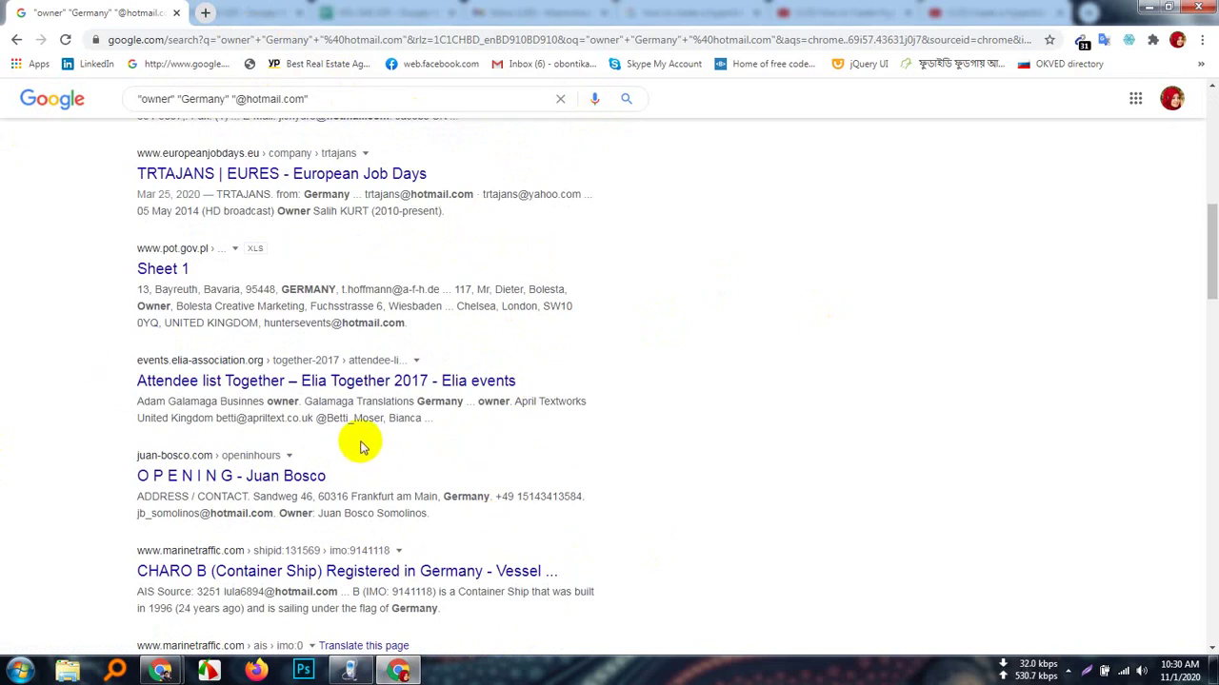
- Look through the hotmail owner search results for Germany and view the email addresses collected by the Email Extractor extension
scroll(398, 455, down, 12)
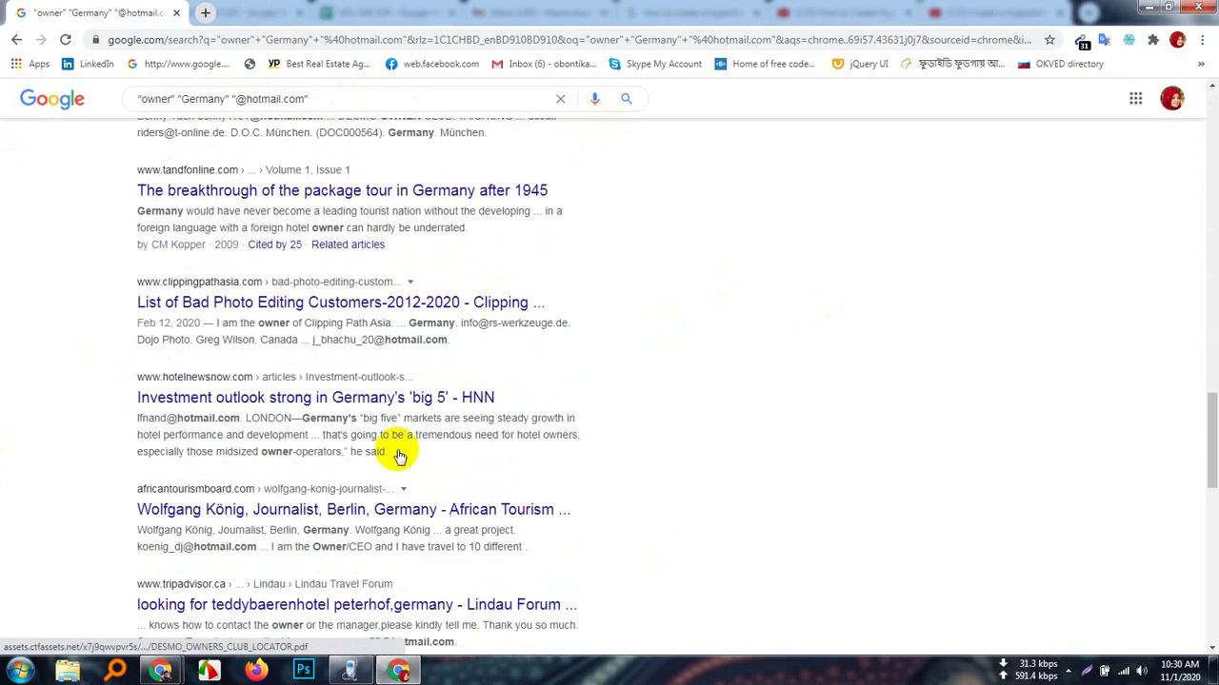
scroll(398, 455, up, 18)
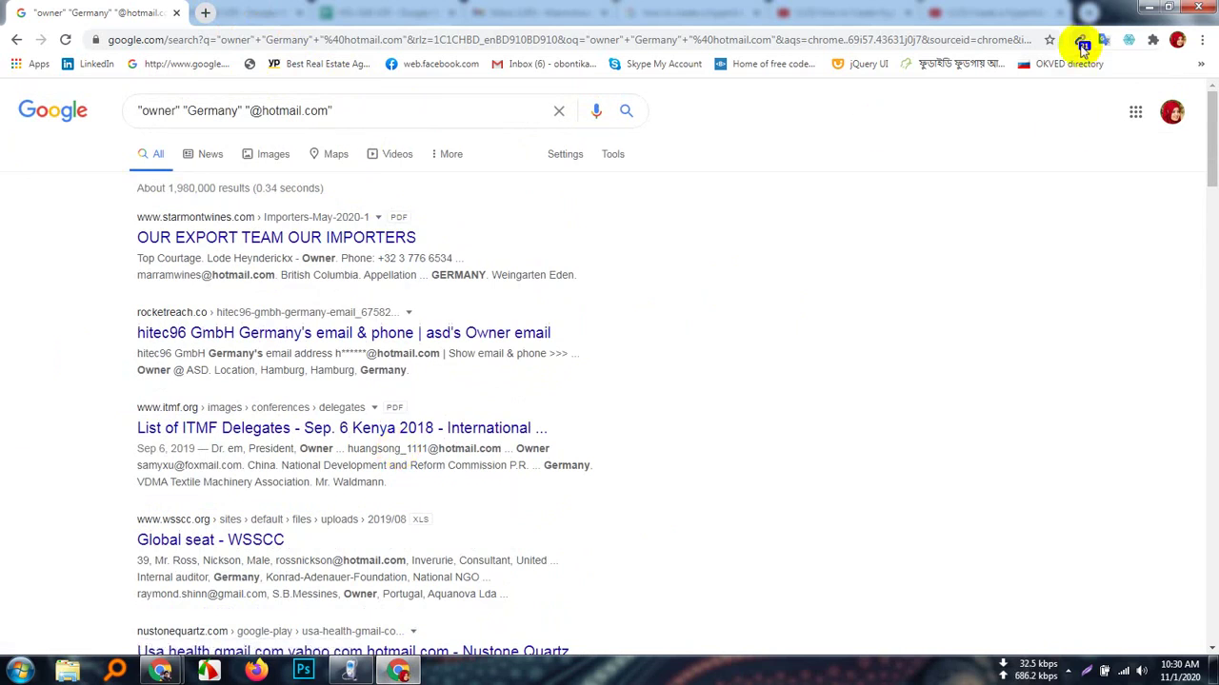
click(1083, 48)
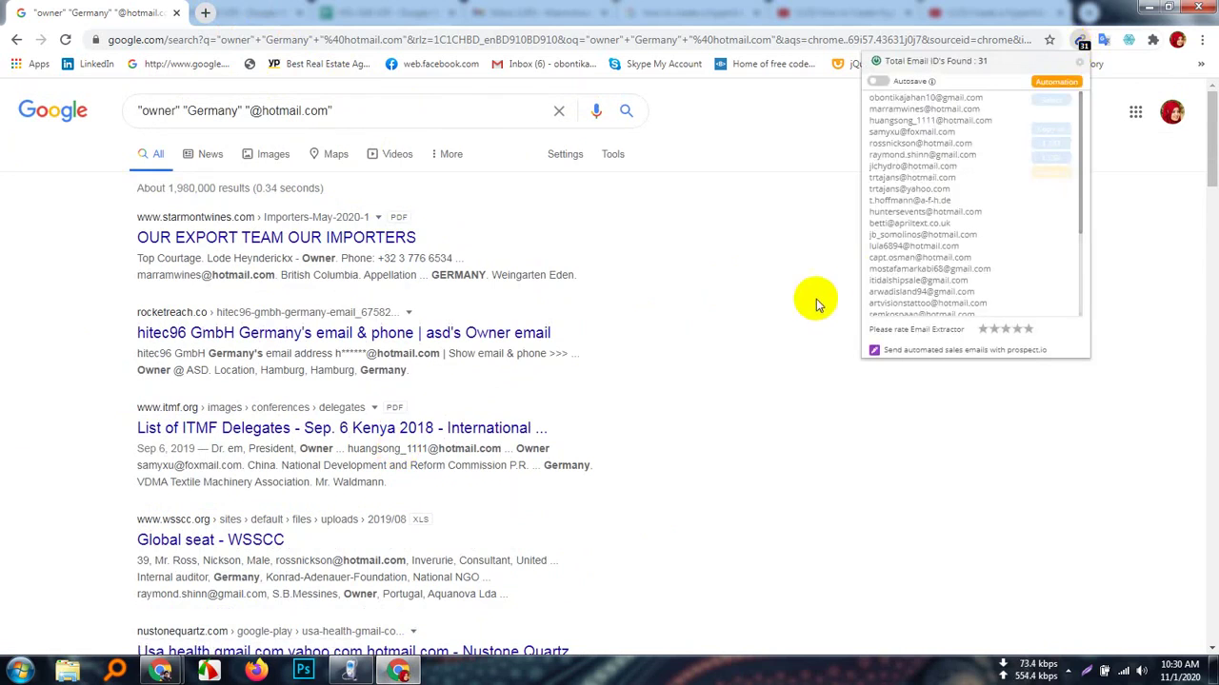
click(741, 249)
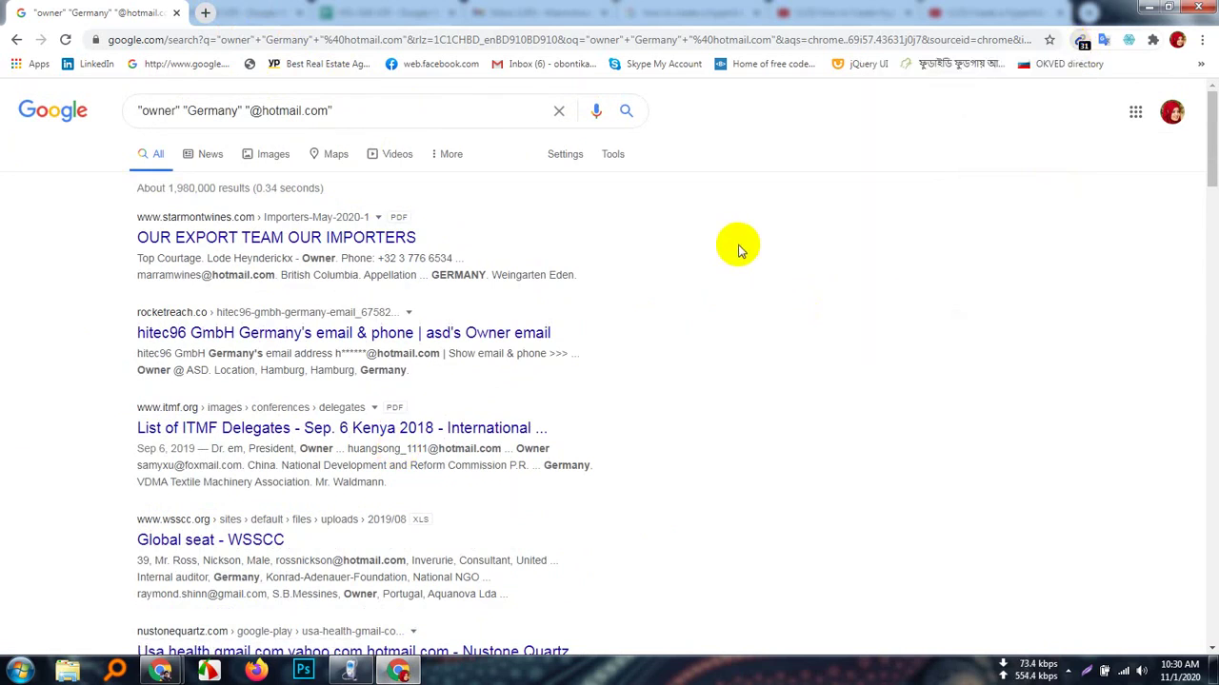
- Search Google for "email extractor" in a new browser tab
click(206, 13)
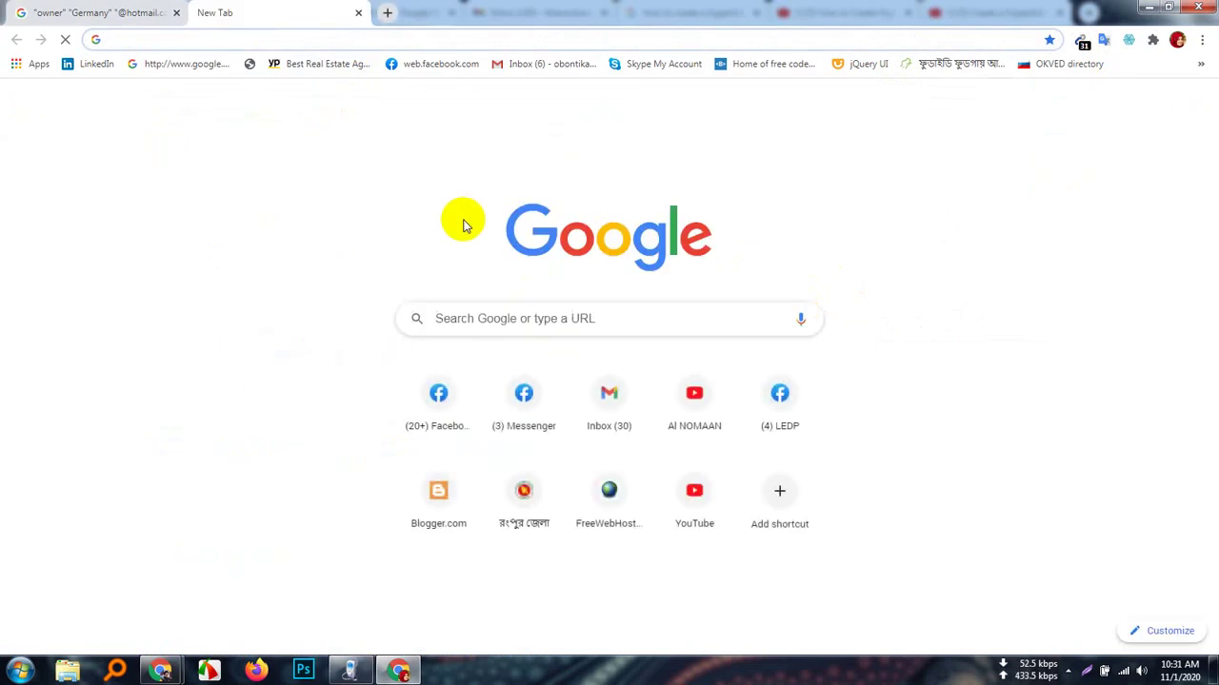
text(ee)
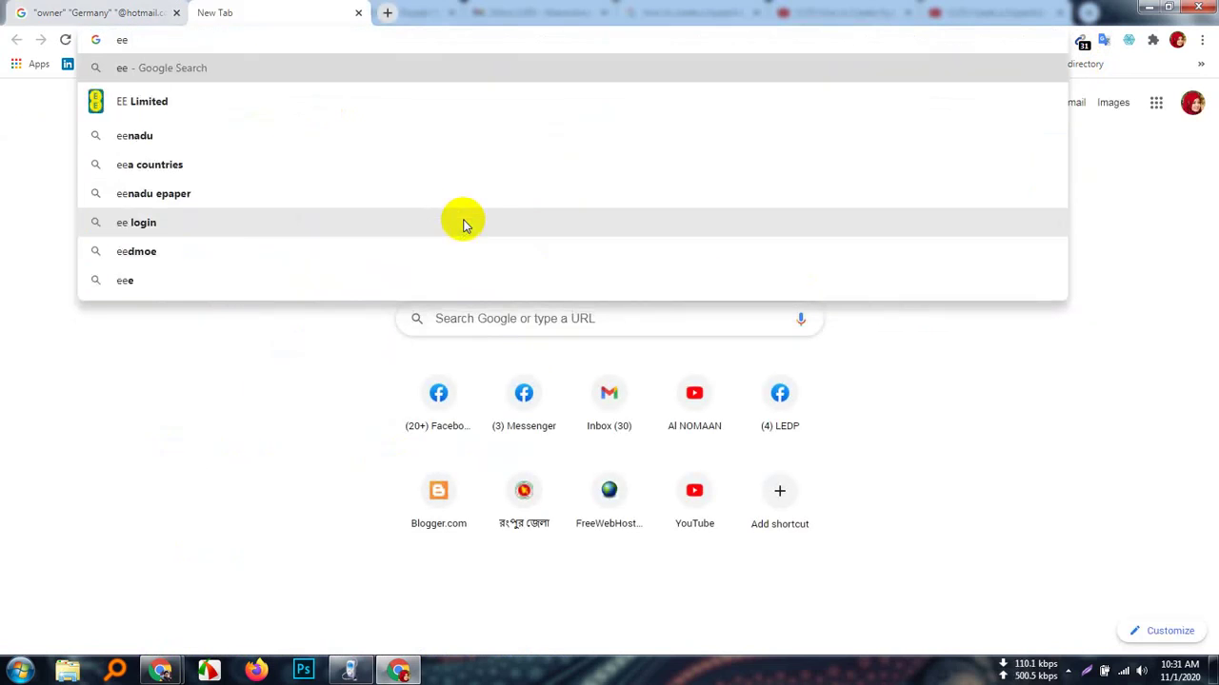
key(BackSpace)
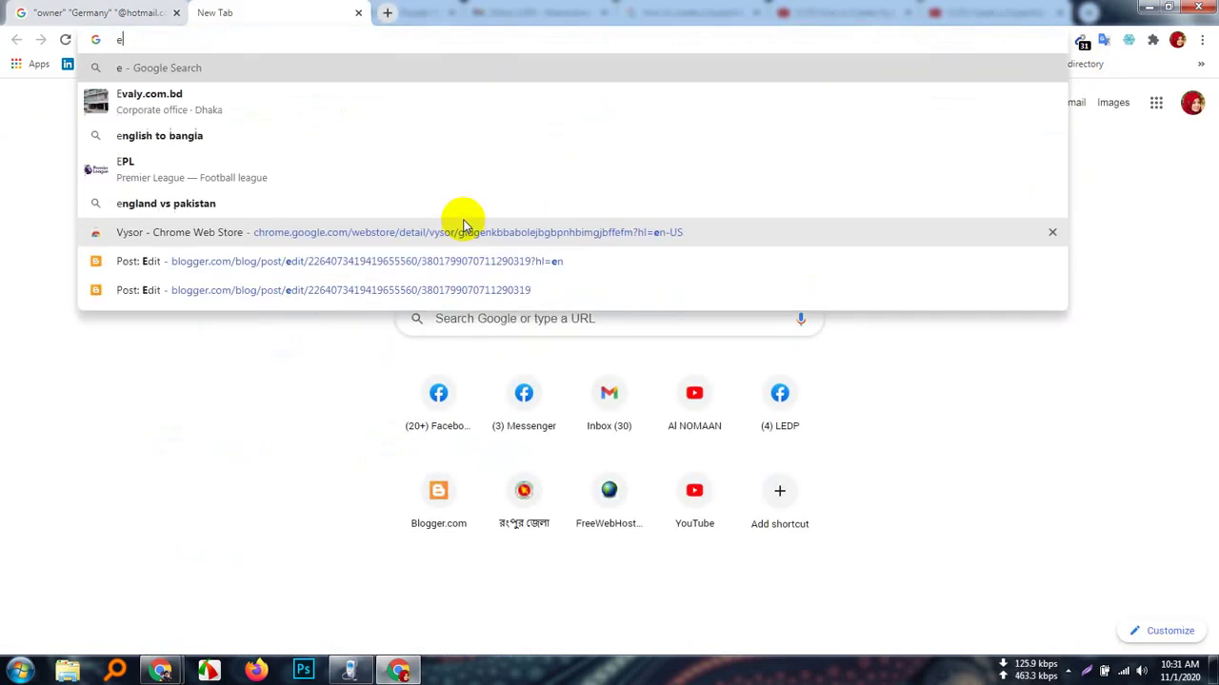
key(BackSpace)
text(email)
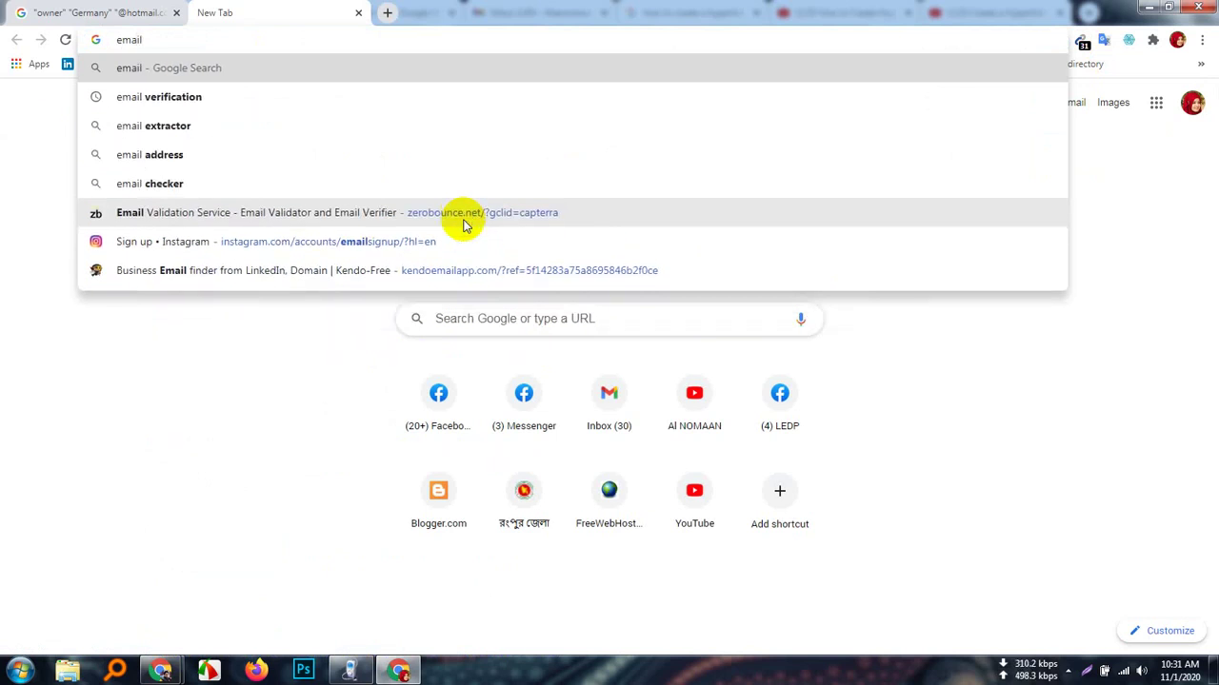
click(200, 126)
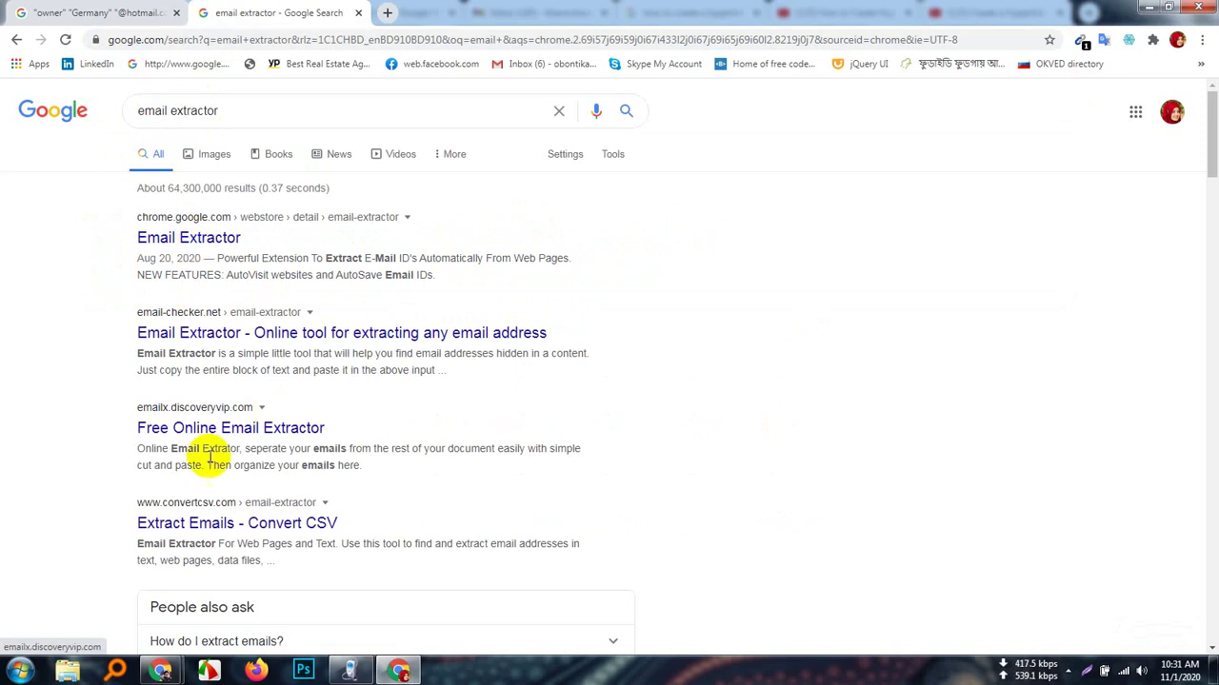
- Open the Surf7.net Free Email Extractor Lite result in a new tab and look over its extraction form
scroll(231, 444, down, 2)
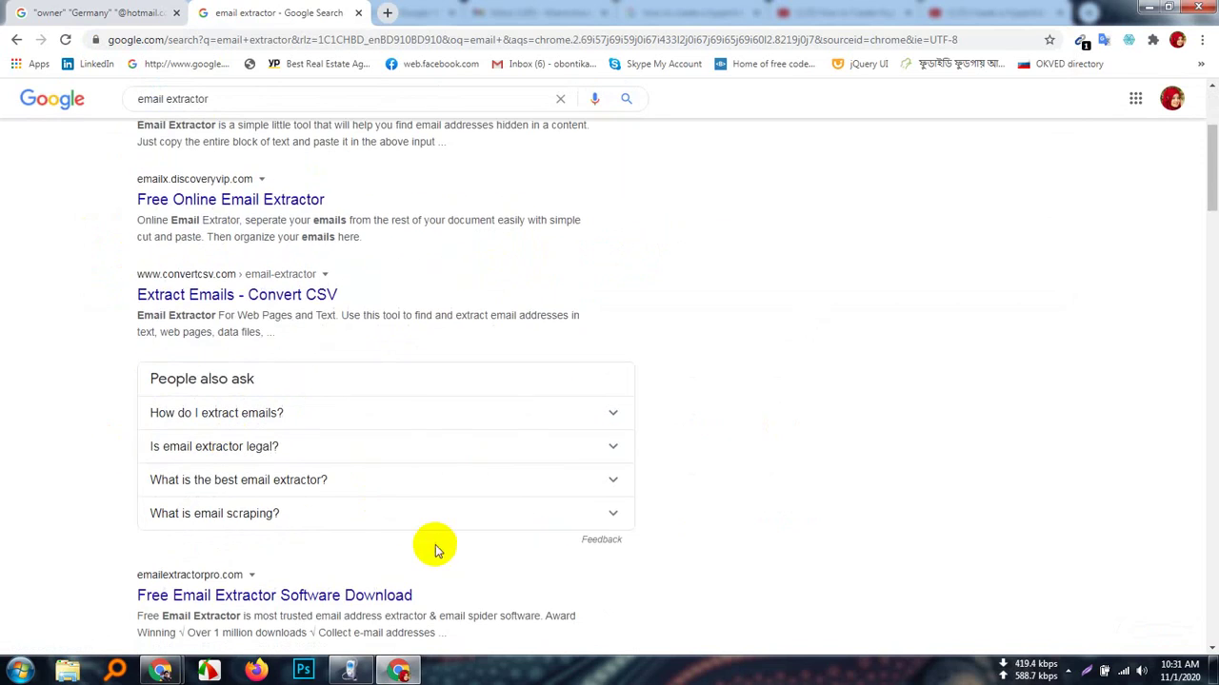
scroll(434, 550, down, 2)
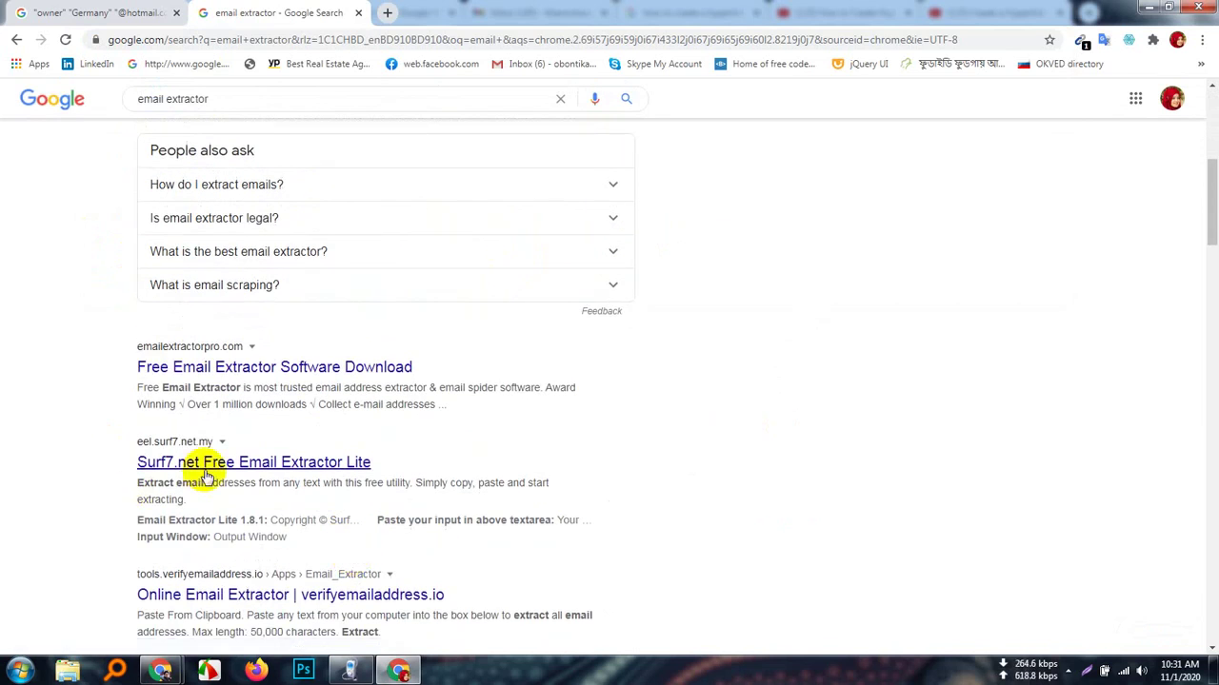
right_click(226, 467)
click(276, 476)
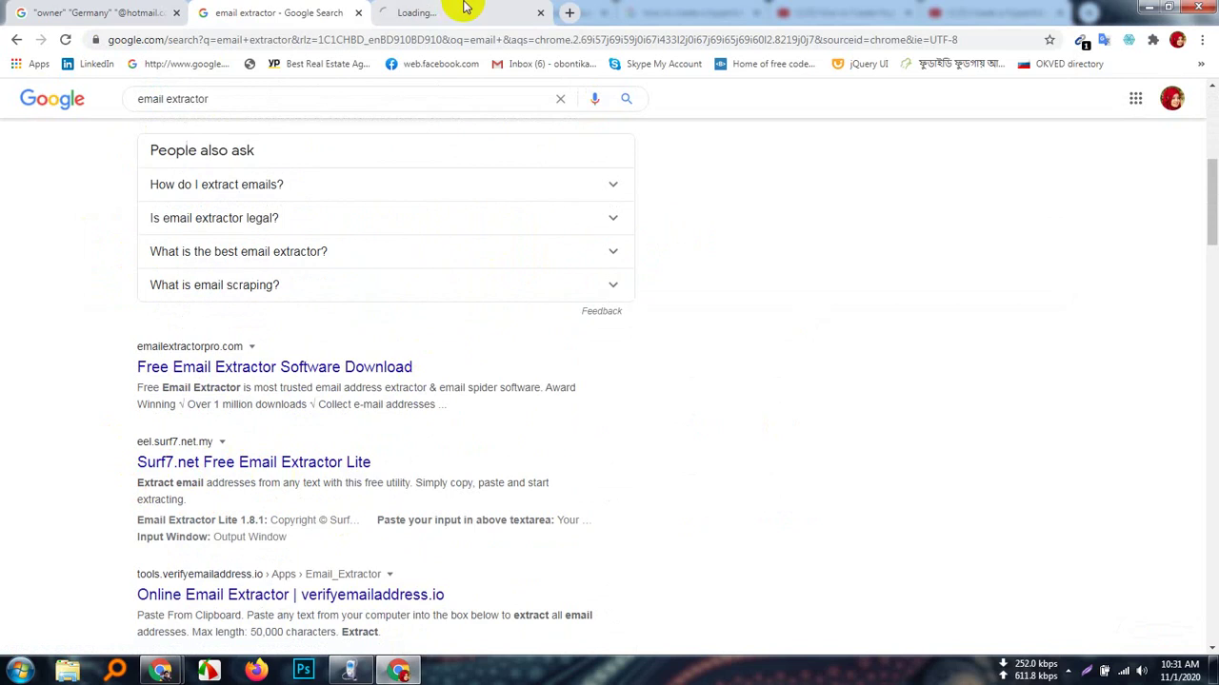
click(460, 9)
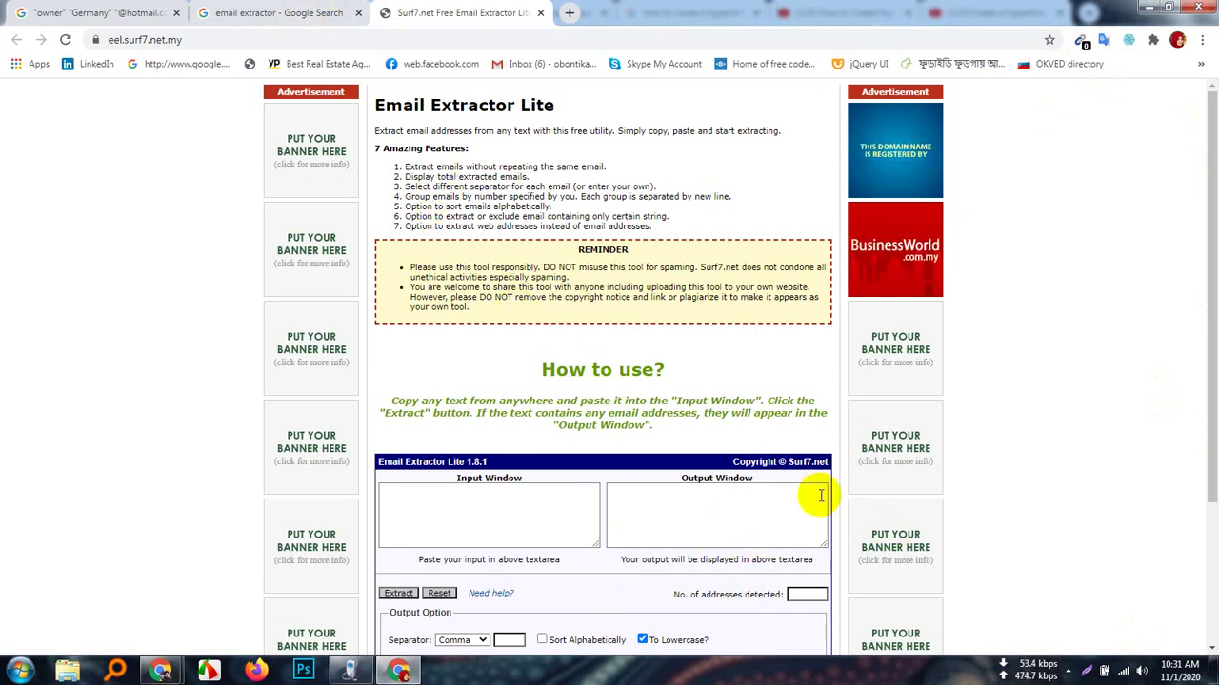
scroll(656, 497, down, 2)
scroll(666, 409, up, 2)
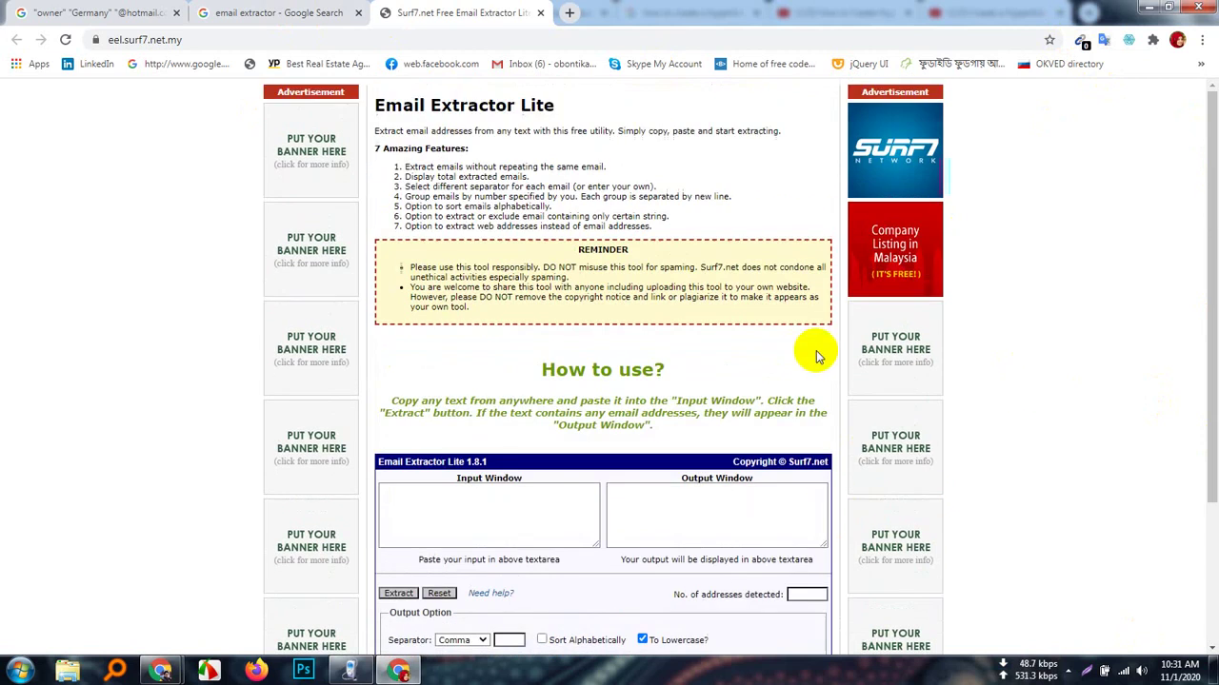
scroll(734, 489, down, 2)
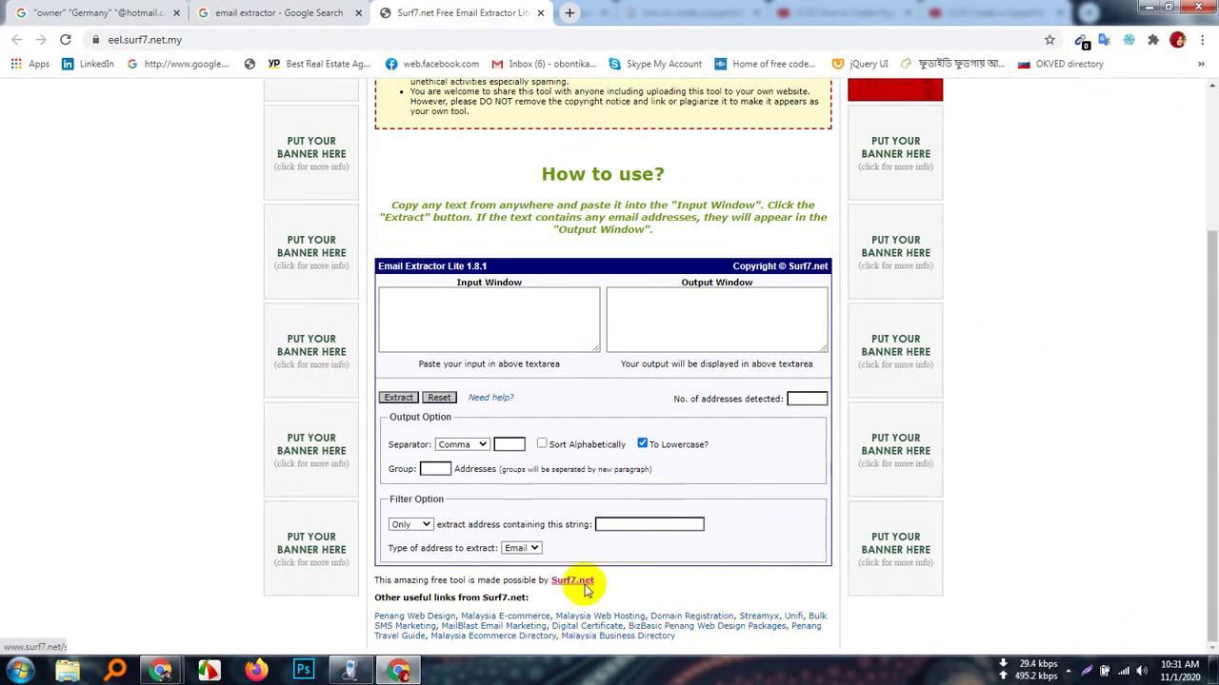
scroll(692, 488, up, 2)
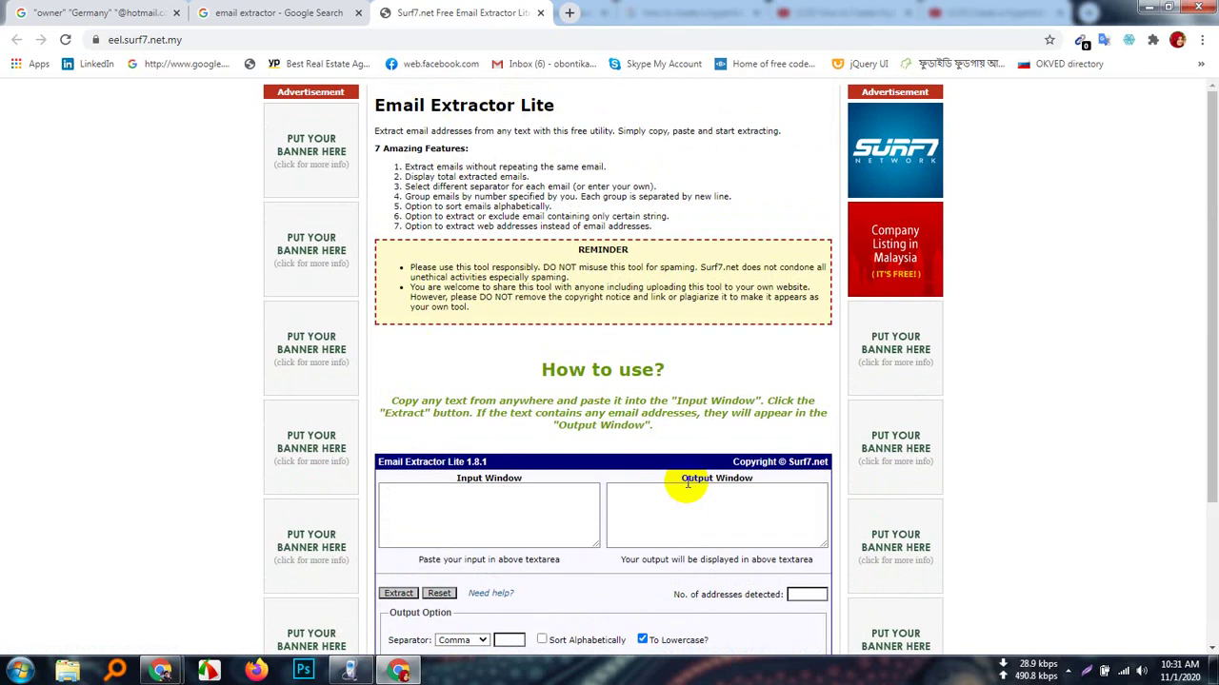
- Return to the email extractor search results and change the search to the suggested "email extractor pro"
click(324, 19)
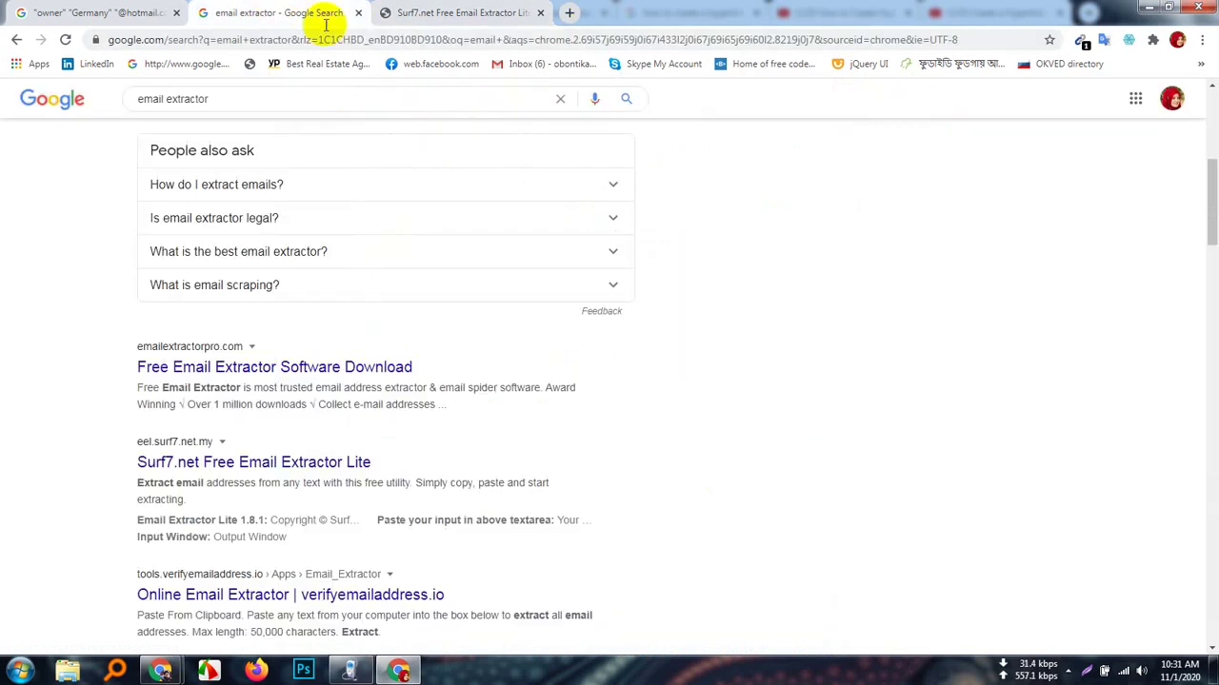
scroll(426, 429, up, 1)
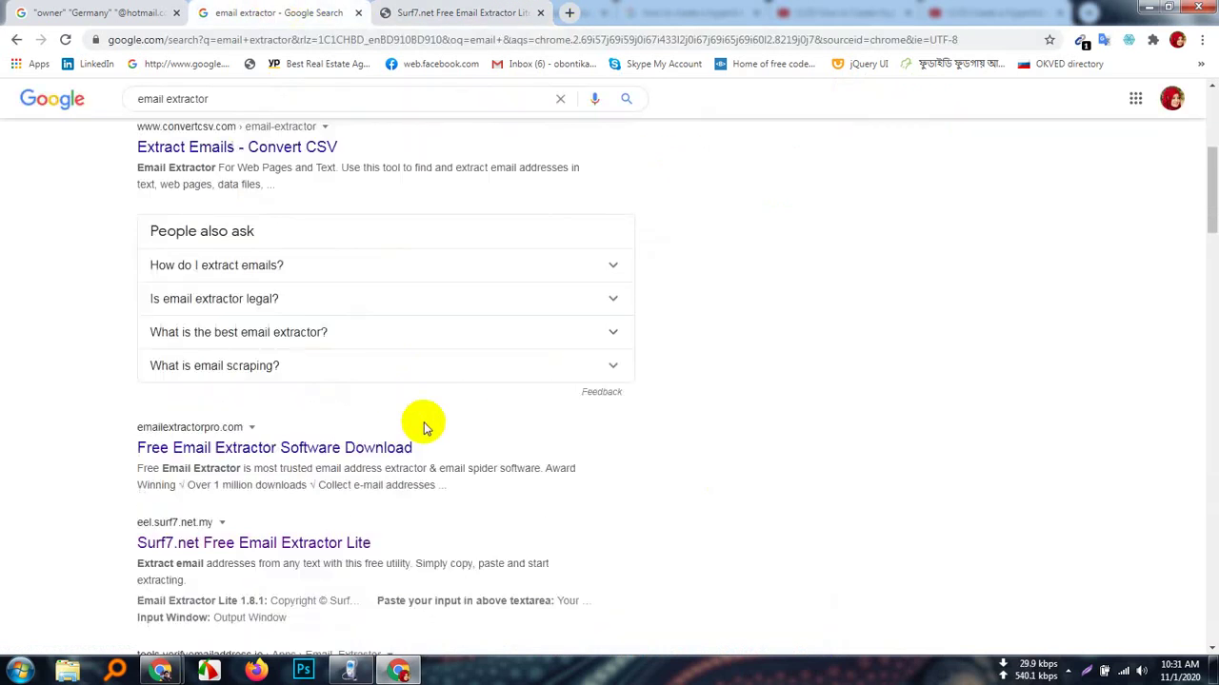
scroll(425, 428, up, 1)
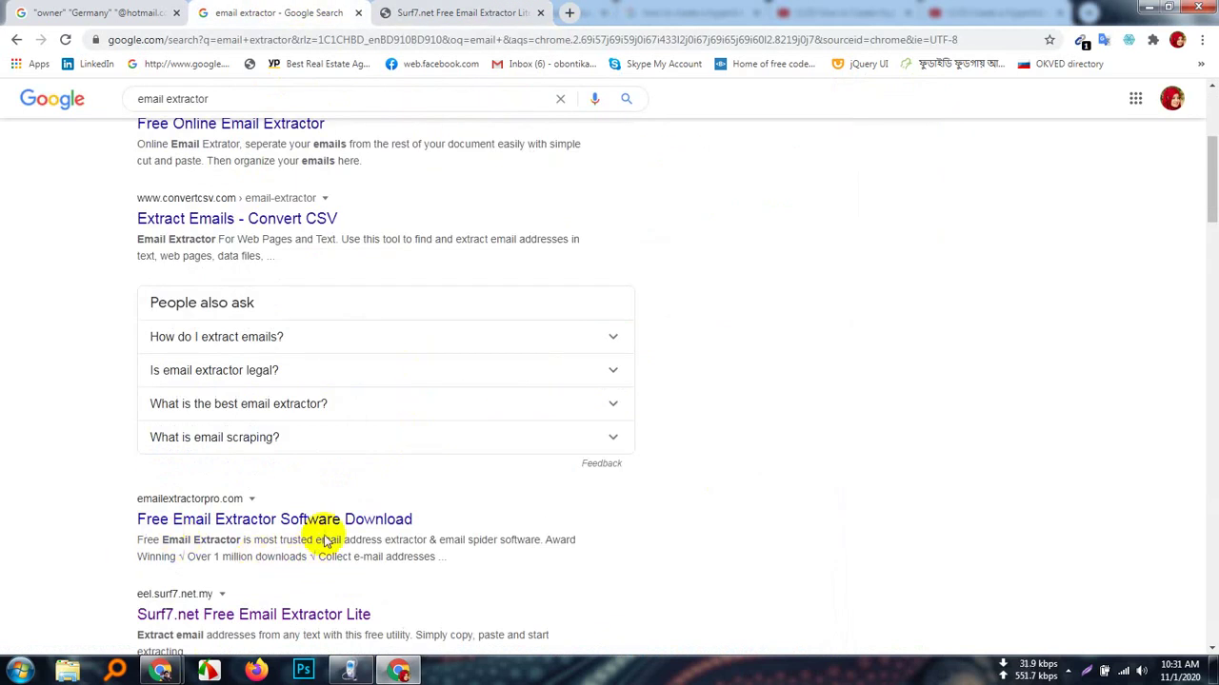
scroll(332, 538, down, 4)
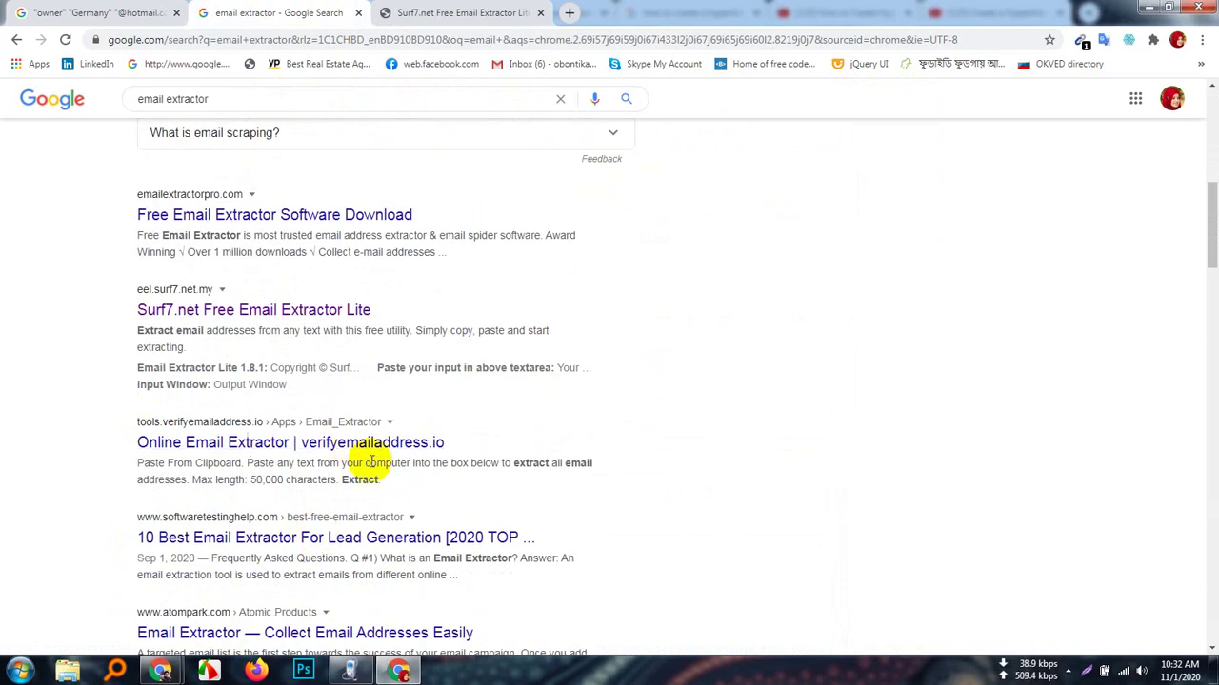
scroll(327, 541, up, 6)
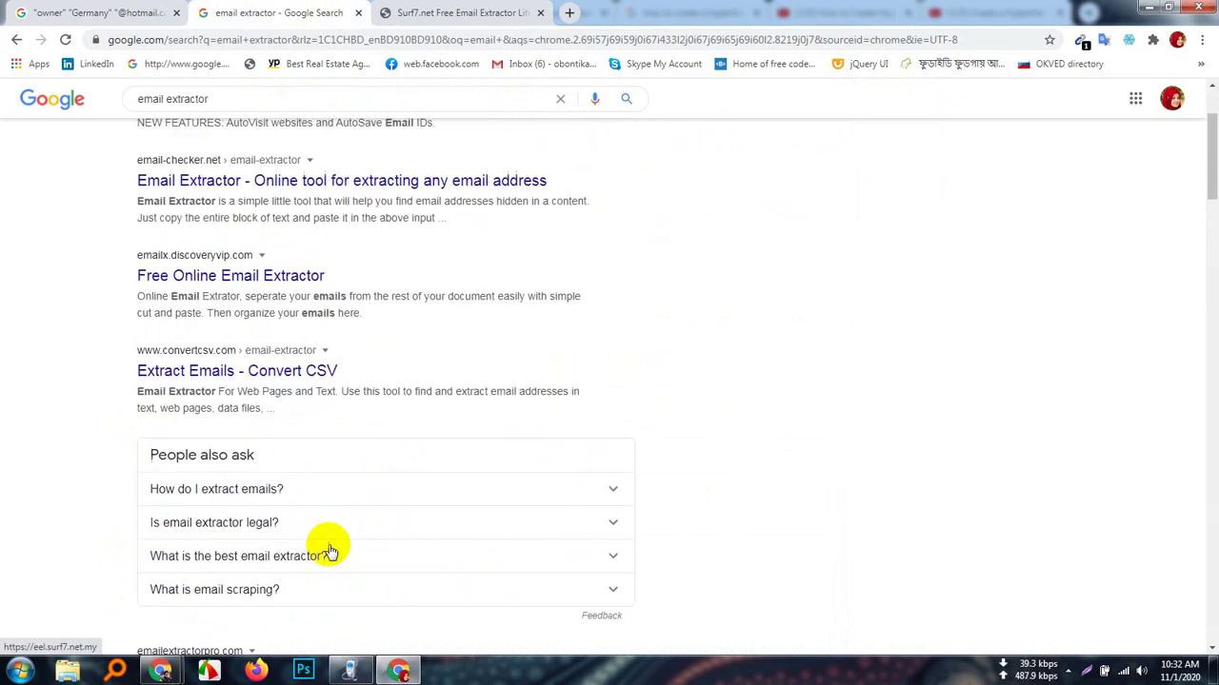
scroll(329, 550, up, 2)
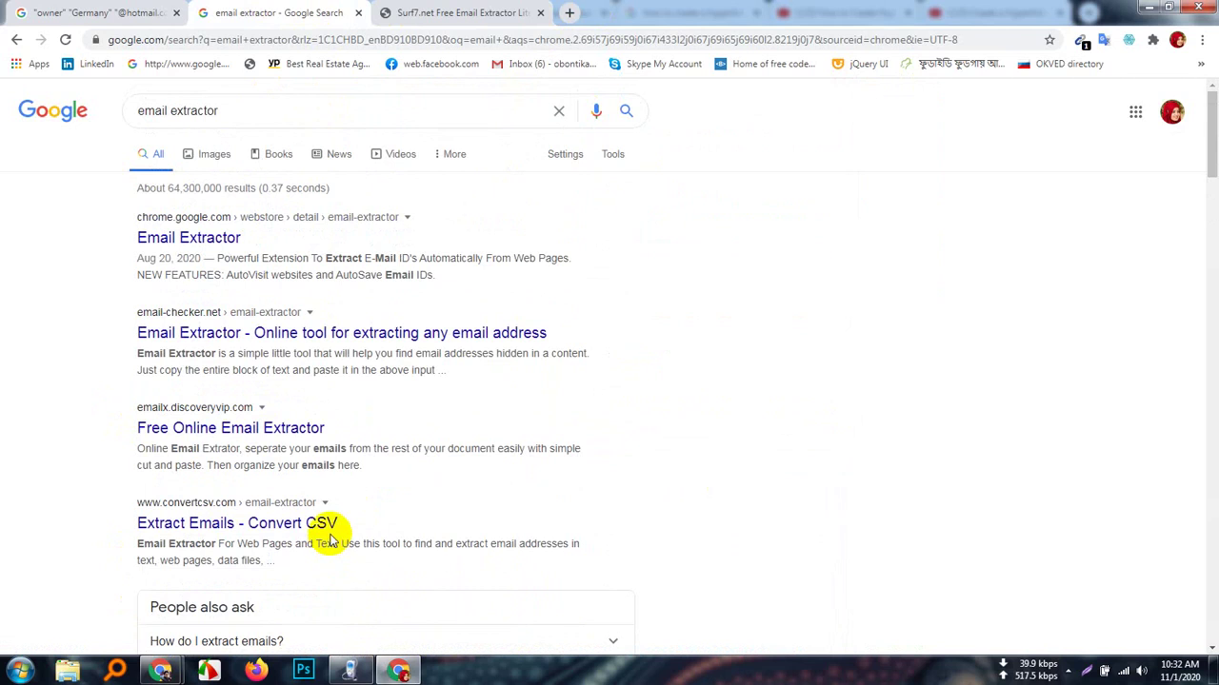
click(272, 112)
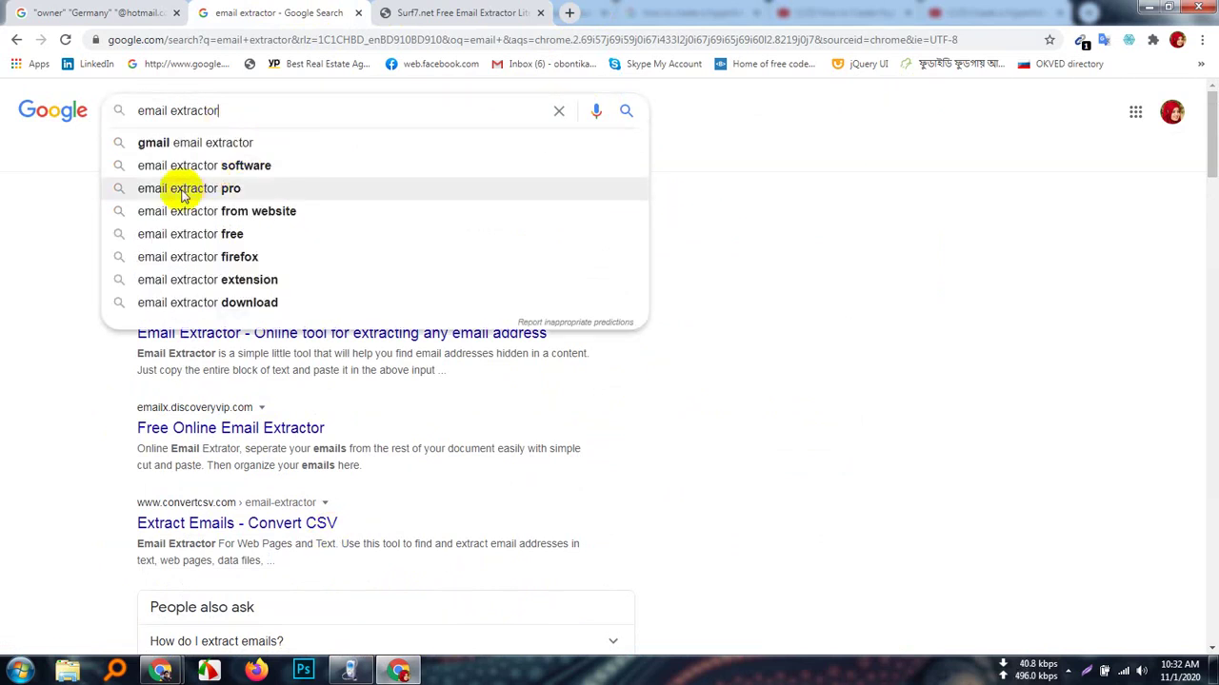
click(240, 194)
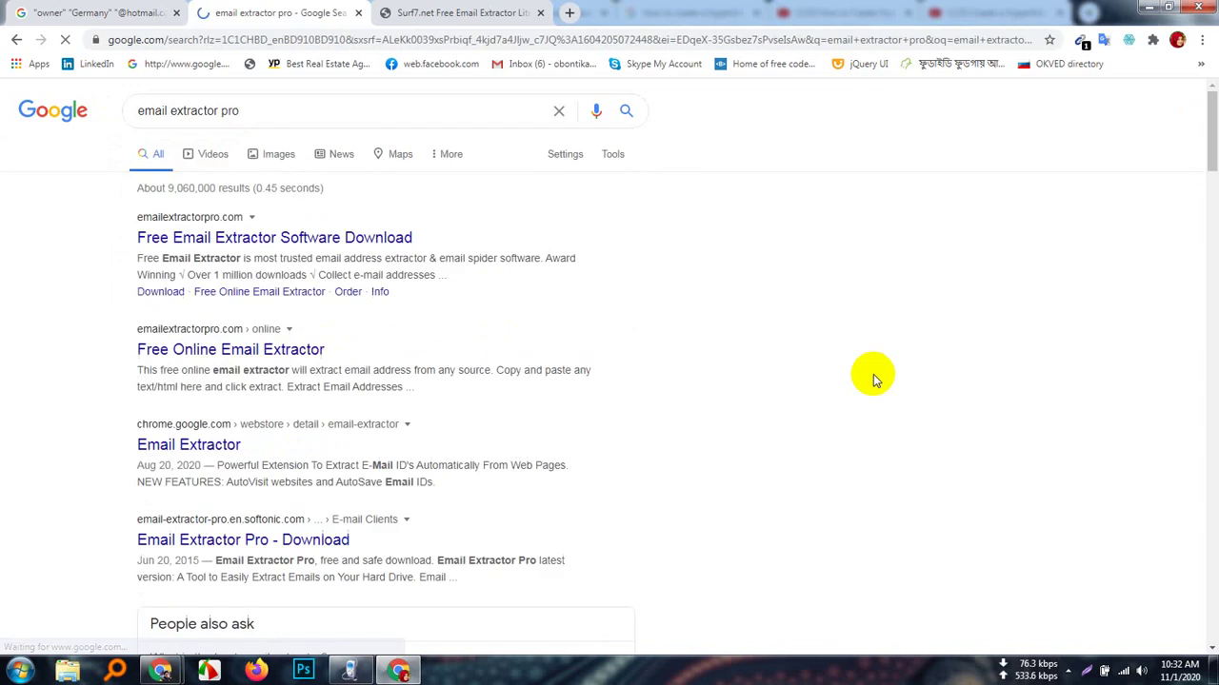
- Open the Free Online Email Extractor and Free Email Extractor Software Download results in separate new tabs
right_click(250, 240)
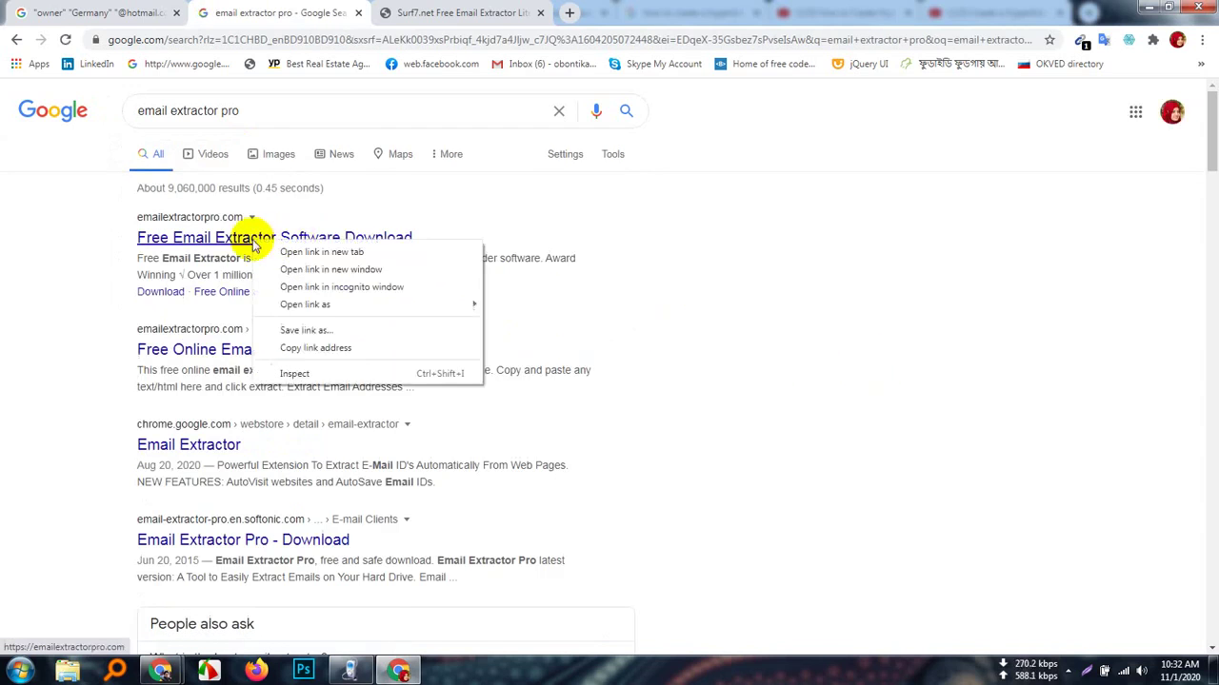
click(634, 366)
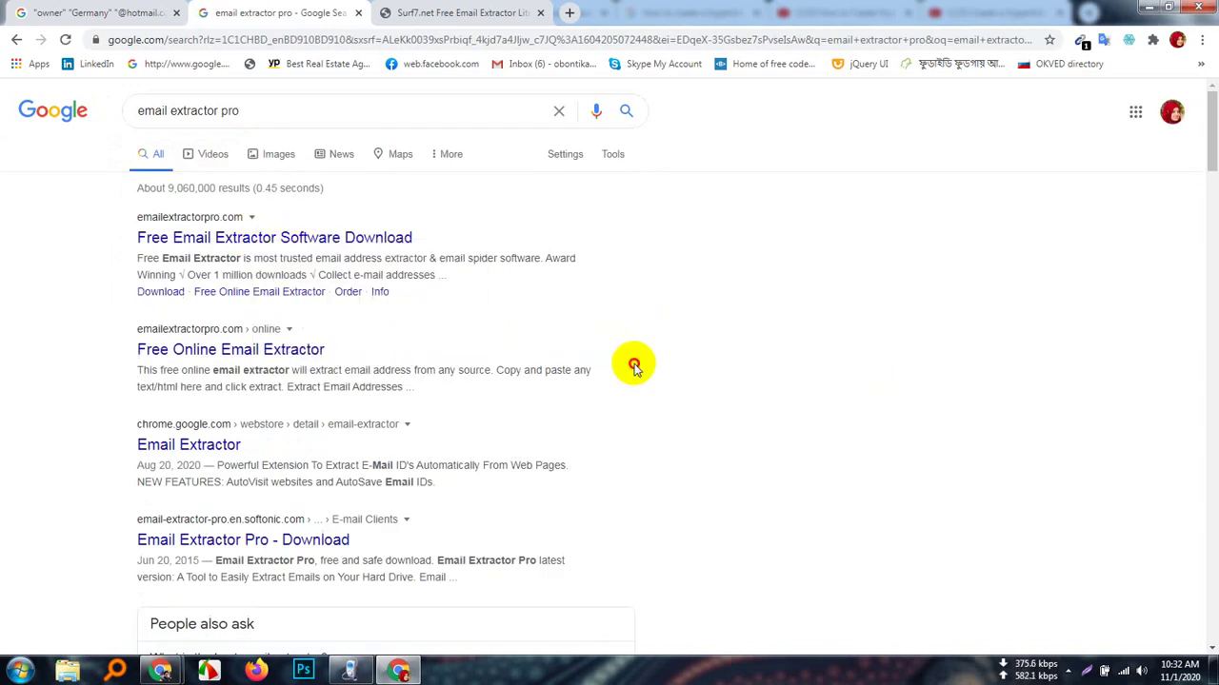
right_click(273, 354)
click(314, 357)
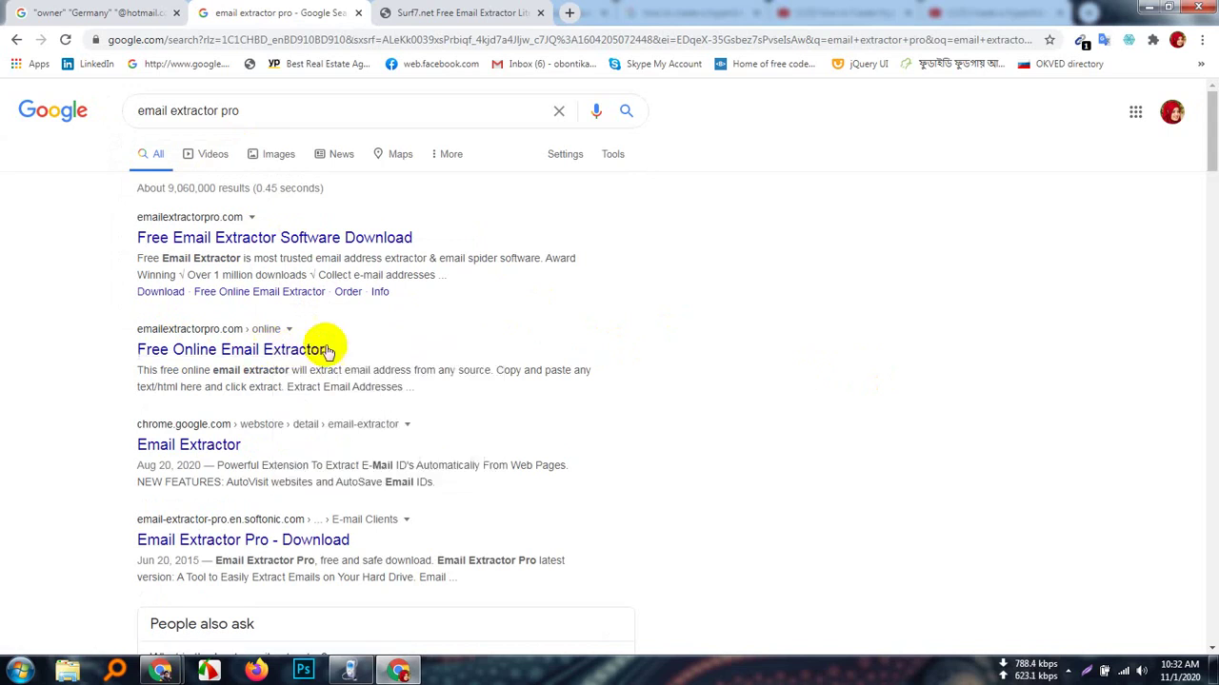
right_click(314, 237)
click(318, 244)
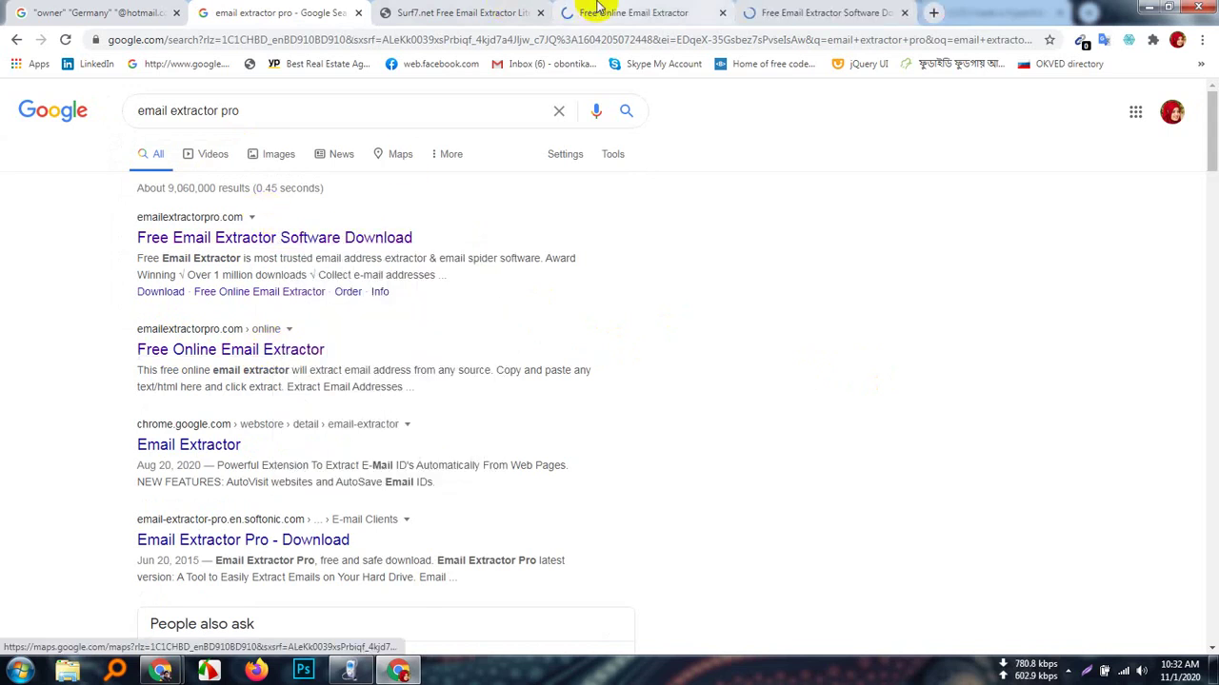
- Look over the Free Online Email Extractor page and the Free Email Extractor software description on emailextractorpro.com
click(623, 11)
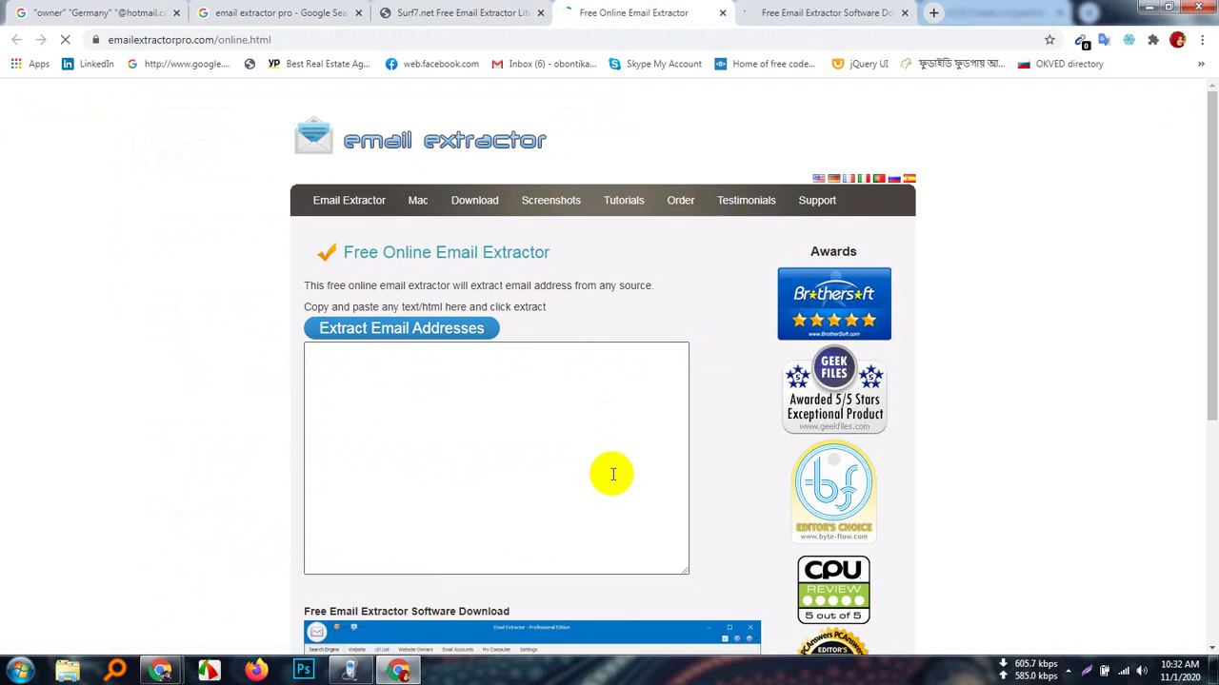
scroll(563, 444, down, 3)
scroll(563, 447, up, 3)
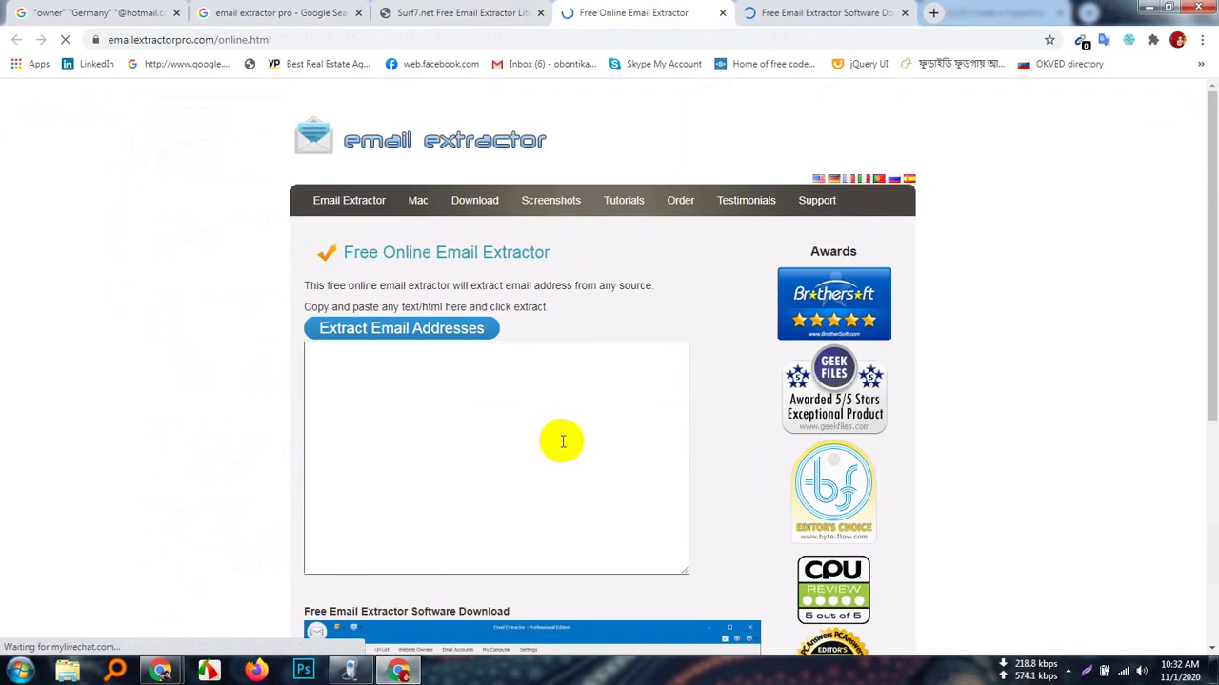
click(816, 11)
scroll(539, 463, down, 5)
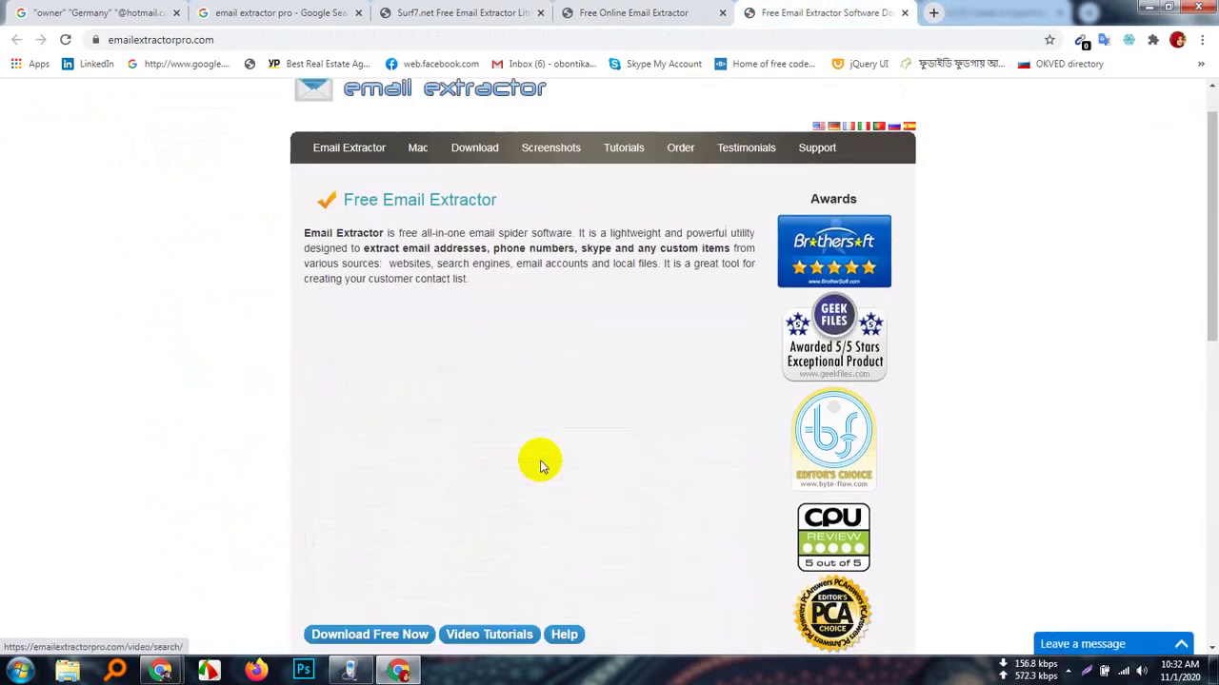
scroll(545, 466, down, 5)
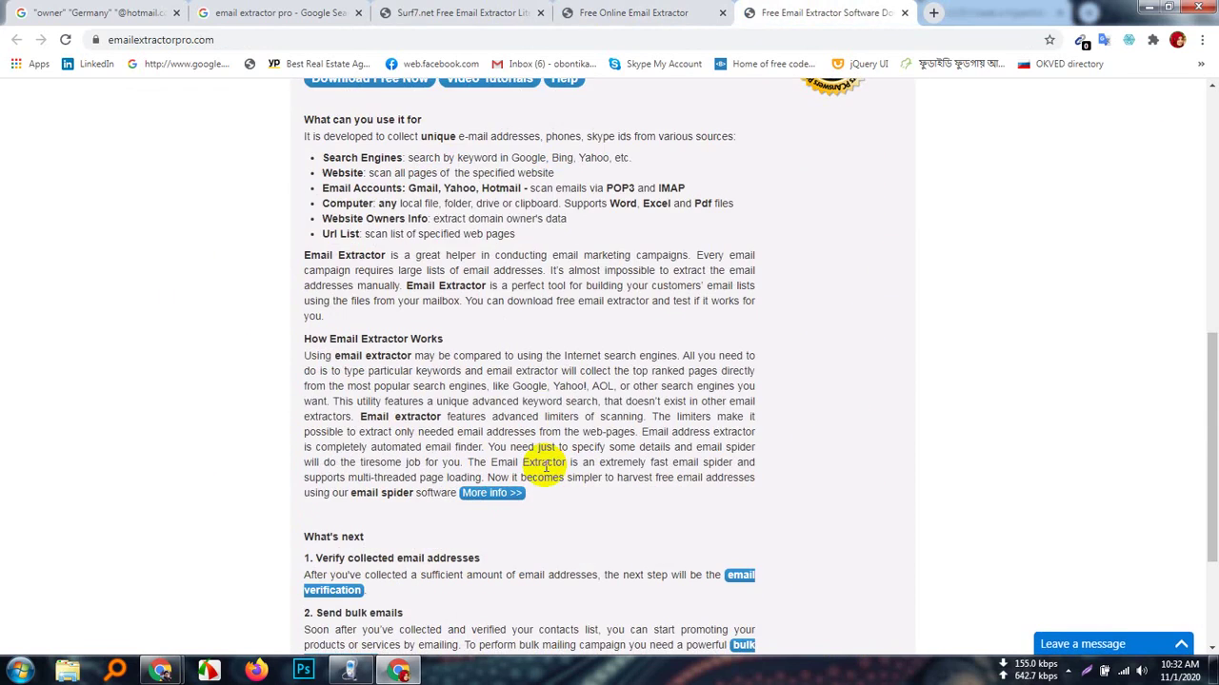
scroll(544, 463, up, 7)
- Go back to the Surf7.net Email Extractor Lite page and view its input, output and filter options
click(473, 11)
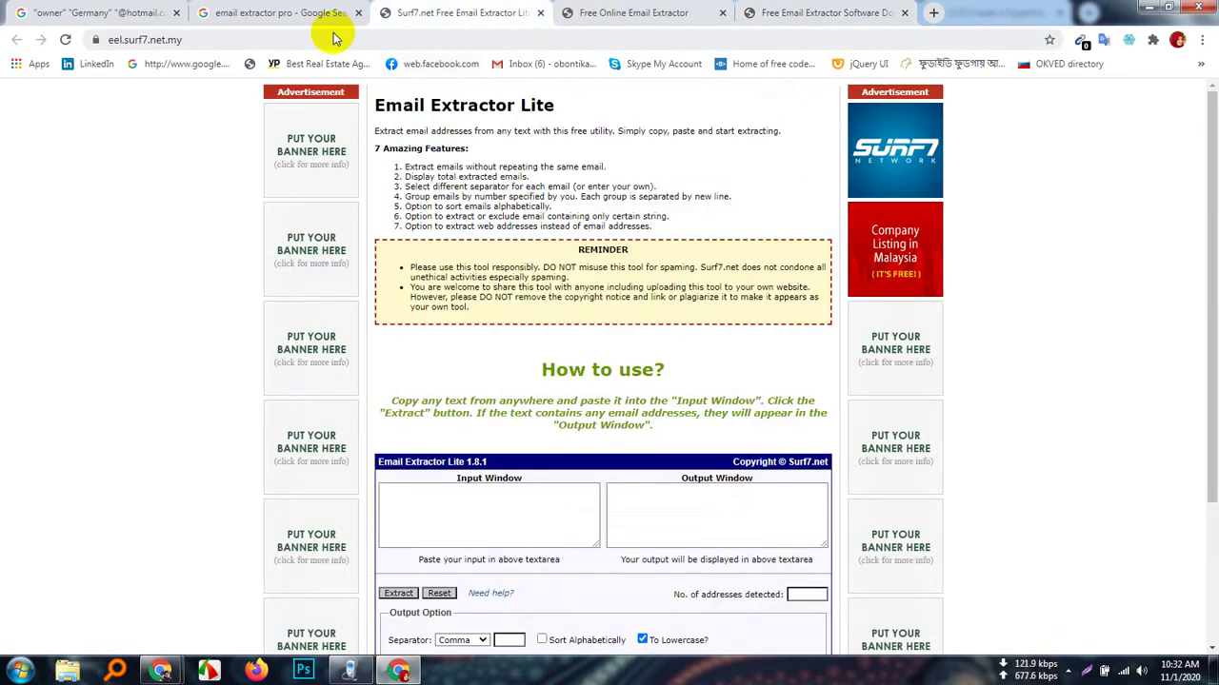
scroll(499, 518, down, 2)
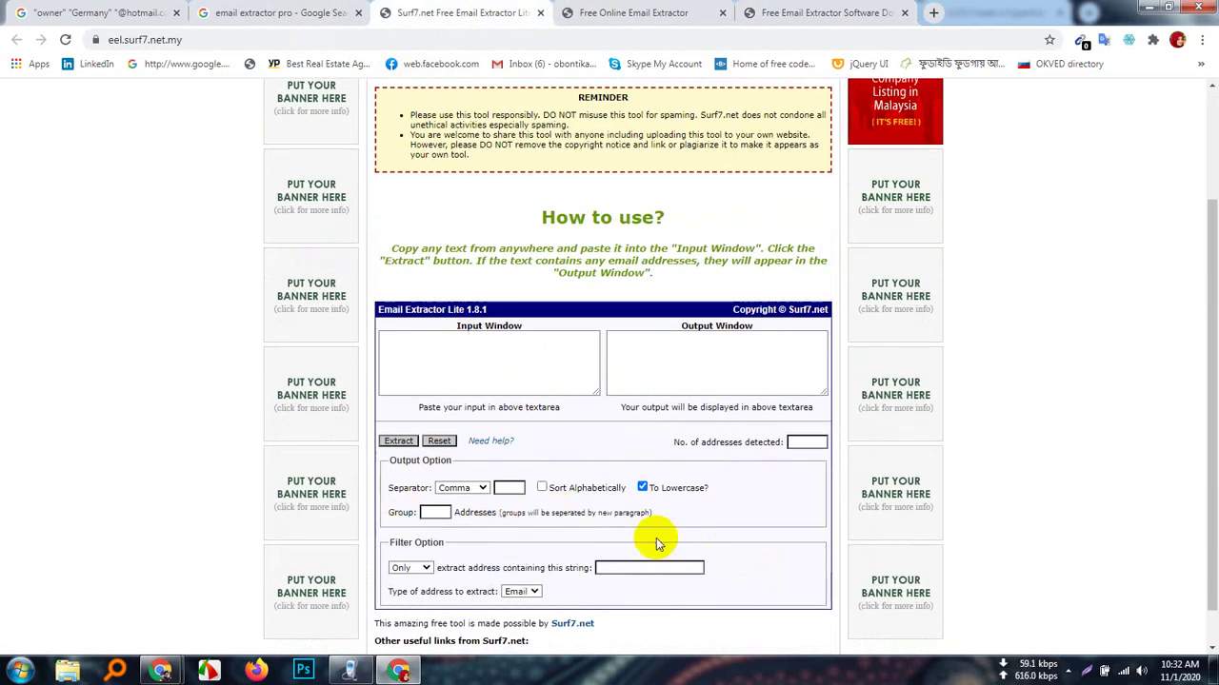
scroll(634, 544, down, 1)
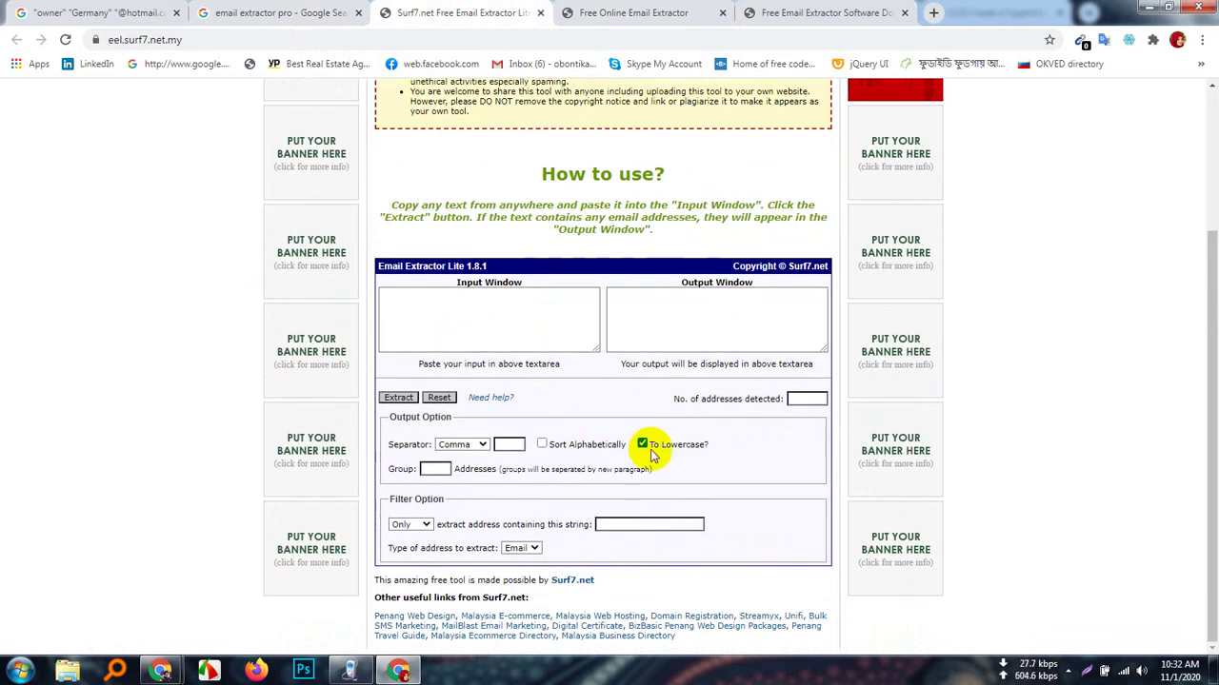
scroll(579, 413, up, 2)
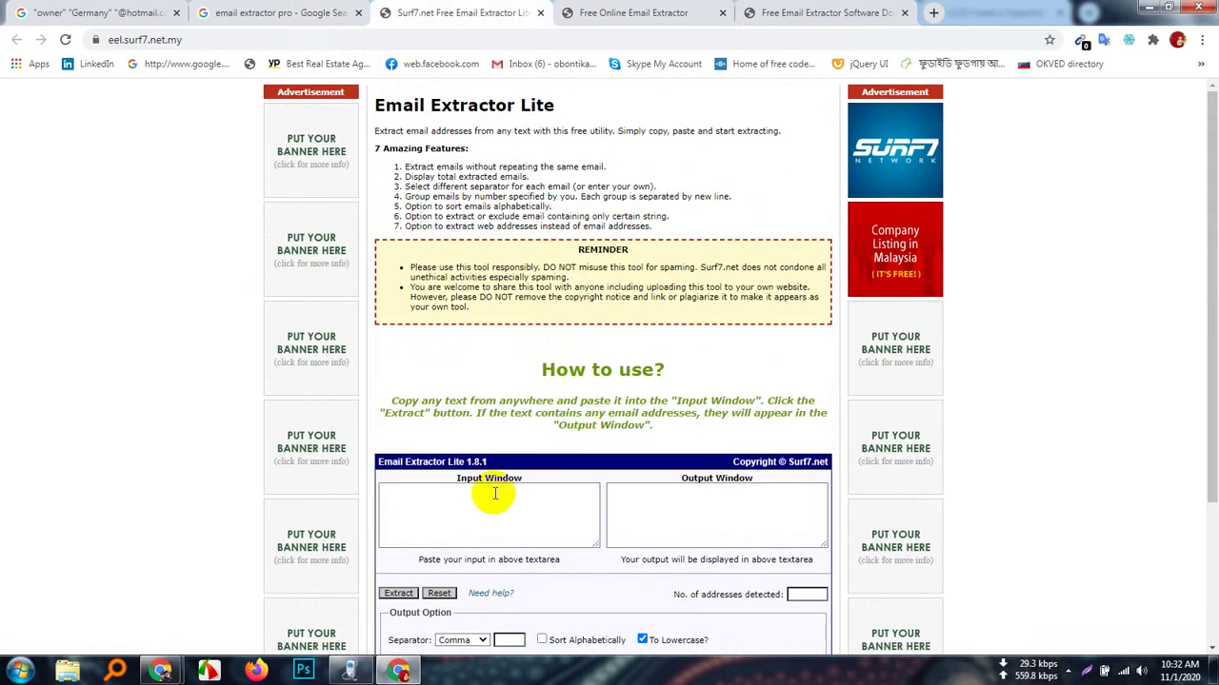
scroll(623, 525, down, 2)
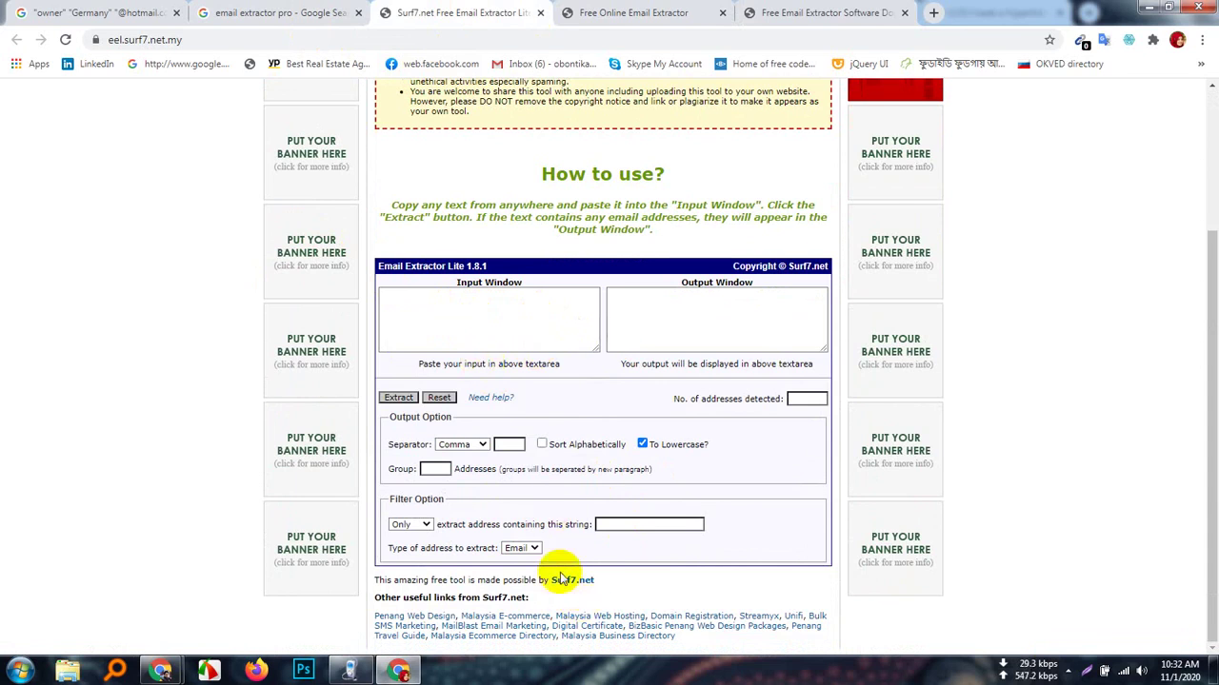
scroll(818, 514, up, 2)
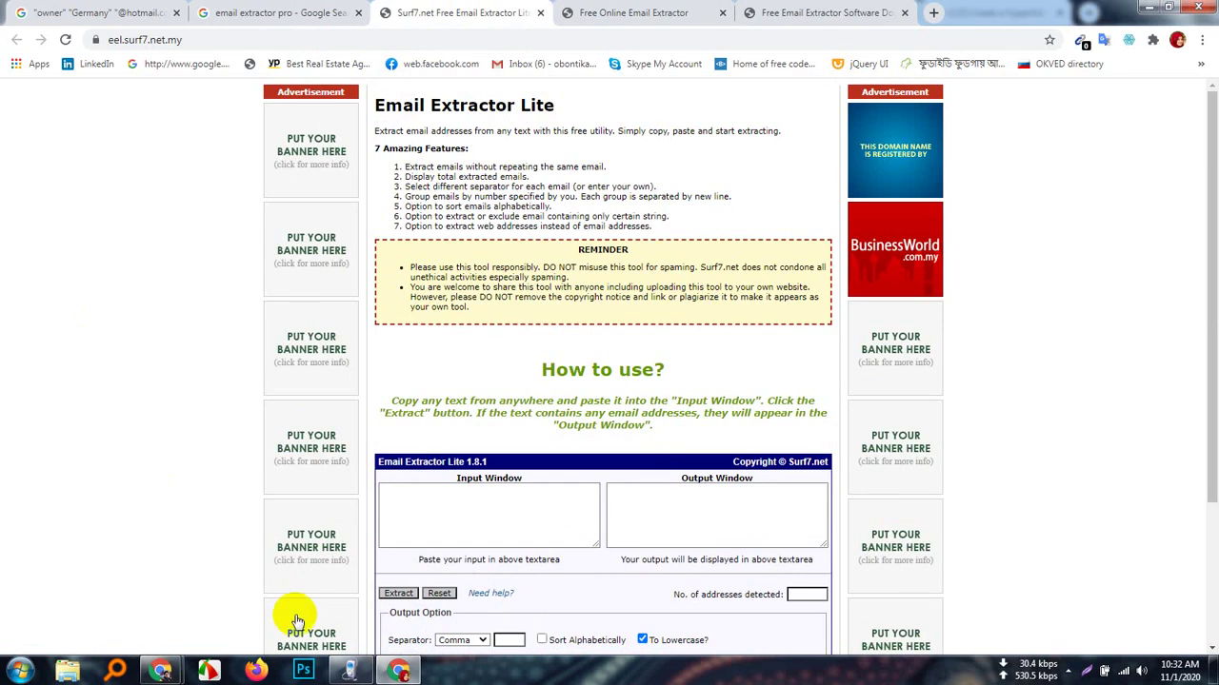
mouse_move(162, 672)
click(95, 567)
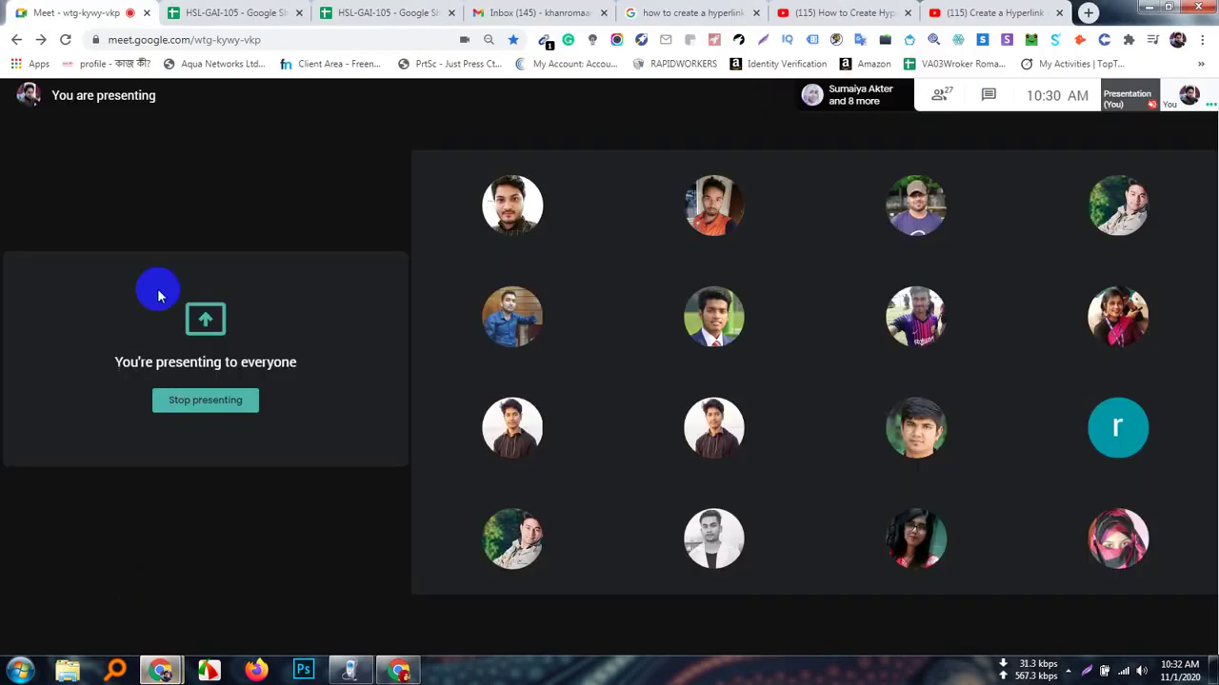
click(778, 415)
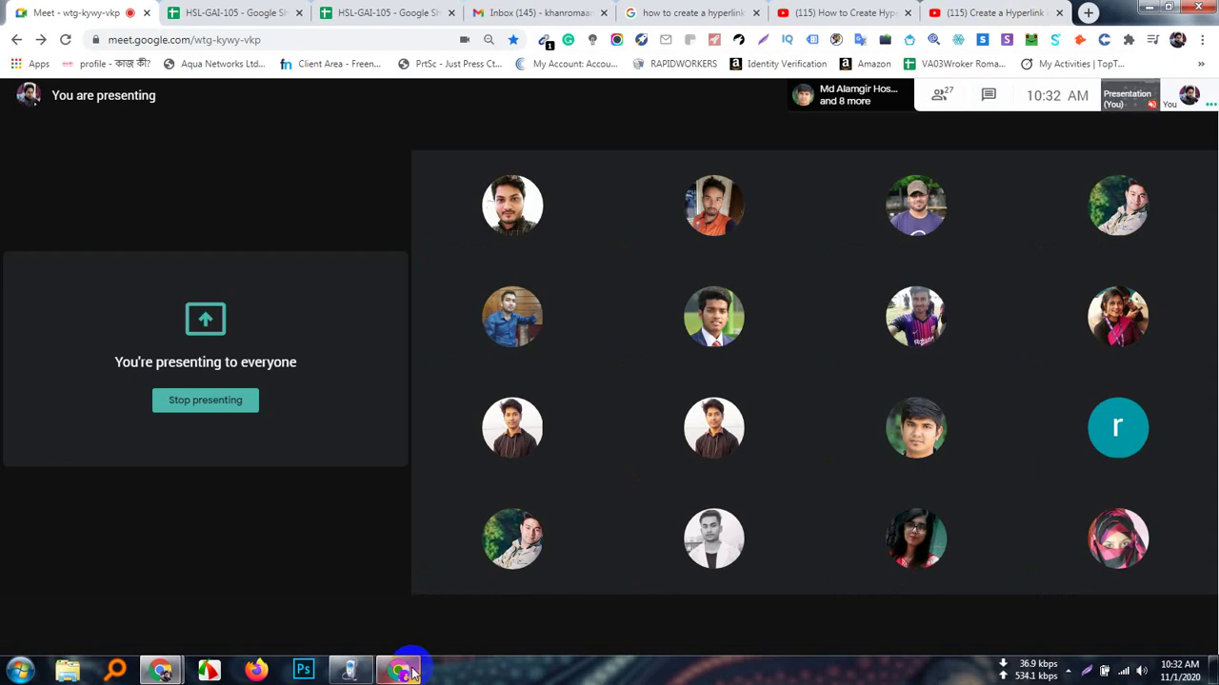
click(412, 672)
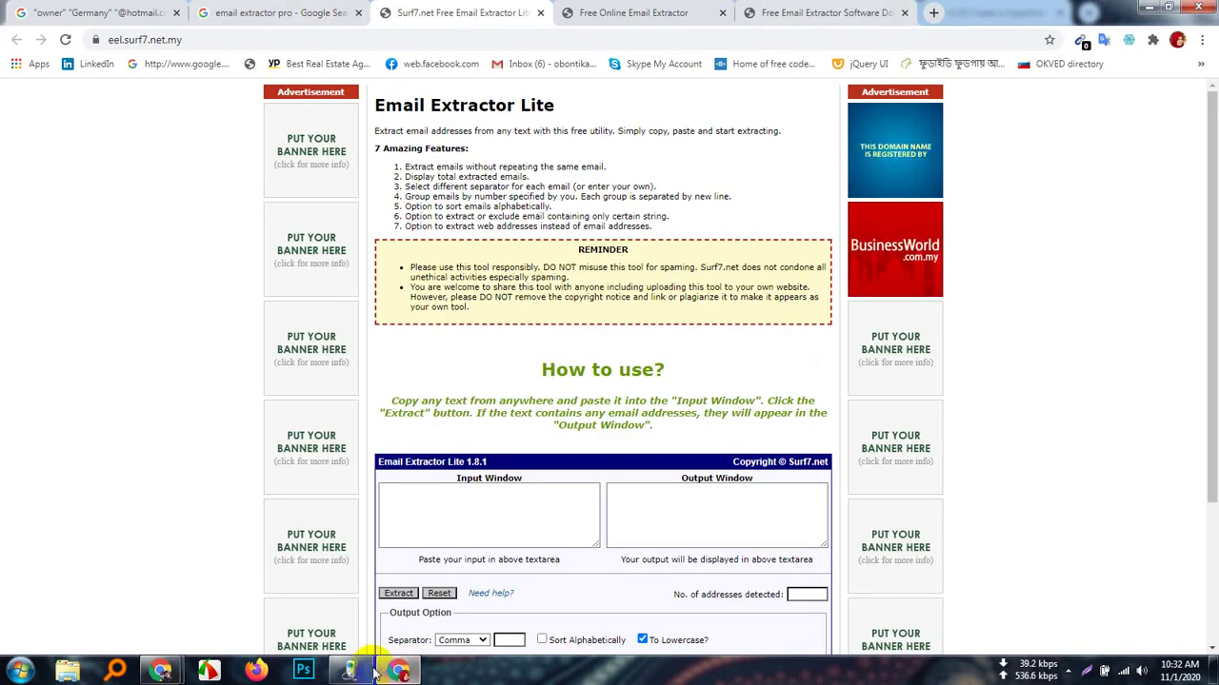
click(398, 672)
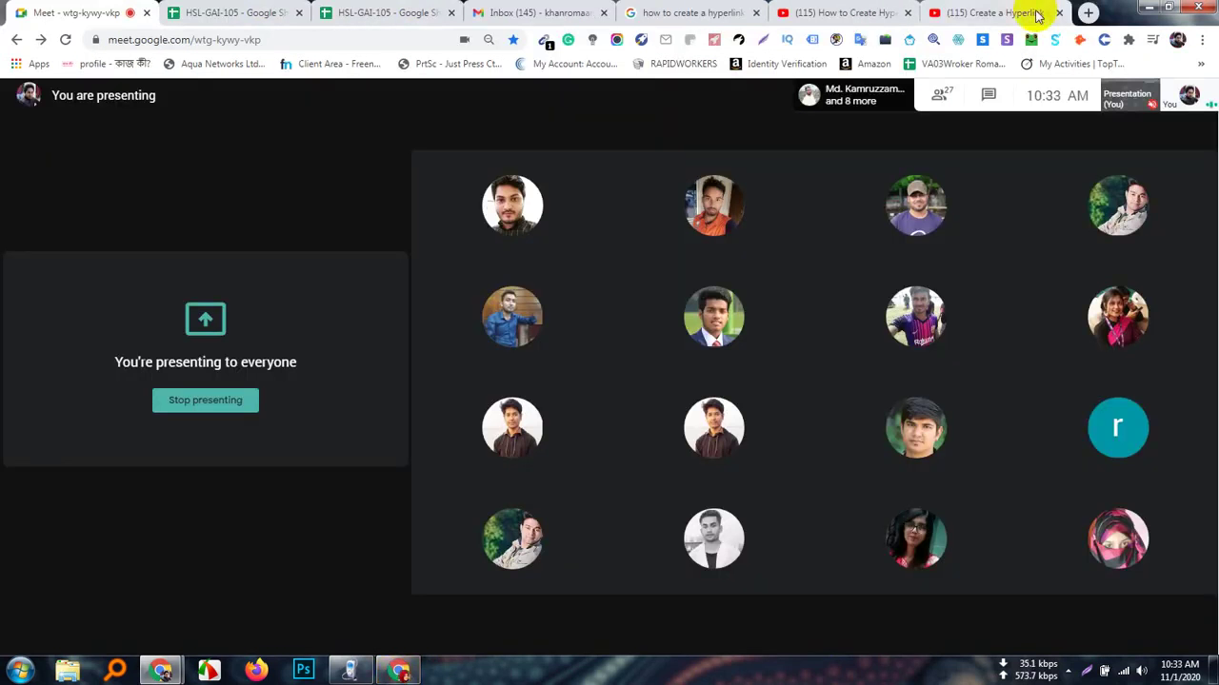
click(1006, 15)
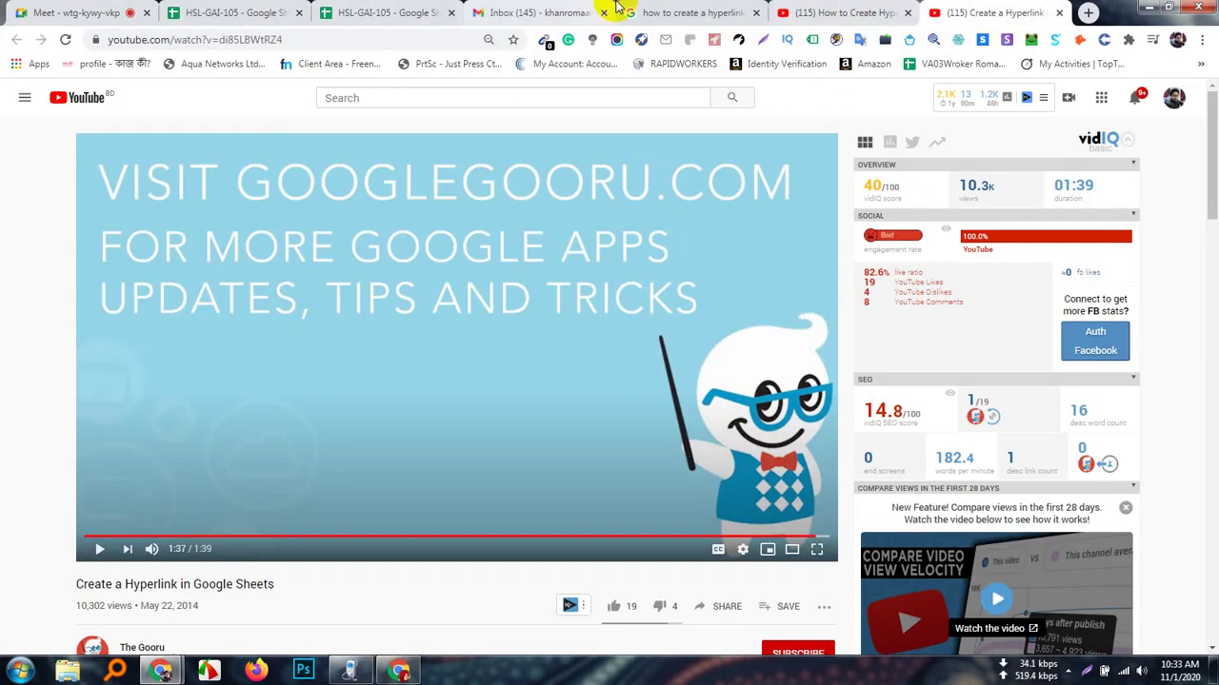
click(695, 13)
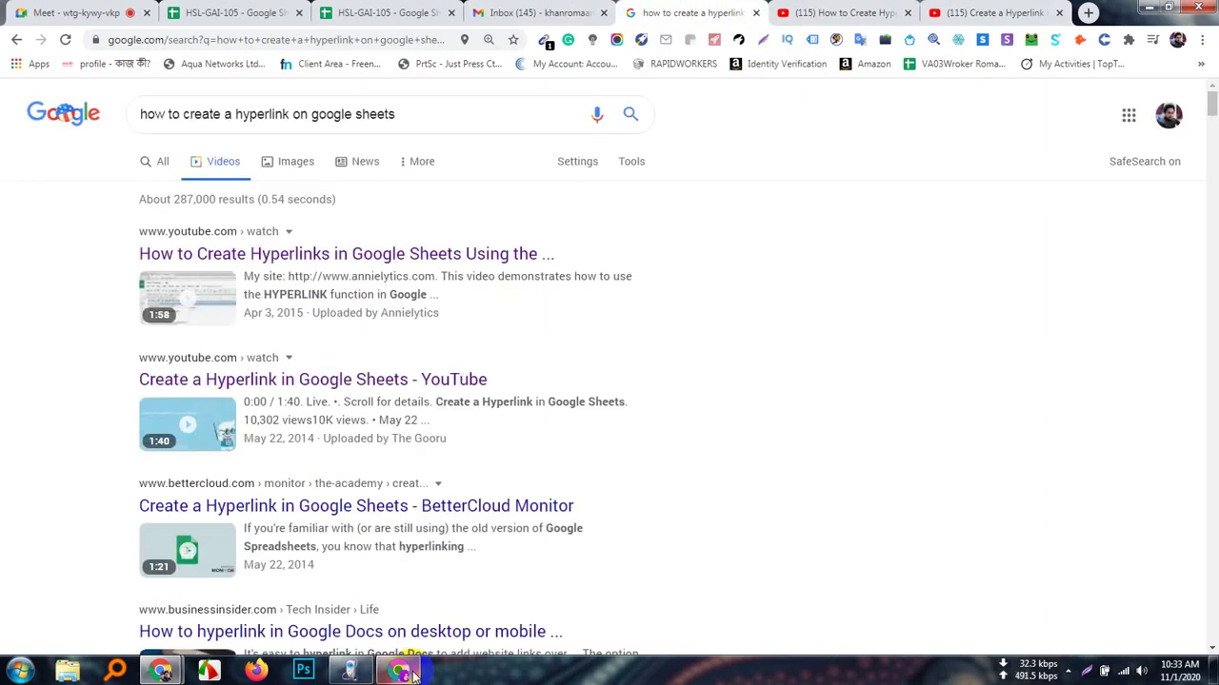
click(398, 673)
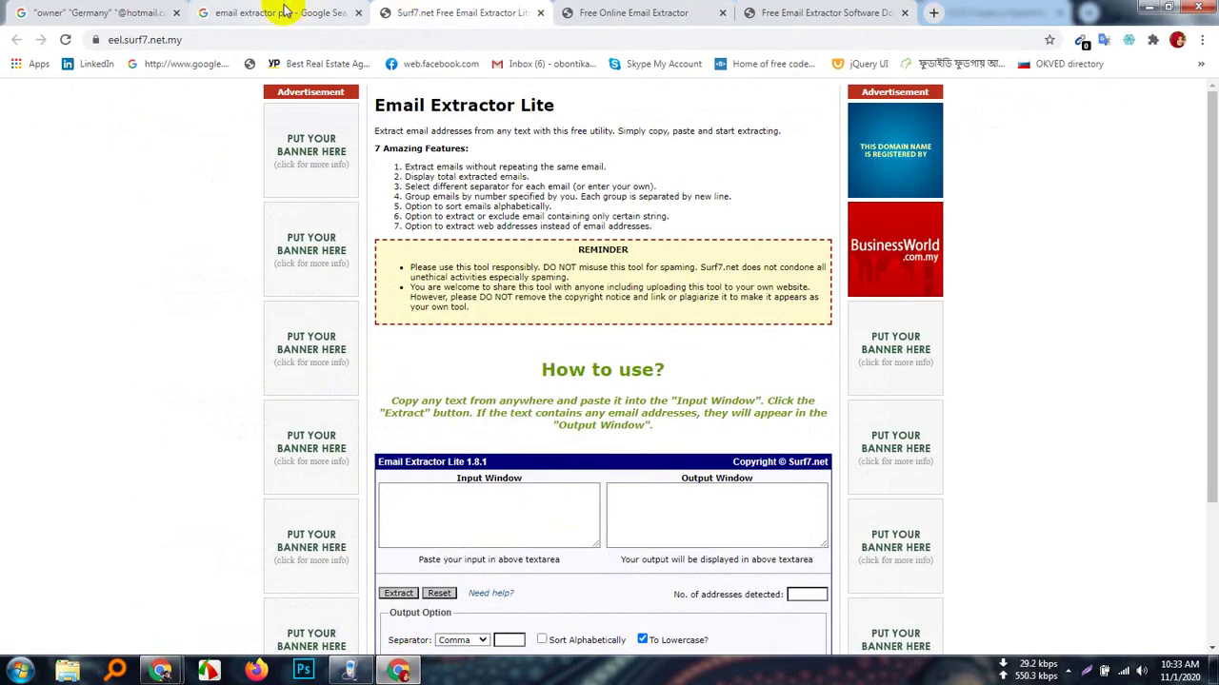
click(282, 12)
click(95, 12)
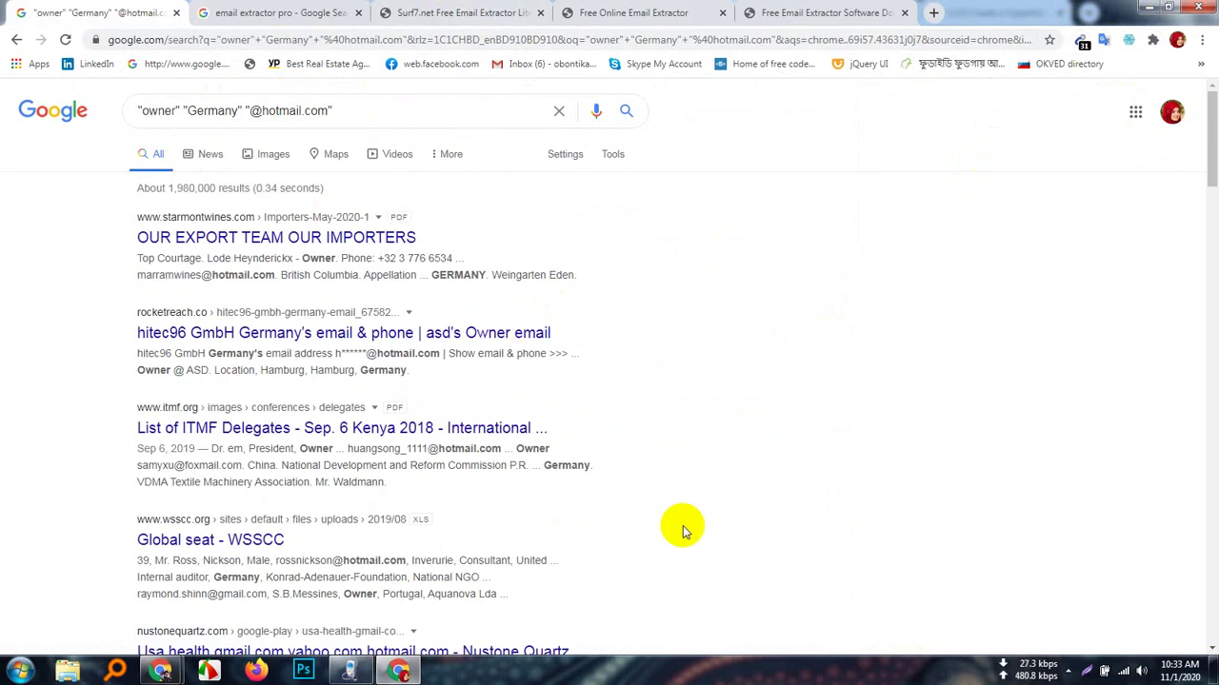
key(ctrl+a)
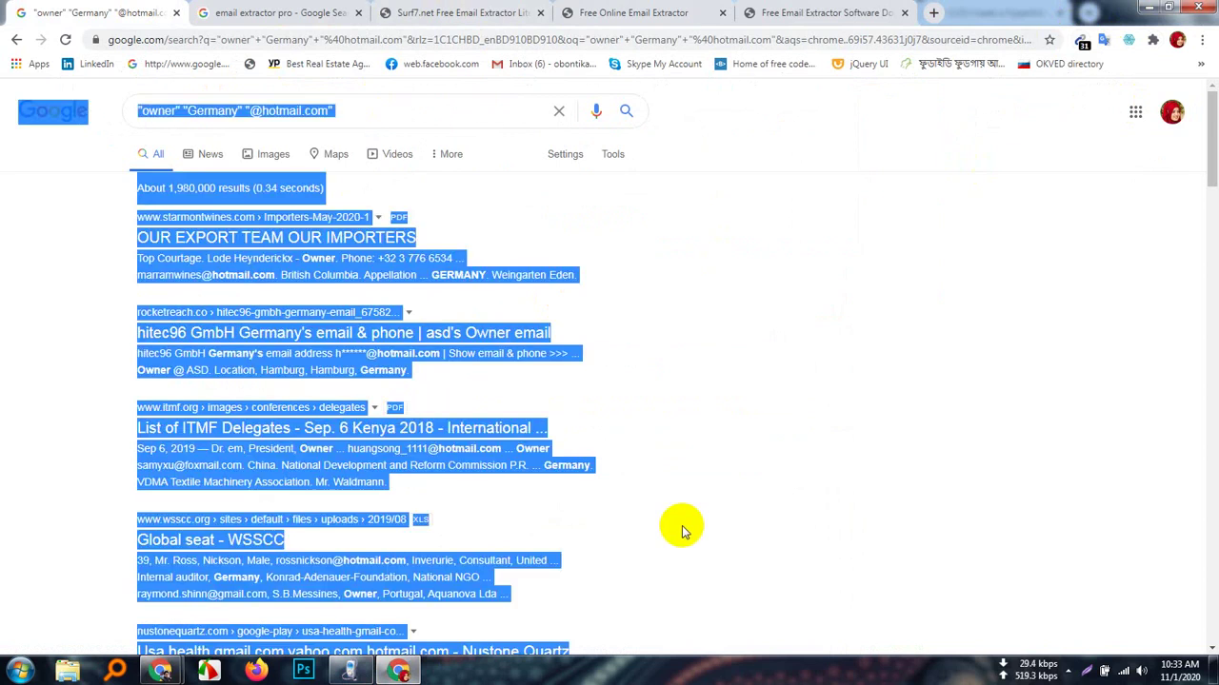
click(488, 8)
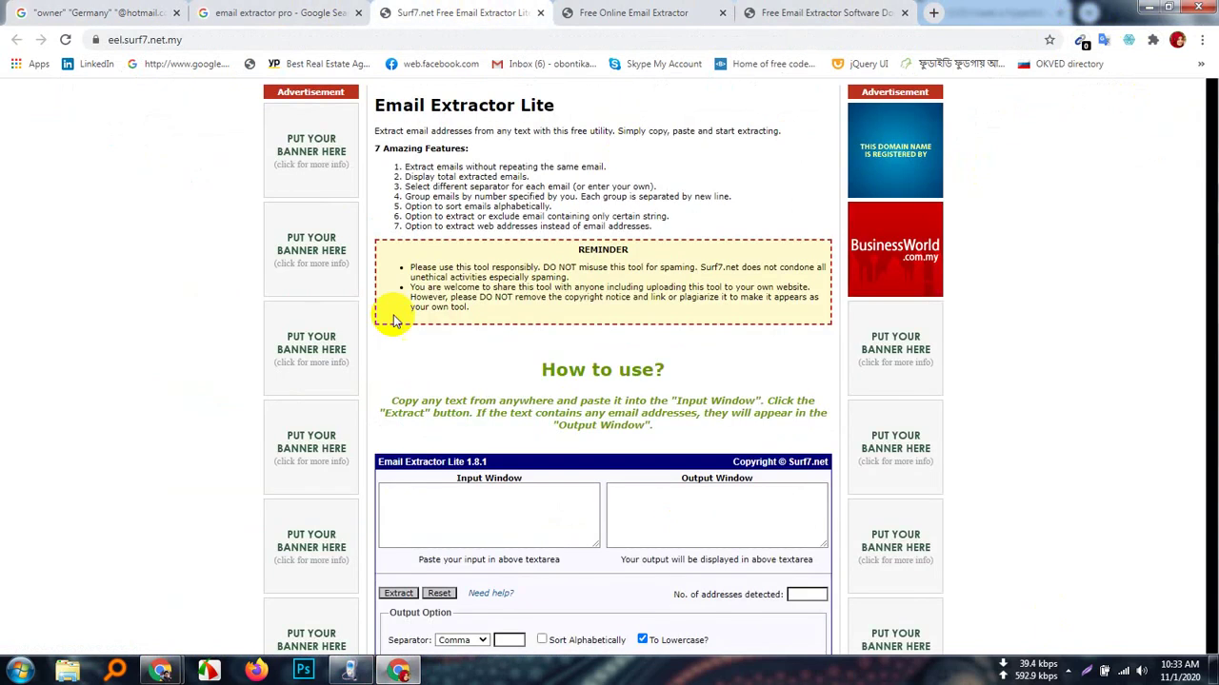
scroll(542, 562, down, 1)
click(471, 456)
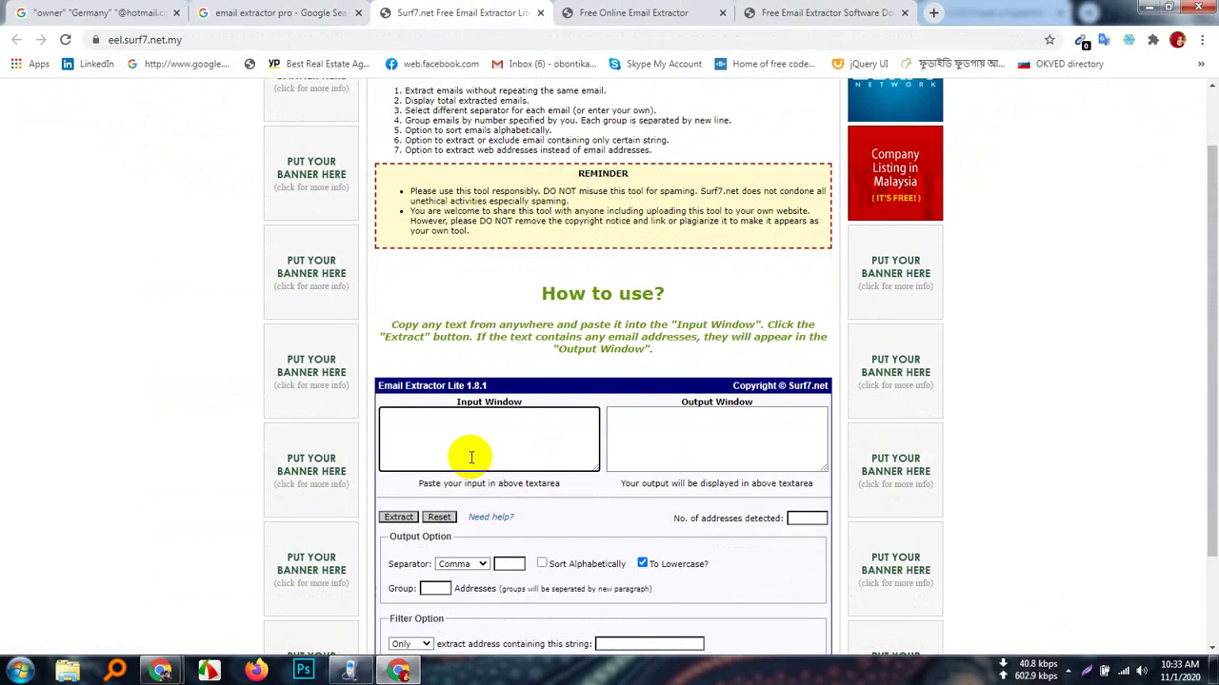
key(ctrl+v)
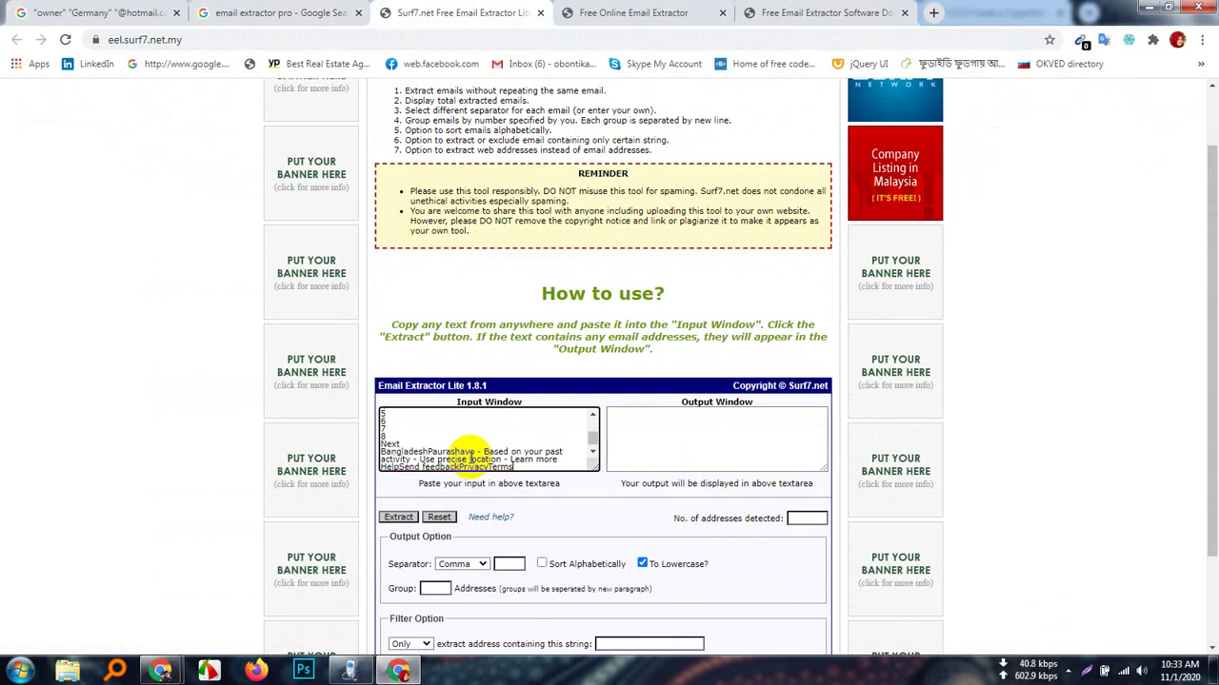
- Set the output separator to New Line, extract the addresses and look through the output list
click(482, 564)
click(461, 611)
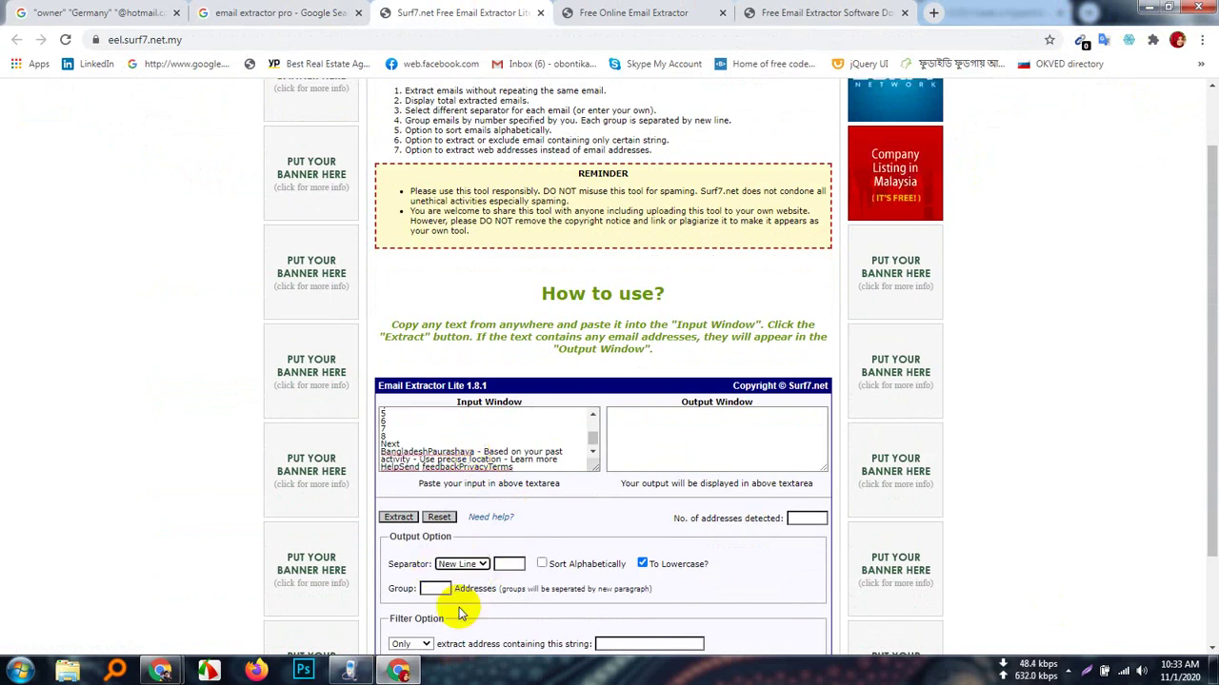
click(398, 517)
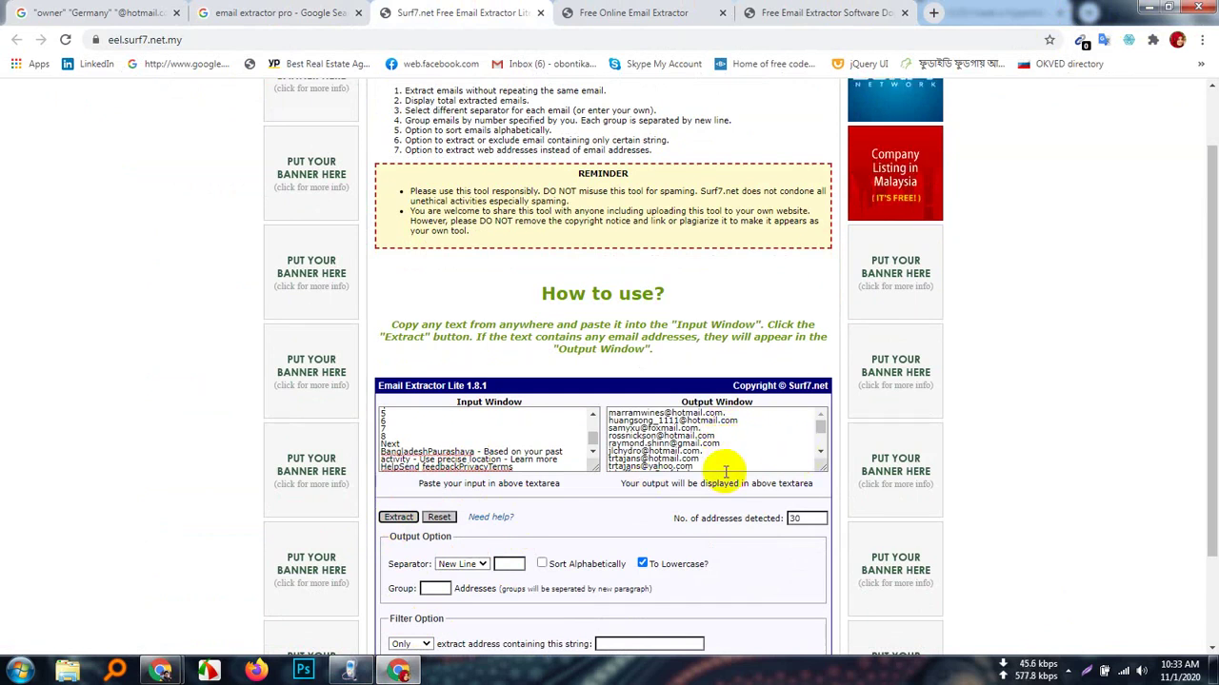
scroll(709, 455, down, 4)
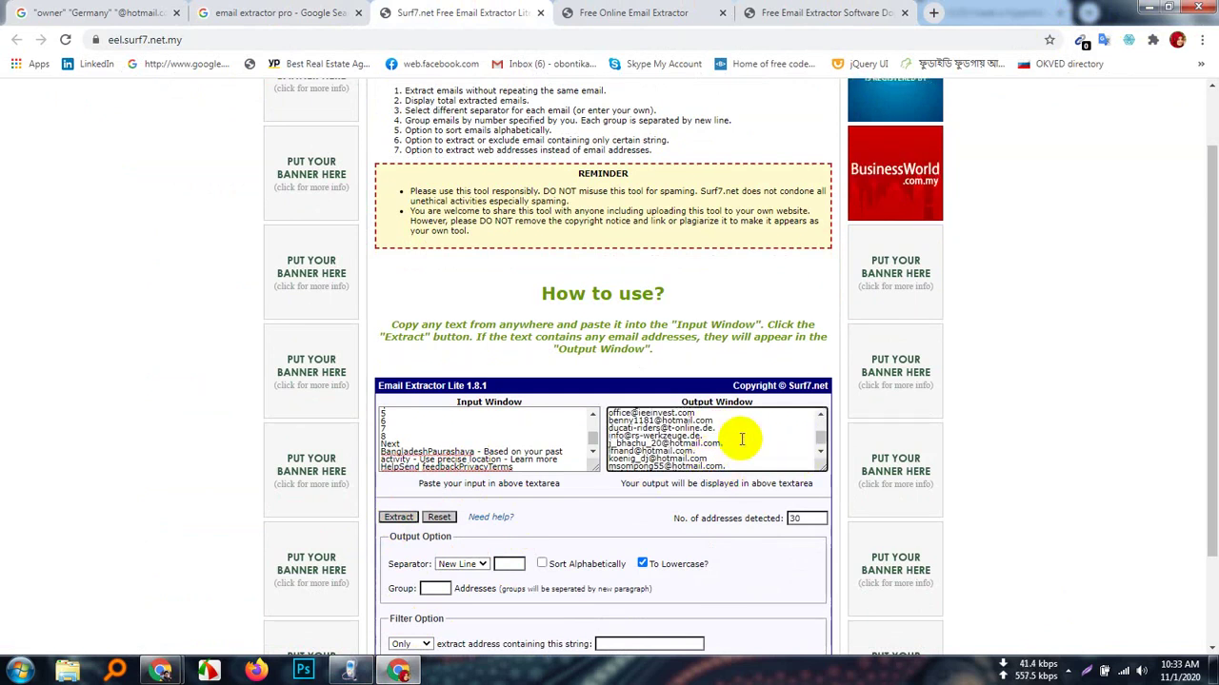
scroll(740, 439, down, 5)
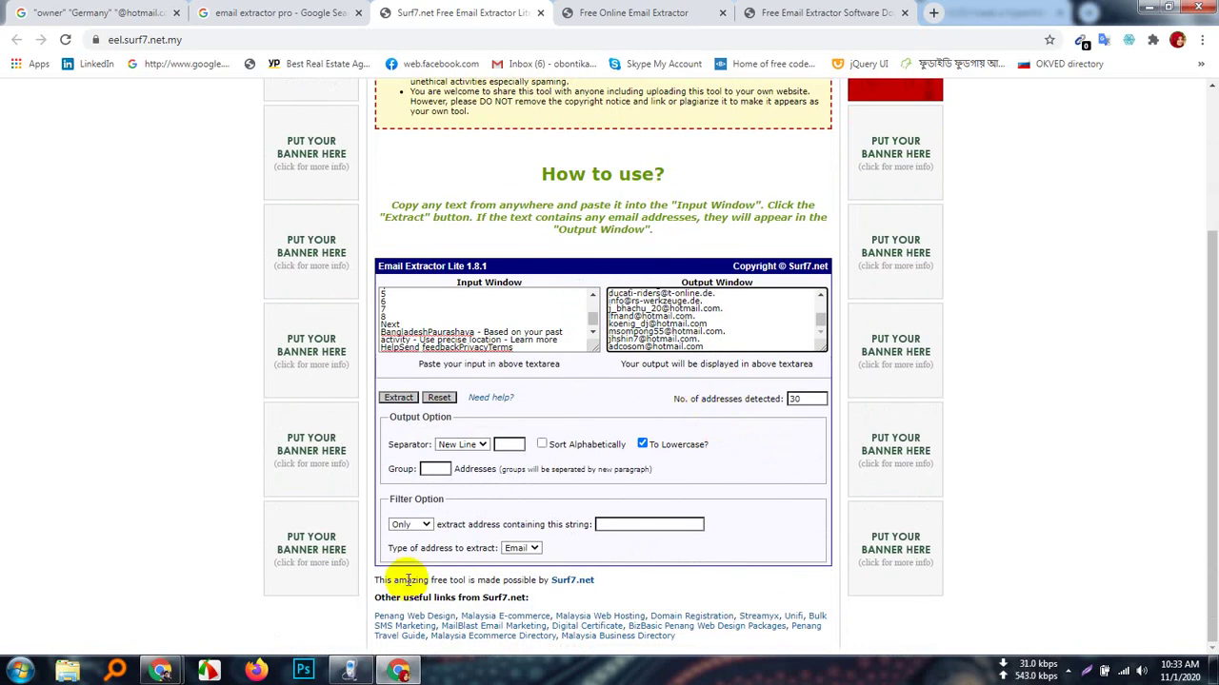
- Filter the extraction to only addresses containing "hotmail.com" and extract again
click(624, 525)
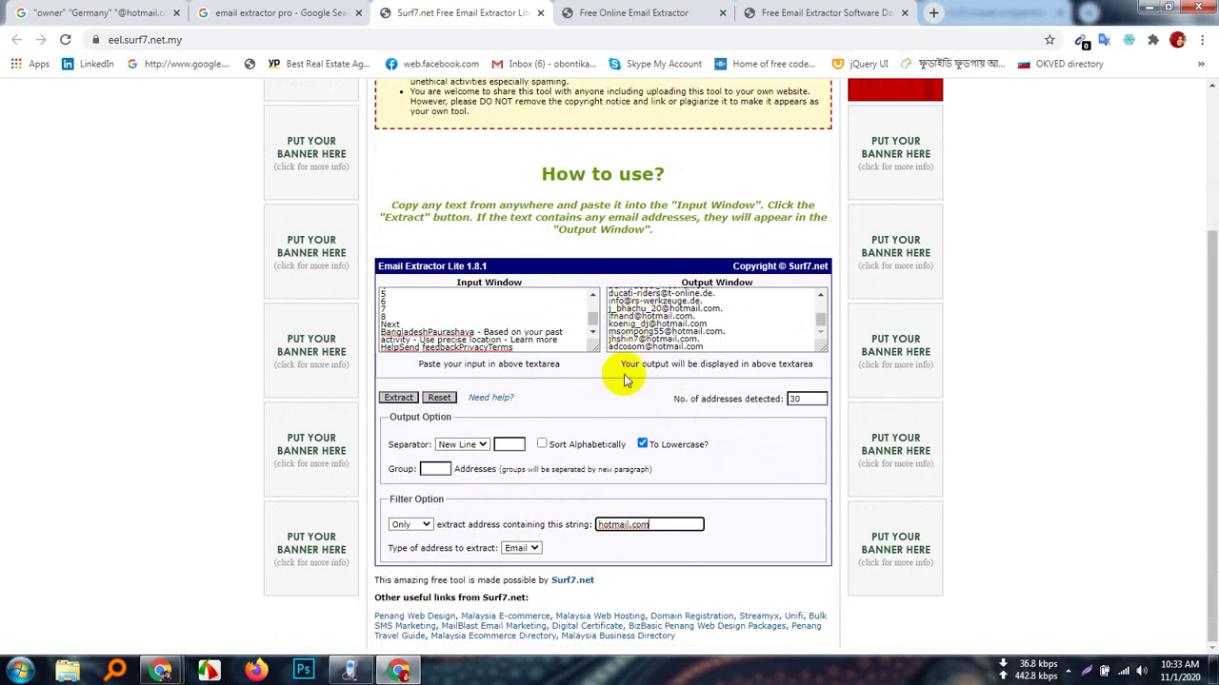
scroll(714, 333, up, 3)
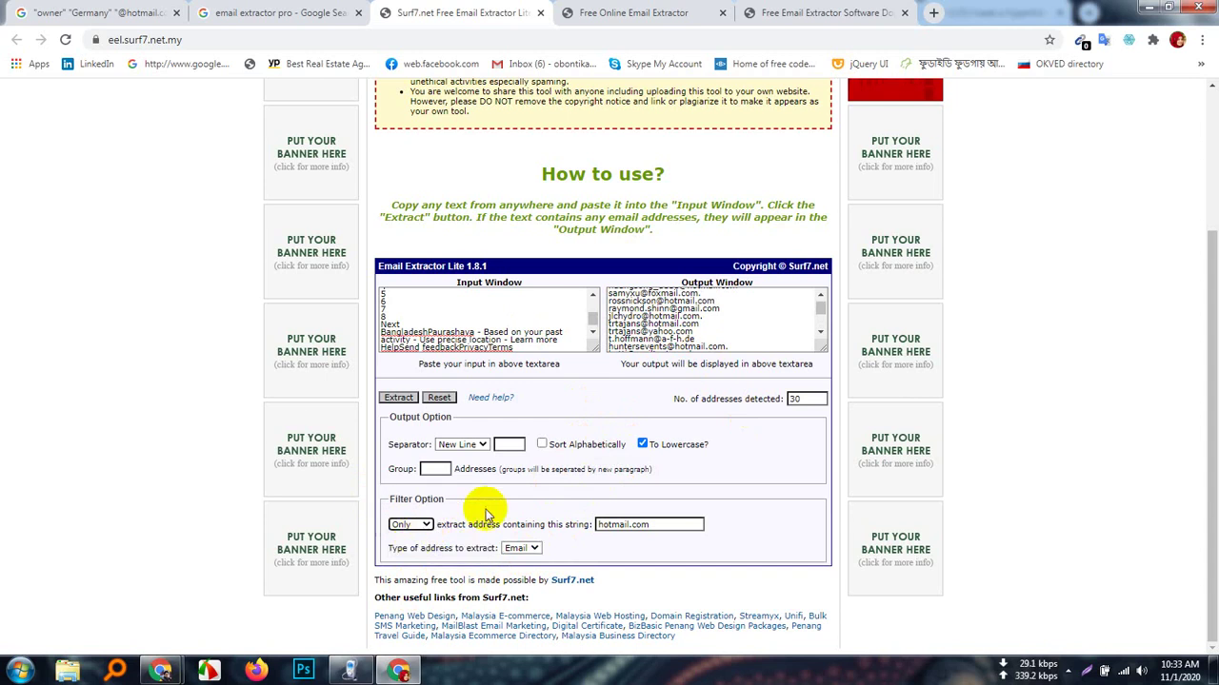
scroll(476, 509, up, 1)
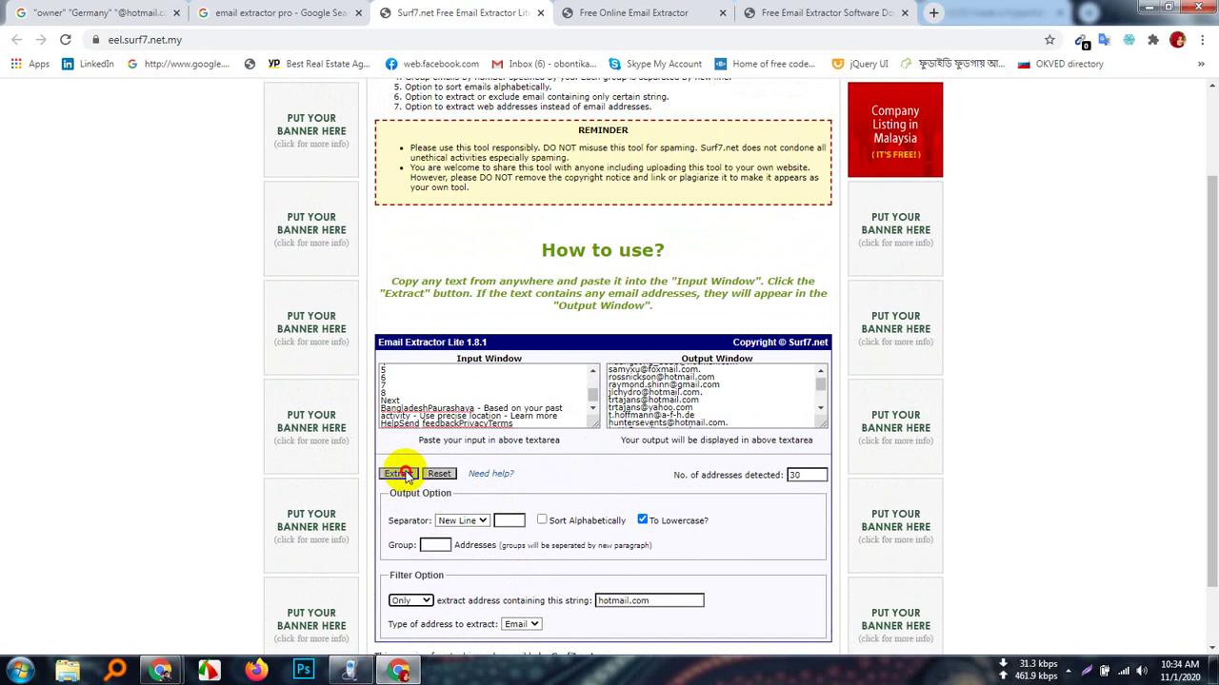
click(400, 473)
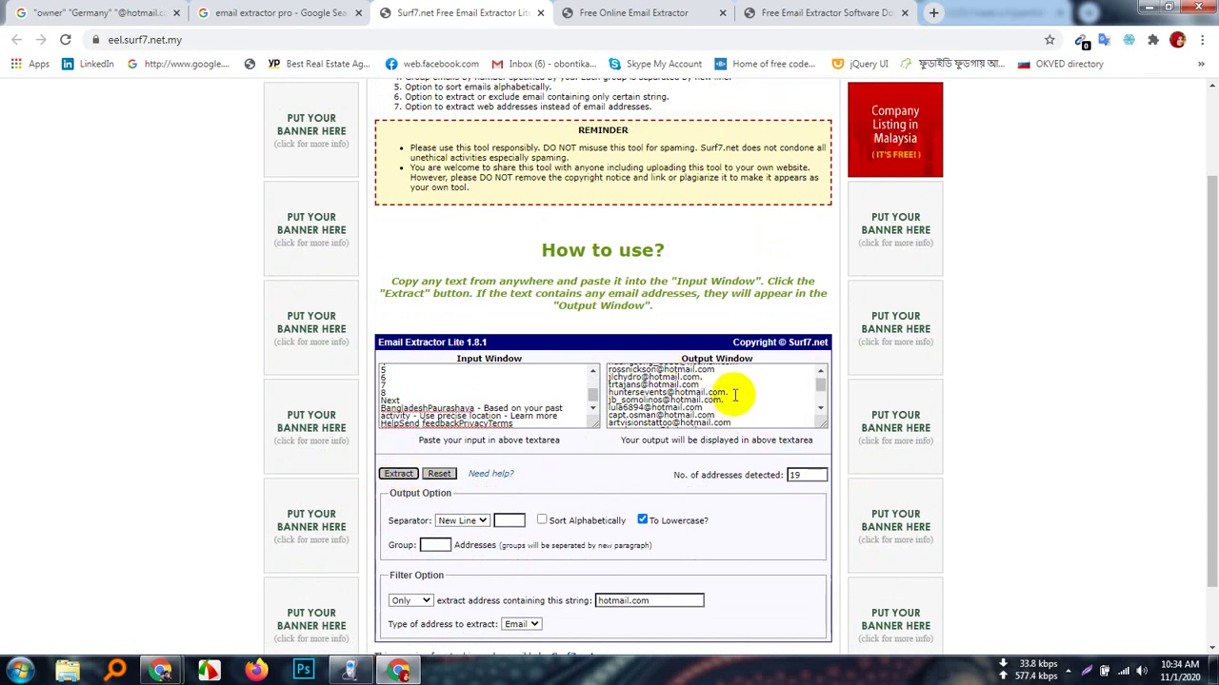
- Look through the filtered addresses in the Output Window and copy the entire list
scroll(735, 394, down, 3)
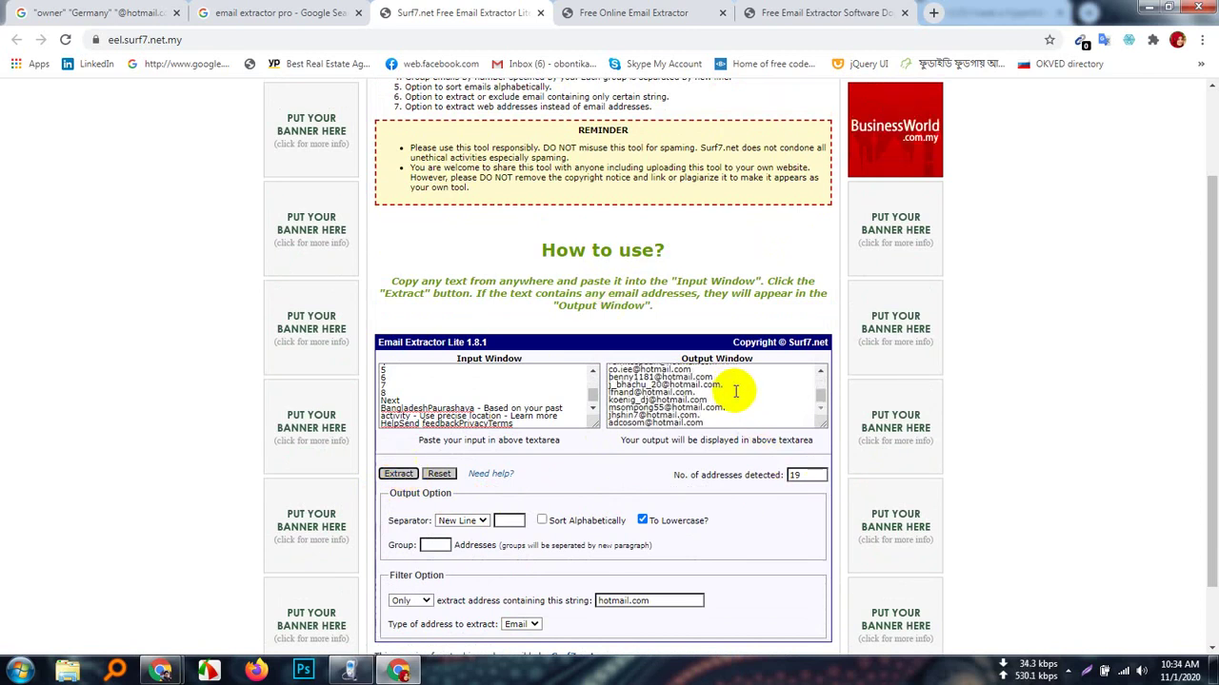
scroll(735, 391, up, 2)
scroll(735, 391, down, 2)
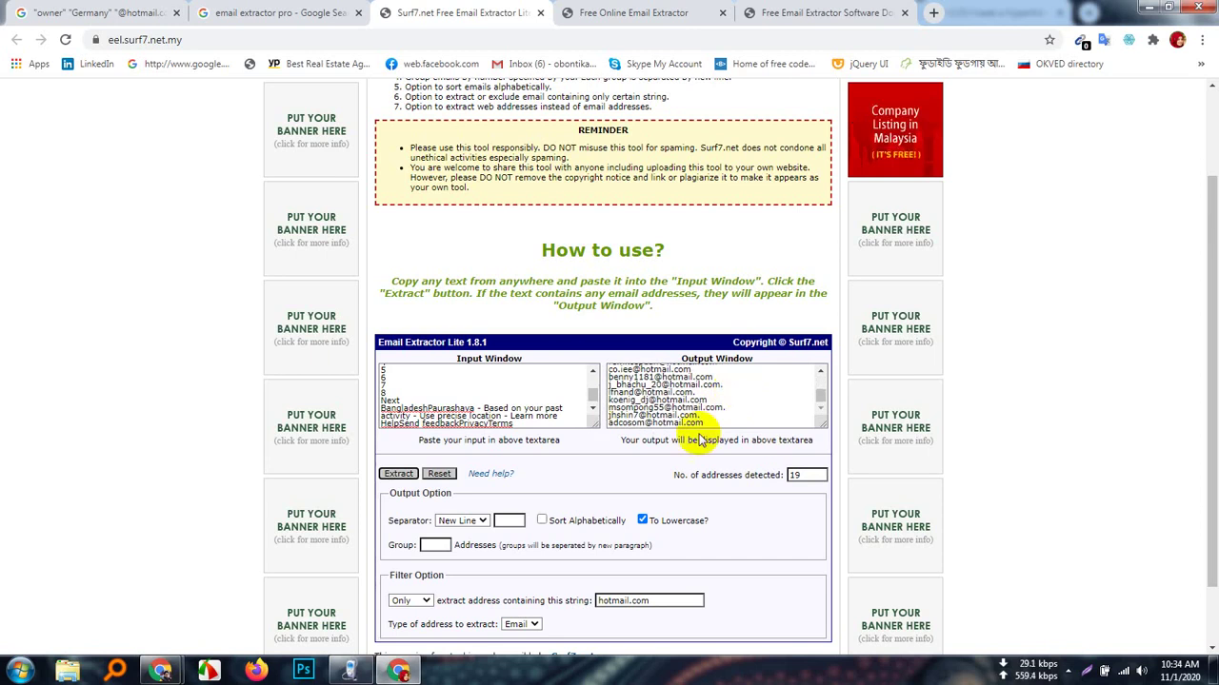
click(754, 405)
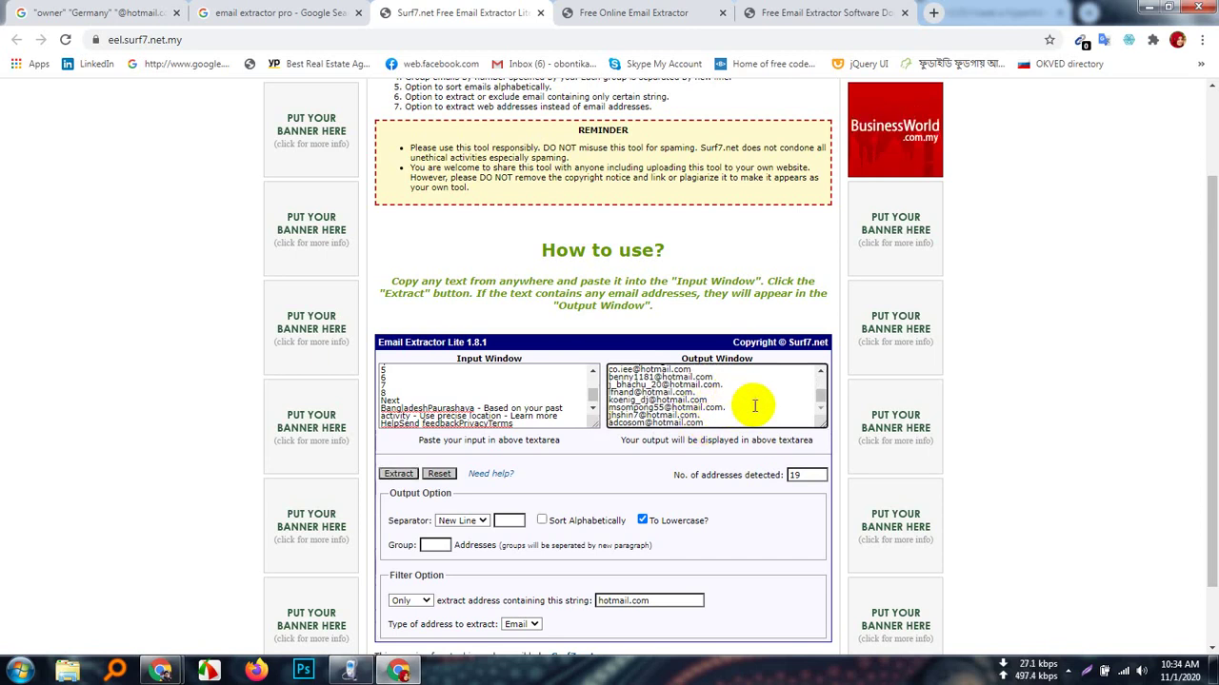
key(ctrl+a)
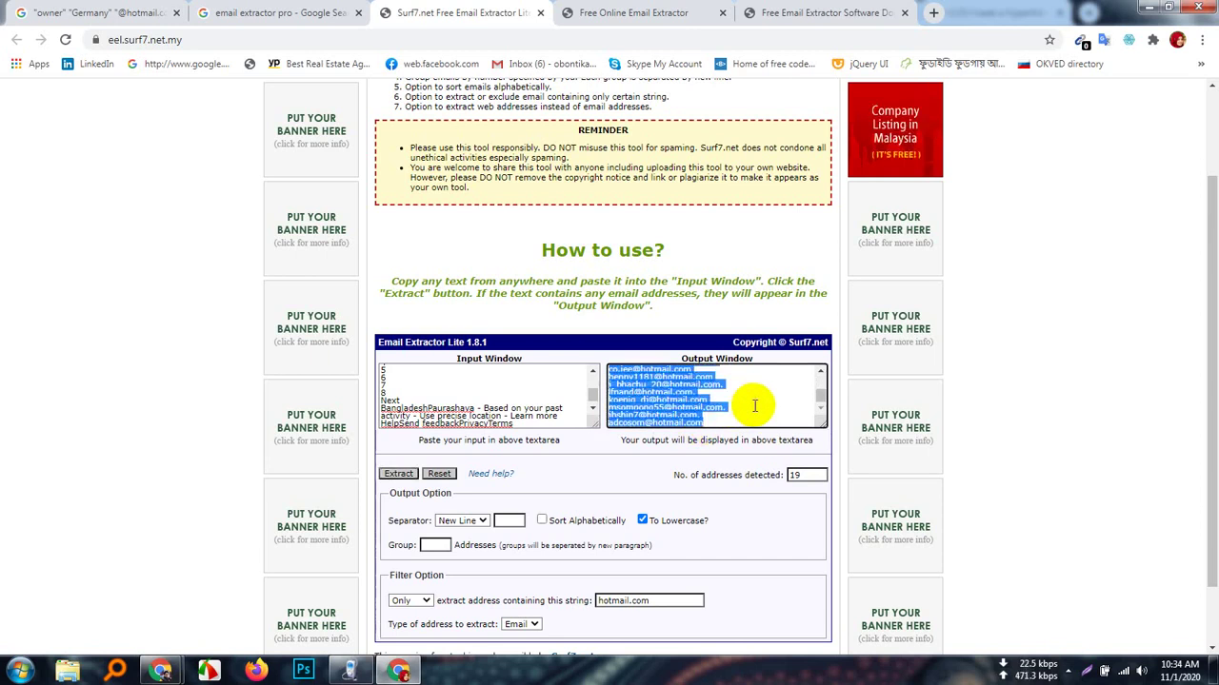
- Go to the desktop and create a new Excel workbook named "105 example list.xlsx"
click(1138, 10)
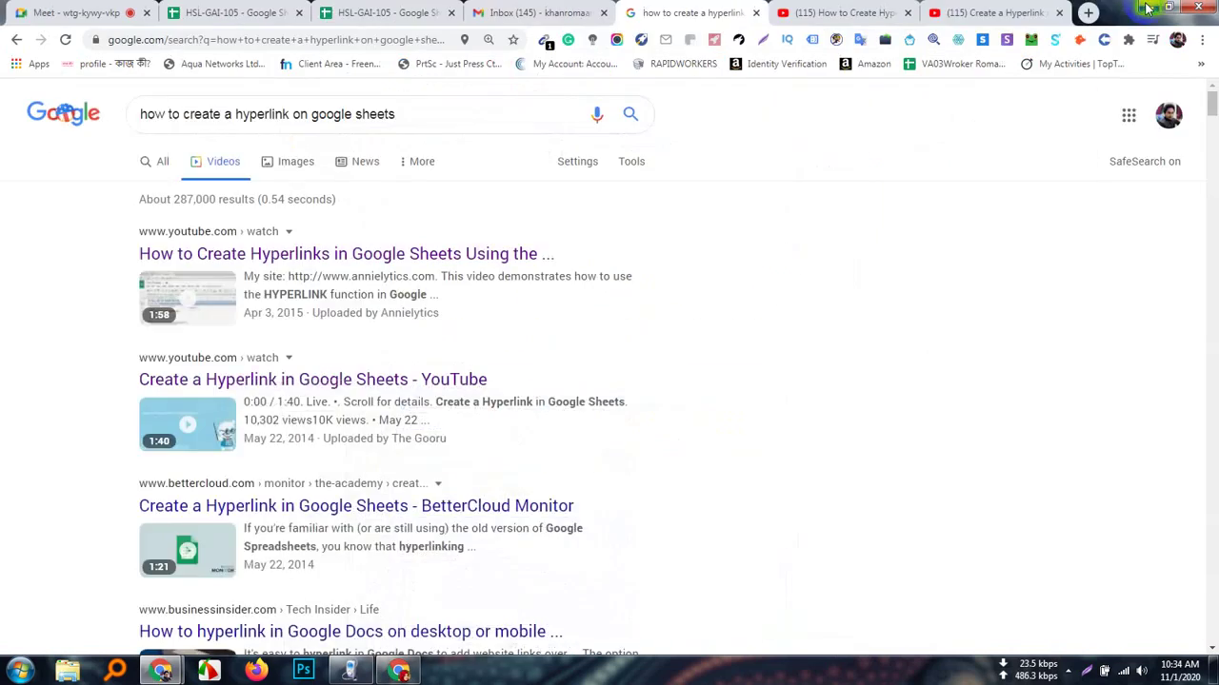
click(1145, 10)
right_click(951, 346)
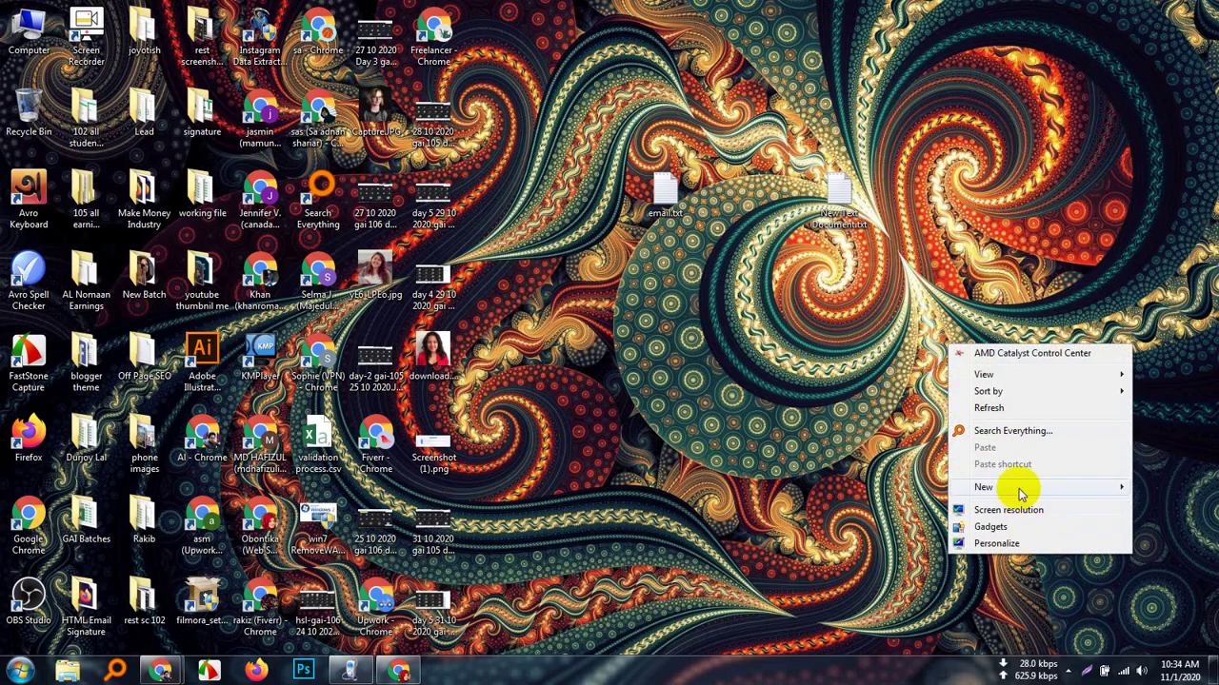
mouse_move(1019, 492)
click(795, 448)
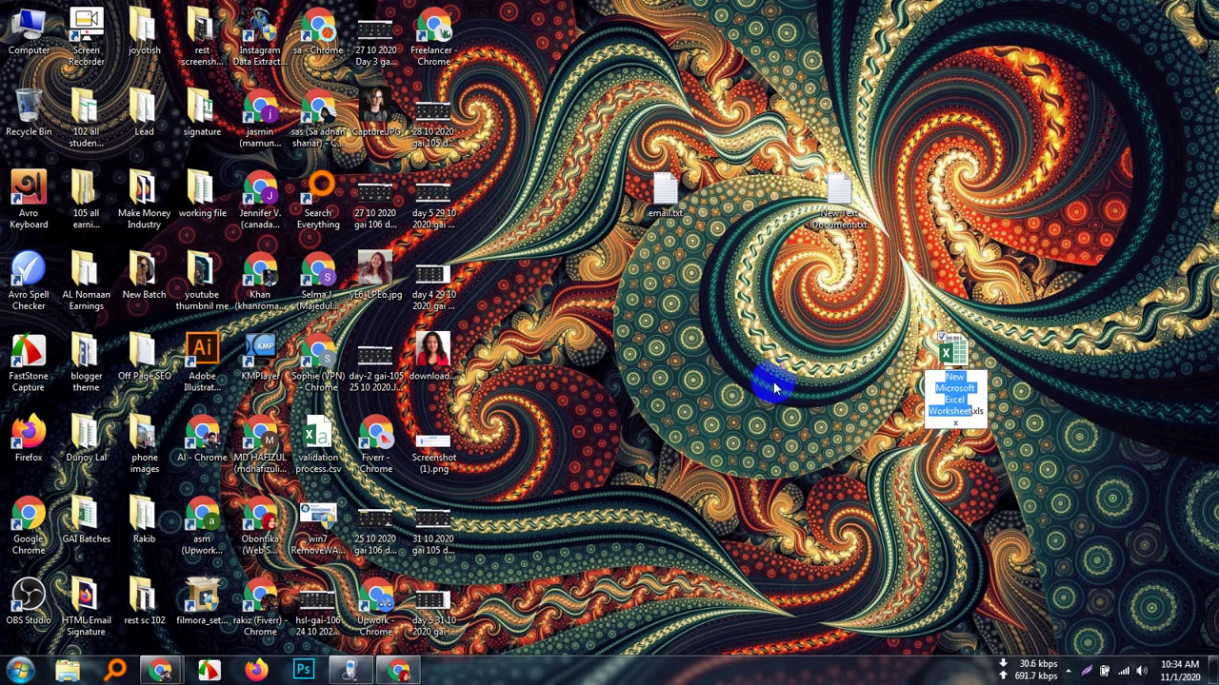
key(BackSpace)
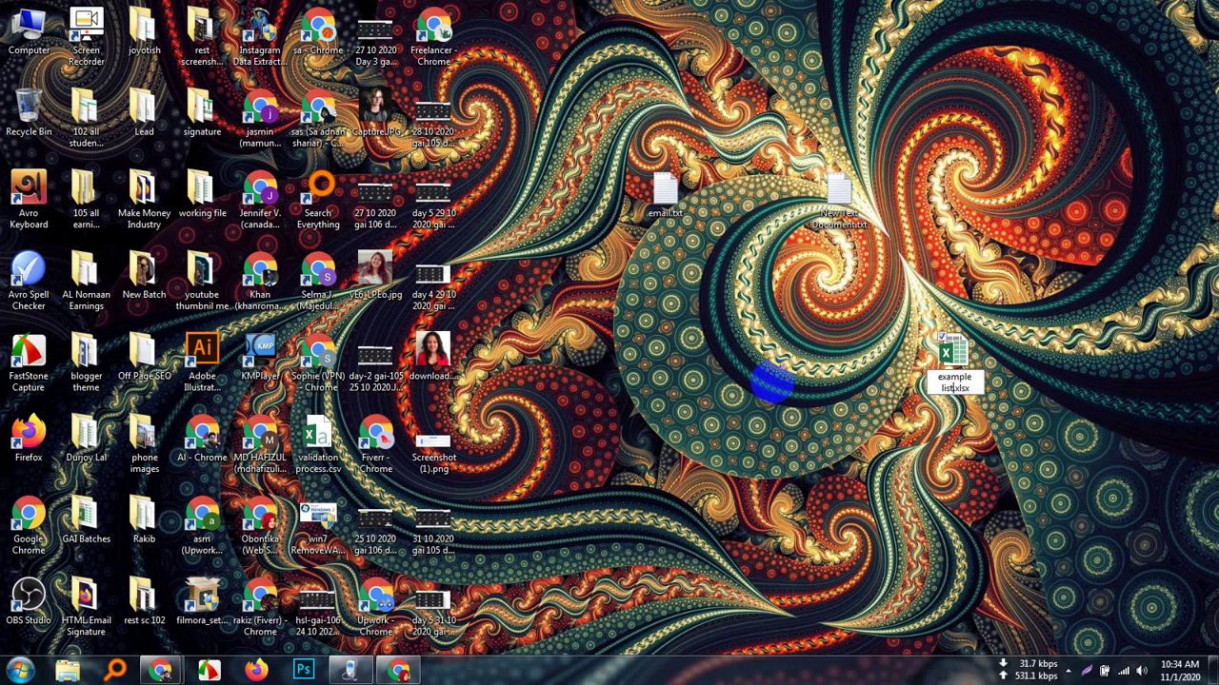
click(930, 474)
- Open the new workbook in Excel and paste the copied addresses from cell A2 down, fitting column A to their width
click(1070, 465)
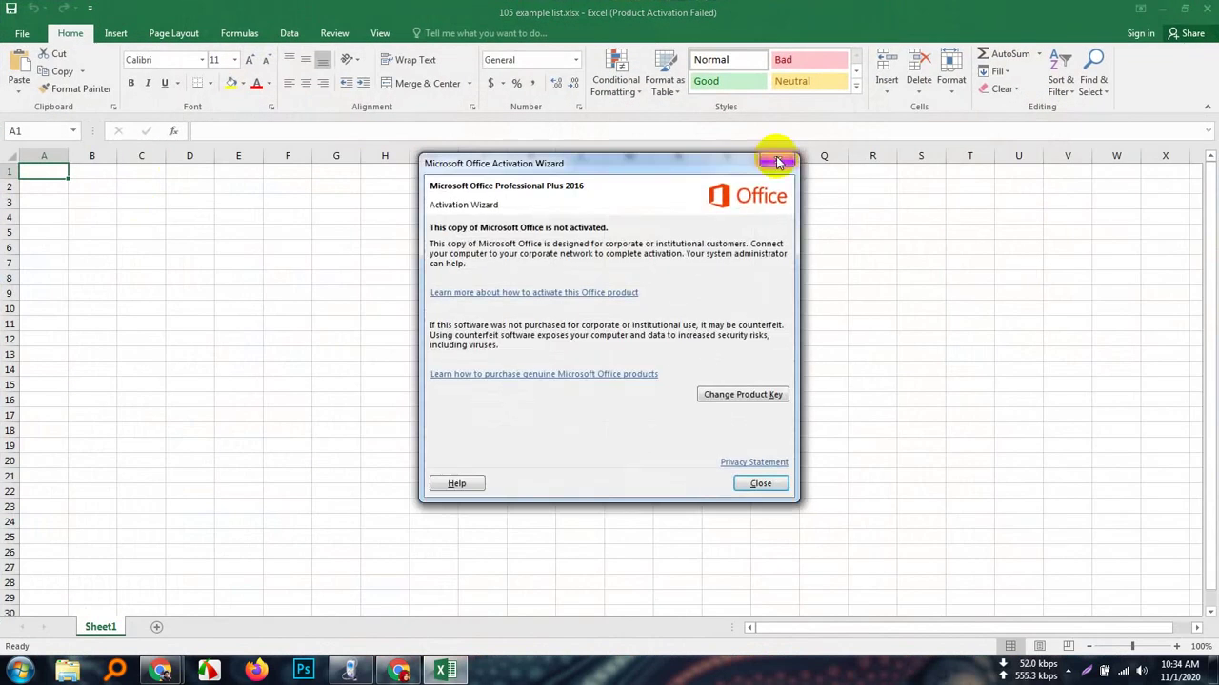
click(783, 156)
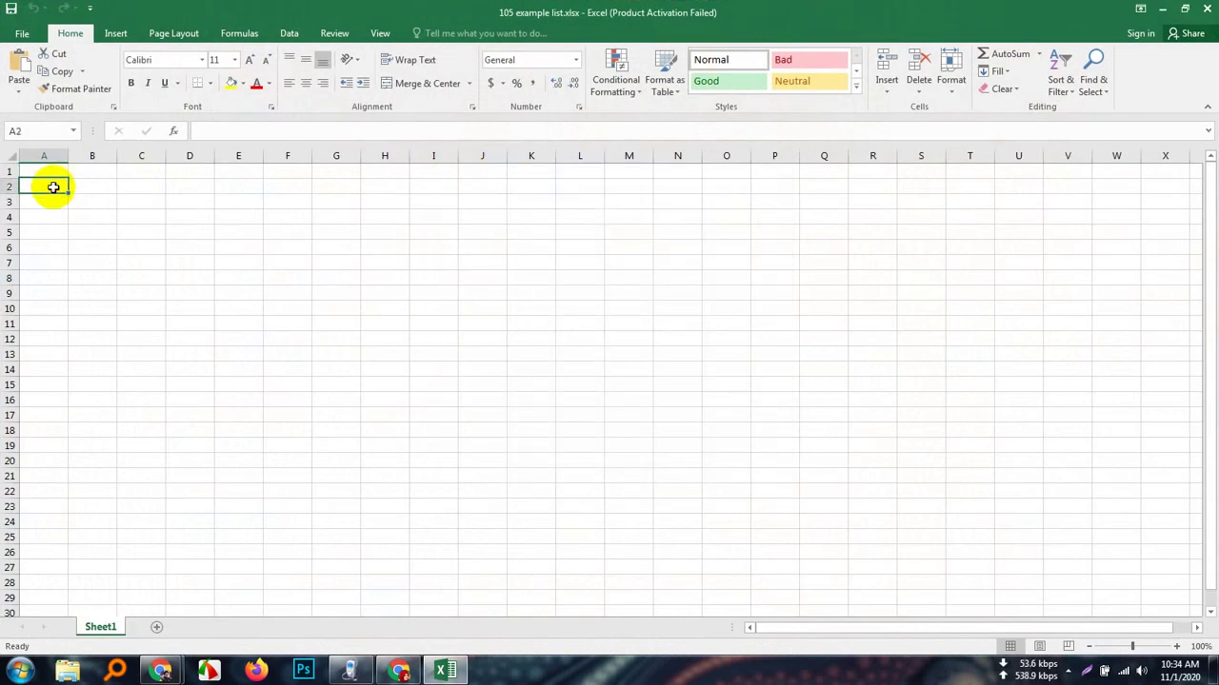
key(ctrl+v)
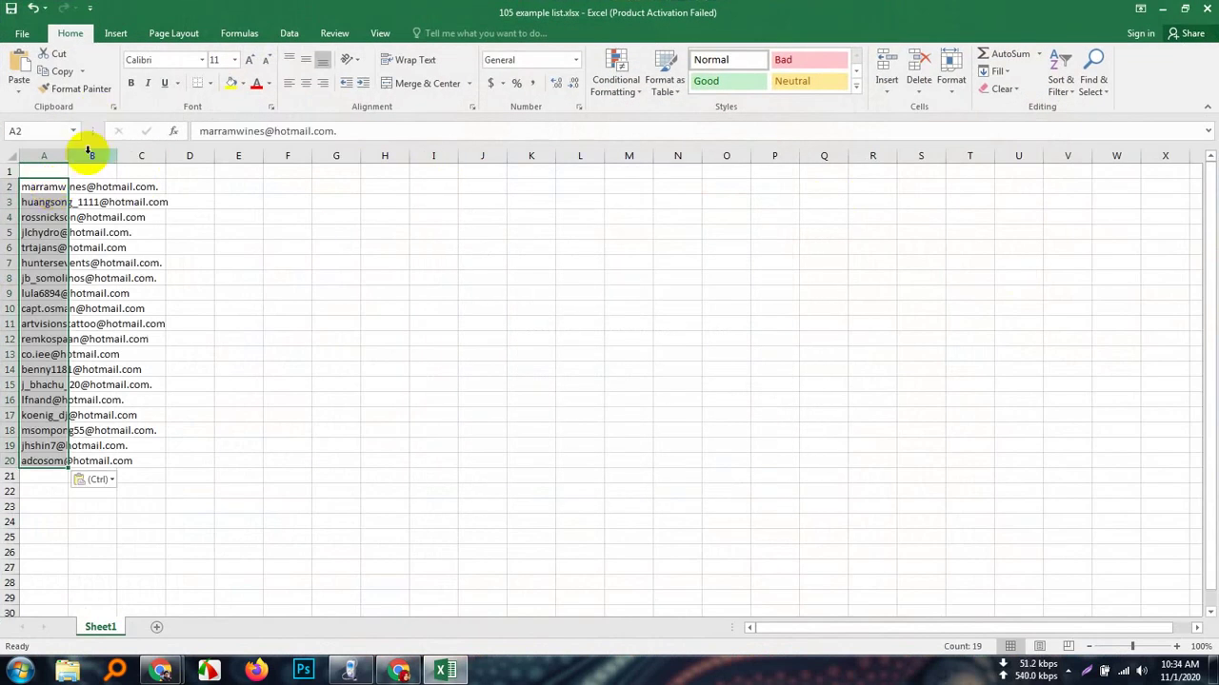
double_click(67, 156)
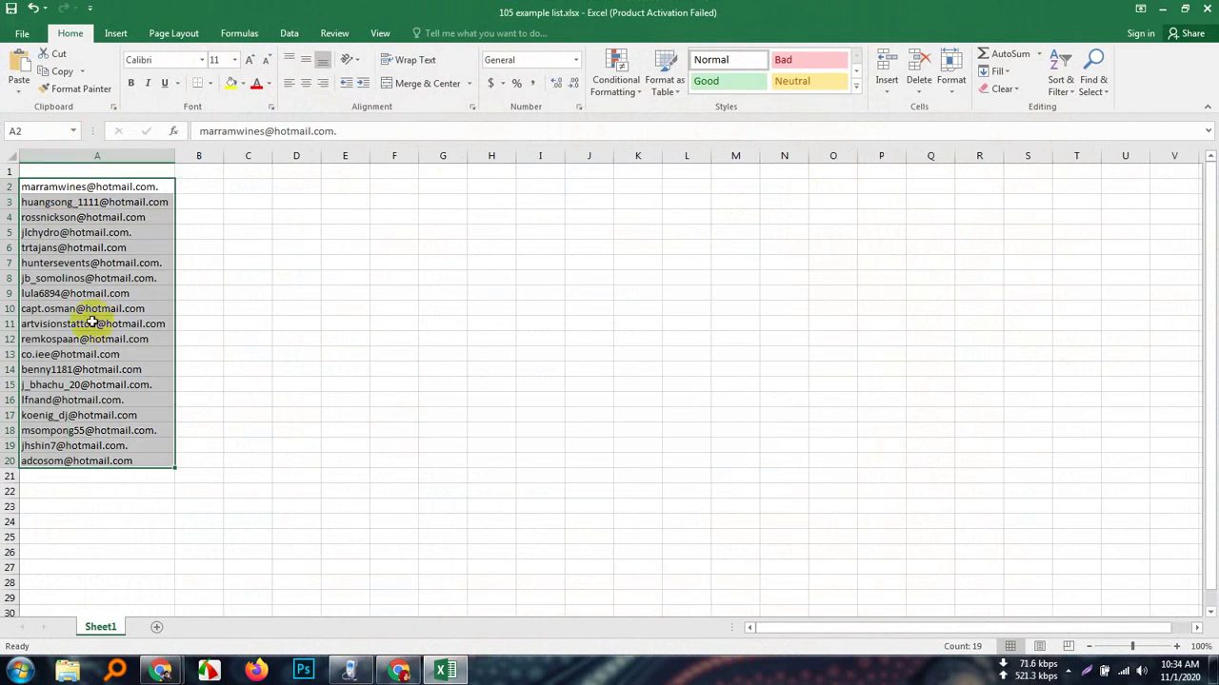
- Center the pasted addresses and widen column A to about twice its width
click(306, 83)
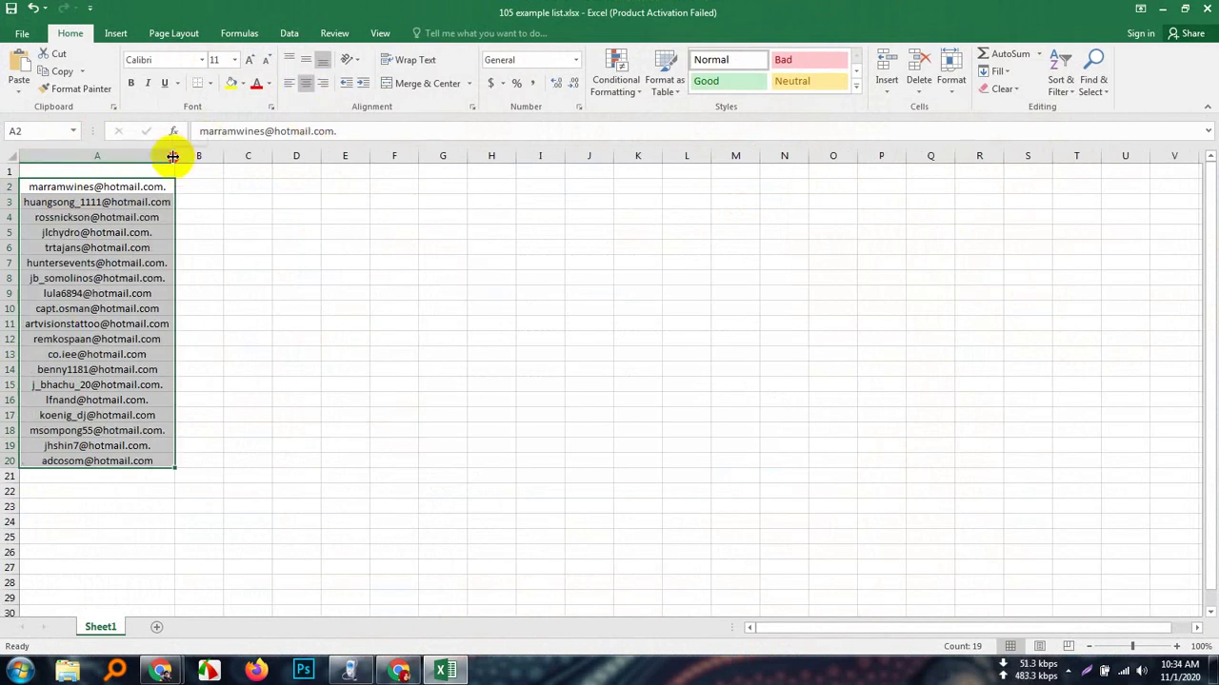
drag(172, 156, 340, 156)
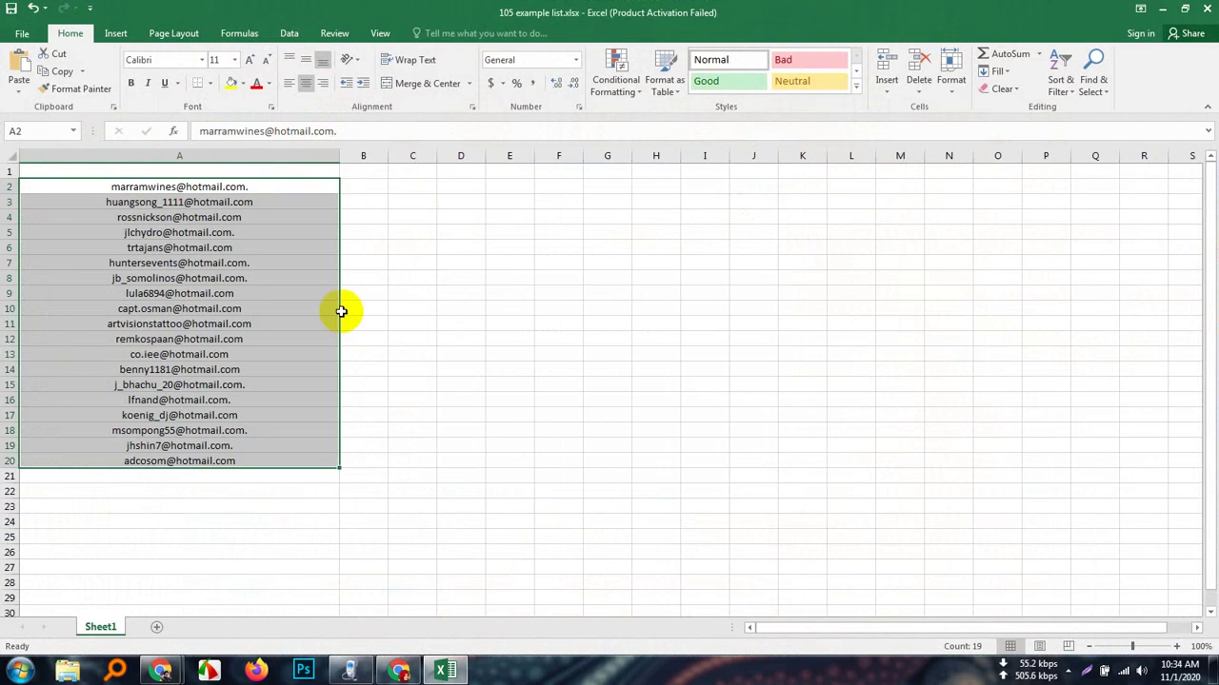
click(205, 476)
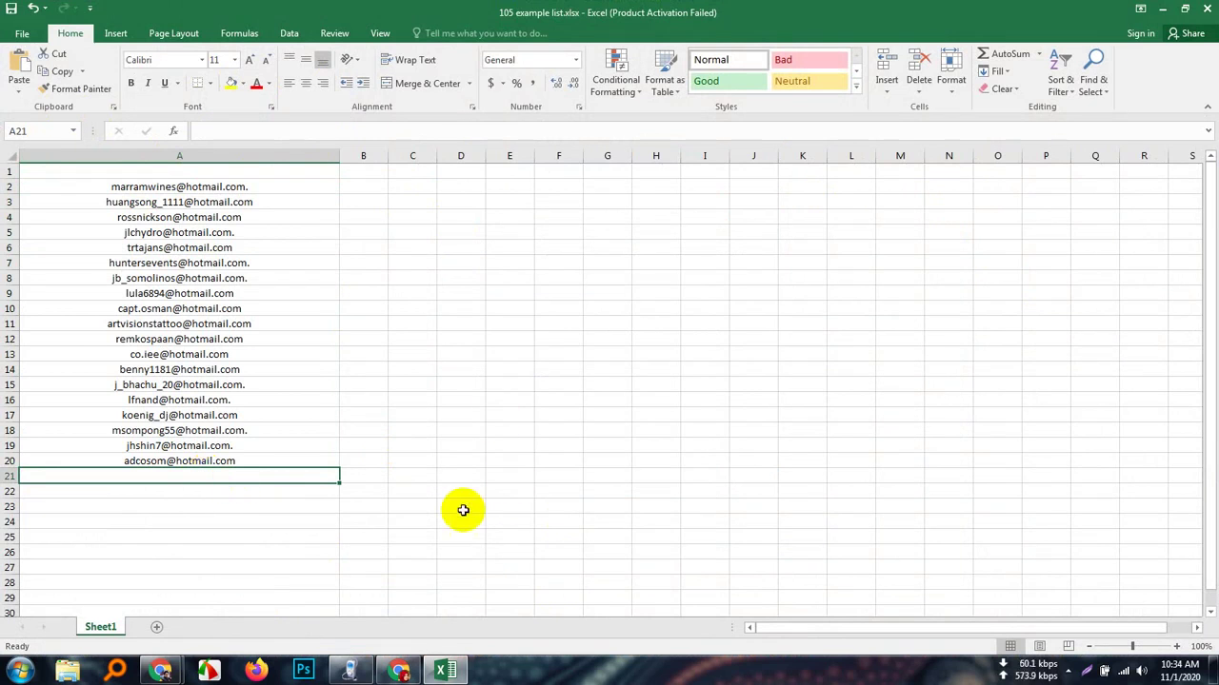
click(400, 667)
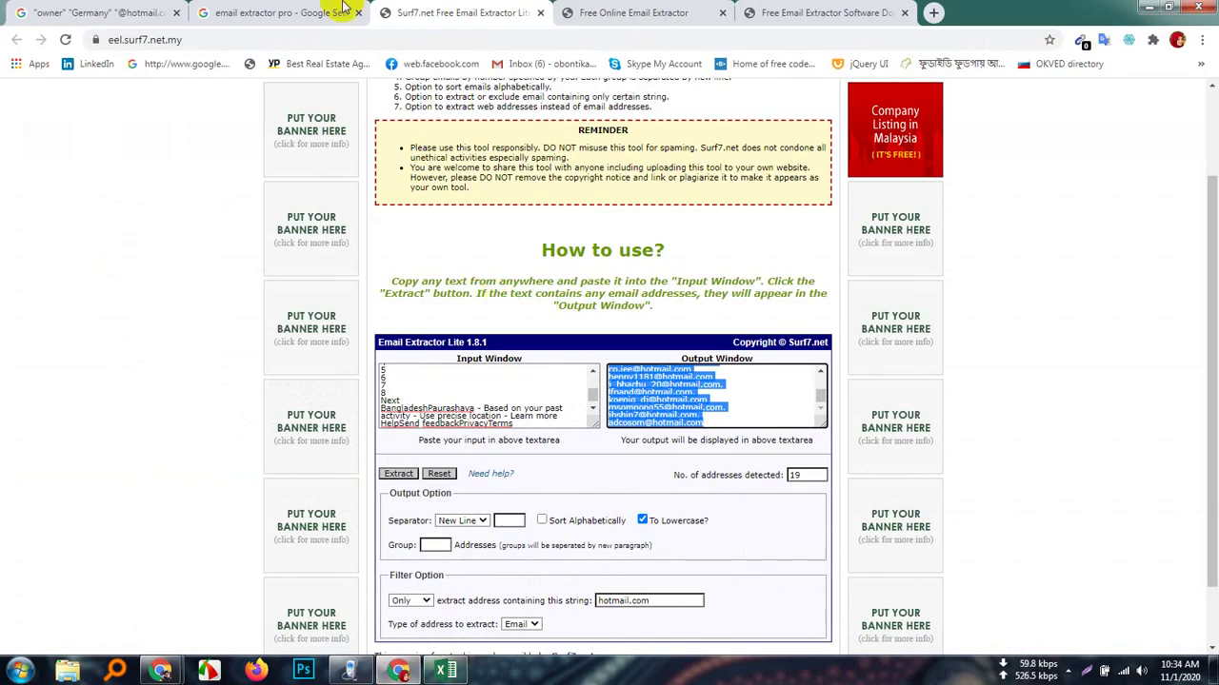
click(276, 13)
click(133, 14)
key(ctrl+a)
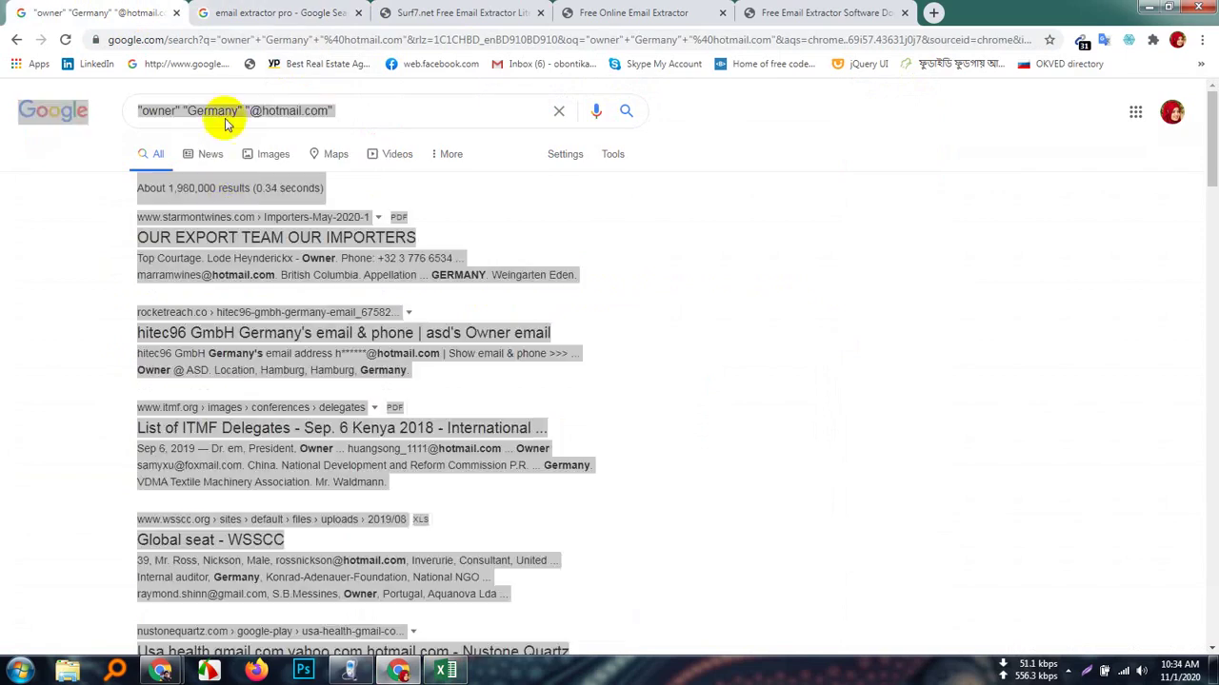
scroll(239, 239, down, 15)
scroll(436, 543, down, 10)
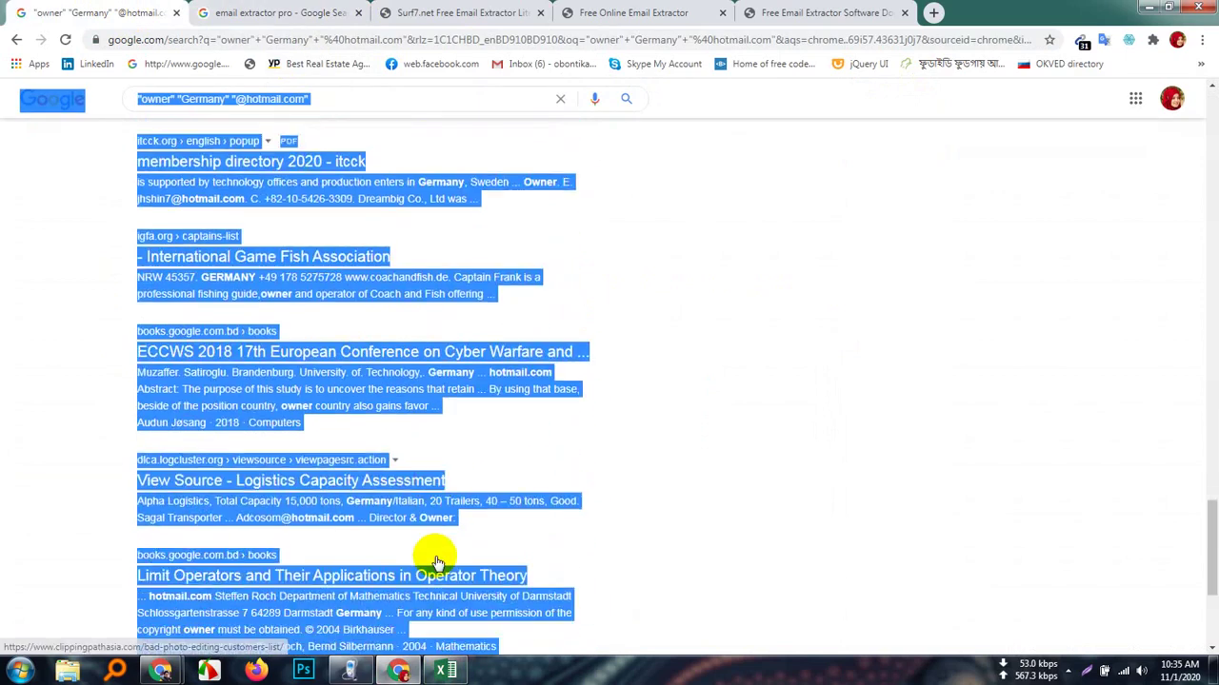
click(670, 567)
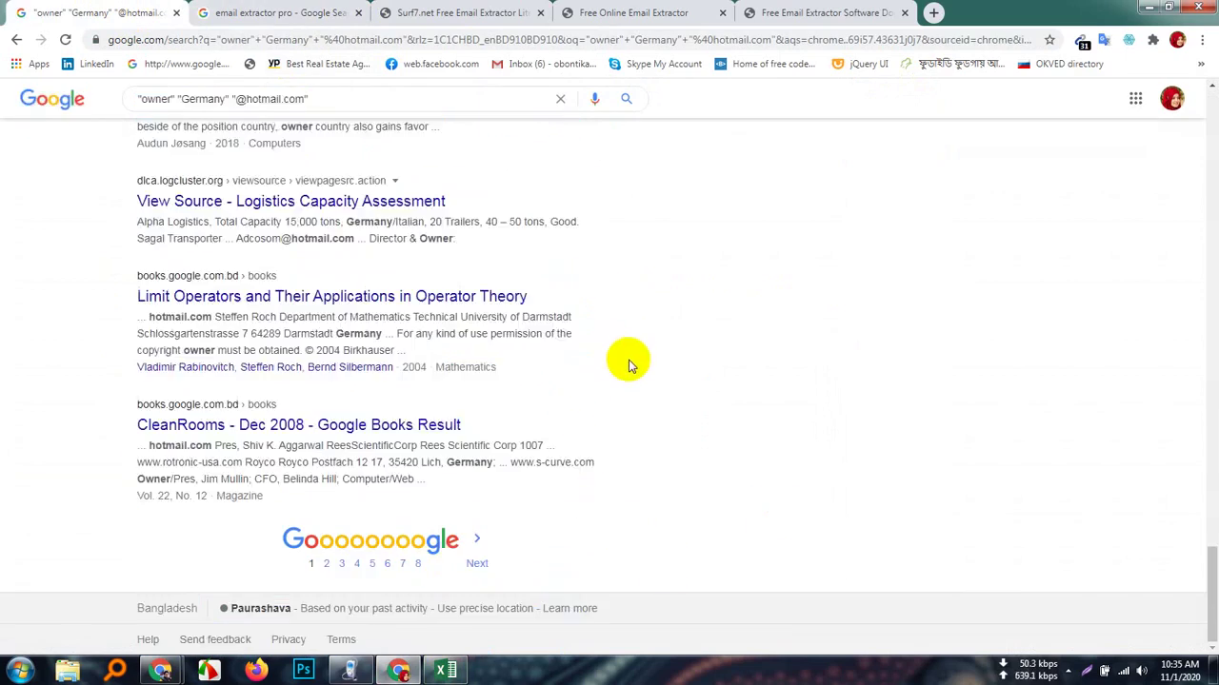
scroll(655, 360, up, 15)
scroll(655, 359, up, 3)
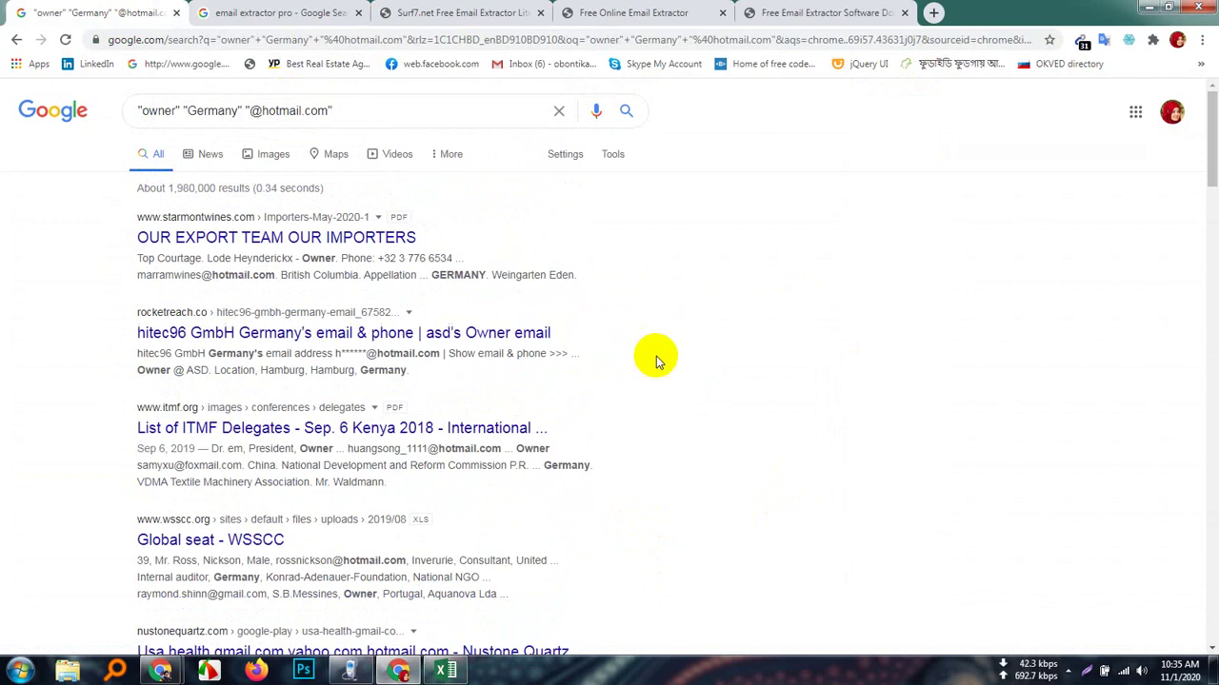
- In Google's search settings, set the results per page to 100 and turn on SafeSearch
click(571, 156)
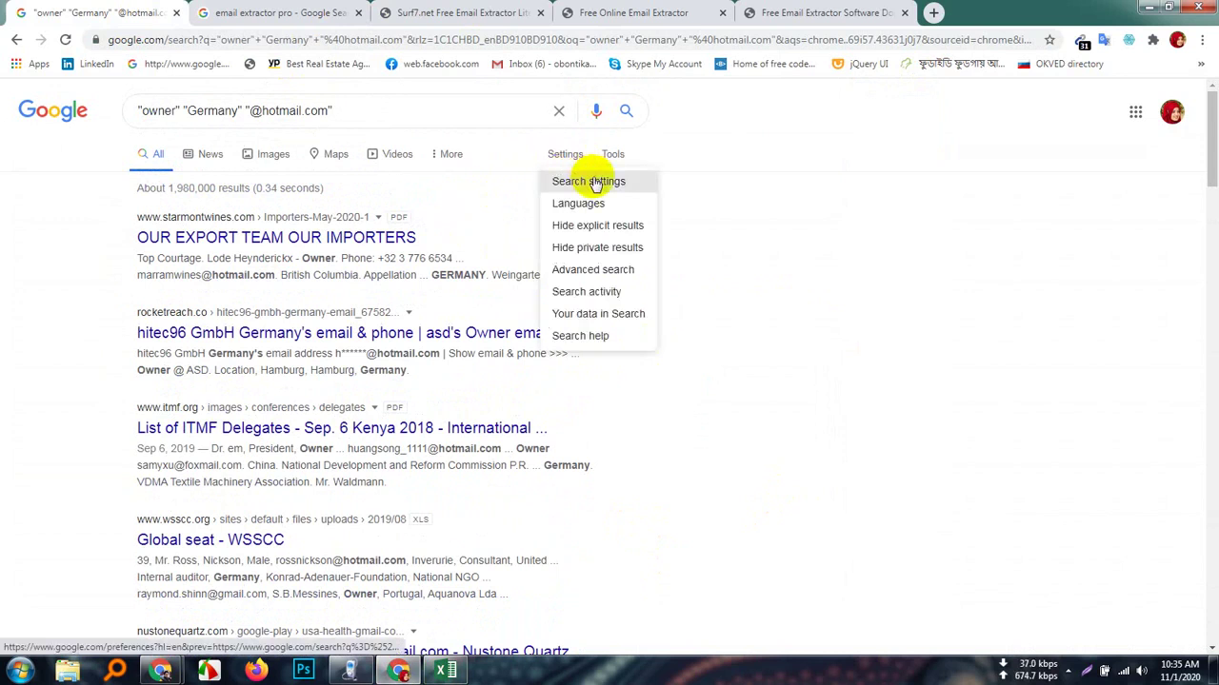
click(587, 180)
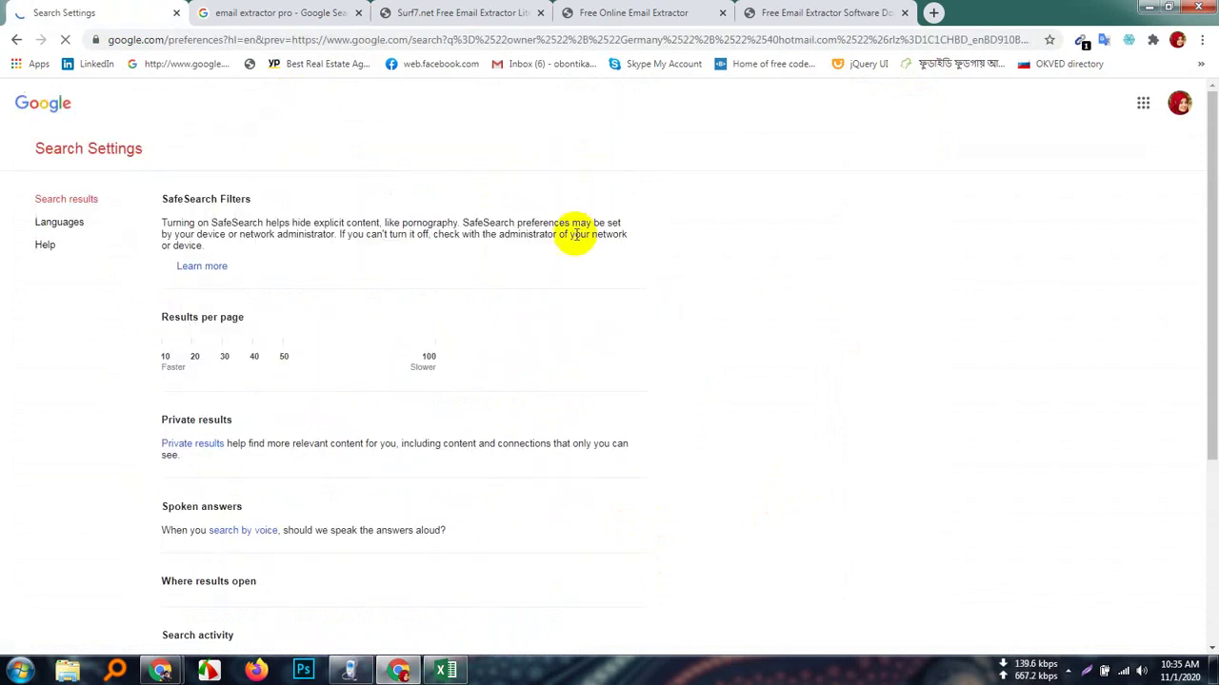
drag(229, 343, 438, 339)
click(167, 268)
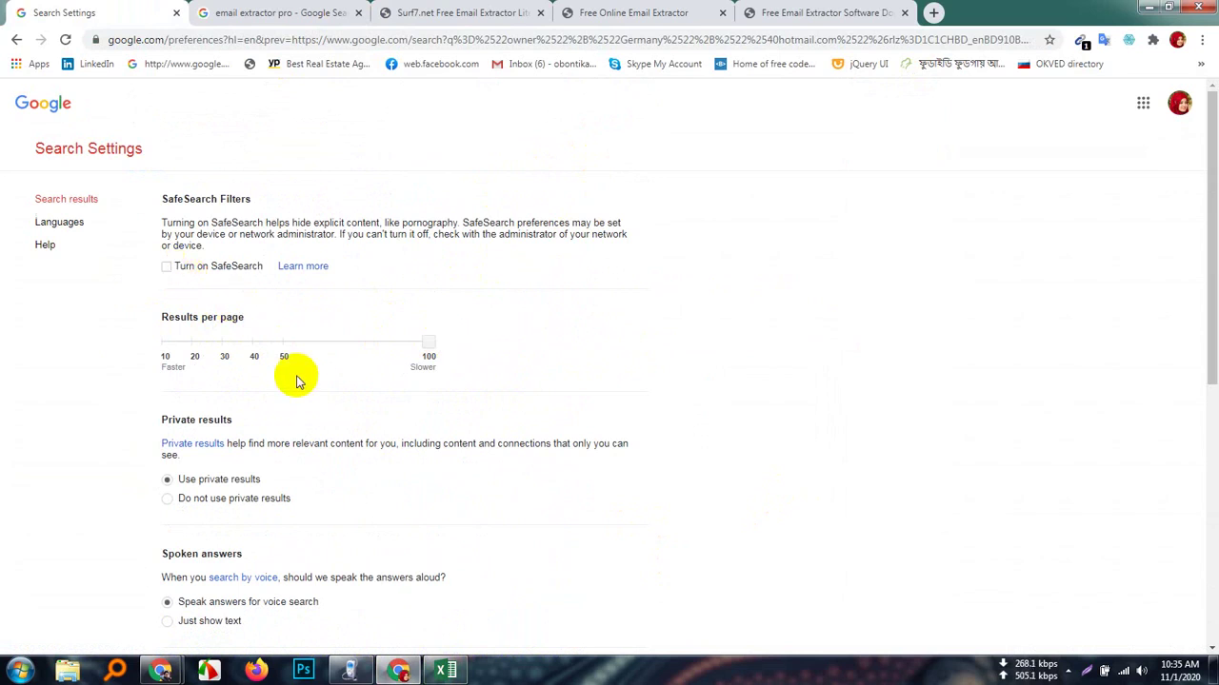
- Set the search region to United States and save the preferences, completing the robot check
scroll(419, 399, down, 5)
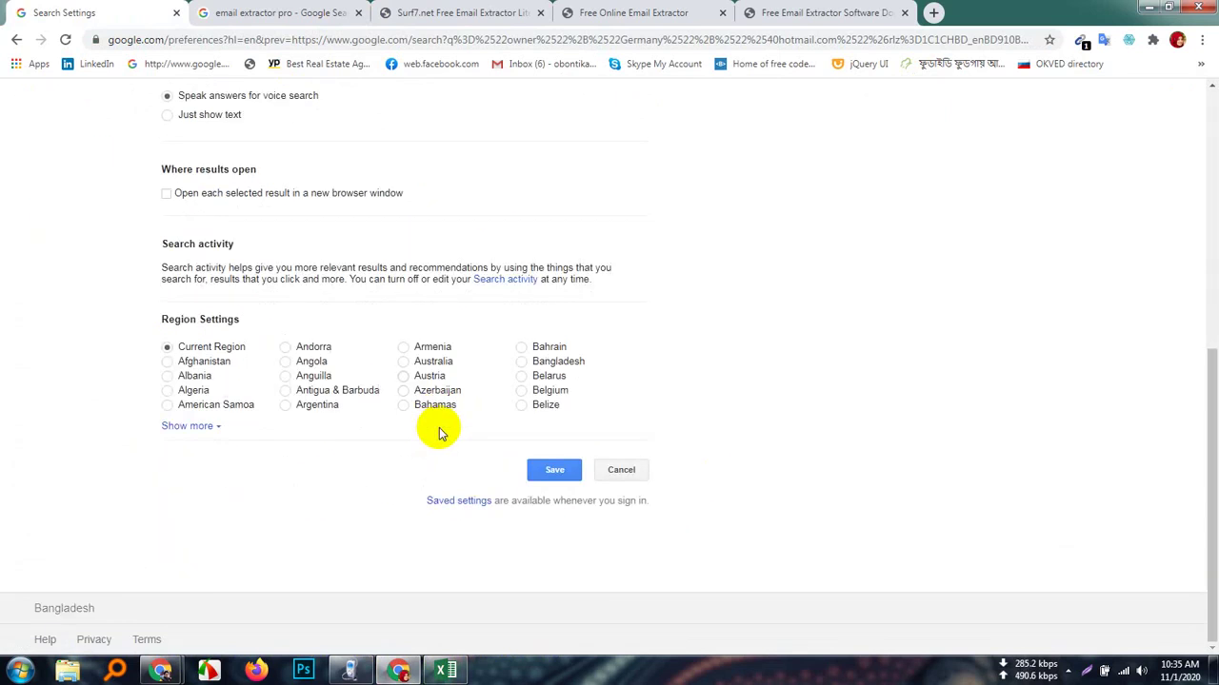
click(210, 425)
scroll(471, 476, down, 8)
scroll(476, 476, down, 1)
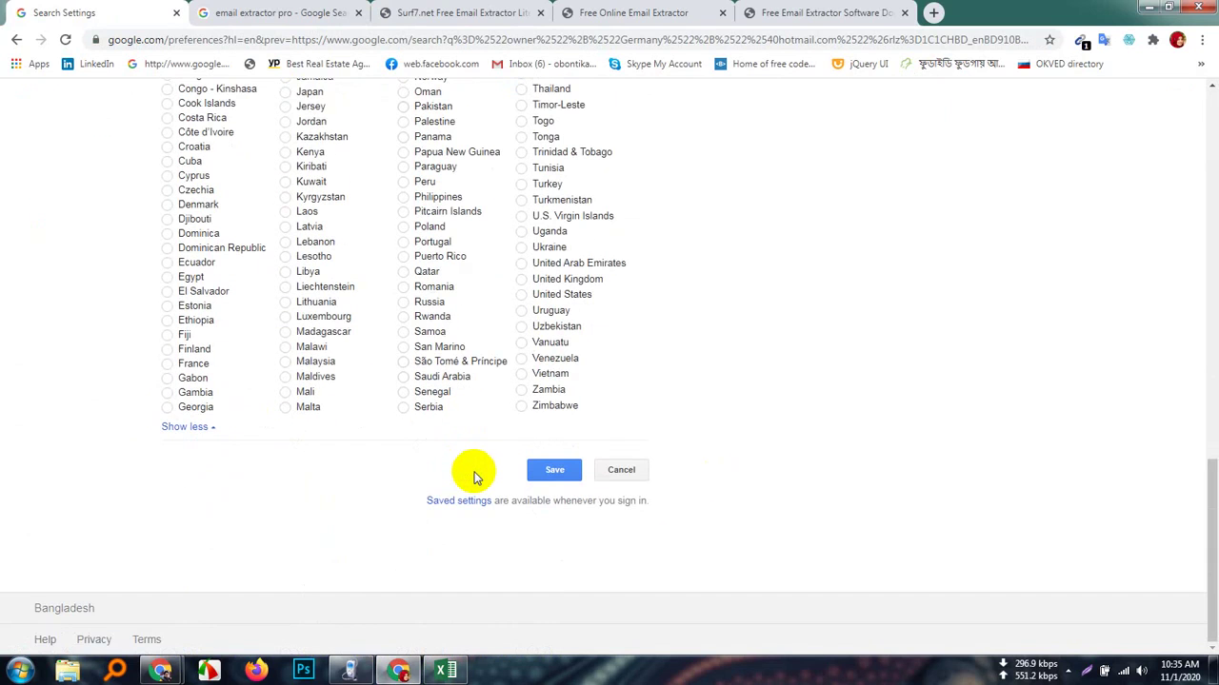
click(522, 296)
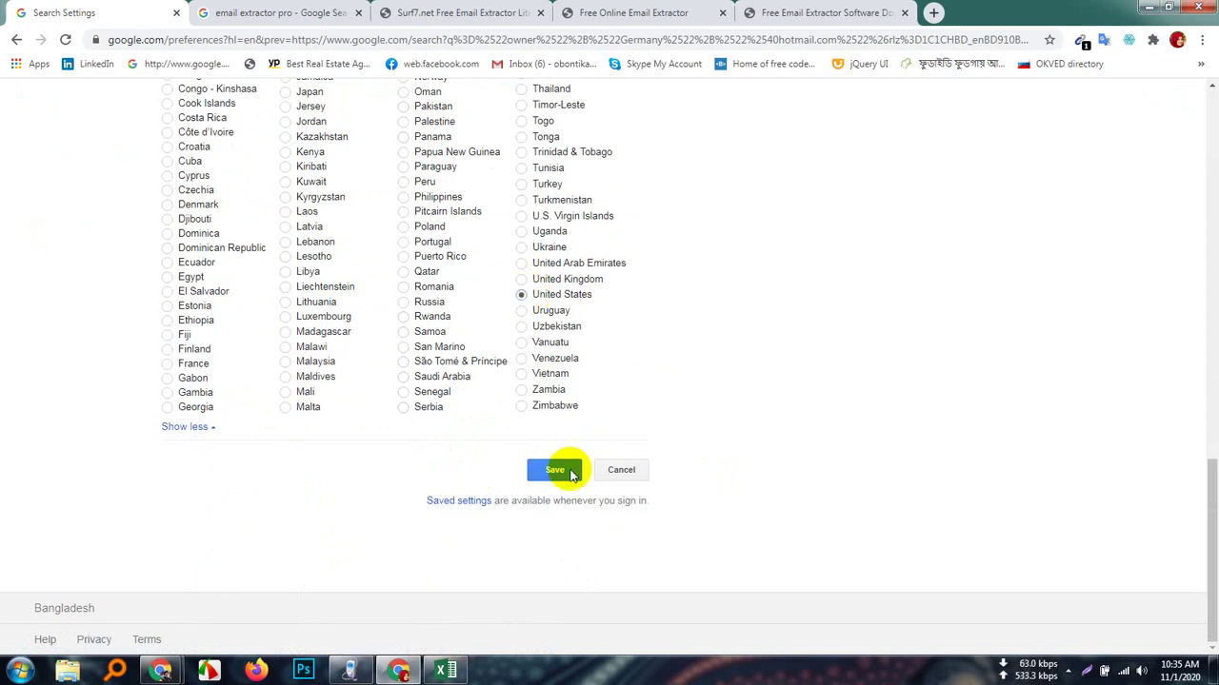
click(556, 469)
click(741, 125)
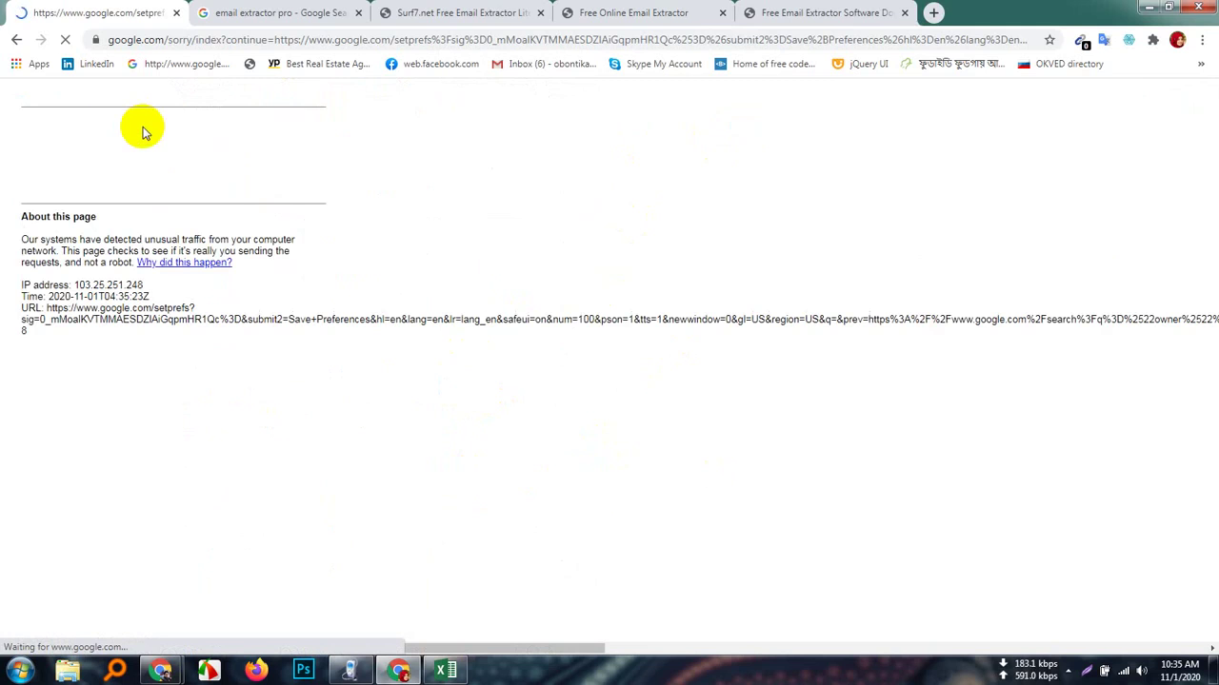
click(40, 158)
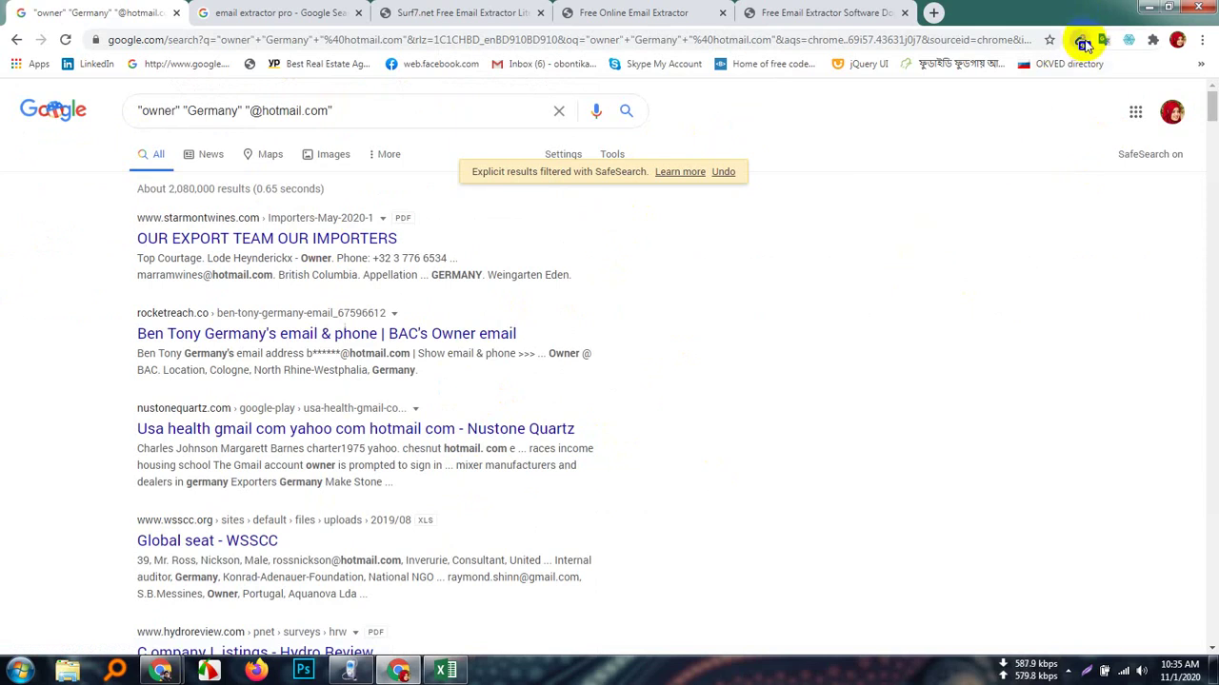
- Select and copy the entire content of the reloaded Google results page
click(1082, 43)
click(761, 328)
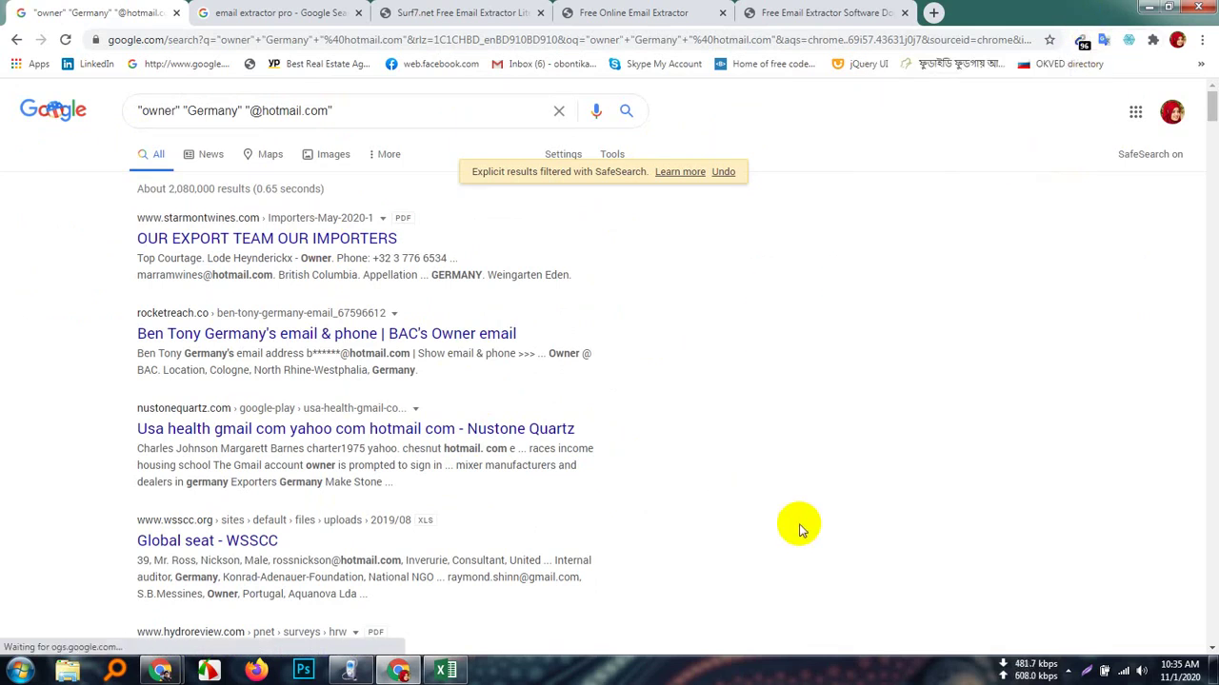
key(ctrl+a)
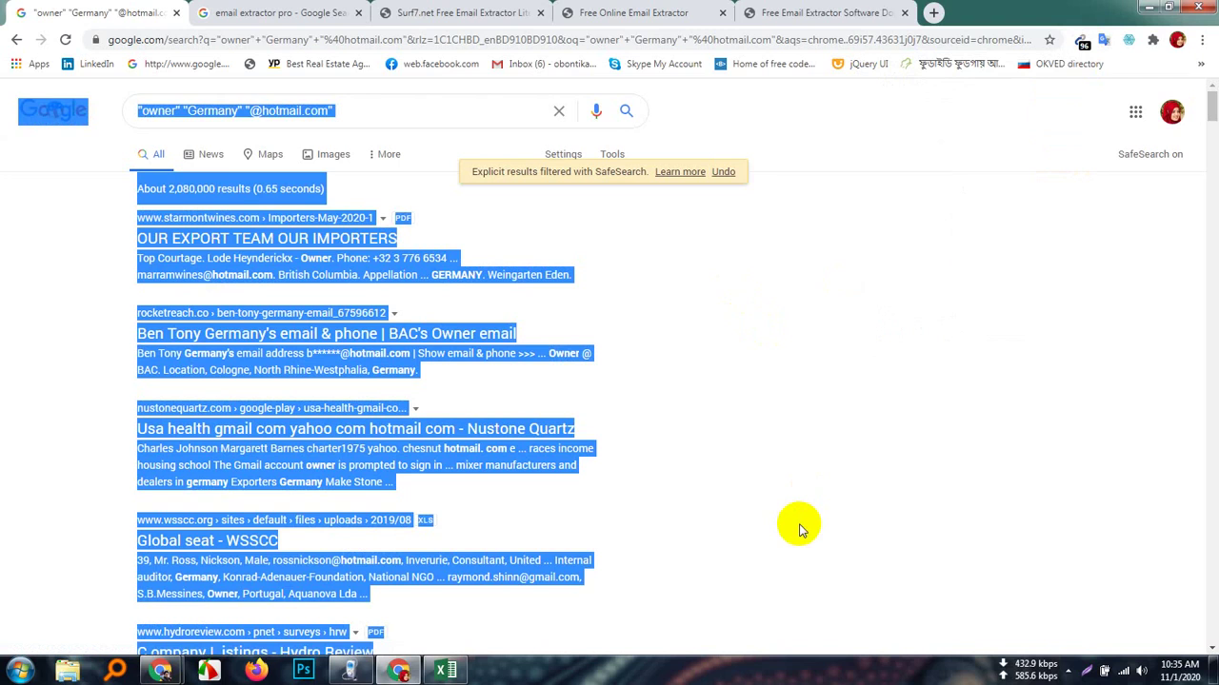
- Replace the Input Window text in Email Extractor Lite with the copied results and extract the hotmail.com addresses
click(414, 13)
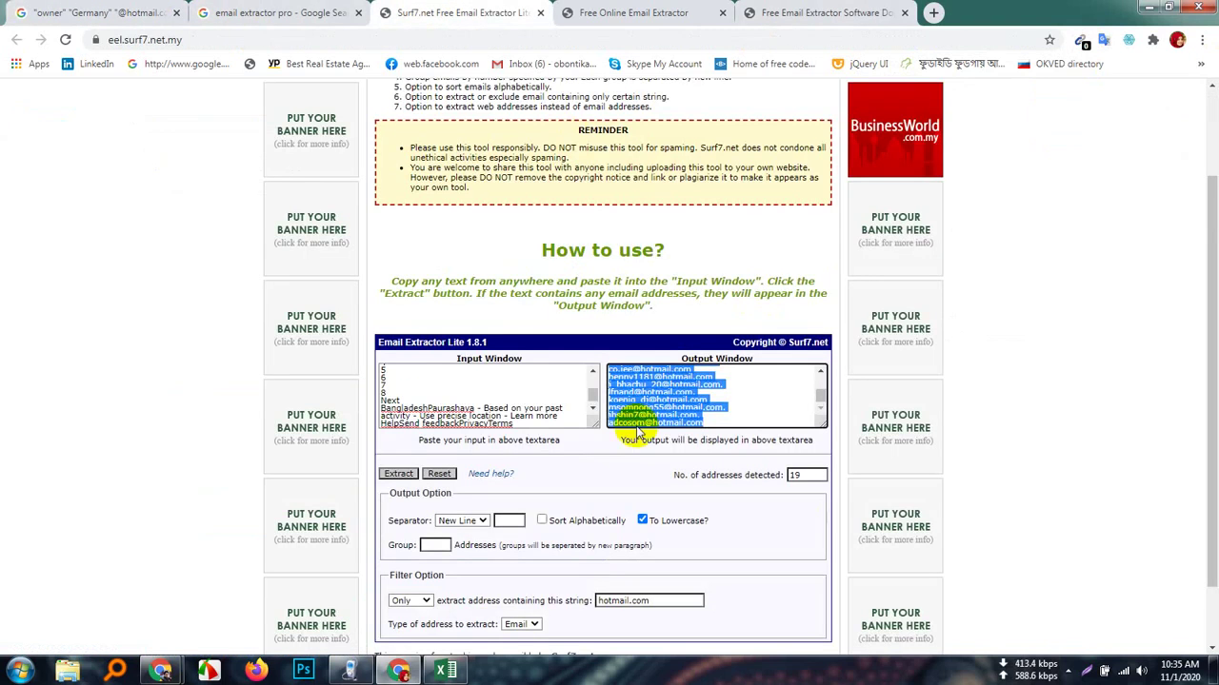
click(523, 420)
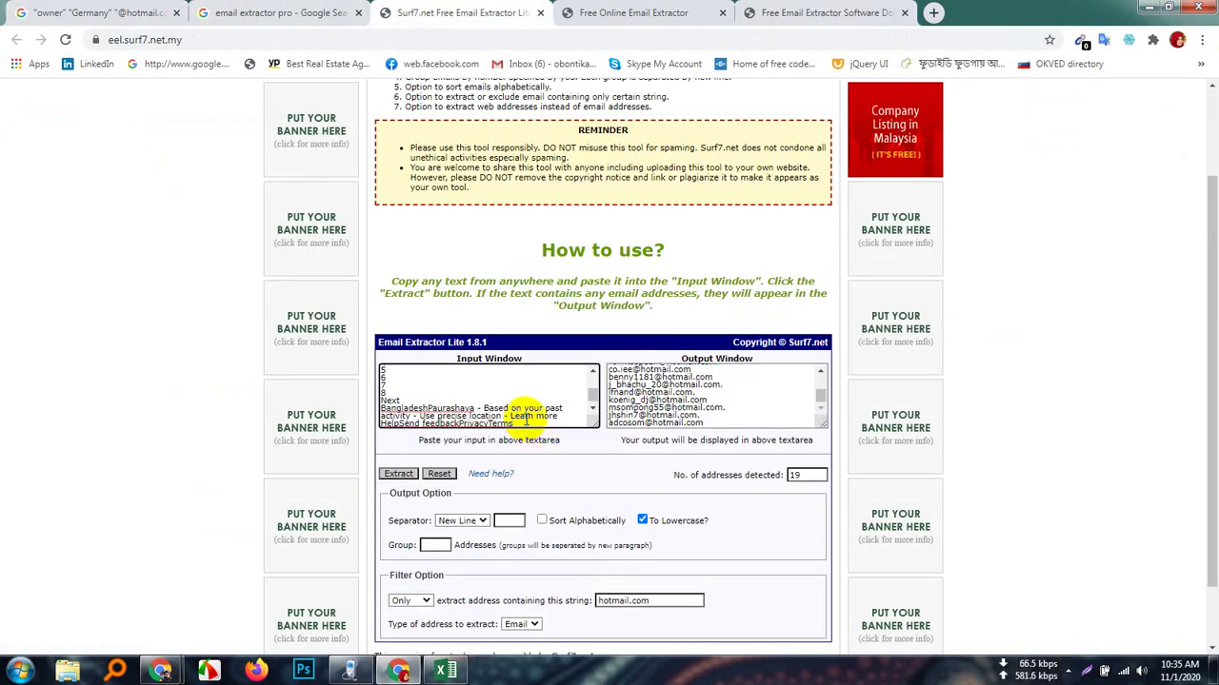
key(ctrl+a)
key(Delete)
key(ctrl+v)
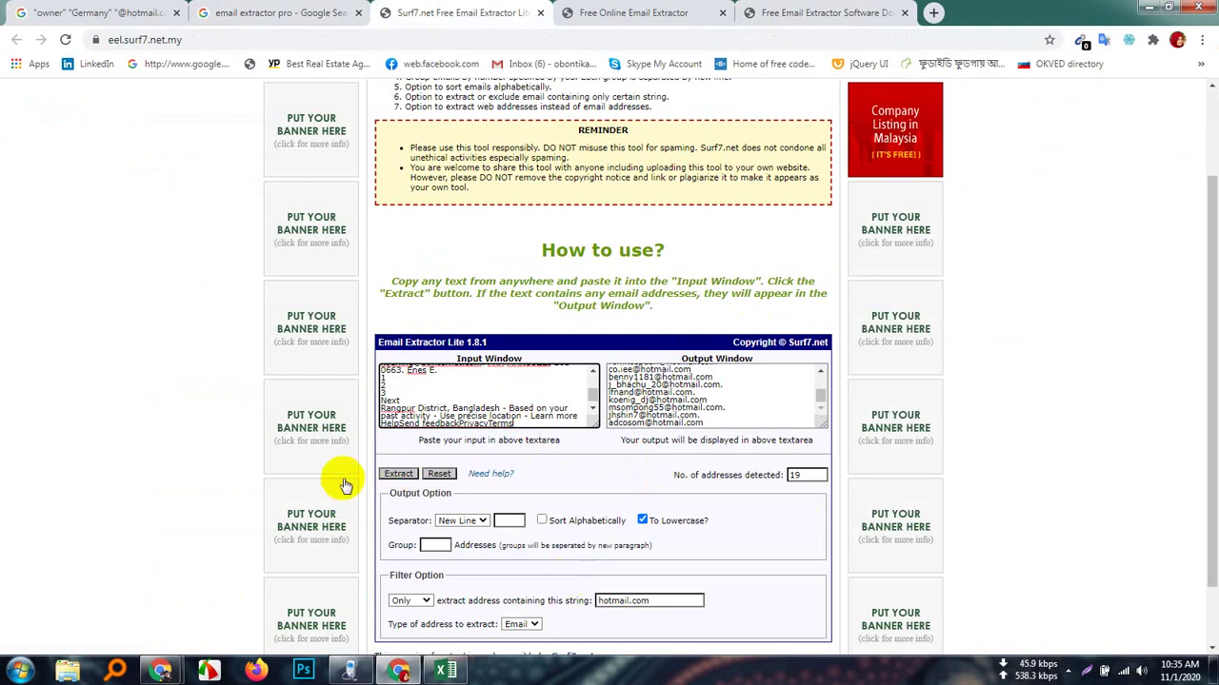
click(400, 472)
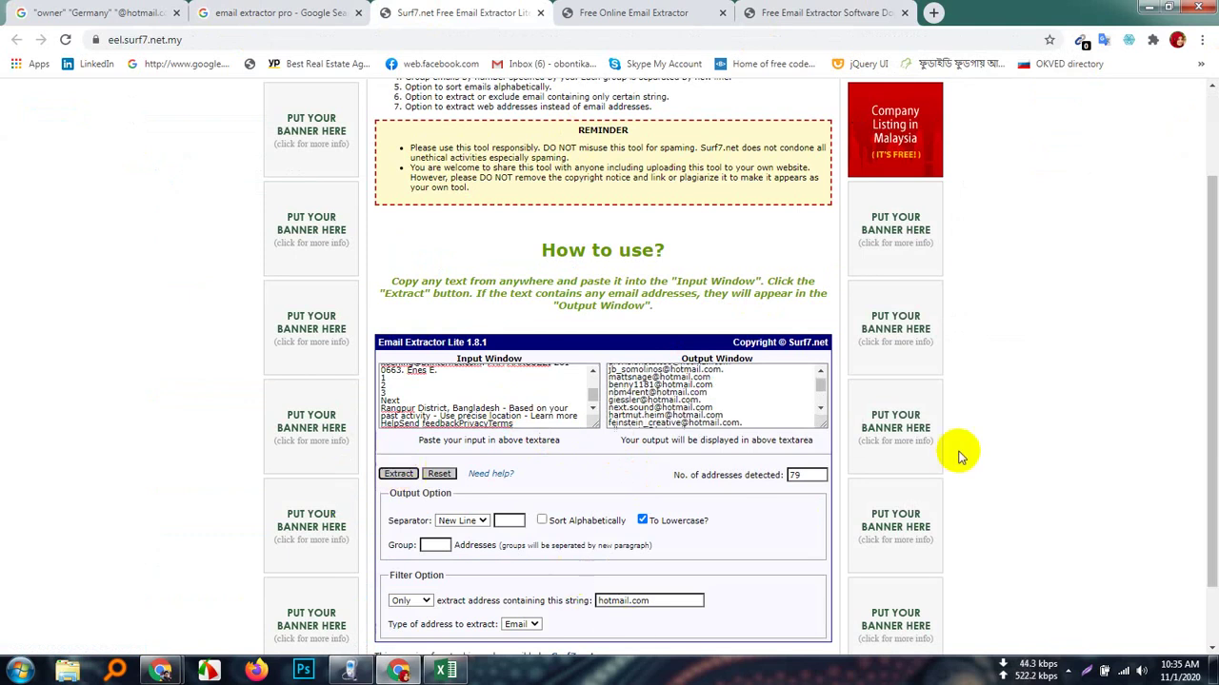
- Copy all extracted addresses and paste them into the Excel workbook from cell A2 down, over the earlier list
click(752, 409)
key(ctrl+a)
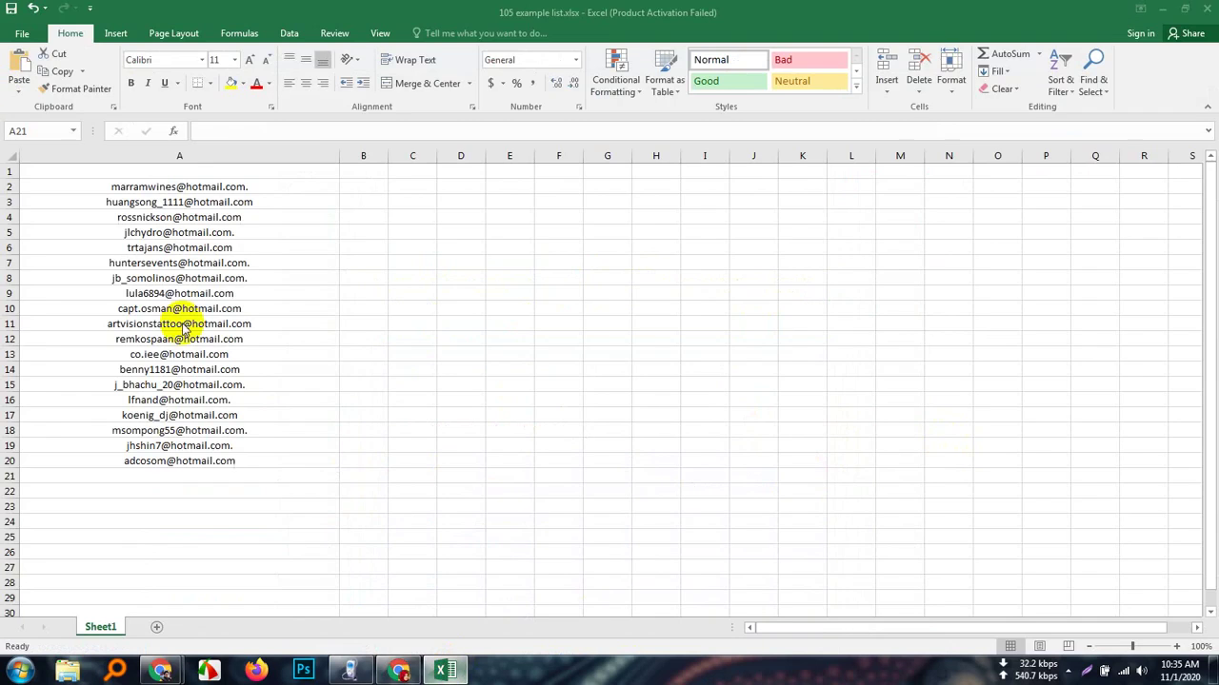
click(445, 671)
click(174, 185)
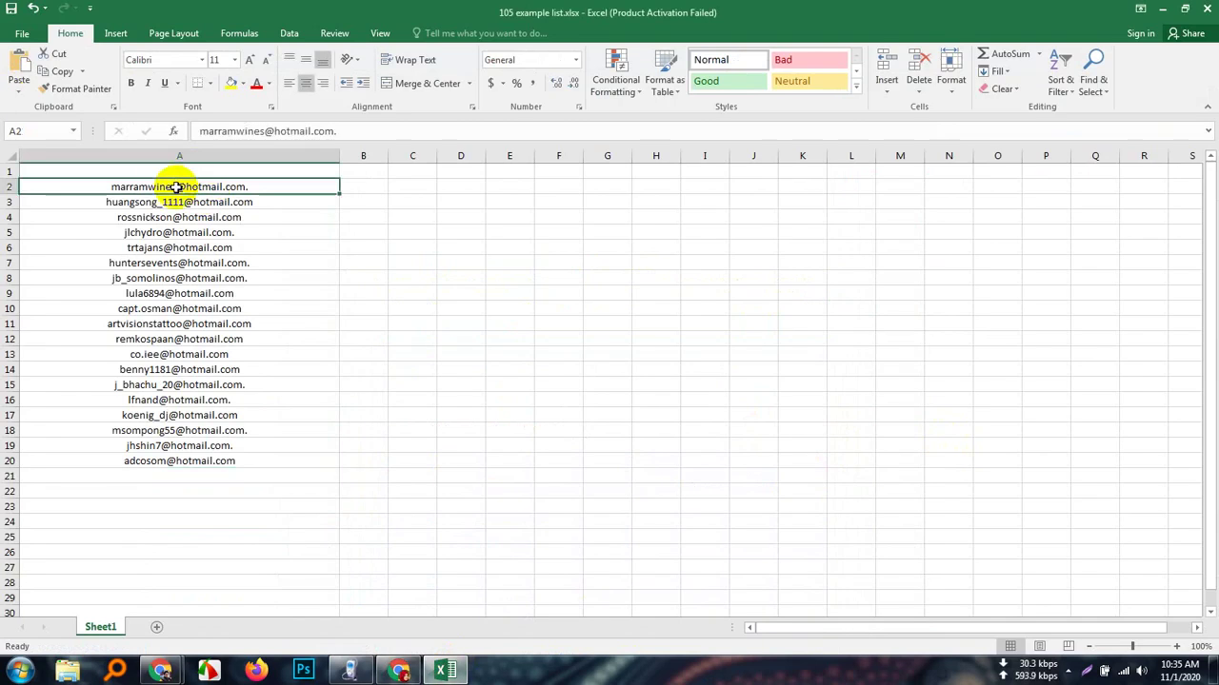
key(ctrl+v)
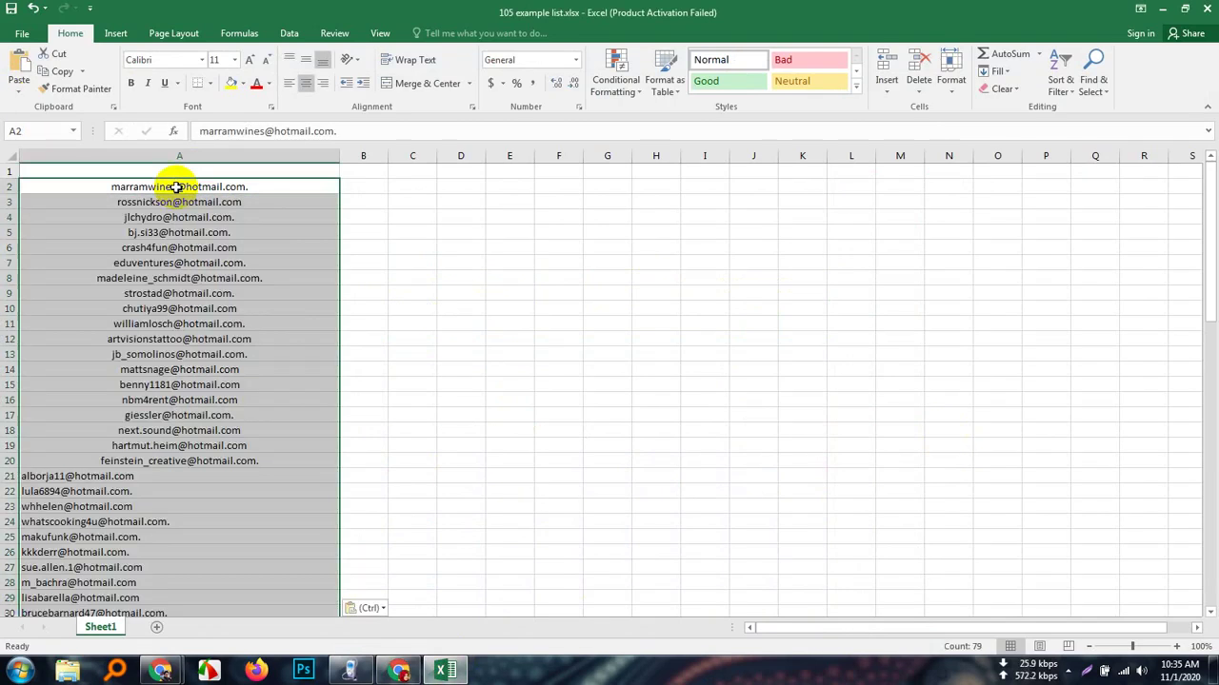
- Center the contents of column A and review the address list down to its last row
click(253, 155)
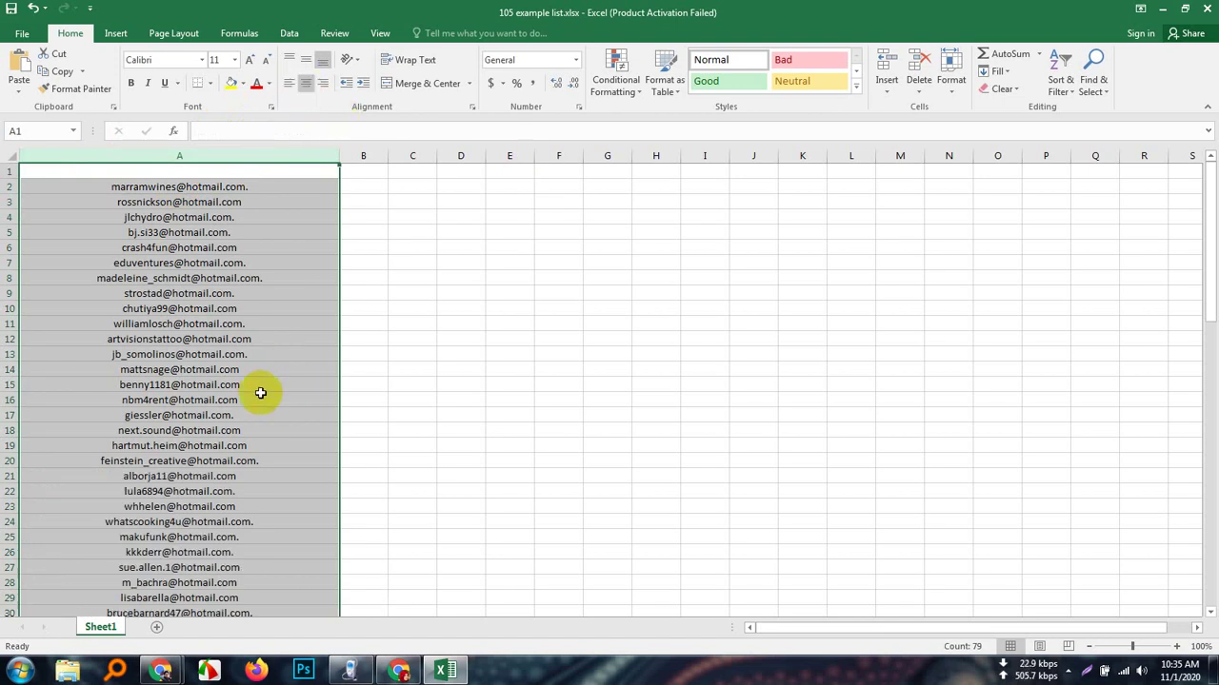
scroll(181, 495, down, 13)
scroll(185, 493, down, 6)
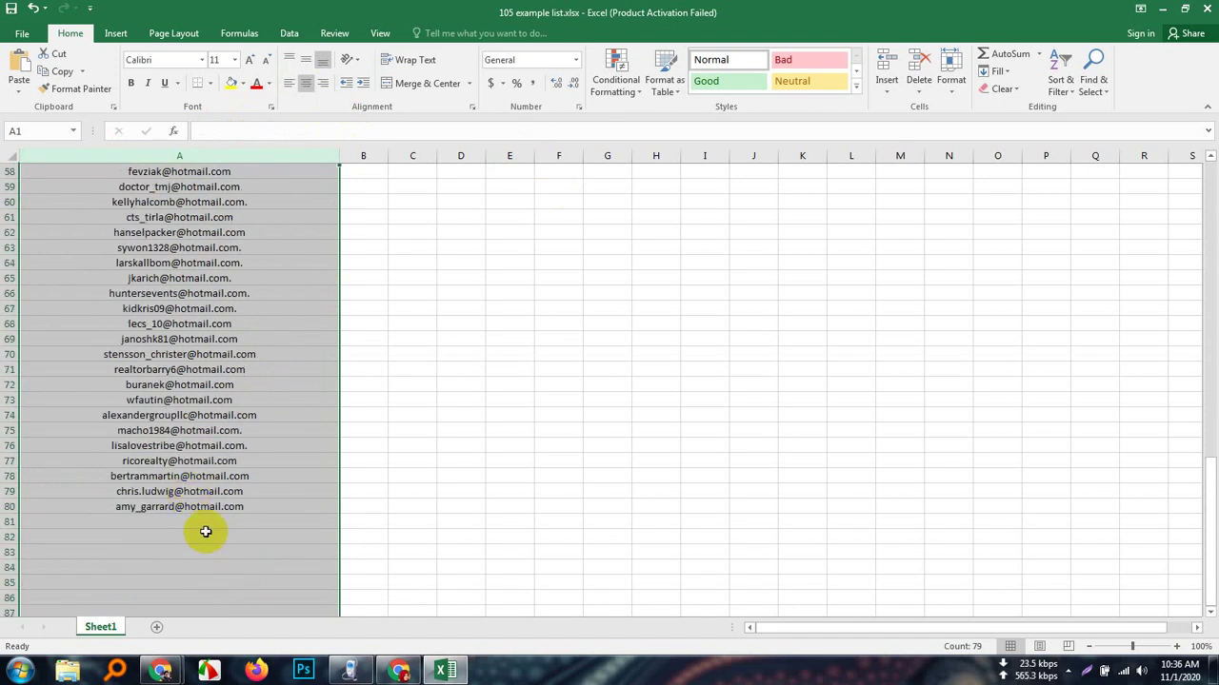
scroll(248, 544, up, 19)
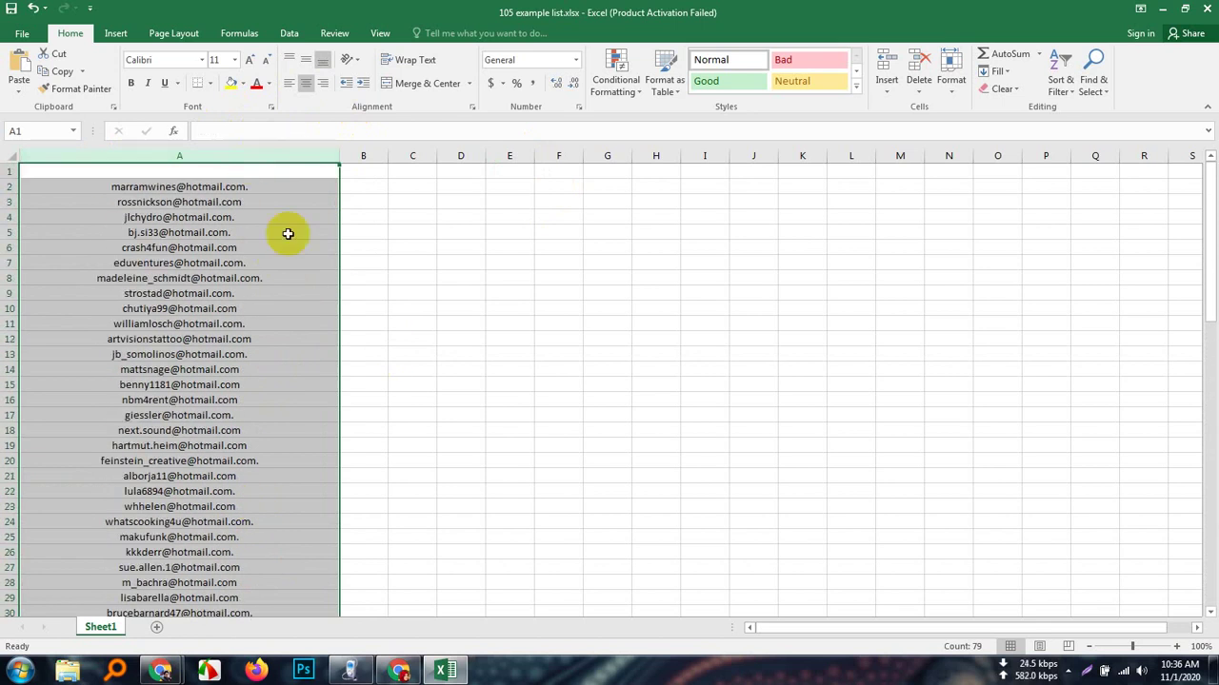
click(189, 170)
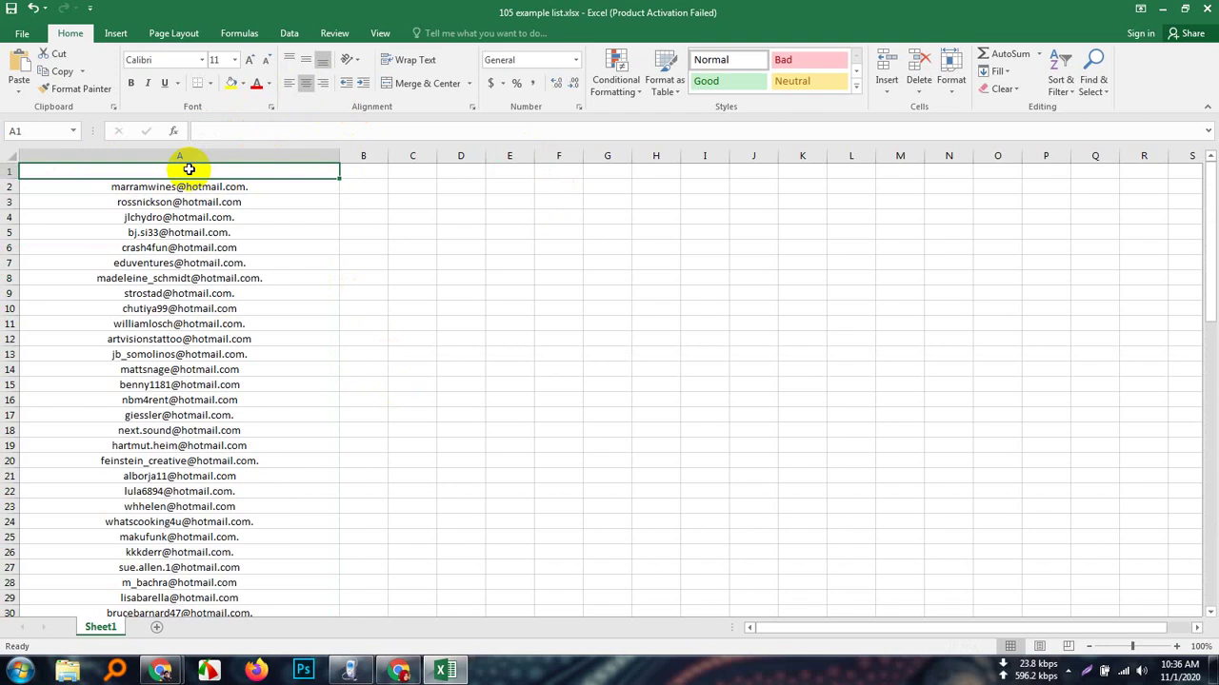
scroll(255, 517, down, 4)
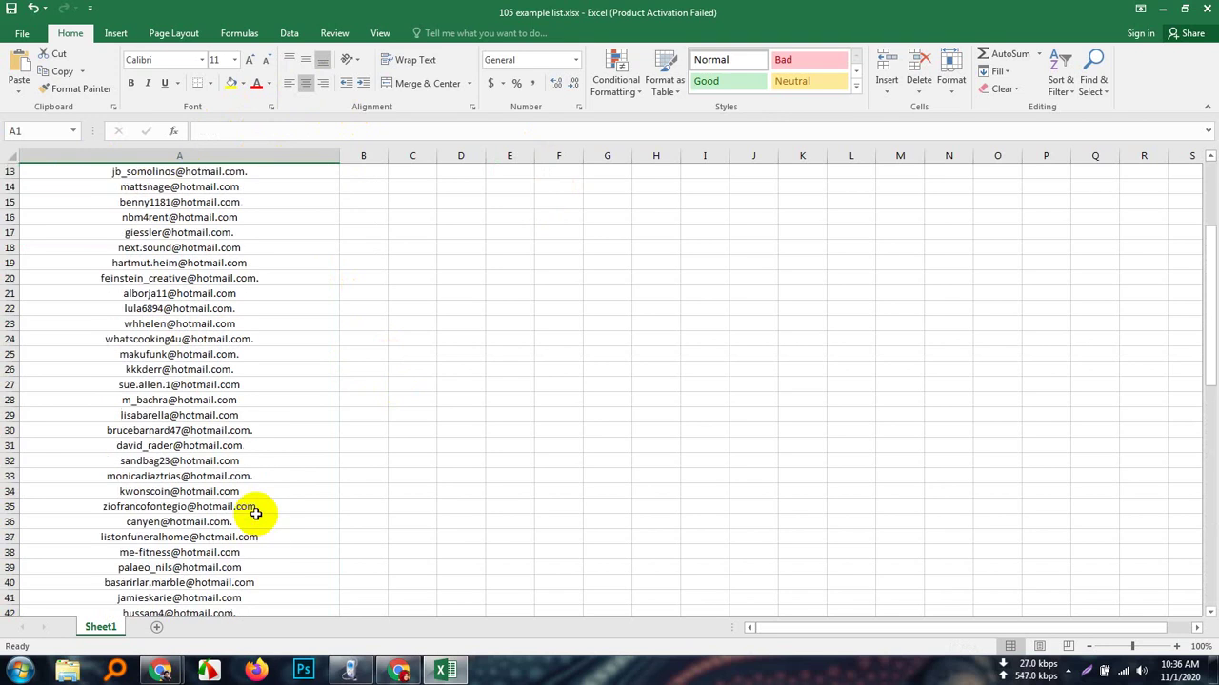
scroll(253, 509, up, 4)
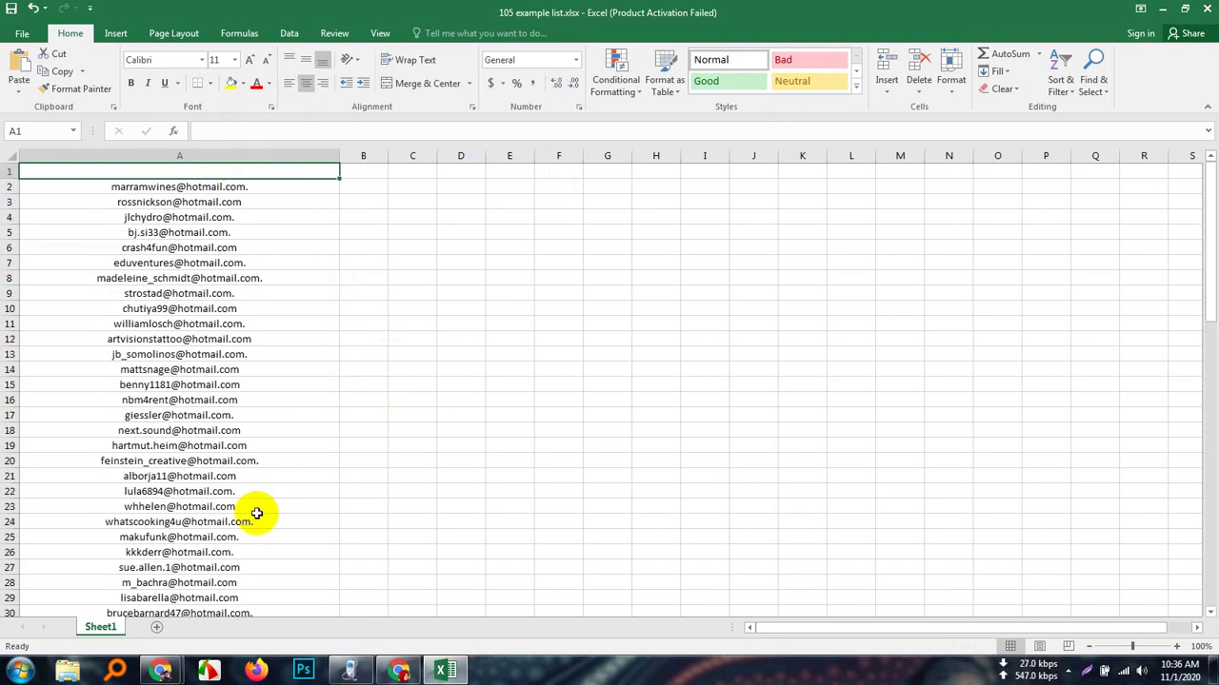
- Underline all the addresses in column A
click(267, 147)
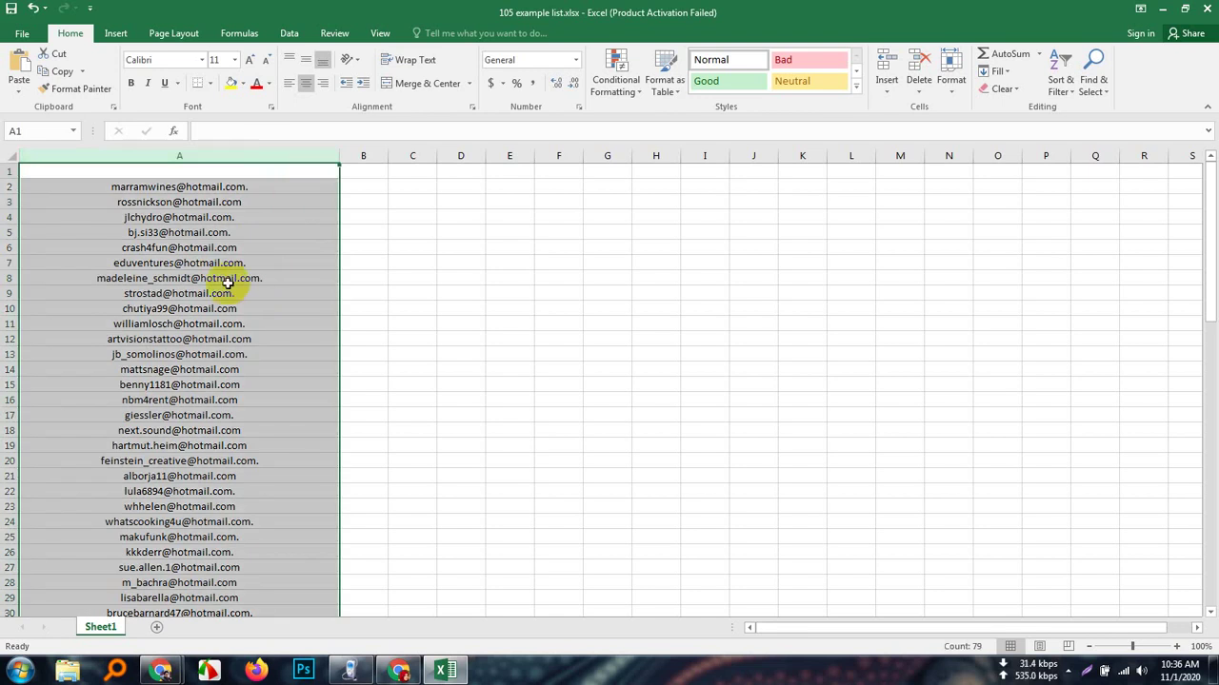
click(165, 84)
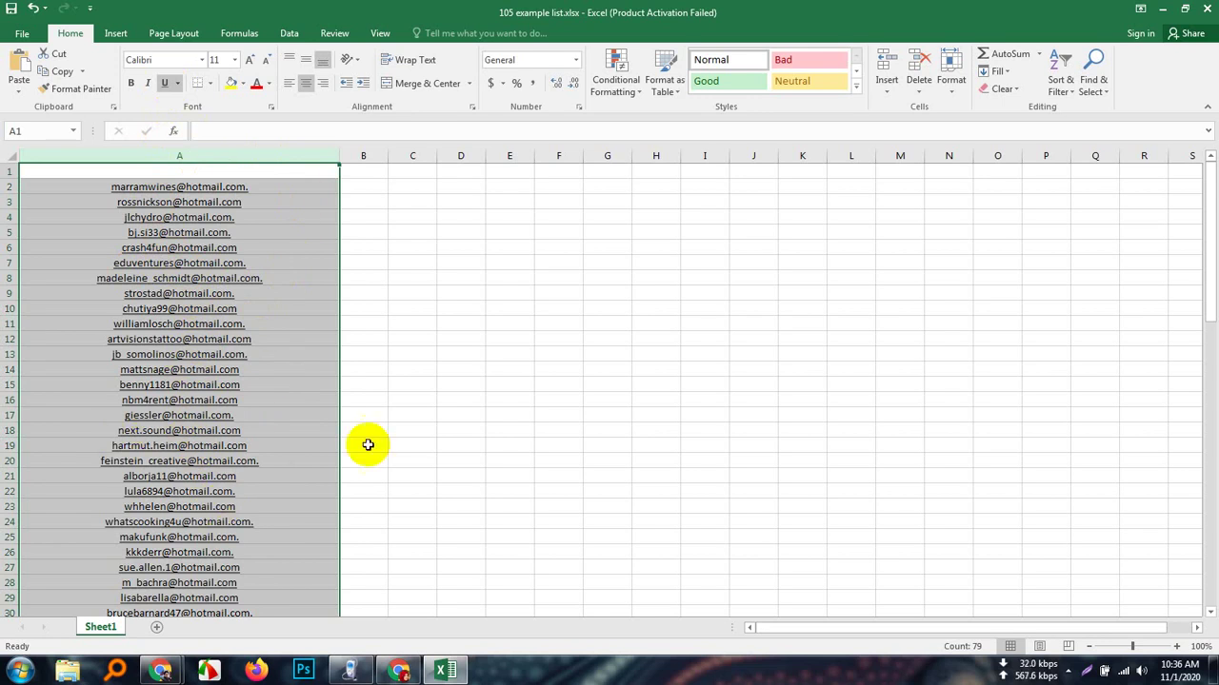
click(440, 392)
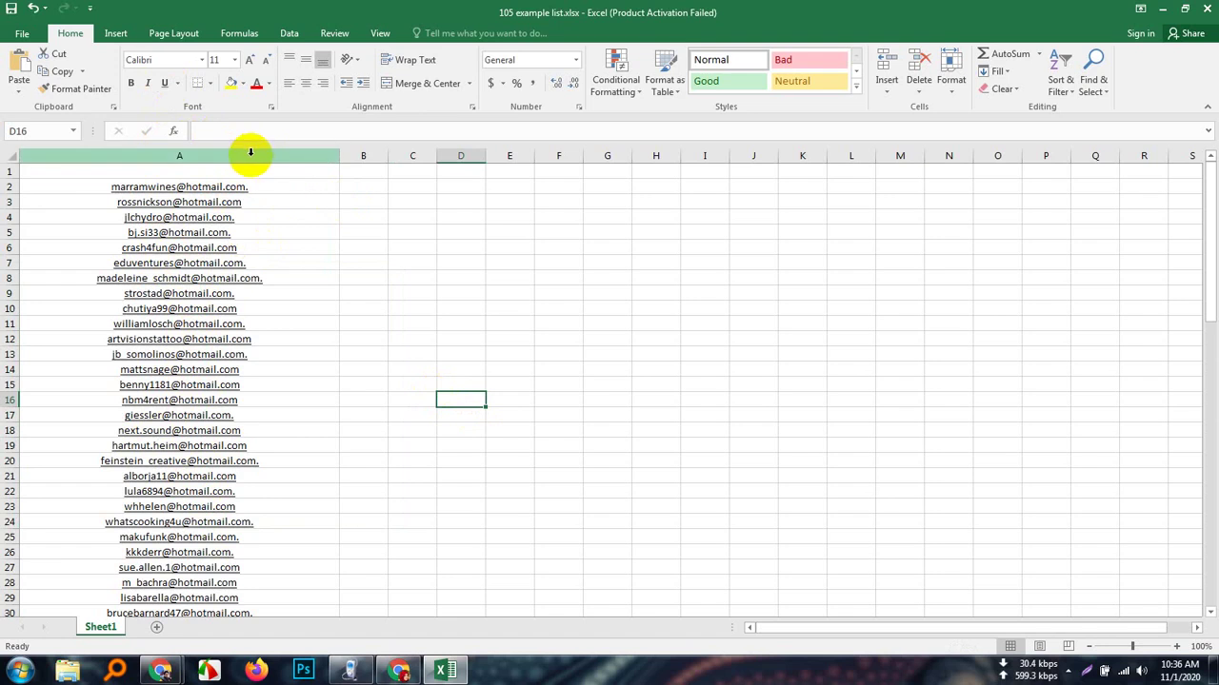
click(7, 171)
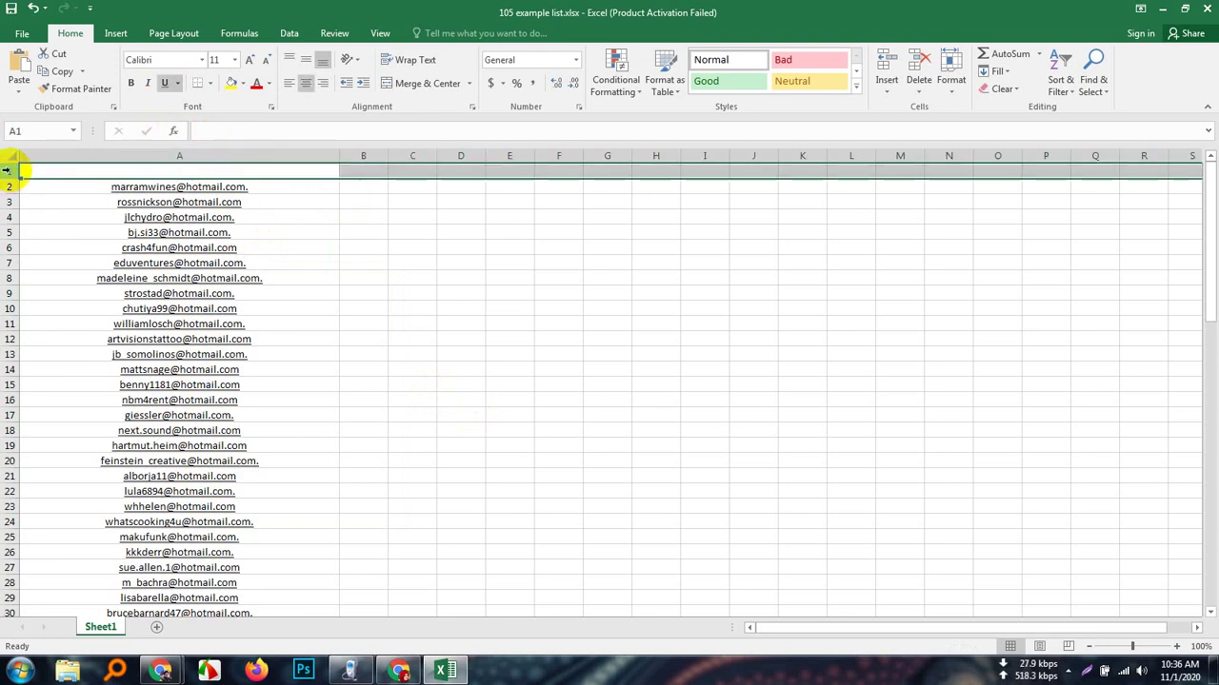
right_click(7, 172)
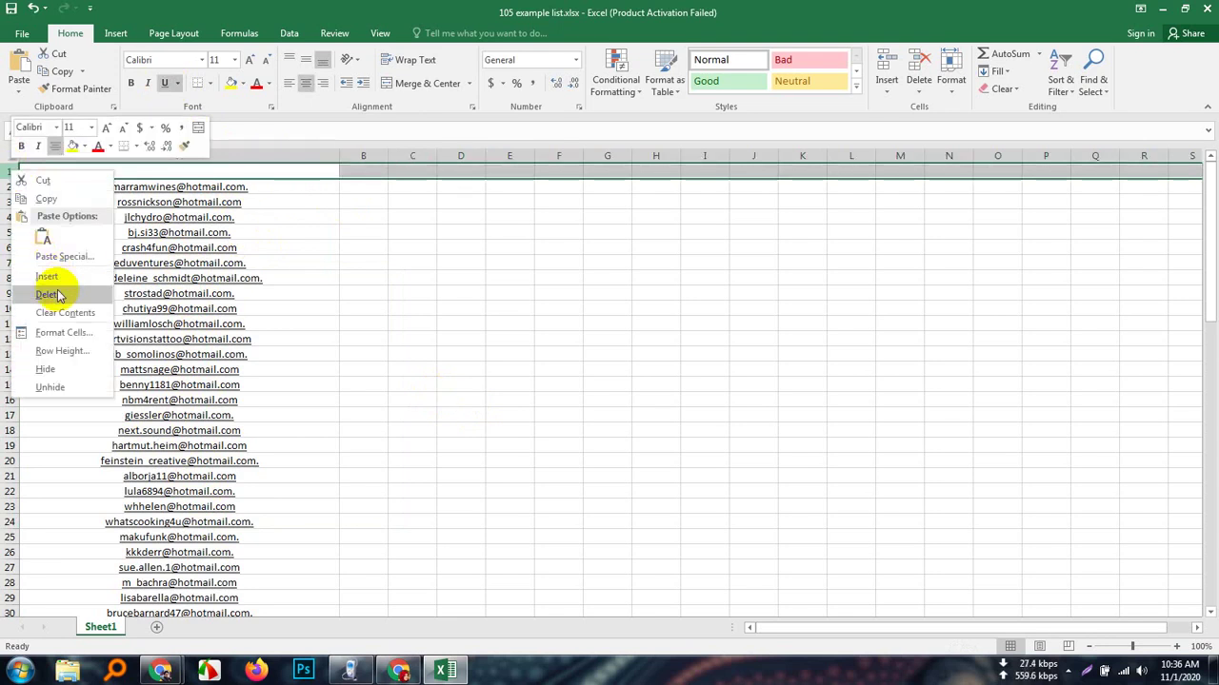
click(286, 191)
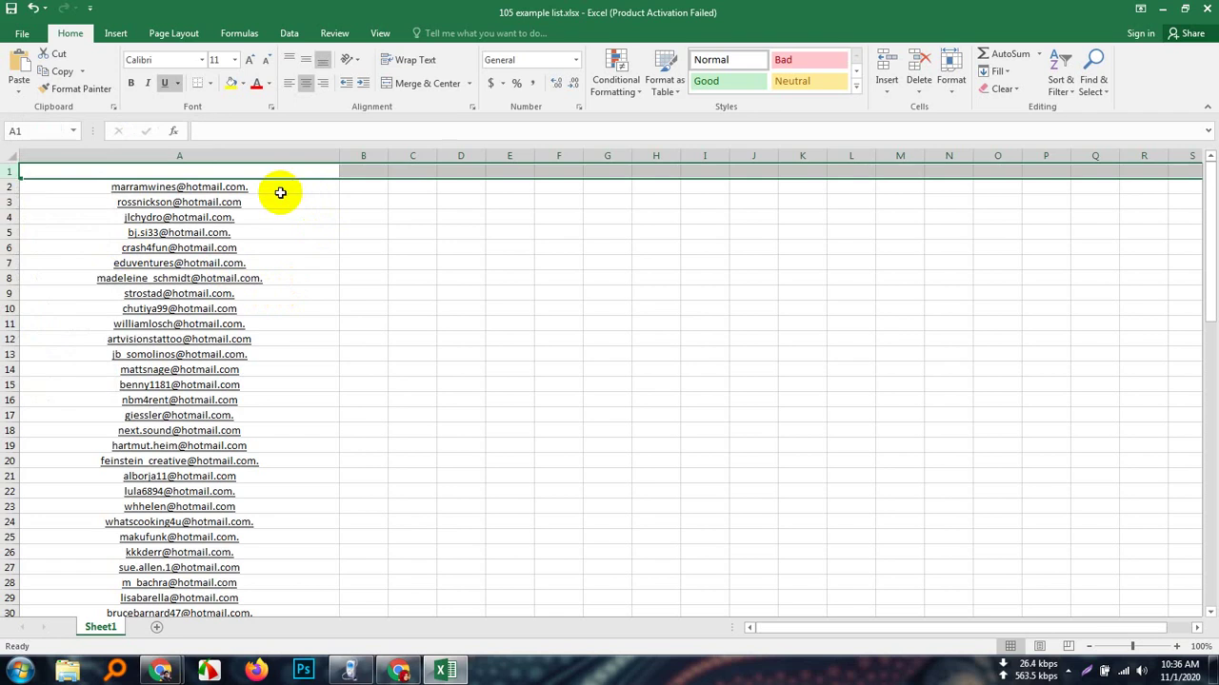
- Remove the trailing period from the addresses in cells A2, A4 and A5
drag(274, 186, 248, 401)
click(440, 429)
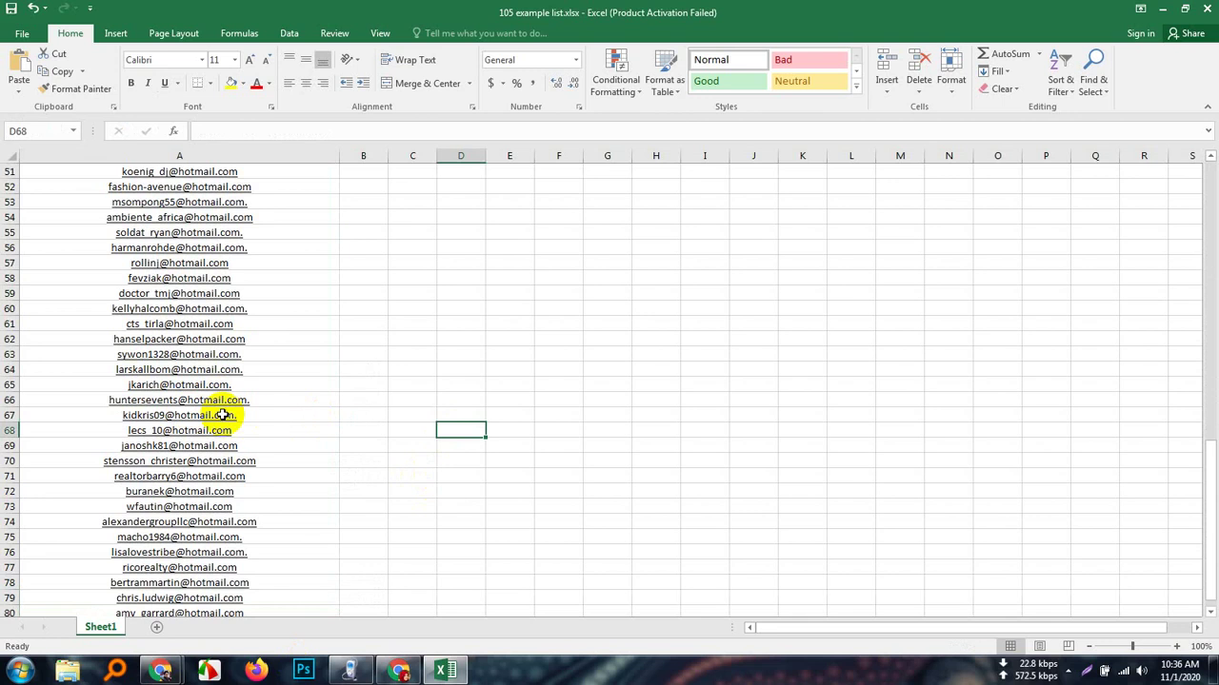
scroll(276, 362, up, 16)
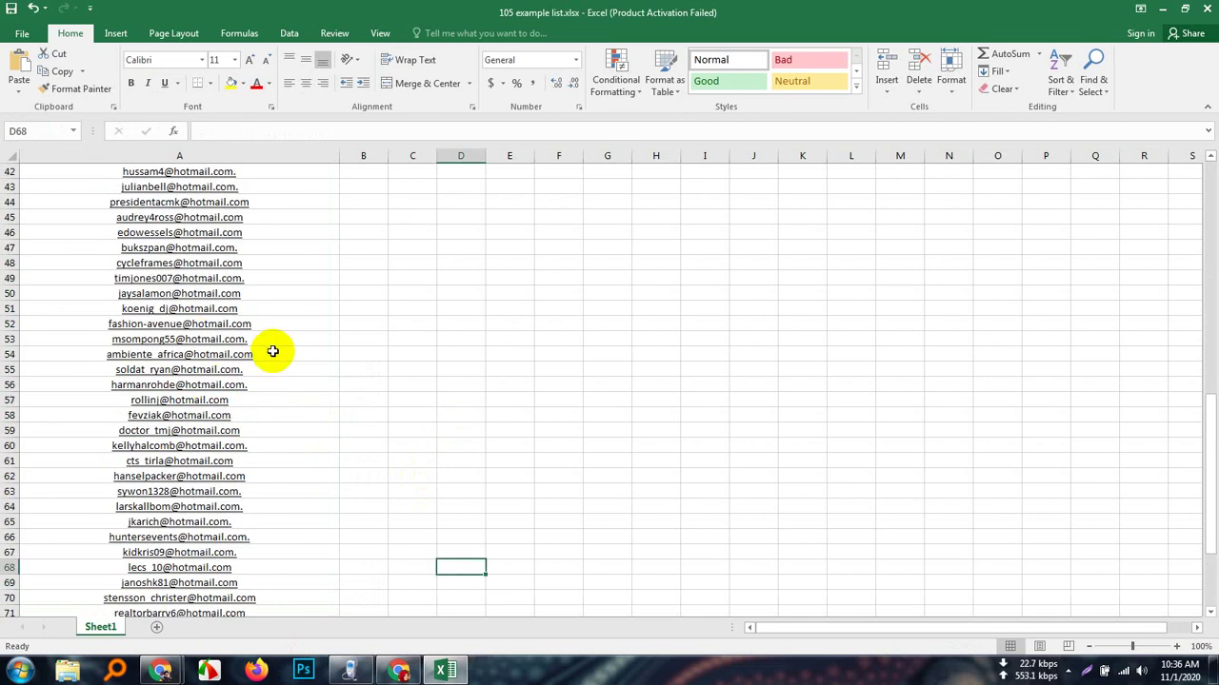
scroll(276, 370, up, 1)
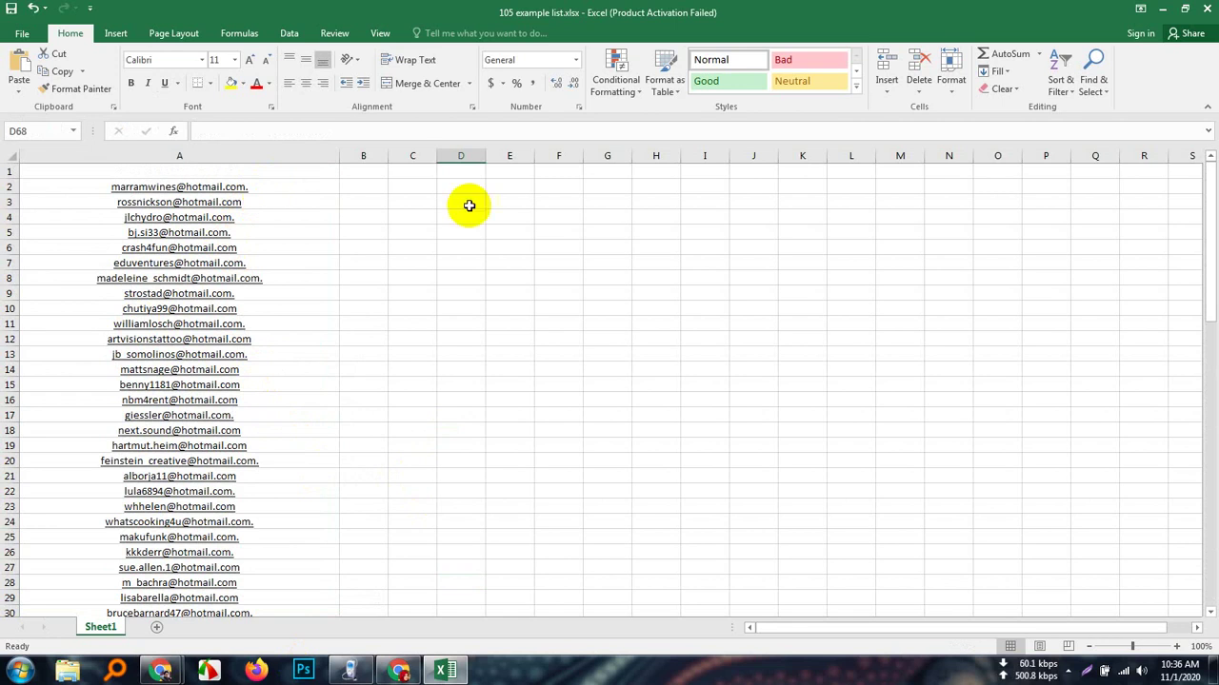
double_click(259, 188)
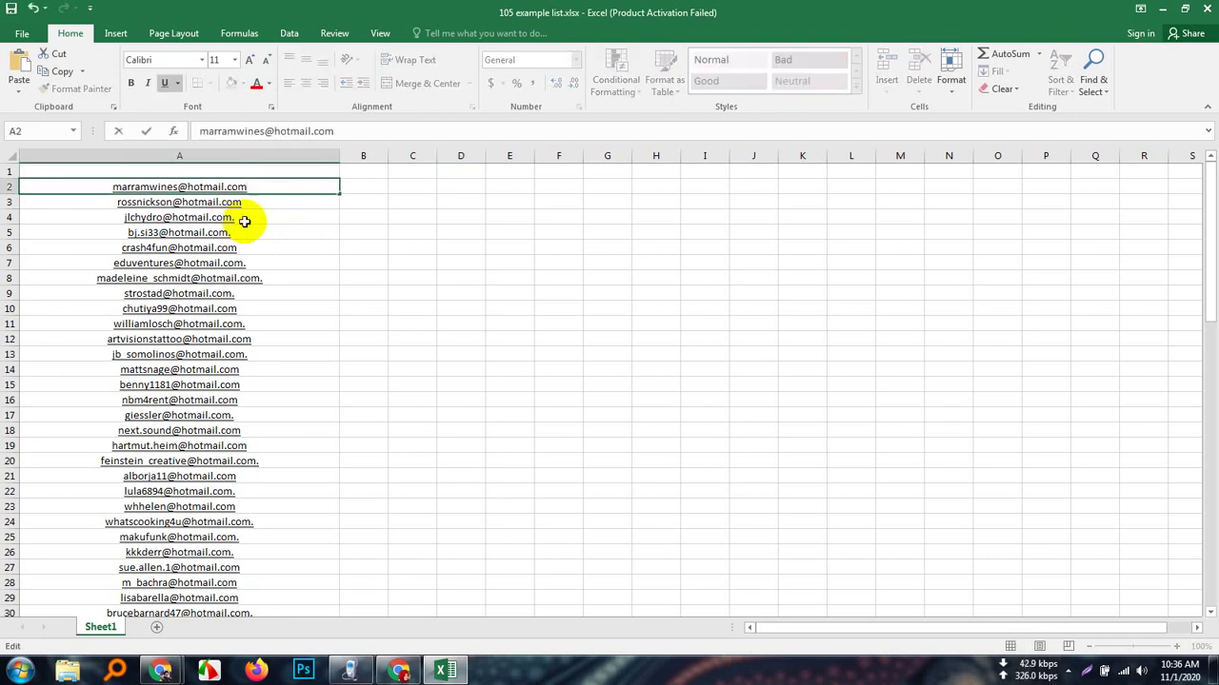
double_click(259, 219)
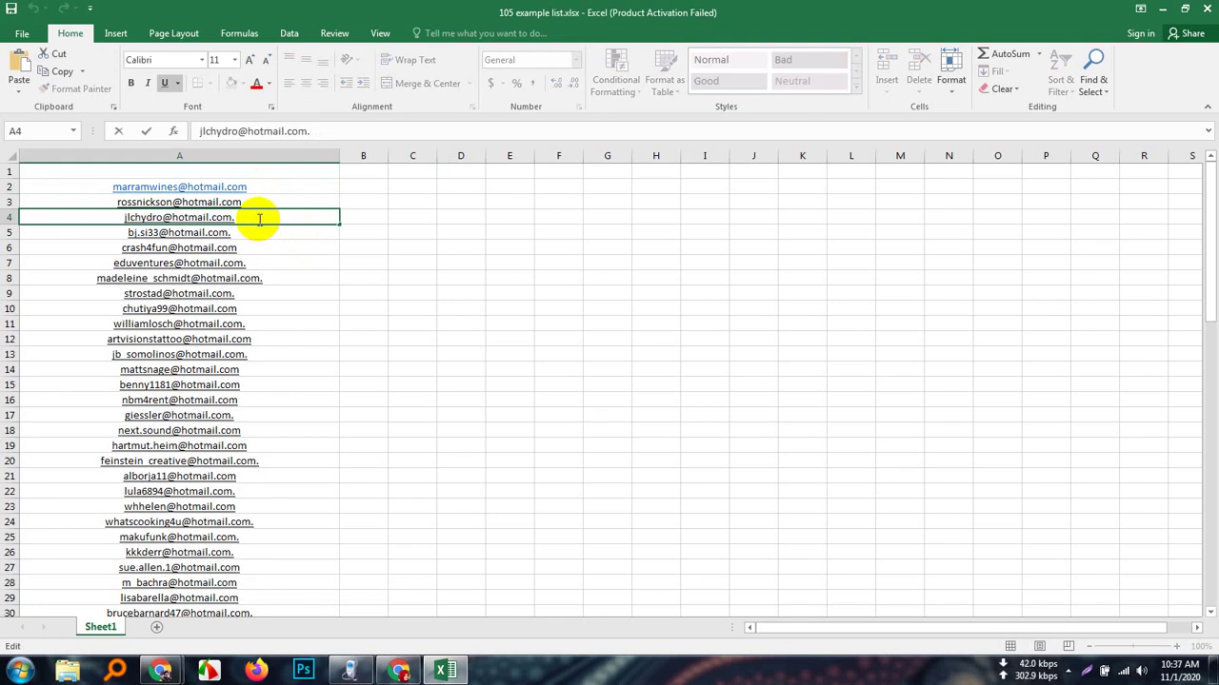
click(258, 234)
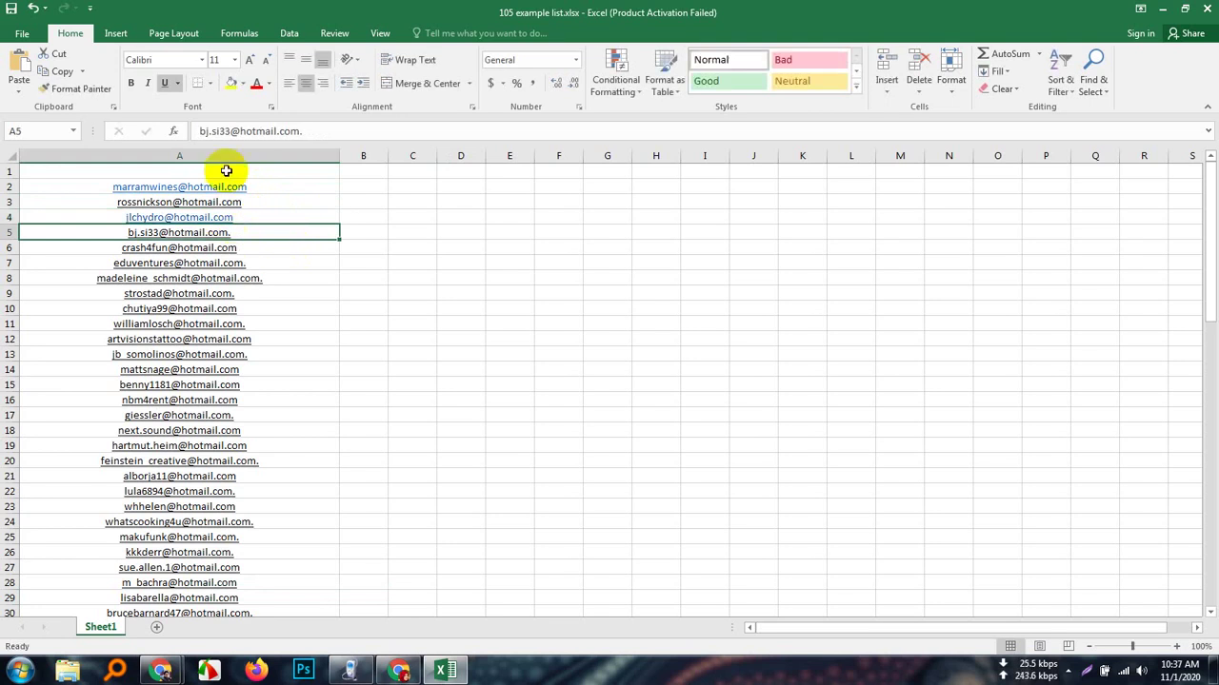
double_click(242, 232)
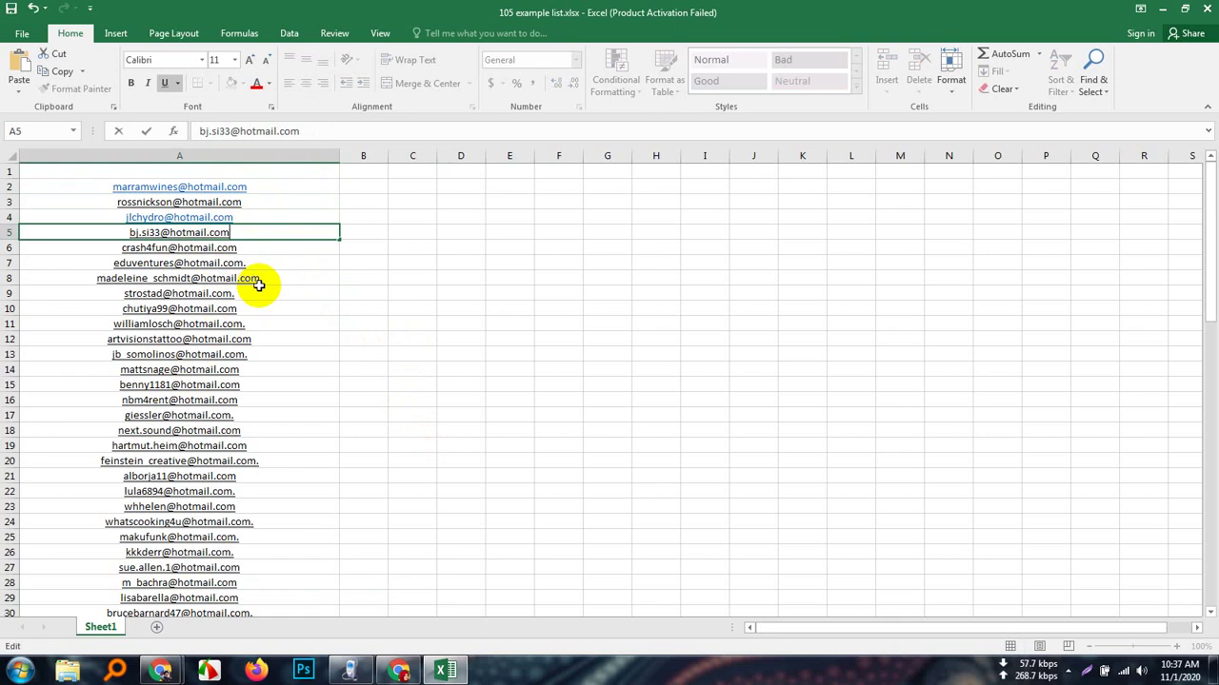
click(407, 369)
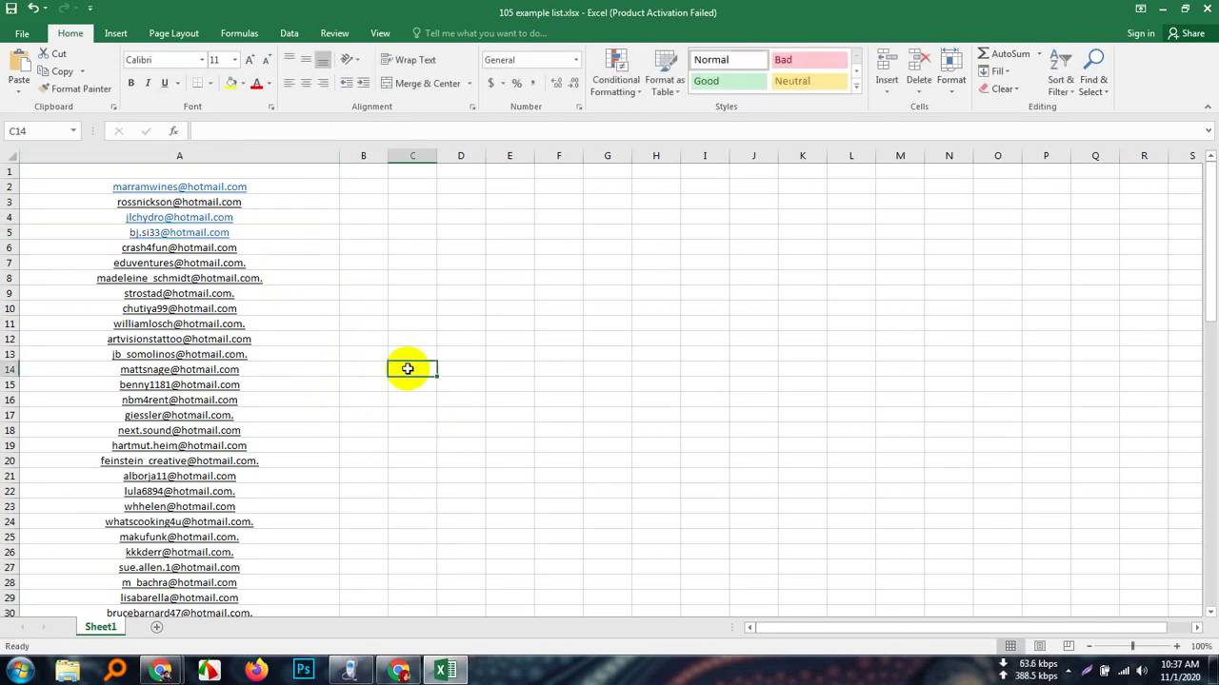
- Replace every "com." with "com" throughout column A and check the address list down to its last row
click(286, 150)
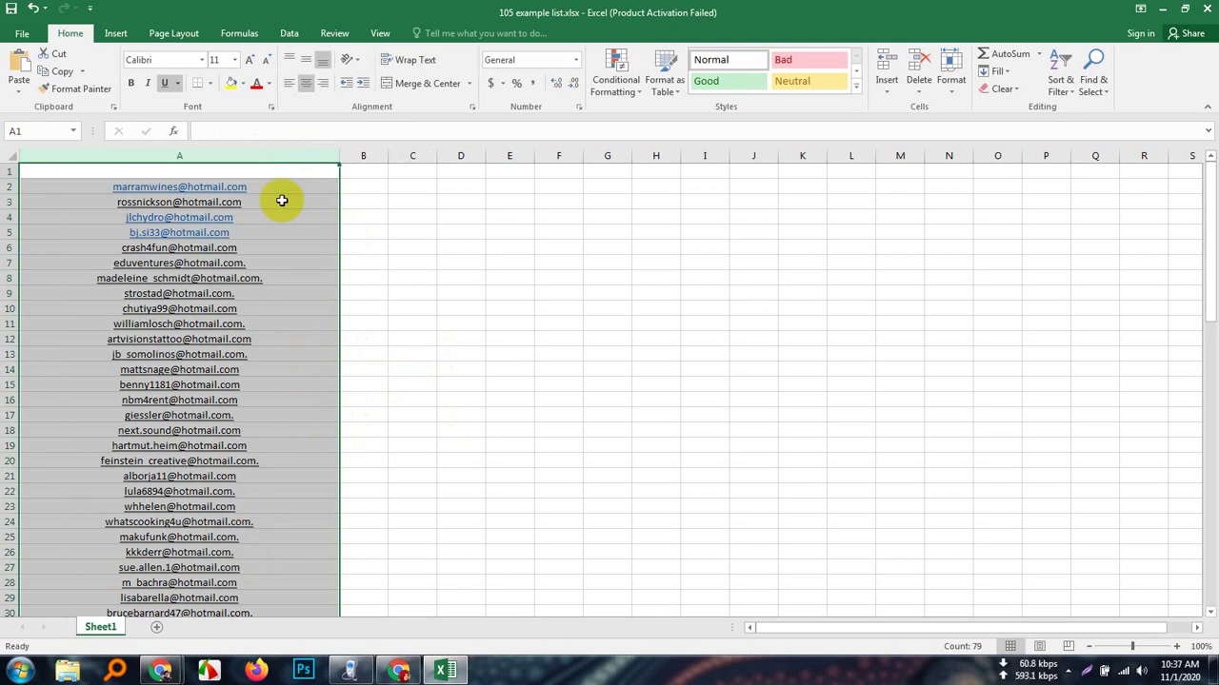
click(466, 376)
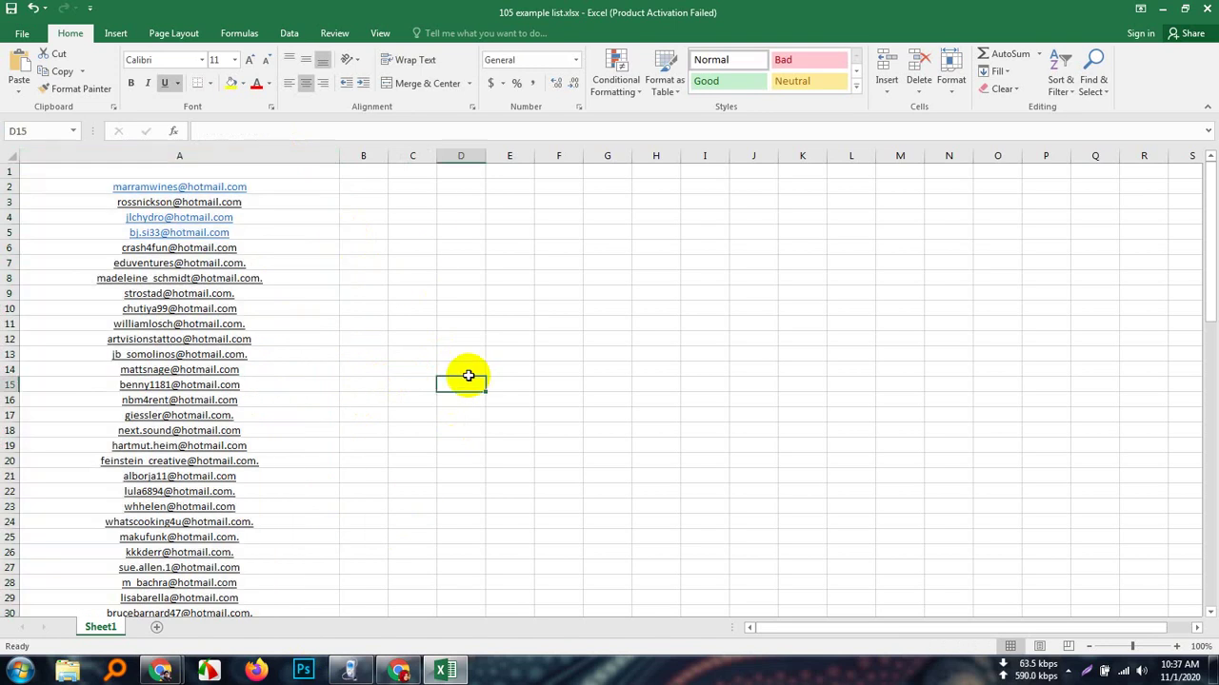
click(299, 154)
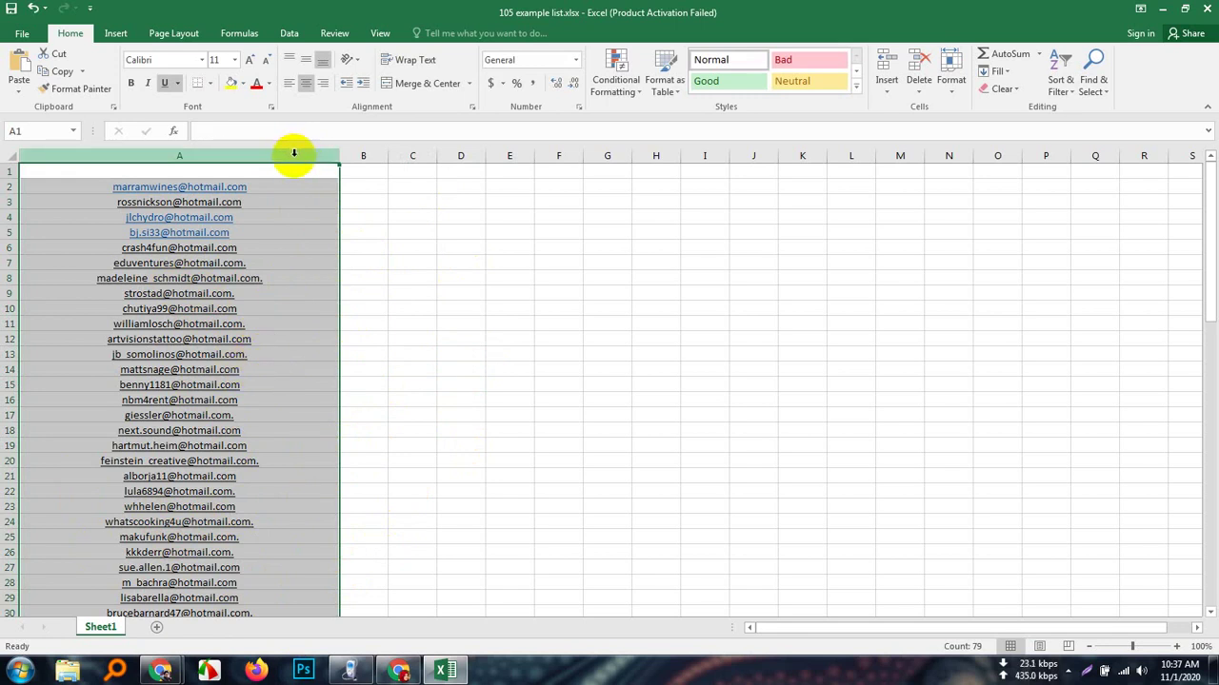
key(ctrl+f)
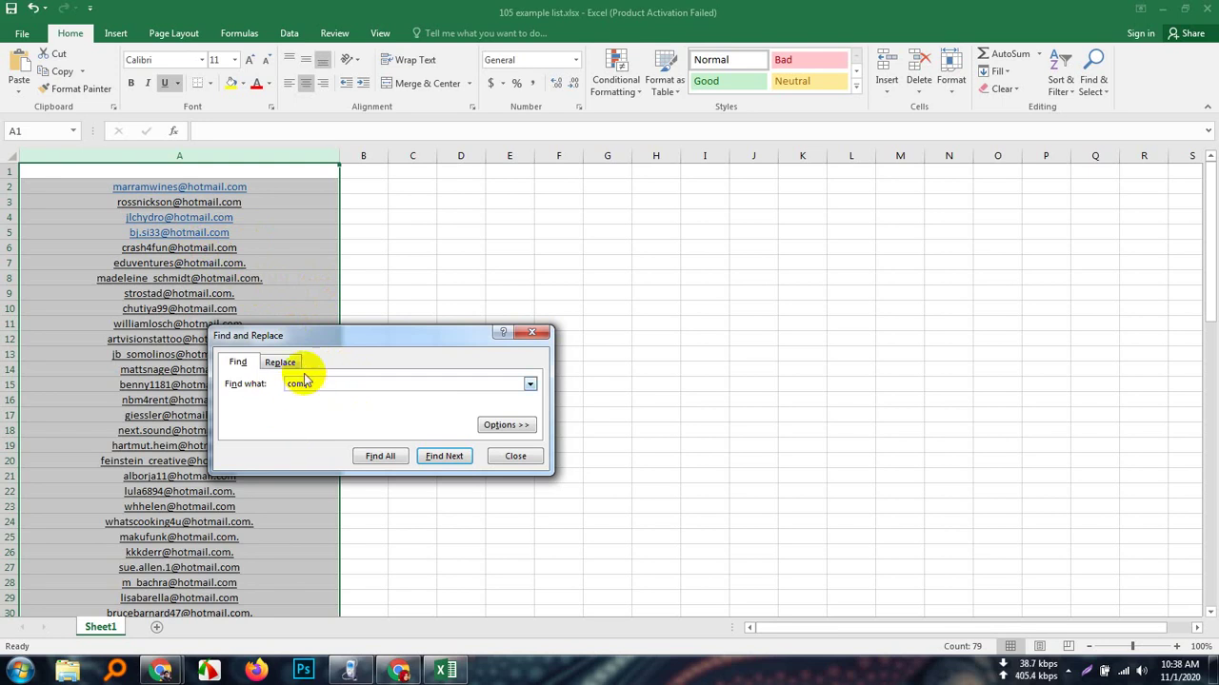
click(280, 361)
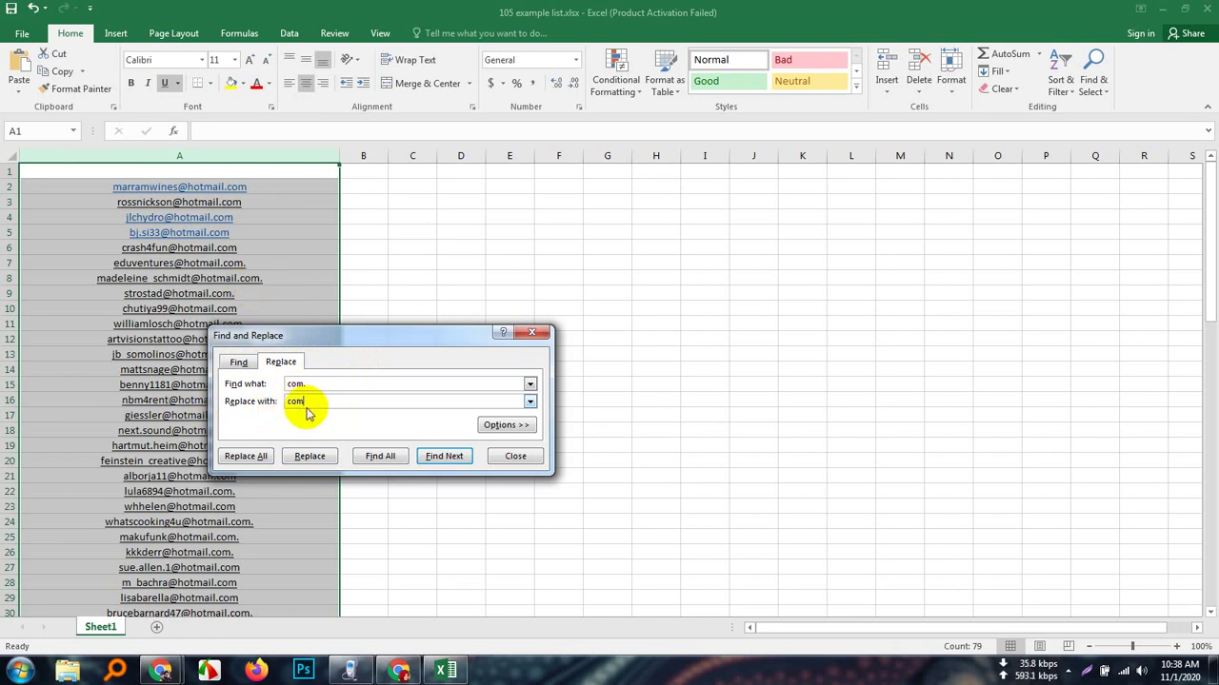
click(250, 458)
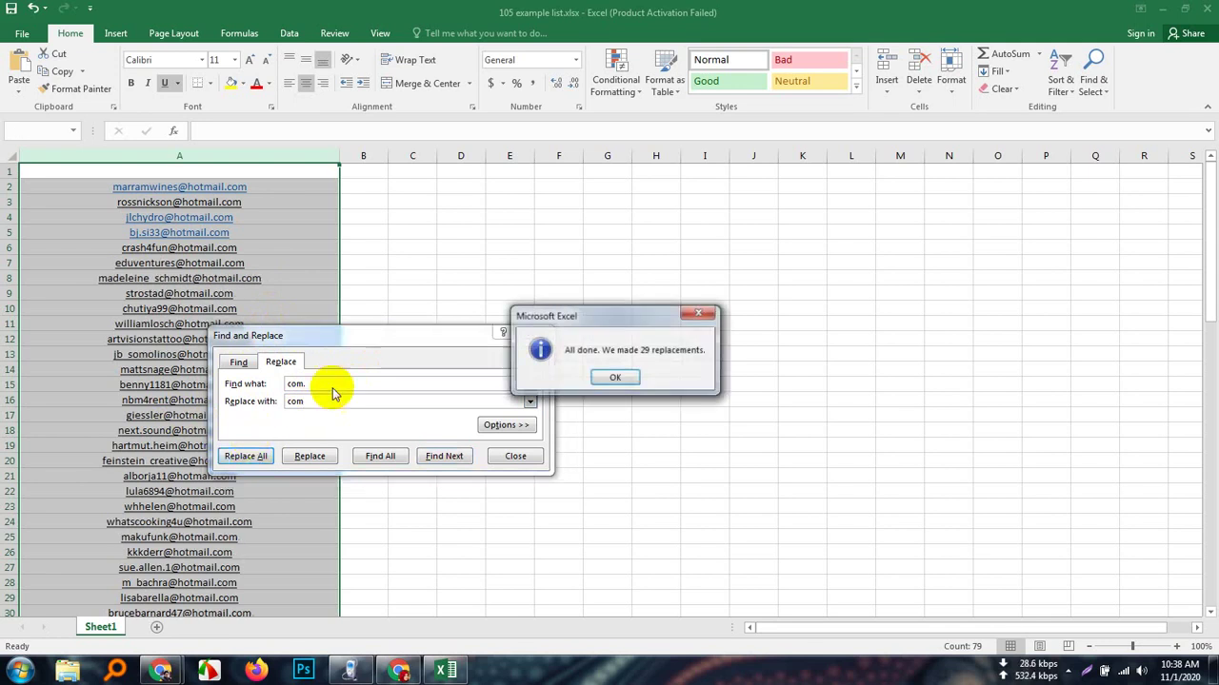
click(617, 378)
click(534, 334)
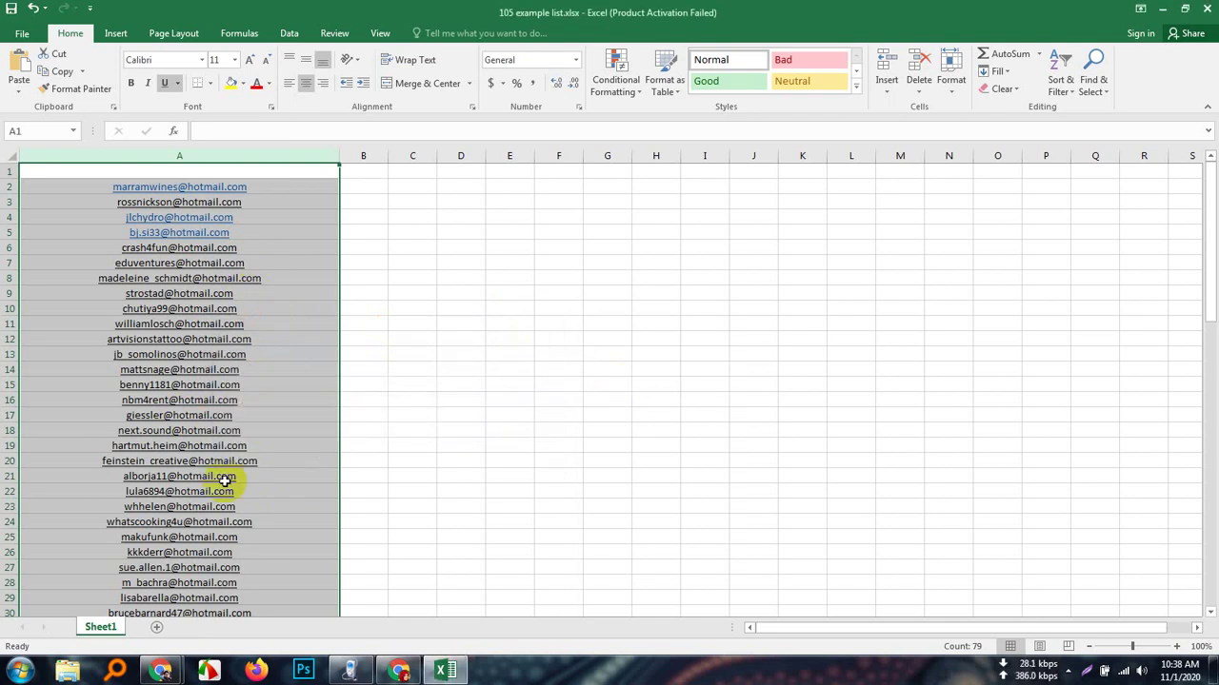
scroll(224, 481, down, 20)
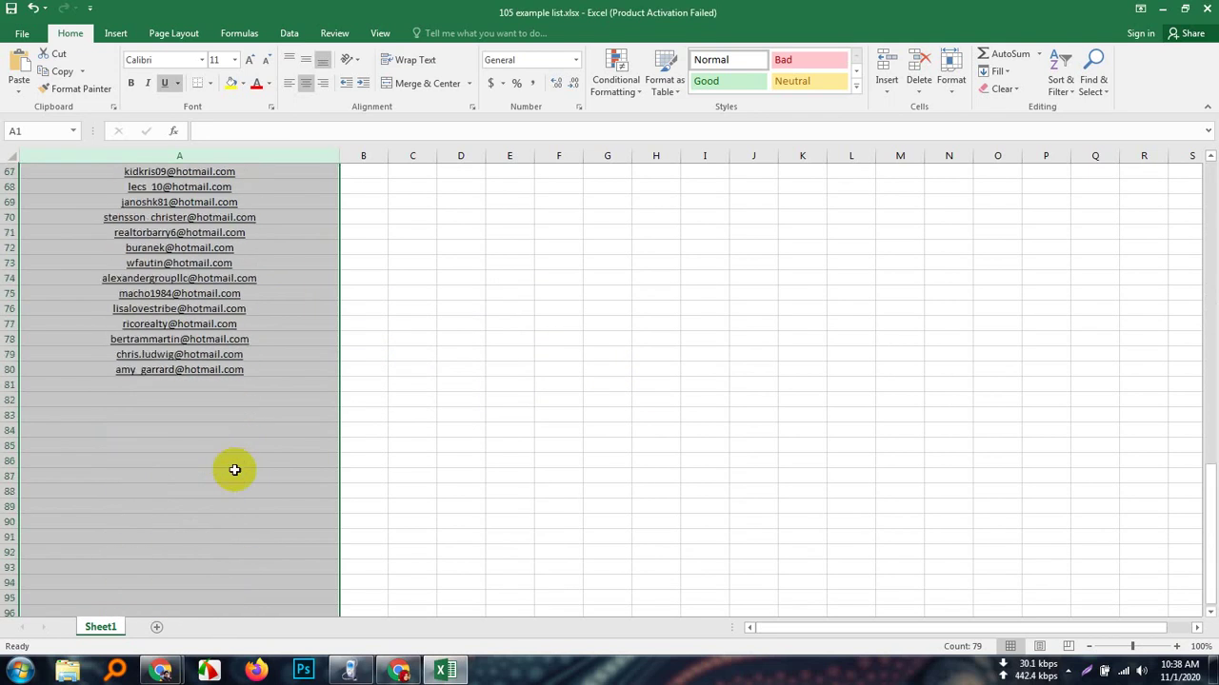
scroll(235, 470, down, 1)
scroll(234, 469, up, 20)
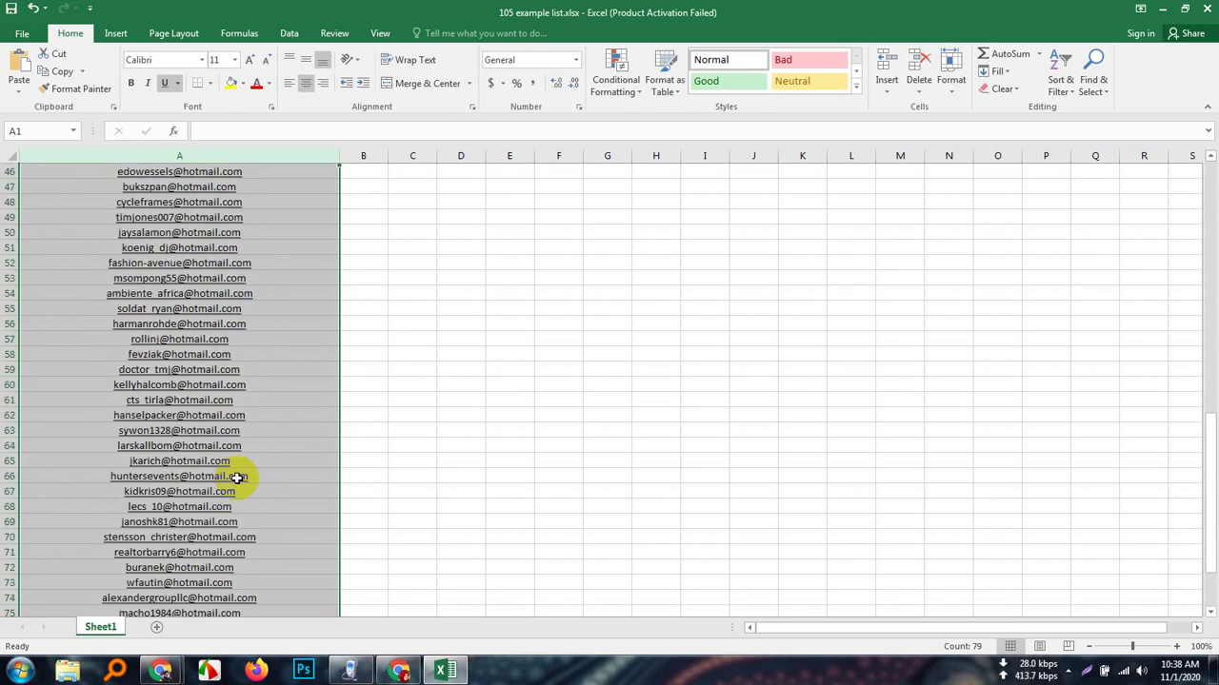
scroll(236, 481, up, 2)
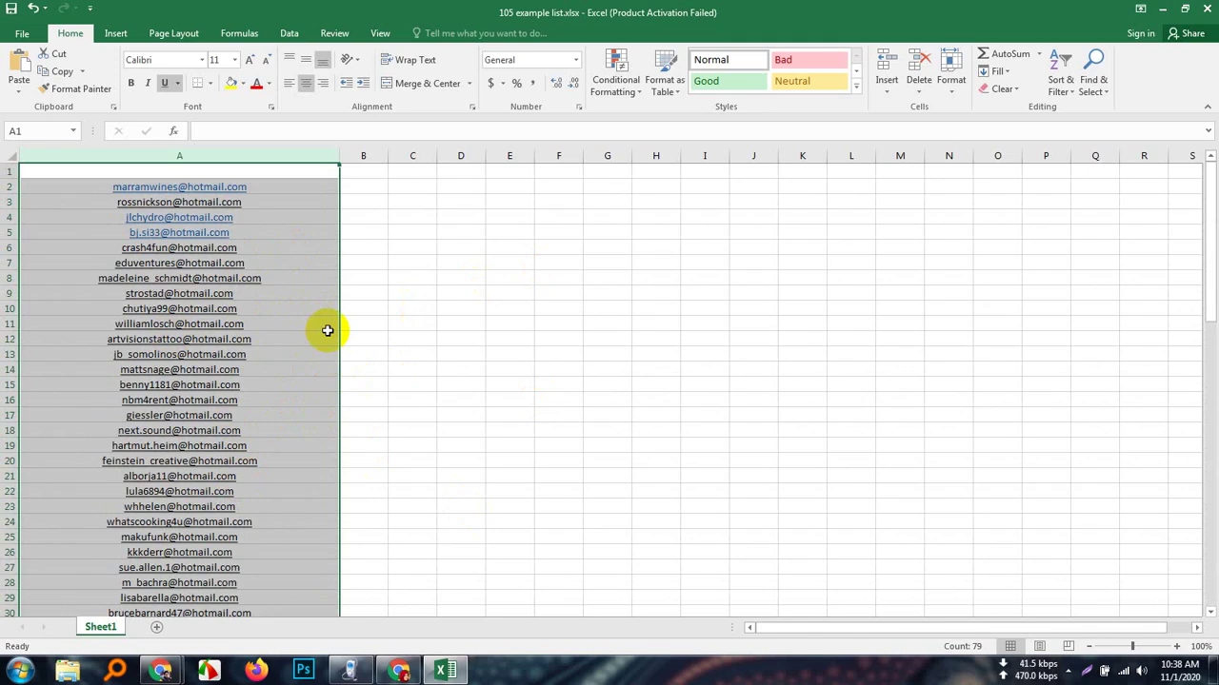
- Copy the whole of column A and paste it into the HSL-GAI-105 Google Sheet in Chrome, starting at cell I13
click(1213, 673)
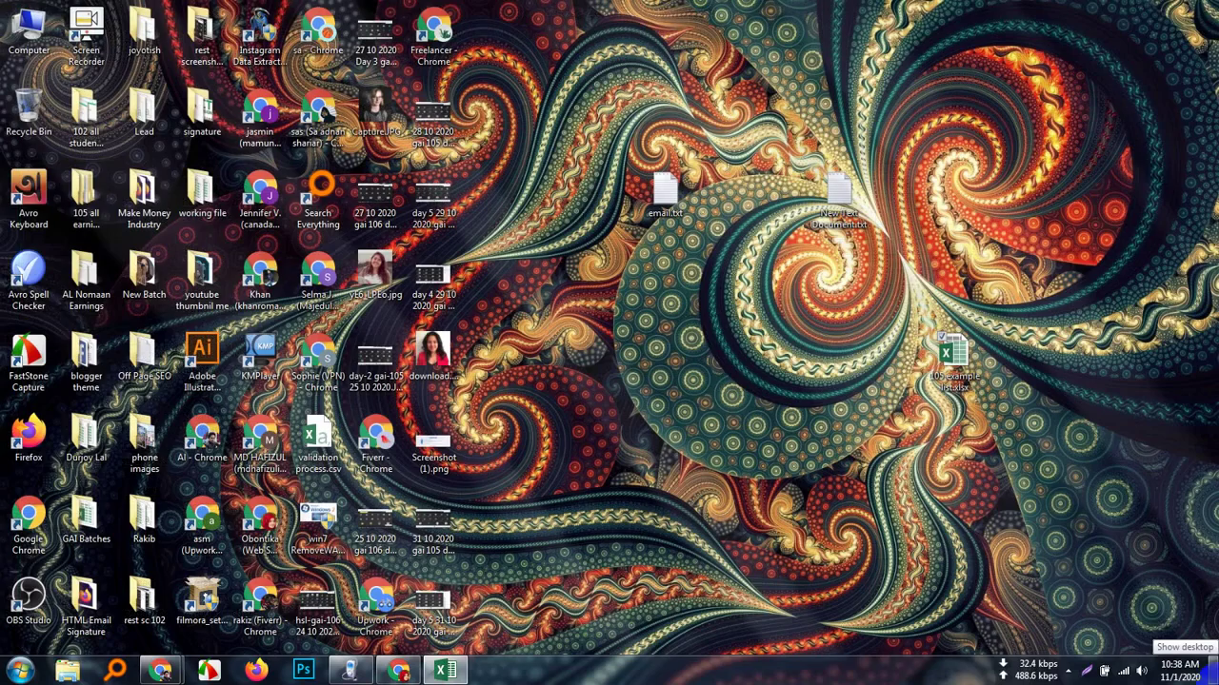
click(1212, 672)
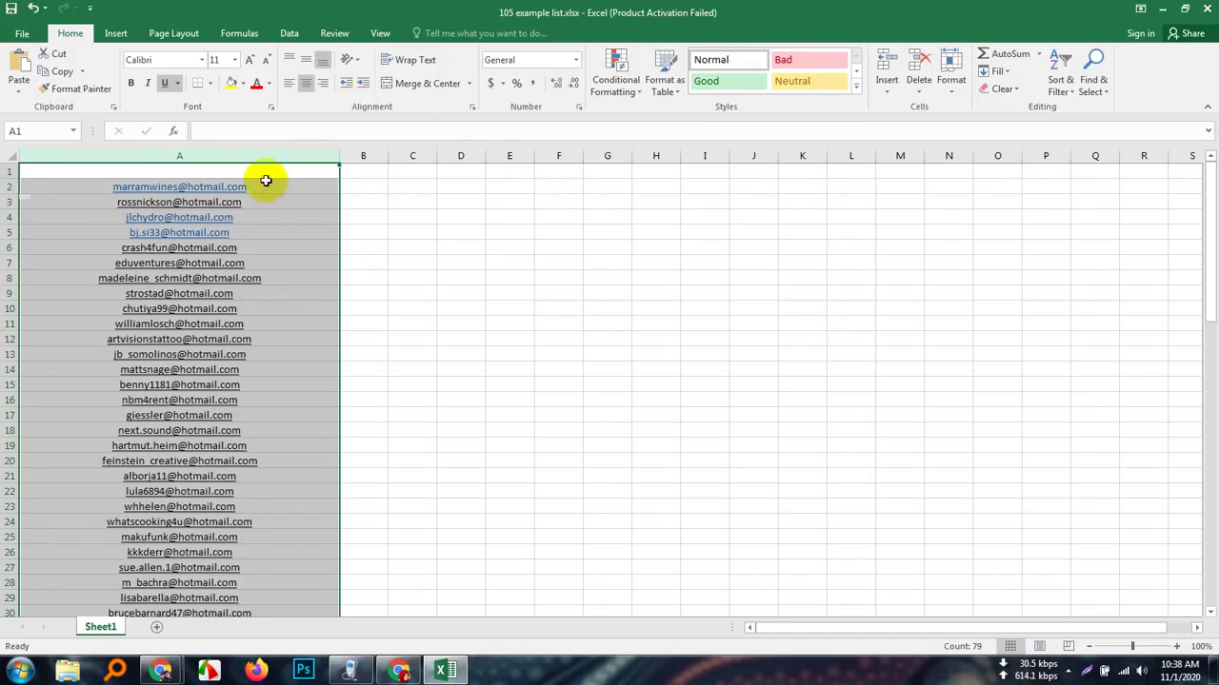
click(253, 153)
right_click(257, 158)
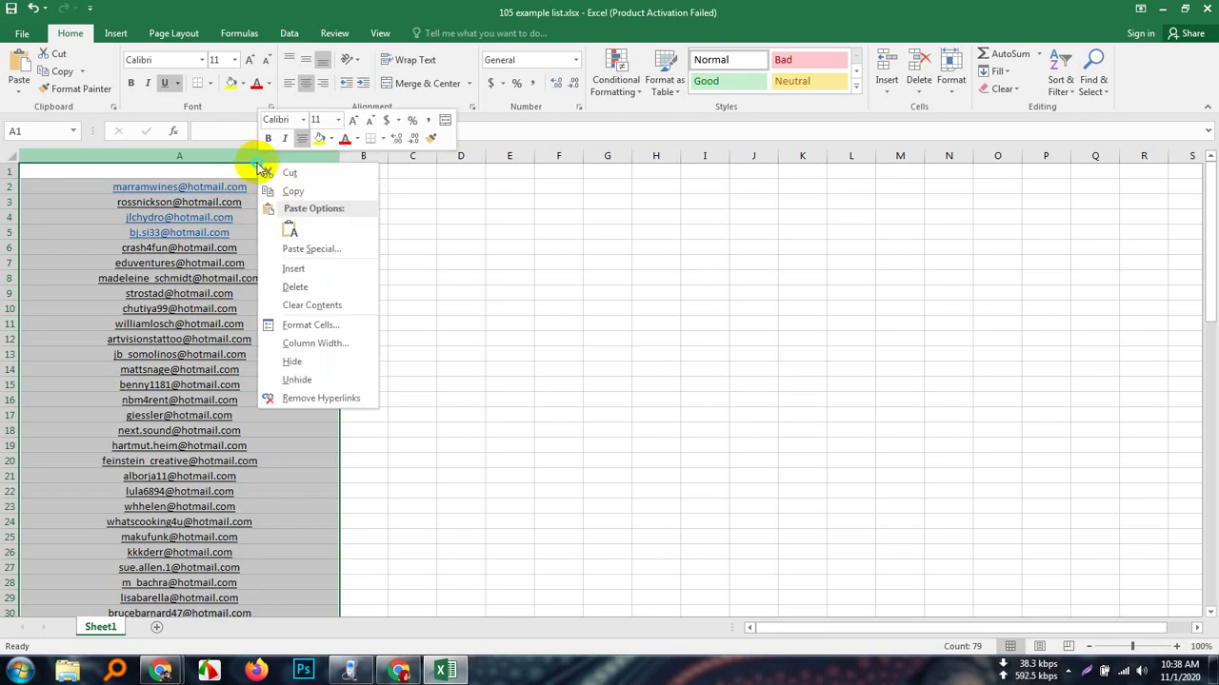
click(299, 190)
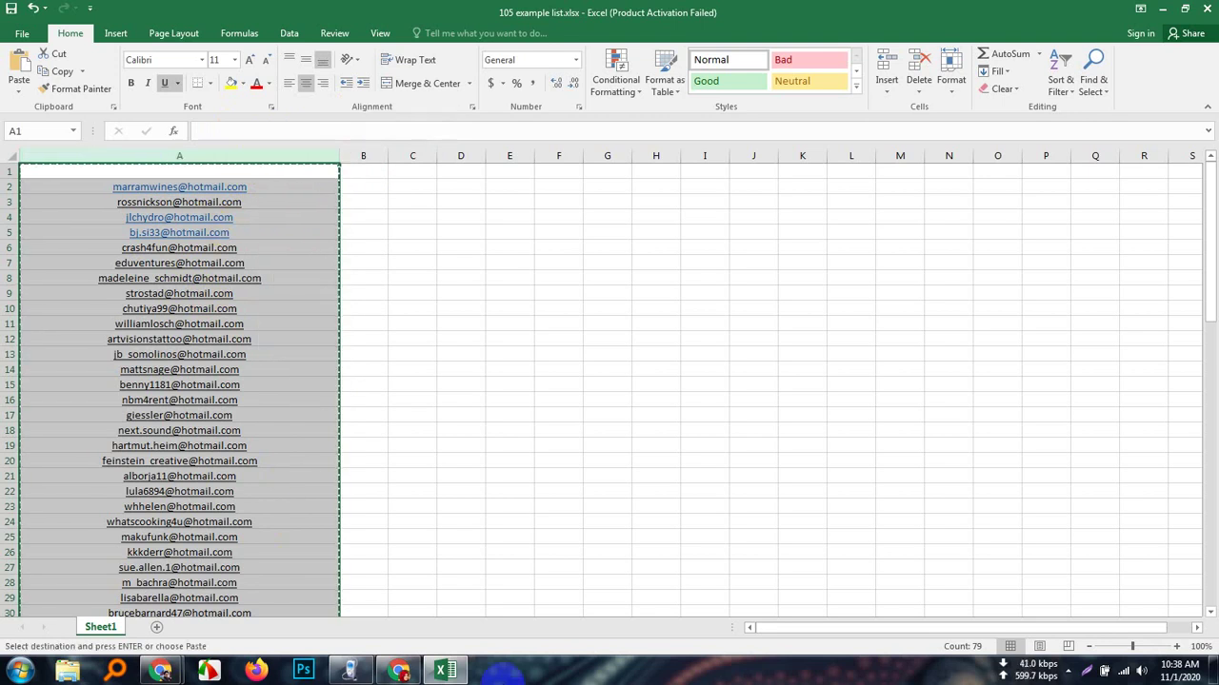
click(162, 673)
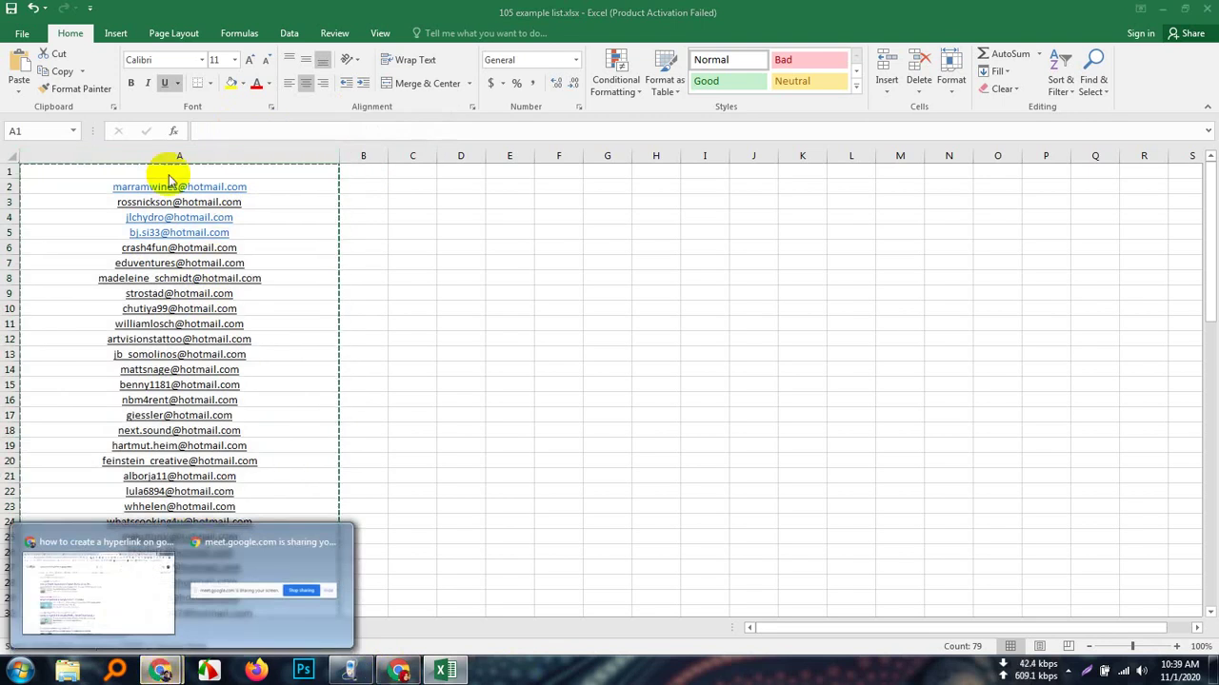
click(120, 565)
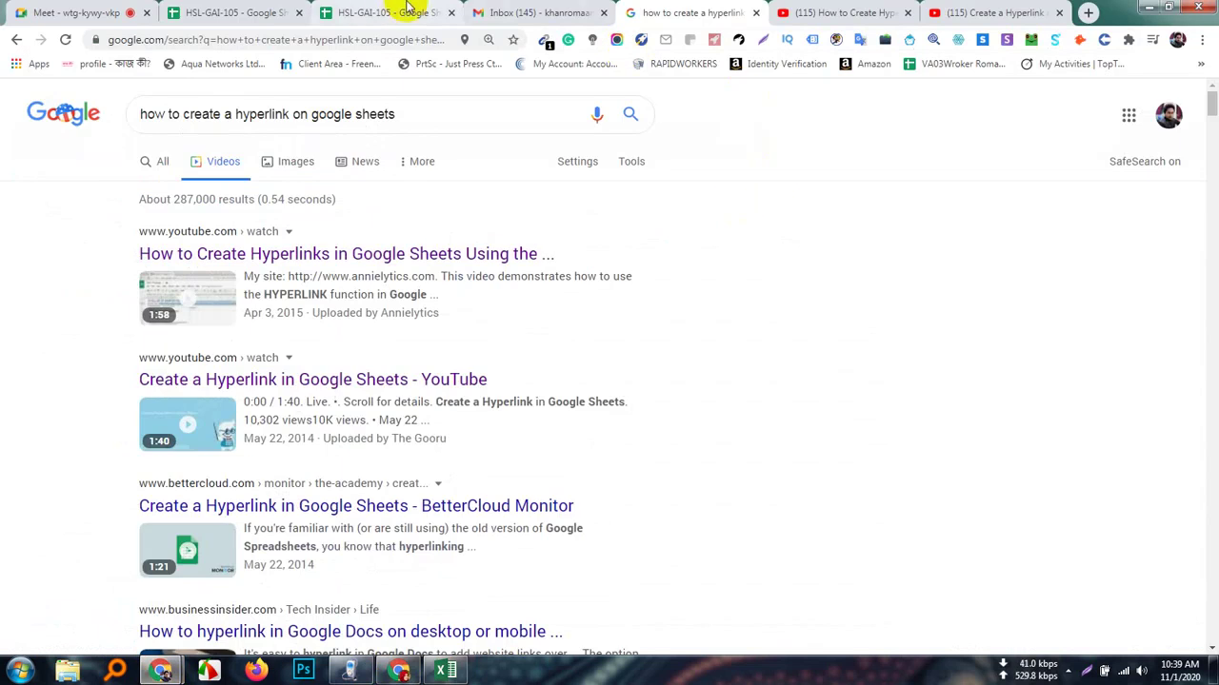
click(376, 13)
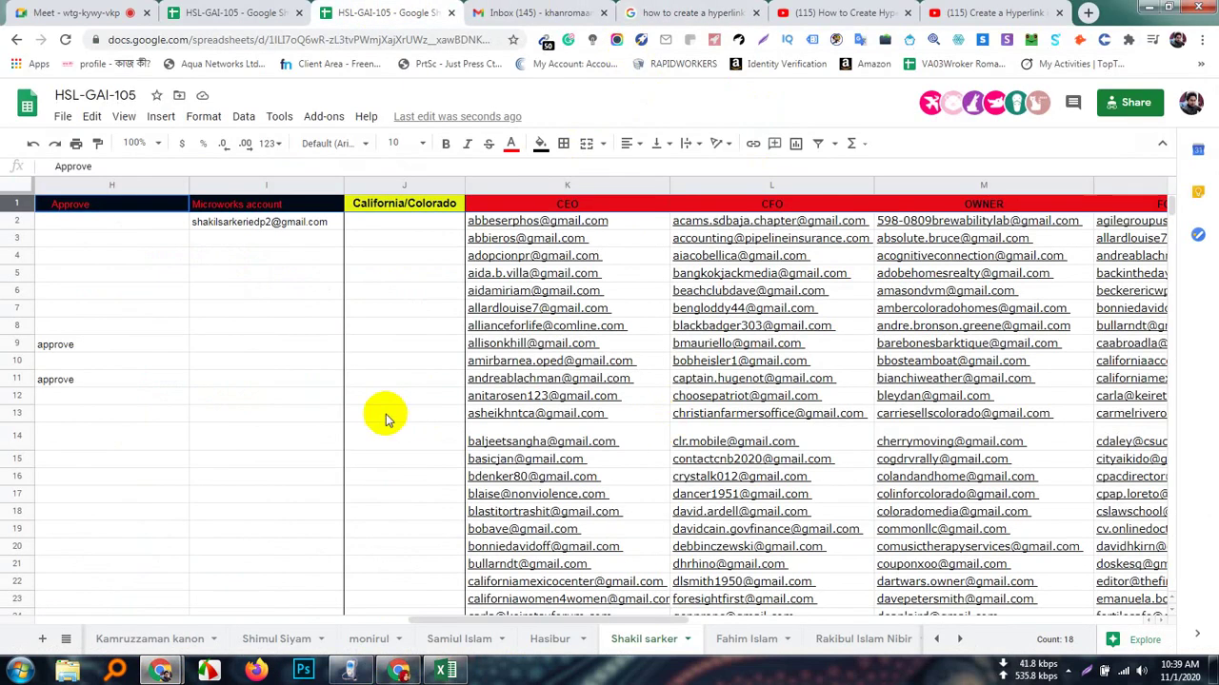
click(228, 416)
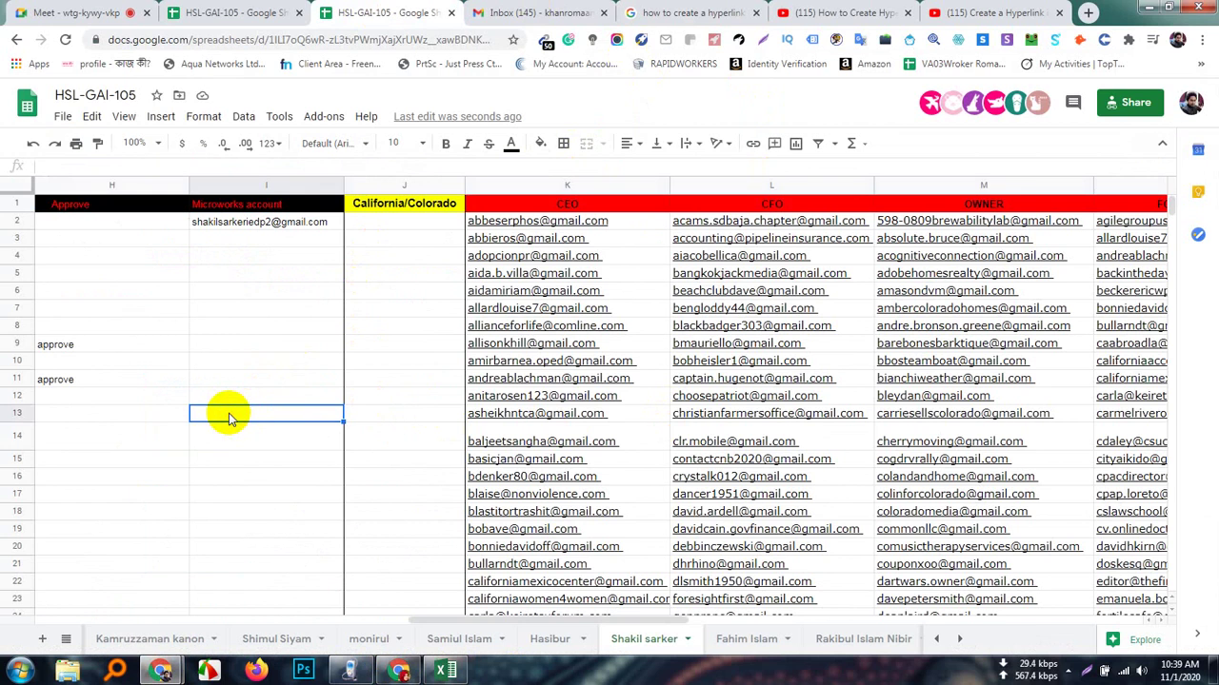
key(ctrl+v)
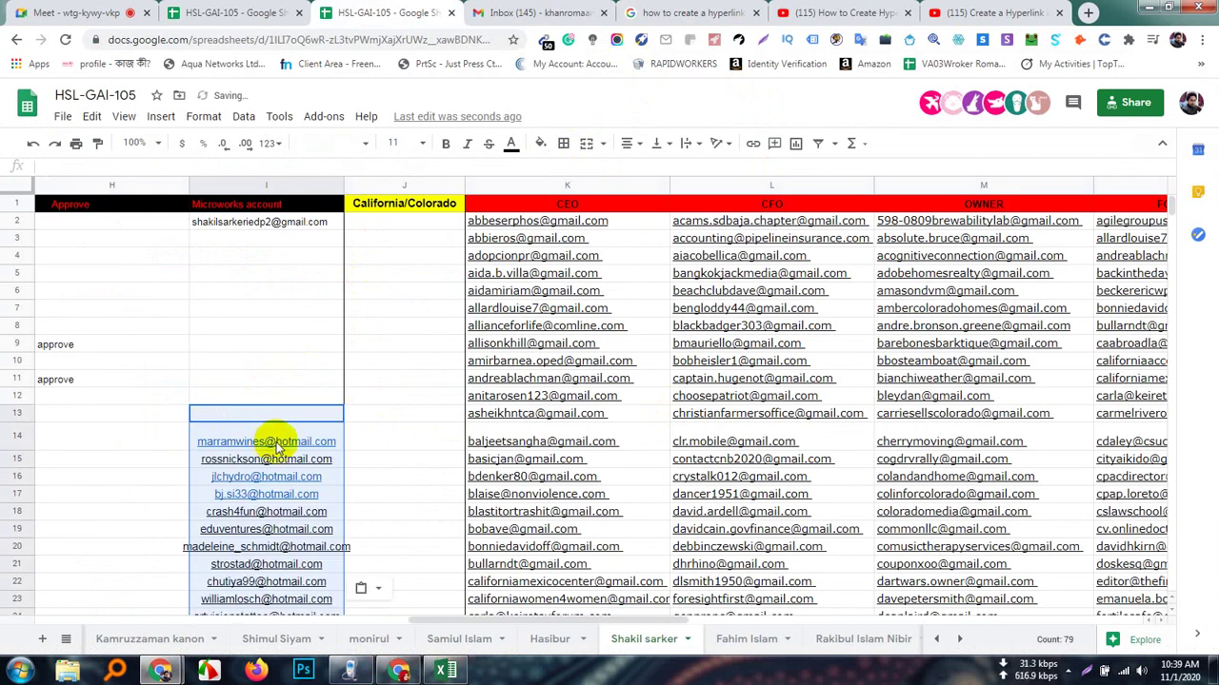
- Examine the link preview of the first pasted address and the pasted list below it
mouse_move(279, 449)
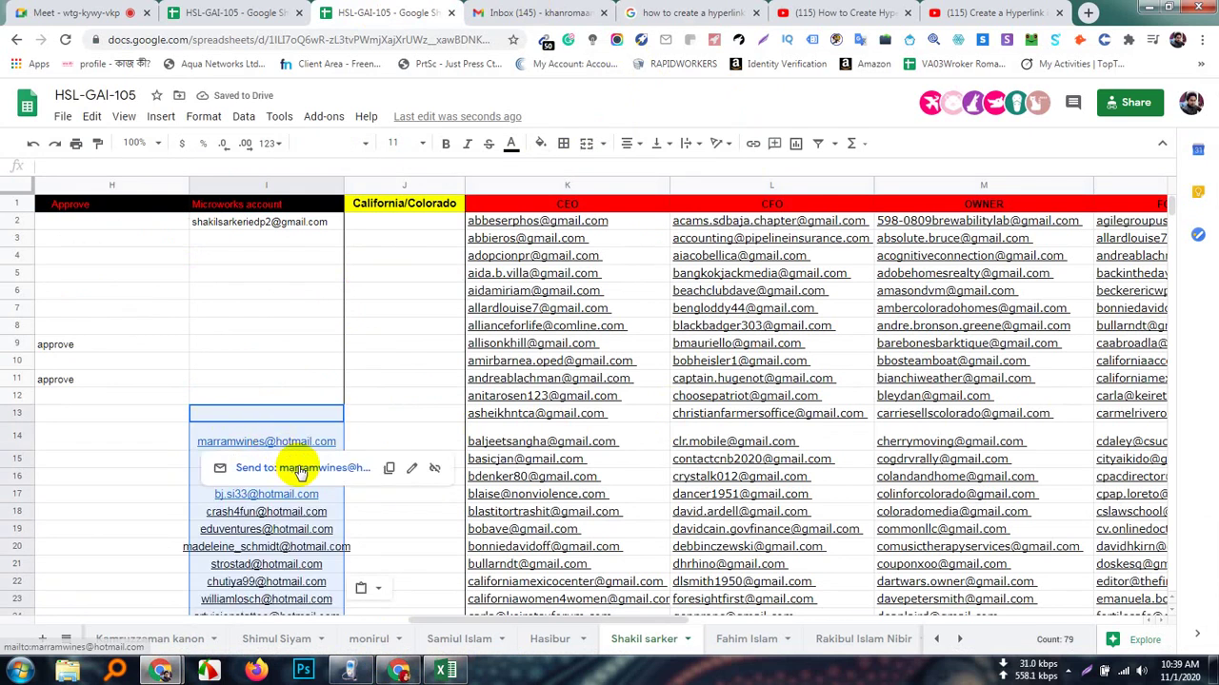
mouse_move(300, 473)
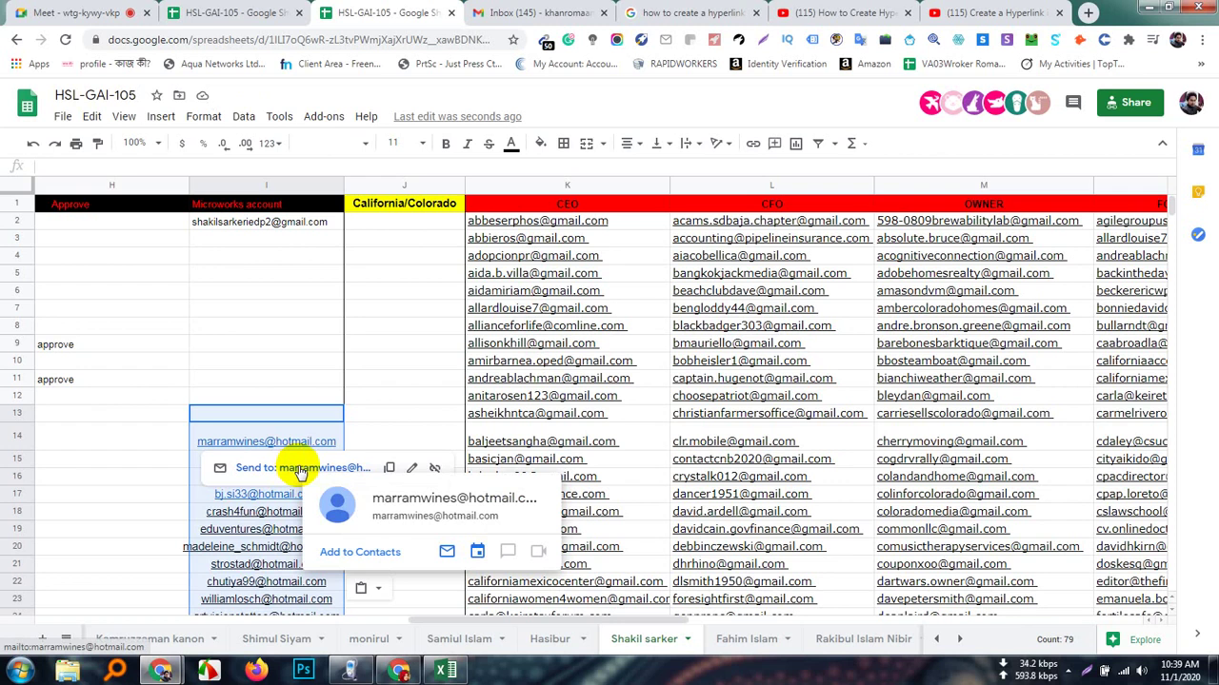
mouse_move(286, 494)
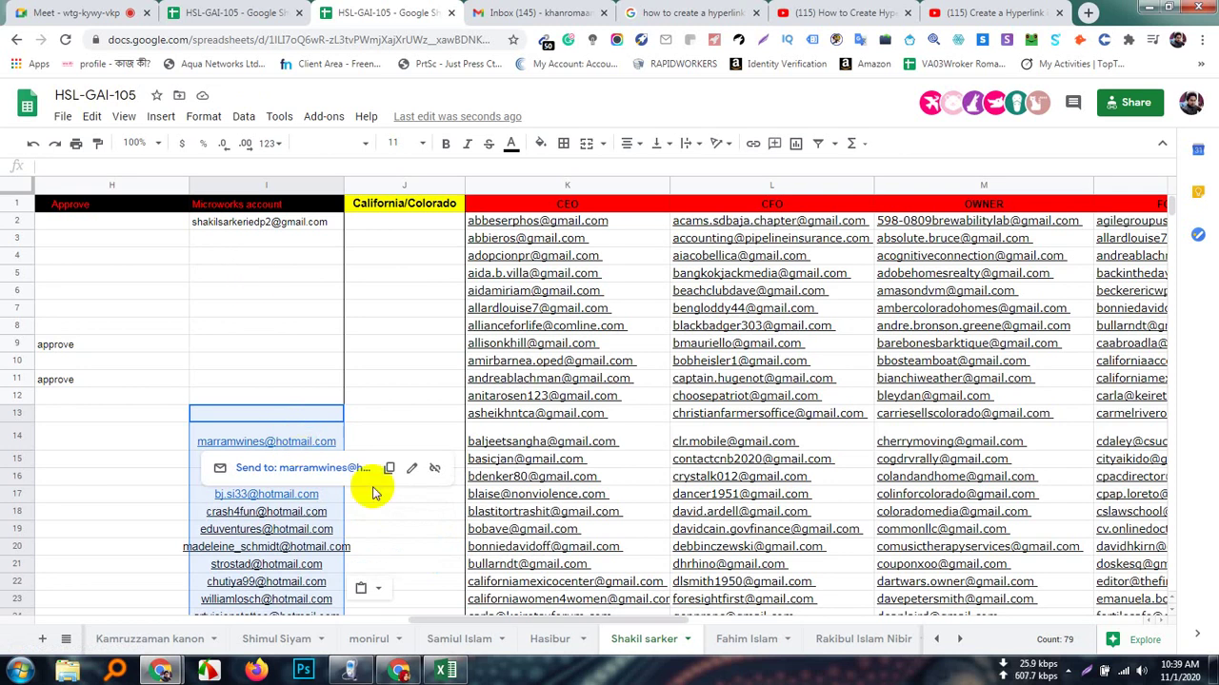
mouse_move(561, 452)
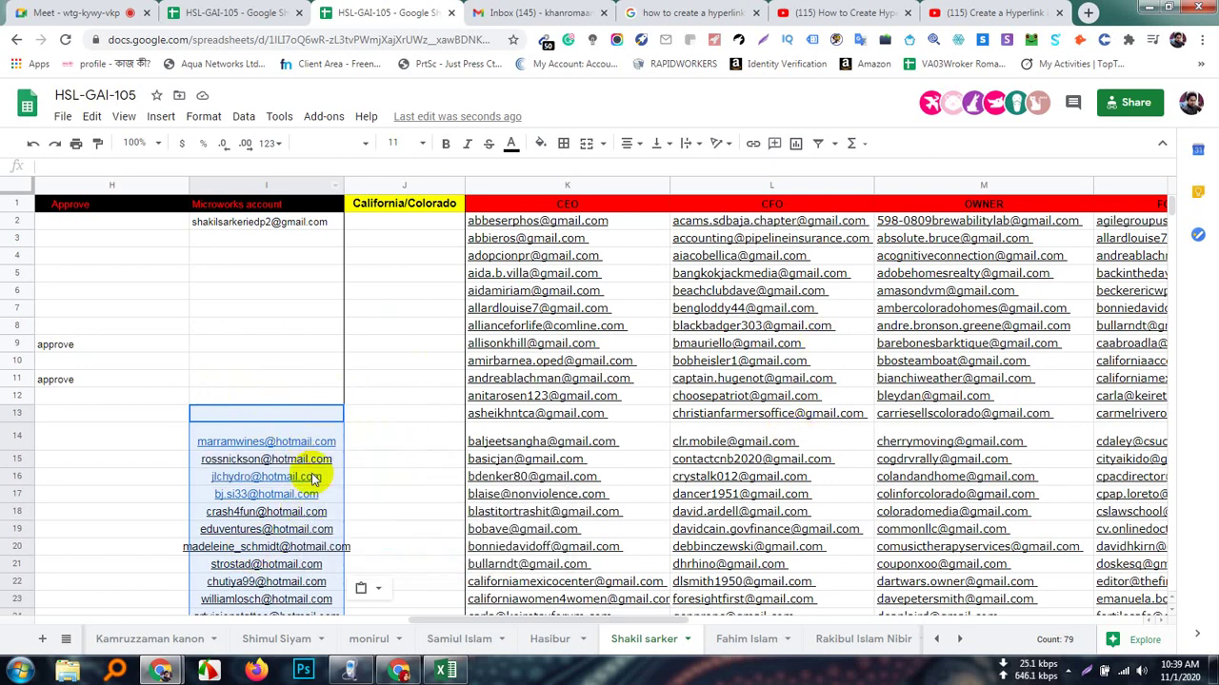
scroll(280, 548, down, 3)
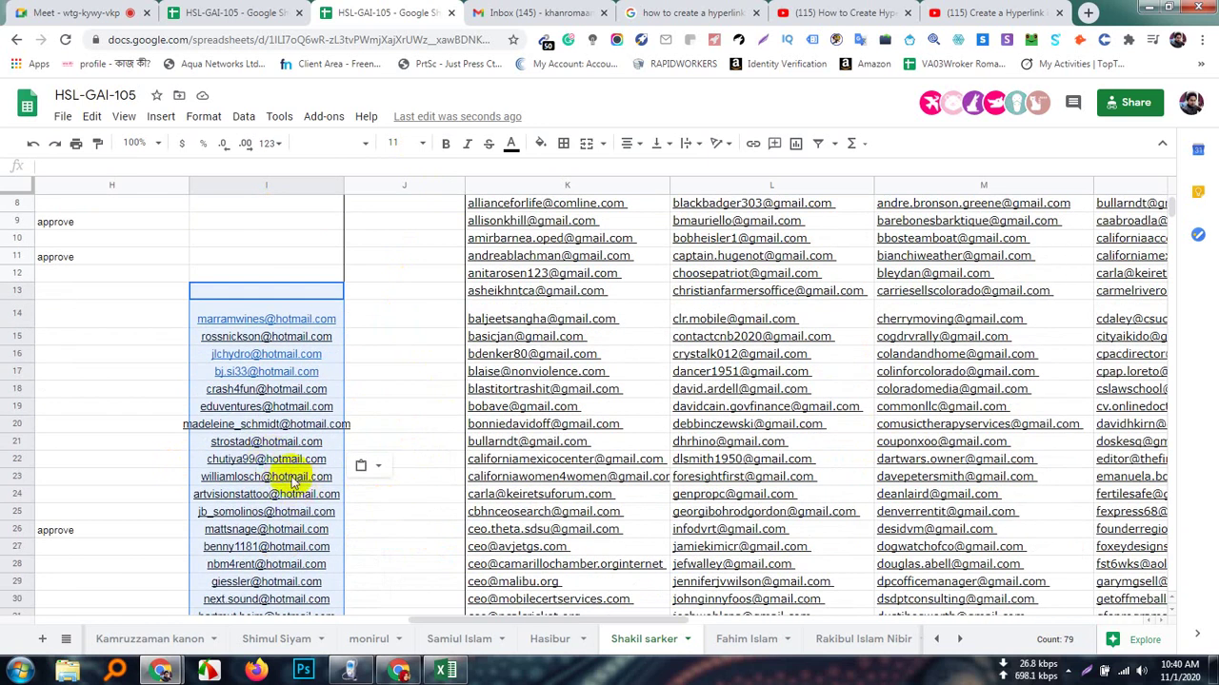
- Compare the blue linked addresses in column I with the plain underlined ones, such as the address in I23
click(326, 476)
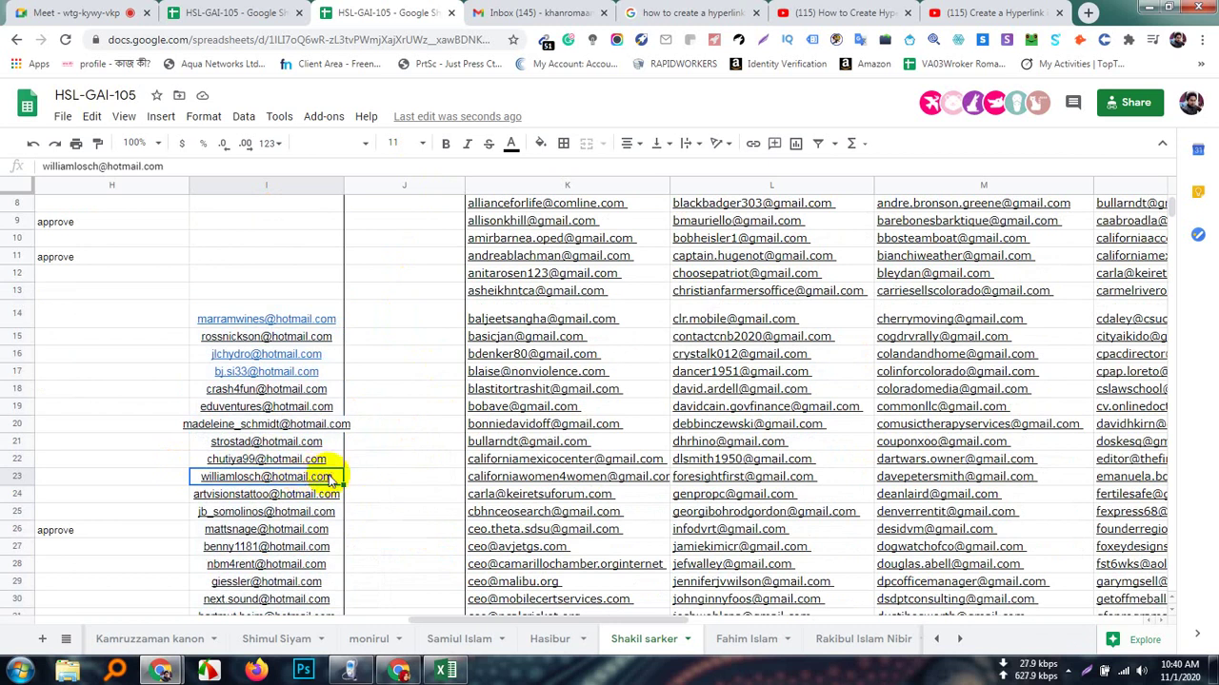
click(421, 493)
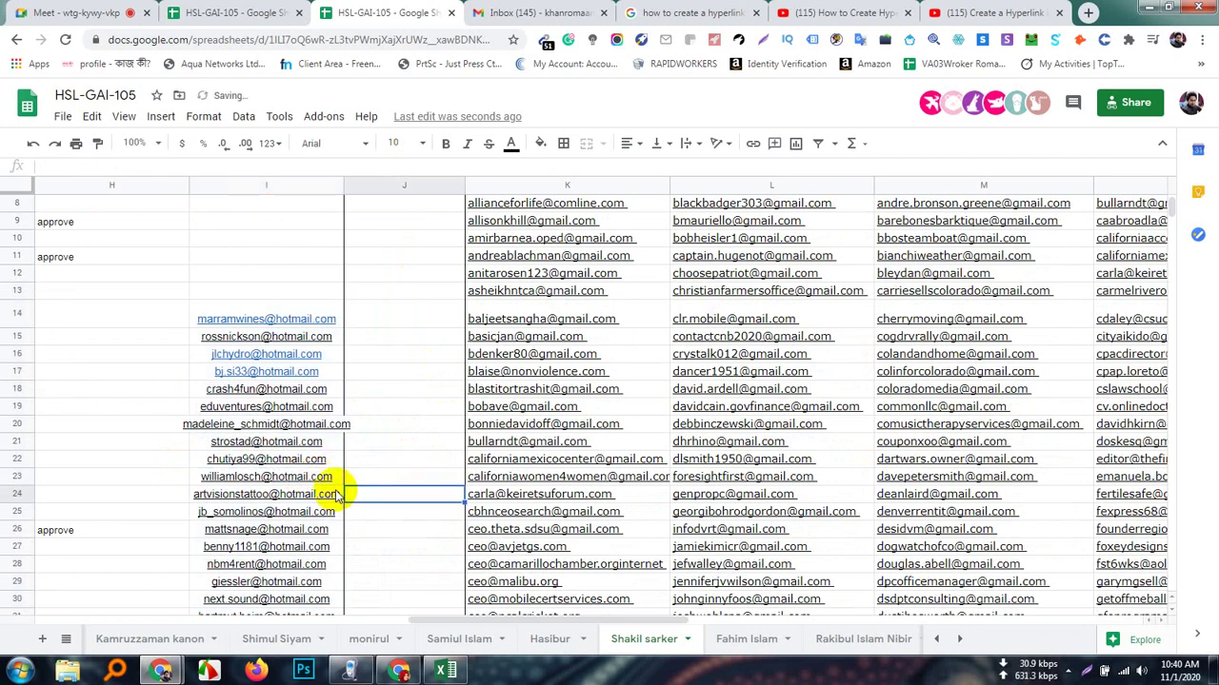
click(296, 478)
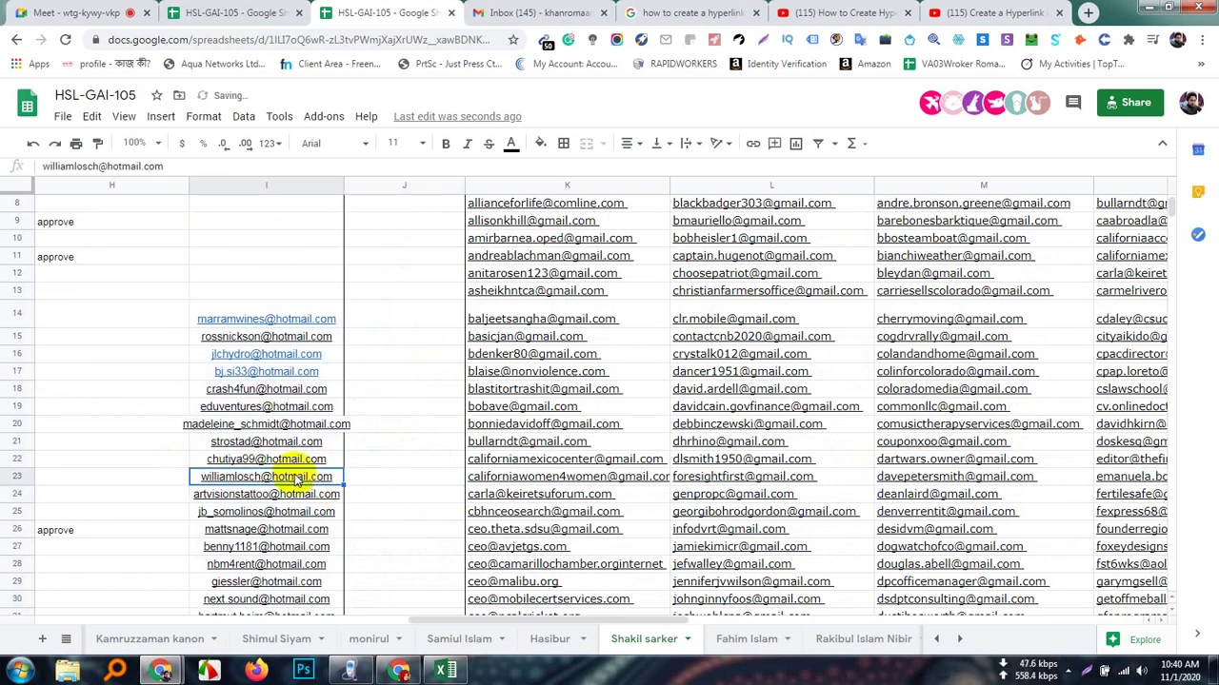
mouse_move(288, 324)
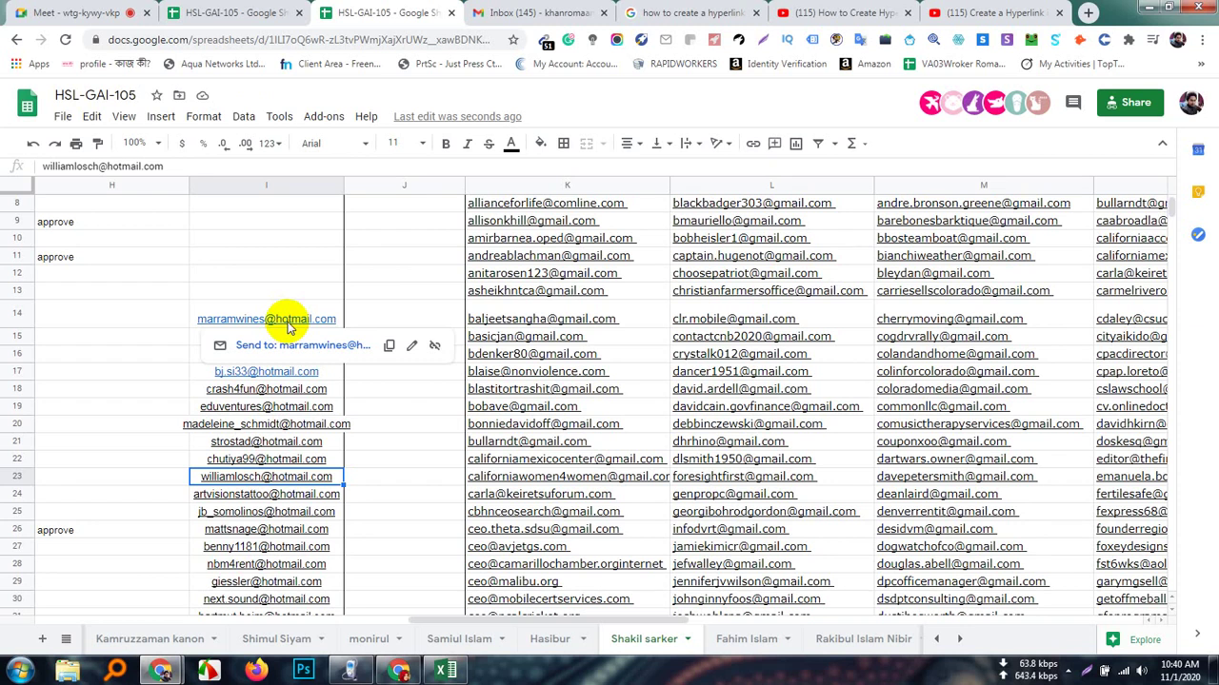
mouse_move(282, 372)
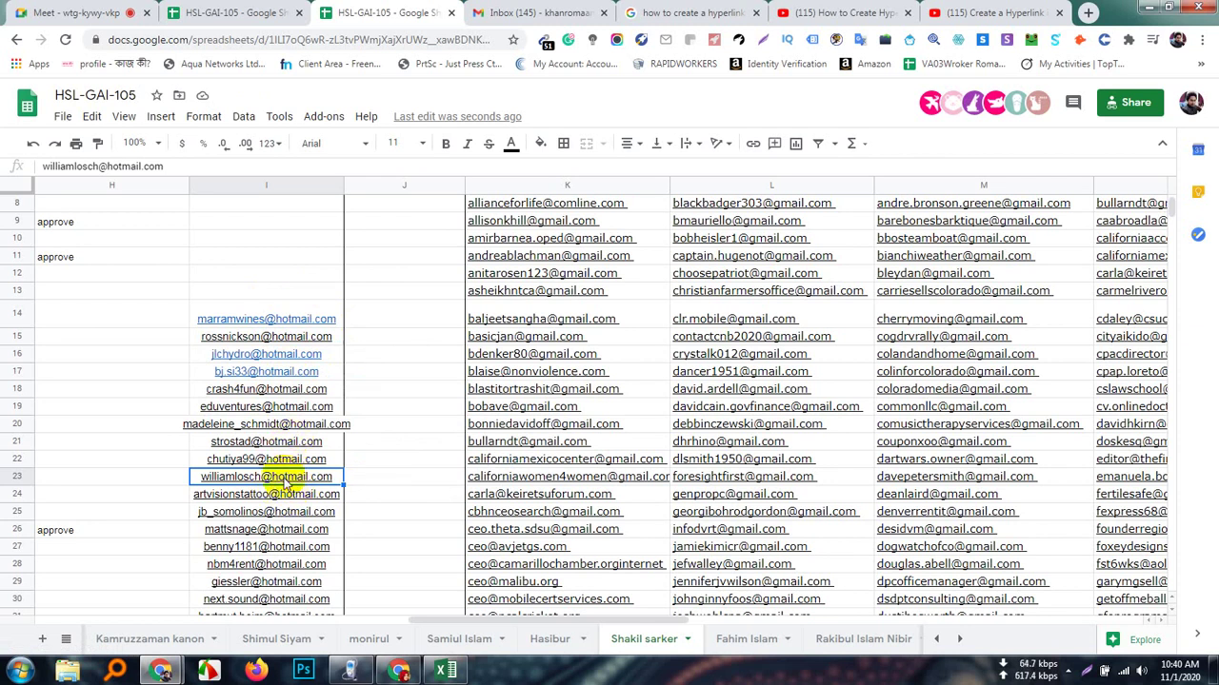
click(403, 509)
click(314, 479)
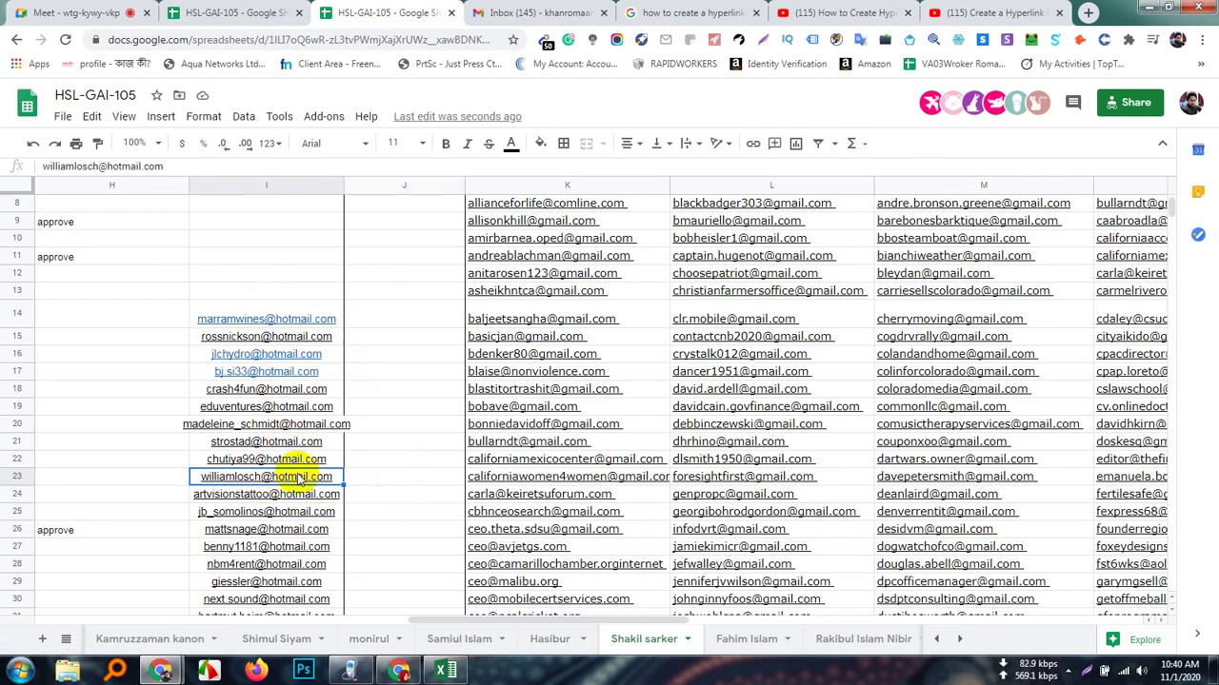
click(402, 479)
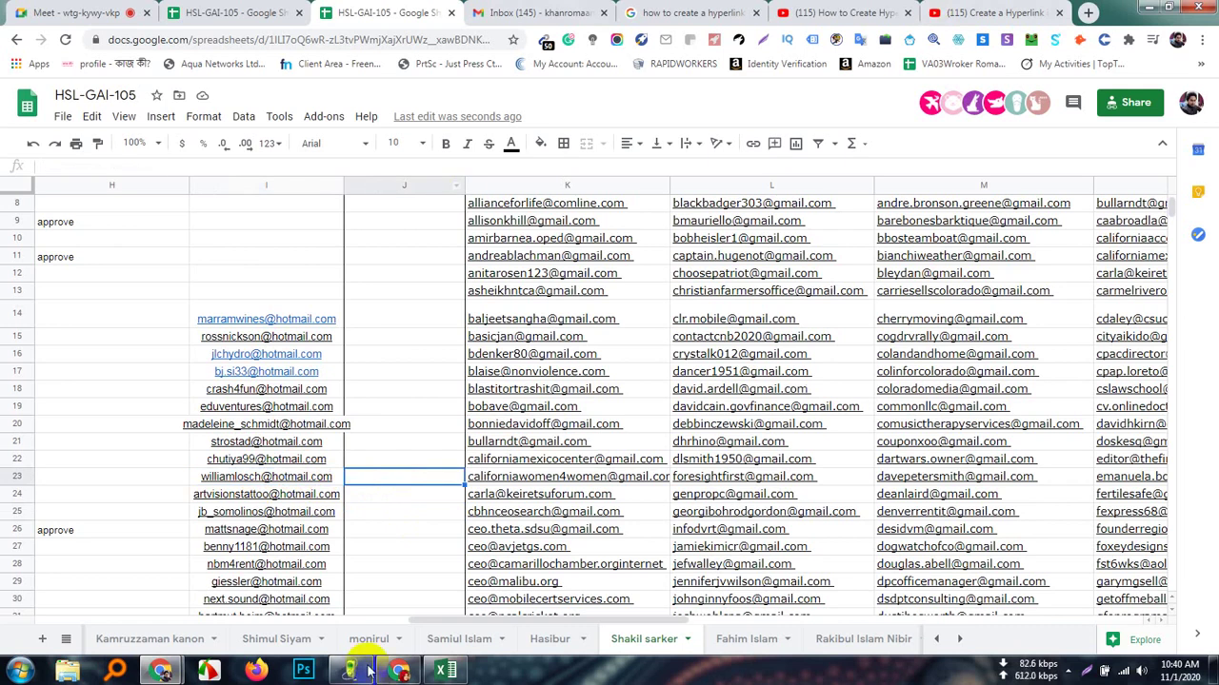
- Switch to the Excel list, remove the hyperlinks from column A and center its contents
click(443, 672)
key(ctrl+space)
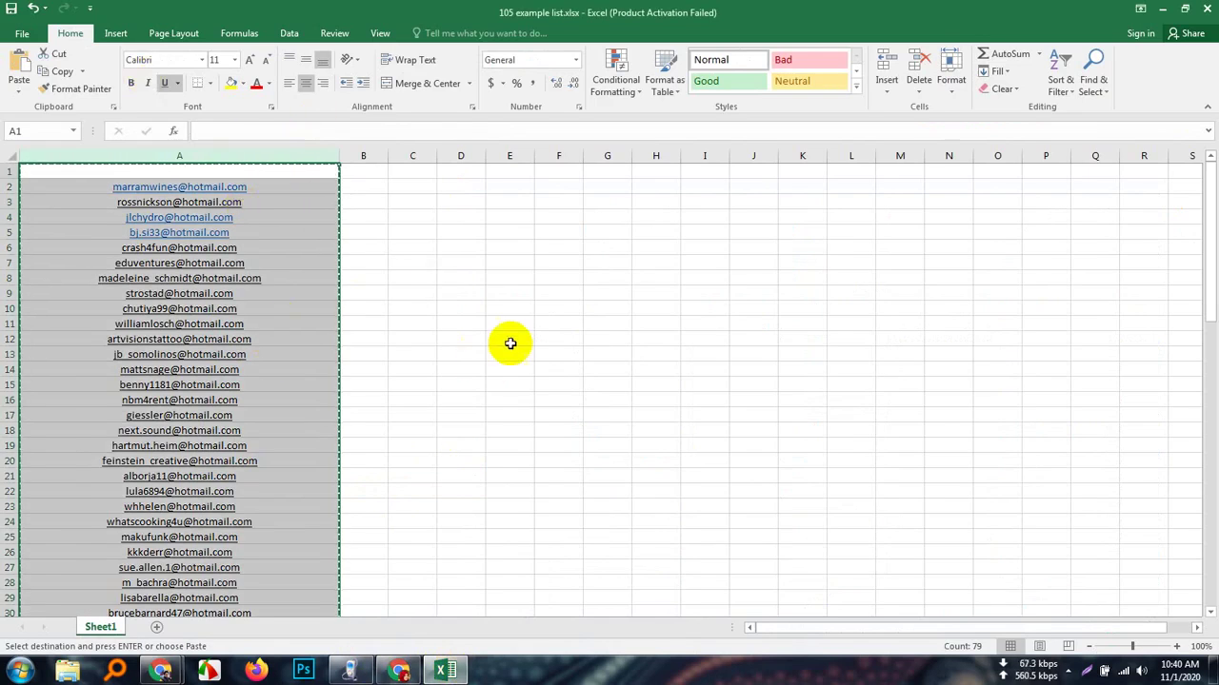
click(363, 277)
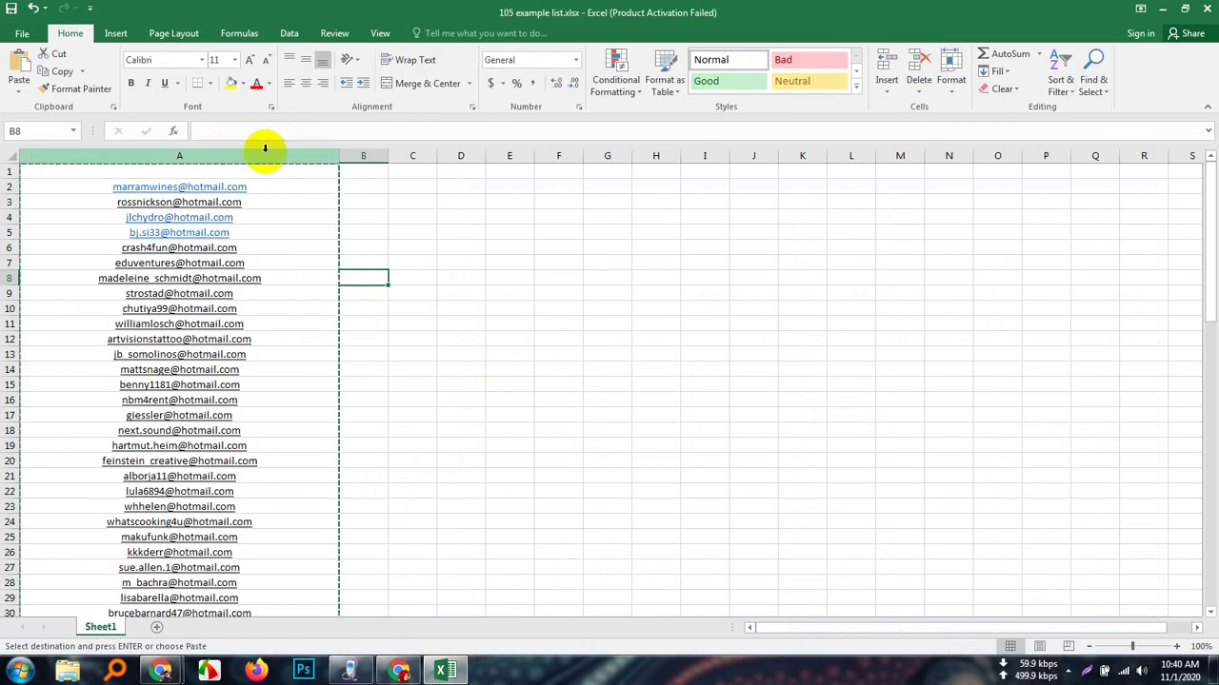
click(265, 148)
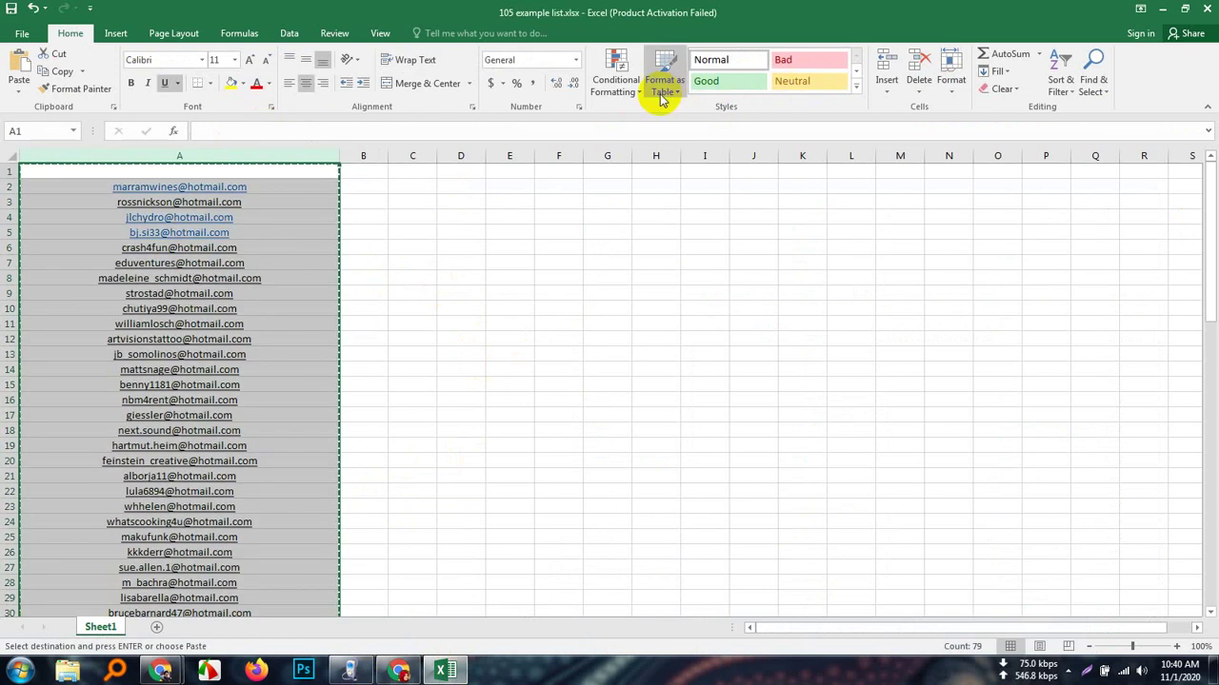
click(887, 91)
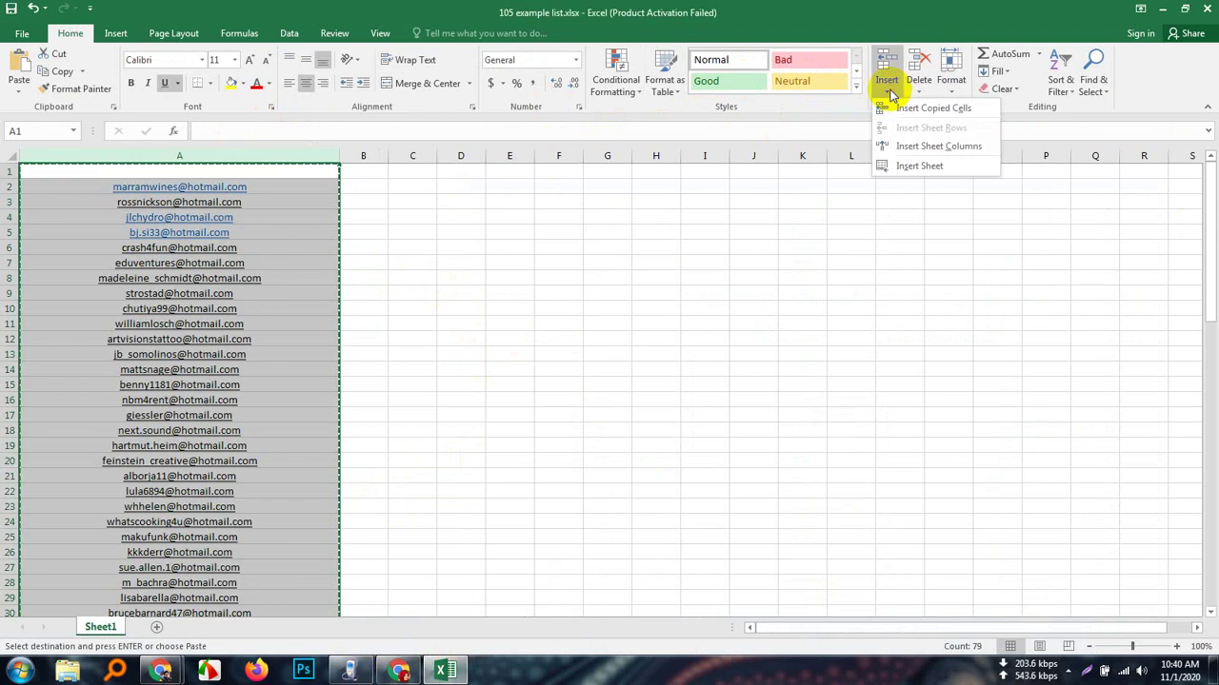
click(948, 91)
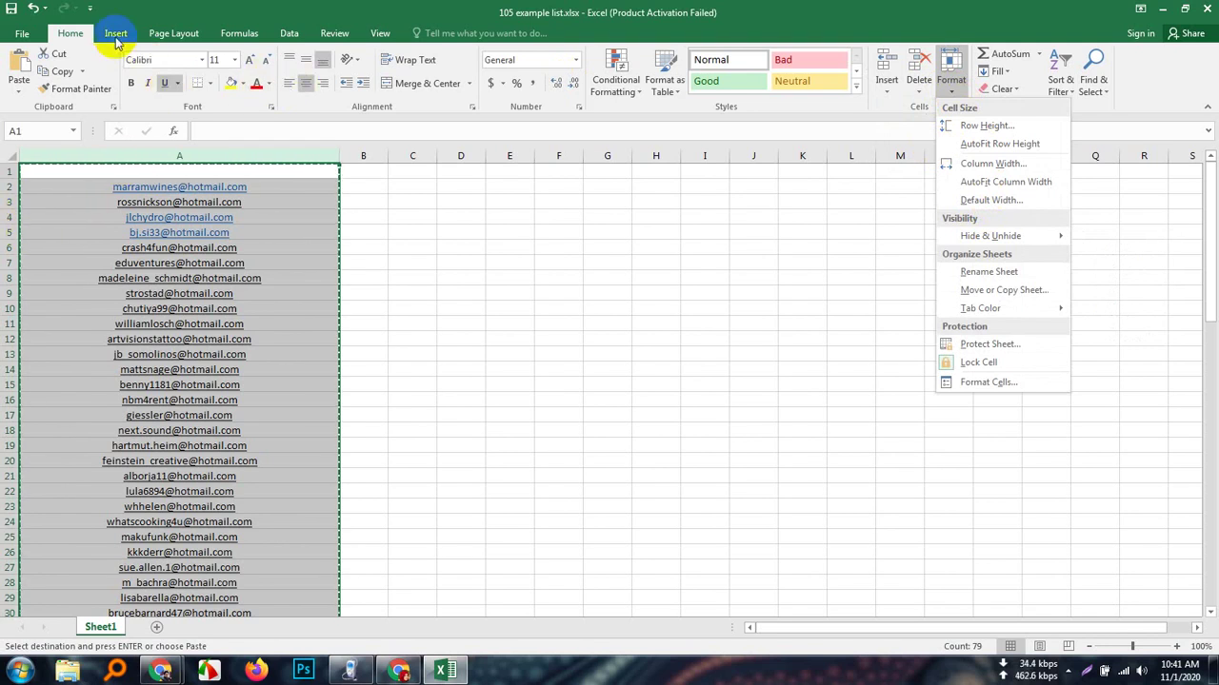
right_click(212, 191)
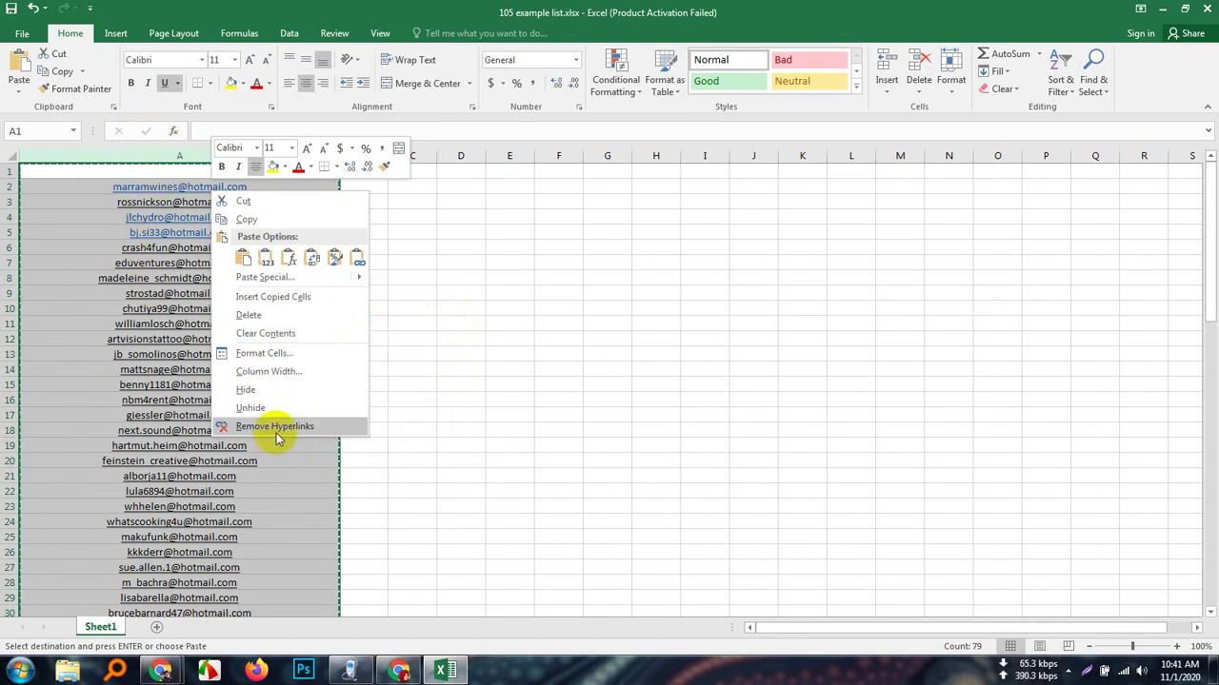
click(276, 427)
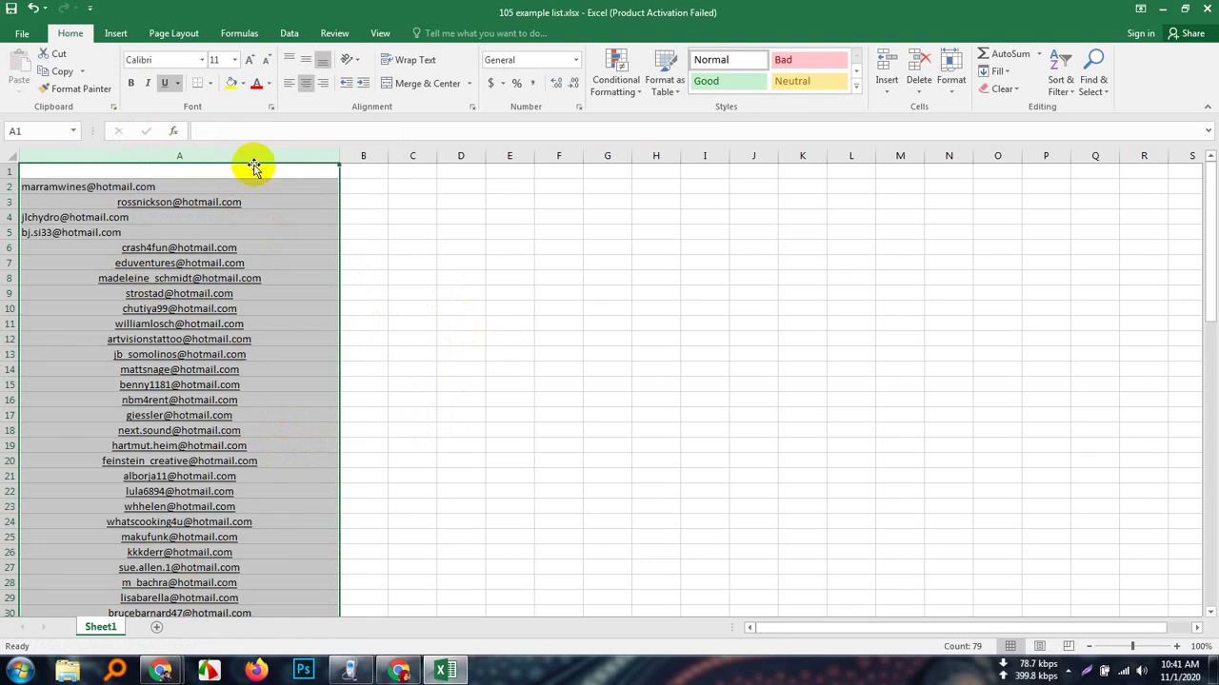
click(251, 160)
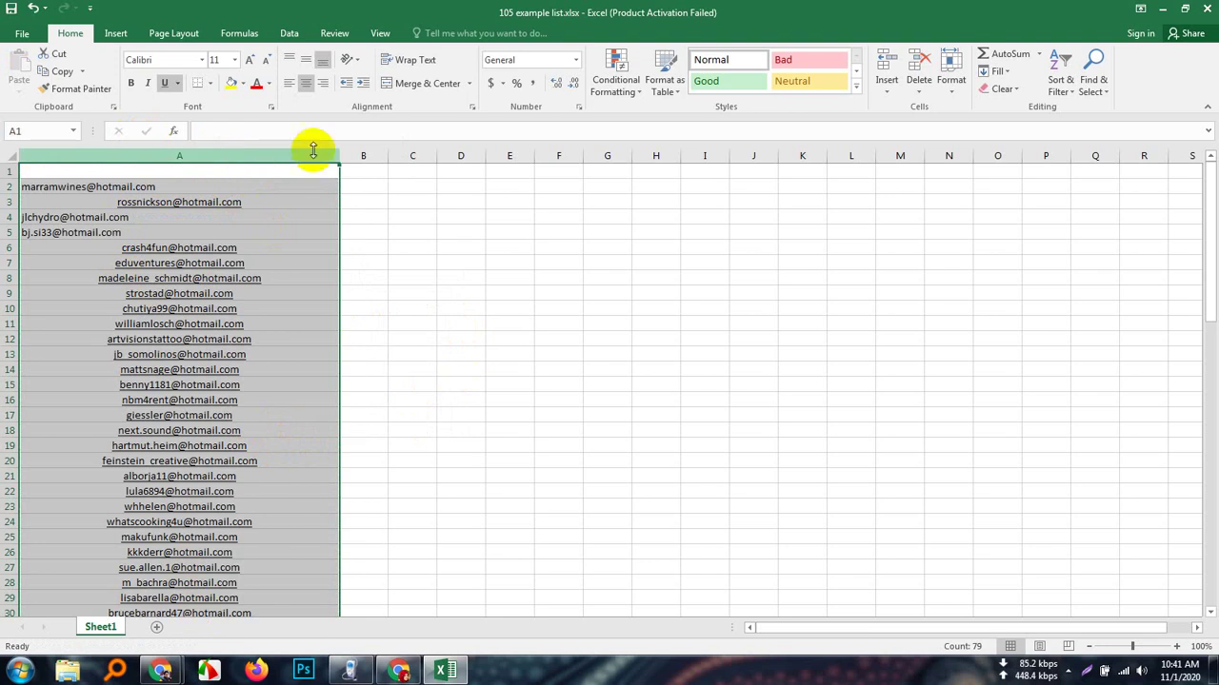
click(308, 88)
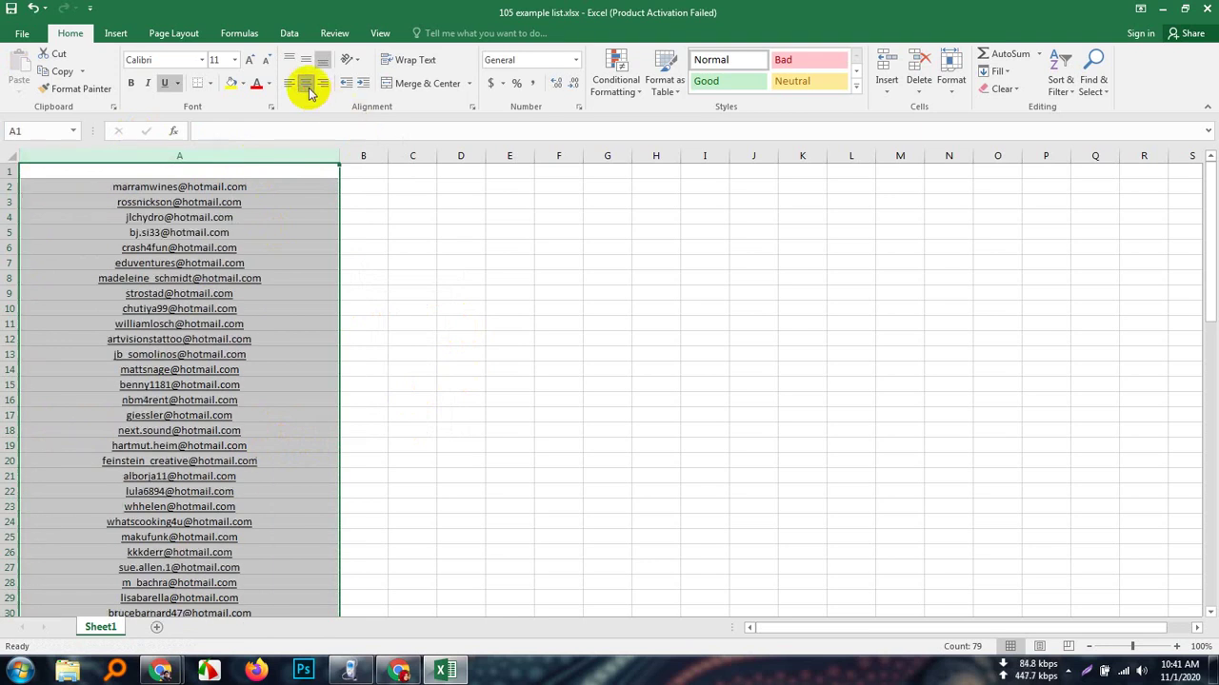
right_click(174, 189)
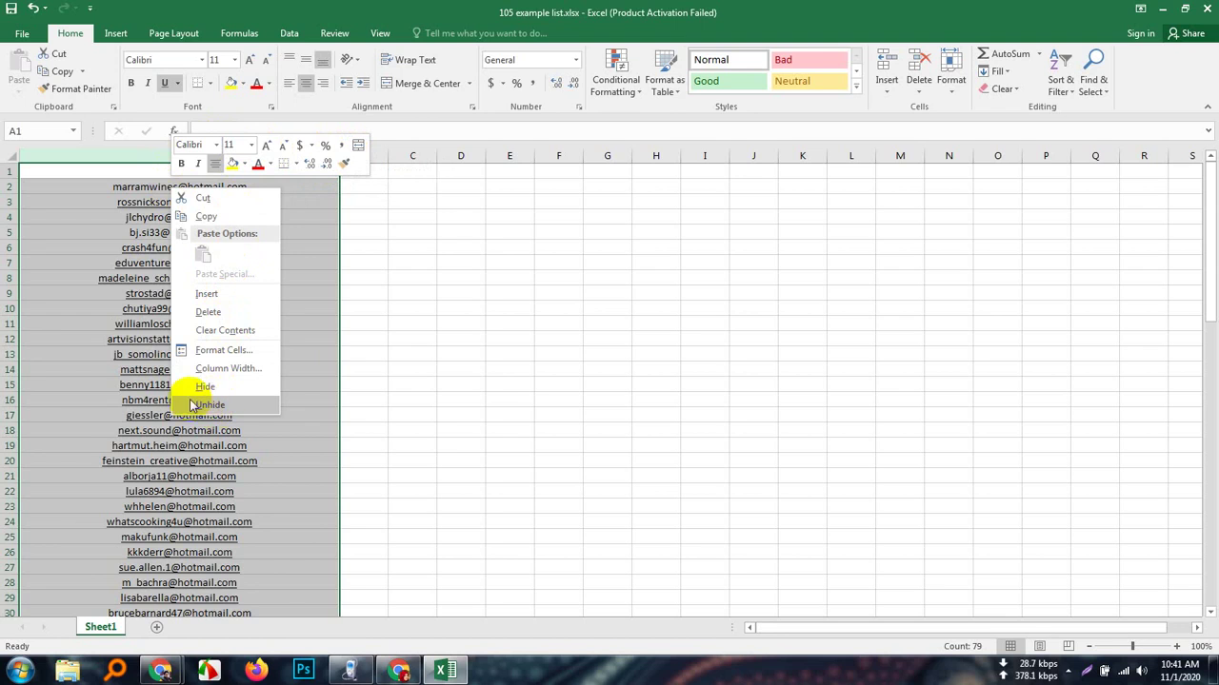
click(459, 395)
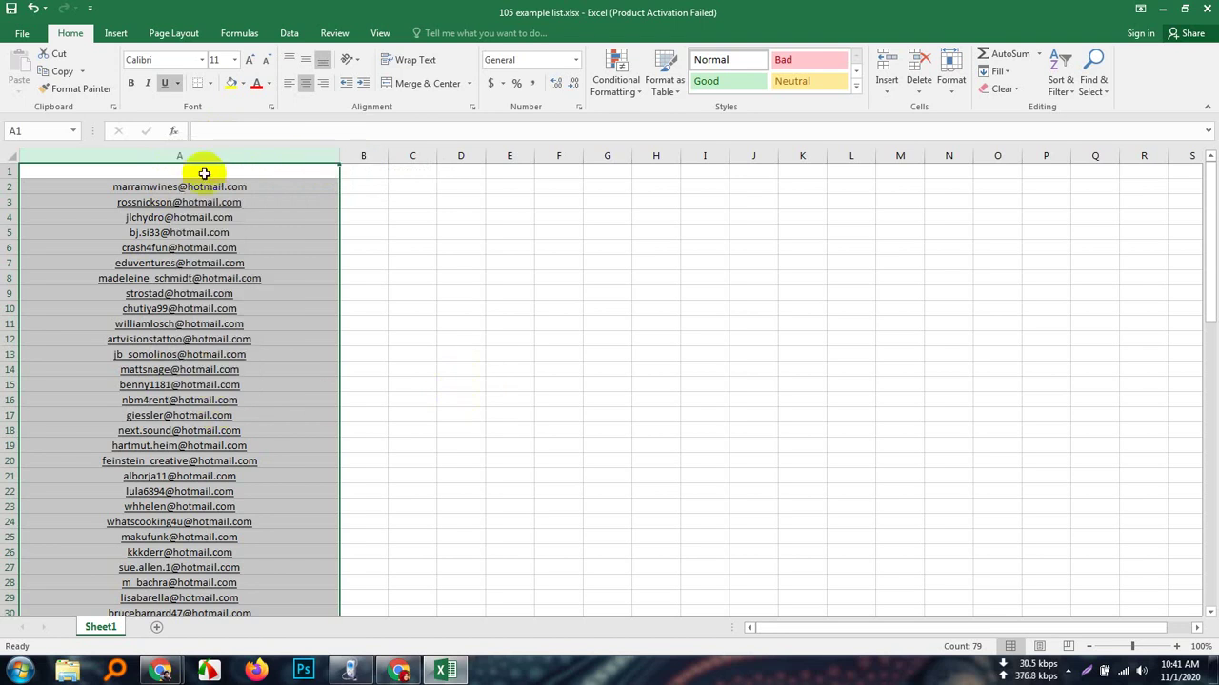
click(288, 188)
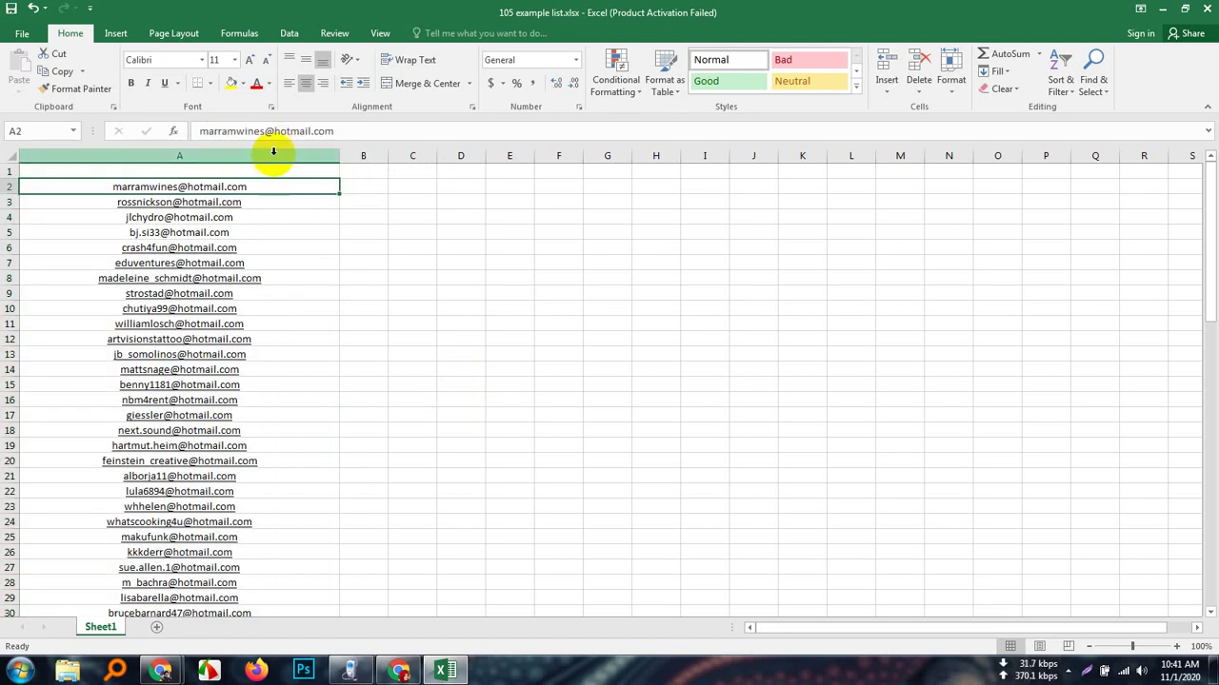
click(274, 155)
click(122, 36)
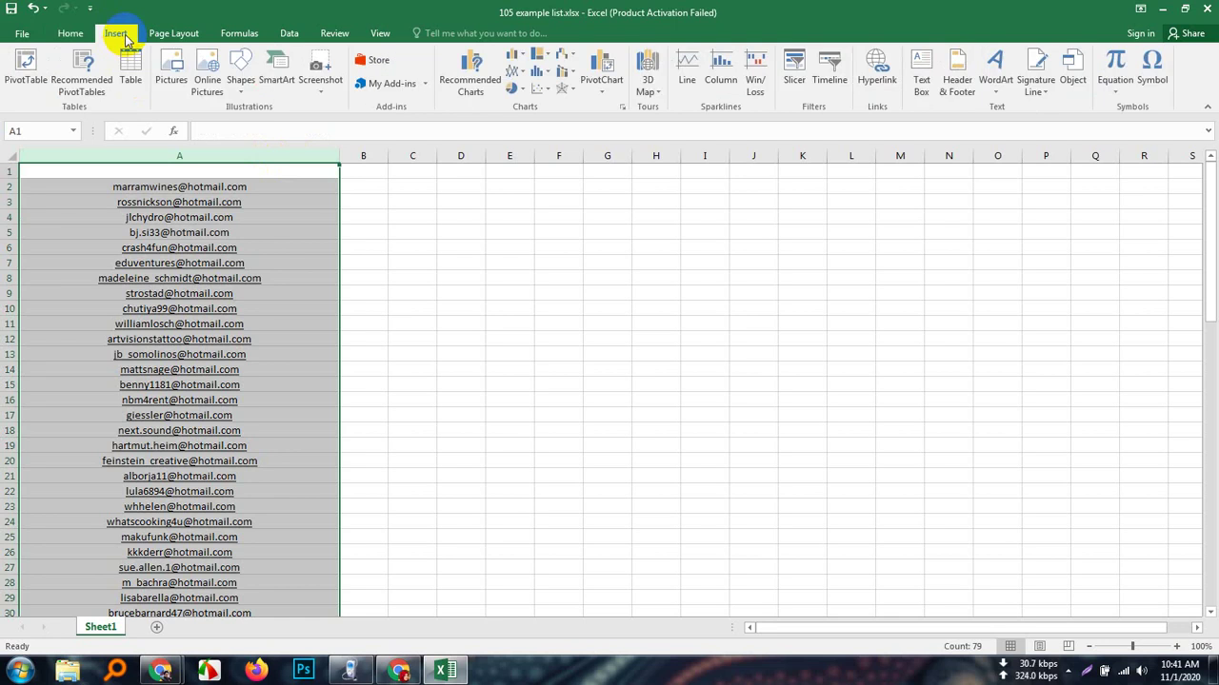
click(69, 36)
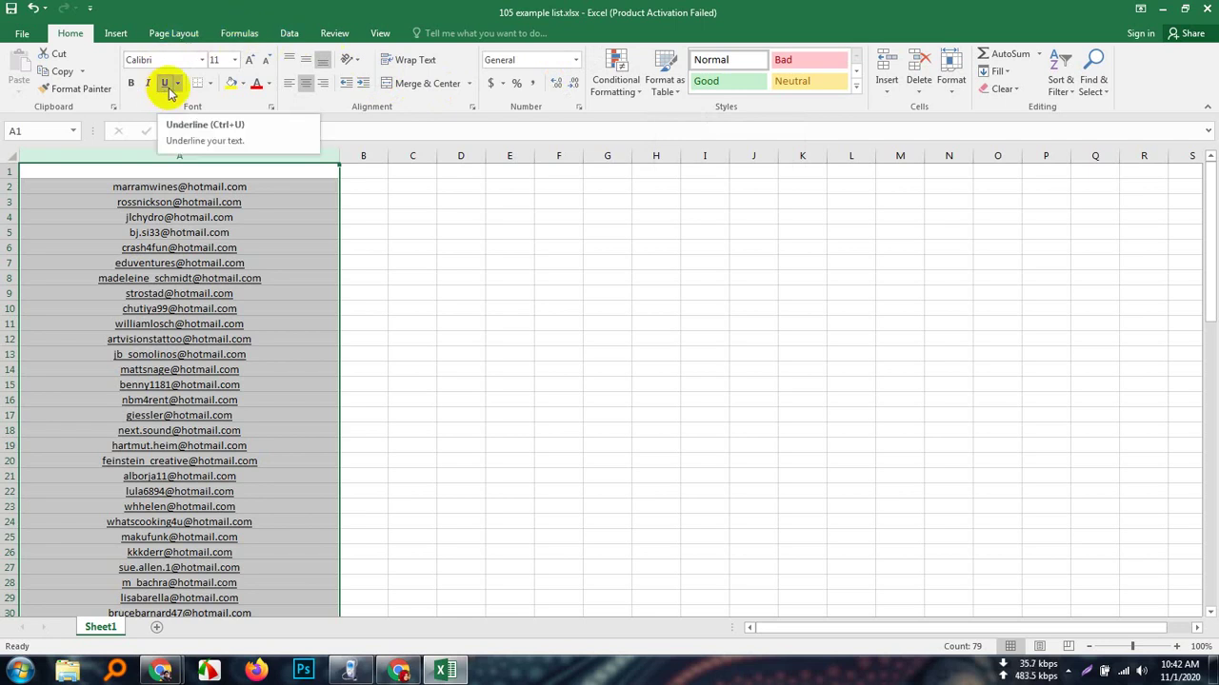
- Re-enter the addresses in cells A2, A3 and A4 unchanged to turn them into hyperlinks
double_click(263, 187)
key(Return)
click(286, 276)
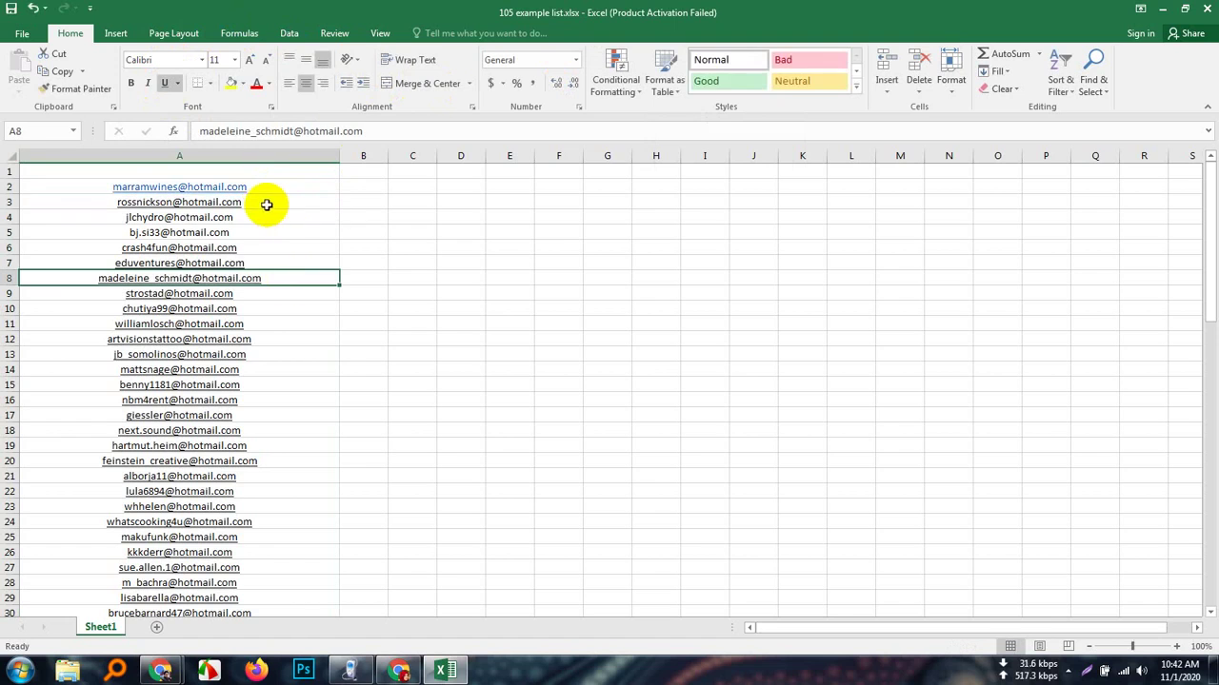
click(267, 203)
double_click(268, 203)
key(Return)
key(Return)
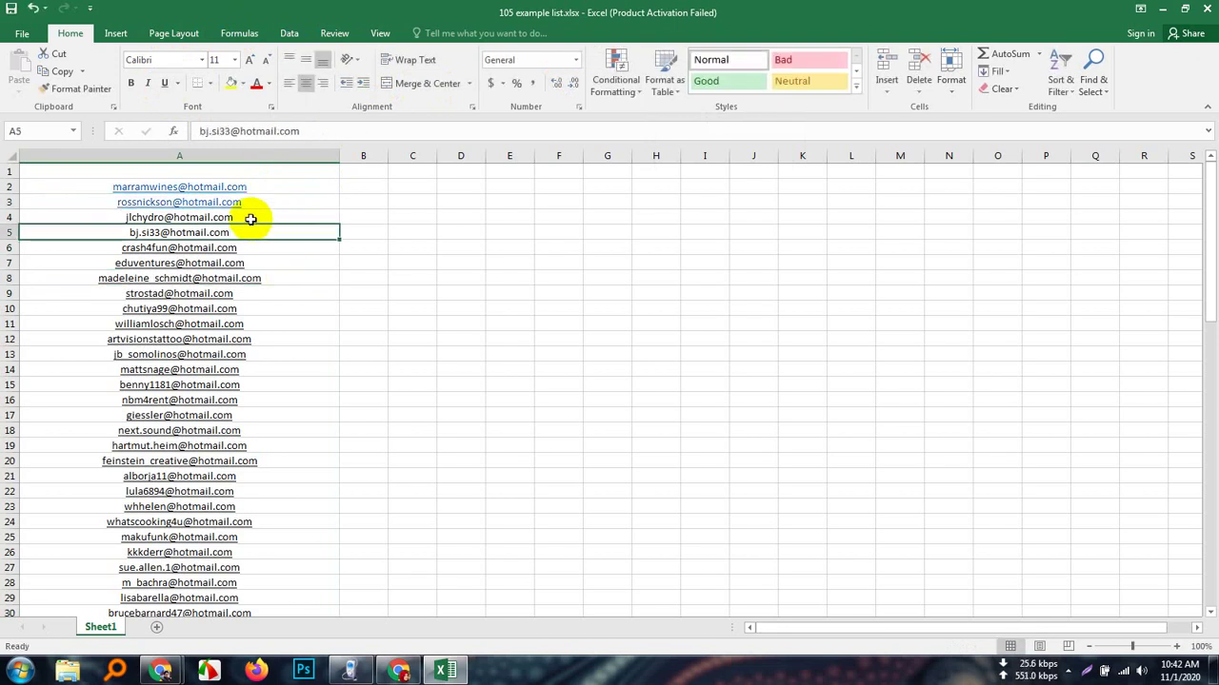
click(250, 218)
double_click(251, 218)
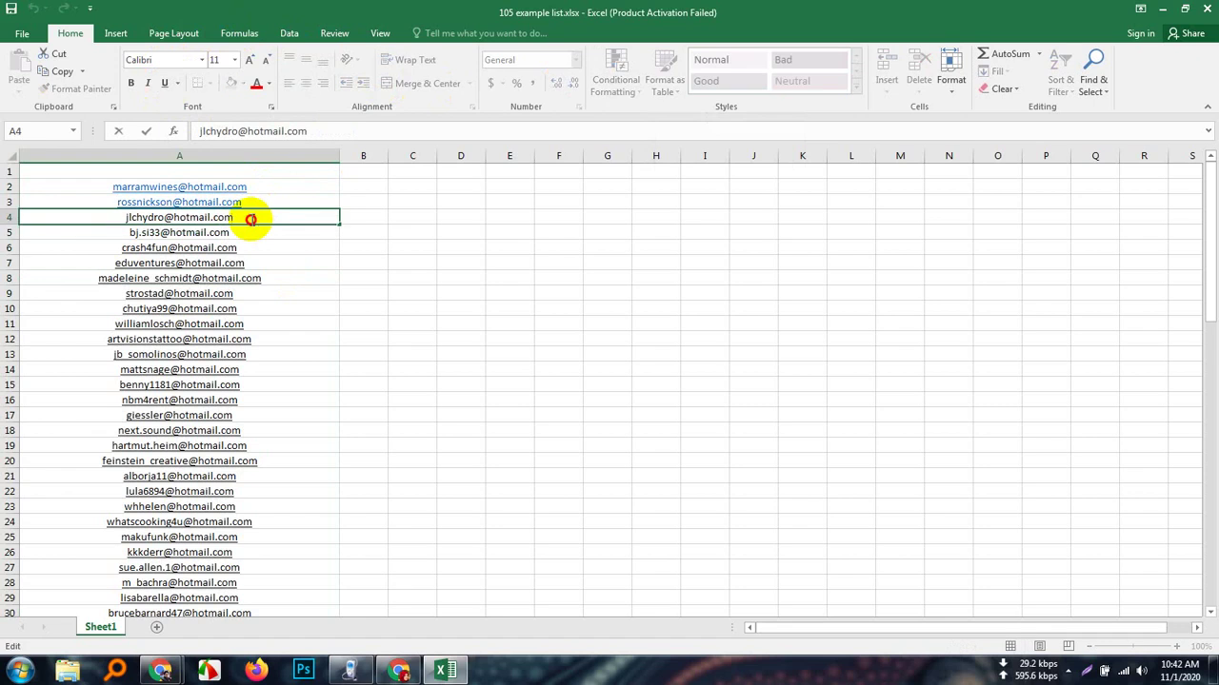
key(Return)
click(441, 335)
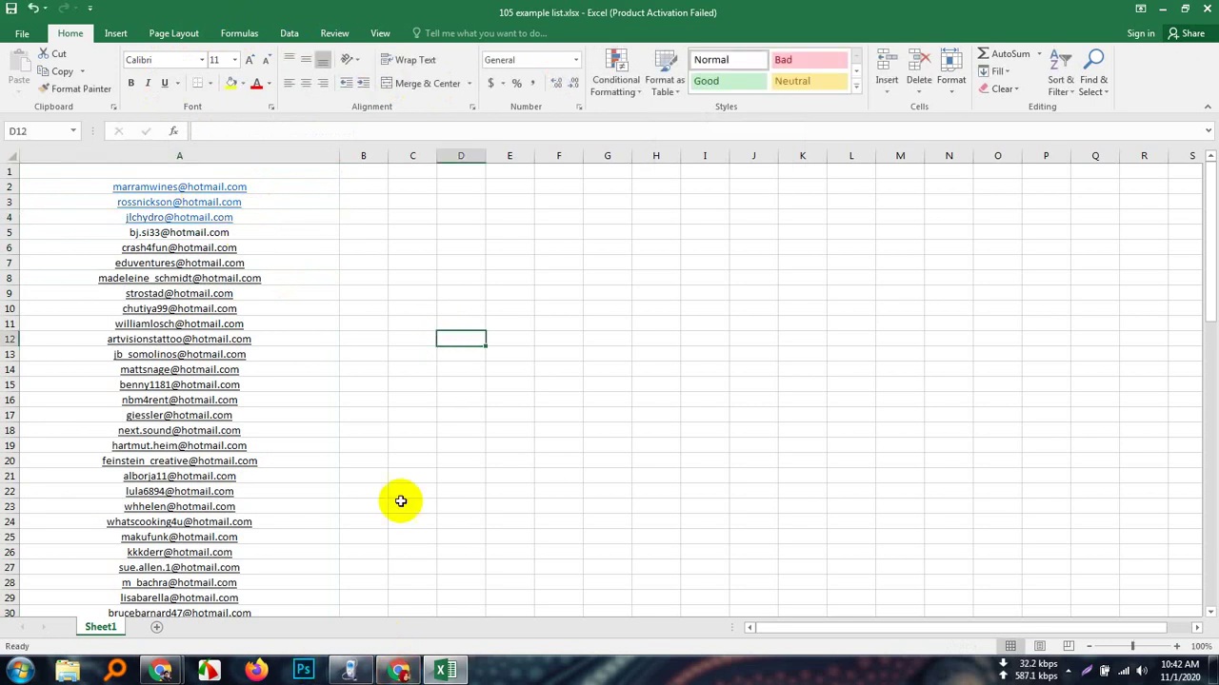
- Copy the addresses in cells A5 to A61
click(164, 671)
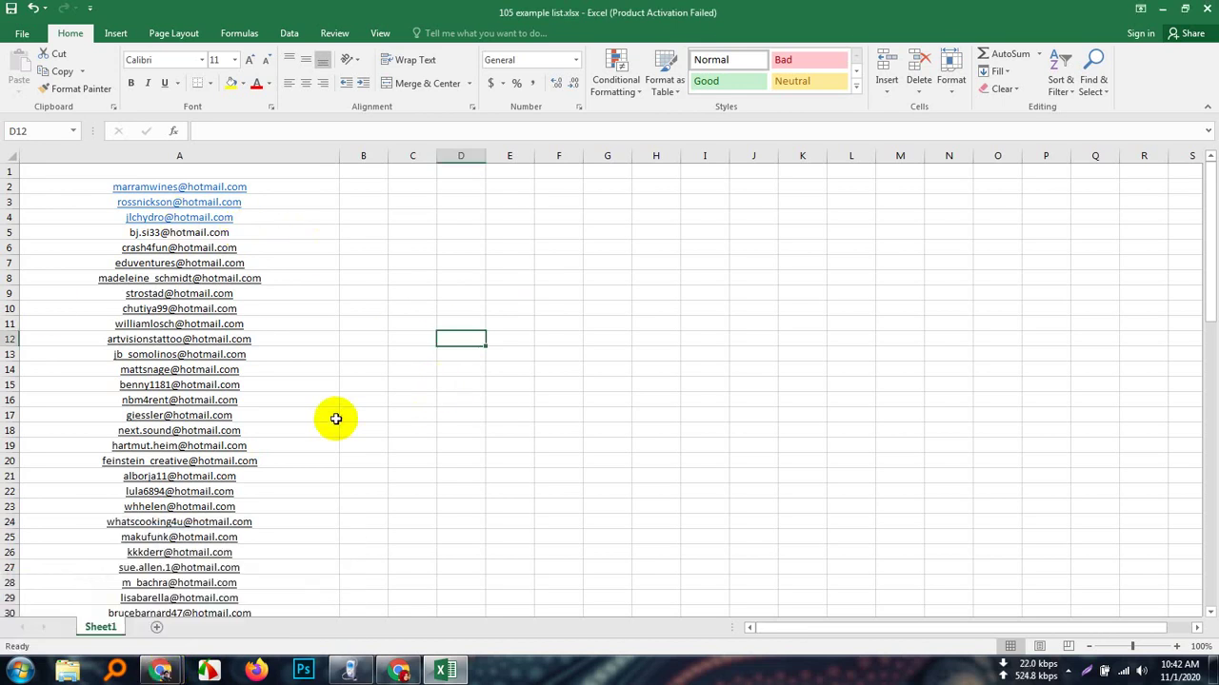
drag(242, 236, 284, 419)
right_click(254, 321)
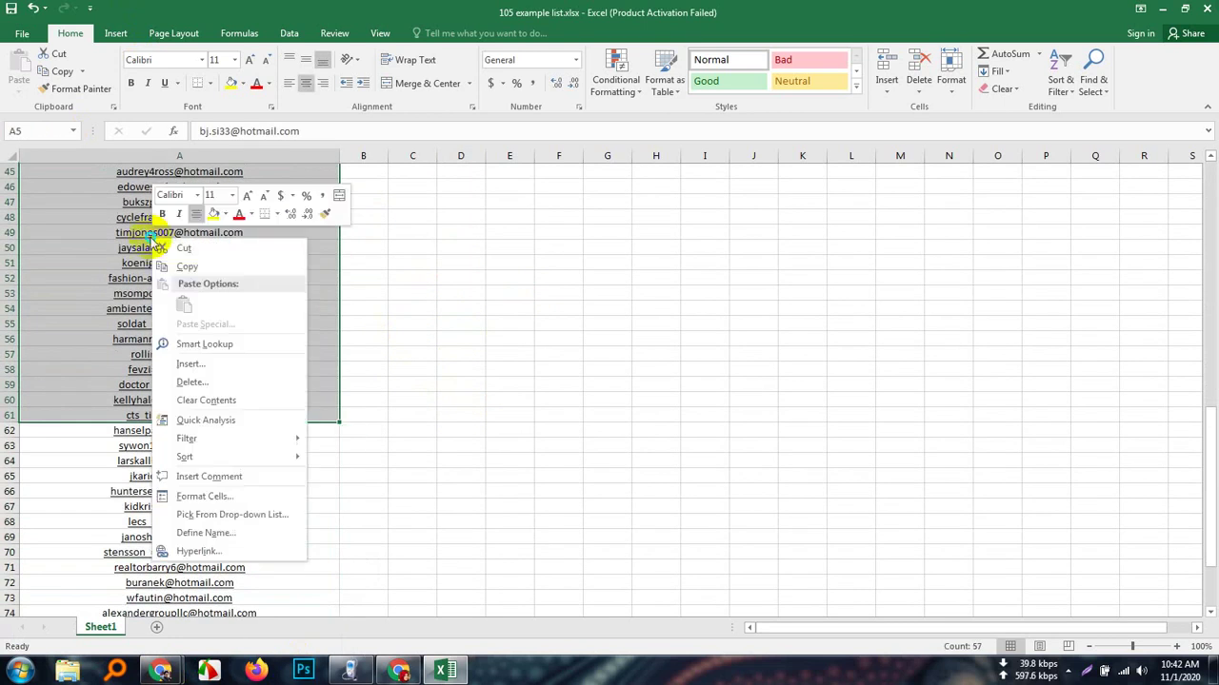
click(286, 263)
scroll(302, 361, up, 15)
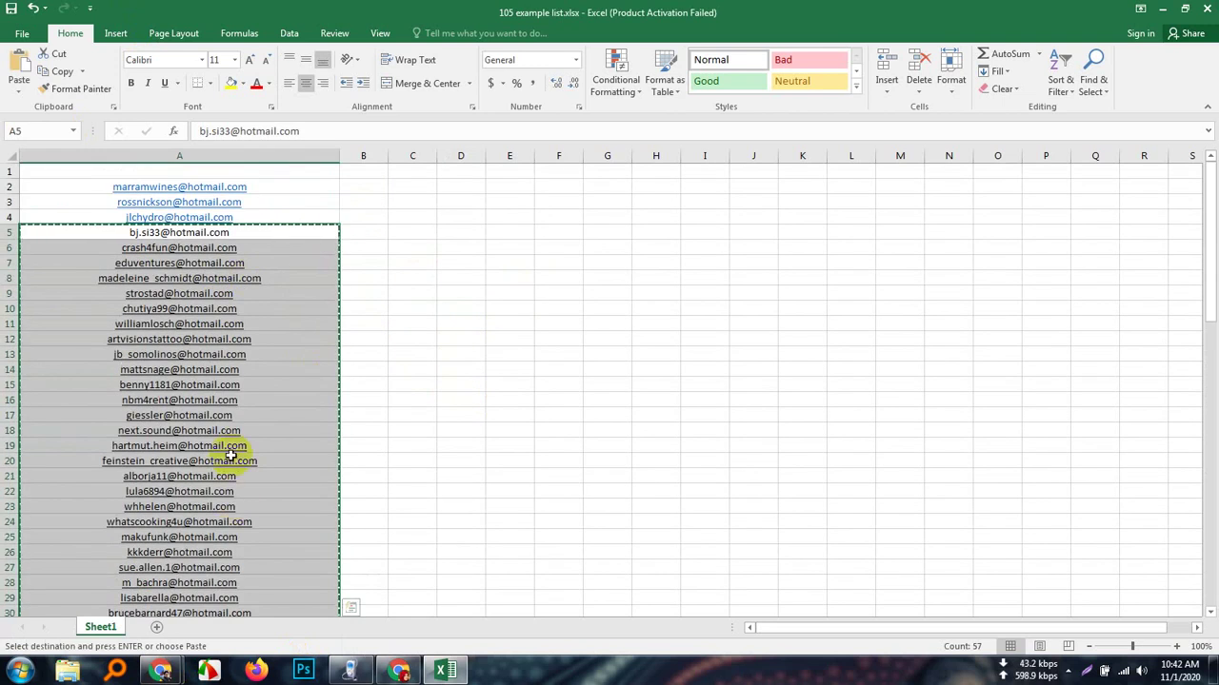
scroll(228, 438, down, 15)
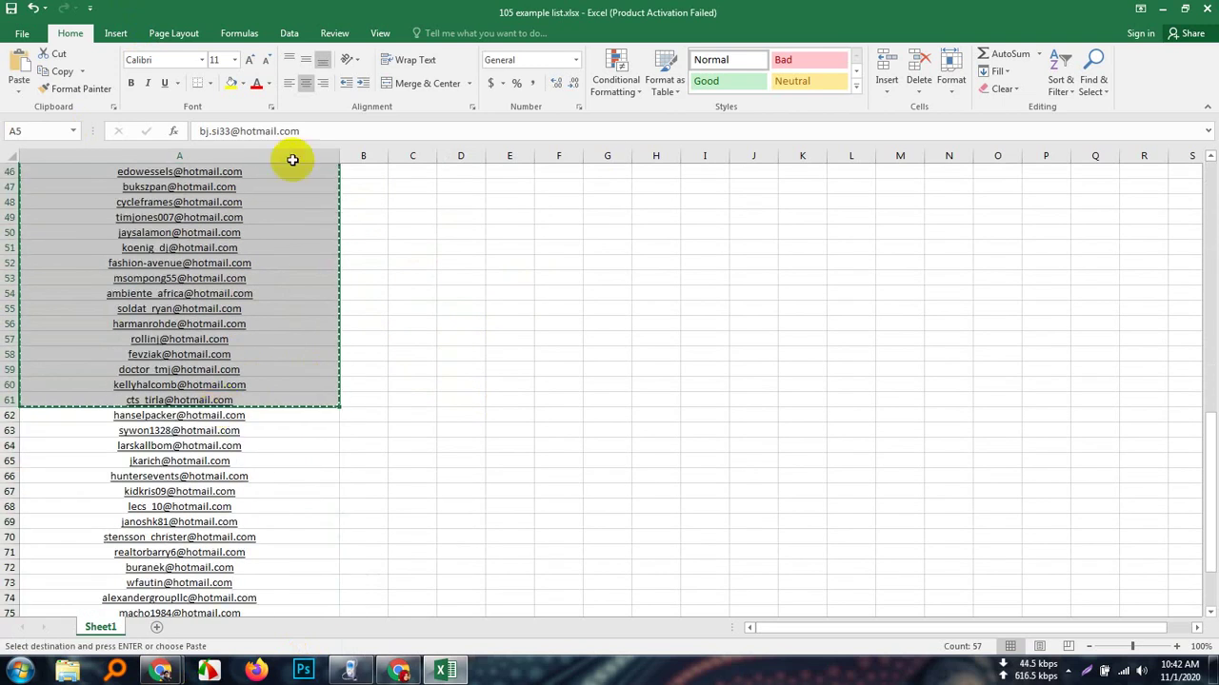
- Switch to the new message in Gmail in Chrome, replace its recipient with the copied addresses and look through the recipient list
click(162, 671)
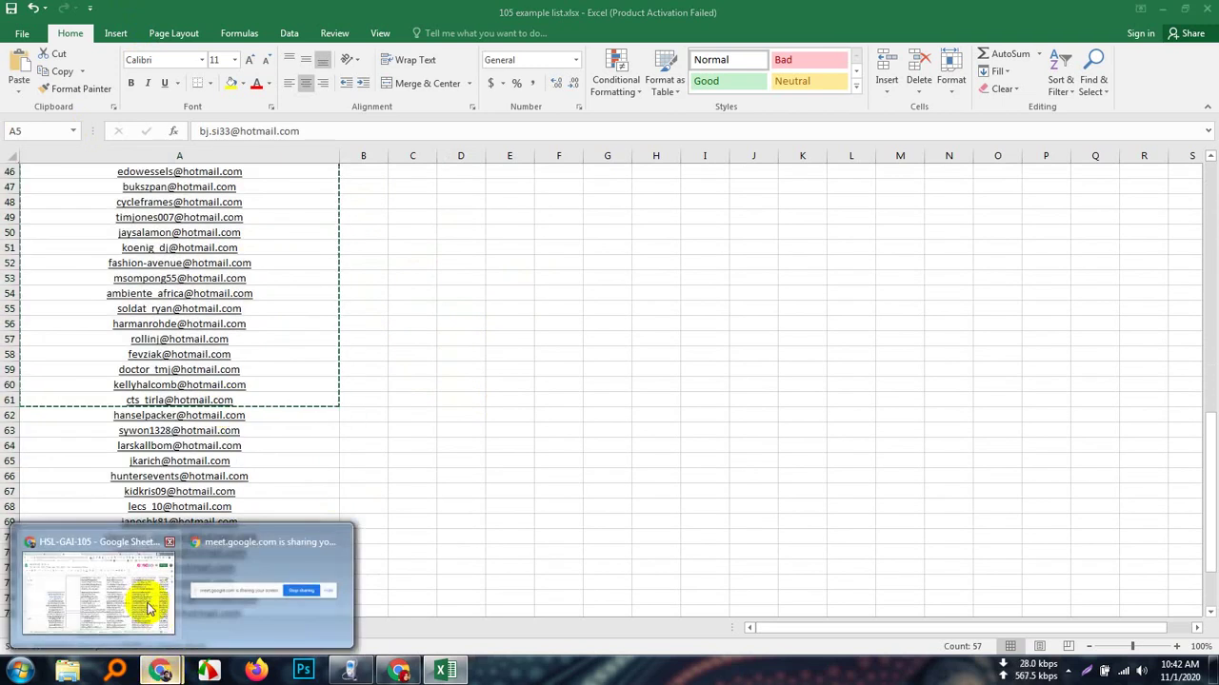
click(150, 602)
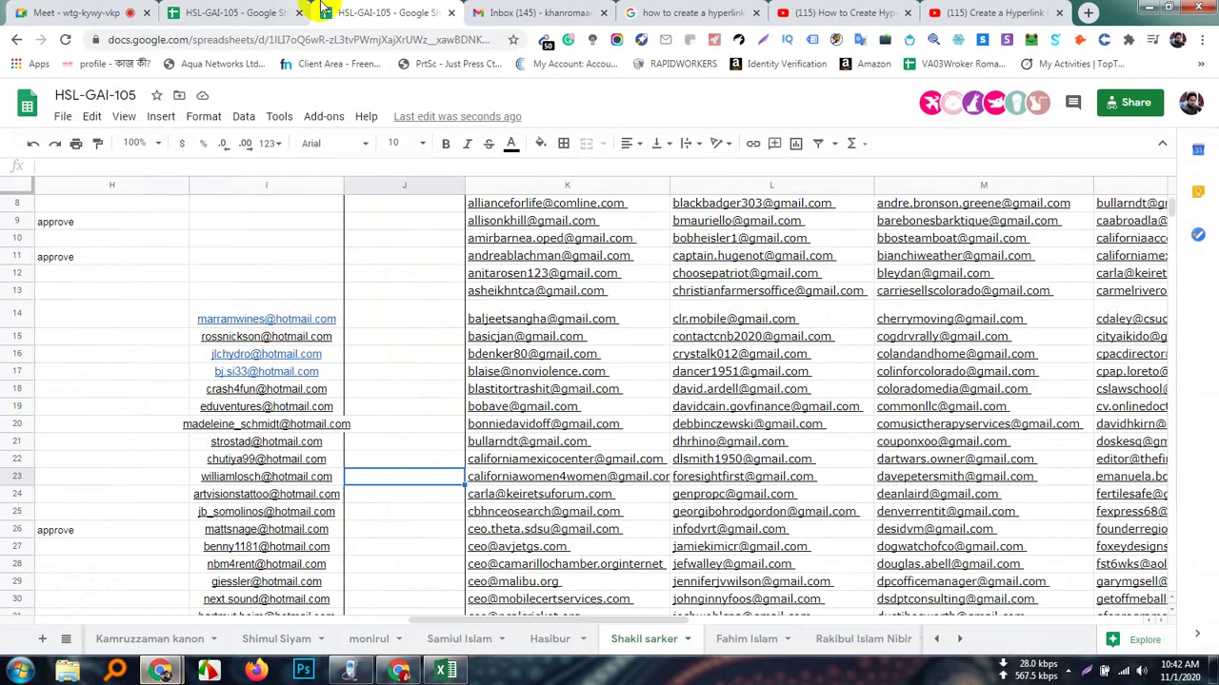
click(693, 12)
click(564, 11)
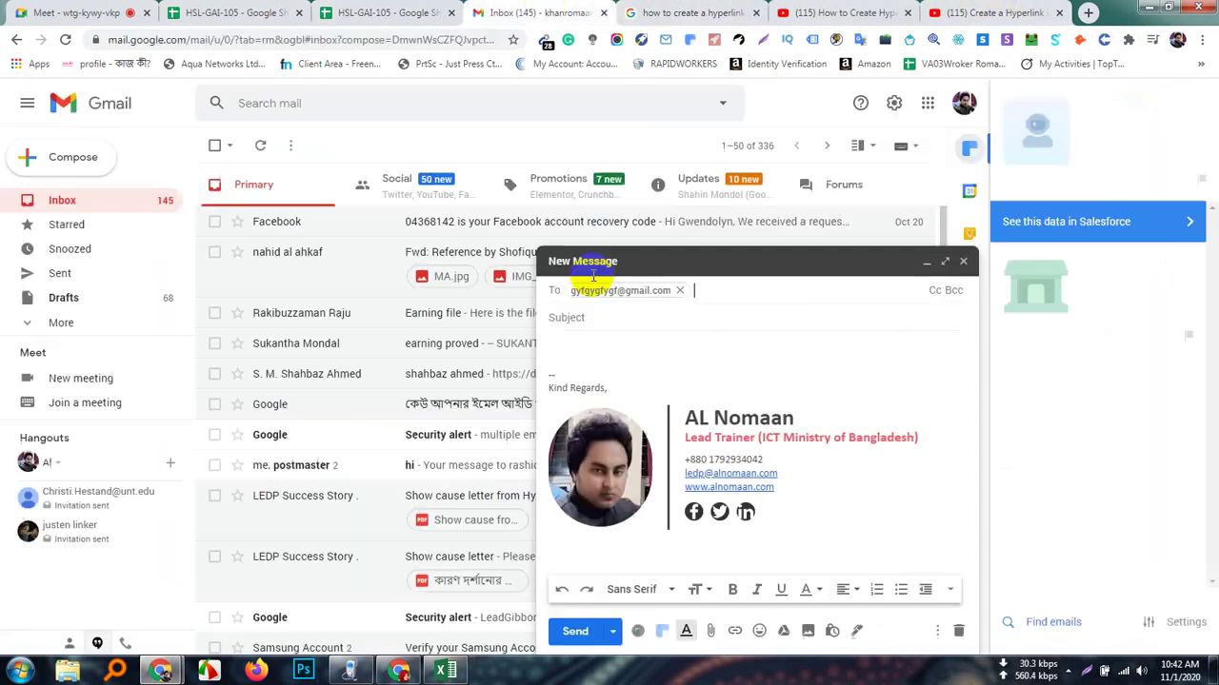
click(679, 292)
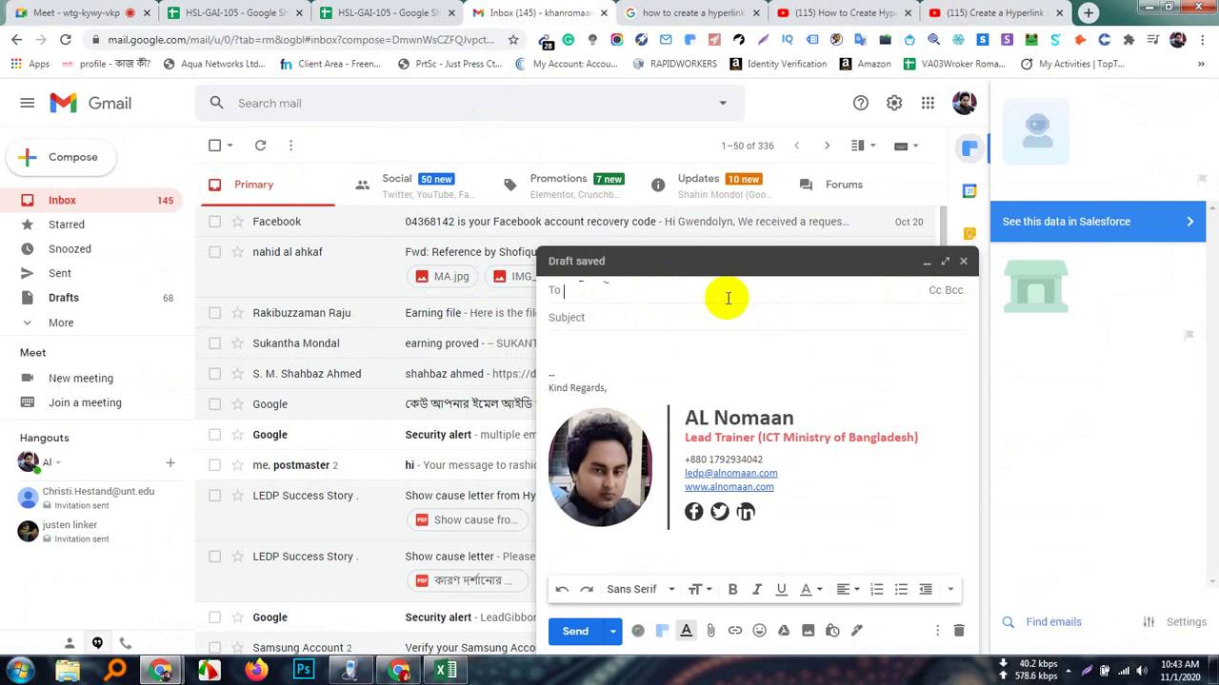
key(ctrl+v)
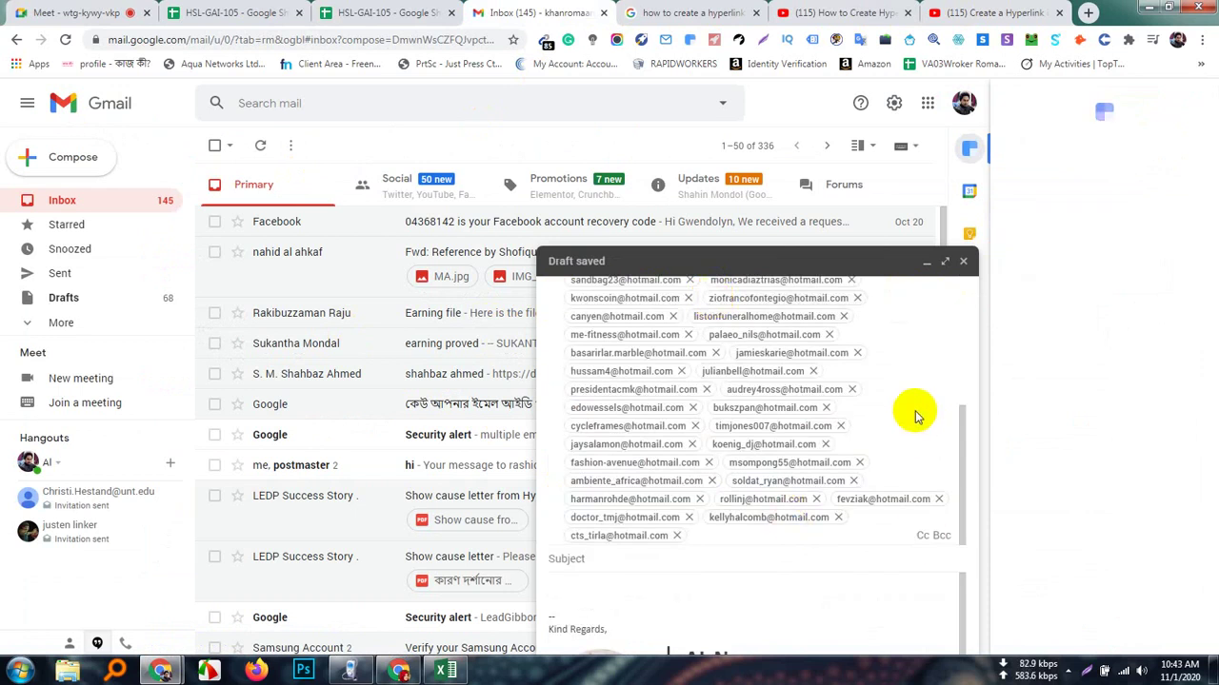
scroll(912, 417, up, 5)
scroll(919, 416, down, 5)
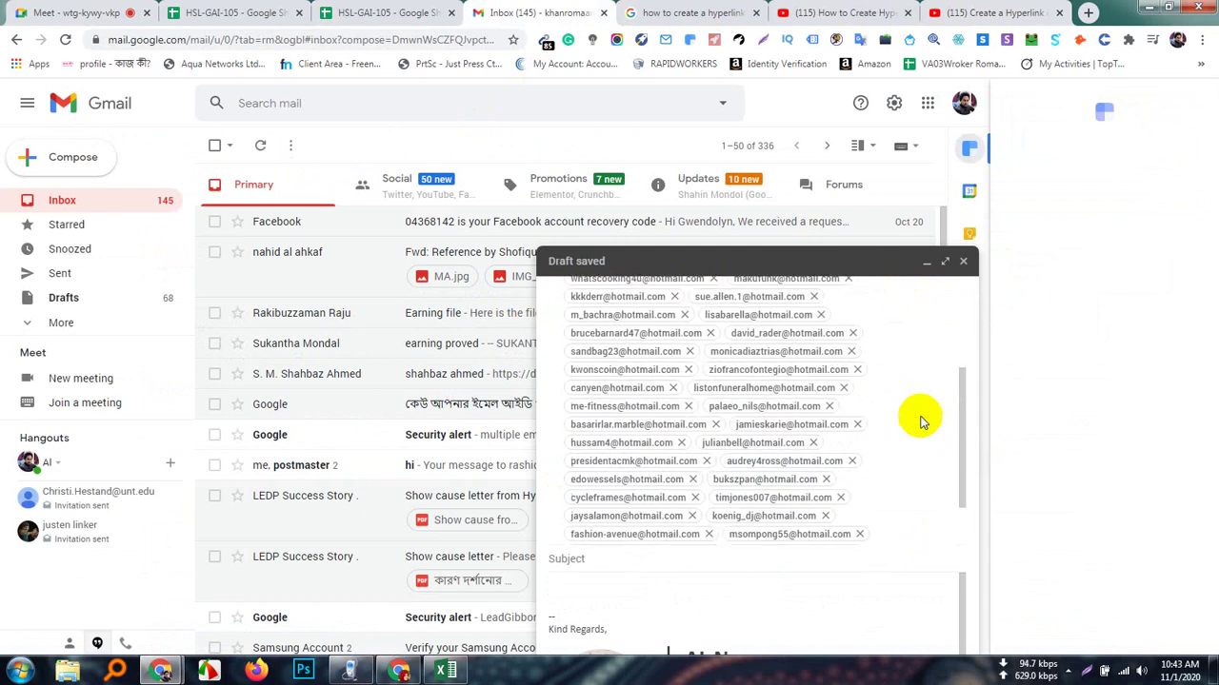
- Examine the contact cards of the first few recipients in the new message
scroll(920, 421, up, 5)
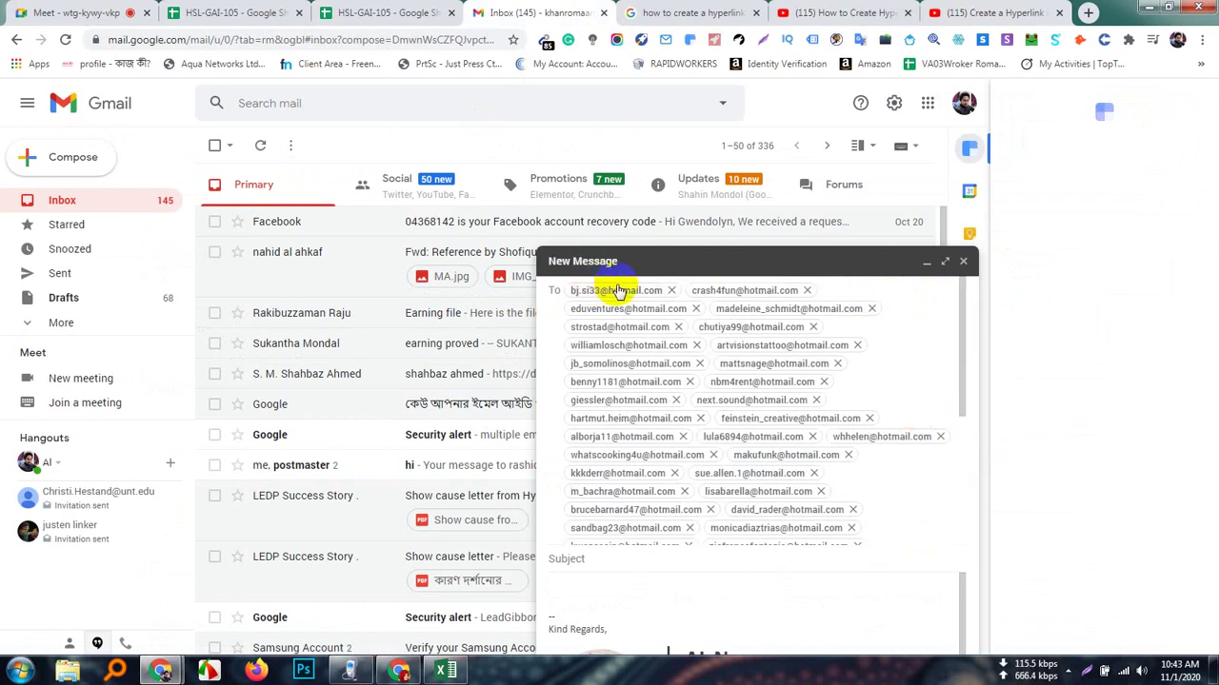
mouse_move(621, 293)
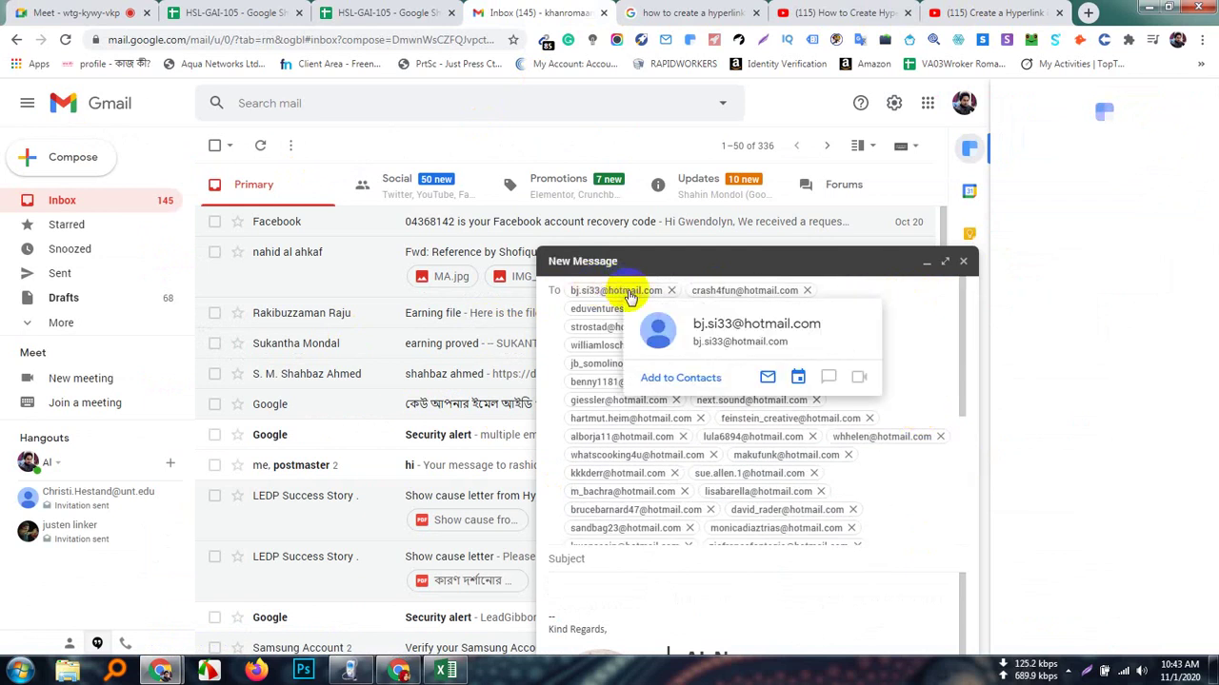
mouse_move(757, 295)
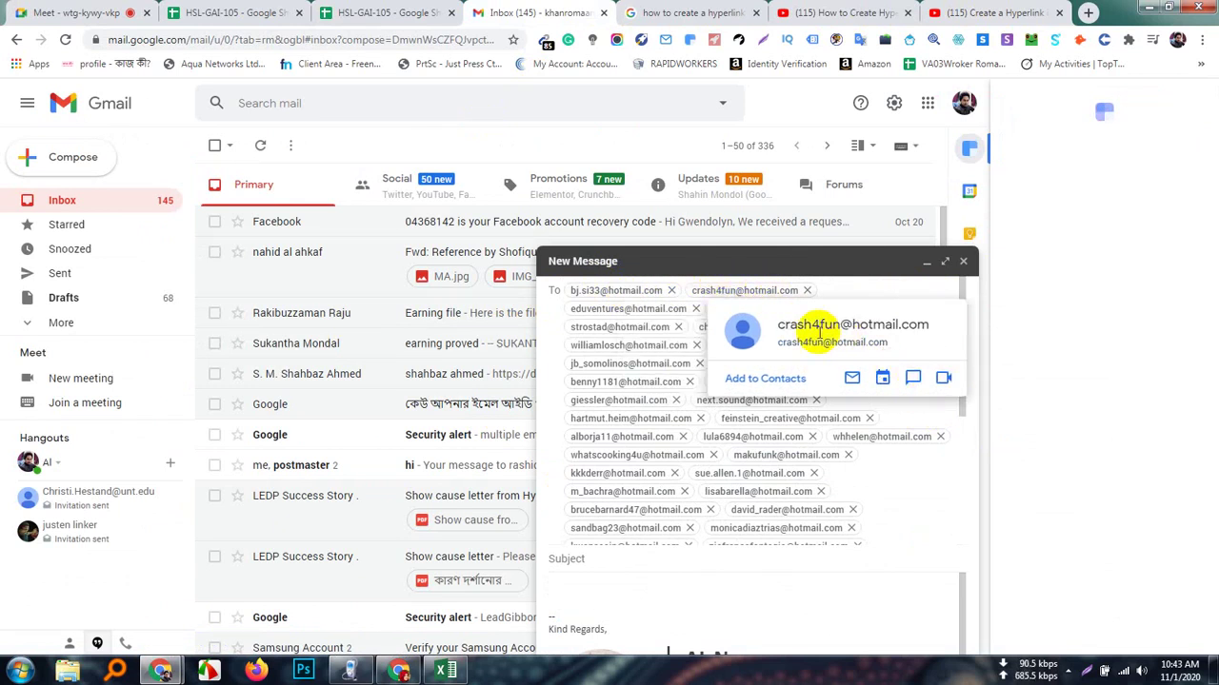
mouse_move(635, 314)
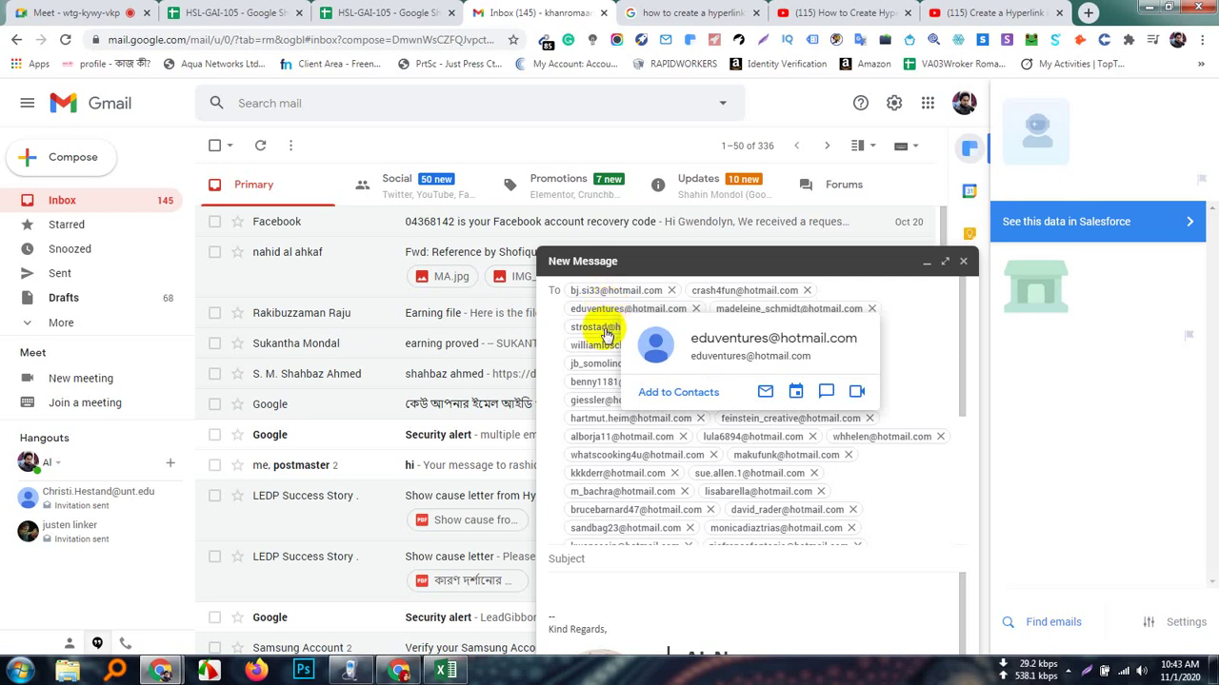
mouse_move(605, 336)
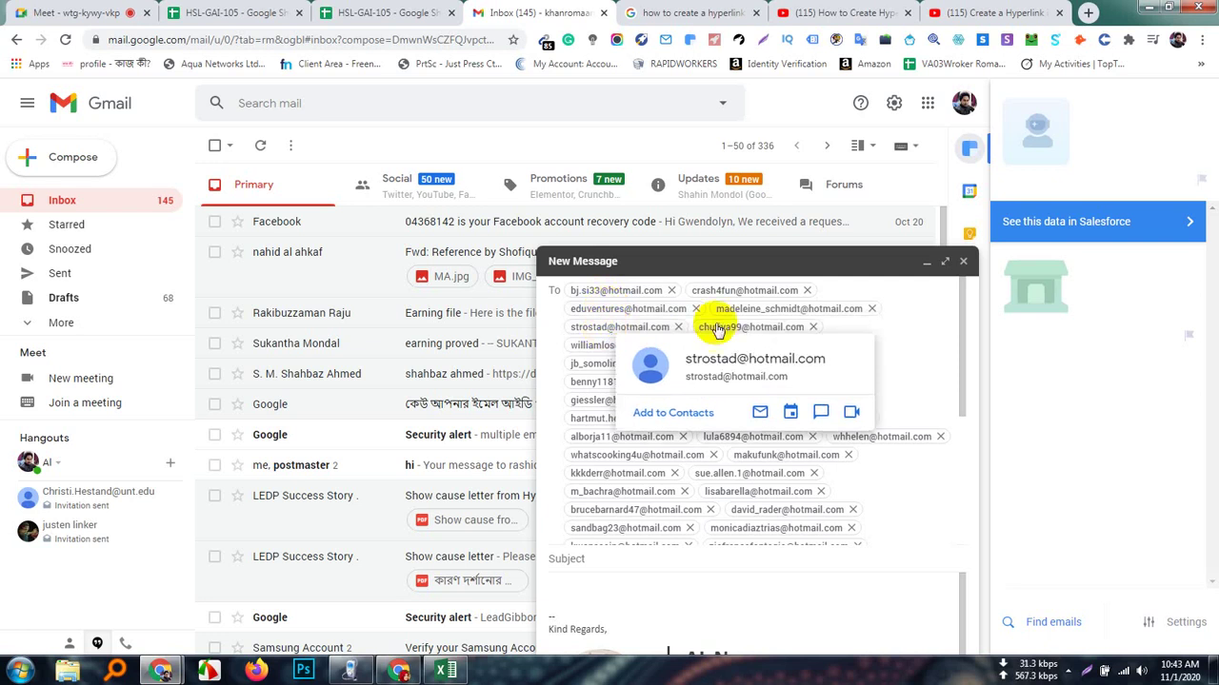
mouse_move(762, 328)
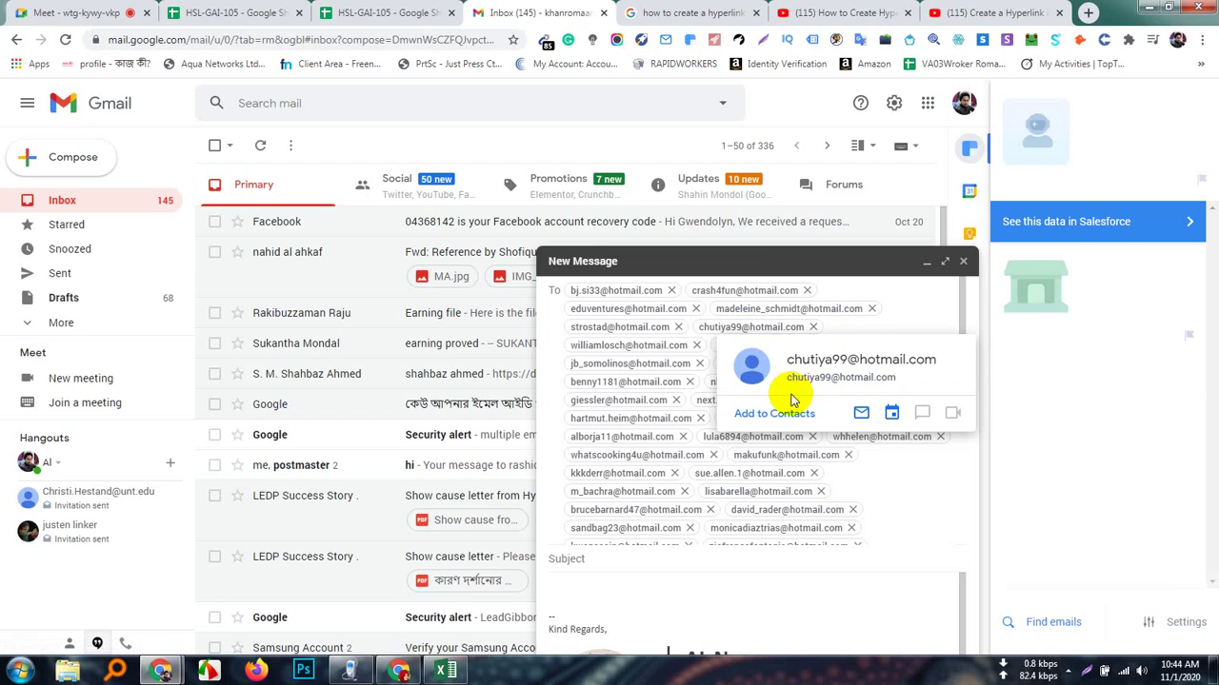
- Switch to the Google Meet call and check its connection
click(78, 10)
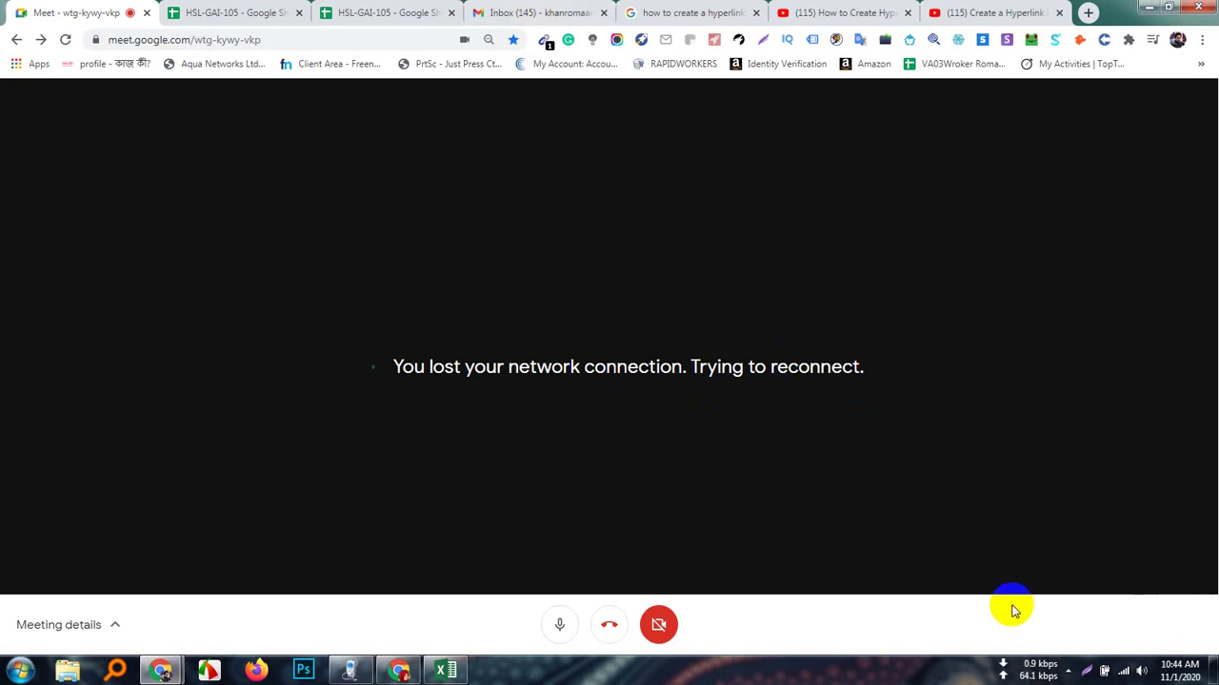
click(1068, 671)
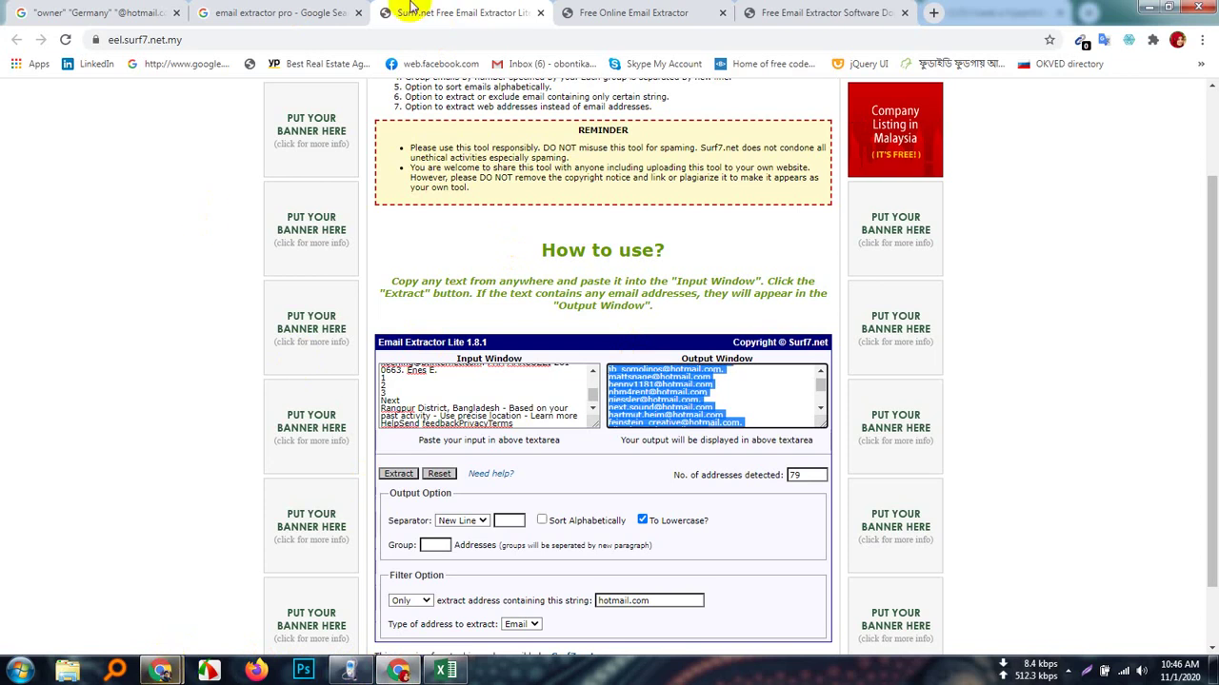
- Search Google for "email extractor 1.6" in a new tab of the other Chrome window
click(933, 13)
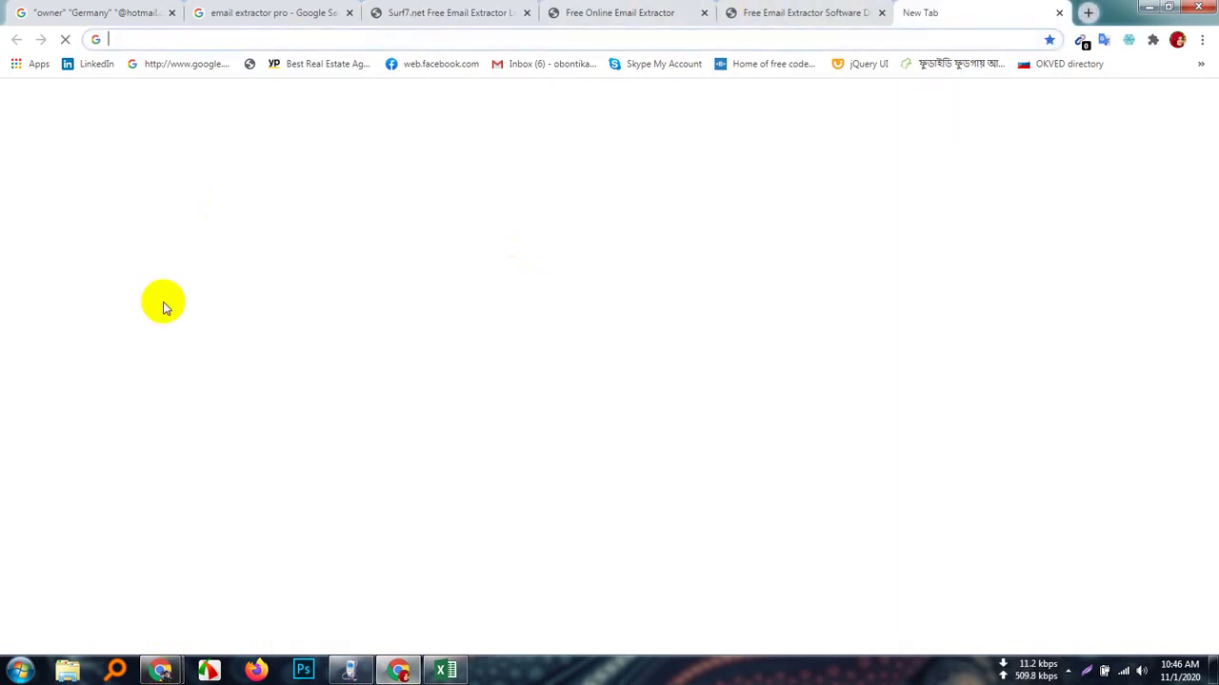
text(email)
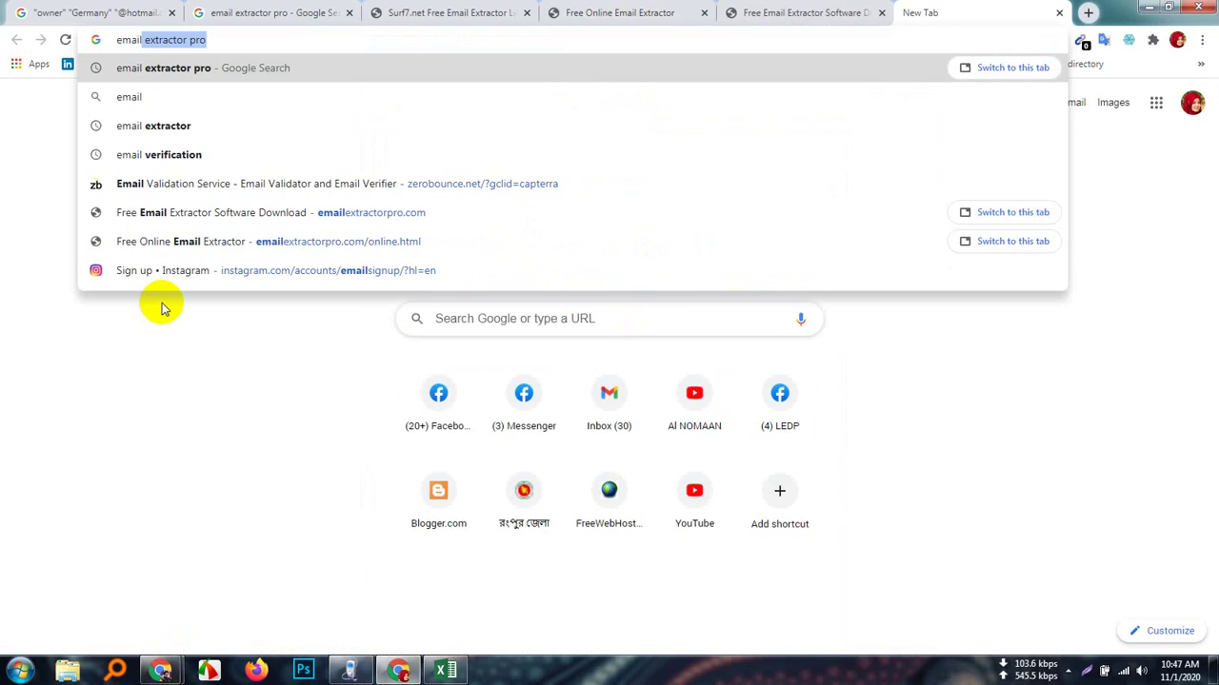
text( extractor p)
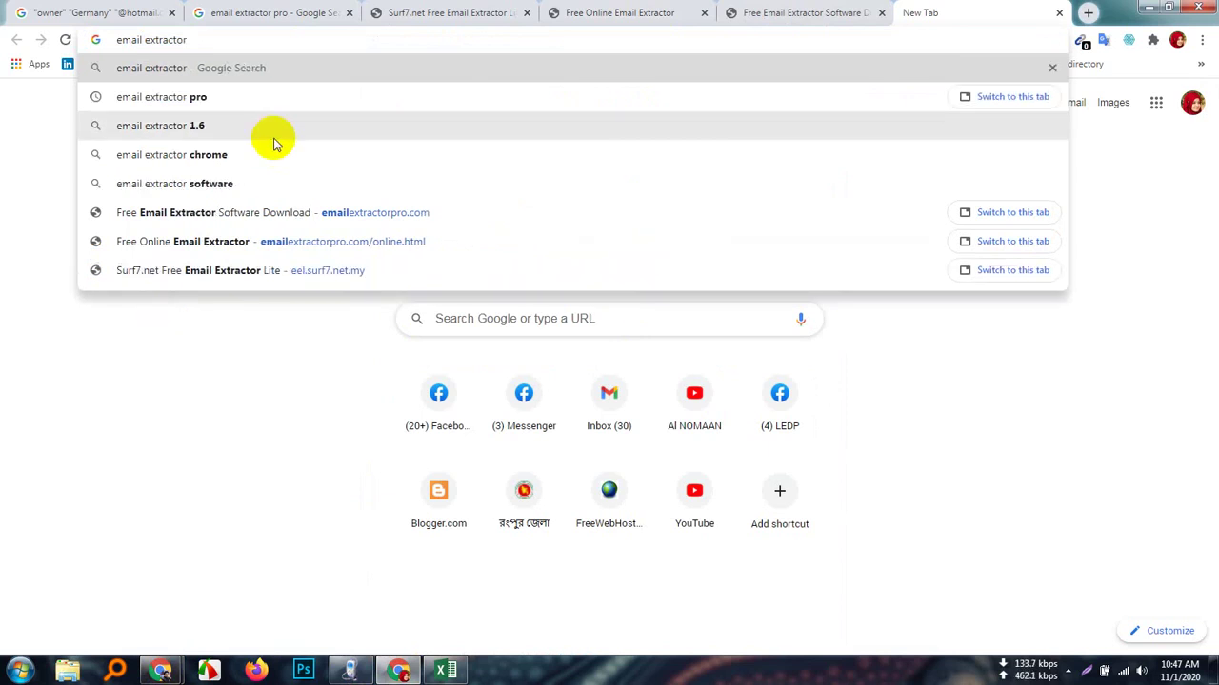
click(196, 125)
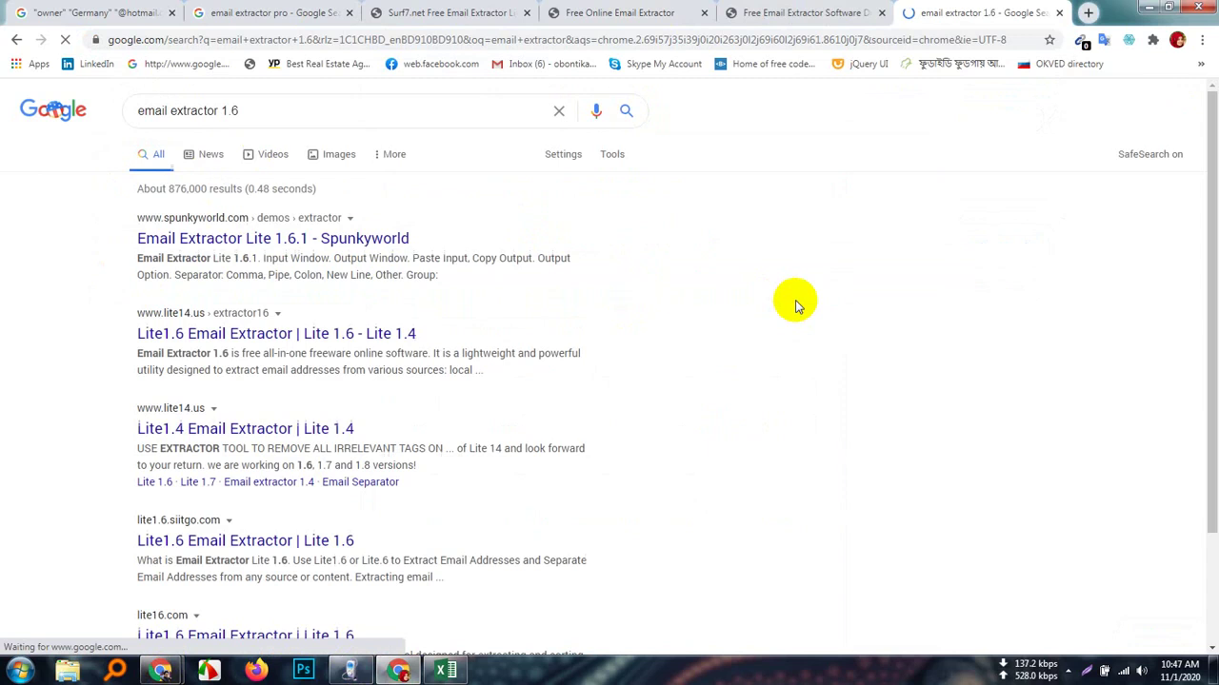
- Open the first four search results, from Spunkyworld, lite14.us and lite1.6.siitgo.com, in separate new tabs
right_click(243, 240)
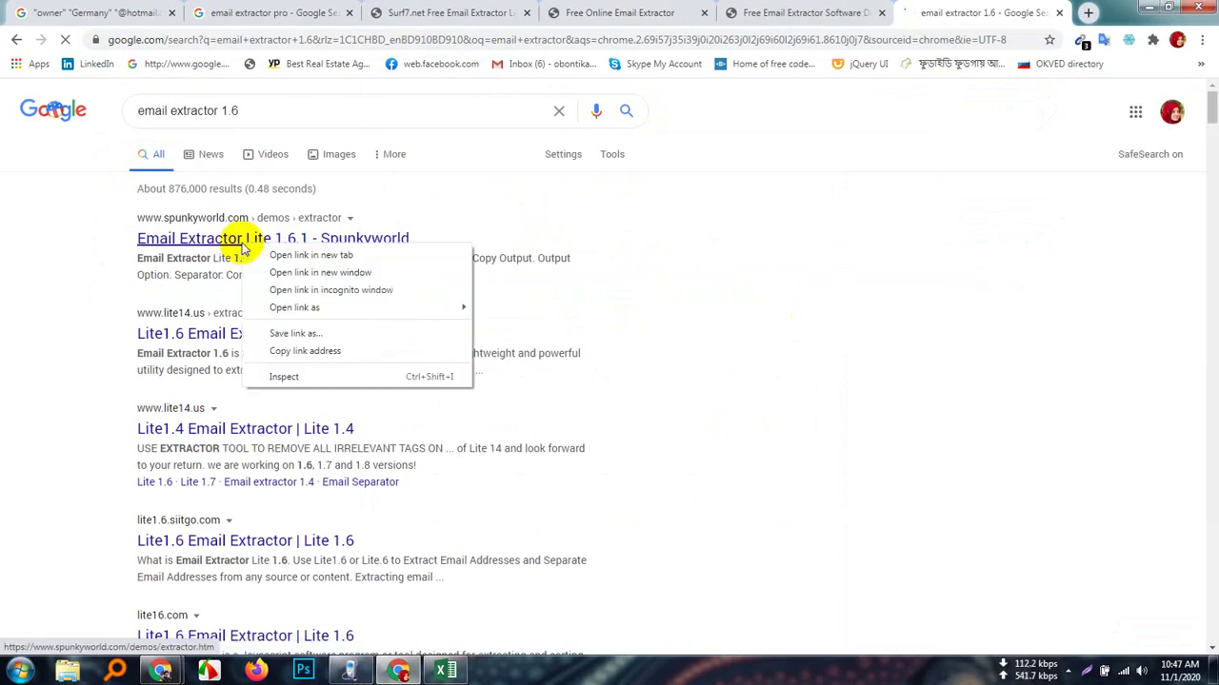
click(283, 255)
right_click(301, 329)
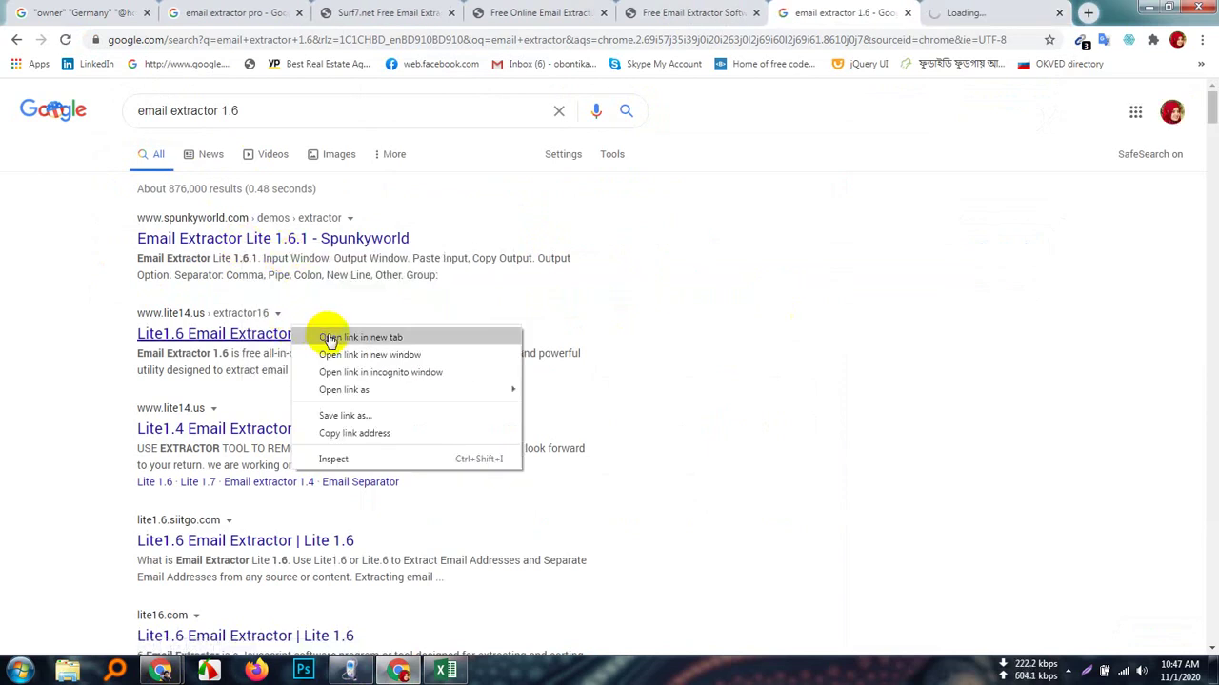
click(321, 338)
right_click(268, 431)
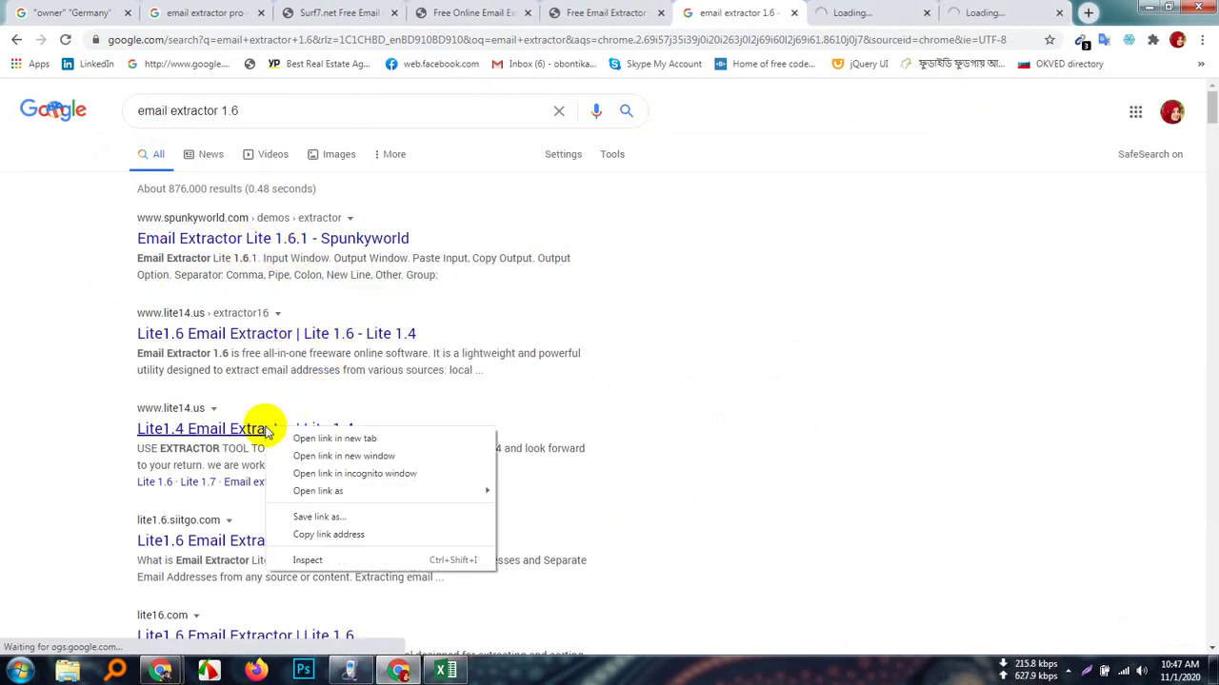
click(304, 437)
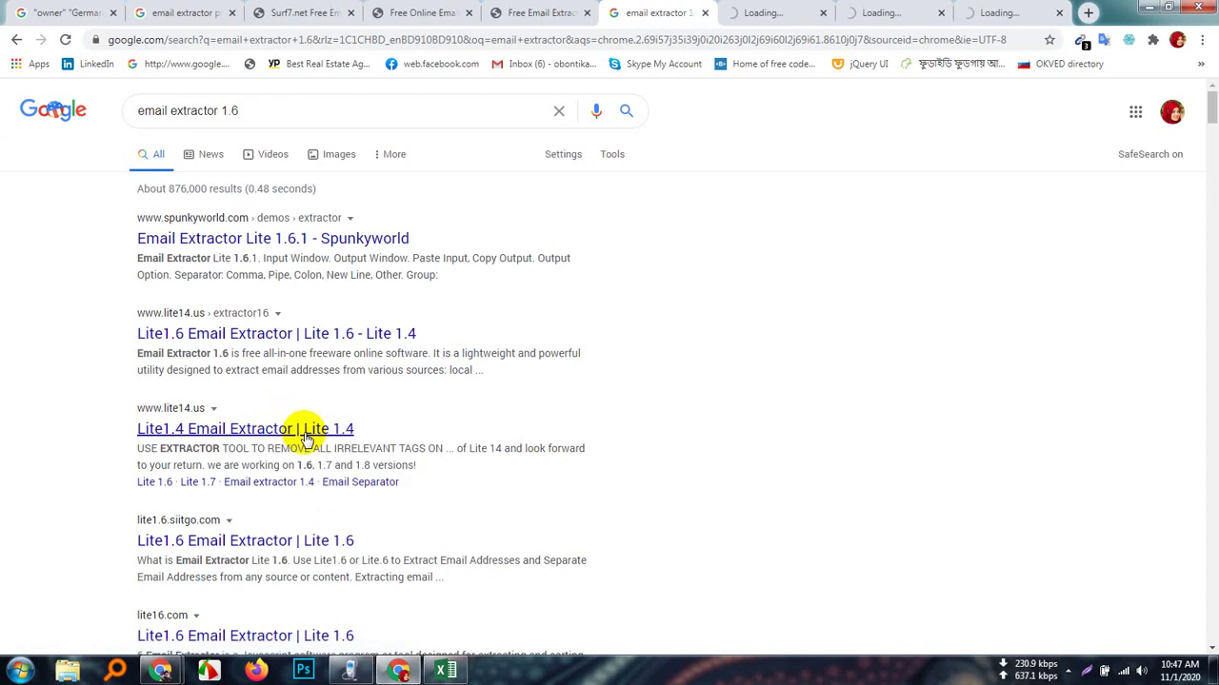
right_click(286, 538)
click(320, 401)
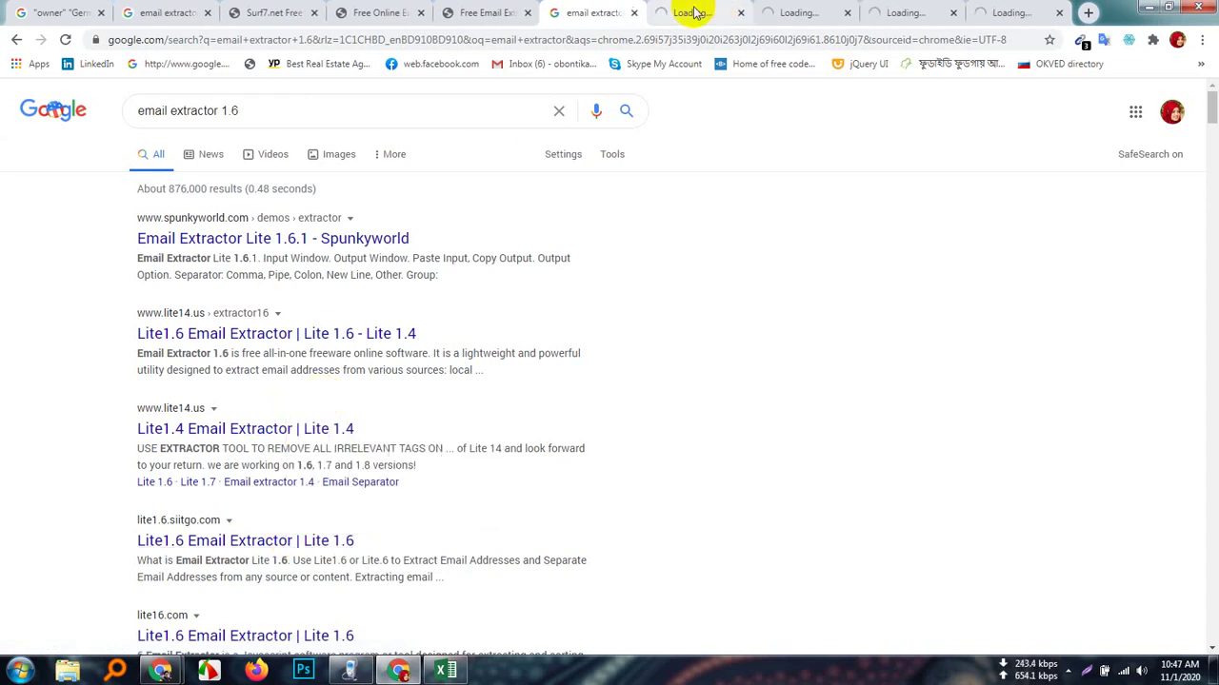
- Show the Spunkyworld extractor page and check on the Google Meet call while it loads
click(694, 11)
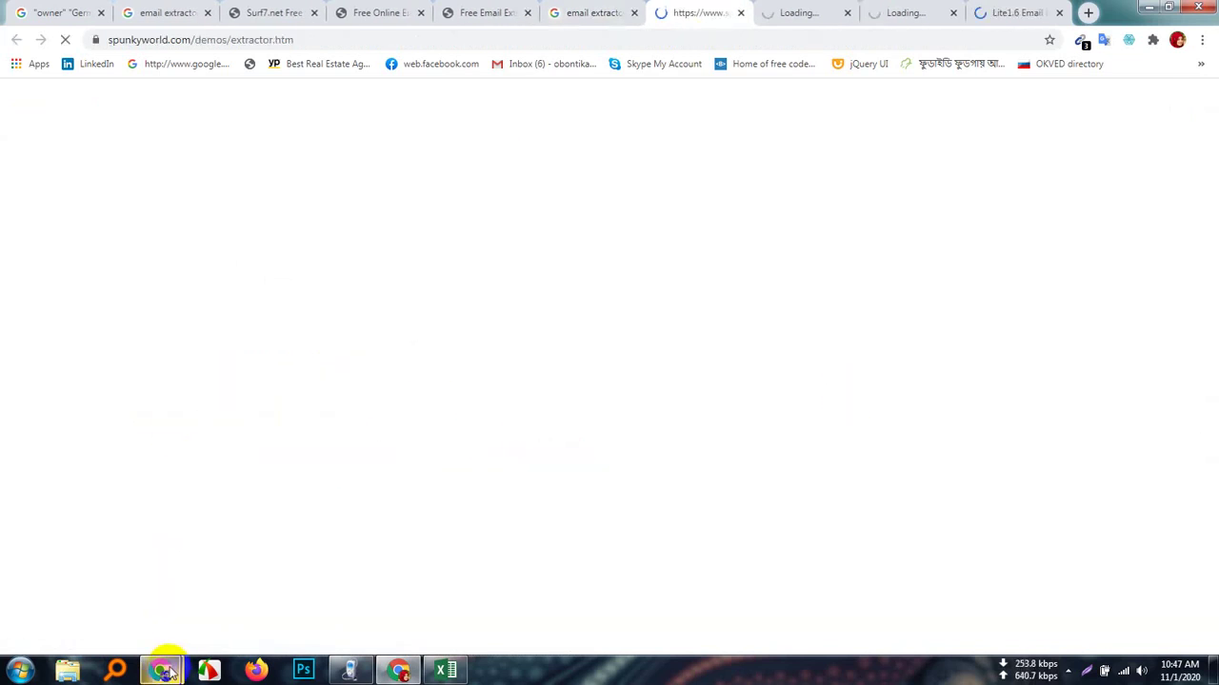
click(95, 591)
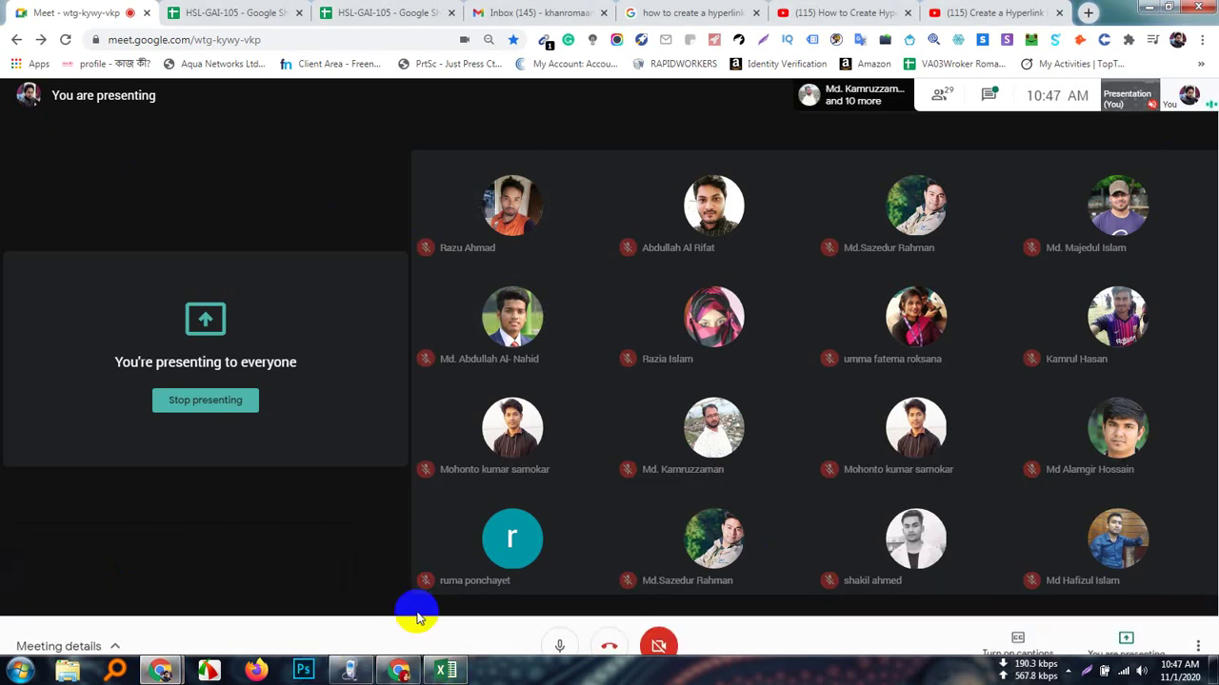
click(407, 674)
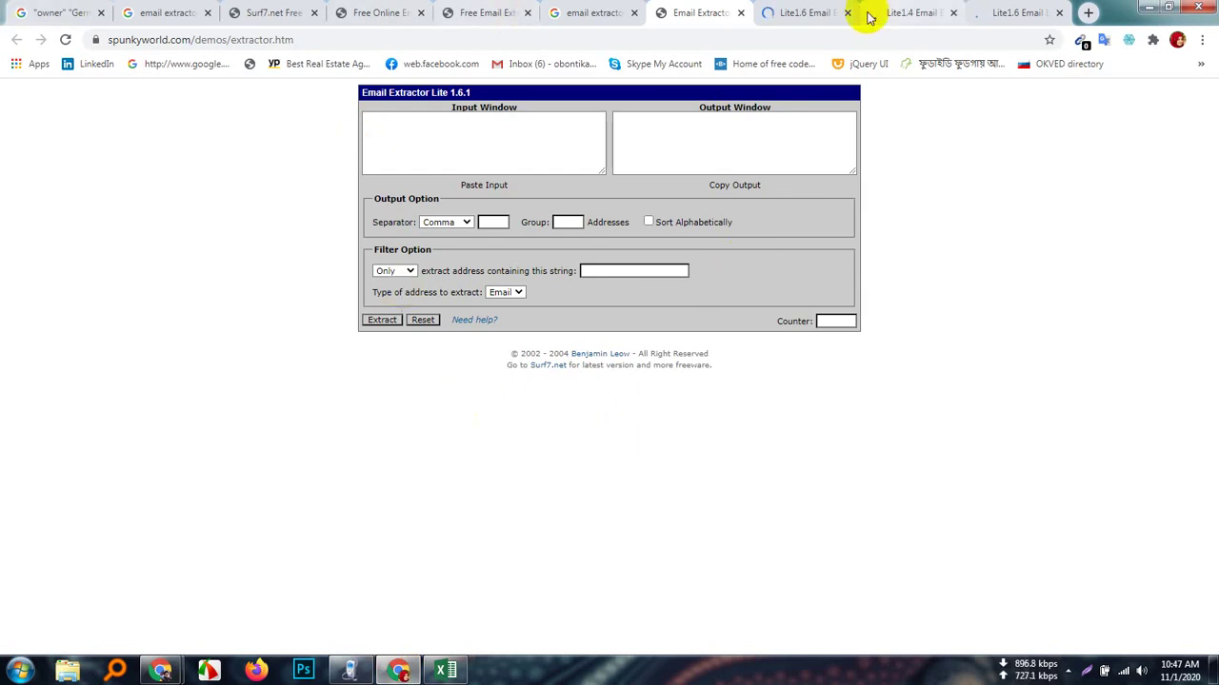
- Compare the extractor tools on the opened Lite 1.6 and Lite 1.4 pages, then return to the Spunkyworld page
click(805, 13)
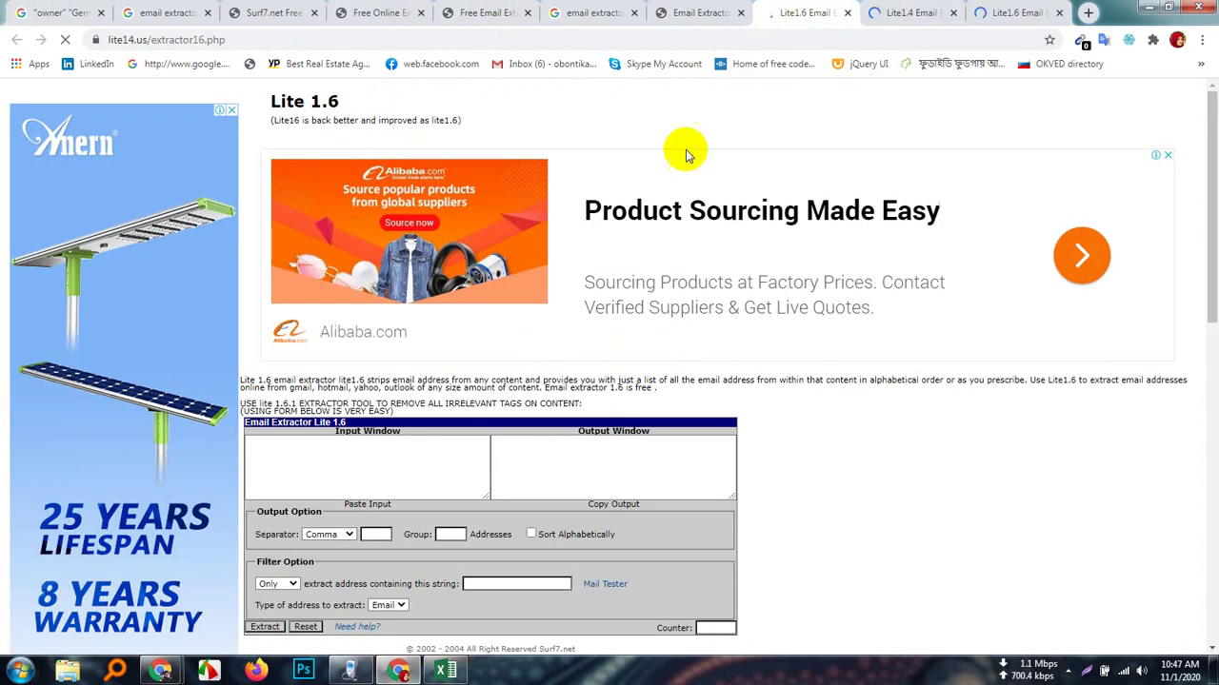
click(935, 18)
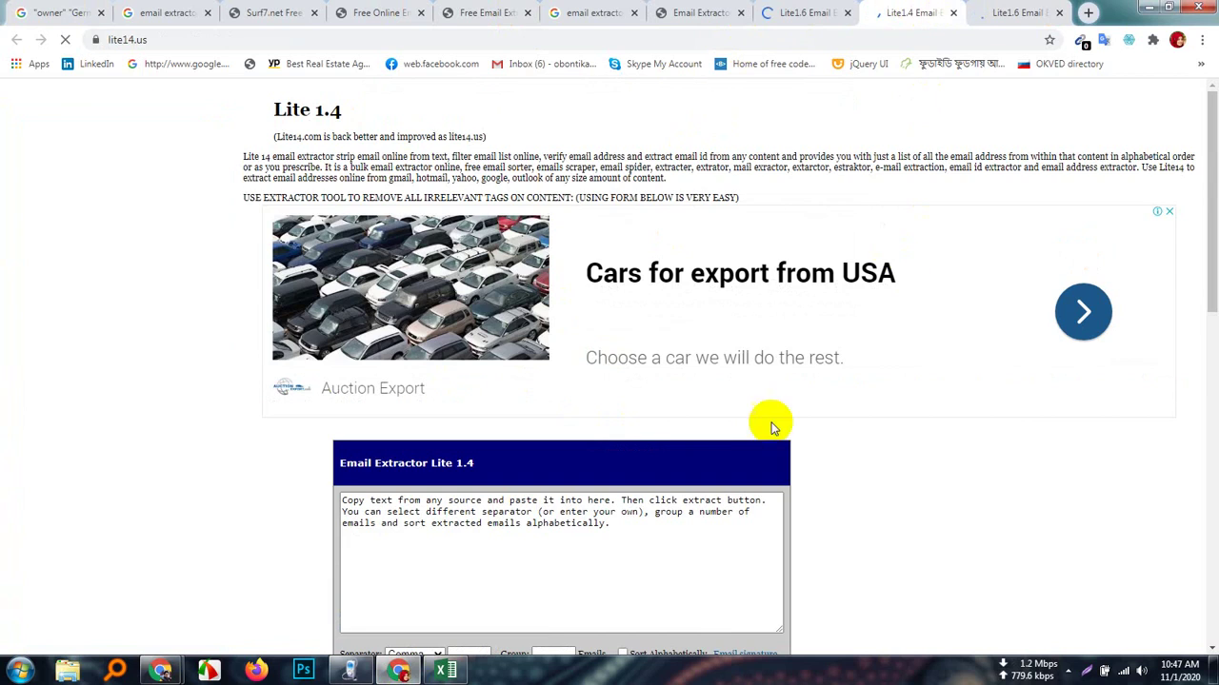
scroll(743, 457, down, 3)
scroll(740, 454, up, 2)
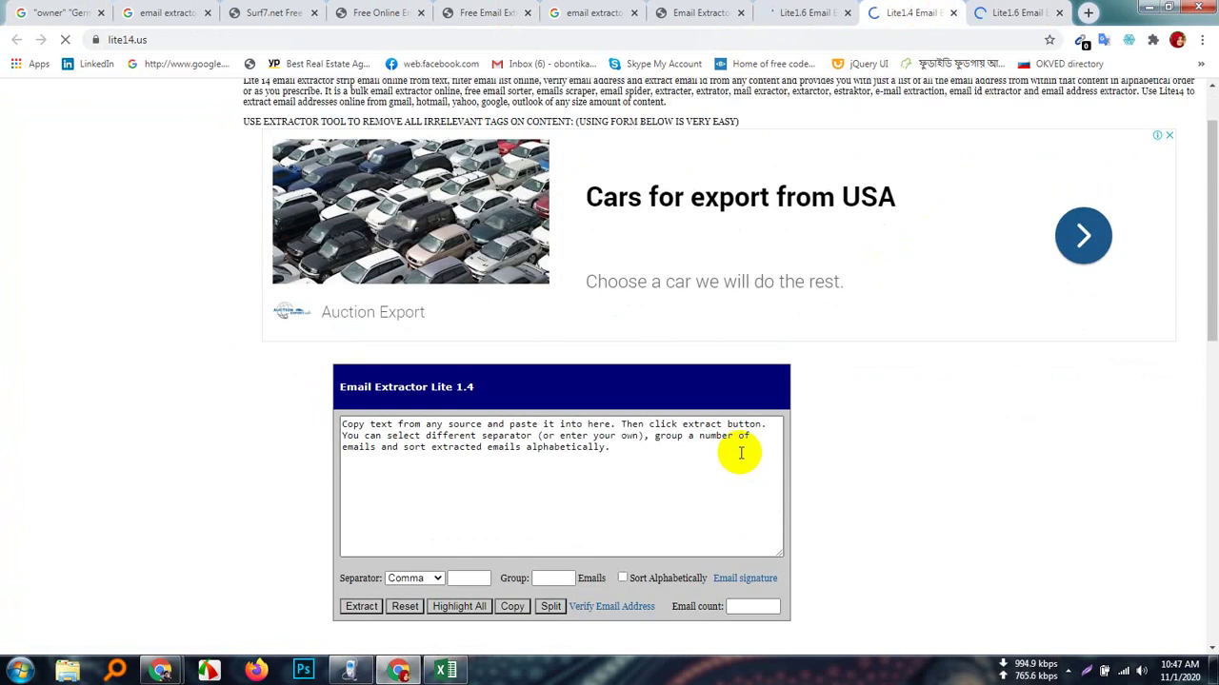
click(1023, 12)
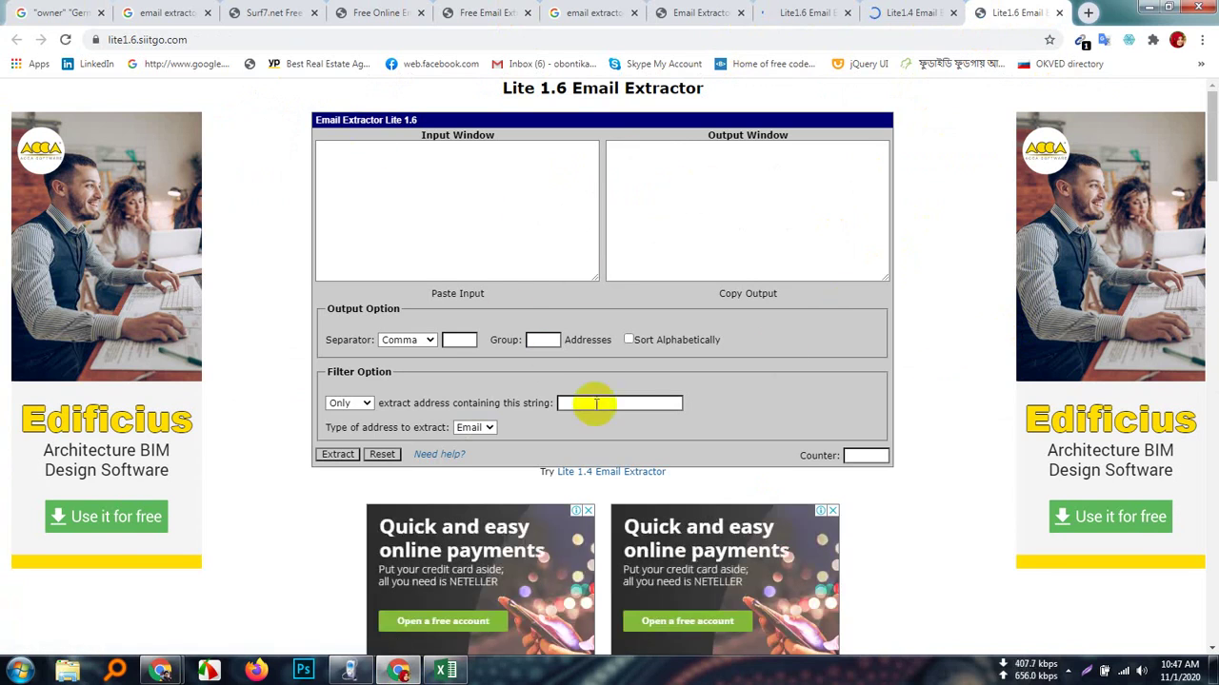
click(903, 17)
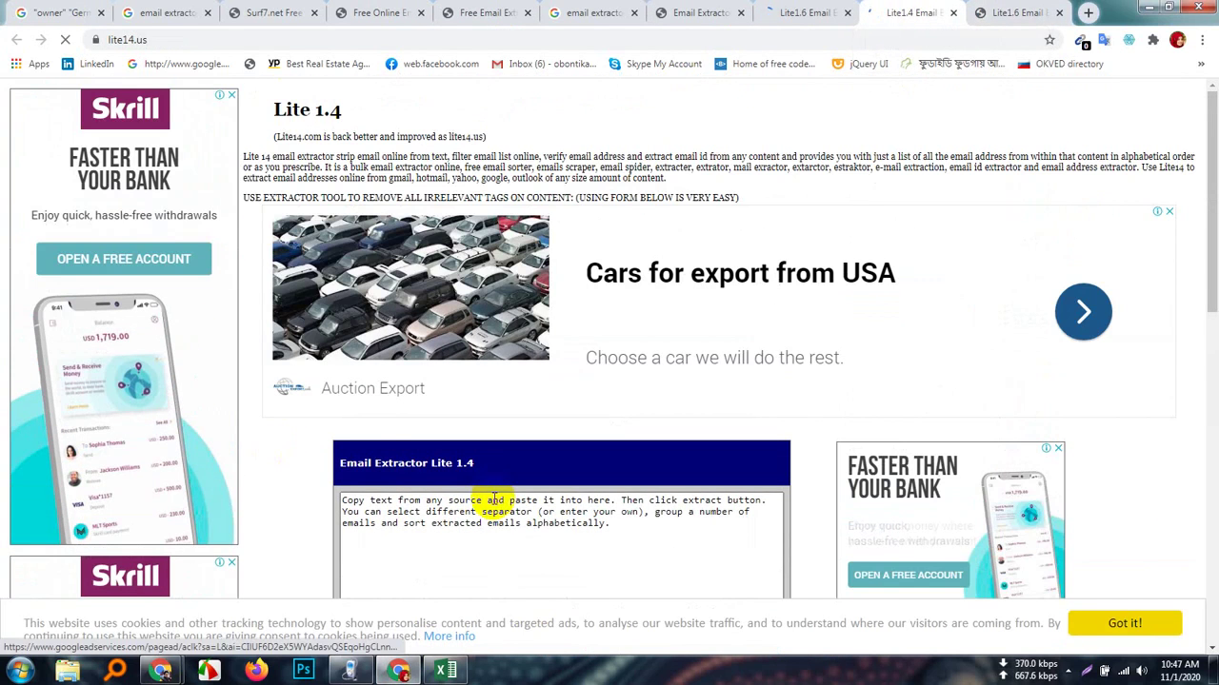
click(789, 17)
click(696, 11)
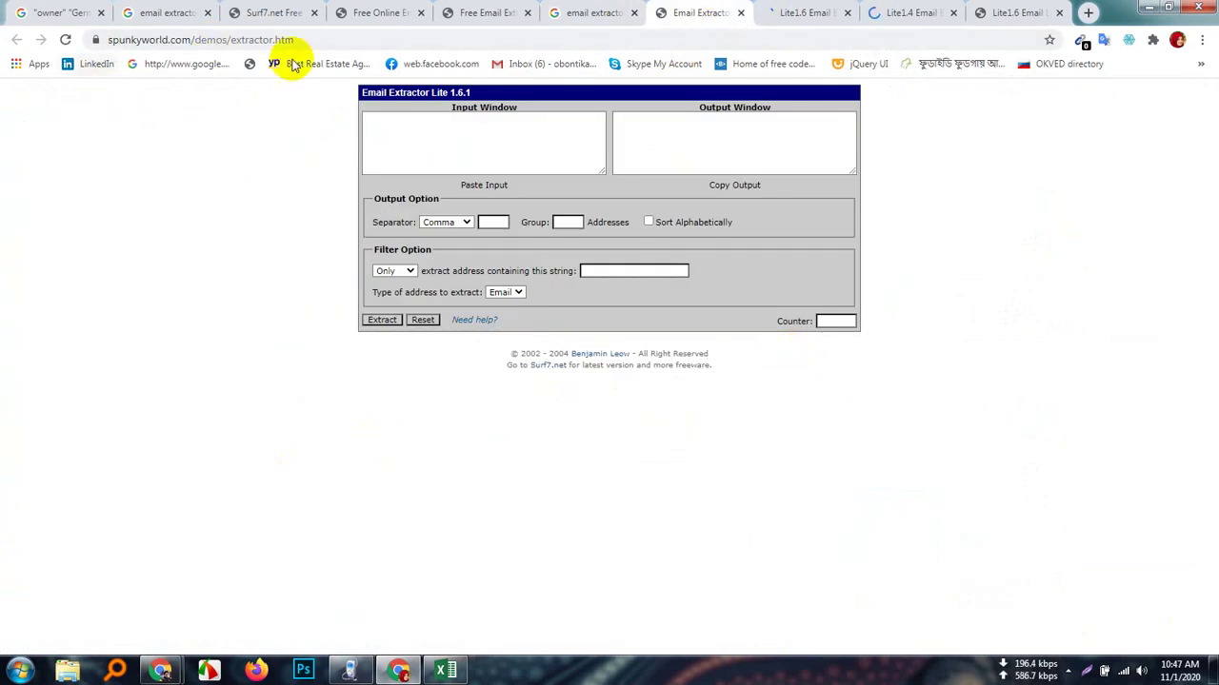
- Copy the web address of the Spunkyworld Email Extractor Lite 1.6.1 page
click(742, 141)
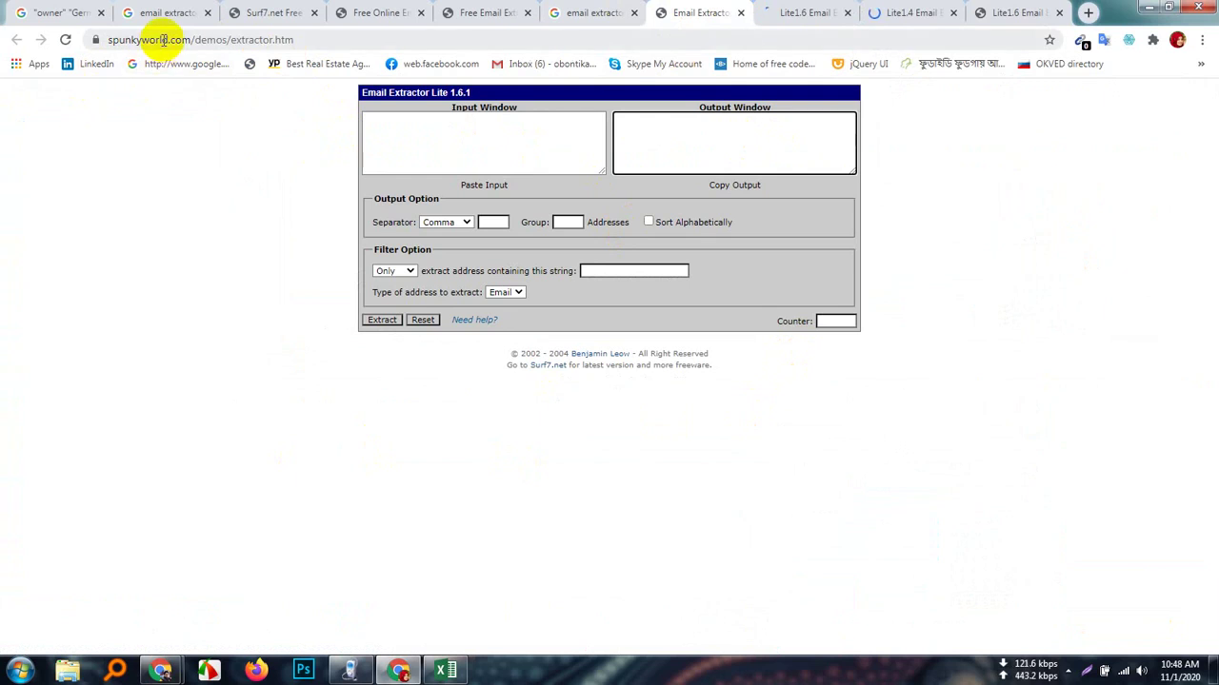
right_click(163, 40)
click(204, 99)
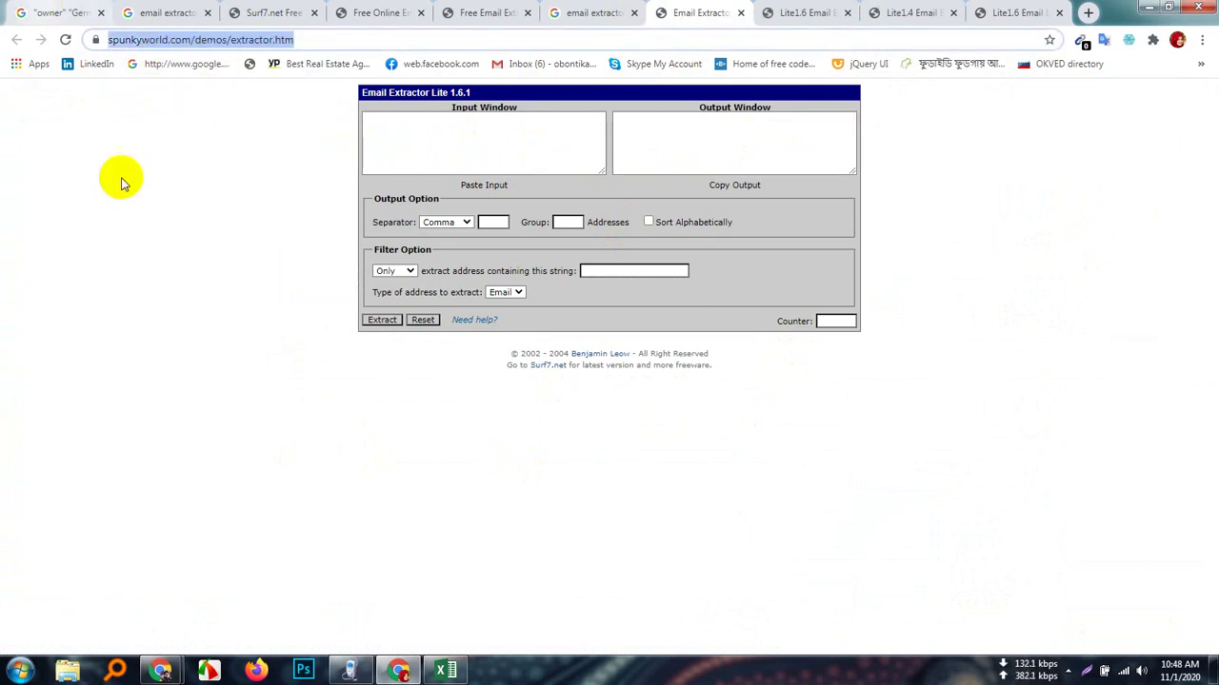
- Switch to the Google Meet call and send the copied extractor link to everyone in the chat
mouse_move(166, 666)
click(110, 617)
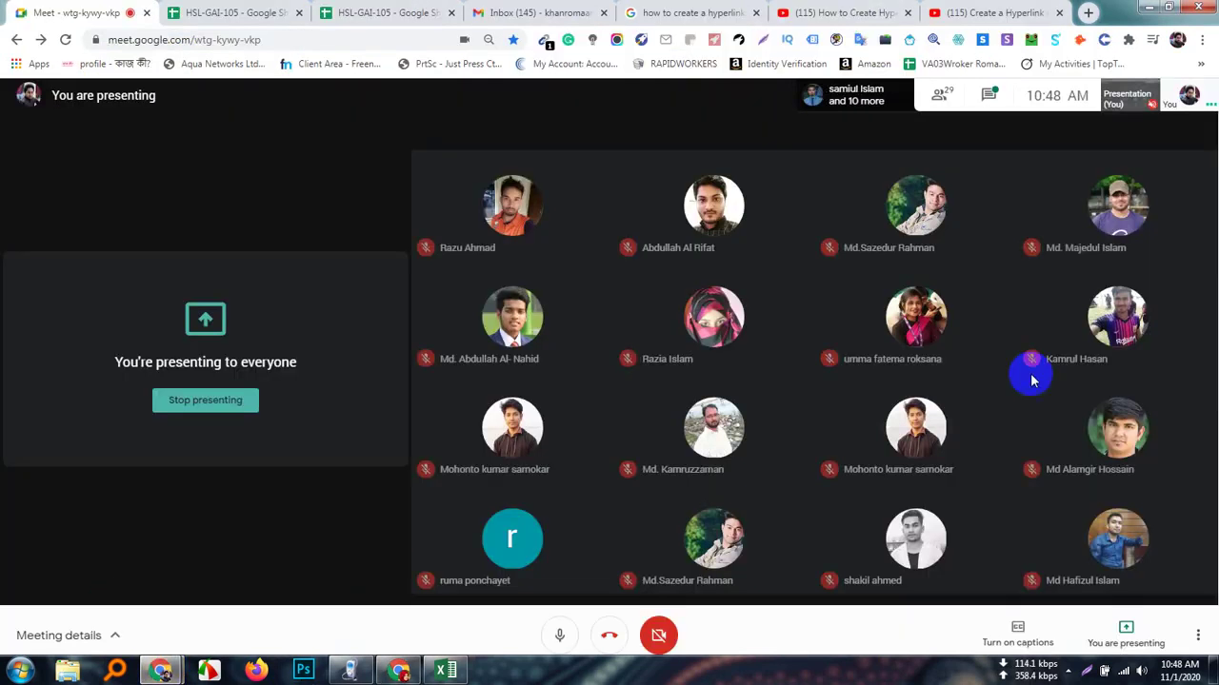
click(940, 94)
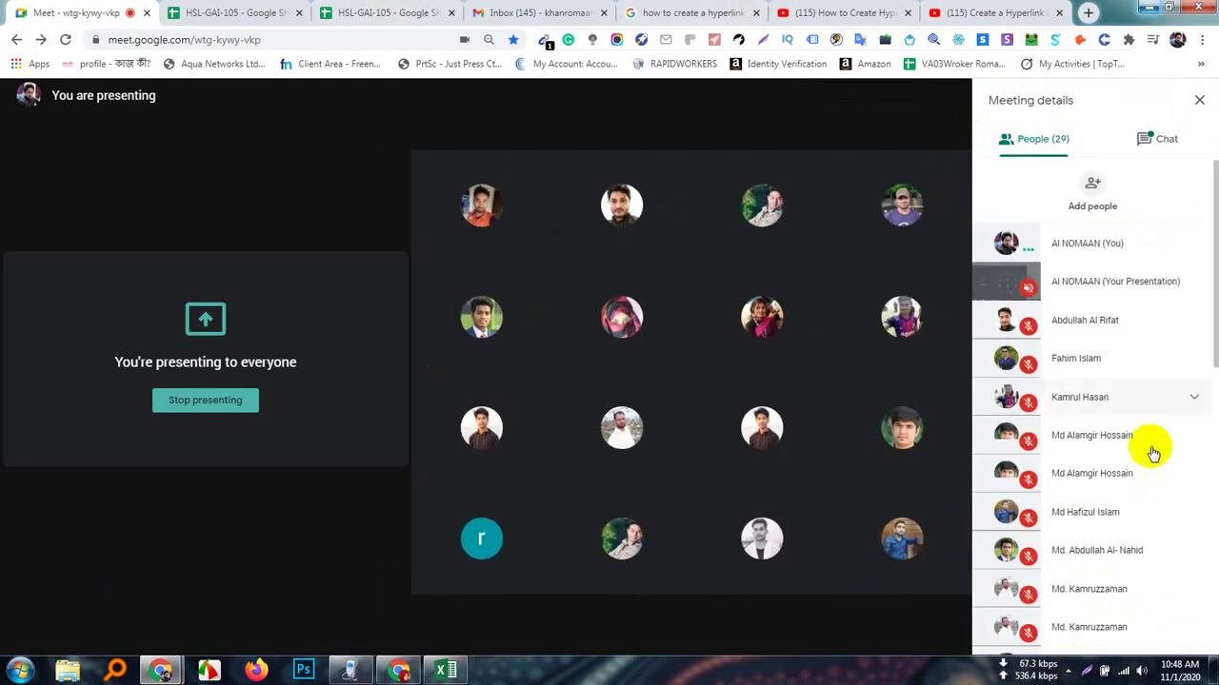
click(1164, 140)
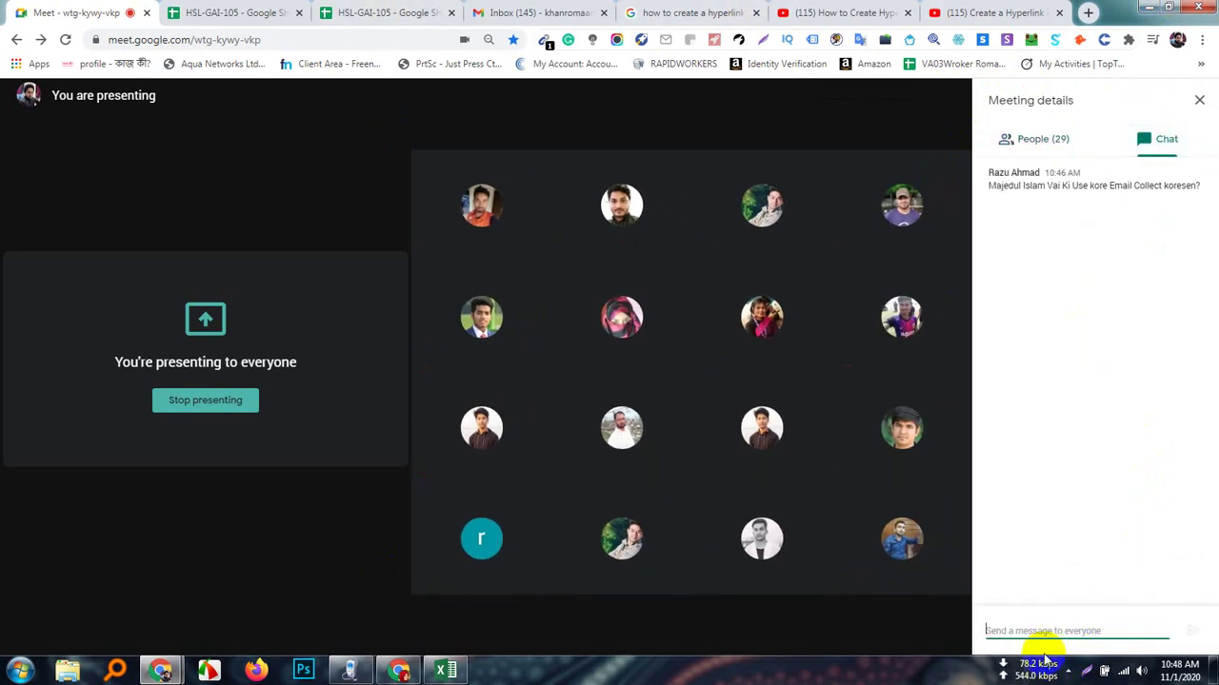
key(ctrl+v)
key(Return)
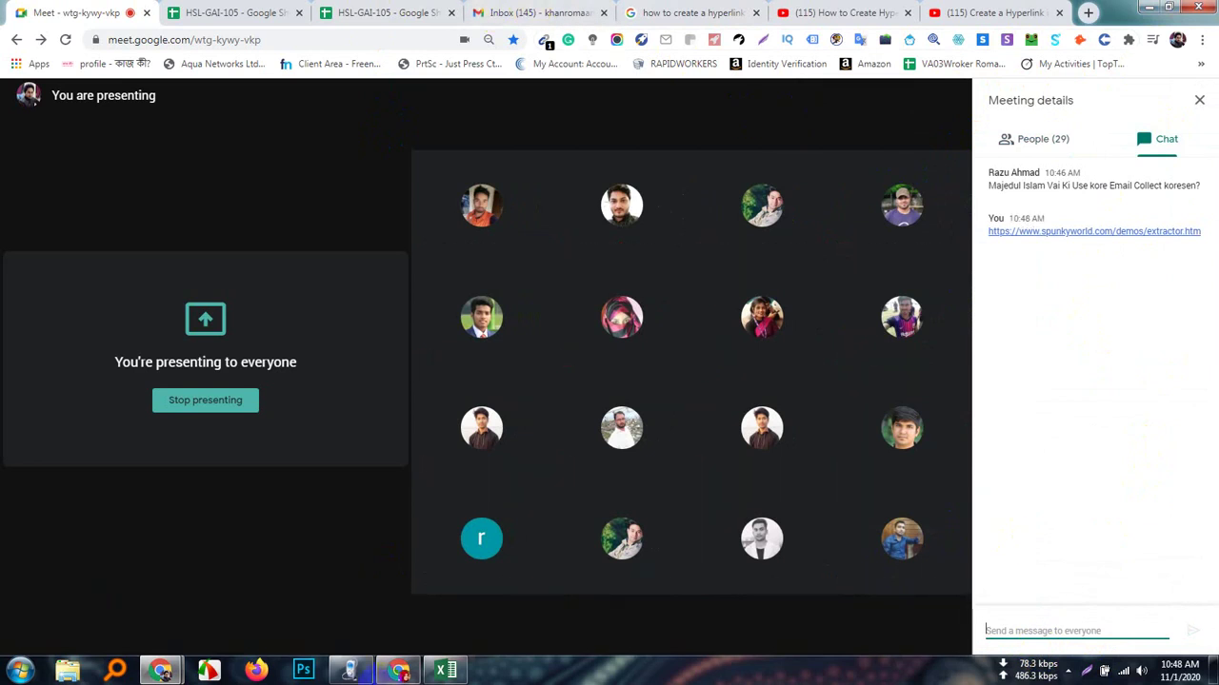
- Return to the Spunkyworld Email Extractor Lite 1.6.1 page and set its output separator to New Line
click(416, 674)
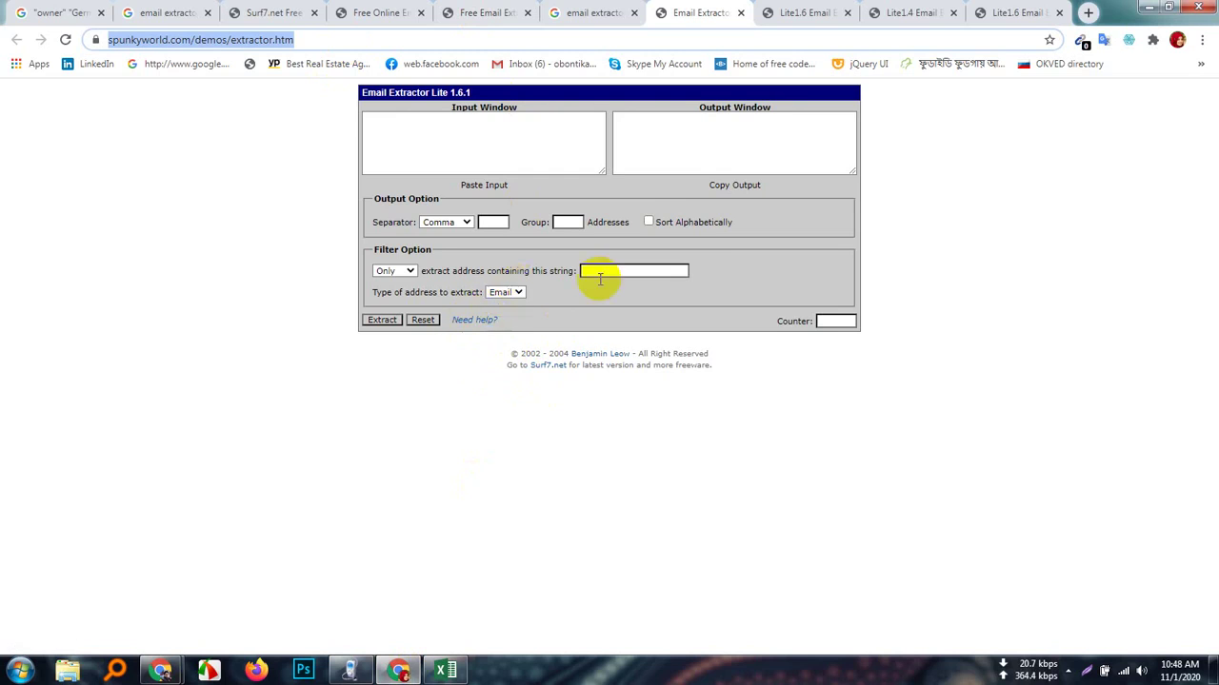
click(469, 141)
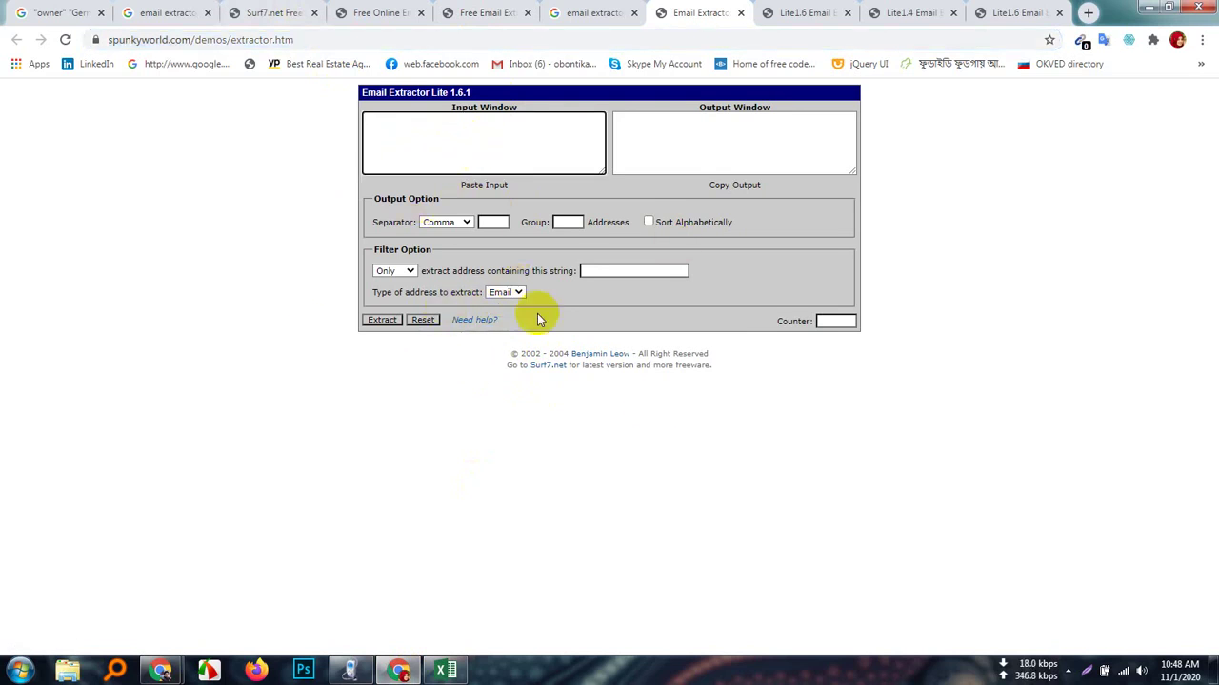
click(465, 223)
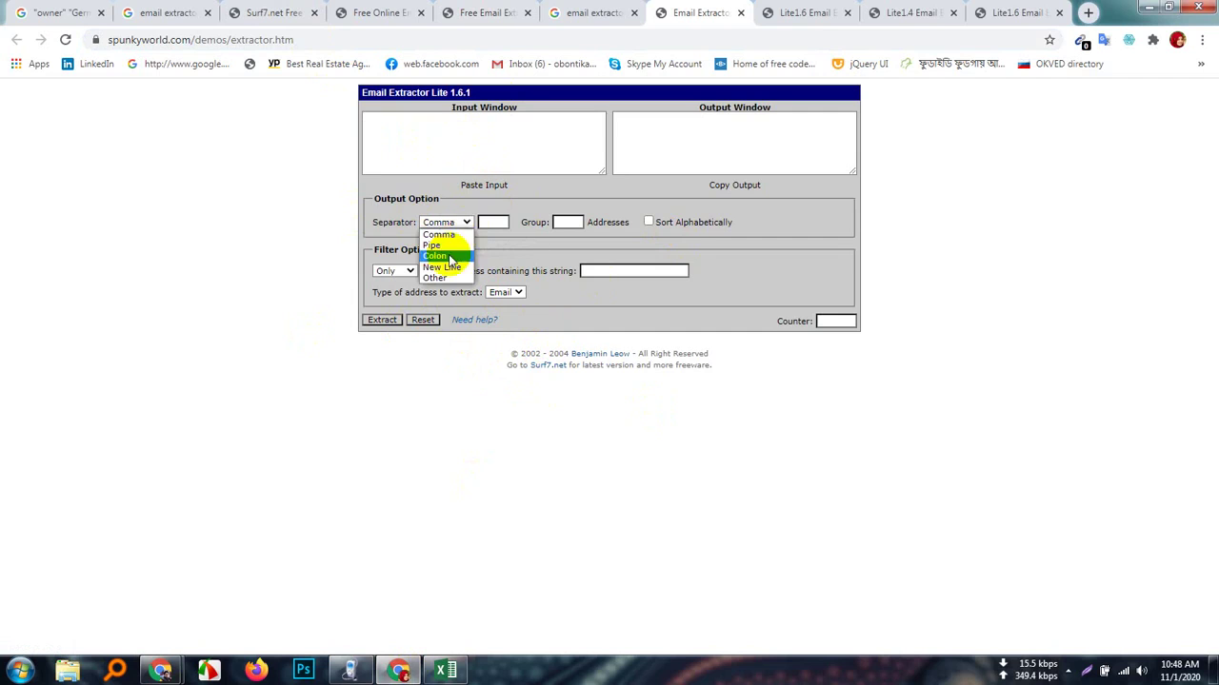
click(439, 268)
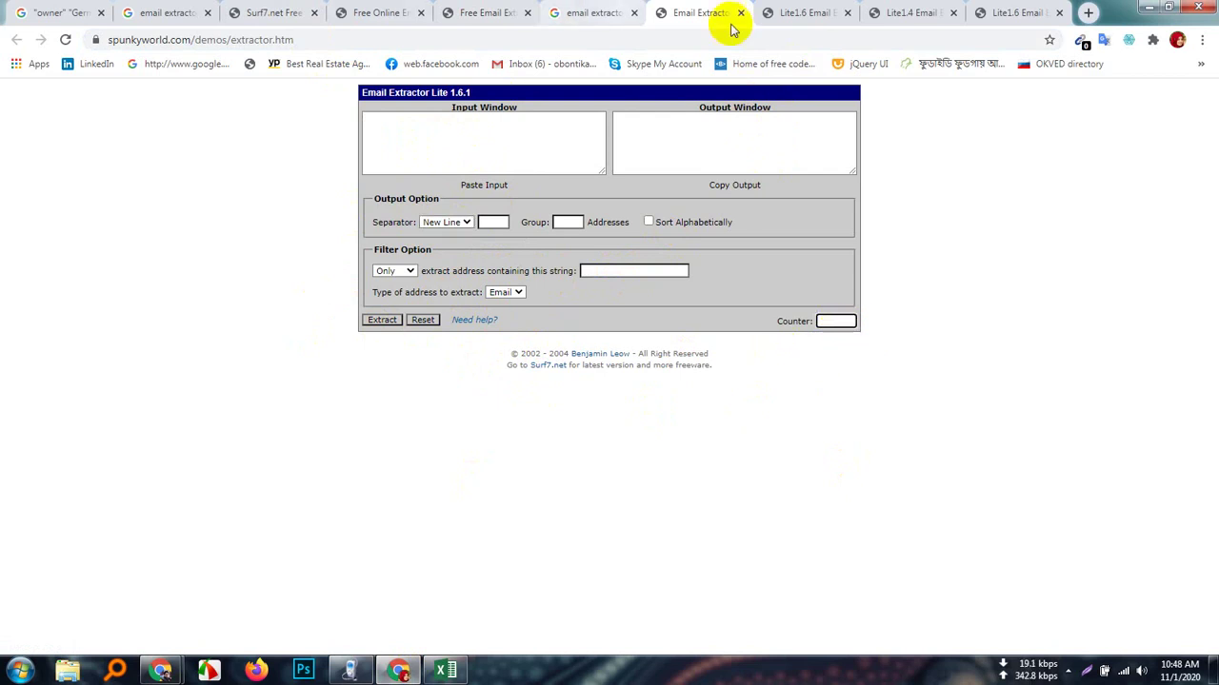
- Copy the web address of the Lite 1.4 extractor page, lite14.us, and send it to everyone in the Google Meet chat
click(798, 12)
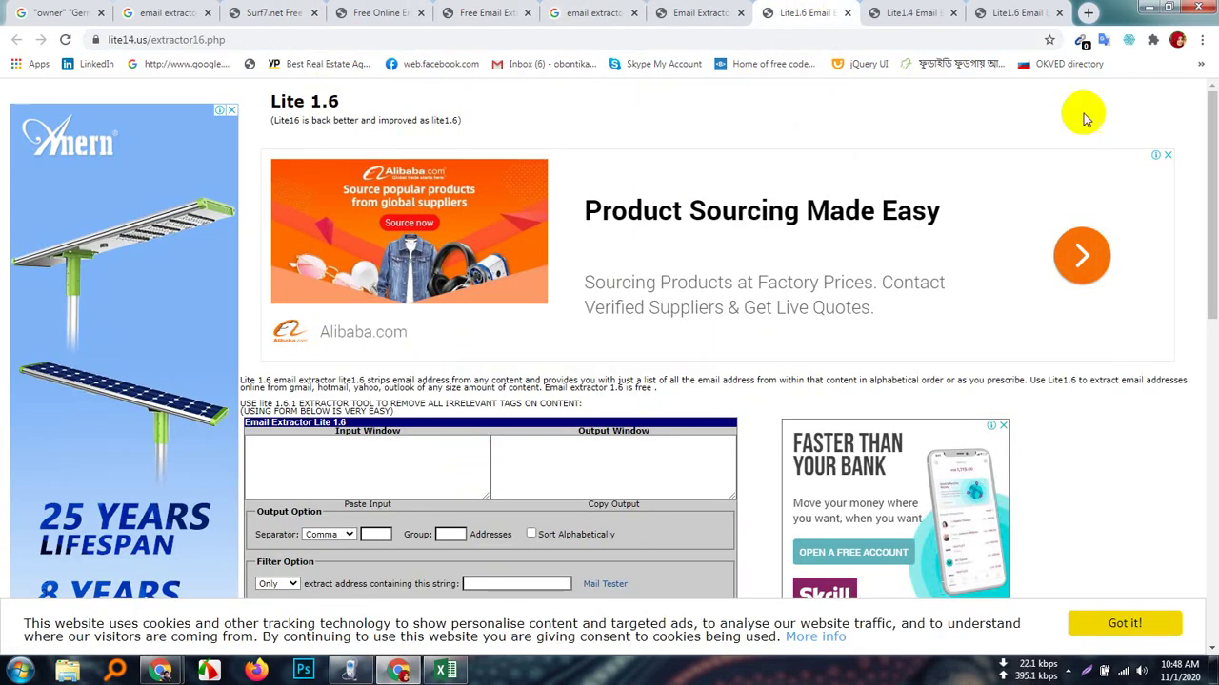
click(914, 12)
scroll(533, 490, down, 1)
scroll(533, 490, down, 2)
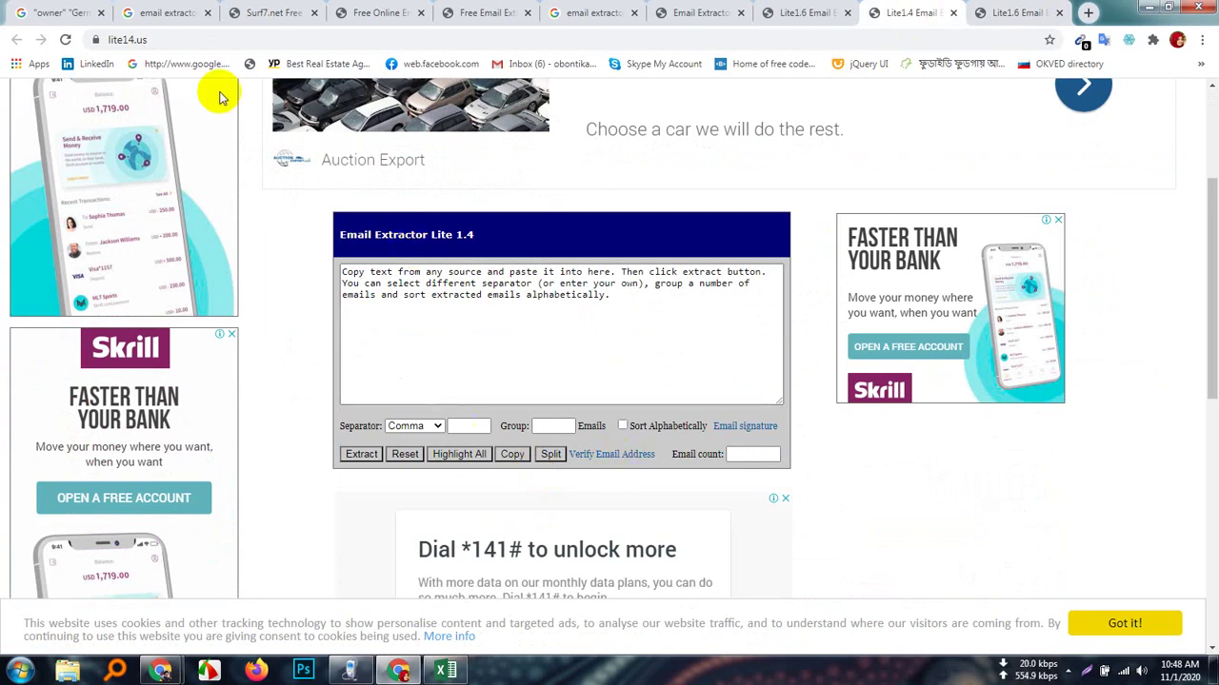
click(128, 39)
right_click(128, 39)
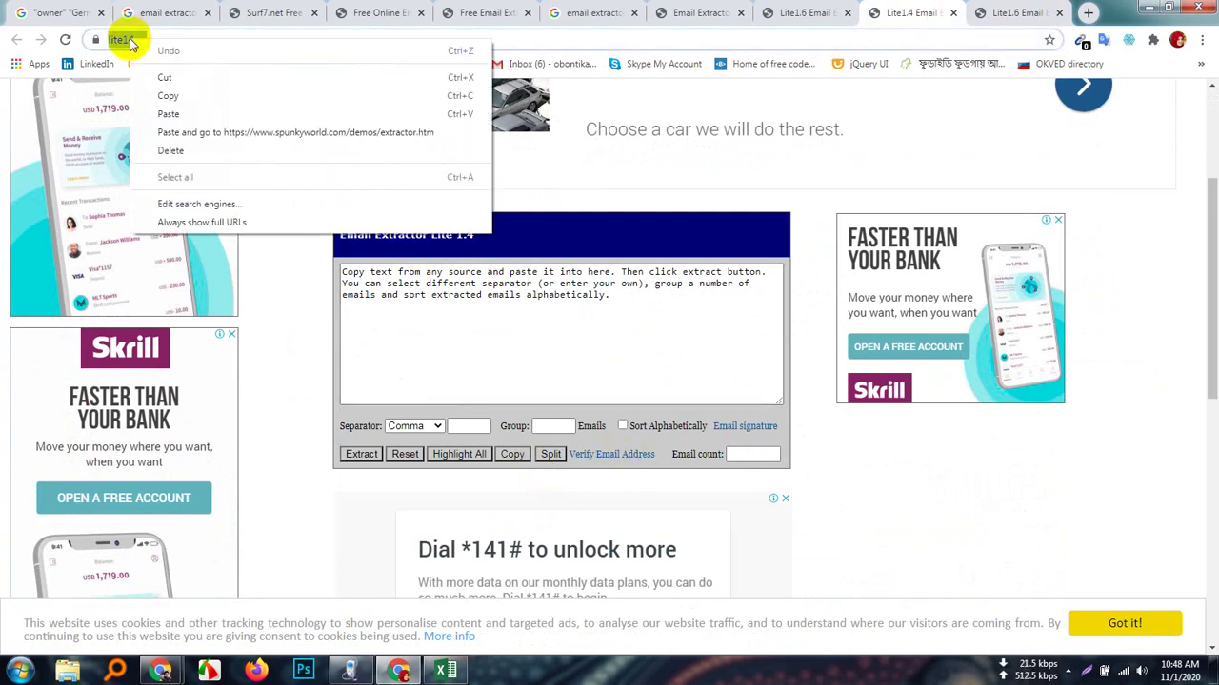
click(167, 97)
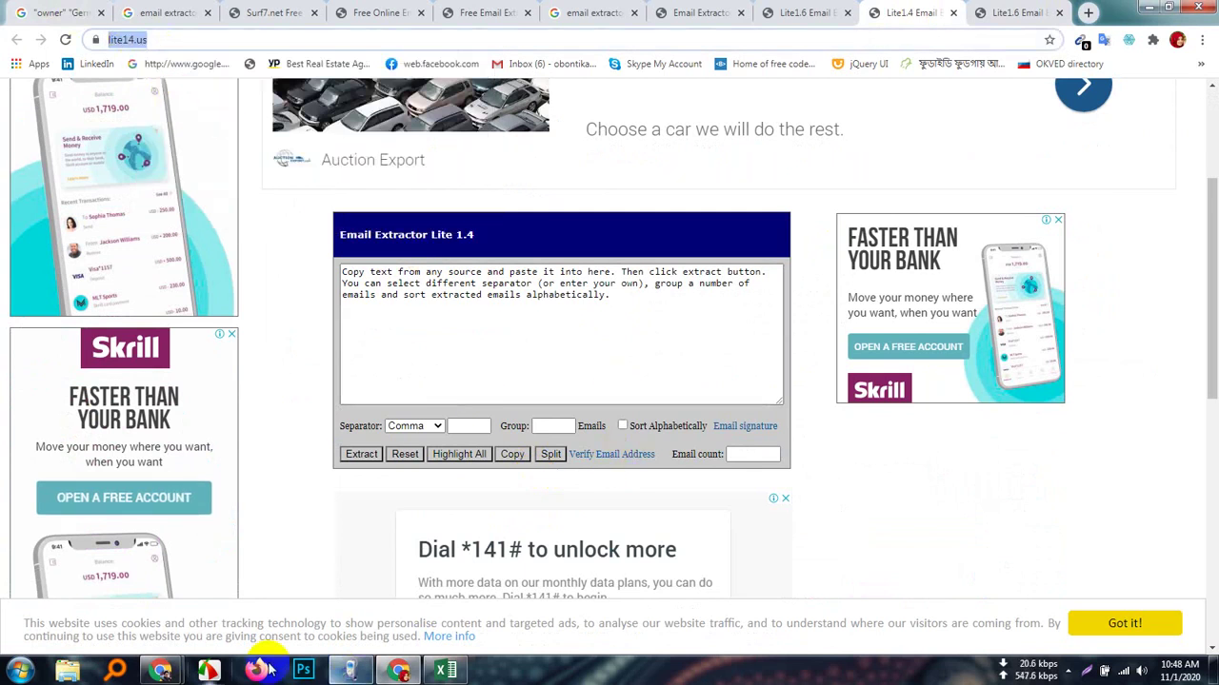
mouse_move(162, 670)
click(160, 598)
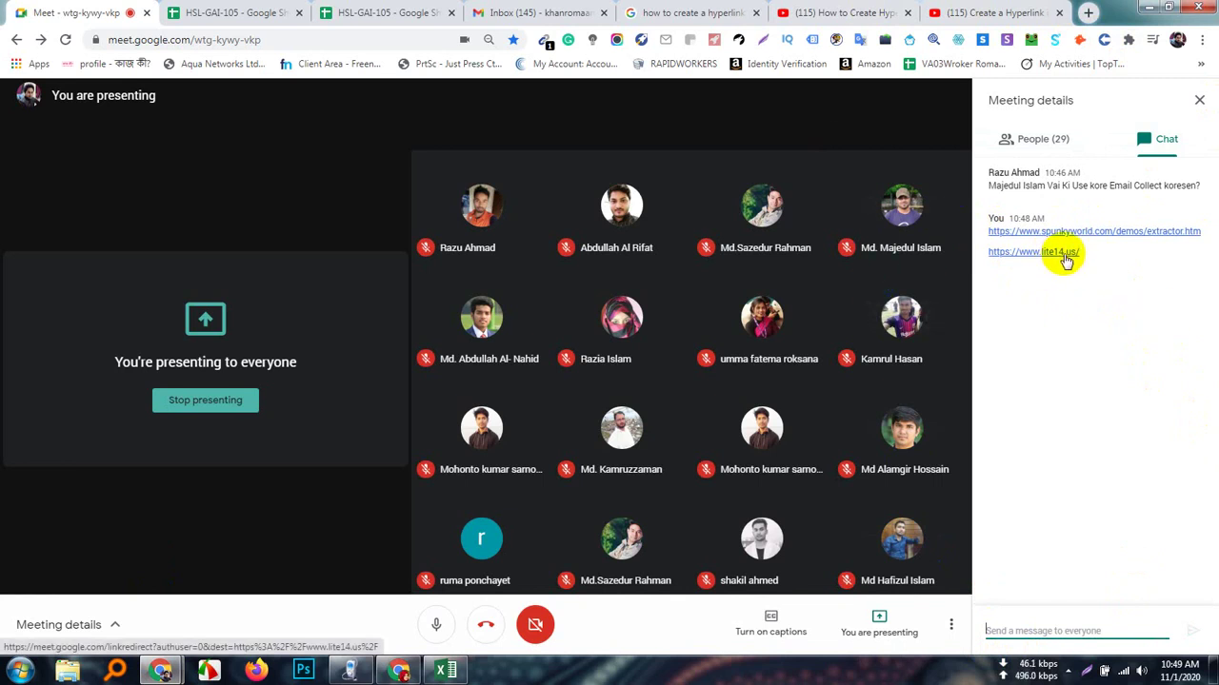
- Show the Gmail draft with the hotmail recipients, then return to the Lite 1.4 extractor page
click(664, 6)
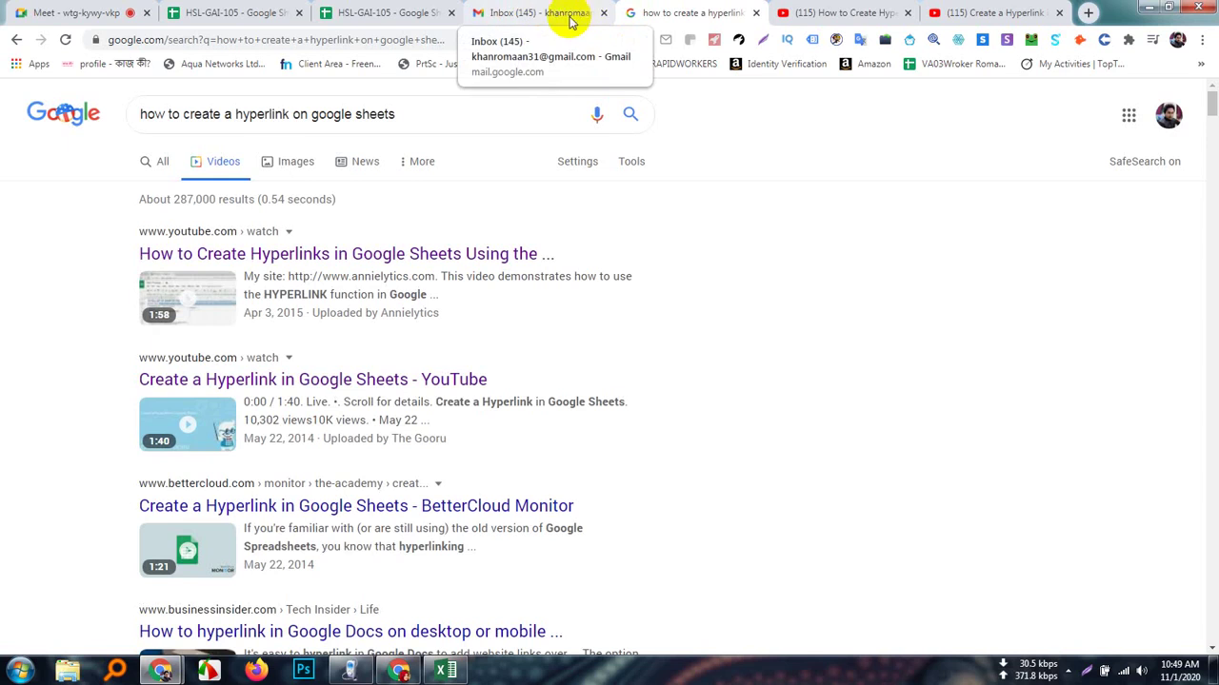
click(531, 12)
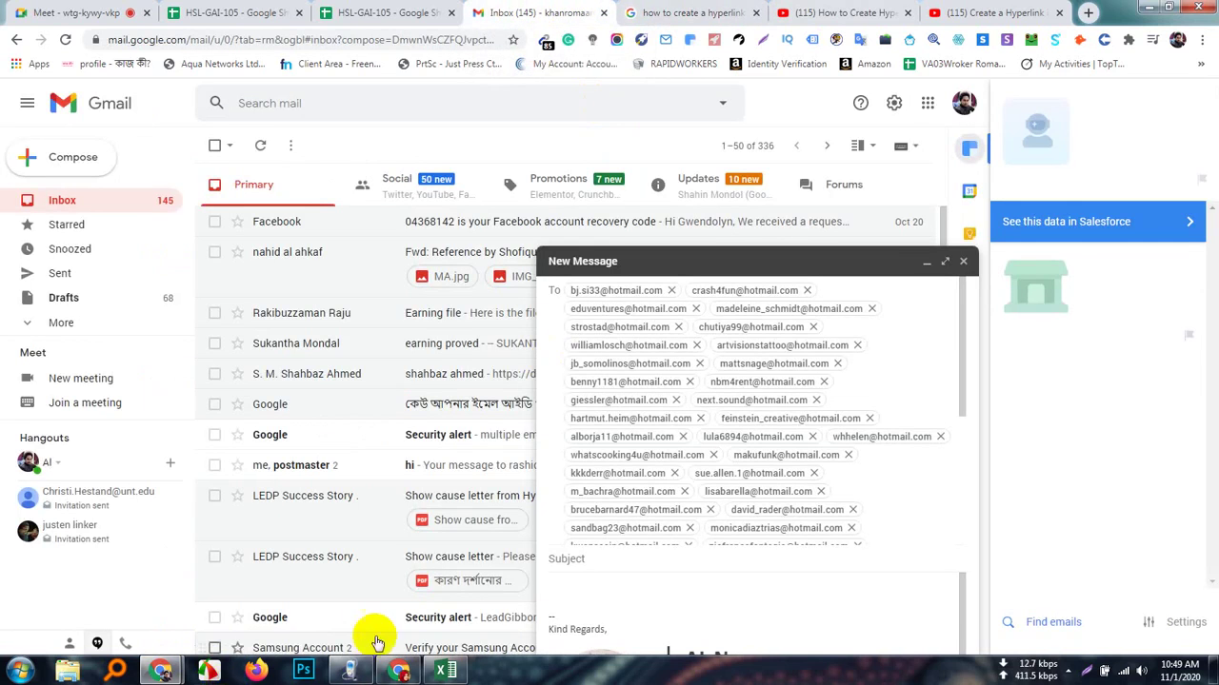
click(400, 672)
- Clear the sample text from the Lite 1.4 extractor's text box and set the separator to New Line
click(158, 39)
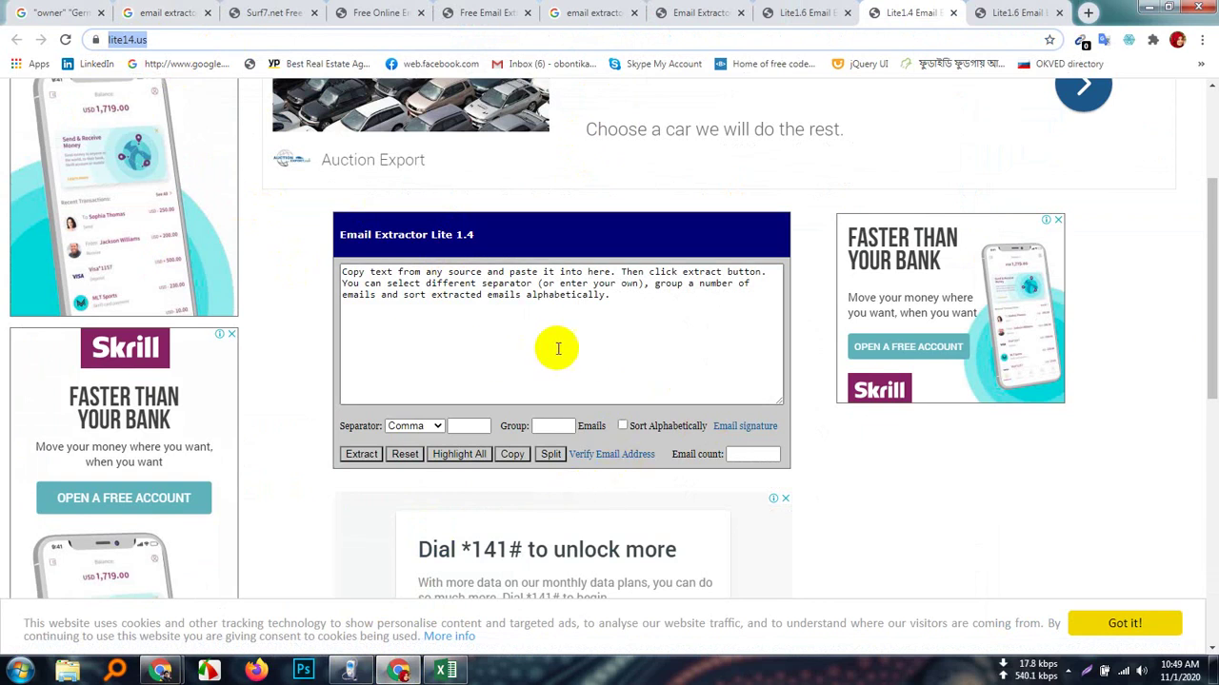
click(556, 346)
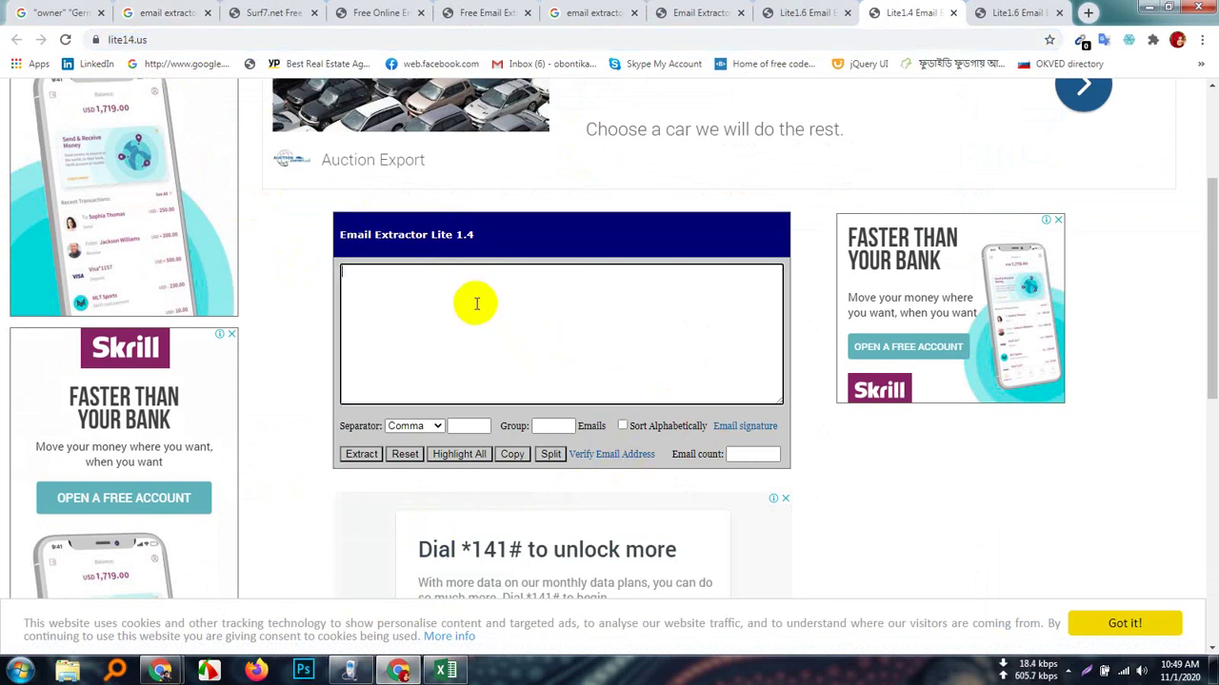
click(438, 428)
click(410, 477)
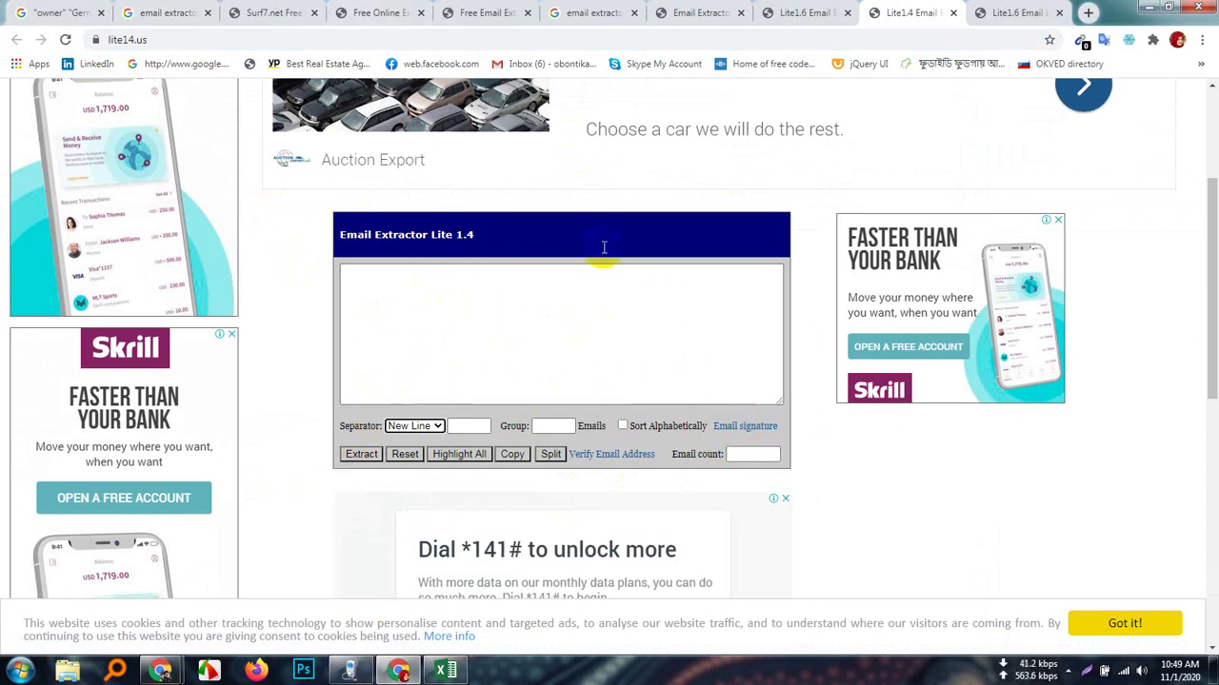
- Open the Verify Email Address page from the Lite 1.4 extractor and copy its web address
click(611, 457)
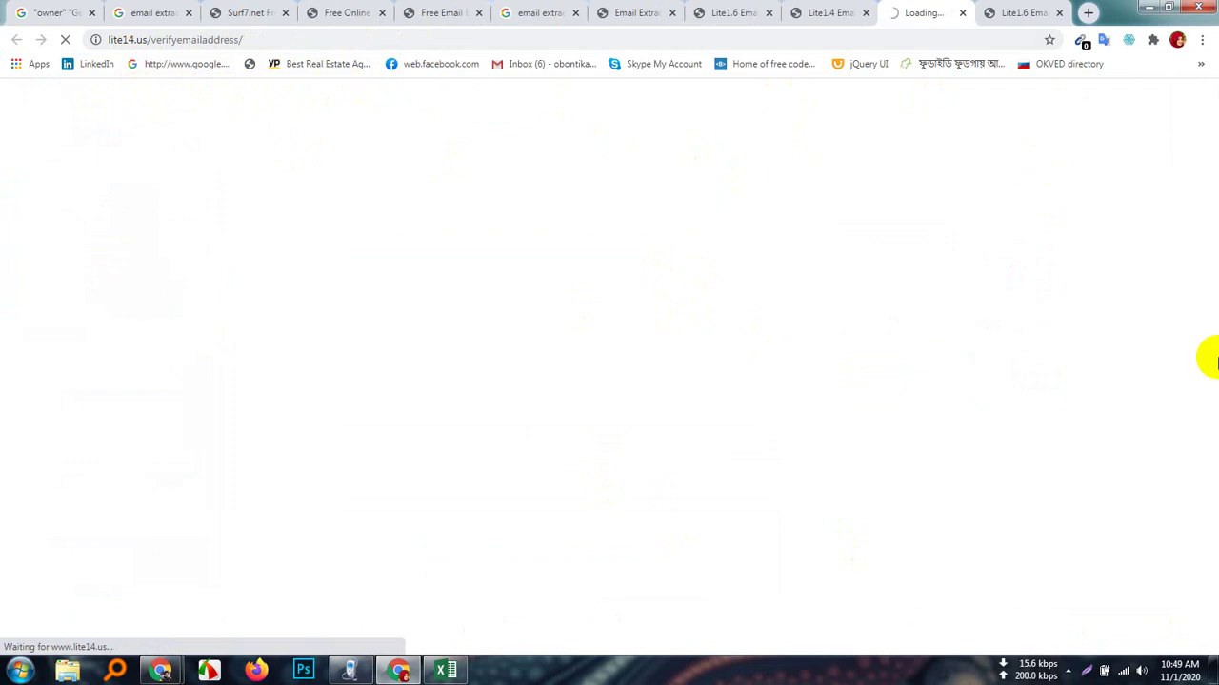
click(191, 43)
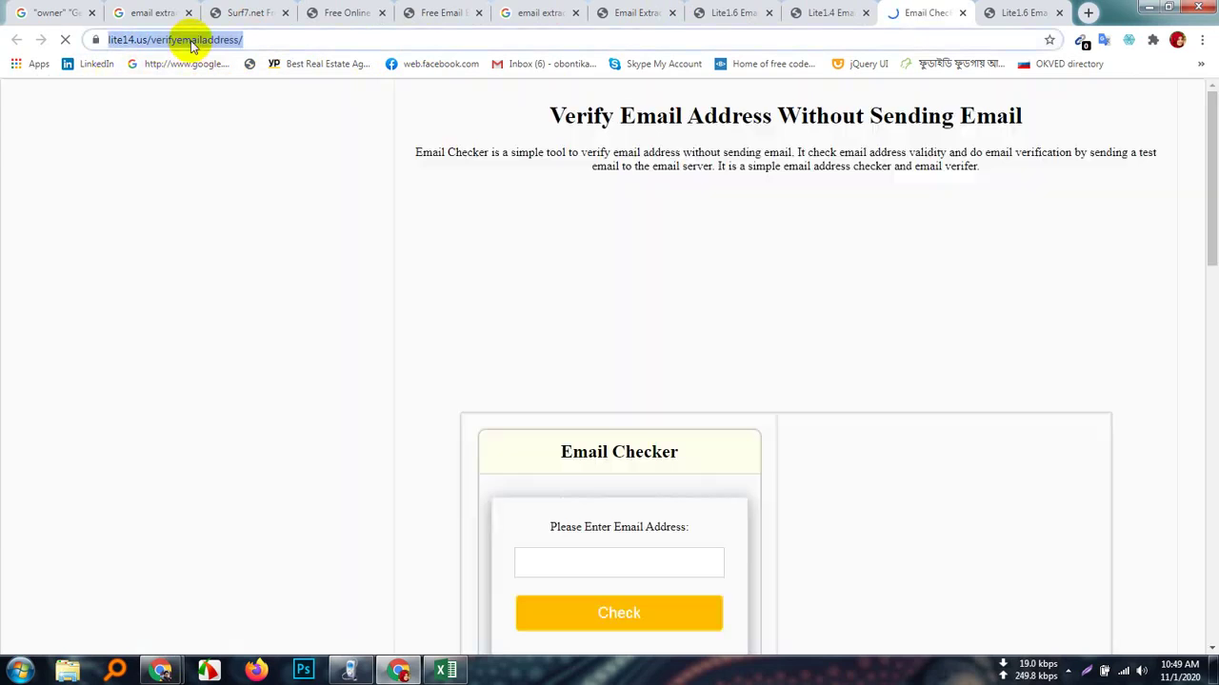
right_click(191, 43)
click(231, 93)
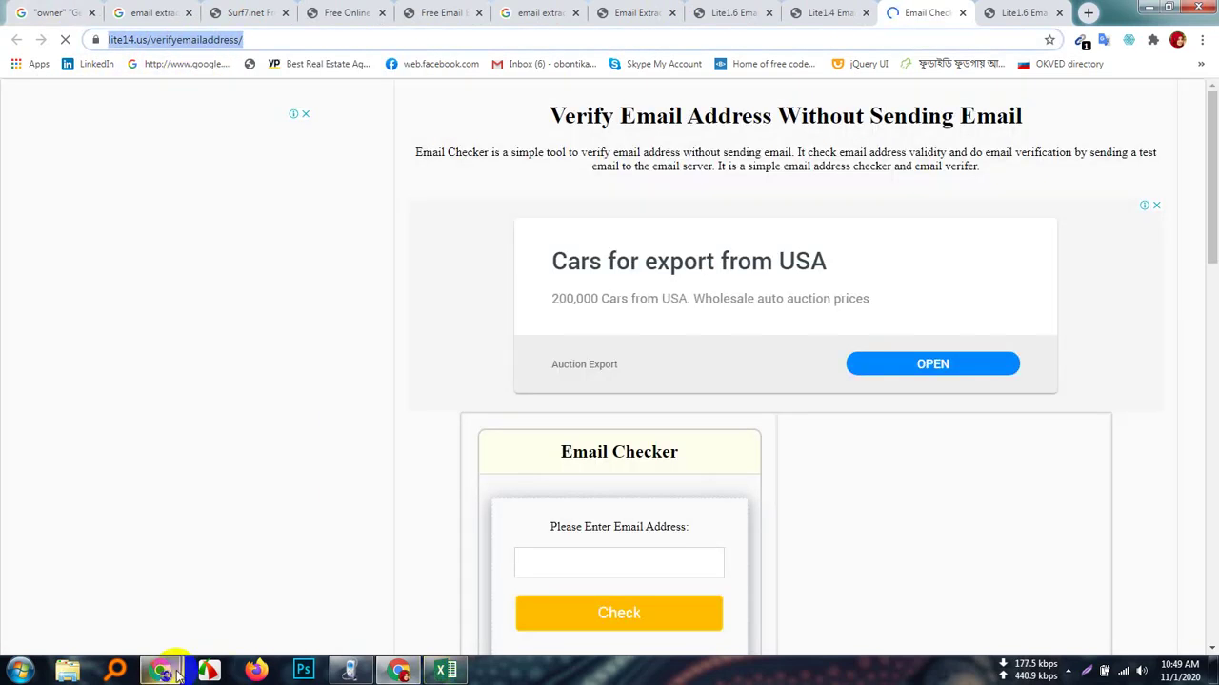
- Switch to the Google Meet call and send the verifyemailaddress link to everyone in the chat
click(160, 671)
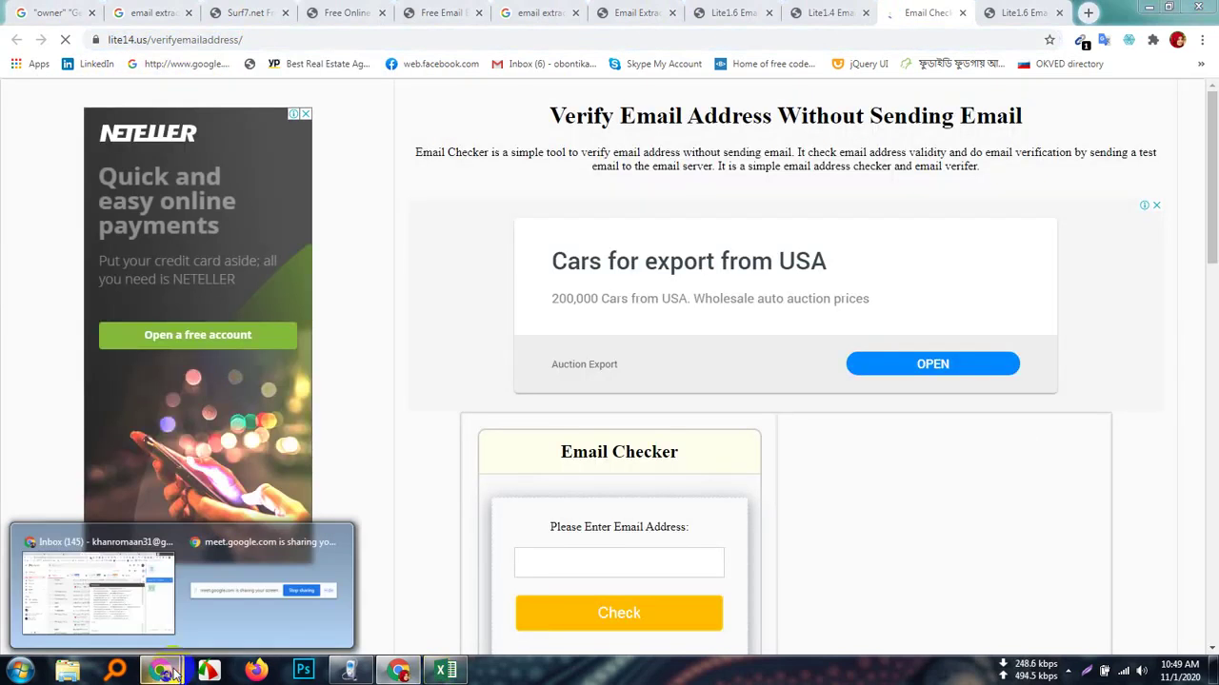
click(145, 607)
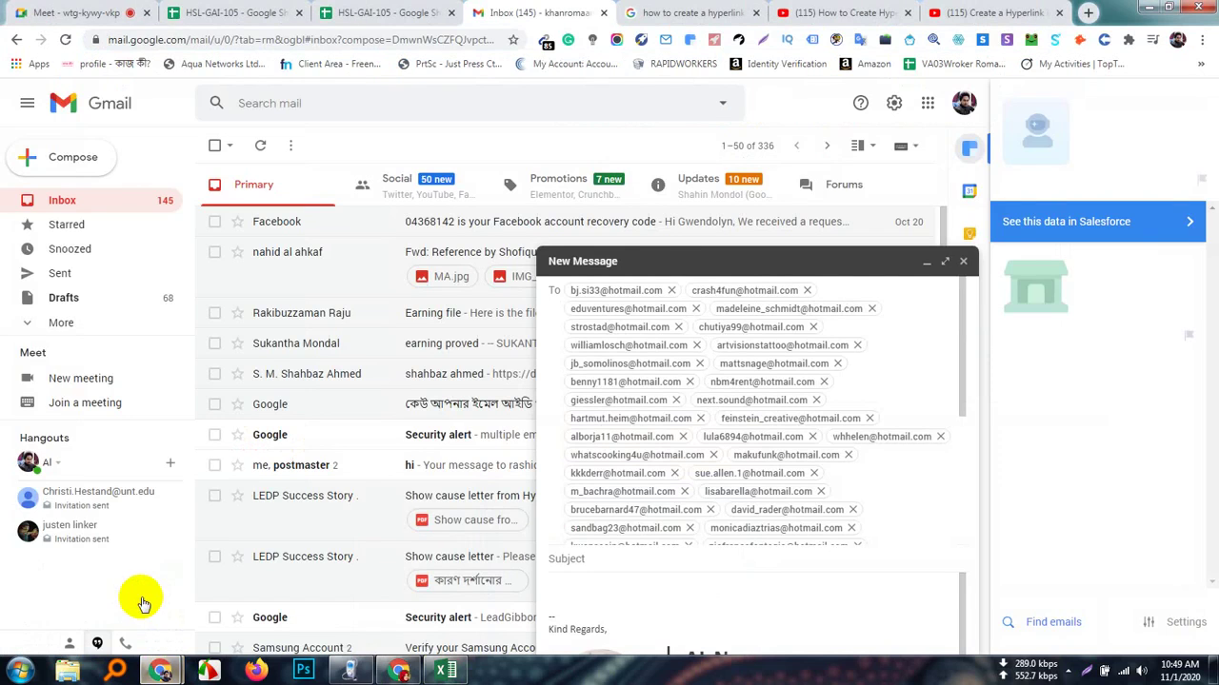
click(79, 8)
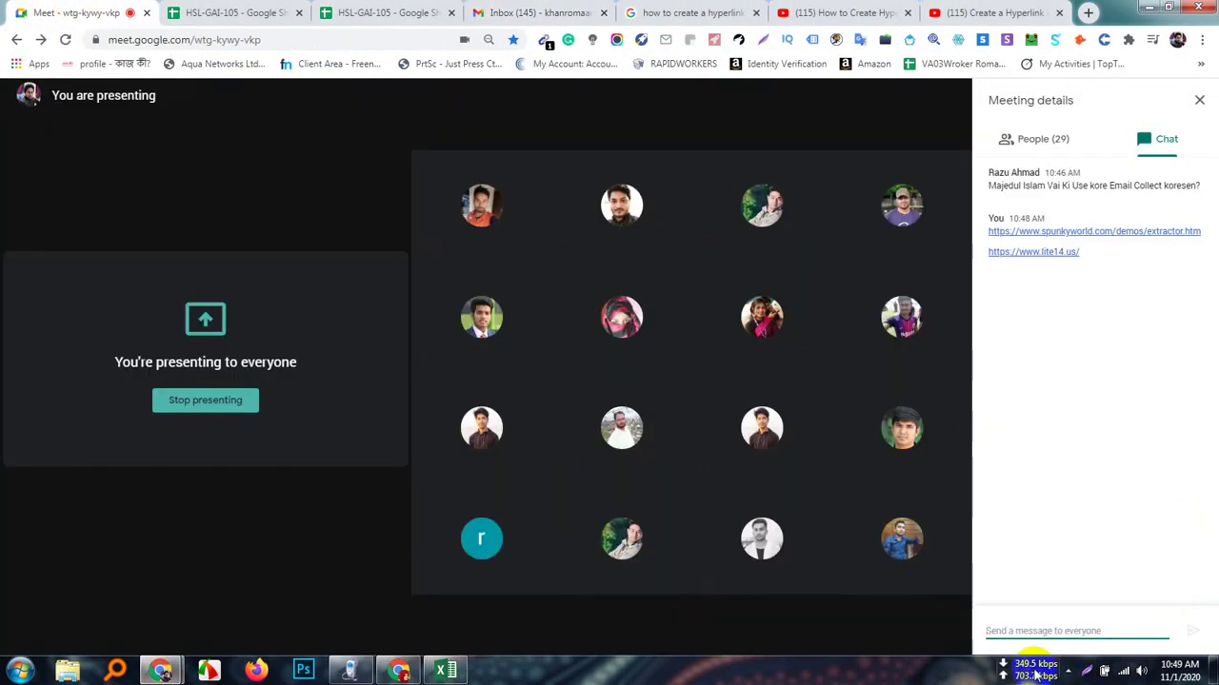
key(ctrl+v)
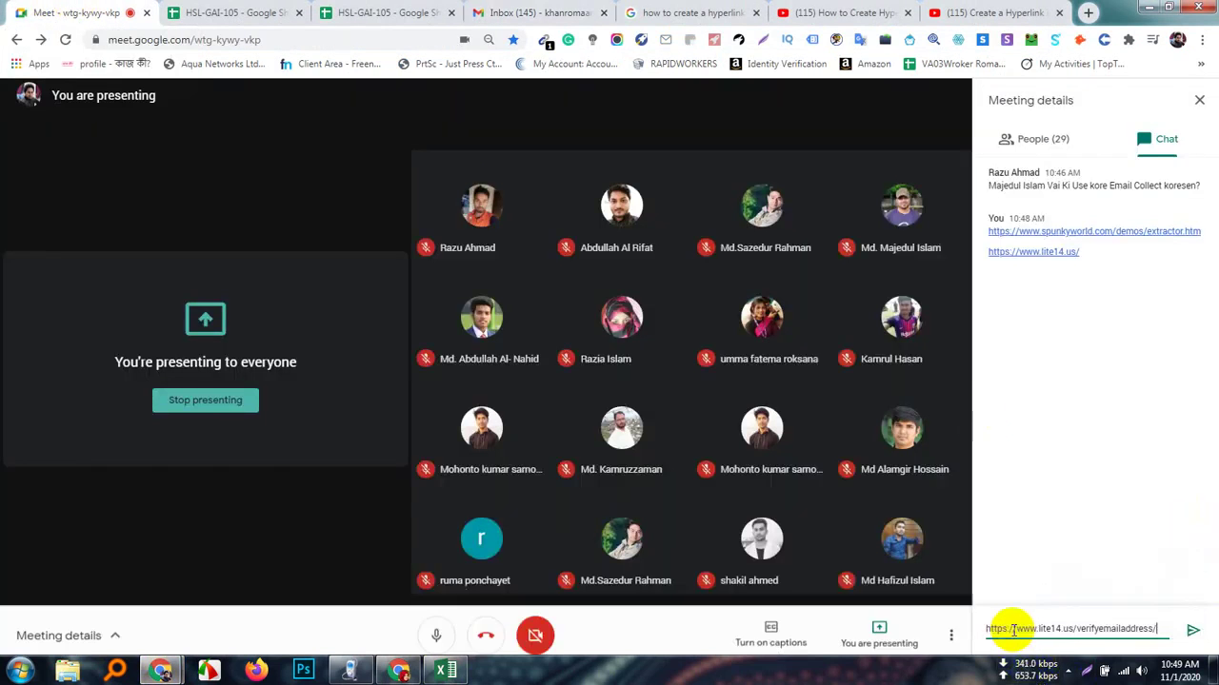
key(Return)
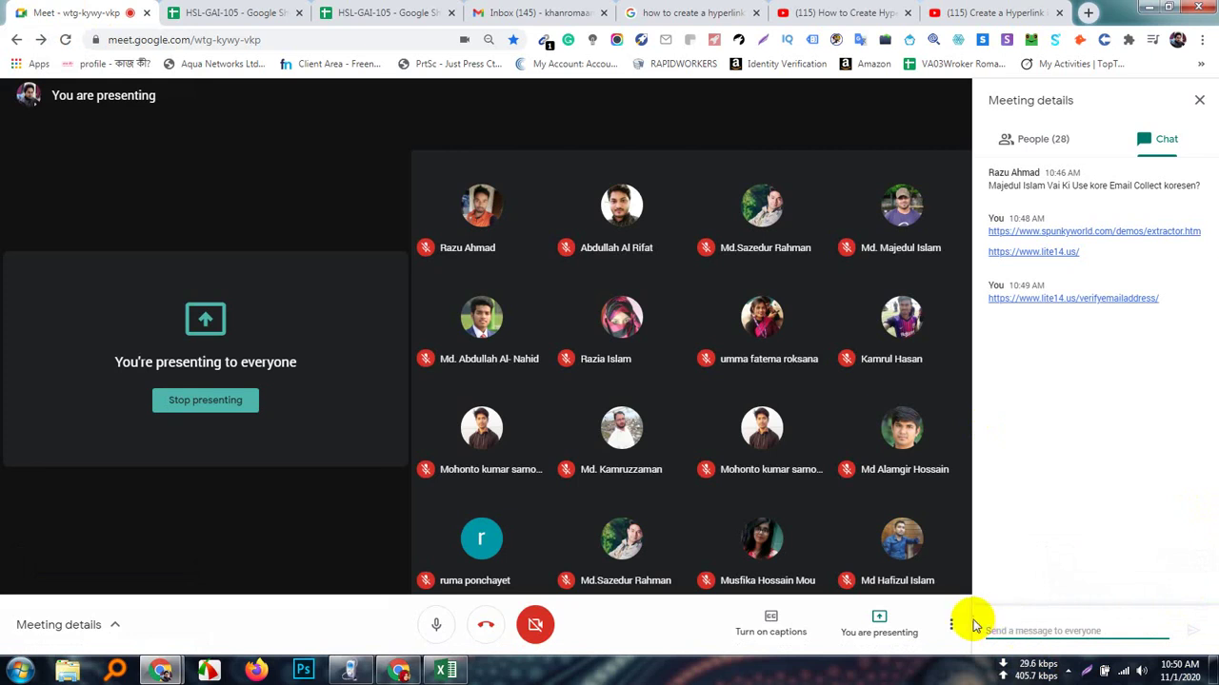
- Return to the Email Checker page and fill its e-mail field with the first suggested address
click(385, 670)
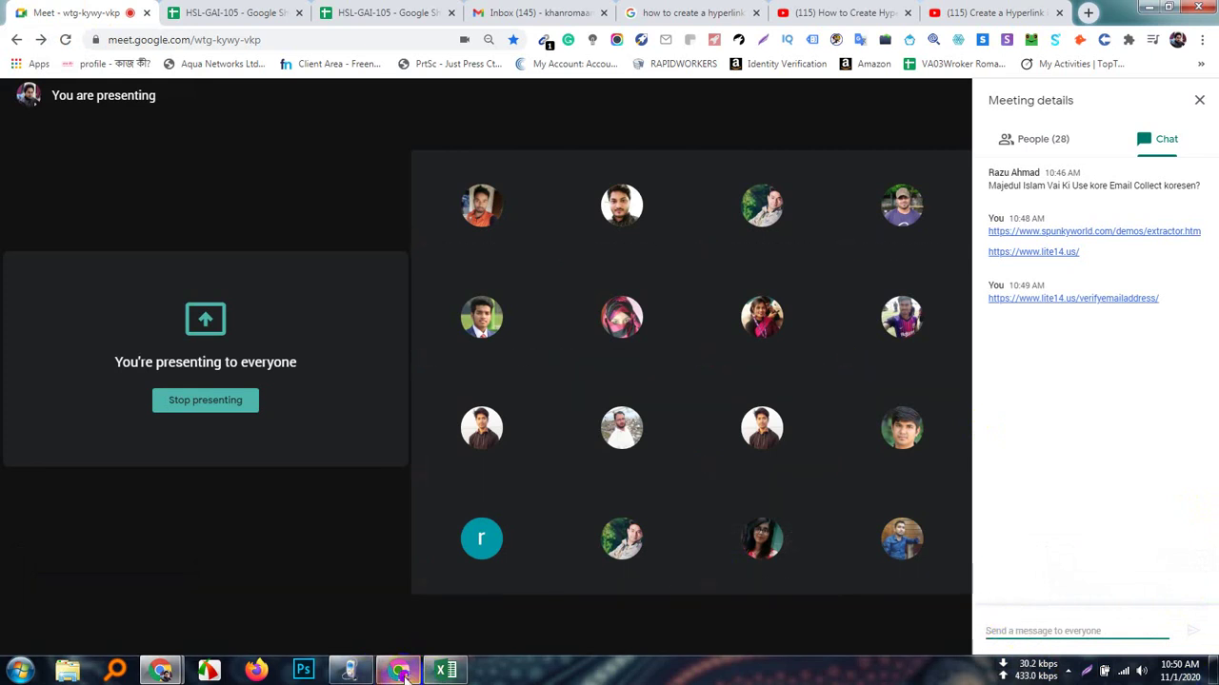
click(400, 674)
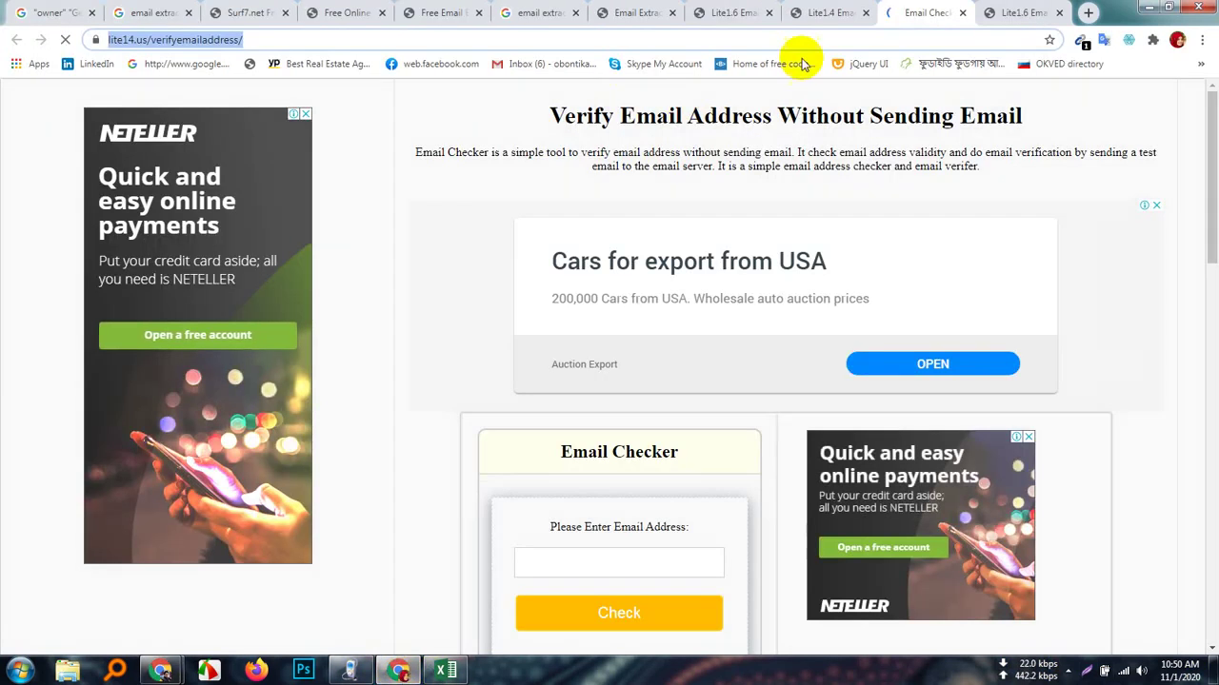
scroll(722, 451, down, 5)
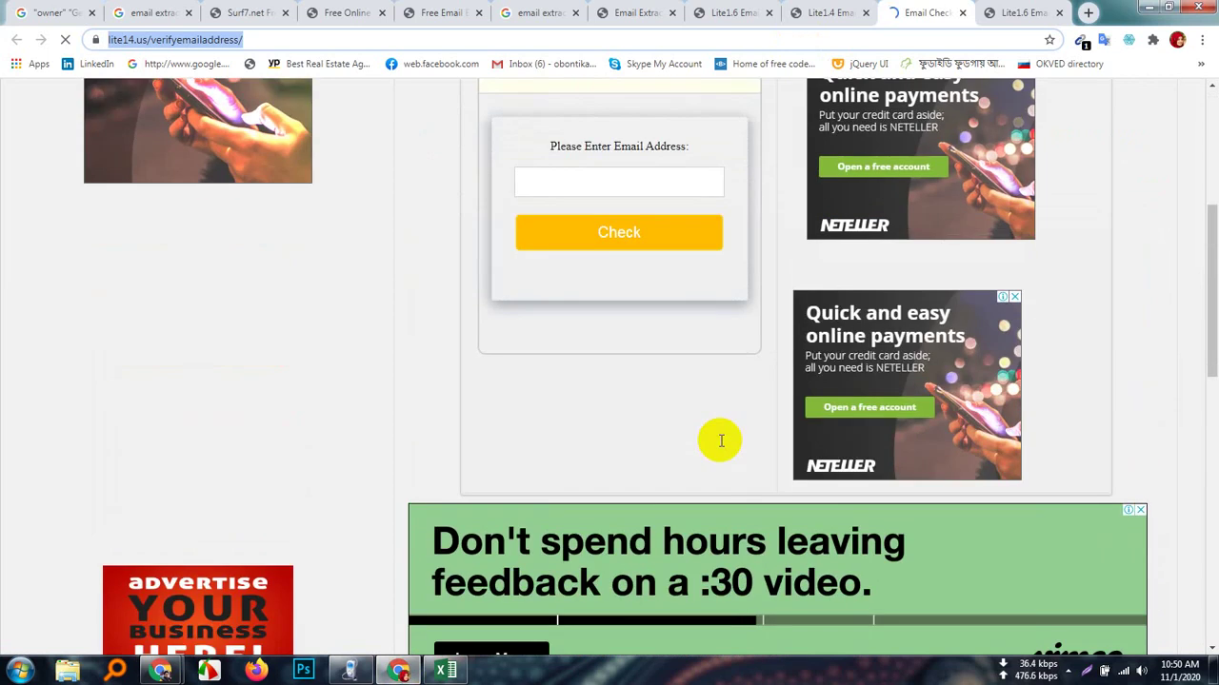
scroll(720, 436, up, 3)
scroll(653, 333, up, 3)
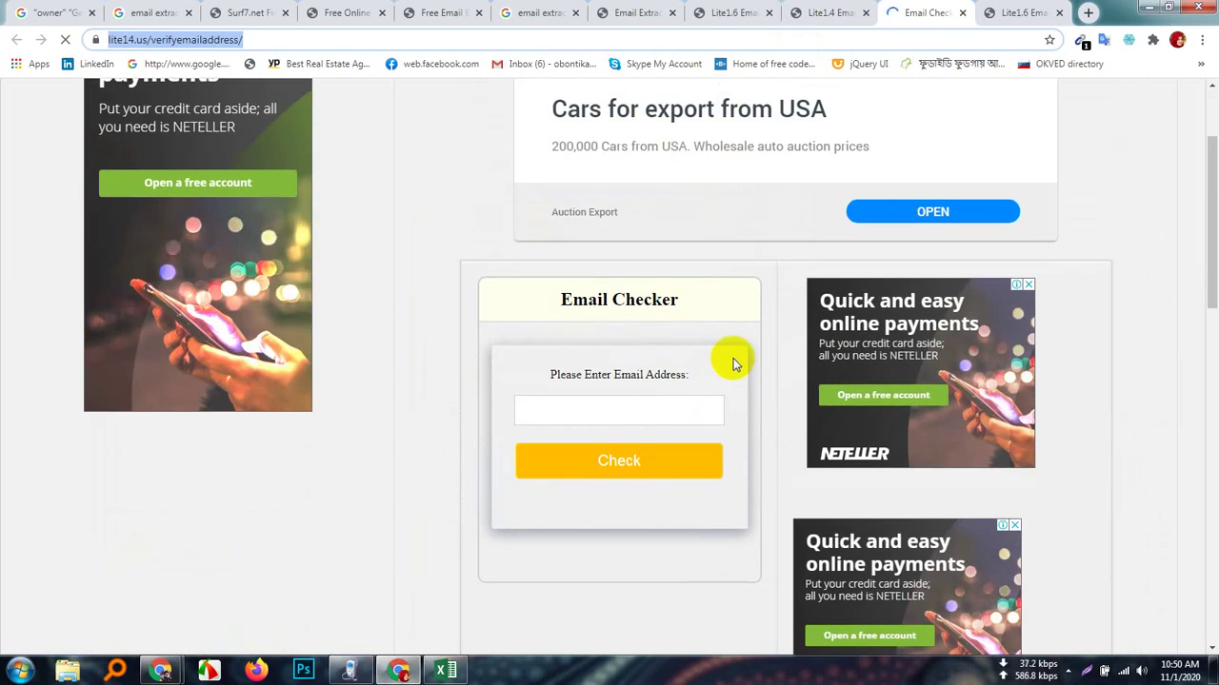
scroll(731, 367, up, 1)
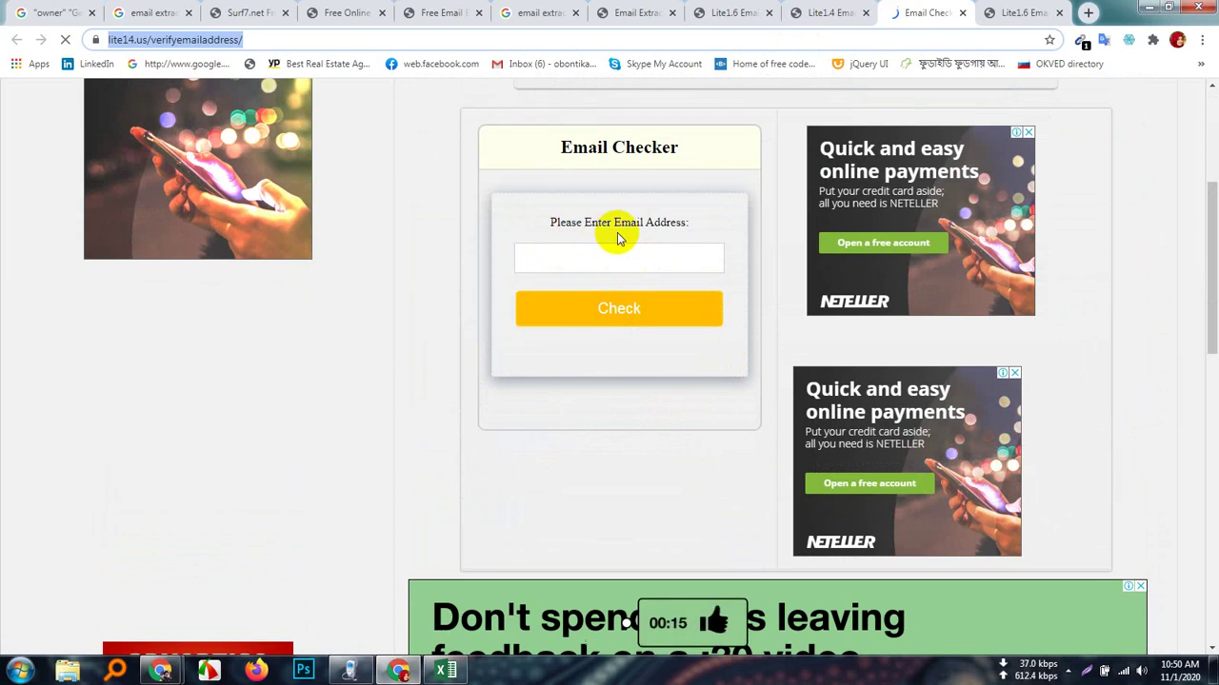
click(605, 258)
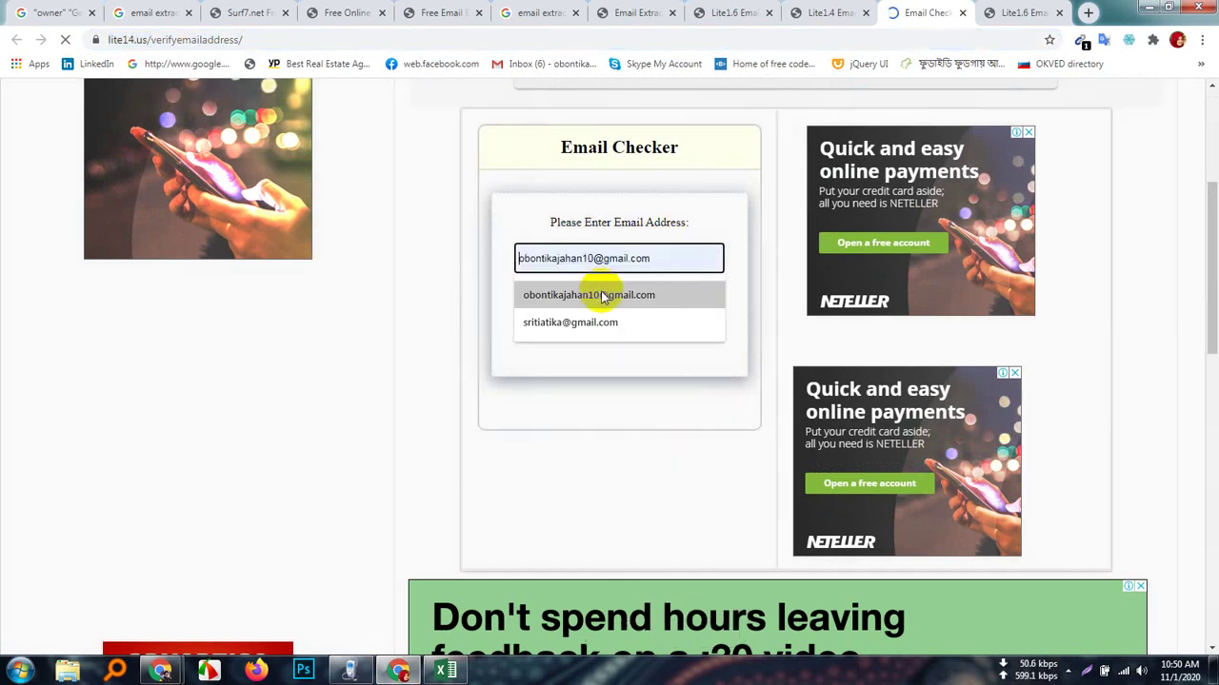
click(601, 295)
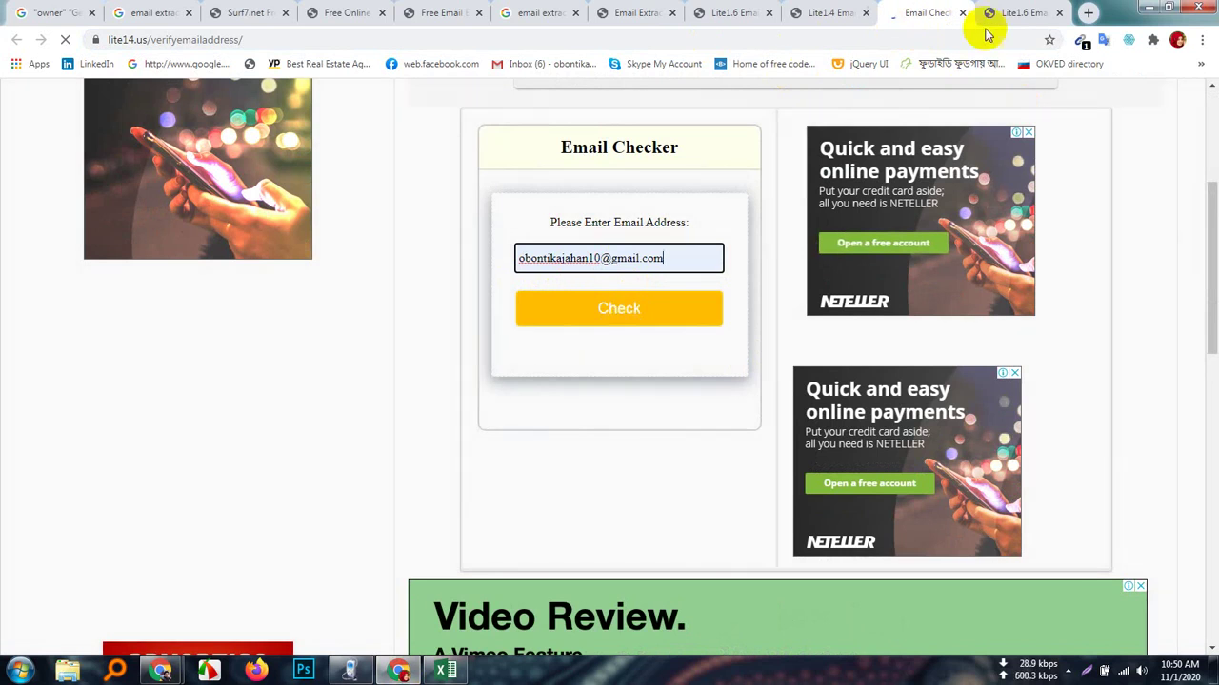
- Close the lite1.6.siitgo.com extractor page and copy the web address of the Email Checker page
click(1009, 15)
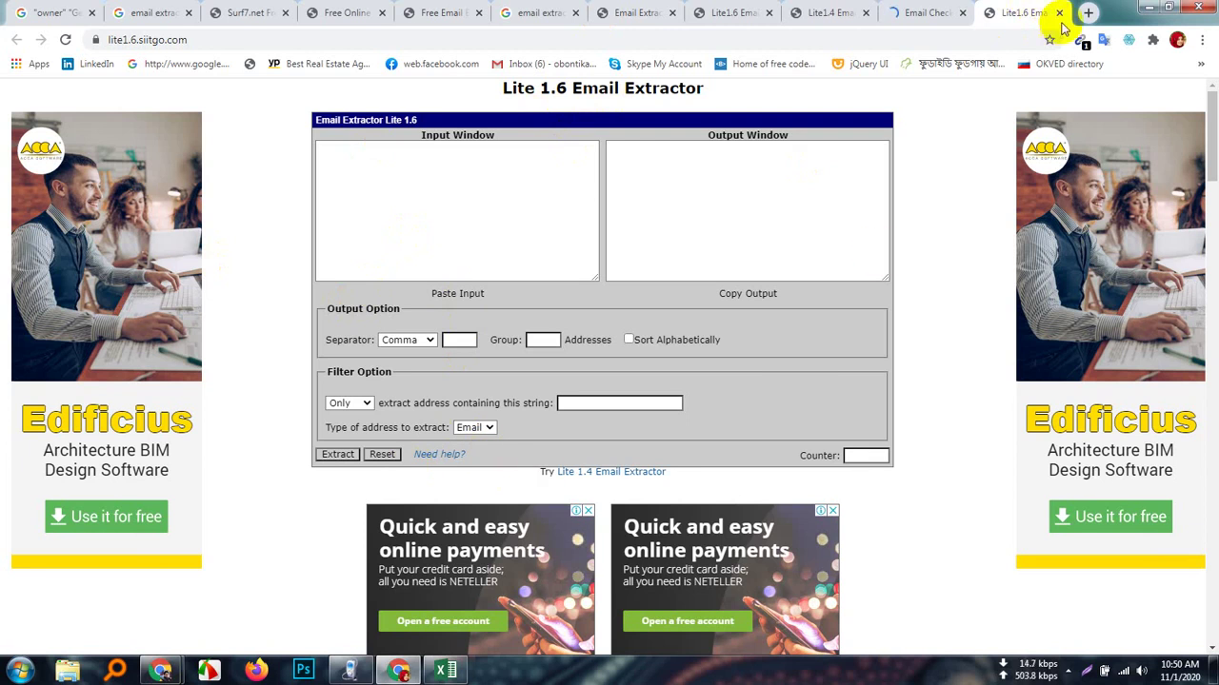
click(1059, 14)
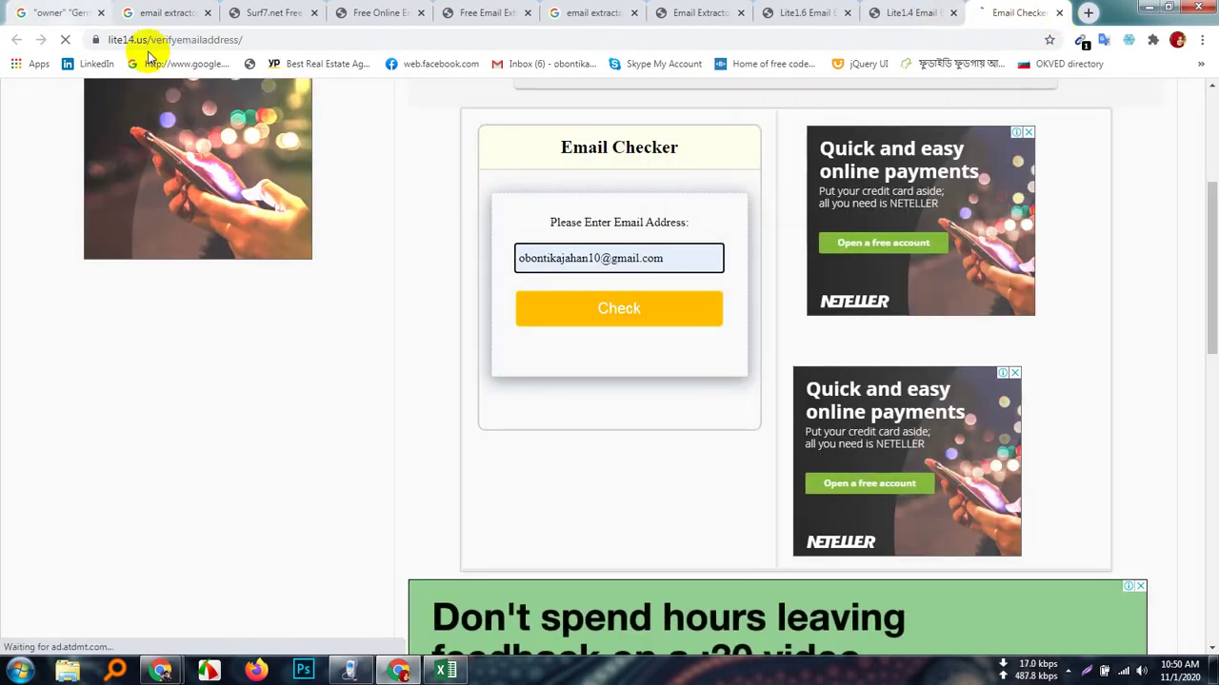
click(169, 39)
right_click(169, 39)
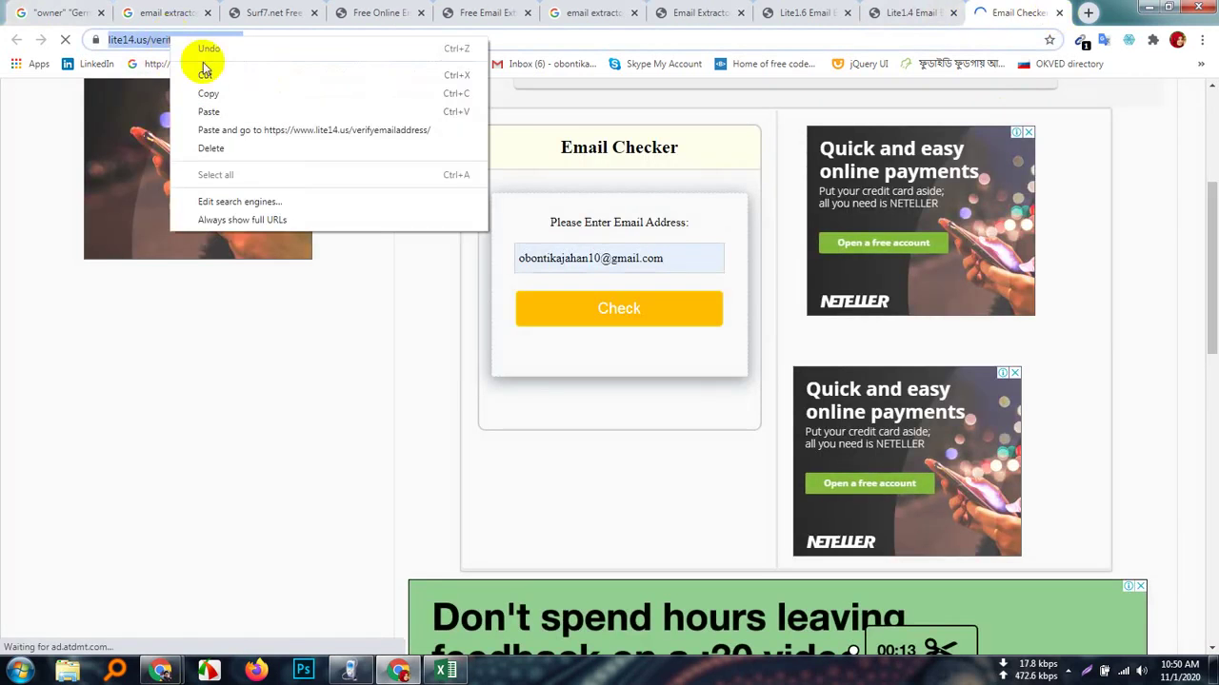
click(210, 99)
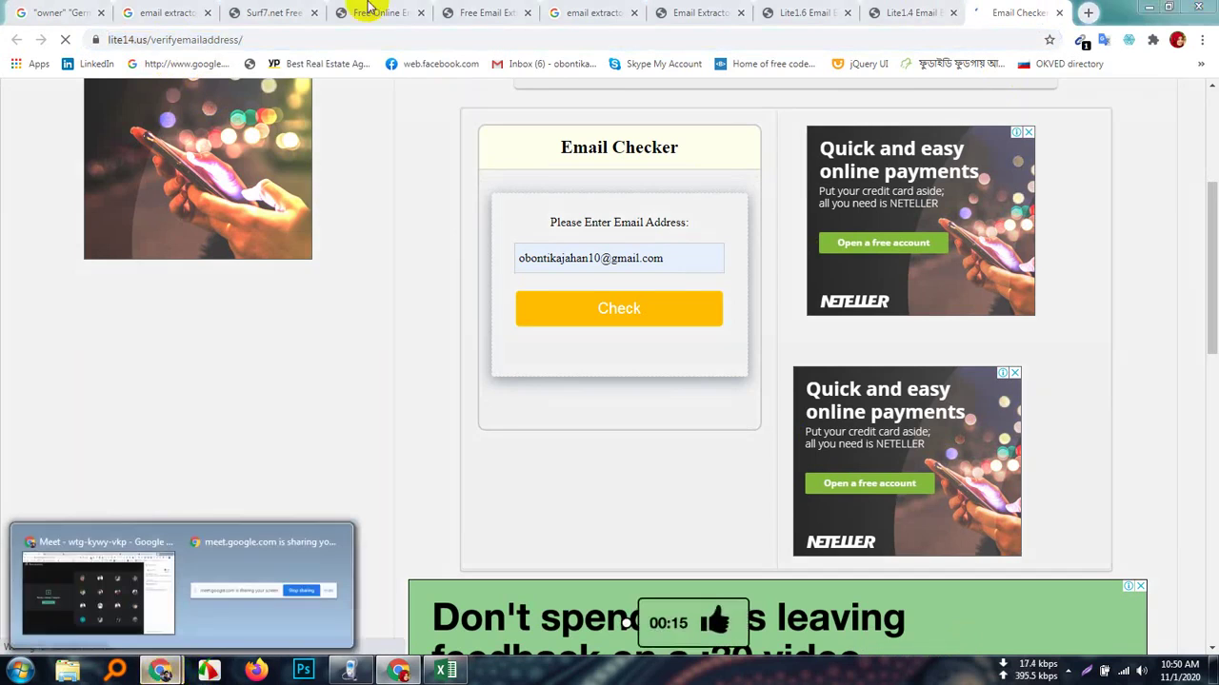
- Switch to the browser window with the Google Meet call and open WhatsApp Web in a new tab
click(109, 584)
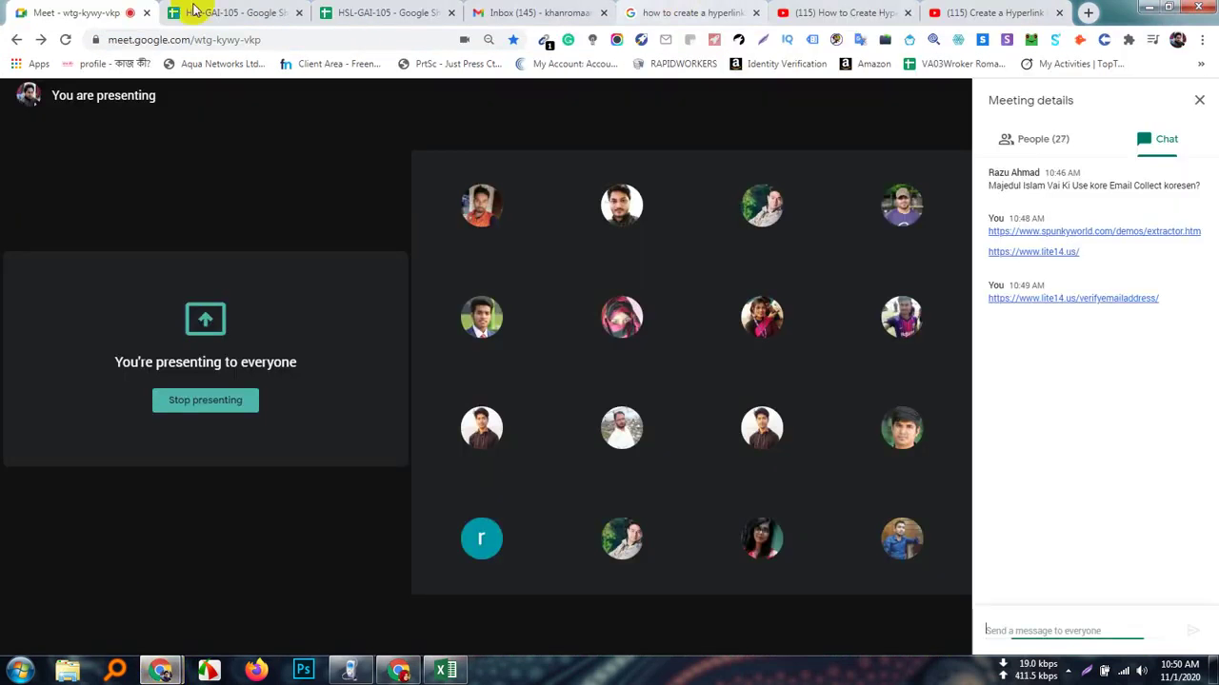
click(1087, 13)
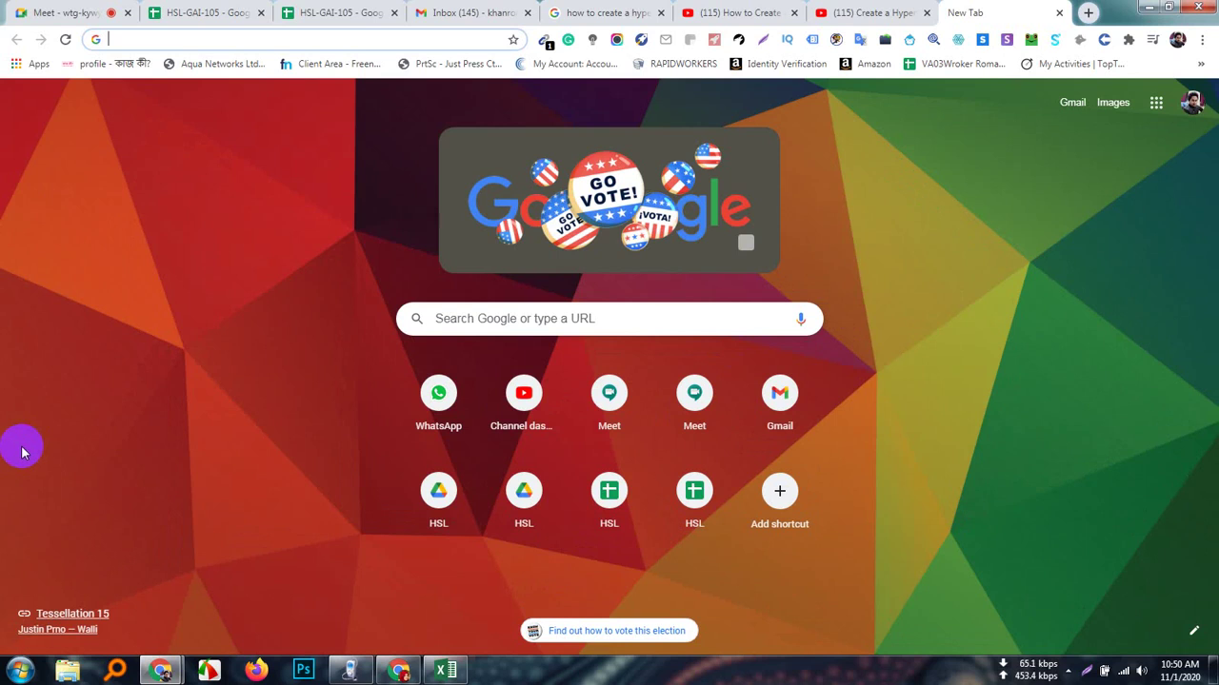
text(wh)
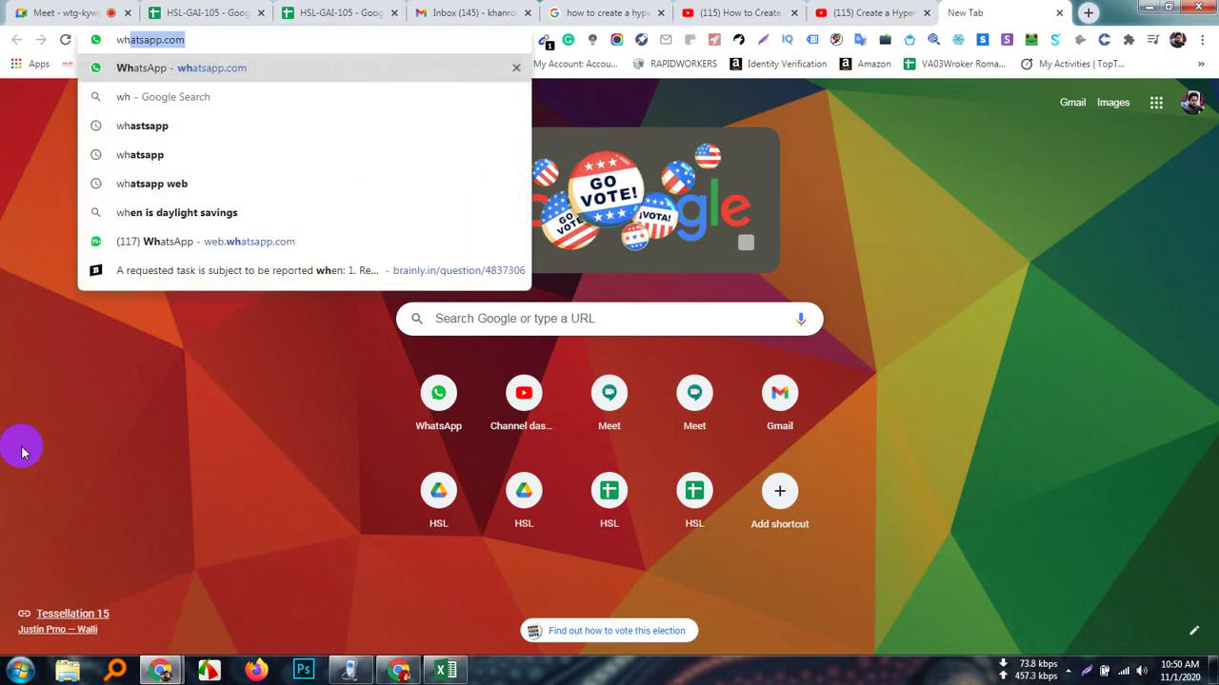
key(Return)
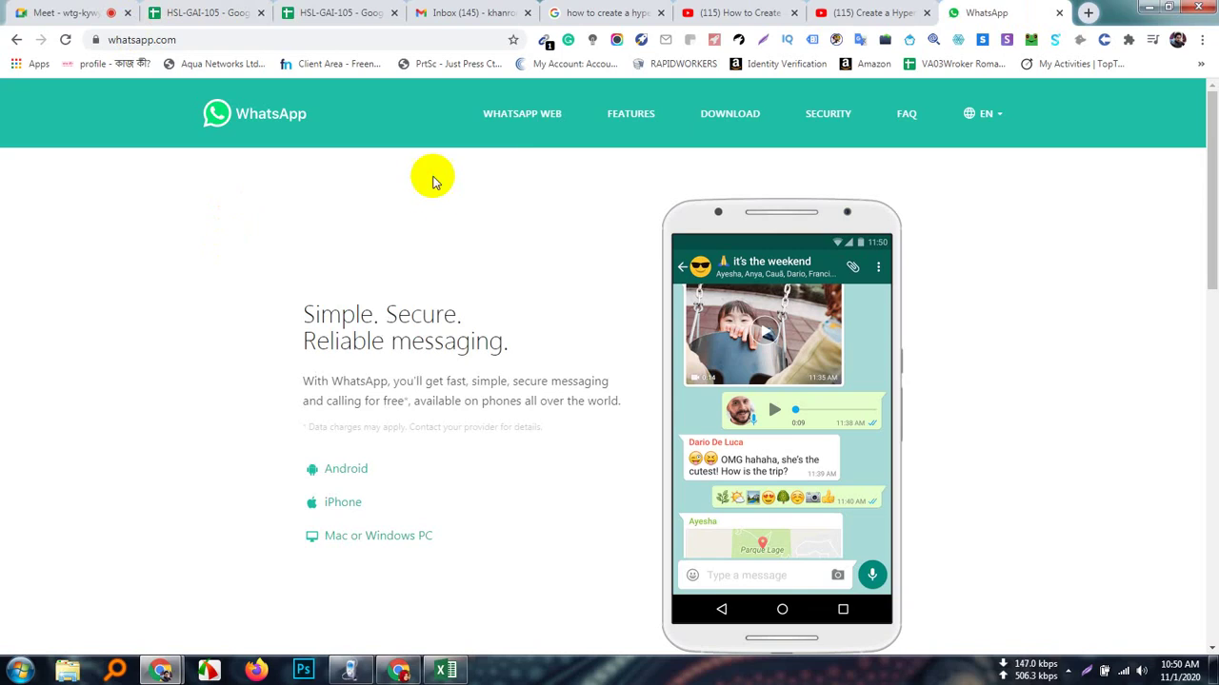
click(530, 116)
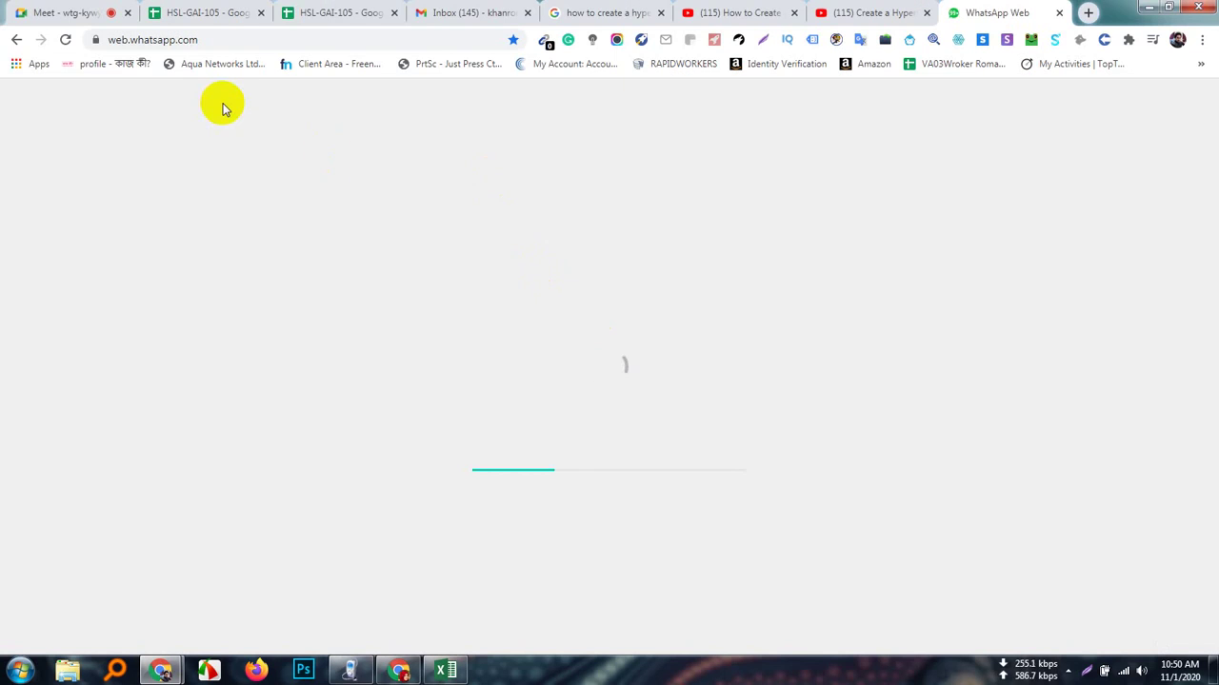
- Send the copied verifyemailaddress link to everyone in the Google Meet chat and return to WhatsApp Web
click(48, 12)
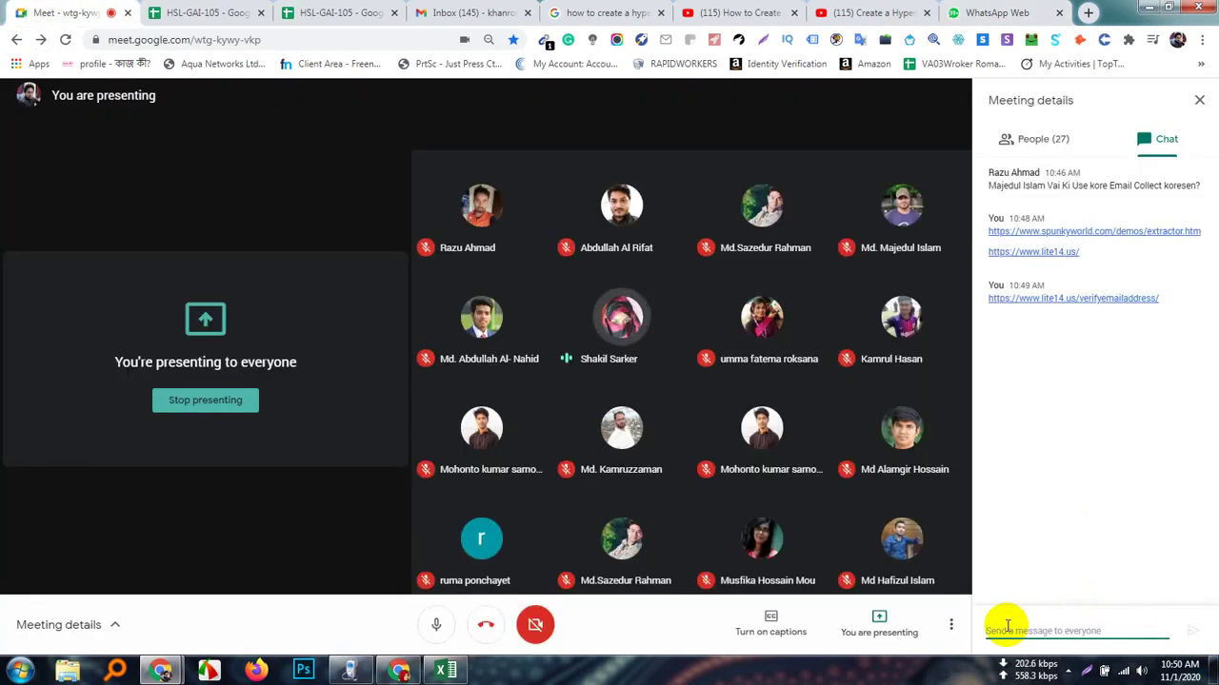
key(ctrl+v)
key(Return)
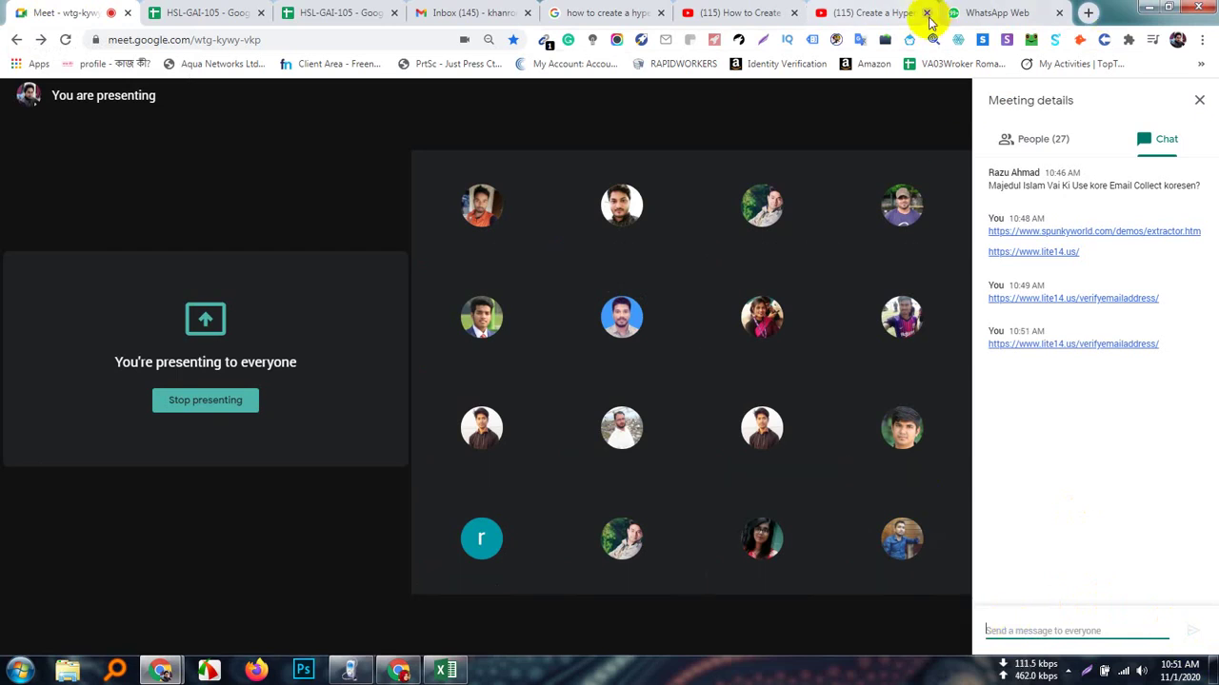
click(995, 12)
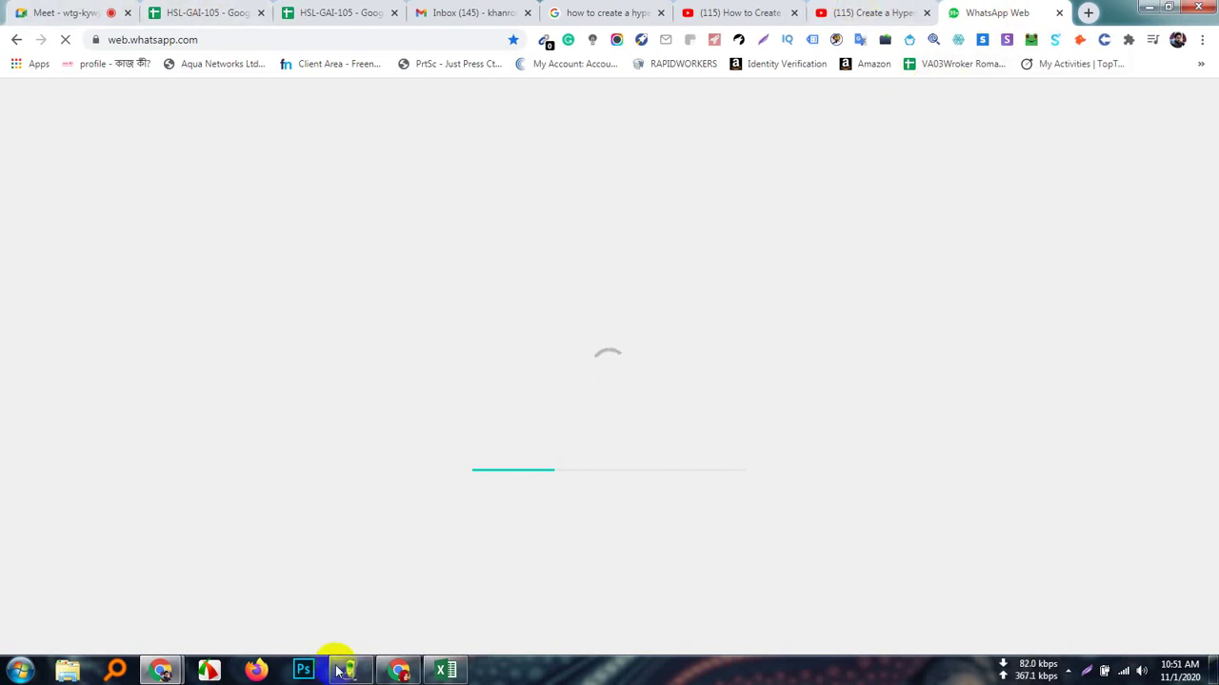
- Return to the Email Checker page and run the check on the e-mail address already entered
click(398, 670)
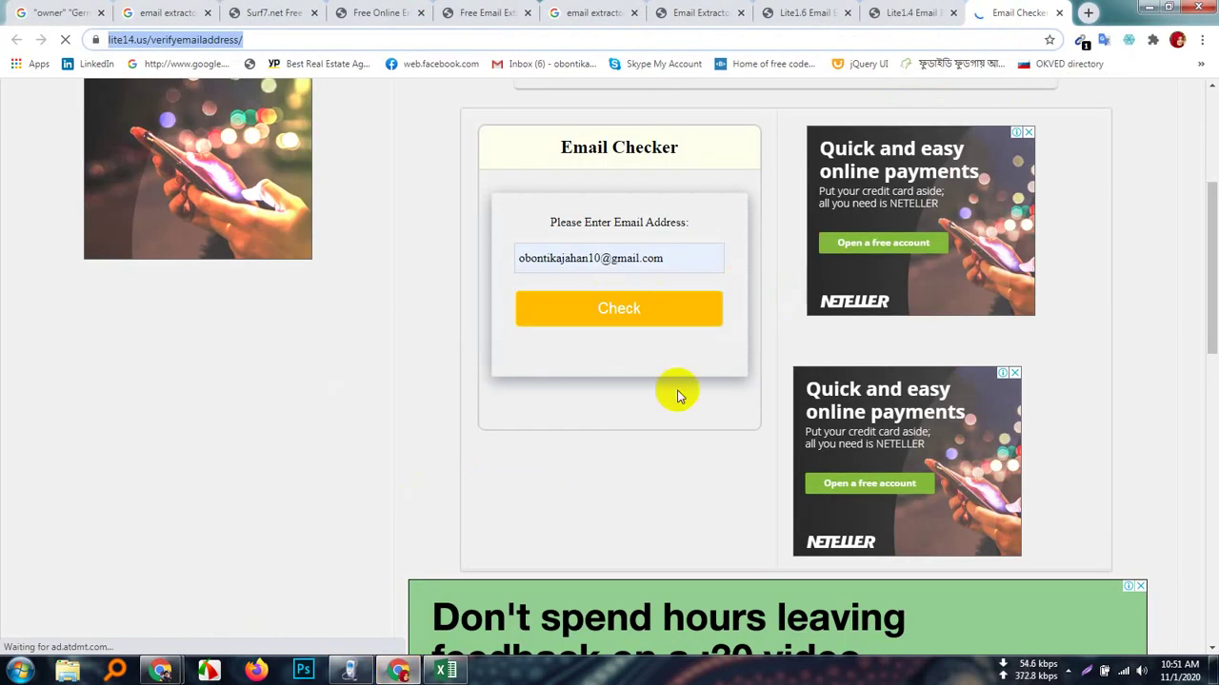
scroll(676, 408, up, 2)
scroll(671, 400, down, 2)
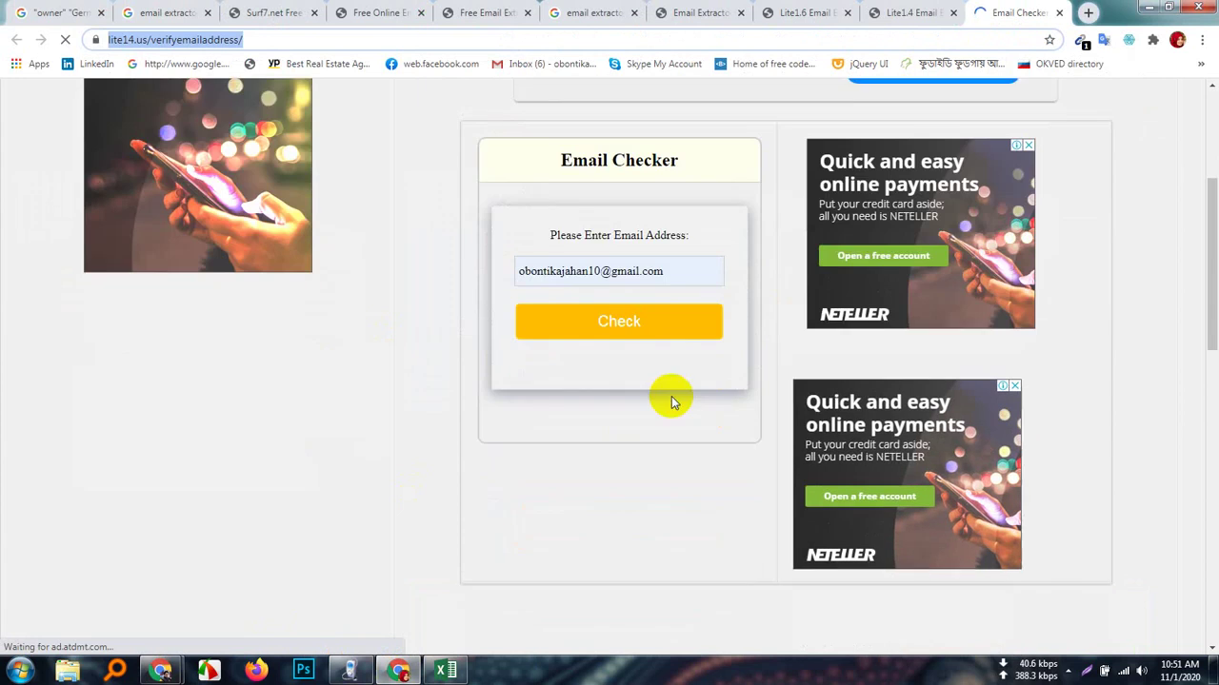
click(680, 256)
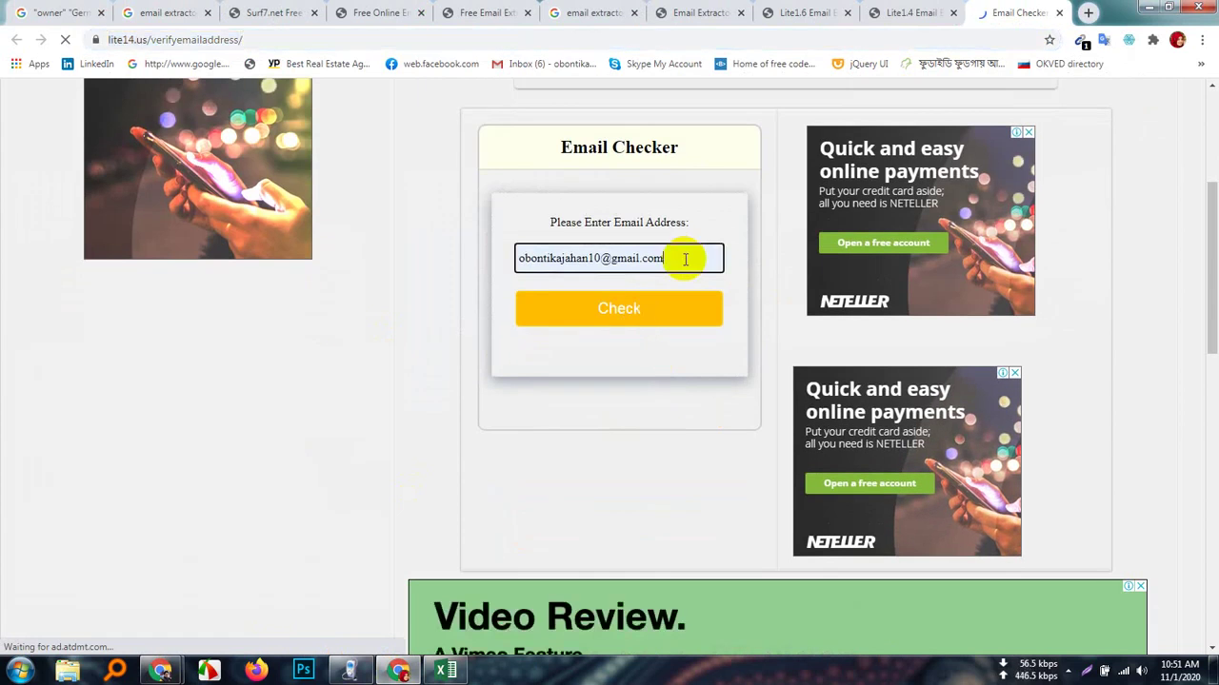
click(635, 327)
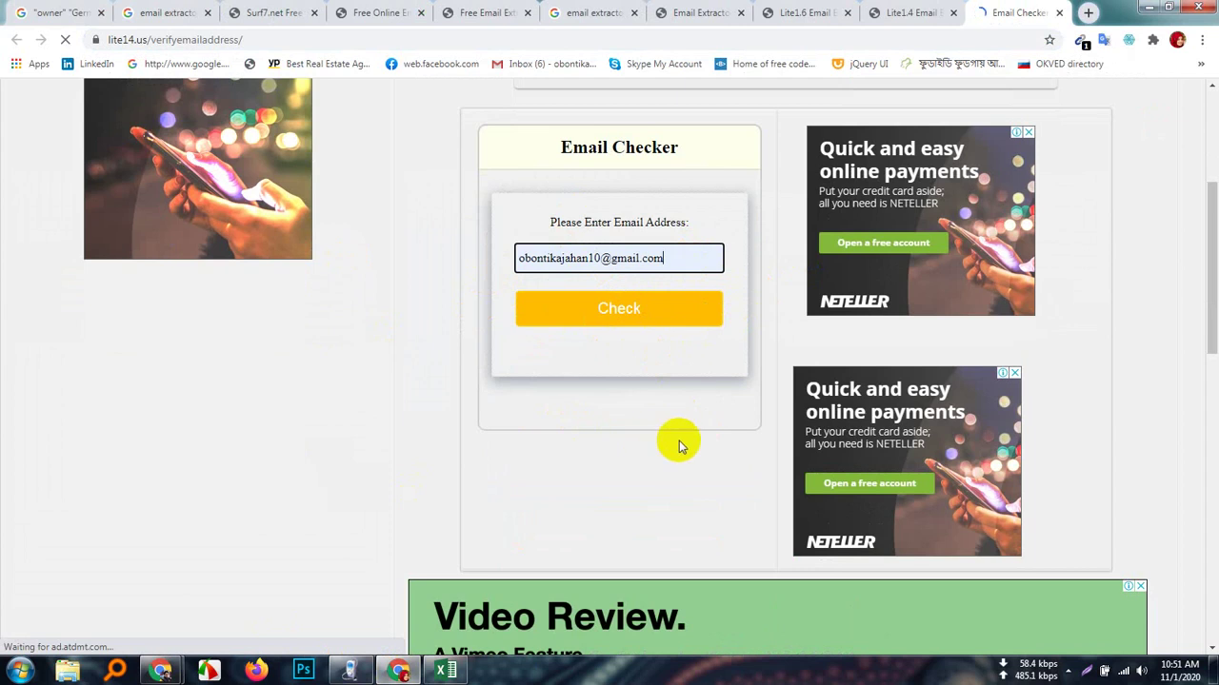
scroll(652, 380, up, 2)
scroll(635, 335, down, 3)
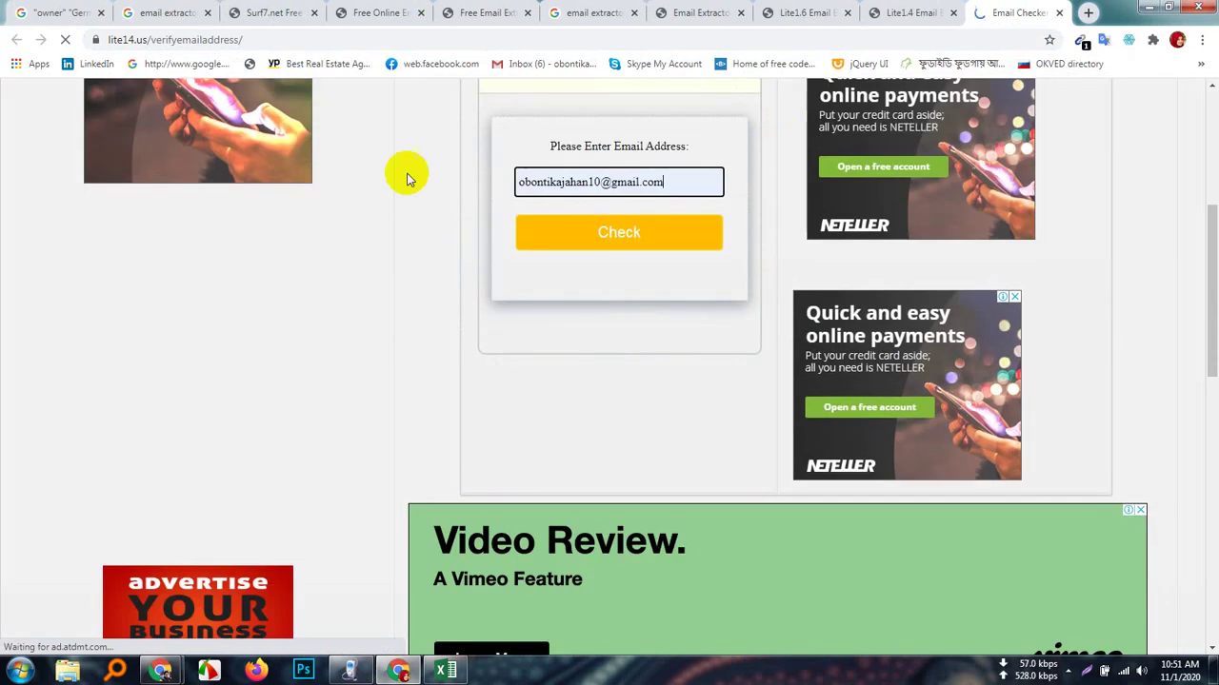
scroll(487, 231, up, 2)
click(631, 383)
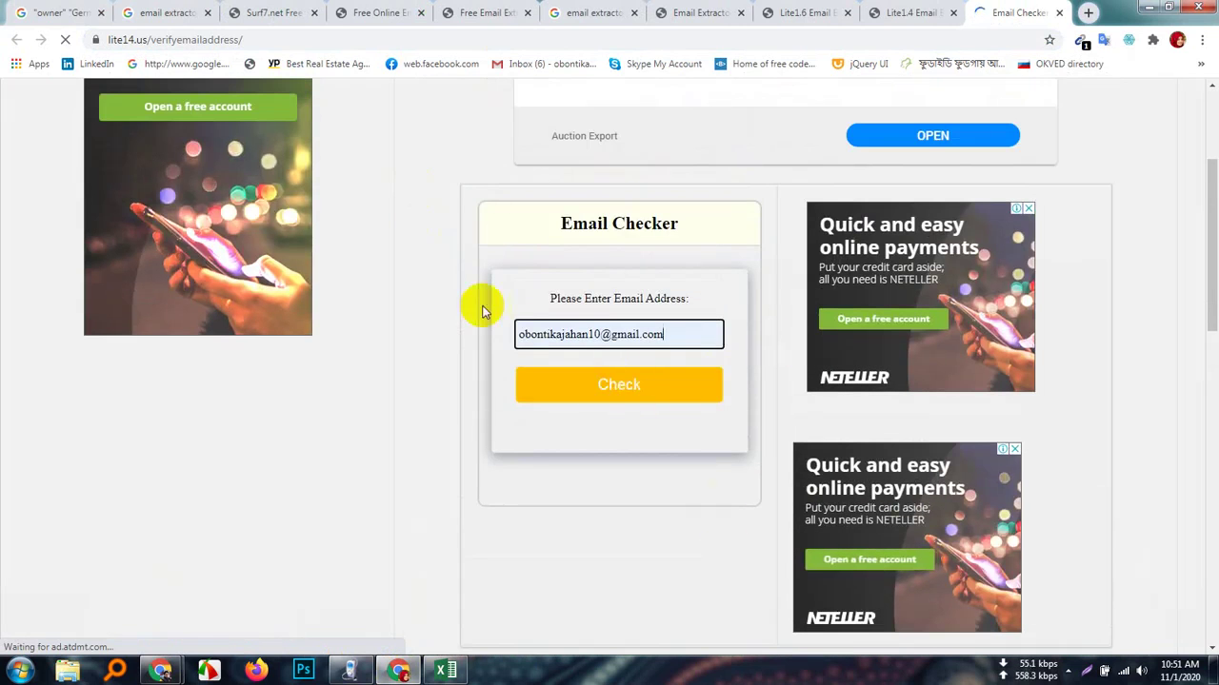
click(560, 395)
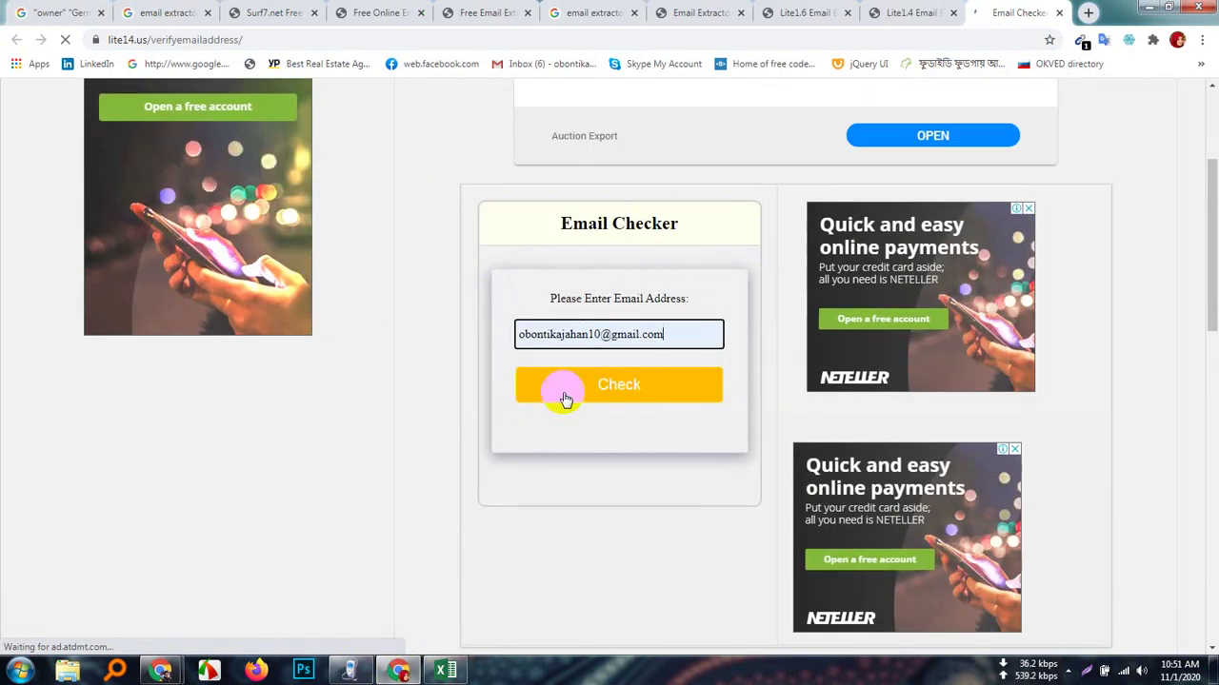
click(626, 386)
click(626, 389)
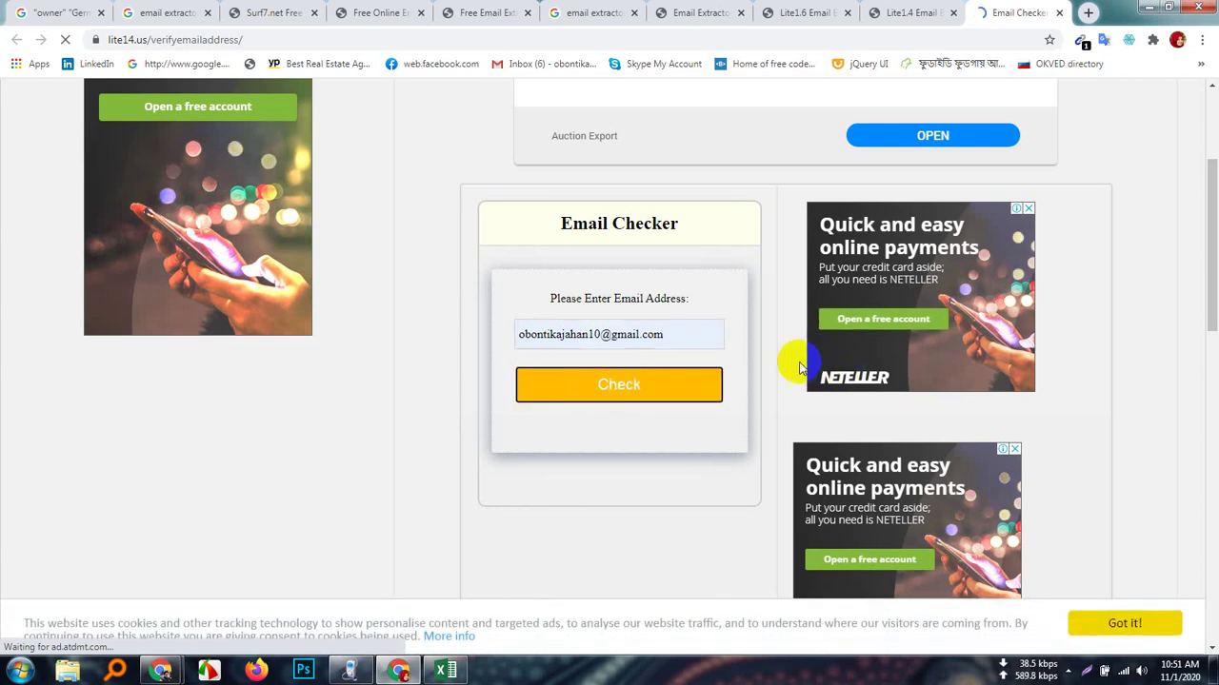
click(621, 393)
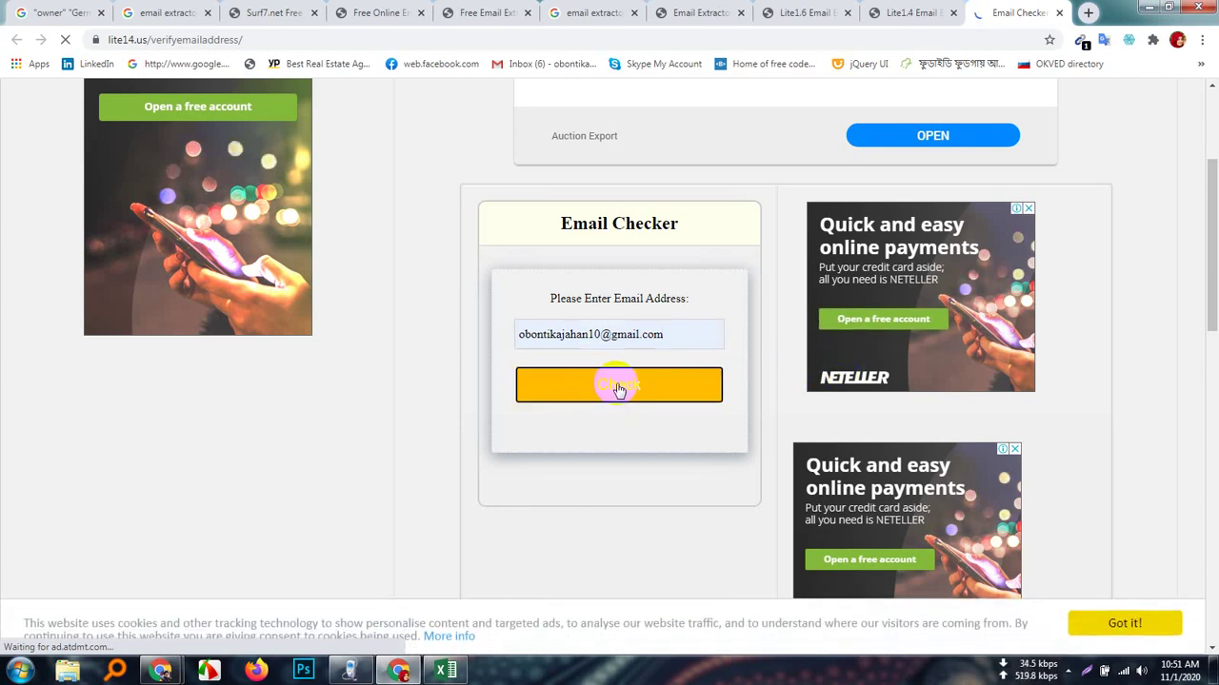
scroll(785, 372, down, 4)
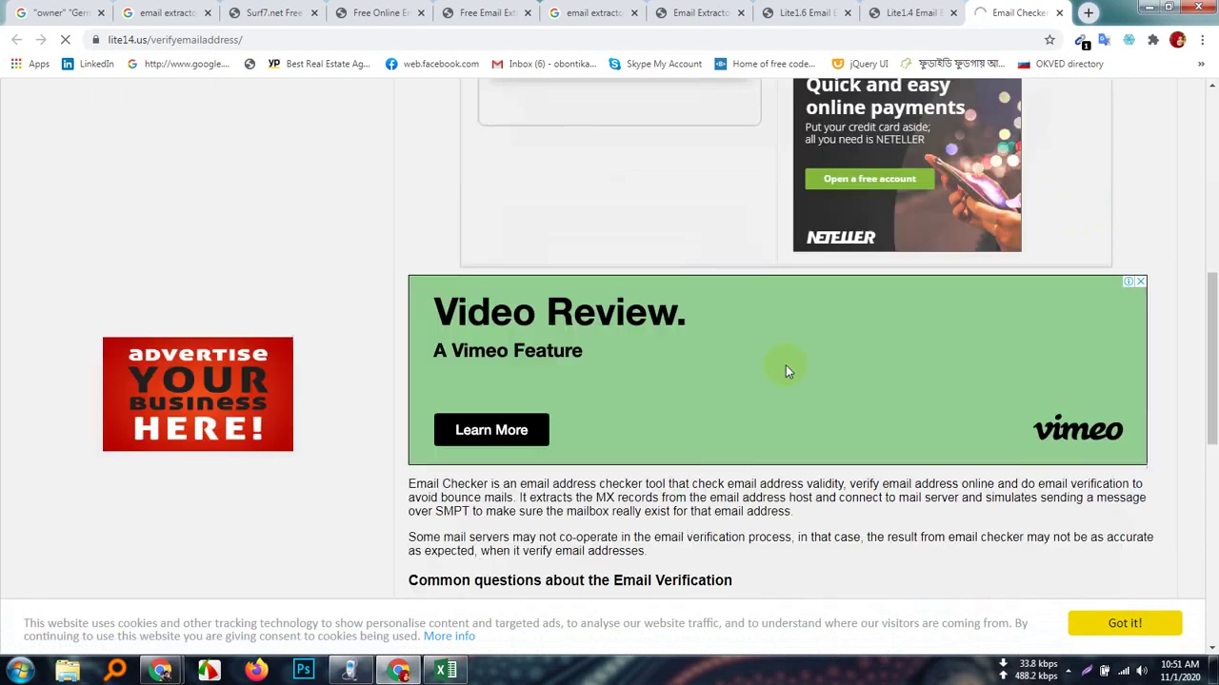
scroll(785, 371, up, 4)
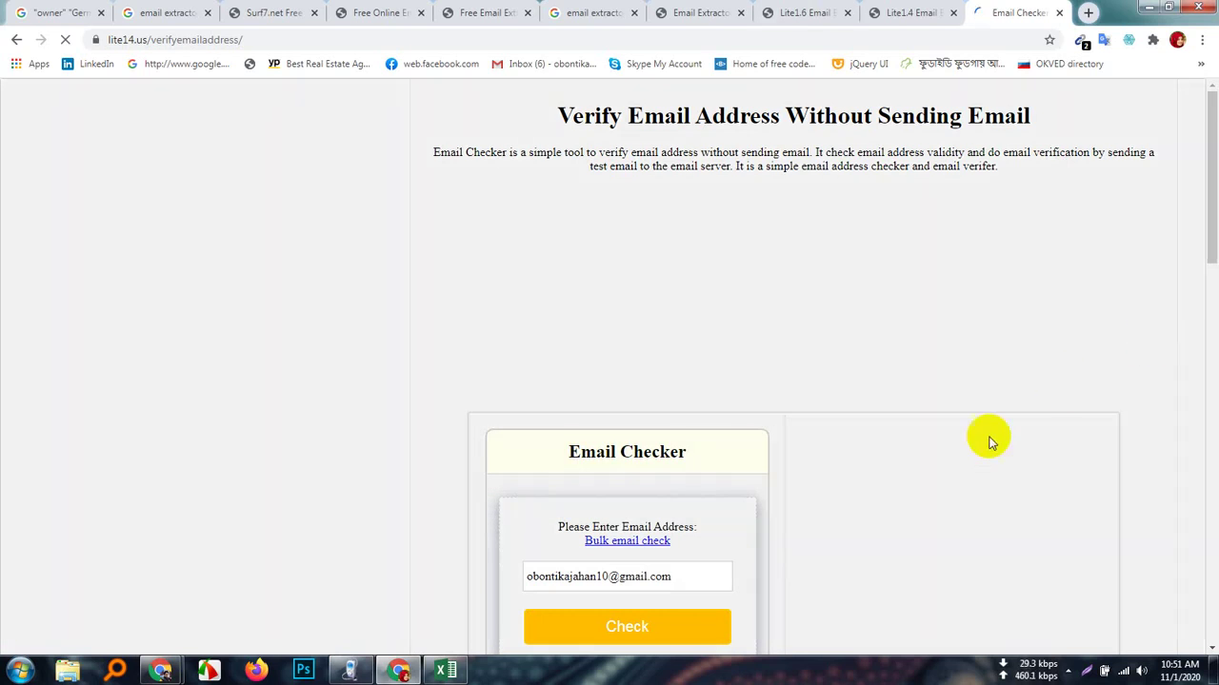
scroll(731, 509, down, 2)
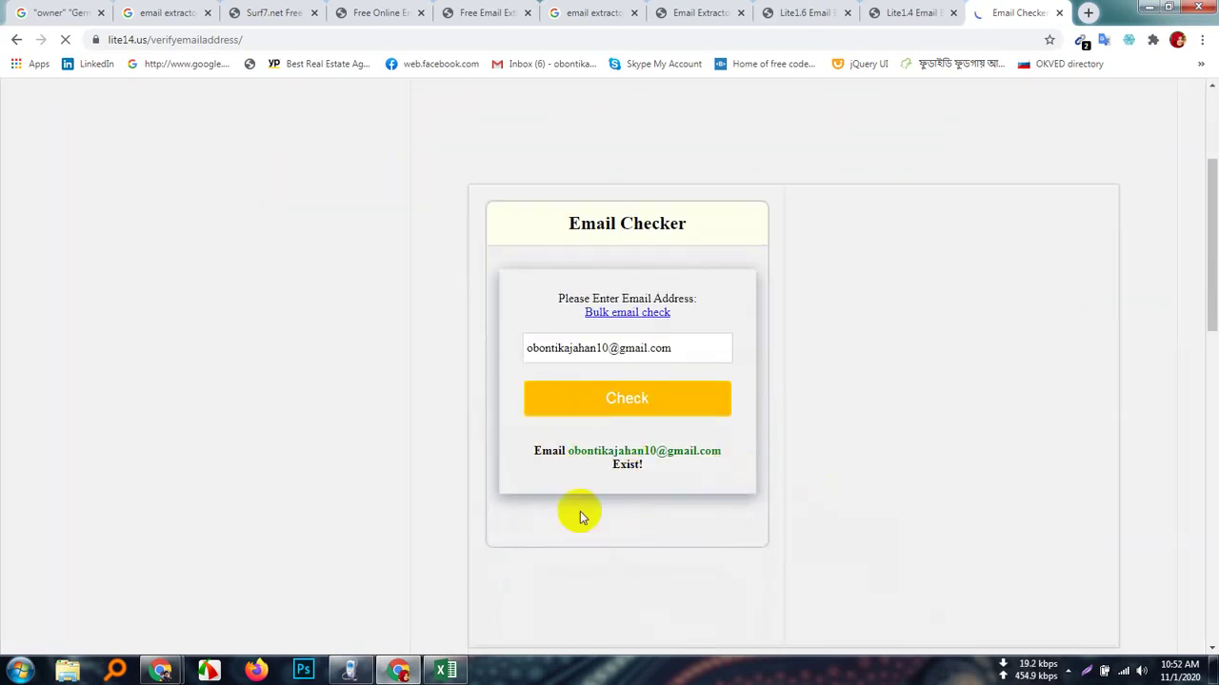
- Insert the extra letters "dffgrggg" in the middle of the address's user name and check the altered address
click(565, 350)
text(dffgr)
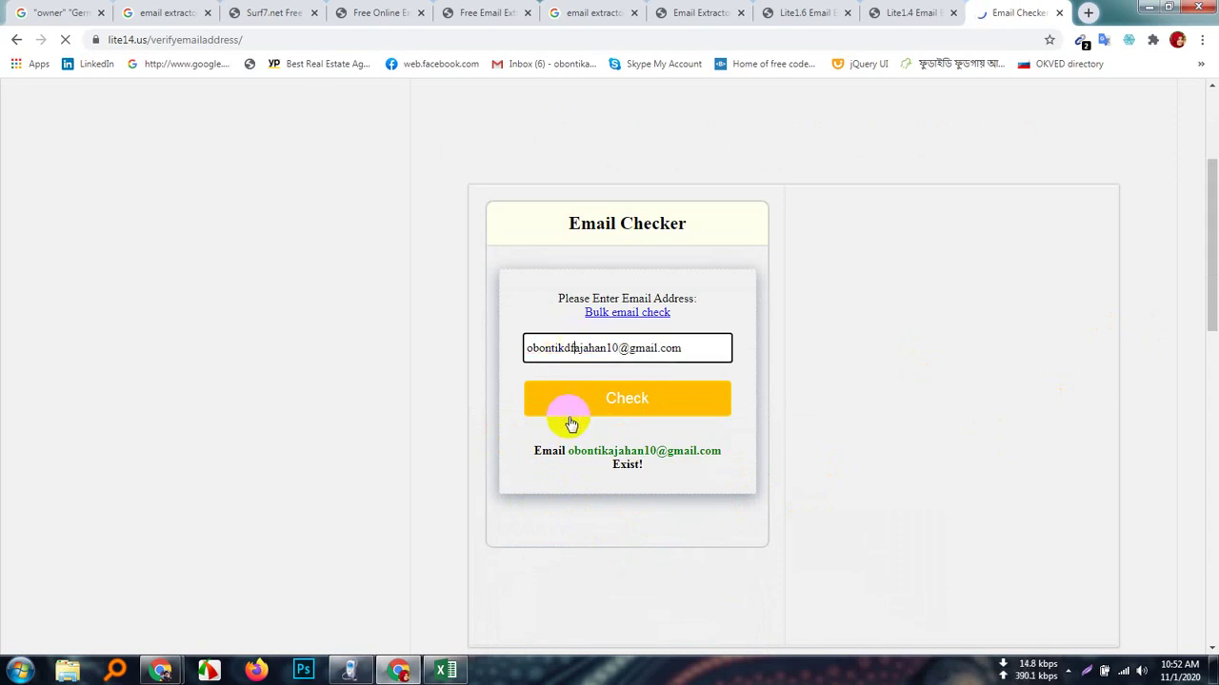
text(ggg)
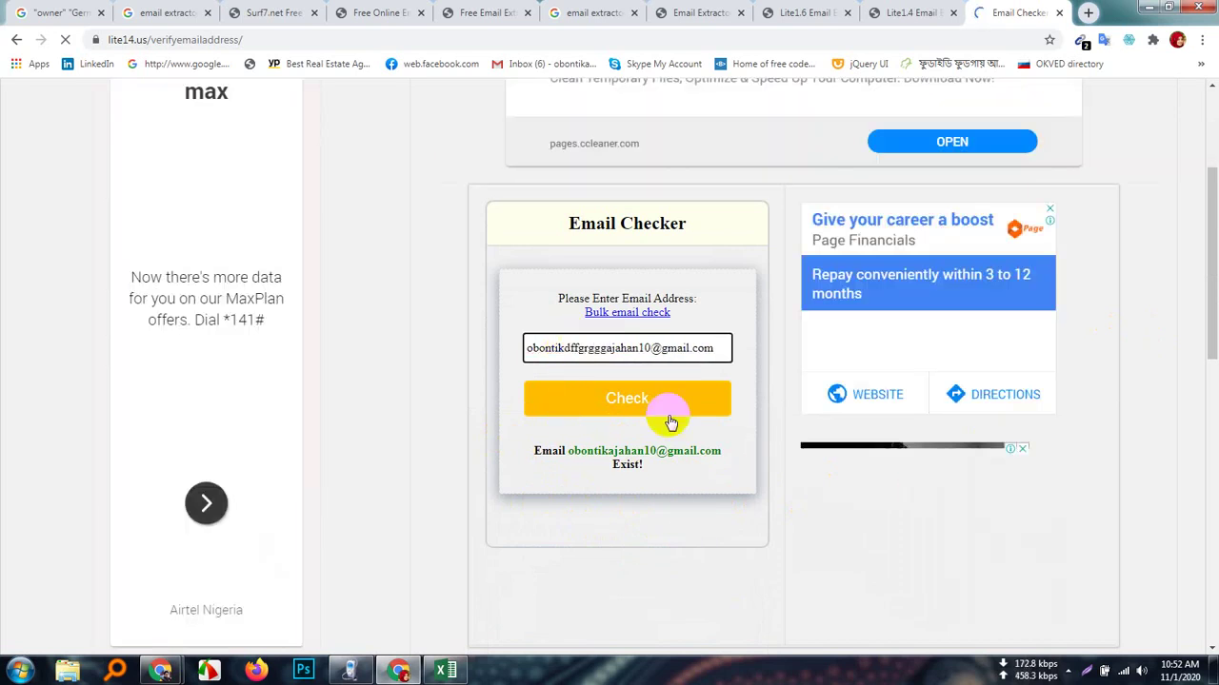
click(629, 408)
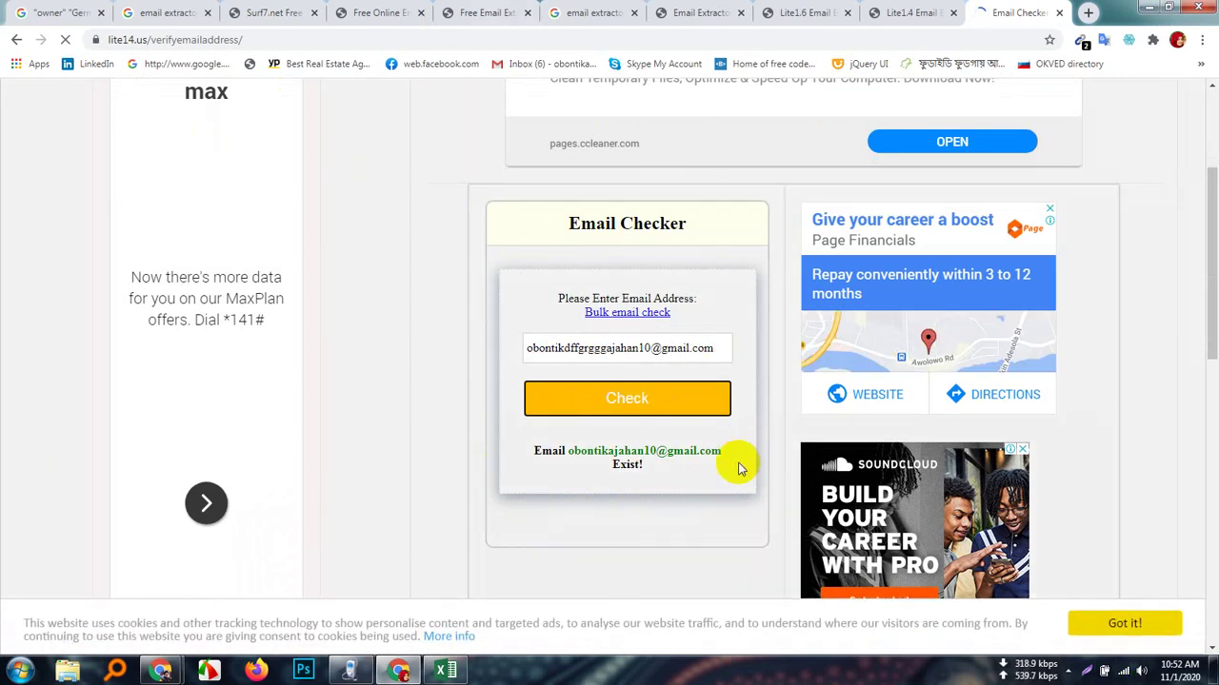
- Examine the Email Checker page for the altered address's result and the explanations about e-mail verification
scroll(627, 423, down, 3)
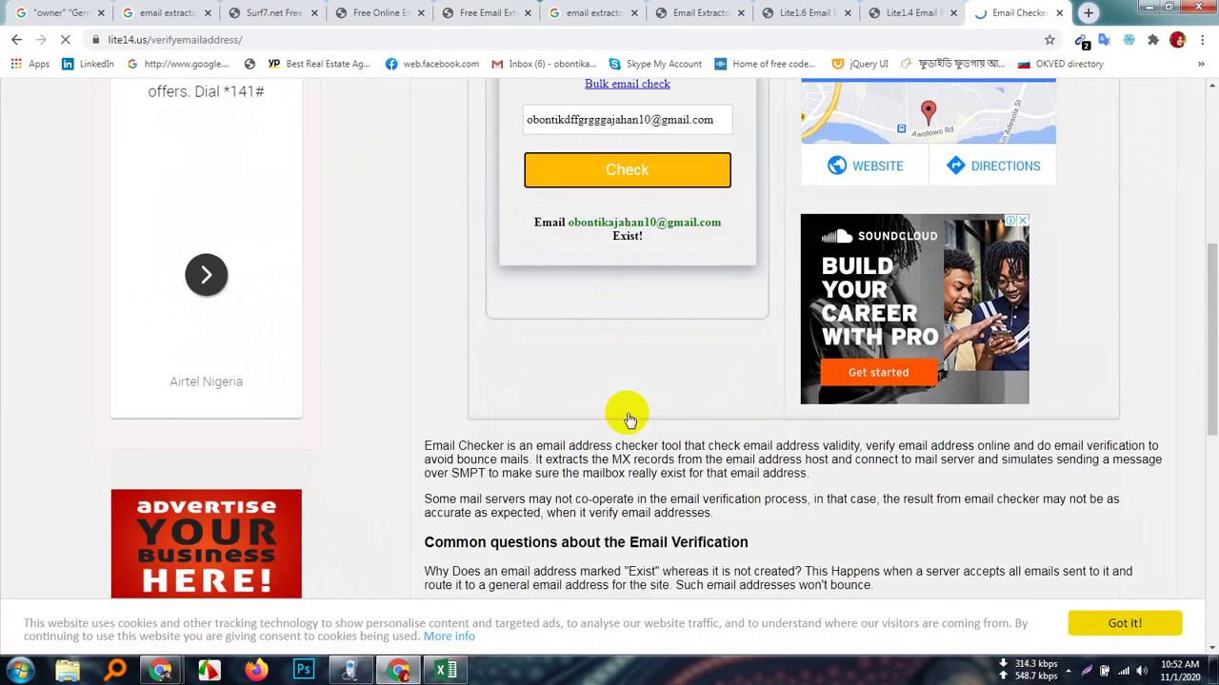
scroll(627, 418, up, 4)
scroll(628, 415, down, 4)
scroll(628, 414, up, 2)
scroll(631, 415, down, 8)
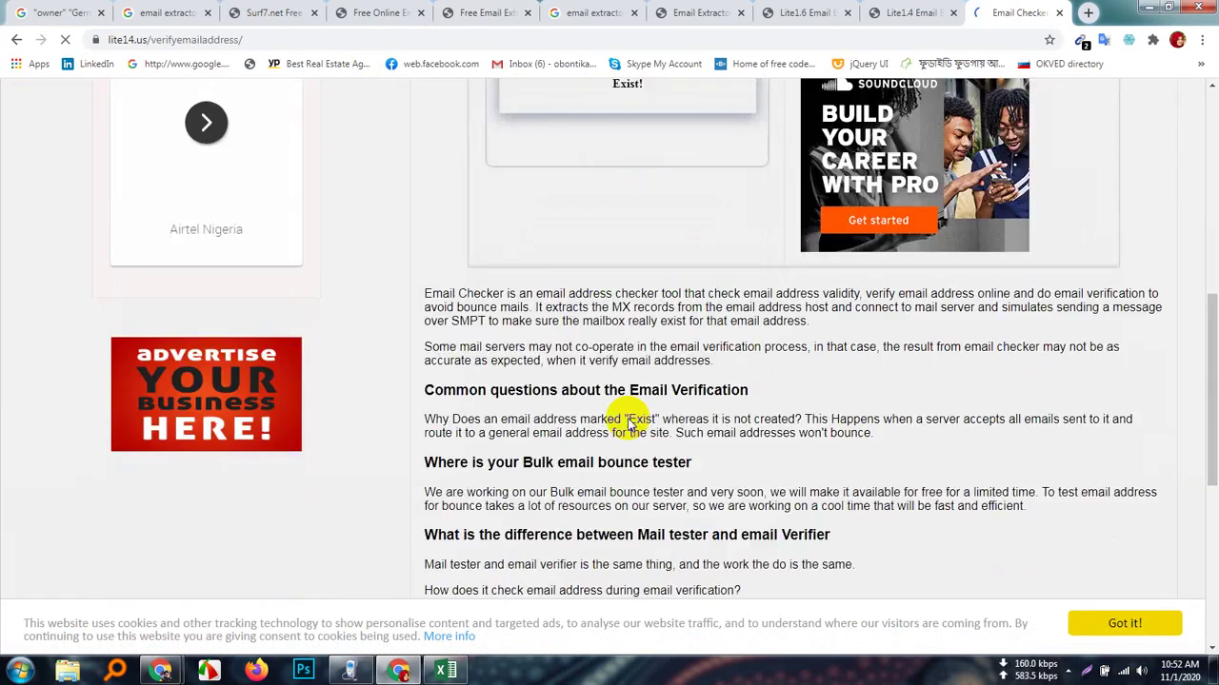
scroll(628, 422, up, 9)
scroll(626, 417, up, 3)
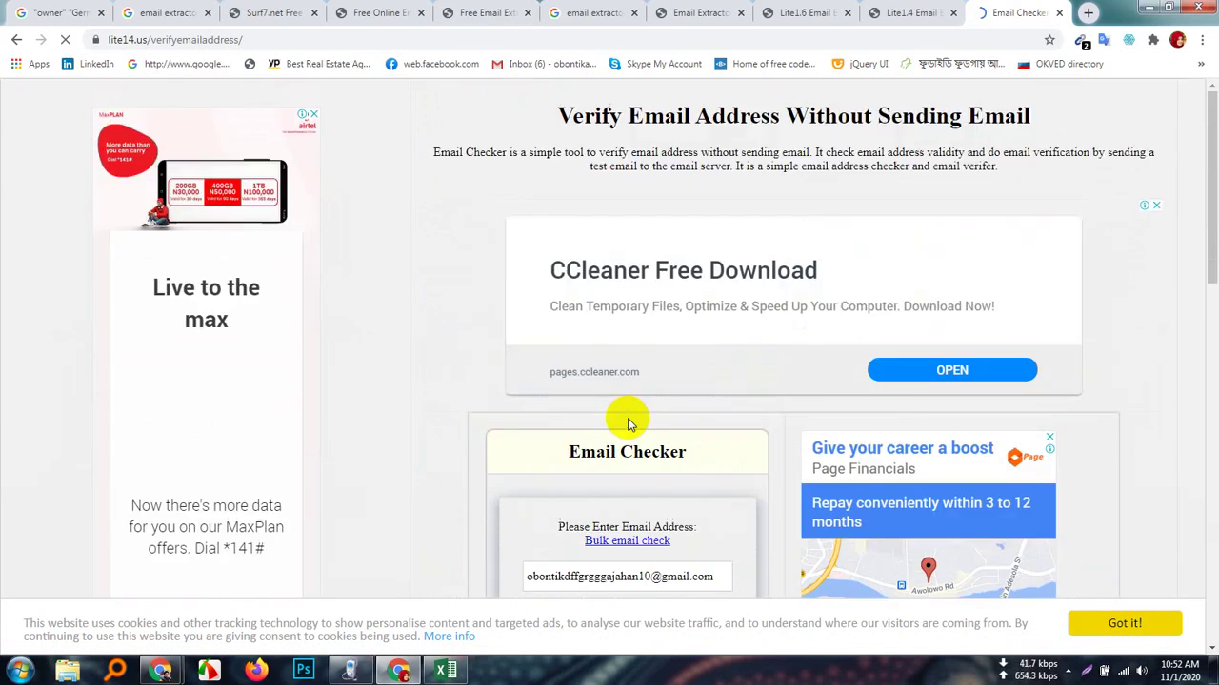
scroll(628, 423, down, 4)
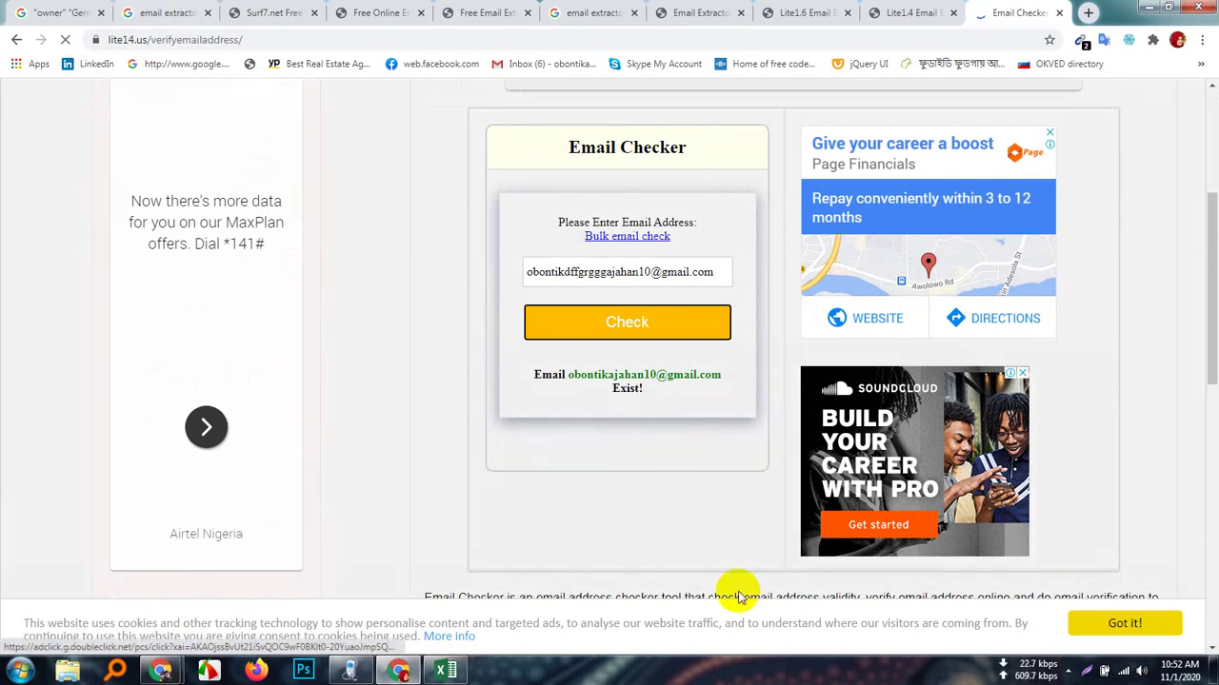
scroll(728, 586, up, 4)
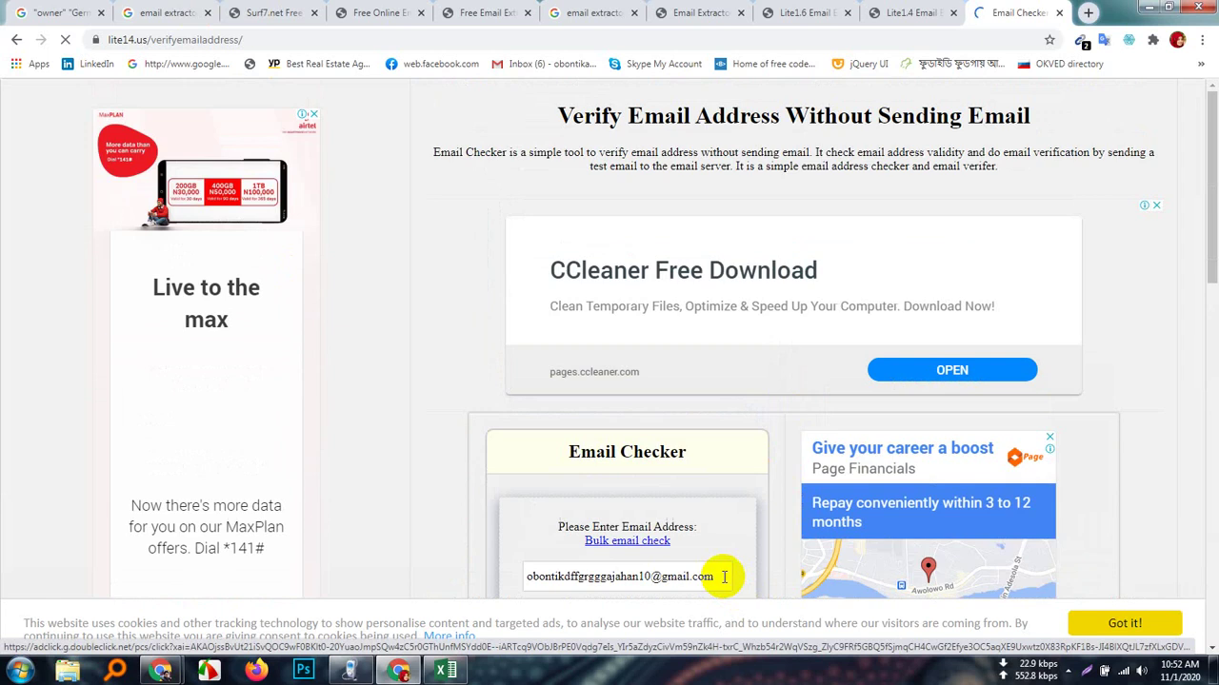
scroll(722, 576, down, 9)
scroll(723, 577, up, 7)
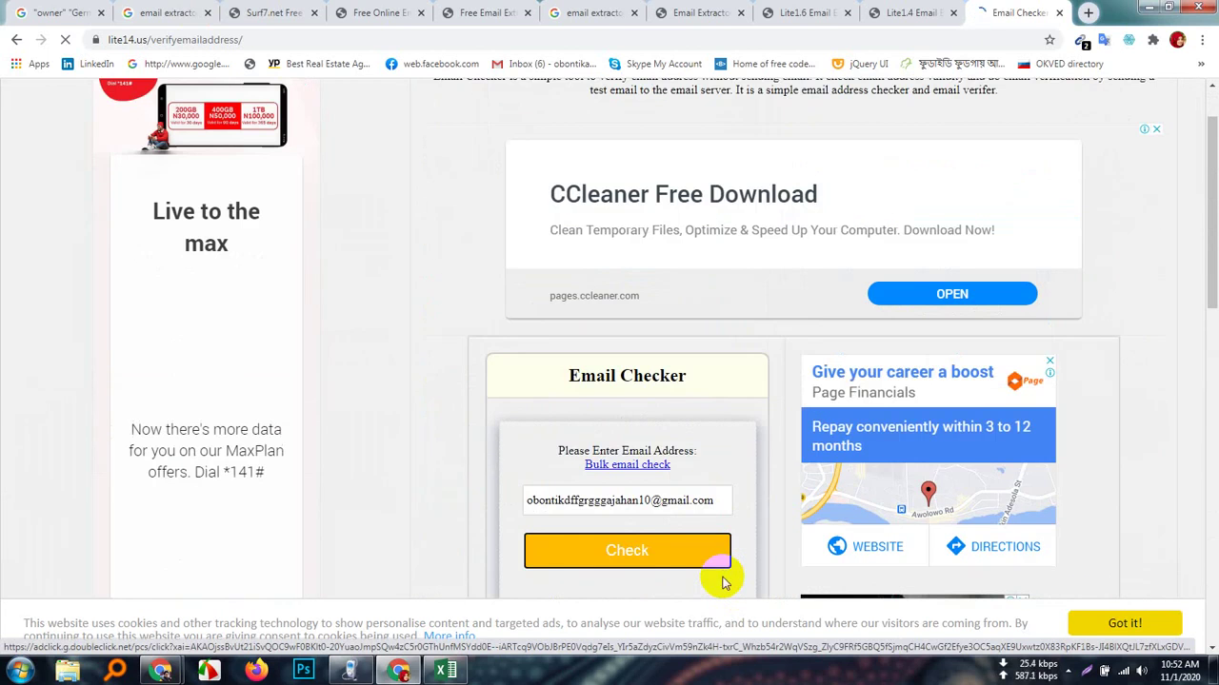
scroll(722, 582, down, 3)
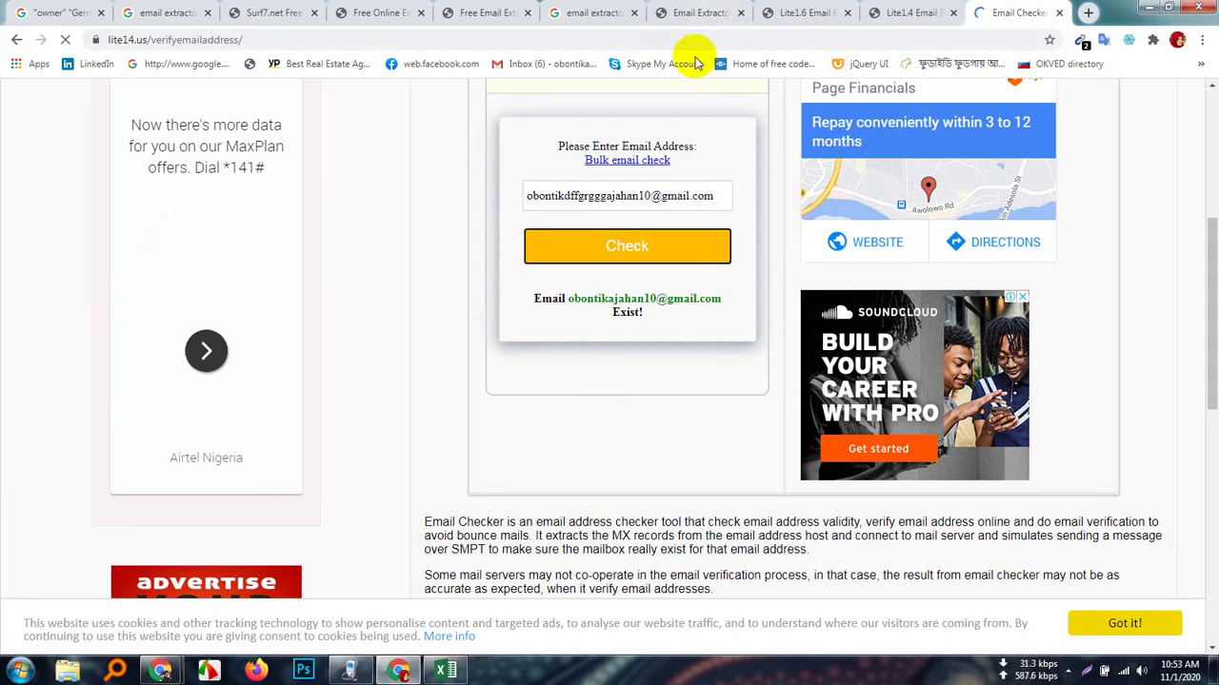
scroll(659, 386, down, 4)
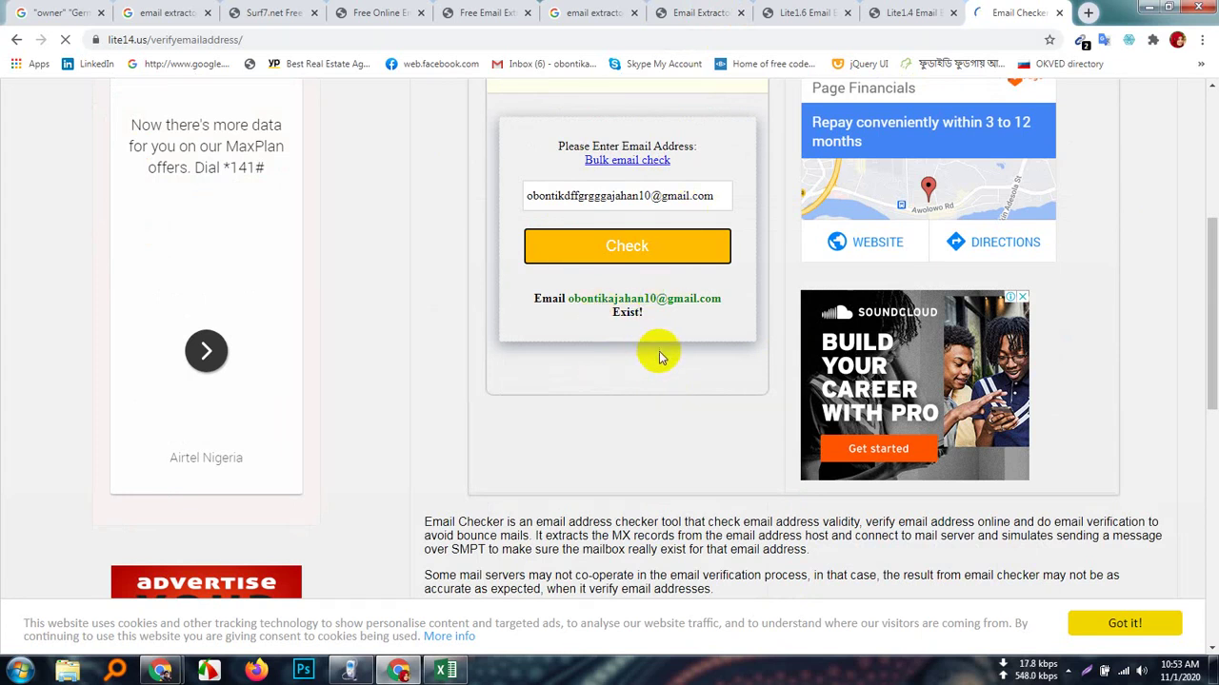
scroll(653, 363, up, 4)
scroll(653, 362, down, 3)
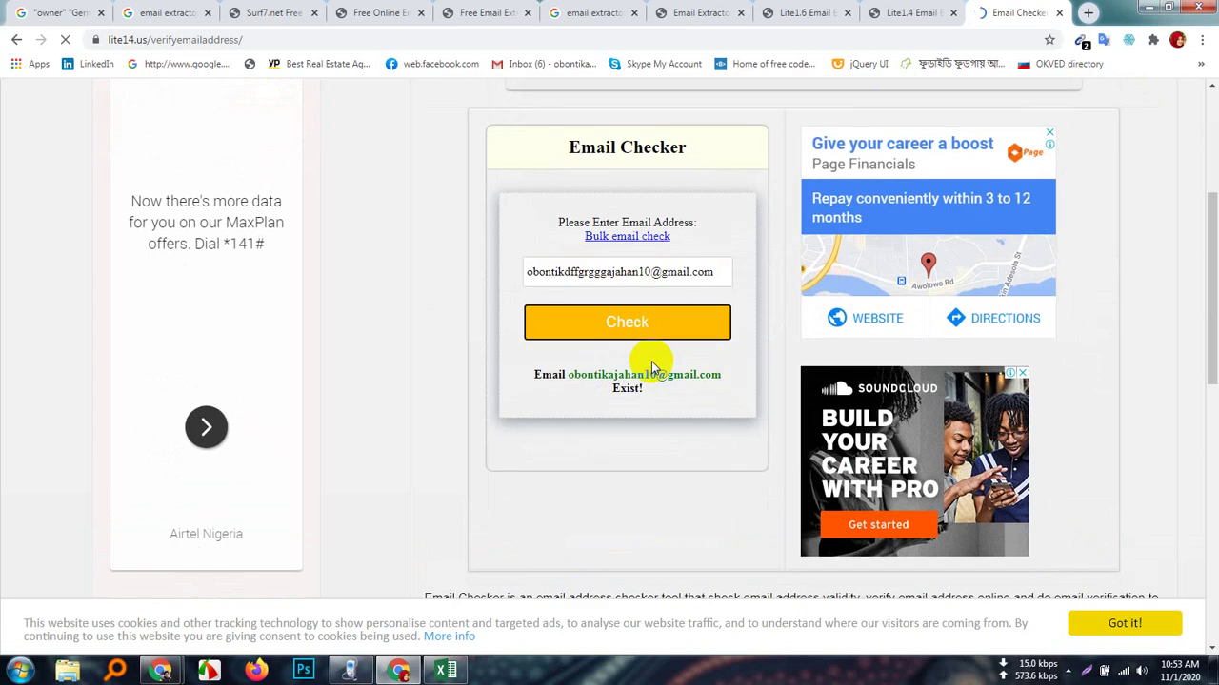
- Run the check on the altered address again, looking at the Lite 1.4 extractor page while it loads
click(632, 321)
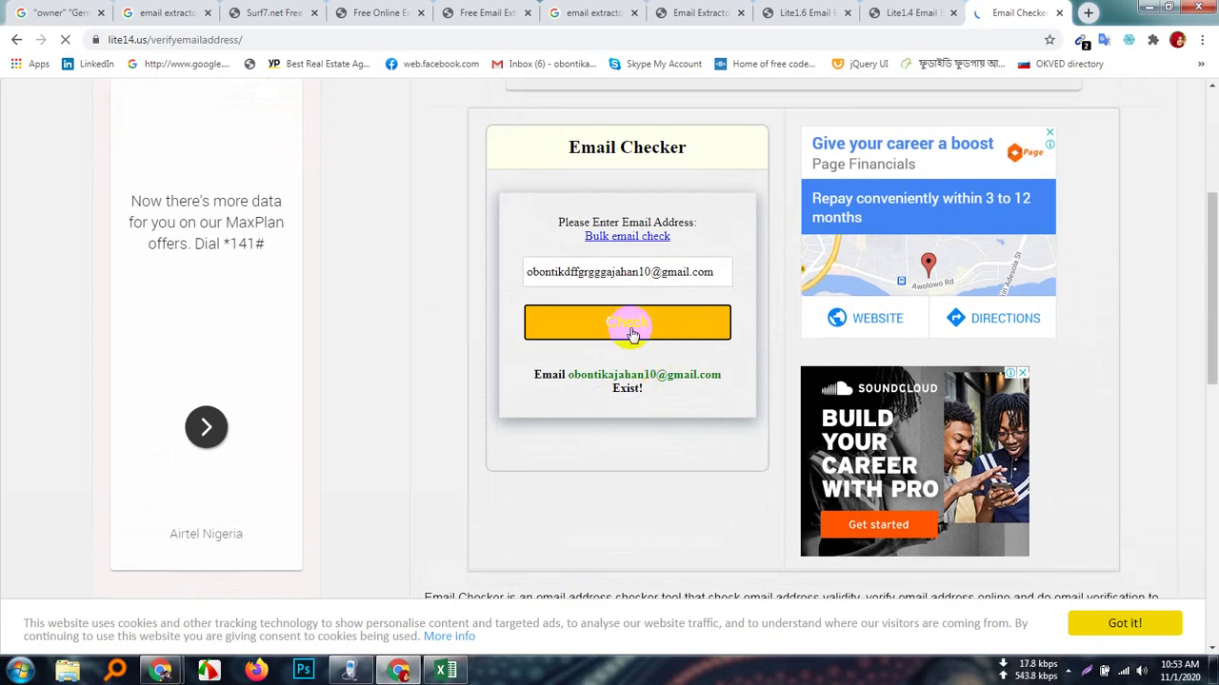
click(906, 15)
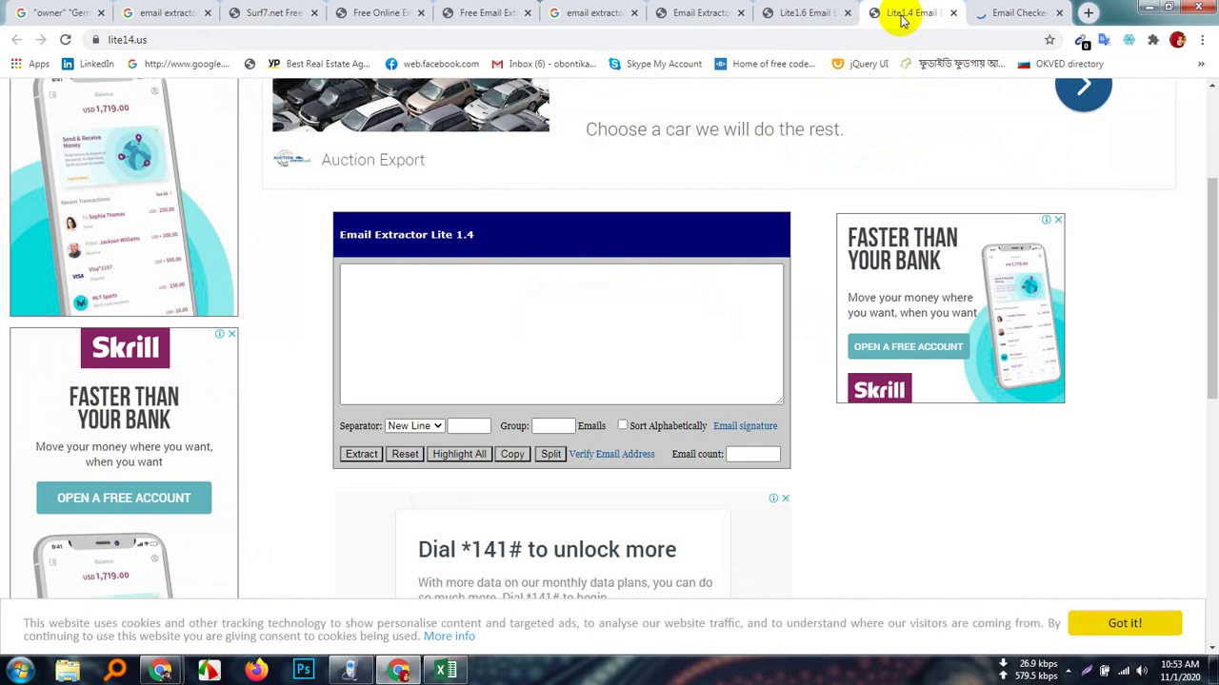
click(1006, 16)
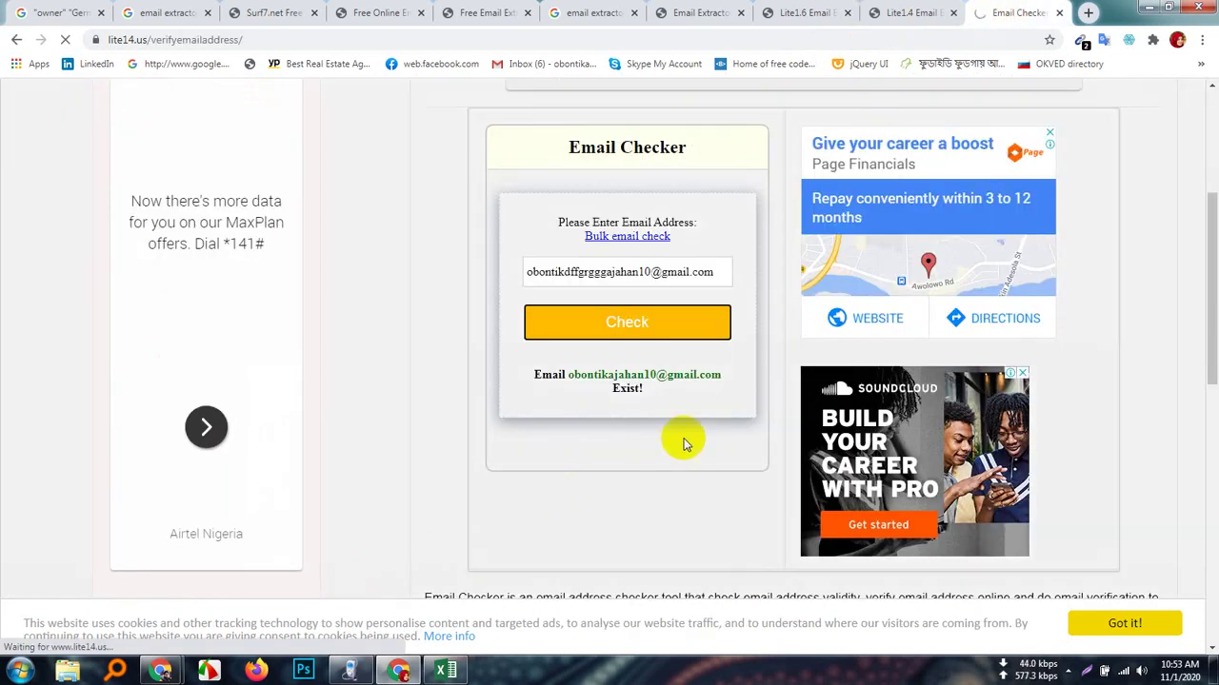
- Open the Bulk email check link from the Email Checker page in a new tab and switch to it
right_click(630, 240)
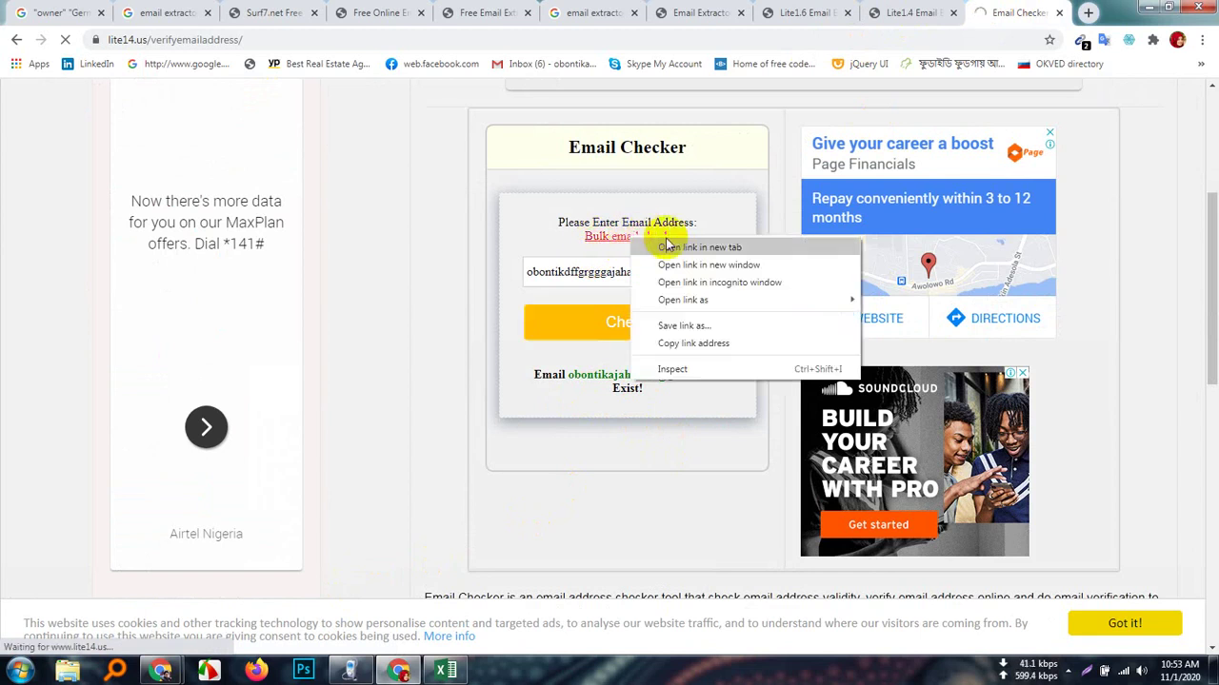
click(674, 245)
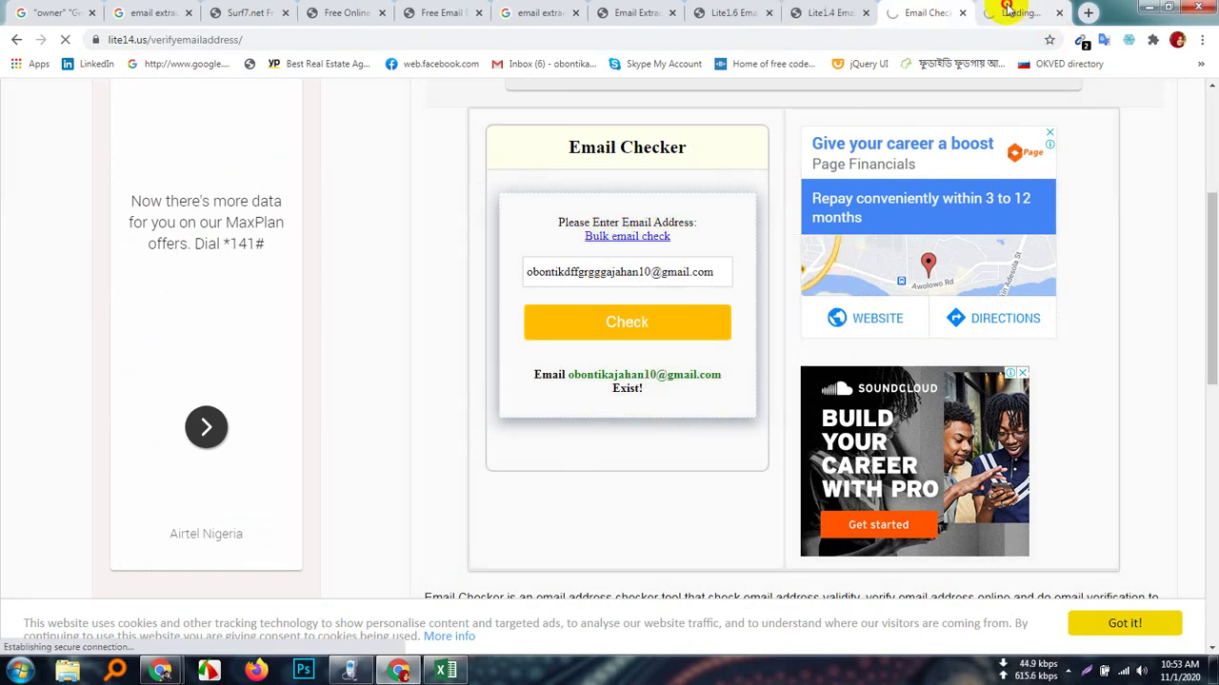
click(1021, 13)
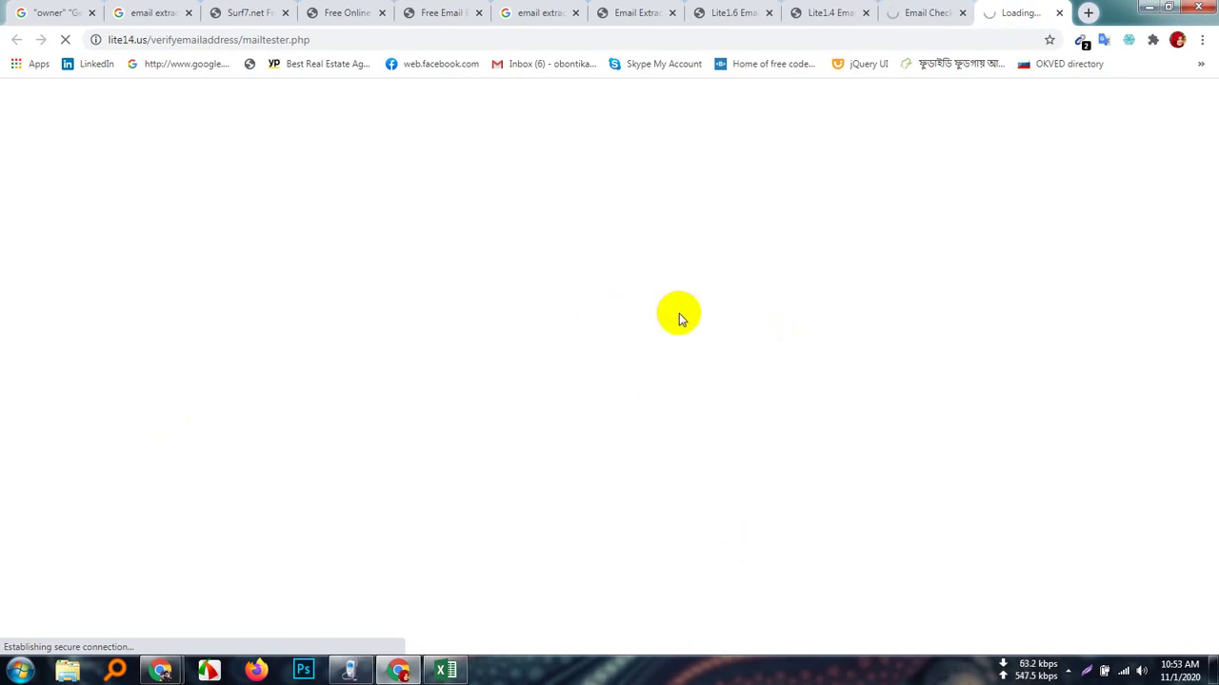
click(912, 13)
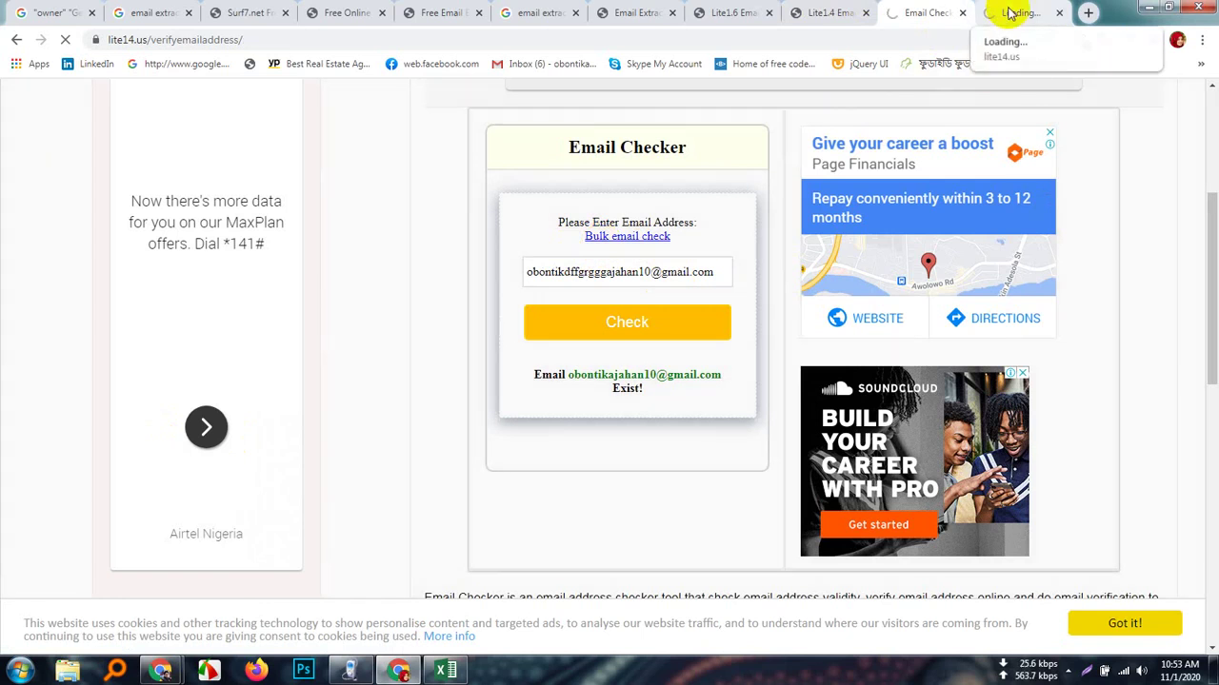
click(1011, 12)
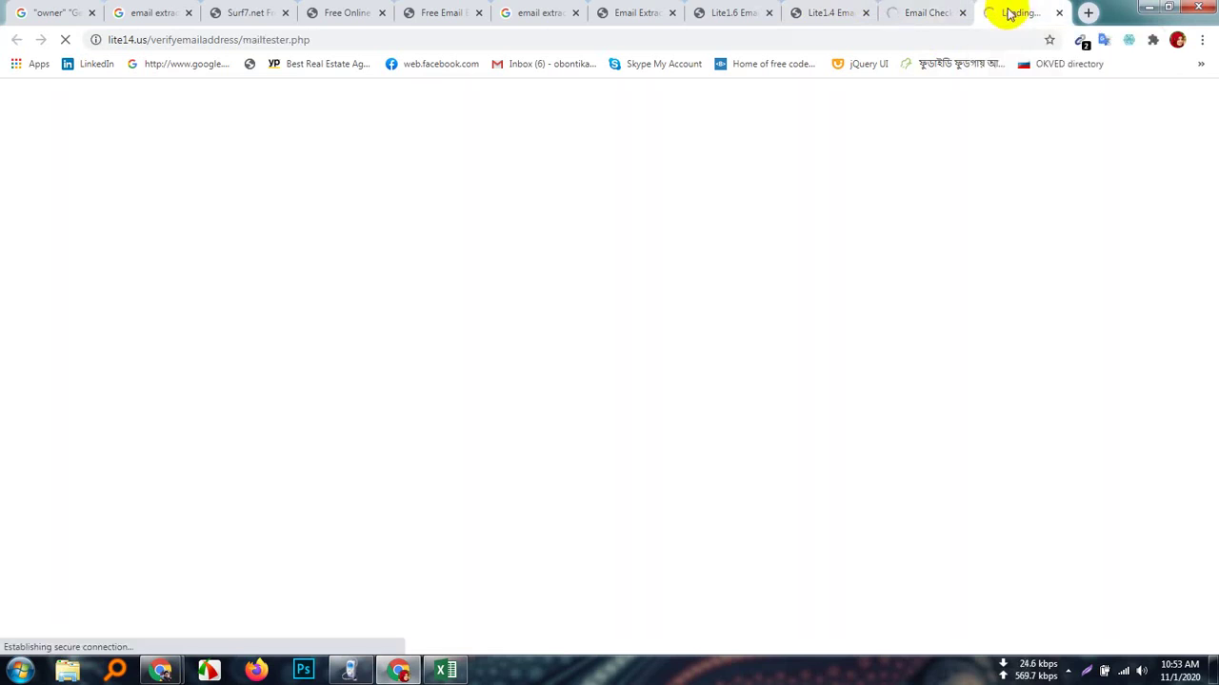
click(919, 9)
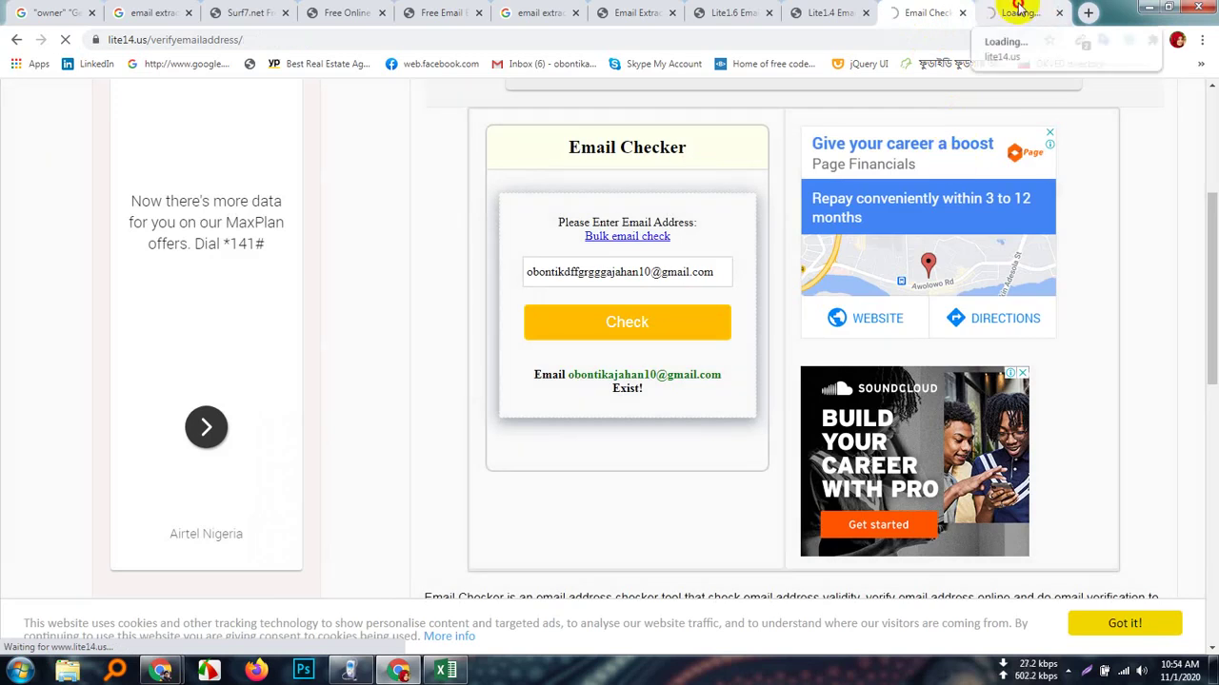
click(1011, 13)
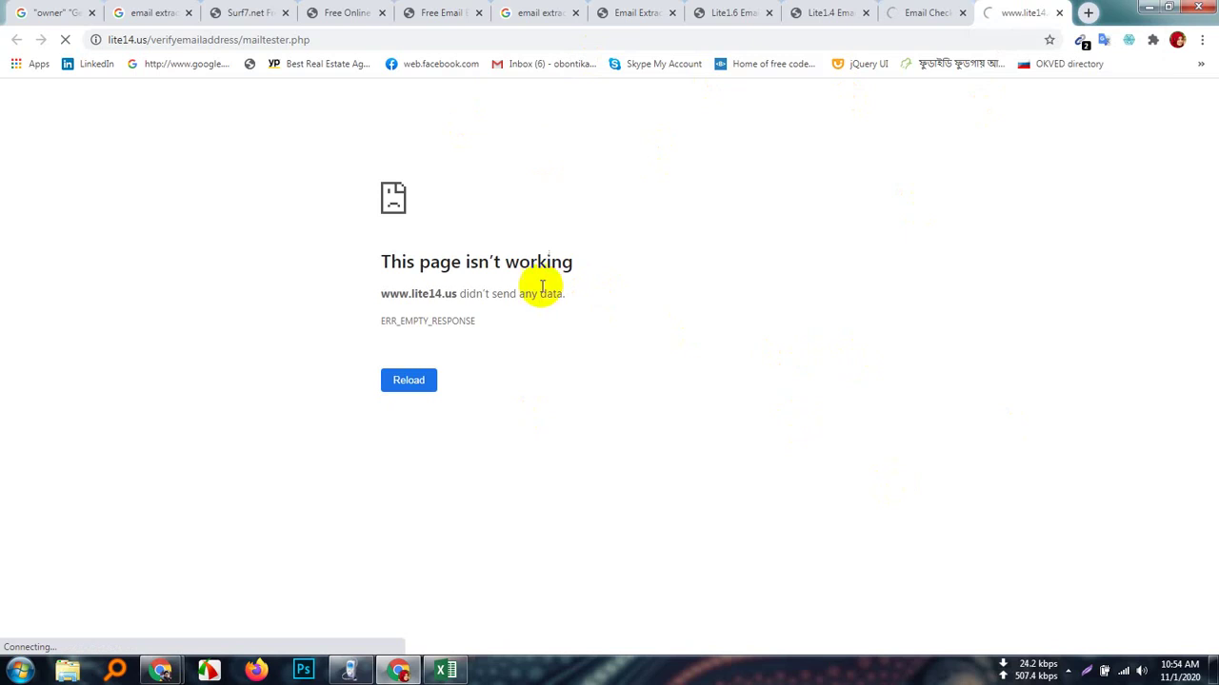
click(914, 14)
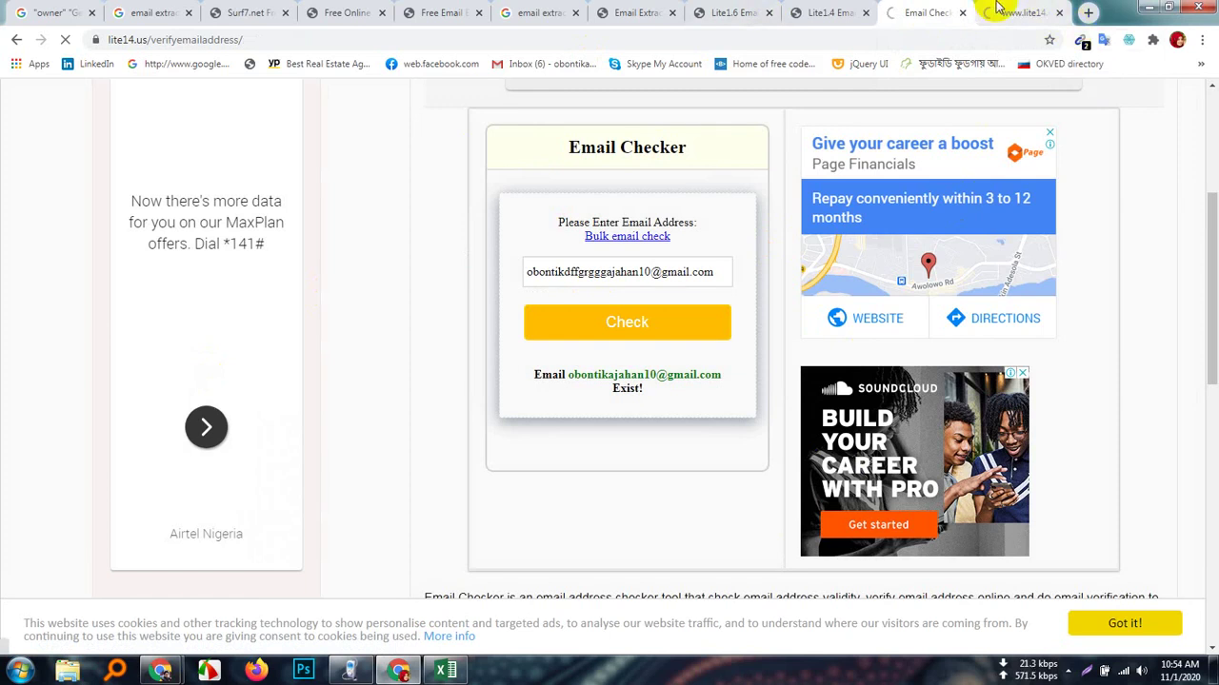
click(997, 10)
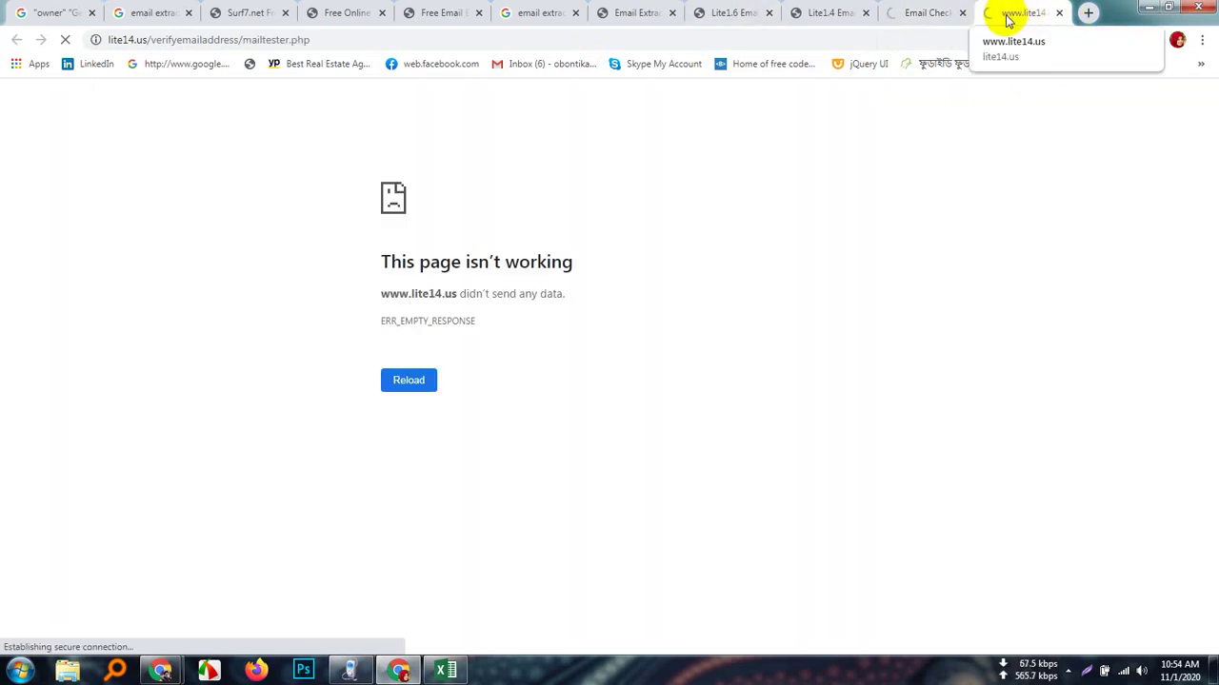
click(922, 14)
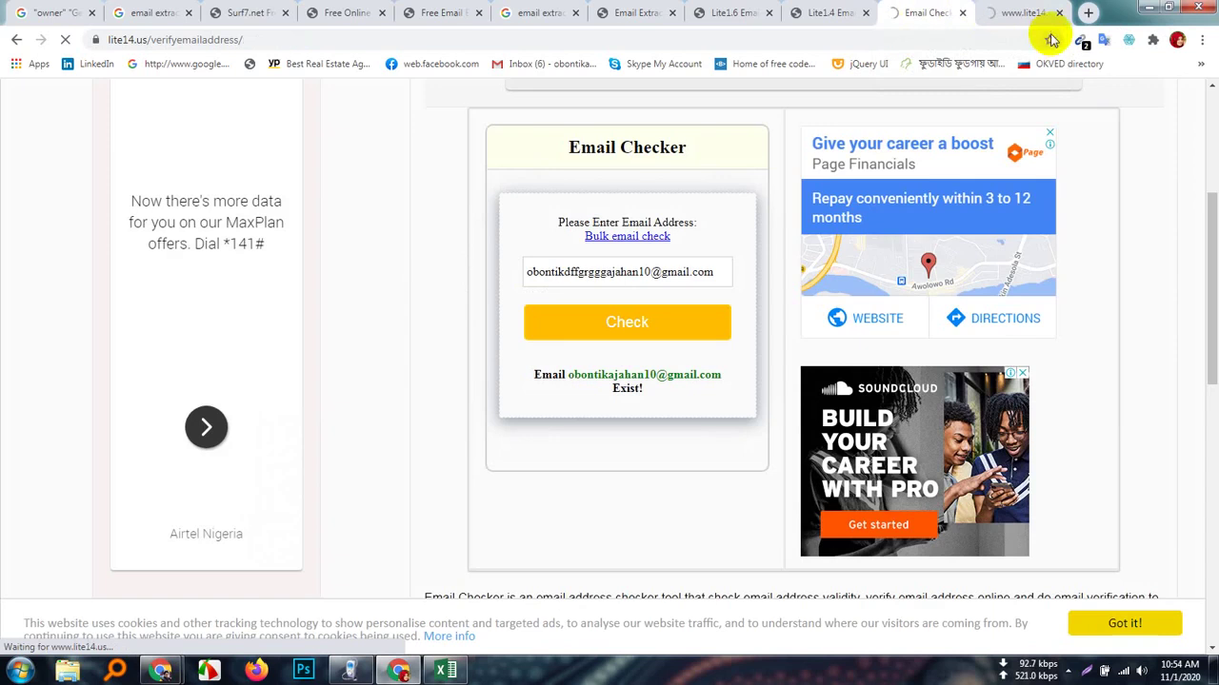
click(1021, 14)
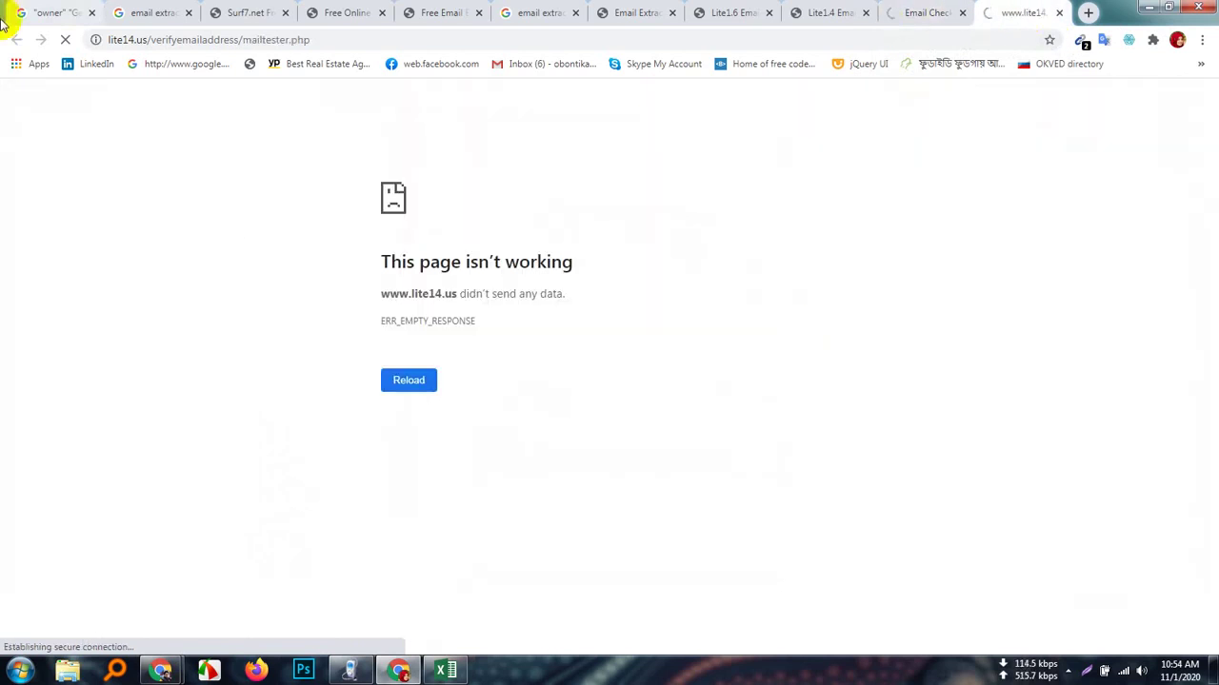
- Load the mailtester.php address again, glancing at the open extractor pages before returning to it
click(281, 39)
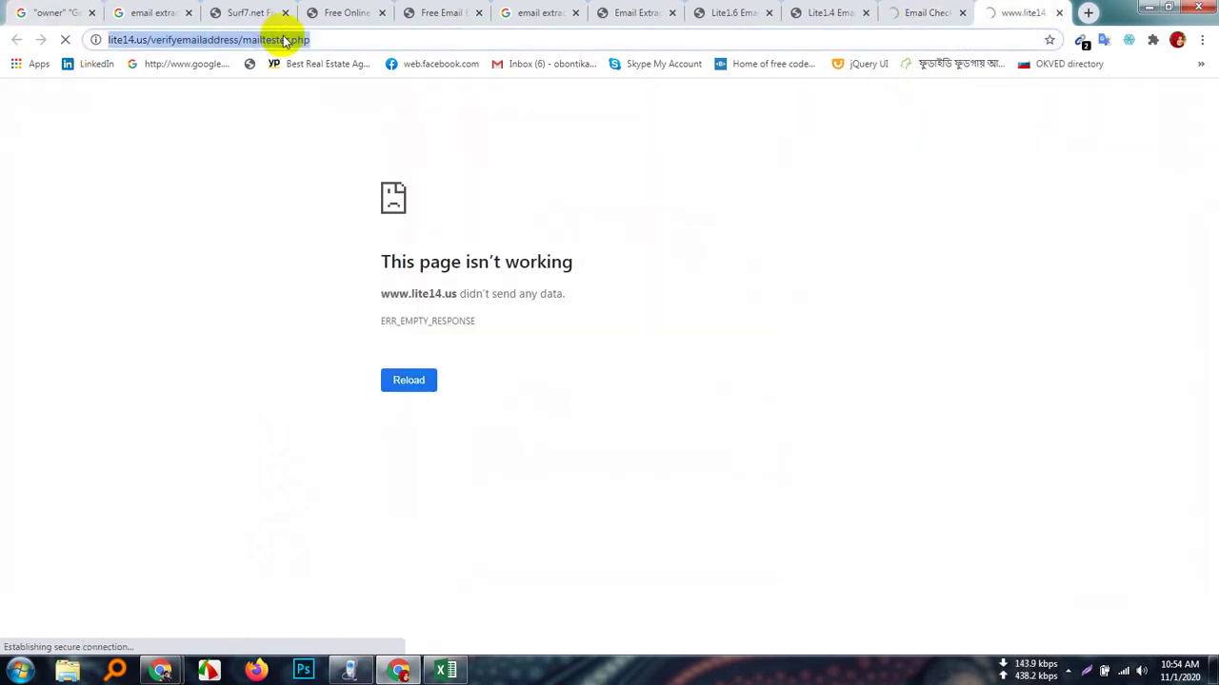
key(Return)
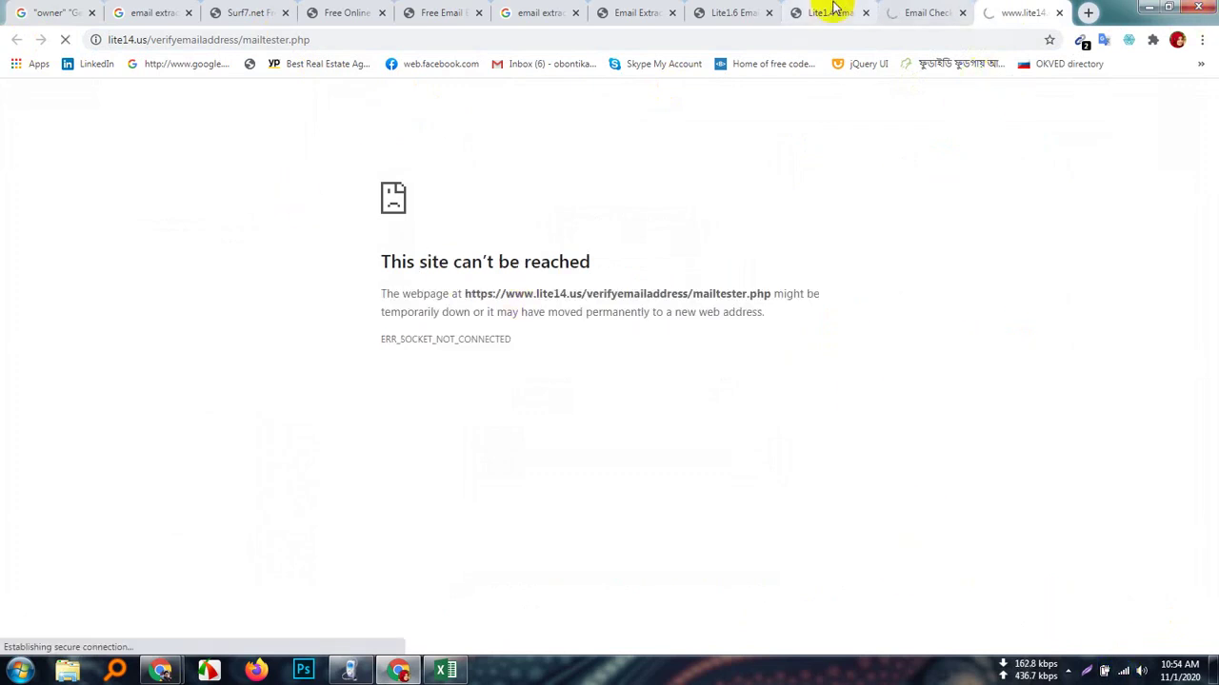
click(614, 7)
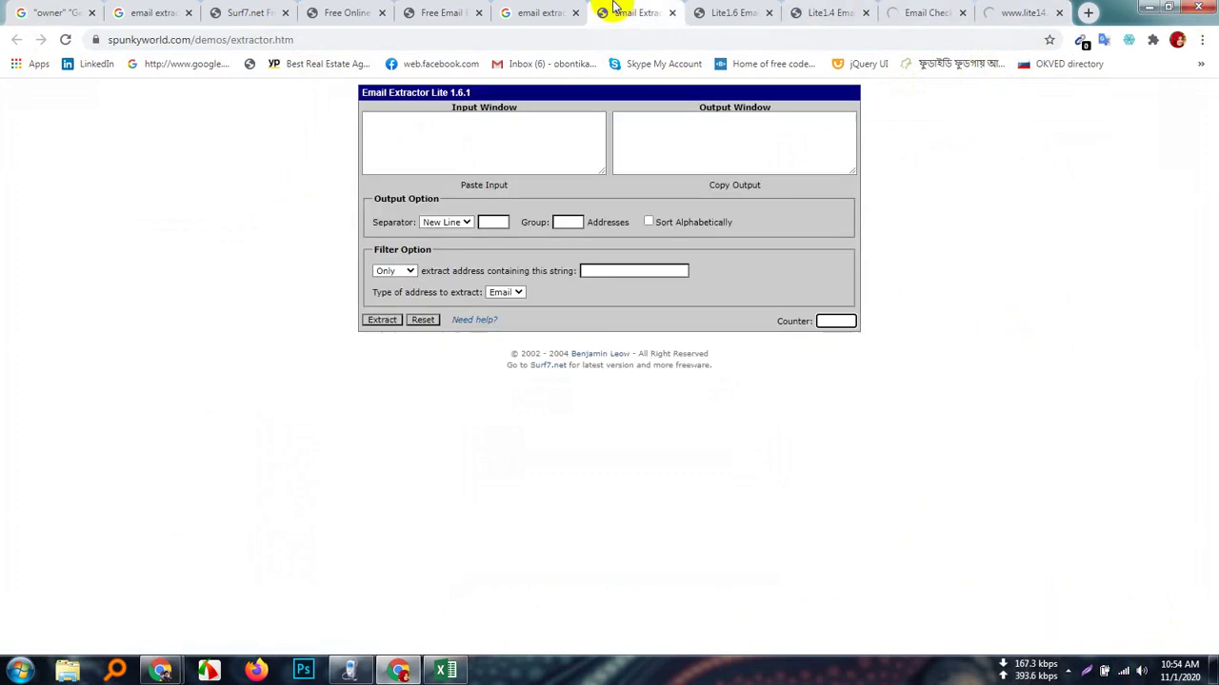
click(429, 14)
click(349, 13)
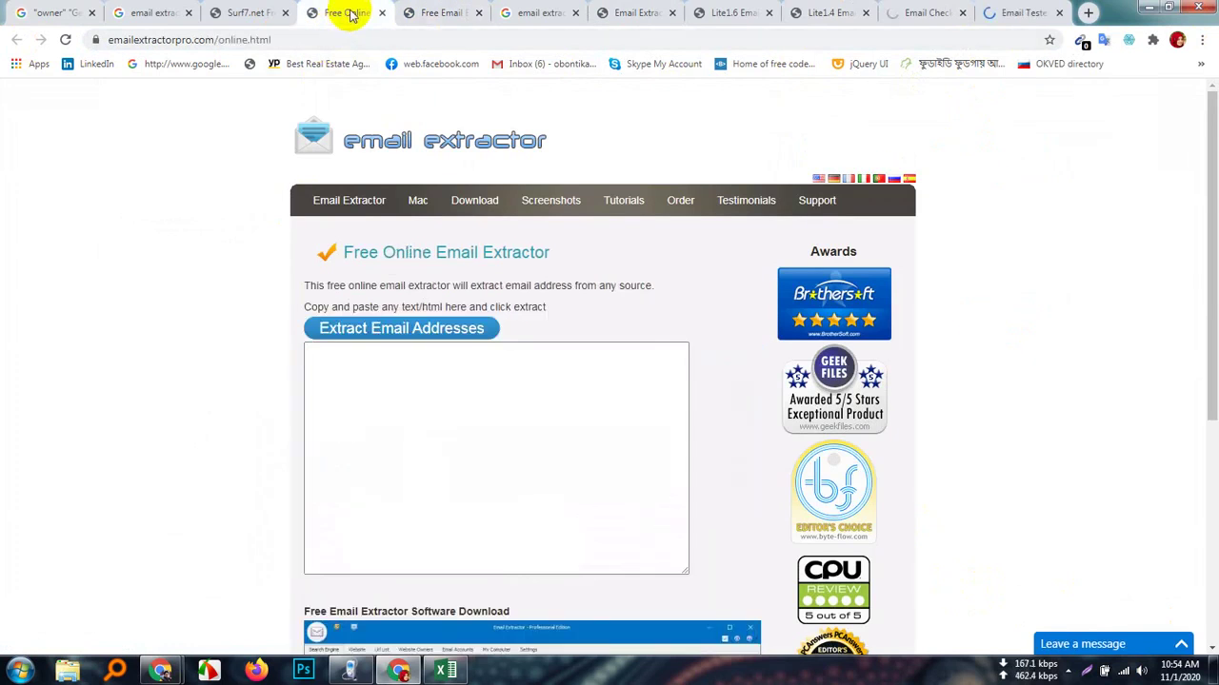
click(1016, 13)
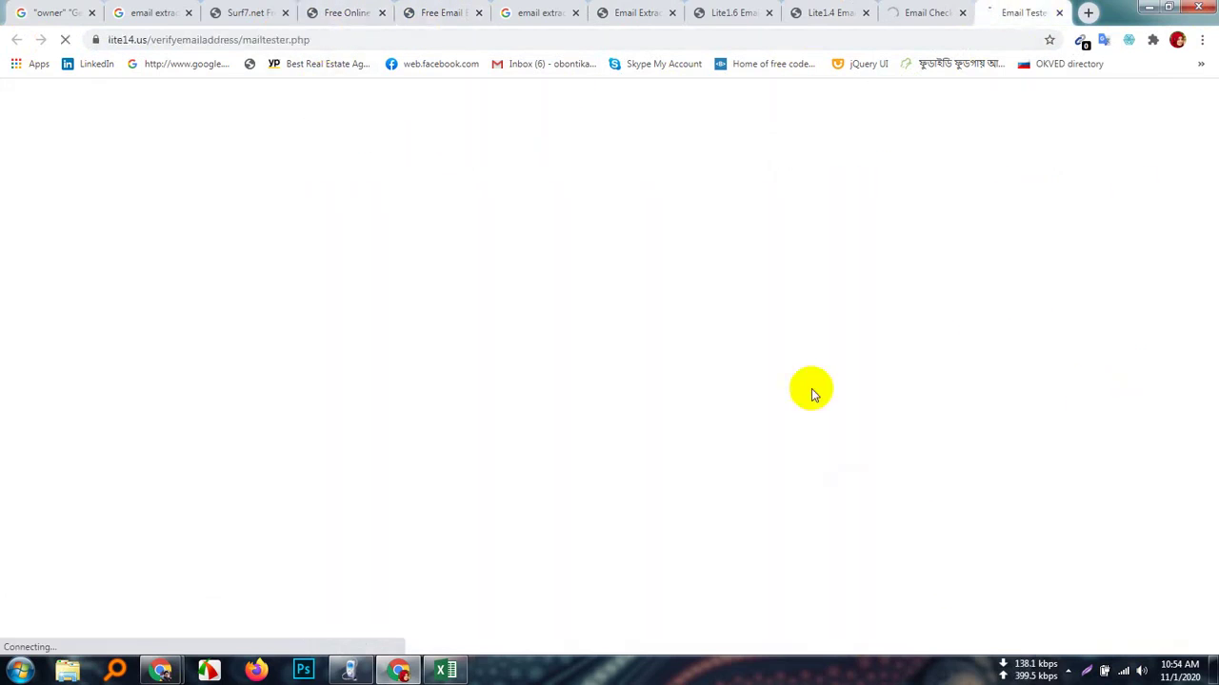
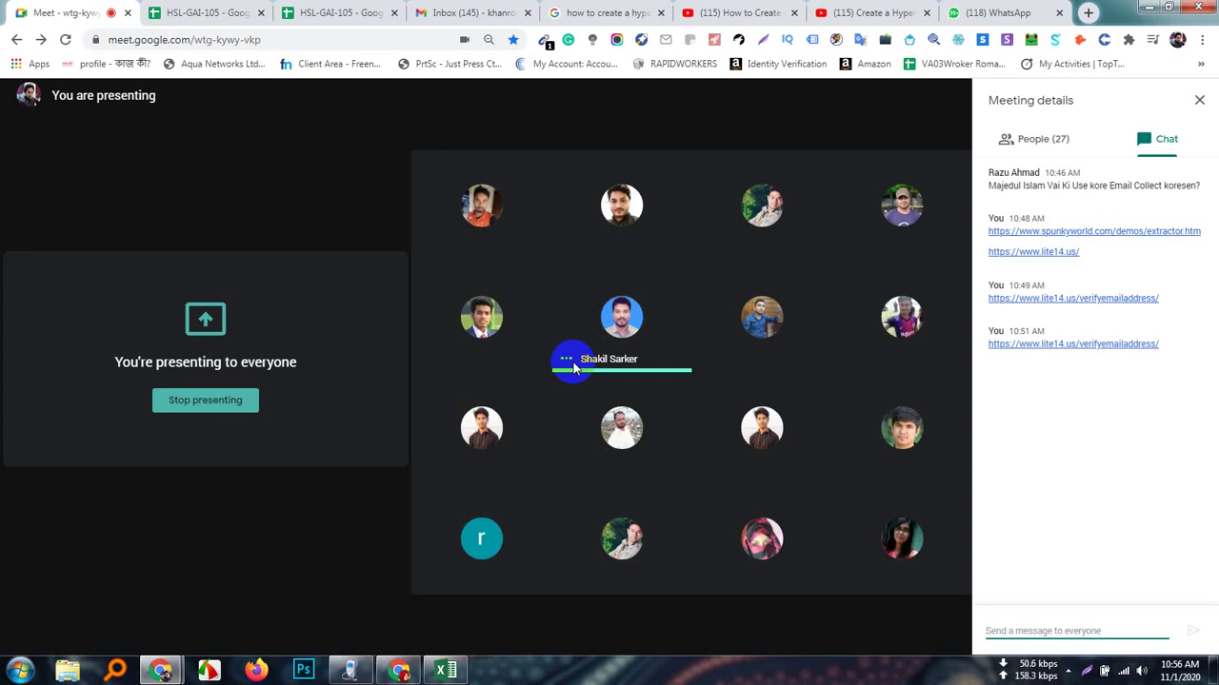
click(985, 13)
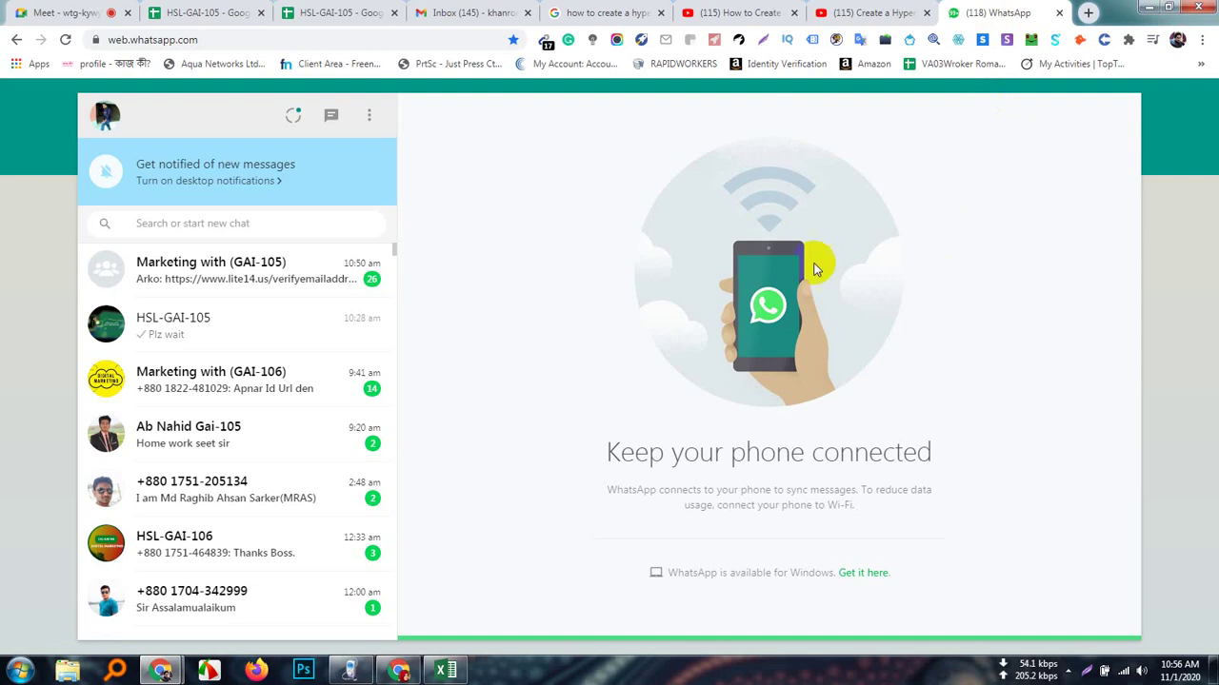
click(845, 14)
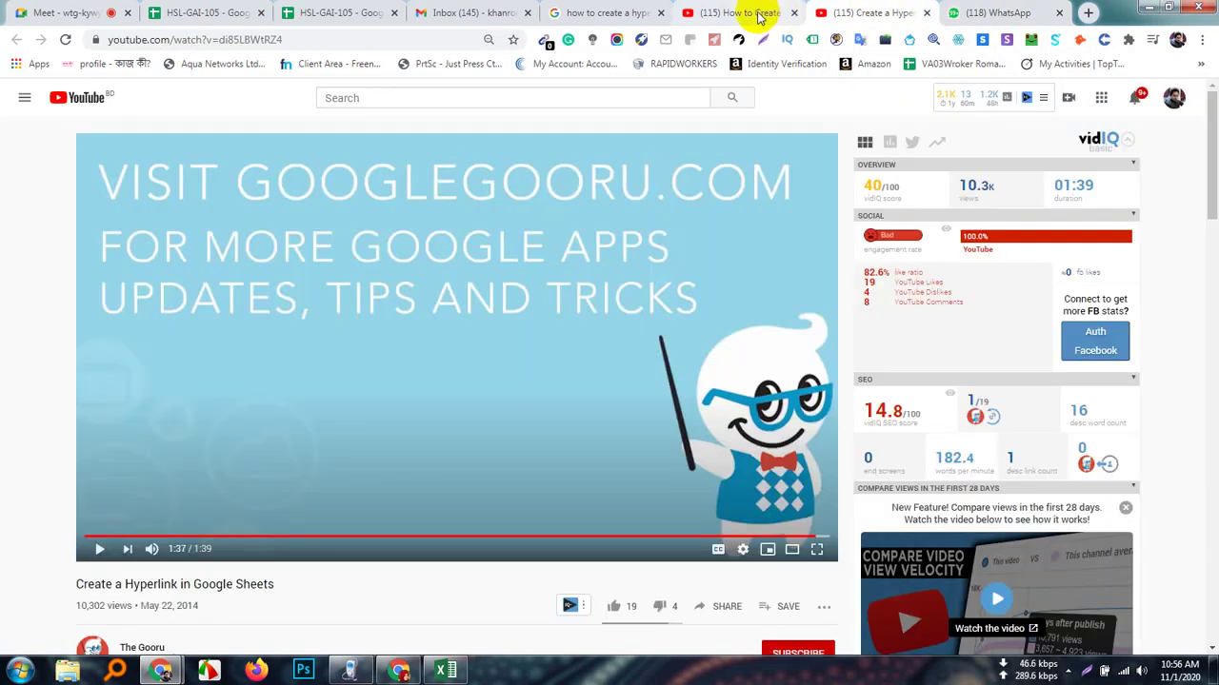
click(759, 15)
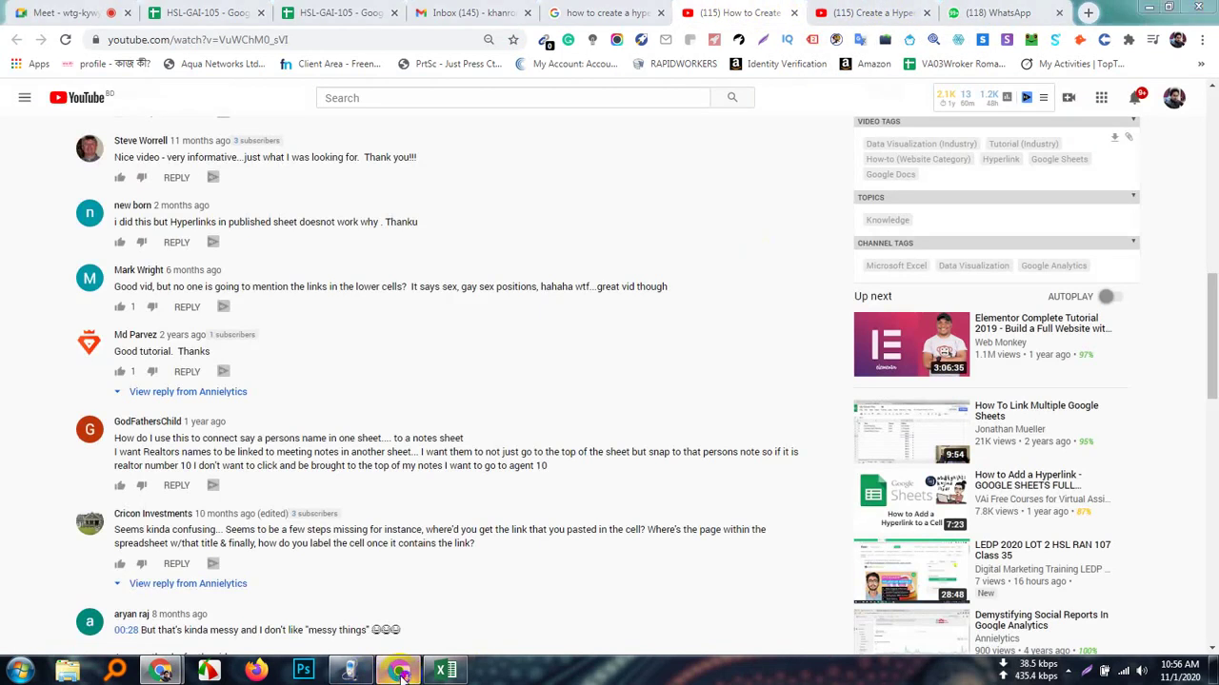
- Return to the browser window with the Email Tester page and activate the bulk checker's address box
click(400, 671)
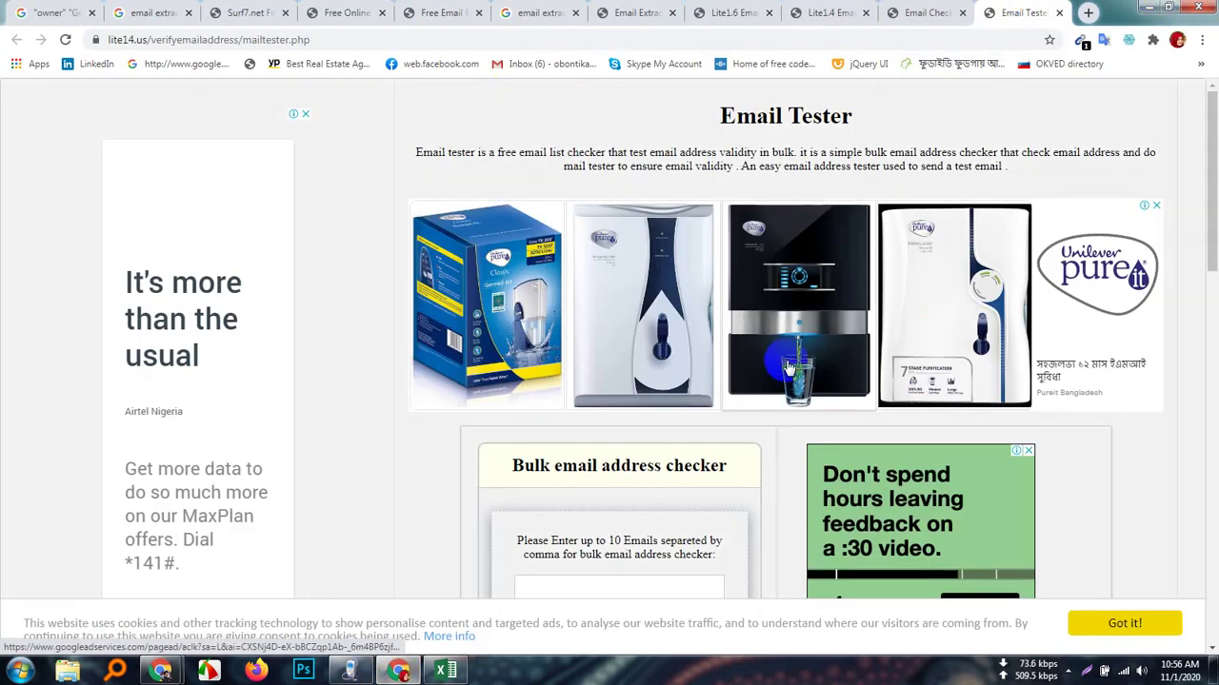
scroll(787, 366, down, 3)
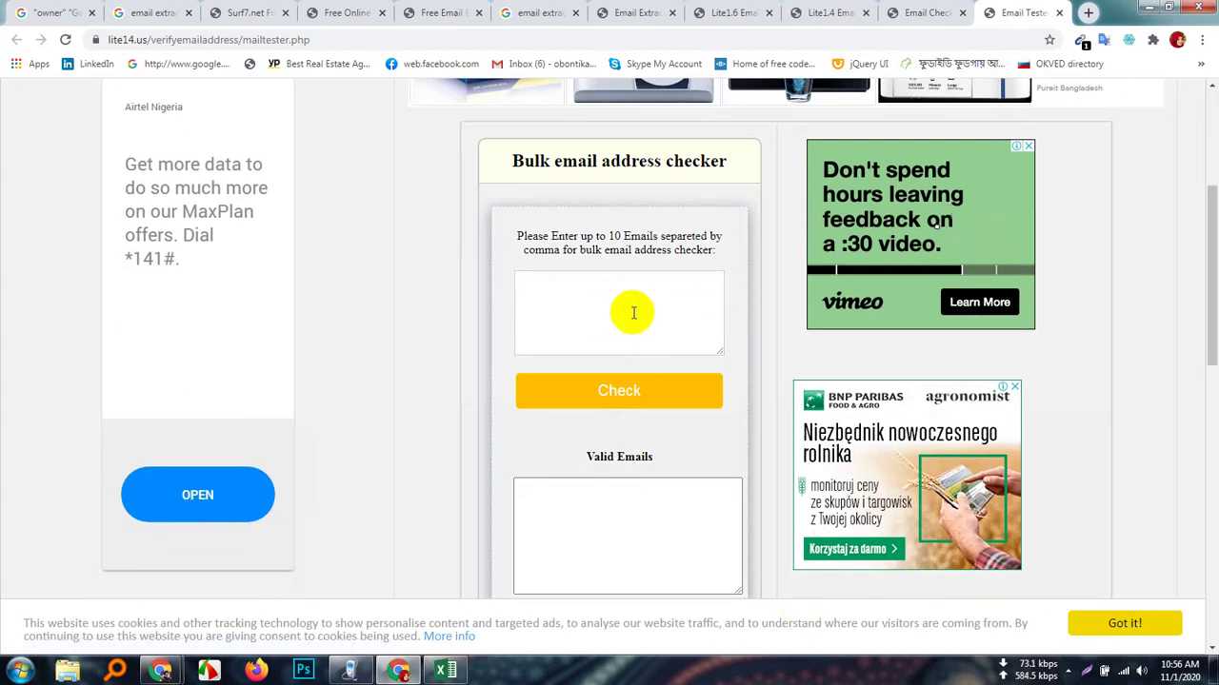
click(633, 312)
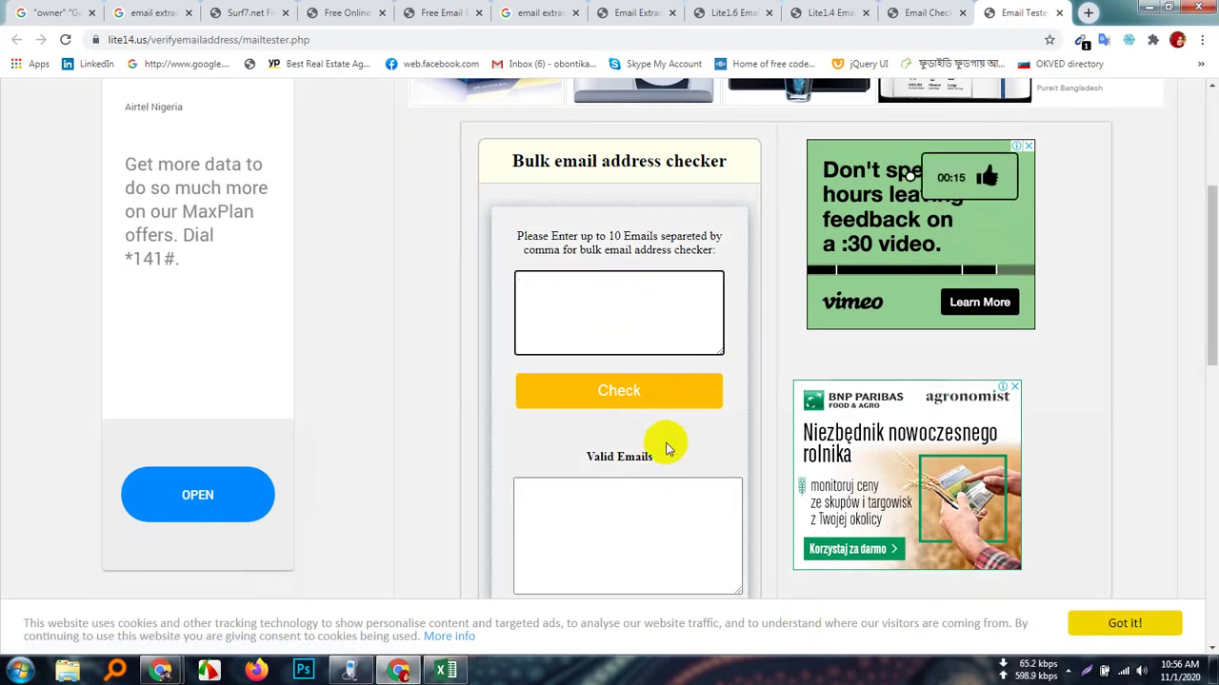
- Switch to the Excel list and copy the first ten e-mail addresses, cells A2 to A11
click(450, 672)
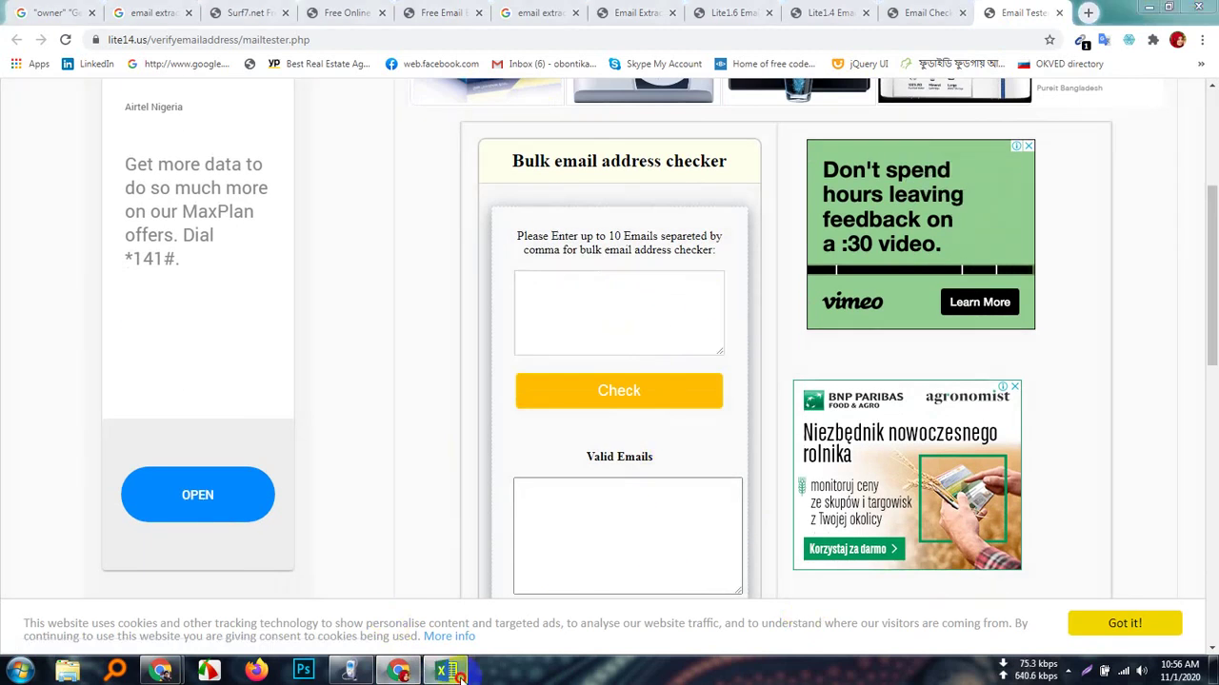
scroll(304, 267, up, 12)
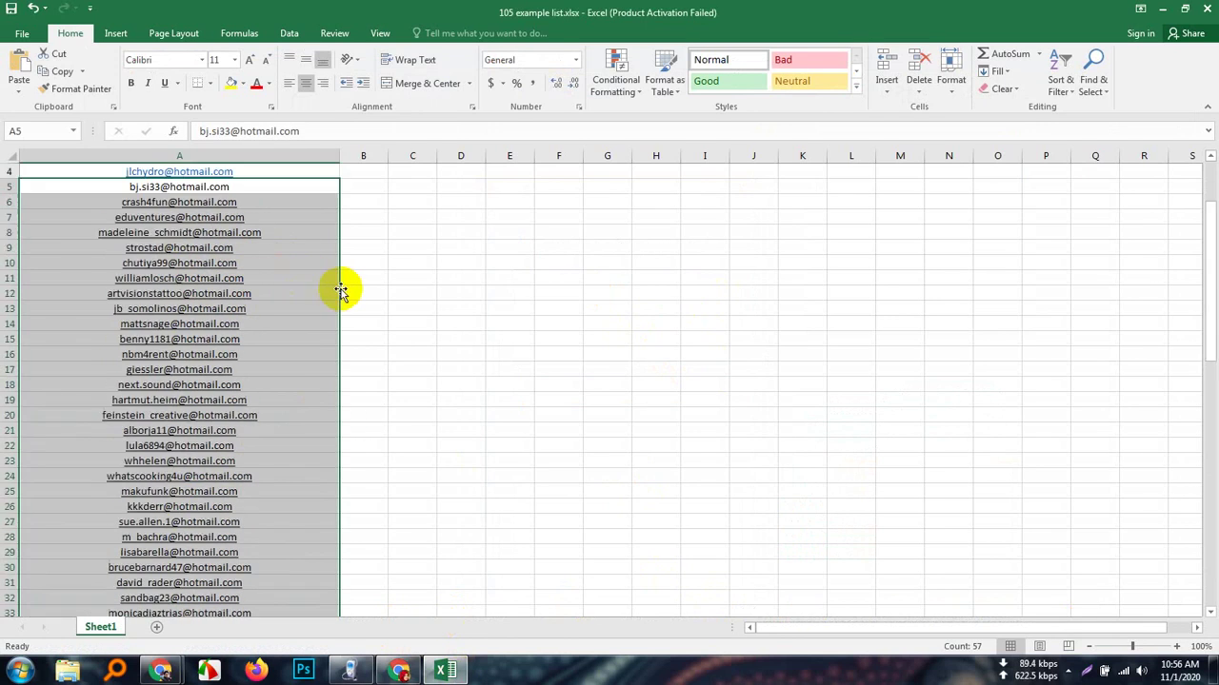
scroll(341, 290, up, 1)
click(270, 187)
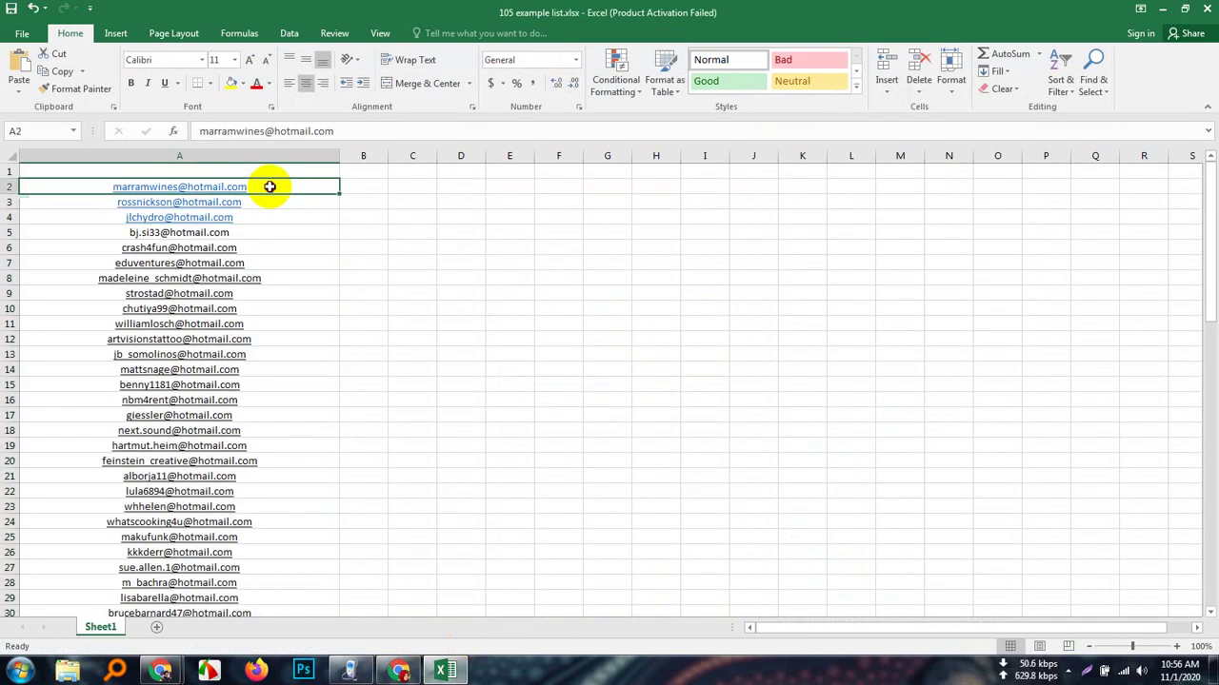
drag(269, 187, 256, 324)
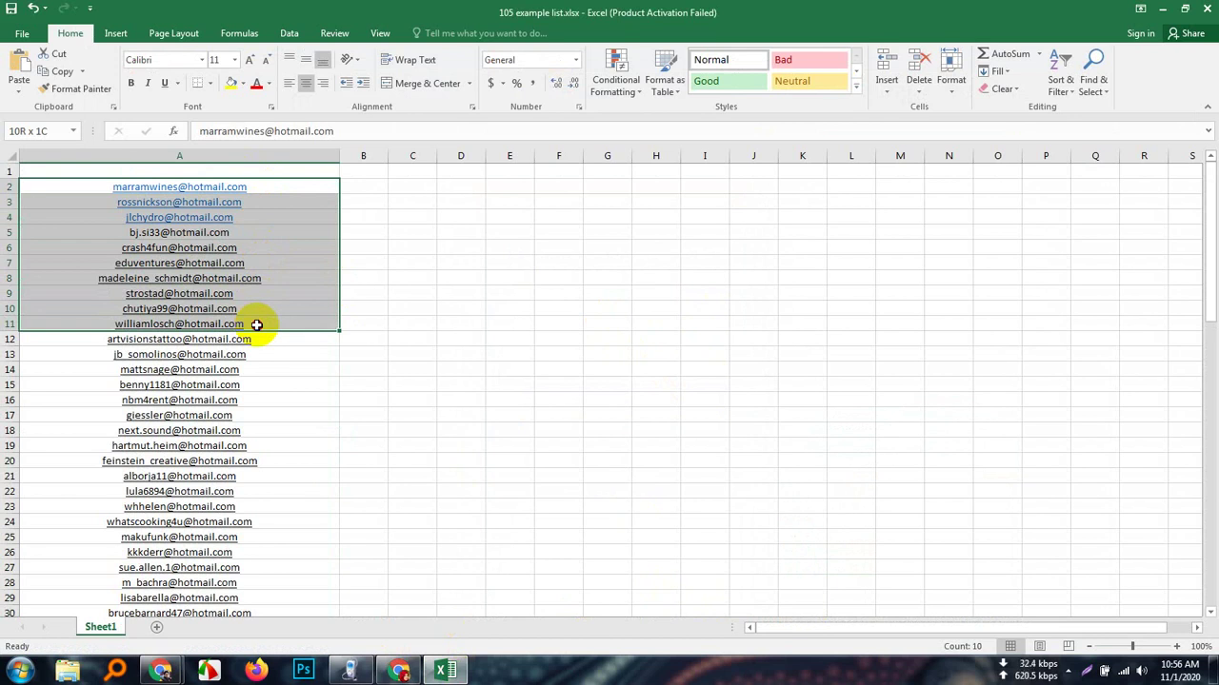
right_click(156, 229)
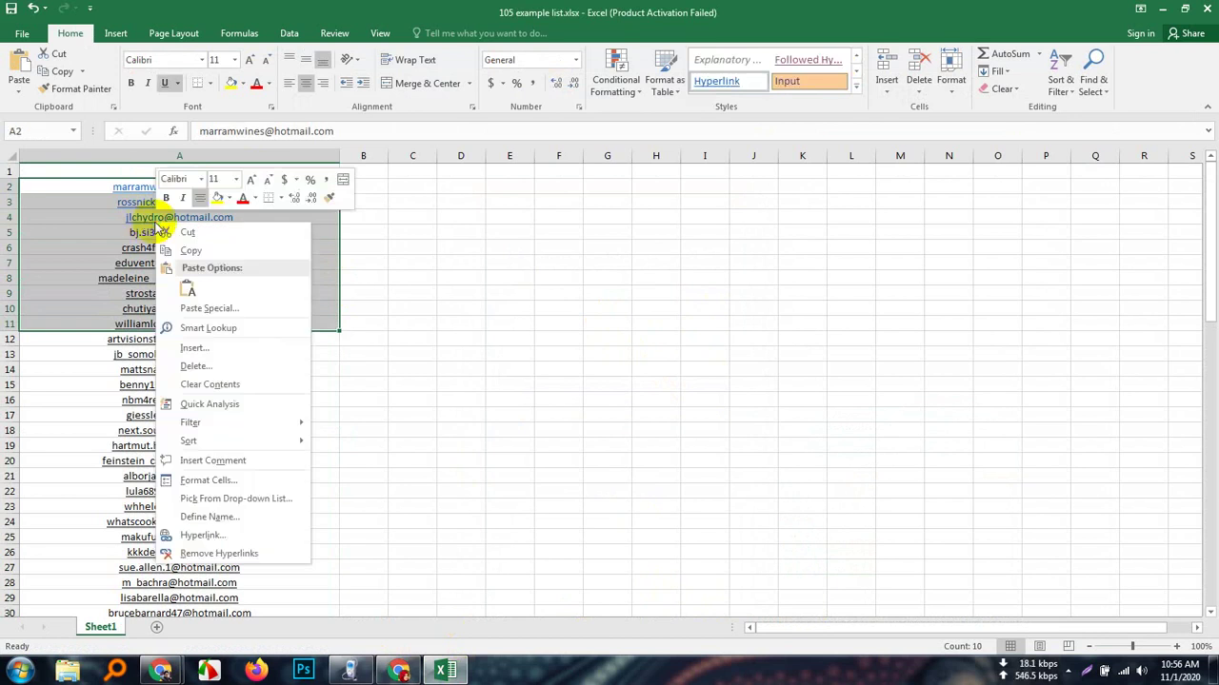
click(214, 252)
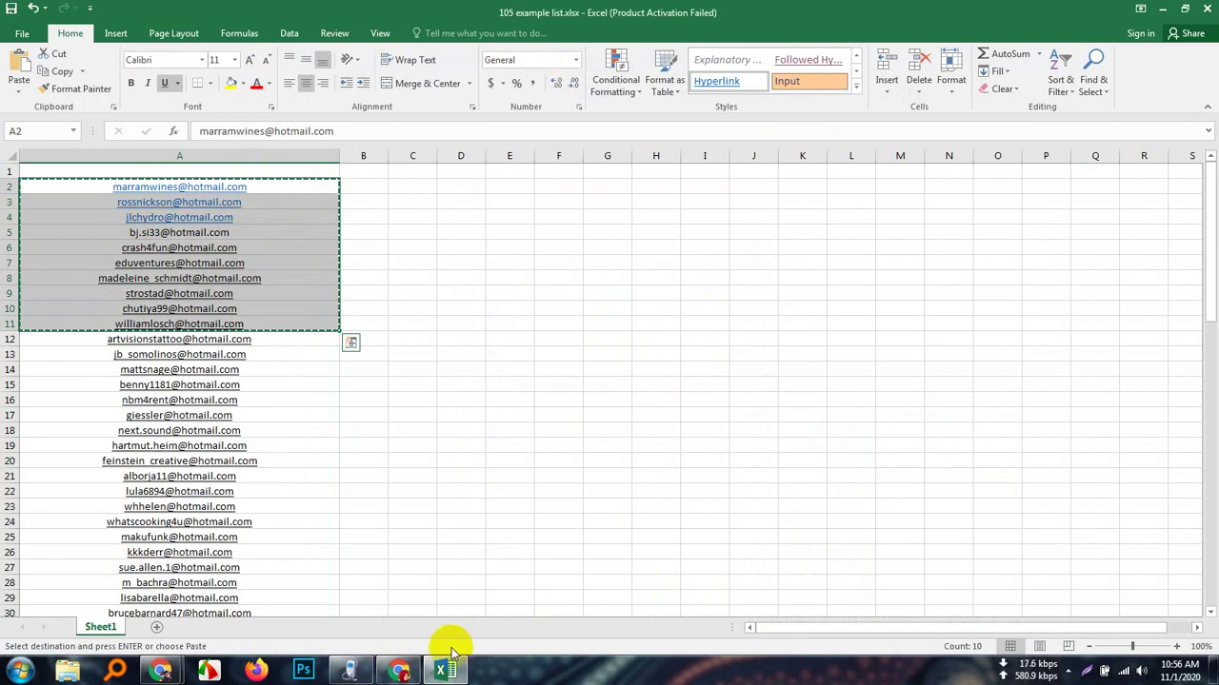
- Paste the copied addresses into the bulk email address checker on the Email Tester page and run the check
click(400, 666)
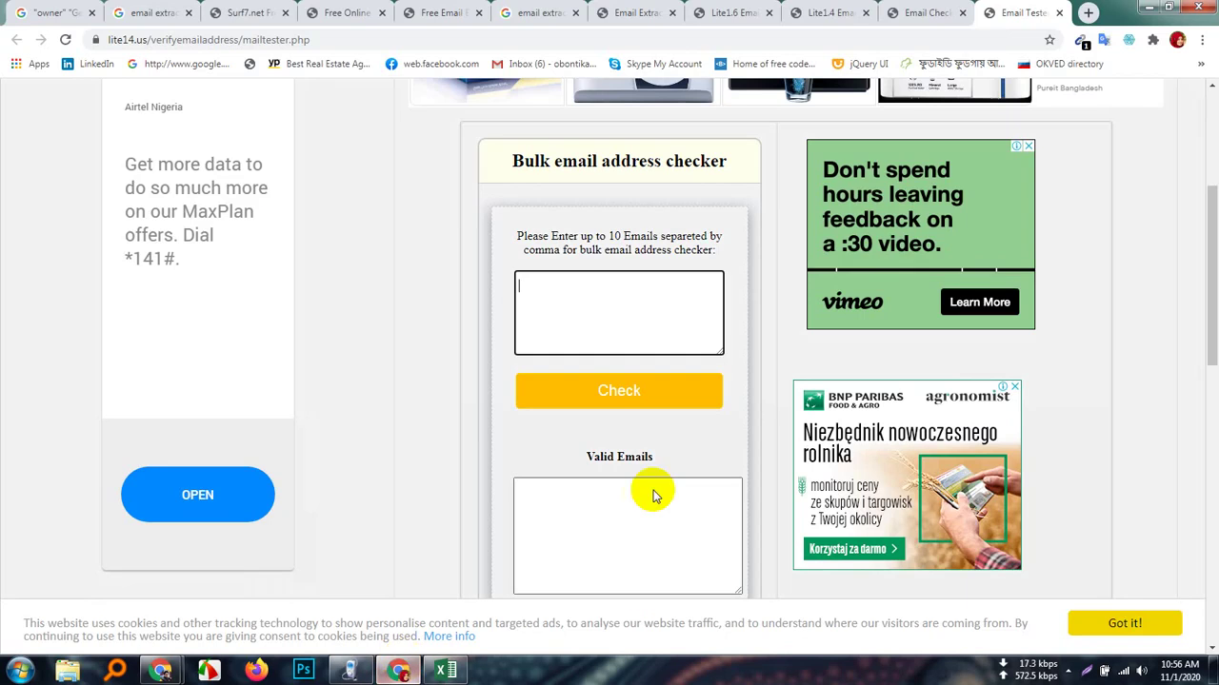
click(639, 309)
key(ctrl+v)
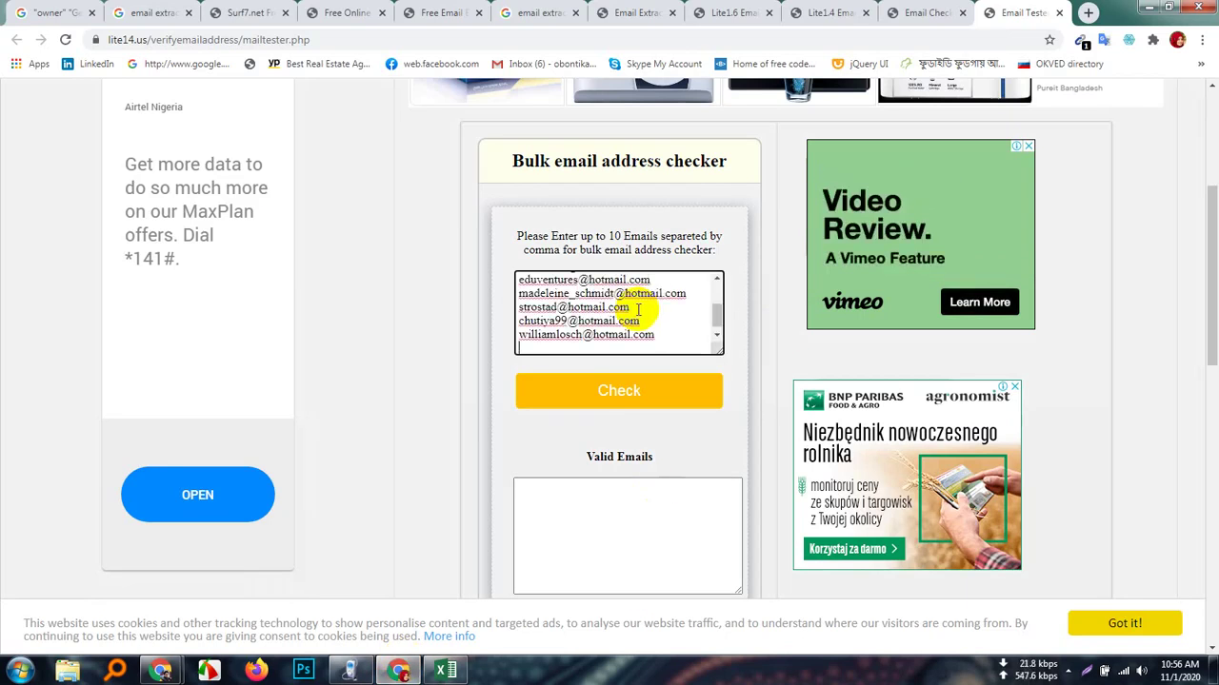
click(619, 392)
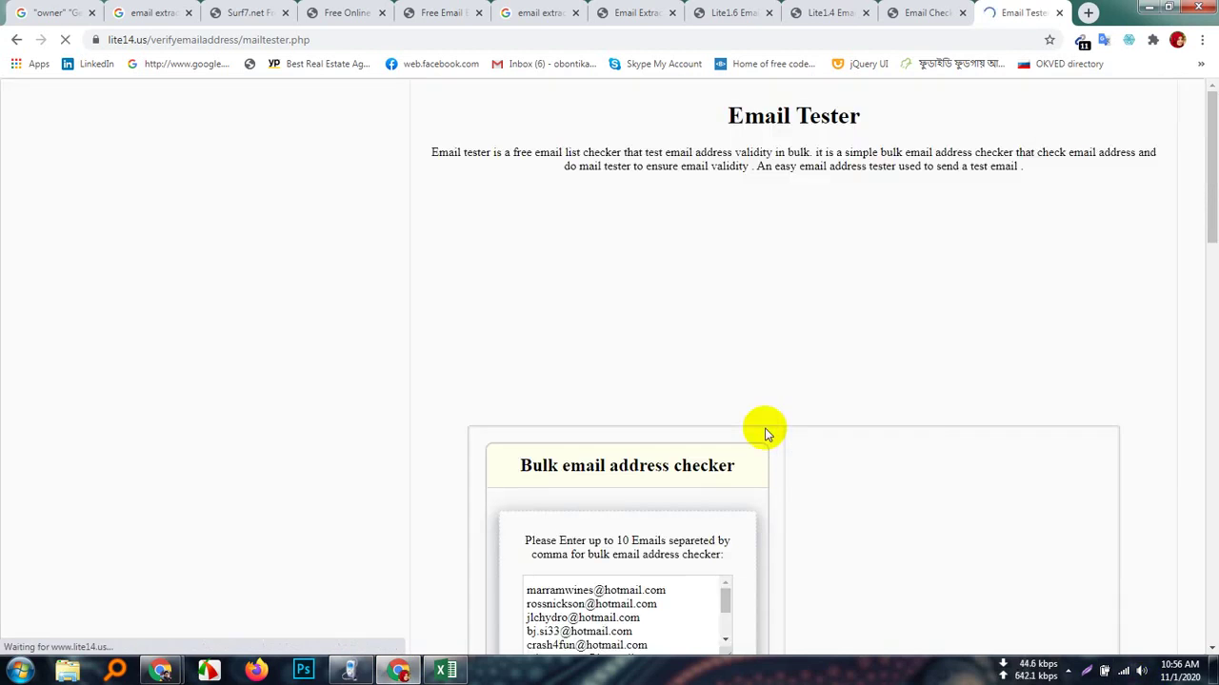
- Look over the list of submitted addresses and the Valid Emails box, and run the bulk check again
scroll(767, 441, down, 4)
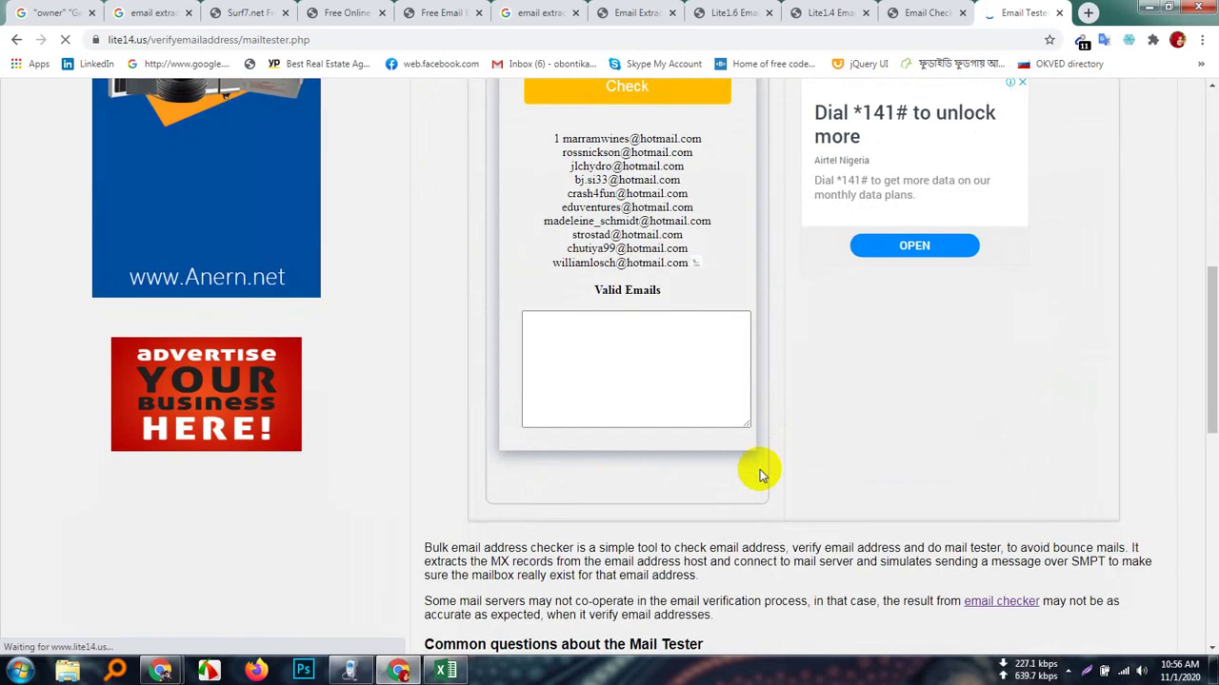
scroll(701, 286, up, 2)
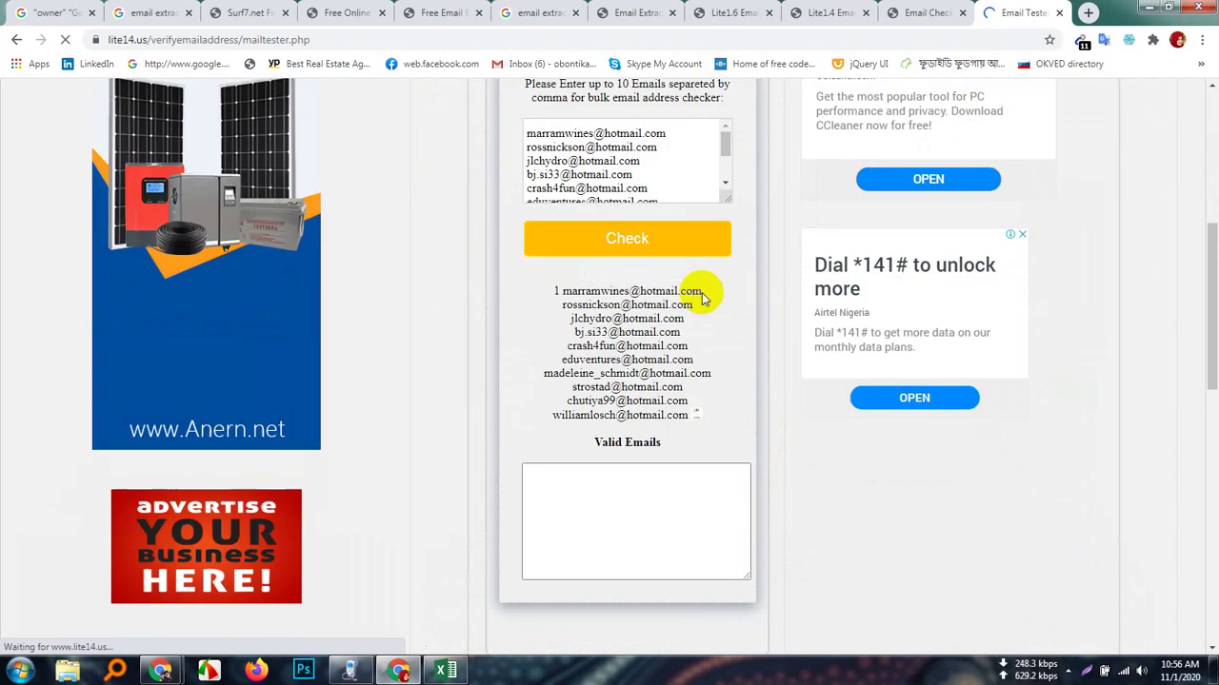
click(655, 248)
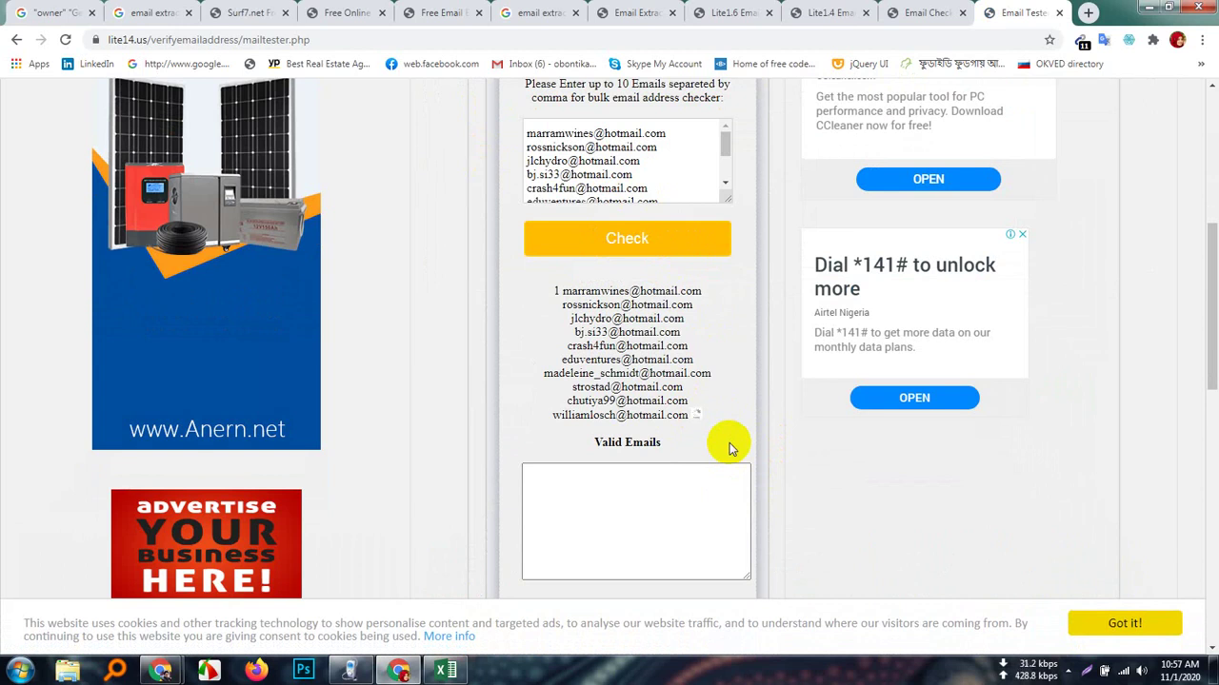
- Examine the bulk checker's Valid Emails output and the common questions about the Mail Tester
scroll(730, 410, down, 6)
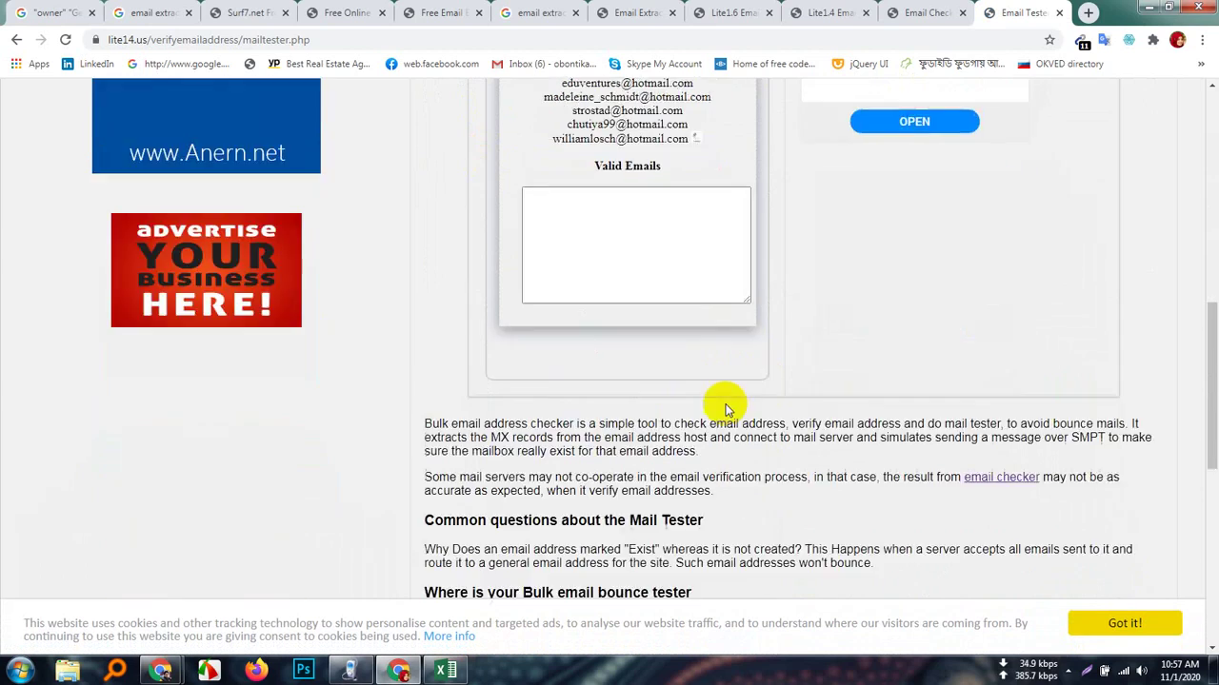
scroll(729, 409, down, 3)
scroll(729, 407, up, 8)
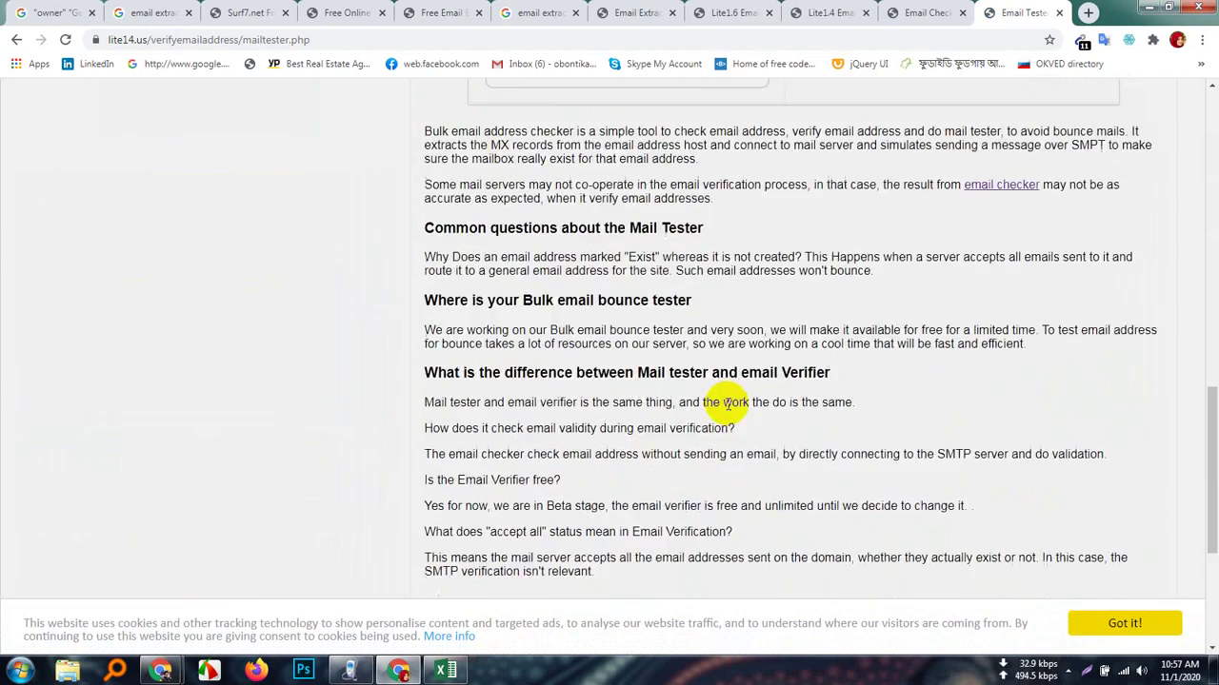
scroll(730, 405, up, 4)
scroll(729, 405, down, 6)
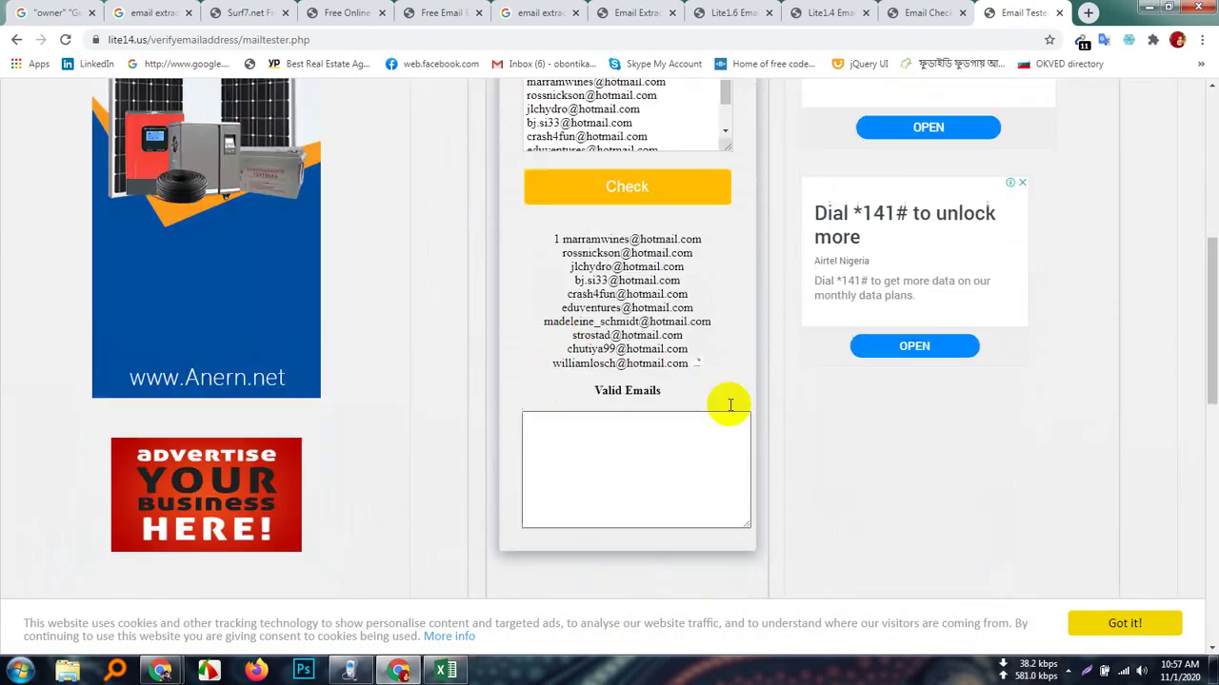
scroll(729, 404, up, 2)
scroll(729, 404, down, 3)
scroll(730, 405, up, 3)
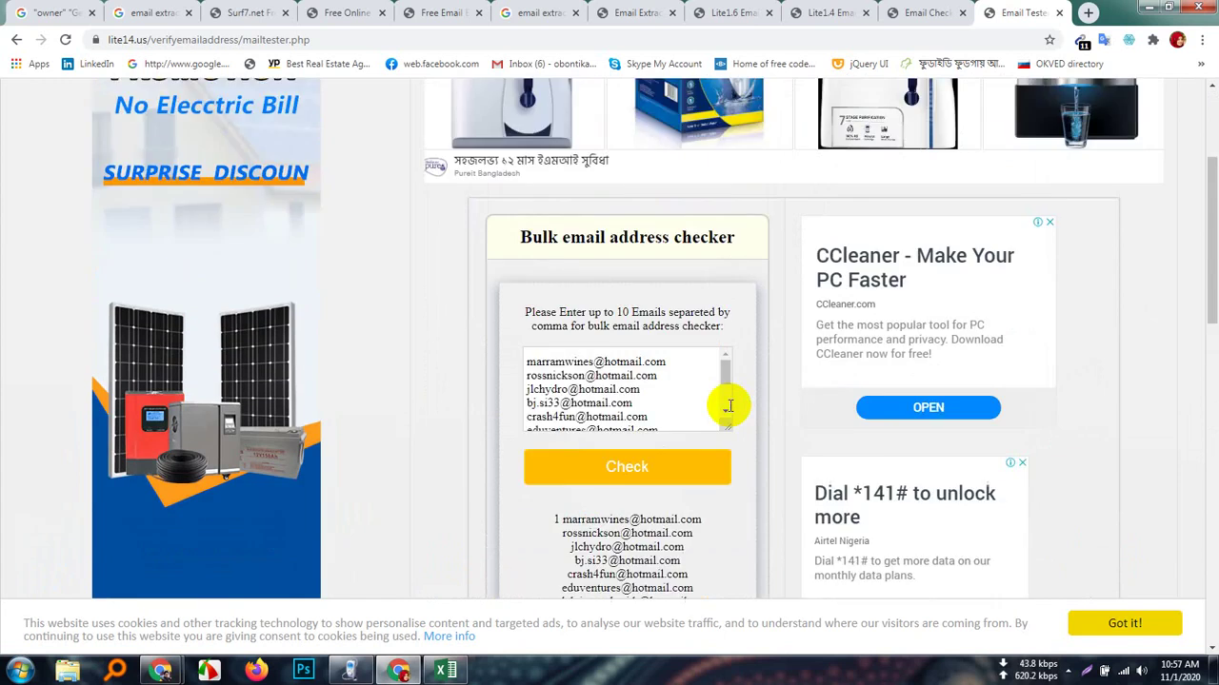
- Examine the submitted address list and the Valid Emails output in the bulk email address checker
scroll(730, 406, down, 2)
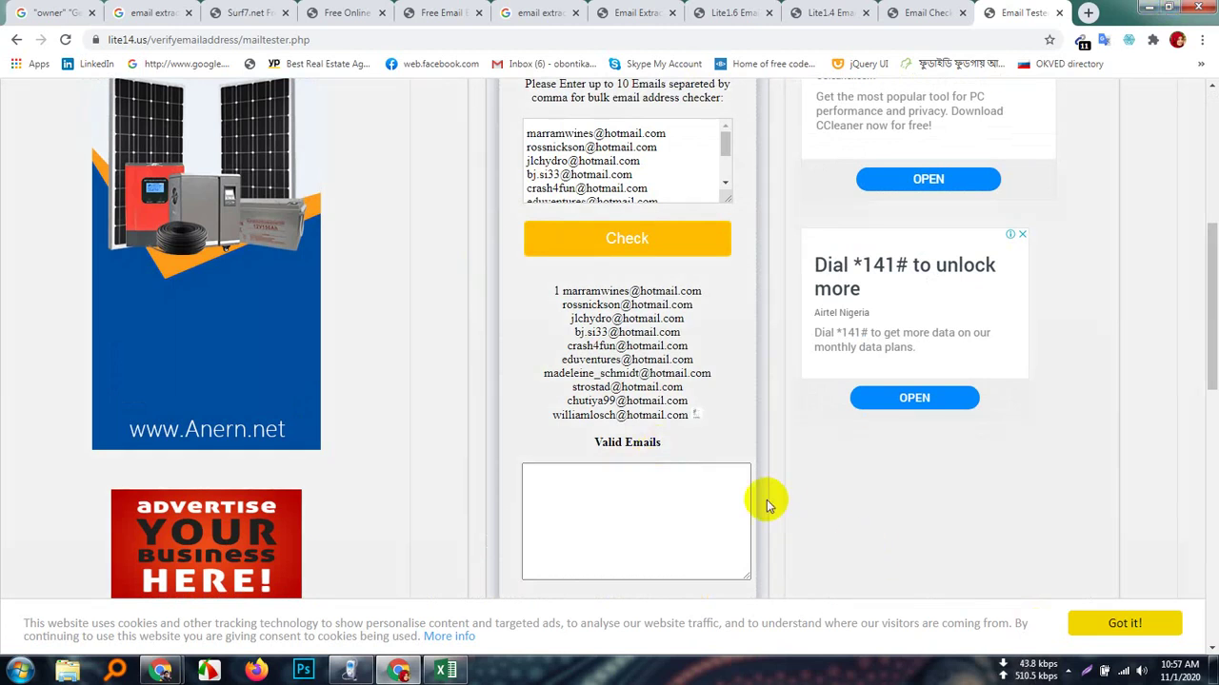
scroll(724, 453, up, 1)
scroll(714, 458, up, 2)
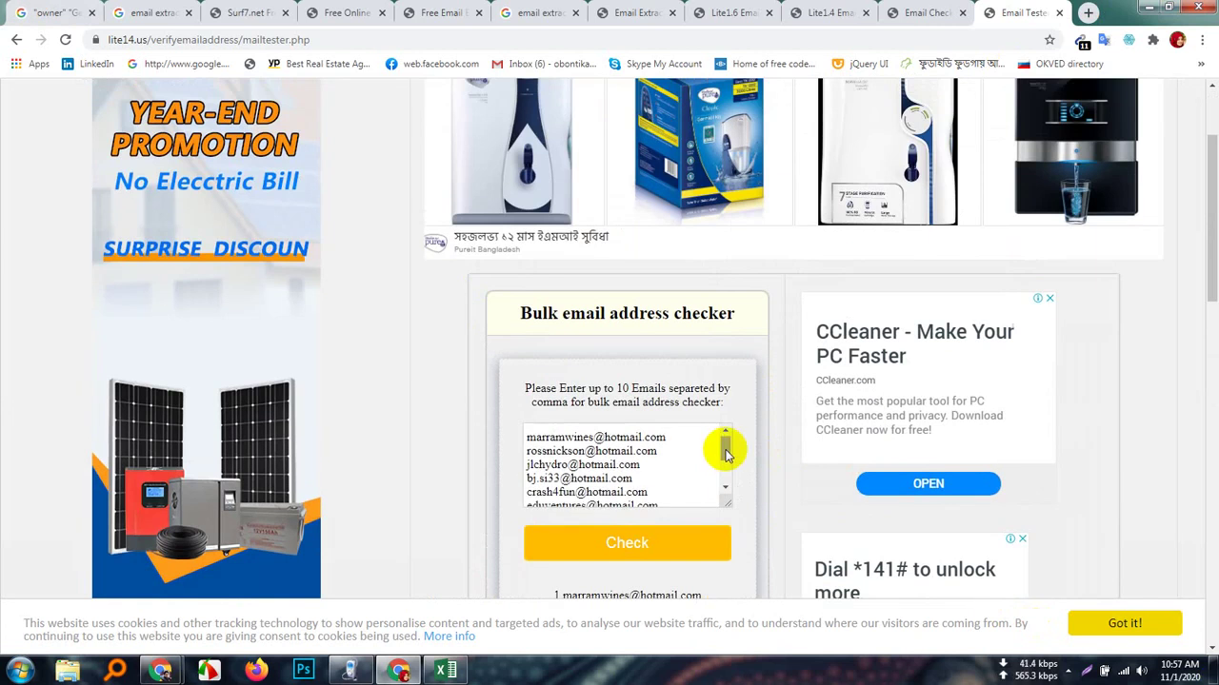
scroll(726, 448, down, 5)
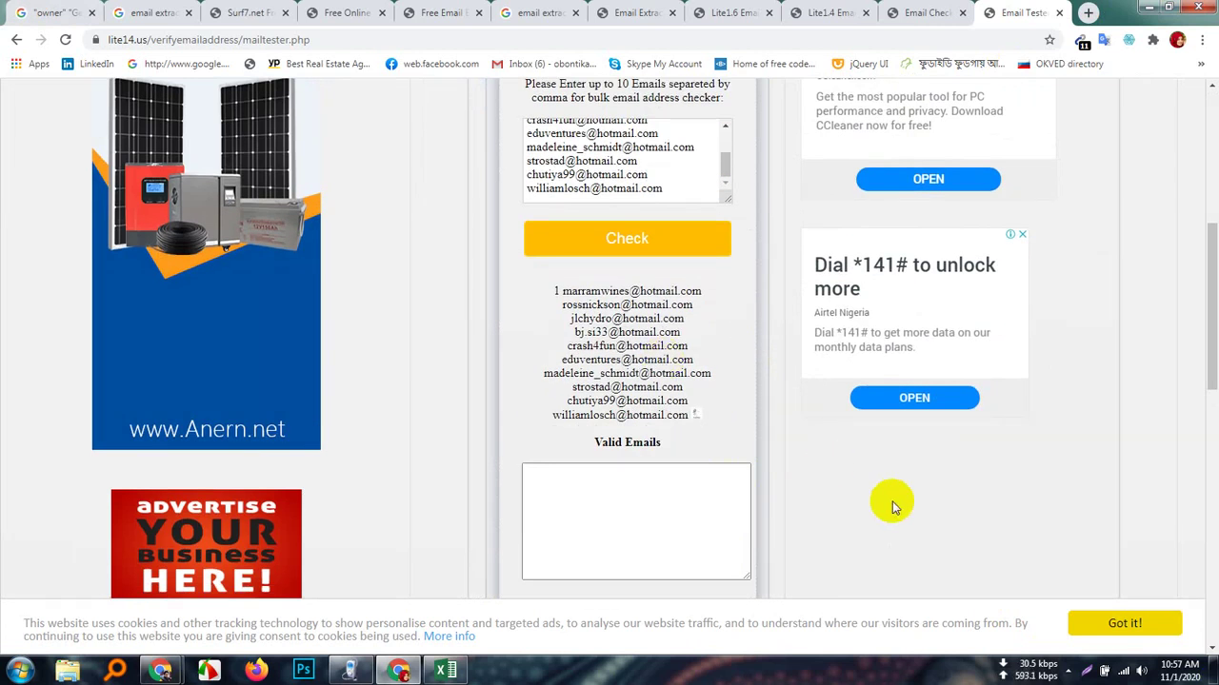
scroll(1074, 504, up, 5)
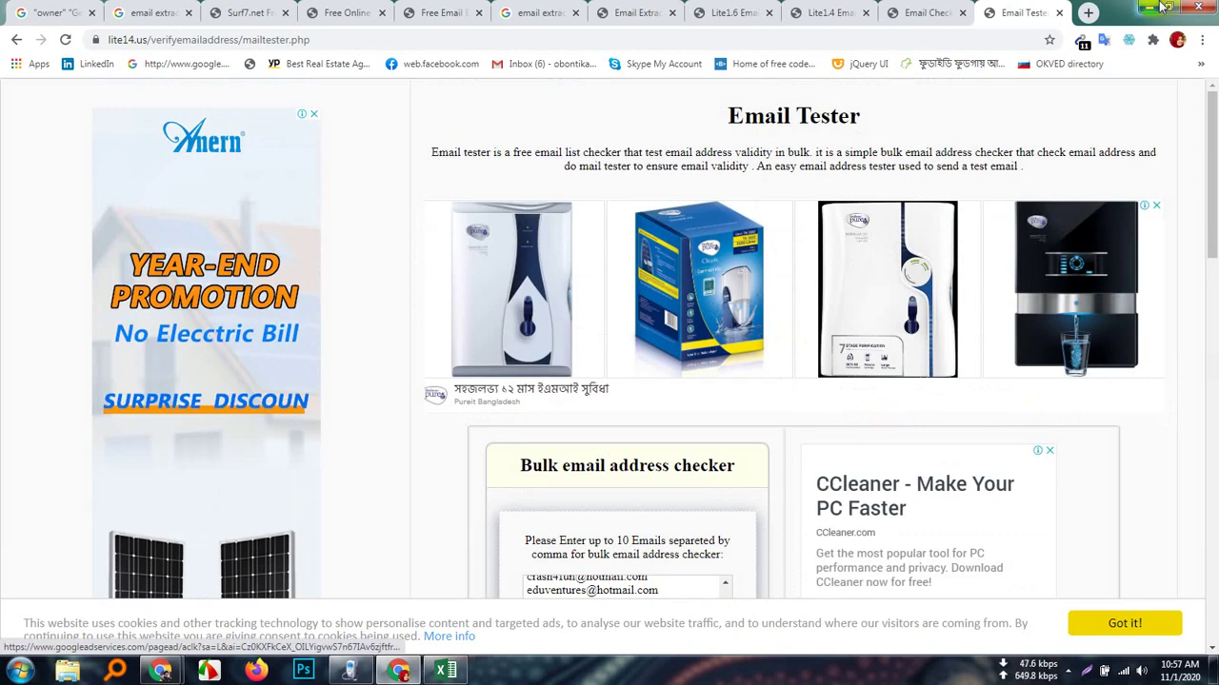
- Search for "mailtester" in a new tab, opening mailtester.com and its free-trial sign-up page
click(1089, 13)
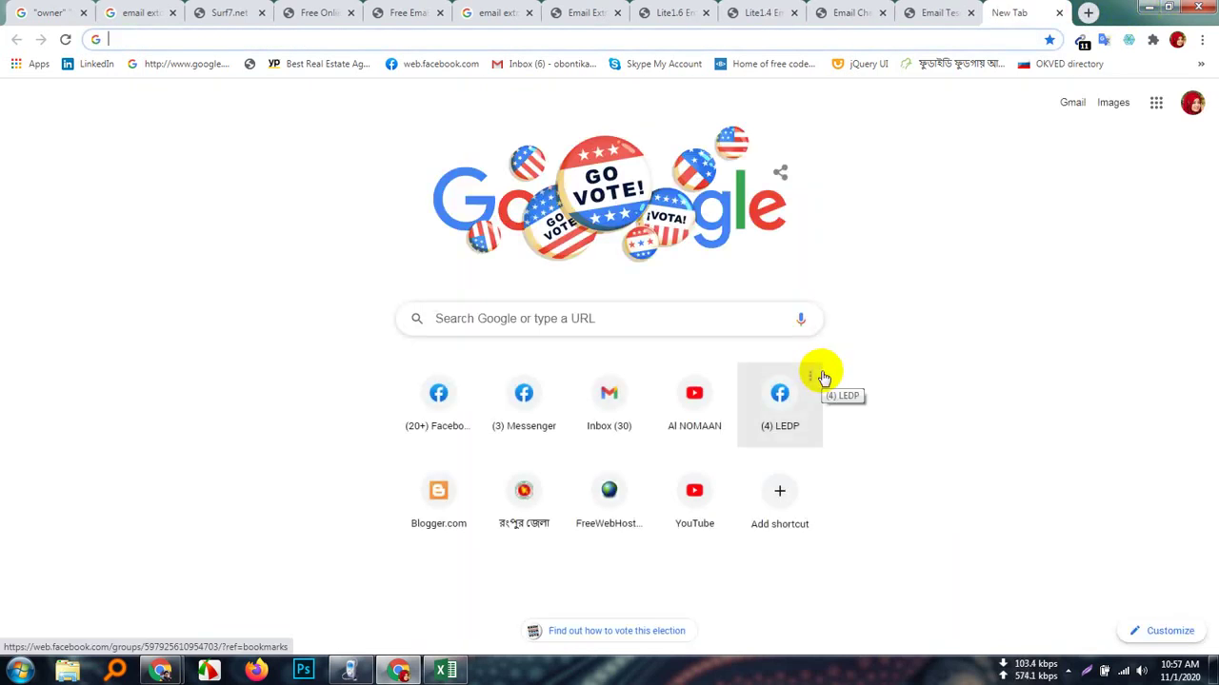
text(mail)
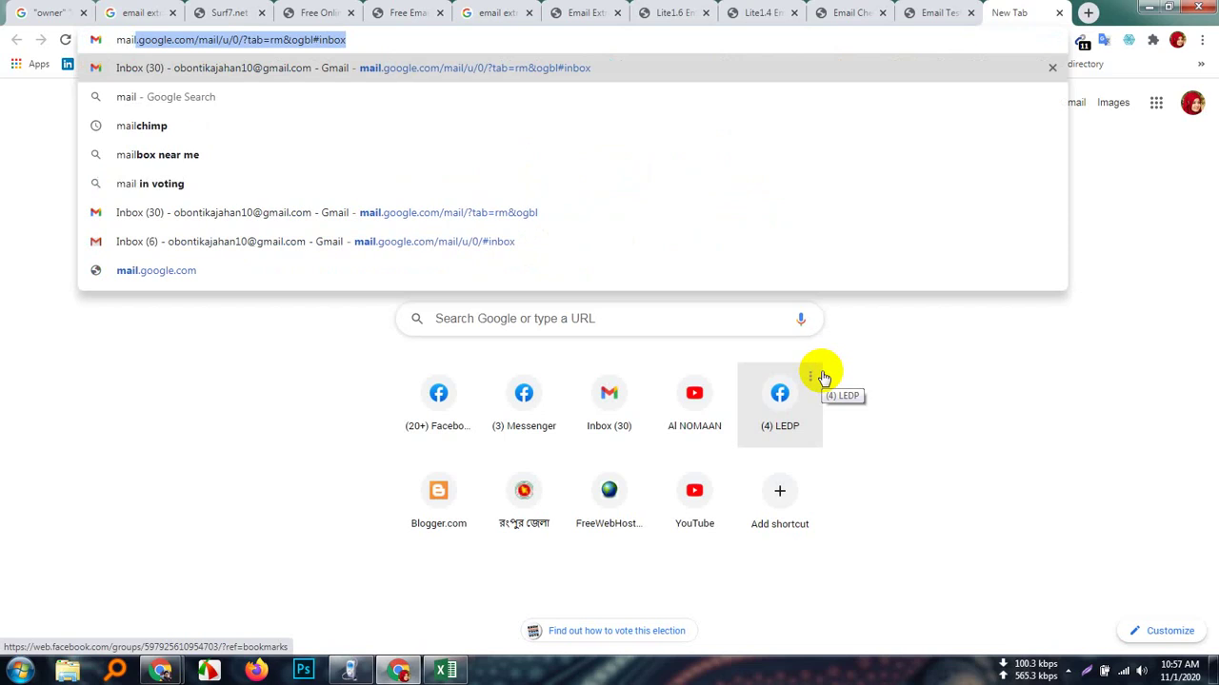
text(te)
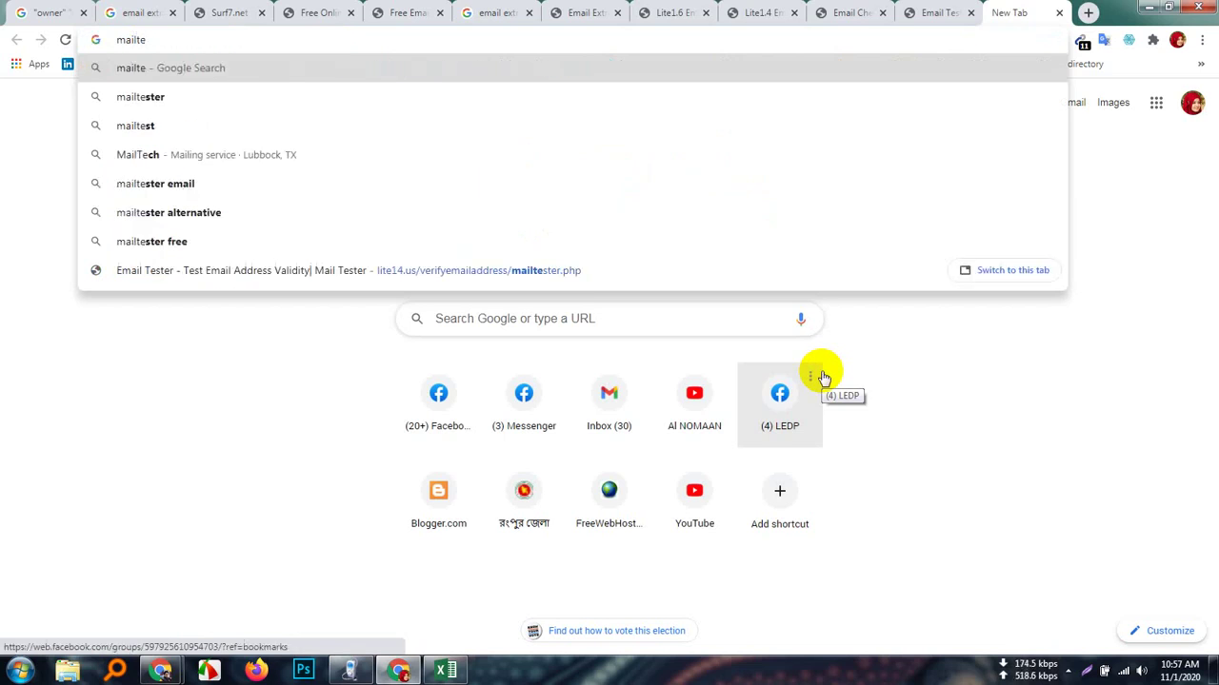
text(ster)
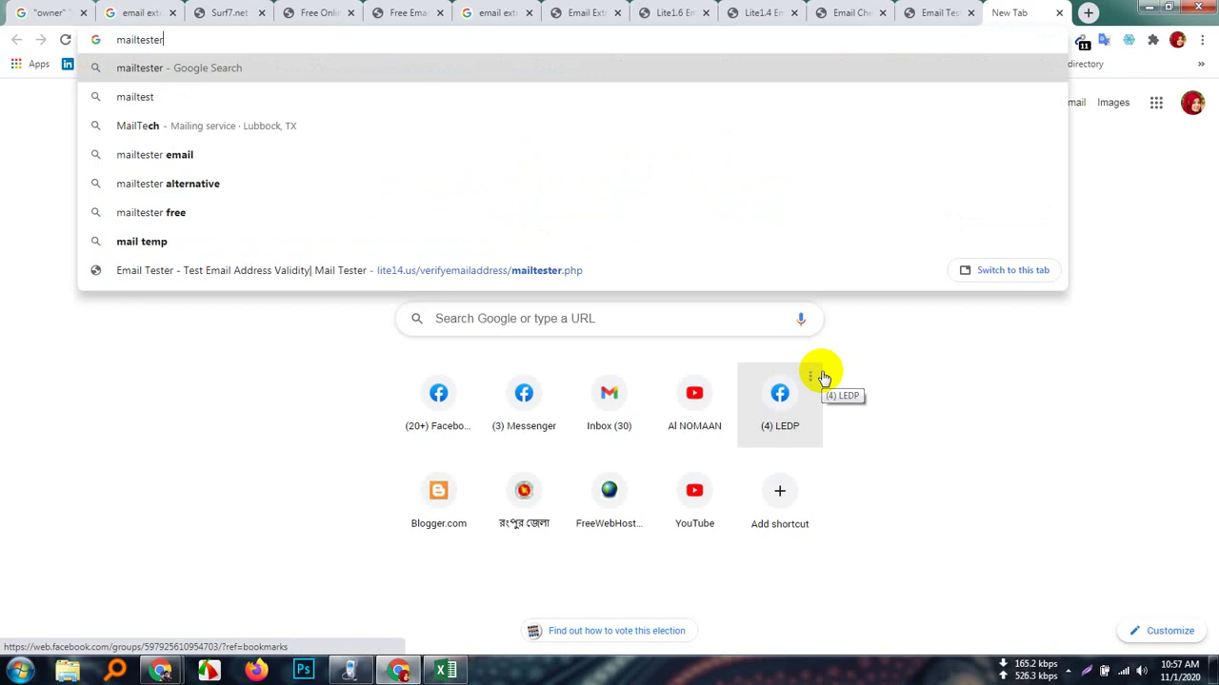
key(Return)
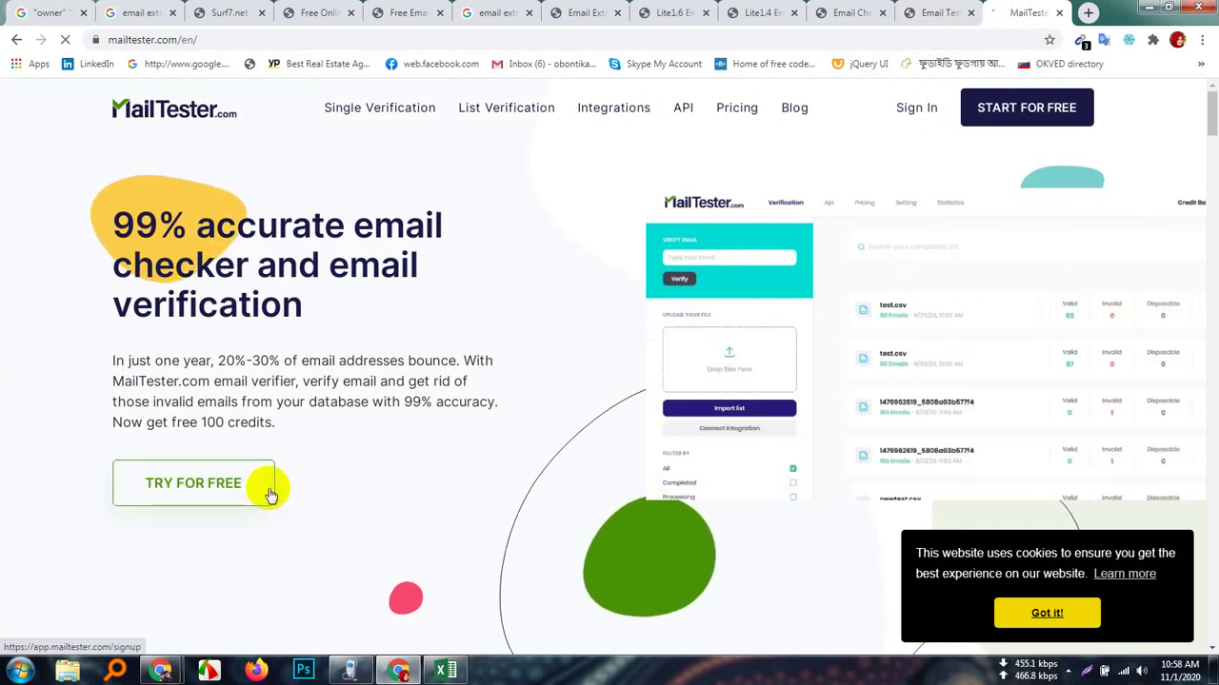
click(208, 484)
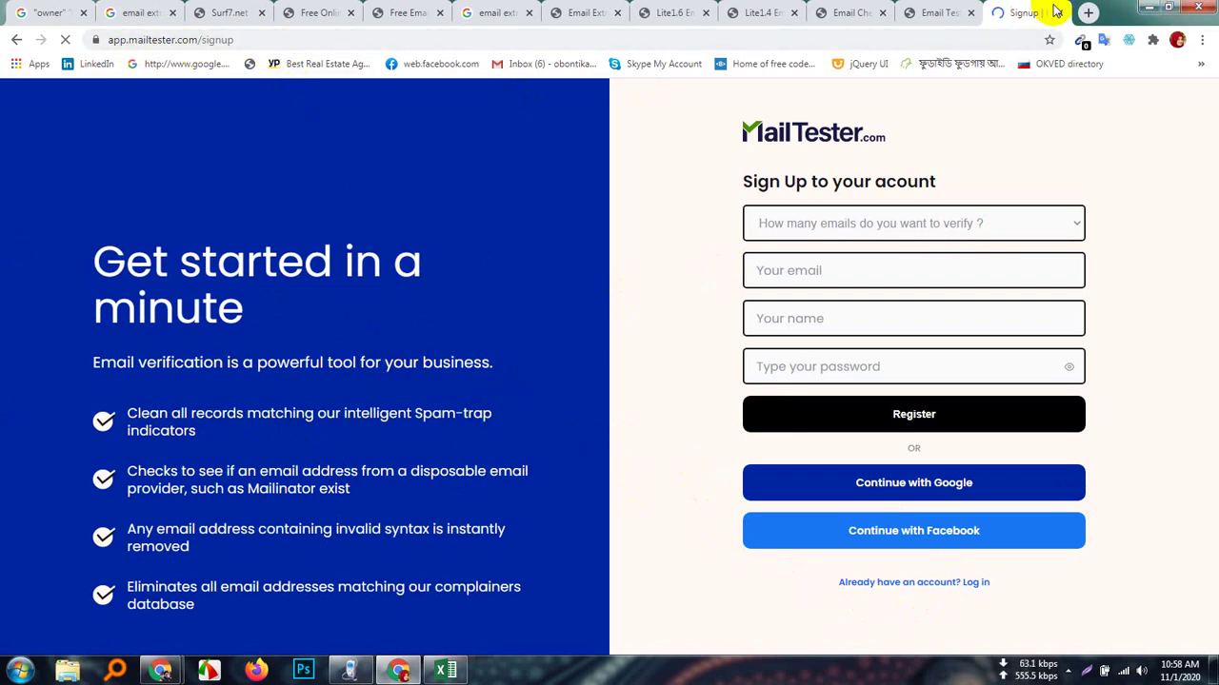
- Open a new tab and switch to the personal browser profile that has Fiverr in parentheses after its name
click(1087, 13)
click(1201, 64)
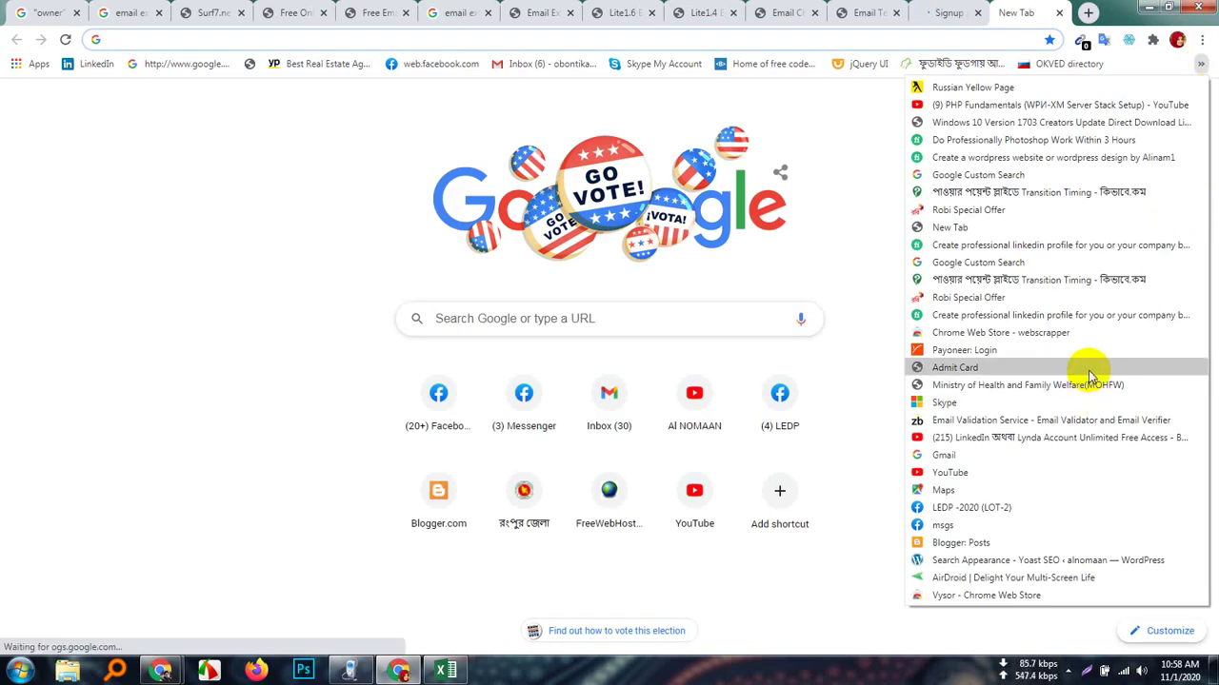
click(821, 128)
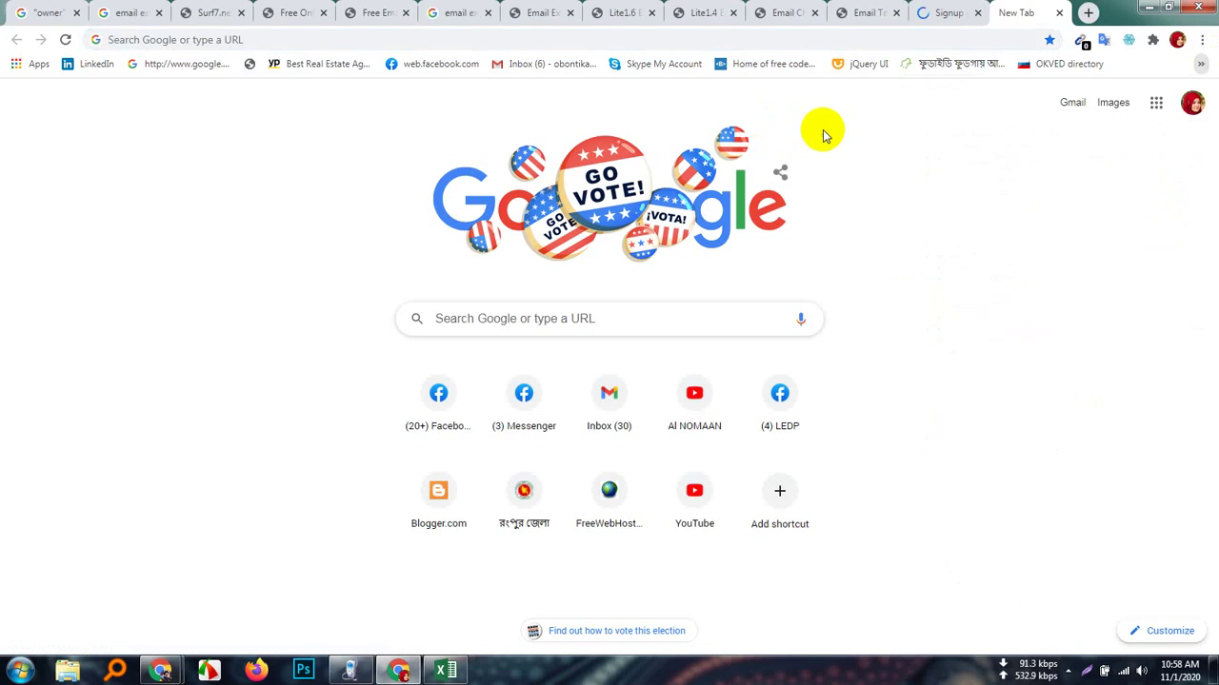
click(1176, 42)
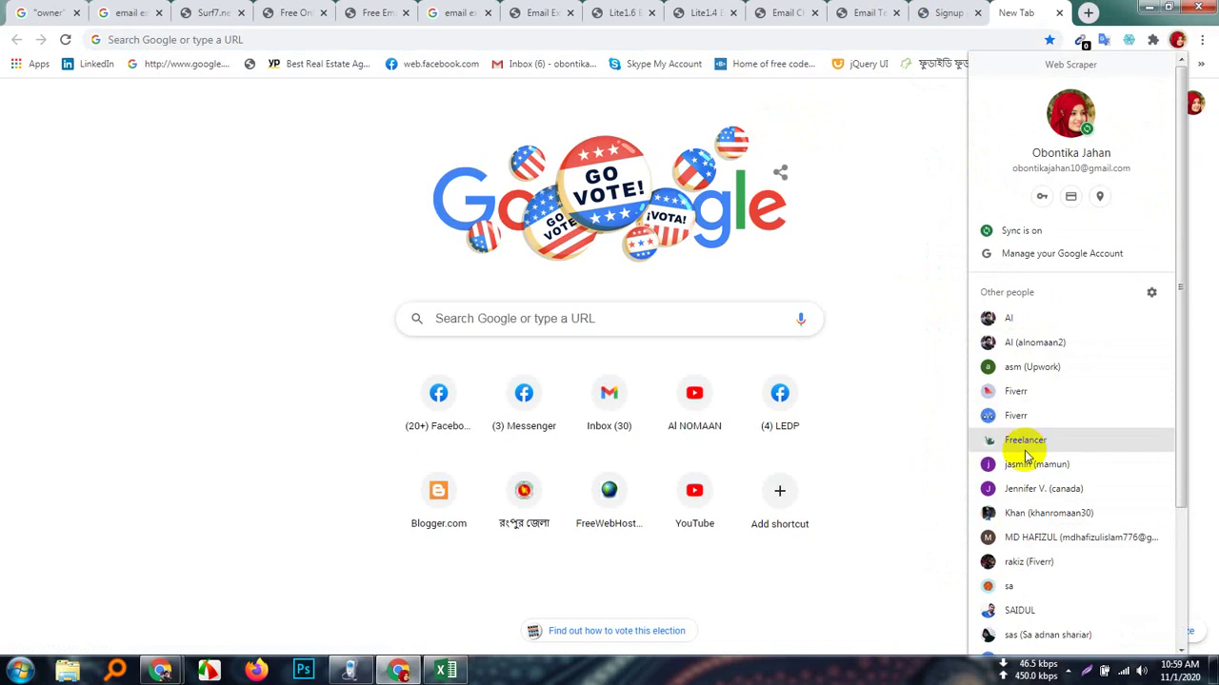
click(1040, 561)
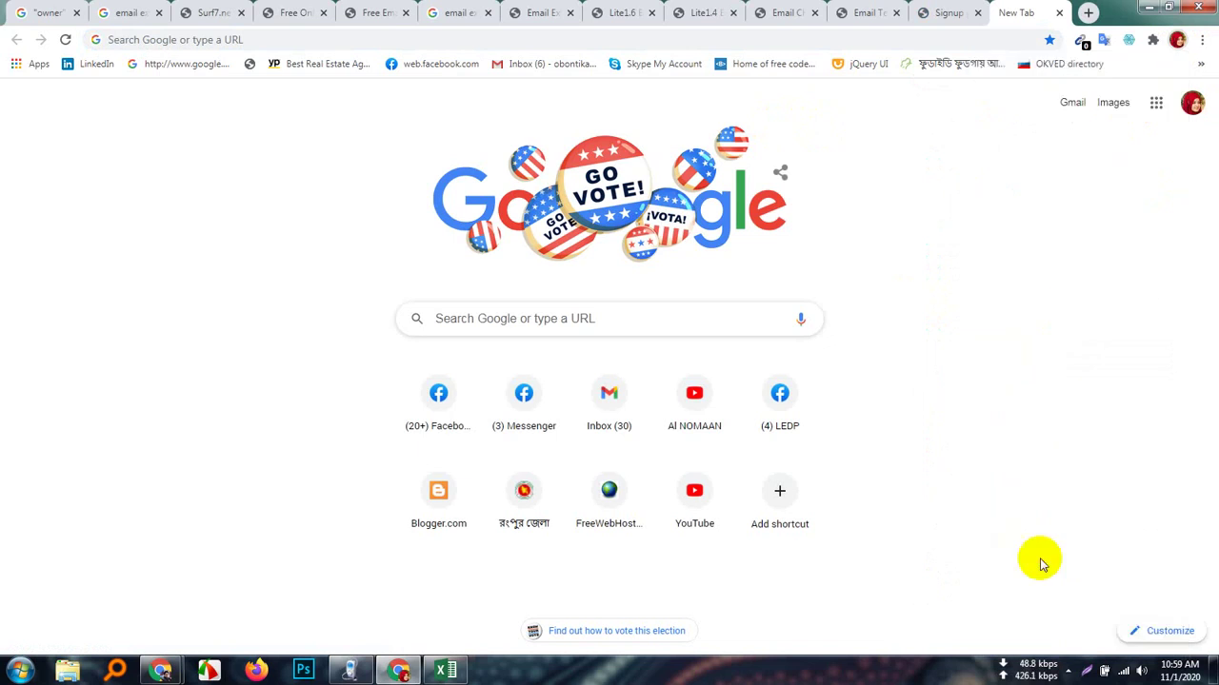
- Open the saved MailTester.com bookmark from the hidden part of this profile's bookmarks
click(1200, 65)
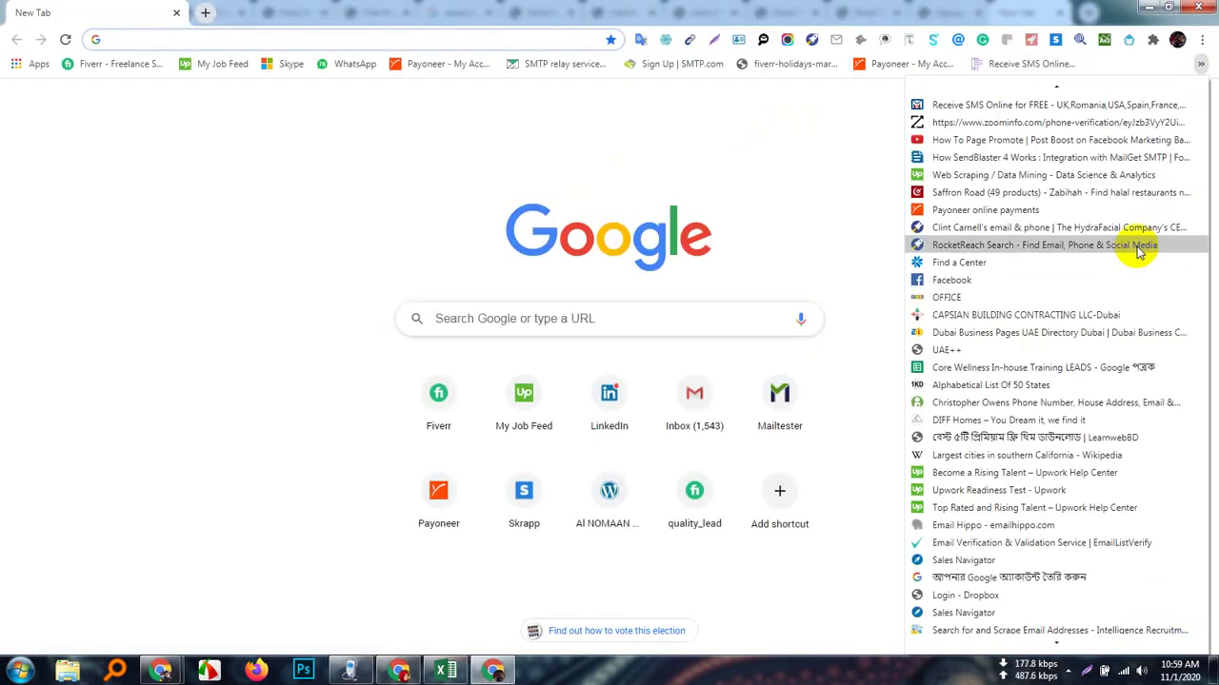
scroll(1004, 257, down, 1)
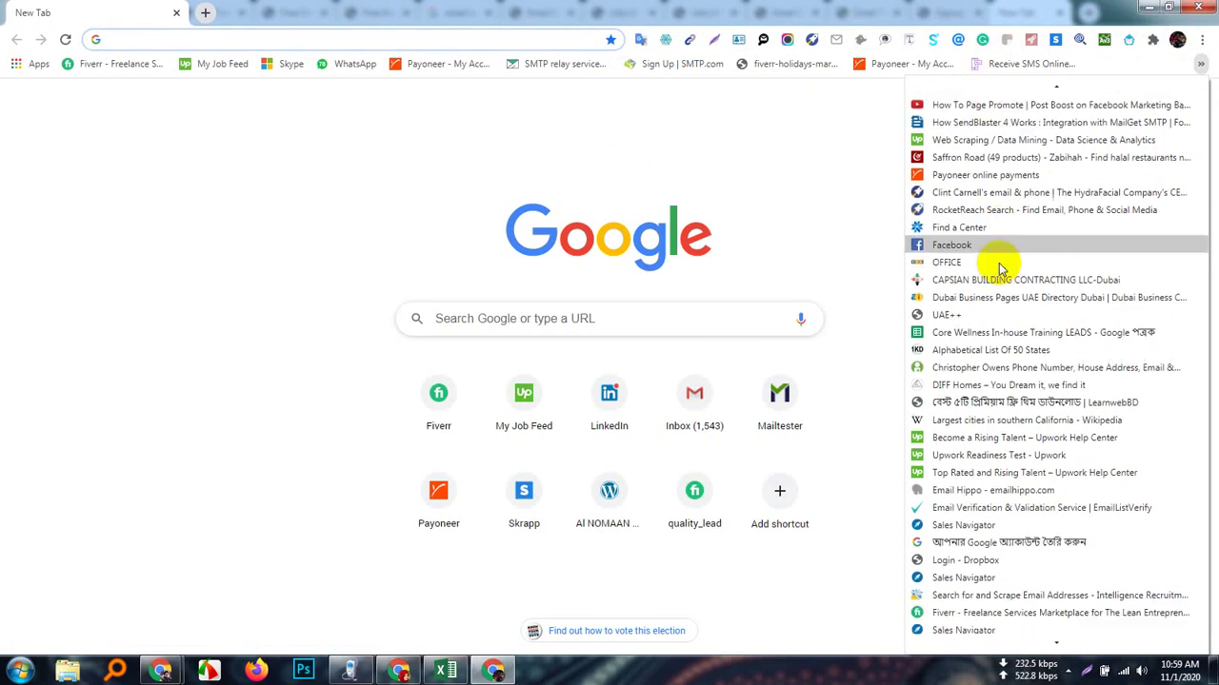
scroll(1007, 256, down, 1)
scroll(1008, 252, down, 1)
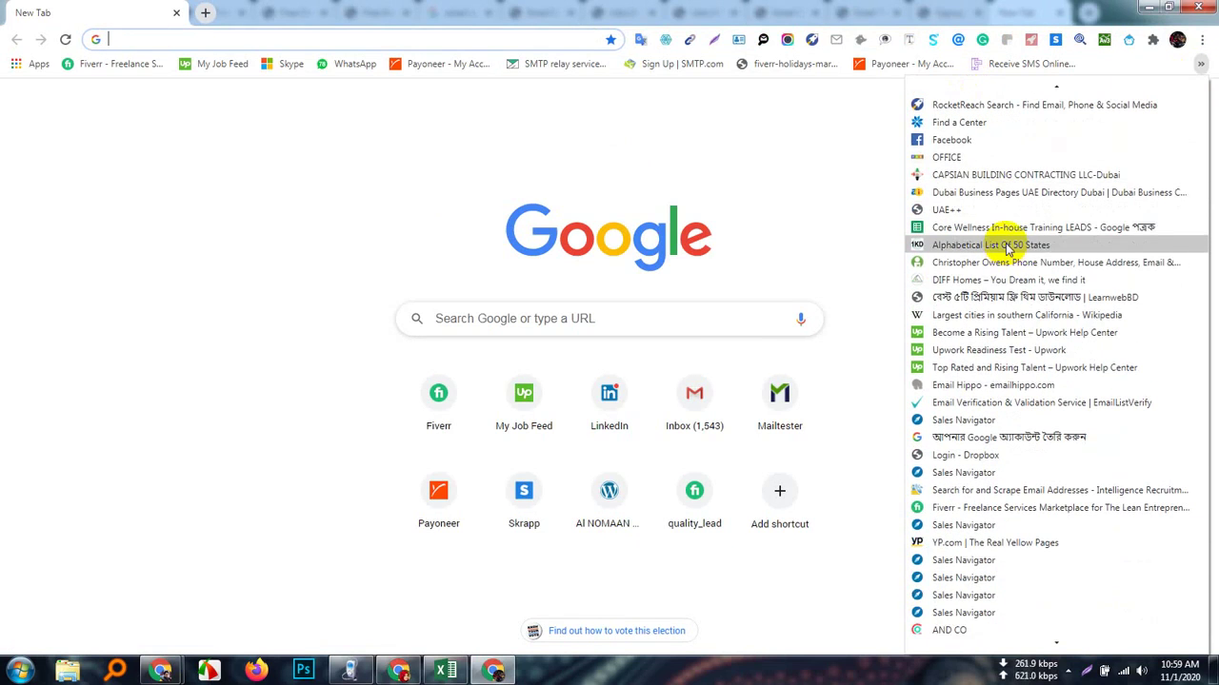
scroll(1008, 244, down, 2)
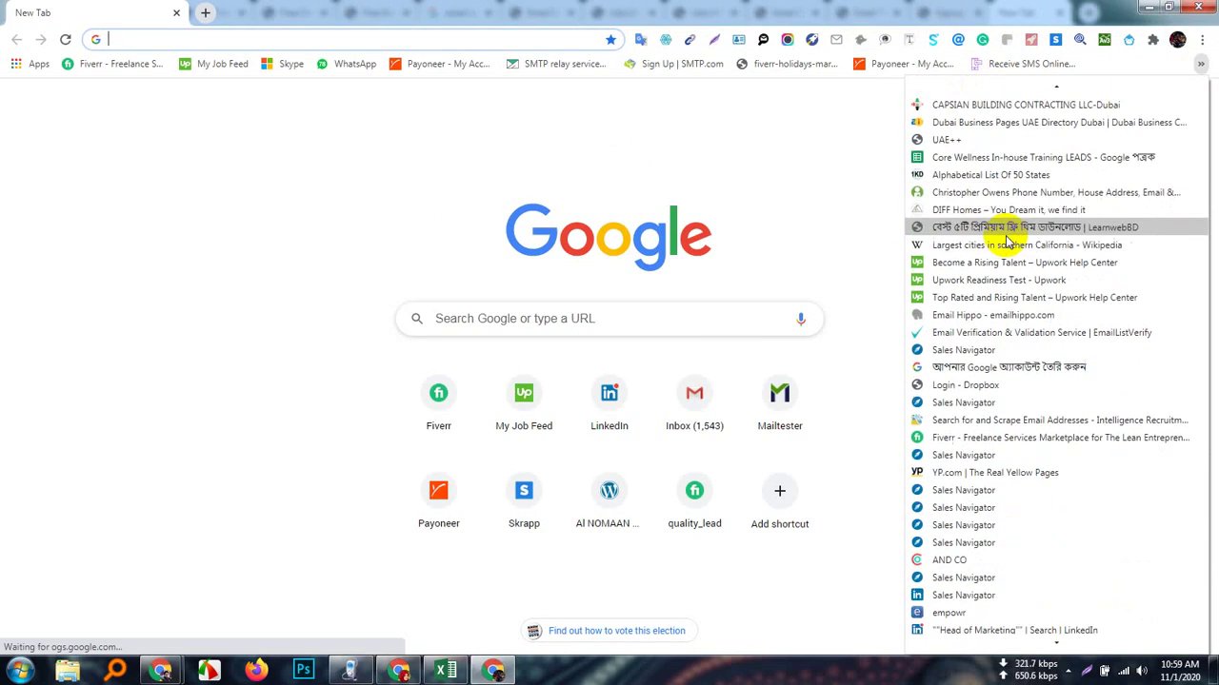
scroll(1008, 243, down, 2)
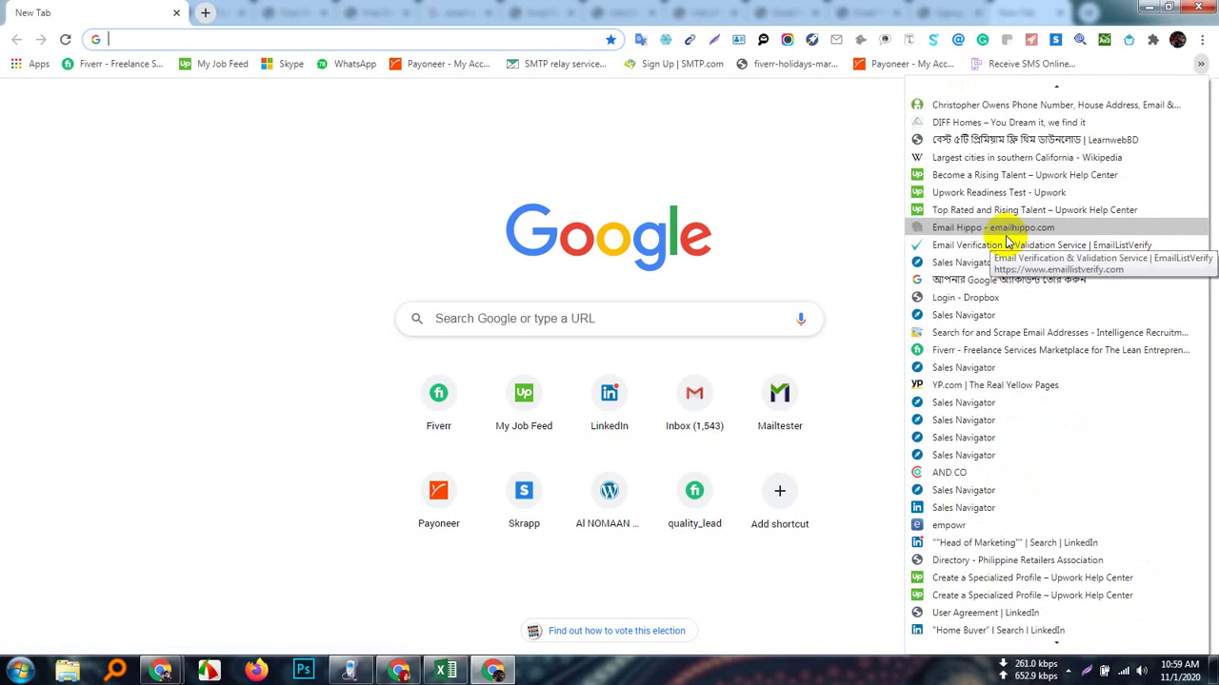
scroll(1007, 240, down, 4)
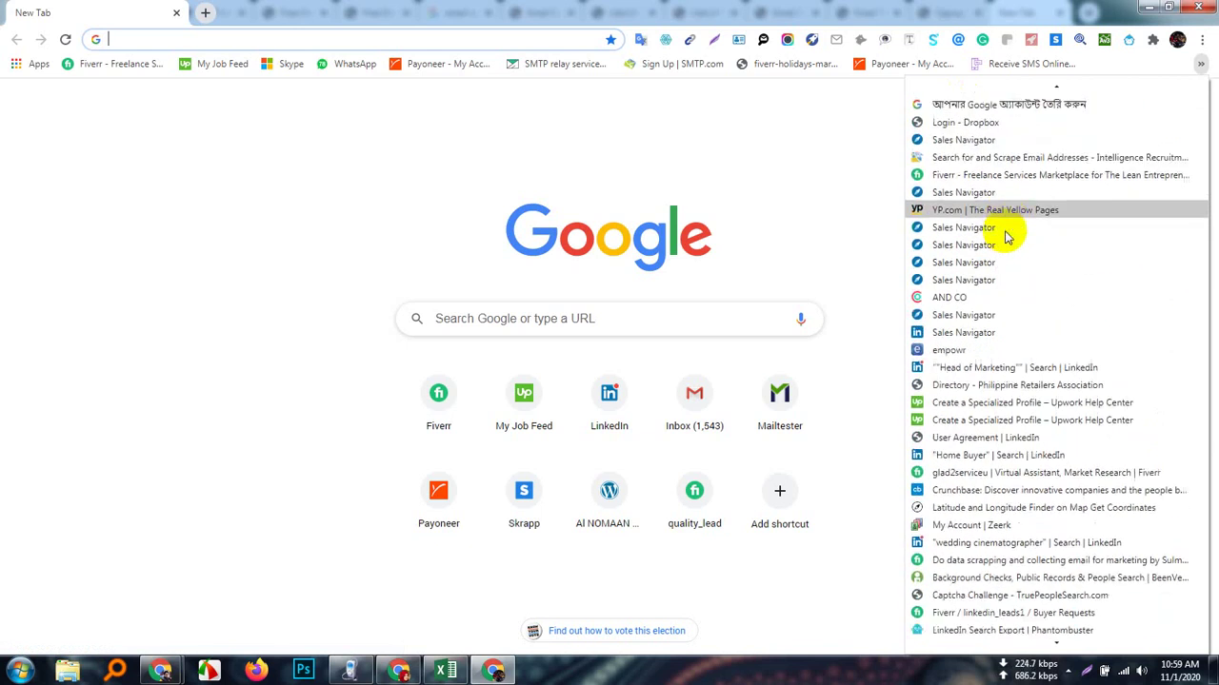
scroll(1007, 236, down, 5)
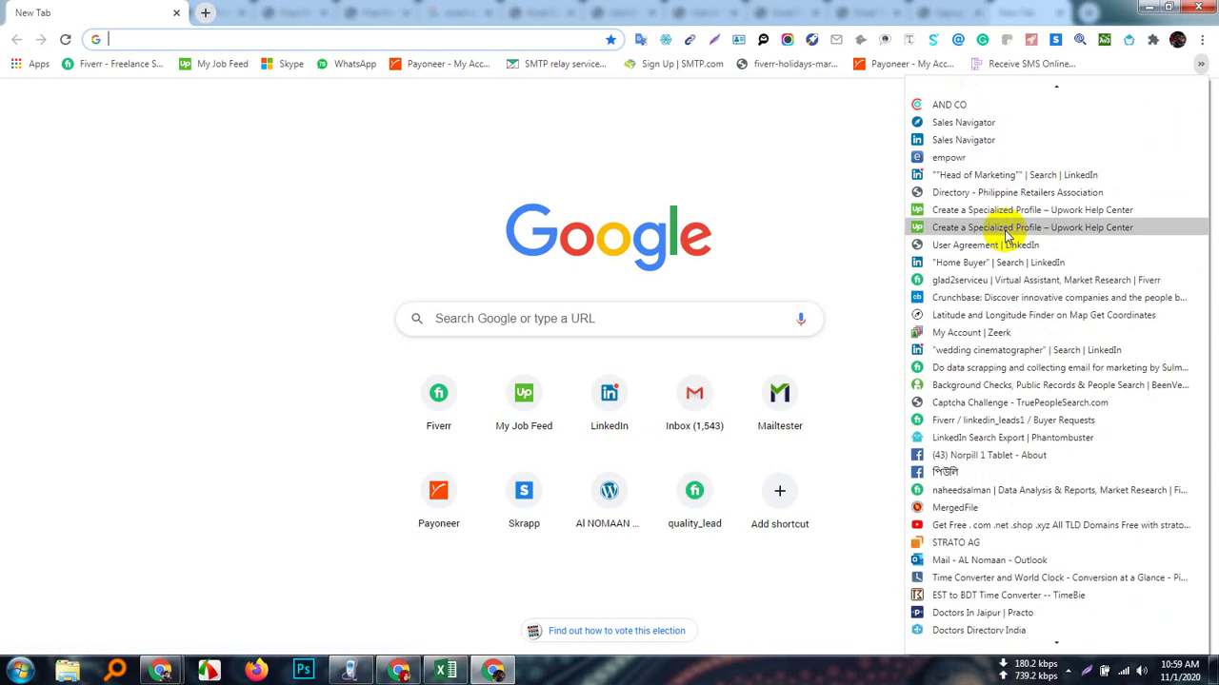
scroll(1007, 236, down, 4)
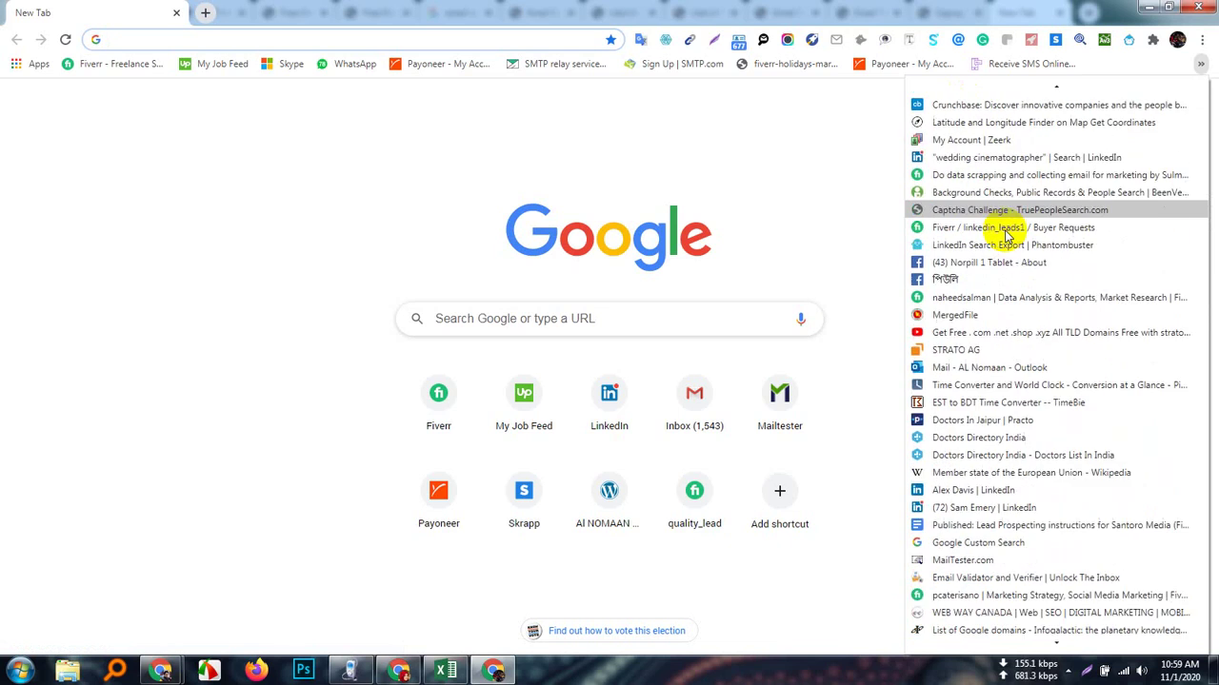
scroll(1007, 236, down, 1)
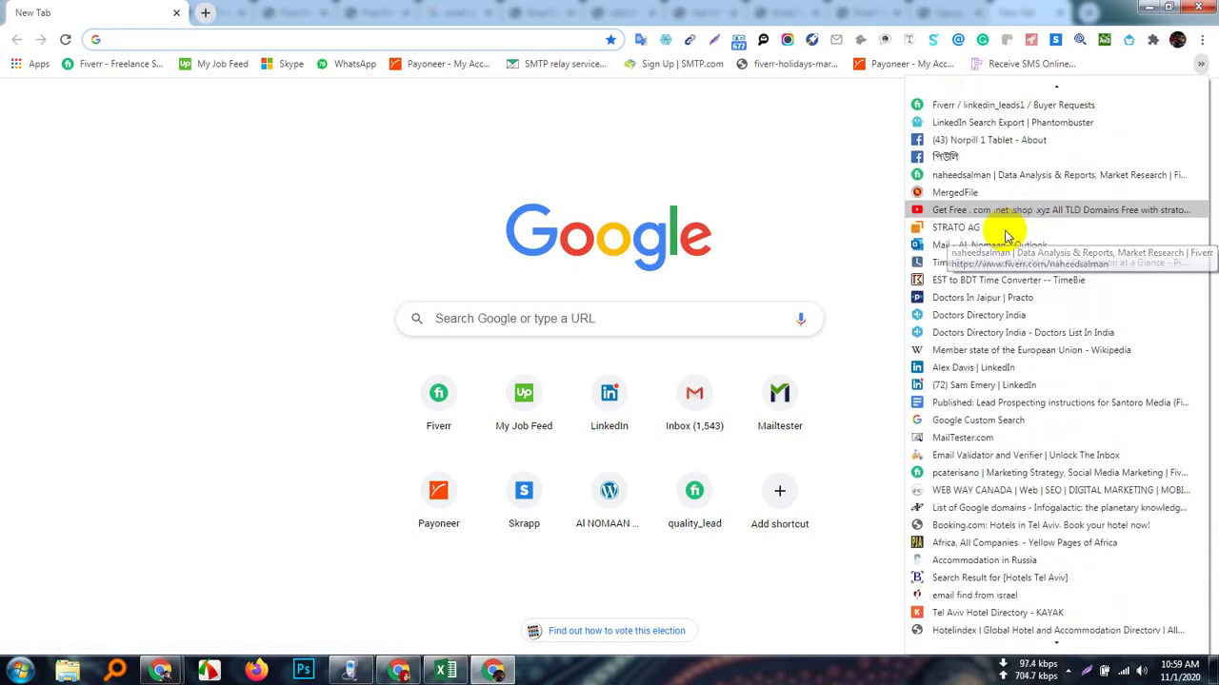
click(1007, 438)
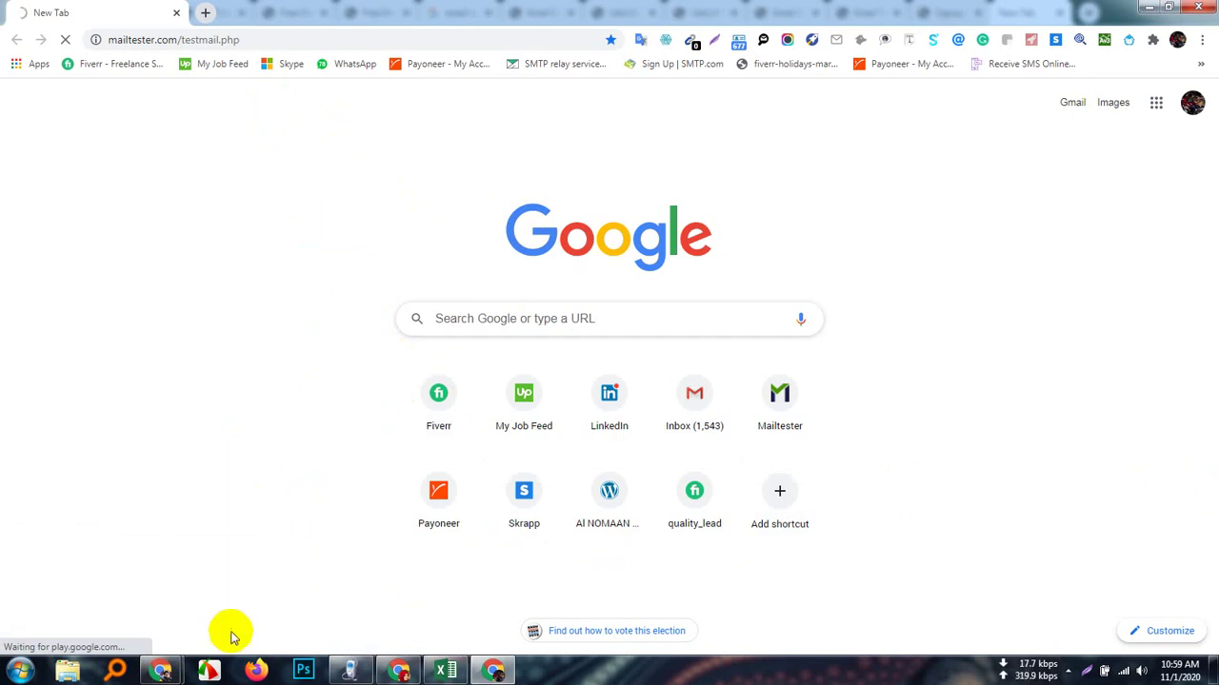
- Switch to the other Chrome window showing the YouTube video about creating hyperlinks in Google Sheets
mouse_move(161, 671)
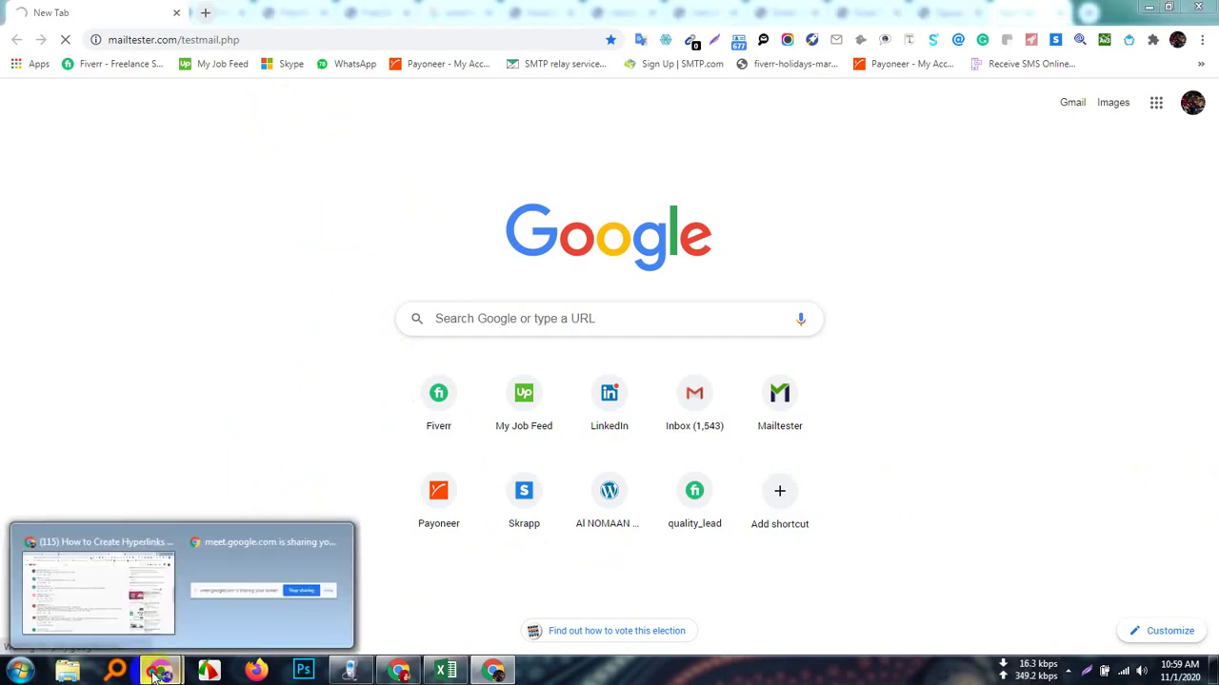
click(136, 592)
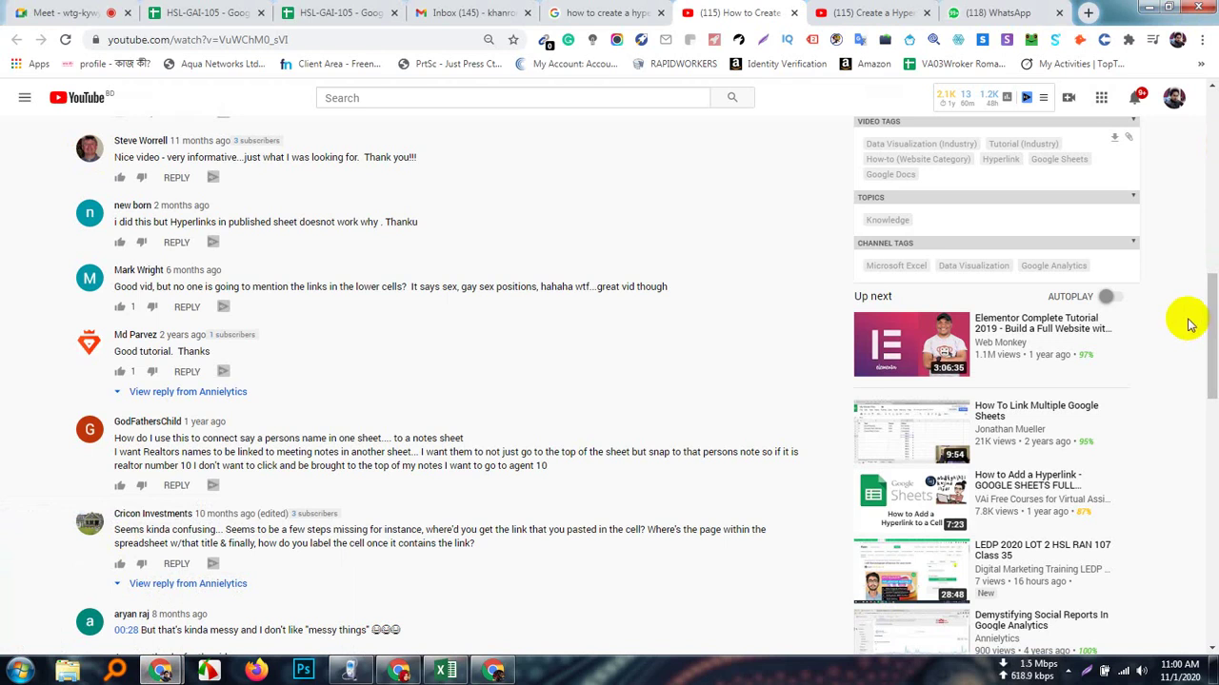
scroll(396, 243, down, 5)
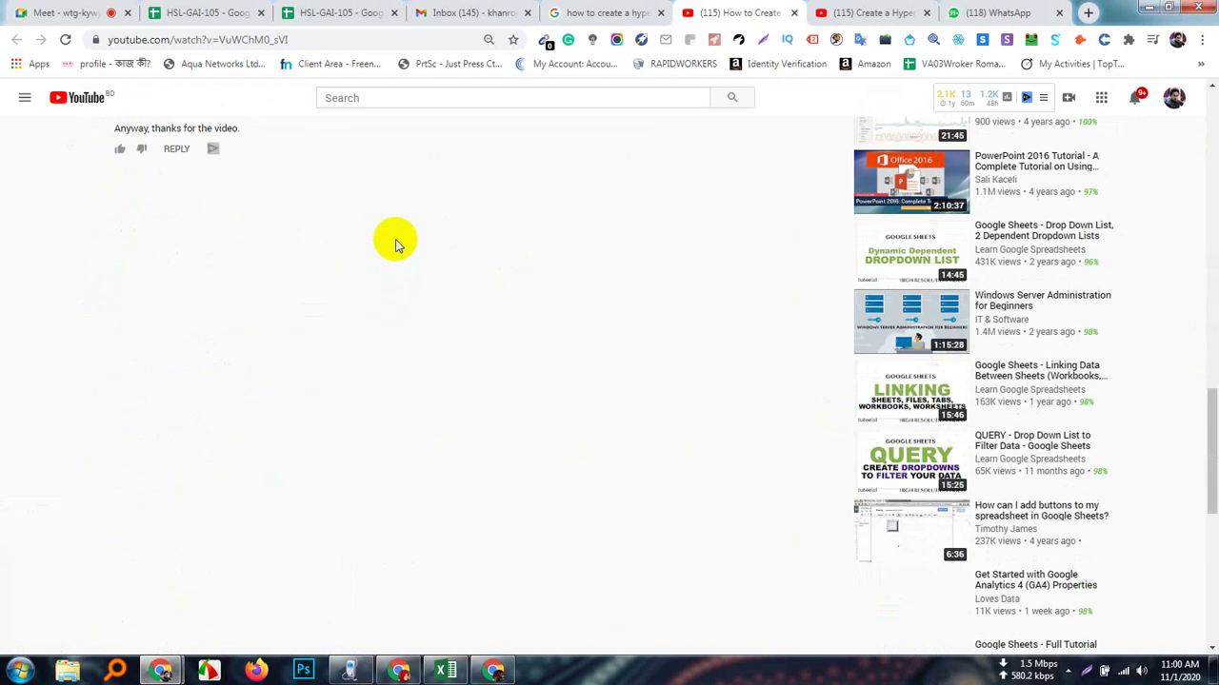
scroll(395, 243, down, 3)
scroll(407, 283, up, 20)
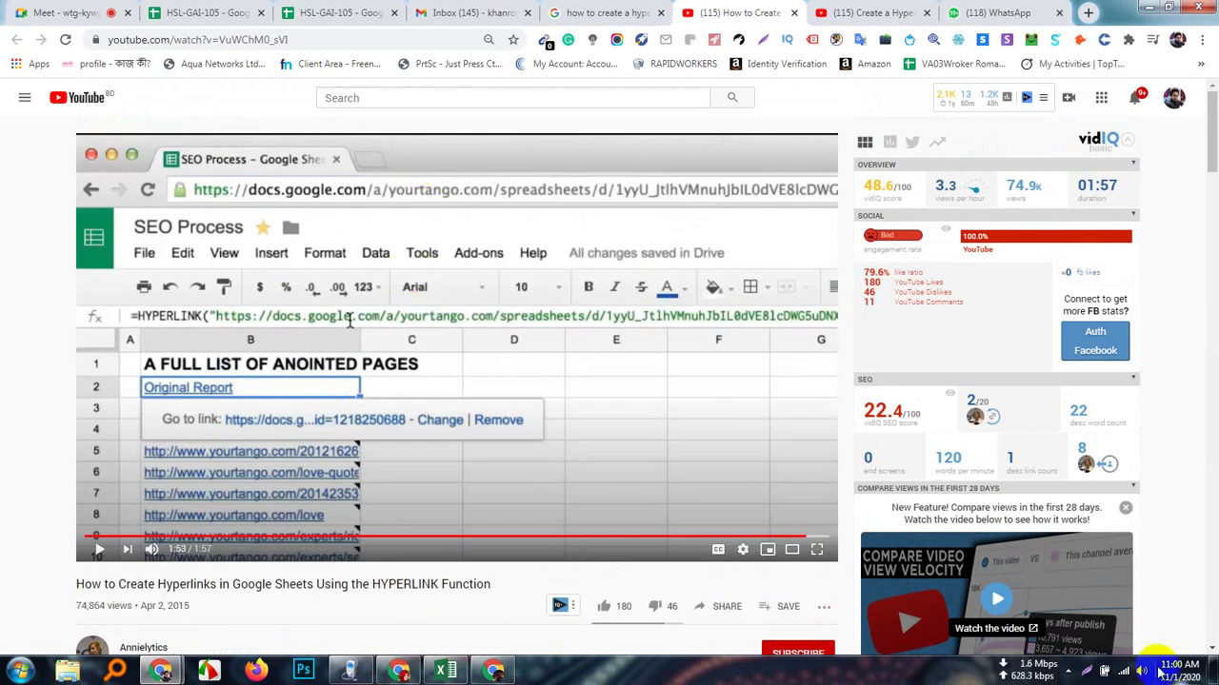
click(1068, 667)
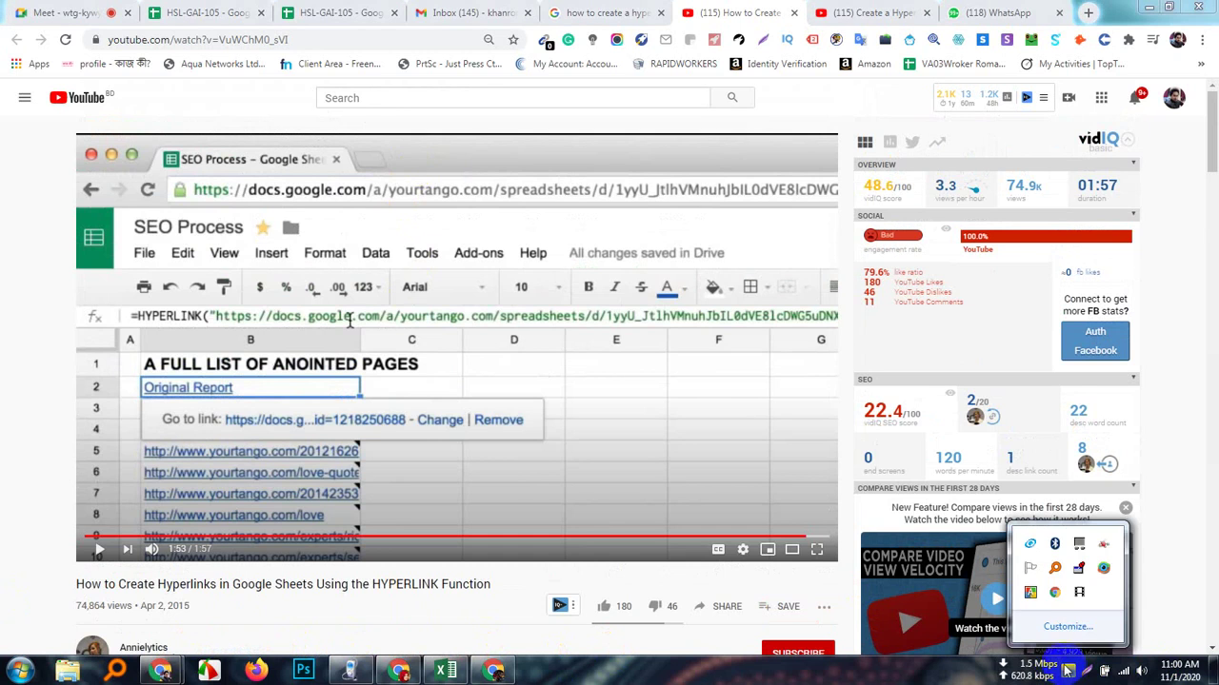
mouse_move(942, 239)
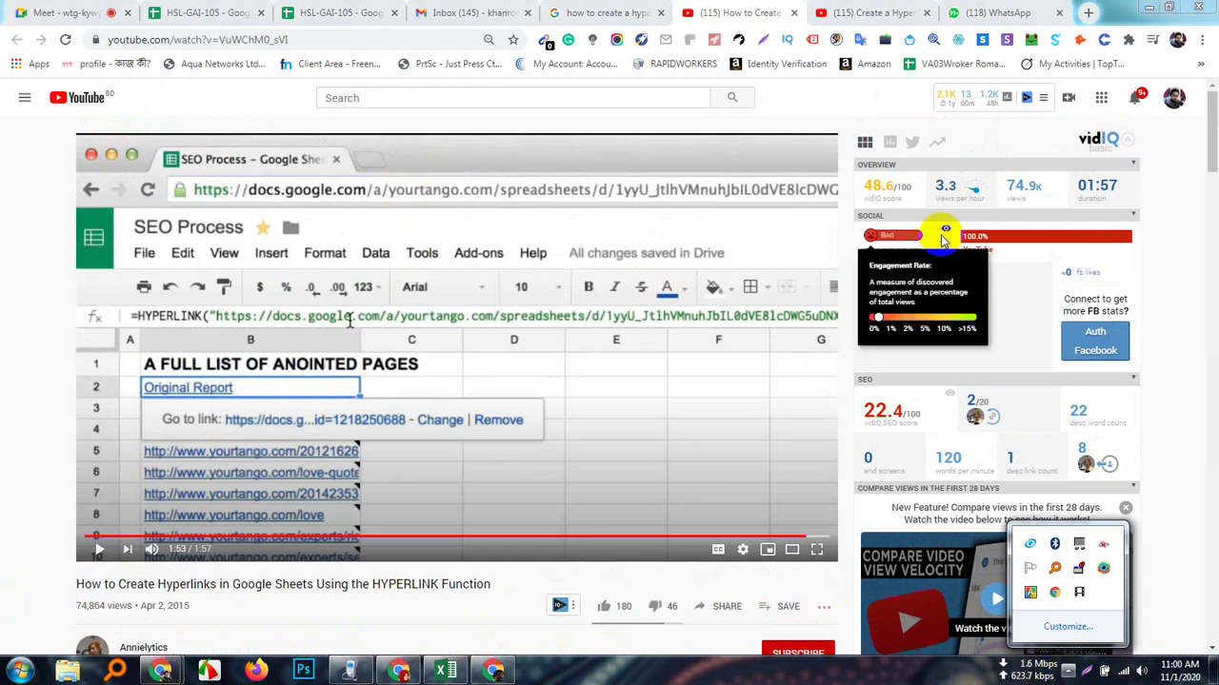
click(1193, 311)
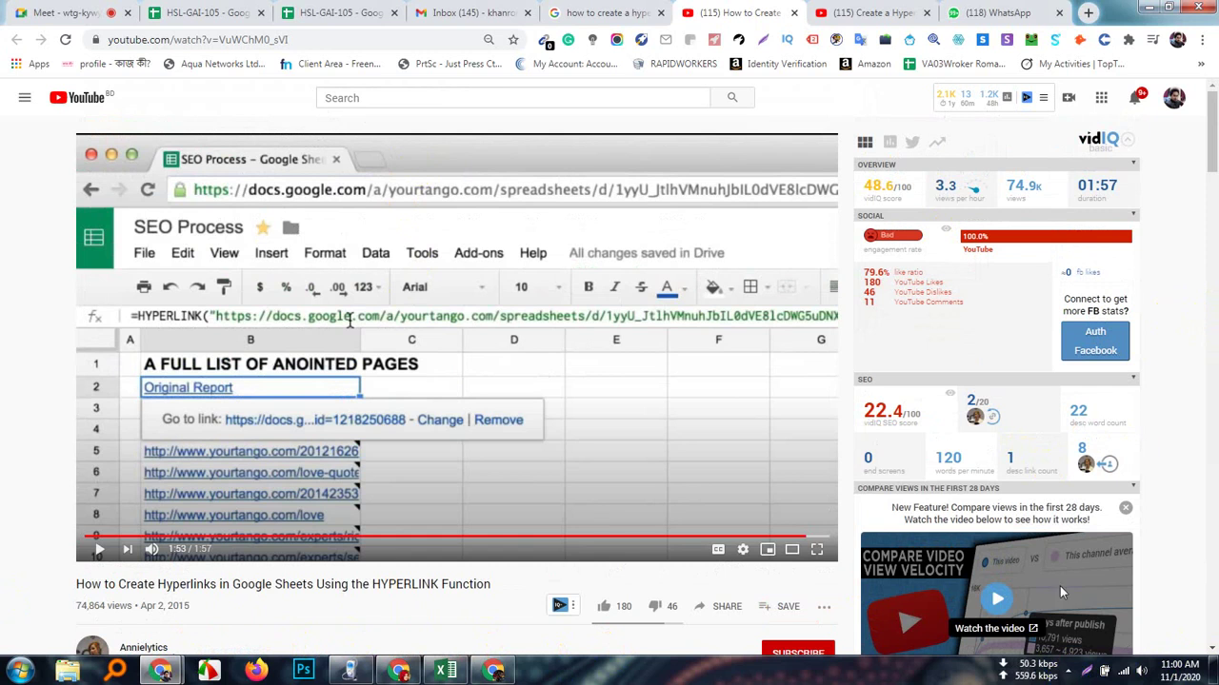
click(1068, 673)
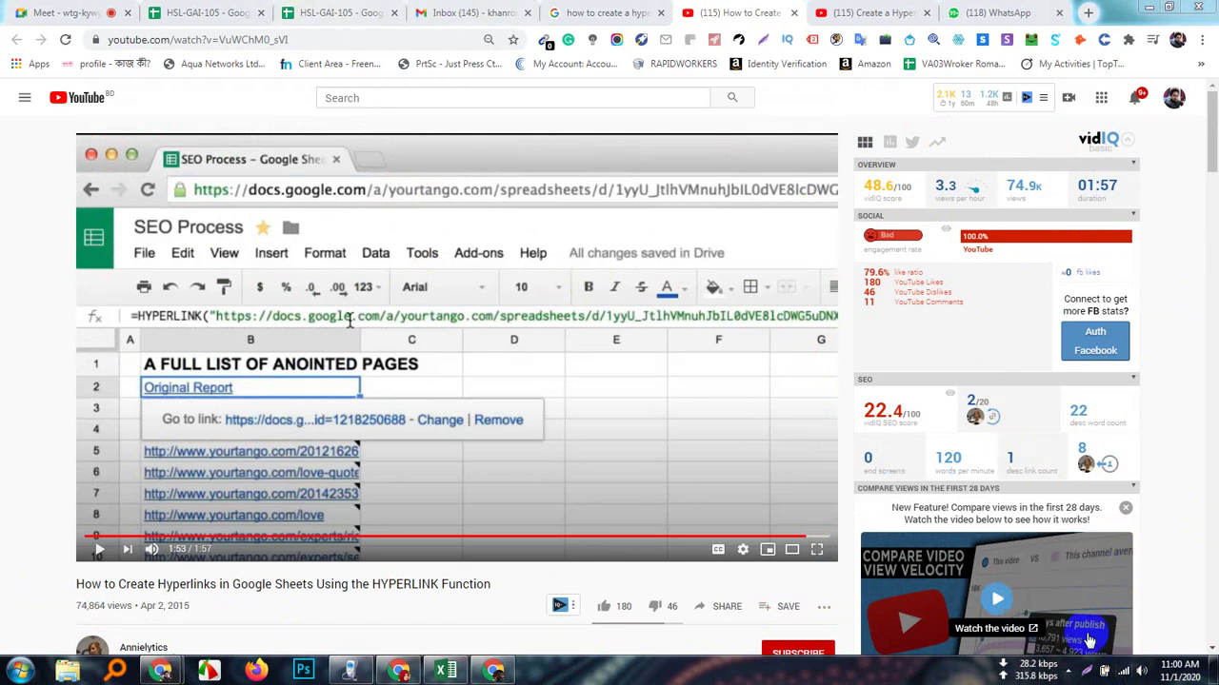
click(1067, 671)
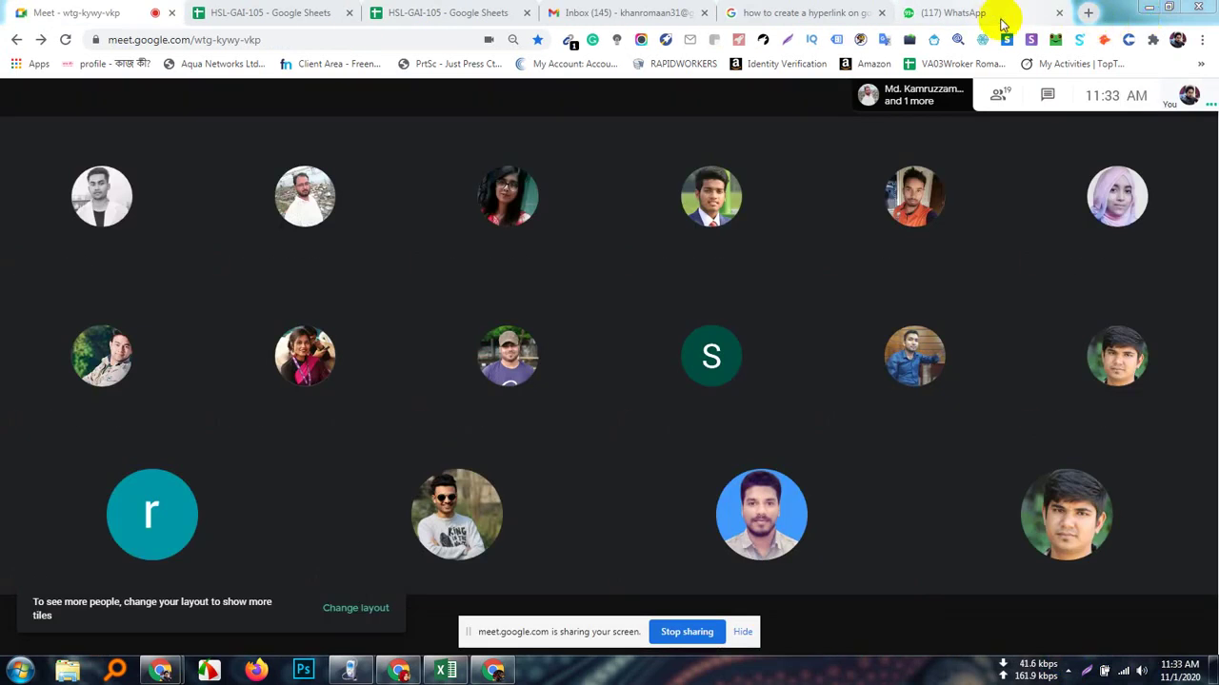
- Open a new tab and switch to the browser profile that has canada in parentheses after its name
click(1090, 13)
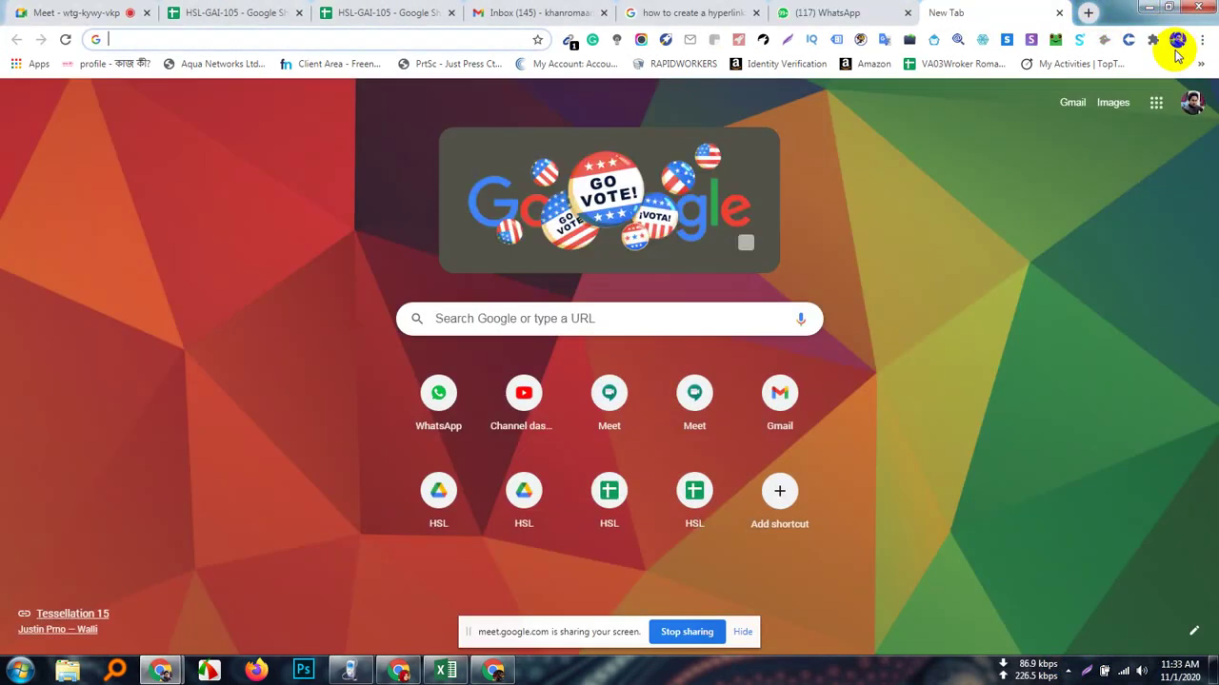
click(1177, 40)
scroll(1050, 425, down, 1)
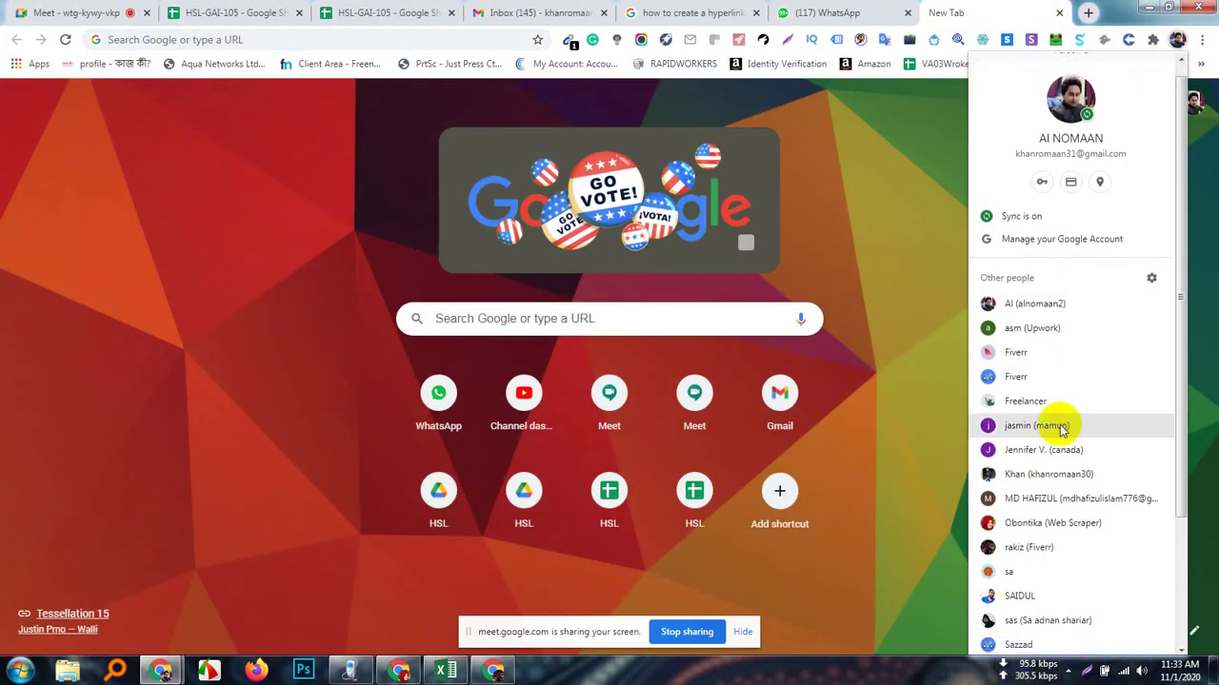
click(1039, 446)
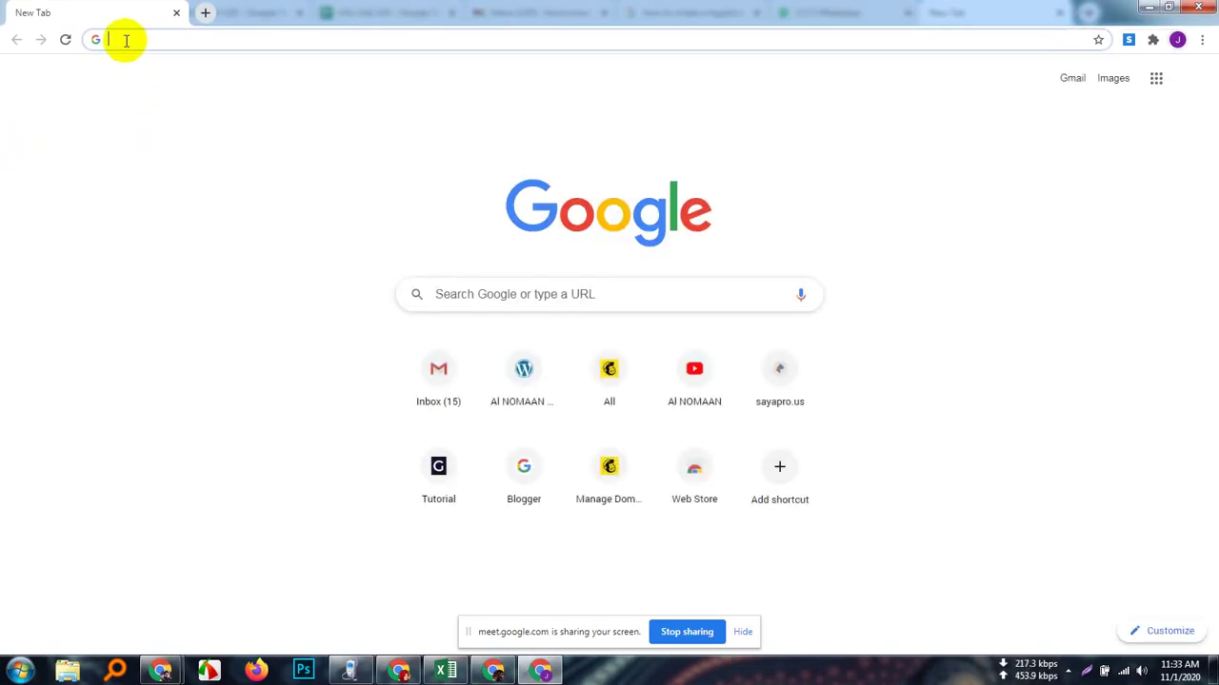
- Go to google.com/ncr in this profile's window
click(126, 40)
text(goog)
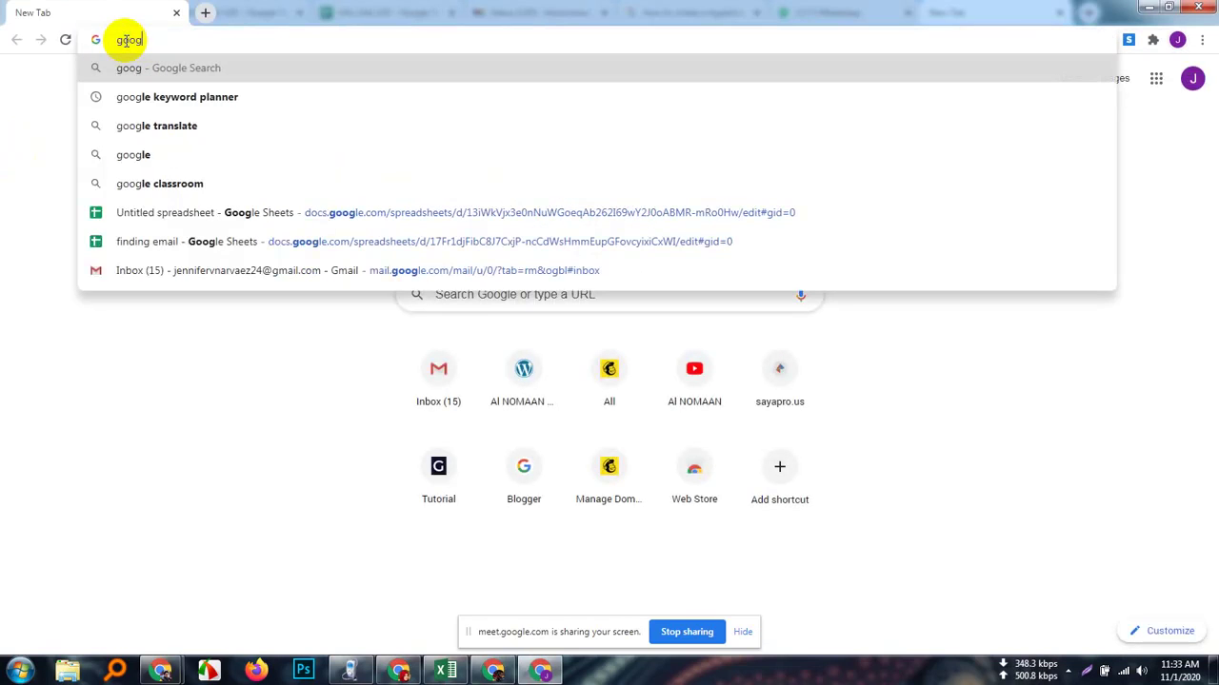
text(le.co)
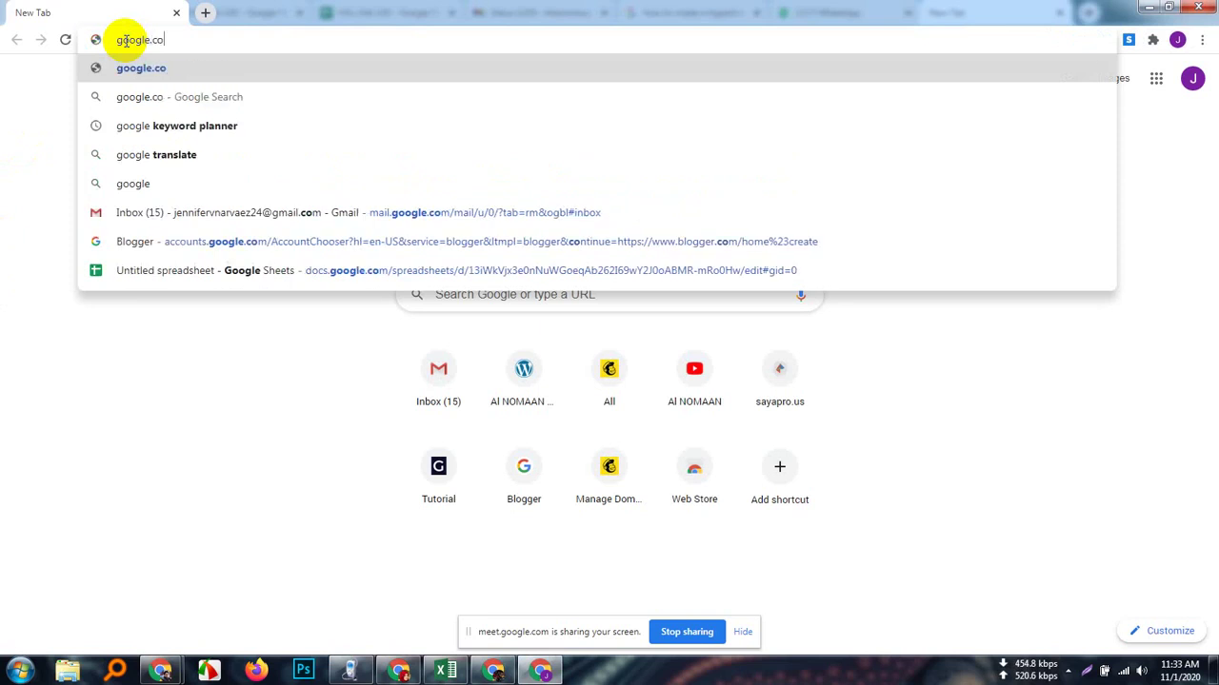
text(m/ncr)
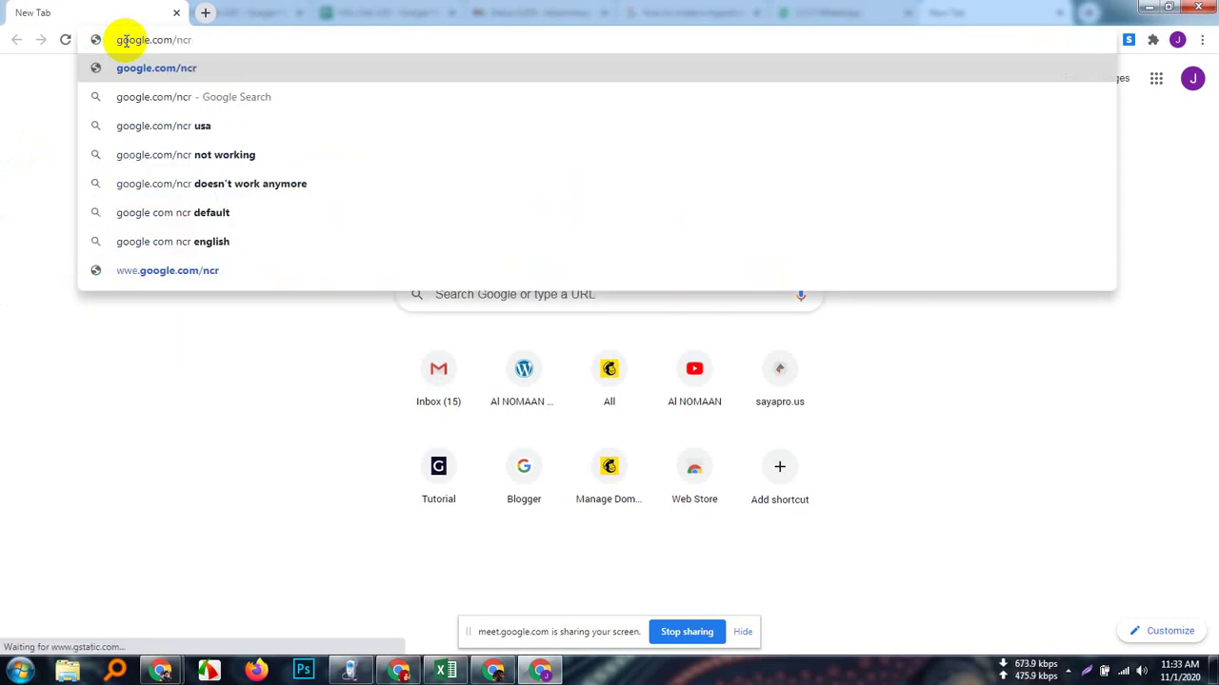
key(Return)
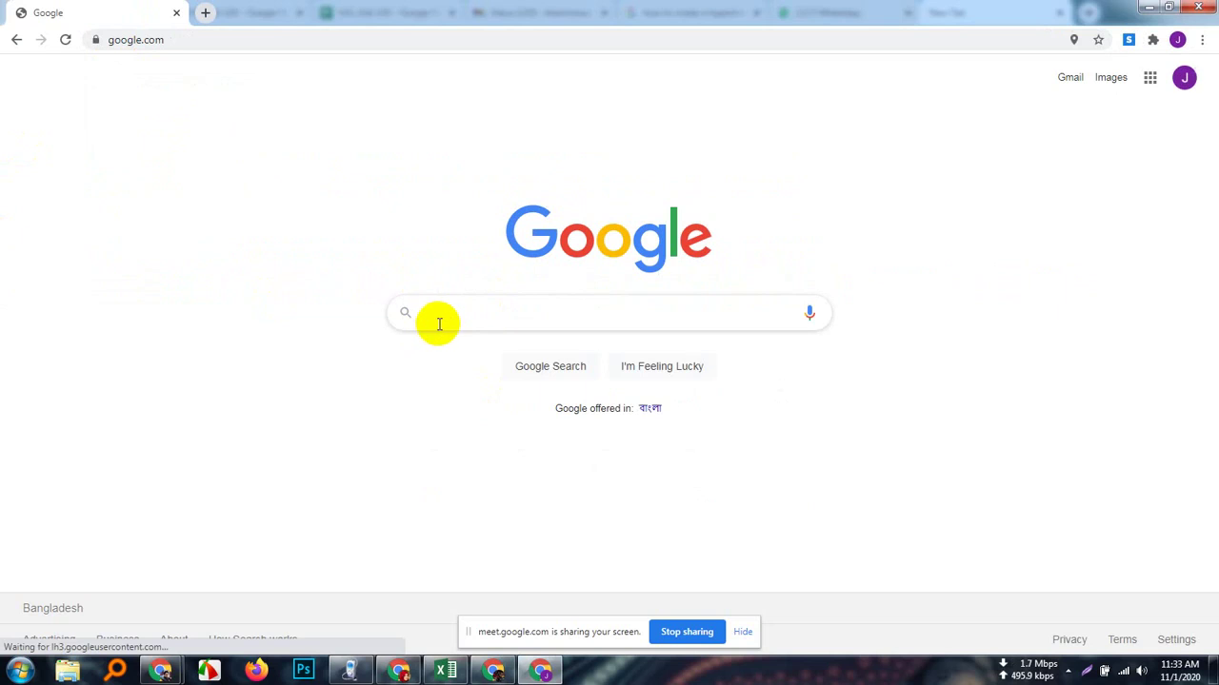
- Search Google for the suggested query "mailtester chrome extension" and open the MailTester.com email checker result
text(mail)
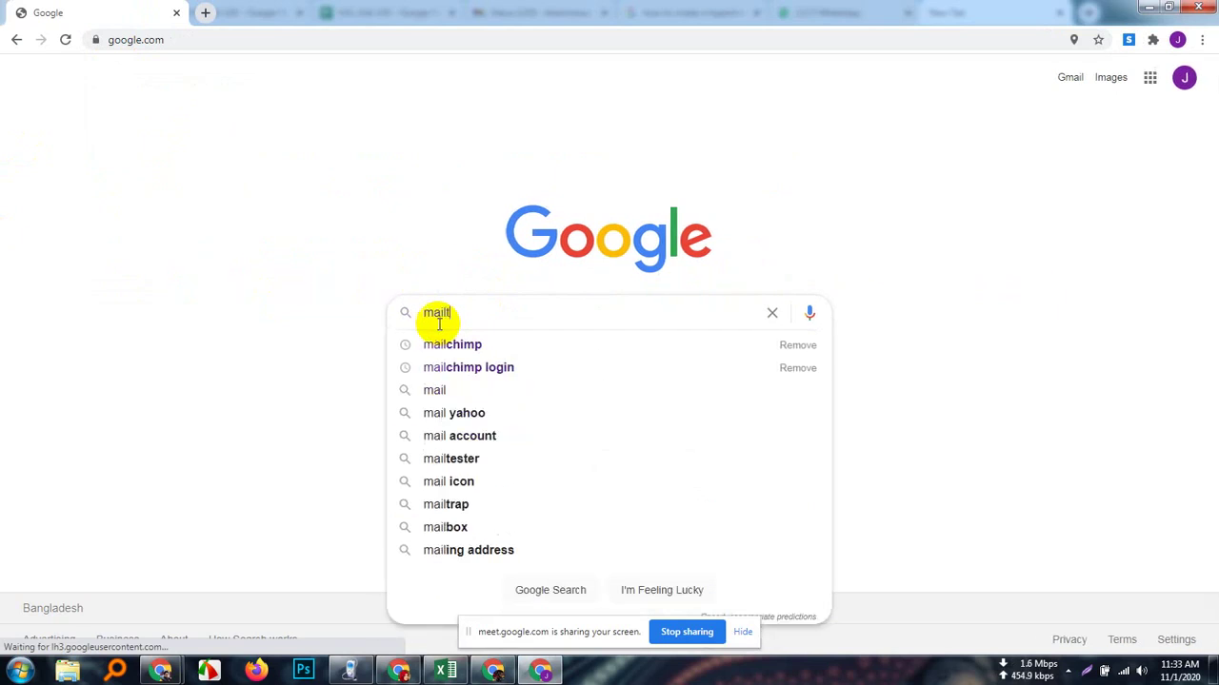
text(tester)
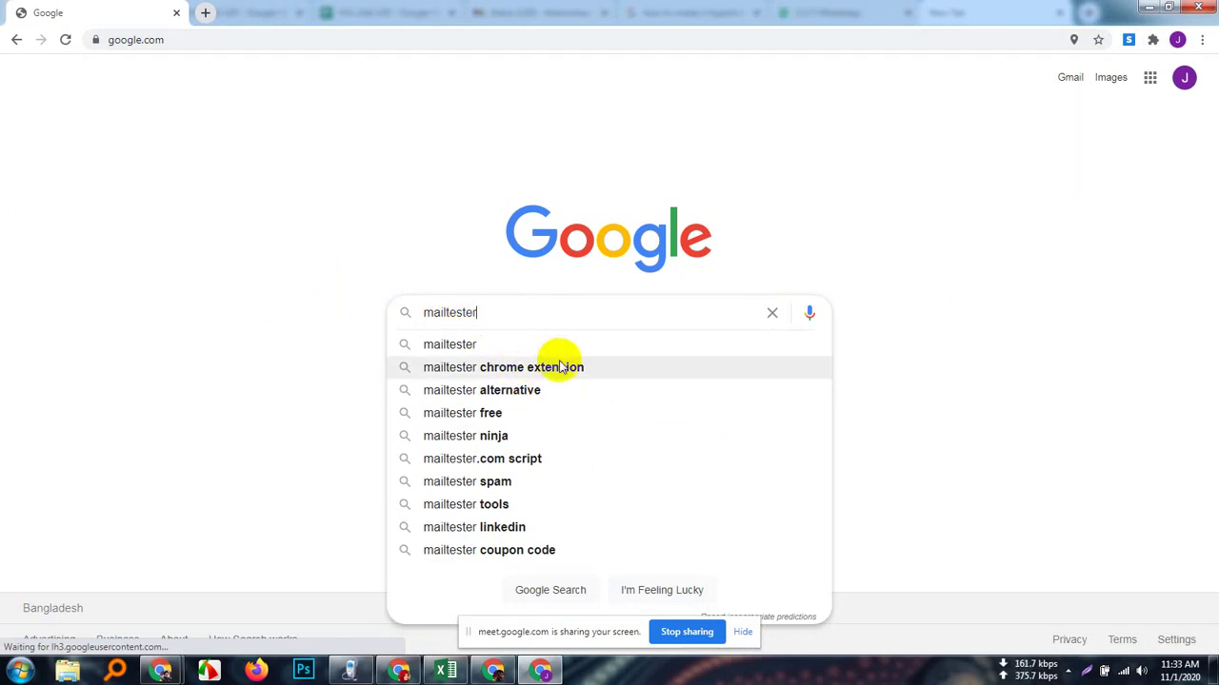
click(489, 366)
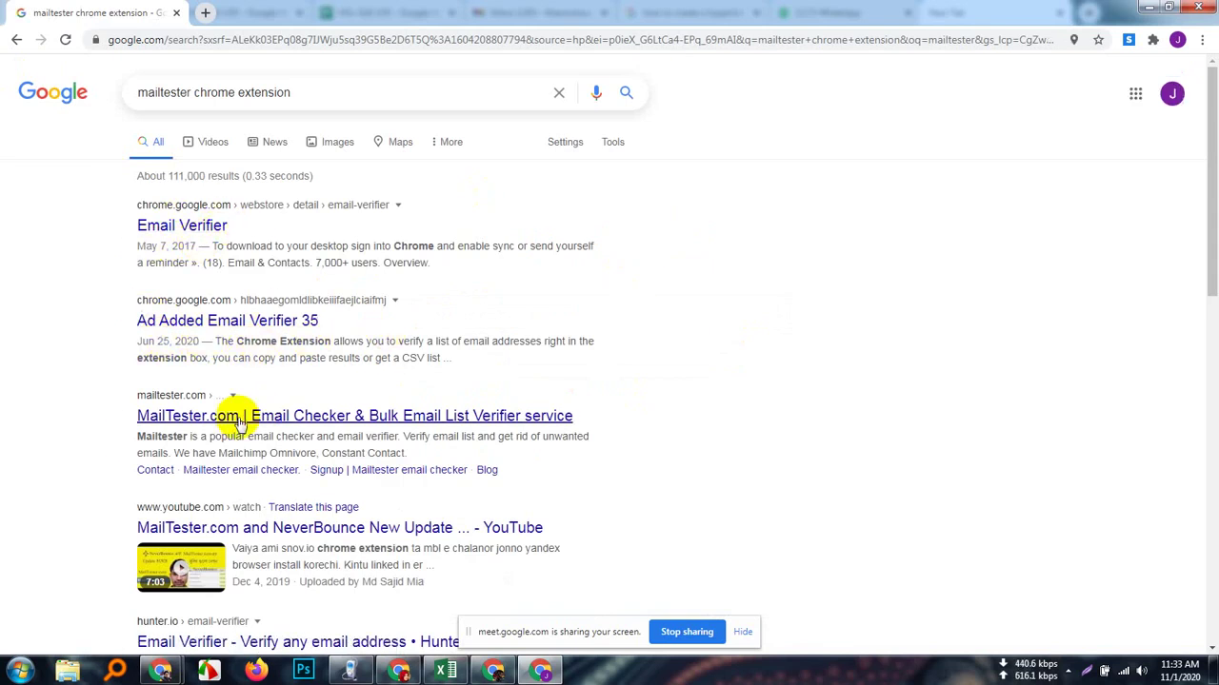
click(358, 424)
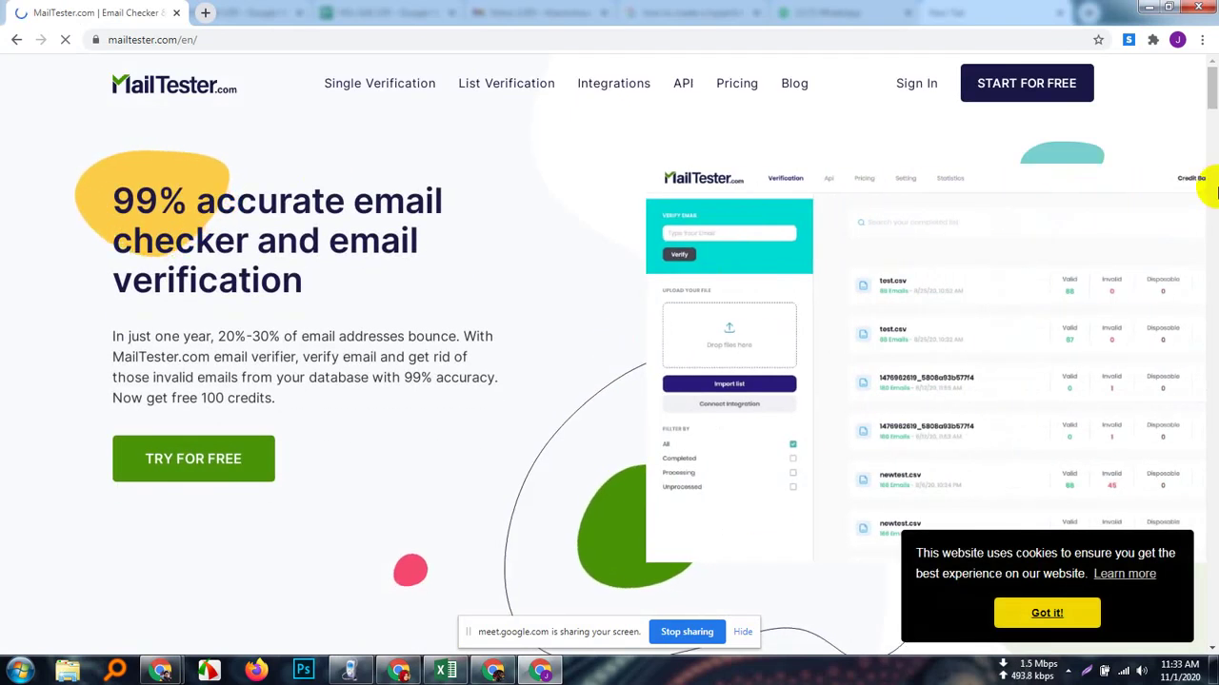
- Hide the screen-sharing notice and check the Google Meet call, returning to the window with the MailTester site
click(742, 632)
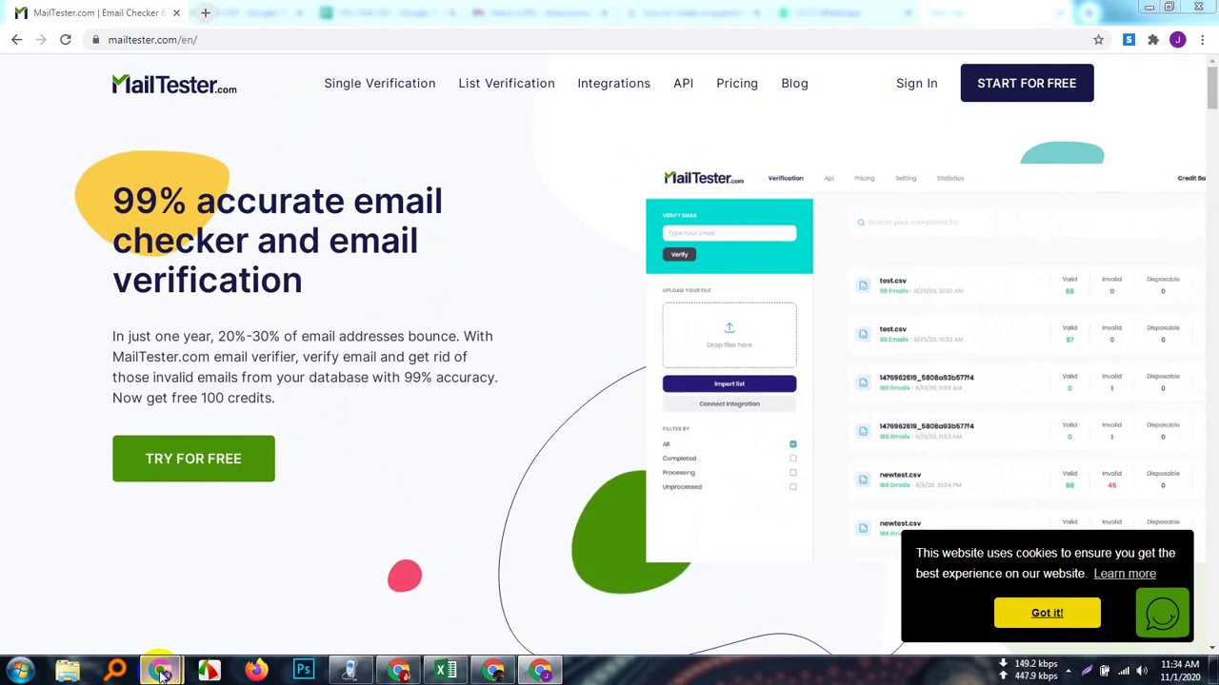
mouse_move(160, 674)
click(119, 605)
click(57, 12)
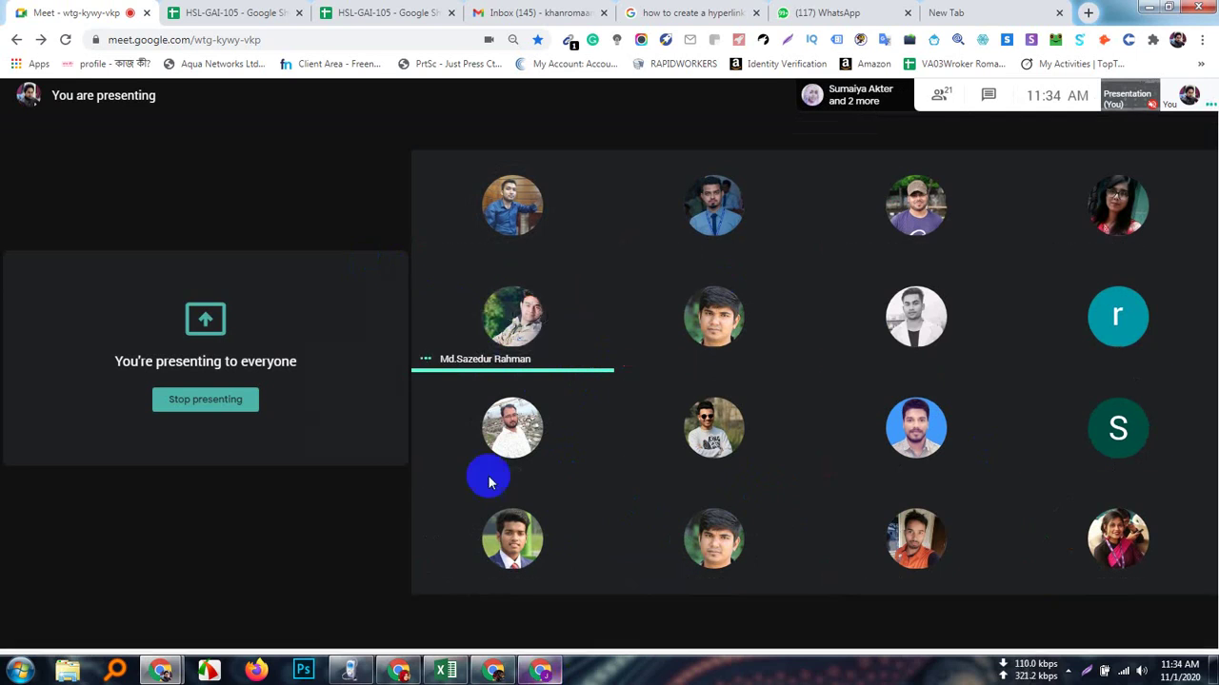
click(540, 671)
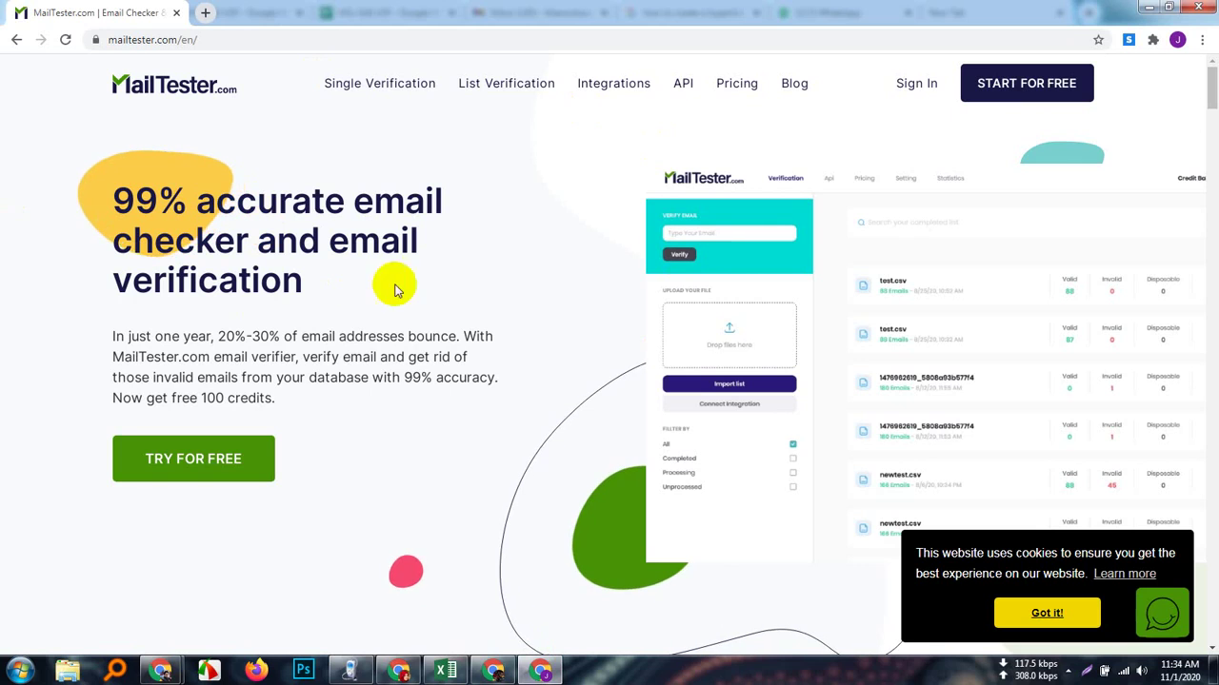
- Open MailTester's Single Verification and List Verification pages in separate new tabs
right_click(385, 88)
click(424, 98)
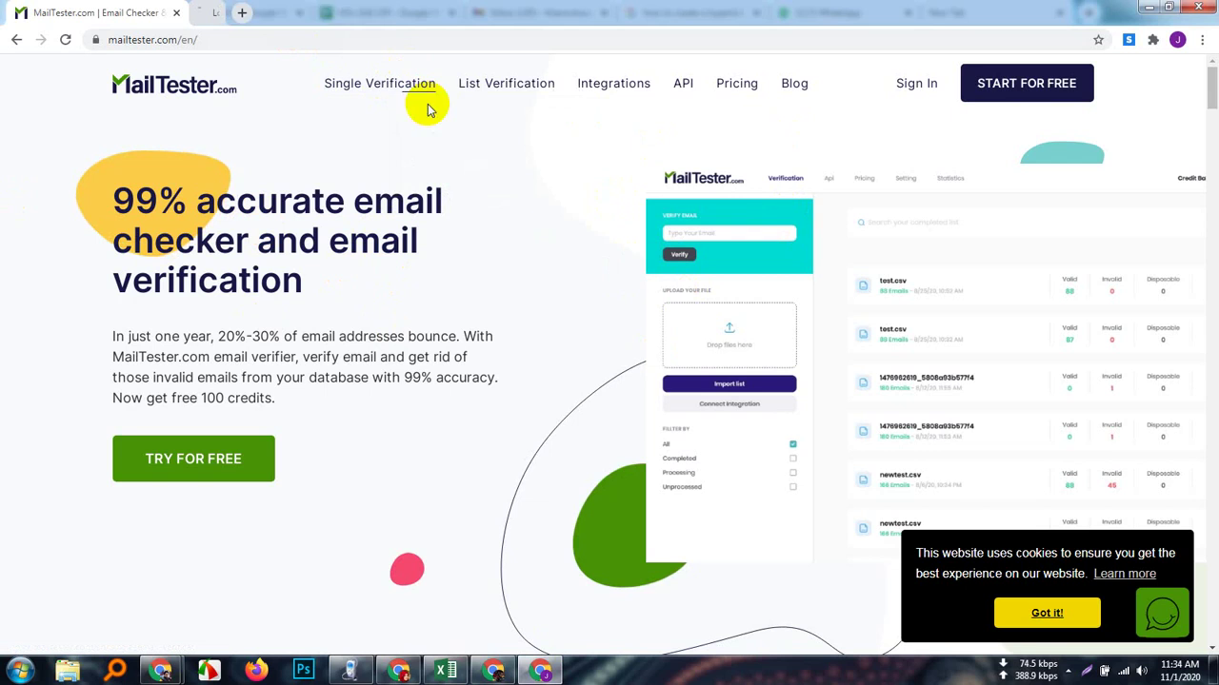
right_click(515, 84)
click(571, 101)
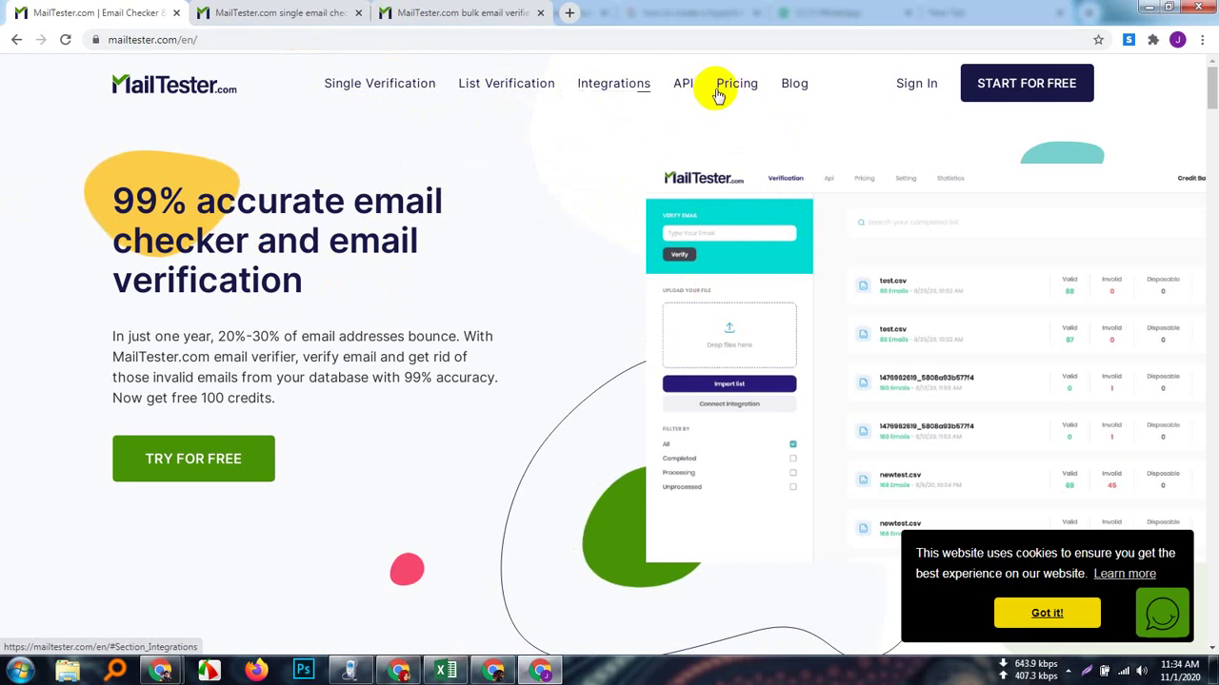
- View the single and bulk email verification pages, returning to the MailTester home page
click(271, 12)
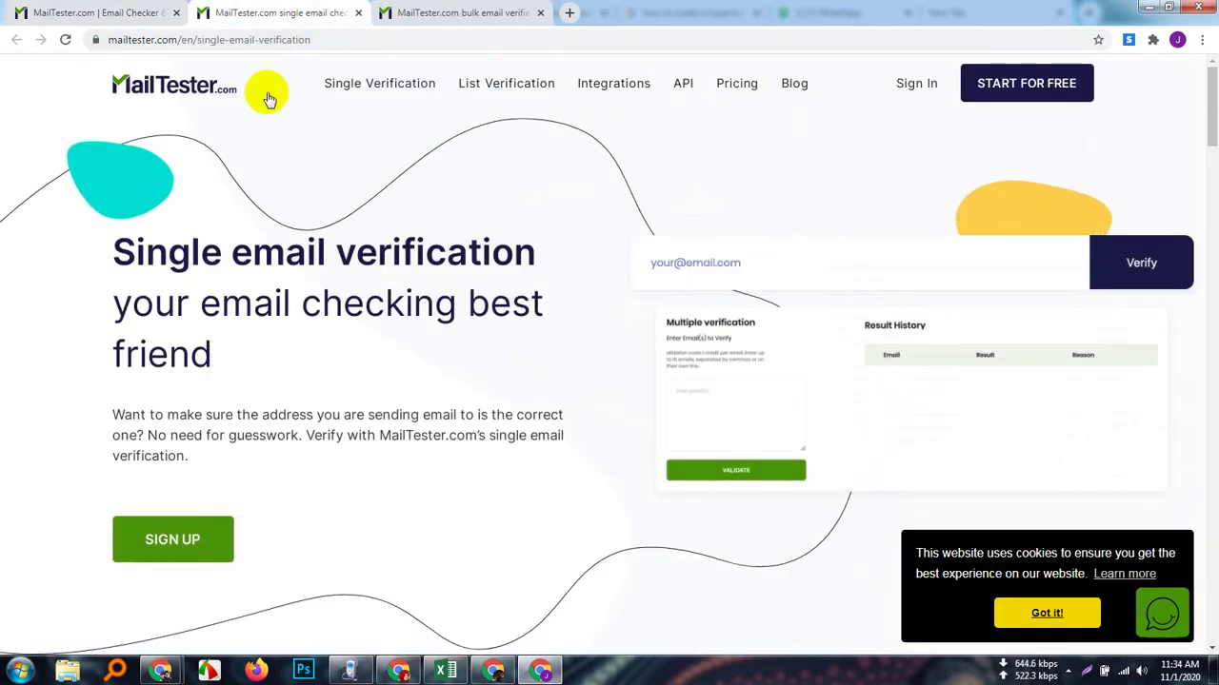
click(447, 13)
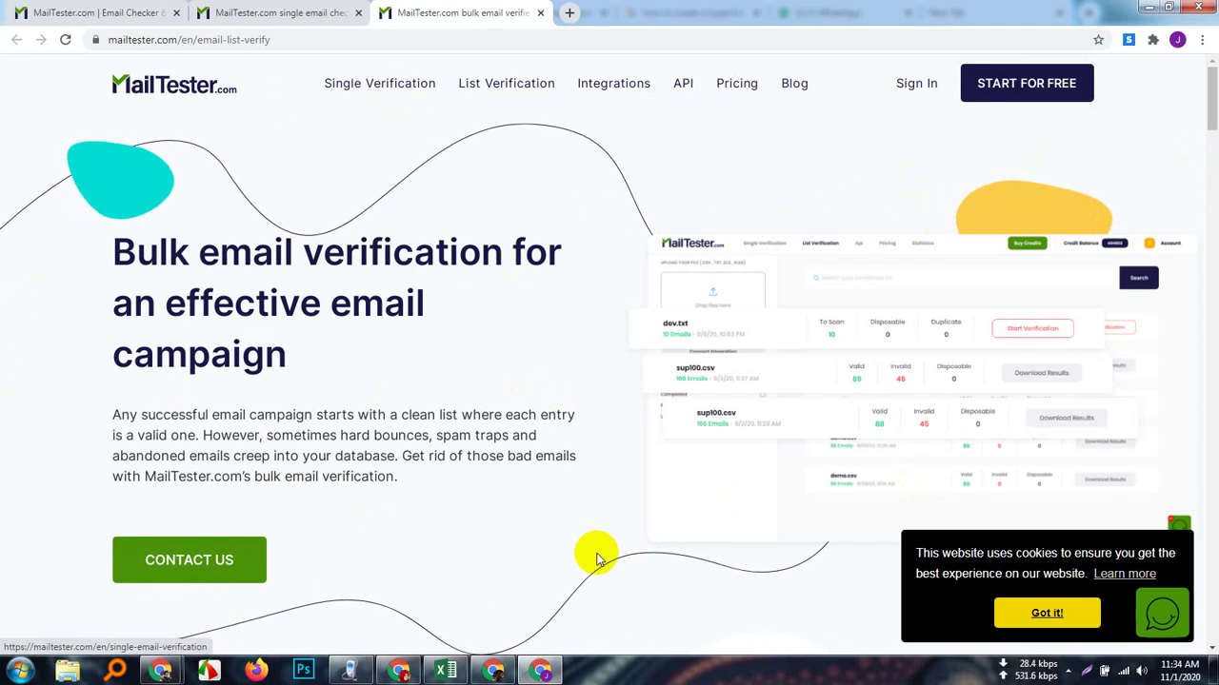
click(90, 12)
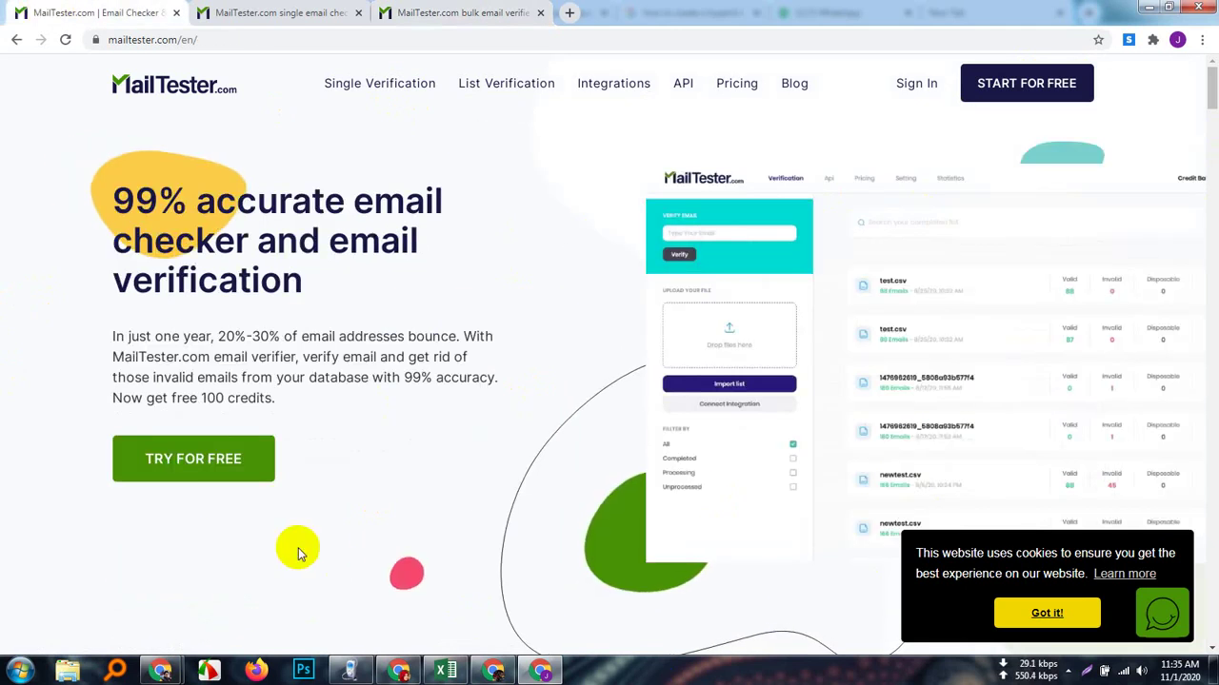
- Open the MailTester free-trial sign-up form and set the number of emails to verify to "50.000 to 200.000 emails"
click(222, 466)
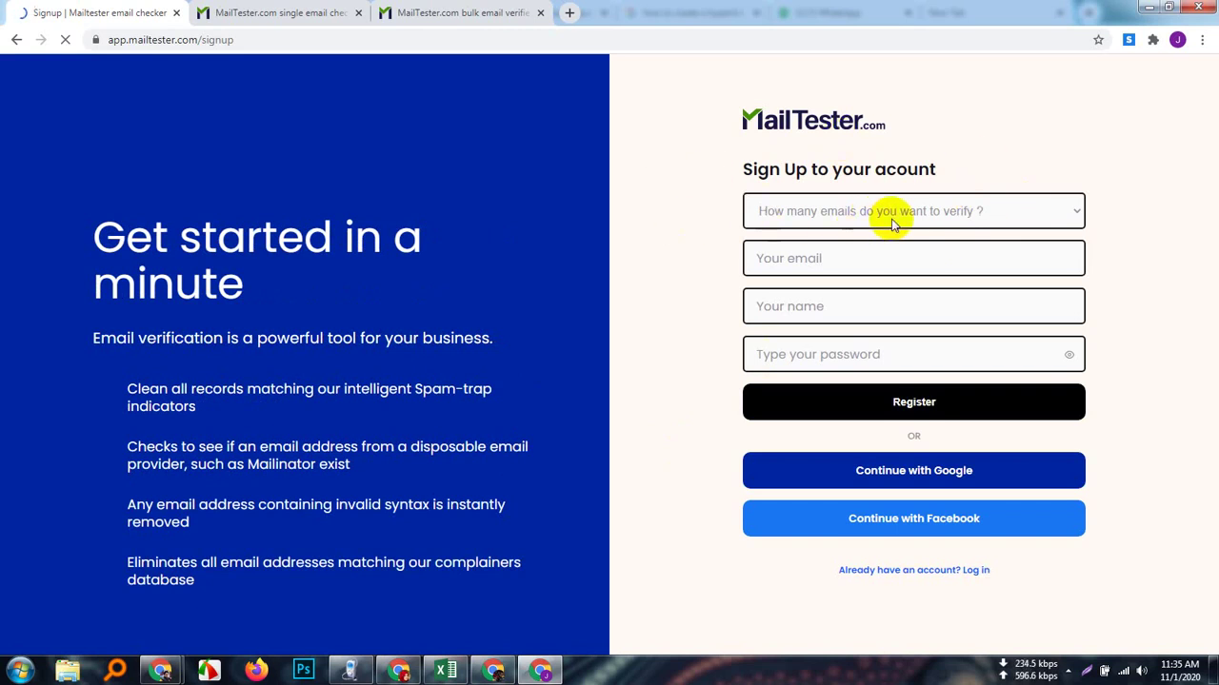
click(1069, 218)
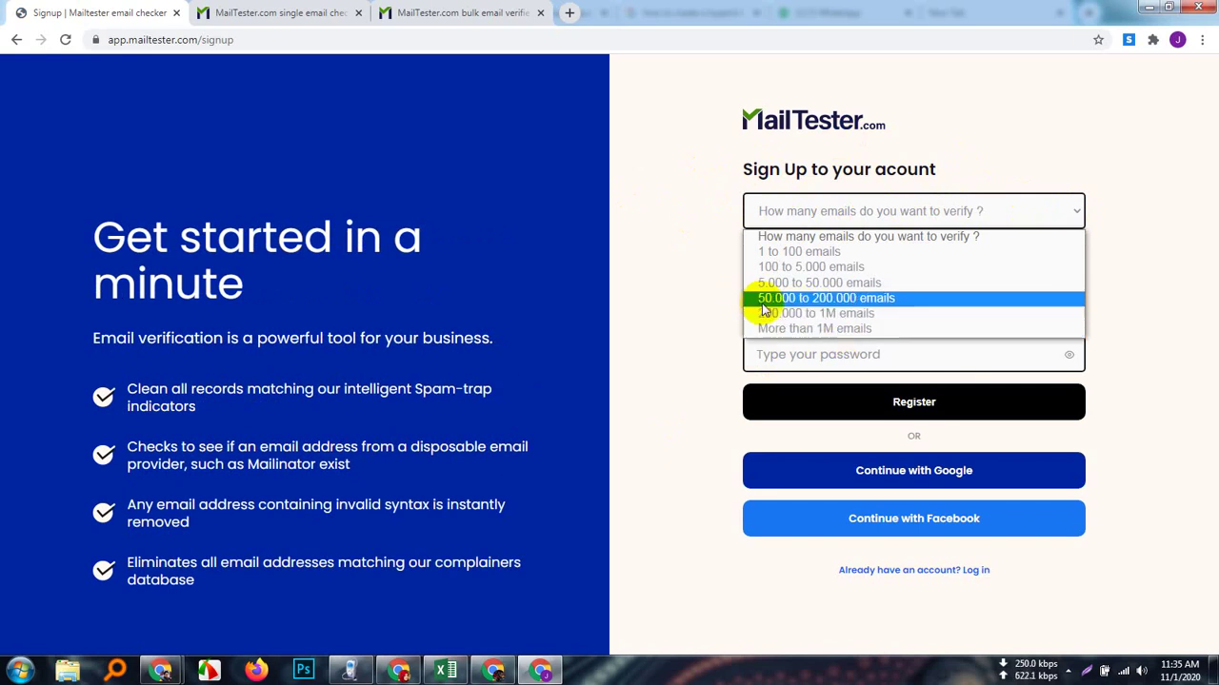
click(828, 301)
click(887, 250)
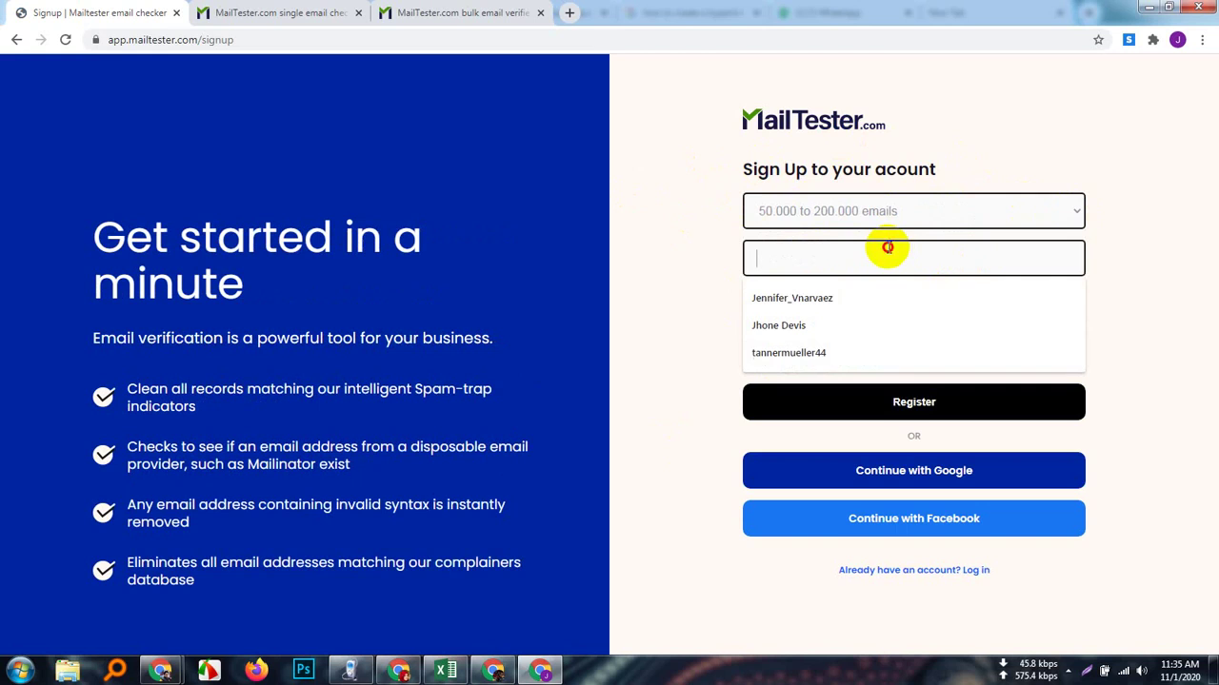
click(687, 304)
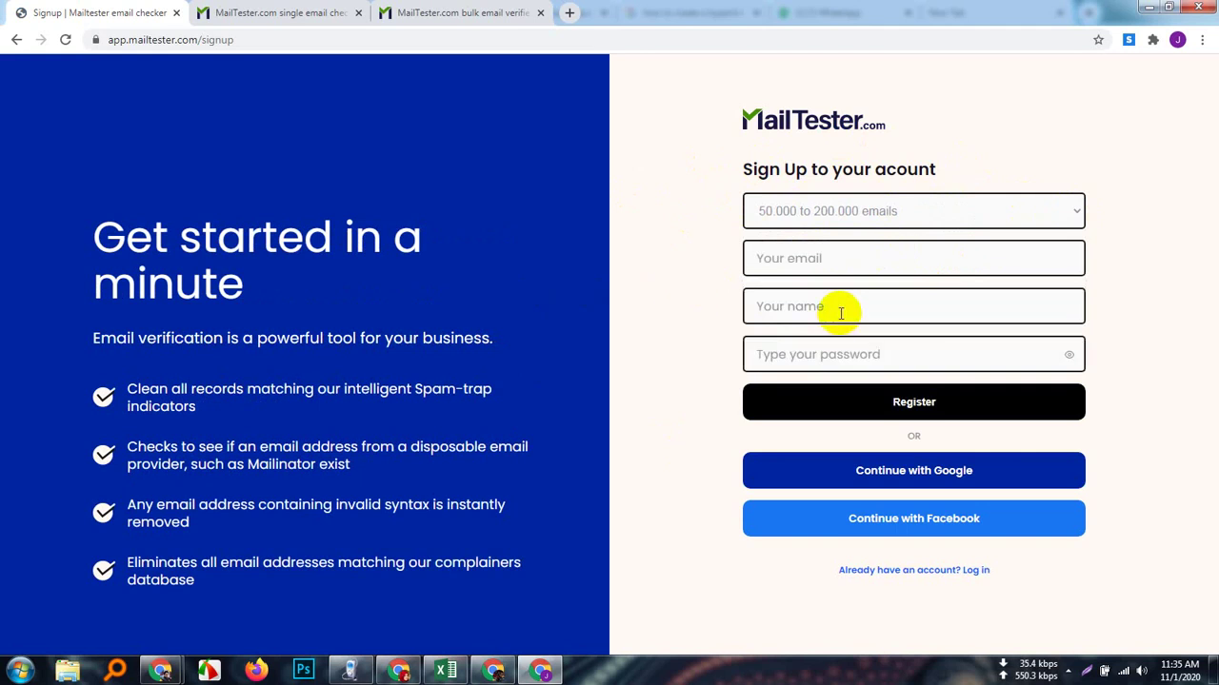
click(878, 354)
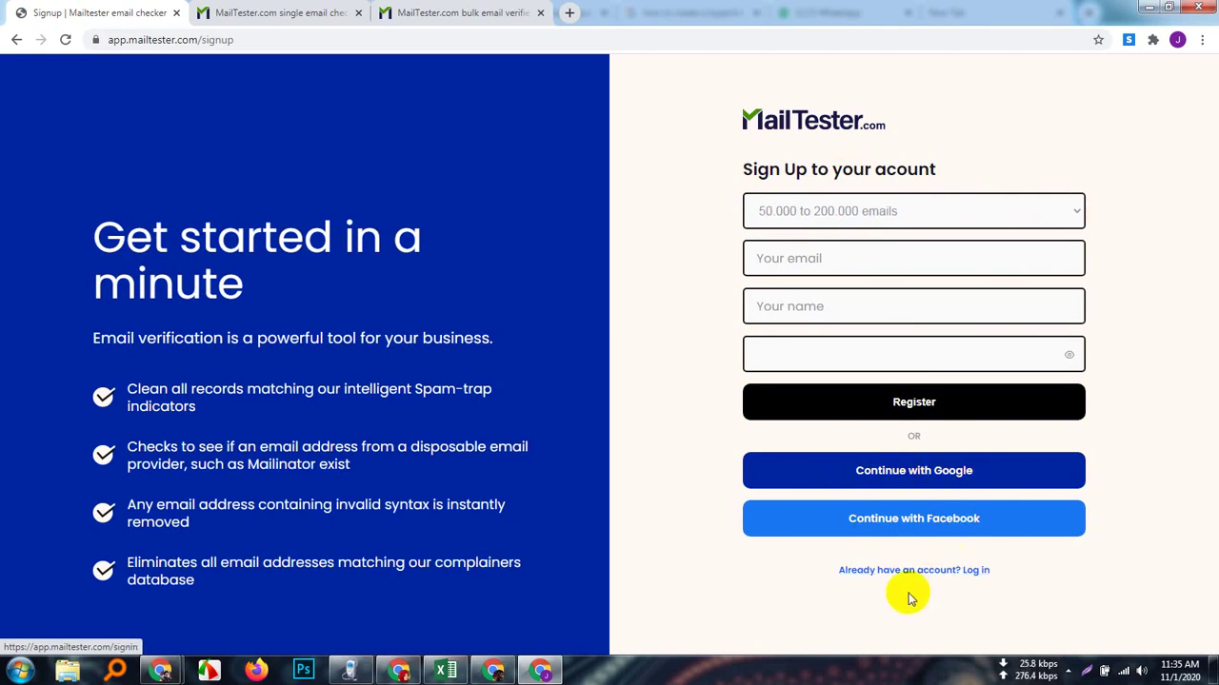
click(821, 258)
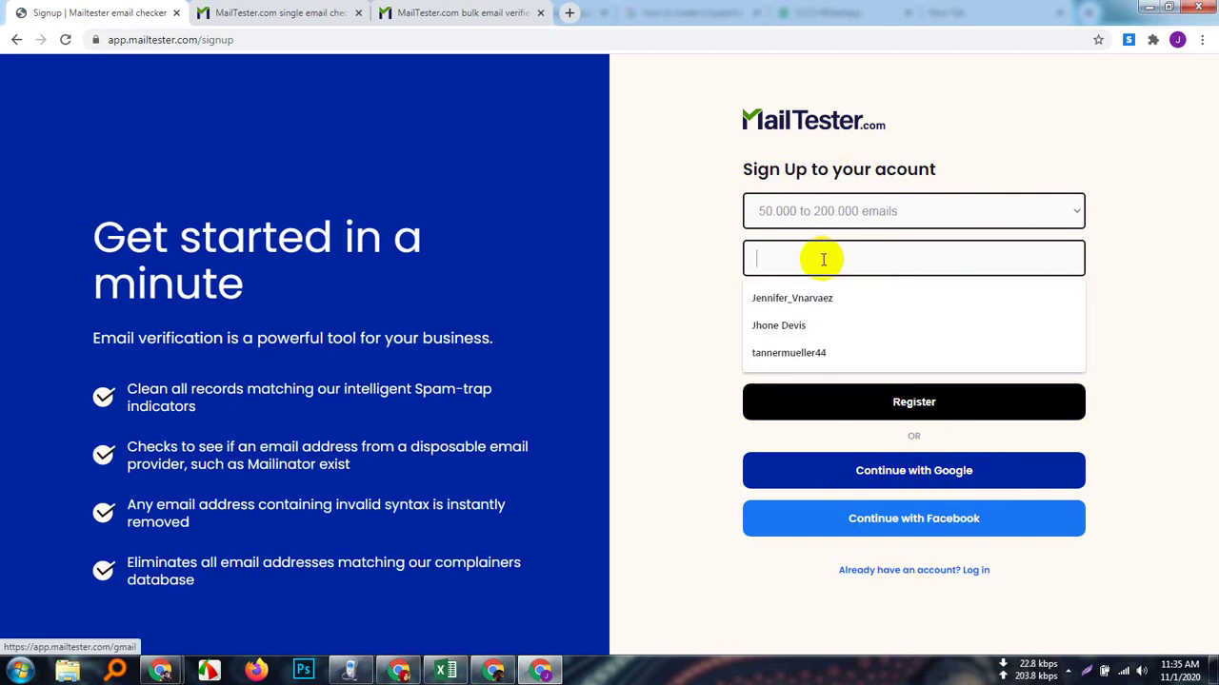
- Search for "email on deck" in a new tab and open the EmailOnDeck.com temporary email site
click(571, 12)
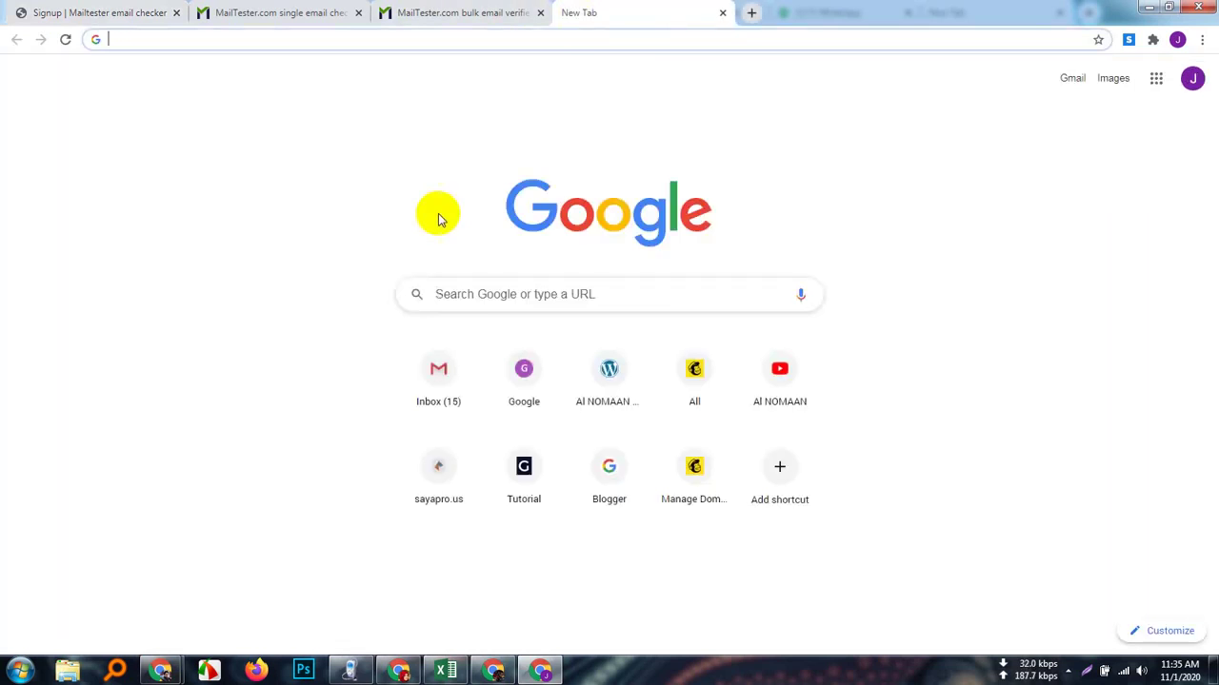
text(em)
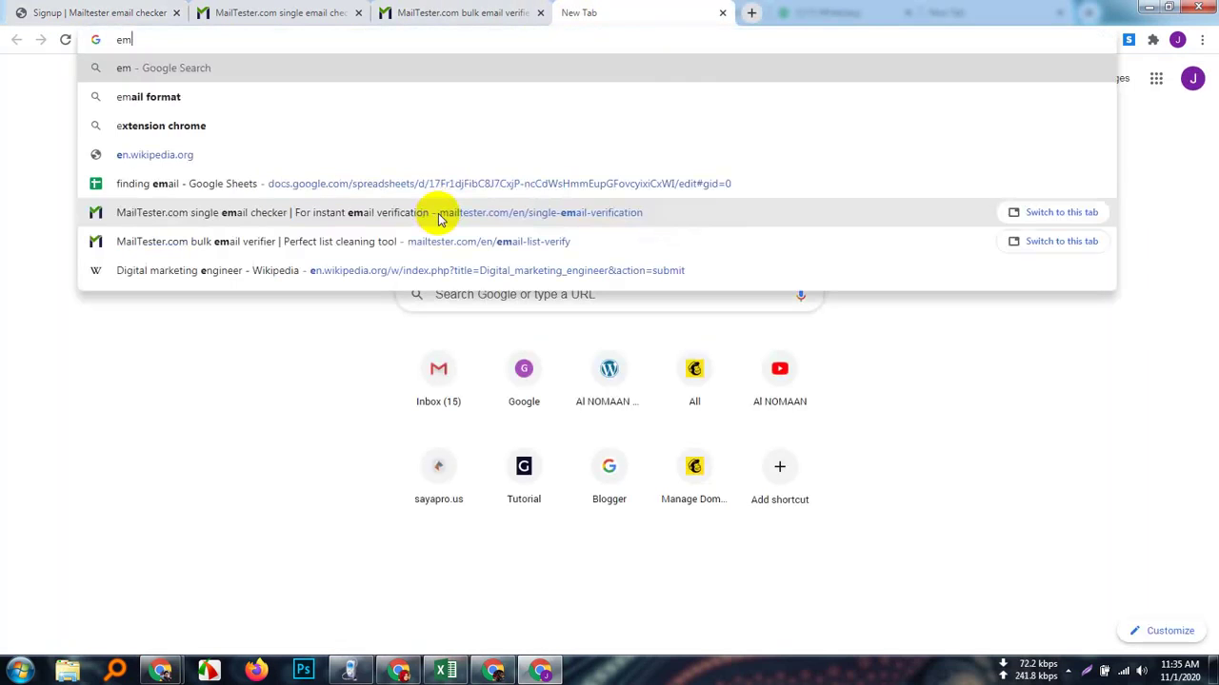
text(ail on )
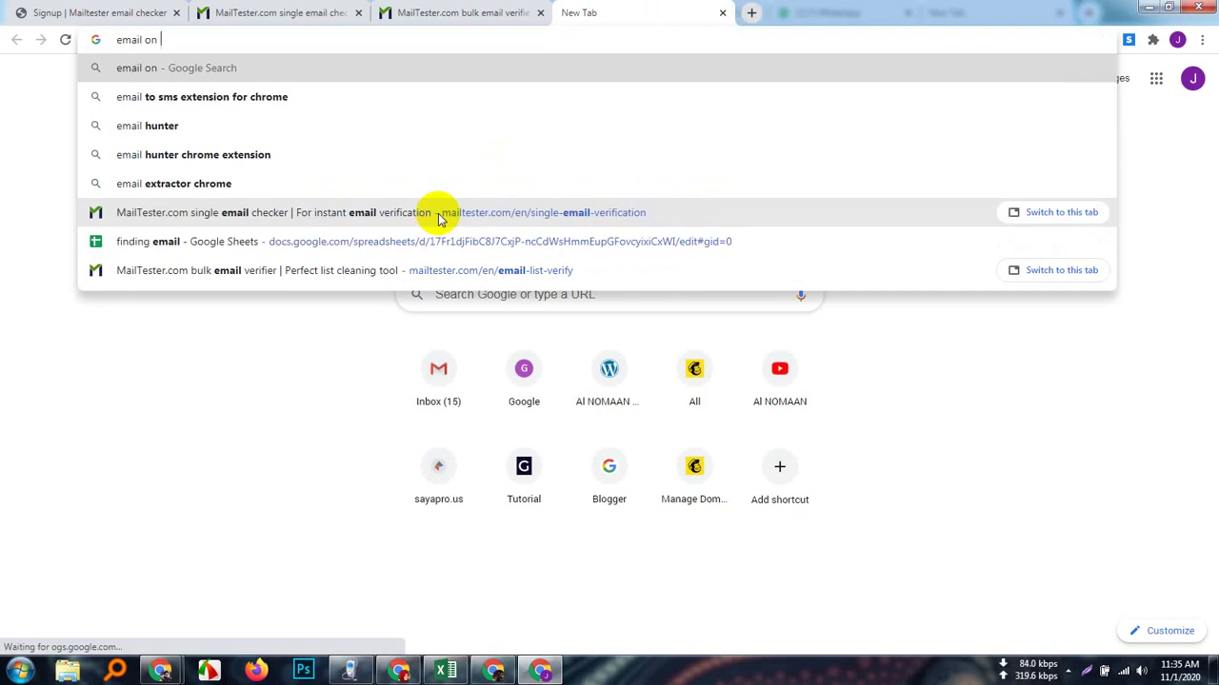
text(deck)
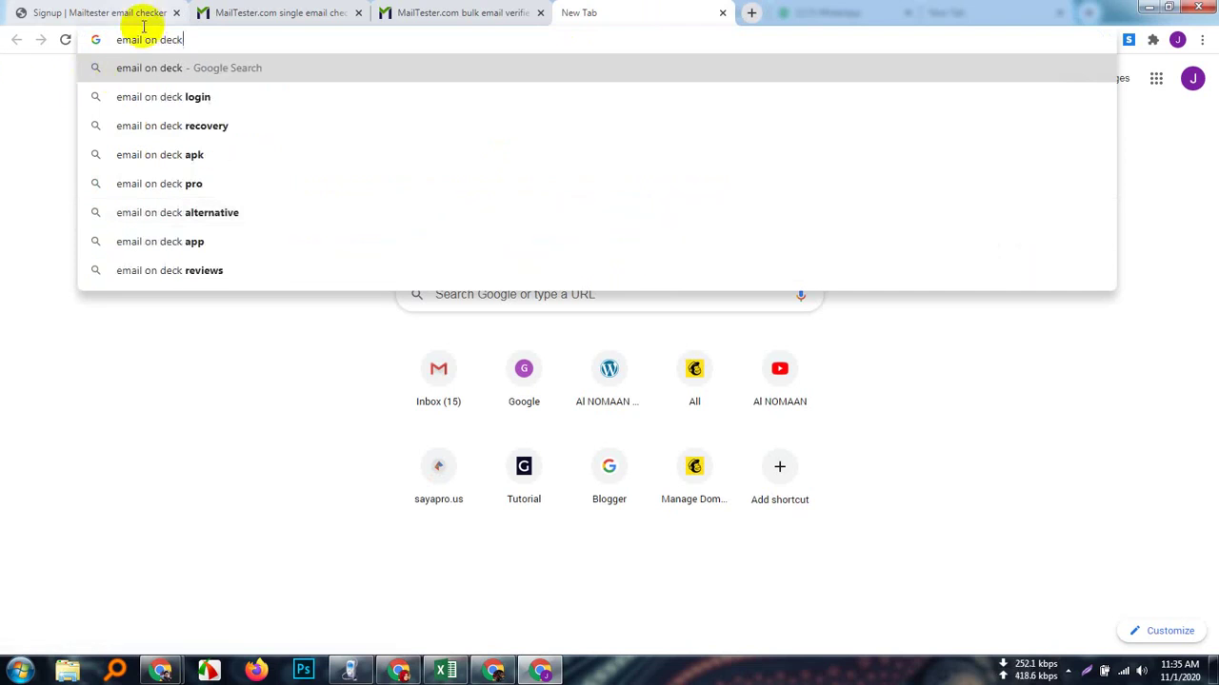
click(148, 68)
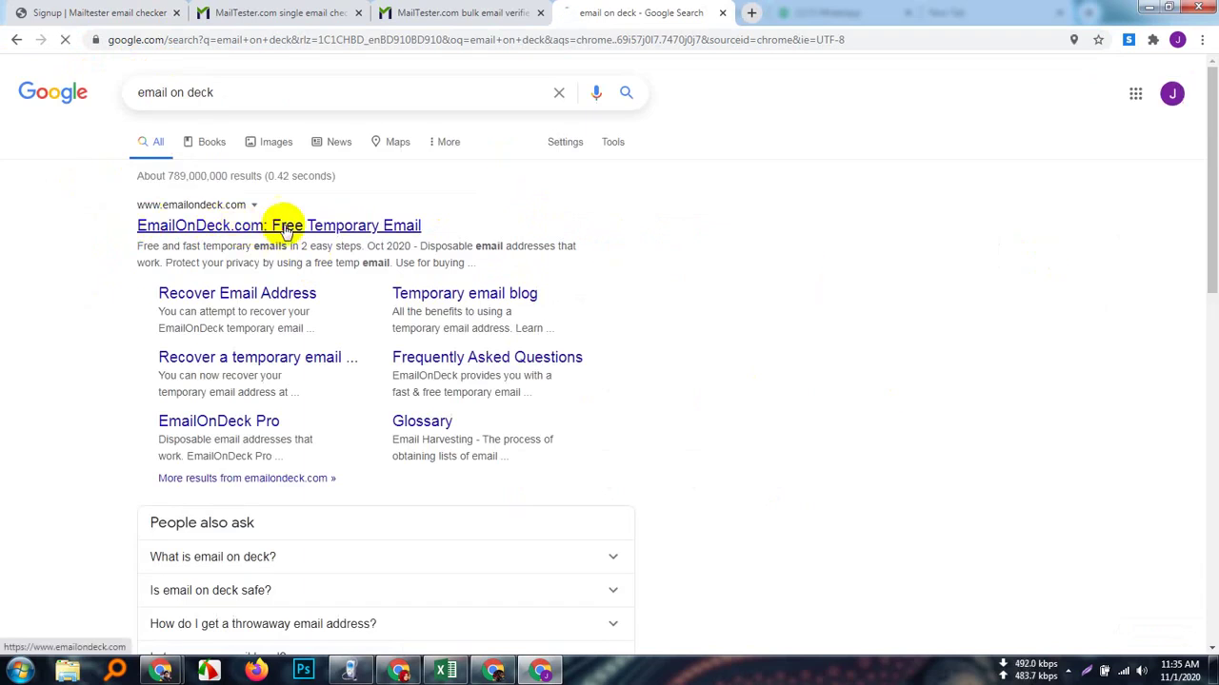
click(282, 228)
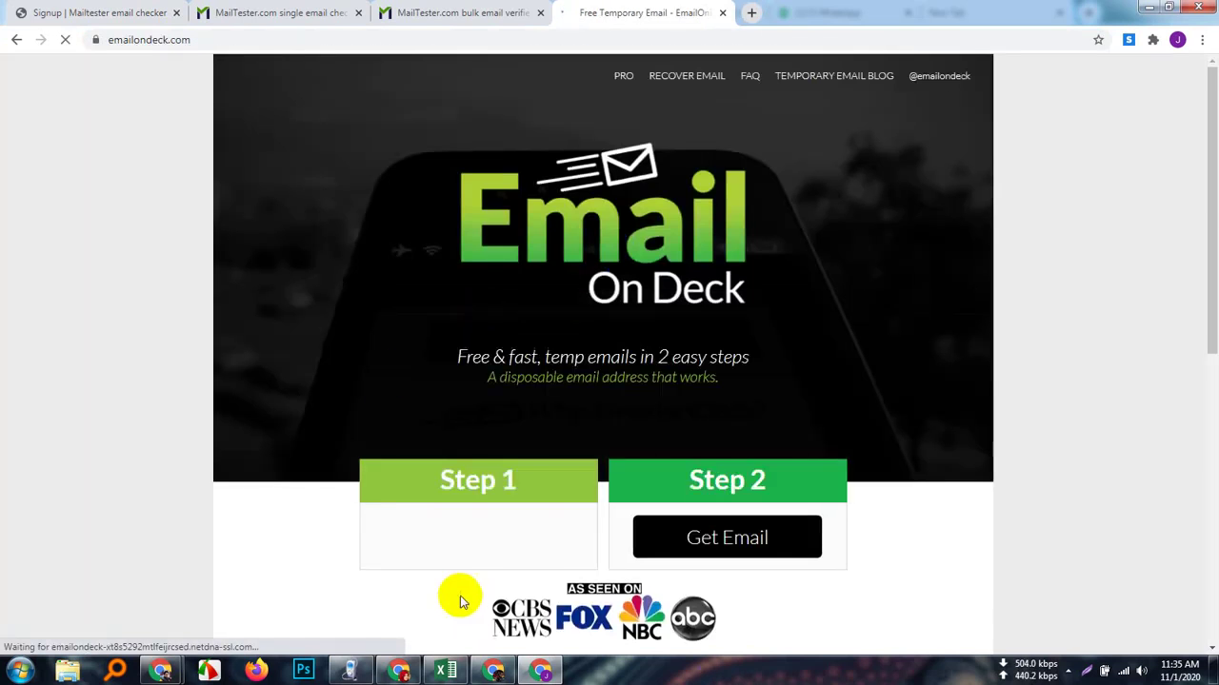
- Solve EmailOnDeck's reCAPTCHA by selecting every image with cars until none are left, and verify
scroll(473, 508, down, 3)
scroll(506, 386, up, 2)
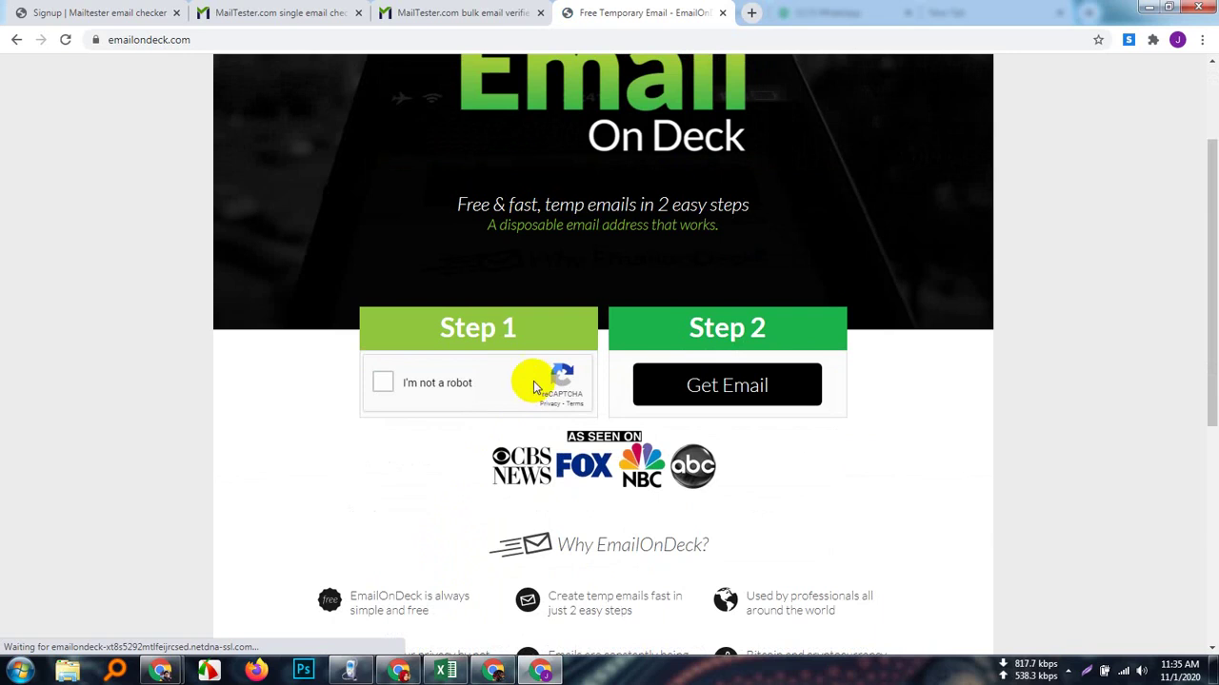
click(382, 382)
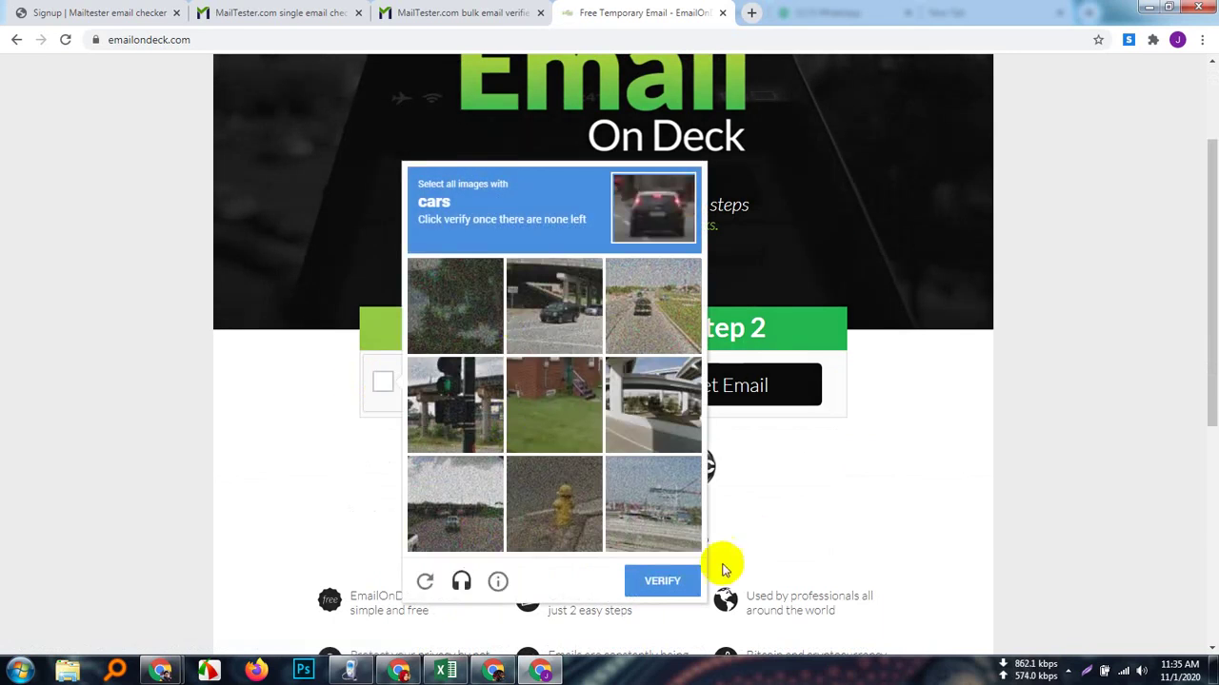
click(559, 328)
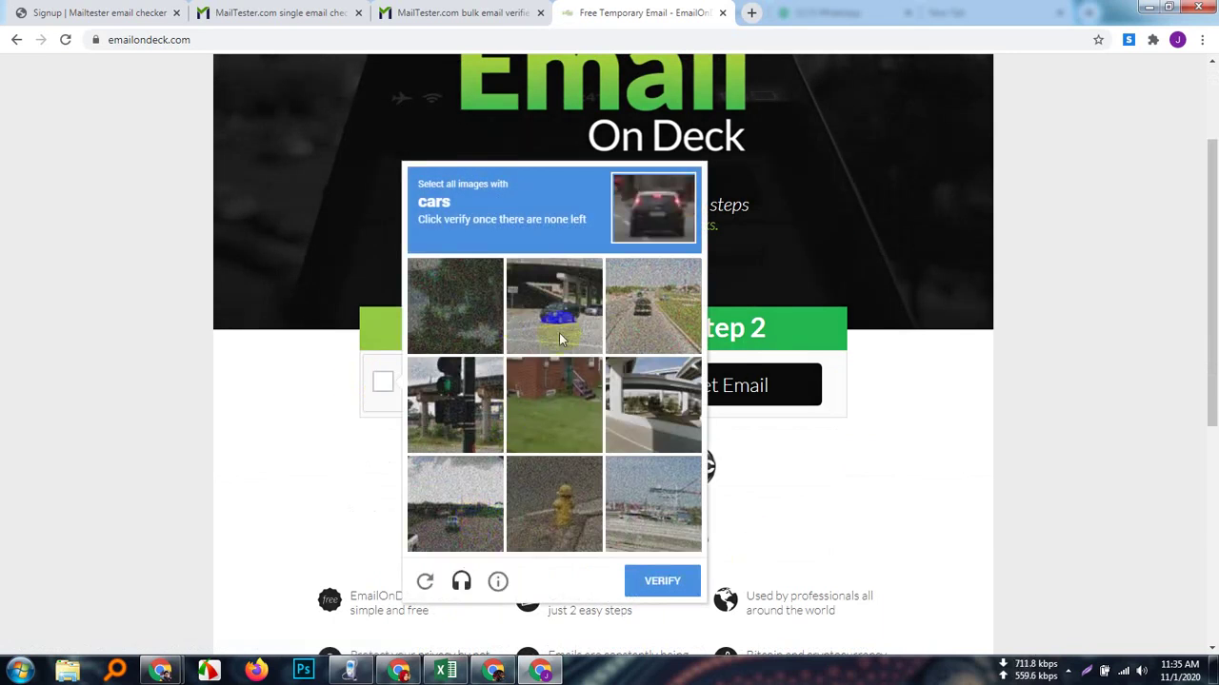
click(670, 306)
click(451, 389)
click(460, 538)
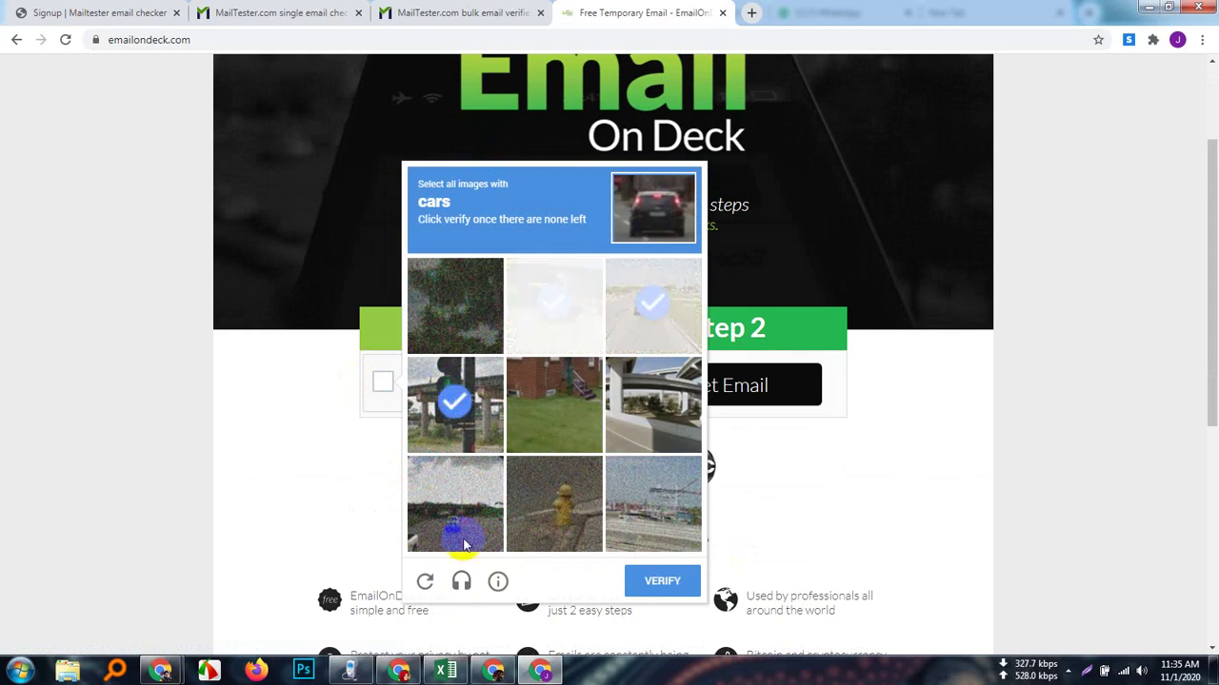
click(631, 345)
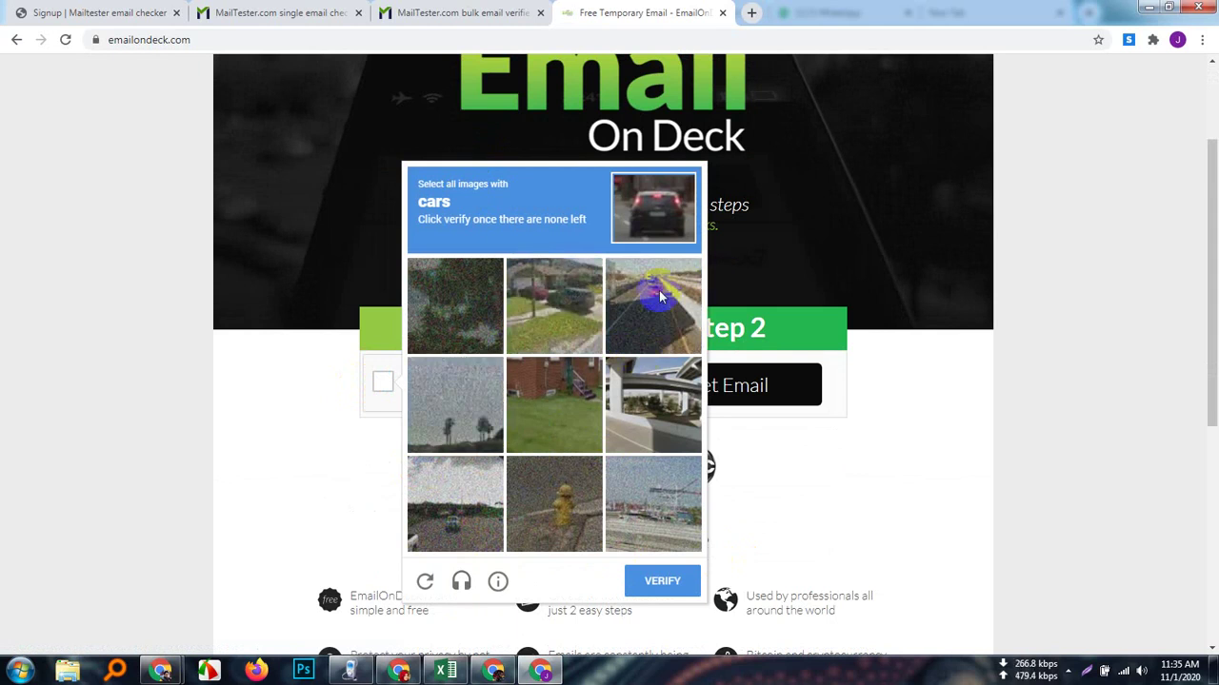
click(459, 510)
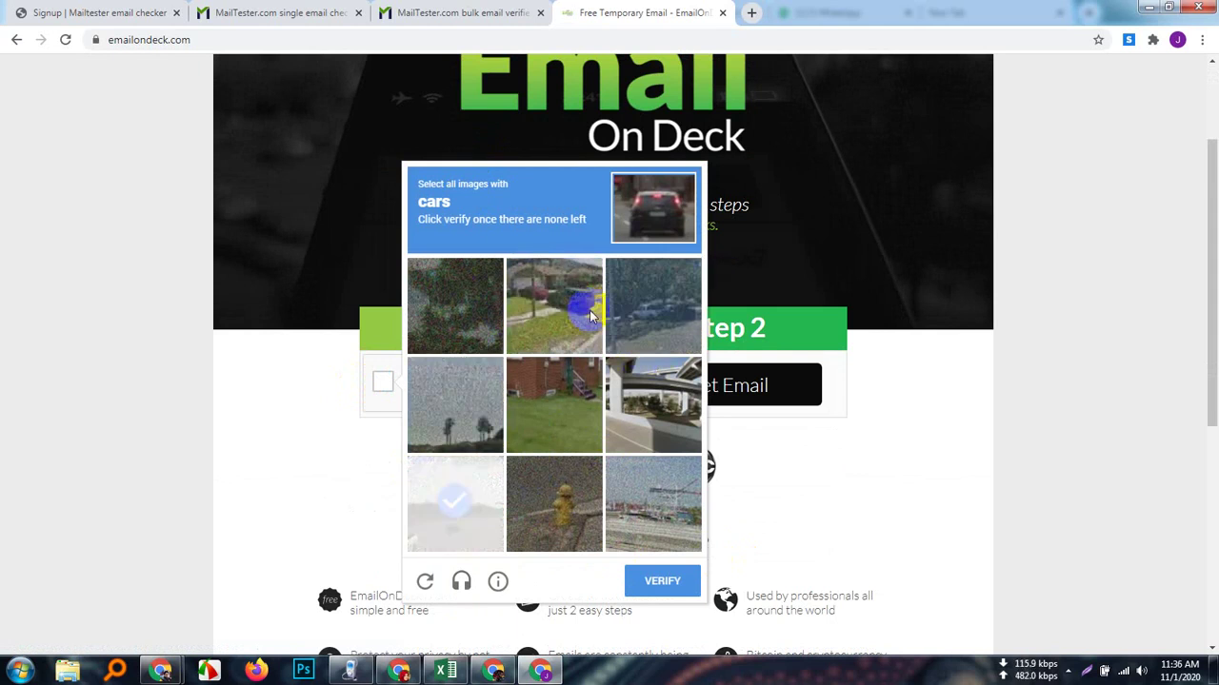
click(564, 317)
click(686, 331)
click(488, 491)
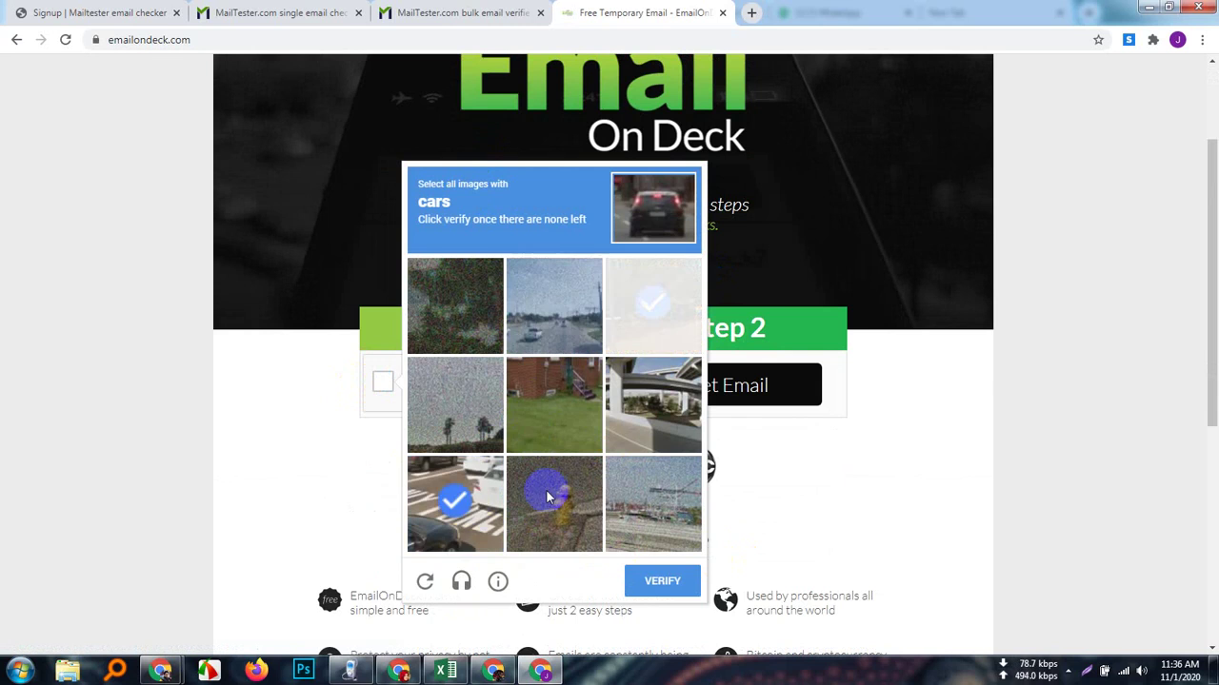
click(644, 327)
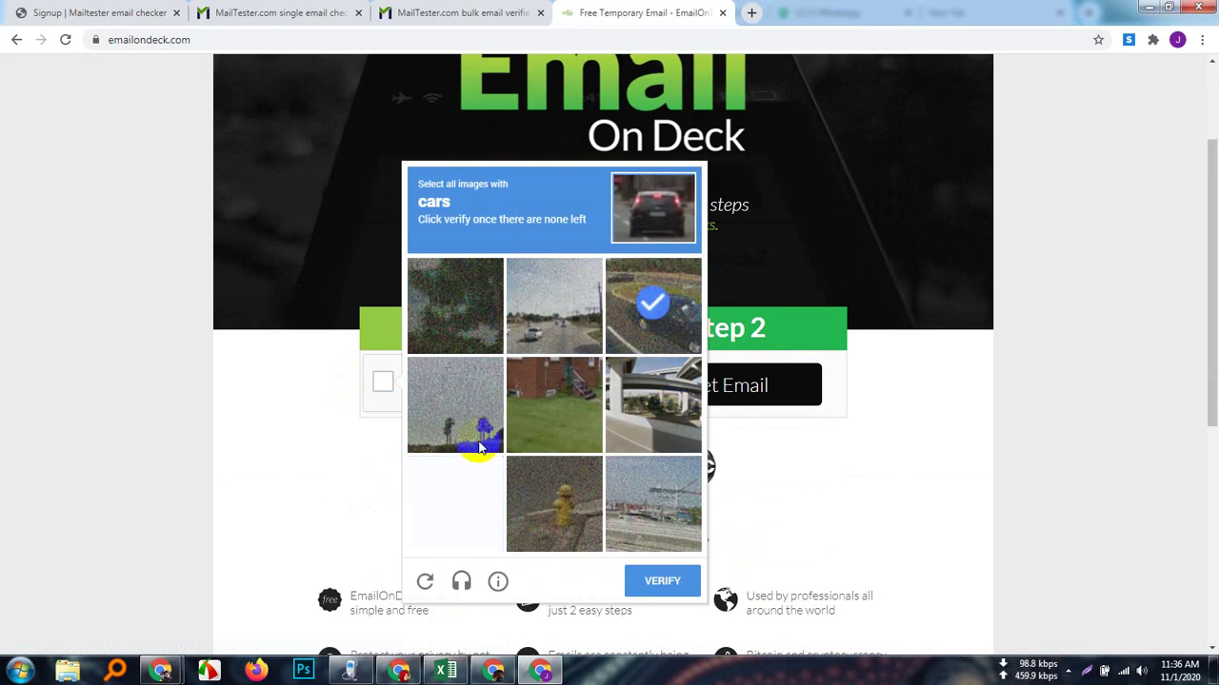
click(520, 309)
click(435, 498)
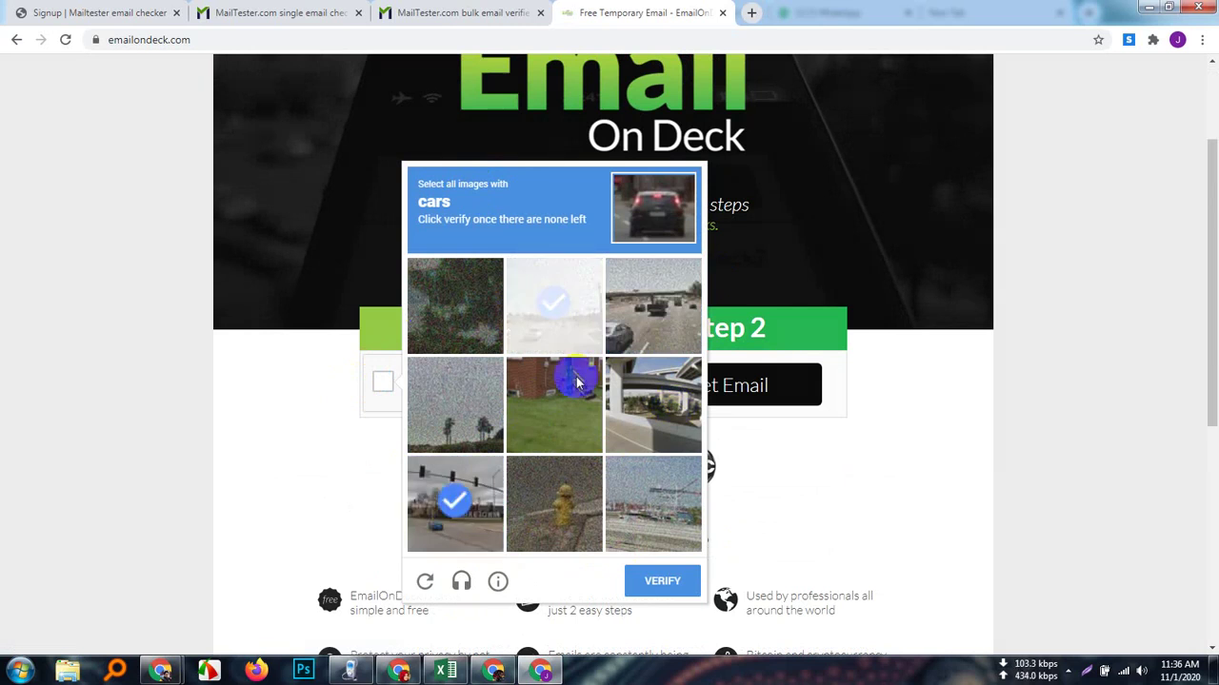
click(680, 334)
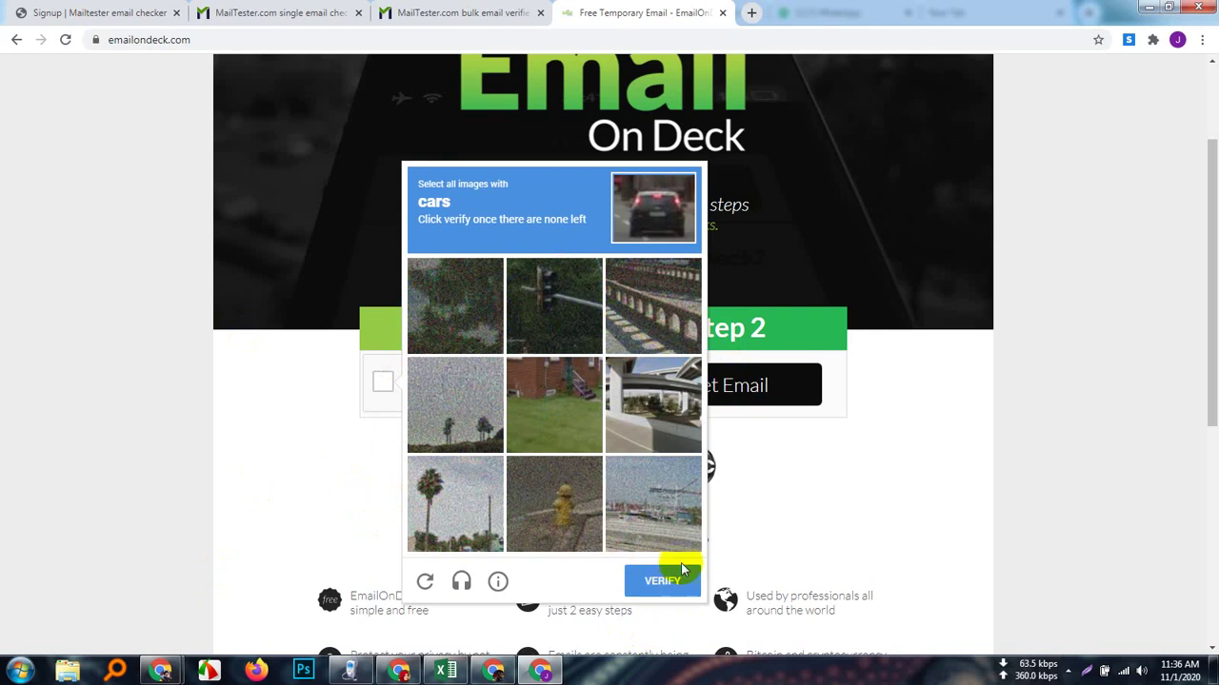
click(664, 580)
- Get a temporary email address from EmailOnDeck and copy the private address to the clipboard
click(817, 369)
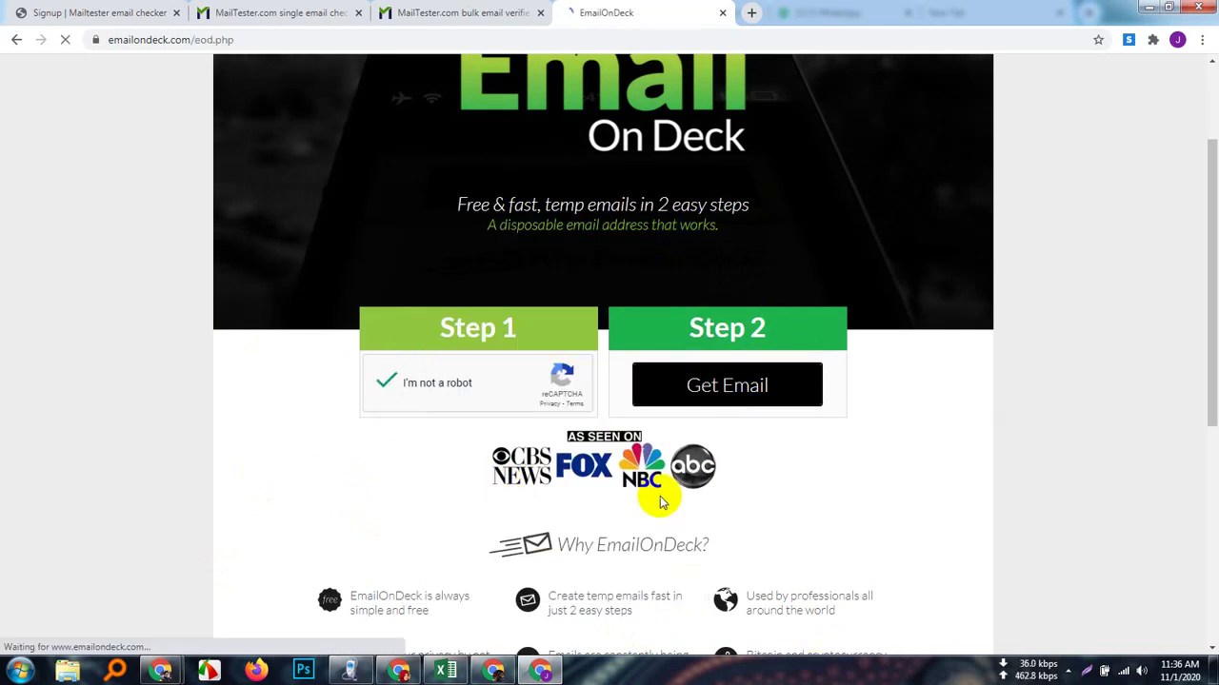
scroll(619, 514, down, 2)
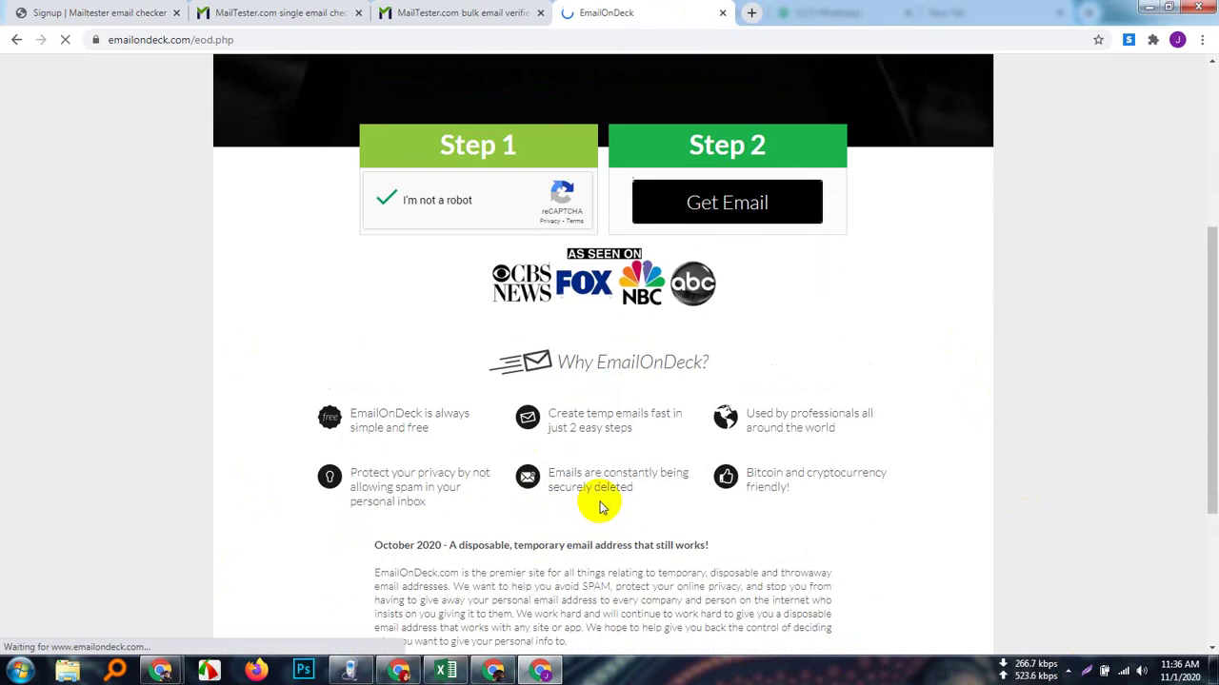
scroll(604, 515, down, 3)
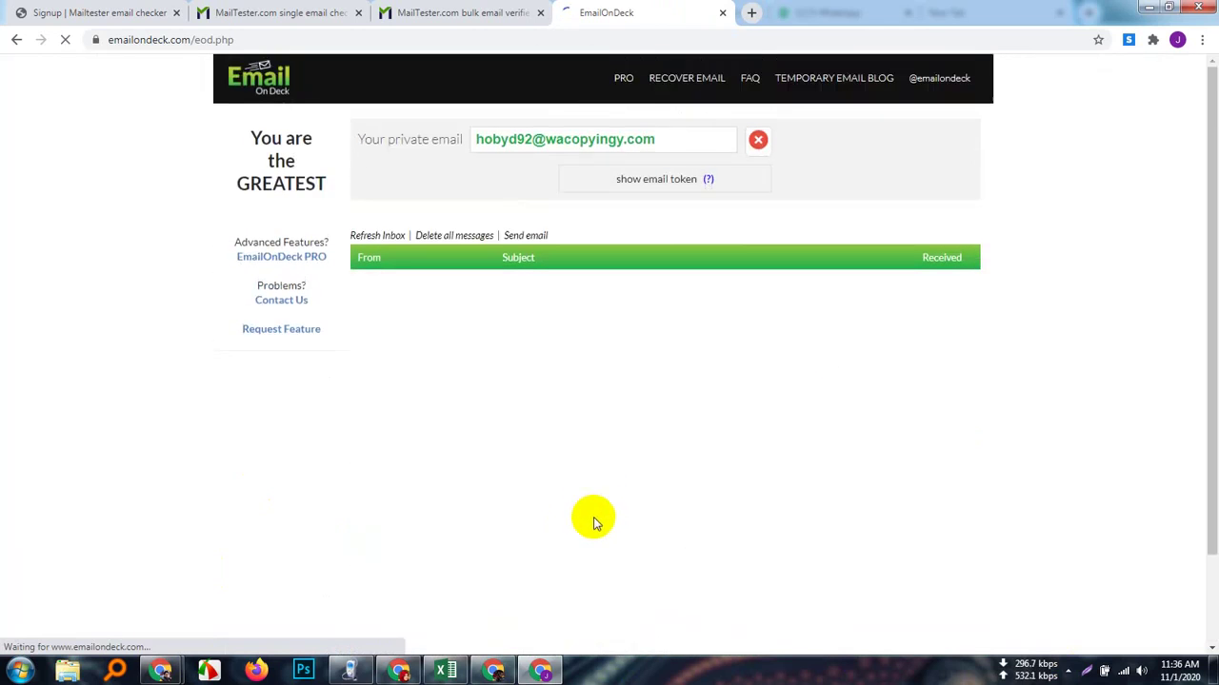
click(602, 141)
right_click(602, 142)
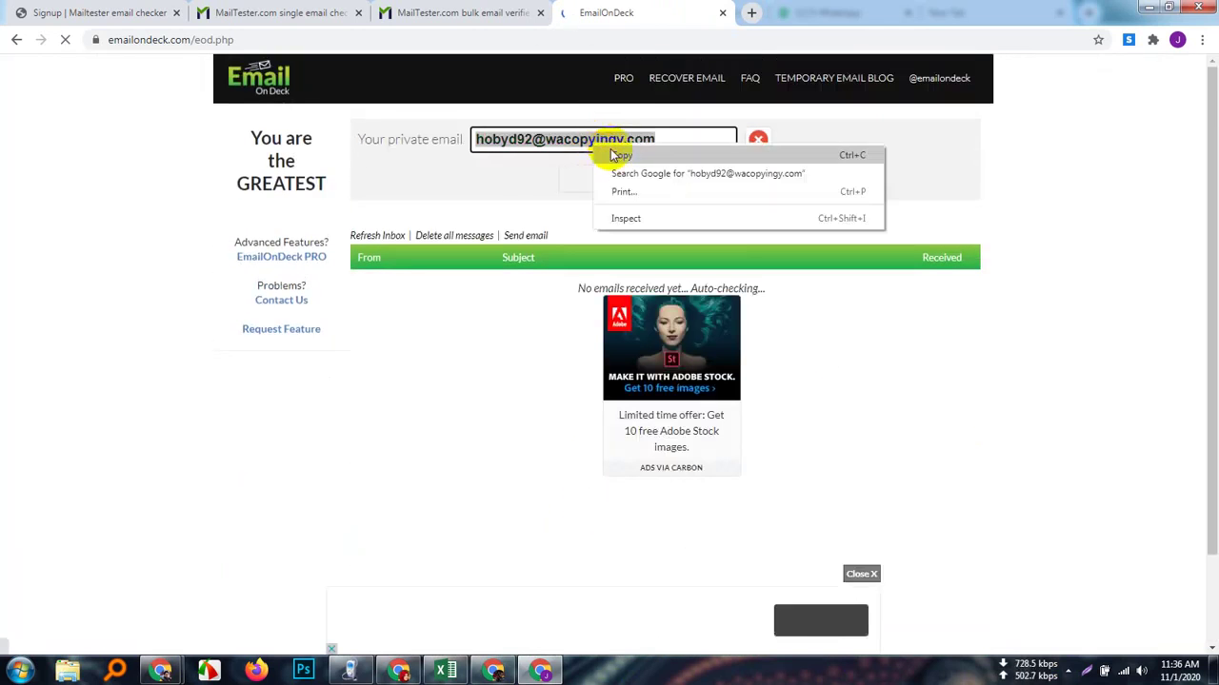
click(615, 155)
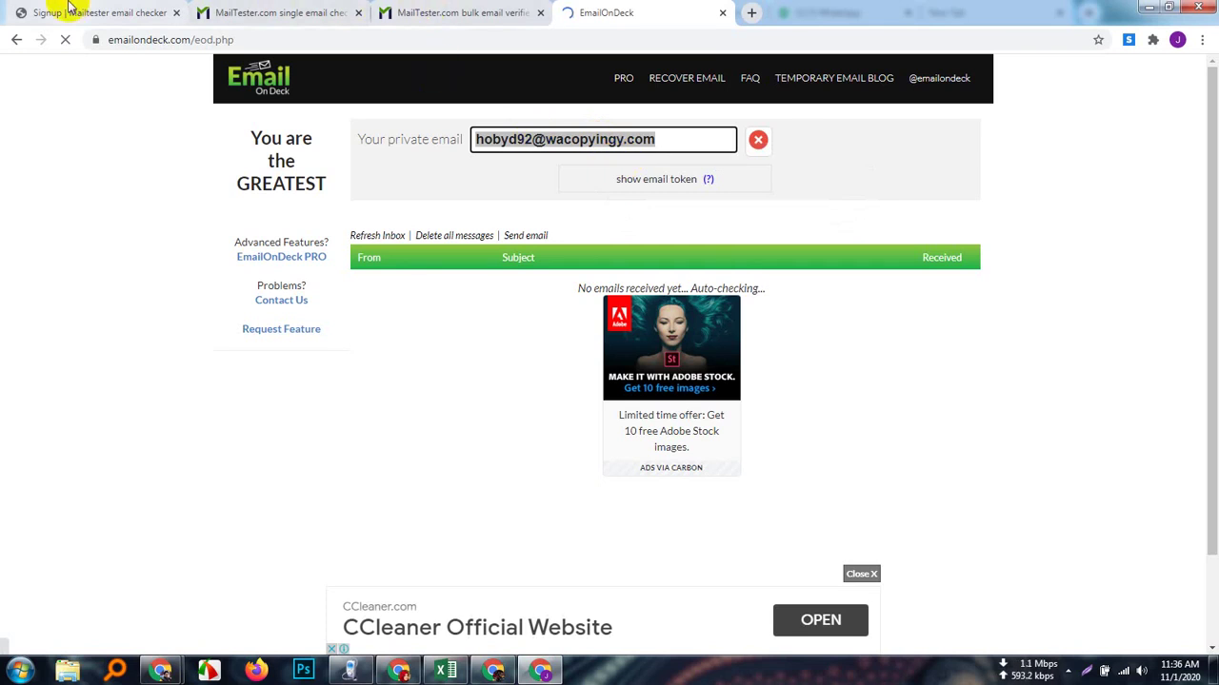
- Enter the copied temporary address in the MailTester sign-up form and copy its leading letters into the name field
click(95, 12)
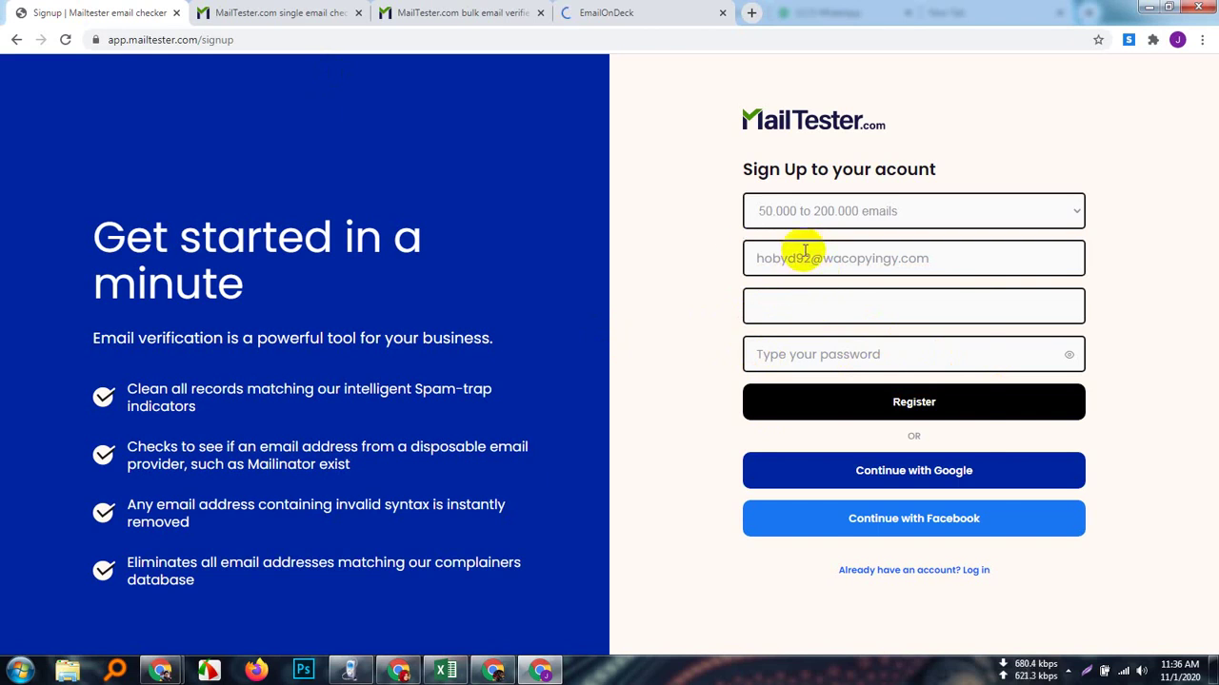
drag(795, 259, 743, 265)
right_click(770, 262)
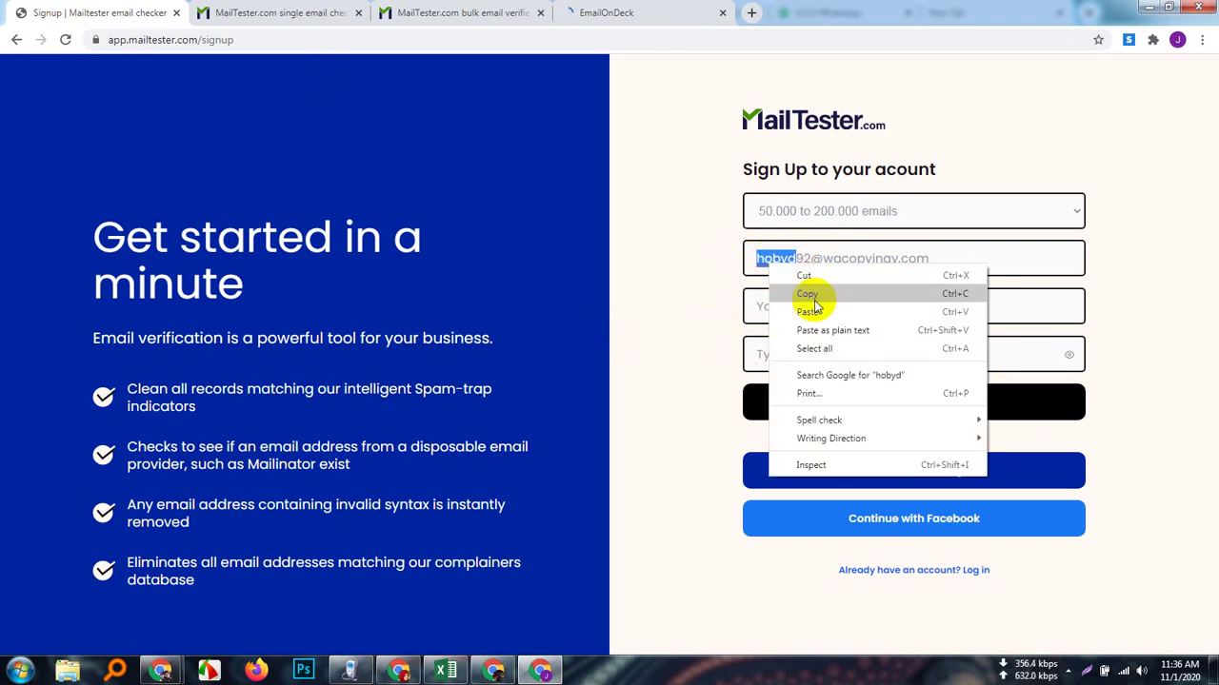
click(782, 295)
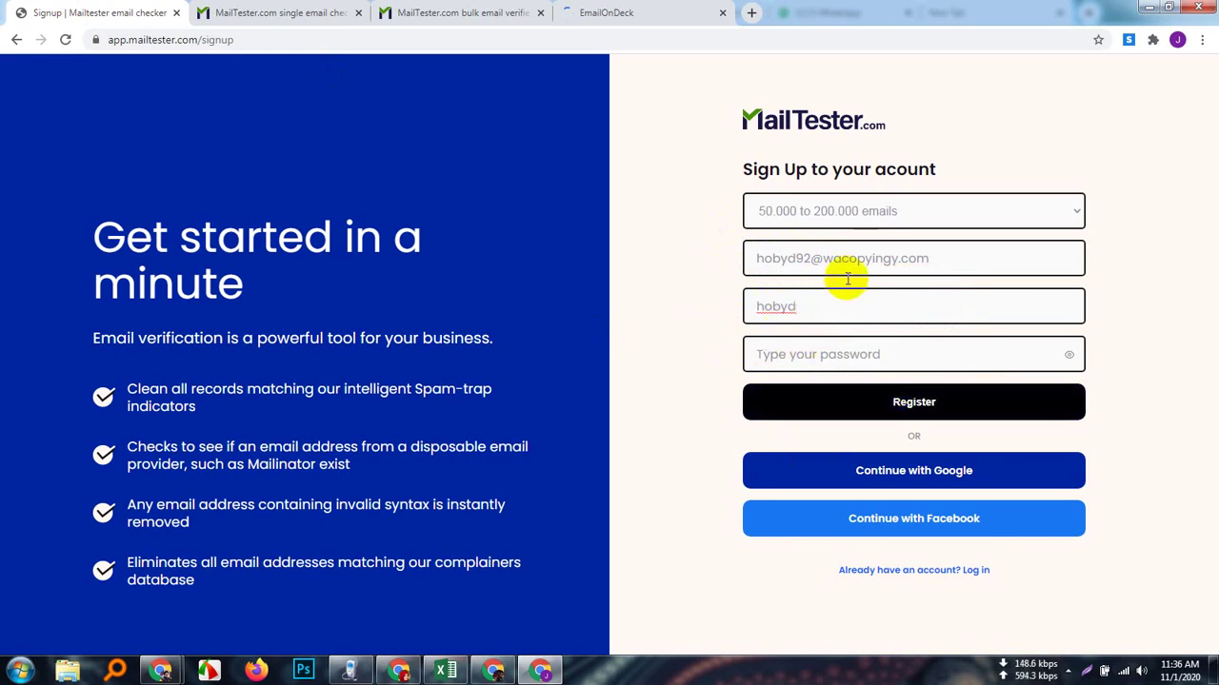
- Fill in the account password, register the MailTester account and save the login in the browser
right_click(842, 251)
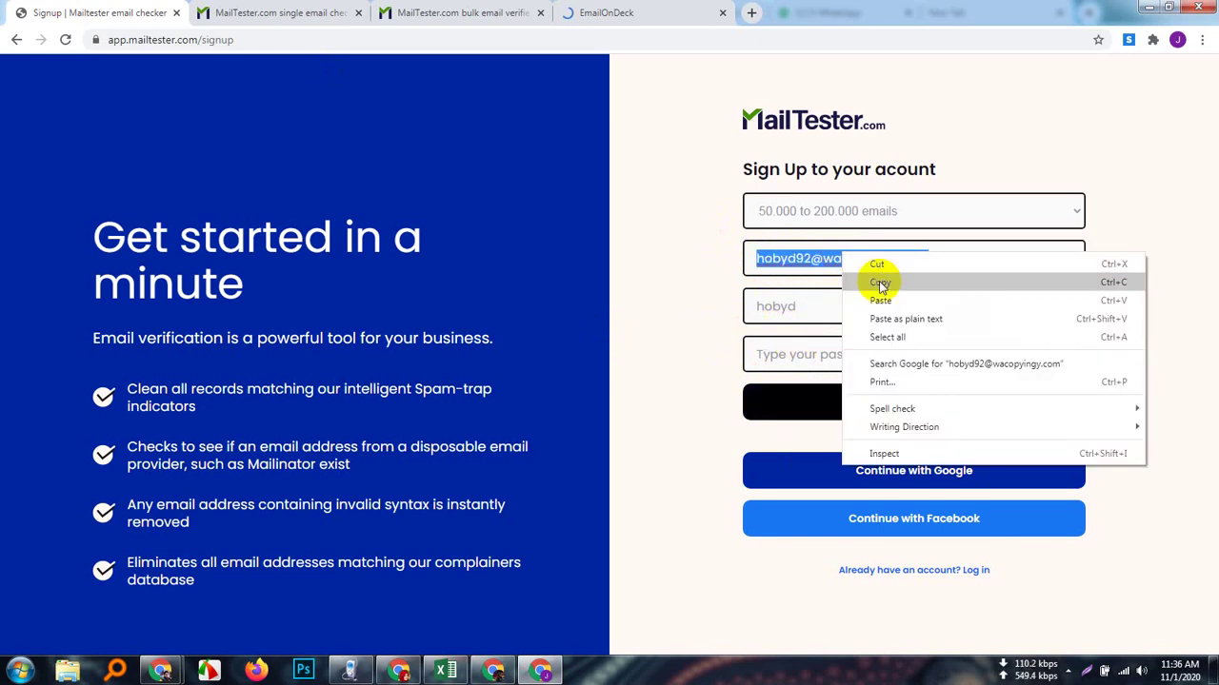
click(876, 276)
click(830, 354)
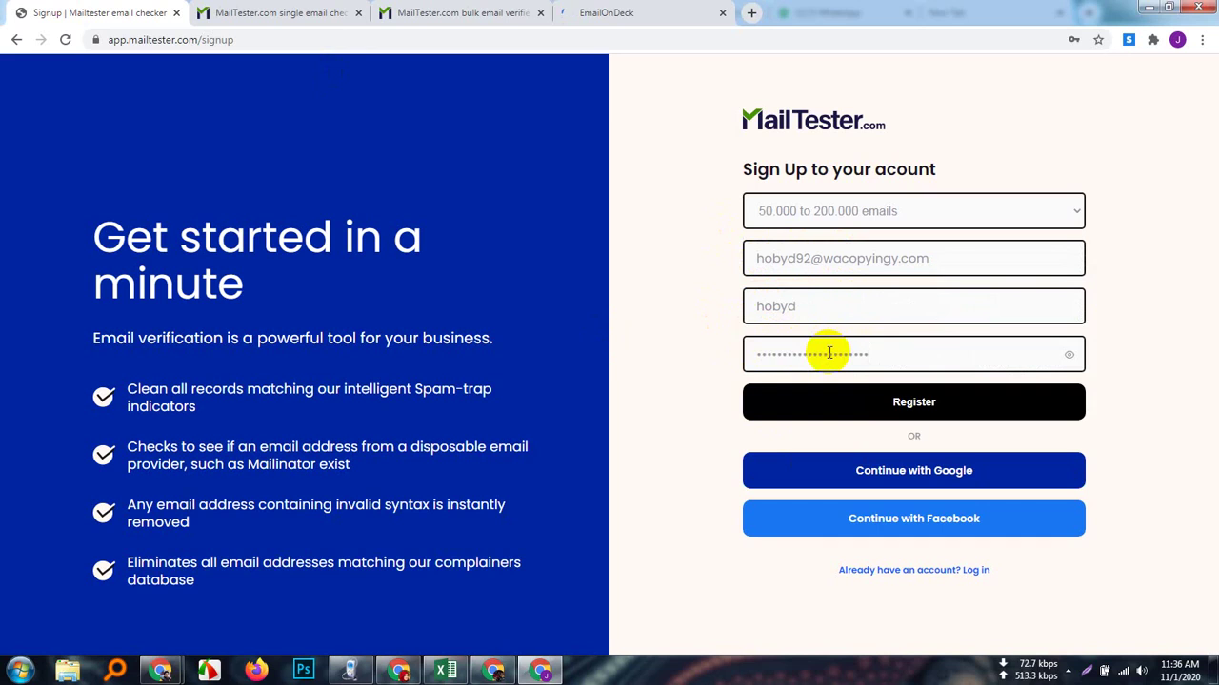
click(914, 400)
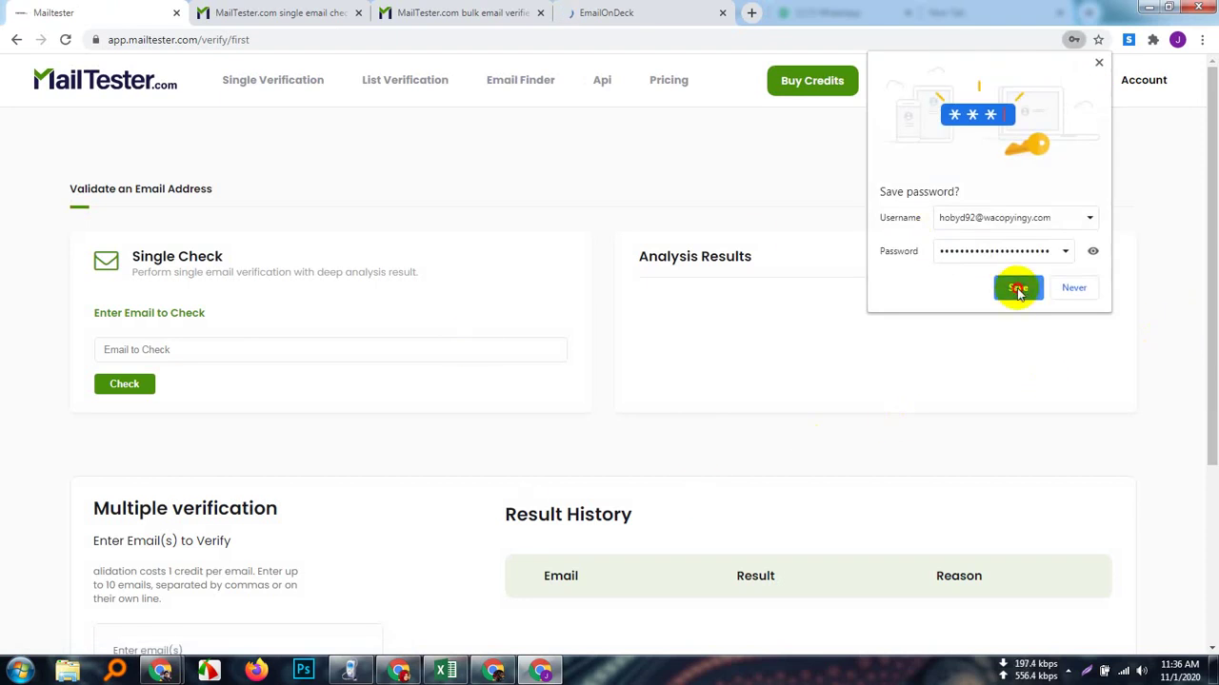
click(1018, 288)
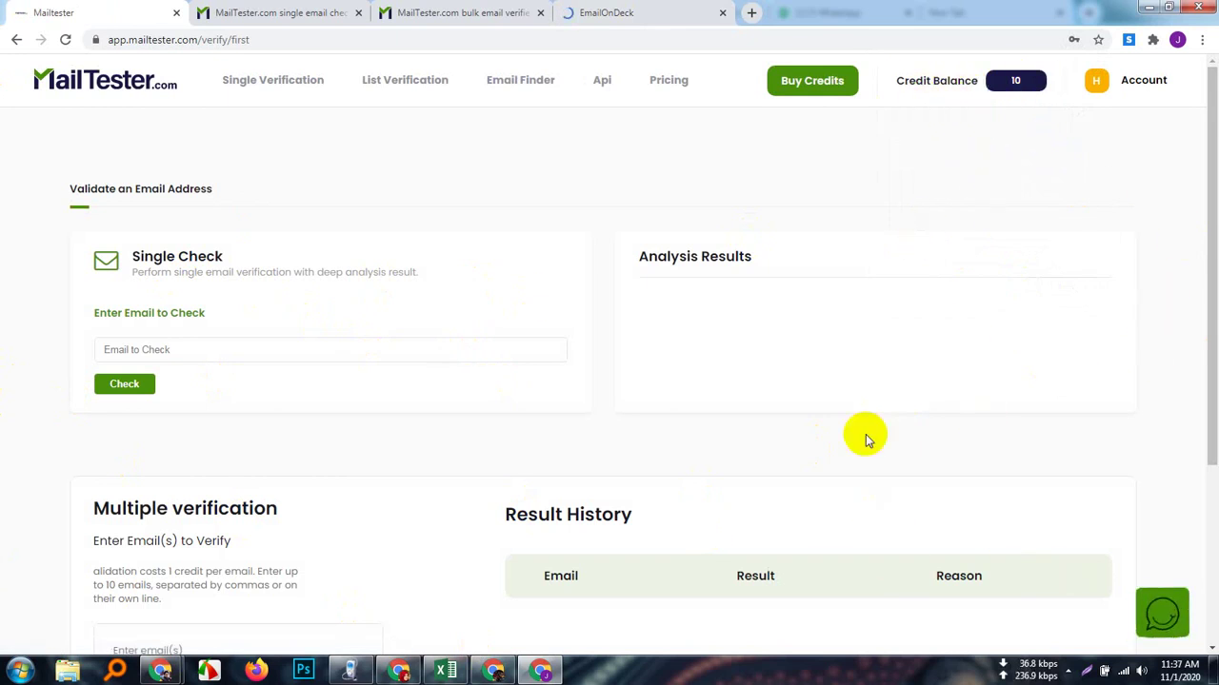
scroll(846, 427, down, 3)
scroll(999, 103, up, 3)
scroll(708, 408, down, 3)
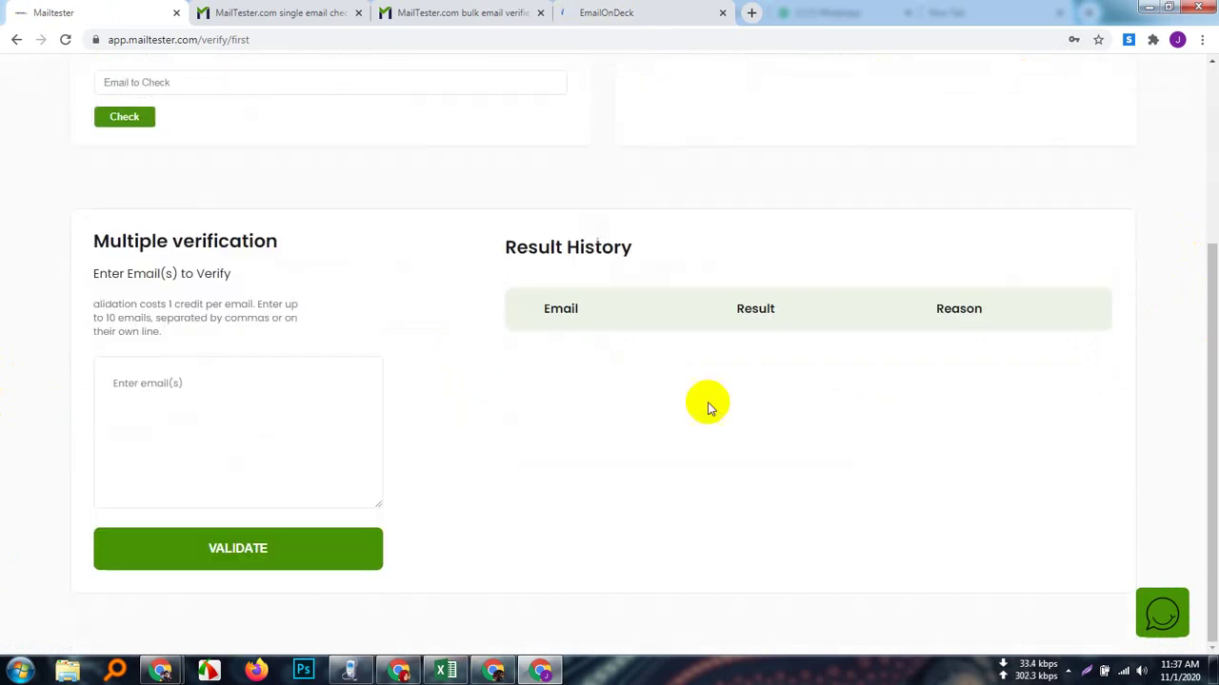
scroll(679, 438, up, 3)
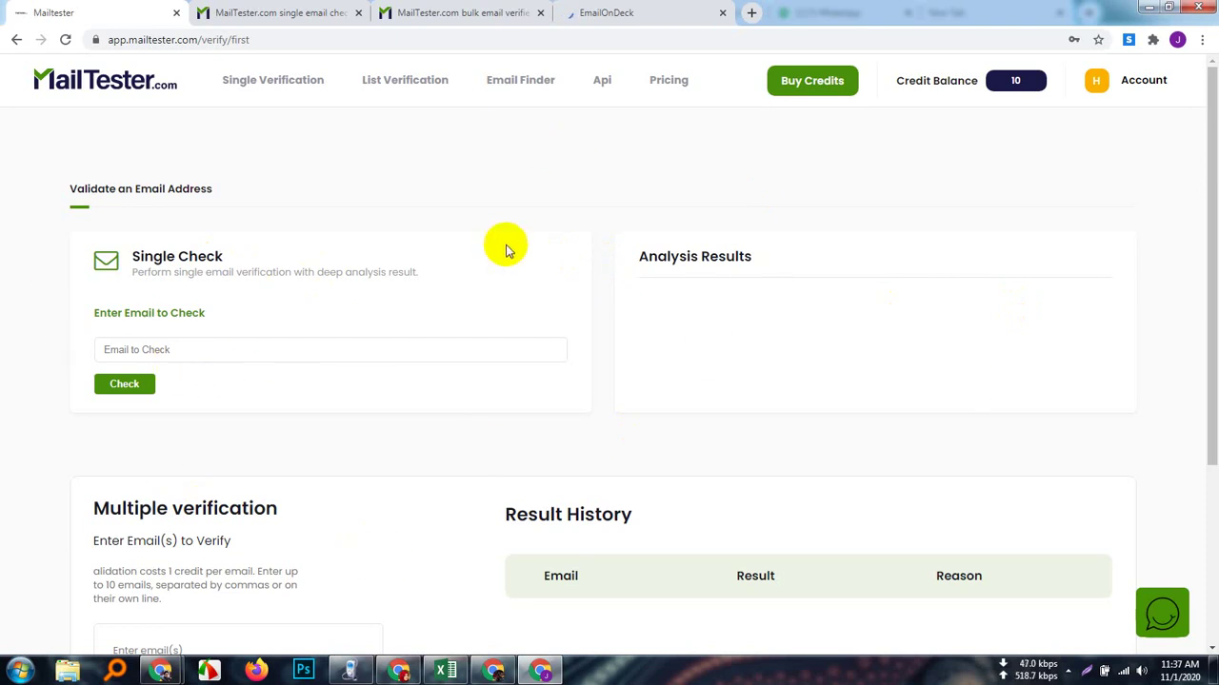
- Open the "Your account with Mailtester.com." message in the EmailOnDeck inbox and confirm the email address
click(596, 10)
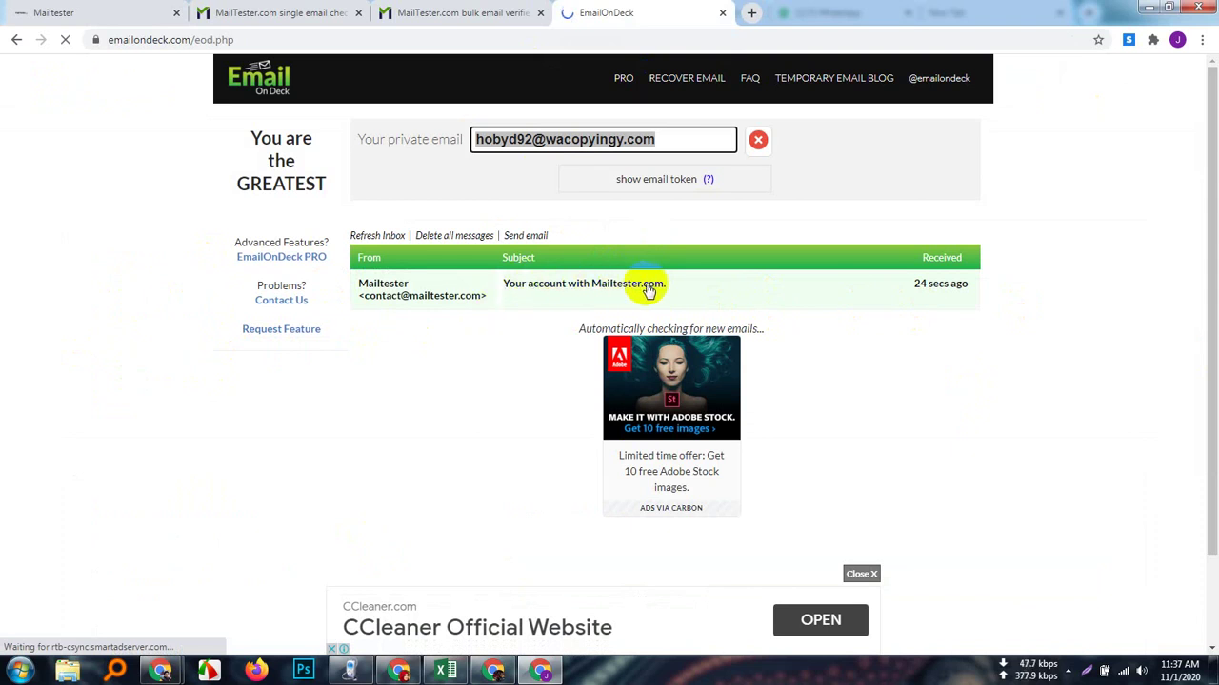
scroll(583, 485, down, 1)
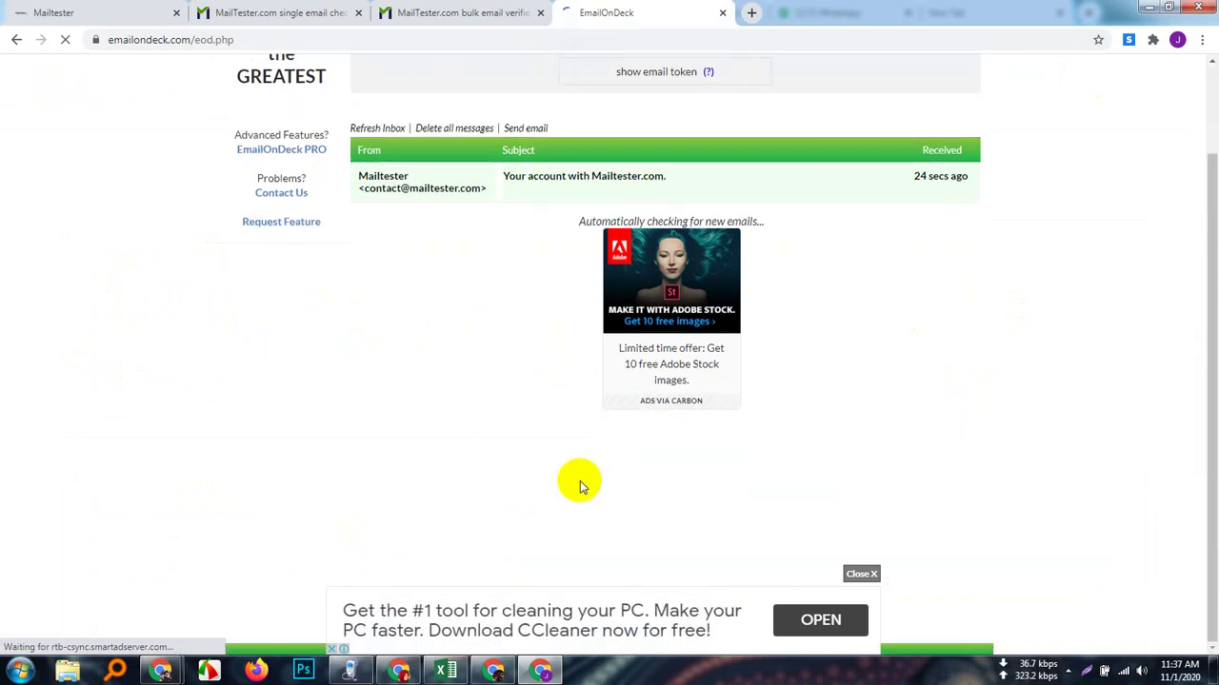
scroll(583, 485, up, 1)
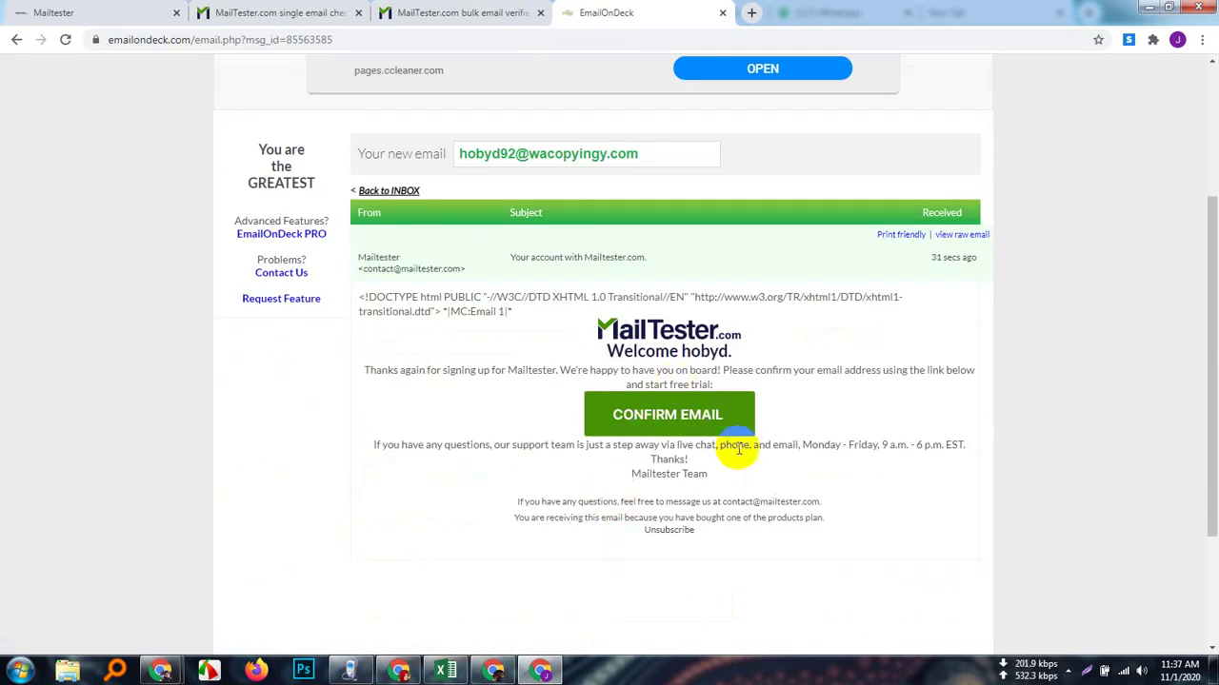
scroll(715, 557, up, 2)
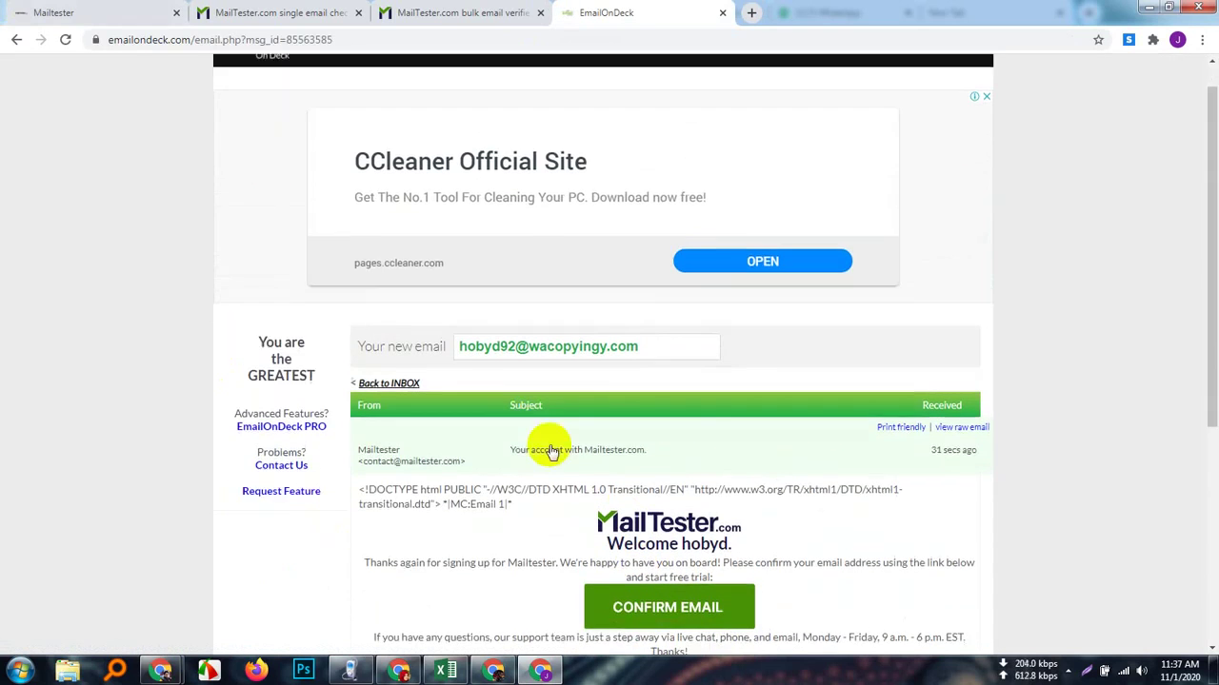
scroll(551, 451, down, 4)
scroll(578, 492, up, 2)
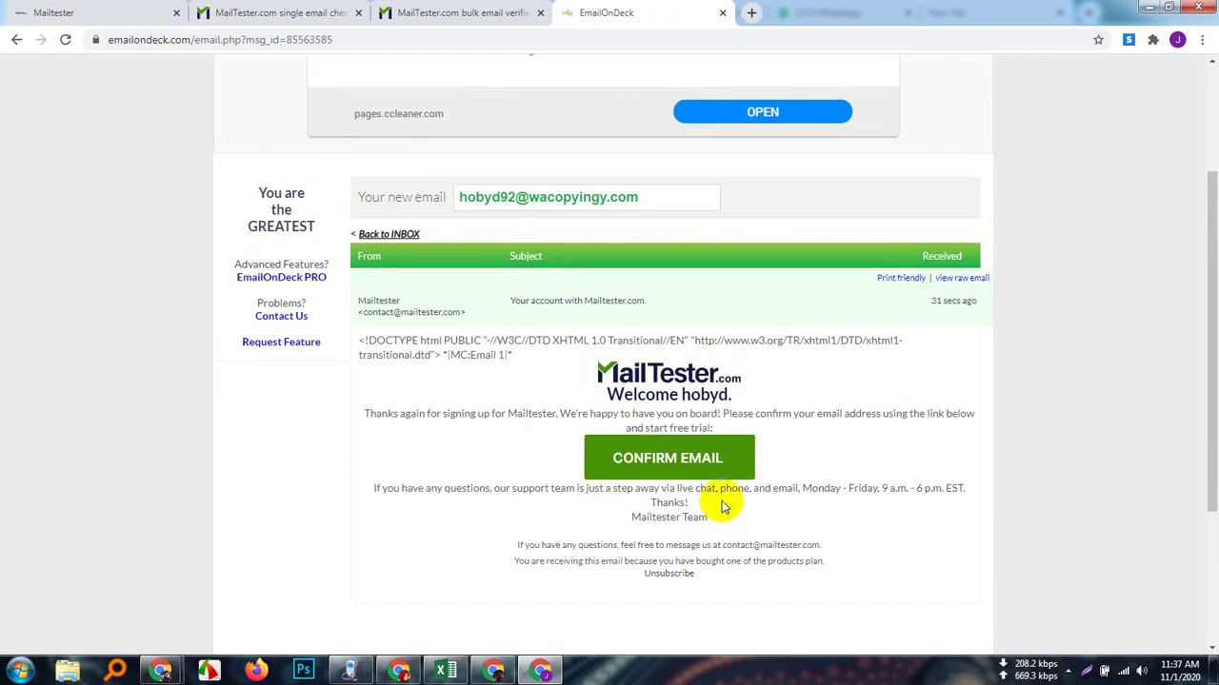
scroll(721, 507, down, 2)
click(670, 317)
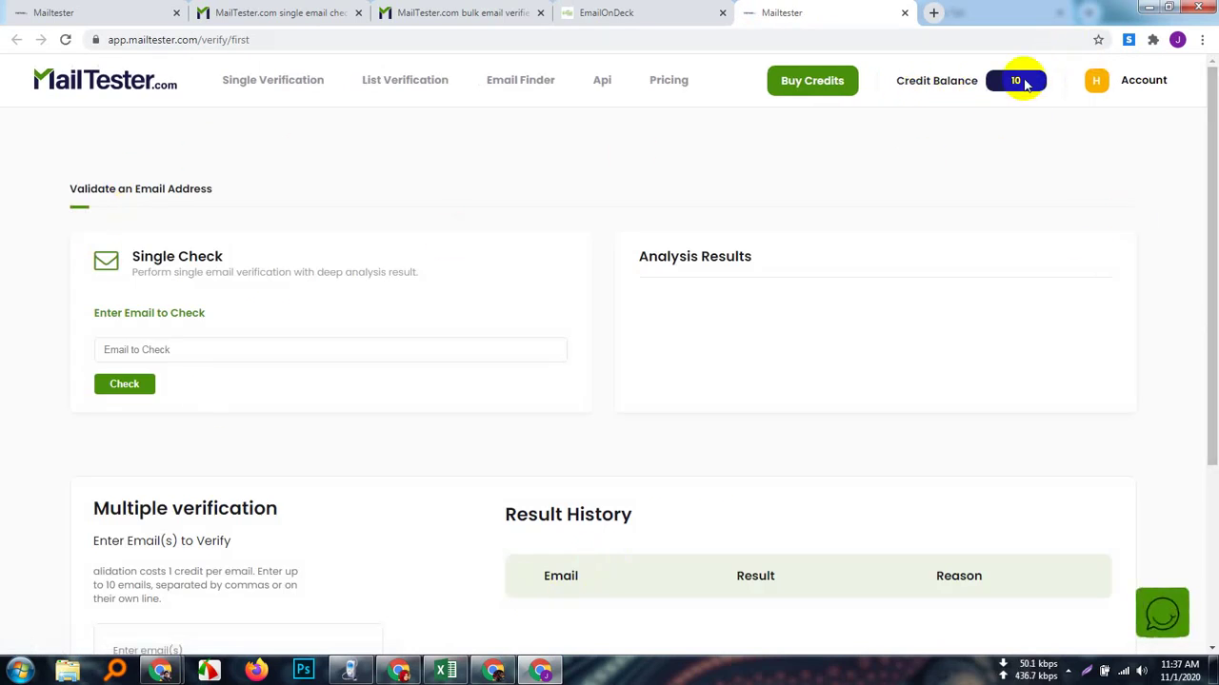
- Open the MailTester pricing page and examine the pay-as-you-go packages down to the price of the 5000-email package
click(1148, 81)
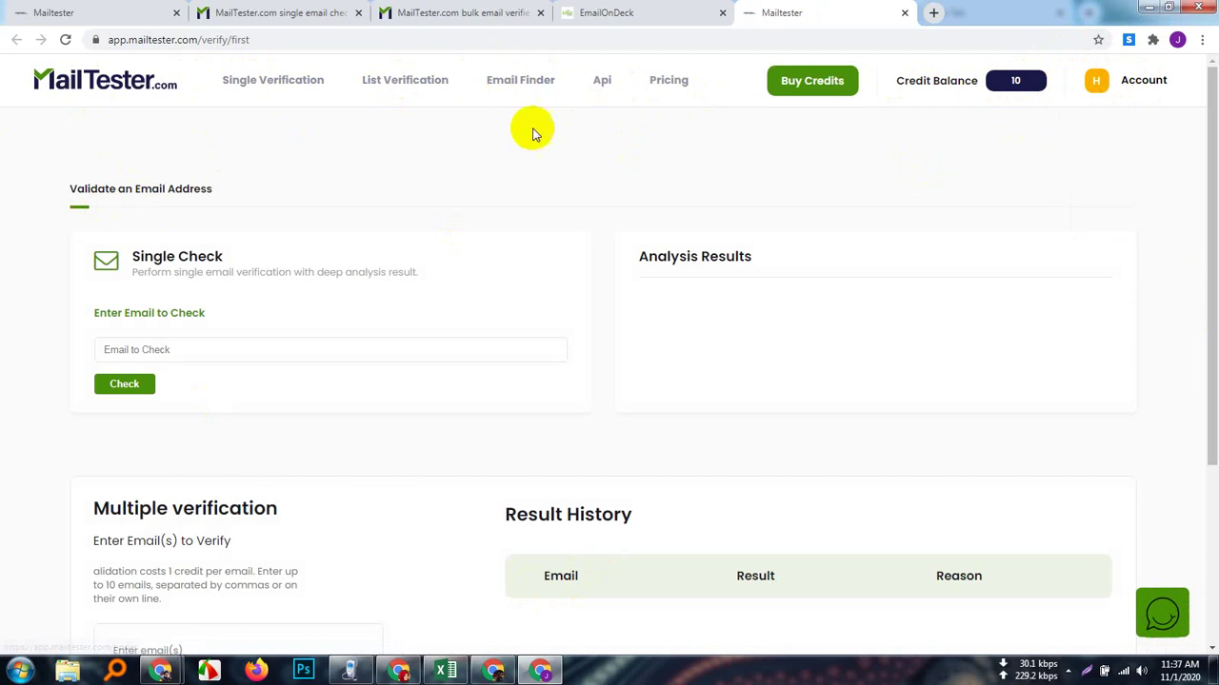
click(670, 81)
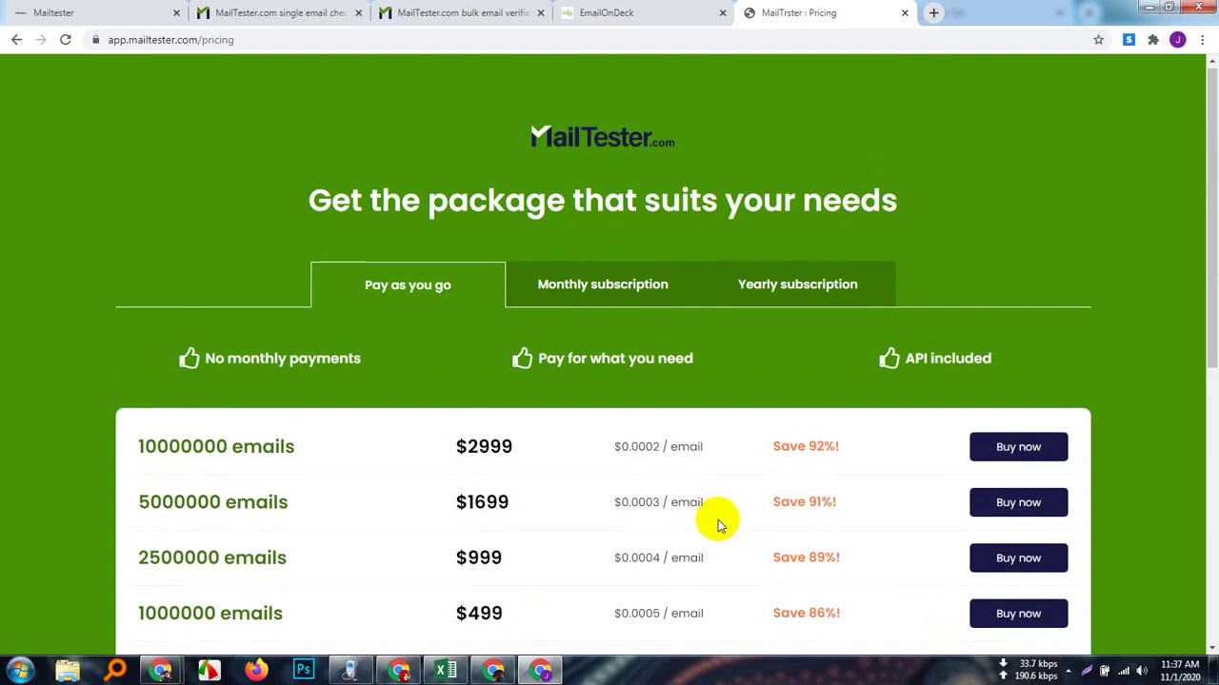
scroll(715, 523, down, 3)
scroll(726, 526, down, 3)
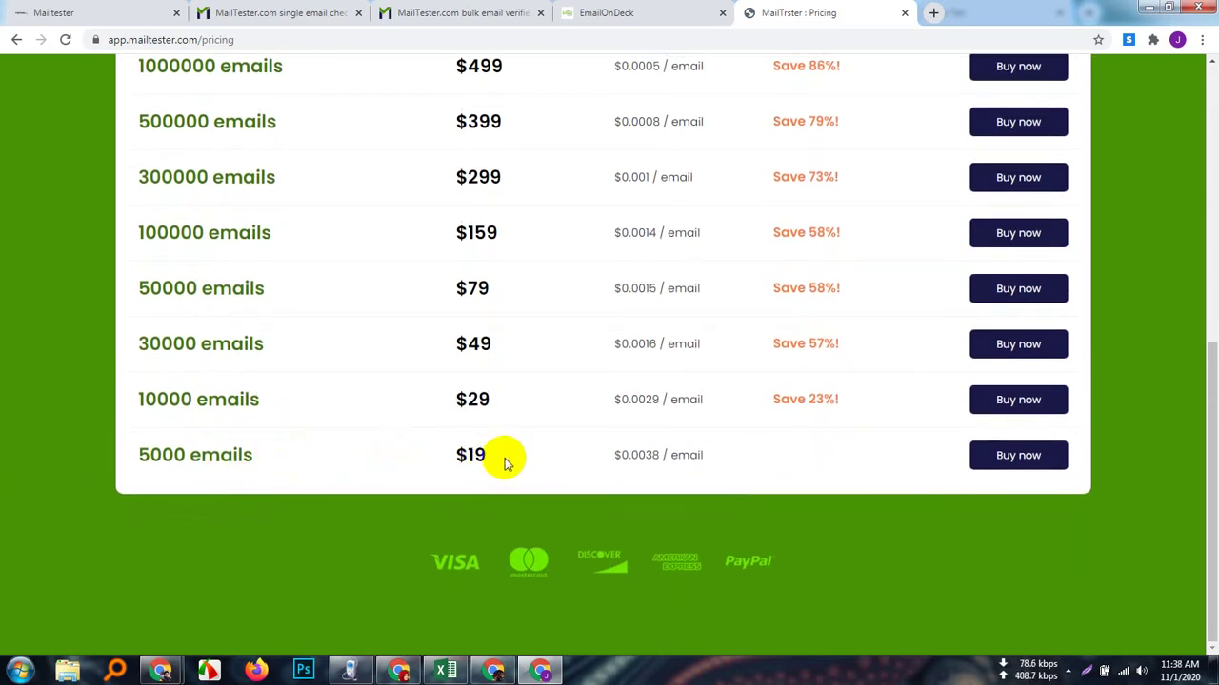
drag(505, 462, 445, 457)
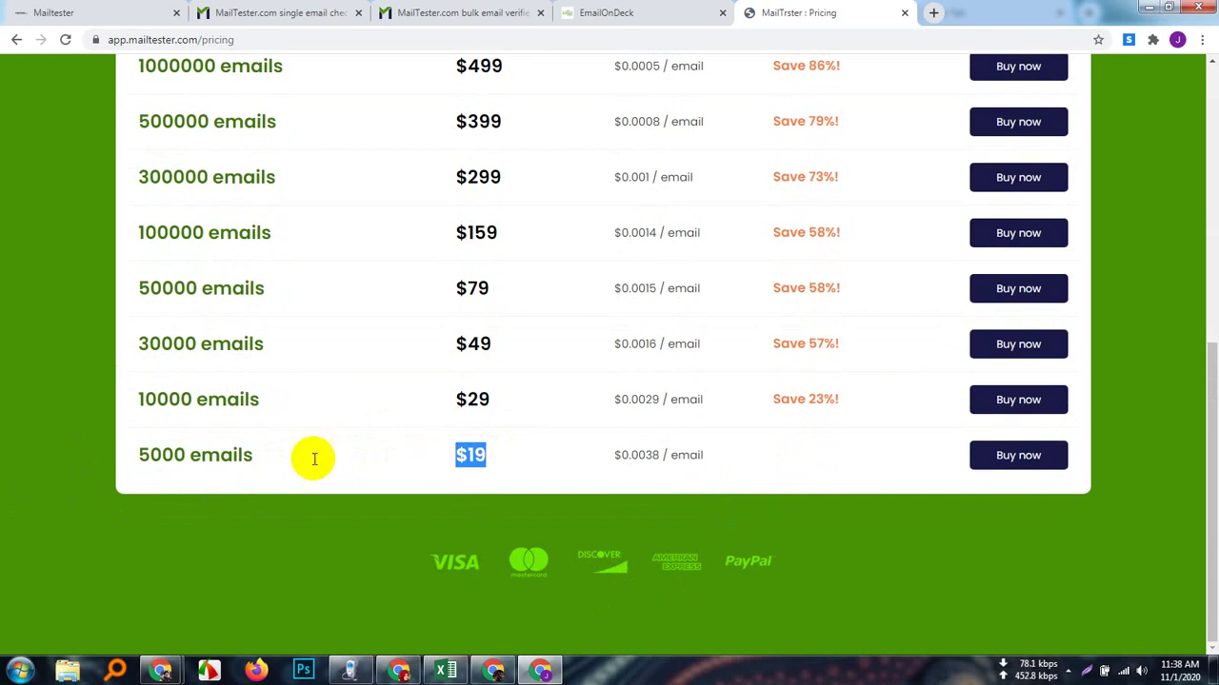
drag(277, 450, 152, 458)
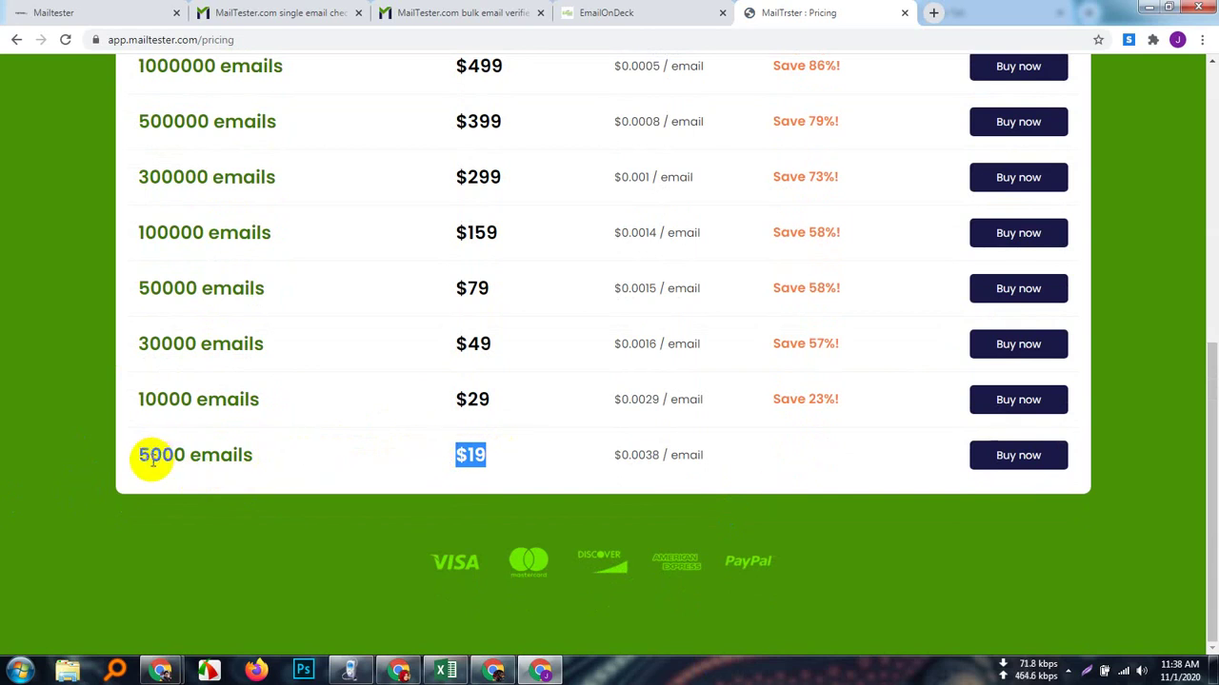
- Examine the pay-as-you-go prices of the 30000-email and 50000-email packages, then the rest of the package list
click(305, 584)
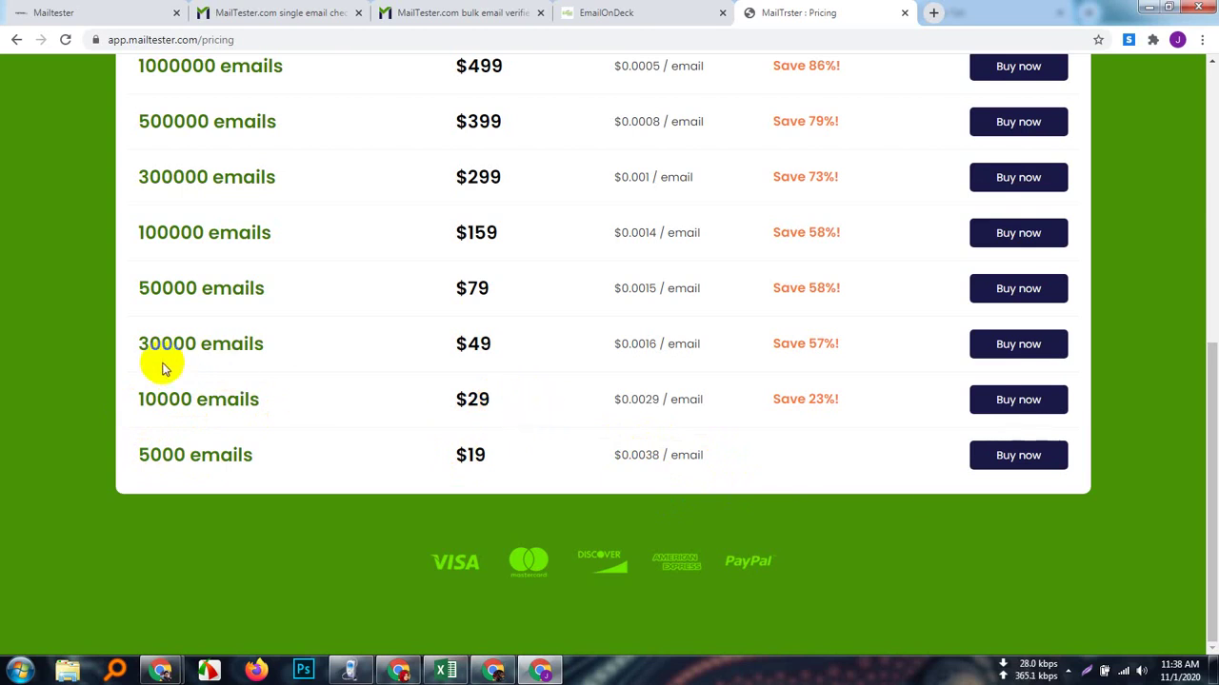
double_click(476, 344)
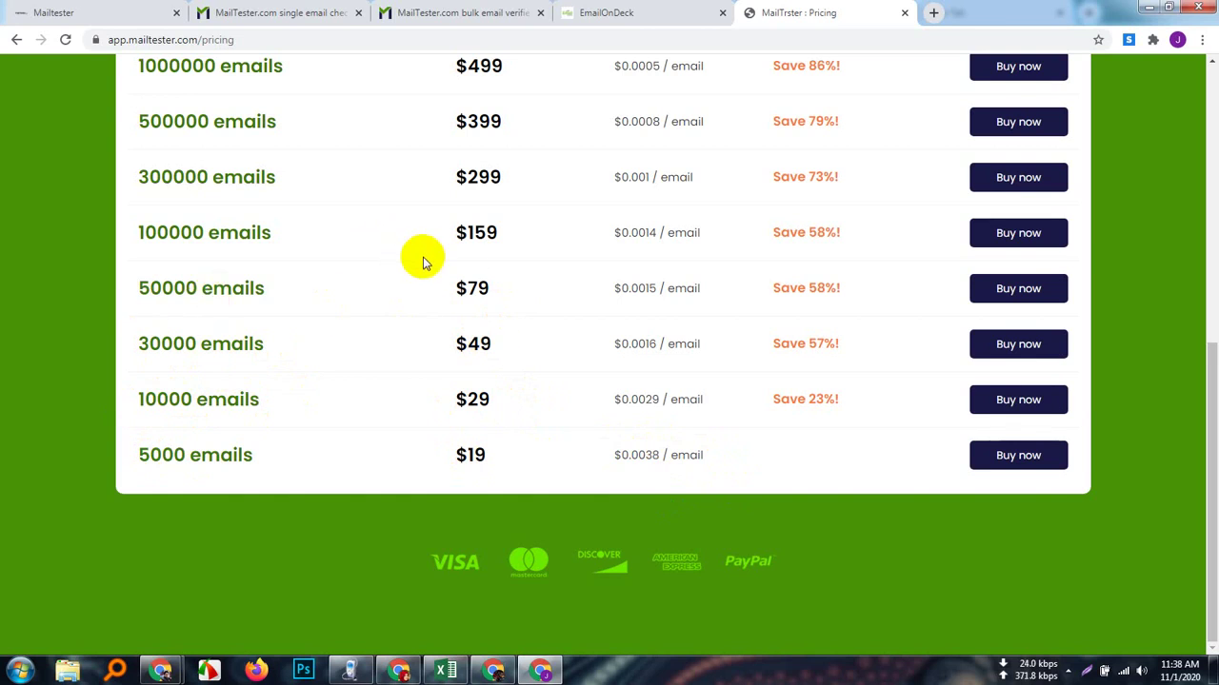
double_click(467, 288)
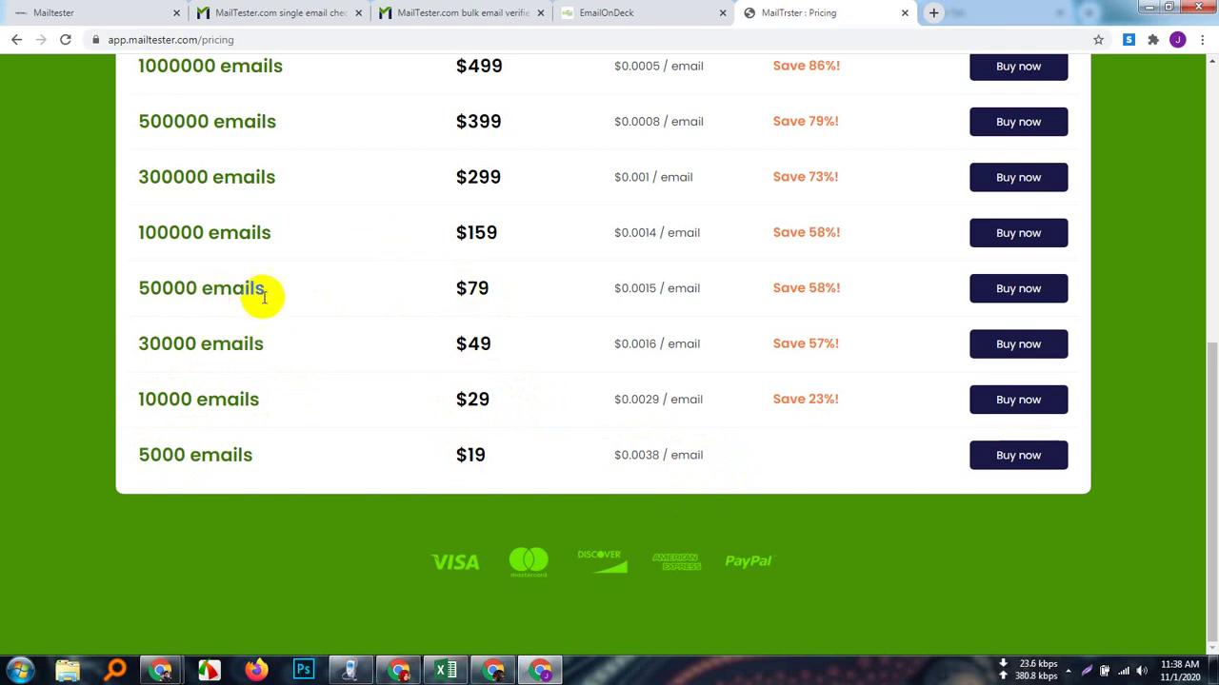
drag(278, 295, 132, 290)
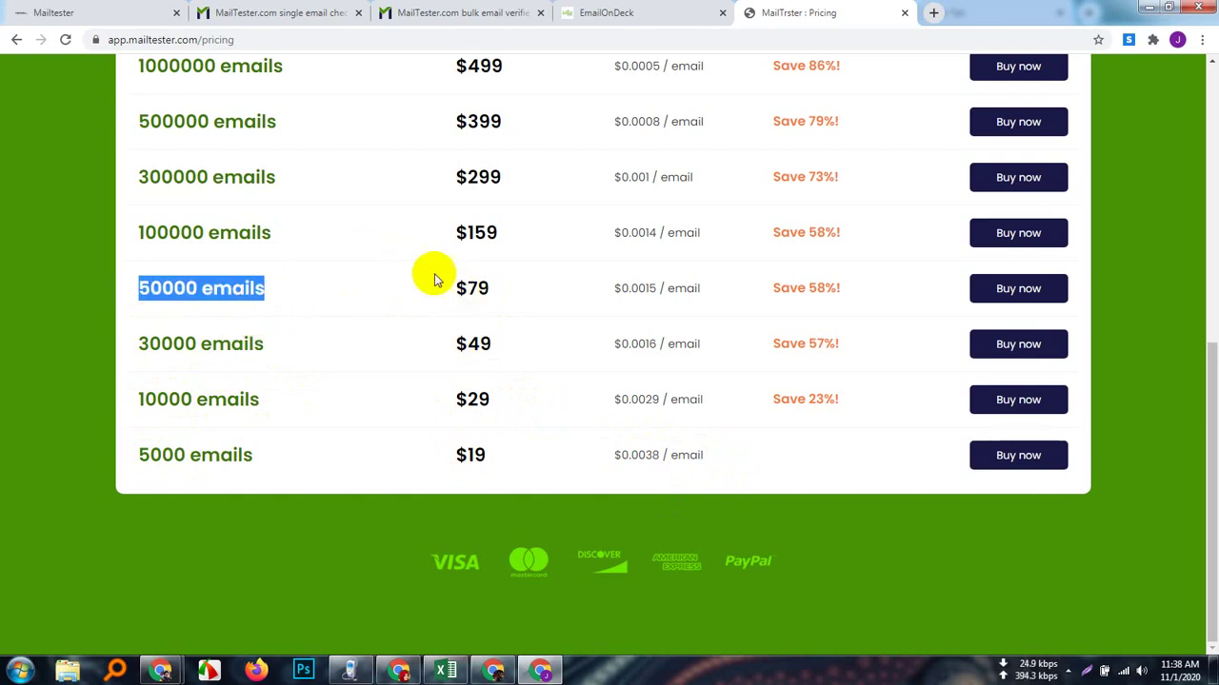
click(524, 289)
drag(524, 289, 413, 285)
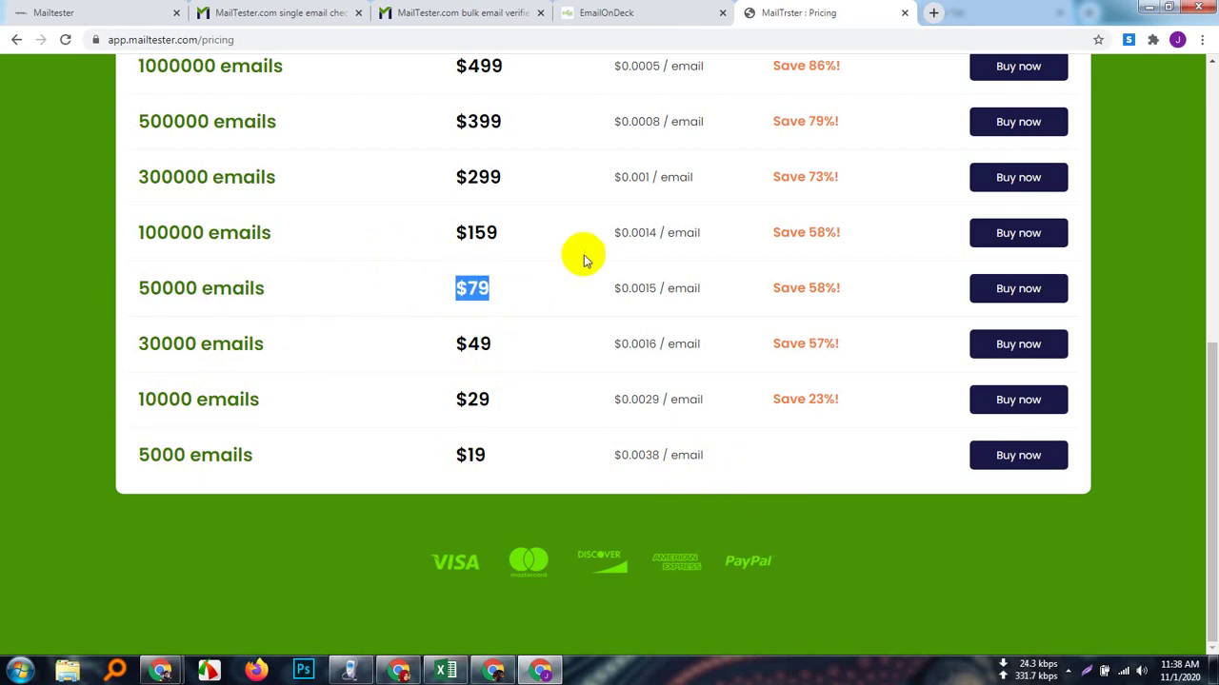
scroll(596, 489, up, 5)
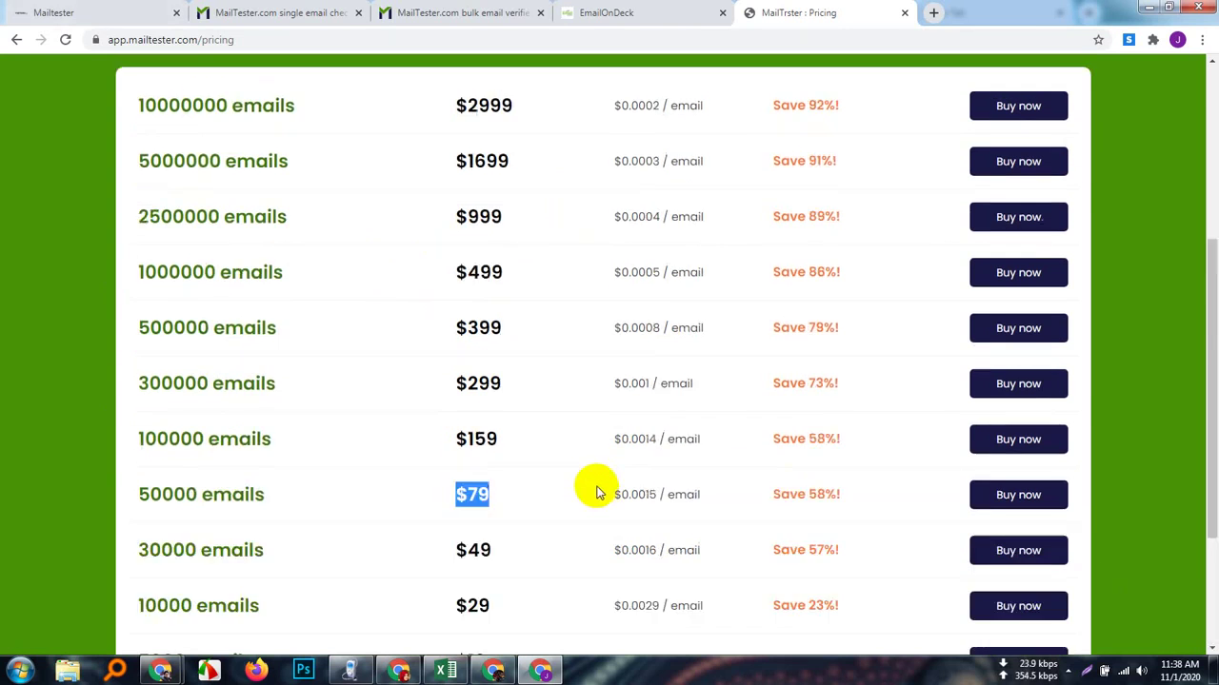
scroll(591, 463, down, 1)
scroll(590, 457, up, 1)
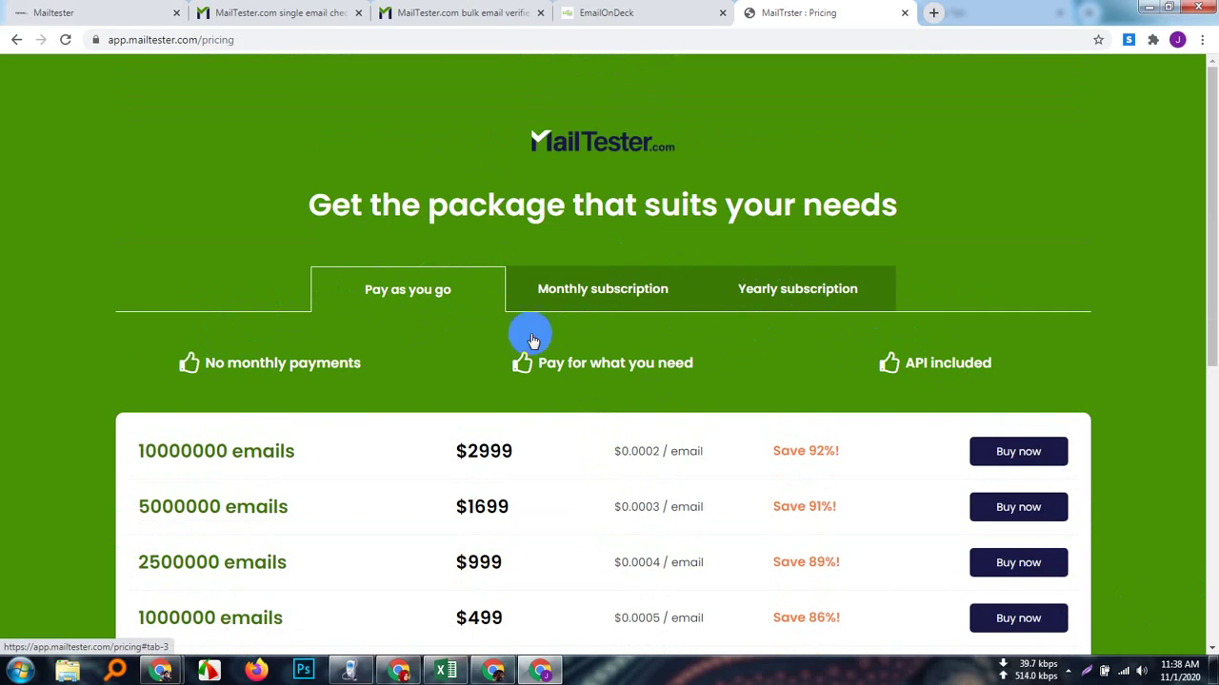
- Leave the pricing page, open MailTester's Email Finder and read its requested information and usage notes
click(18, 40)
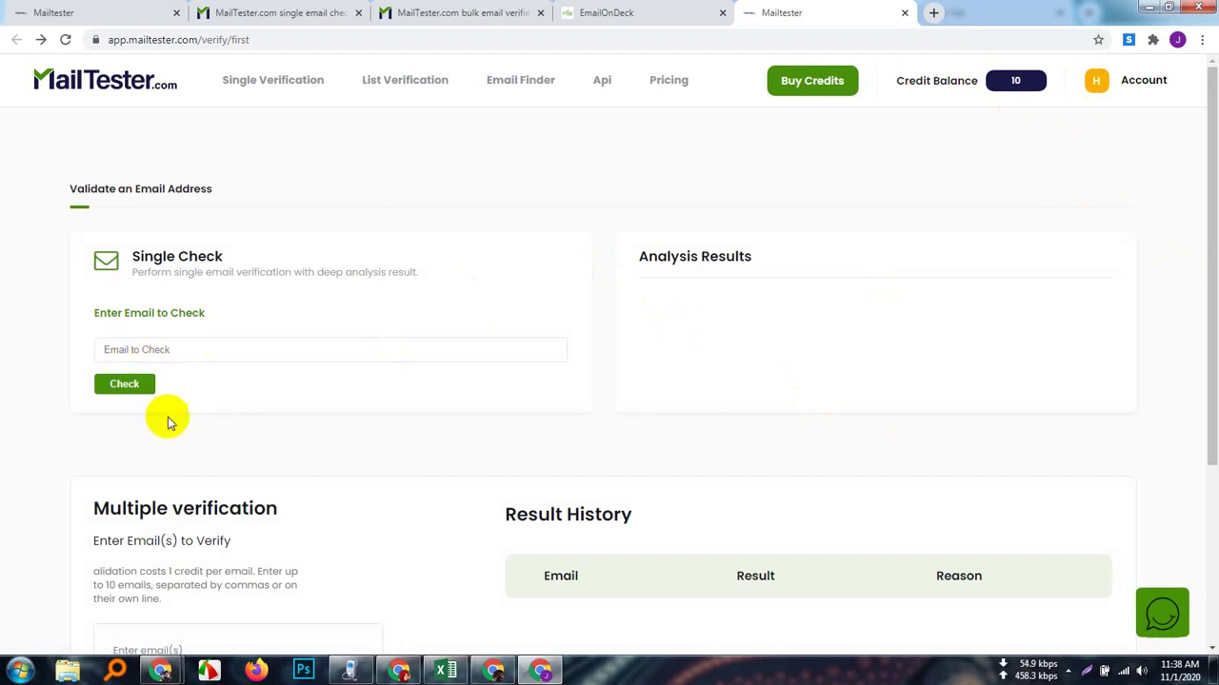
click(529, 84)
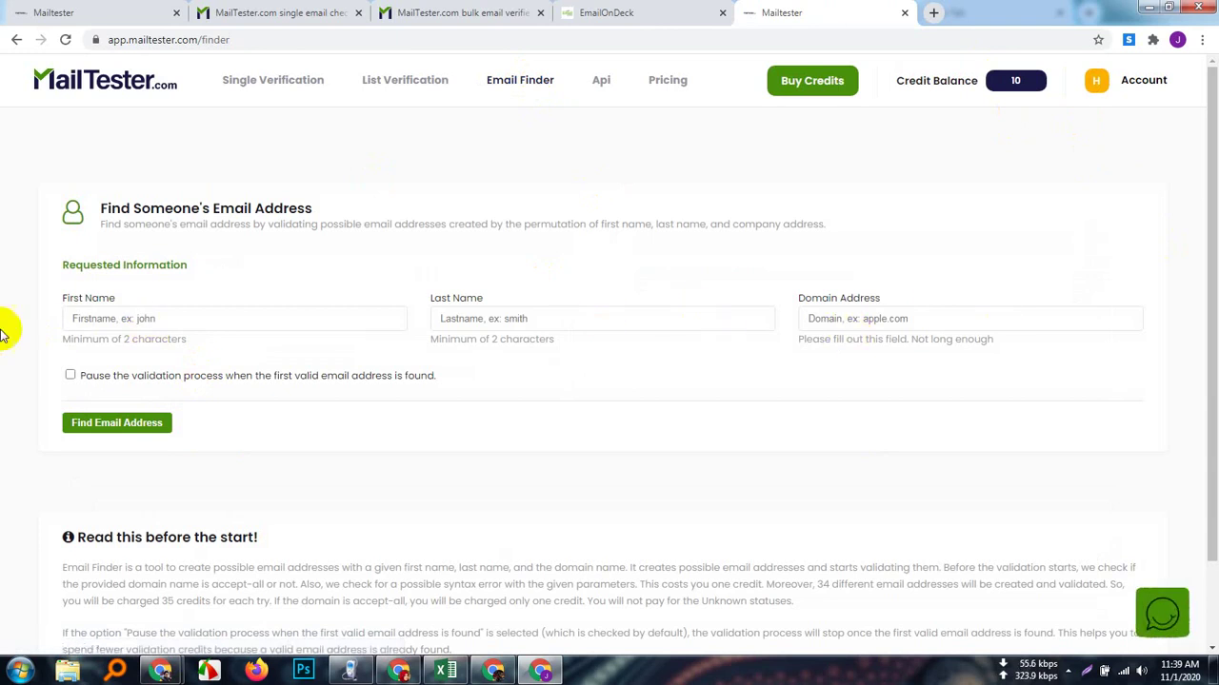
scroll(380, 490, down, 1)
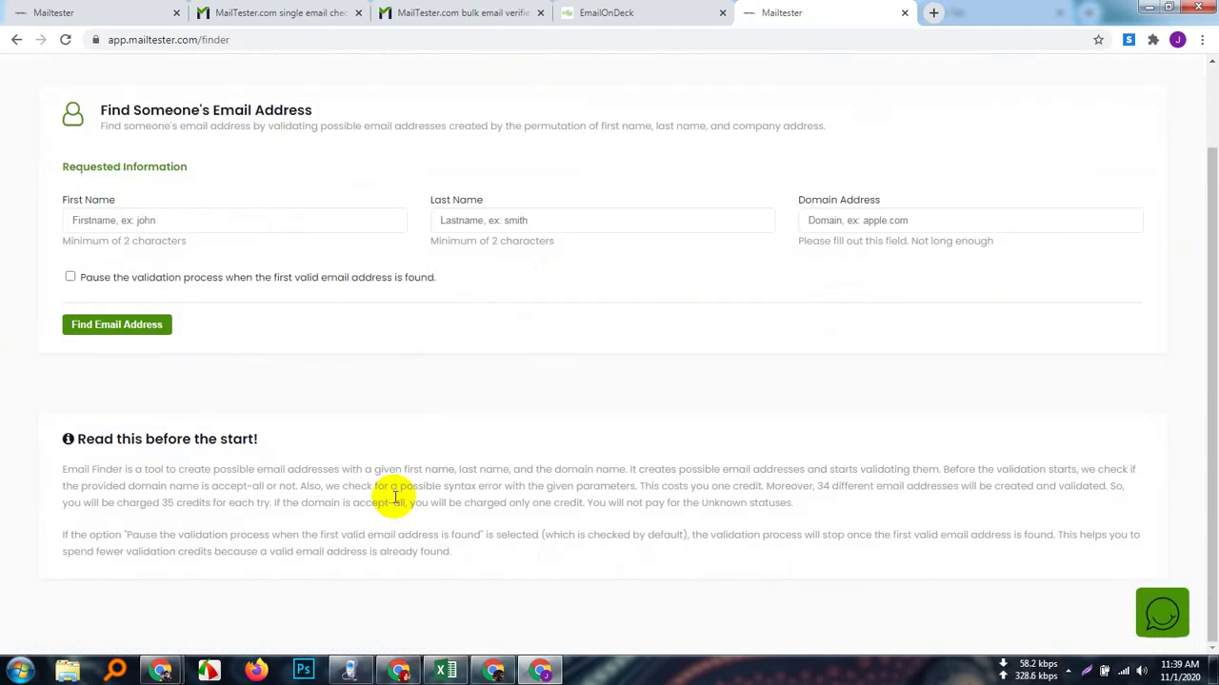
scroll(404, 503, up, 1)
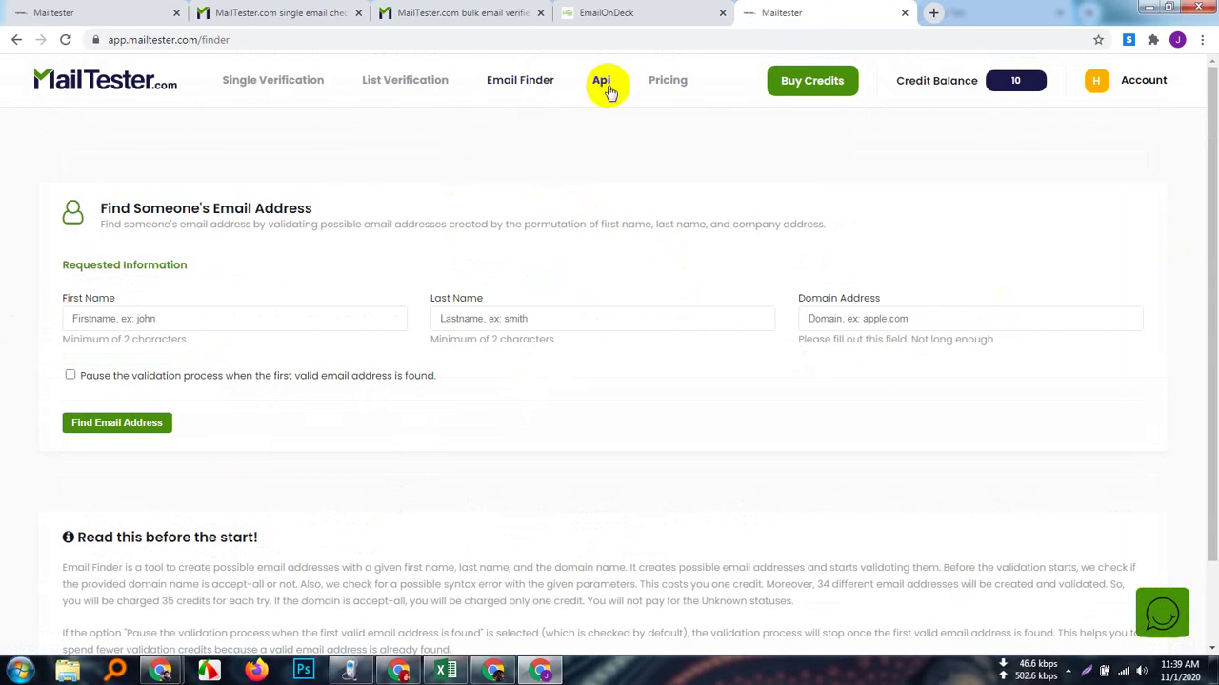
- Open MailTester's Single Verification page, switch to Excel and copy the email address in cell A14 of the example list
click(279, 79)
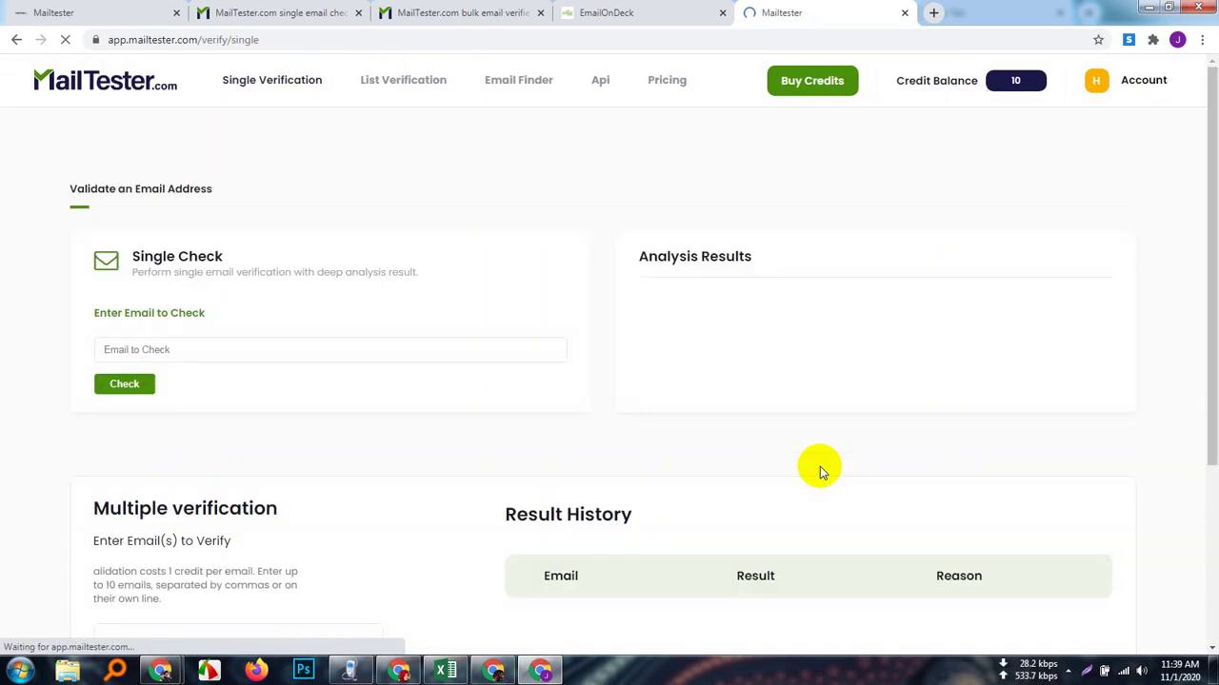
click(179, 350)
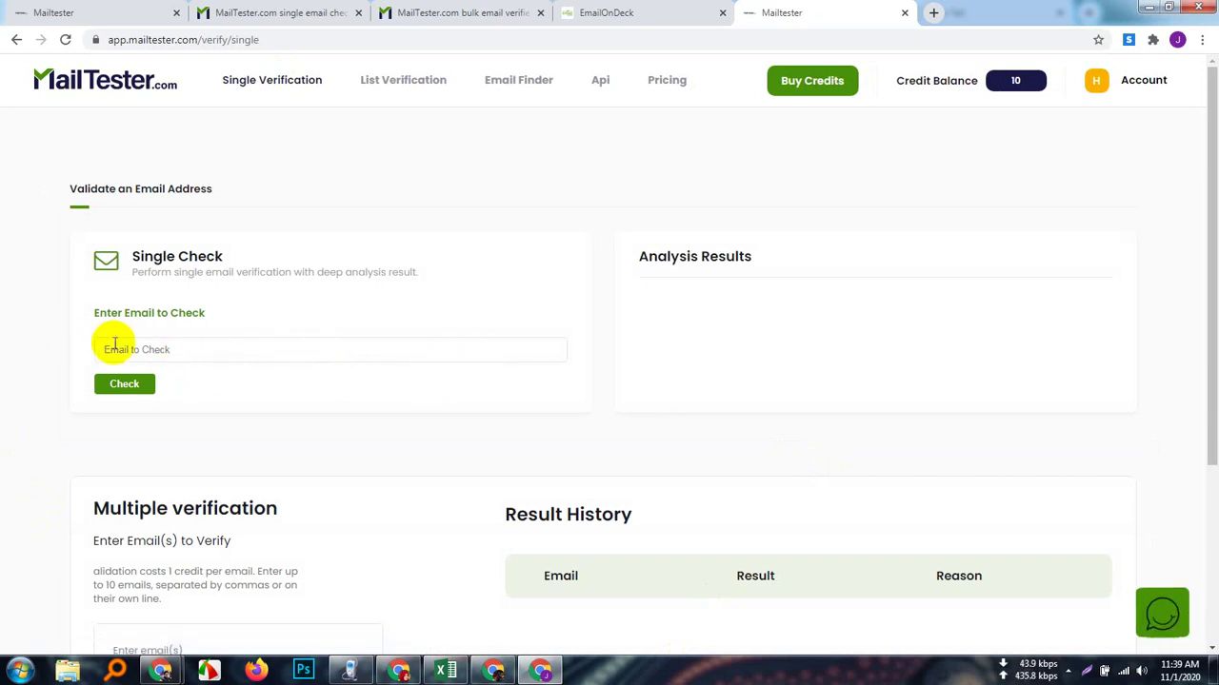
click(467, 672)
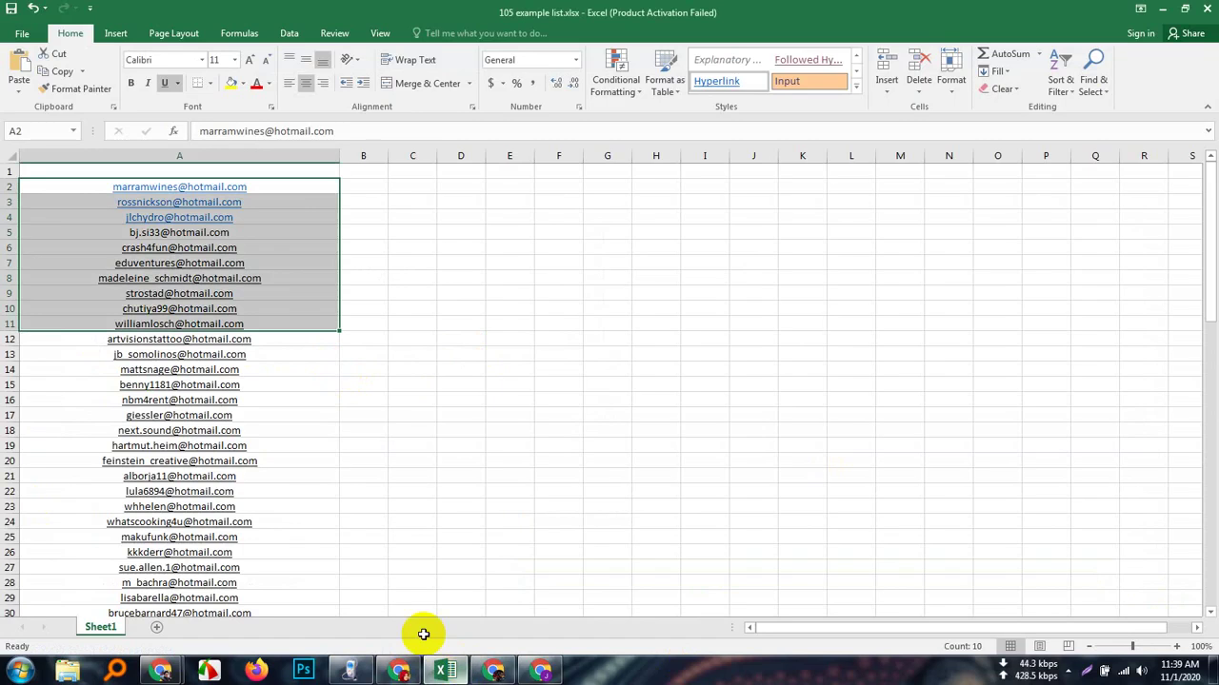
click(217, 354)
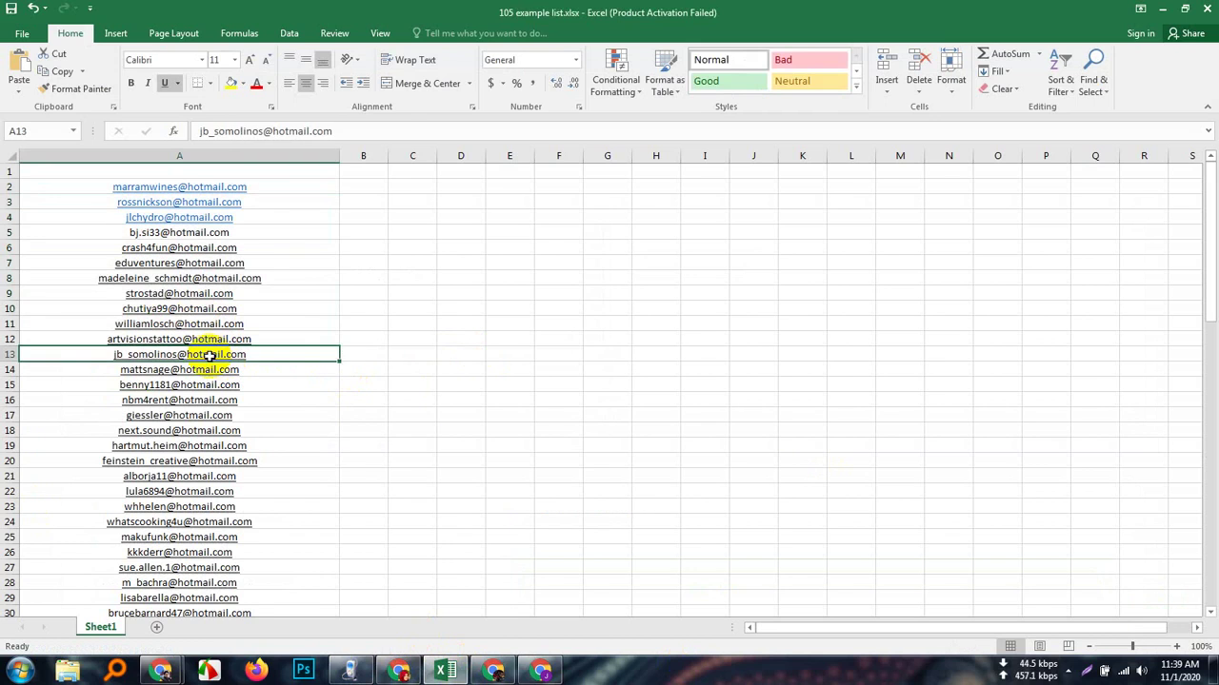
click(250, 371)
right_click(250, 372)
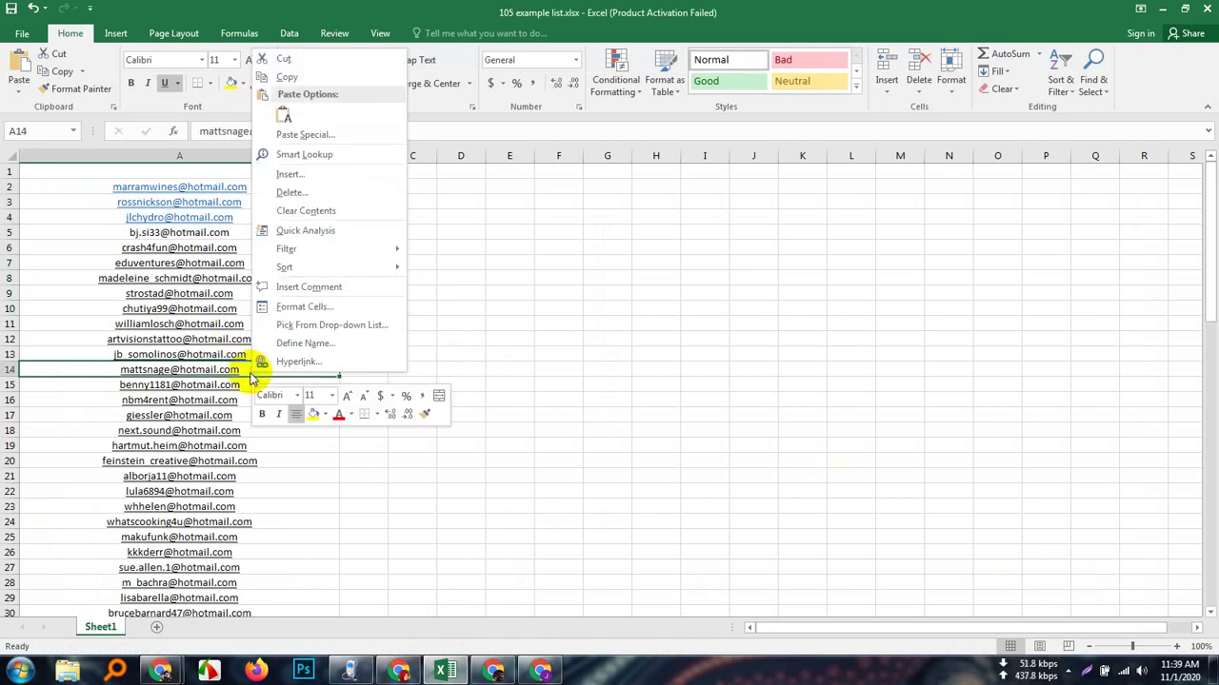
click(318, 74)
- Switch back to MailTester in Chrome, paste the copied address as the Single Check email and run the check
click(540, 668)
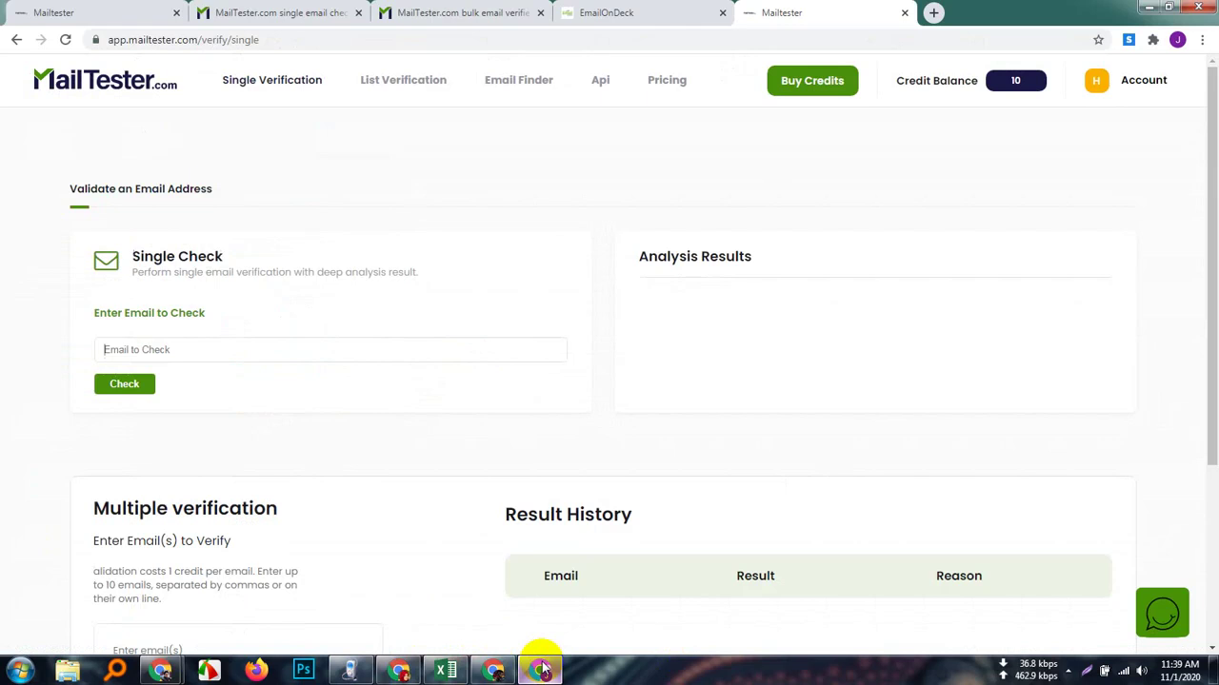
right_click(178, 354)
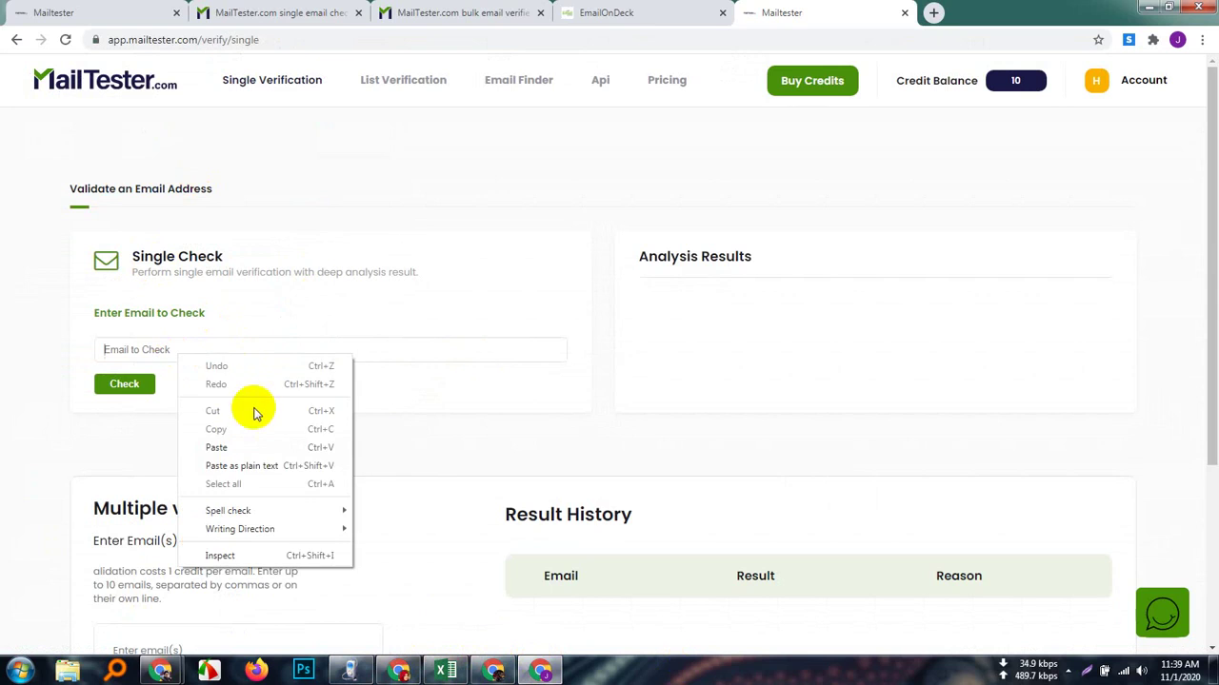
click(239, 444)
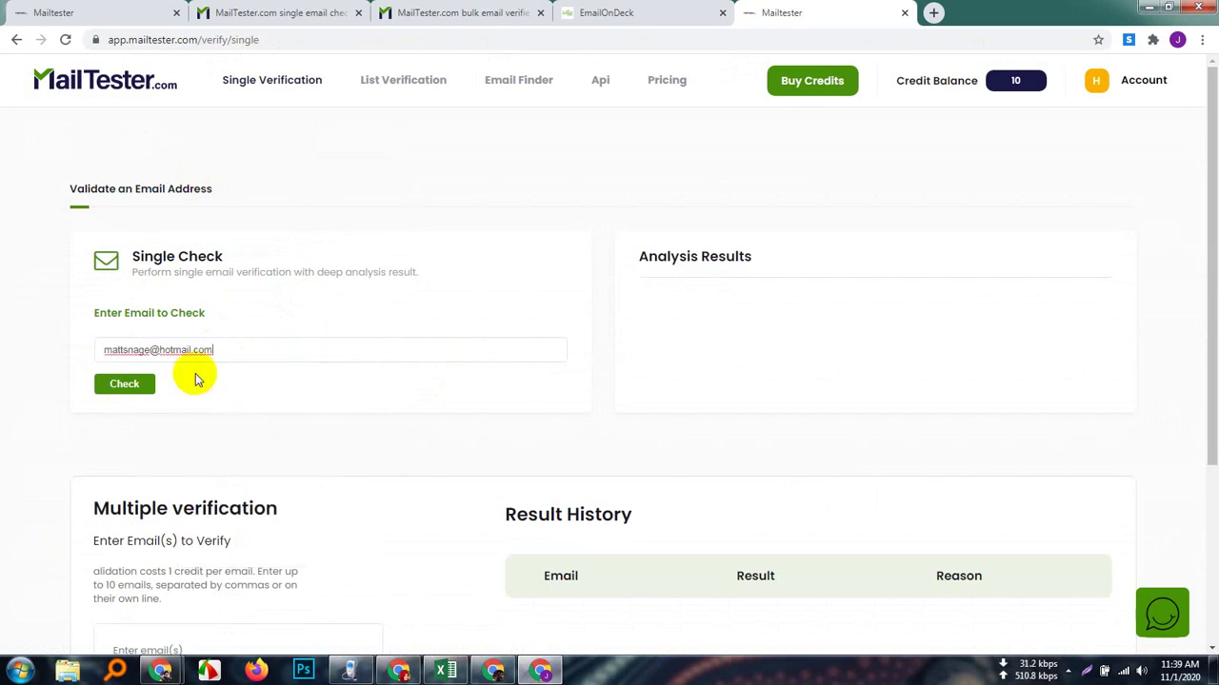
click(125, 393)
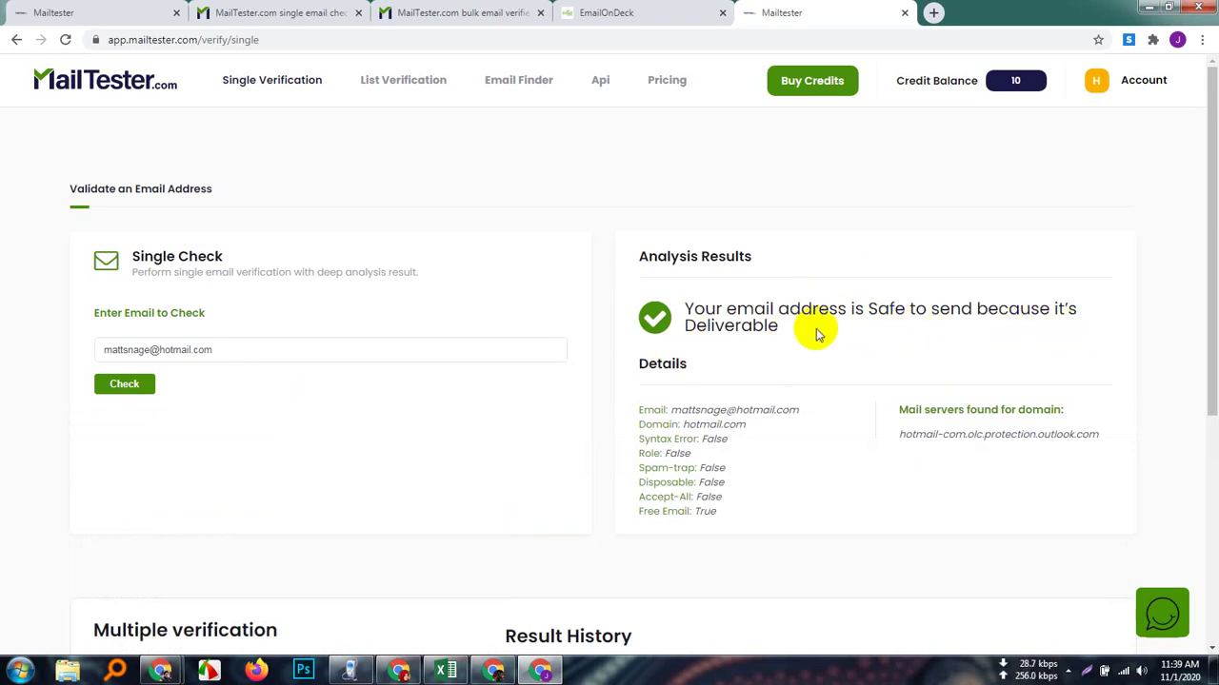
- Review the deliverability verdict and details in the Analysis Results for the checked address
drag(793, 326, 675, 318)
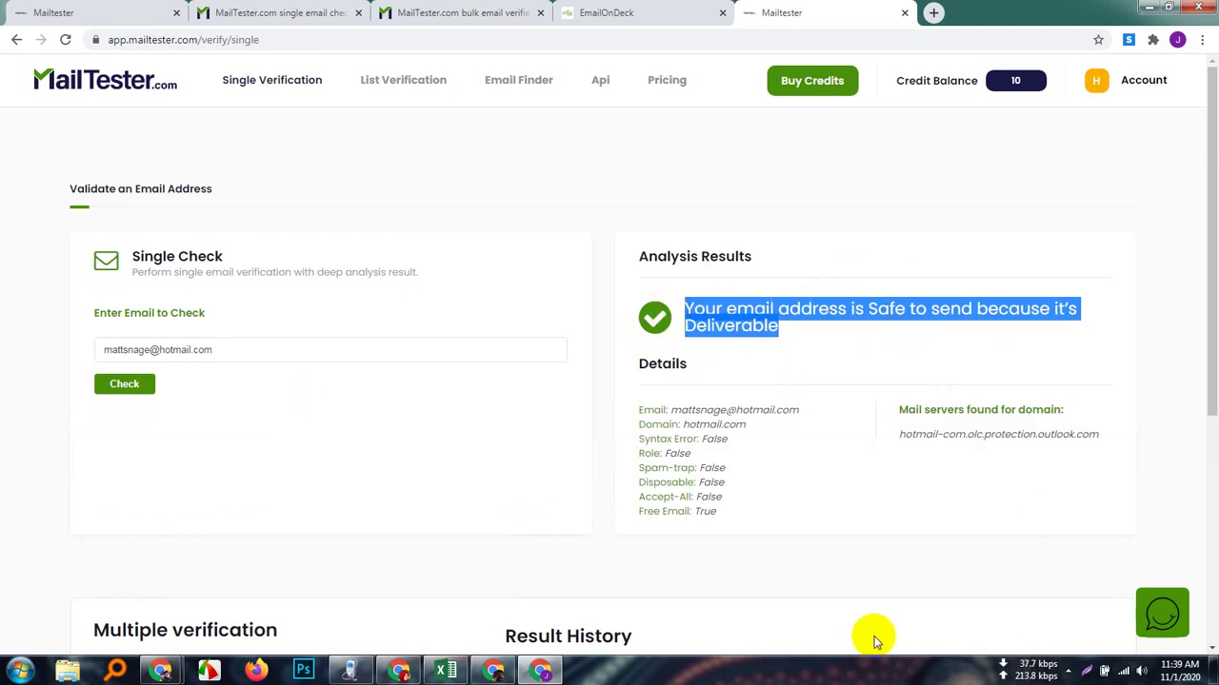
scroll(874, 639, down, 2)
click(820, 424)
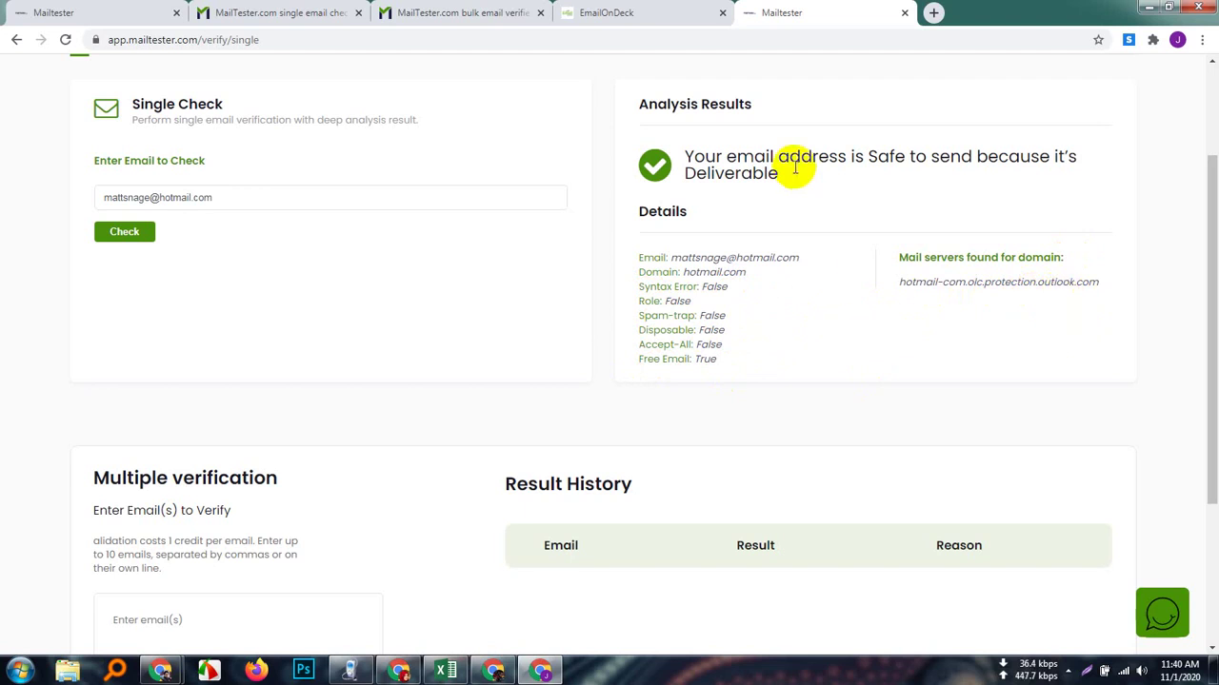
scroll(468, 484, up, 1)
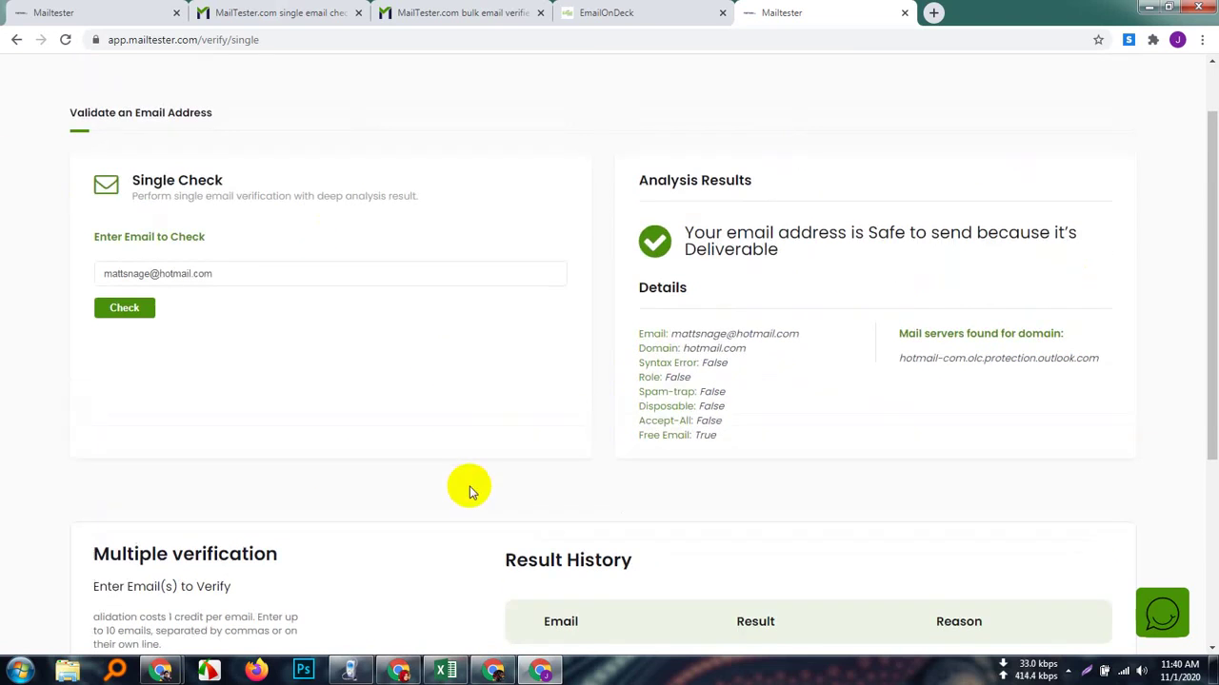
scroll(242, 284, up, 1)
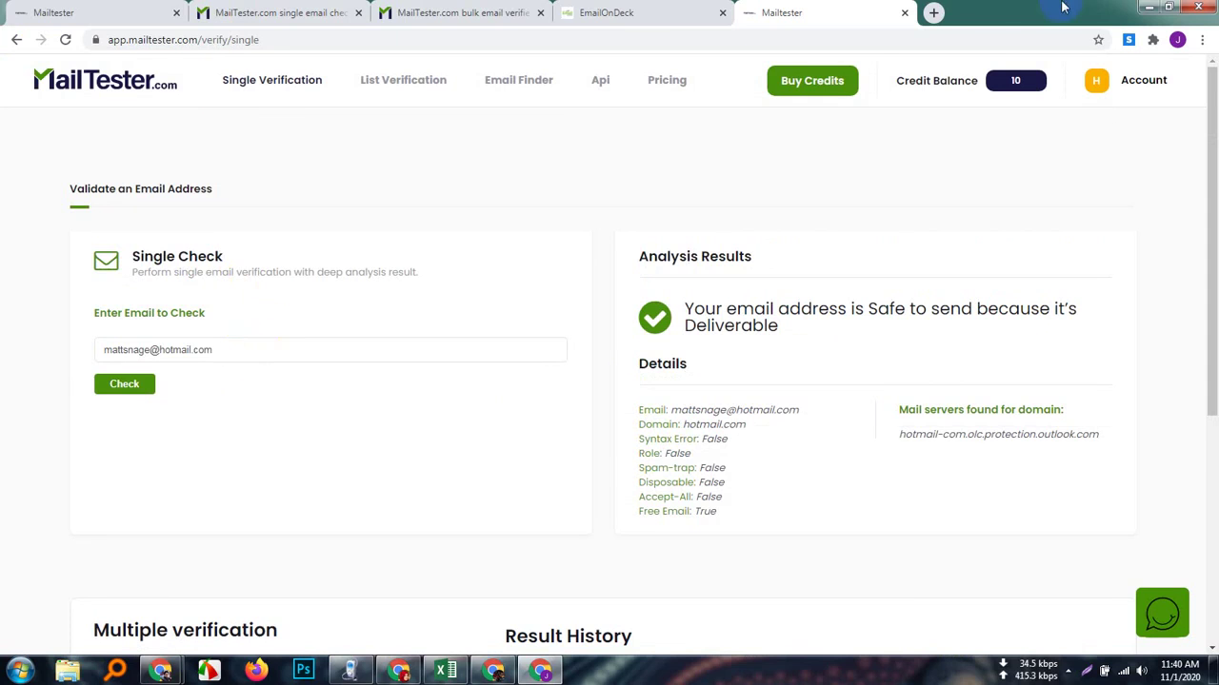
- Copy the signed-in Google account's email address from a new browser tab and verify it with MailTester's Single Check
click(937, 14)
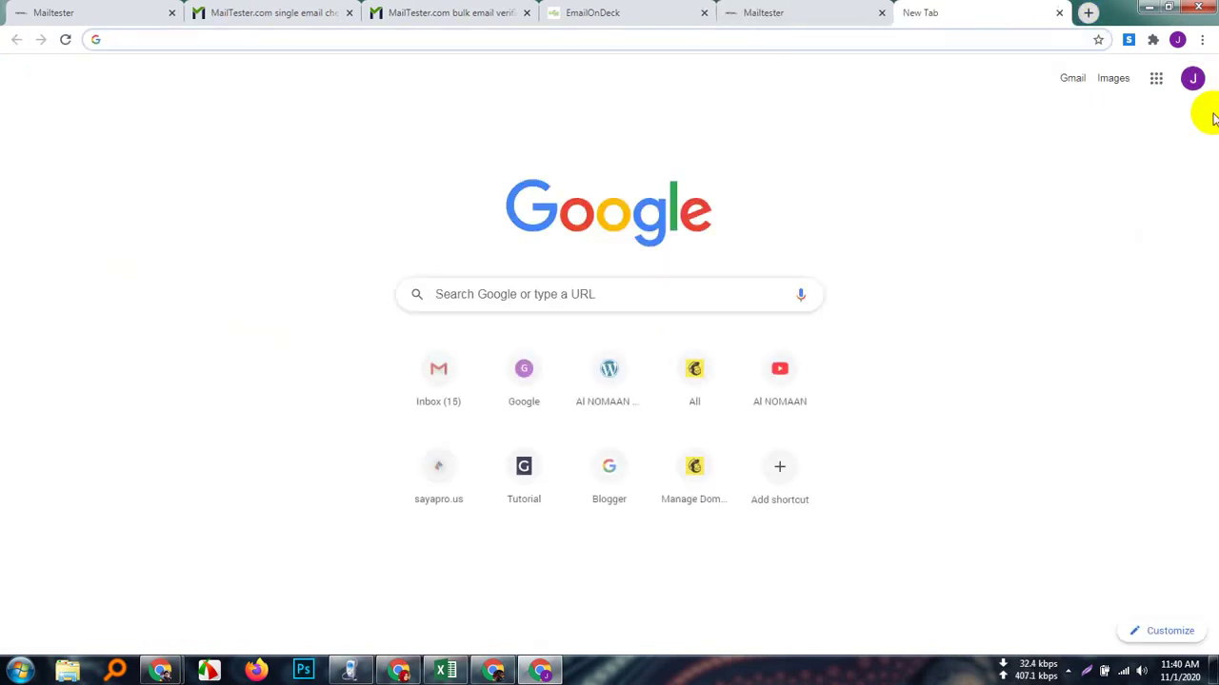
click(1192, 82)
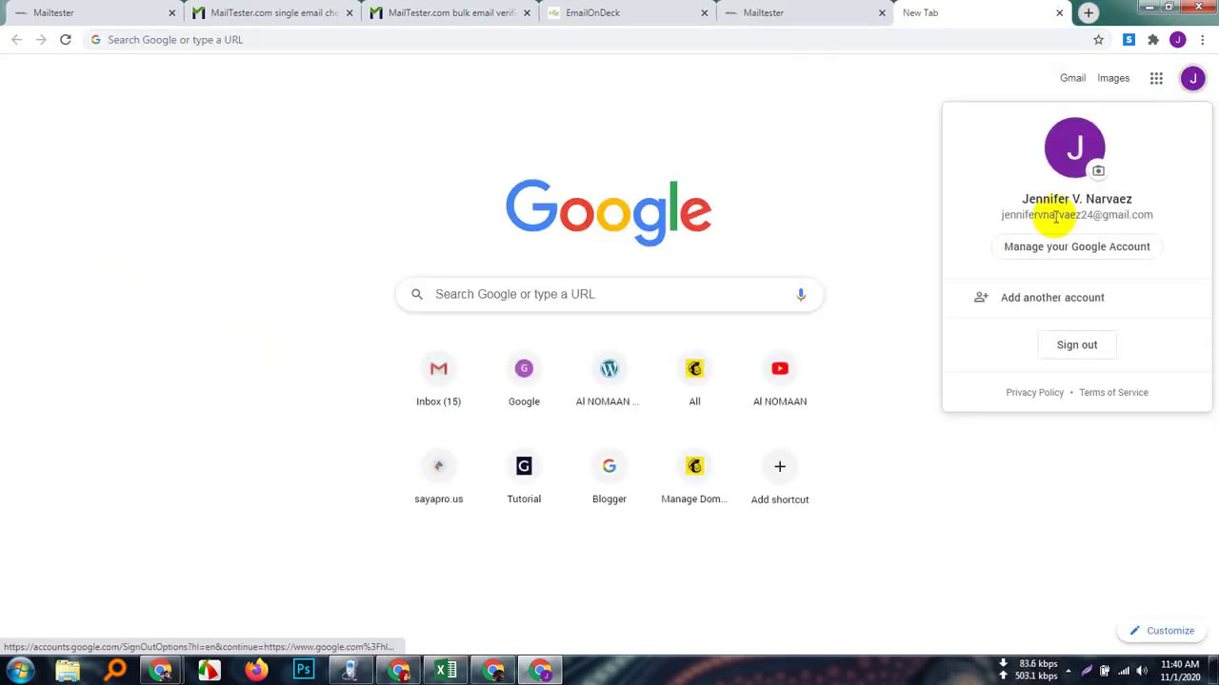
triple_click(1055, 217)
right_click(1055, 217)
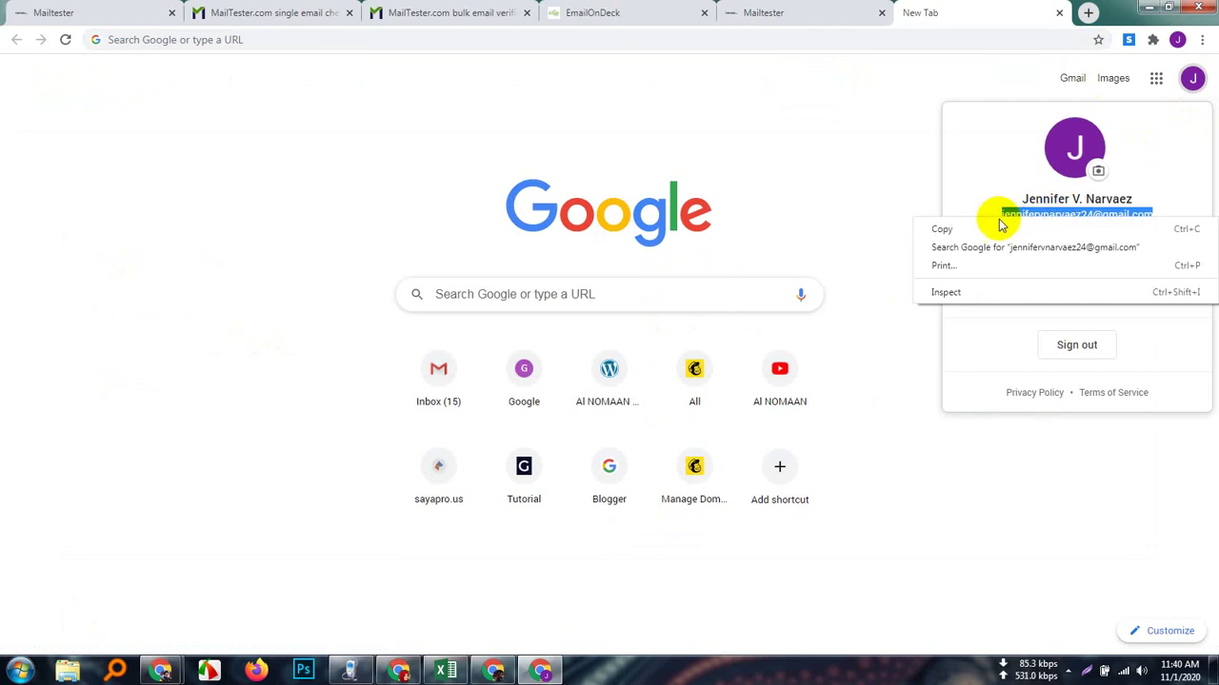
click(943, 224)
click(796, 15)
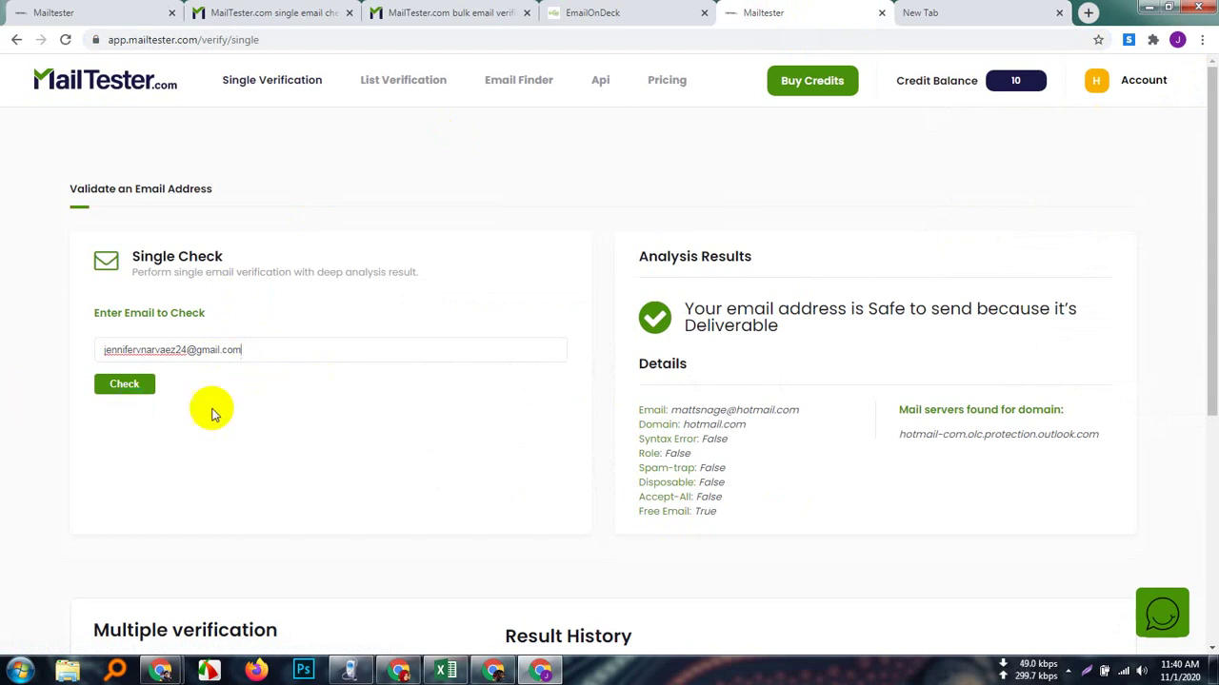
click(123, 384)
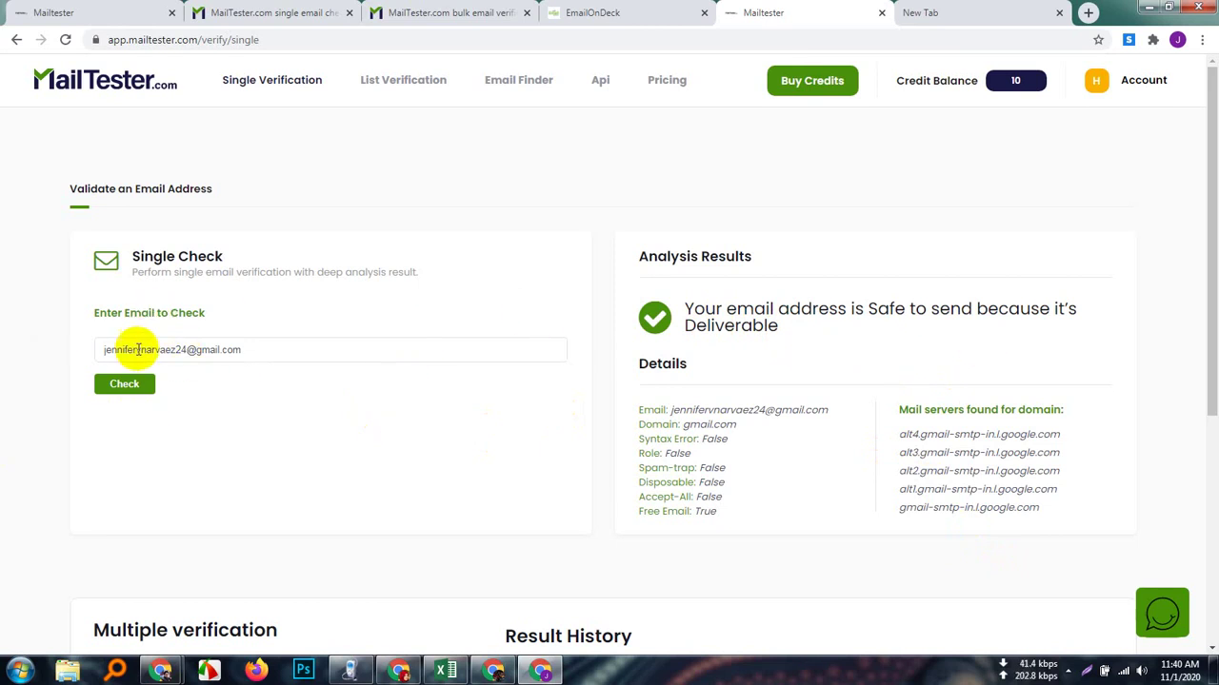
- Insert "yygffdfg" into the middle of the address's user name, run the Single Check again and read the verdict
text(yygffdf)
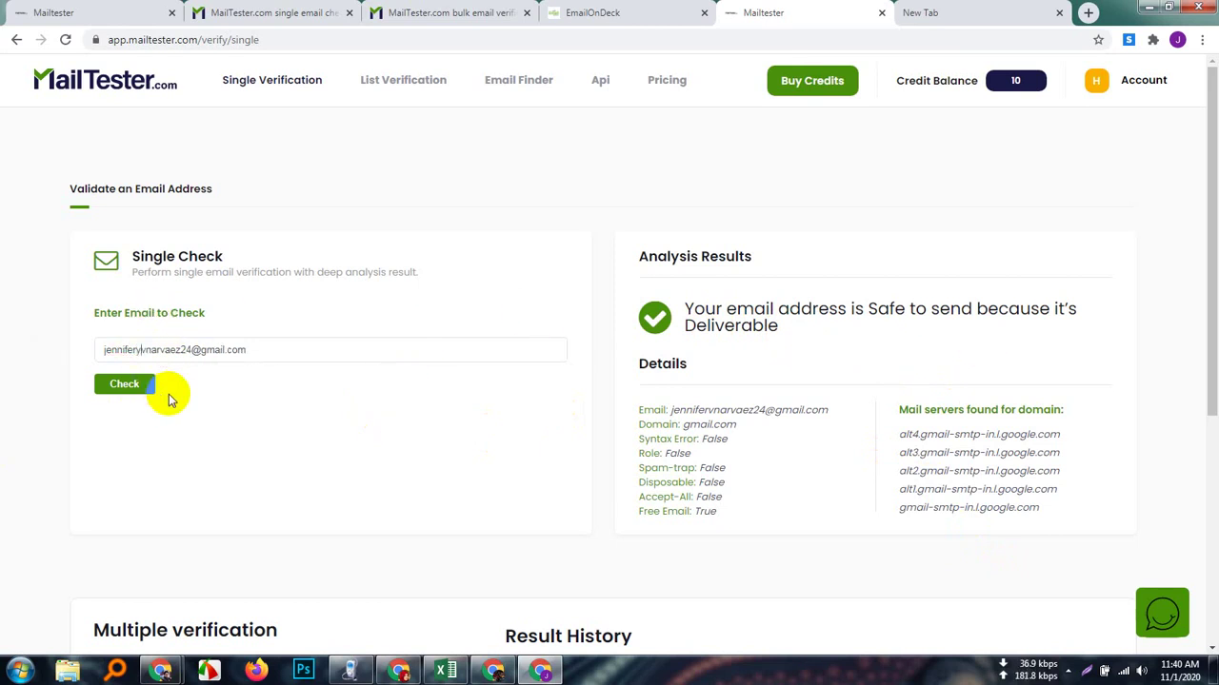
text(g)
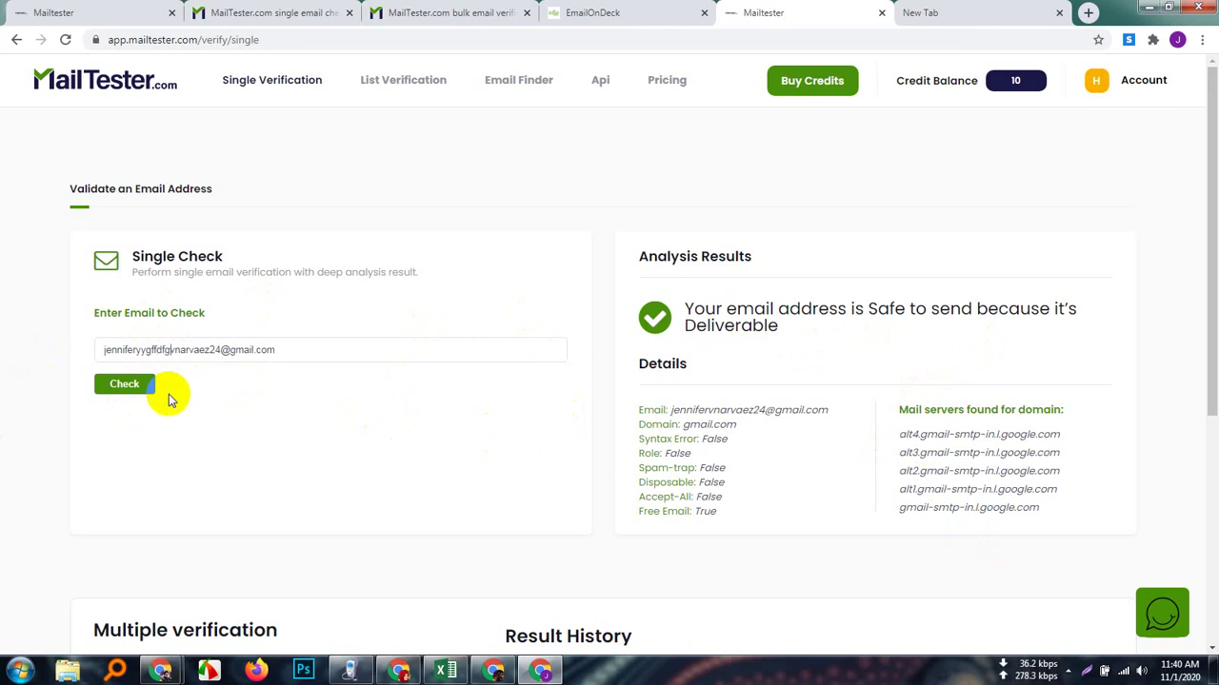
click(122, 384)
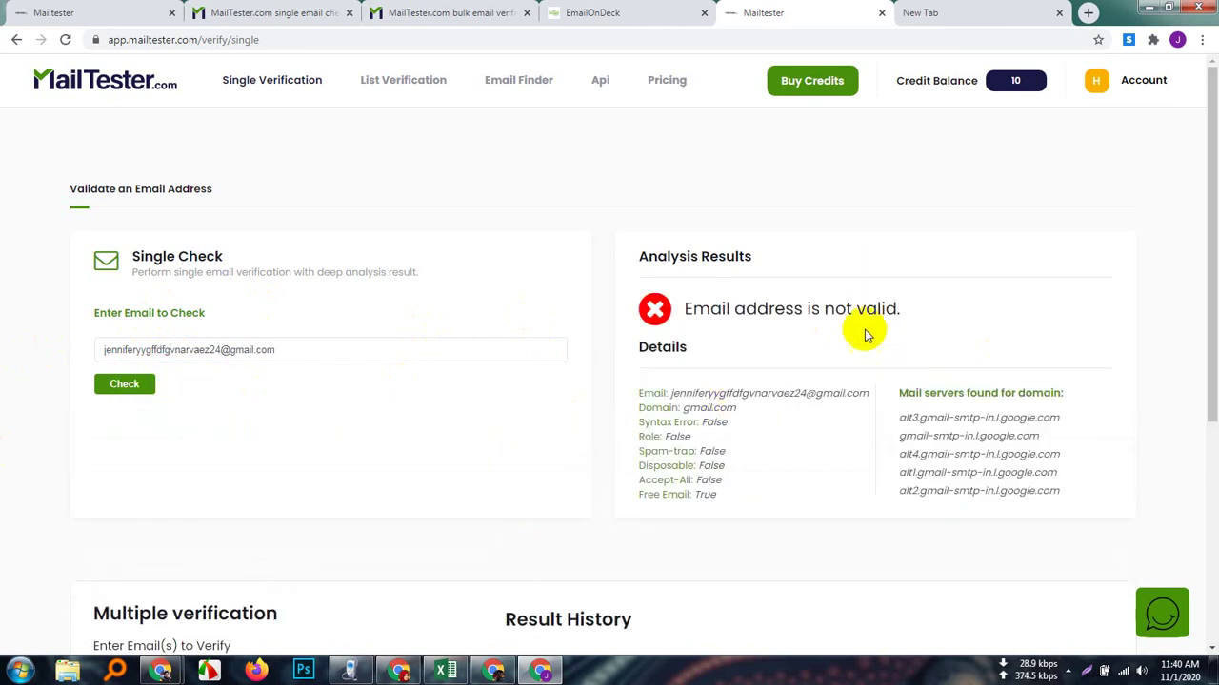
drag(920, 306, 693, 307)
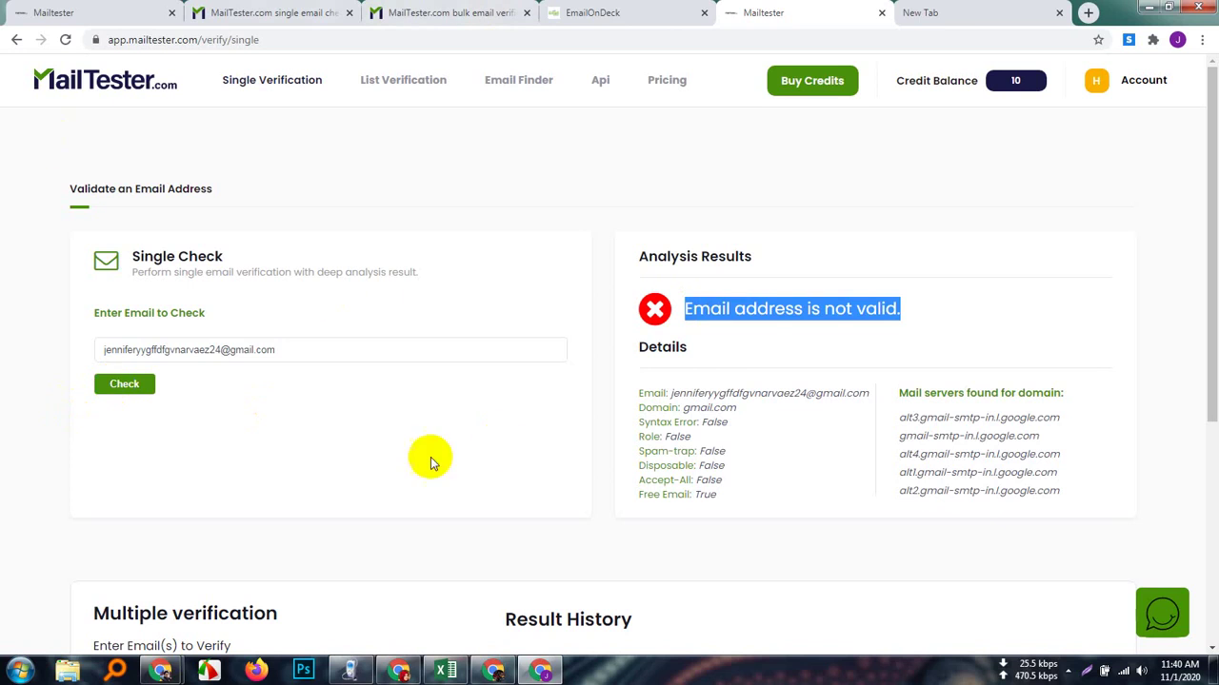
- Look over the Multiple verification form and the Result History table below the single check
click(301, 349)
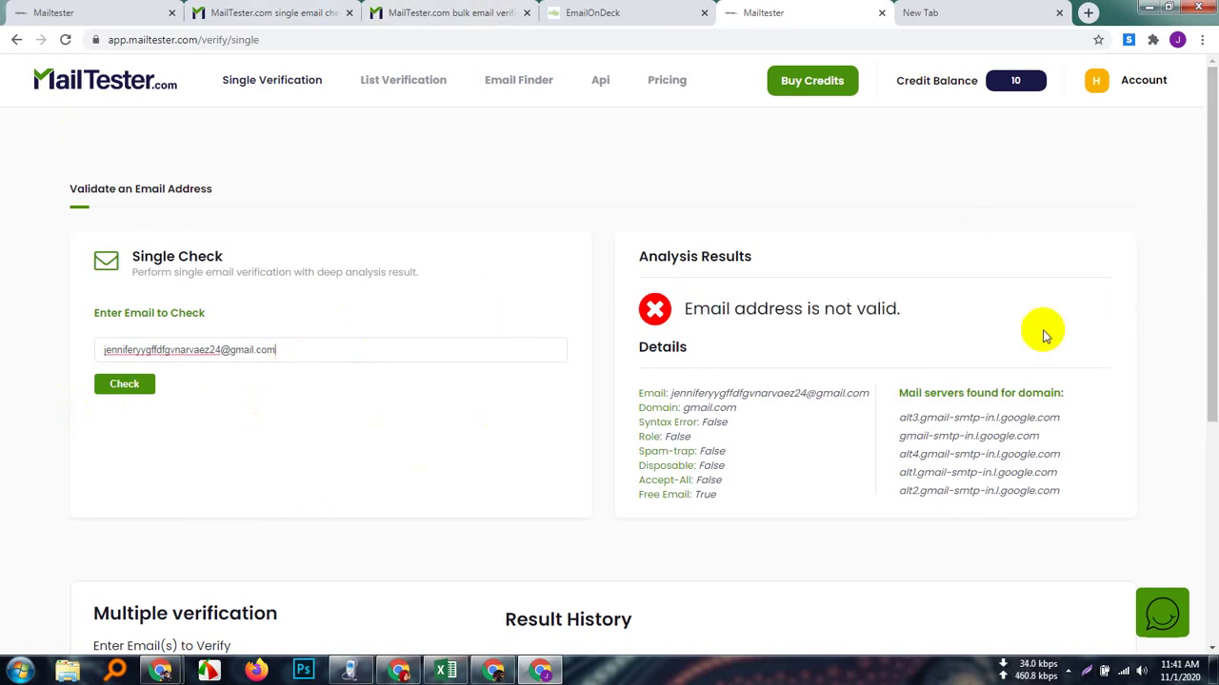
scroll(476, 286, down, 2)
scroll(547, 317, up, 1)
scroll(547, 317, down, 3)
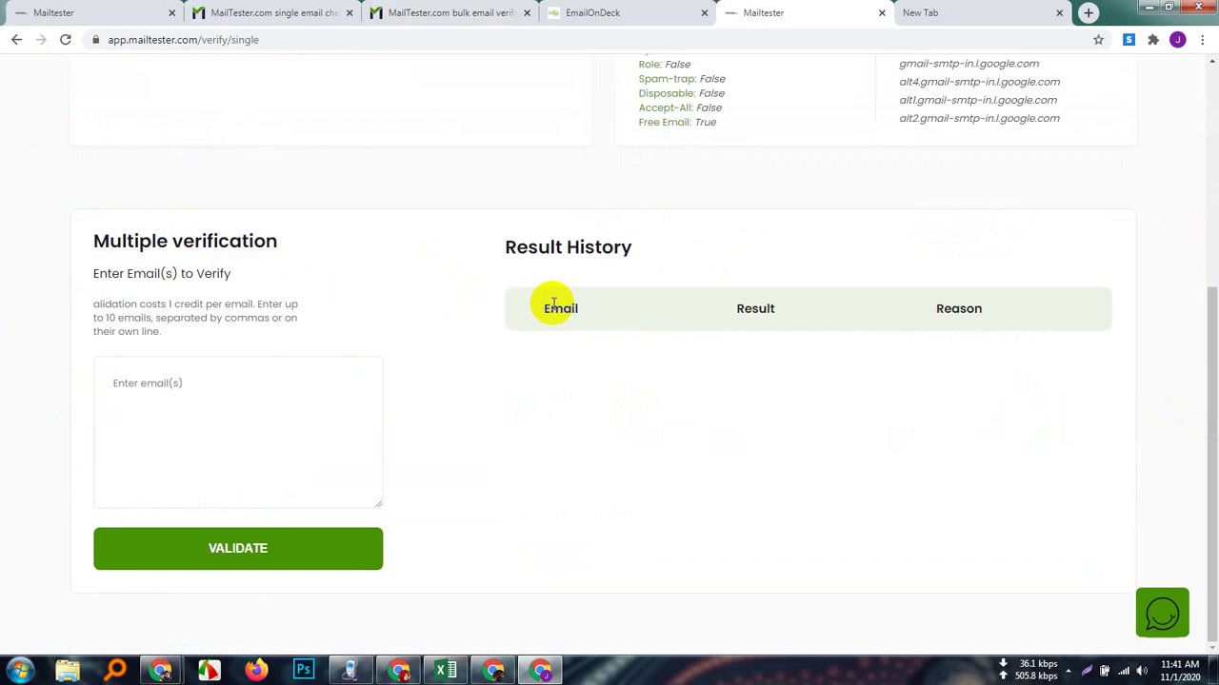
- Reload the Single Verification page and check the remaining credit balance
scroll(553, 302, up, 4)
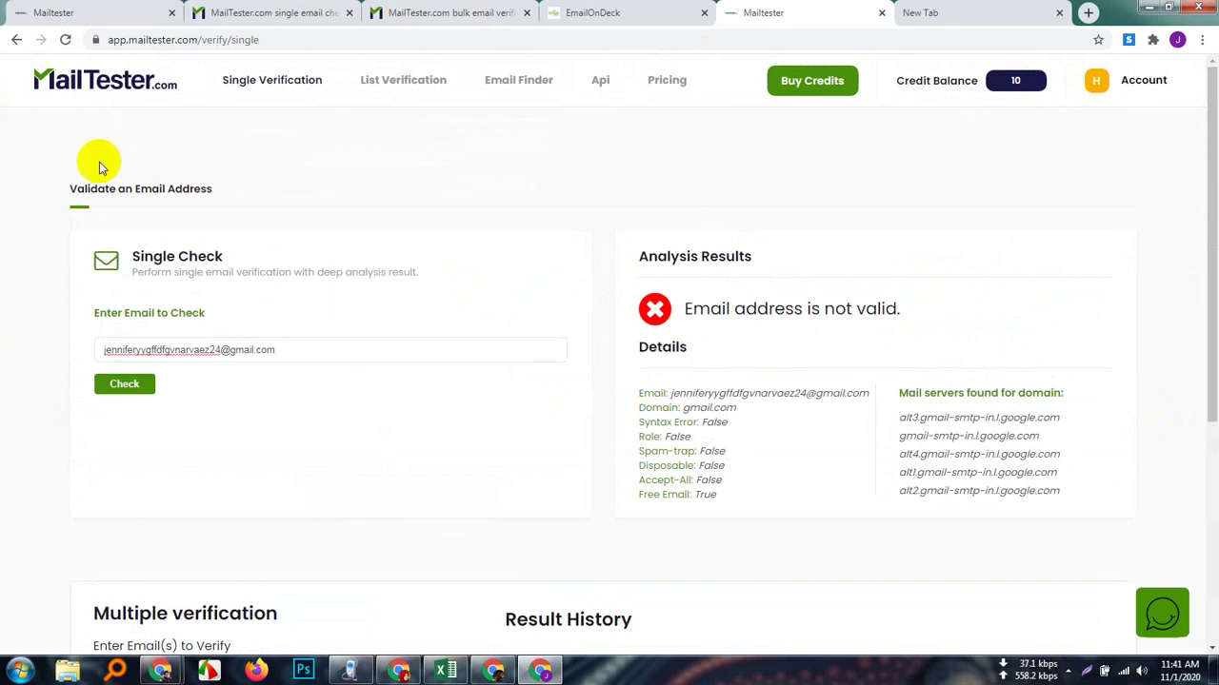
click(67, 42)
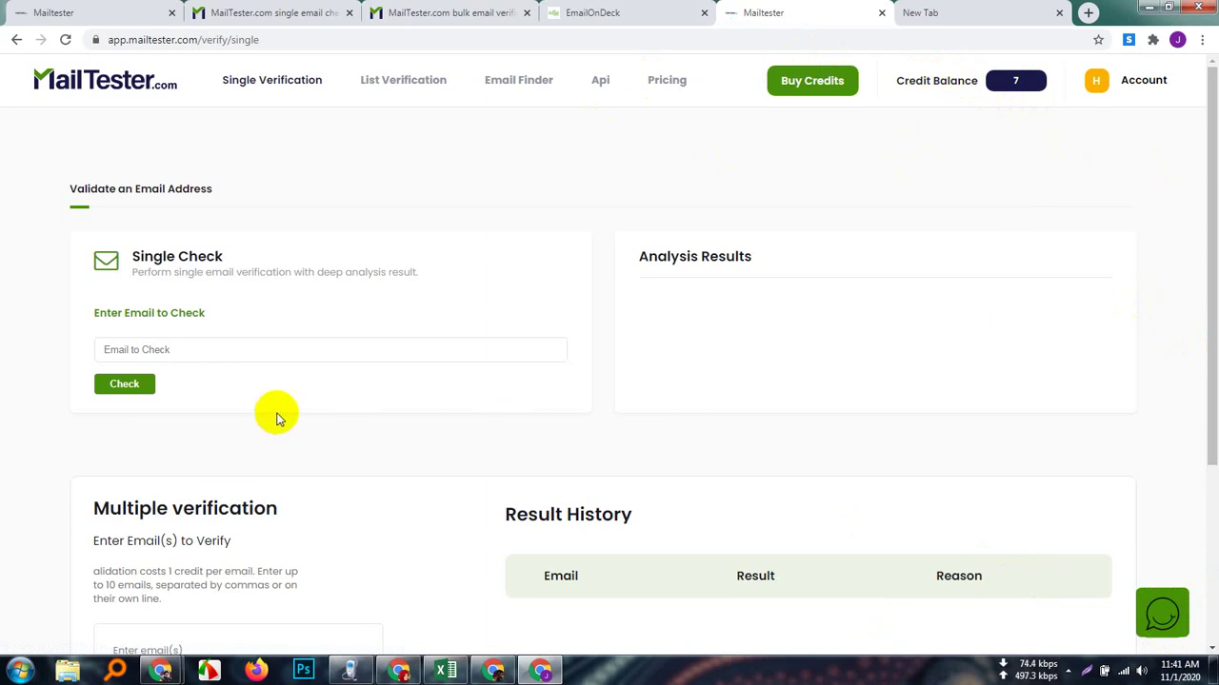
scroll(457, 417, down, 2)
scroll(529, 448, up, 2)
click(1175, 71)
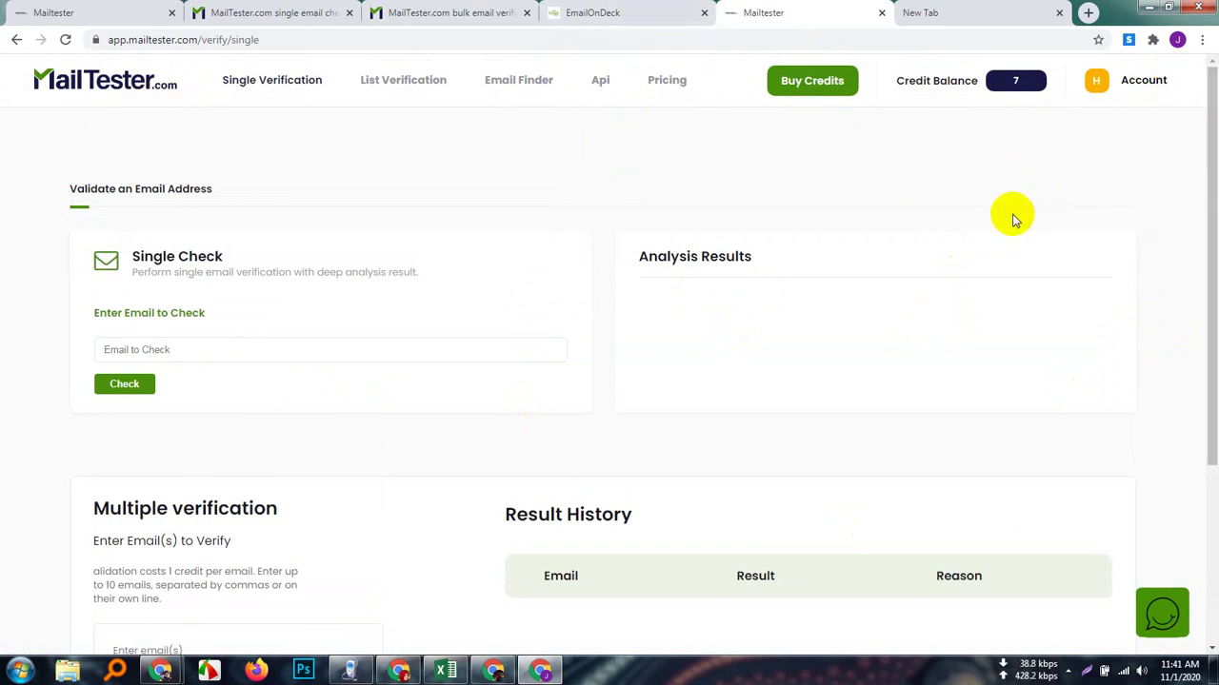
- Search Google for "temp mail", open the temp-mail.org site and copy the generated temporary email address
click(614, 13)
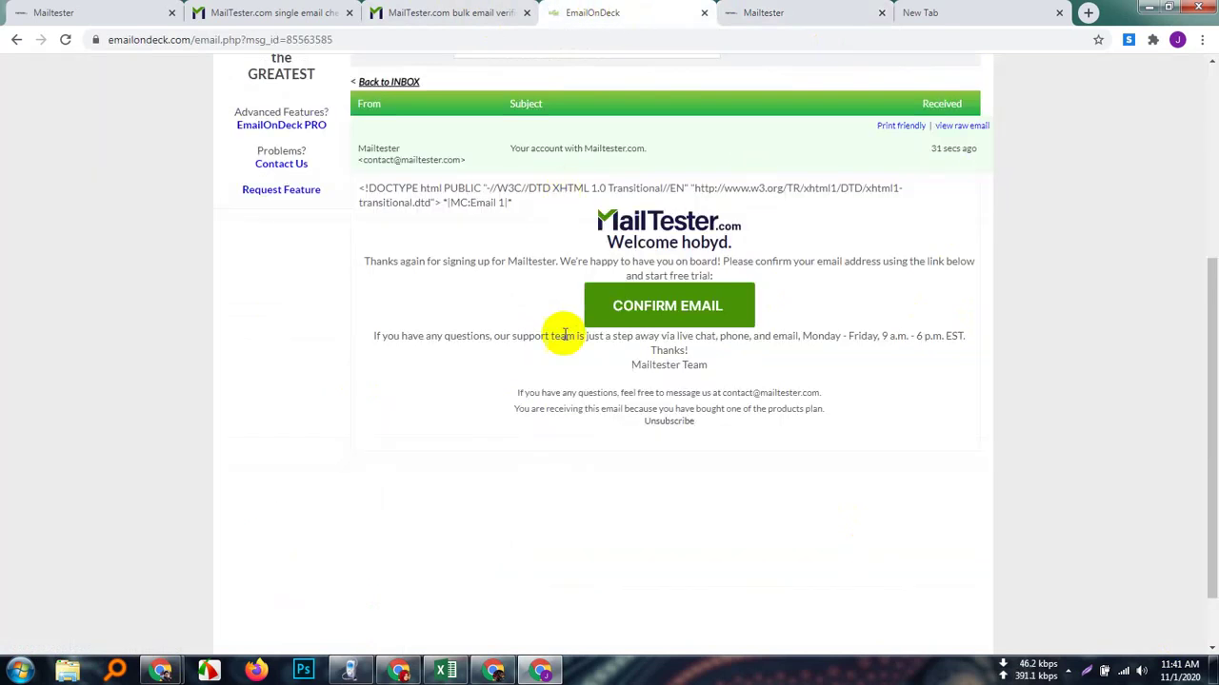
scroll(558, 272, up, 4)
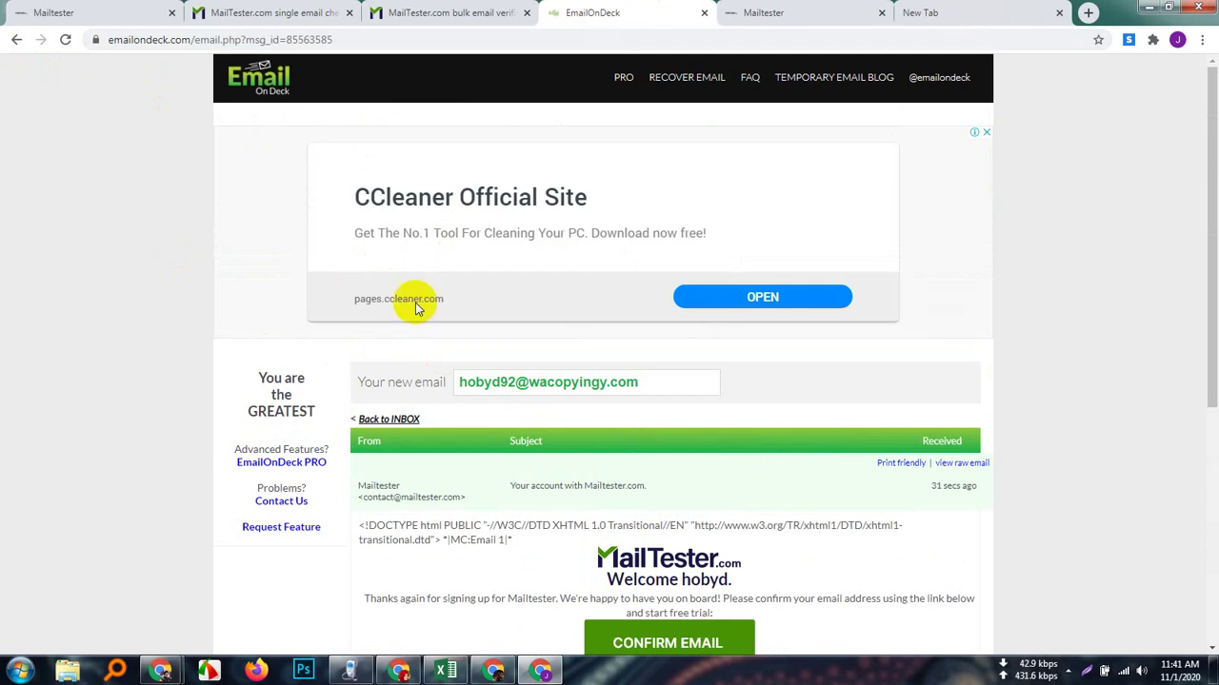
click(990, 9)
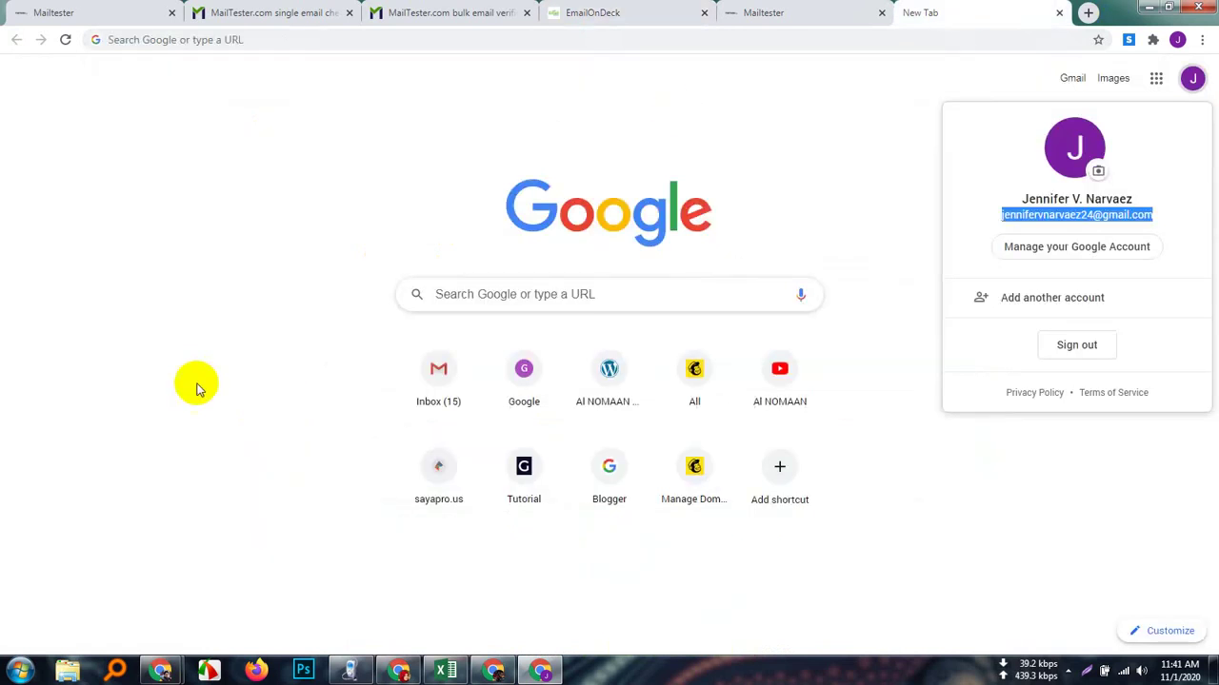
click(200, 41)
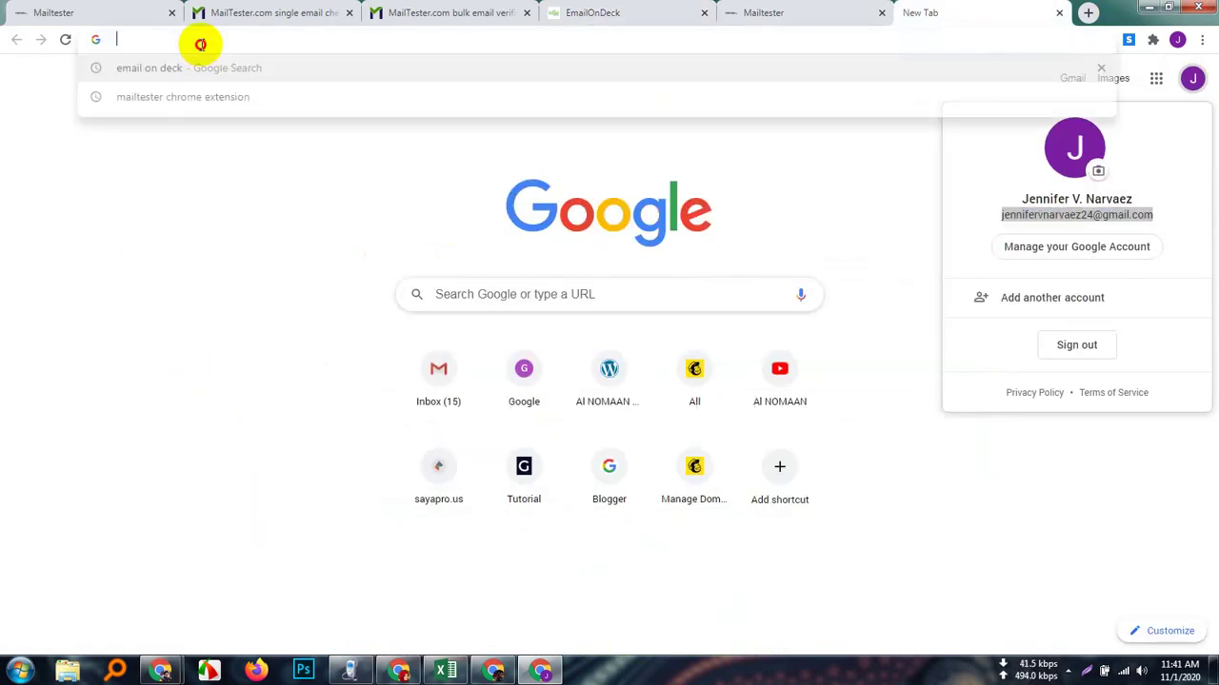
text(tem)
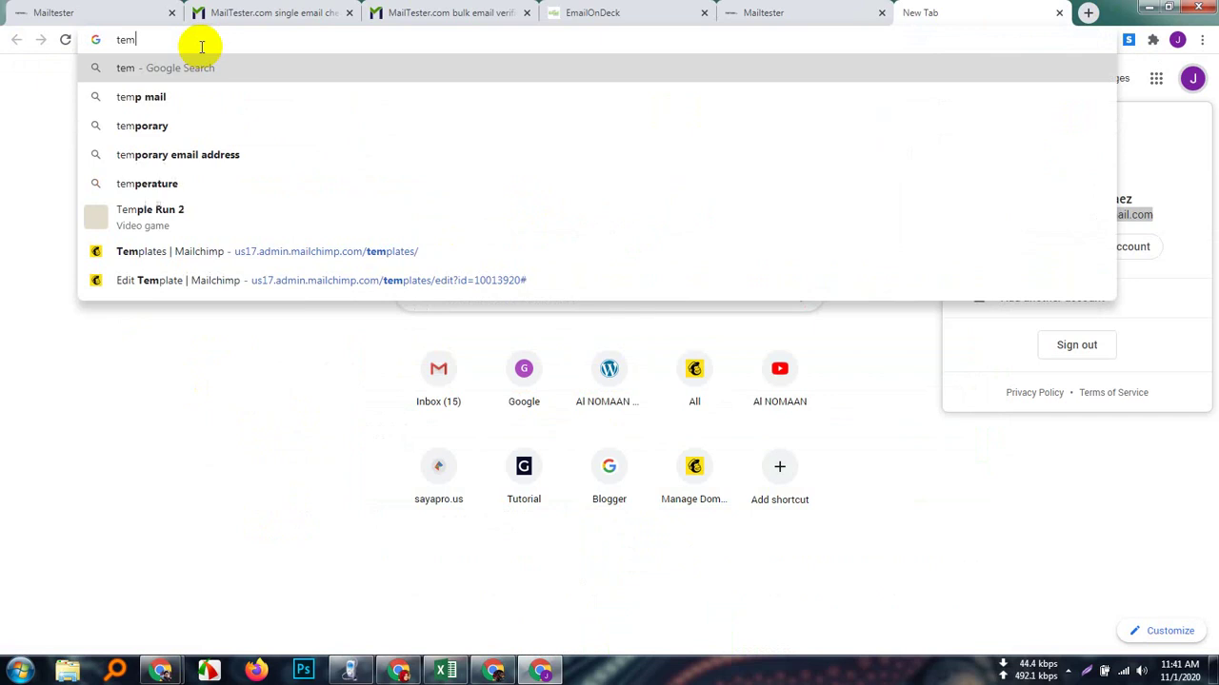
text(p mail)
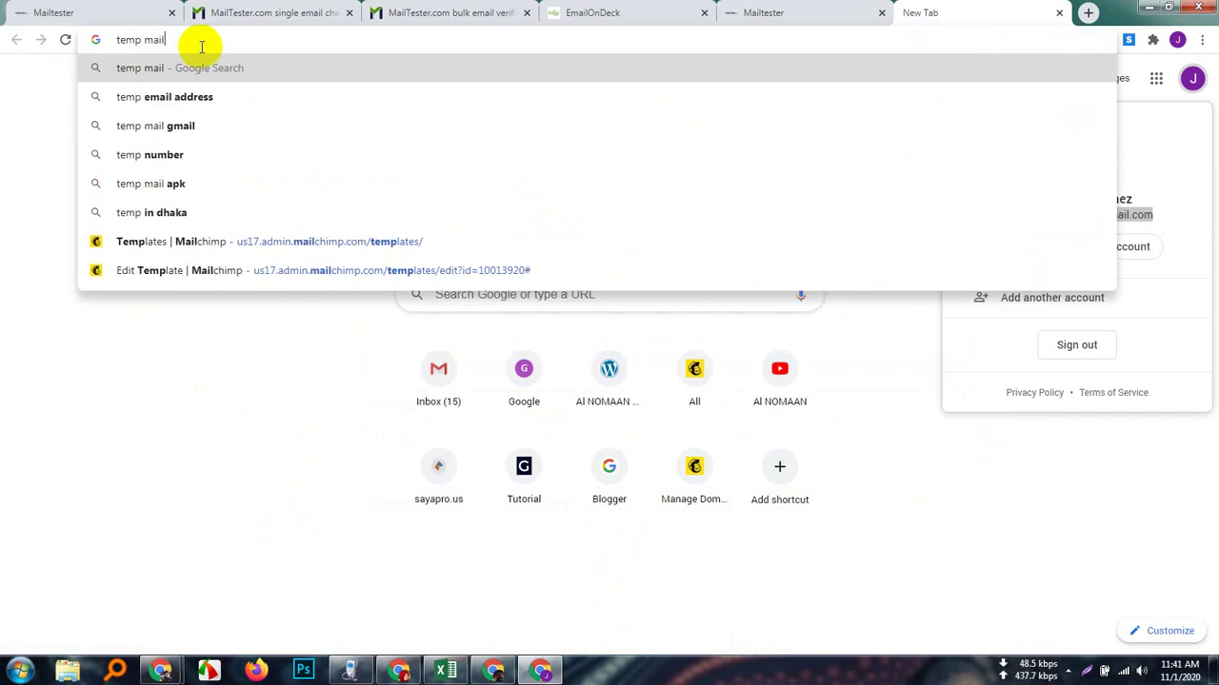
key(Return)
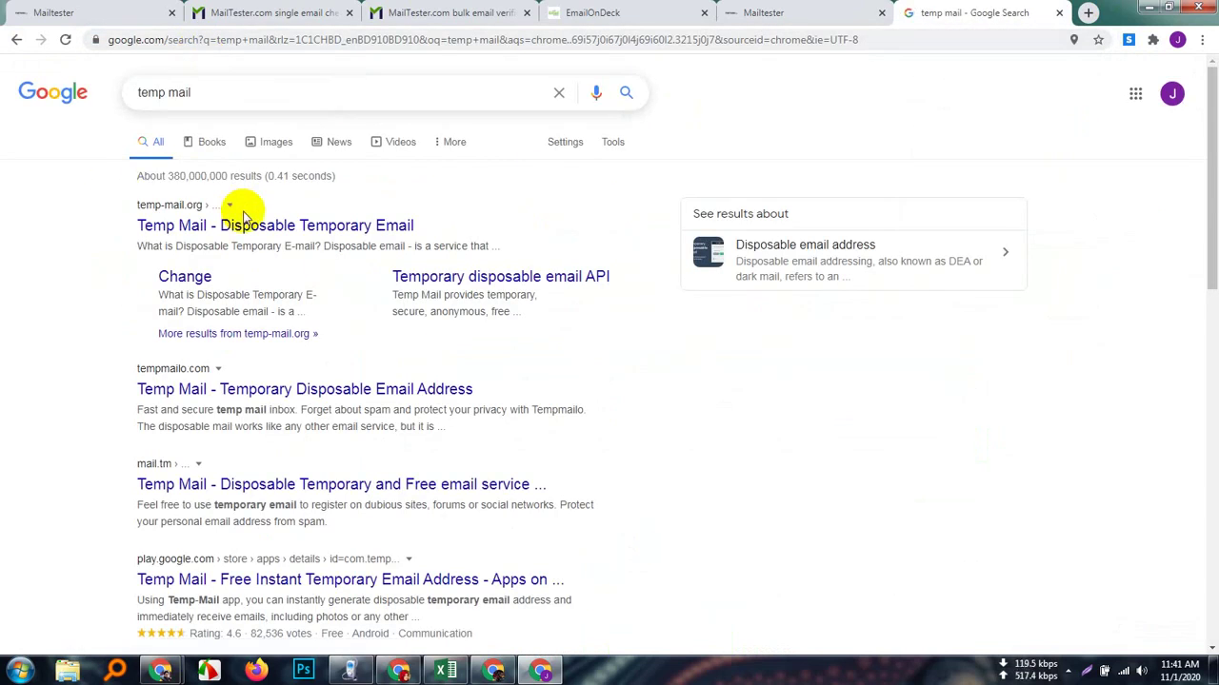
click(289, 232)
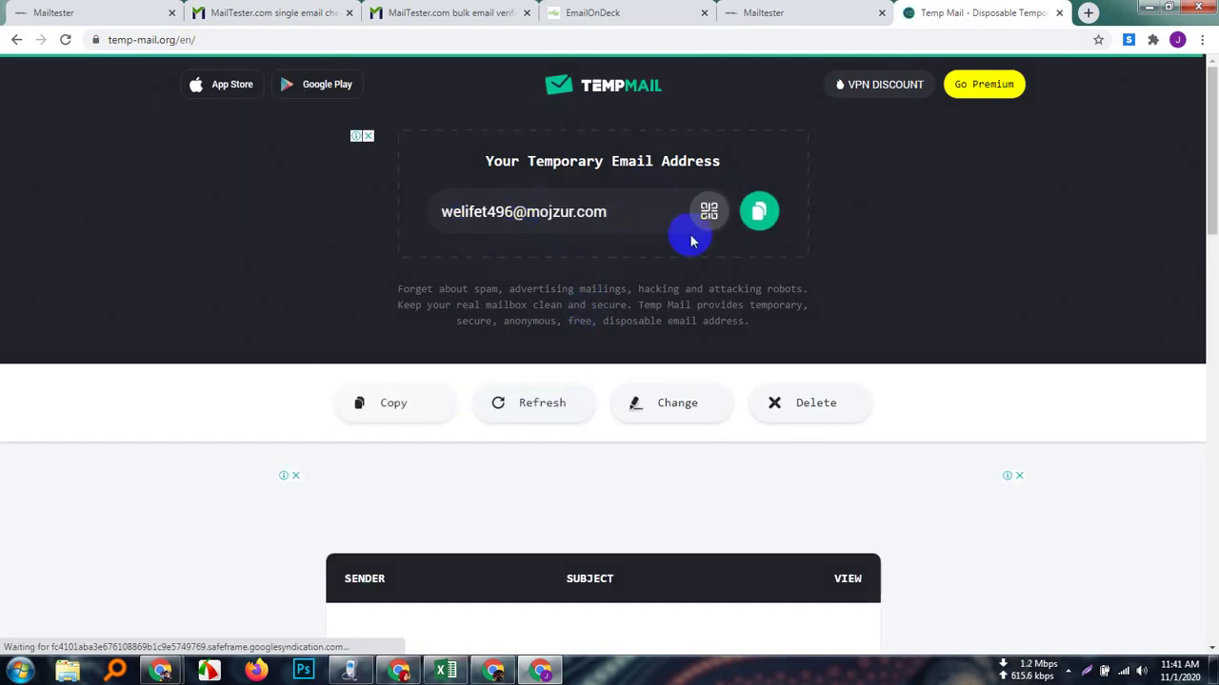
click(757, 211)
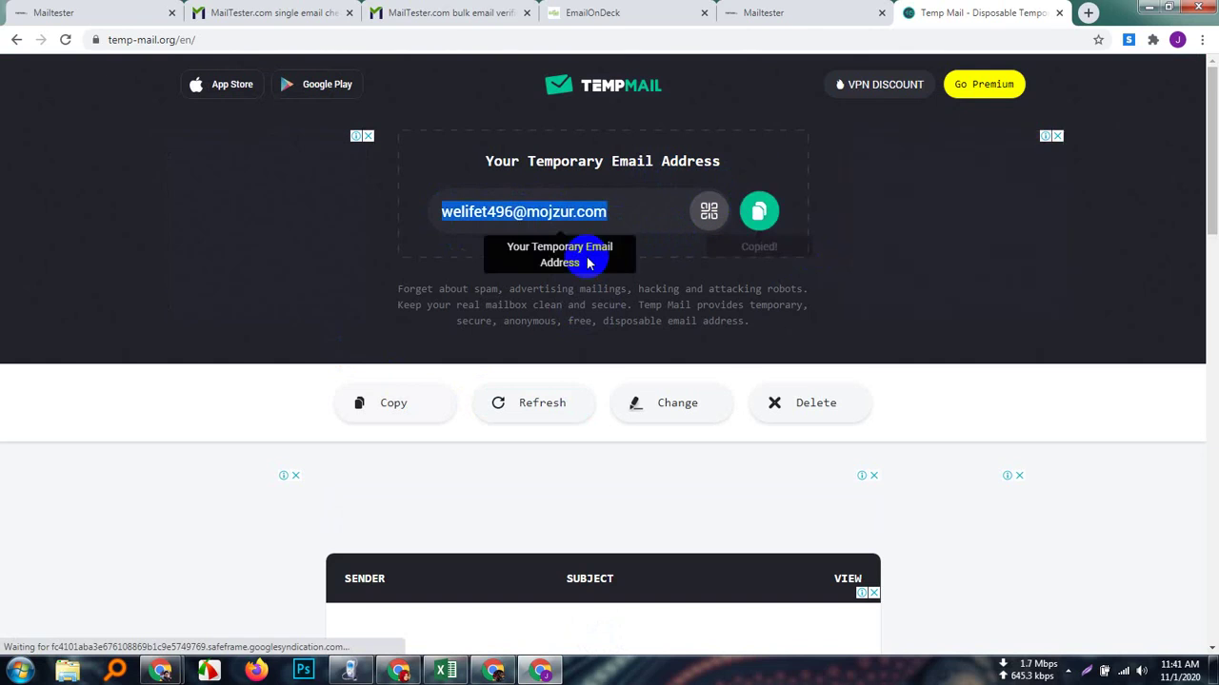
click(759, 209)
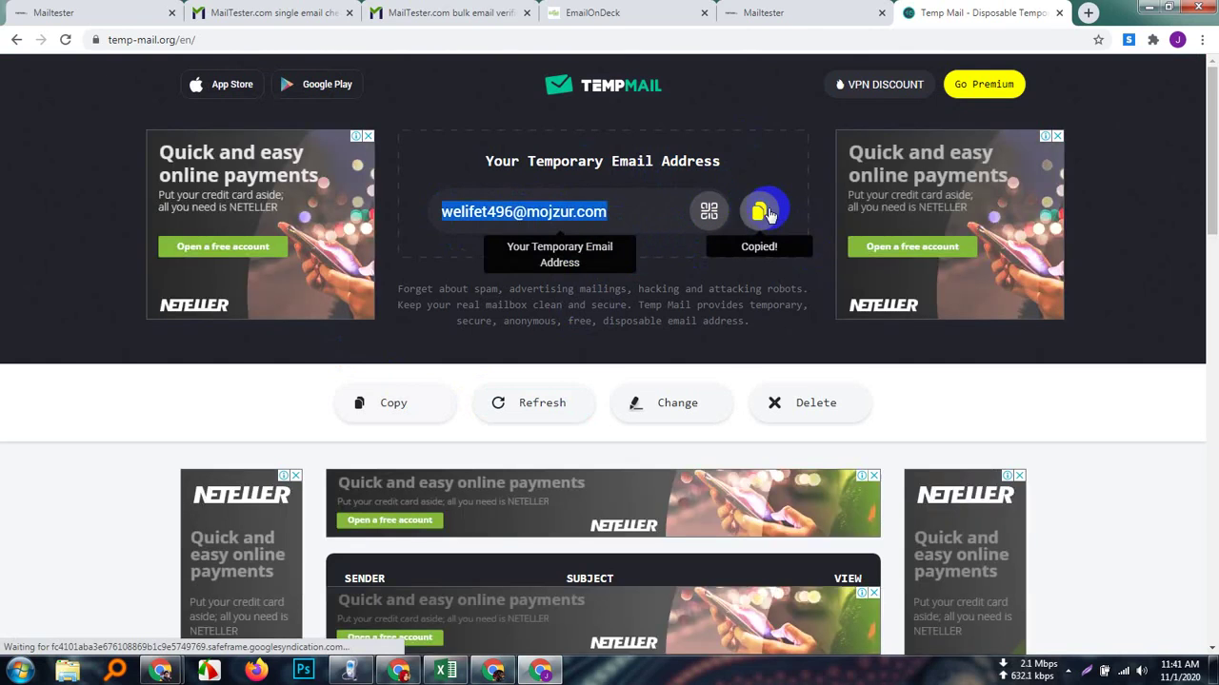
- Open MailTester's free sign-up page in another Chrome profile and close the homepage tab
click(1178, 41)
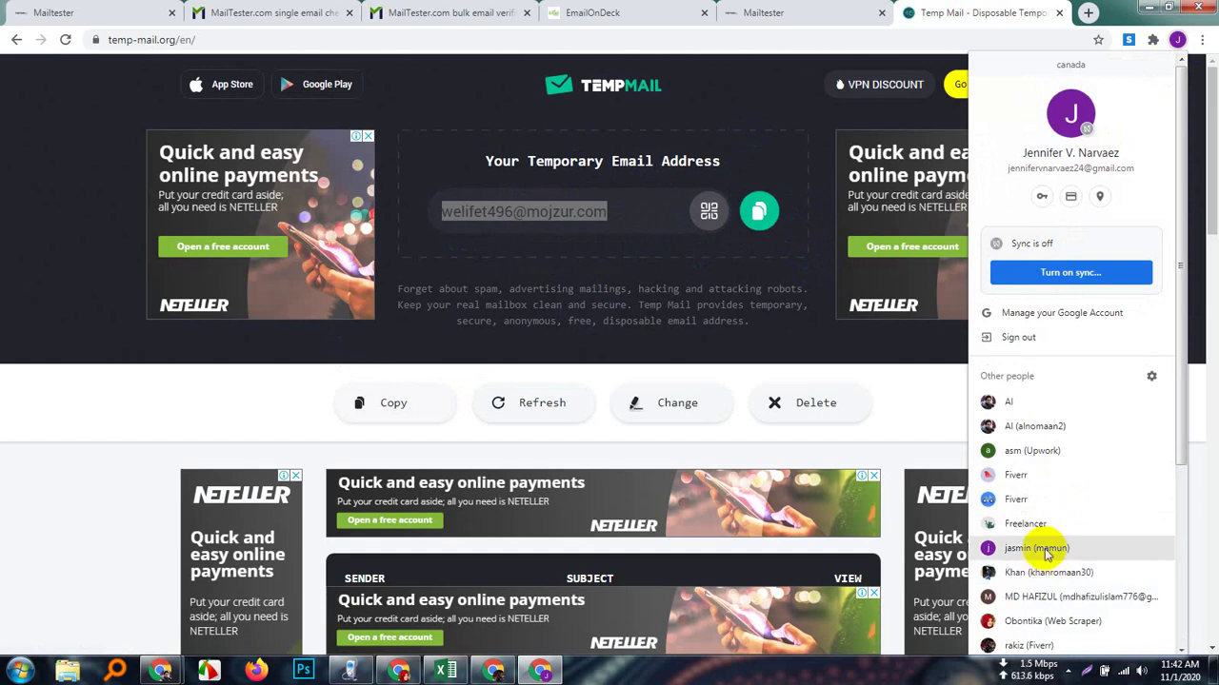
scroll(1048, 555, down, 3)
click(1049, 482)
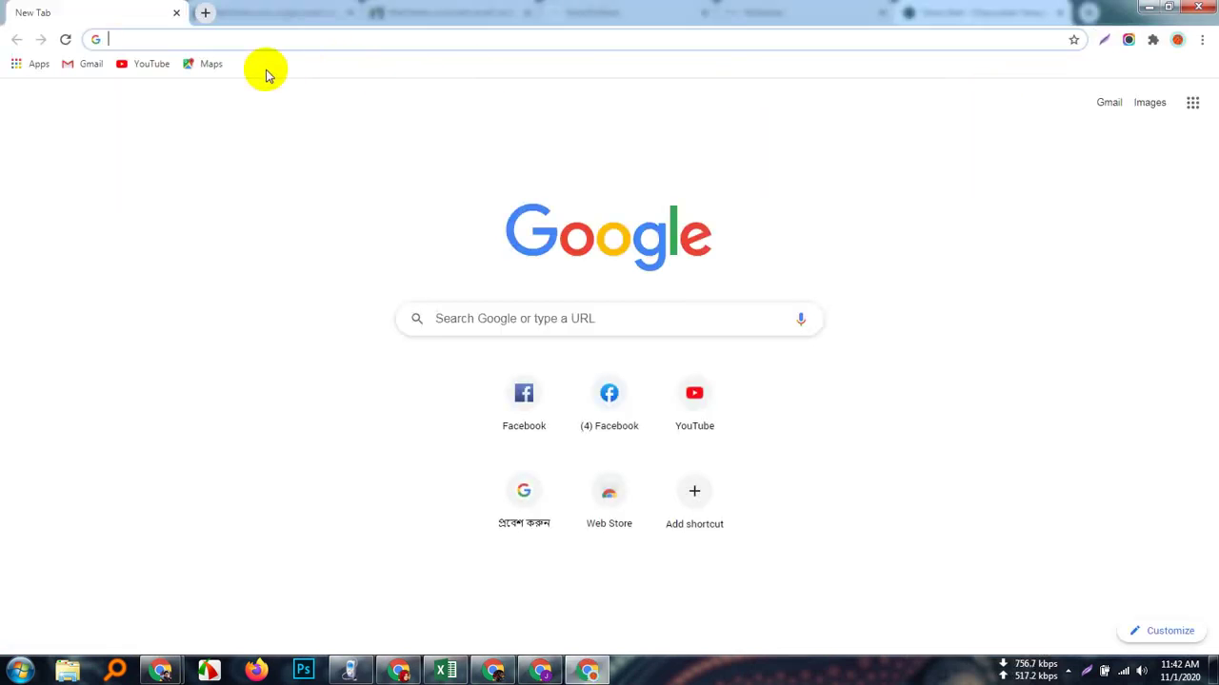
text(mailtester)
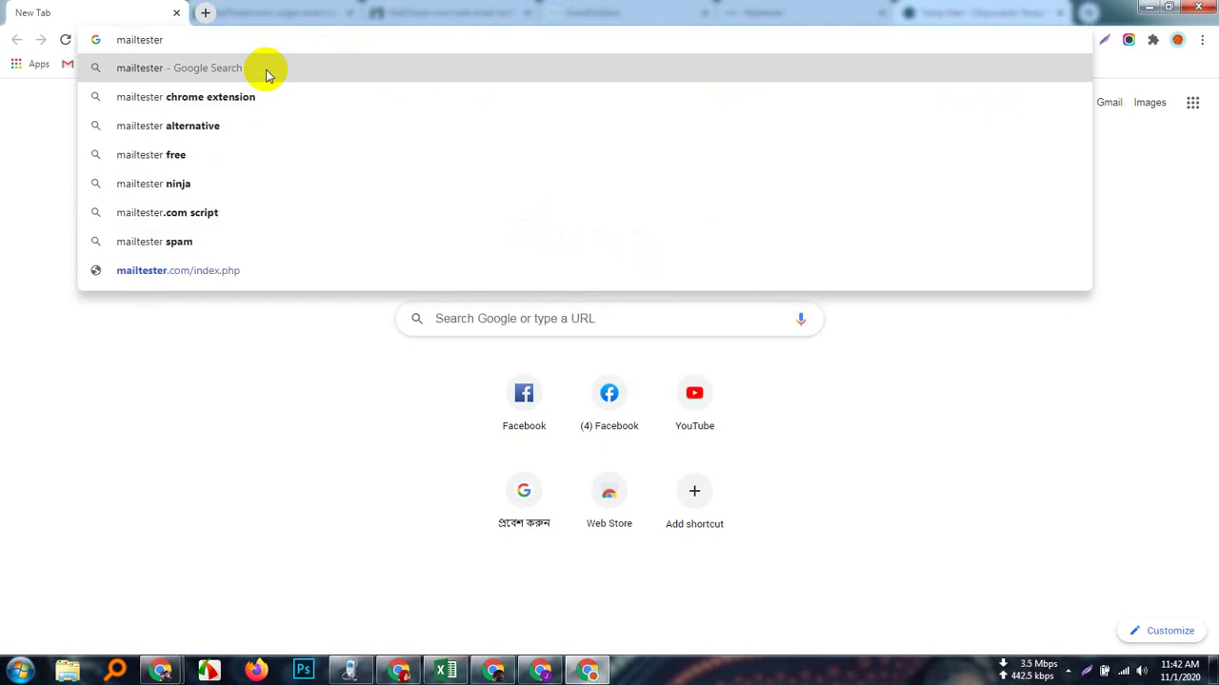
click(266, 71)
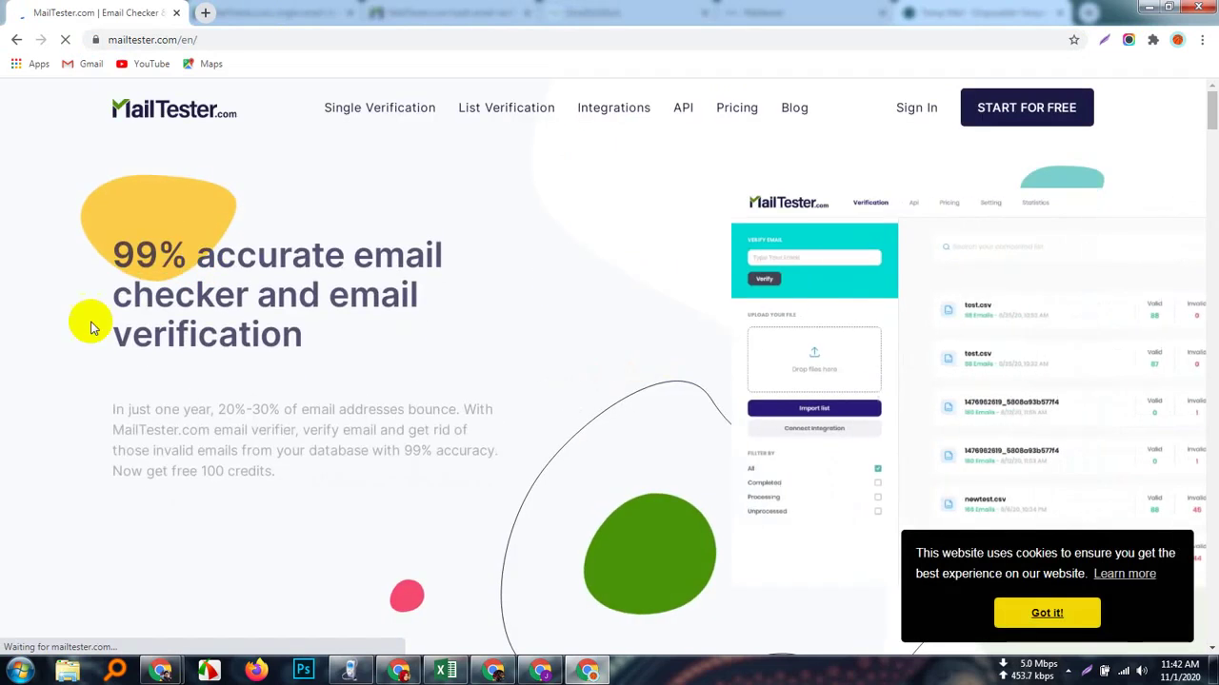
click(1057, 124)
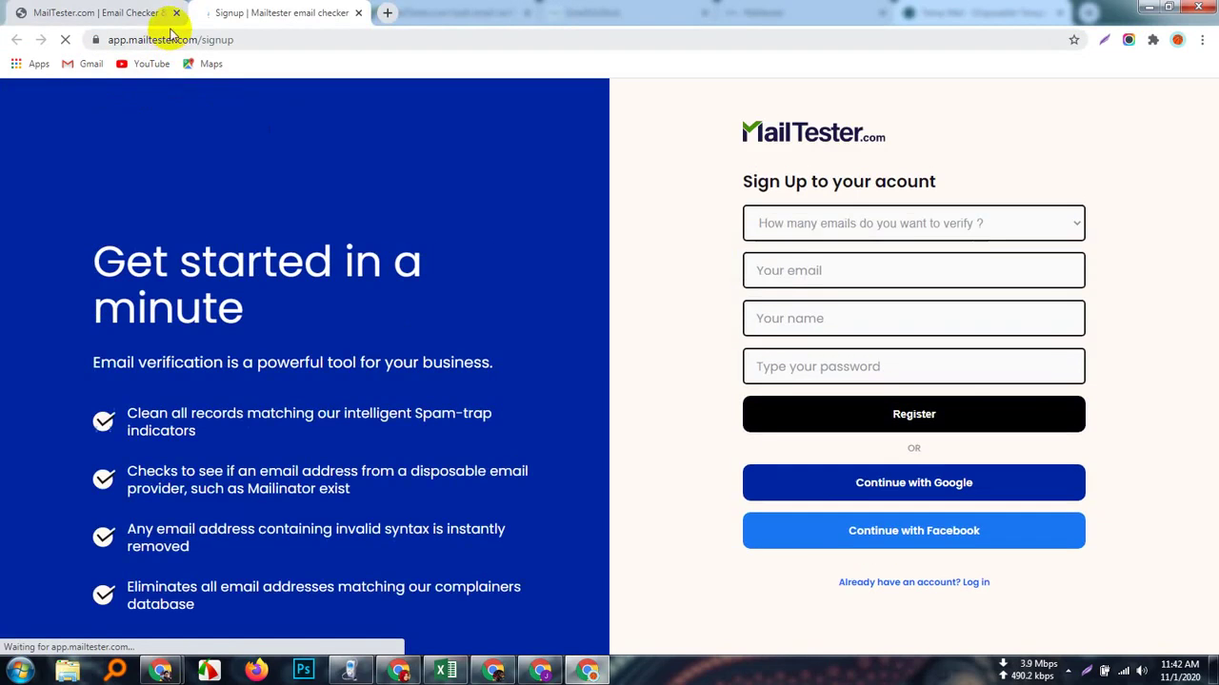
click(176, 13)
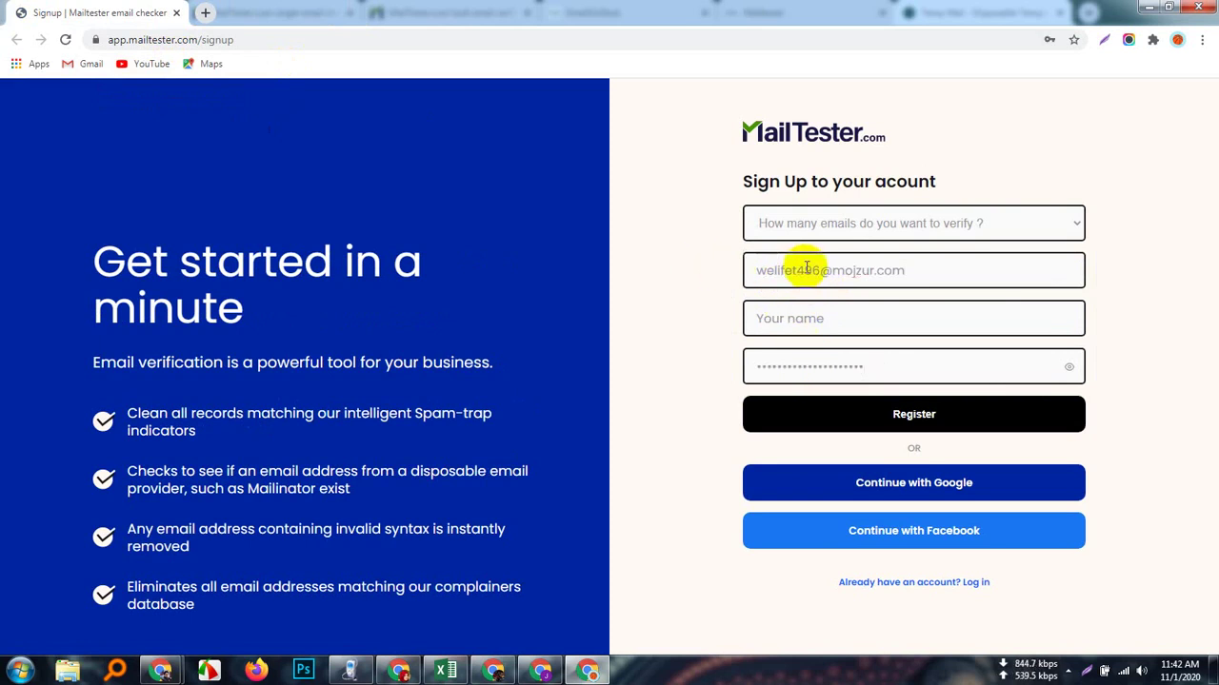
- Register with the temporary email address, its leading letters as the name, a password and "50.000 to 200.000 emails", and save the login in the browser
right_click(750, 278)
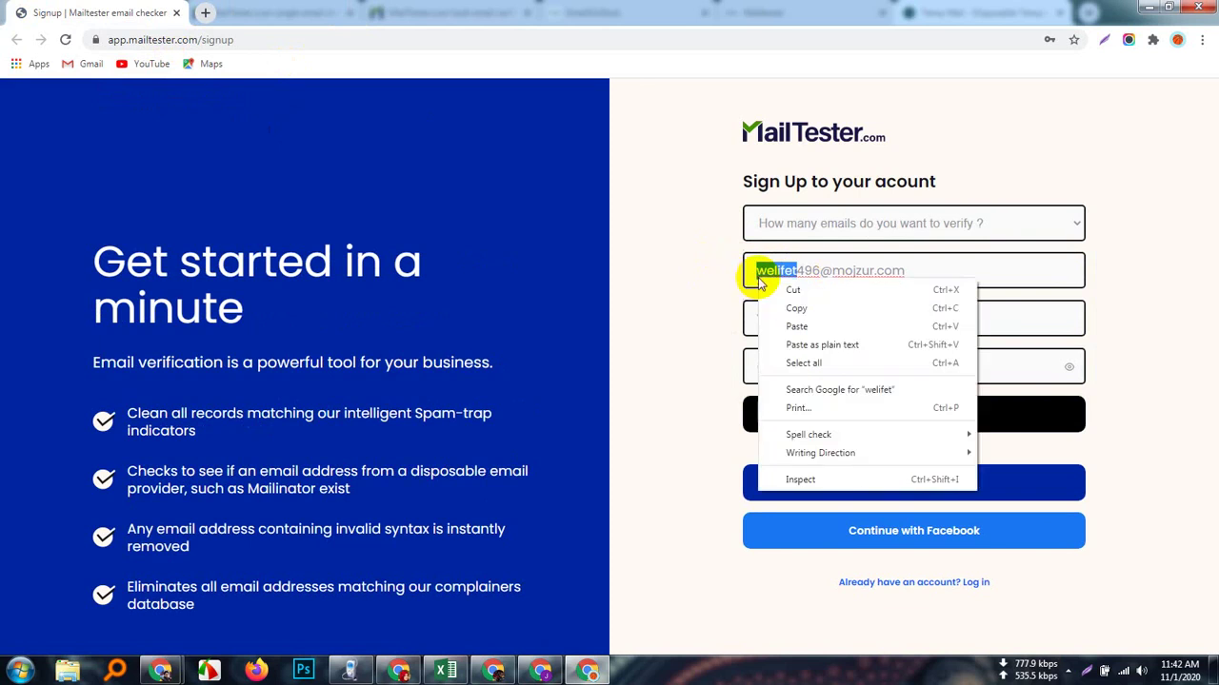
click(795, 310)
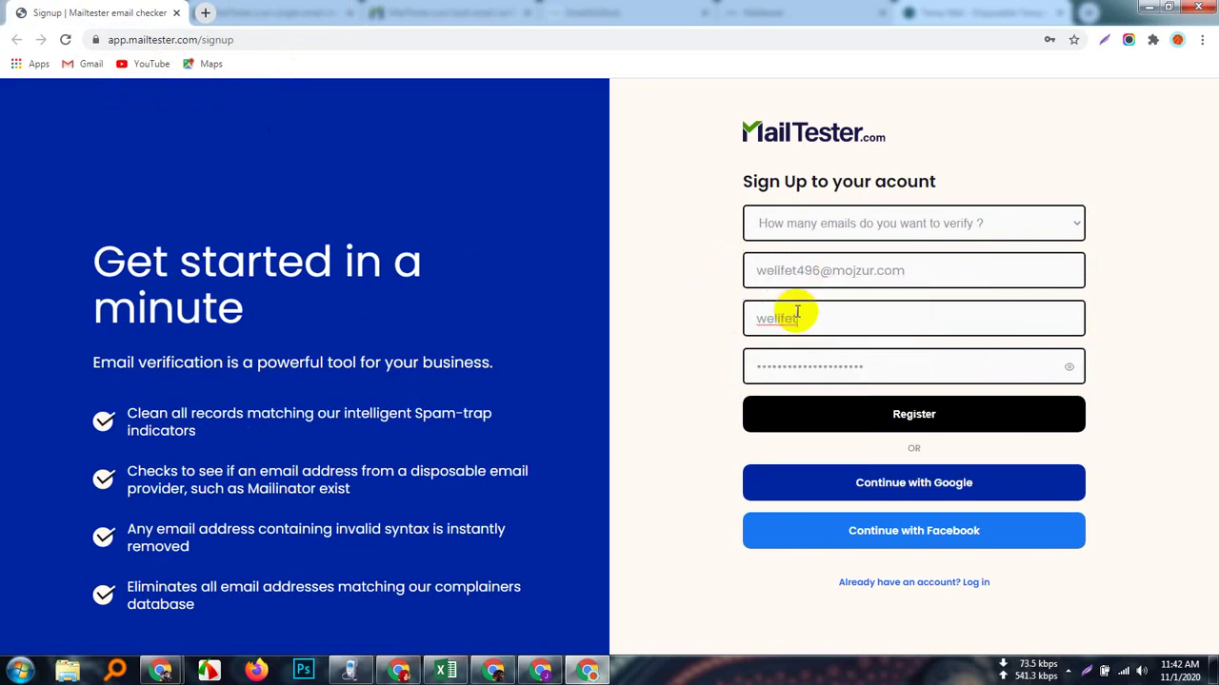
click(847, 222)
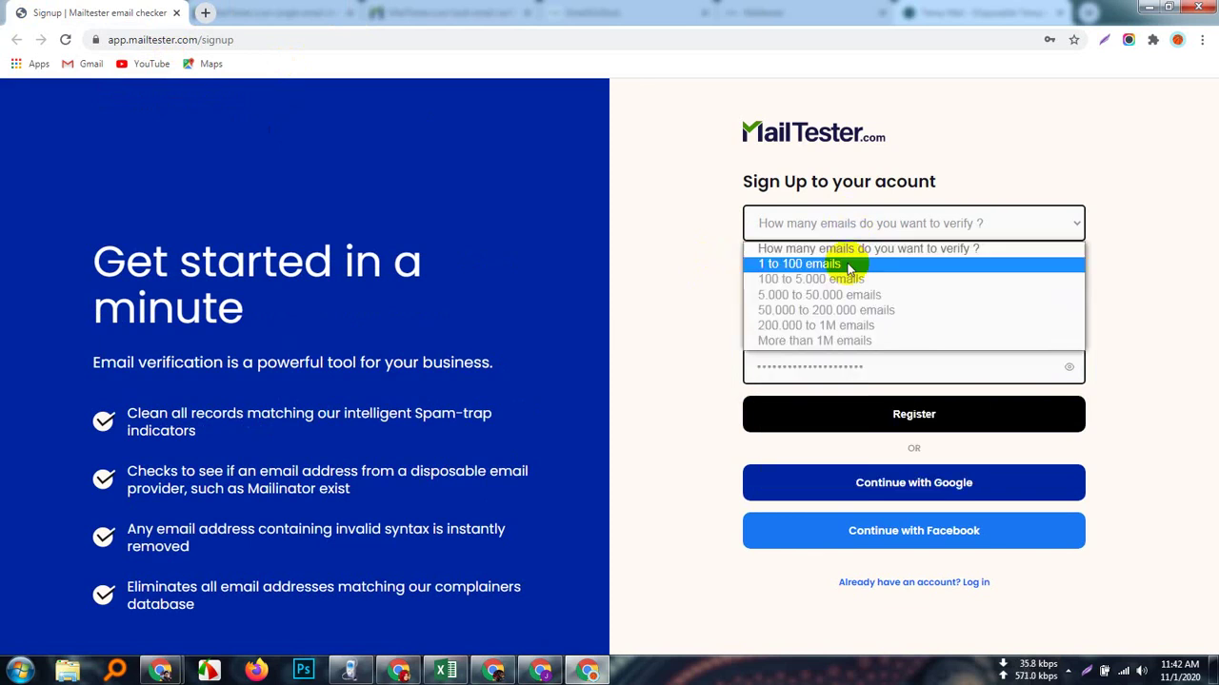
click(826, 312)
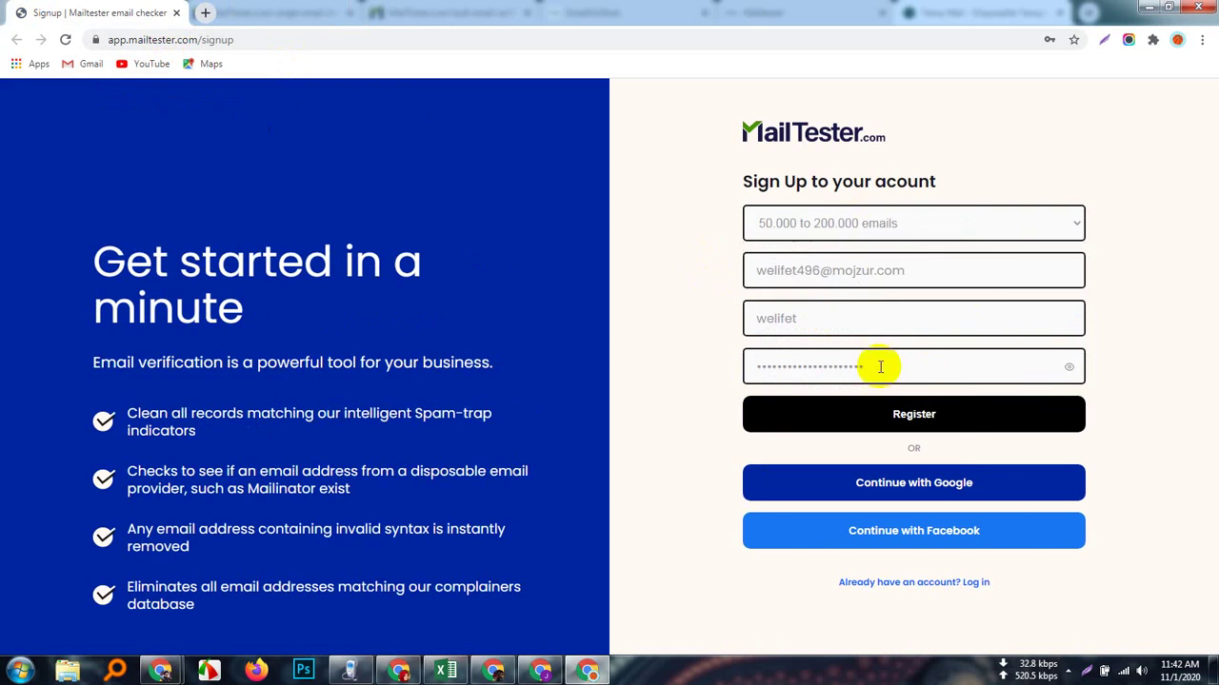
click(948, 413)
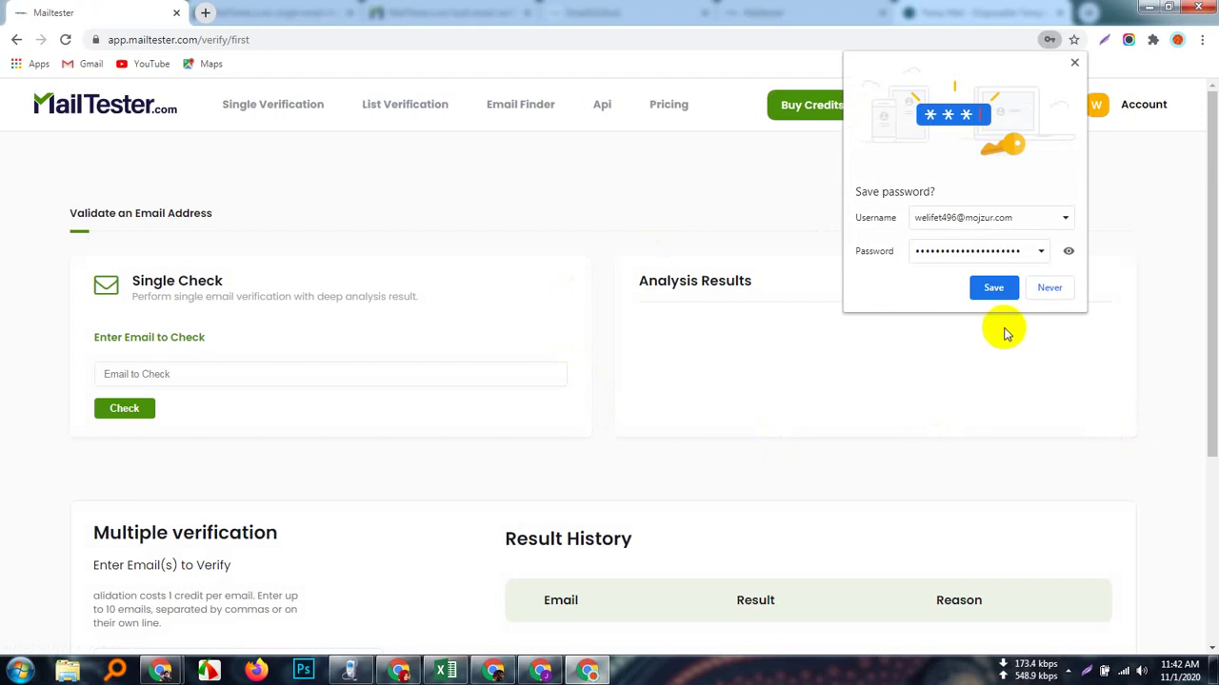
click(994, 289)
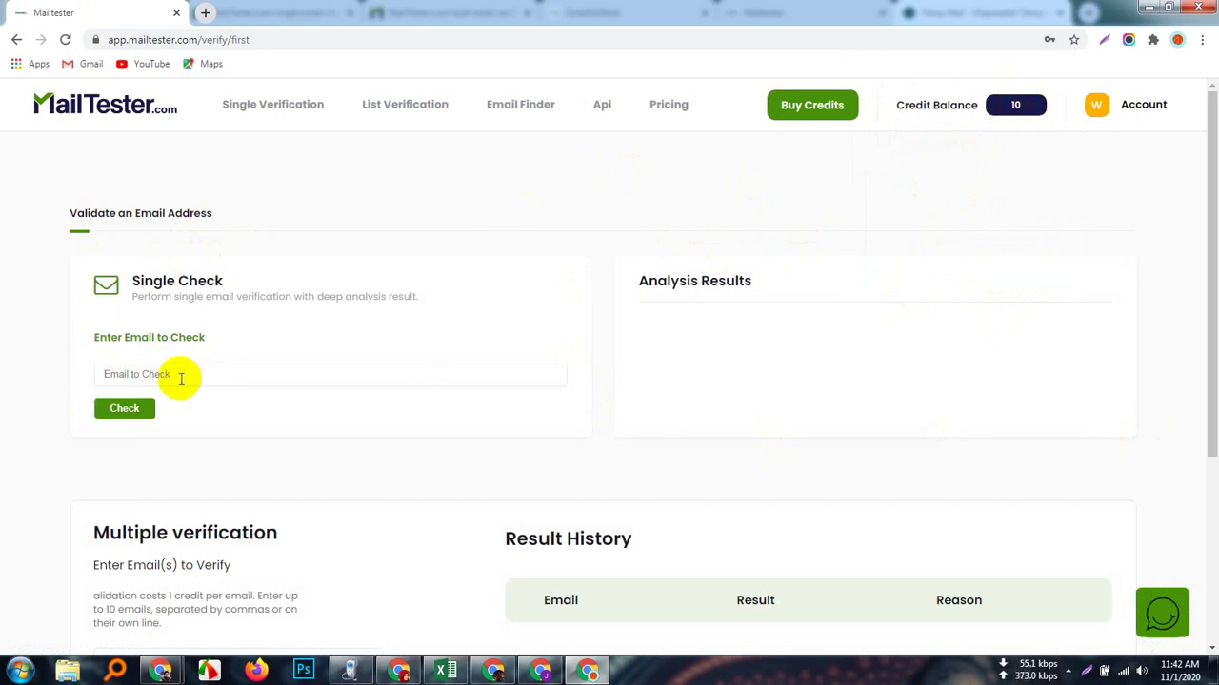
- Copy the email address in cell A22 of the Excel list and verify it with MailTester's Single Check
click(443, 669)
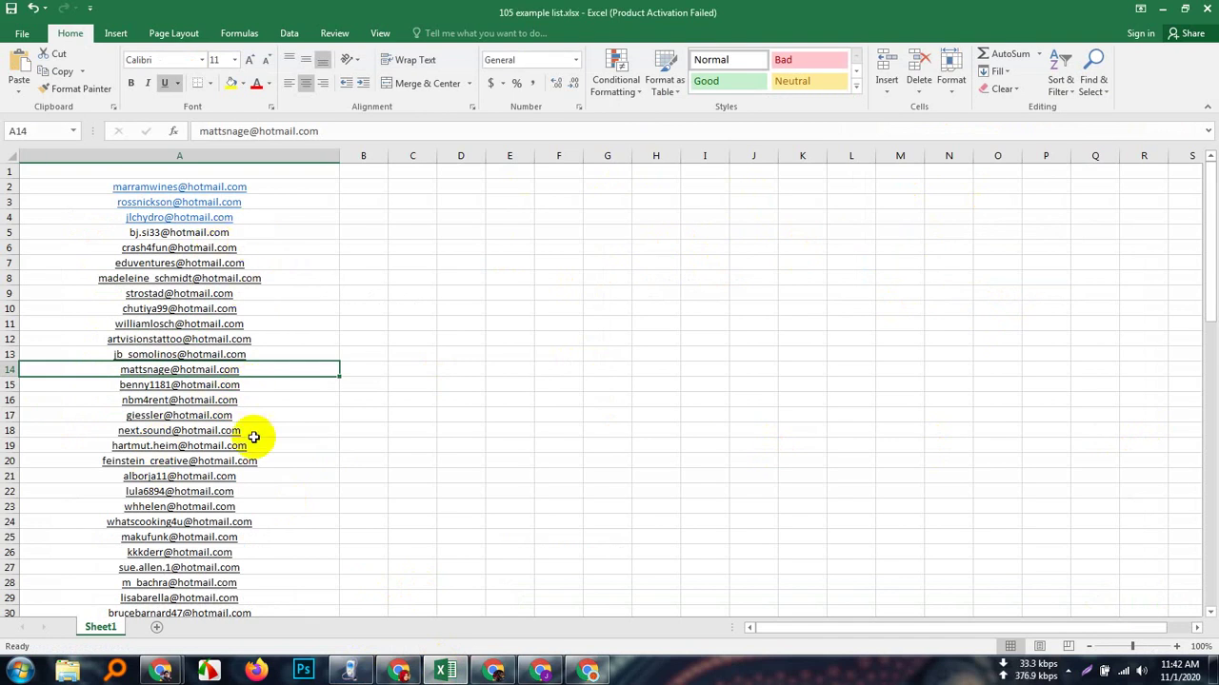
click(236, 491)
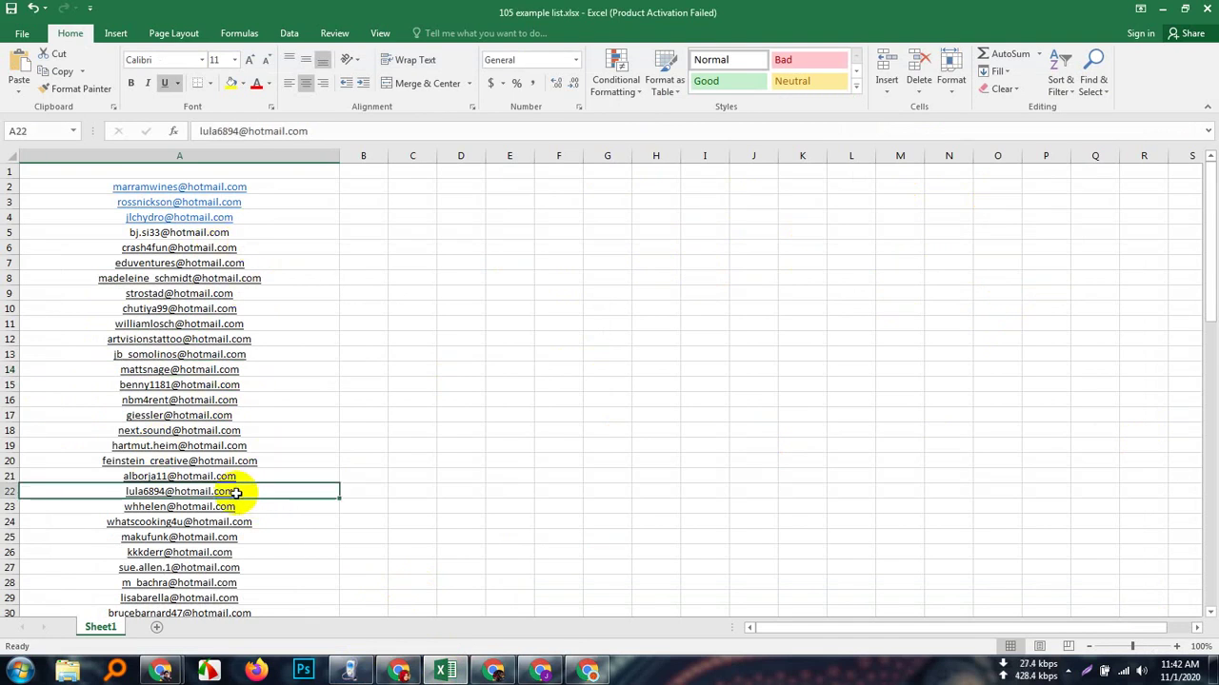
key(ctrl+c)
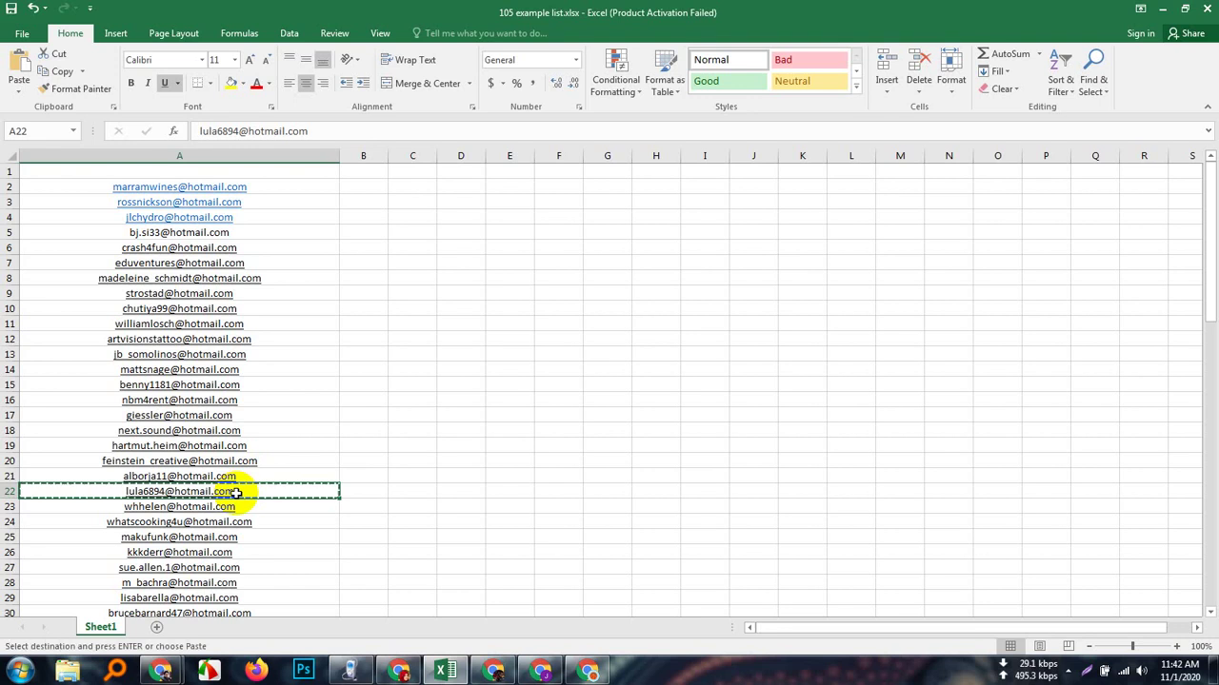
click(1160, 8)
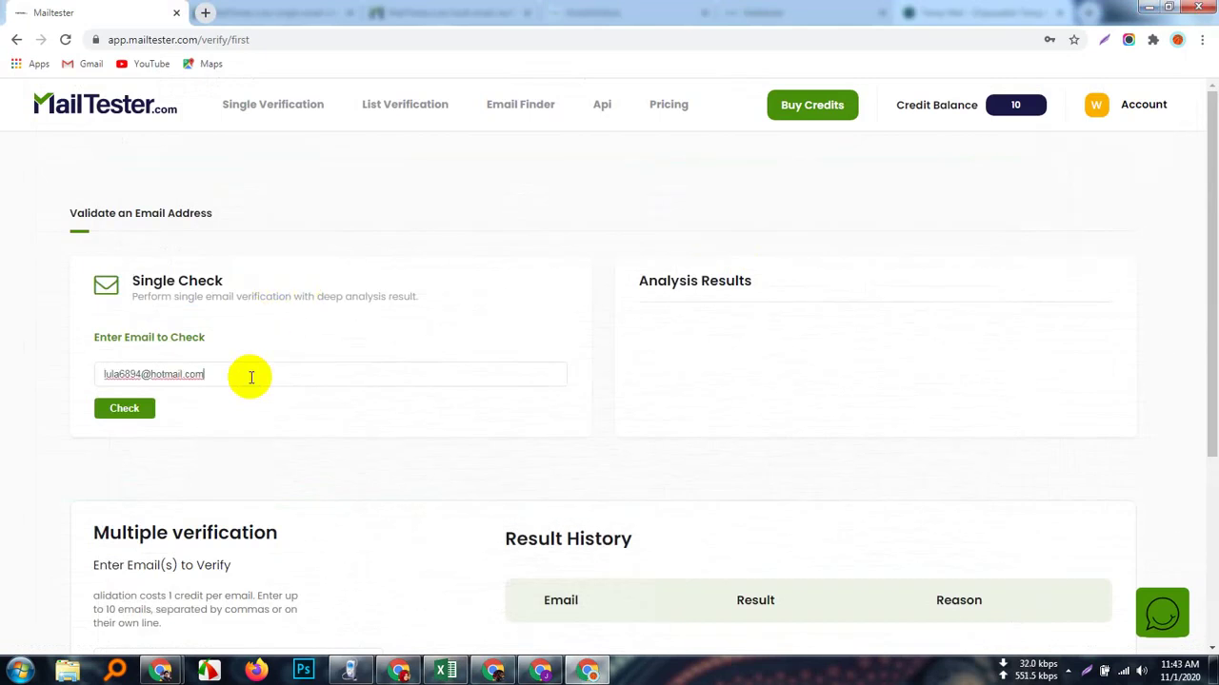
click(128, 414)
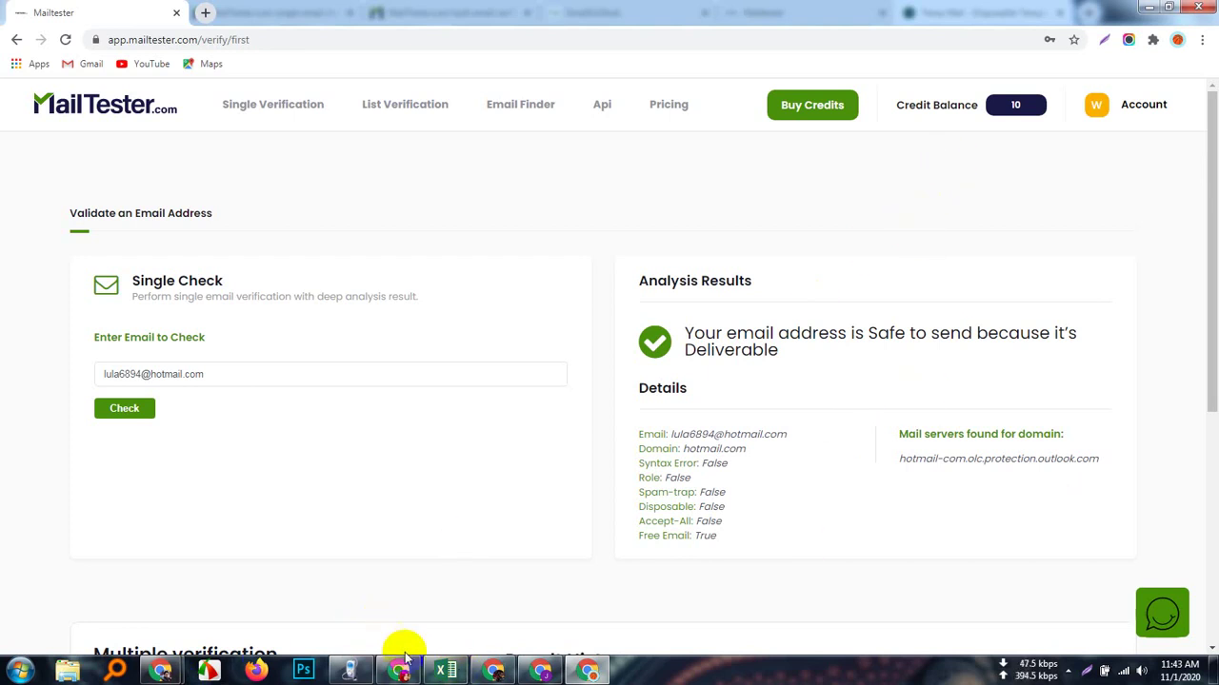
click(492, 673)
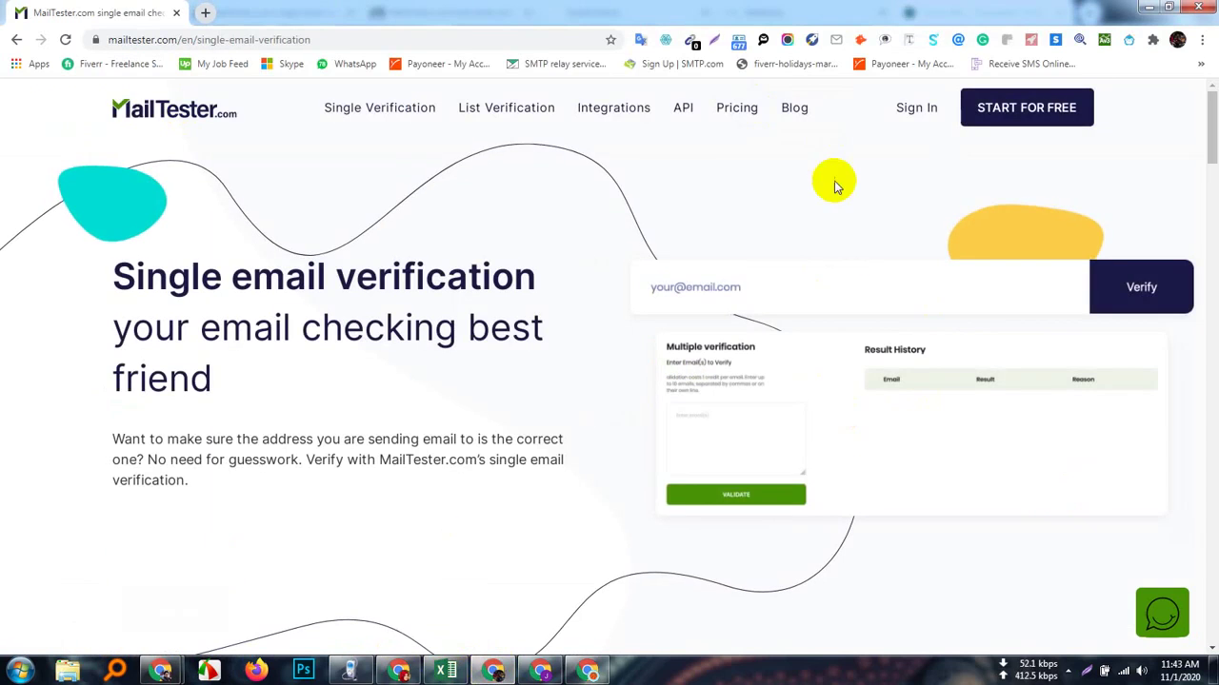
mouse_move(161, 673)
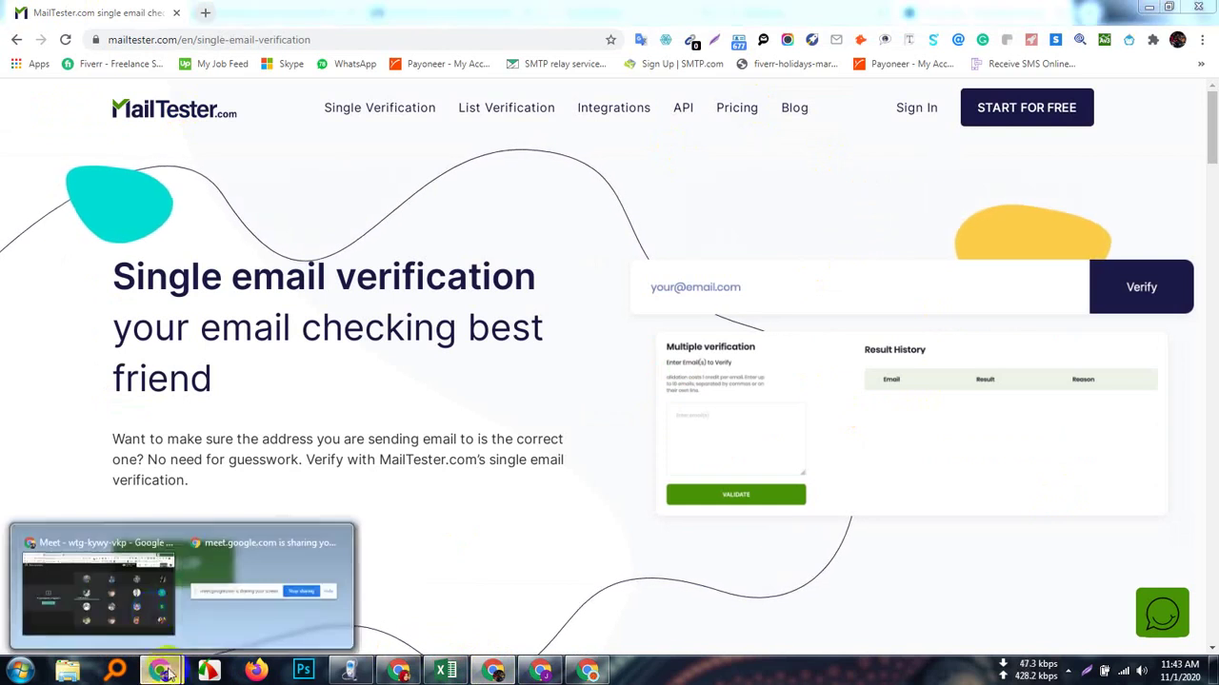
click(150, 593)
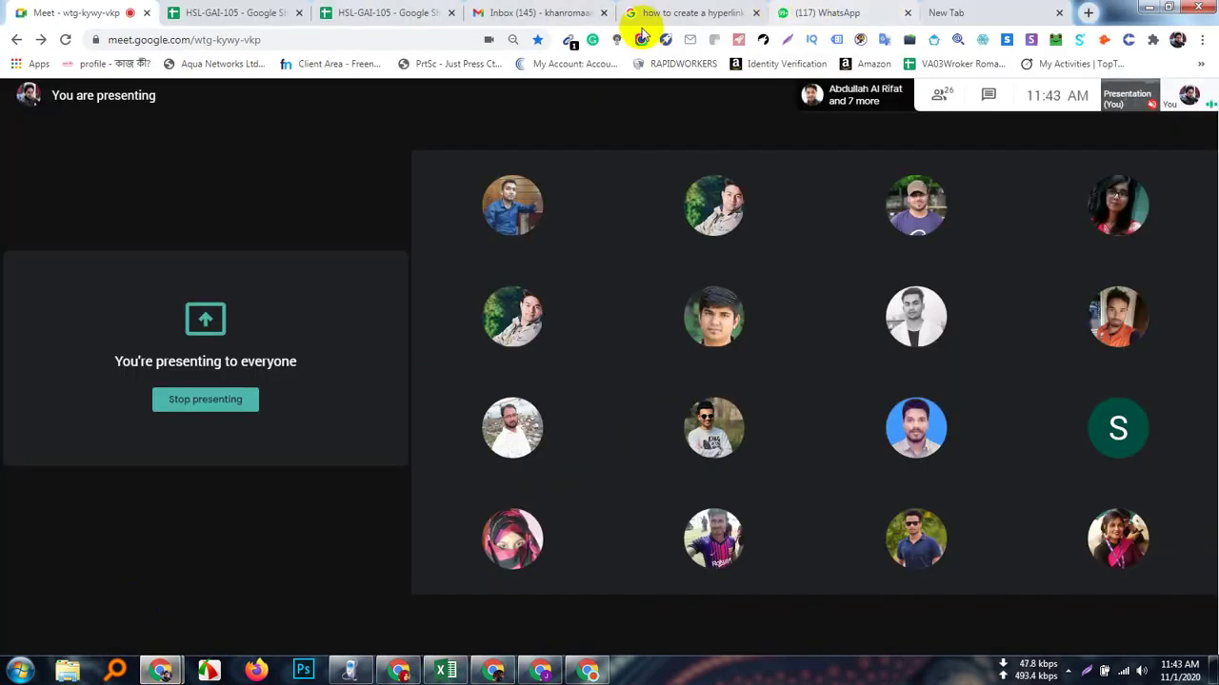
click(492, 673)
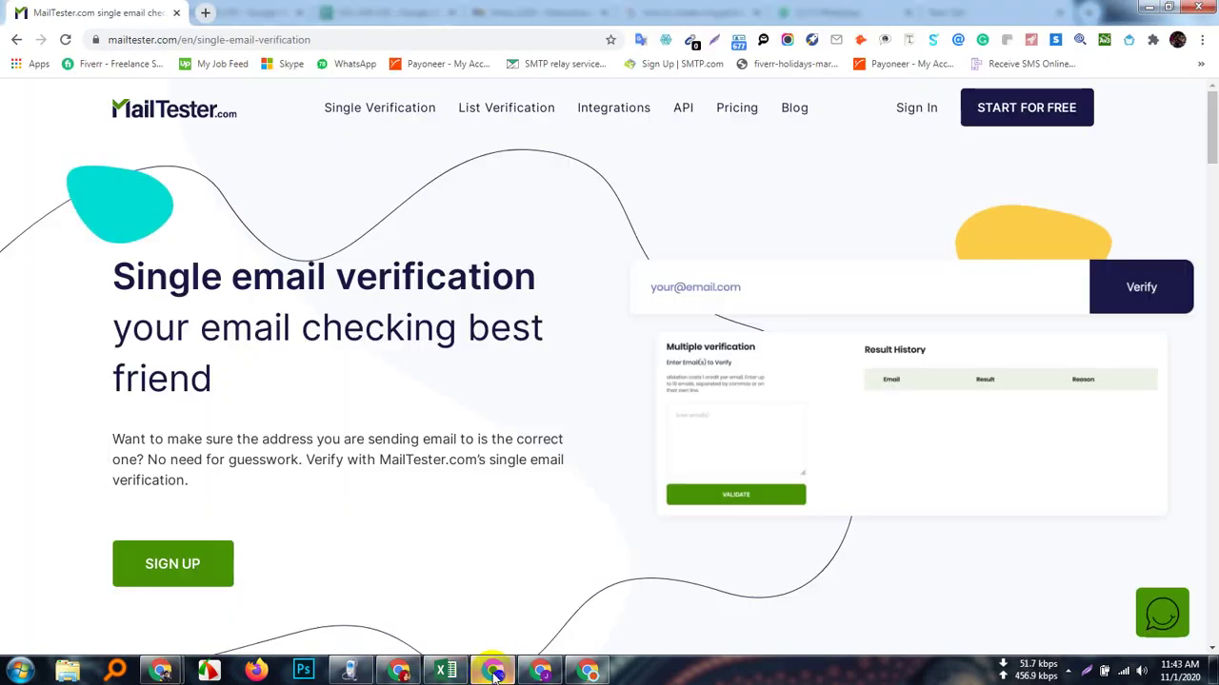
- Open the Mailtester account message in the Temp Mail inbox and confirm the email address through its link
click(539, 669)
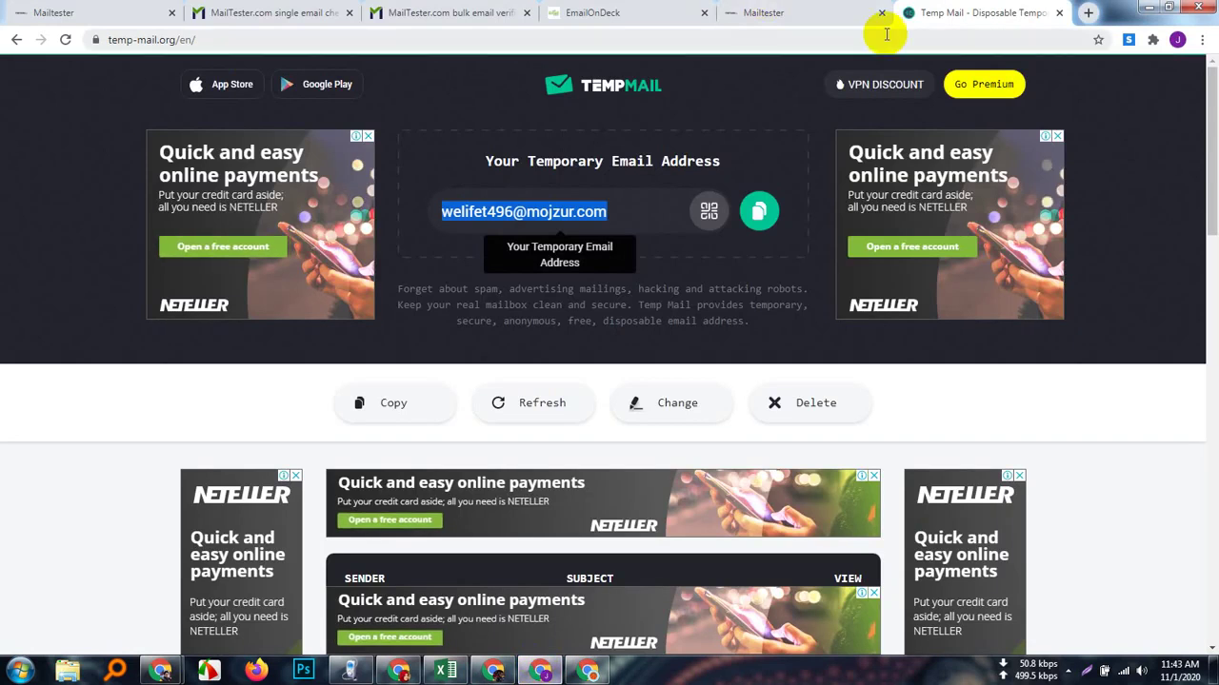
scroll(594, 449, down, 5)
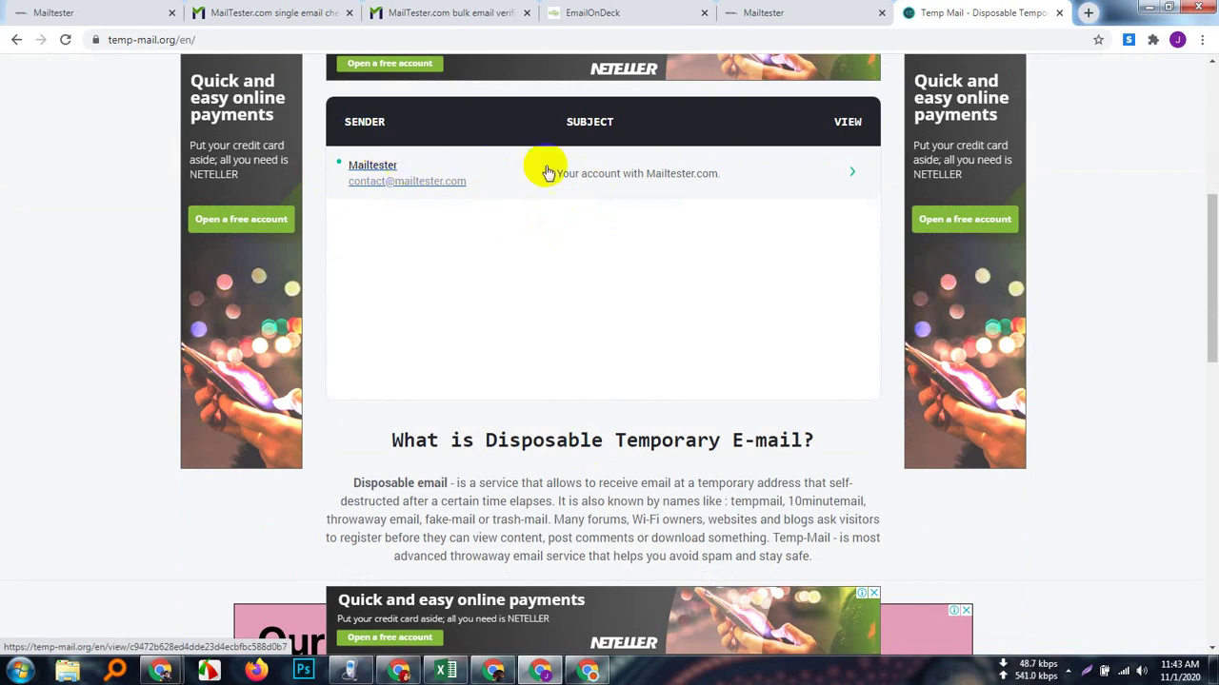
click(598, 179)
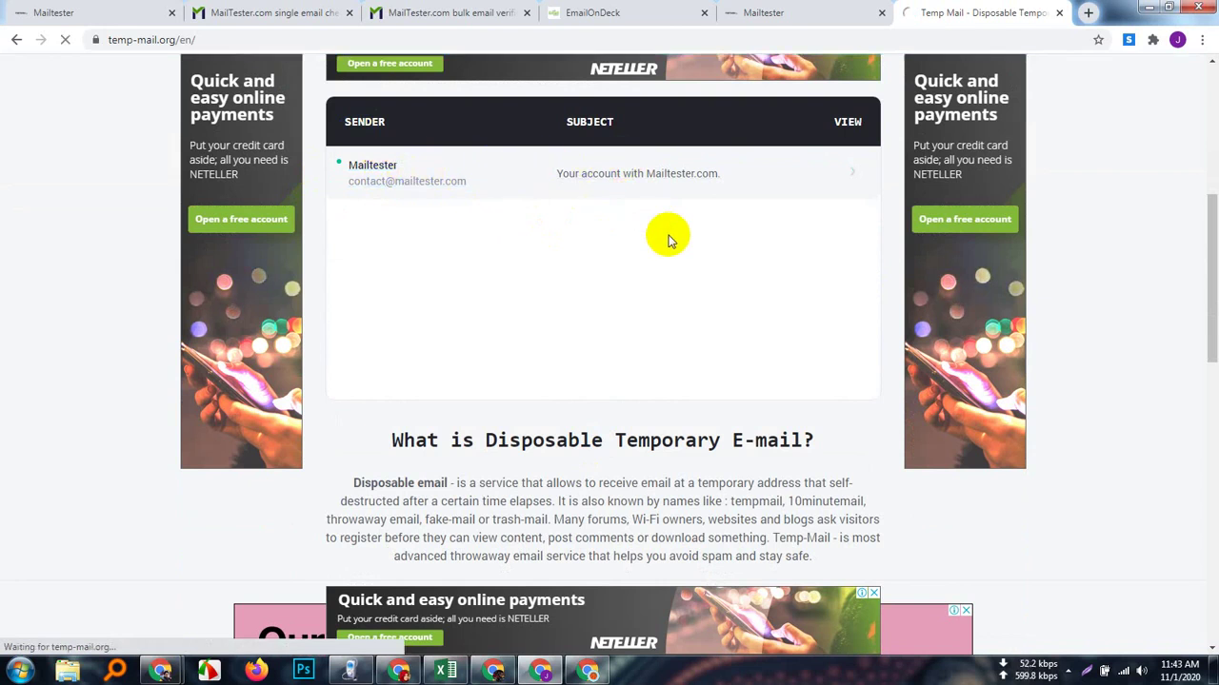
scroll(739, 349, down, 3)
scroll(739, 348, down, 4)
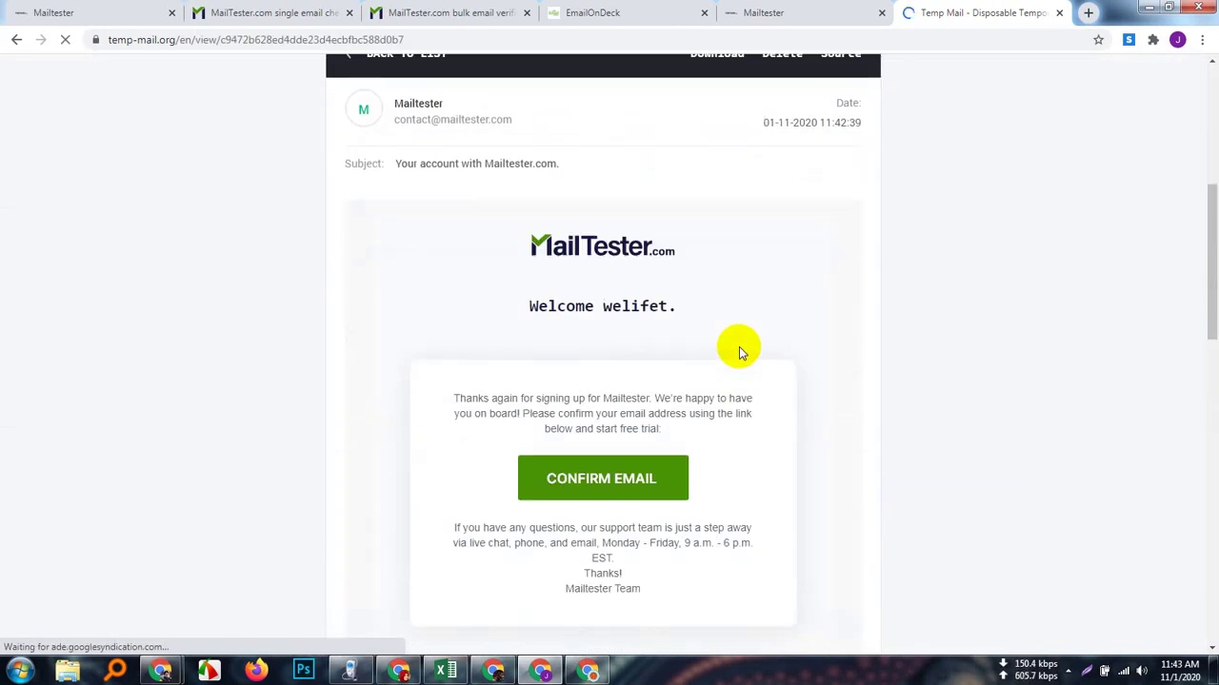
click(581, 402)
right_click(594, 402)
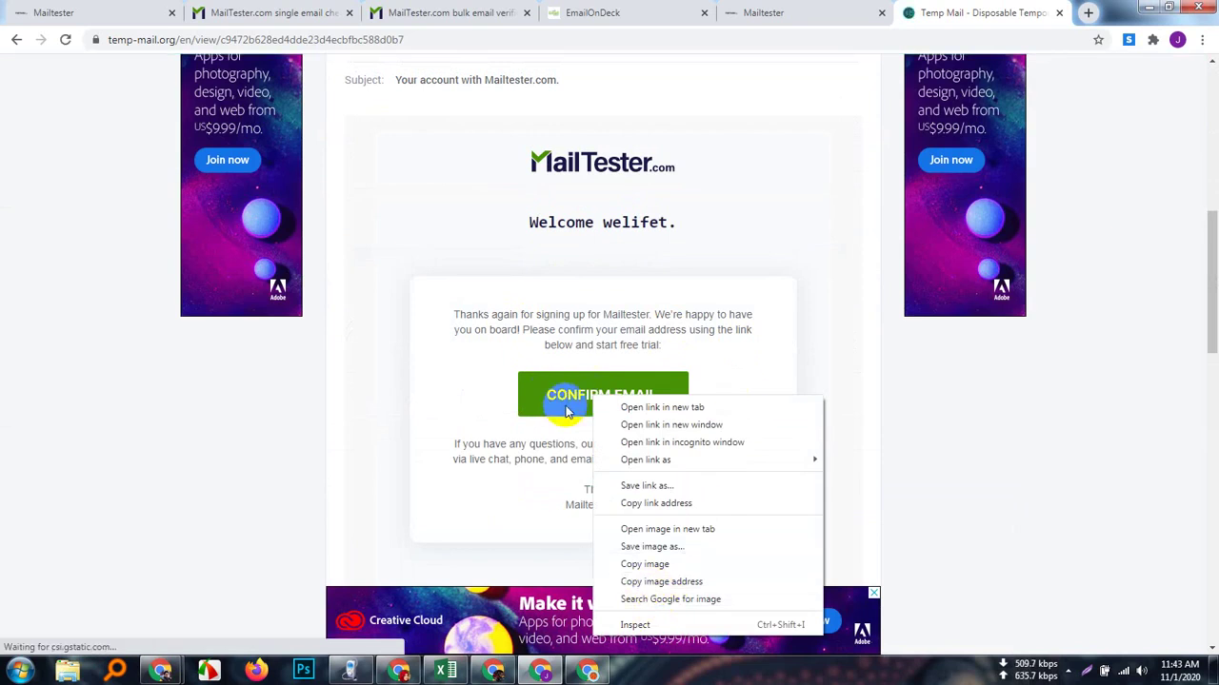
click(578, 390)
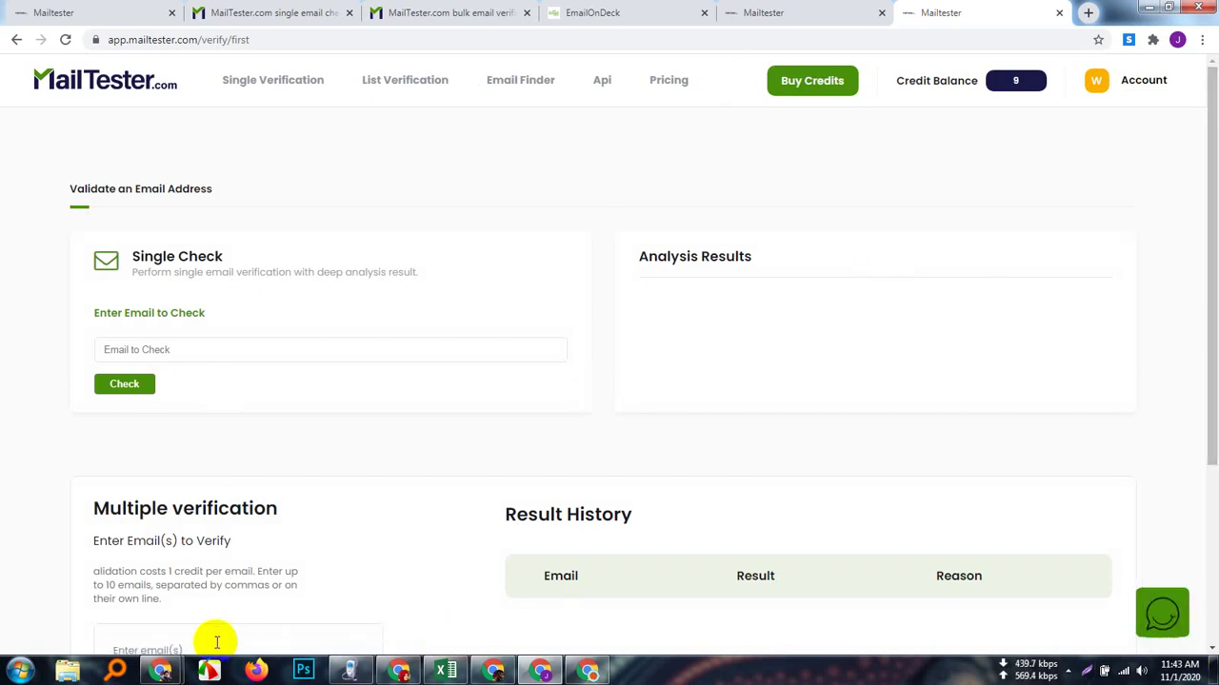
- Return to the other Chrome profile's MailTester window and reload the verification page
mouse_move(163, 673)
click(142, 602)
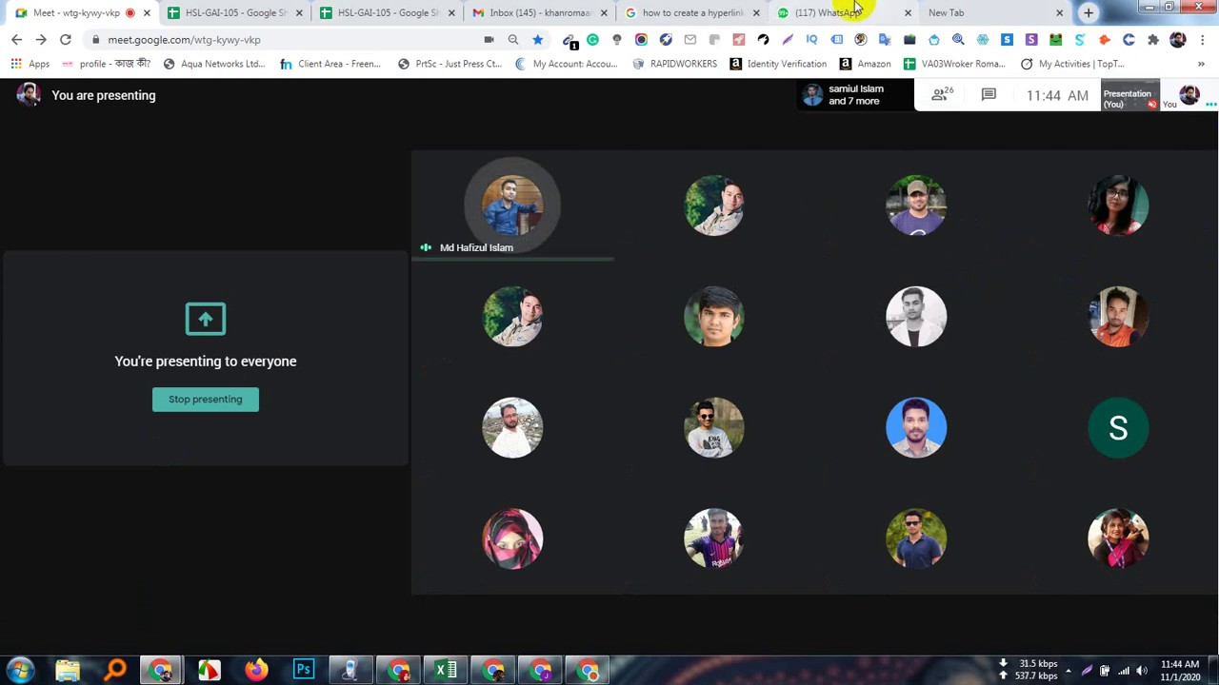
click(589, 671)
scroll(527, 356, down, 5)
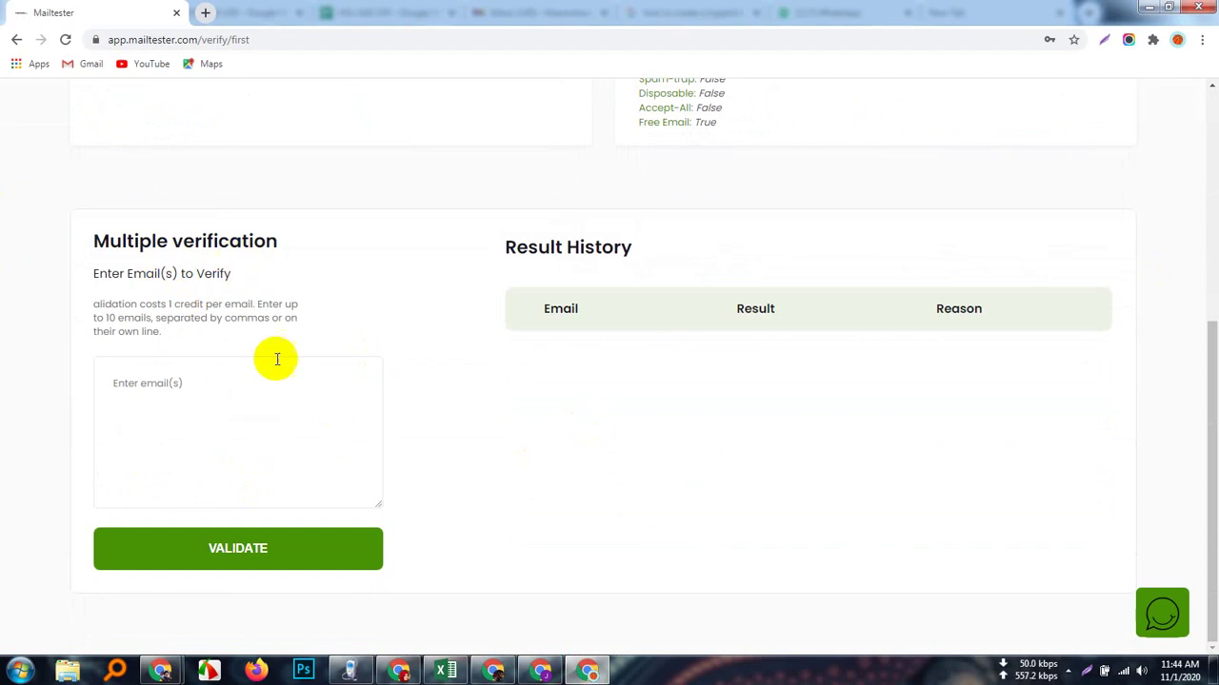
click(231, 378)
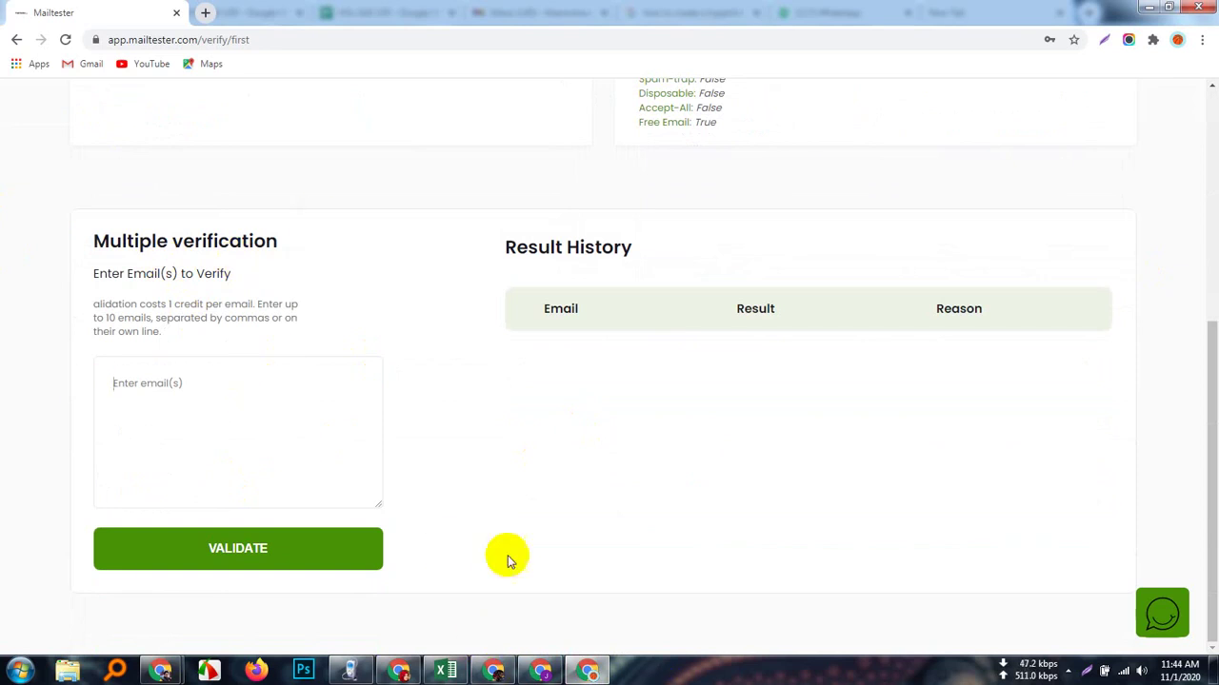
scroll(1162, 368, up, 5)
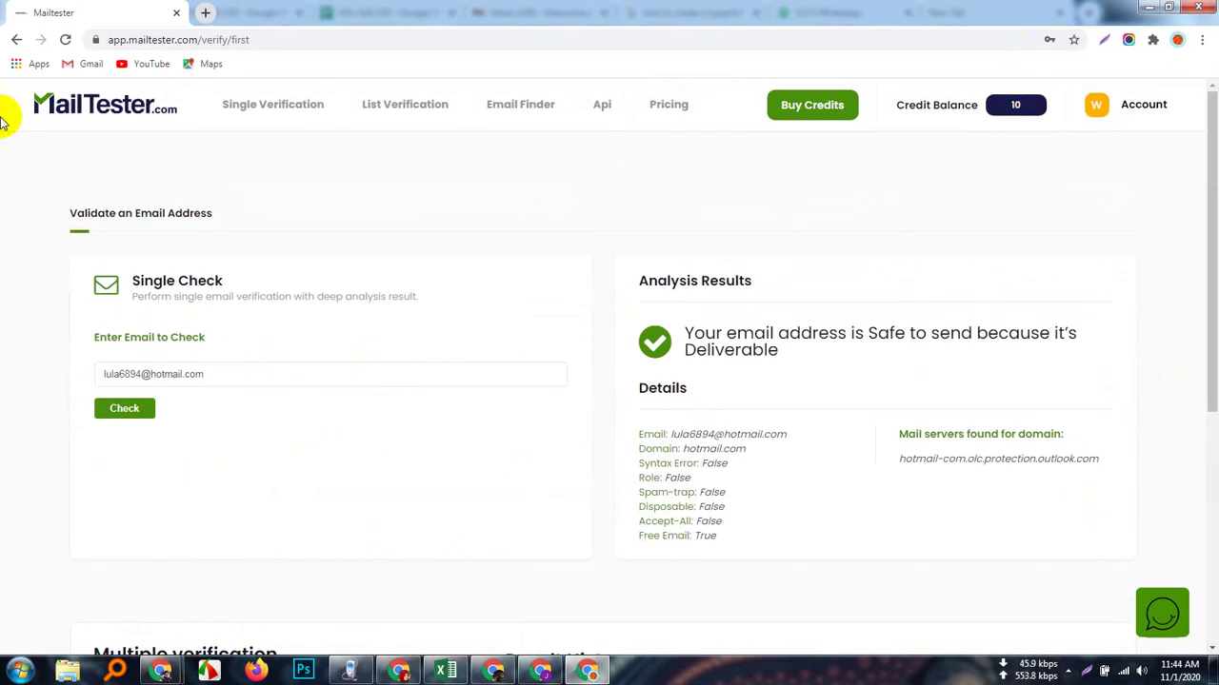
click(64, 39)
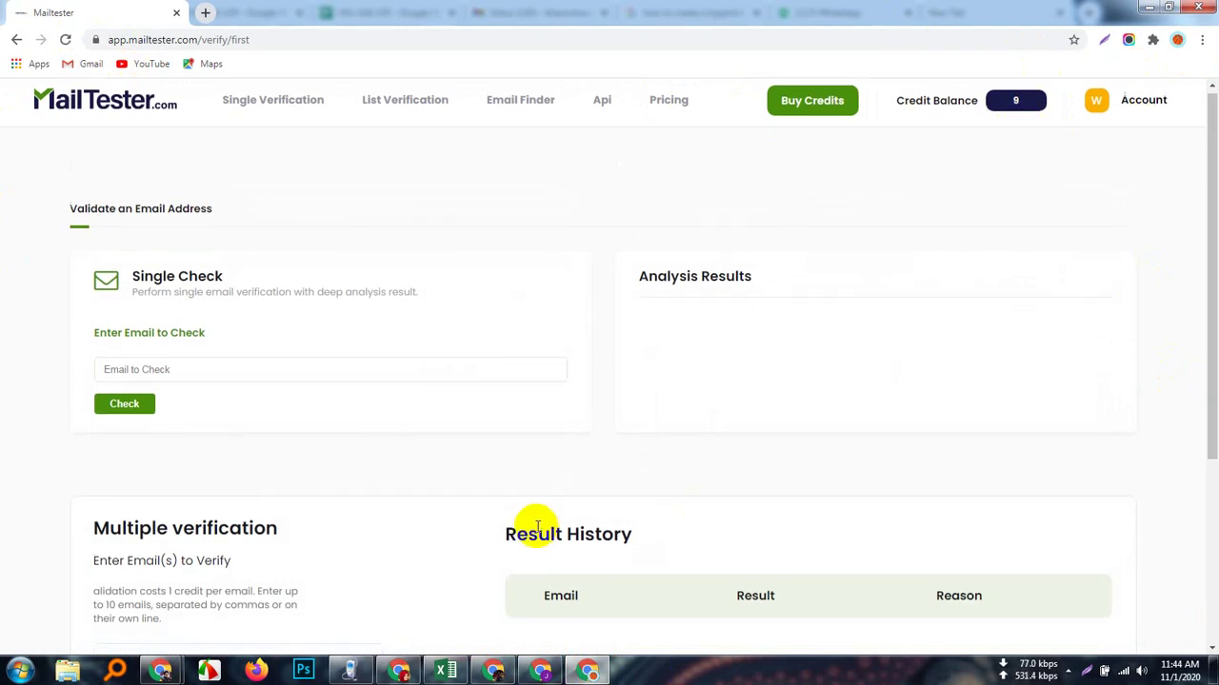
- Copy the email addresses in cells A24 to A32 of the Excel list
scroll(536, 525, down, 3)
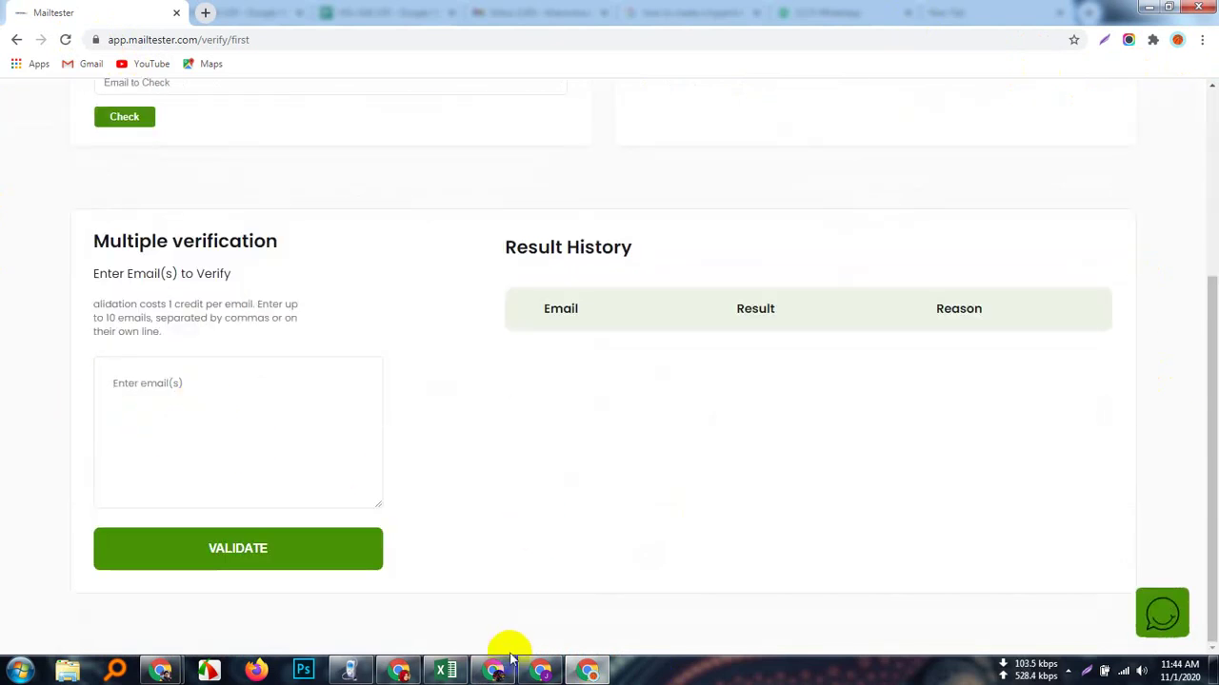
click(446, 672)
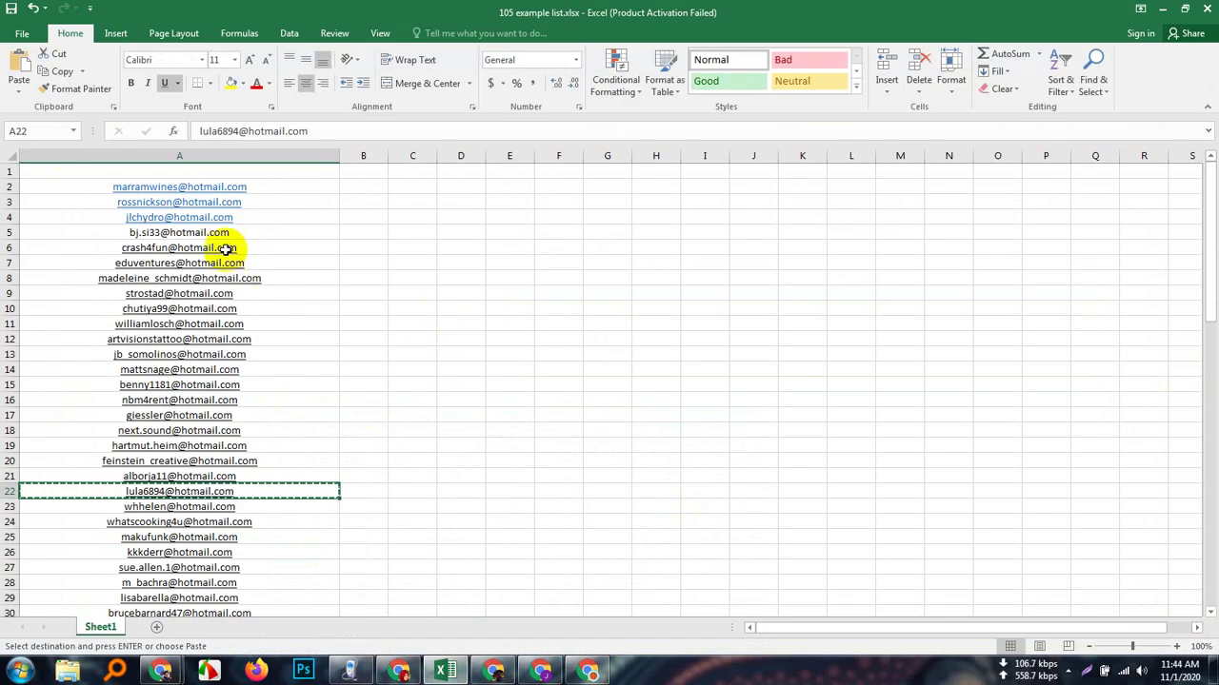
scroll(253, 443, down, 3)
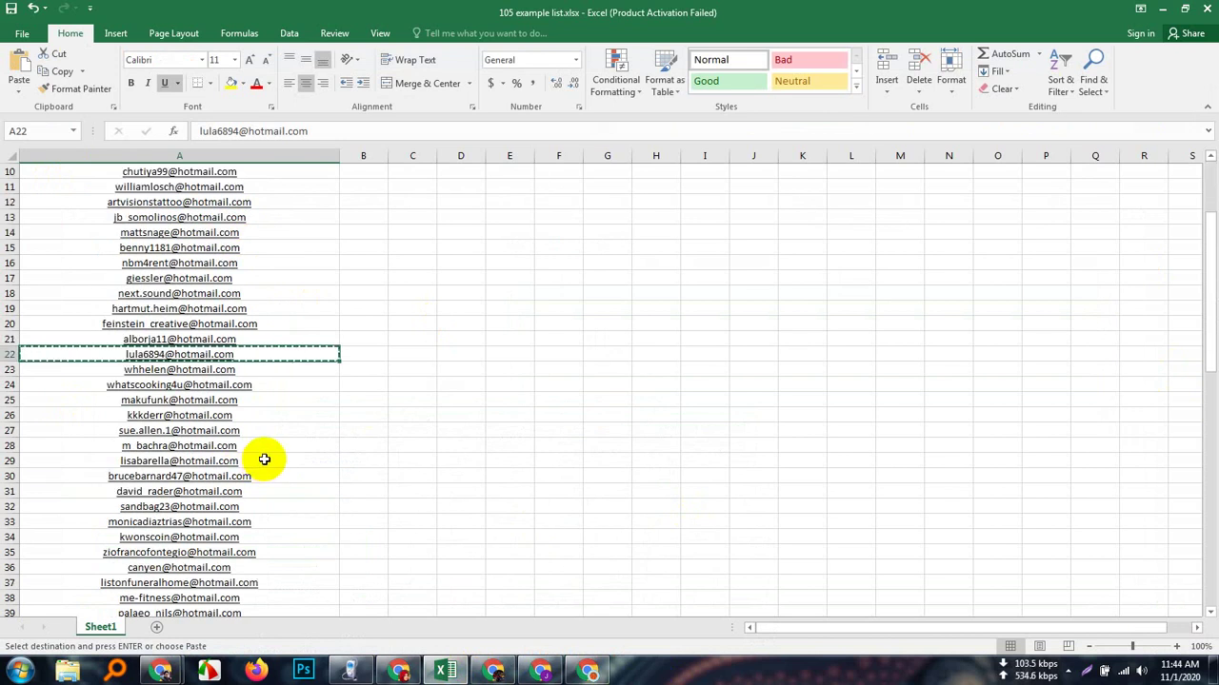
drag(256, 385, 255, 500)
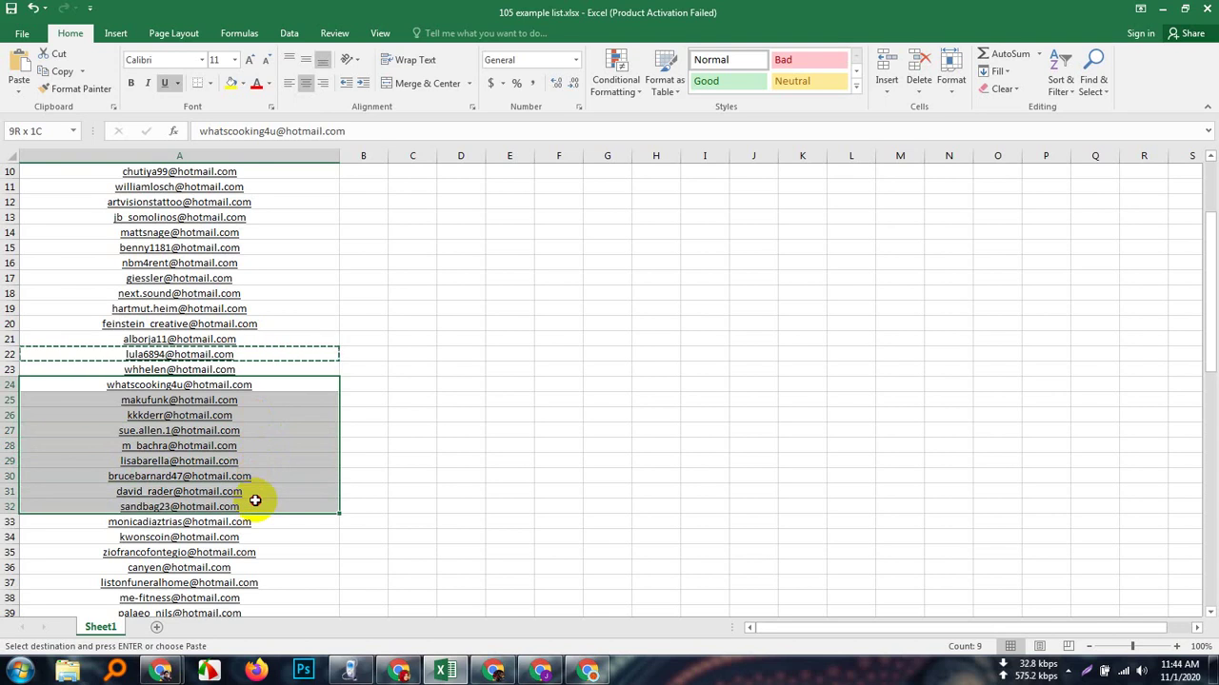
right_click(168, 415)
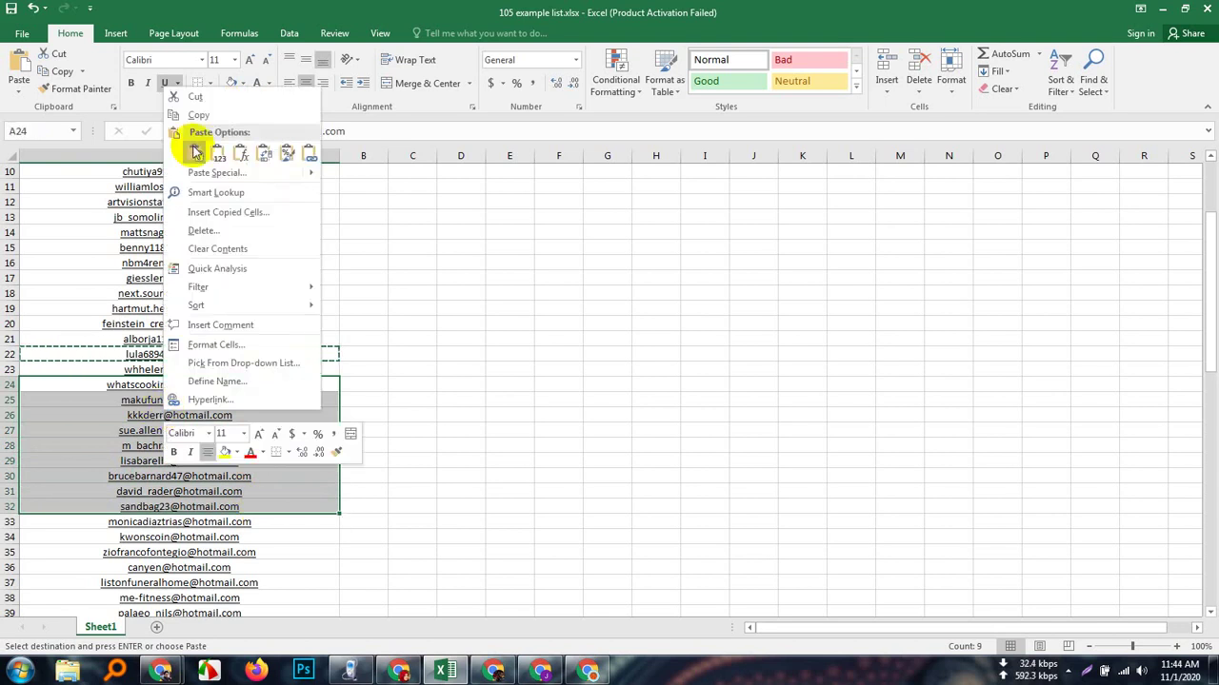
click(196, 153)
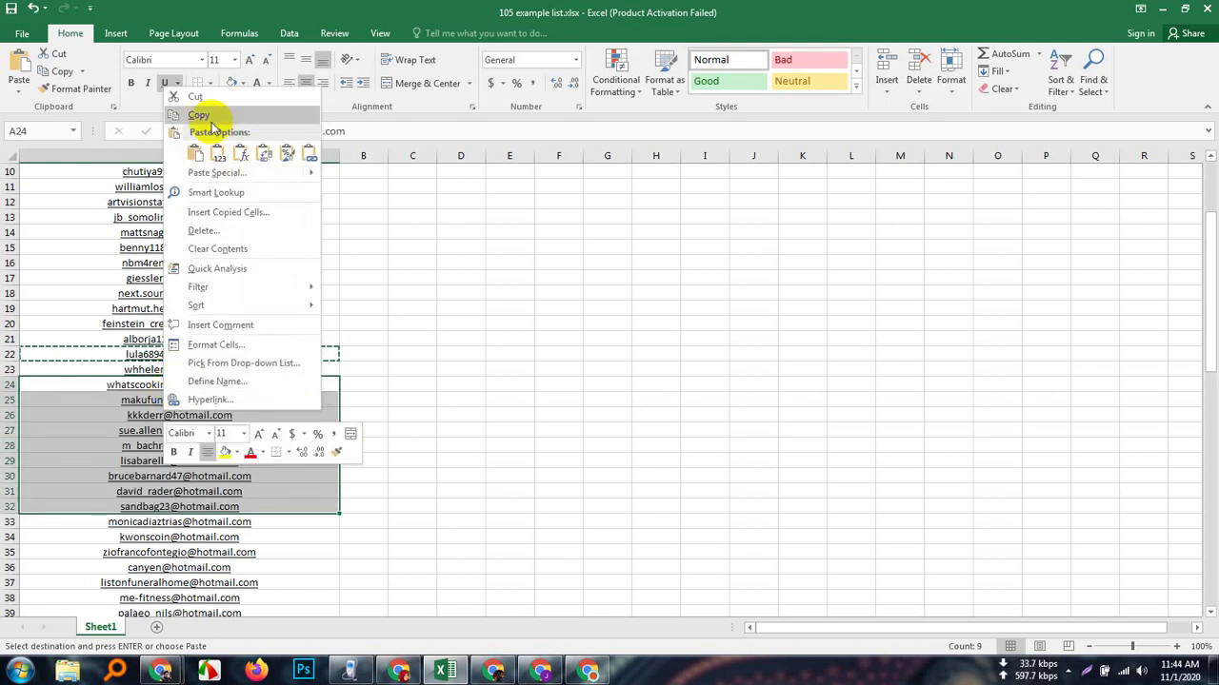
click(211, 118)
- Paste the copied addresses into MailTester's Multiple verification and validate them
click(1162, 12)
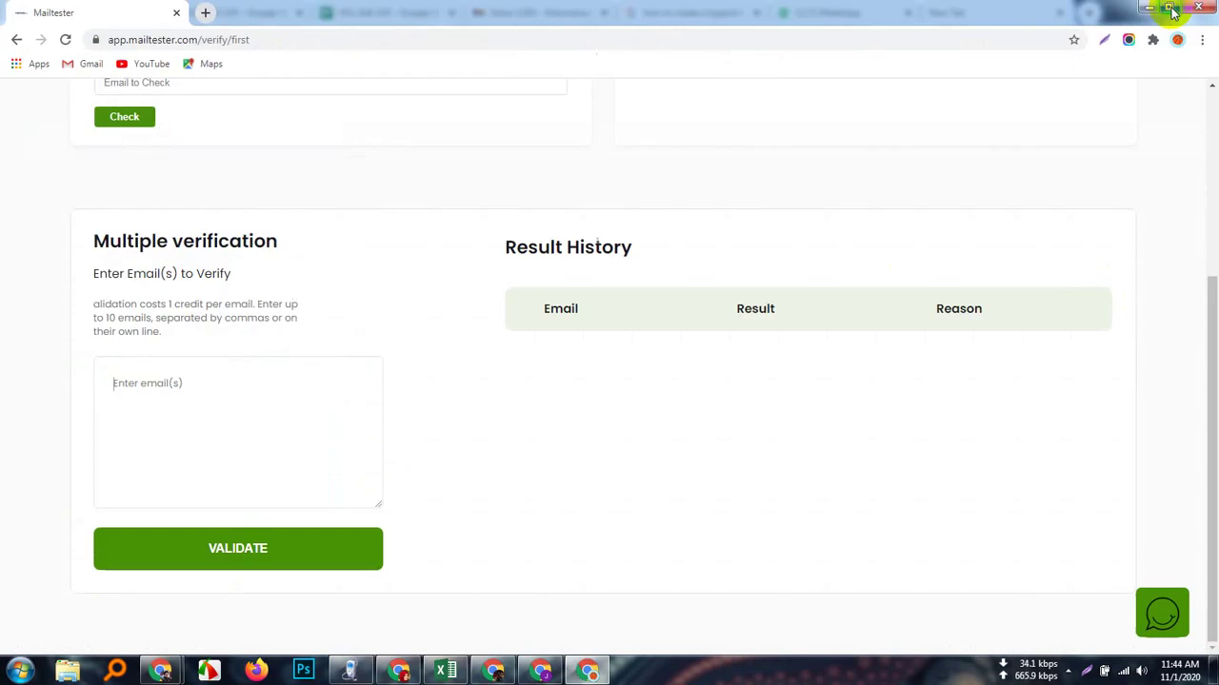
key(ctrl+v)
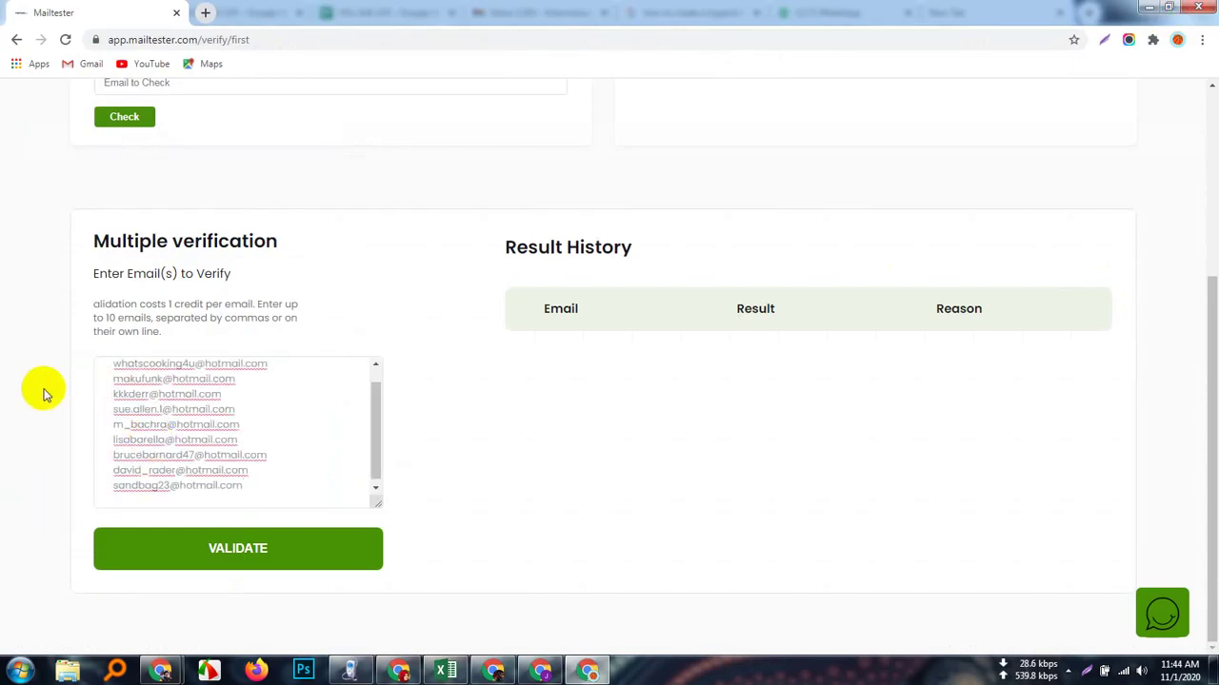
scroll(184, 435, down, 1)
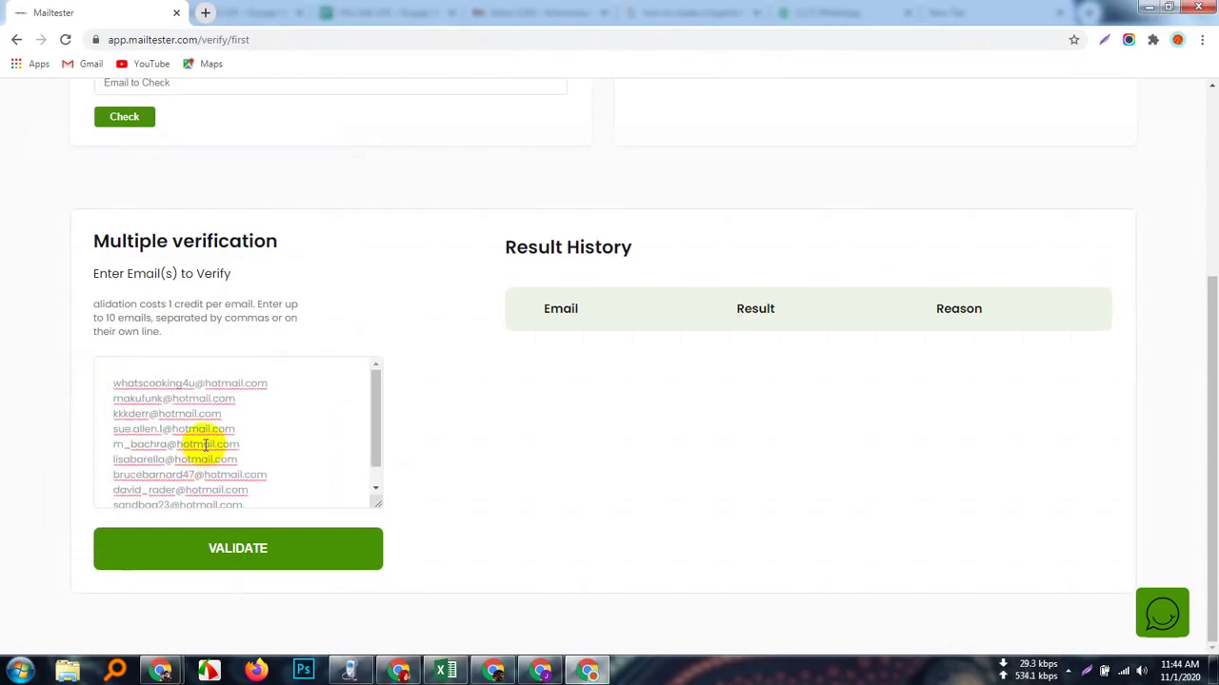
click(240, 548)
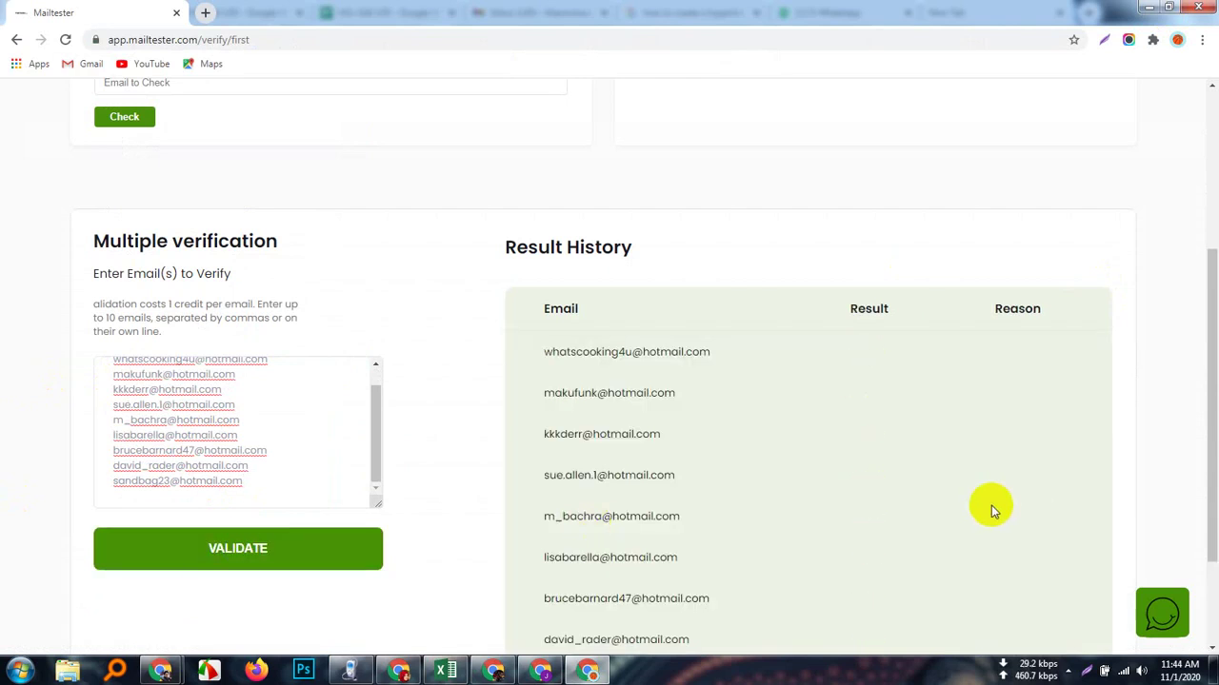
- Examine the validation result of each address in the Result History and the account's credit balance
scroll(1116, 485, down, 2)
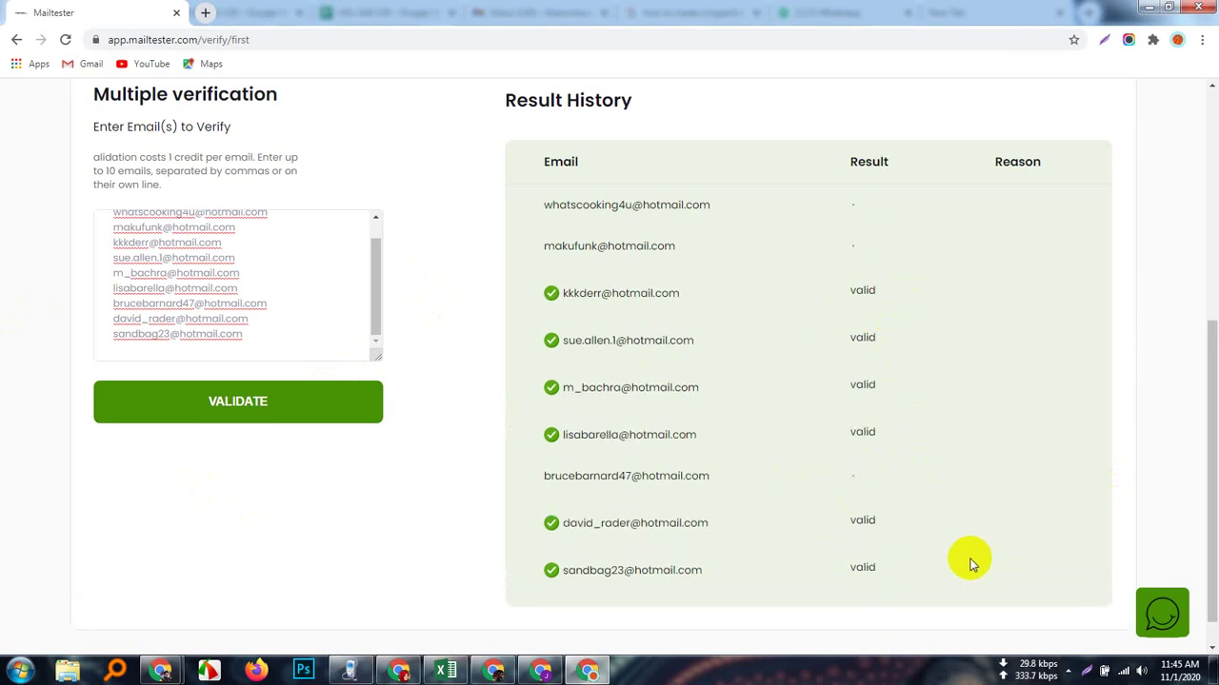
scroll(957, 563, down, 1)
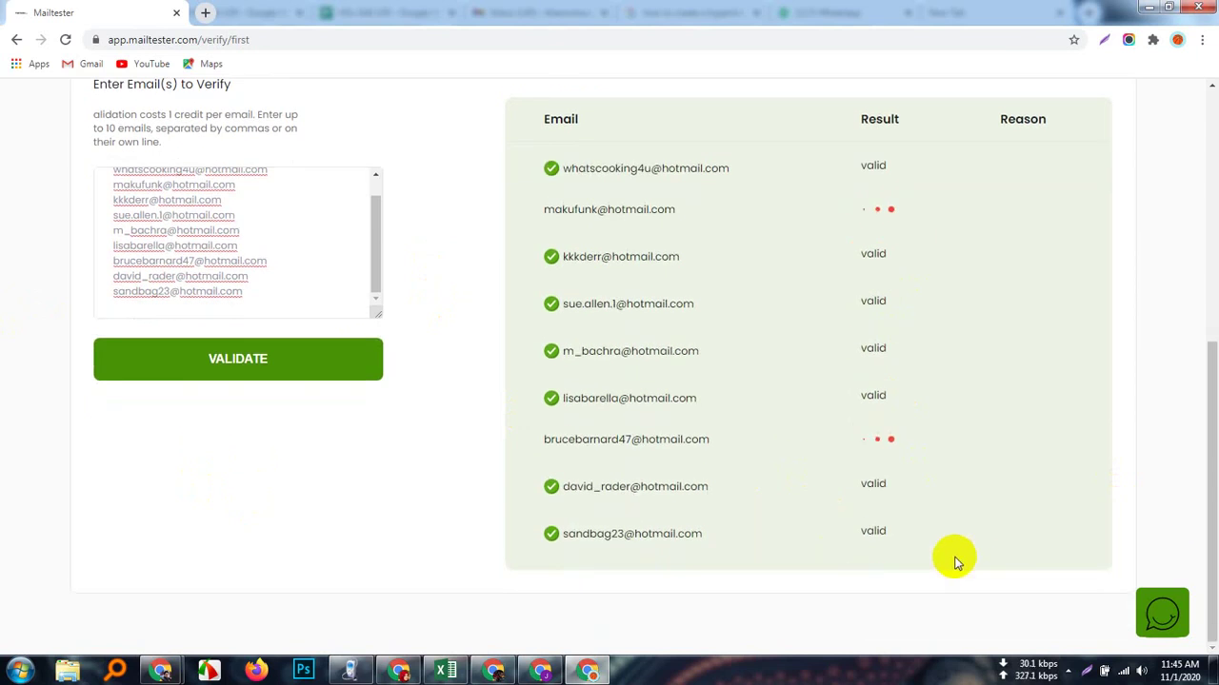
scroll(957, 563, up, 3)
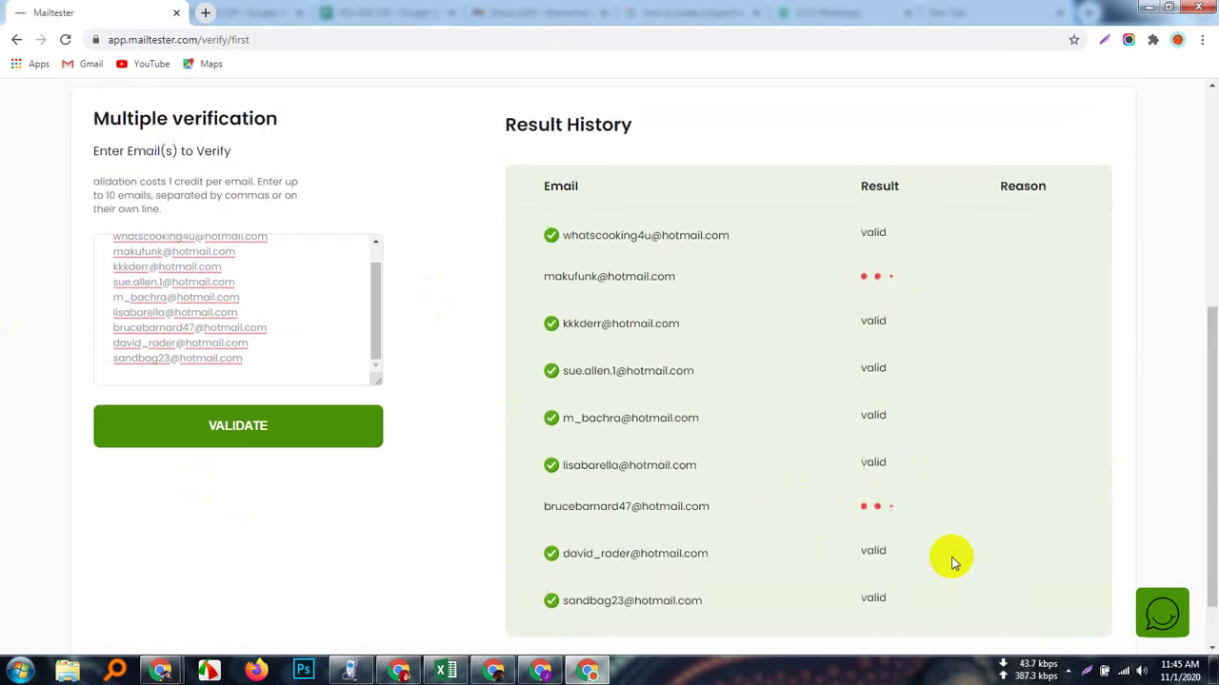
scroll(910, 474, down, 3)
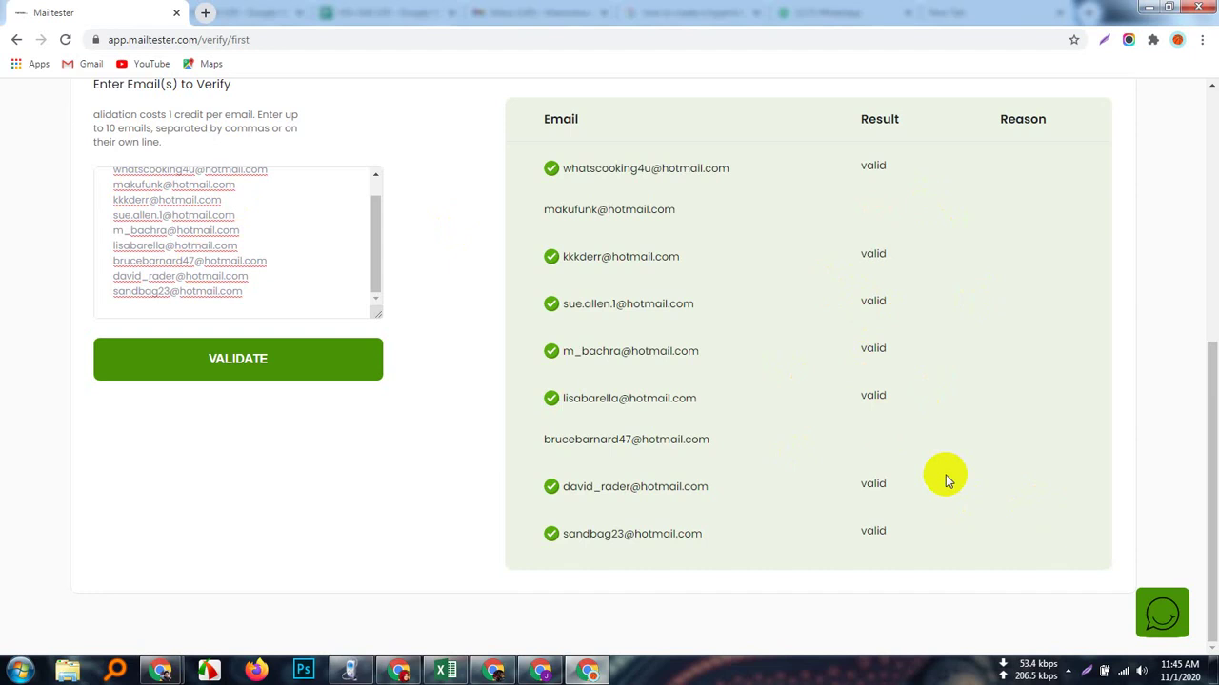
scroll(942, 480, up, 2)
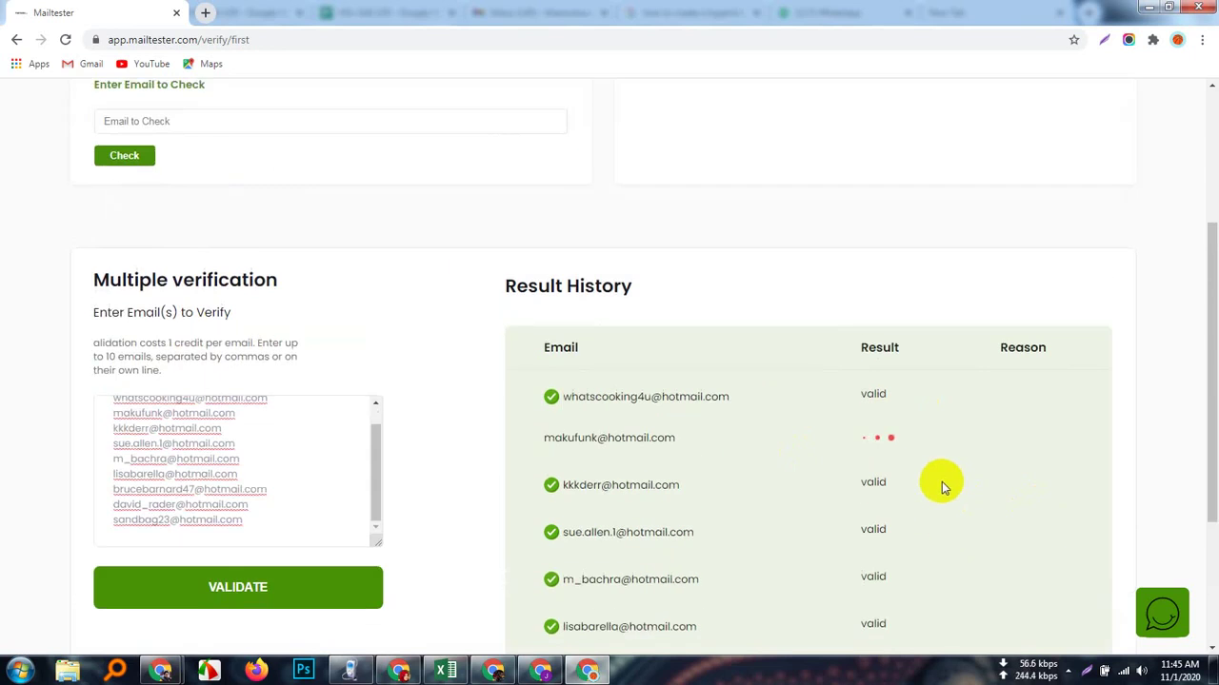
scroll(938, 483, down, 2)
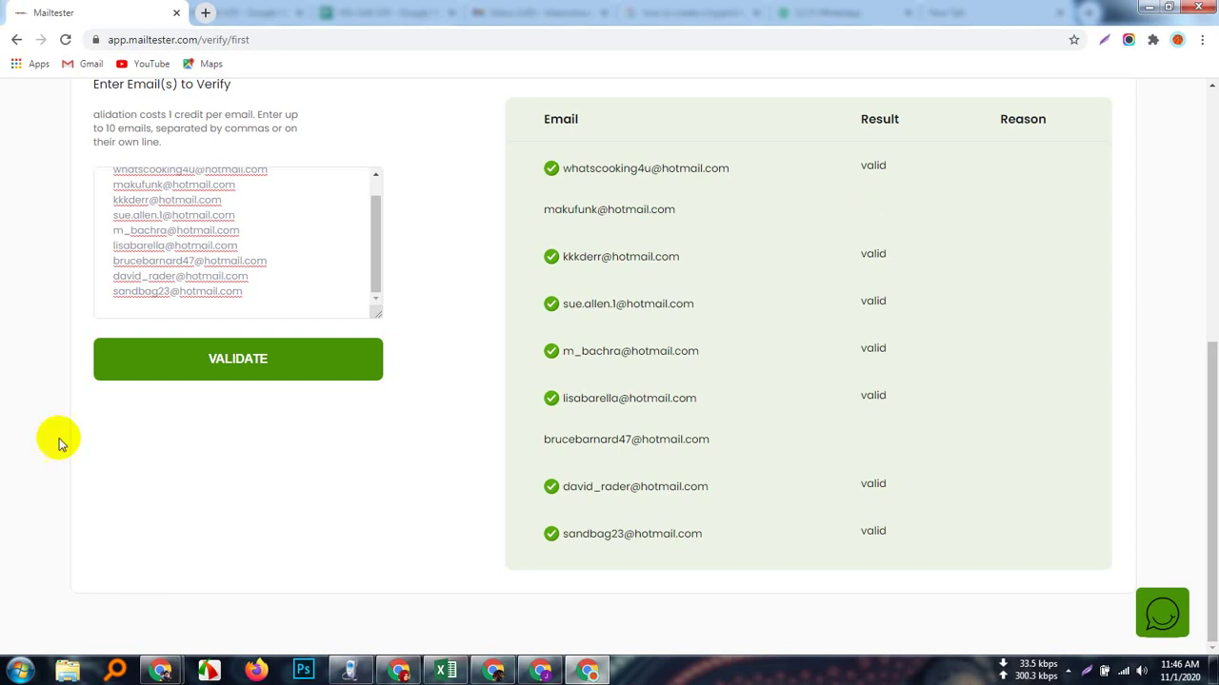
scroll(361, 345, up, 5)
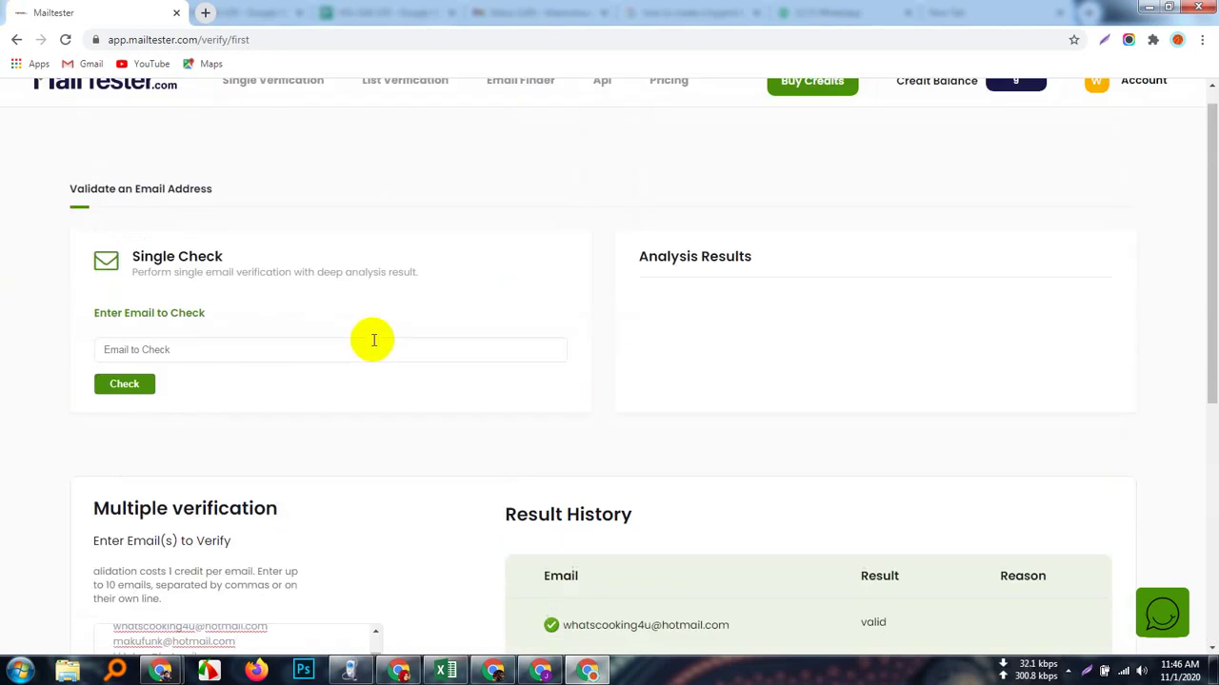
scroll(375, 339, down, 4)
scroll(754, 391, down, 1)
scroll(726, 407, up, 5)
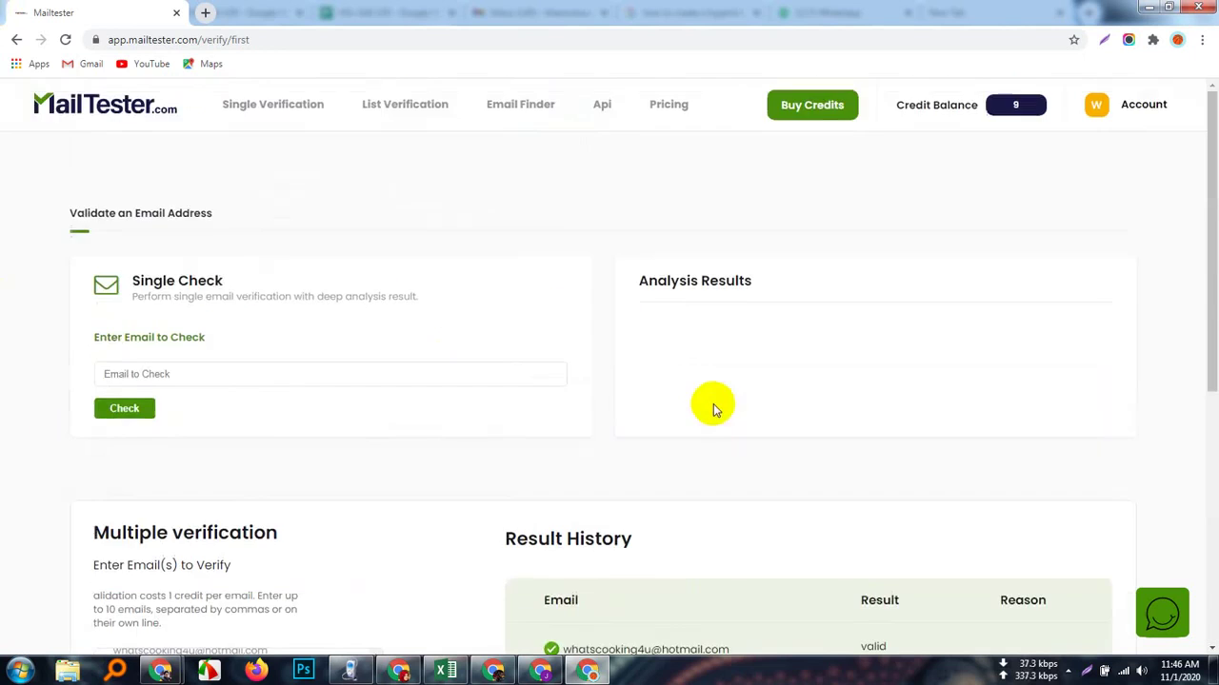
scroll(715, 407, down, 5)
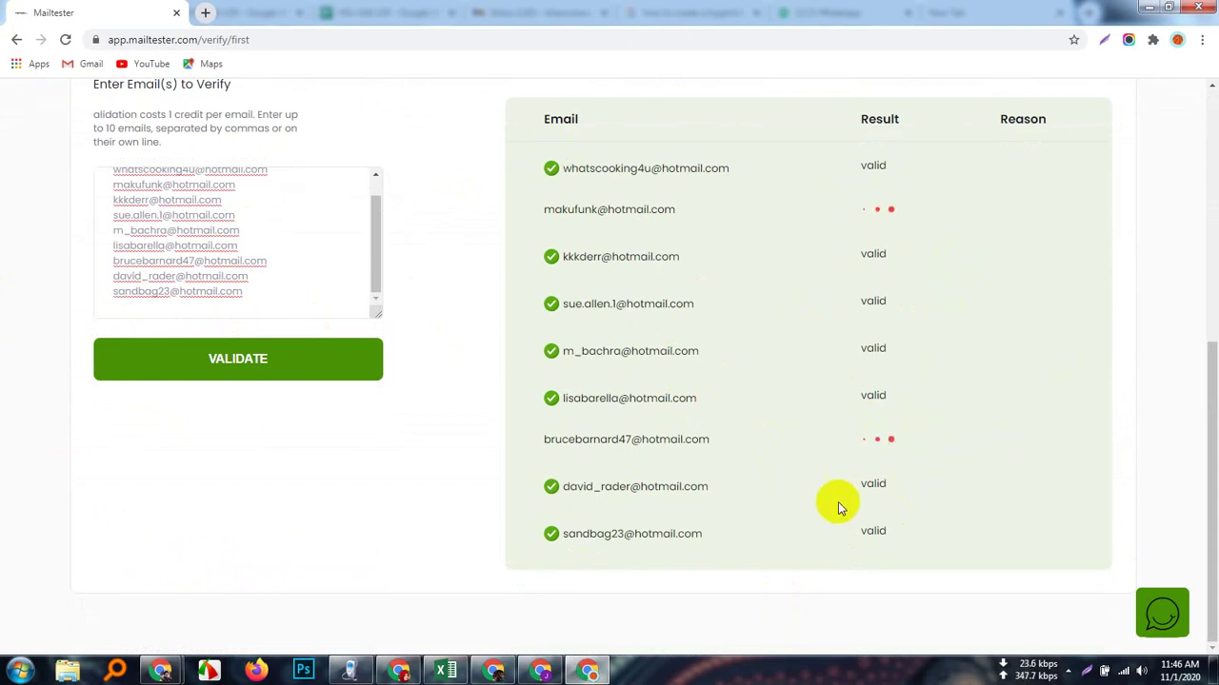
scroll(827, 448, up, 5)
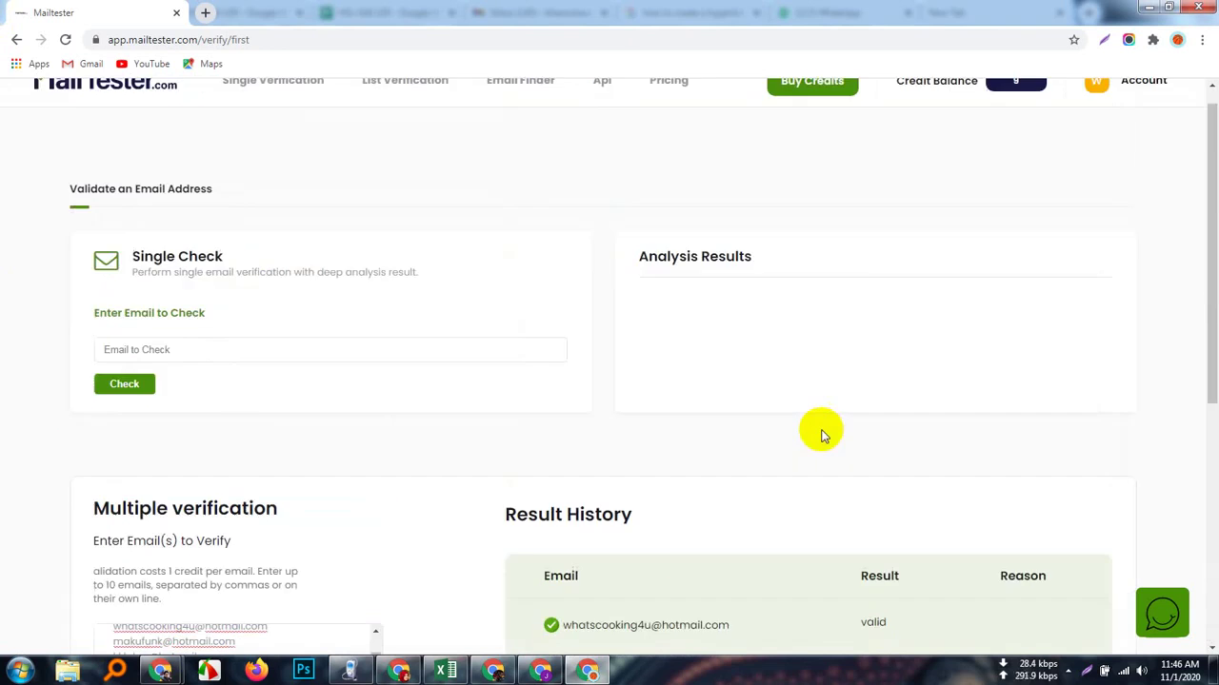
- Recheck the still-pending addresses in the Result History of the Multiple verification
scroll(821, 433, down, 5)
scroll(362, 272, up, 2)
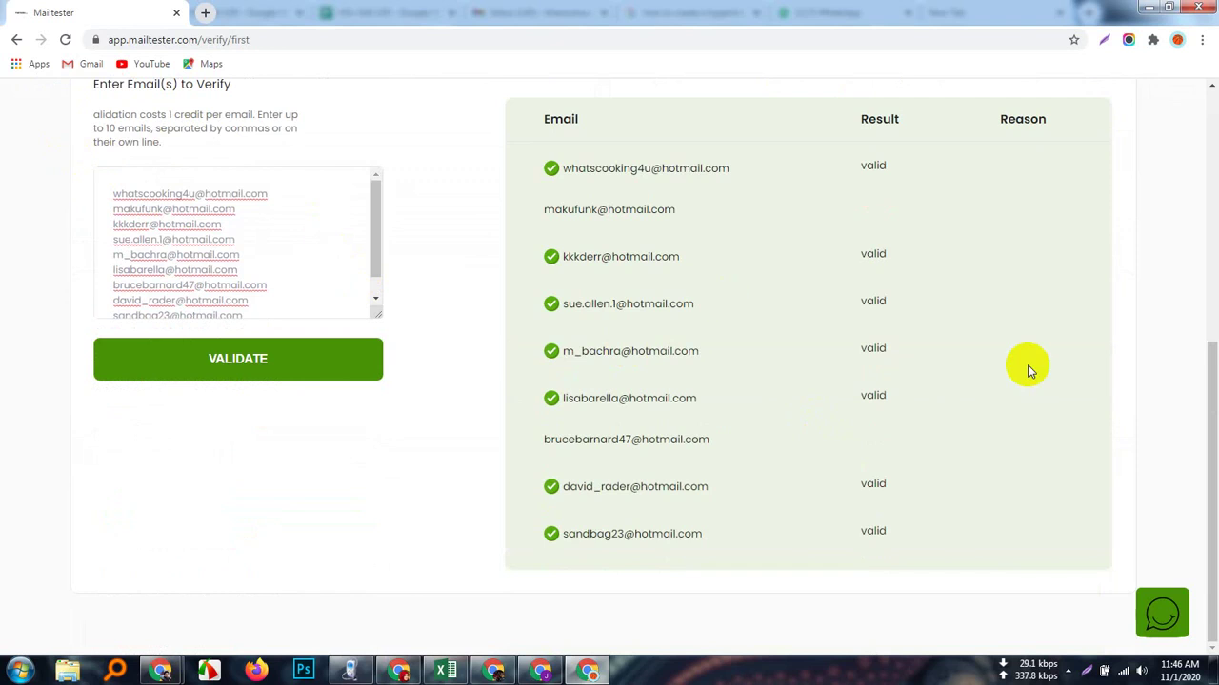
scroll(1027, 365, up, 5)
scroll(980, 399, down, 5)
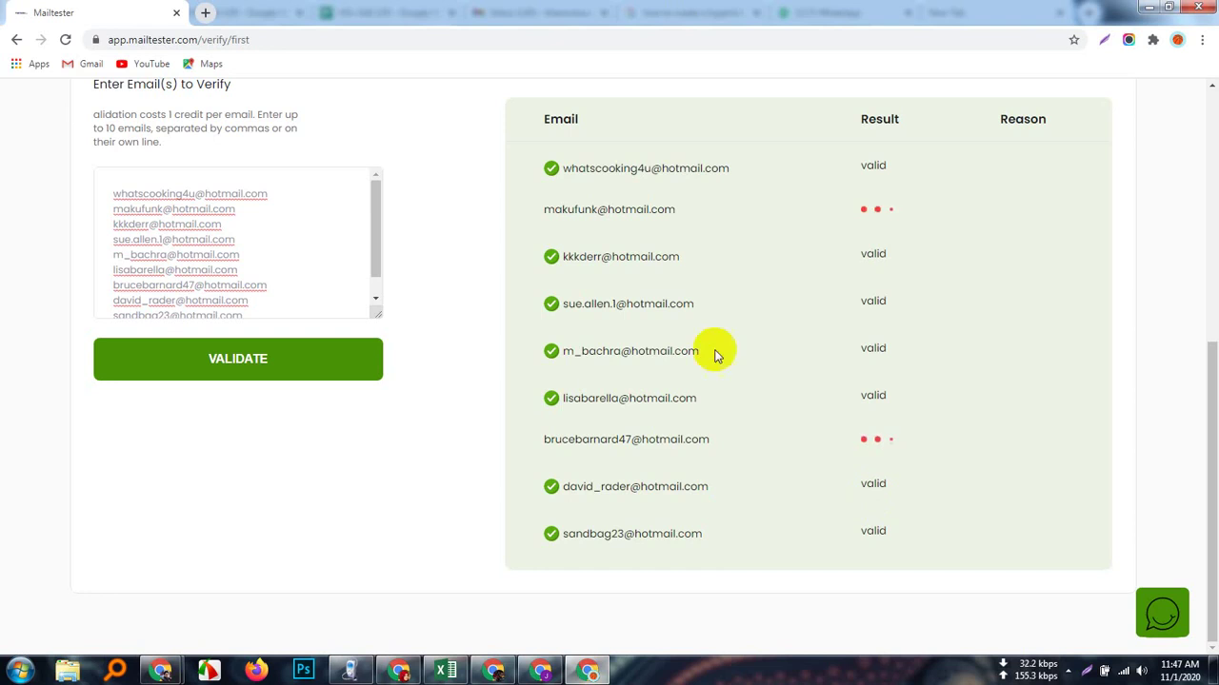
scroll(808, 593, up, 5)
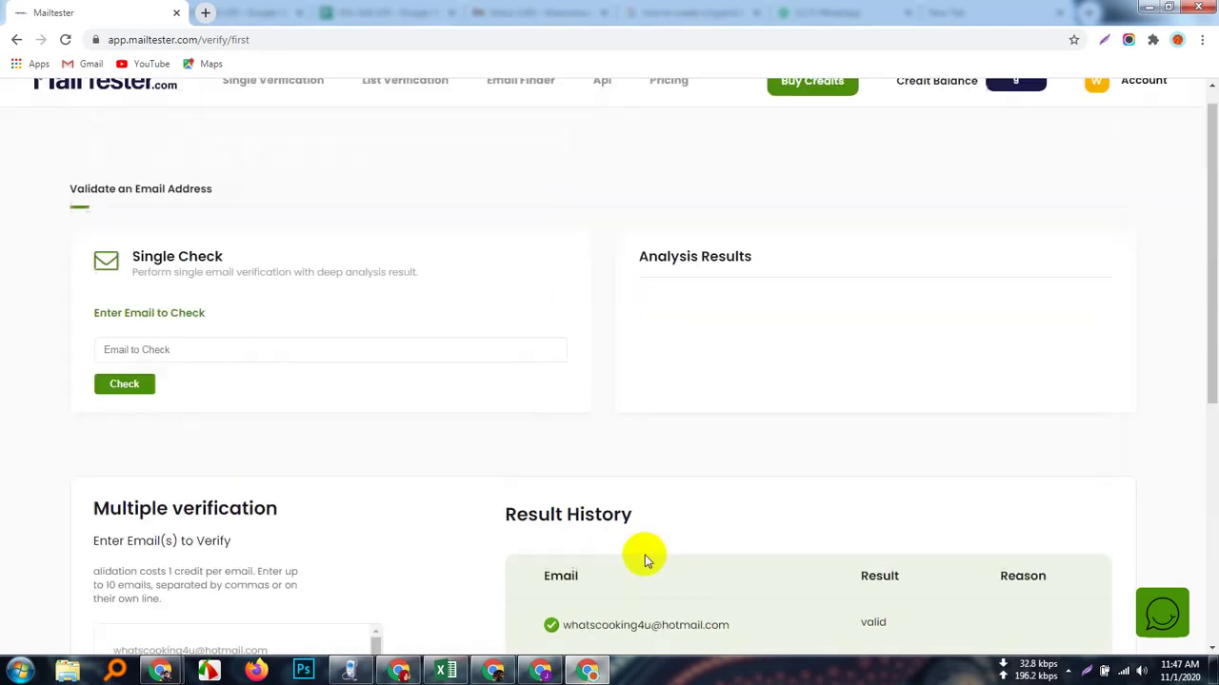
- Switch to the other Fiverr-labelled Chrome profile and replace its MailTester tab with a blank new tab
click(540, 670)
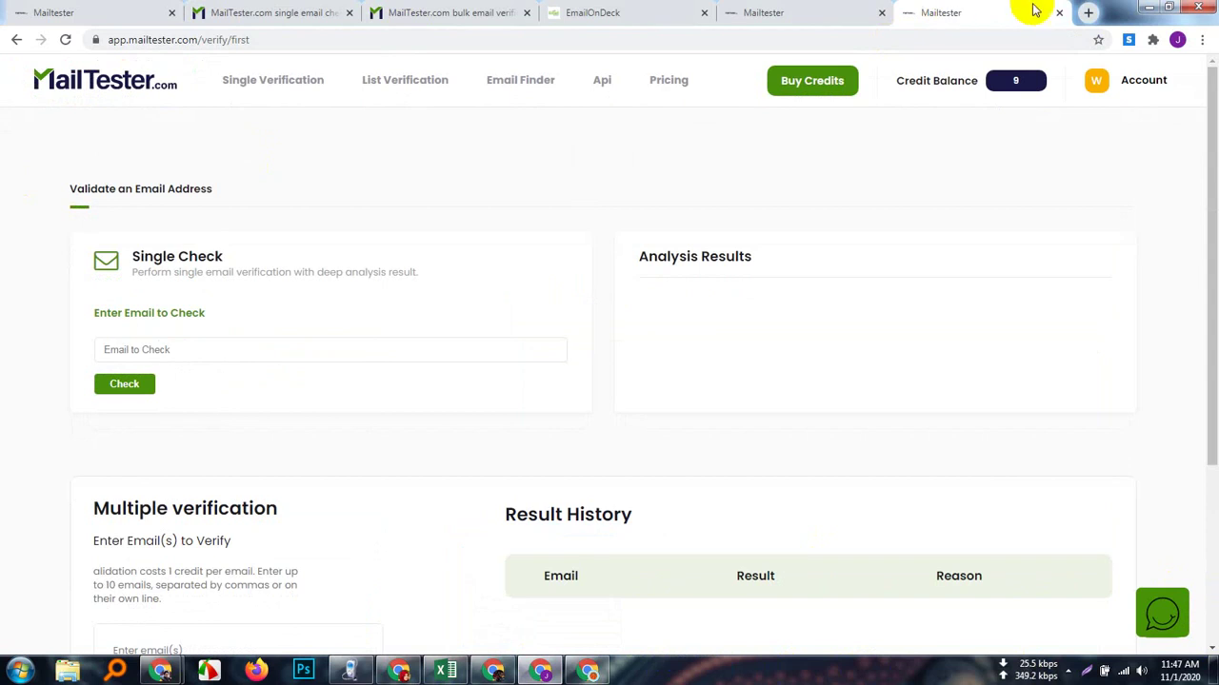
click(1088, 14)
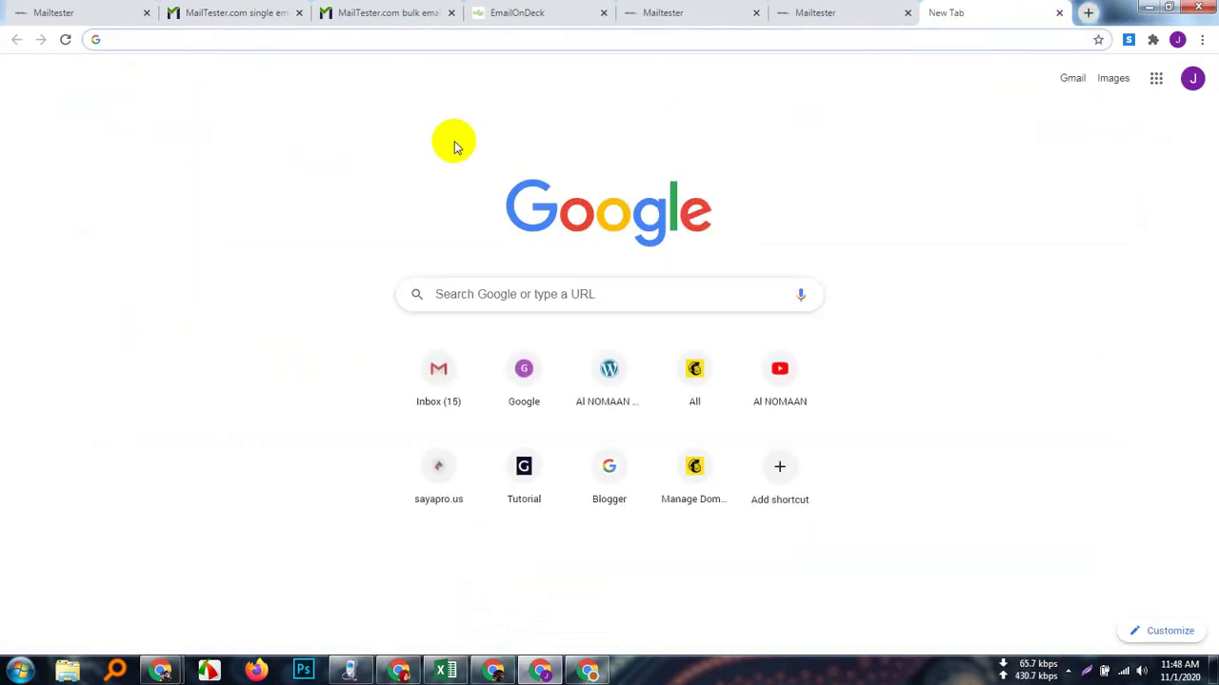
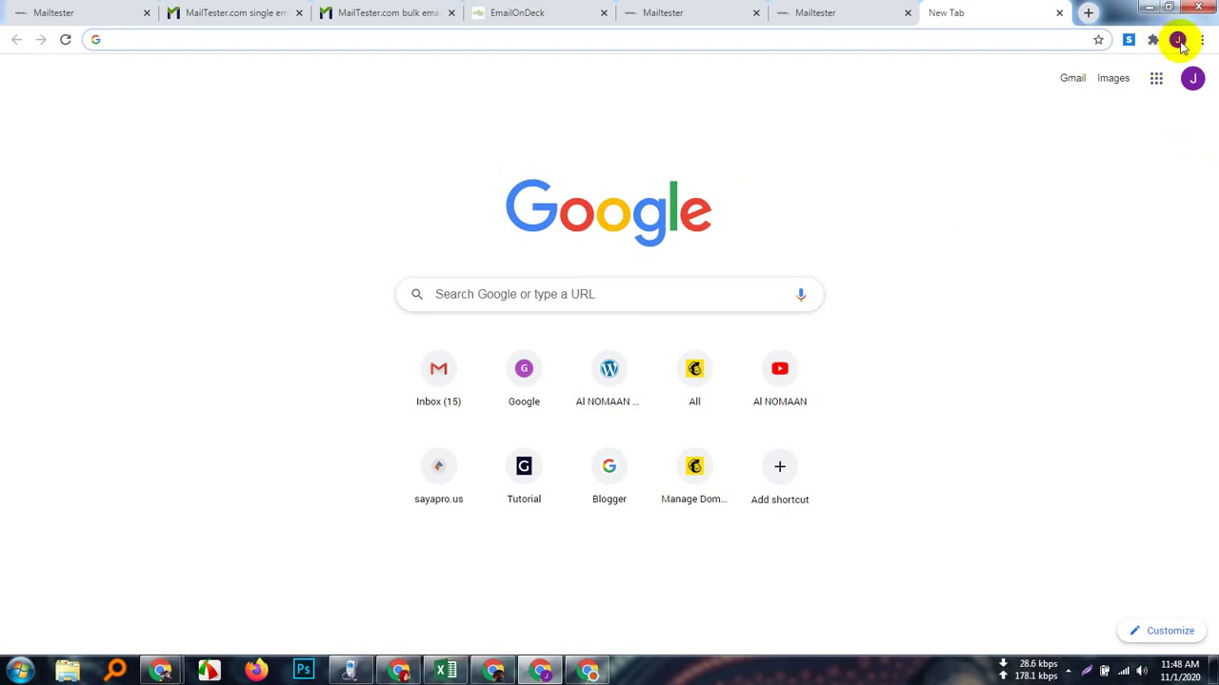
click(1178, 39)
scroll(1029, 483, down, 3)
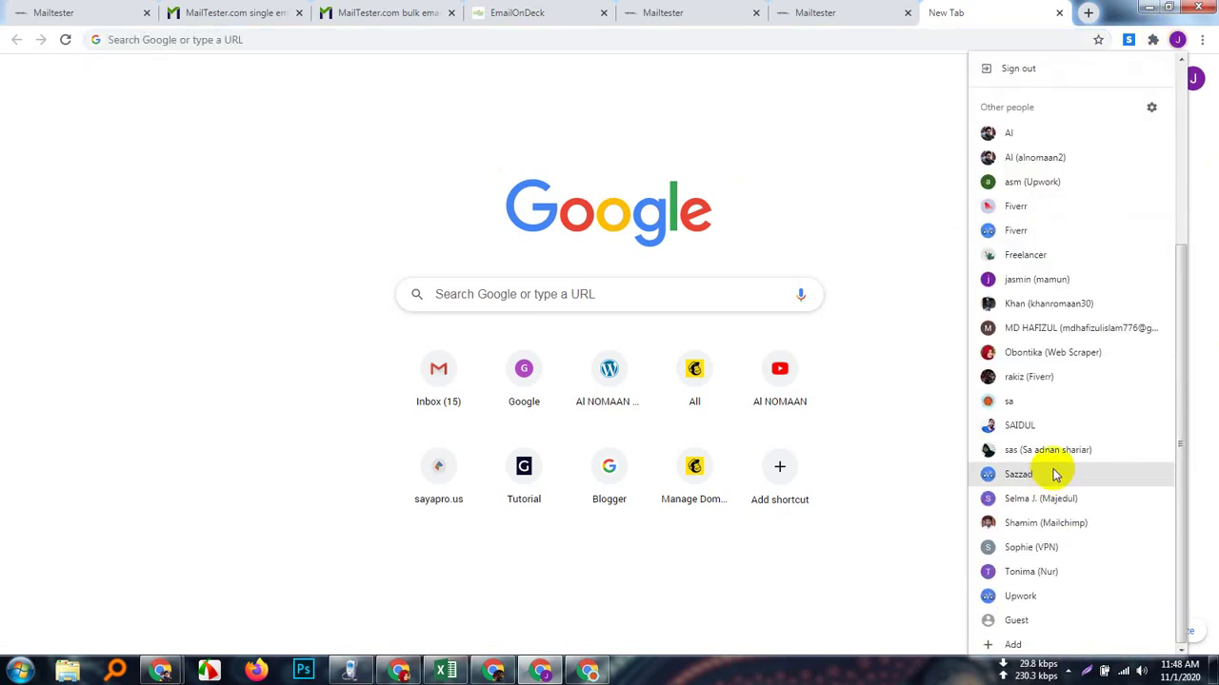
click(1104, 379)
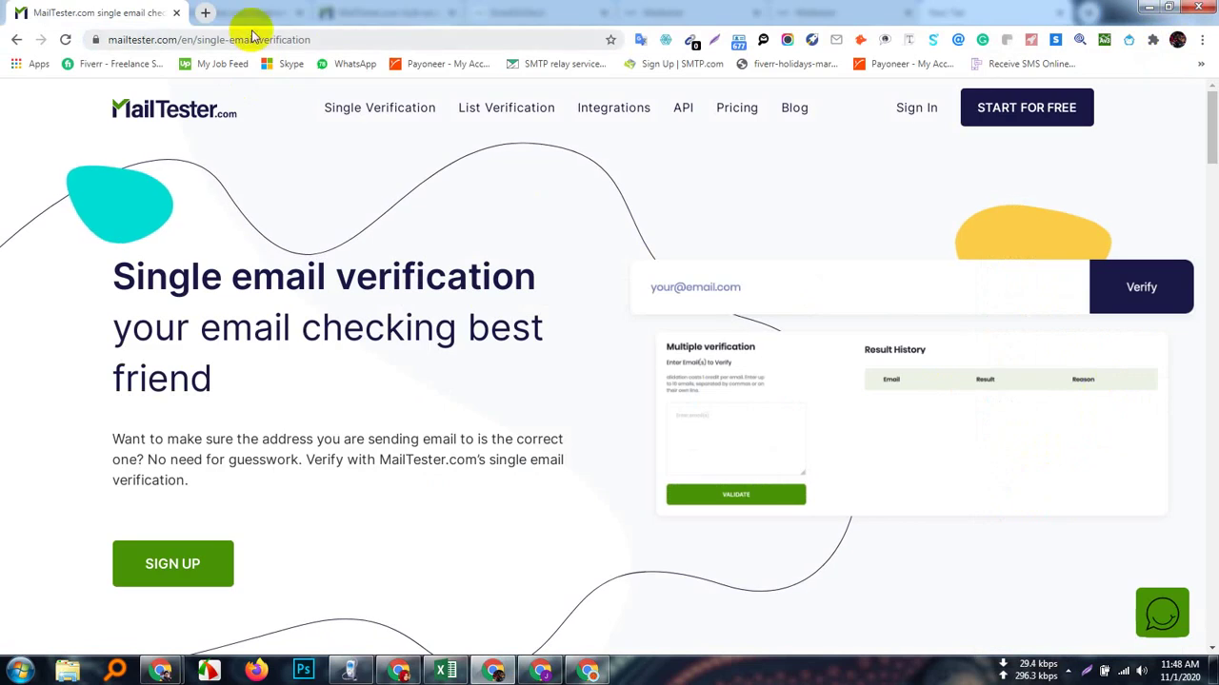
click(205, 12)
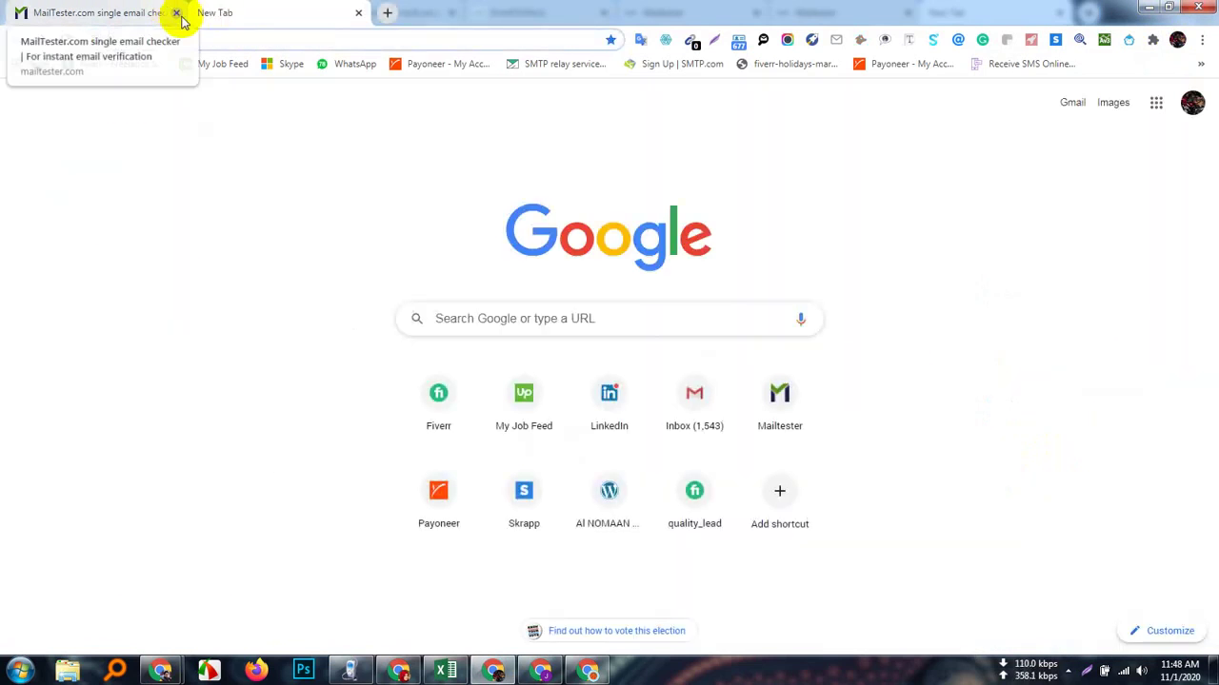
click(174, 12)
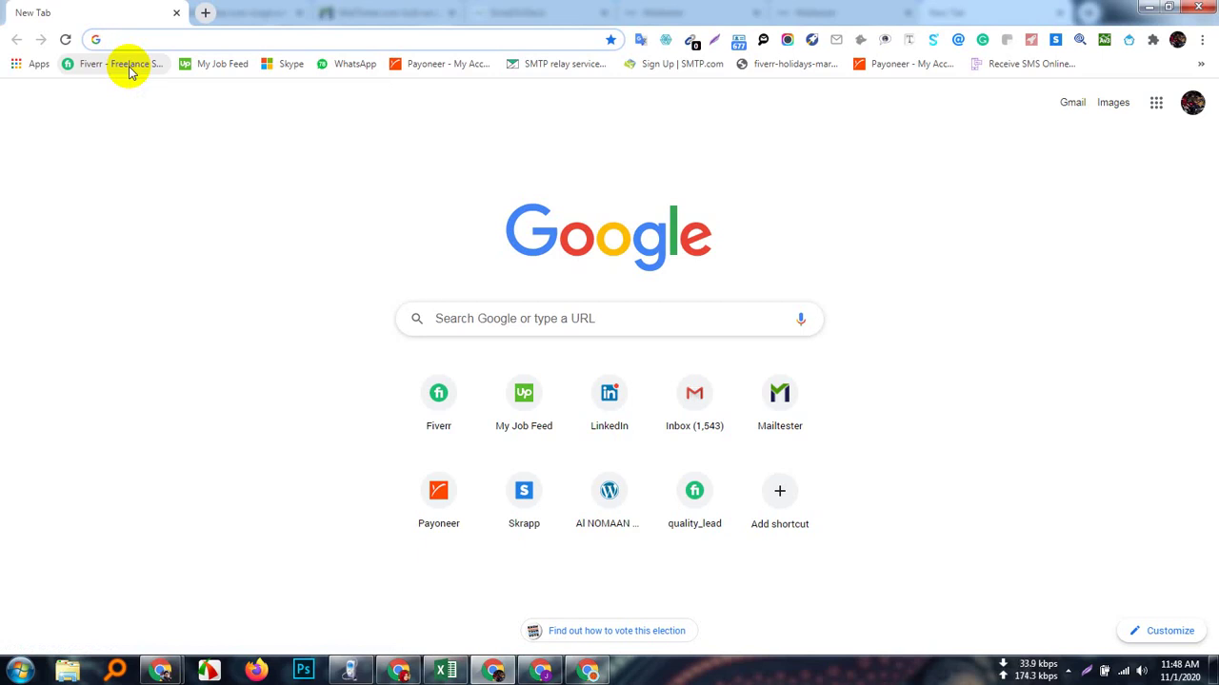
text("")
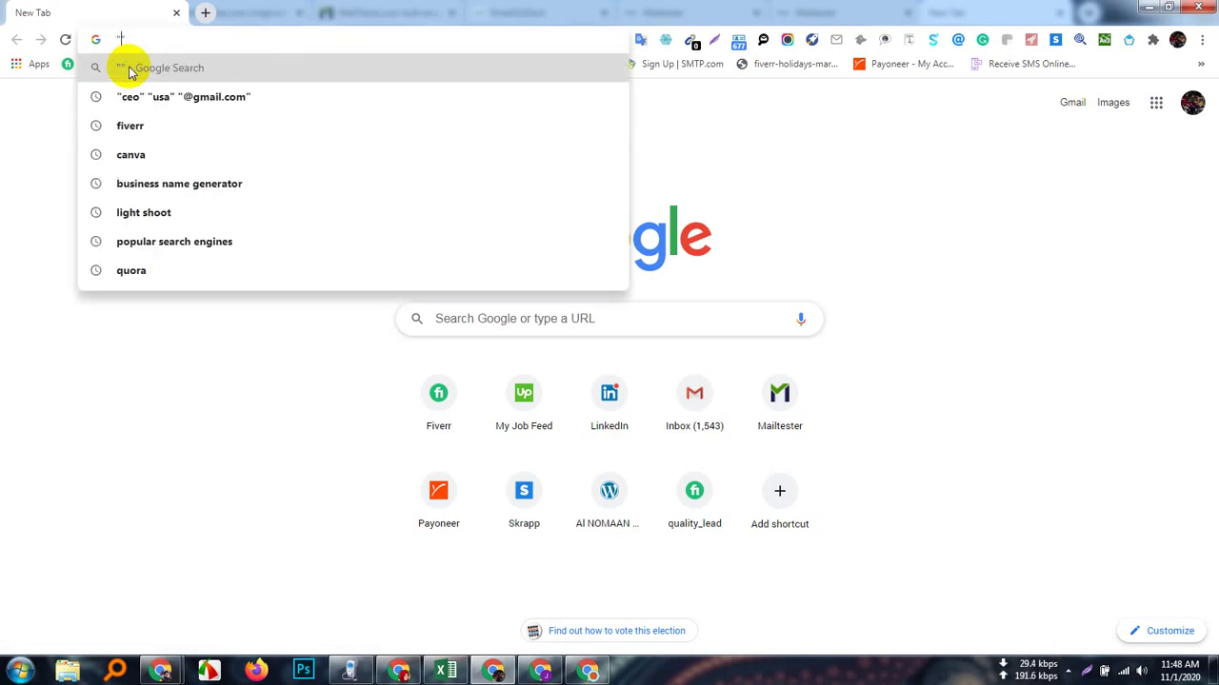
text(Manage)
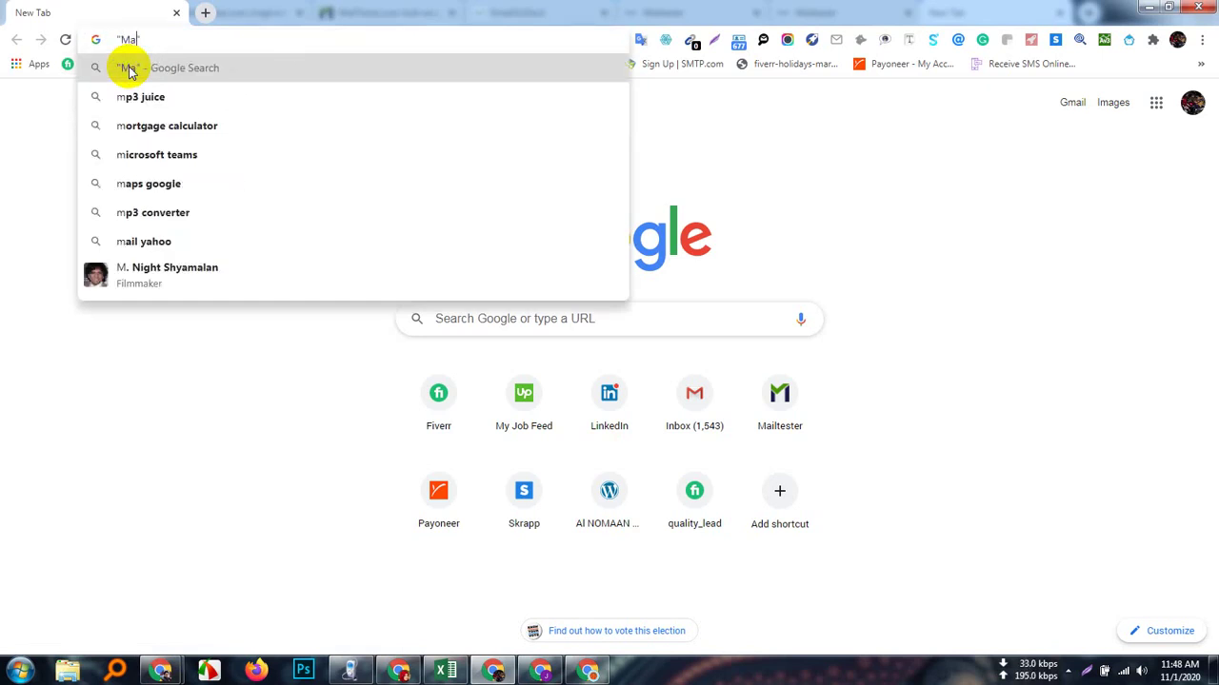
text(r)
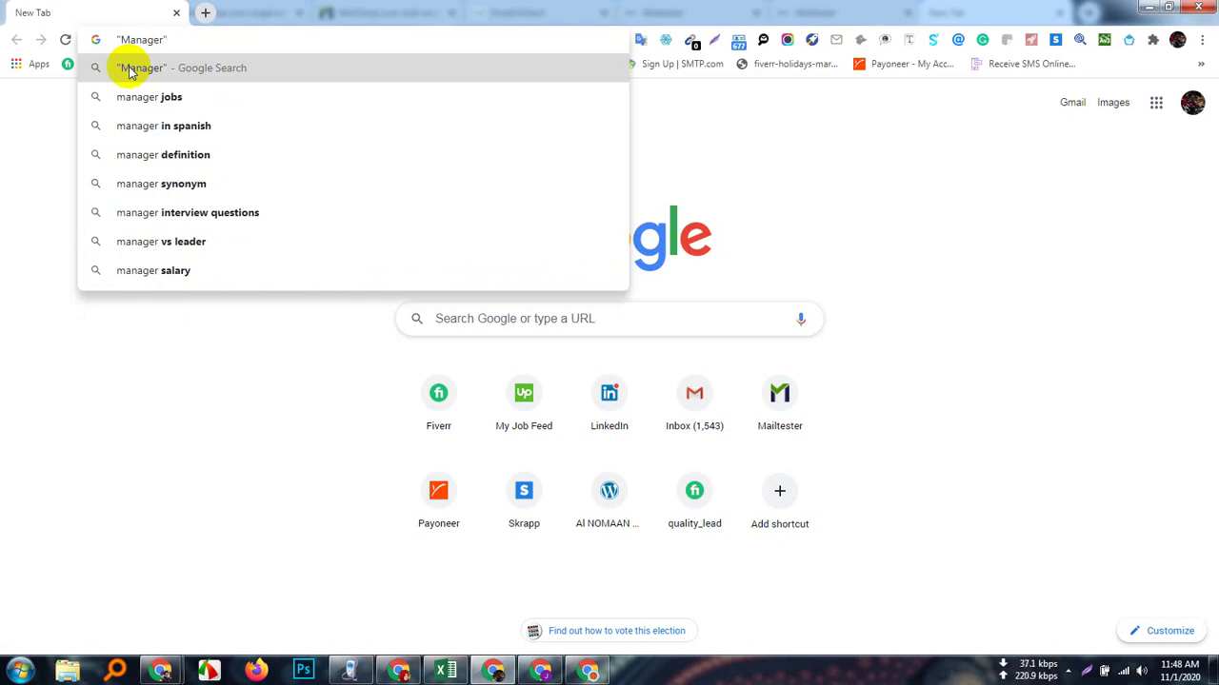
text( ""USA)
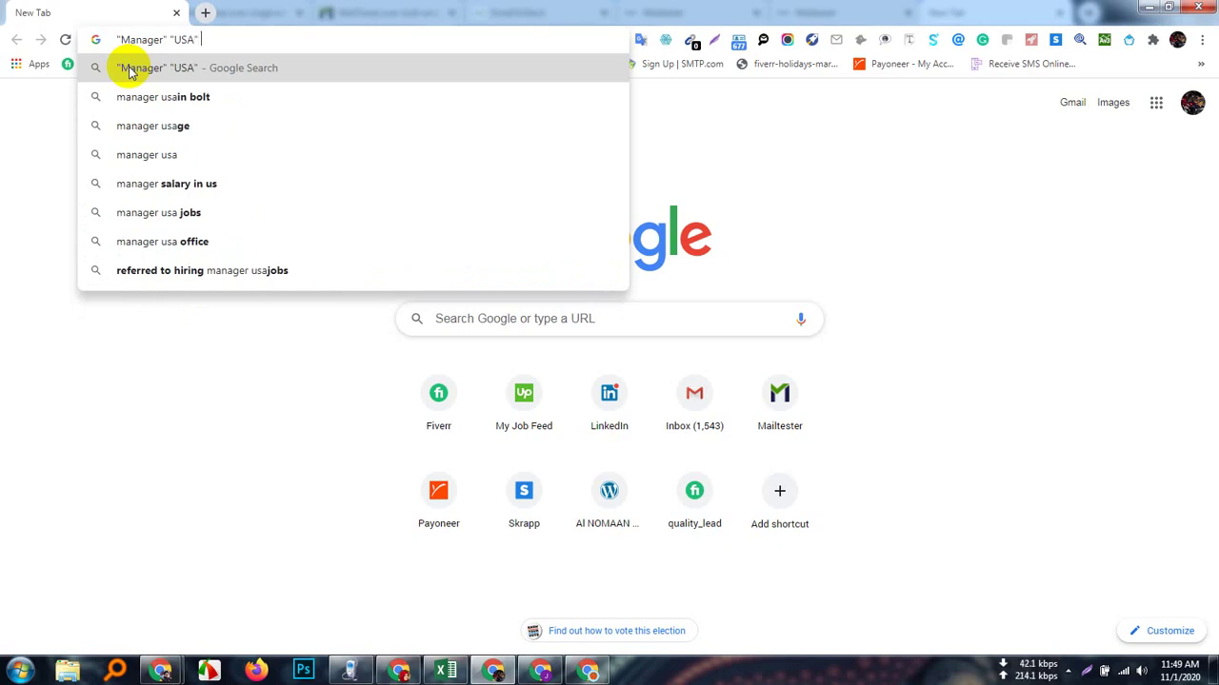
text( "")
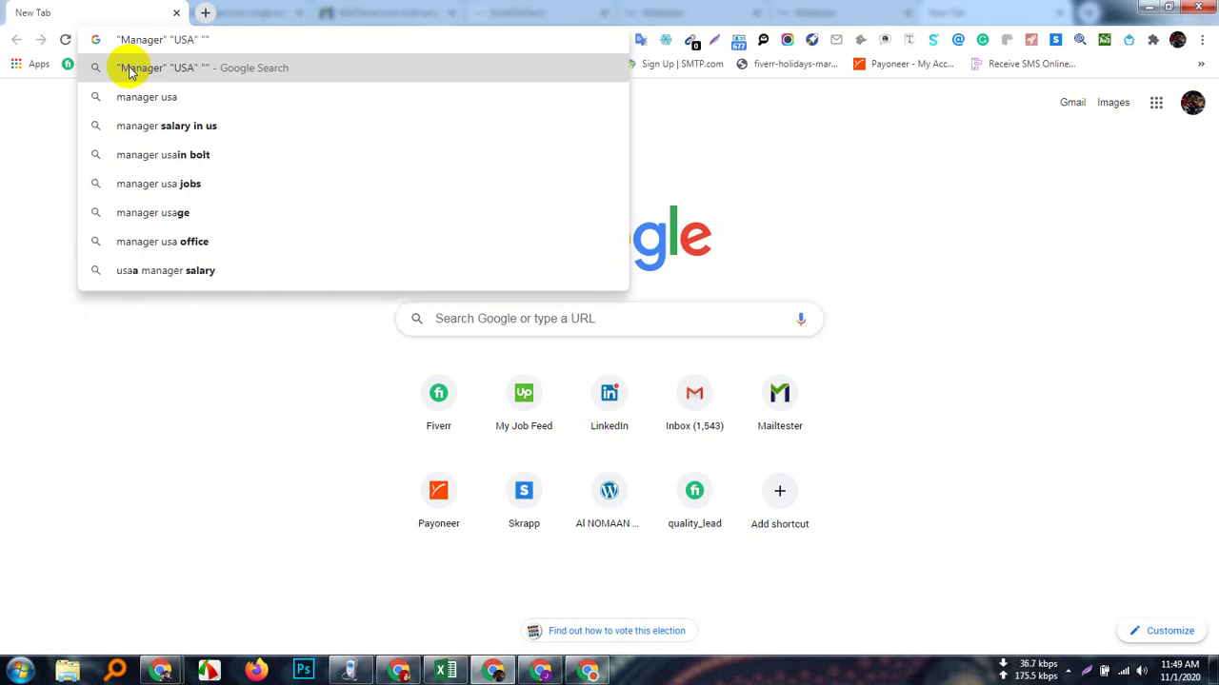
text(@)
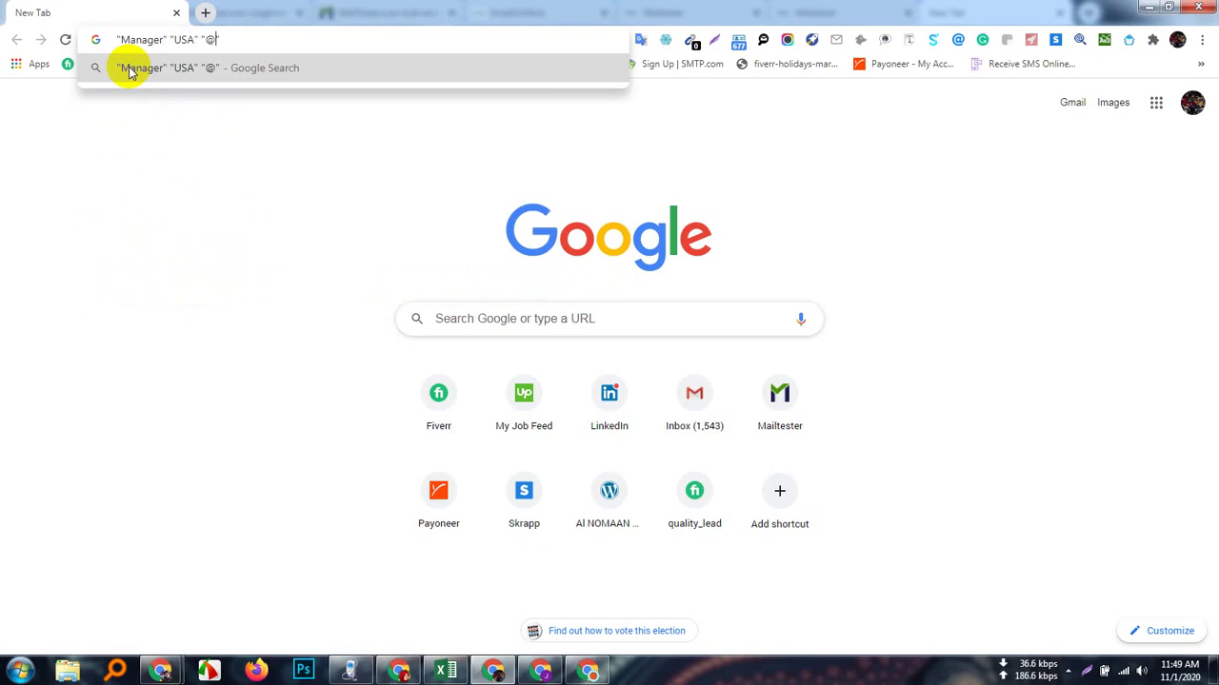
text(gma)
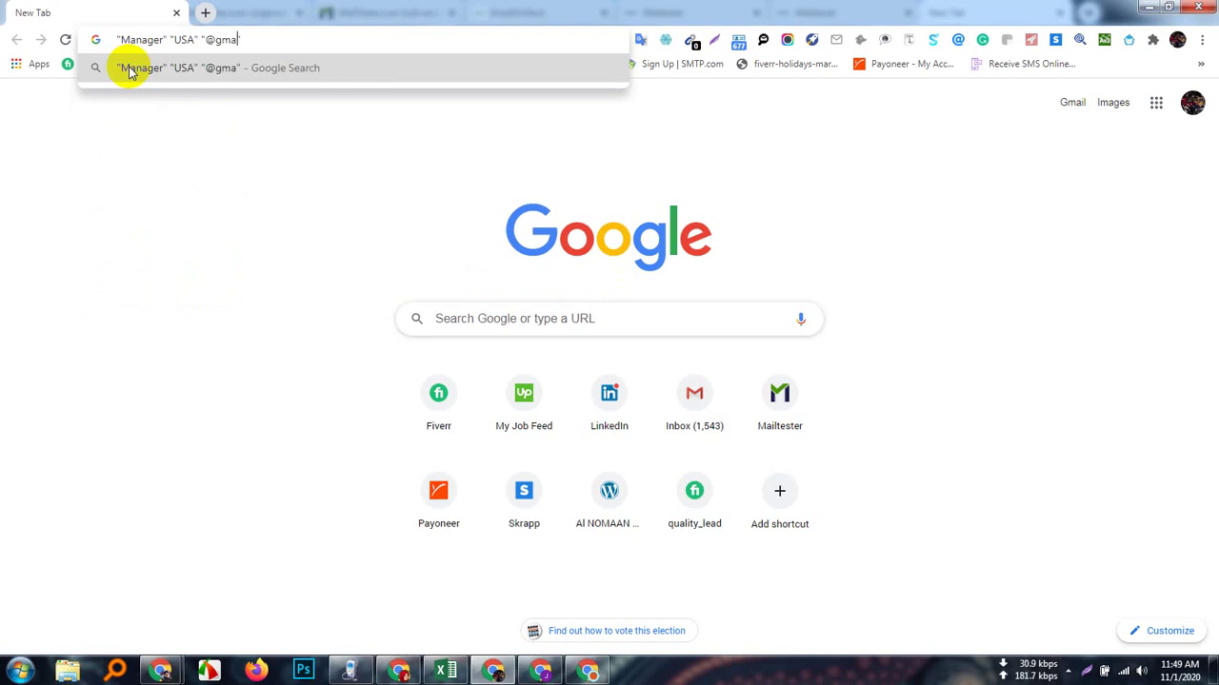
text(il.com)
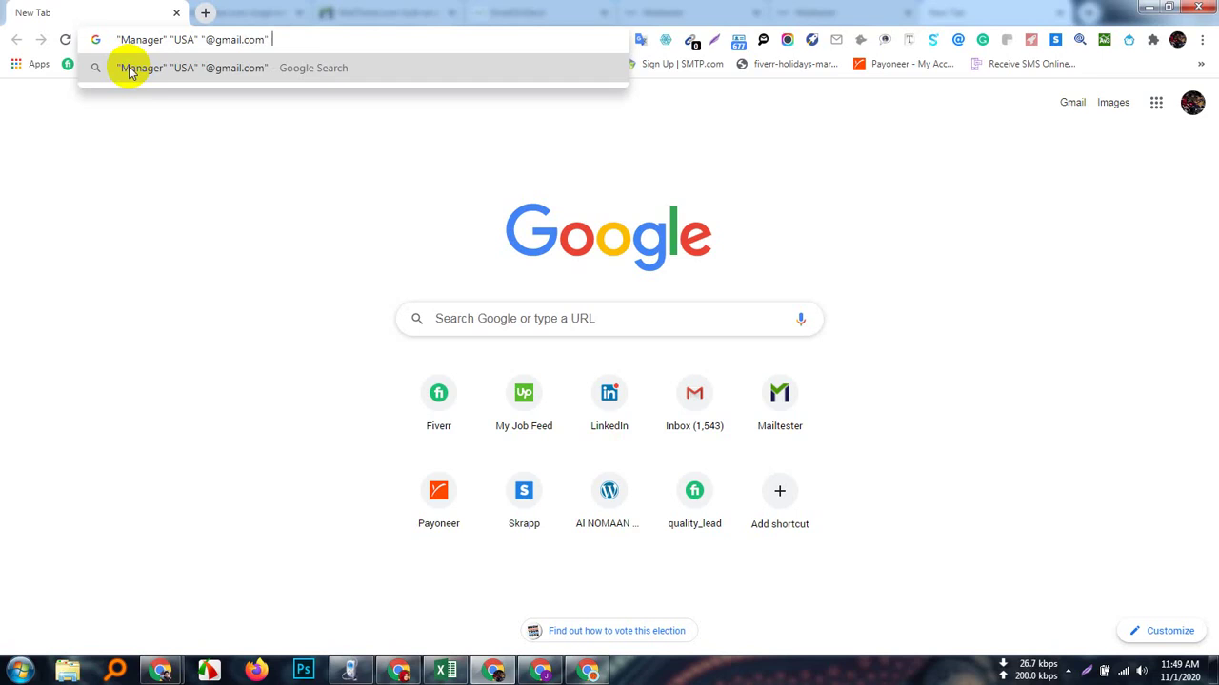
text( "")
key(BackSpace)
key(BackSpace)
text("@)
text(")
text(@)
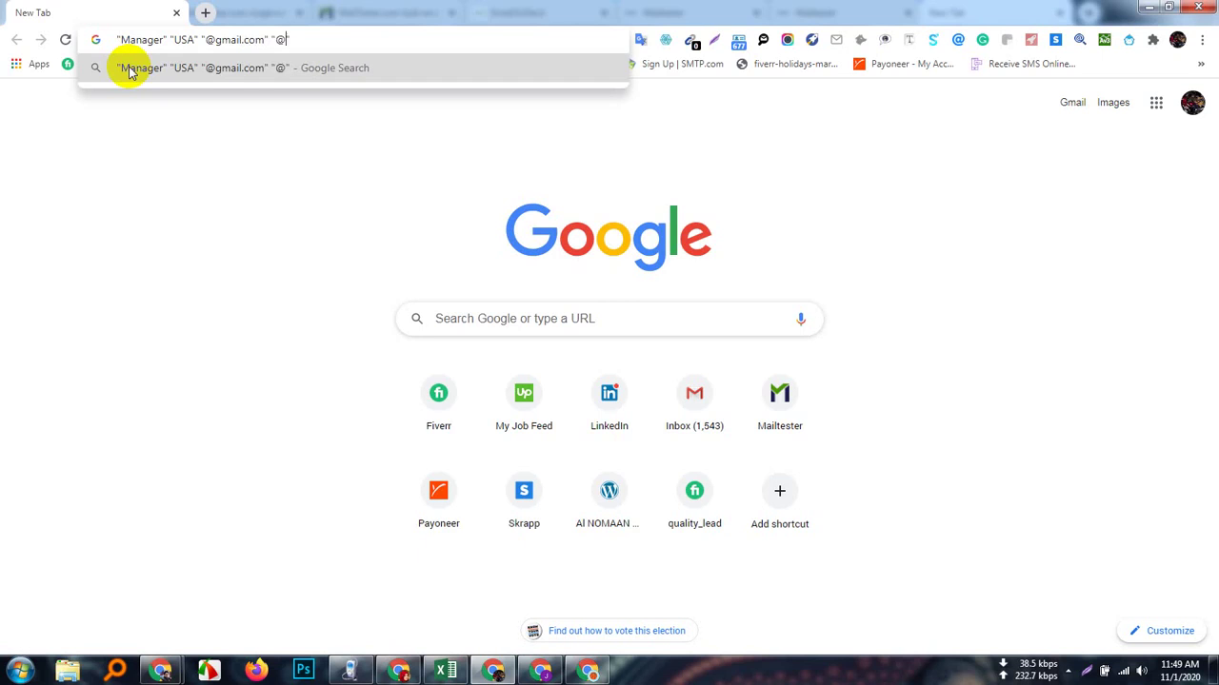
text(yahoo)
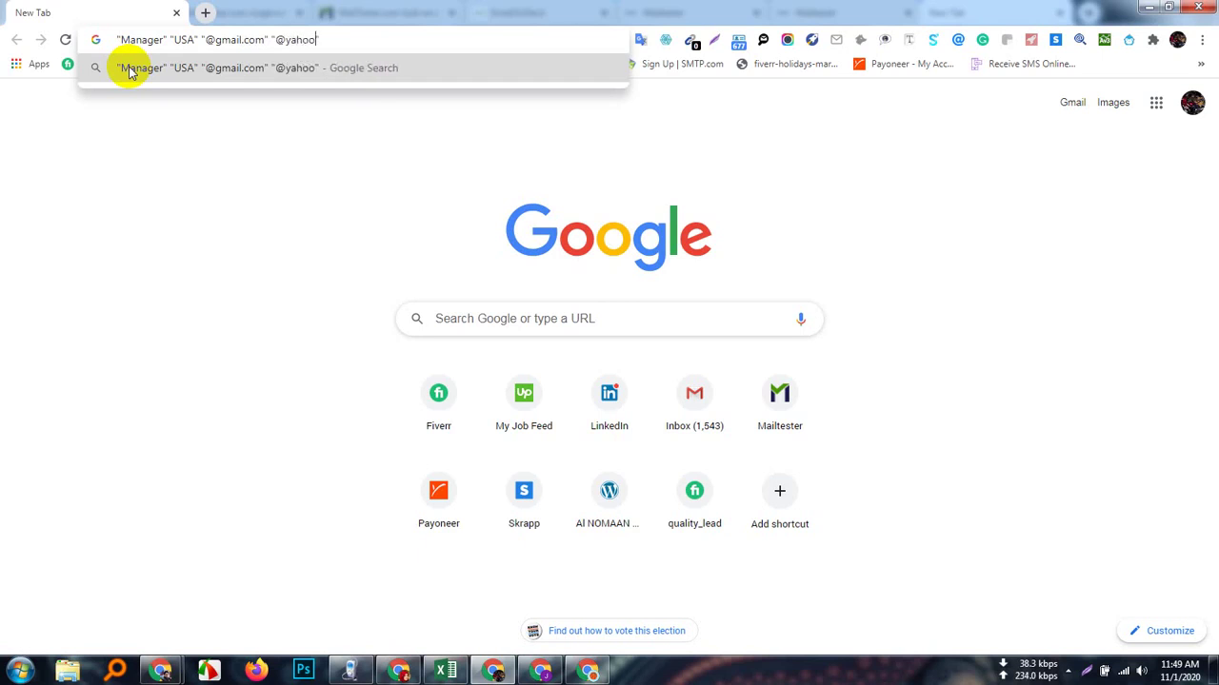
text(.com)
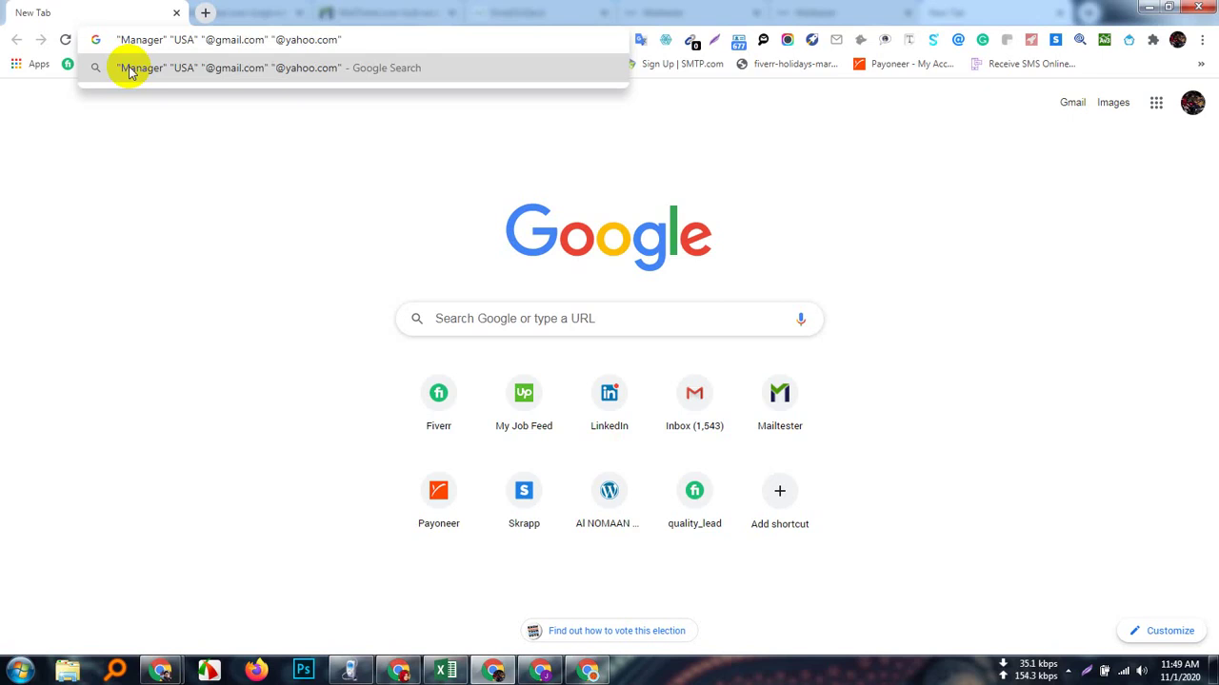
text( ""@)
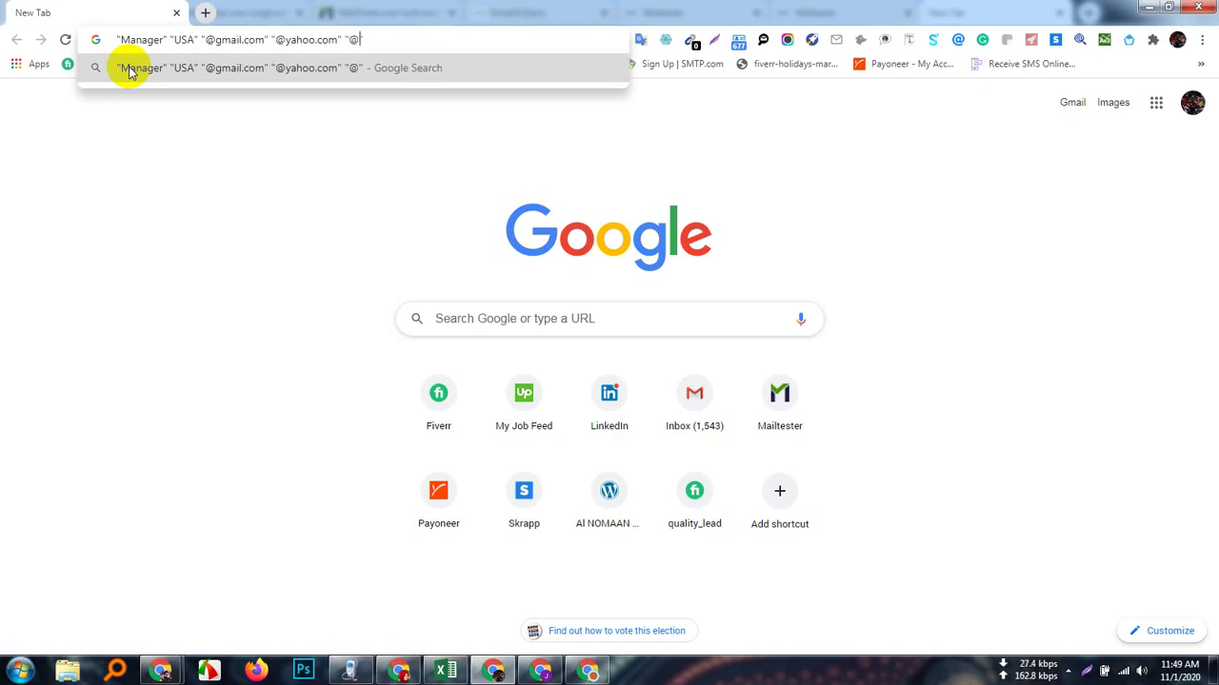
text(outl)
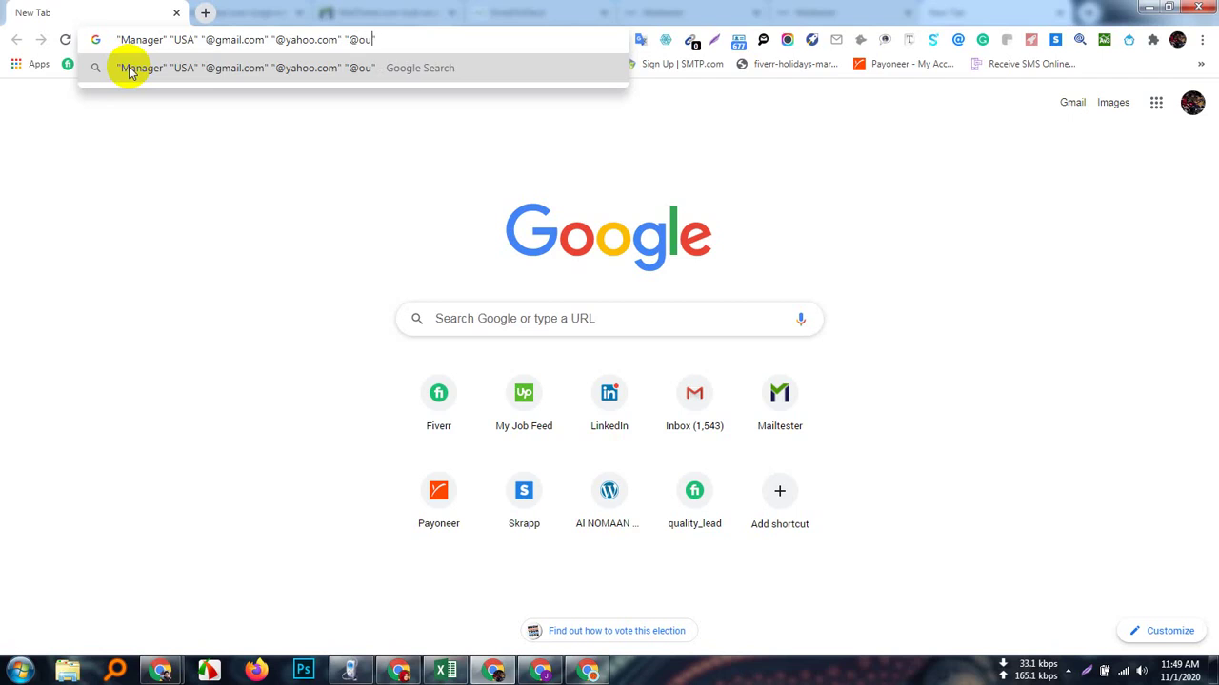
text(ook)
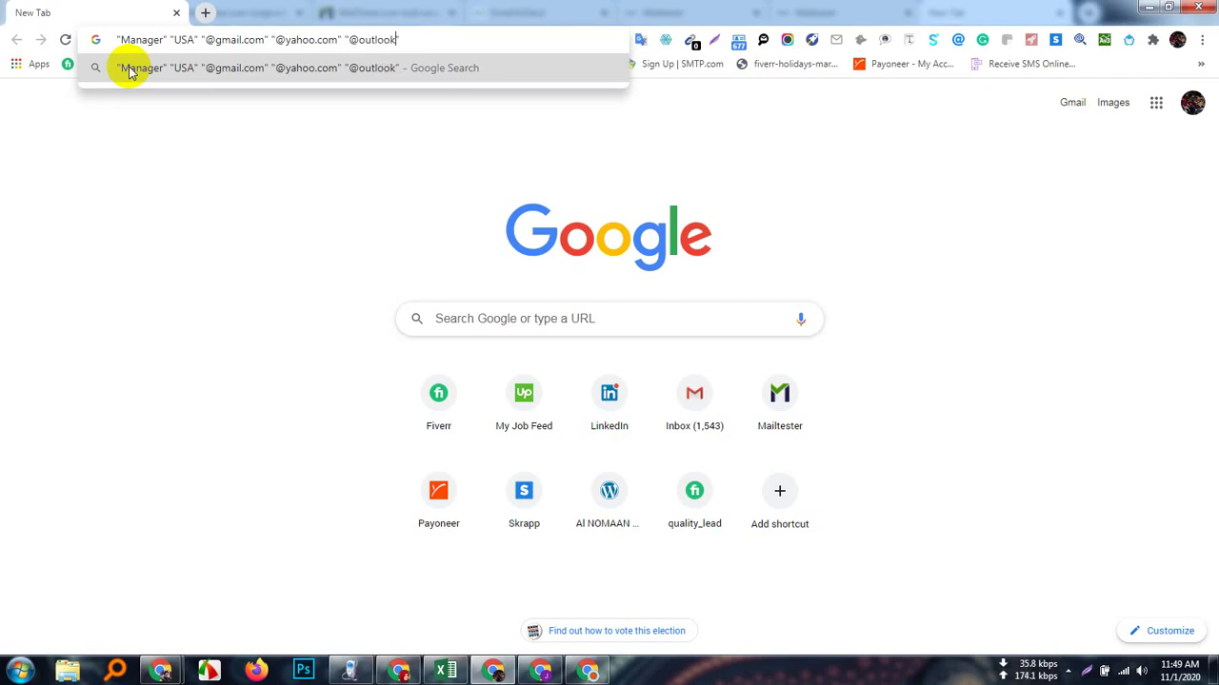
text(.com)
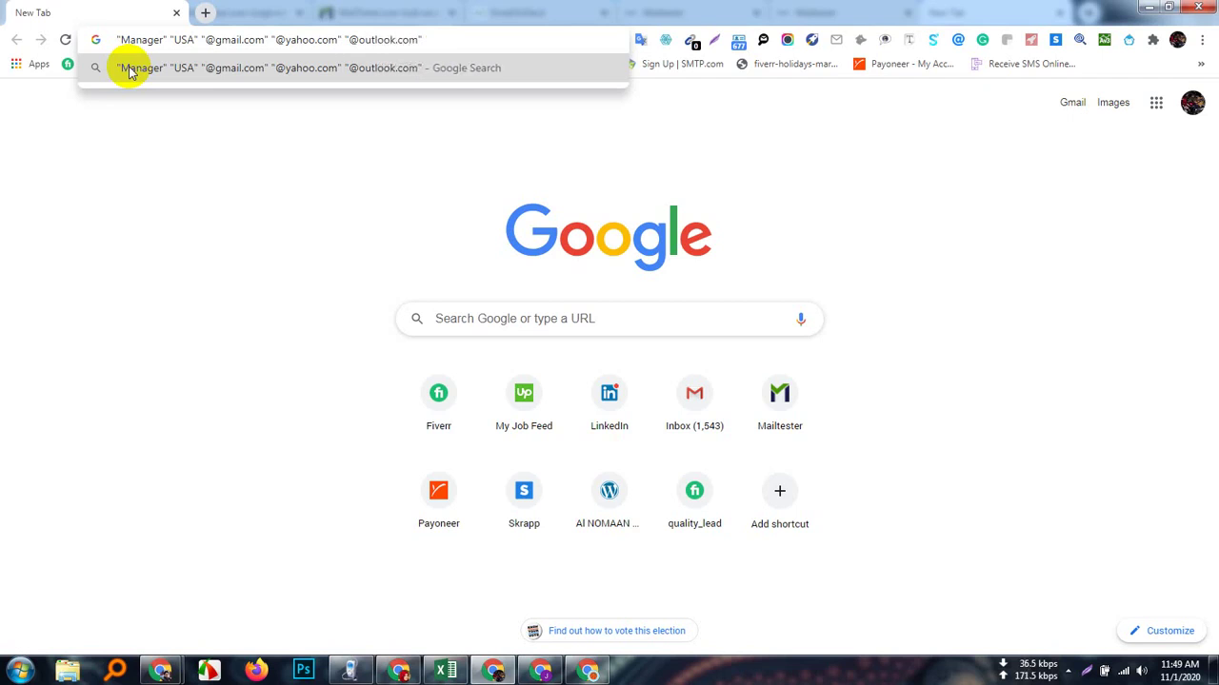
text(""@hot)
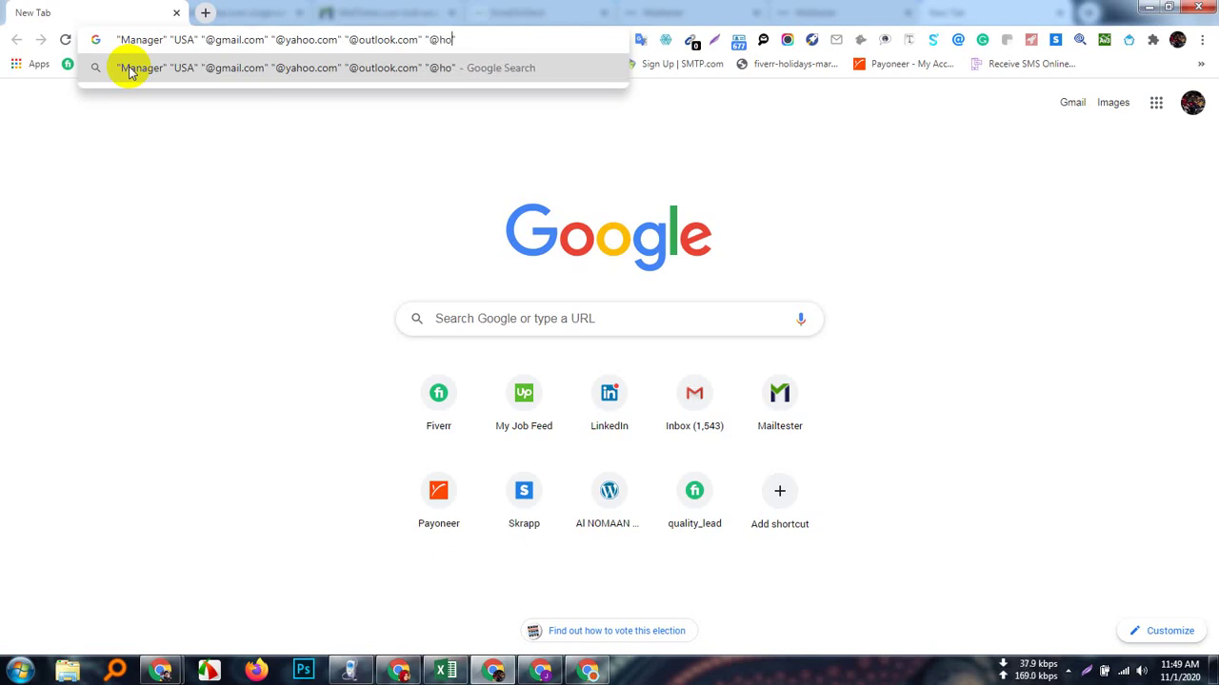
text(mail.com)
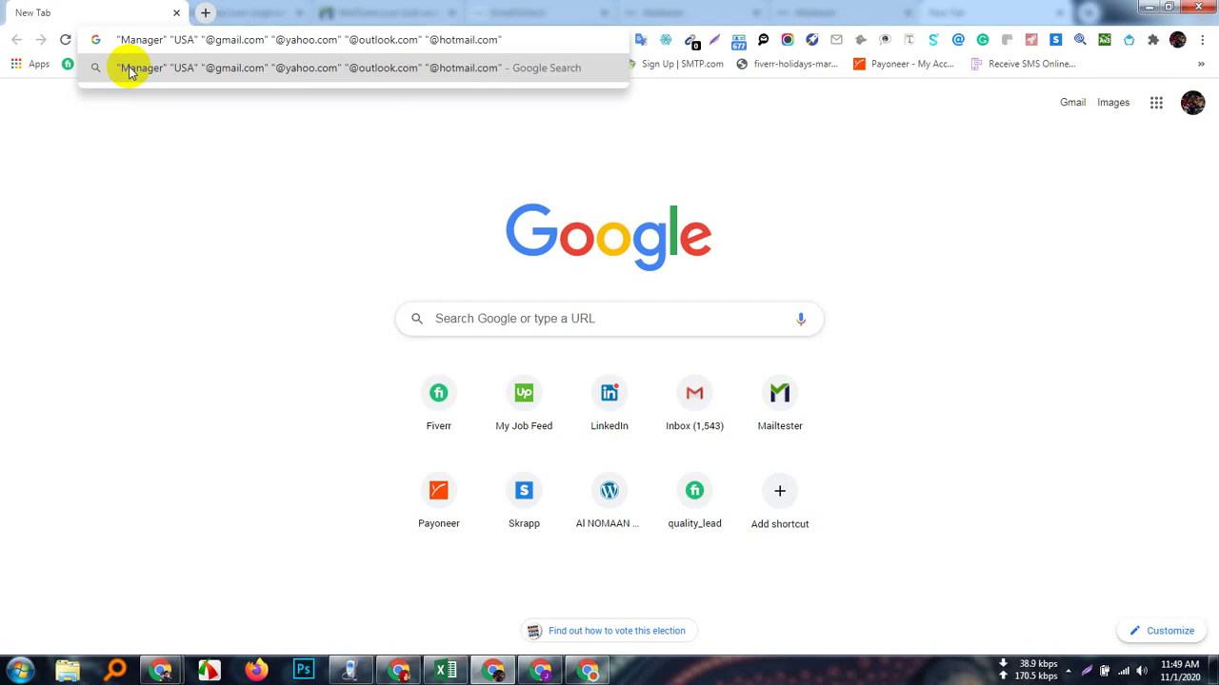
key(Return)
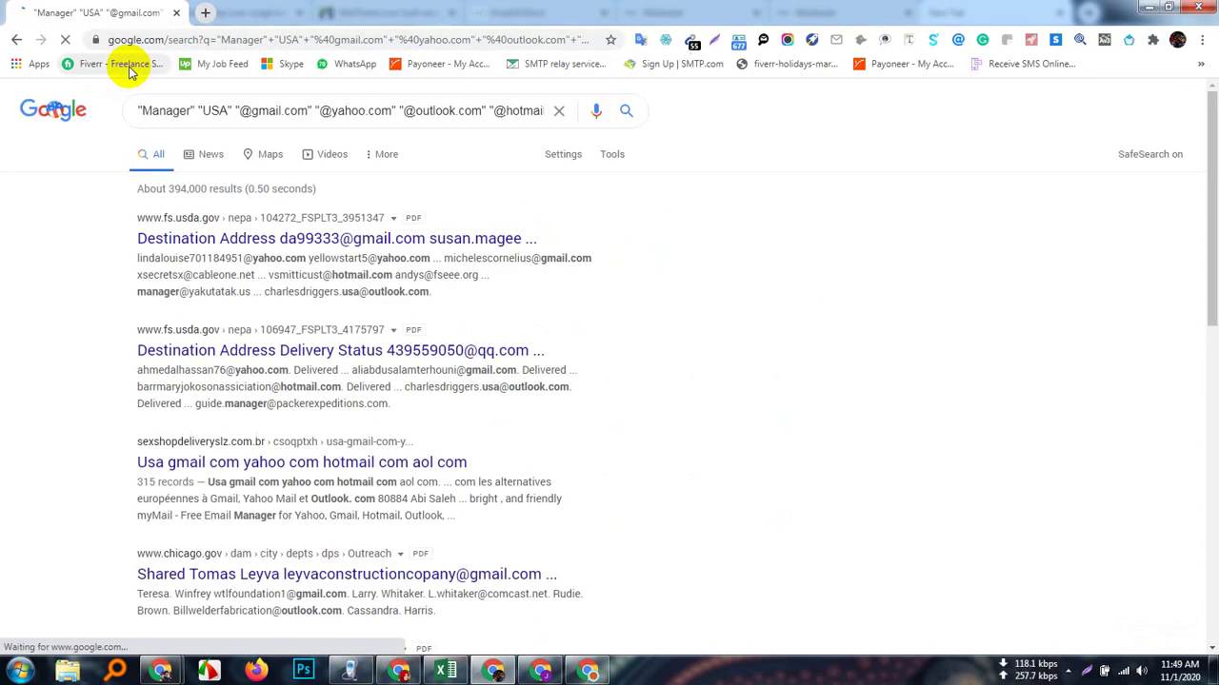
- Open Google's search settings from the results page and set the results per page to 100
scroll(506, 422, down, 8)
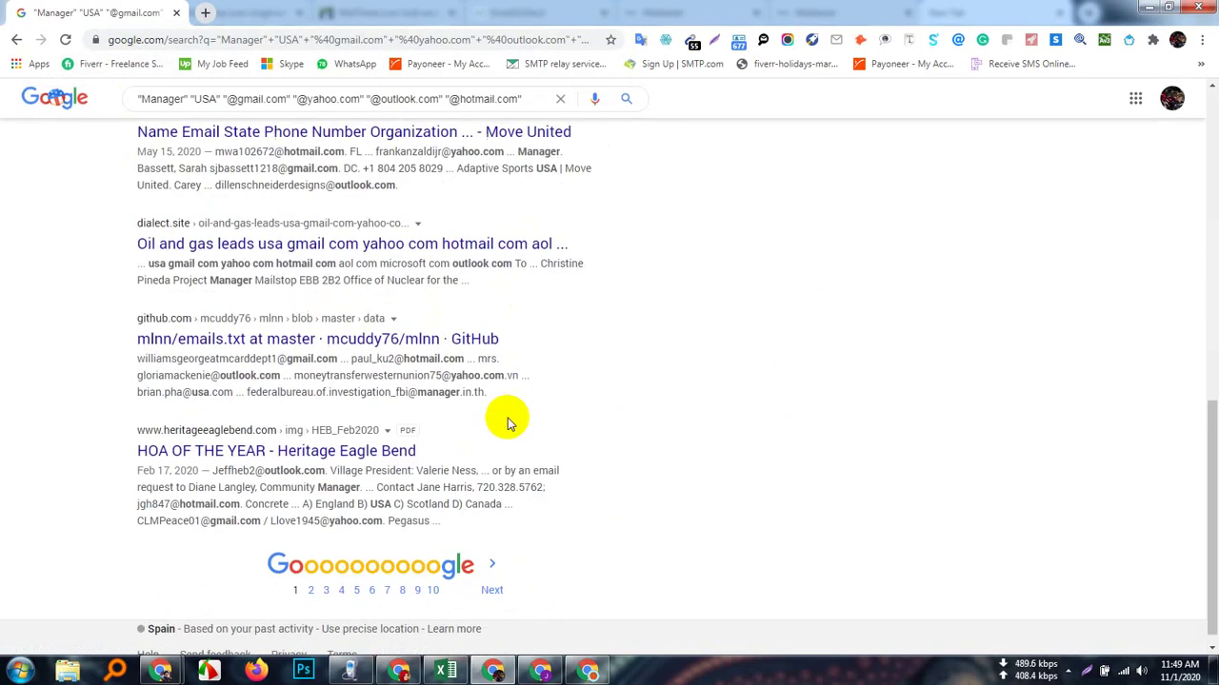
scroll(514, 424, up, 4)
scroll(514, 423, up, 4)
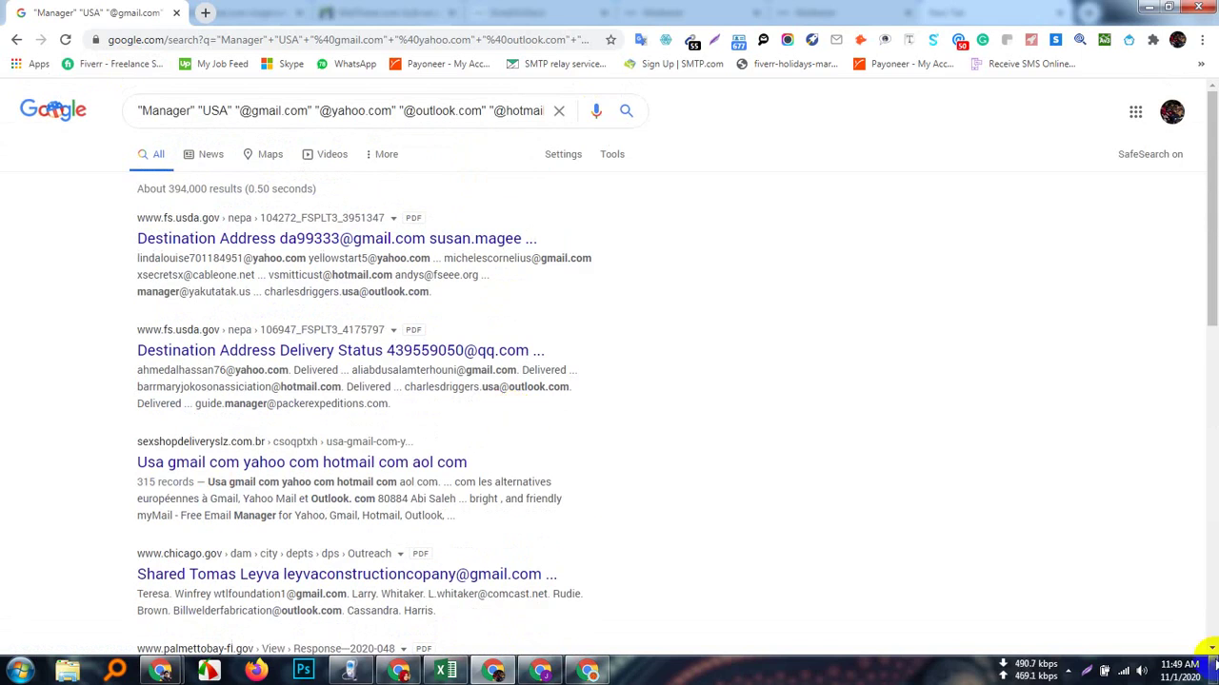
click(571, 162)
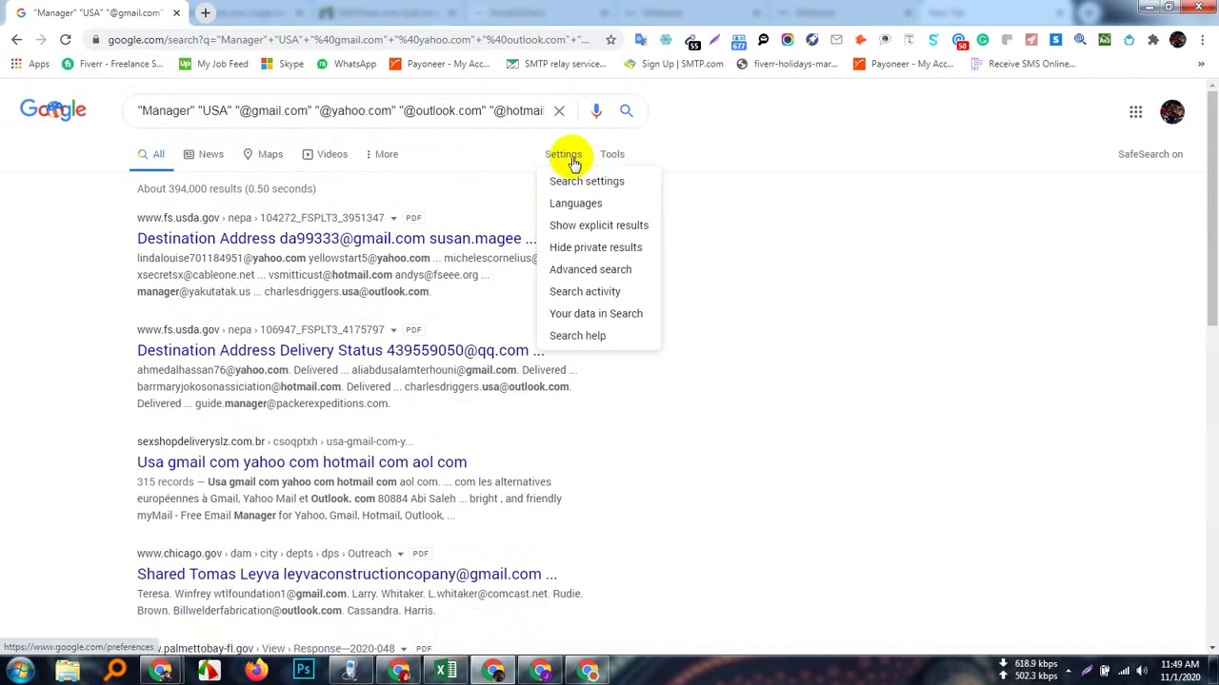
click(607, 183)
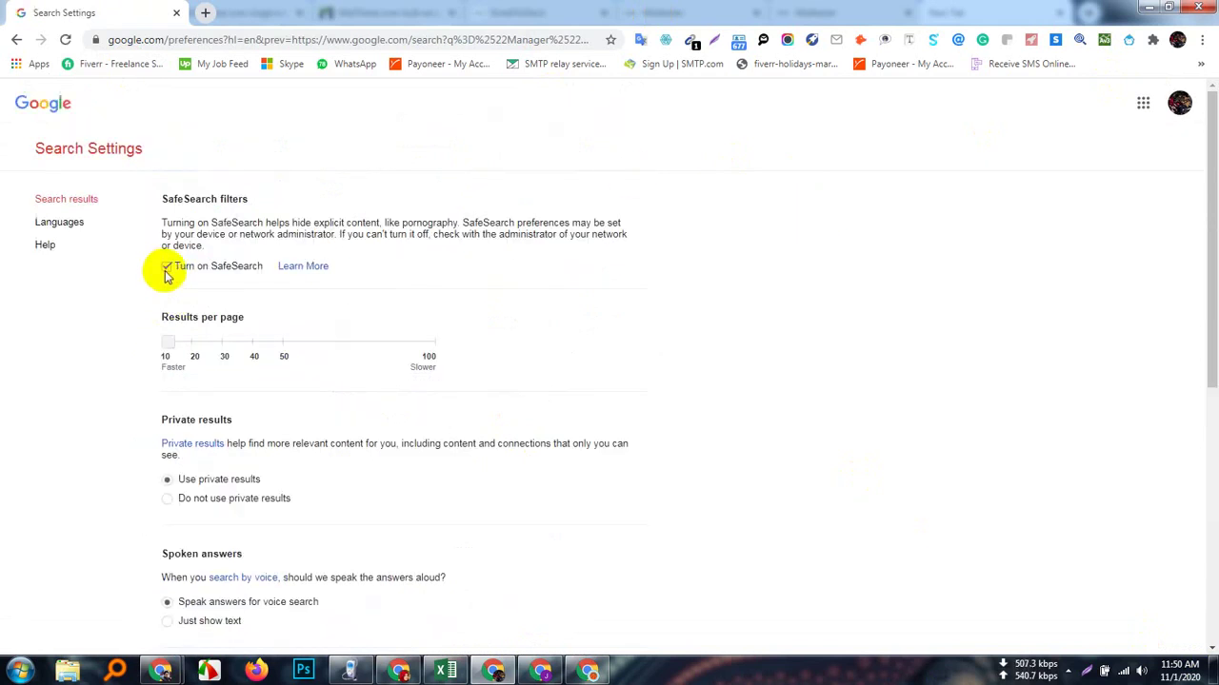
drag(174, 349, 421, 376)
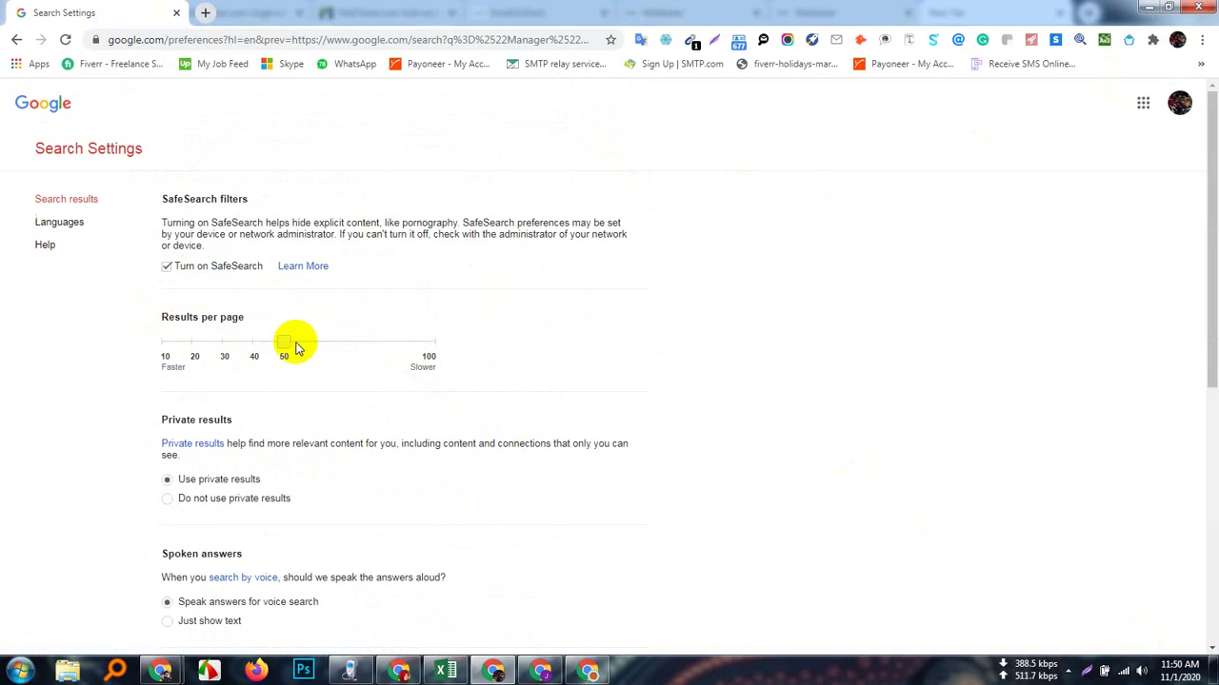
drag(289, 344, 403, 353)
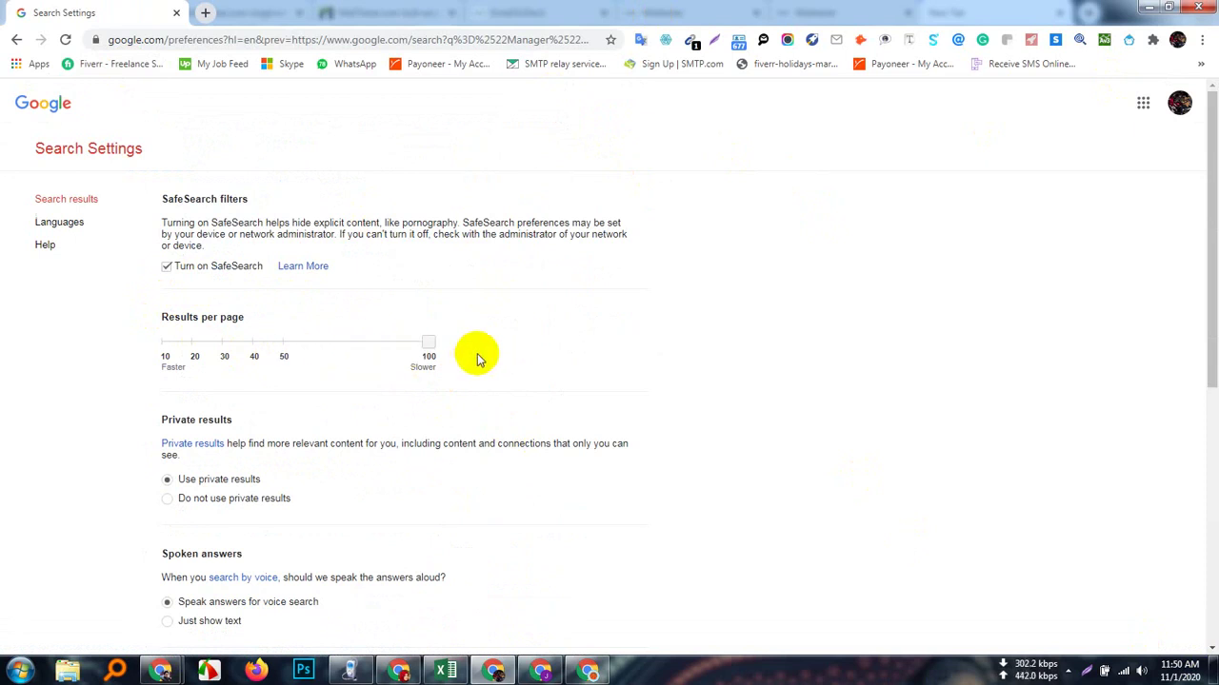
- Check the full list of regions for United States, then save the search settings and complete the robot check
scroll(517, 511, down, 5)
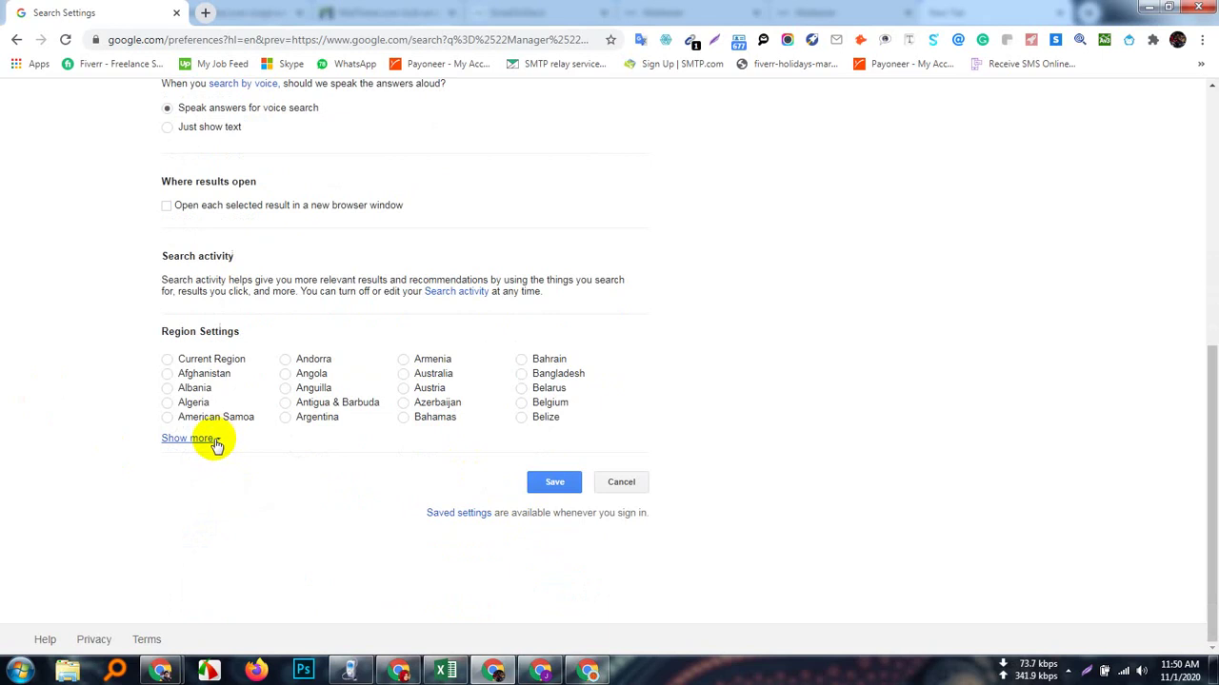
click(215, 440)
scroll(514, 504, down, 3)
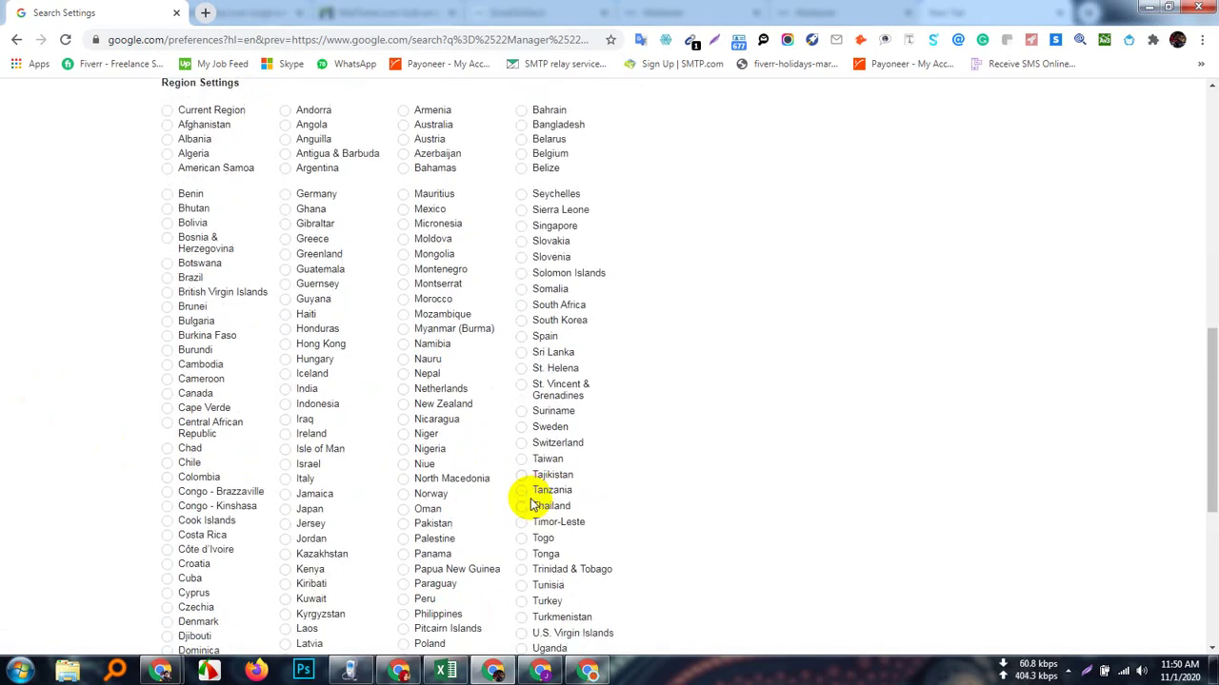
scroll(524, 500, down, 4)
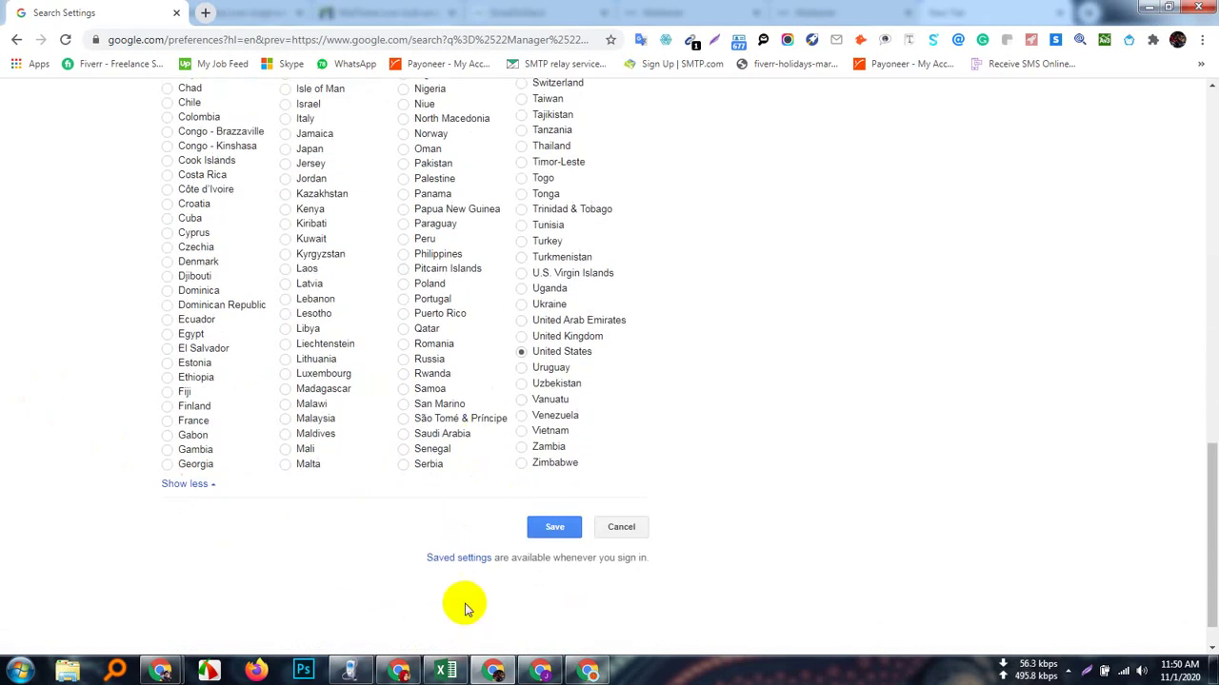
click(554, 527)
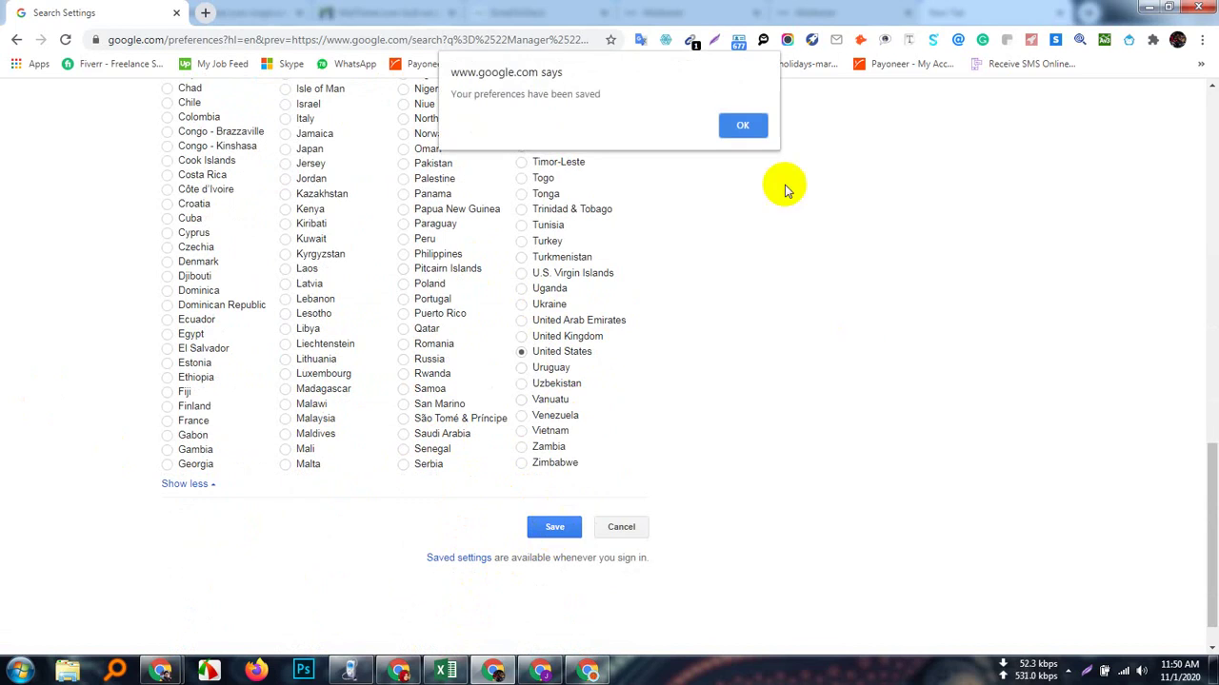
click(736, 125)
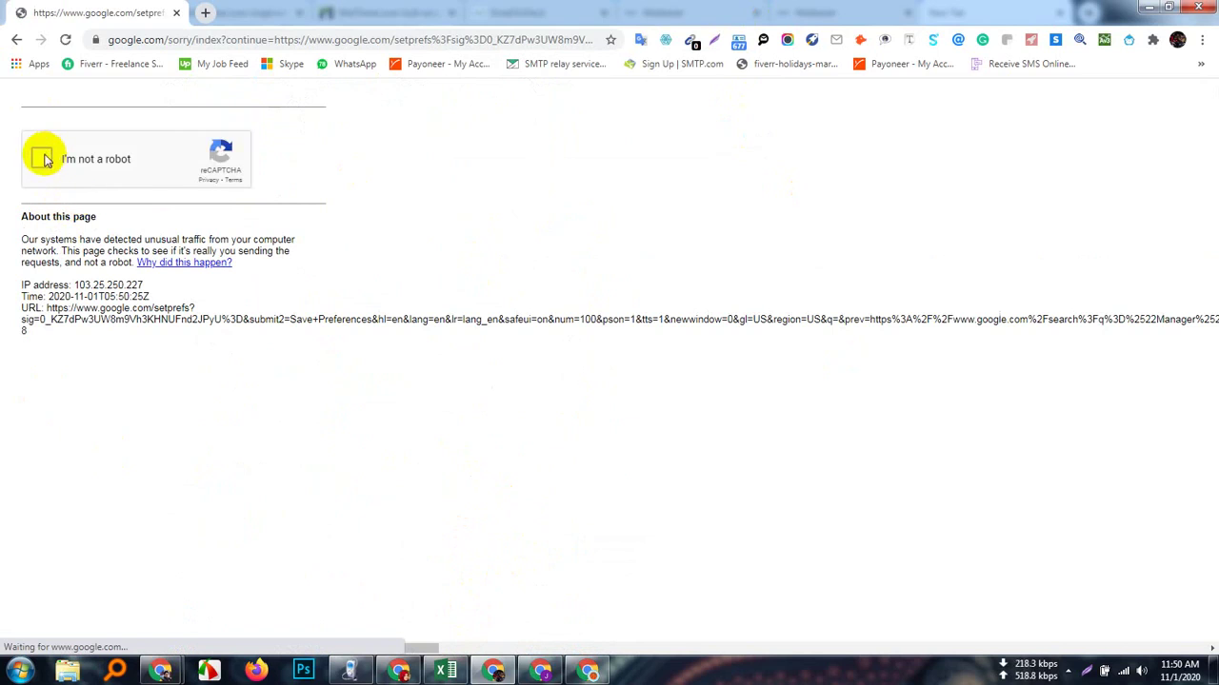
click(182, 187)
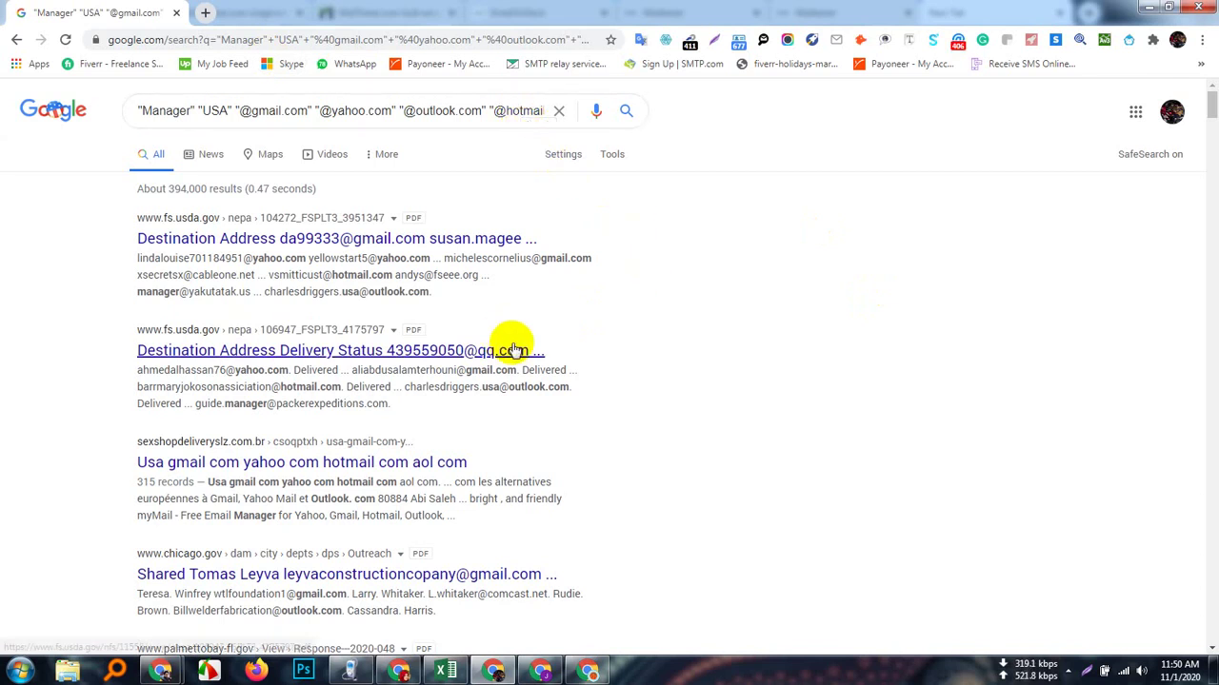
scroll(553, 346, down, 2)
scroll(552, 353, up, 2)
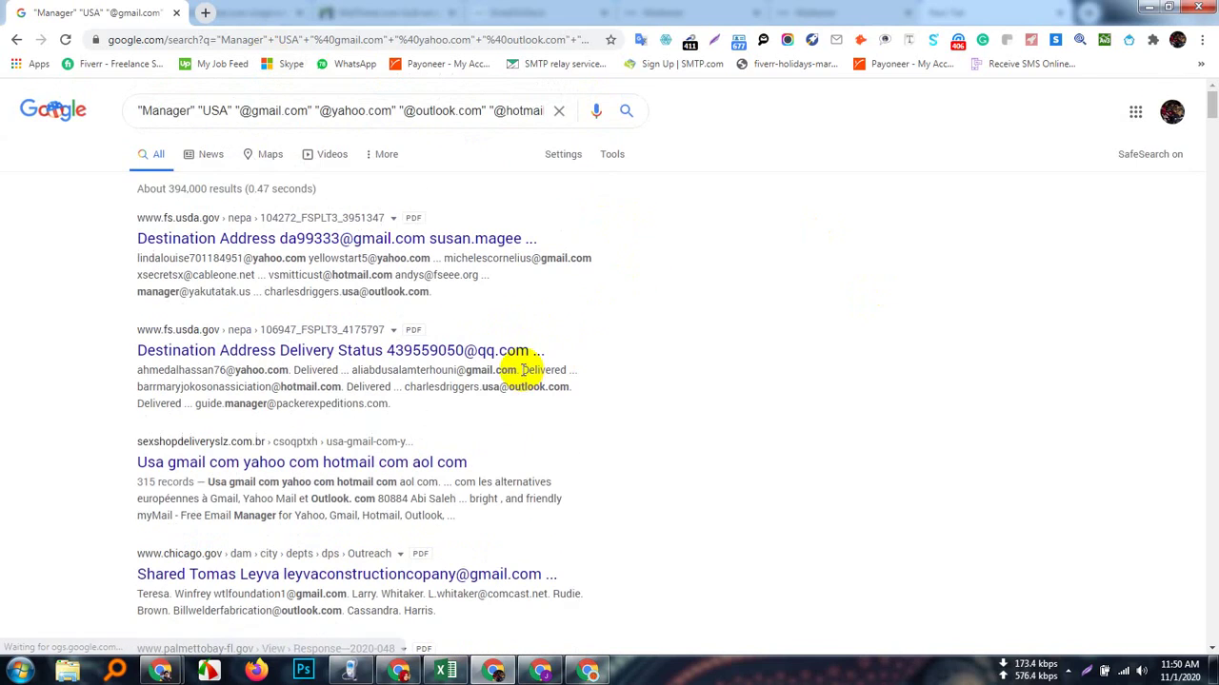
- Open the Email Extractor Lite site eel.surf7.net.my in a new browser tab
click(208, 14)
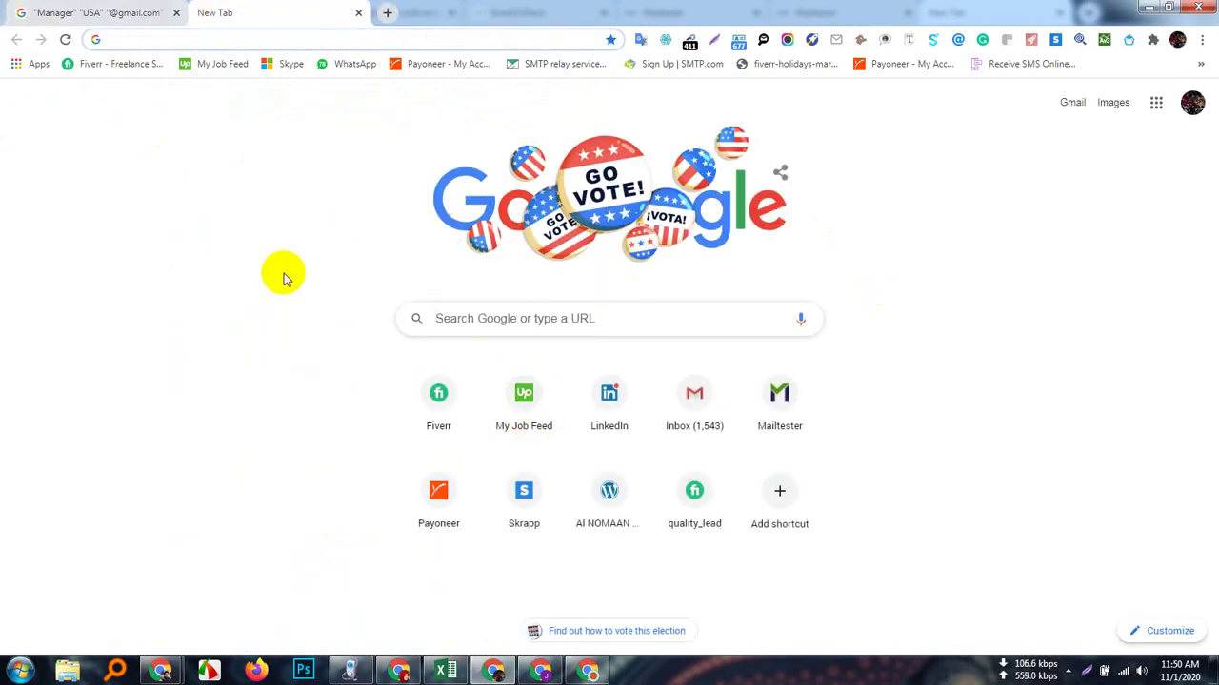
text(eel)
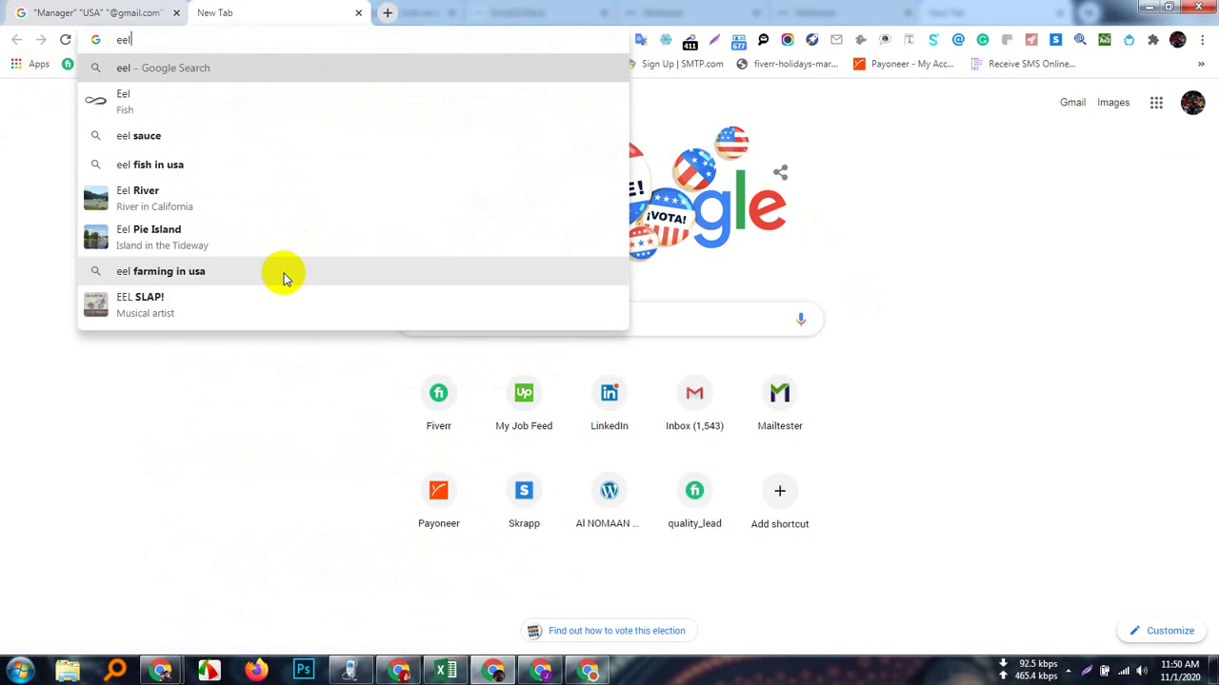
text(.su)
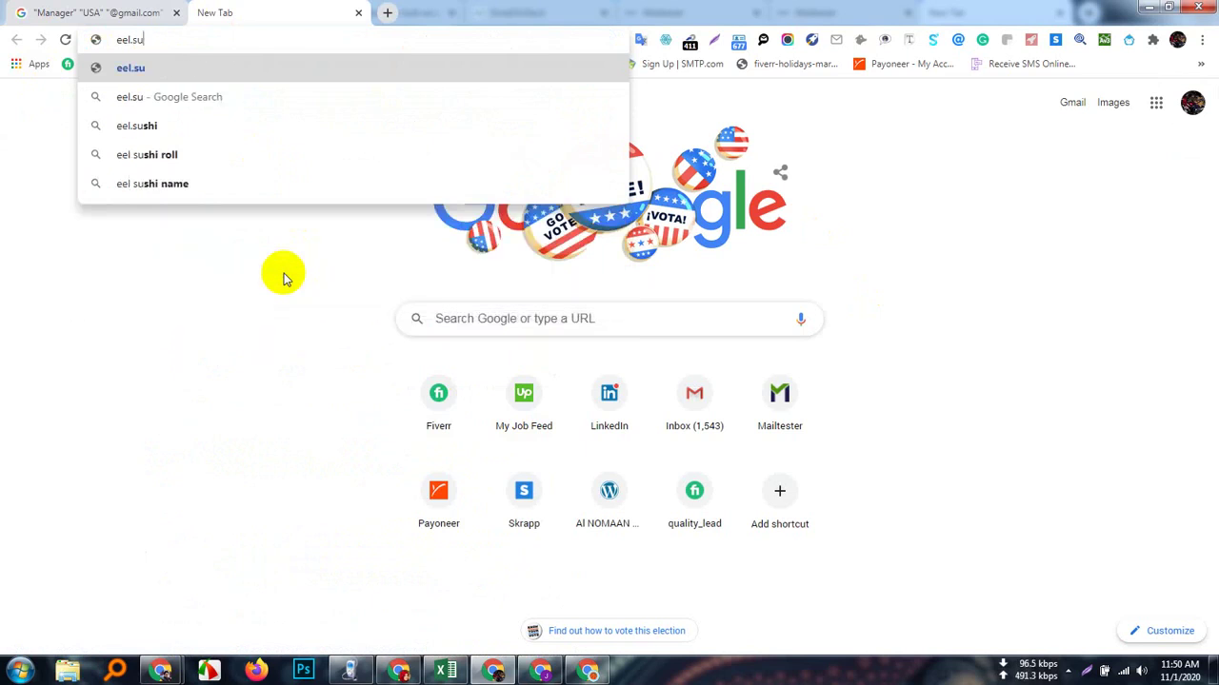
text(rf)
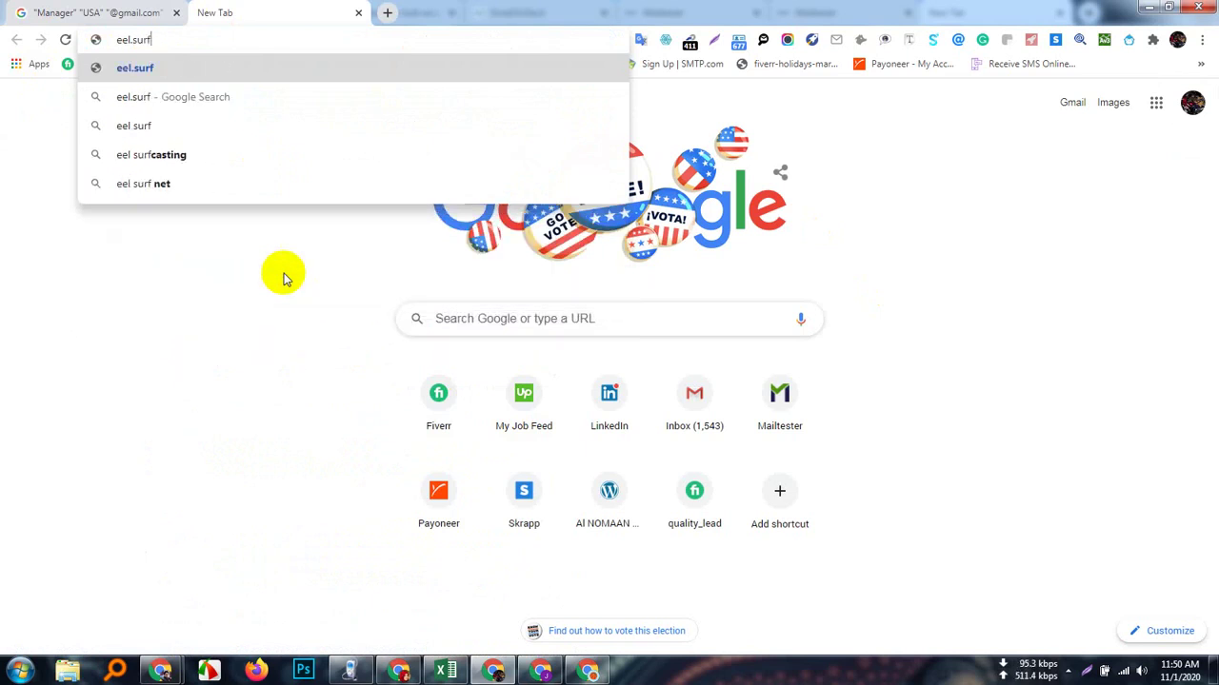
text(7.ne)
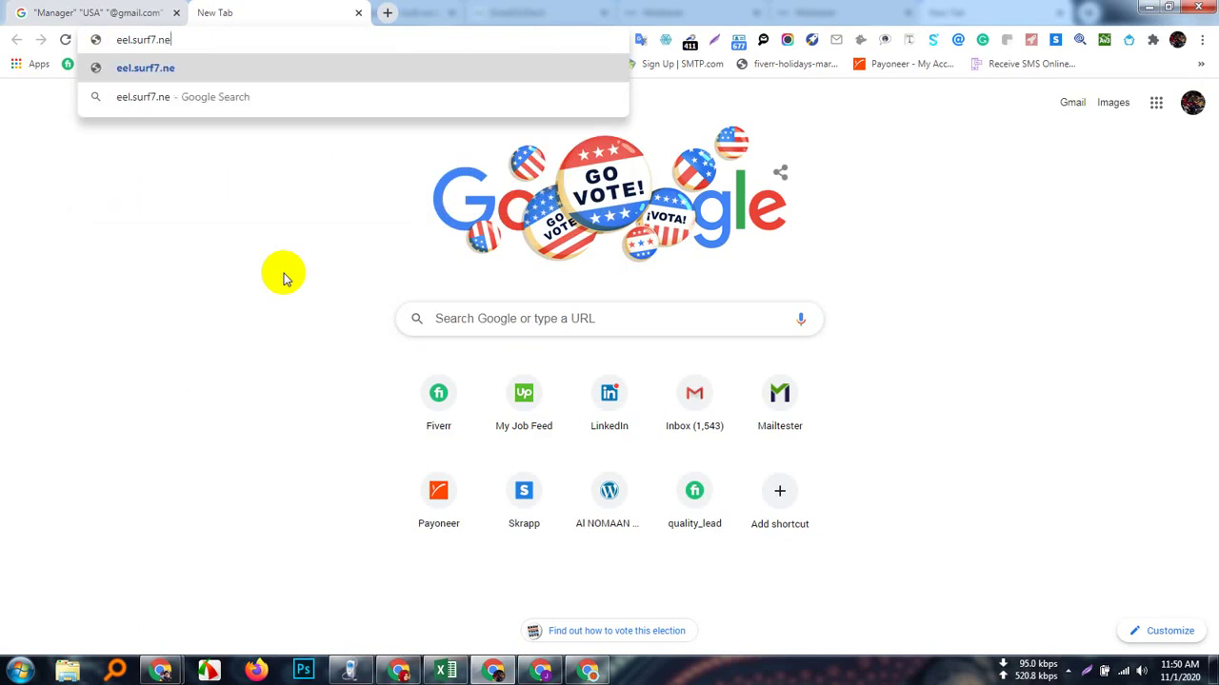
text(t.my)
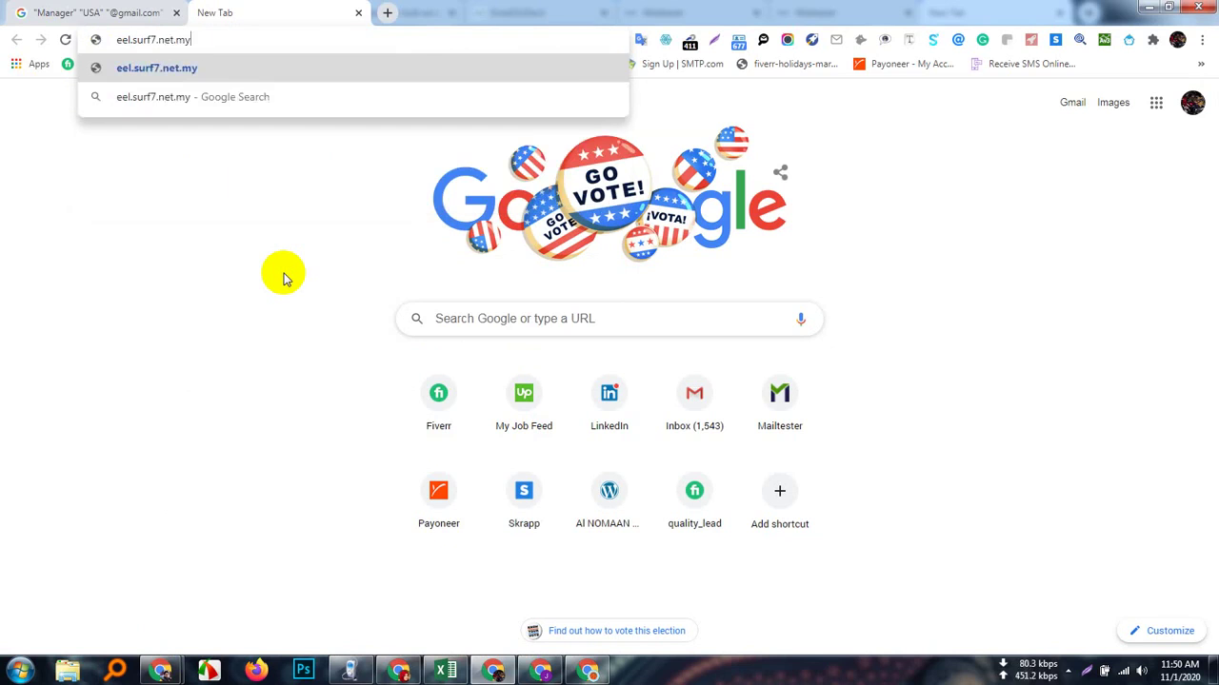
key(Return)
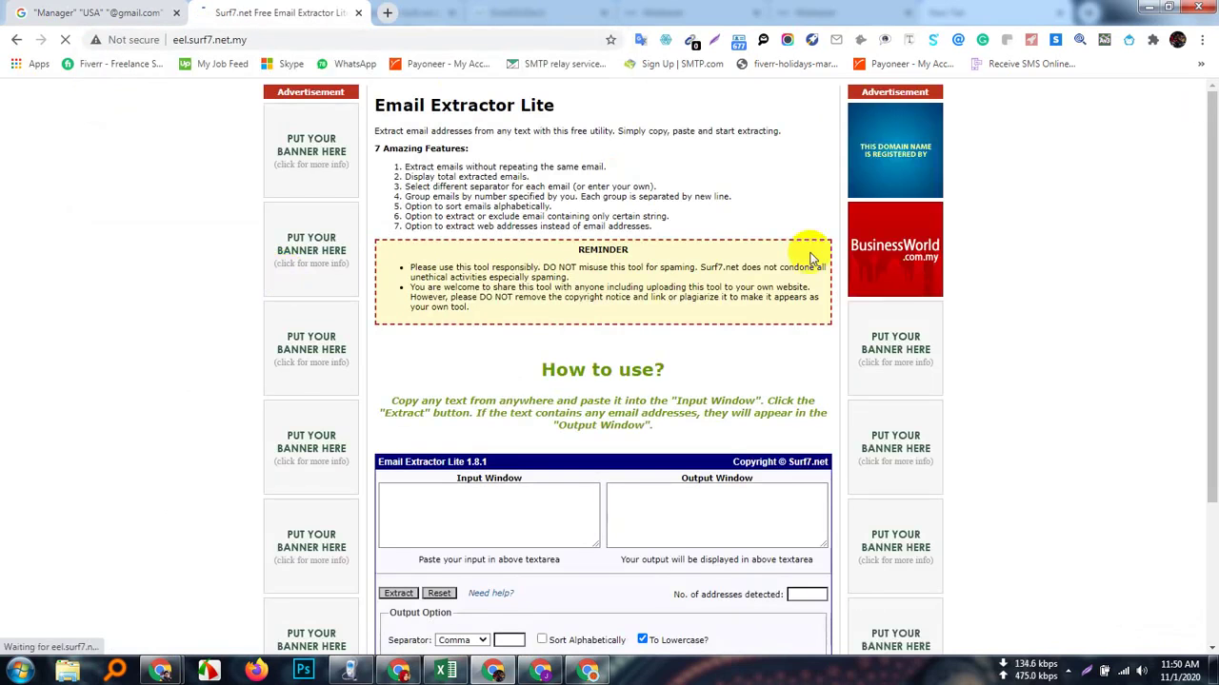
- Copy the entire Google results page and paste it into the Input Window of Email Extractor Lite
click(48, 11)
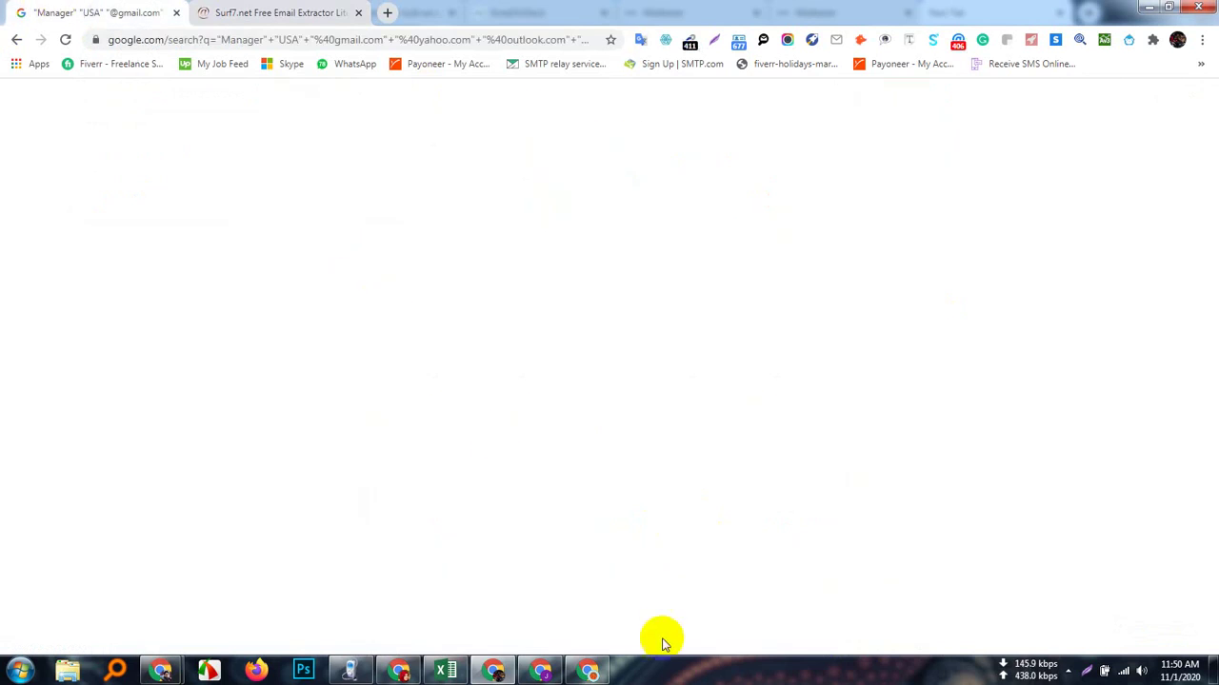
key(ctrl+a)
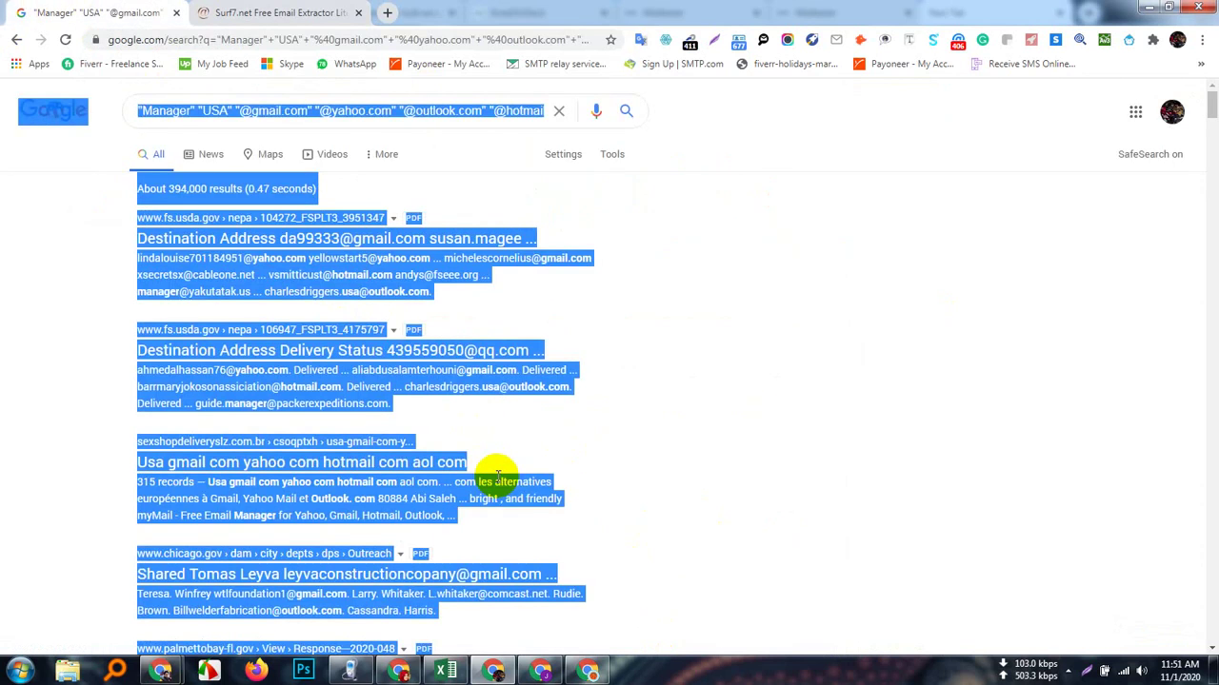
click(295, 12)
click(407, 499)
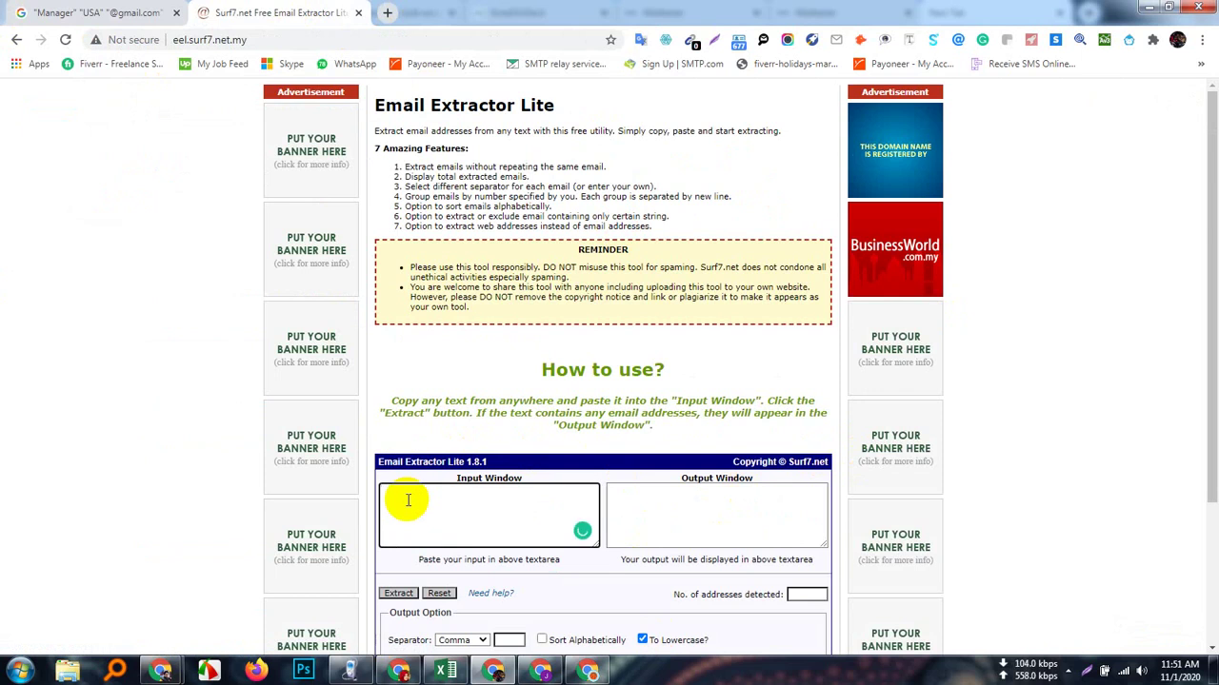
key(ctrl+v)
- Set the output separator to New Line and extract the email addresses from the pasted text
scroll(579, 582, down, 2)
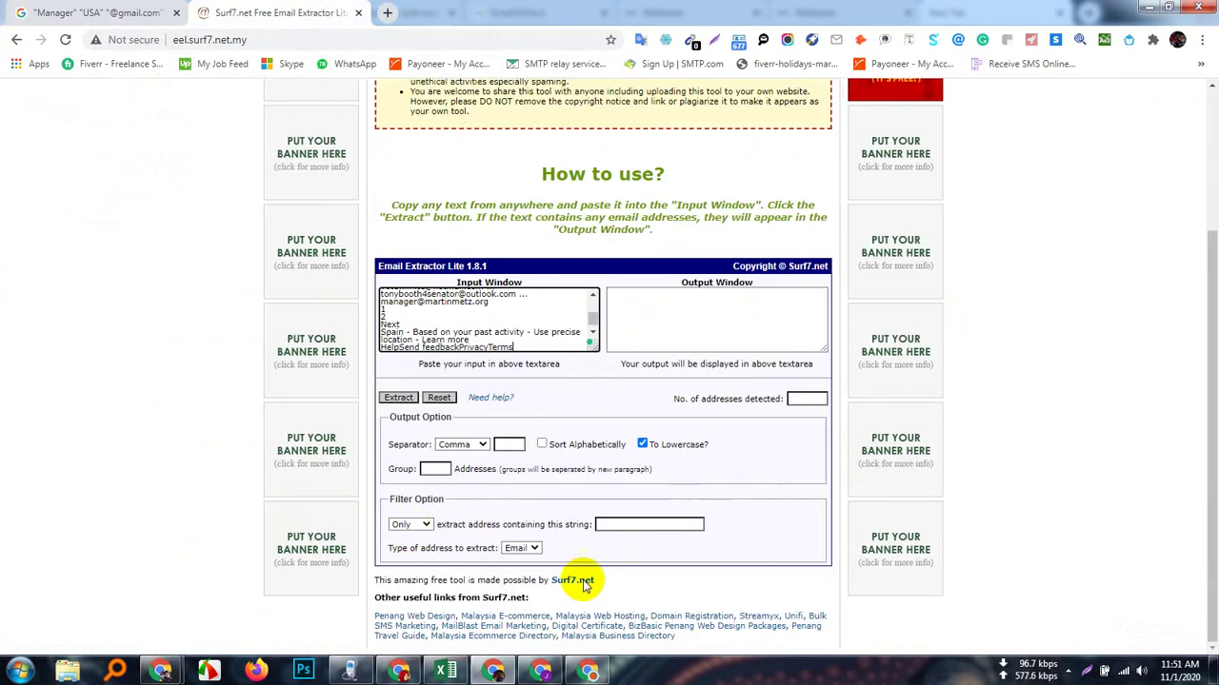
click(481, 444)
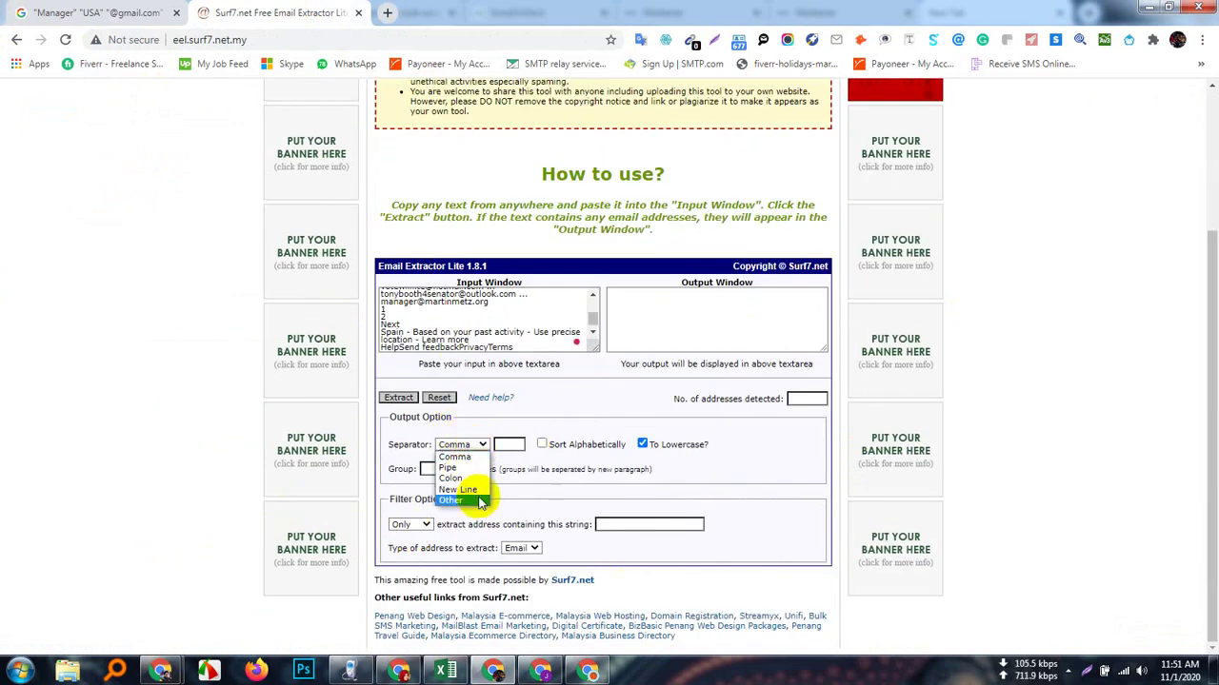
click(457, 490)
click(400, 399)
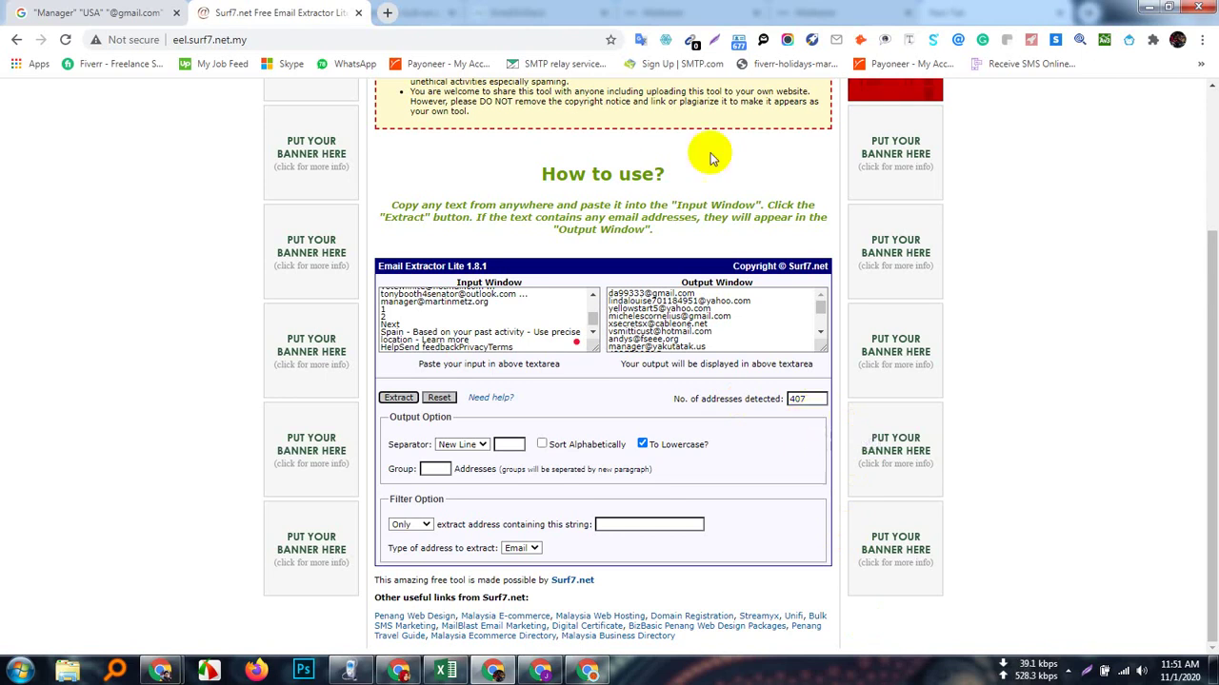
click(91, 13)
key(ctrl+a)
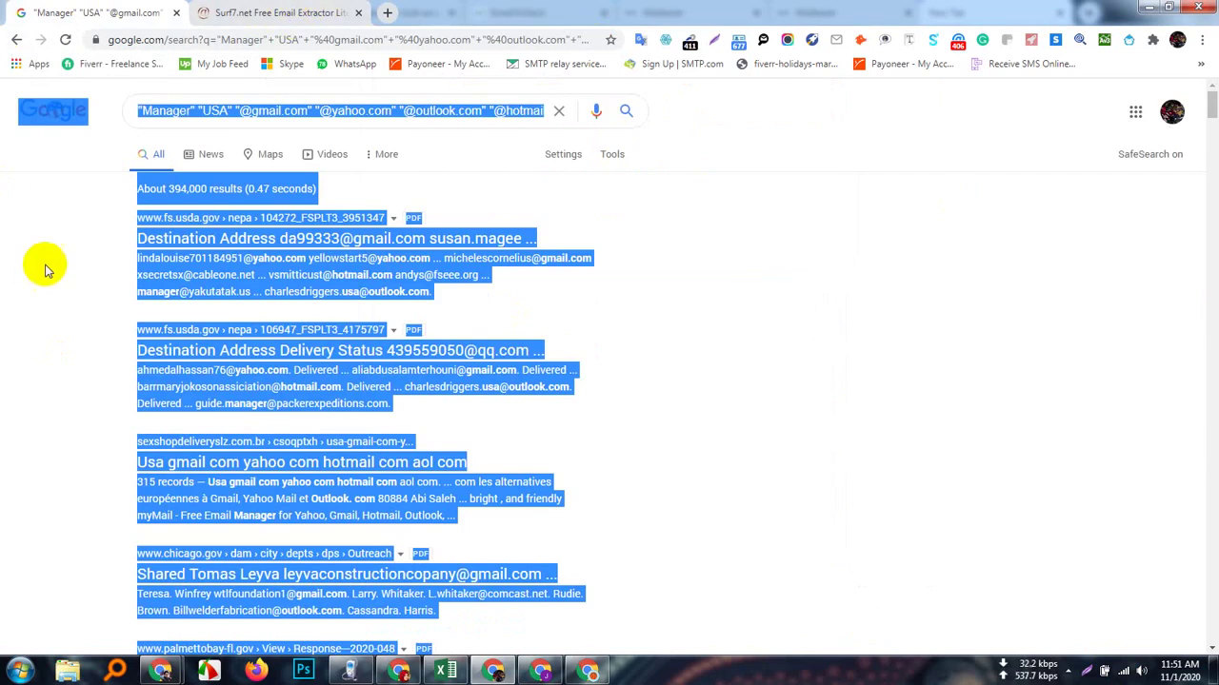
click(274, 12)
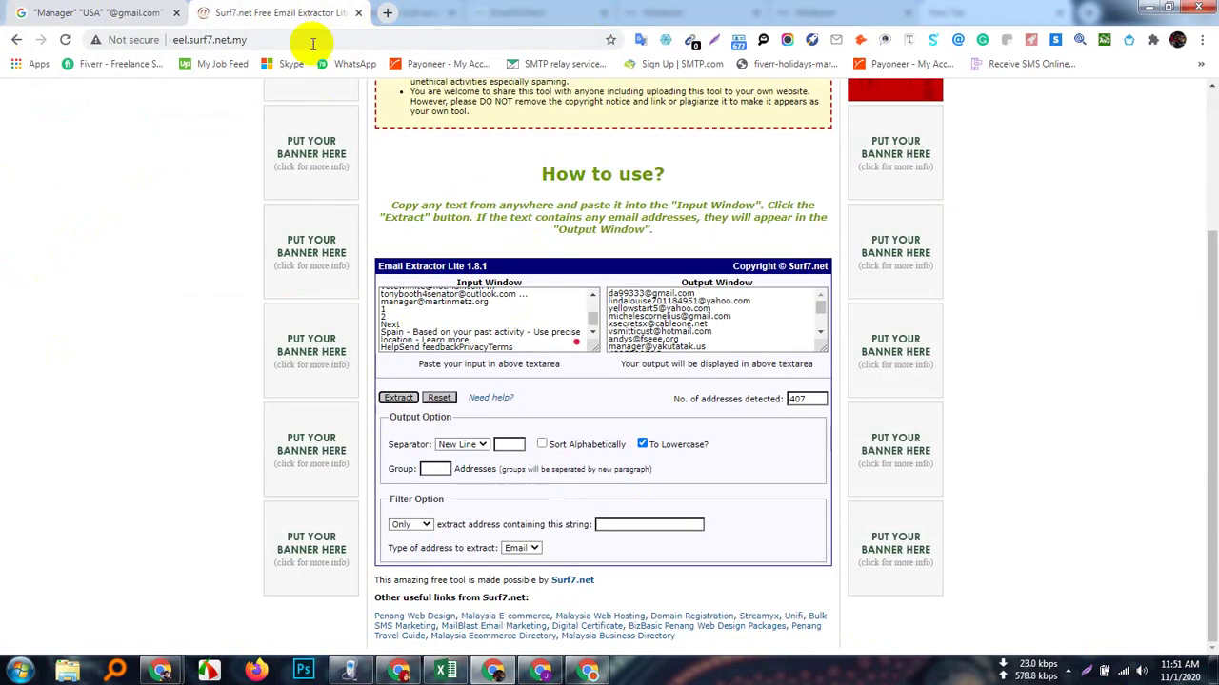
click(159, 10)
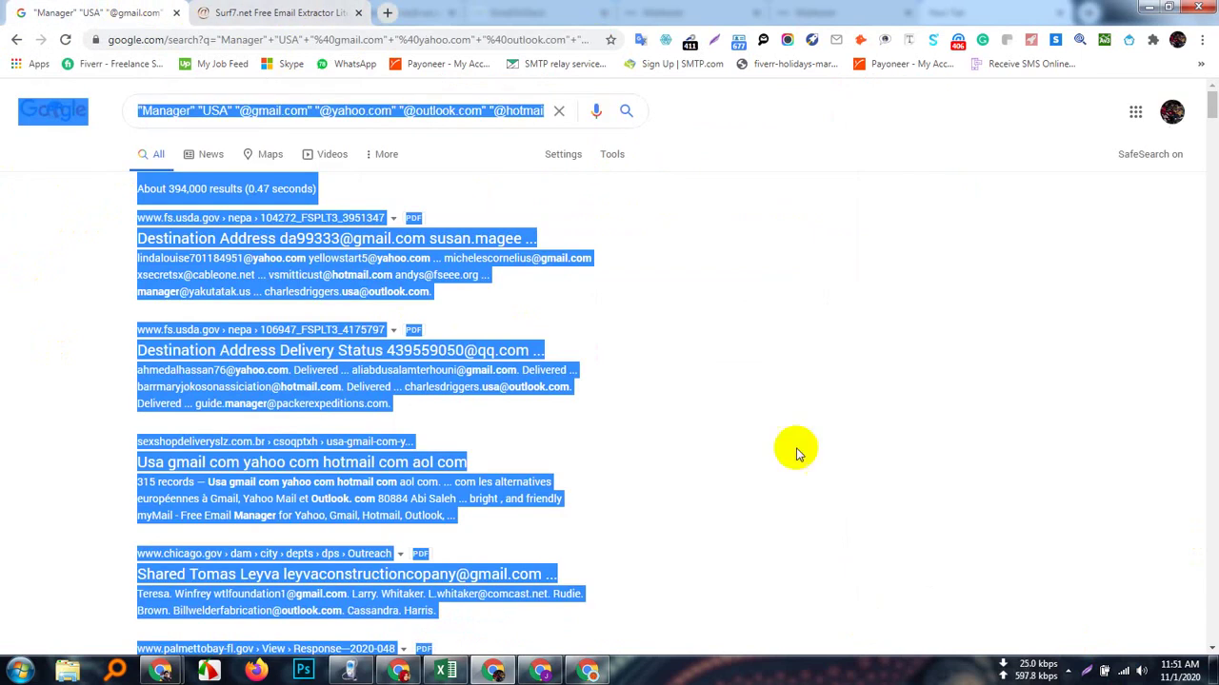
click(889, 343)
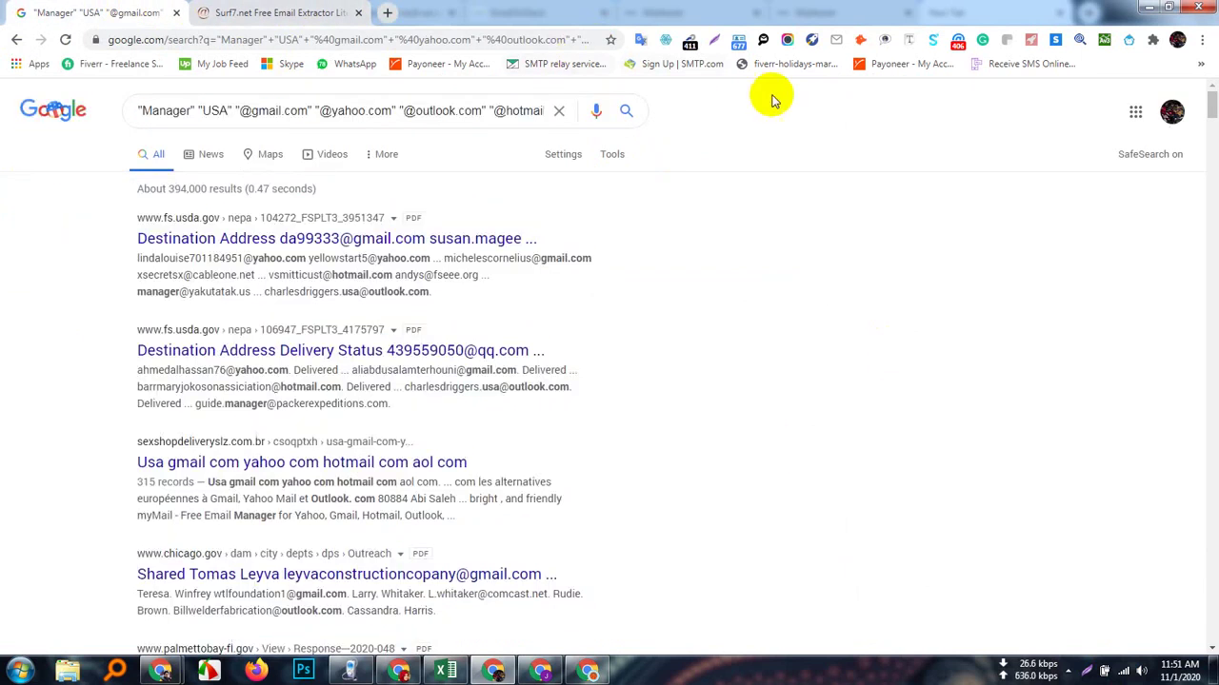
- Open the details of the Email Extractor Chrome extension and view its listing in the Chrome Web Store
click(689, 46)
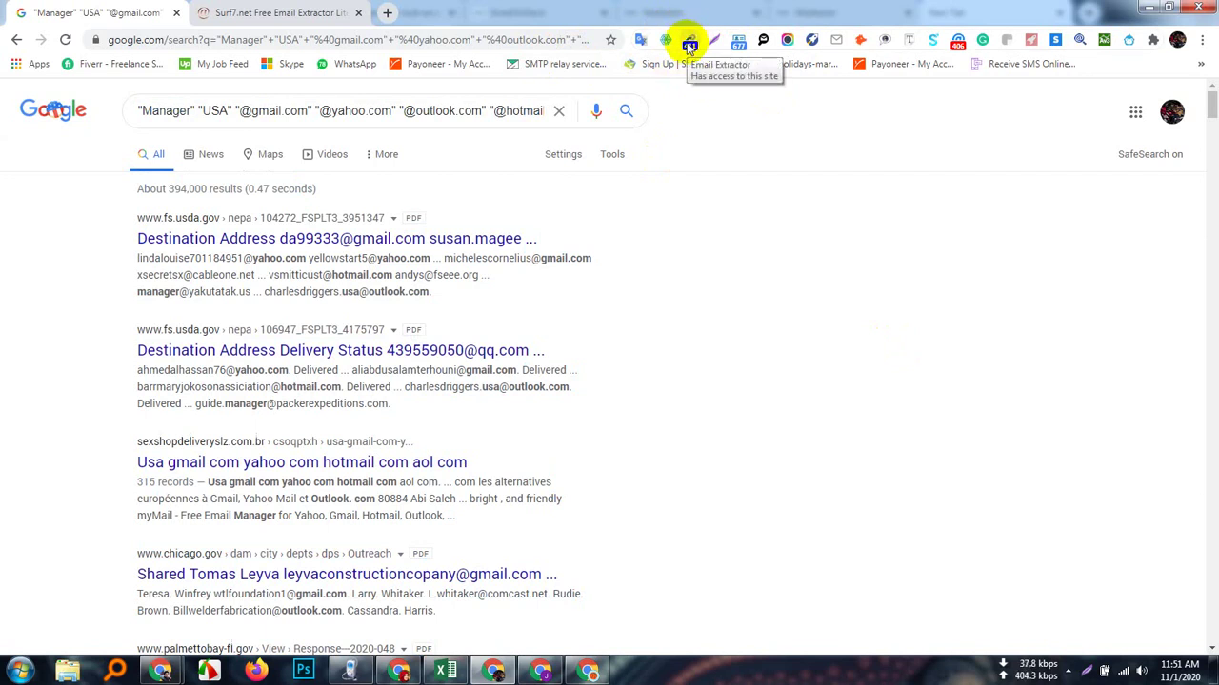
right_click(689, 46)
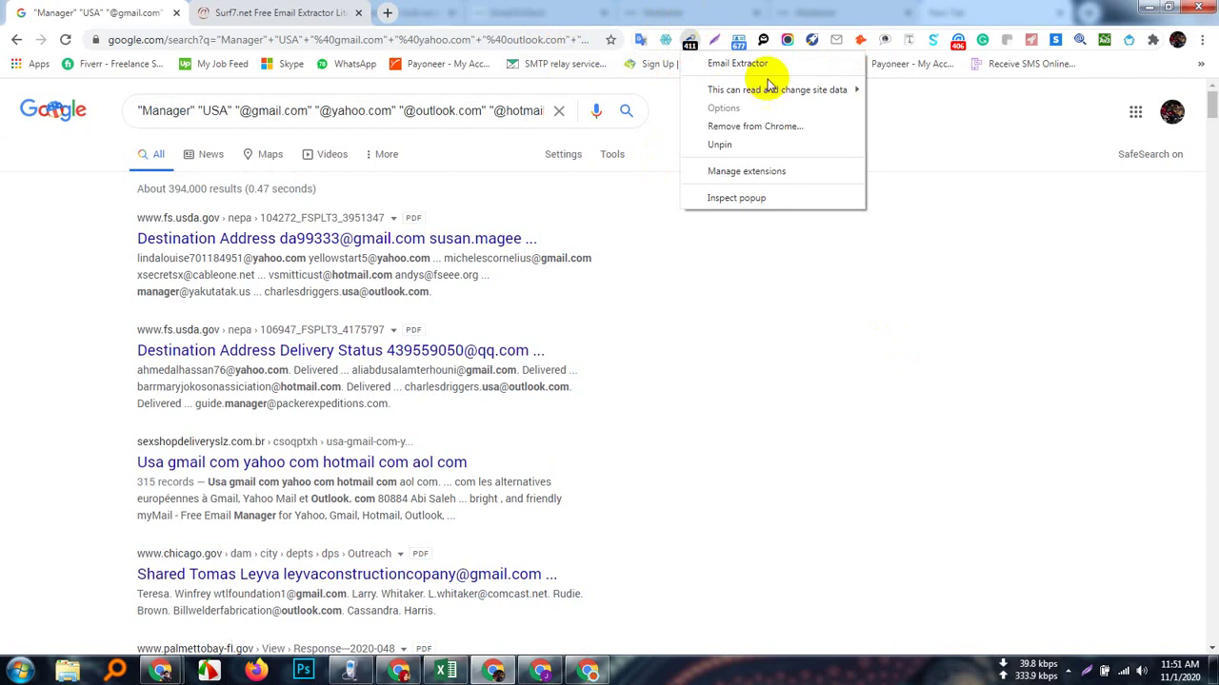
click(759, 172)
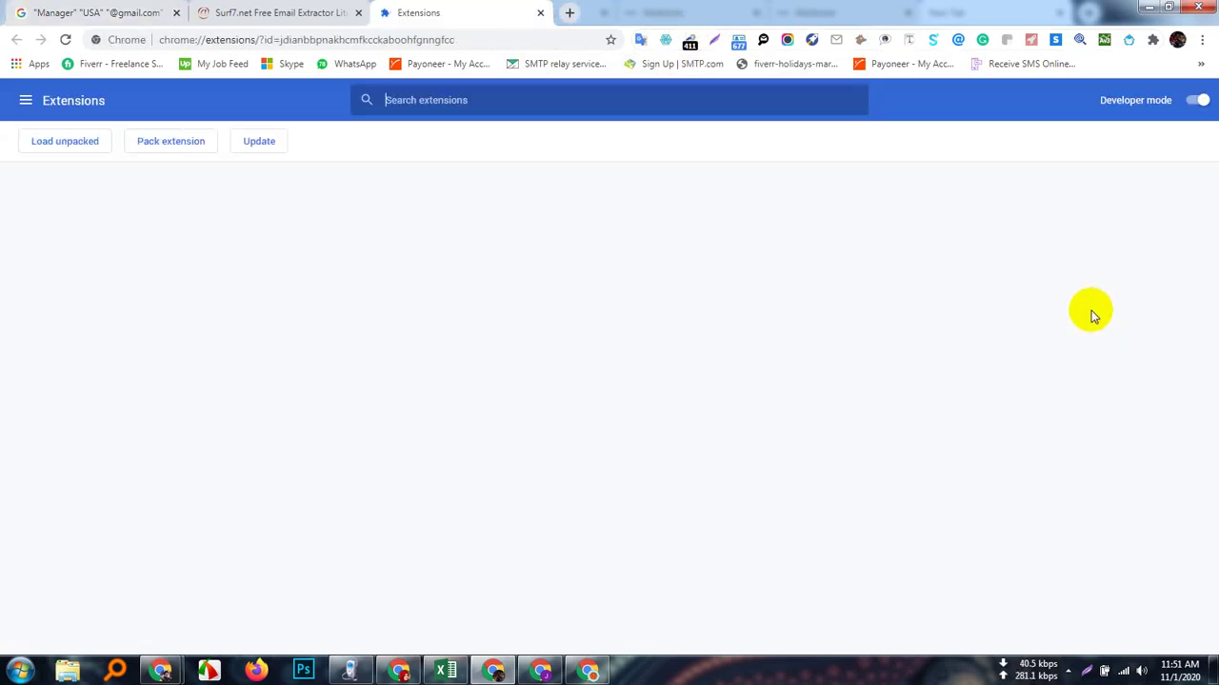
scroll(500, 547, down, 3)
scroll(500, 555, down, 3)
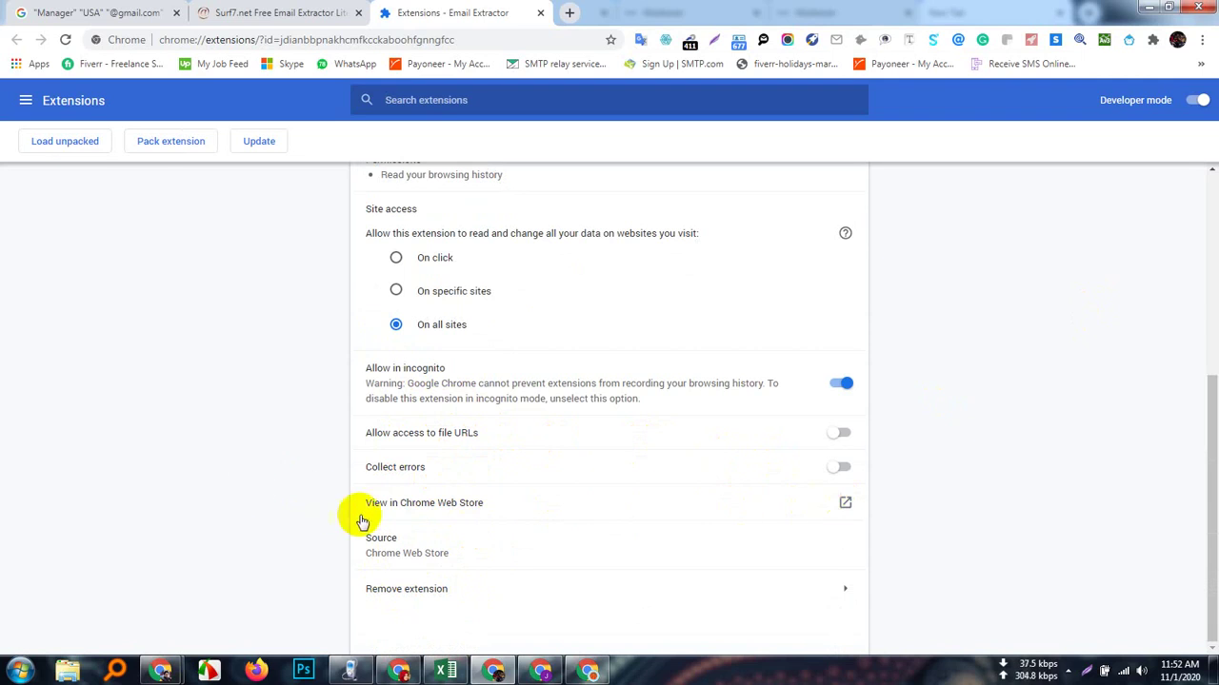
click(845, 506)
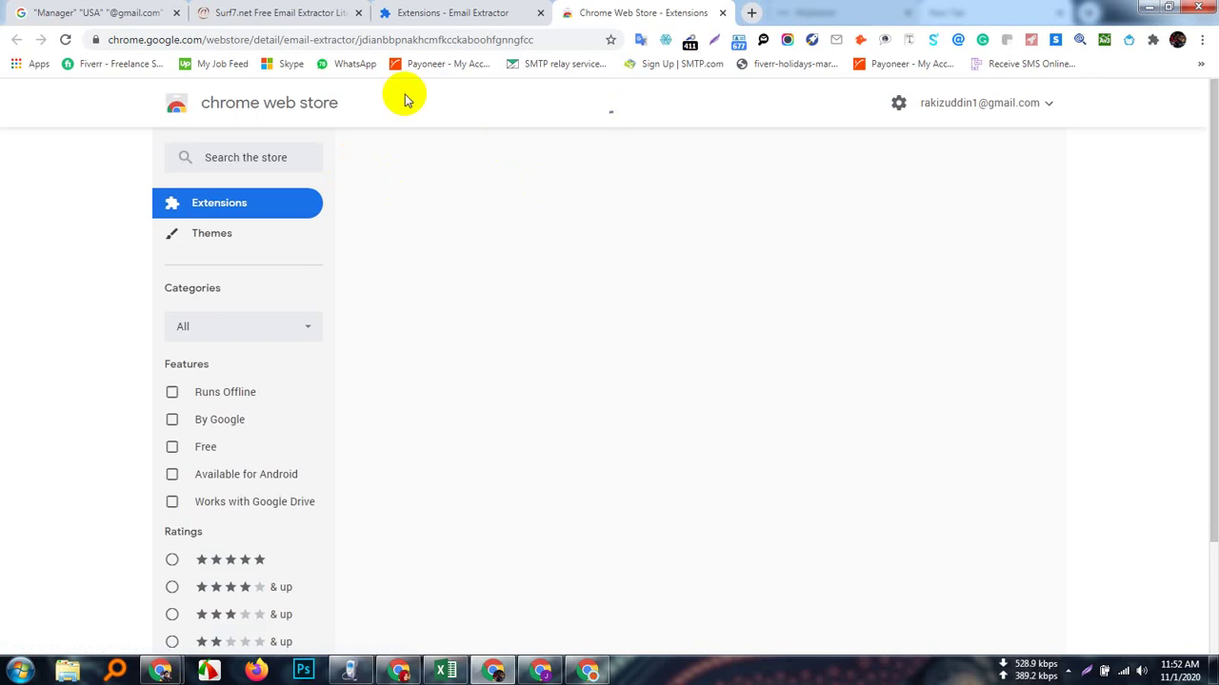
- Copy the web address of the Email Extractor store listing and post it in the Google Meet chat
click(317, 39)
right_click(317, 39)
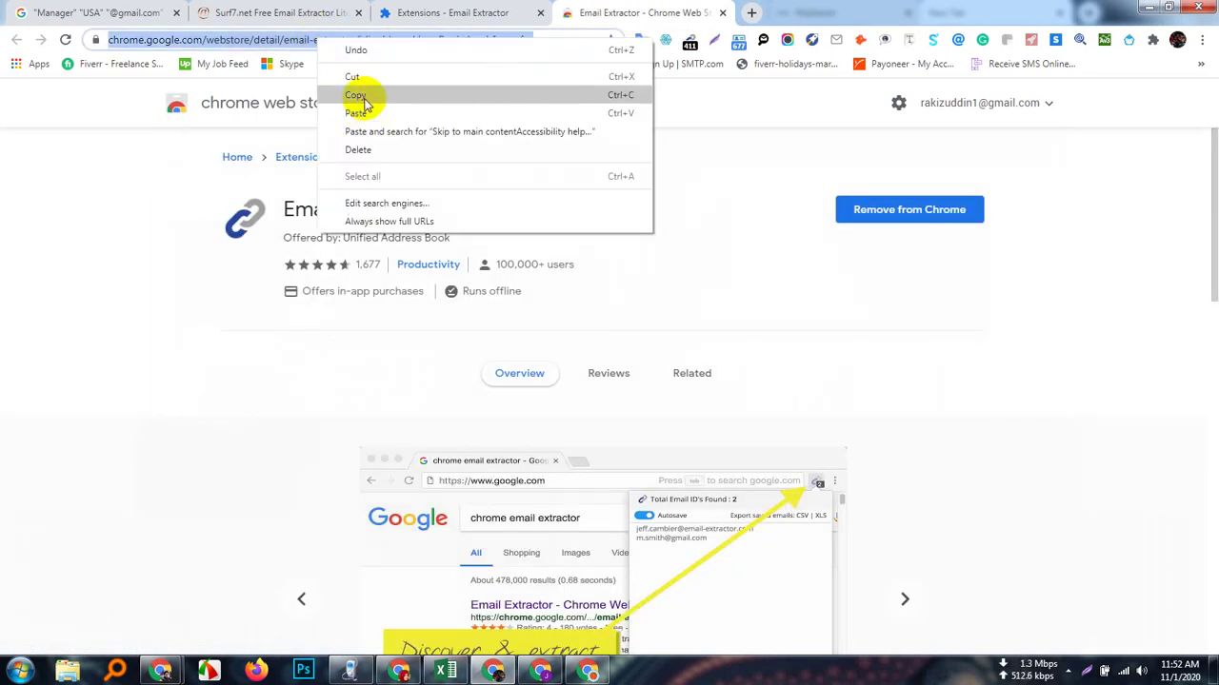
click(357, 95)
mouse_move(164, 666)
click(138, 600)
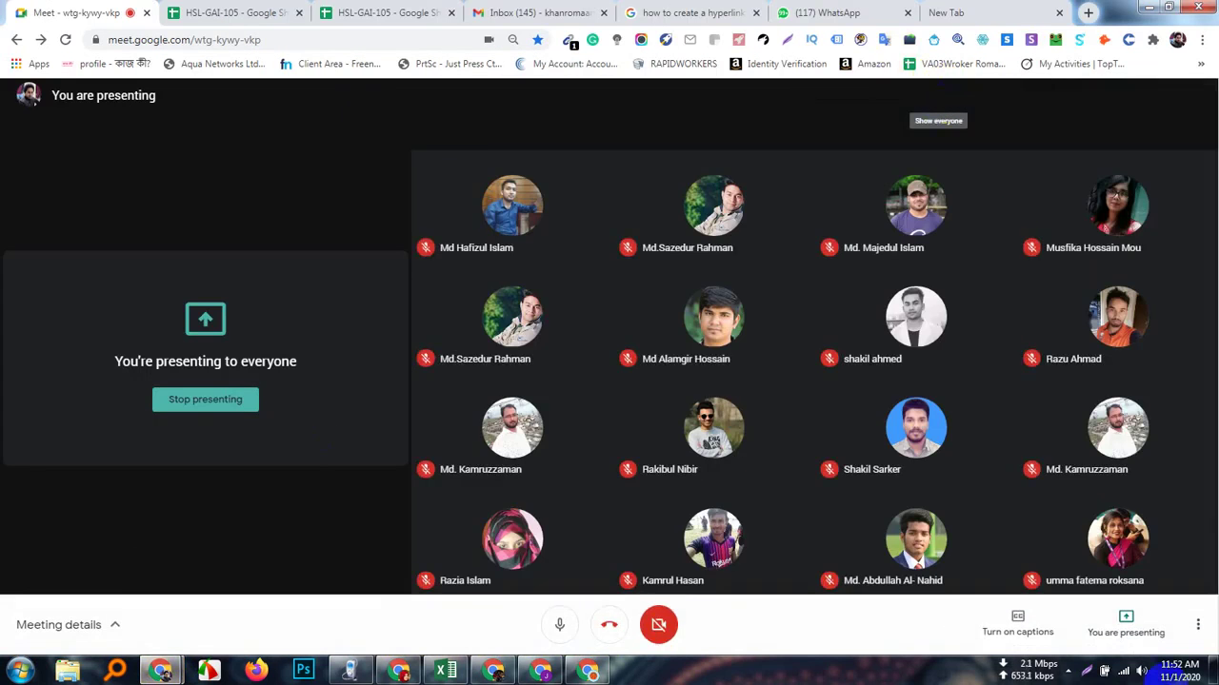
click(938, 93)
click(1167, 140)
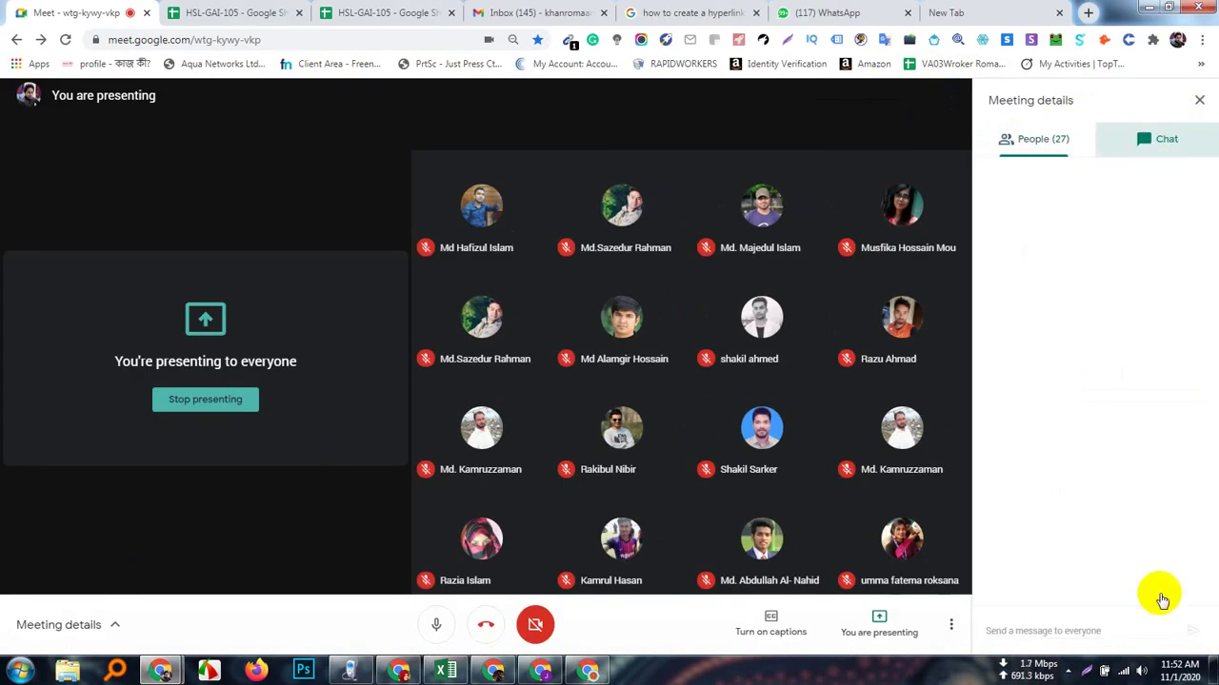
click(1014, 631)
key(ctrl+v)
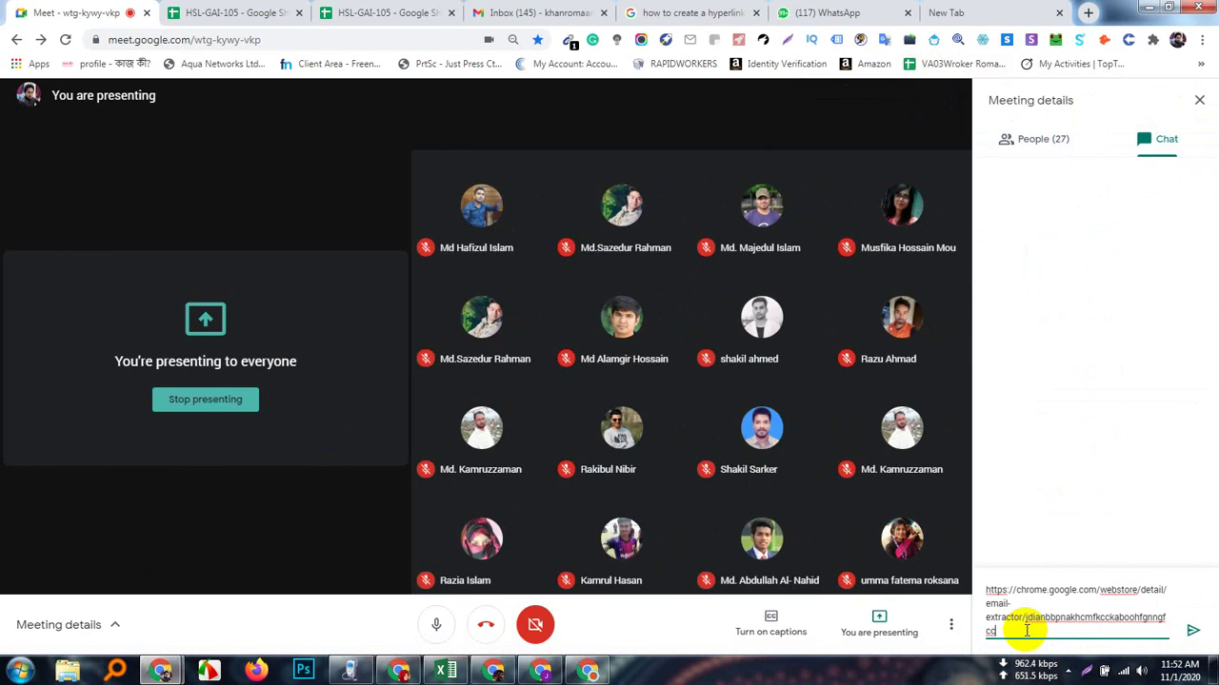
key(Return)
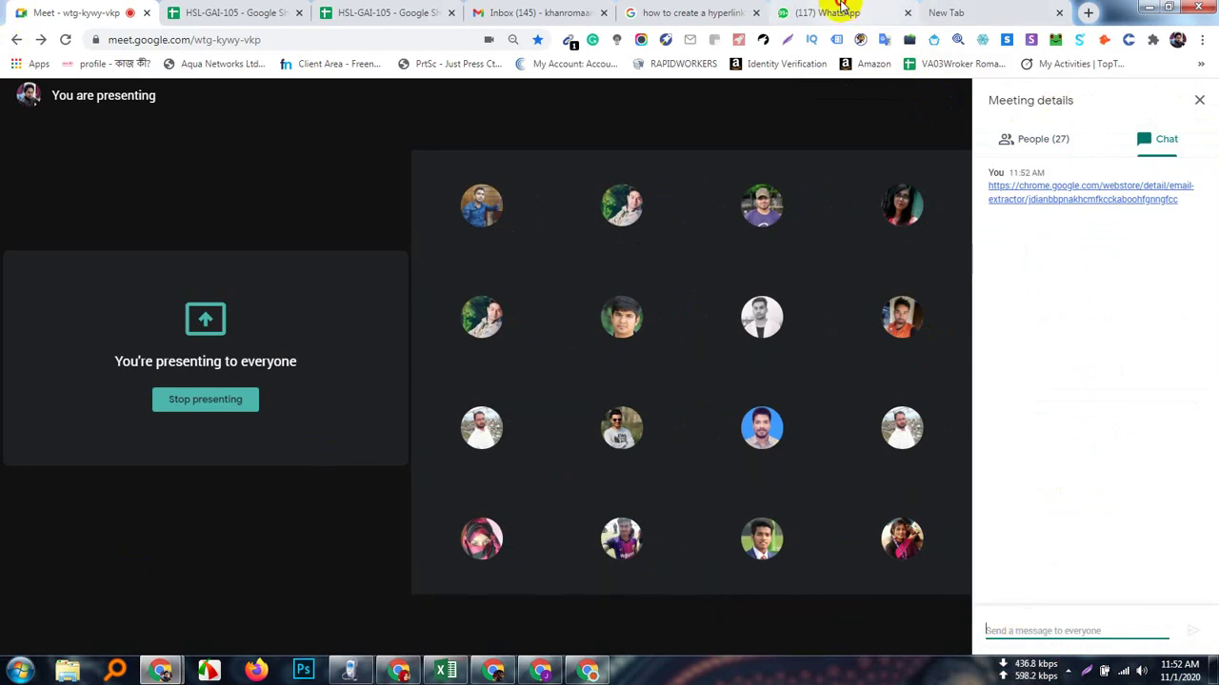
- Send the copied Email Extractor link to the HSL-GAI-105 group in WhatsApp Web
click(841, 10)
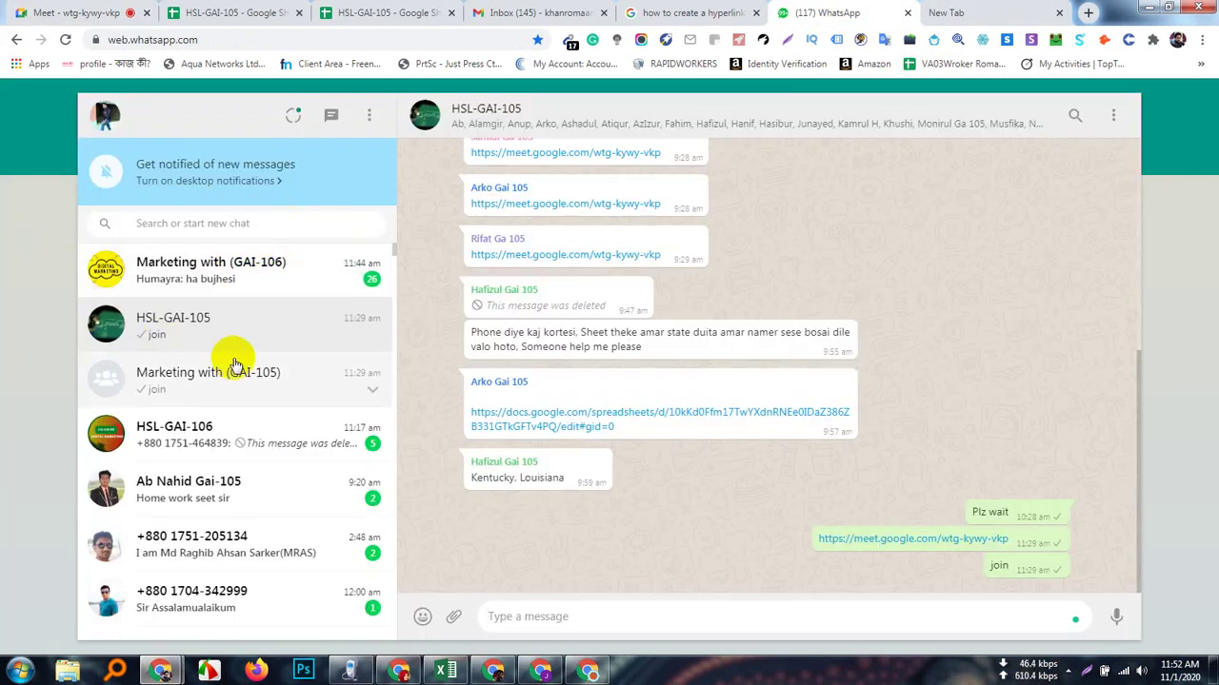
click(566, 616)
key(ctrl+v)
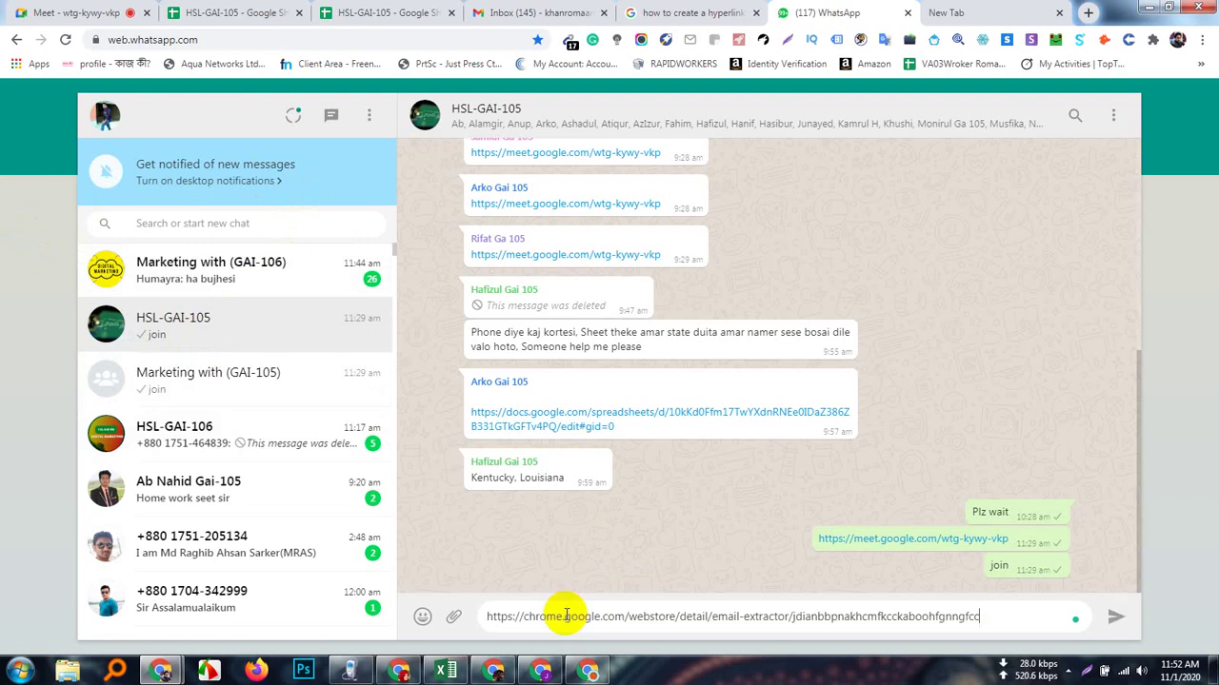
key(Return)
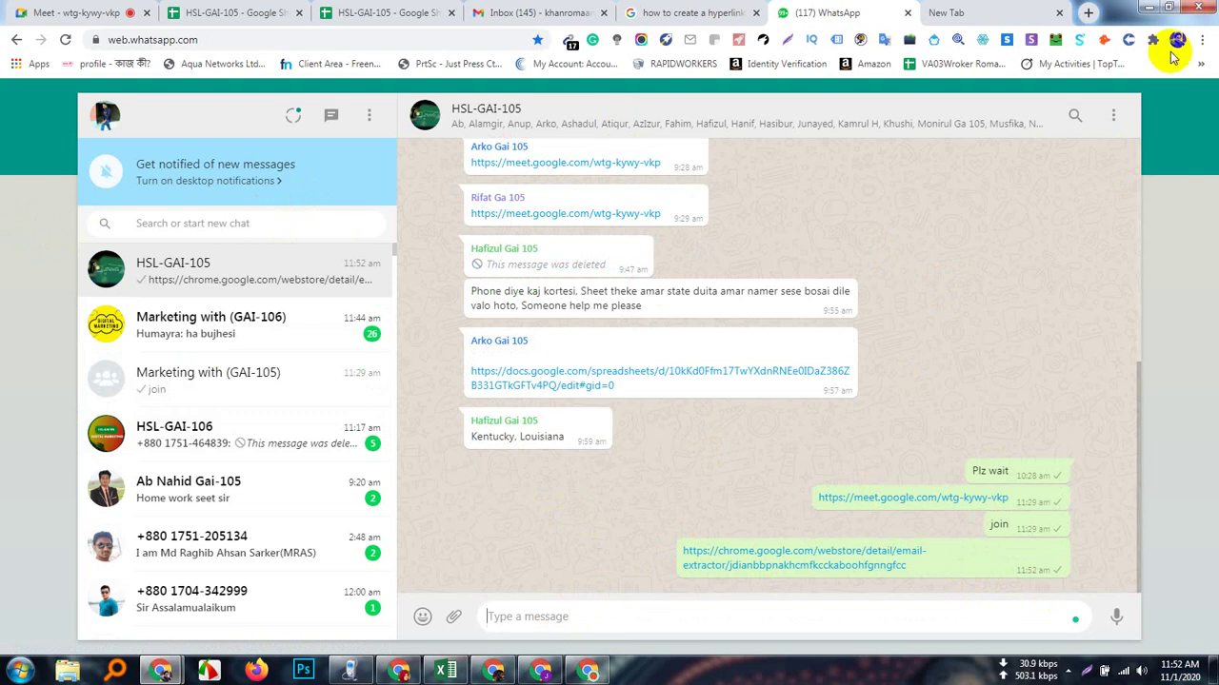
- Add a new Chrome profile named Email Collection with the bicycle picture and a desktop shortcut
click(1178, 40)
scroll(1074, 590, down, 3)
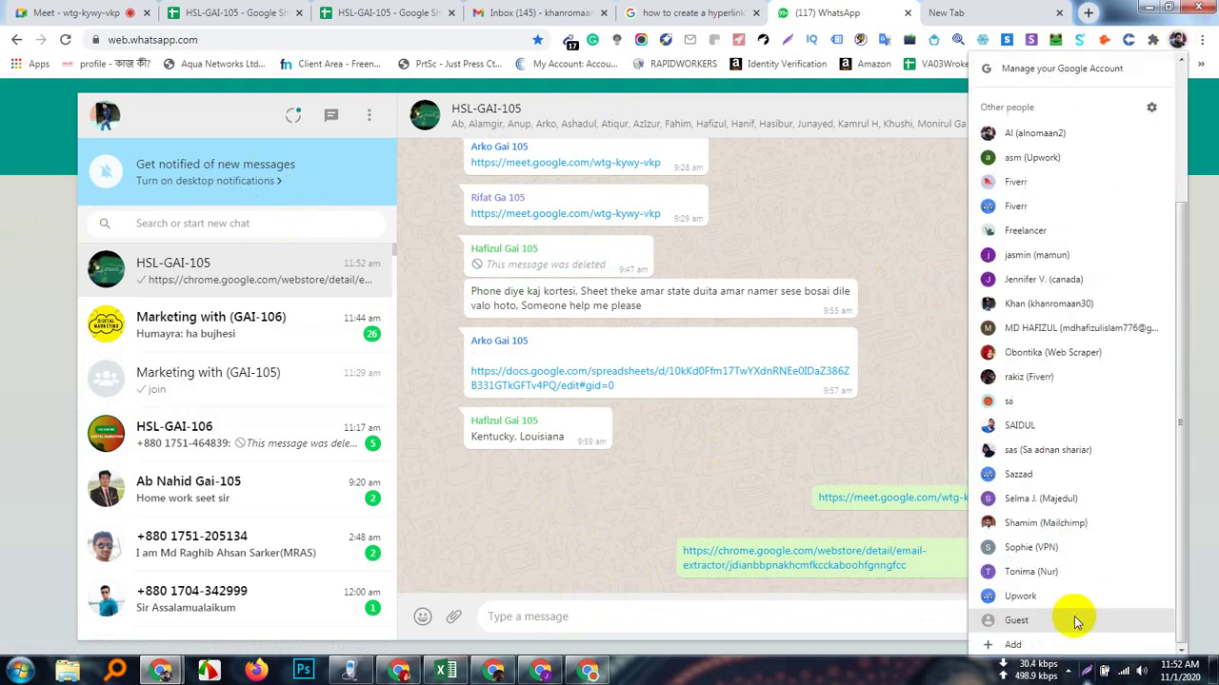
click(1036, 644)
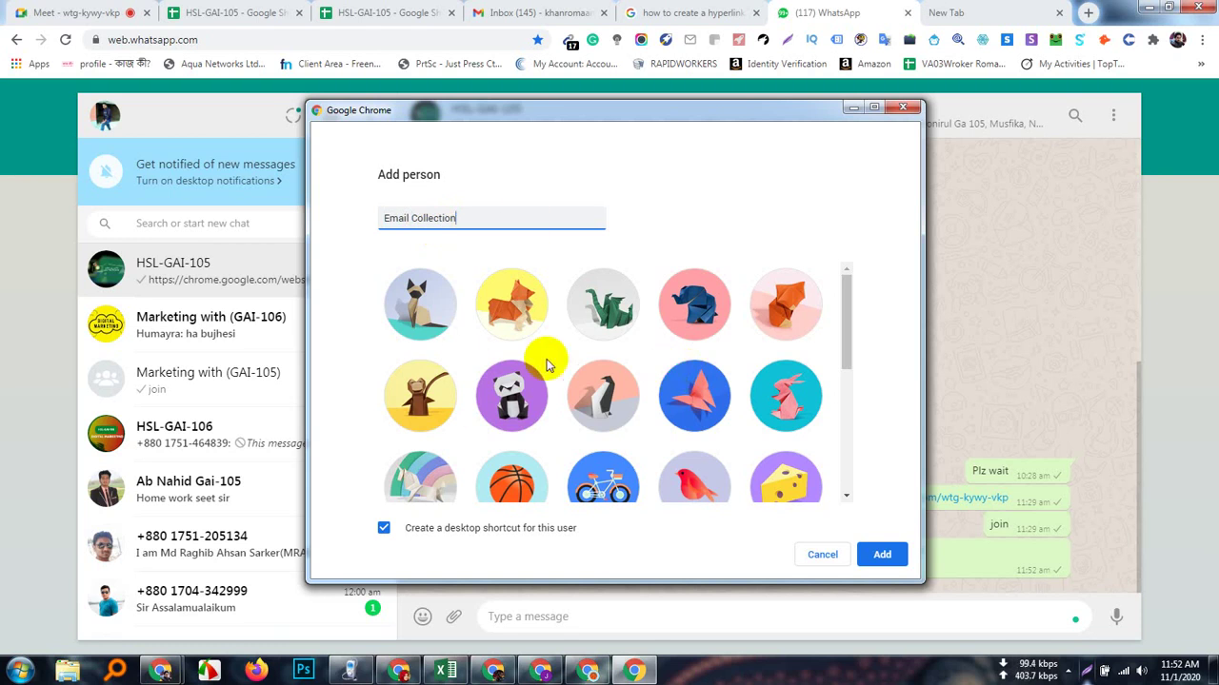
click(591, 487)
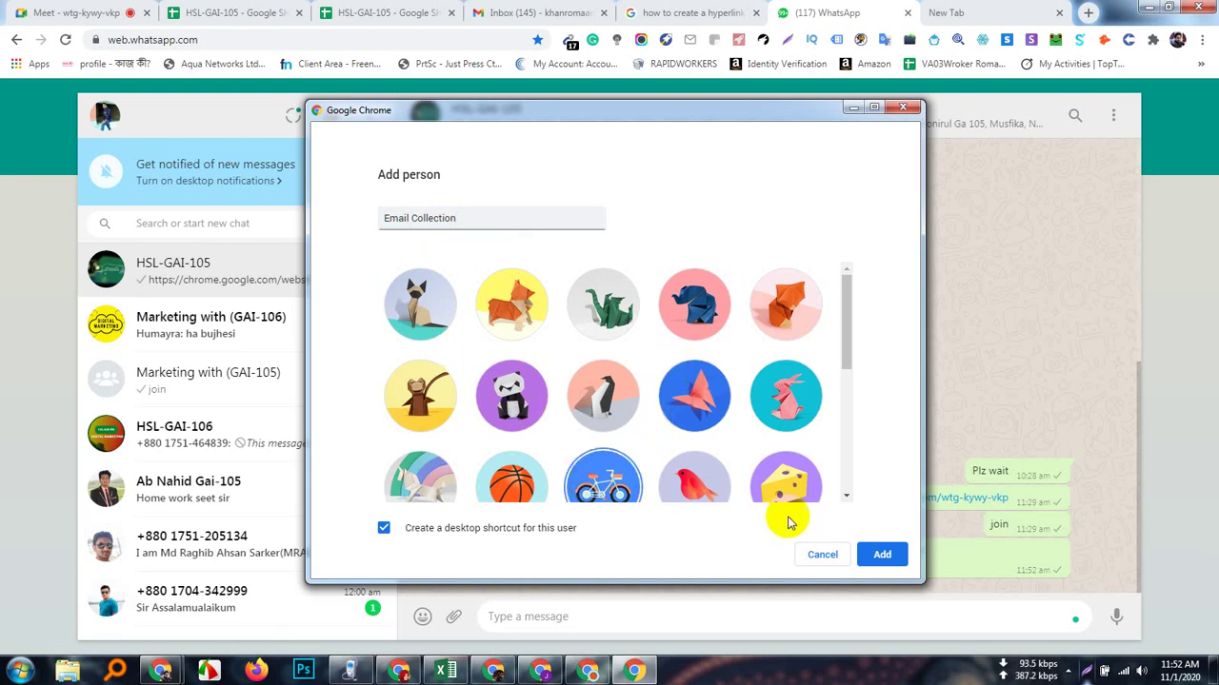
click(881, 552)
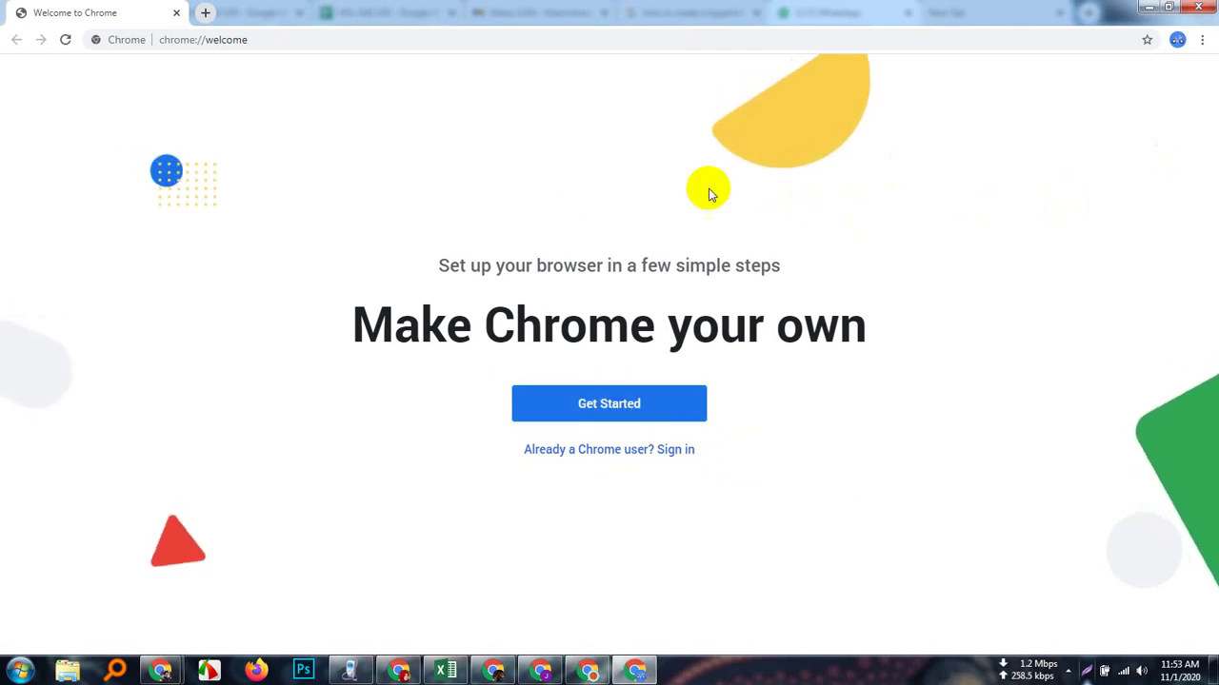
- Complete the new profile's welcome setup with Gmail, YouTube and Maps bookmarks and the Landscape background
click(620, 409)
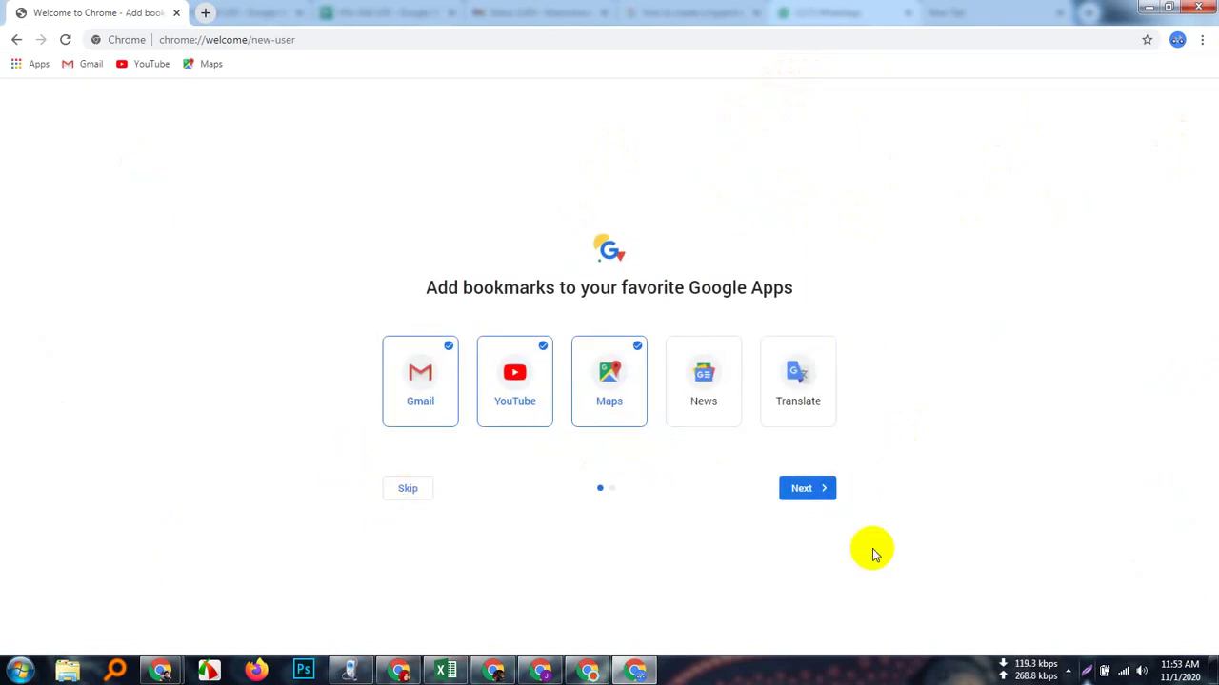
click(805, 490)
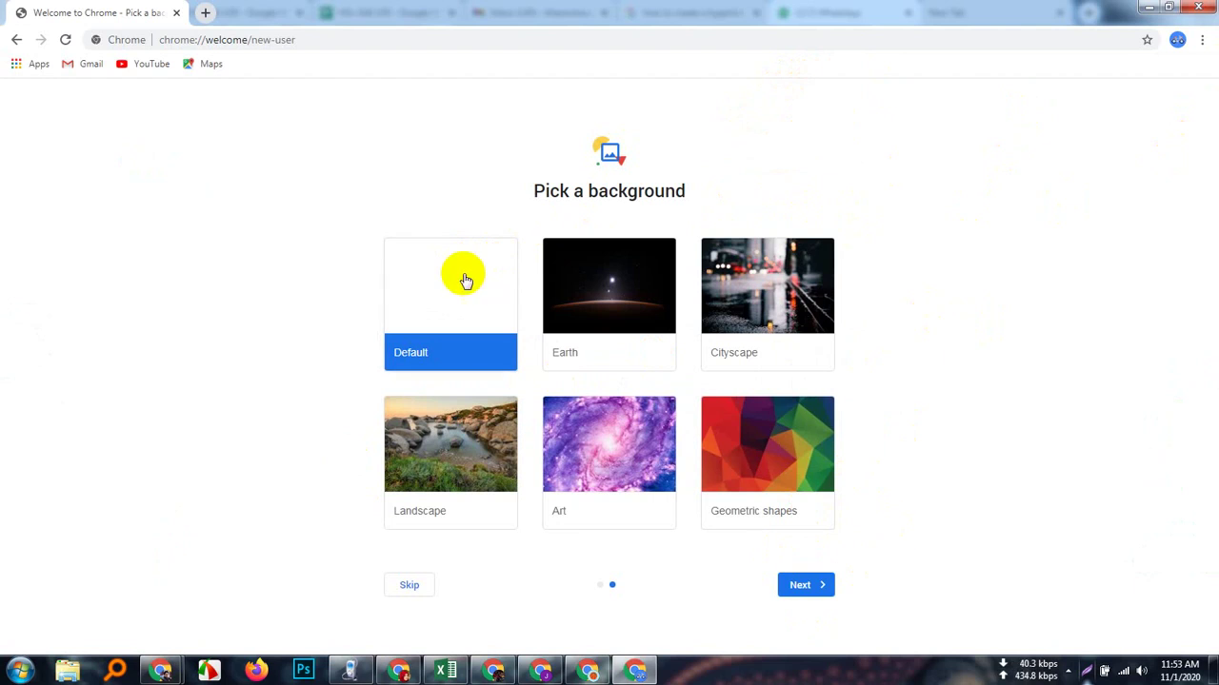
click(460, 456)
click(816, 582)
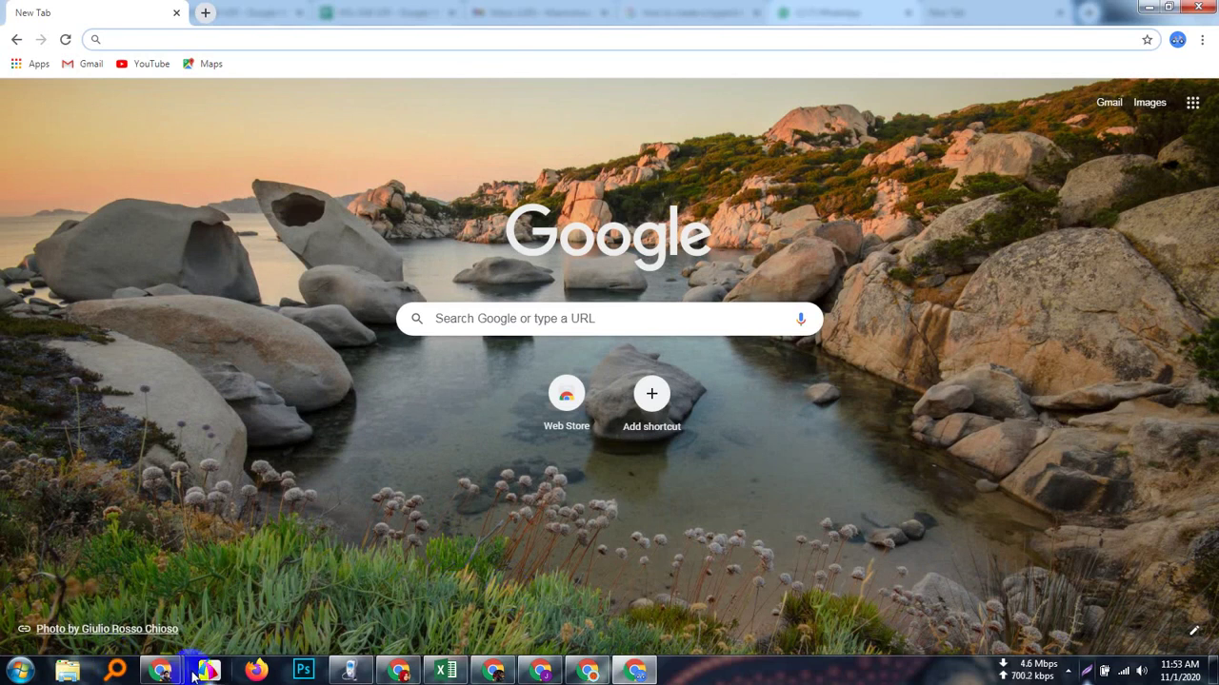
- Copy the Email Extractor link from the WhatsApp group chat and open it in the Email Collection profile's window
click(160, 671)
click(150, 614)
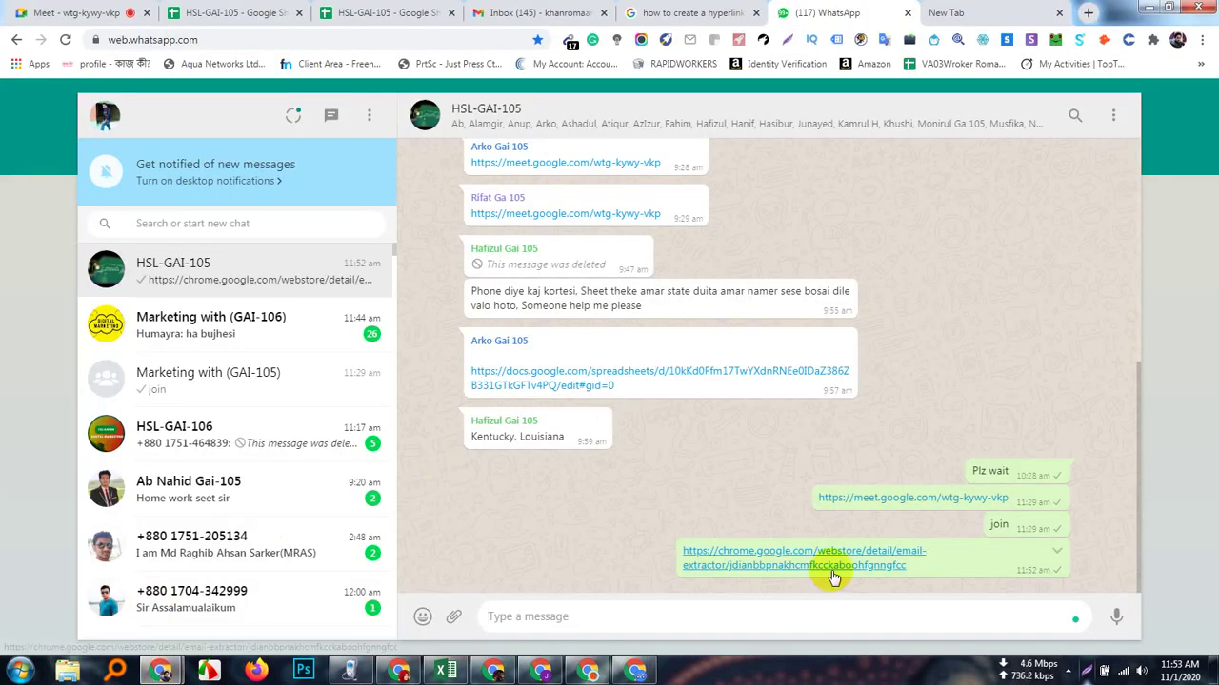
right_click(793, 566)
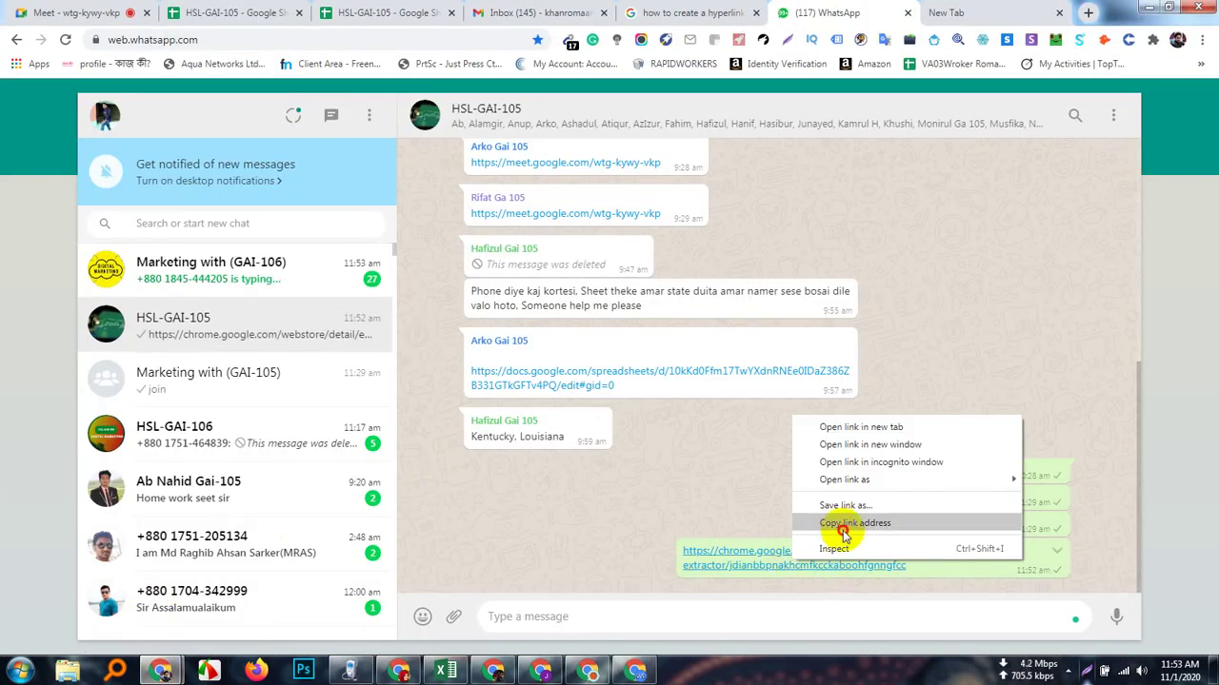
click(842, 526)
click(630, 672)
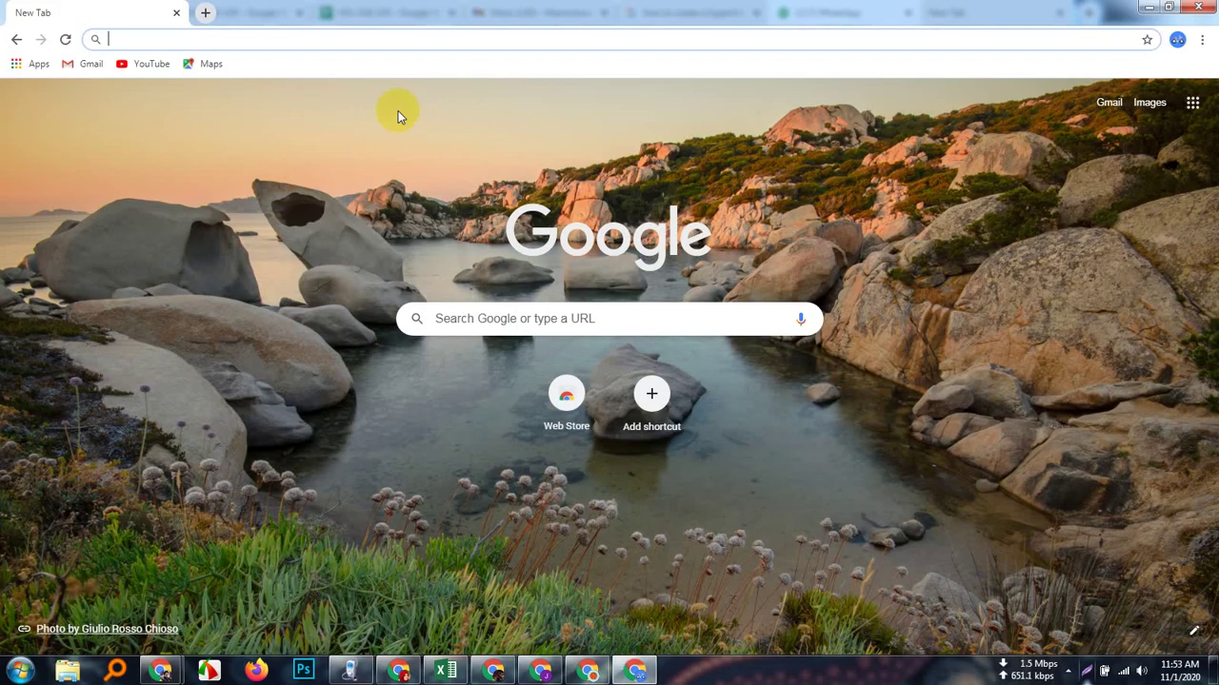
right_click(168, 31)
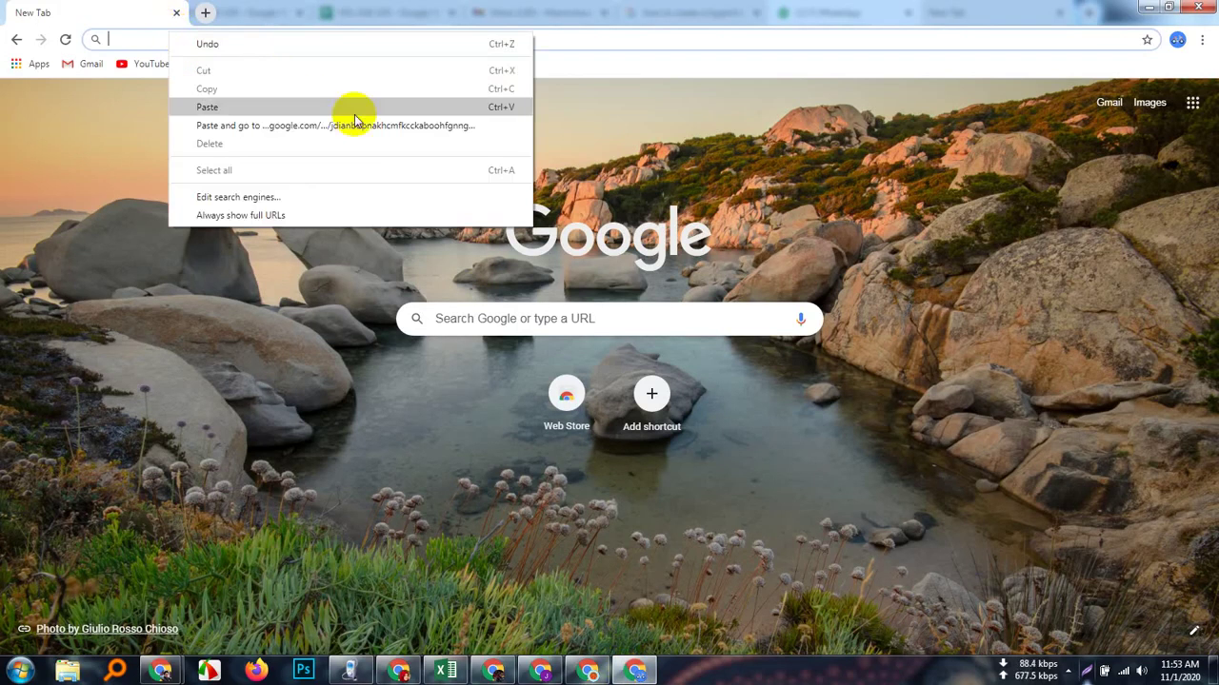
click(360, 126)
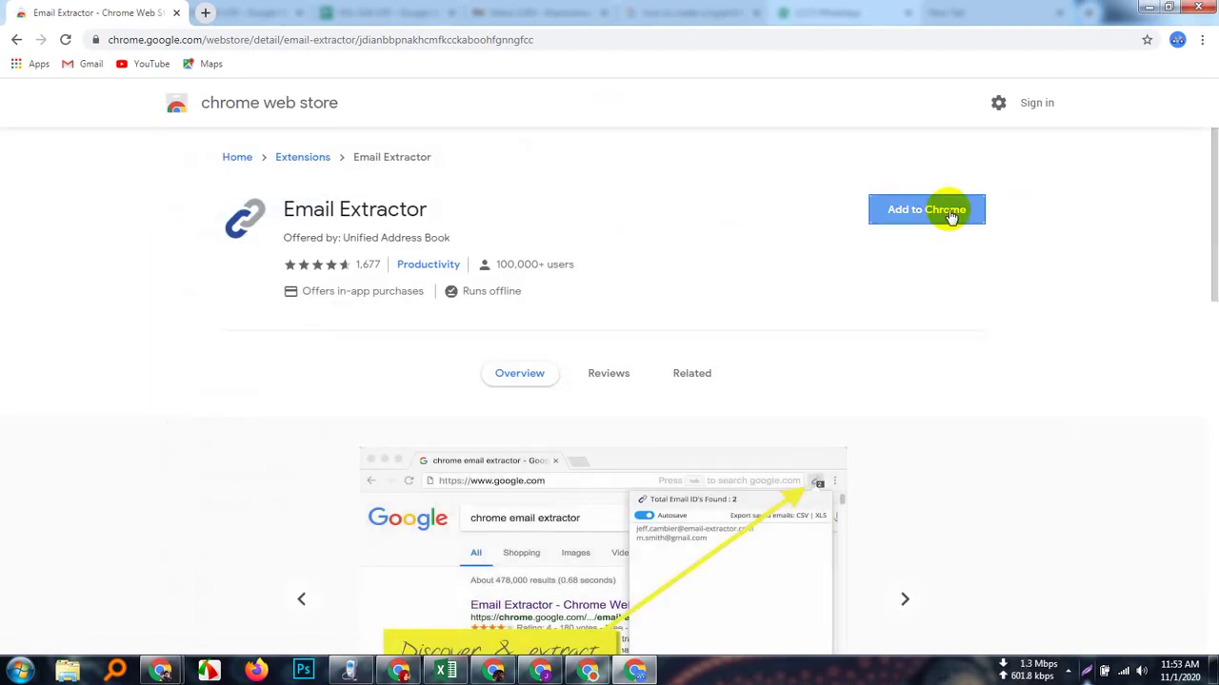
- Install the Email Extractor extension in the Email Collection profile and pin it beside the address bar
click(946, 211)
click(640, 166)
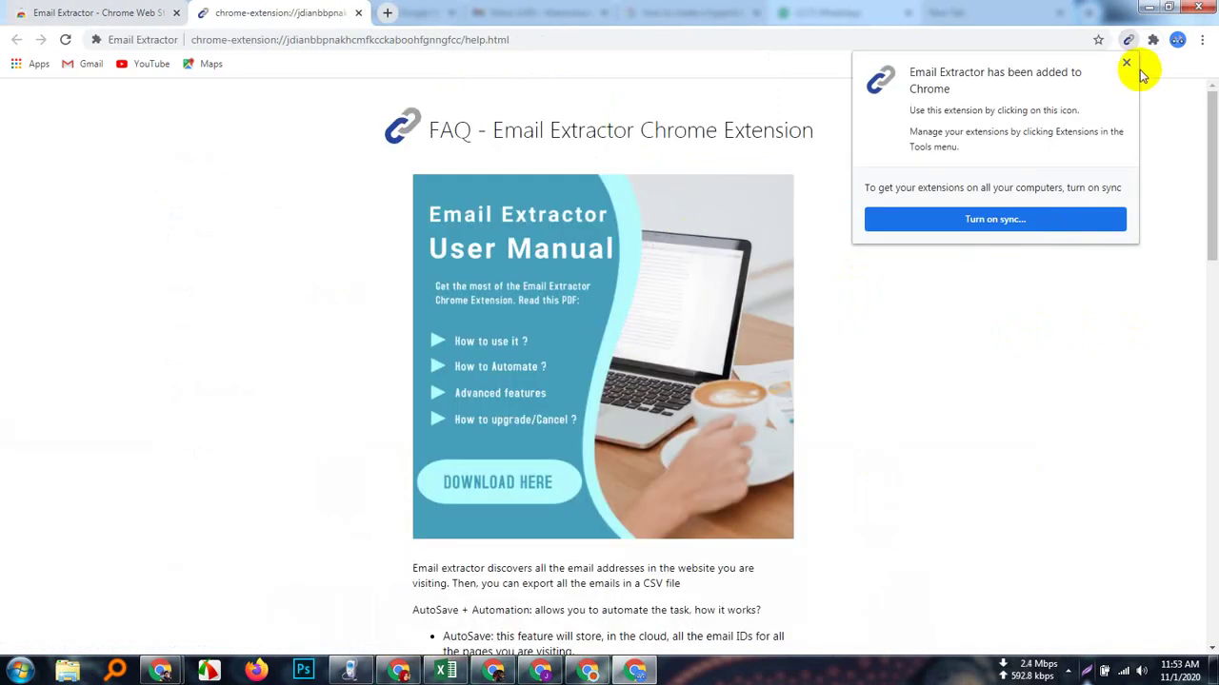
click(1083, 343)
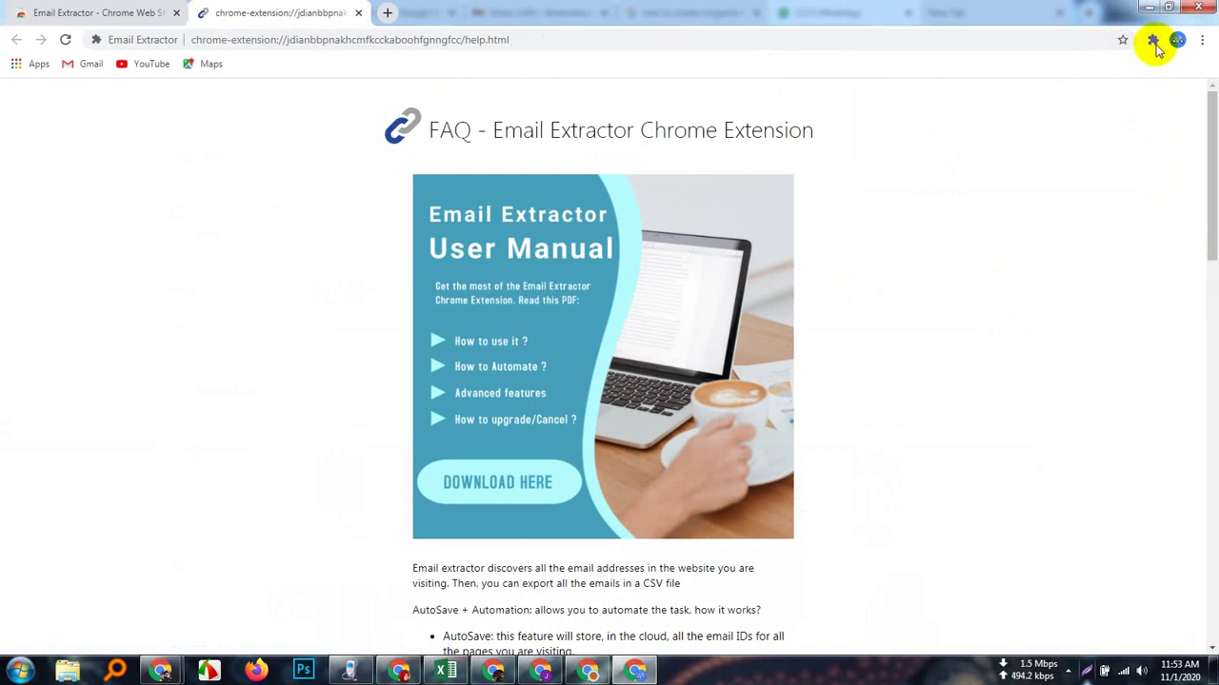
click(1154, 41)
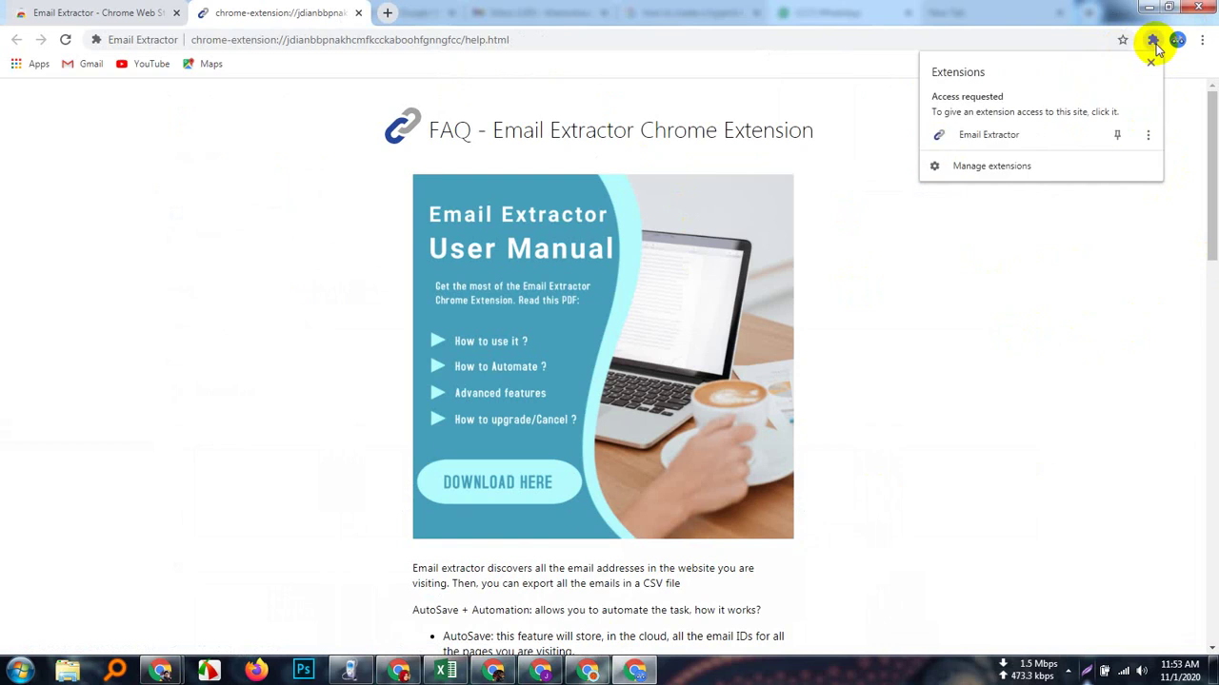
click(1118, 136)
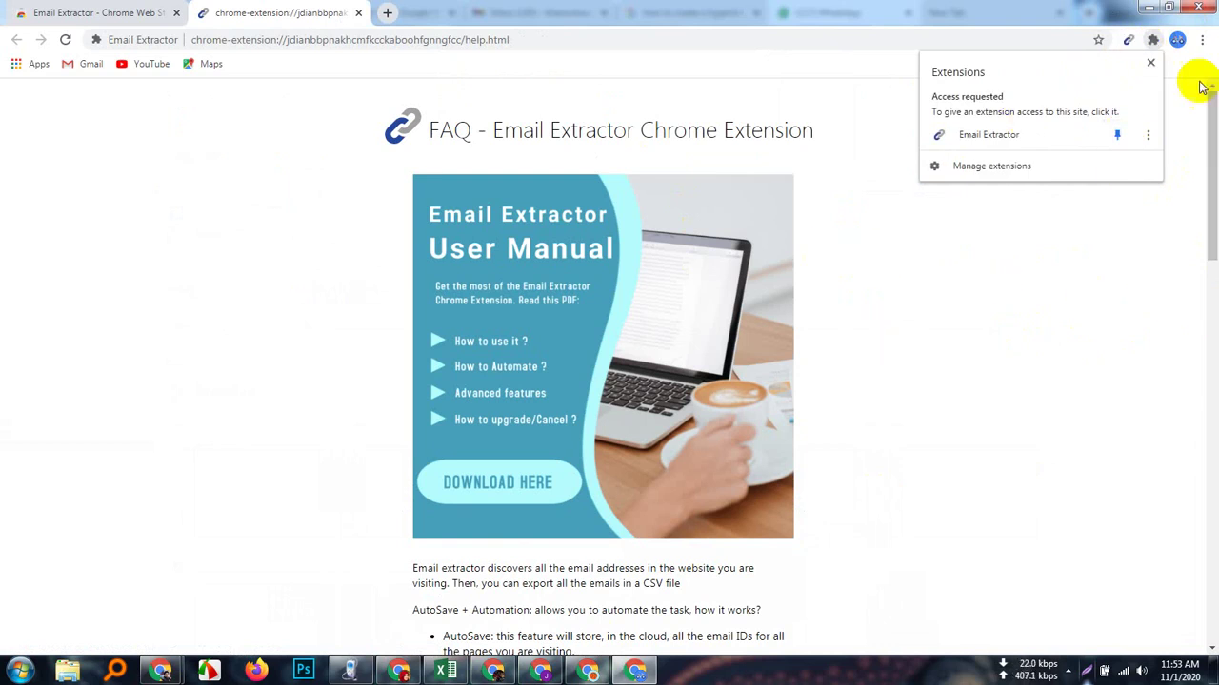
click(1090, 255)
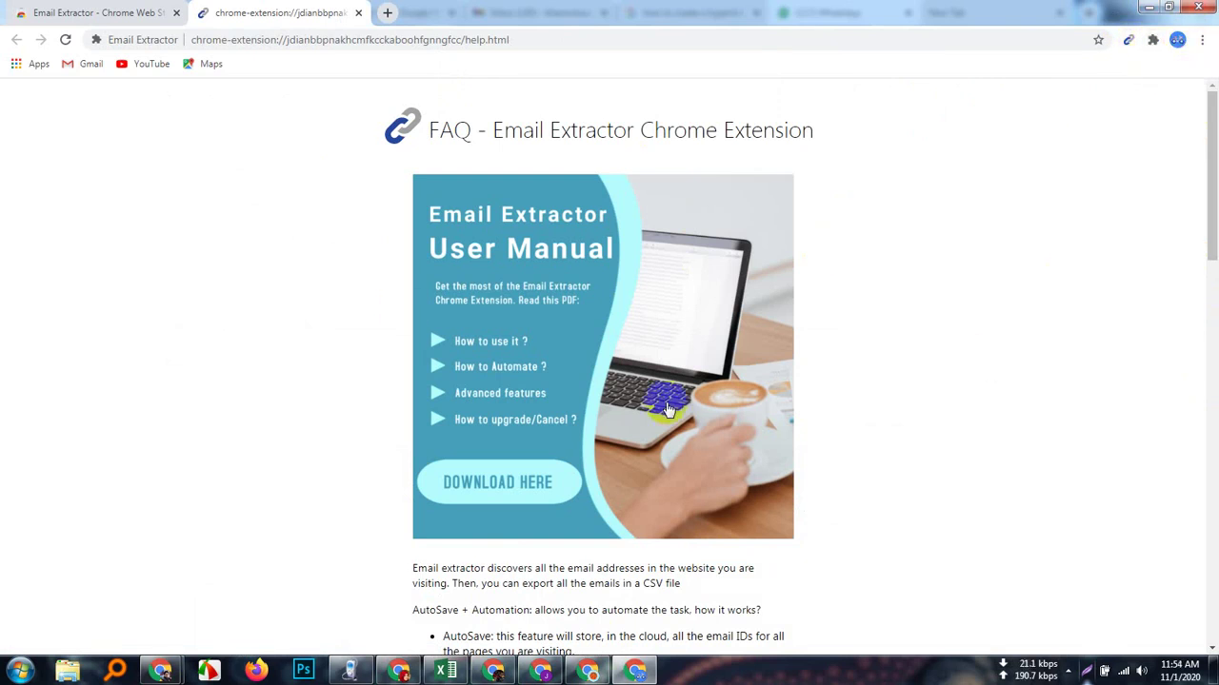
- Look through the Email Extractor FAQ page for how AutoSave, Automation and exporting emails work
scroll(667, 414, down, 6)
scroll(672, 422, up, 6)
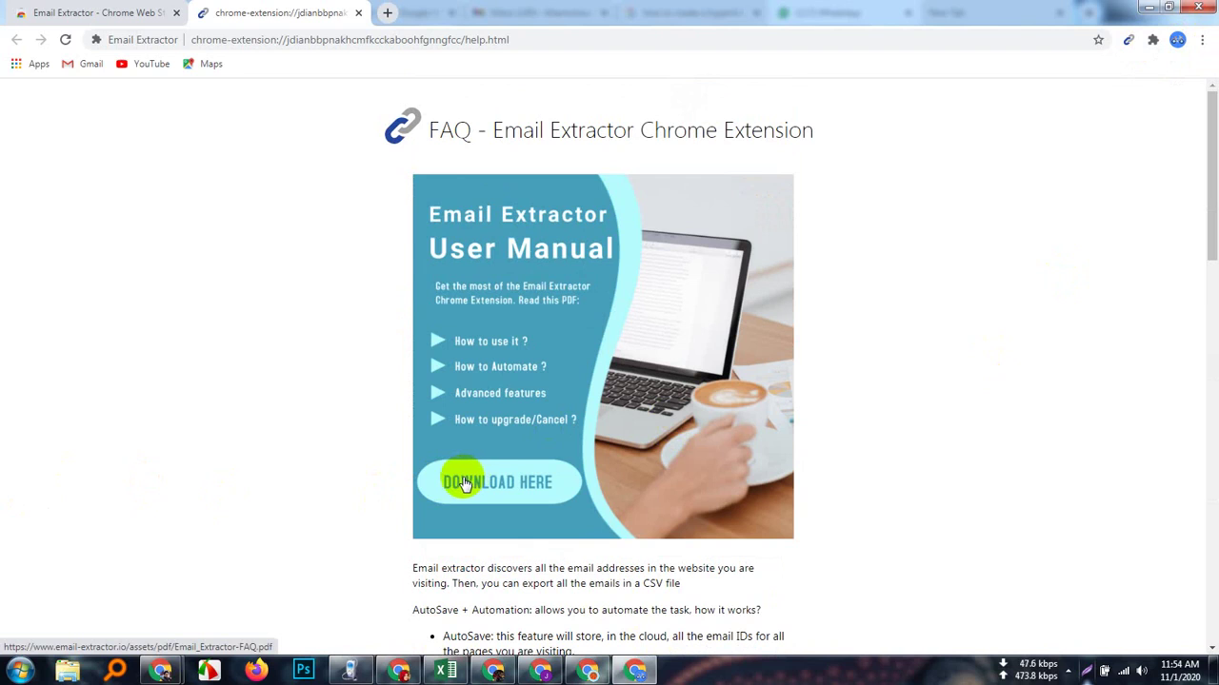
scroll(571, 499, down, 10)
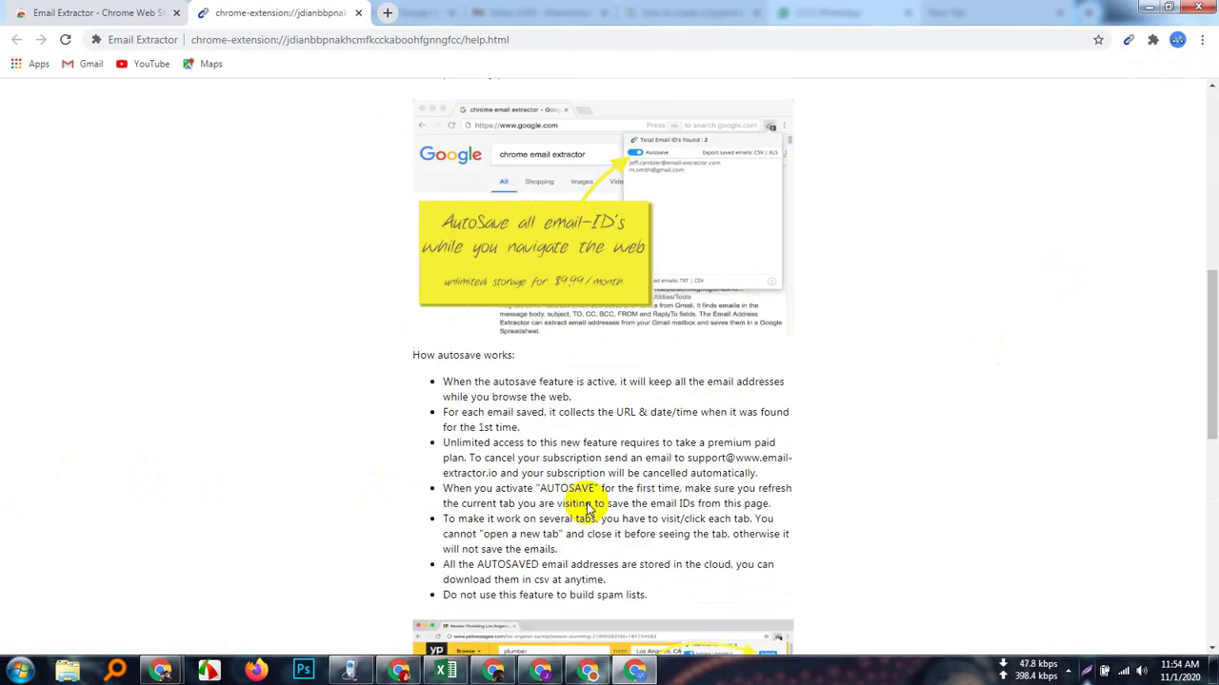
scroll(591, 509, down, 3)
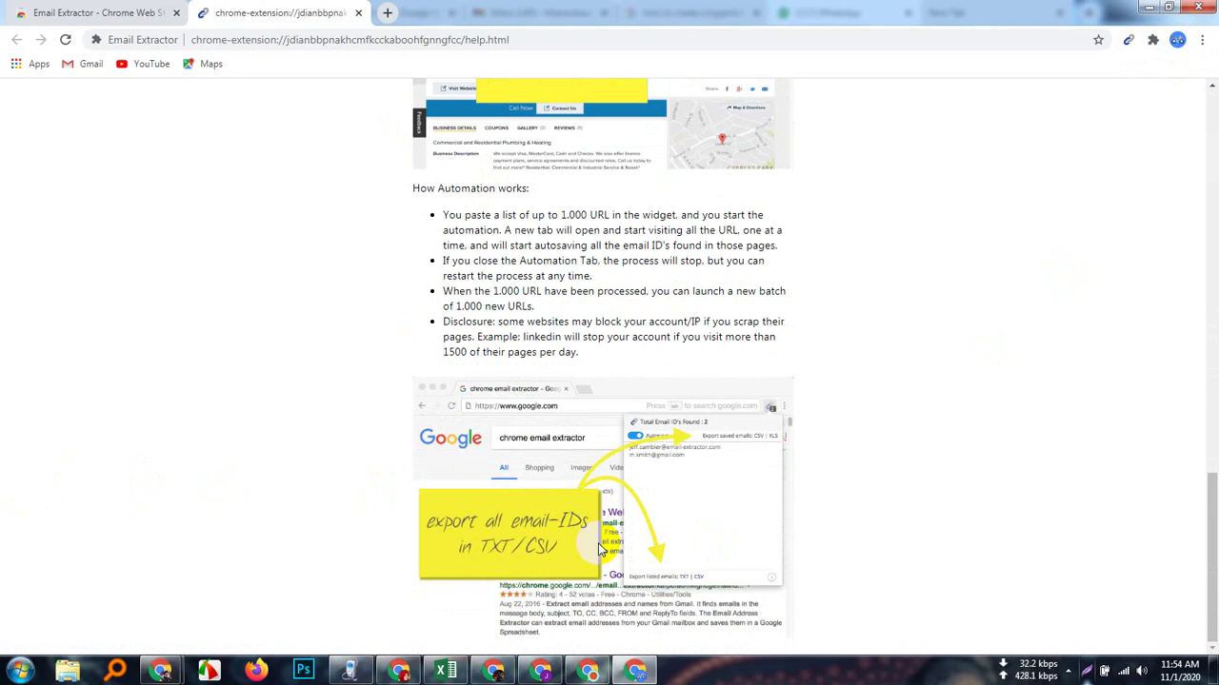
scroll(873, 561, up, 13)
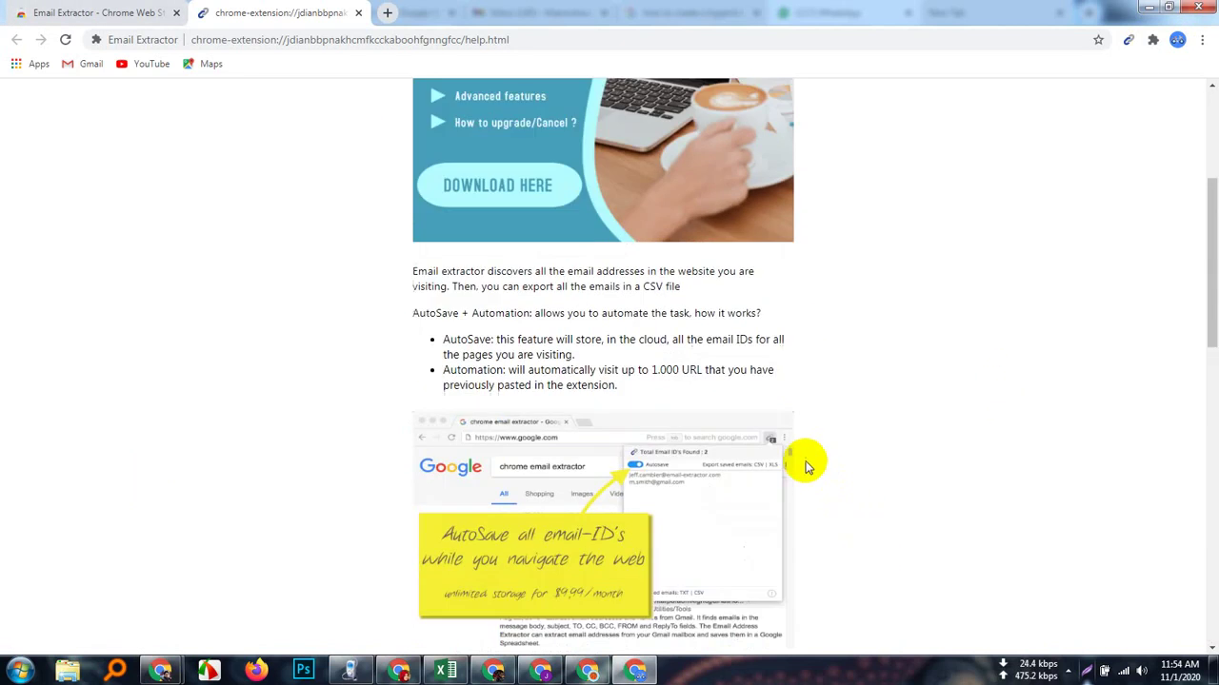
- Copy the "Manager" "USA" Google search address from the original browser window and open it in the Email Collection profile
click(494, 671)
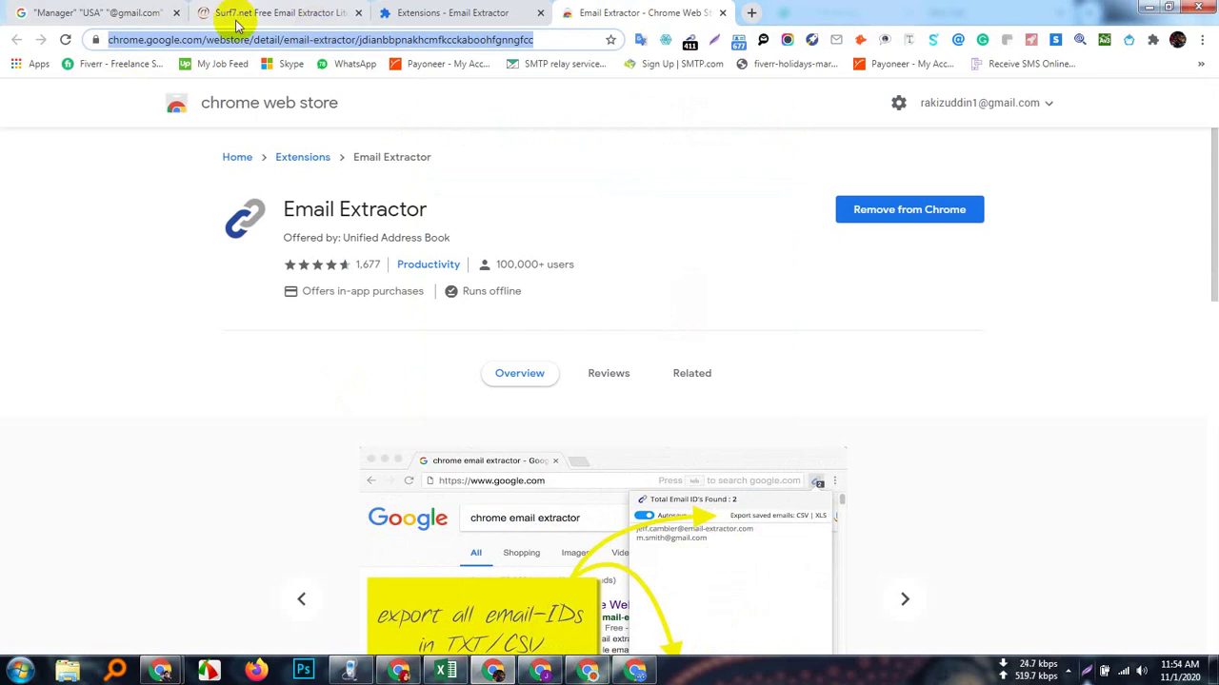
click(114, 11)
click(272, 39)
right_click(274, 40)
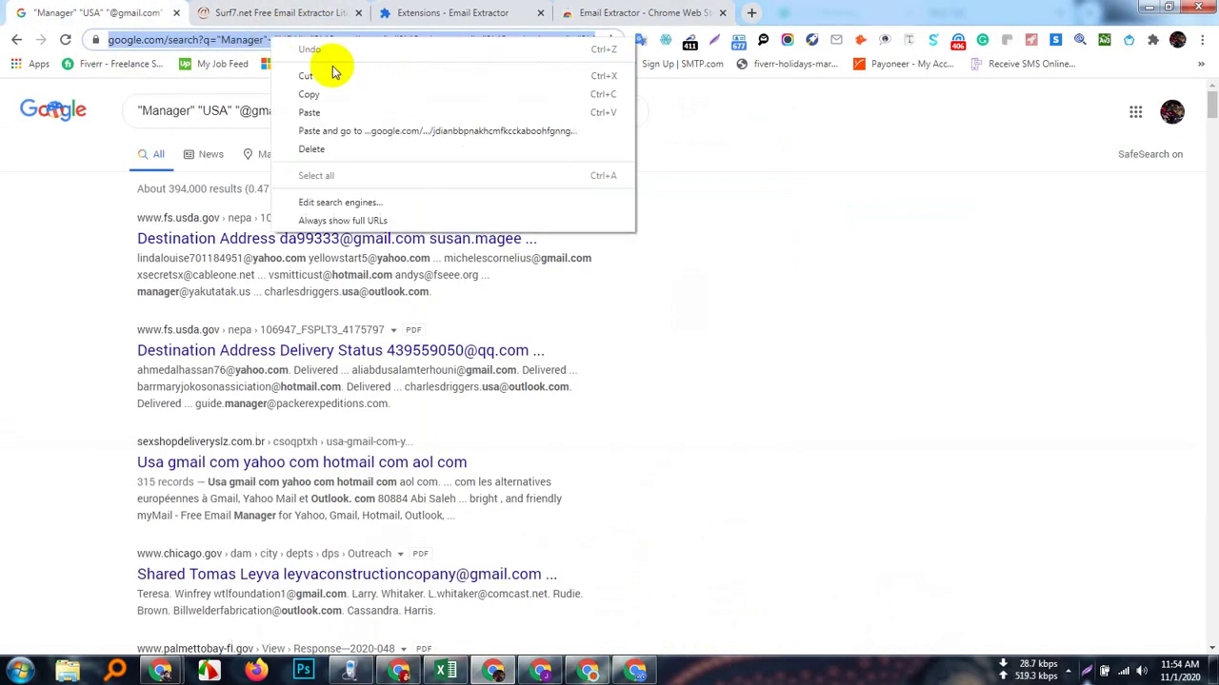
click(309, 94)
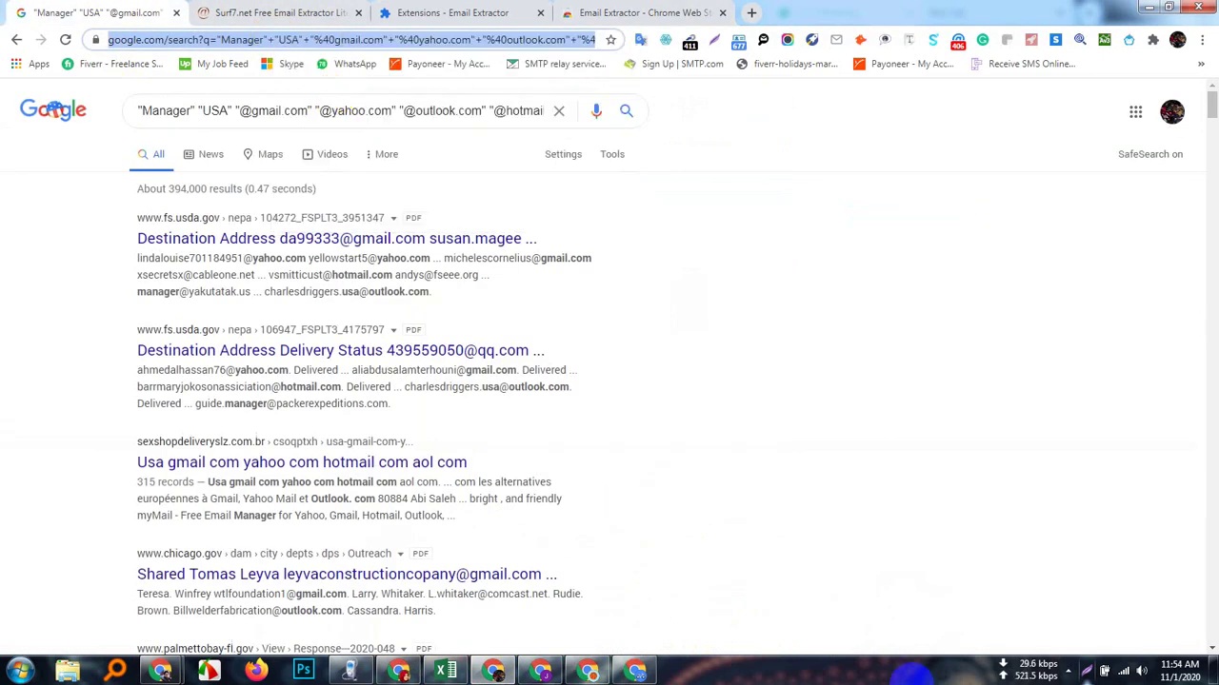
click(639, 672)
click(275, 43)
right_click(275, 43)
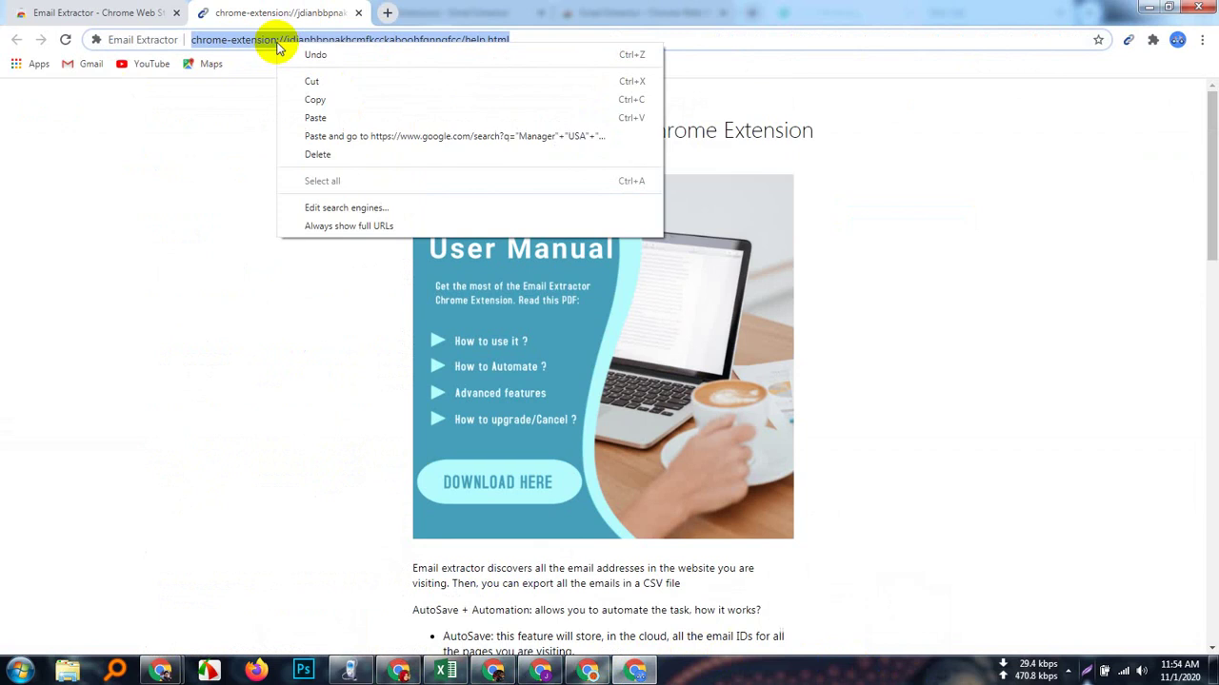
click(485, 145)
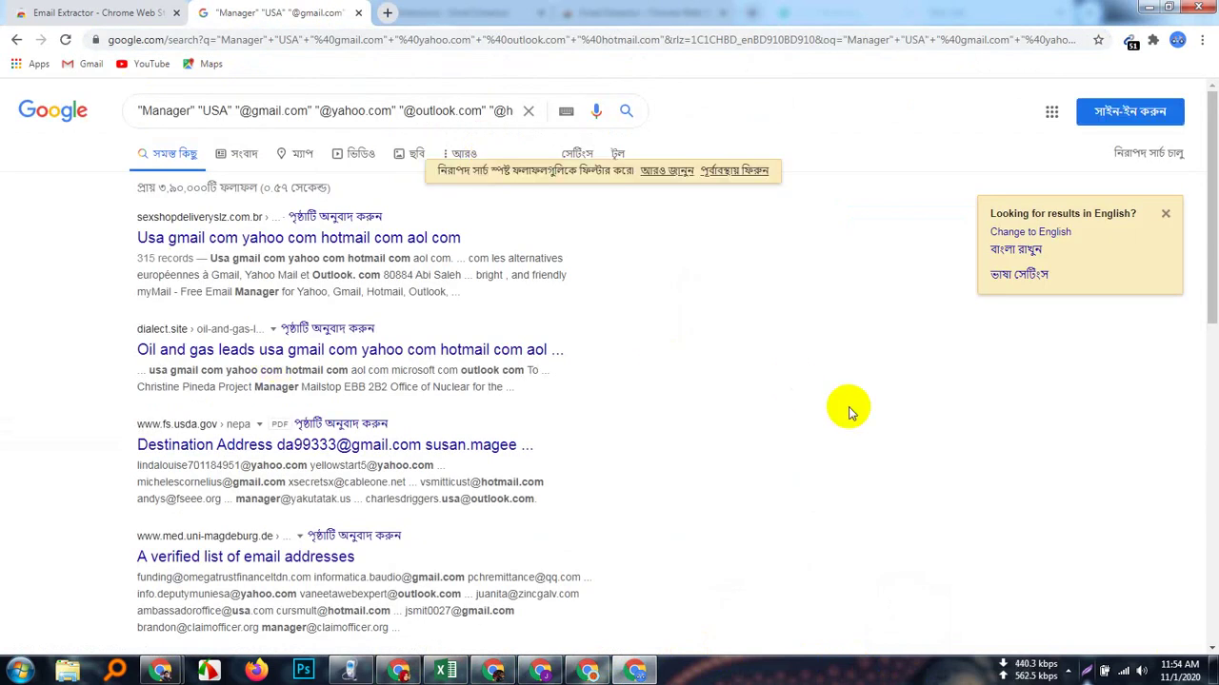
scroll(505, 324, down, 15)
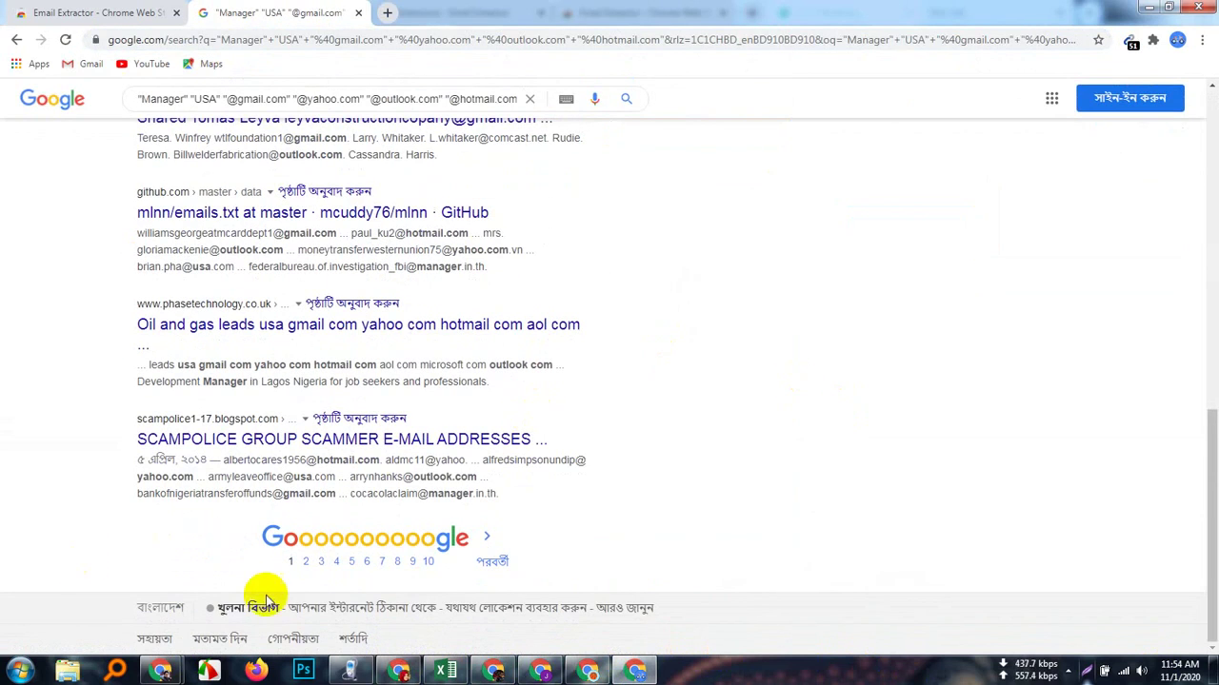
- Change the language for Google products to English in the search settings and save the preference
scroll(552, 562, up, 15)
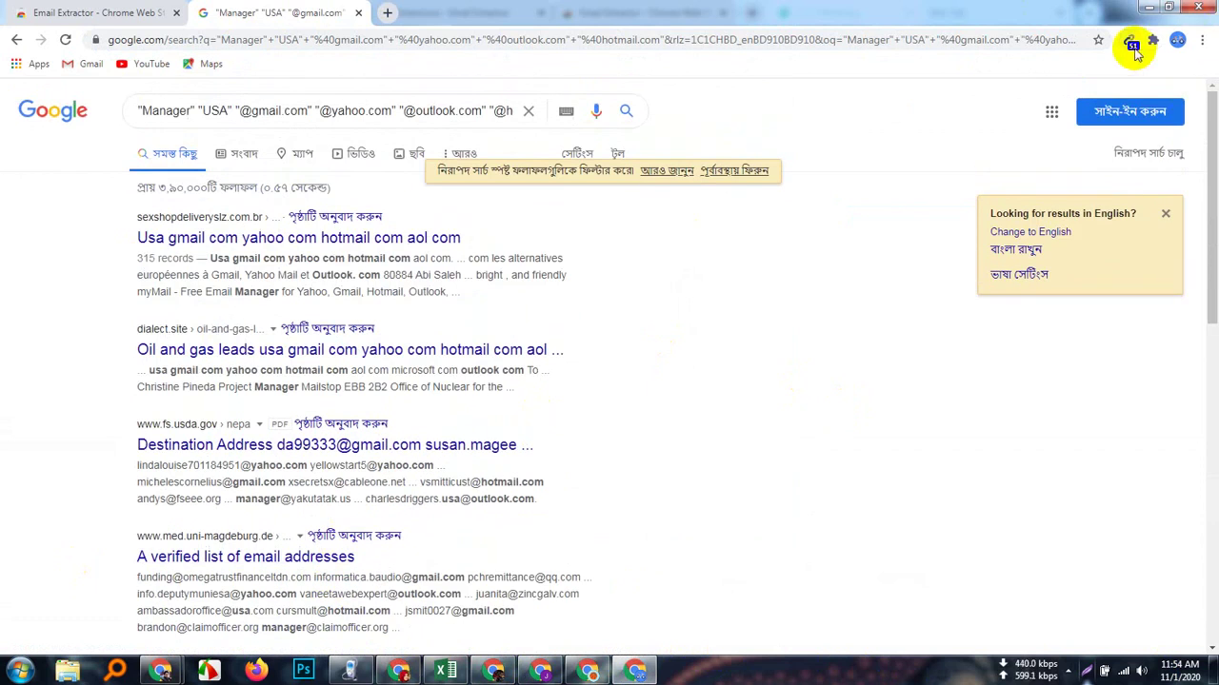
click(581, 155)
click(624, 205)
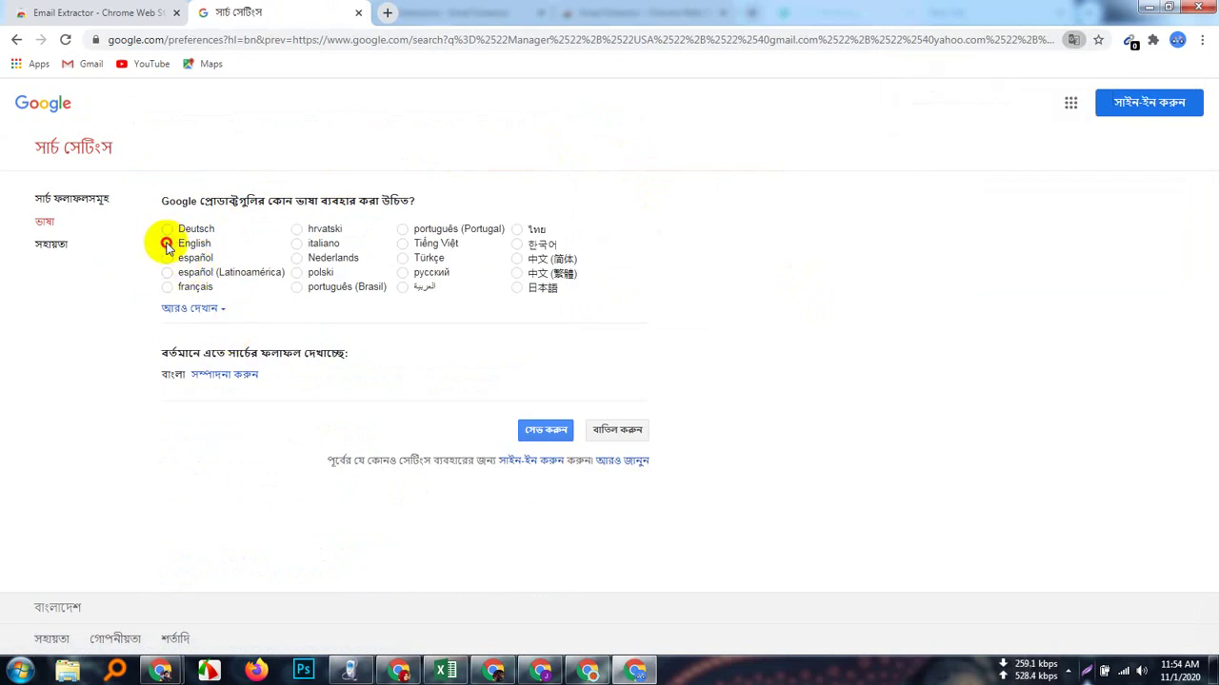
click(167, 243)
click(557, 432)
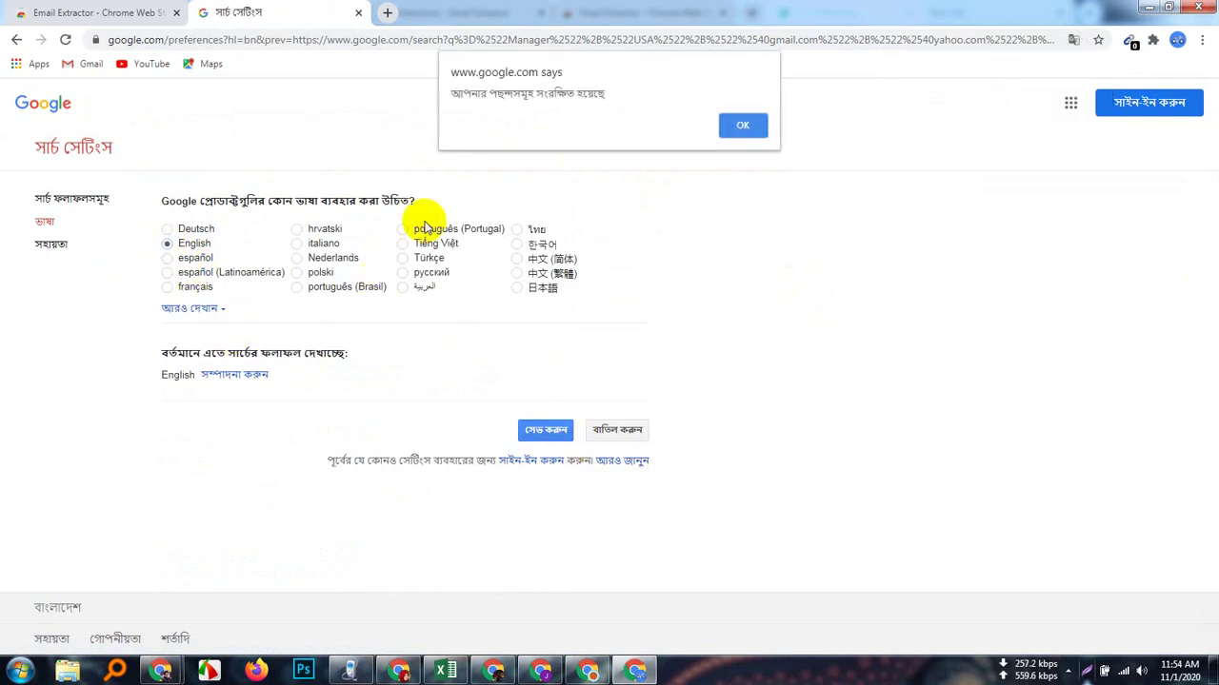
click(741, 124)
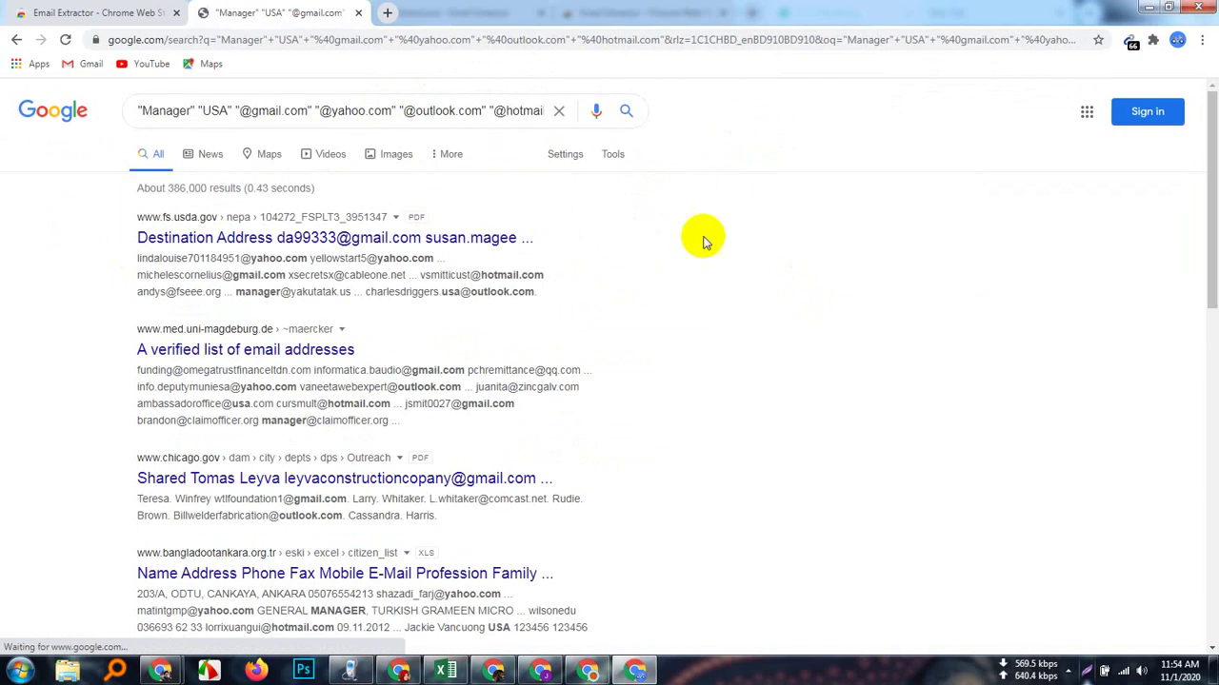
- In Google's search settings, turn on SafeSearch and set the results per page to 100
click(566, 155)
click(582, 181)
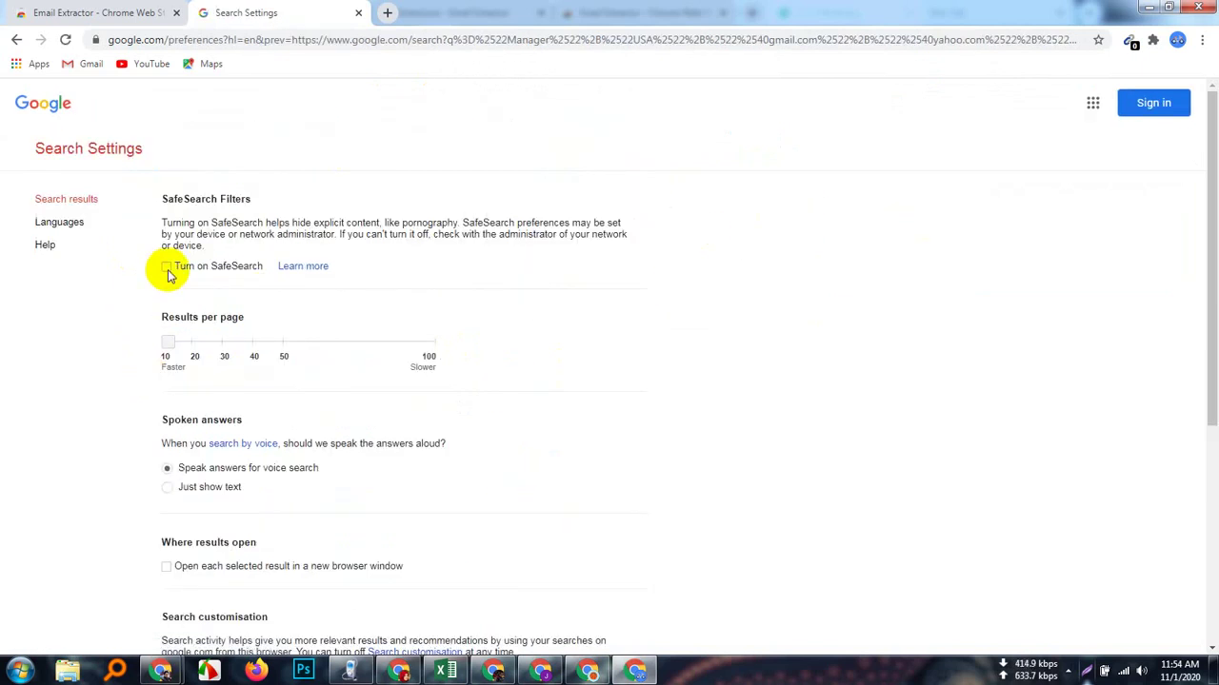
click(168, 269)
drag(172, 347, 413, 356)
drag(298, 346, 397, 342)
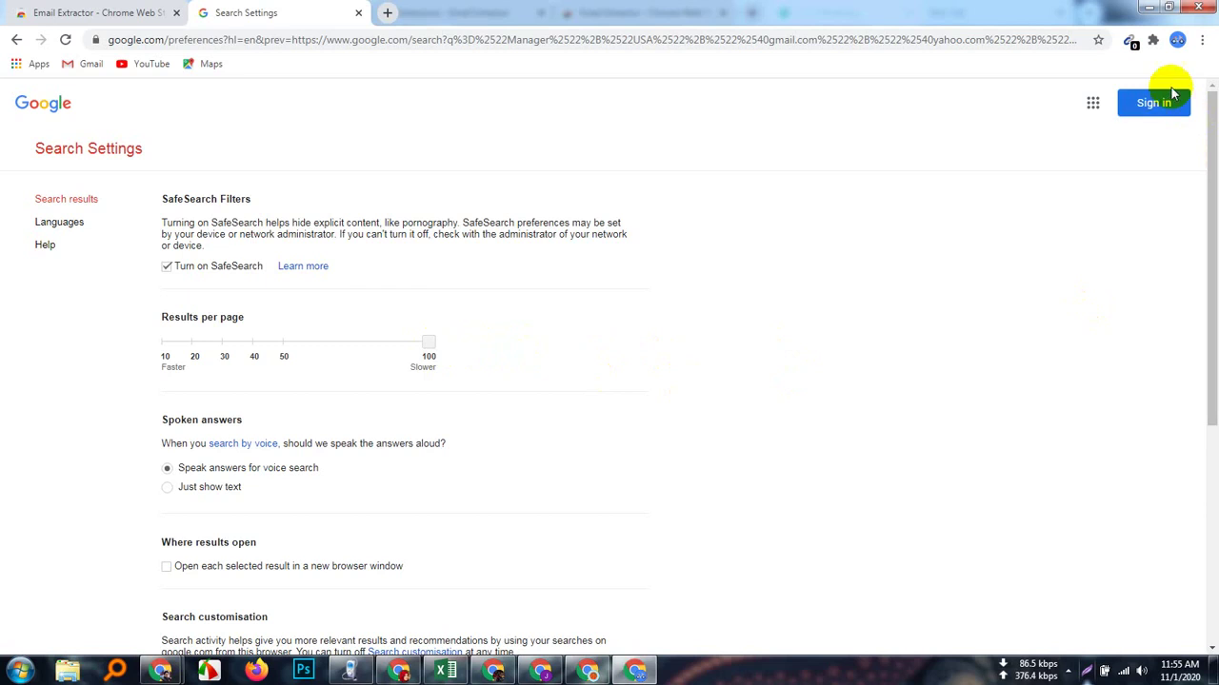
click(254, 342)
scroll(459, 400, down, 1)
scroll(457, 399, down, 4)
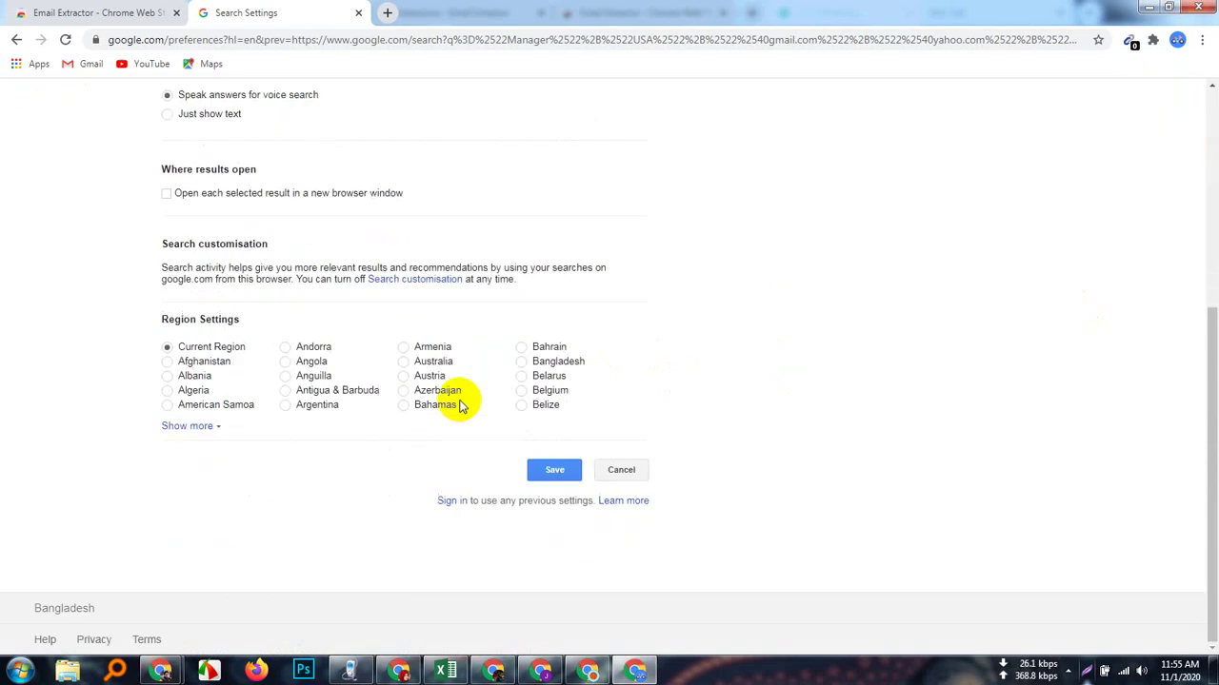
scroll(457, 400, up, 4)
drag(252, 353, 430, 345)
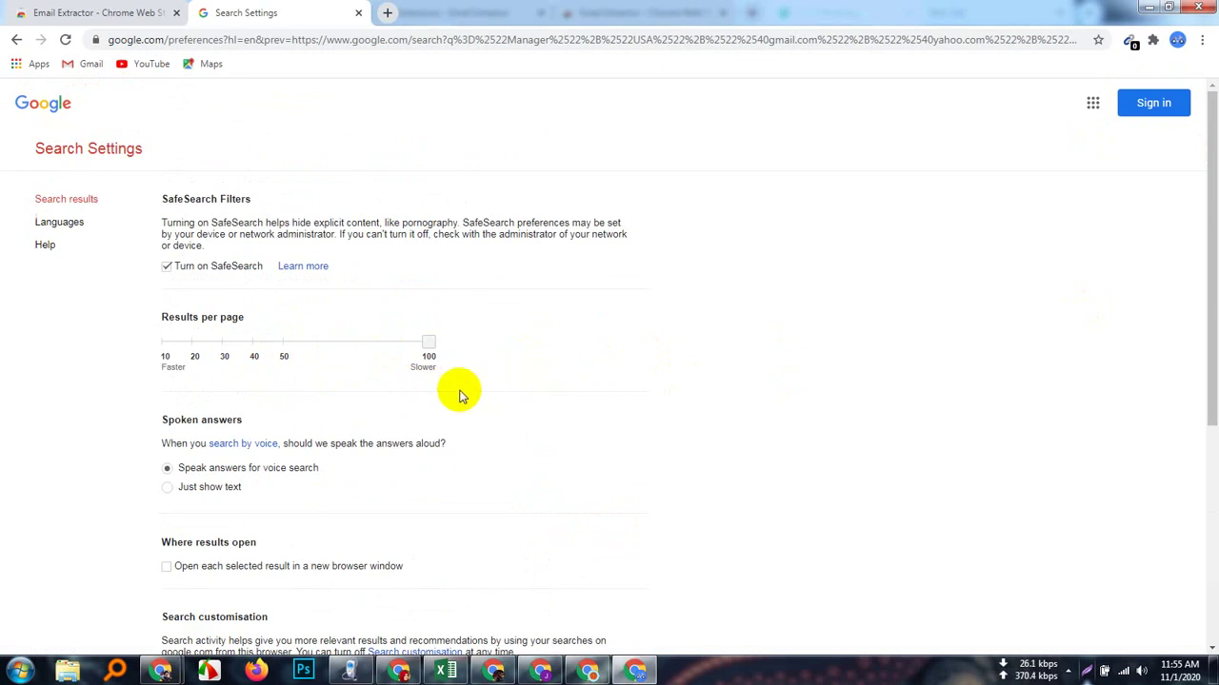
- Expand the full region list, select United States as the search region, and save the settings
scroll(476, 440, down, 4)
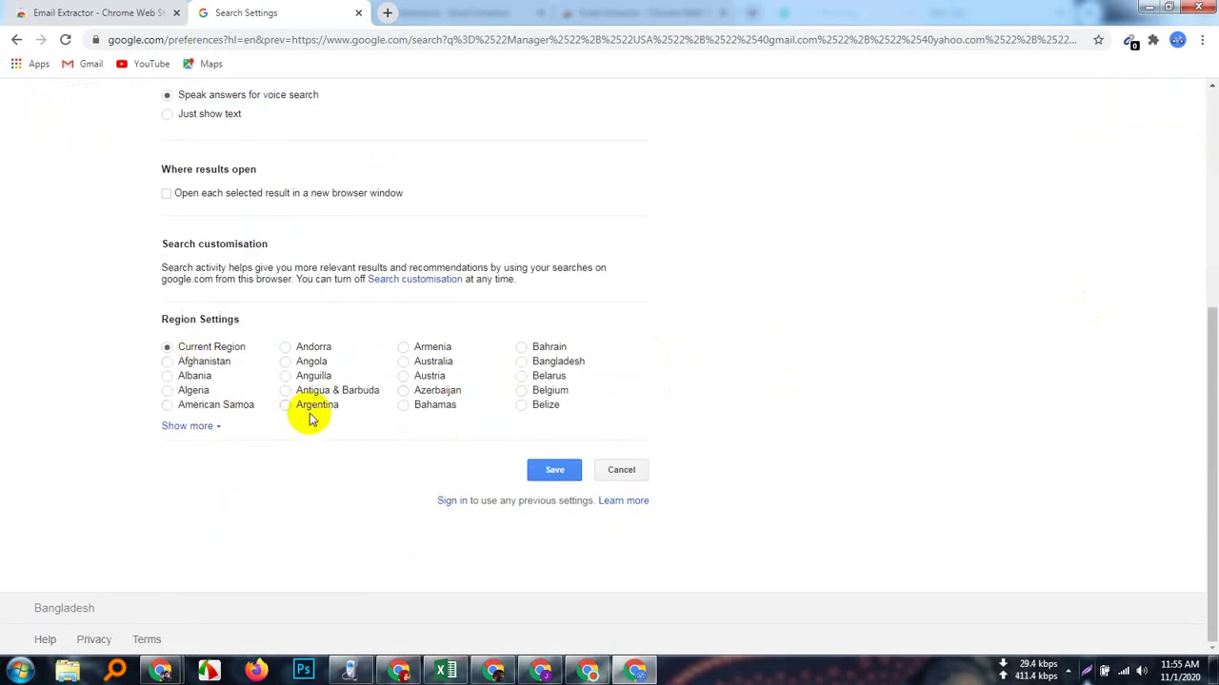
click(195, 427)
scroll(562, 476, down, 7)
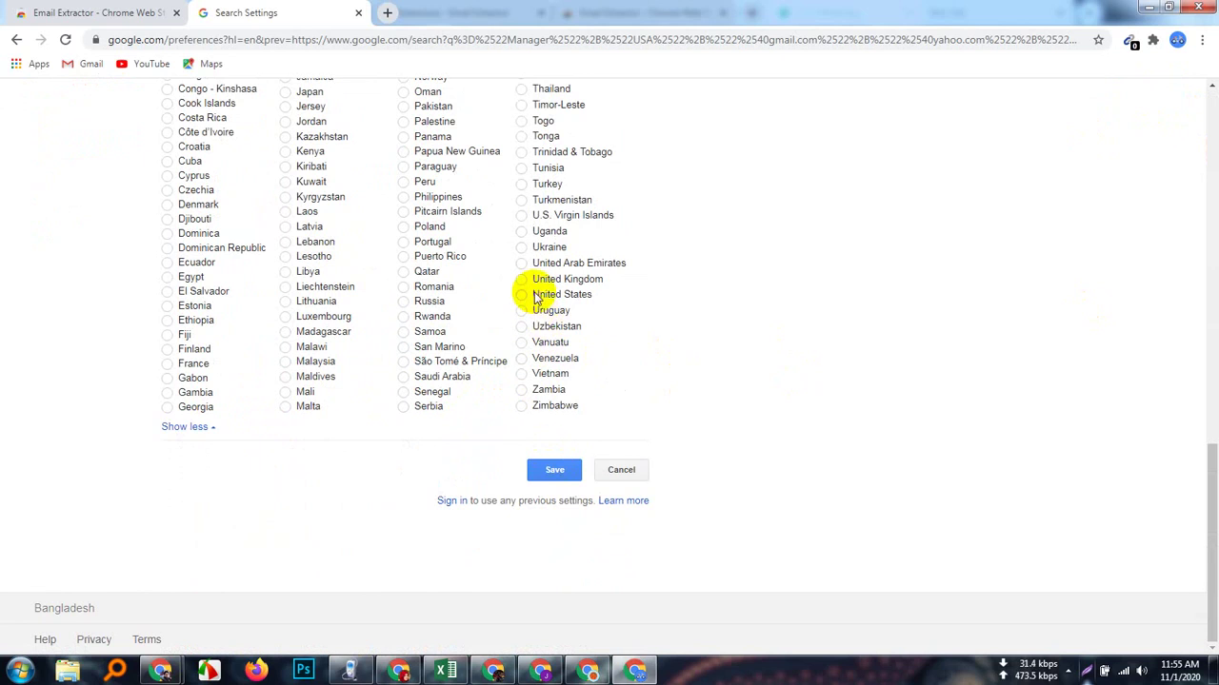
click(566, 470)
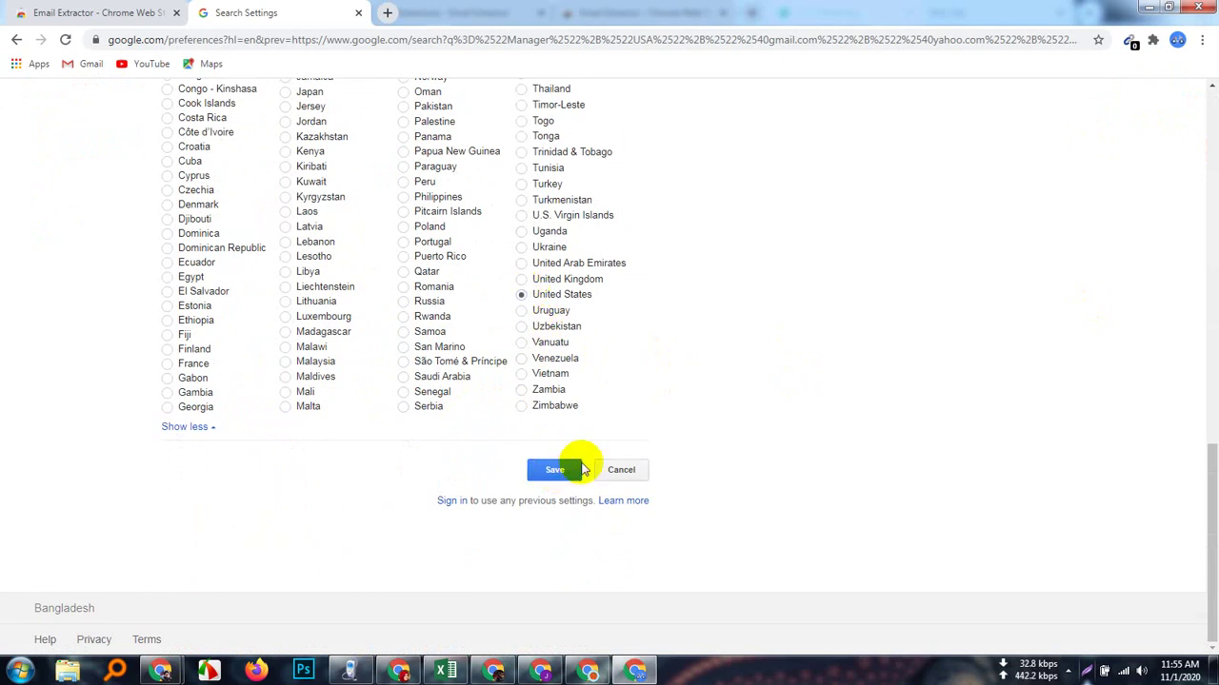
click(740, 125)
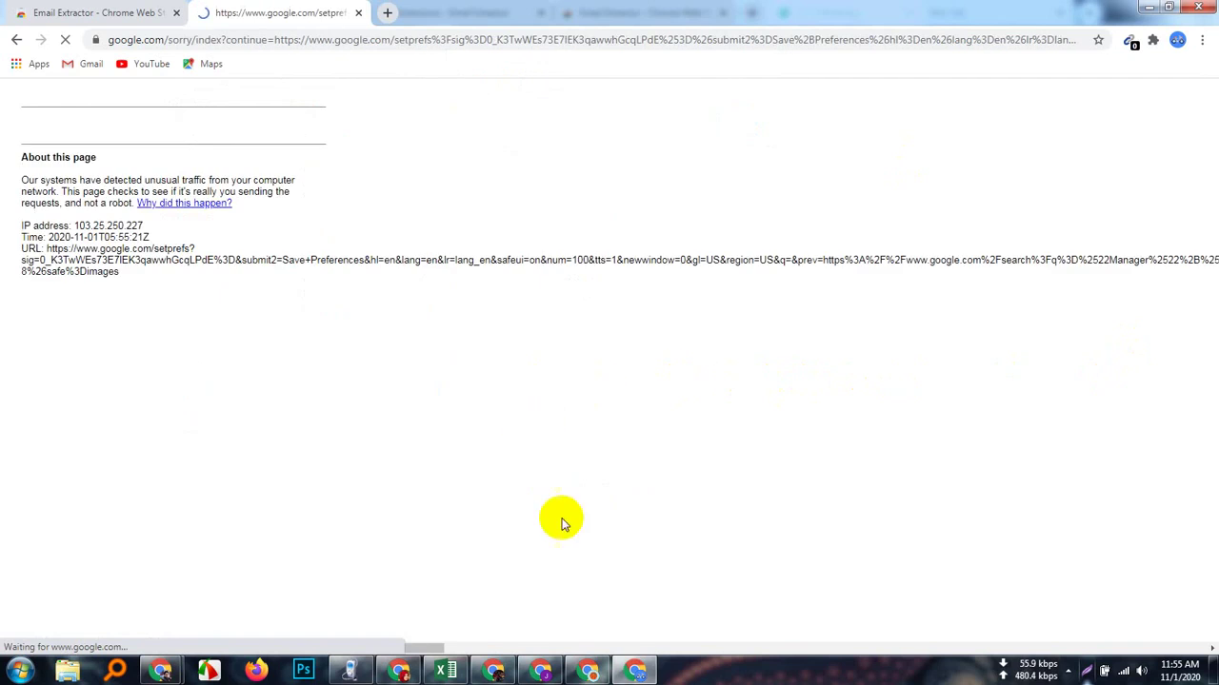
- Start the reCAPTCHA check and answer its traffic lights and crosswalks image challenges
click(41, 159)
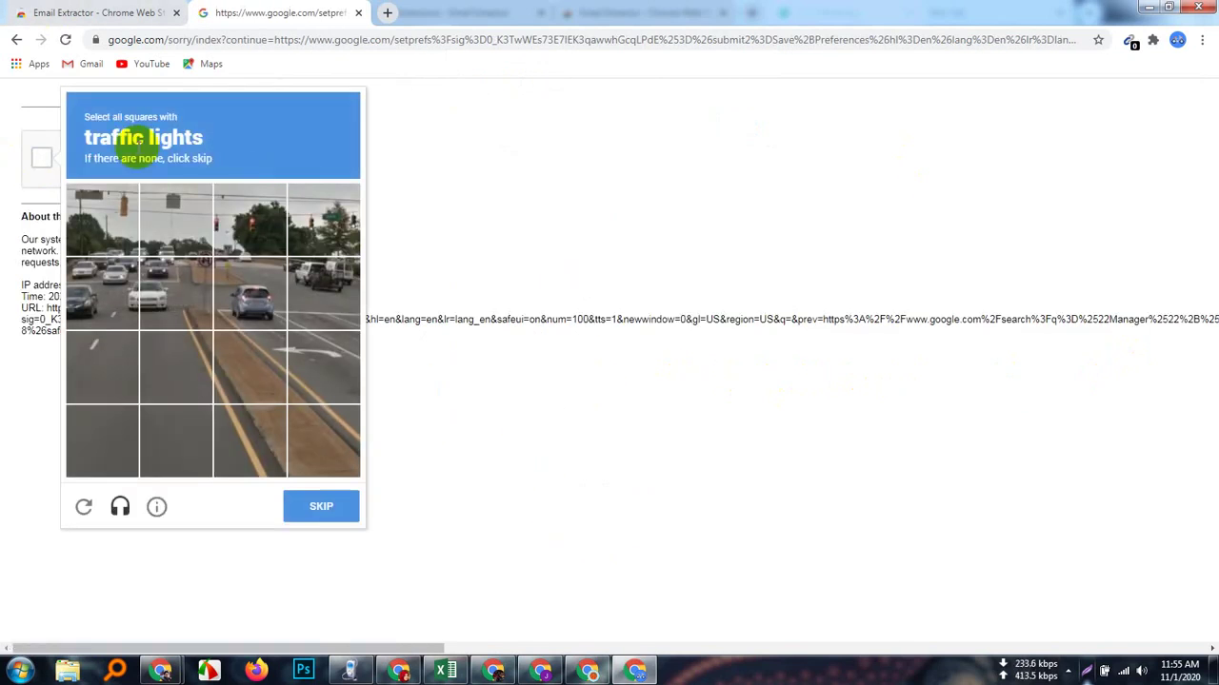
click(123, 214)
click(189, 218)
click(251, 219)
click(330, 222)
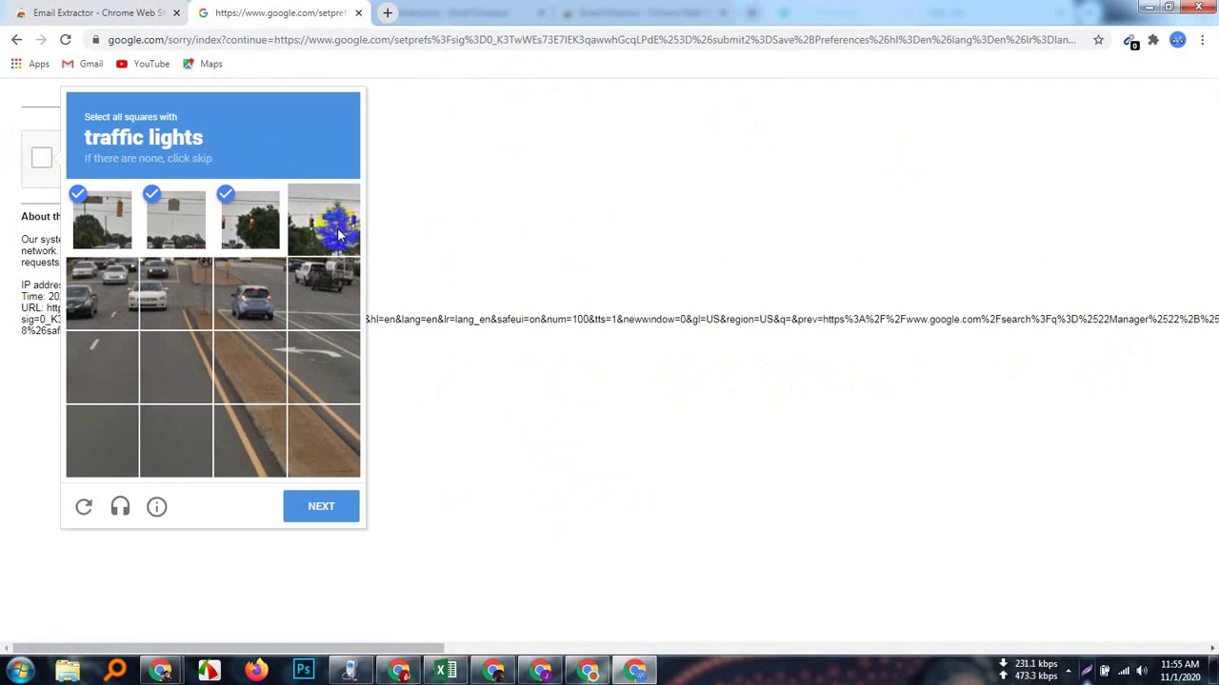
click(351, 511)
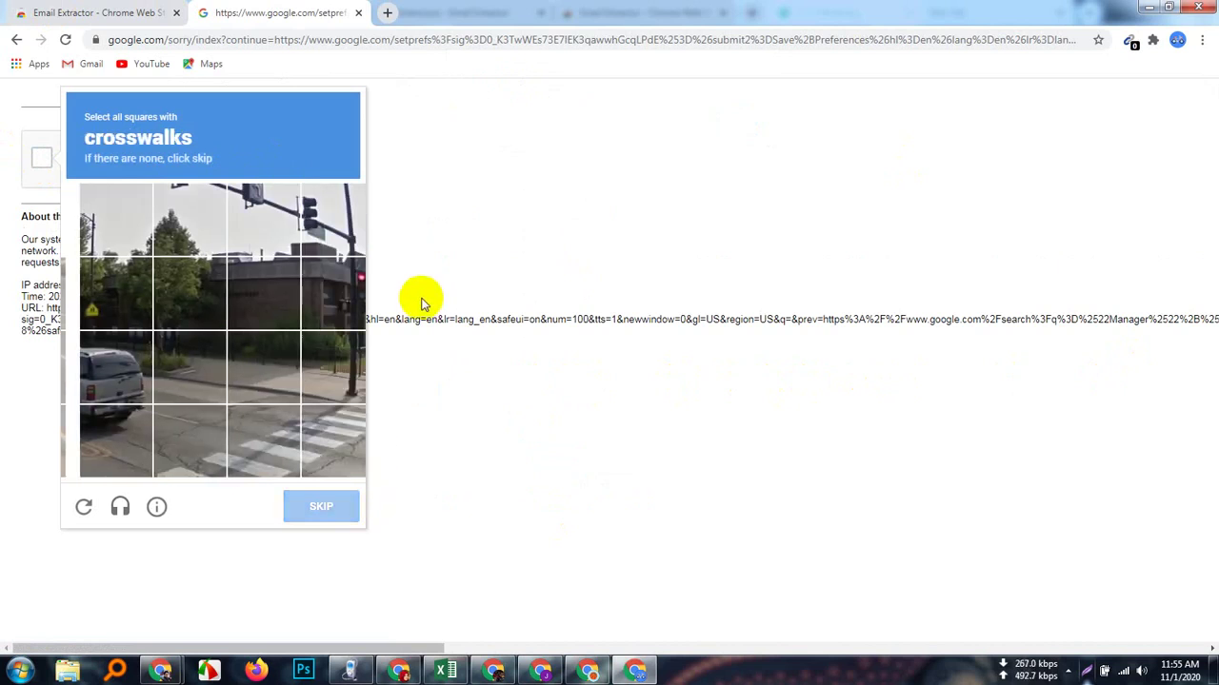
click(197, 218)
click(272, 213)
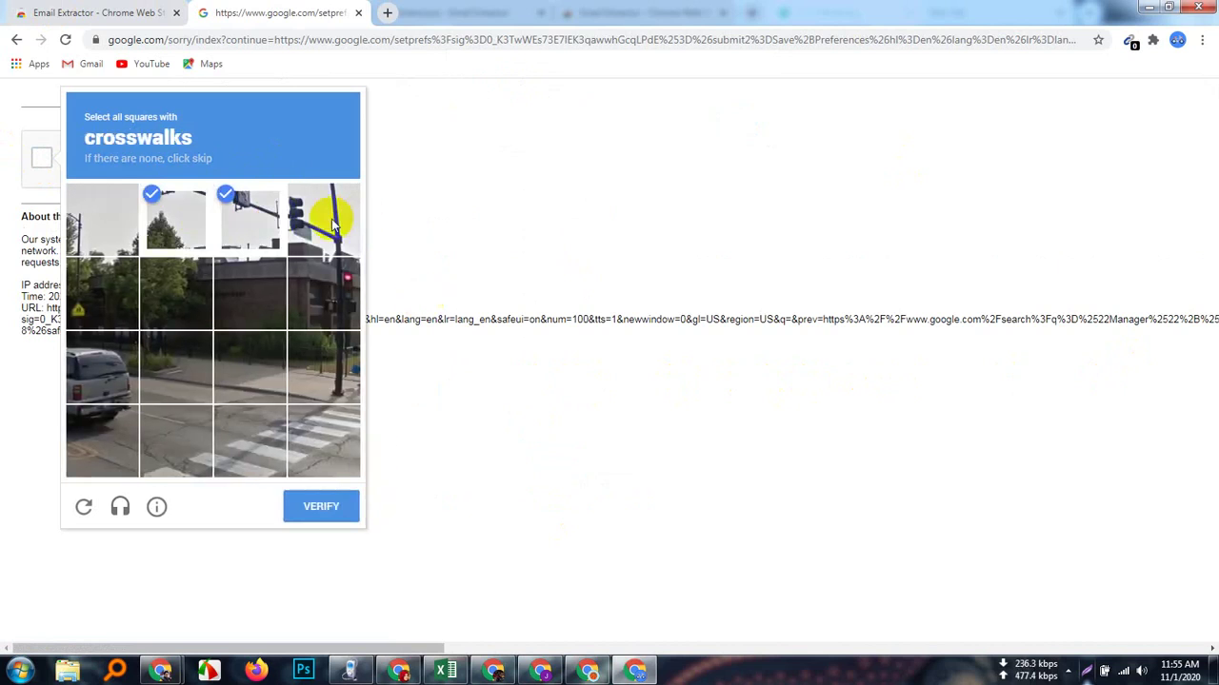
- Try to answer the crosswalks image challenge by adding the upper two squares showing the traffic-light pole and submitting
click(327, 215)
click(348, 303)
click(329, 507)
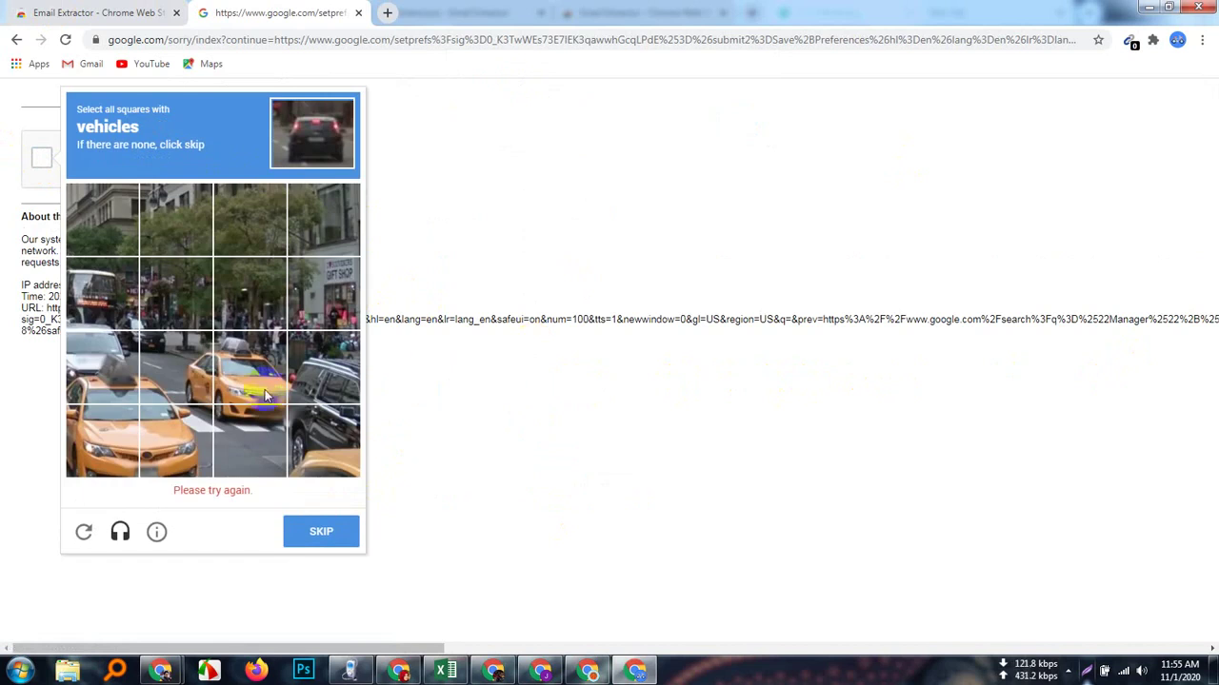
- Select every square containing vehicles in the street image with taxis and continue to the next challenge image
click(103, 426)
click(100, 368)
click(103, 297)
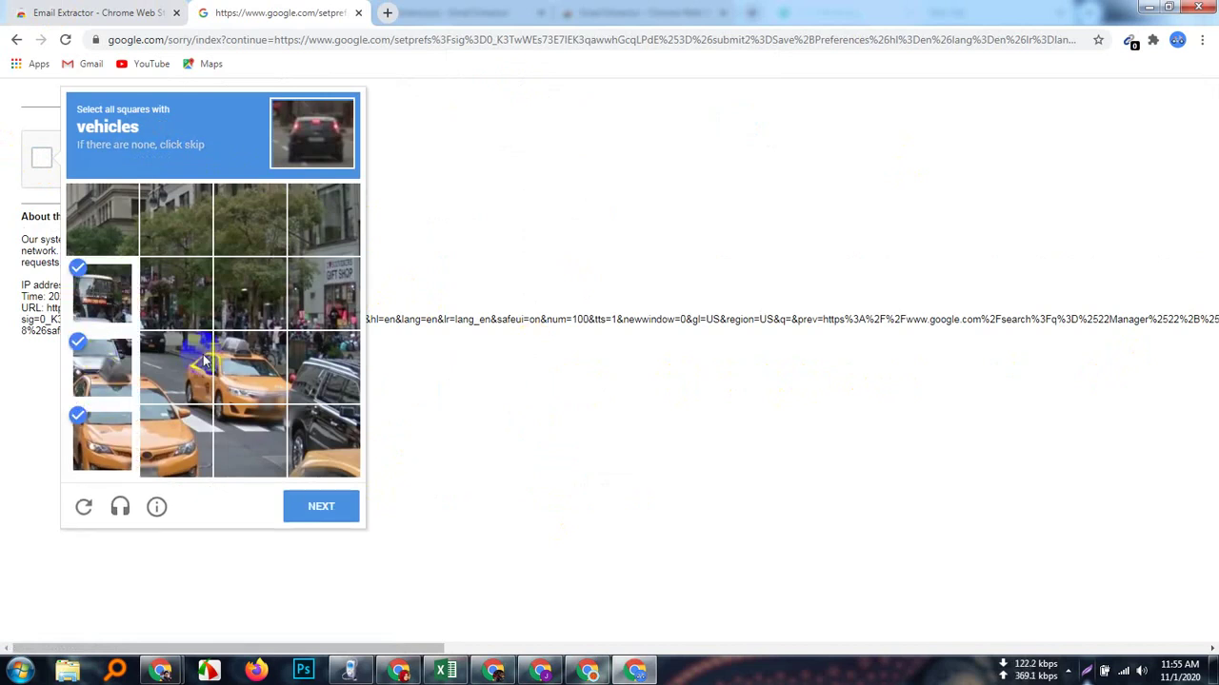
click(190, 390)
click(175, 438)
click(251, 436)
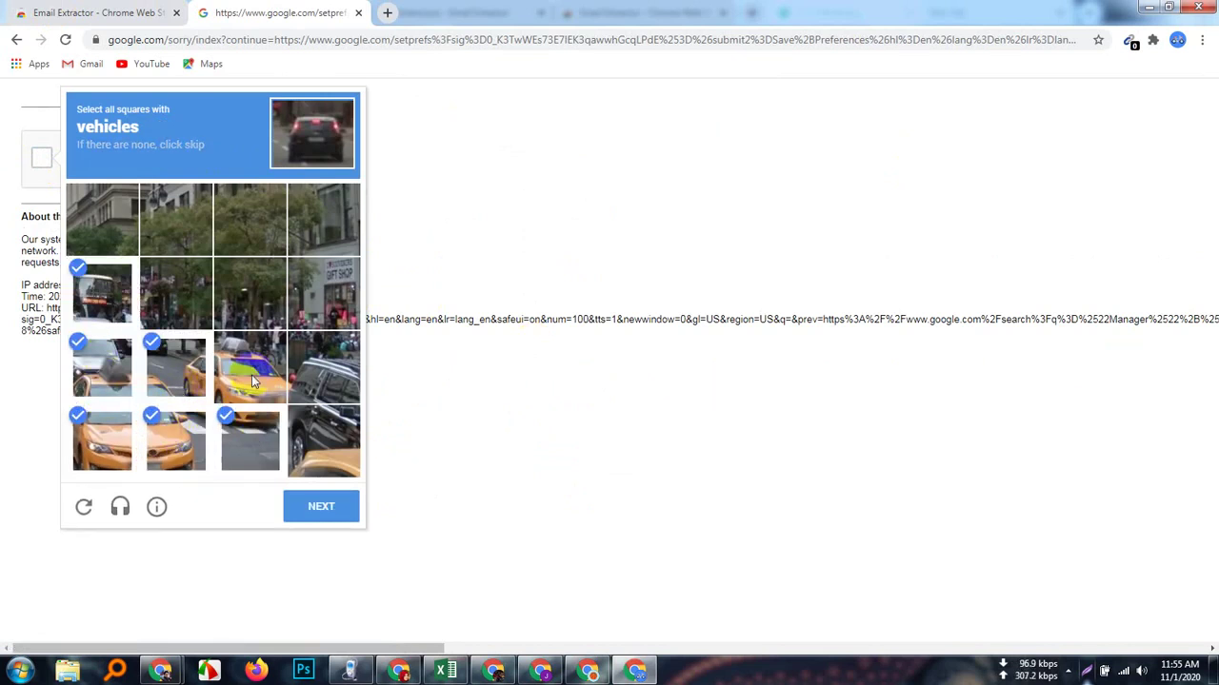
click(251, 374)
click(322, 392)
click(315, 455)
click(321, 513)
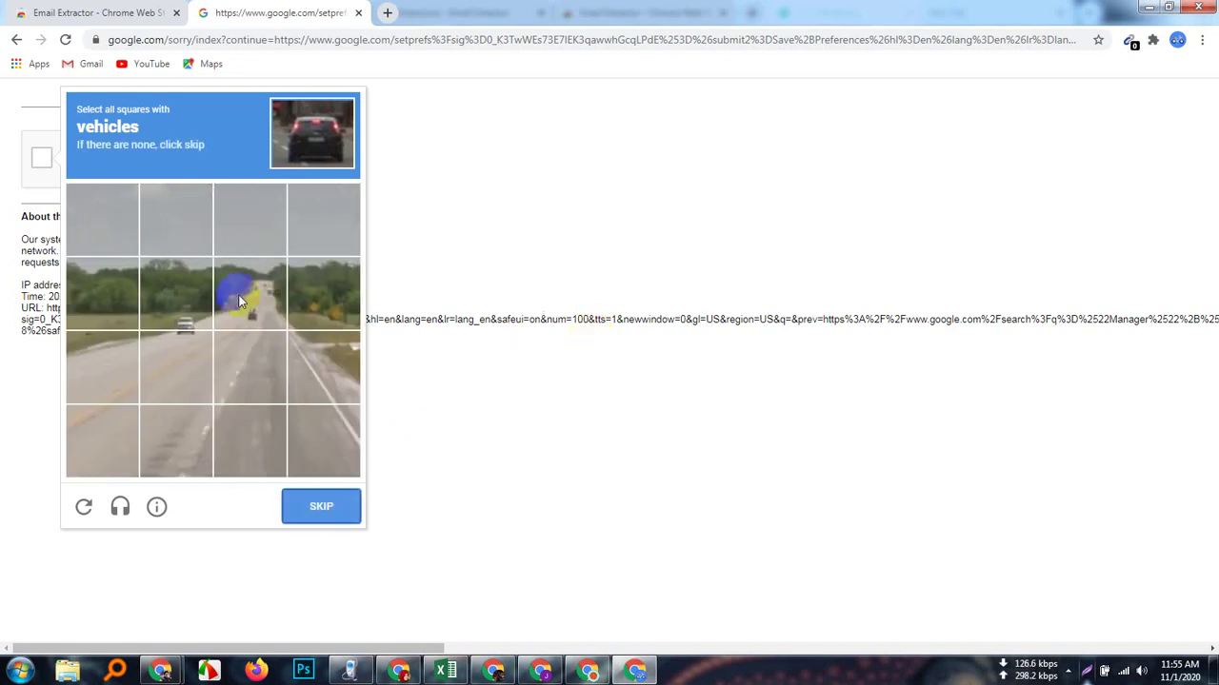
- Select the squares containing the distant vehicles in the highway image and submit the verification
click(202, 312)
click(198, 340)
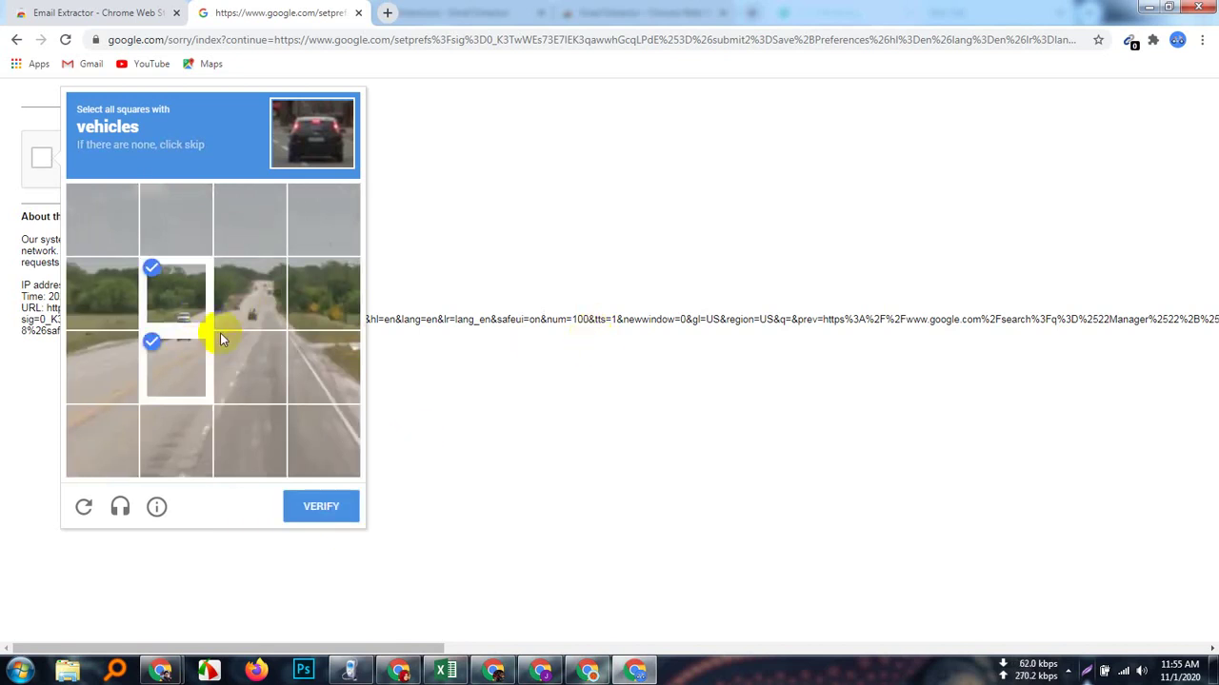
click(260, 292)
click(334, 508)
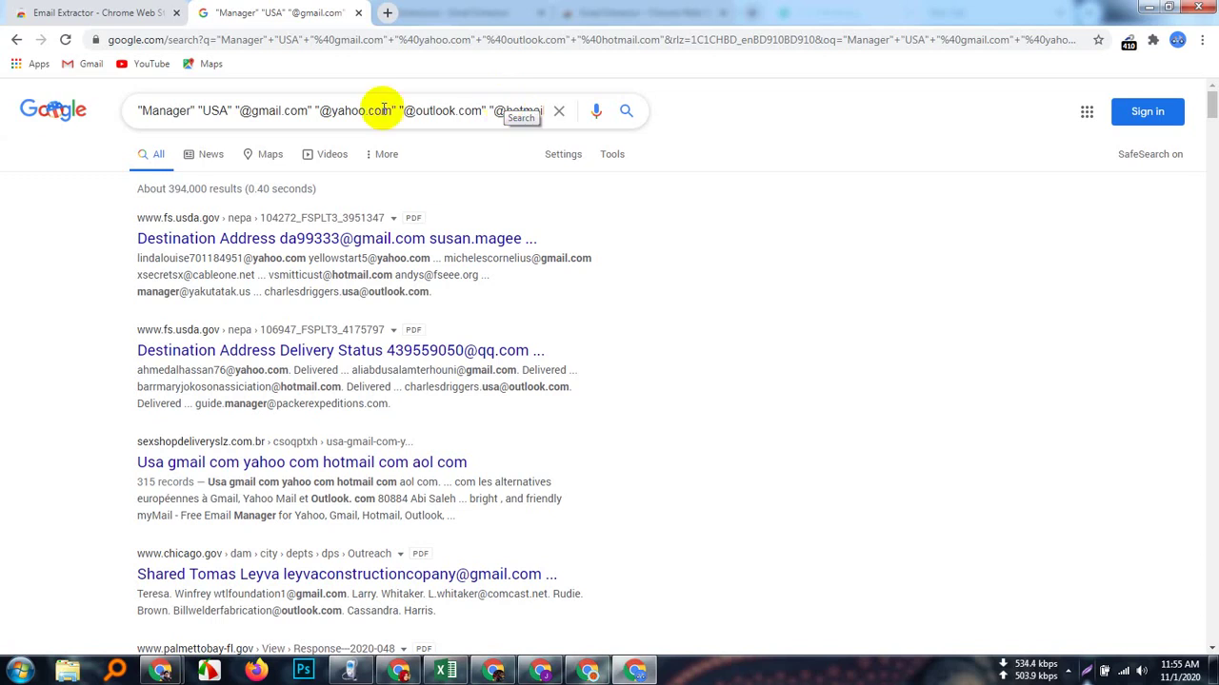
- Remove the "Manager" keyword from the search query and rerun the search with "USA" and the four email domains
click(198, 110)
key(BackSpace)
key(BackSpace)
key(BackSpace)
key(BackSpace)
key(BackSpace)
key(BackSpace)
key(BackSpace)
key(BackSpace)
key(BackSpace)
key(BackSpace)
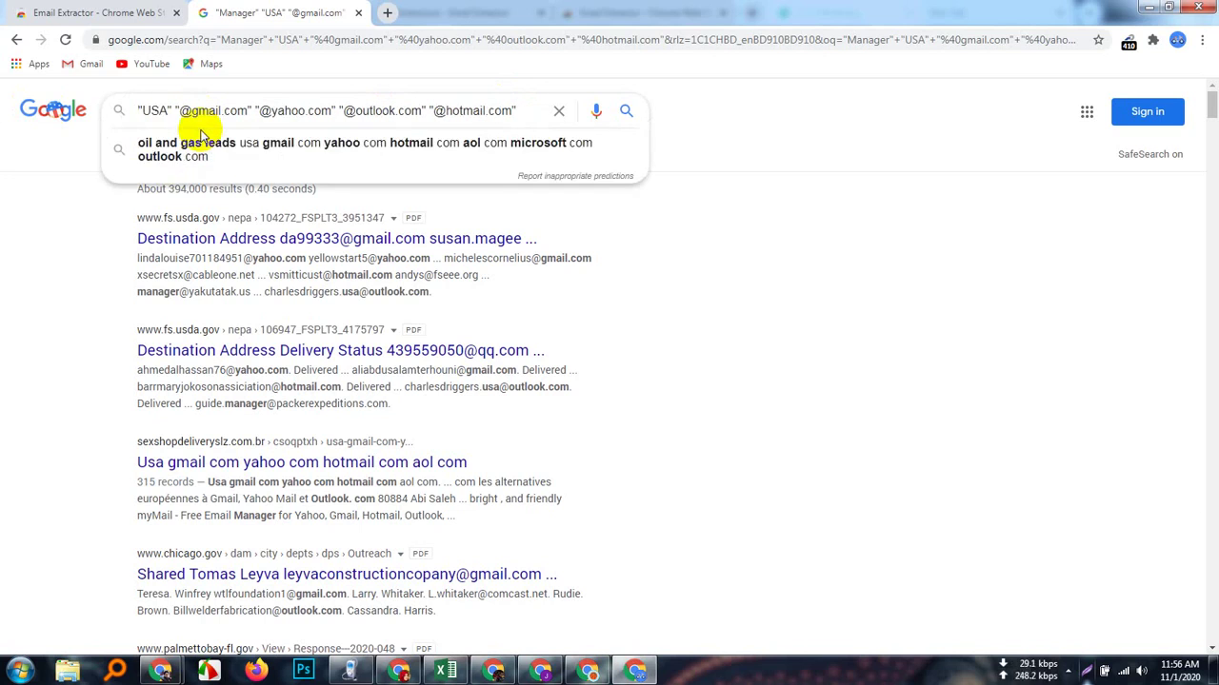
key(Return)
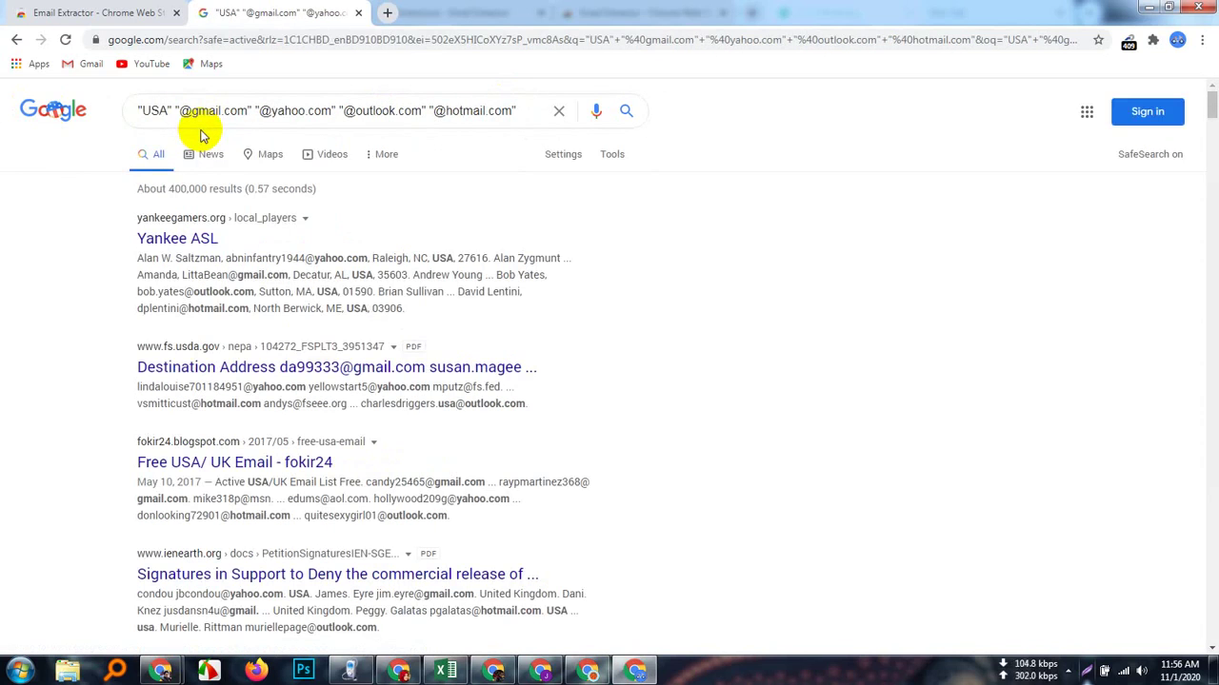
- Replace the space after "USA" in the query with +email and rerun the search
click(169, 111)
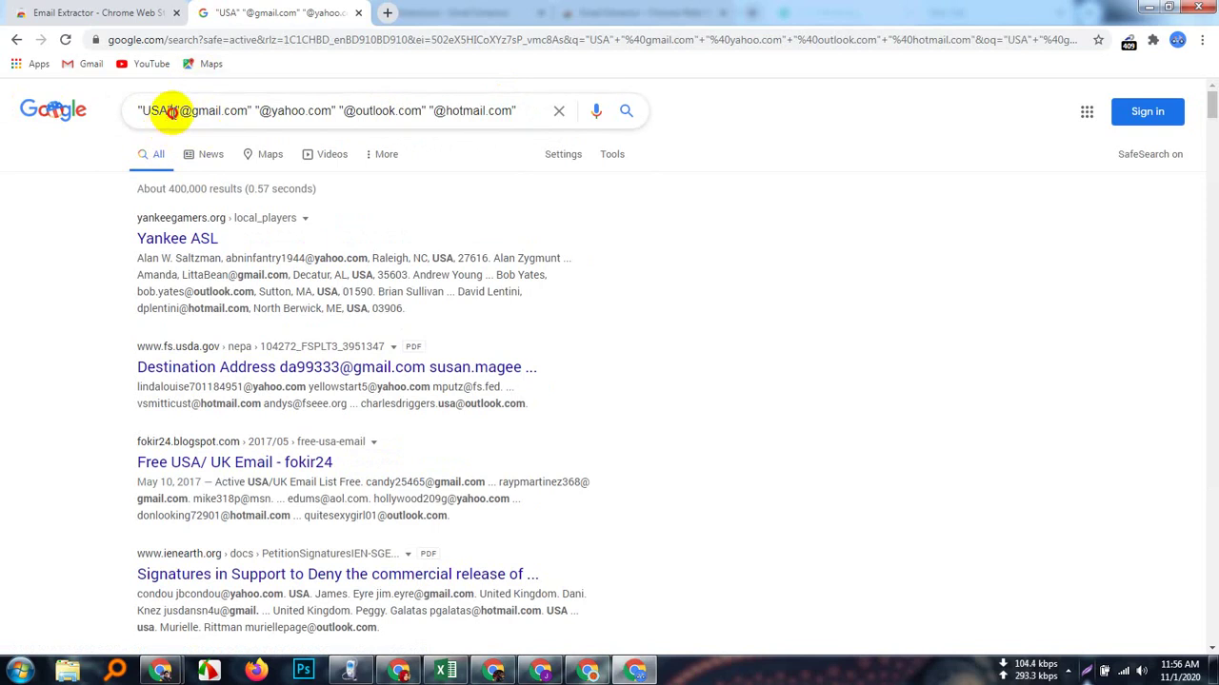
key(BackSpace)
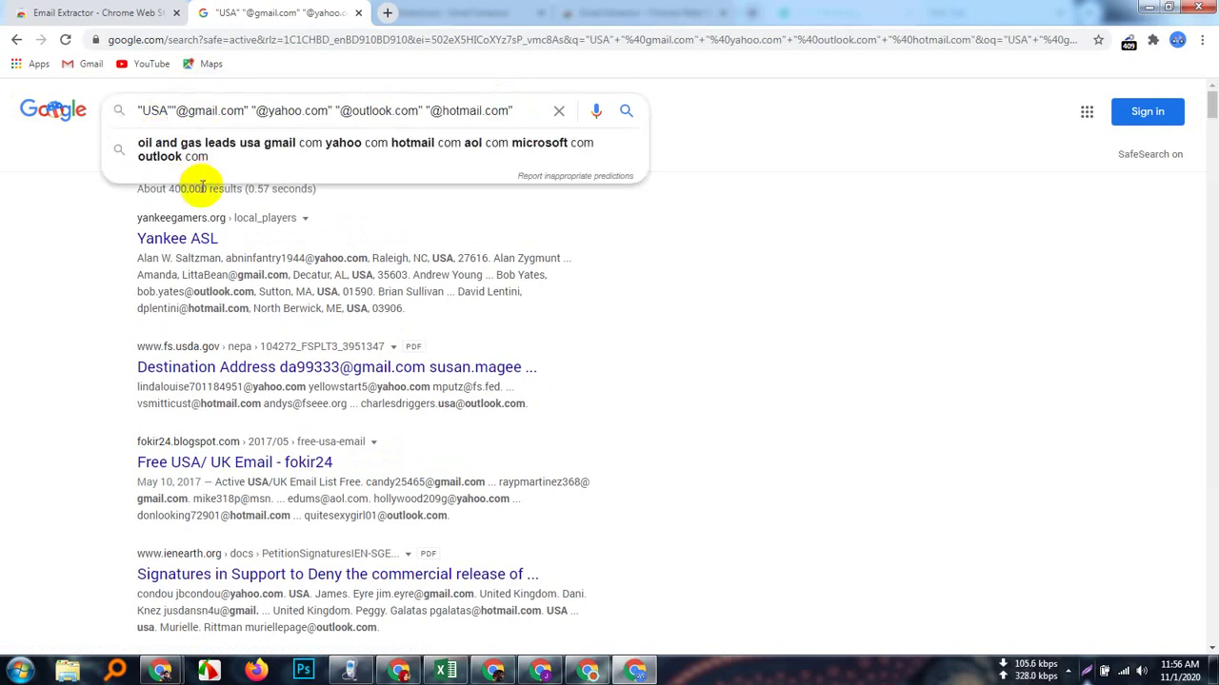
text(+)
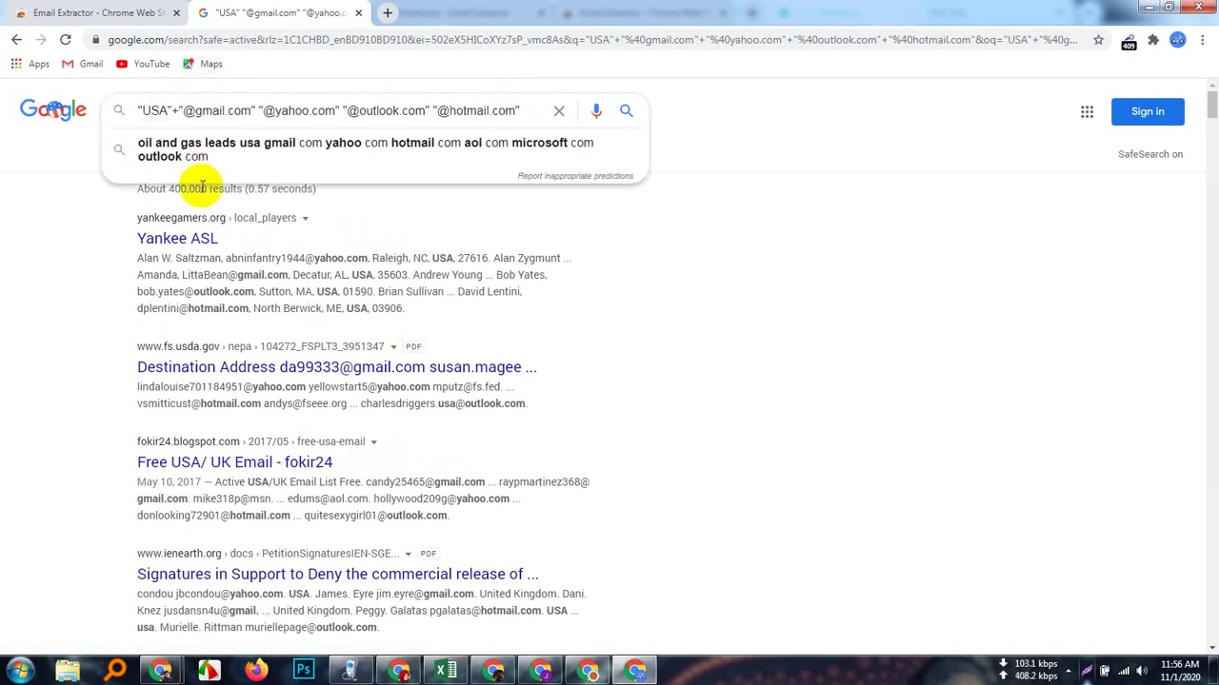
text(email)
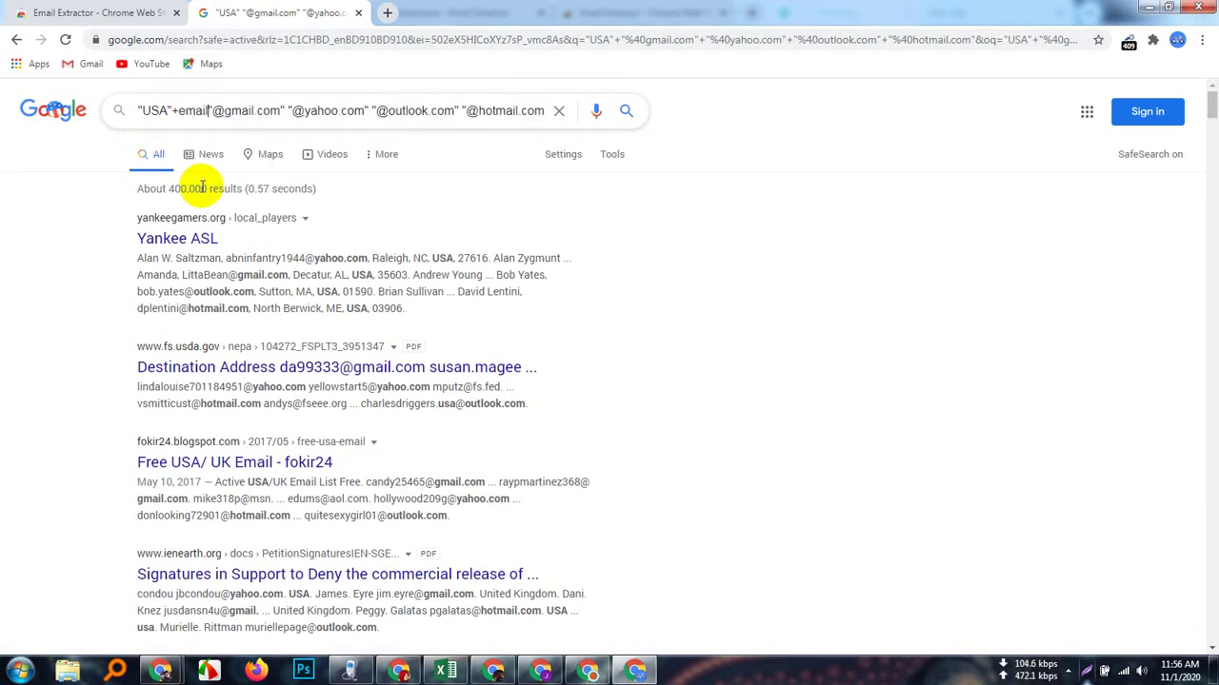
key(Return)
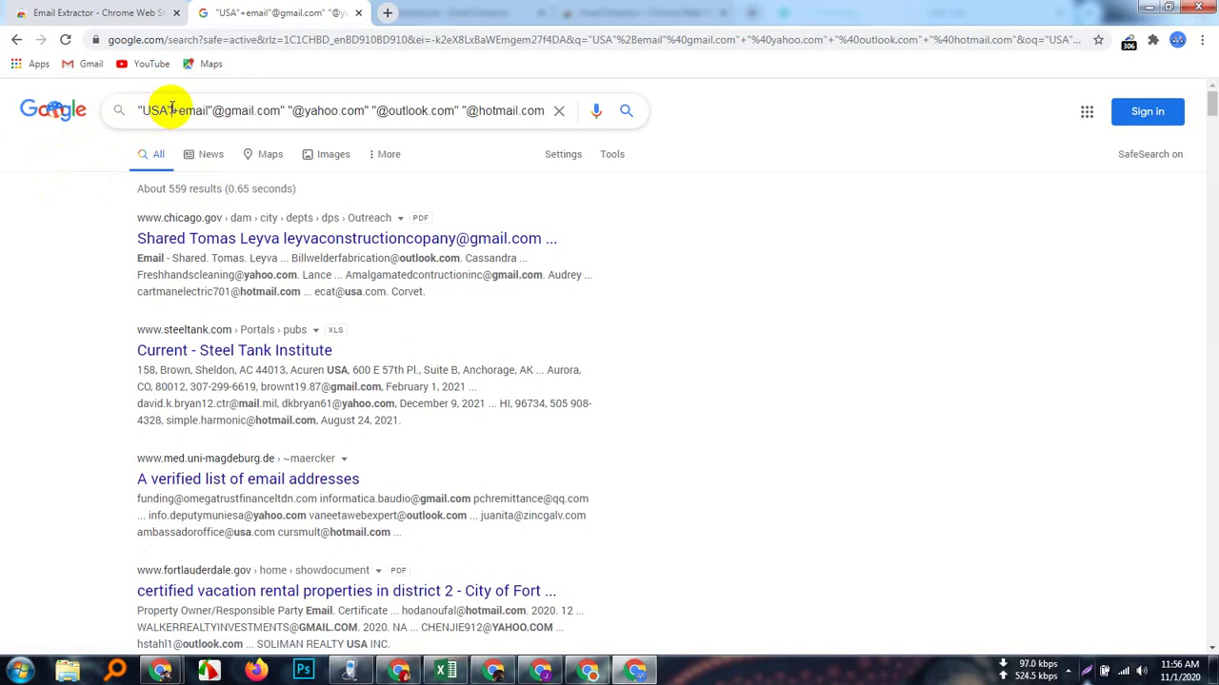
- Remove the quotation marks around USA in the query and rerun the search
click(171, 108)
key(BackSpace)
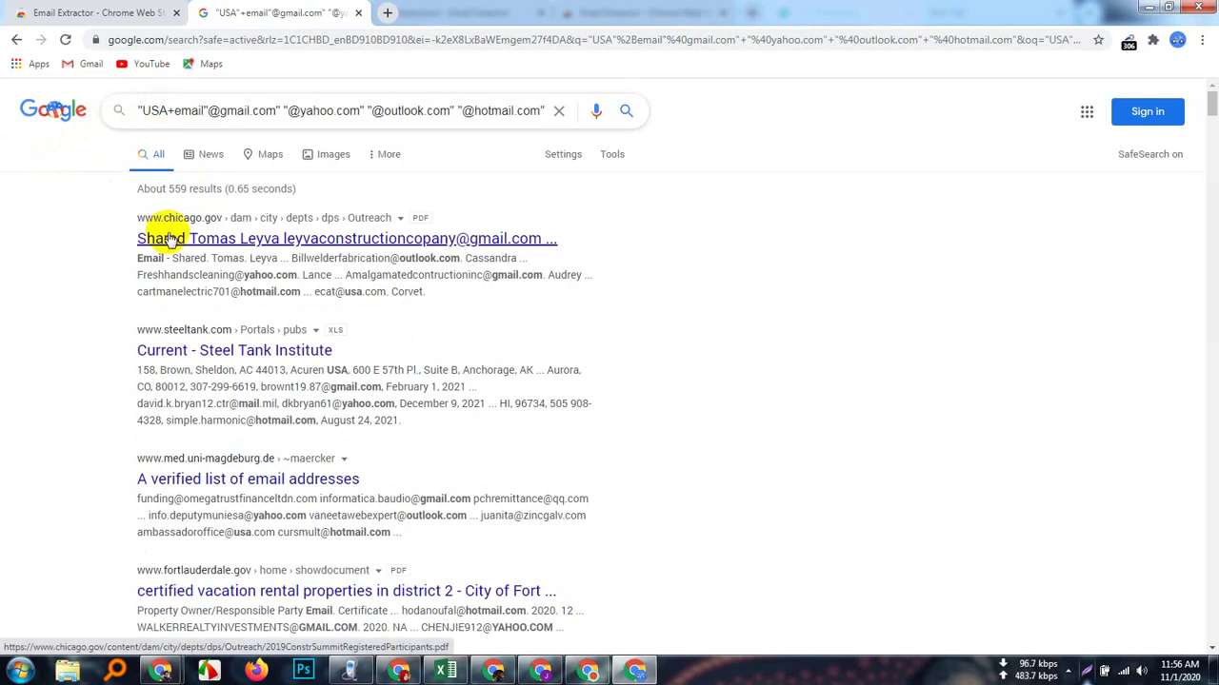
key(Left)
key(Left)
key(Left)
key(BackSpace)
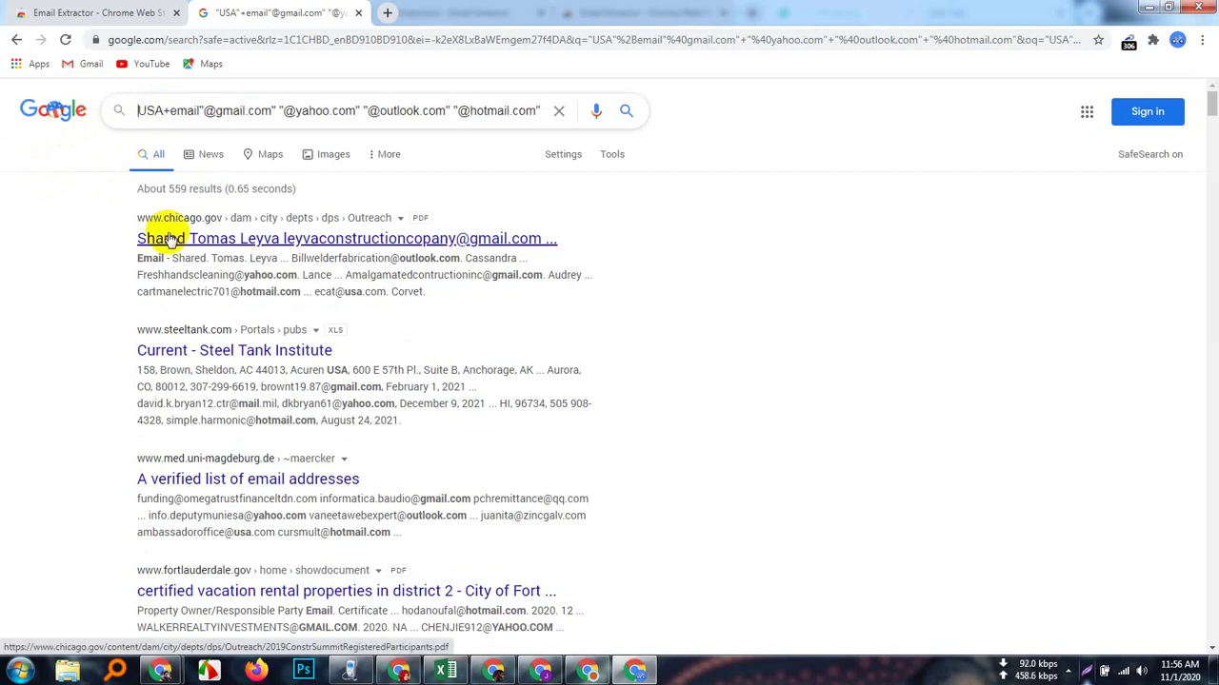
key(Return)
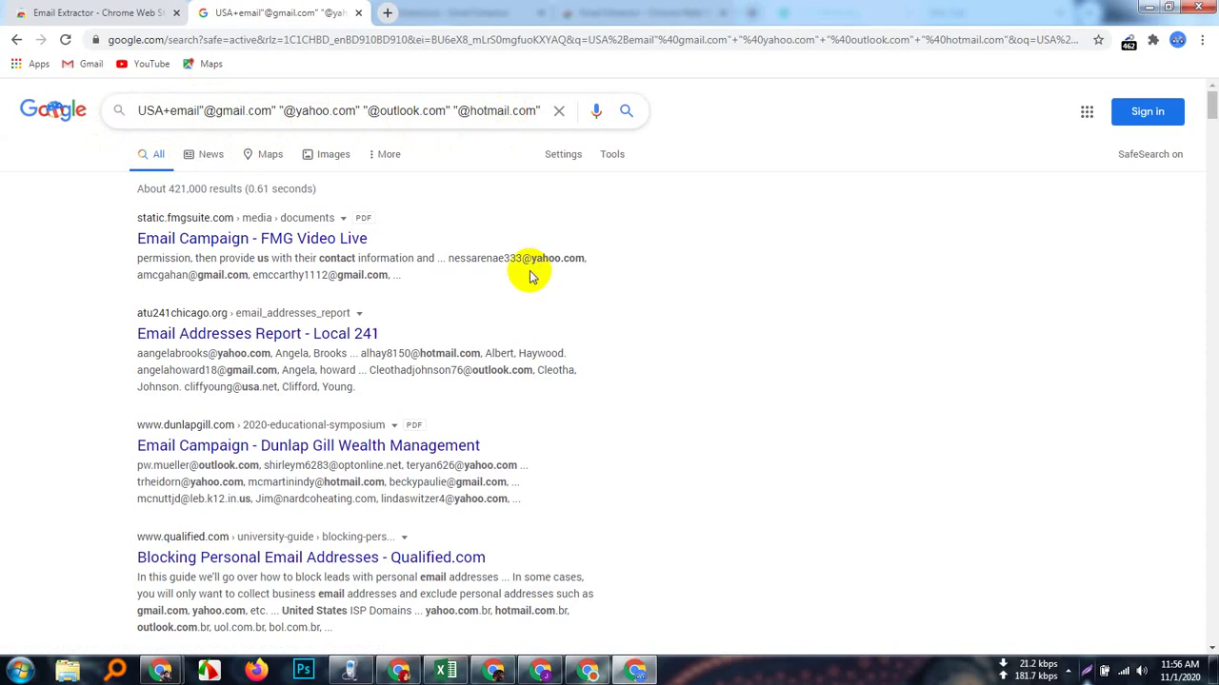
text(")
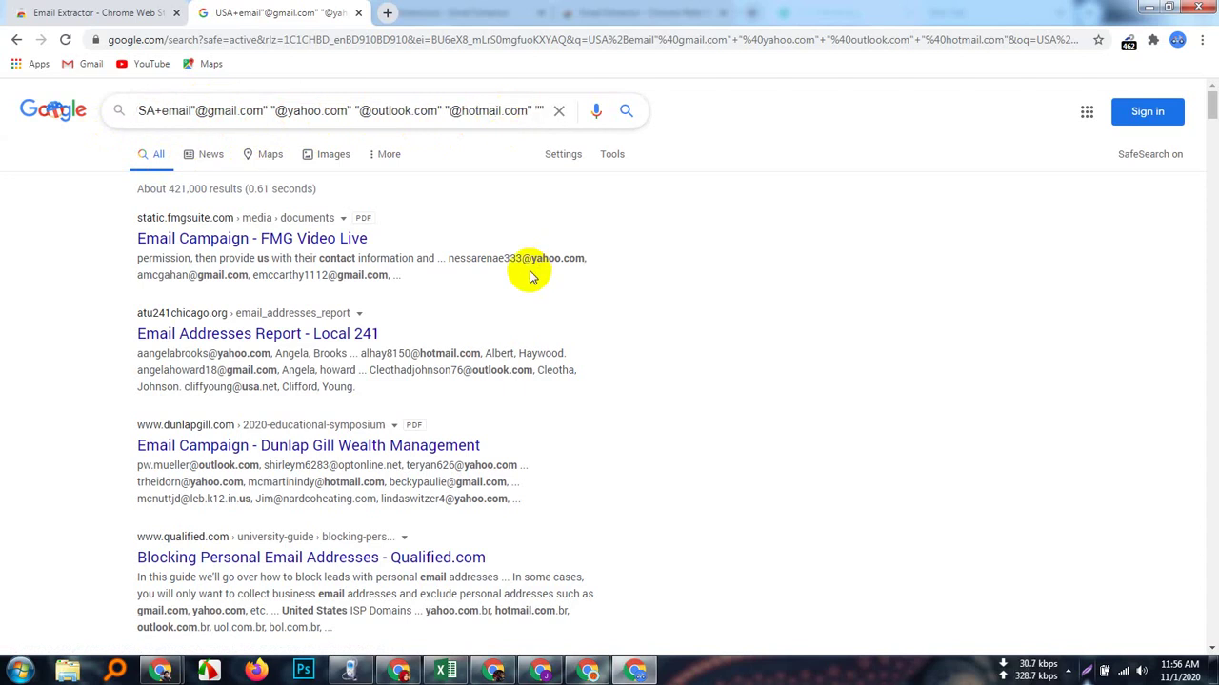
text(@)
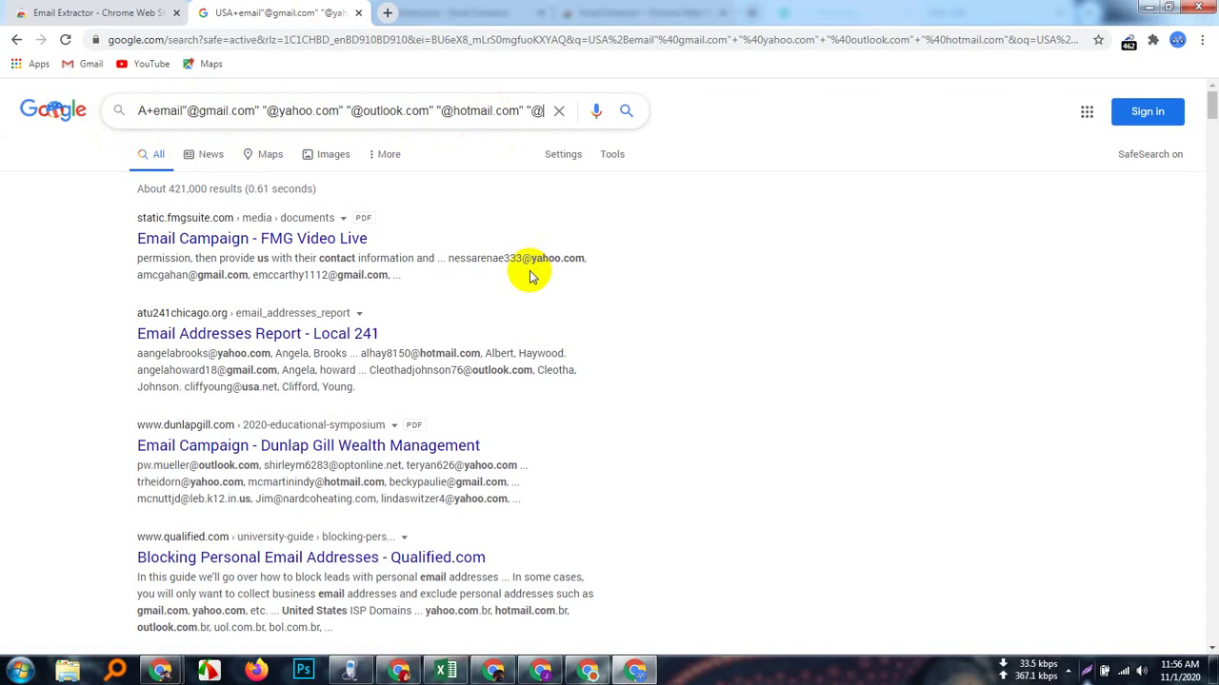
text(m)
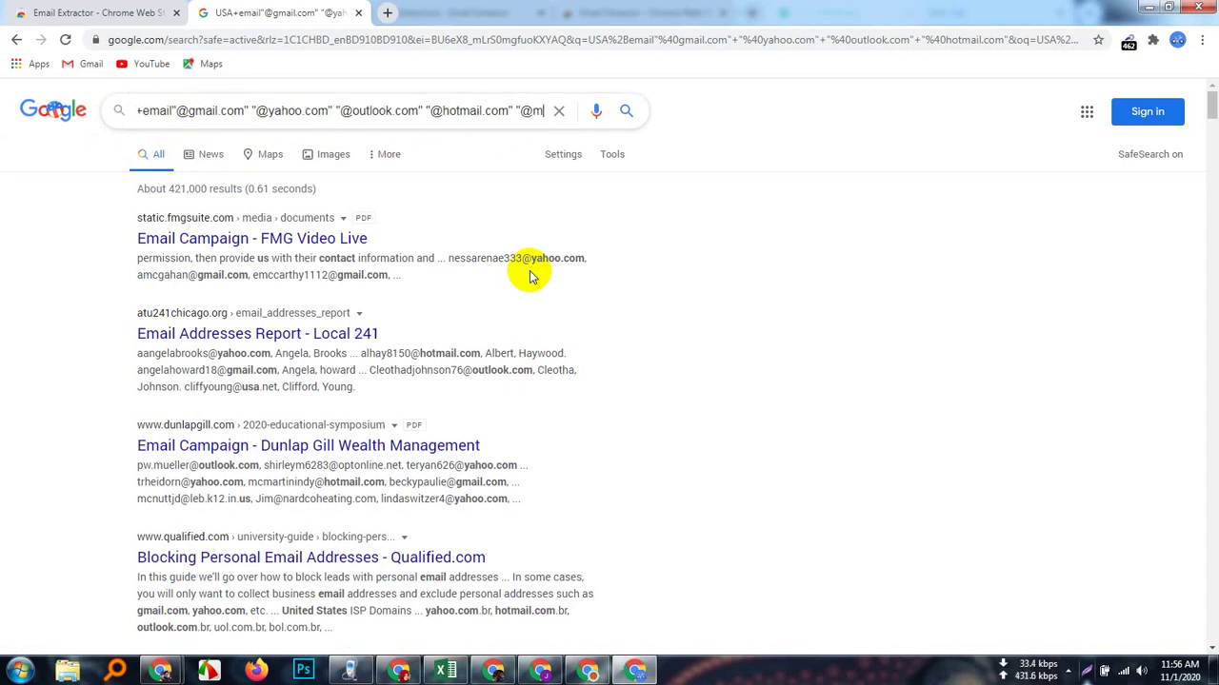
text(sn.com)
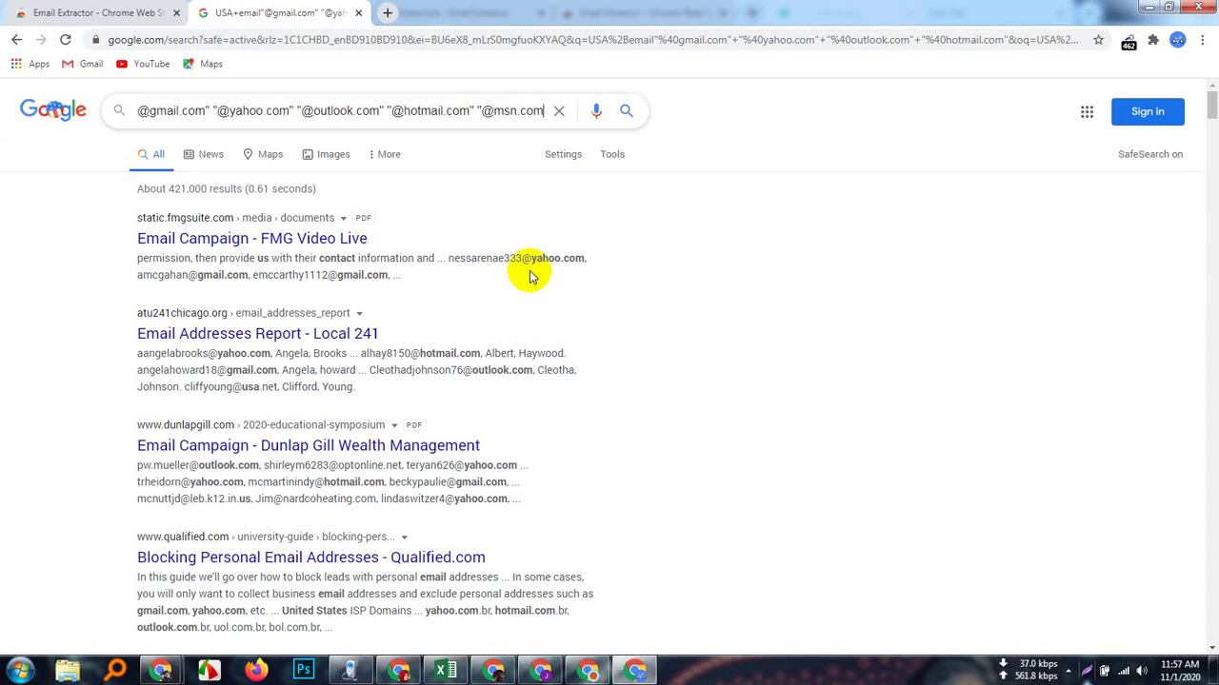
text(")
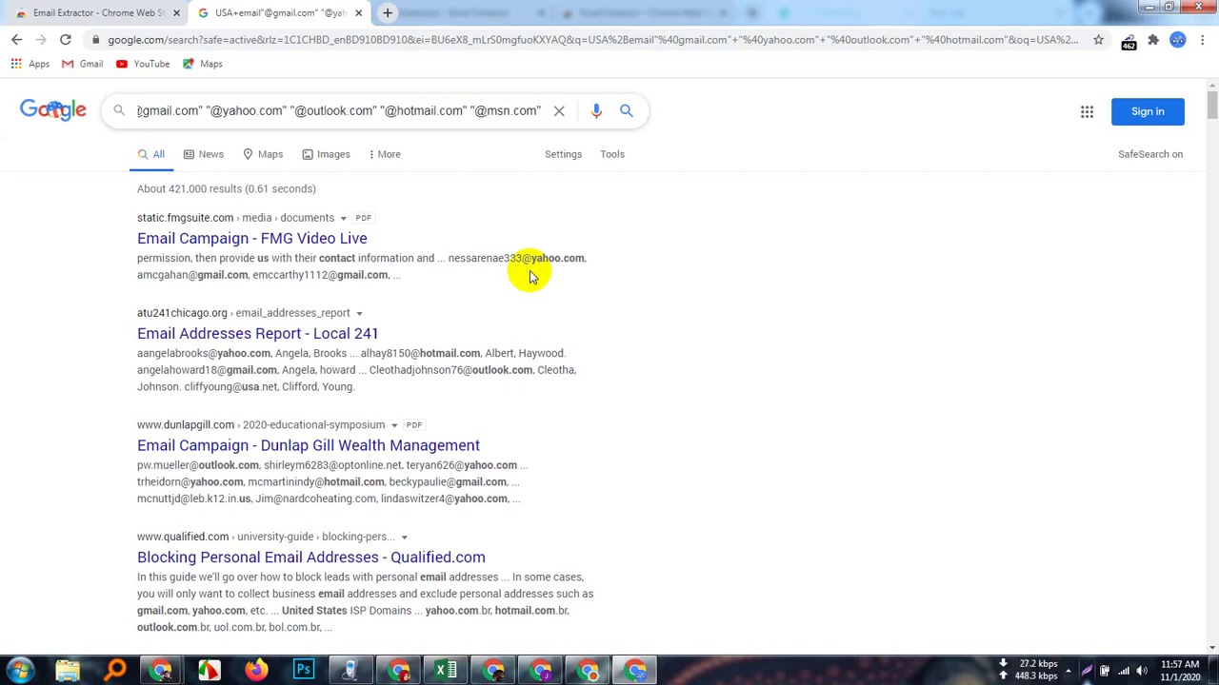
text( ")
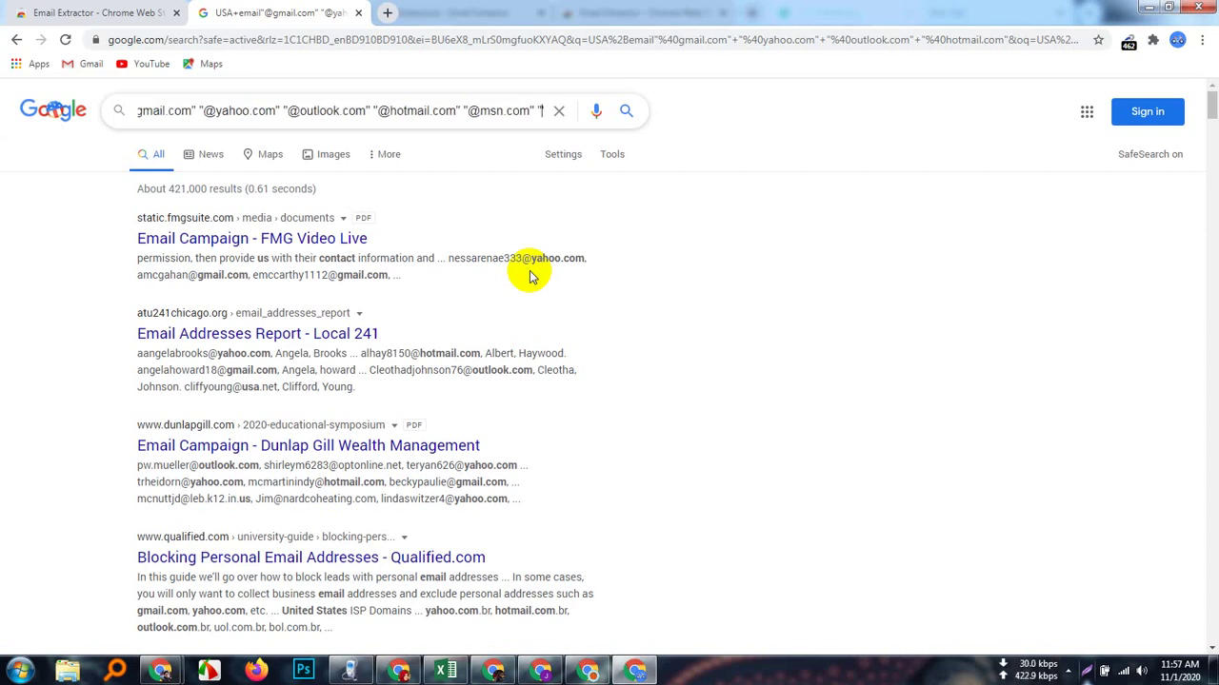
text(@)
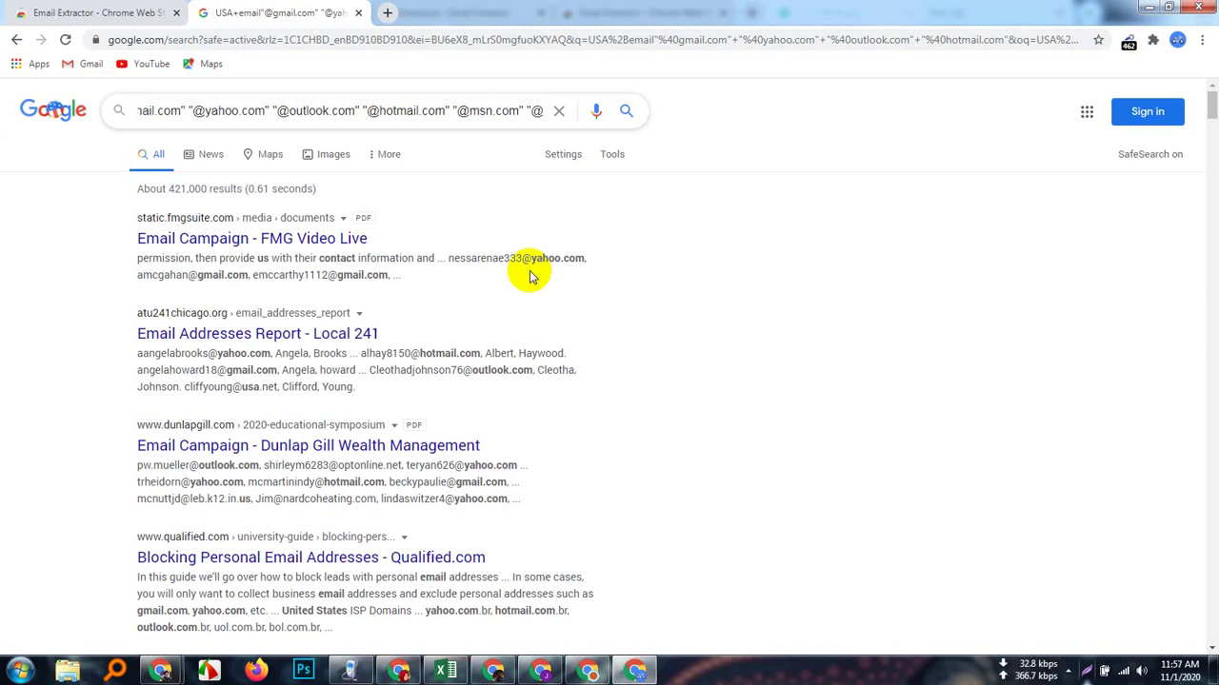
text(aol)
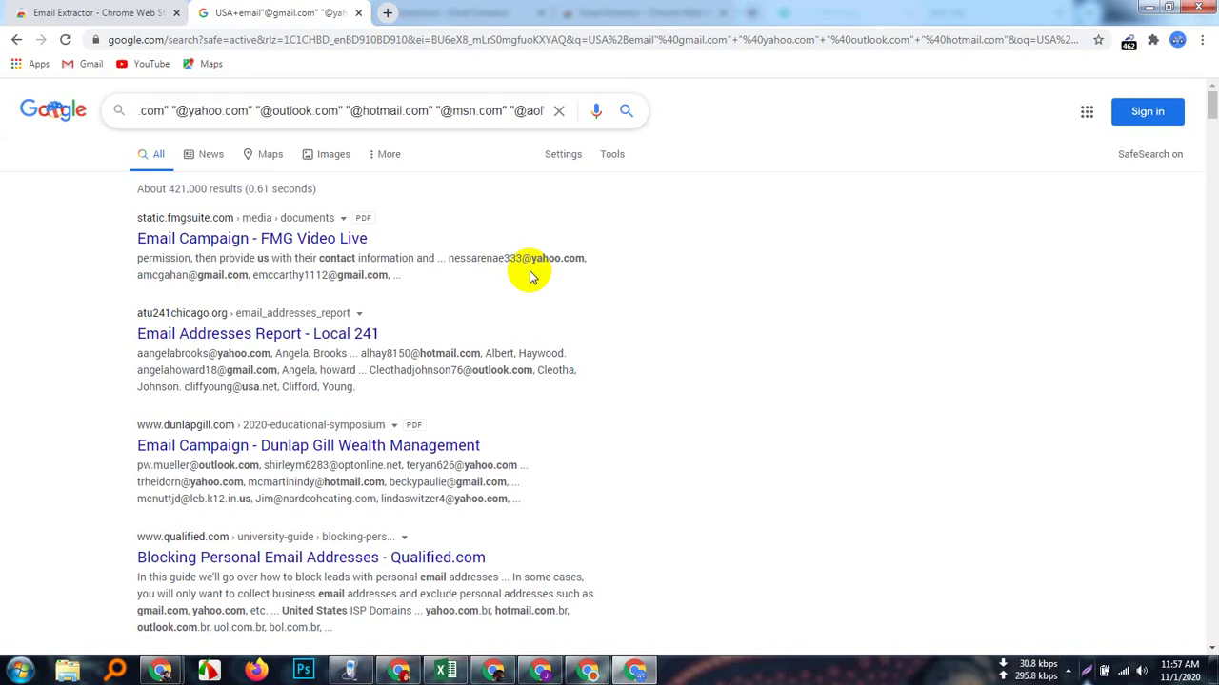
text(.com)
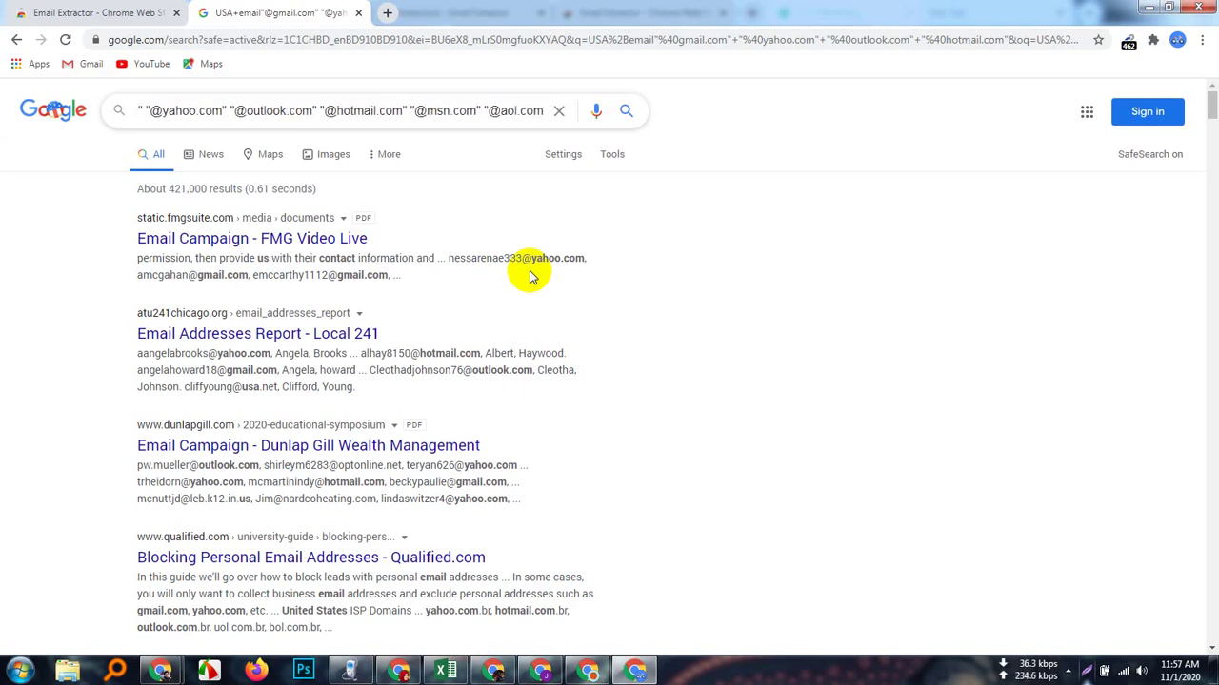
text(")
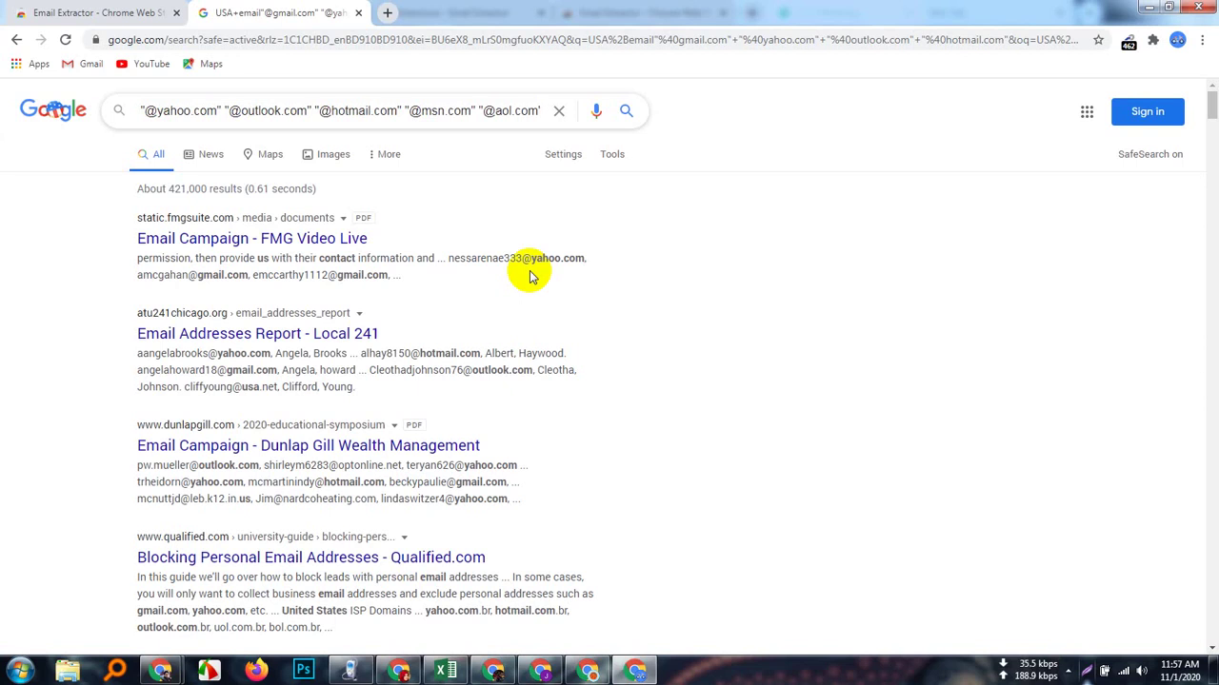
key(BackSpace)
key(BackSpace)
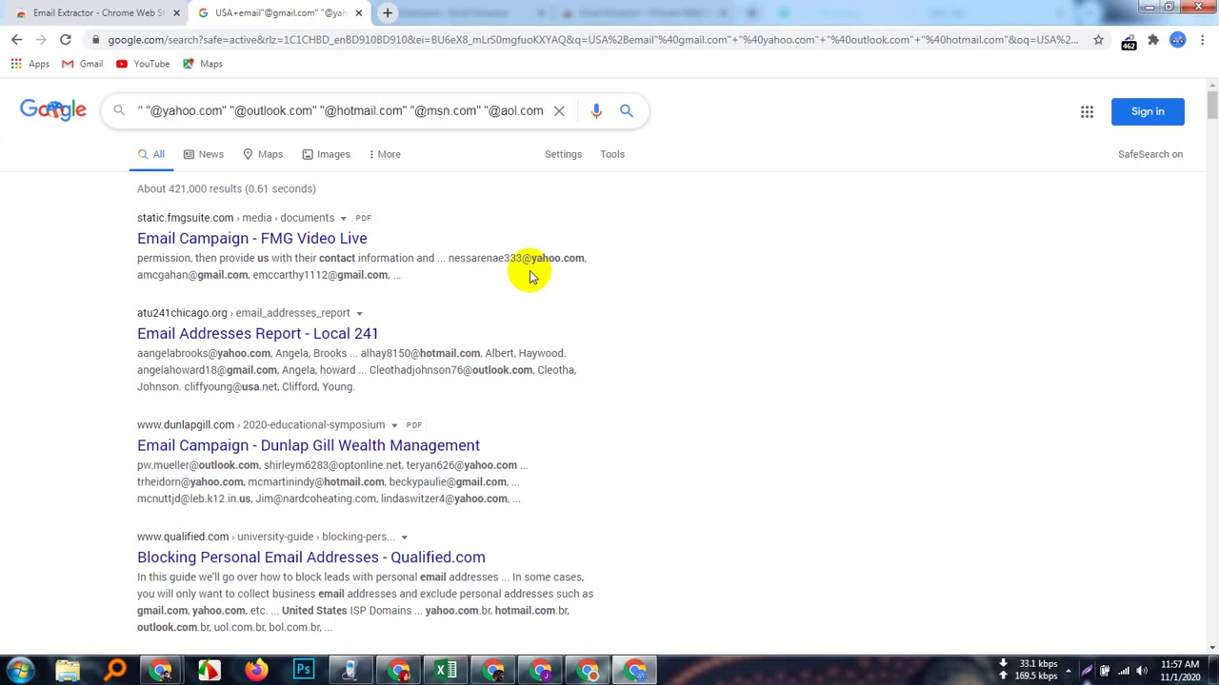
text(")
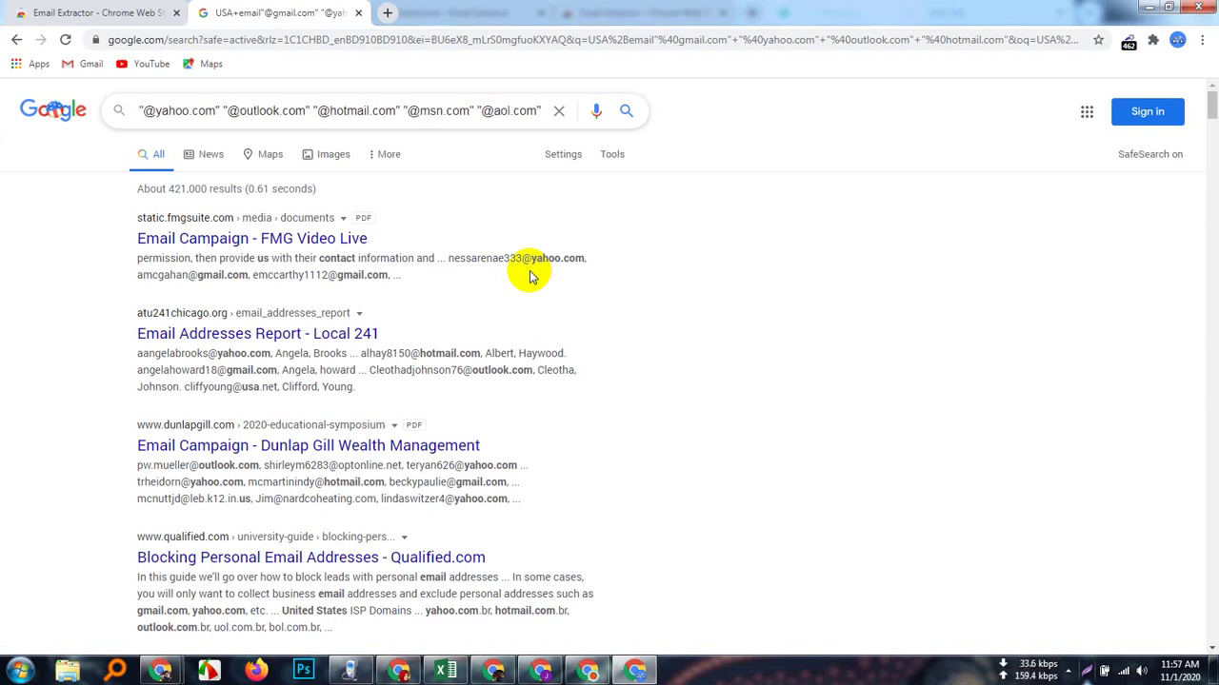
text( "@aol.com" ")
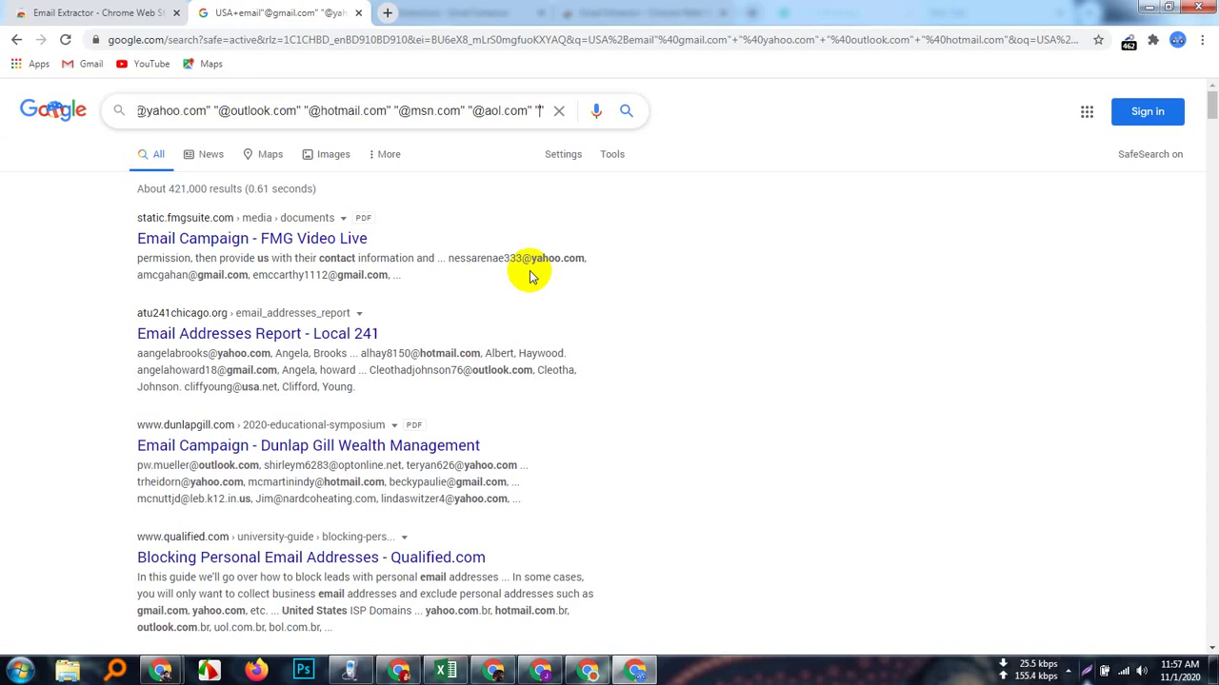
text(@)
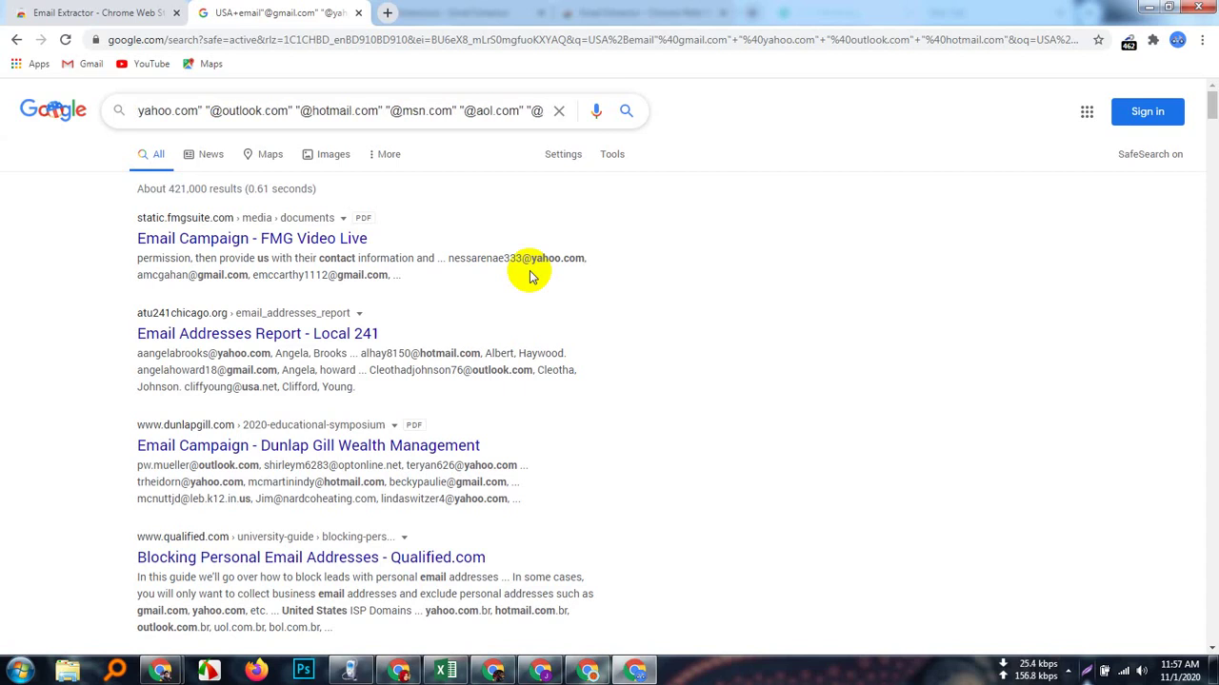
text(yand)
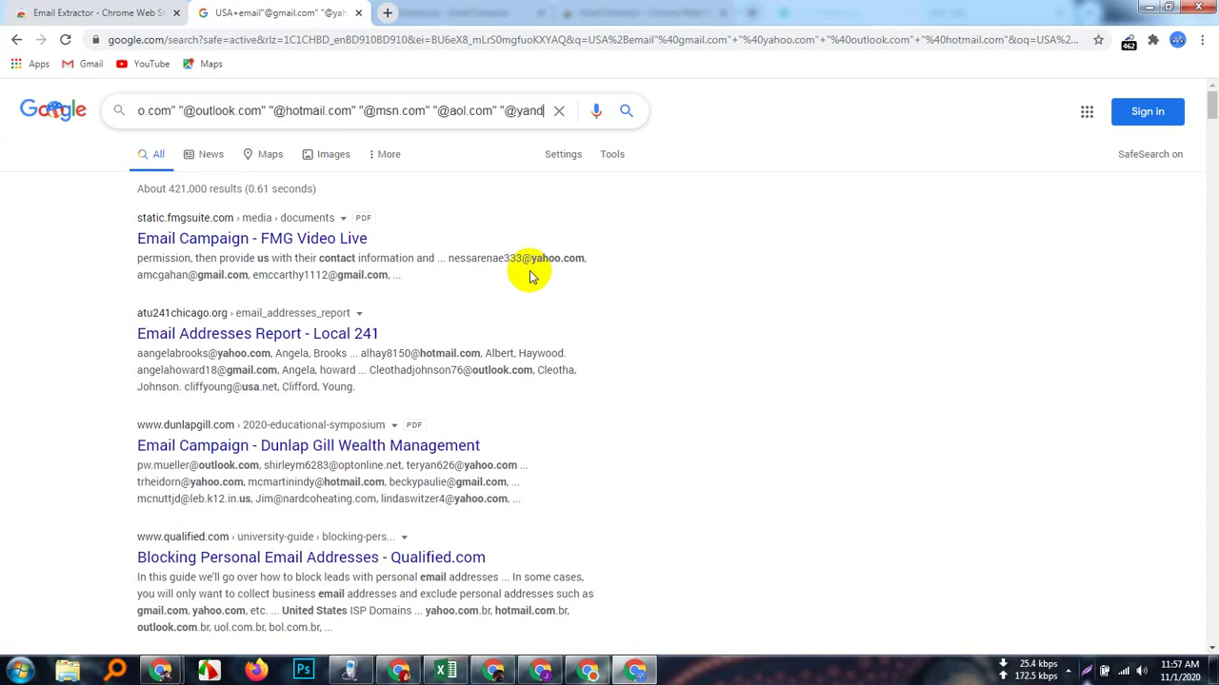
text(ex)
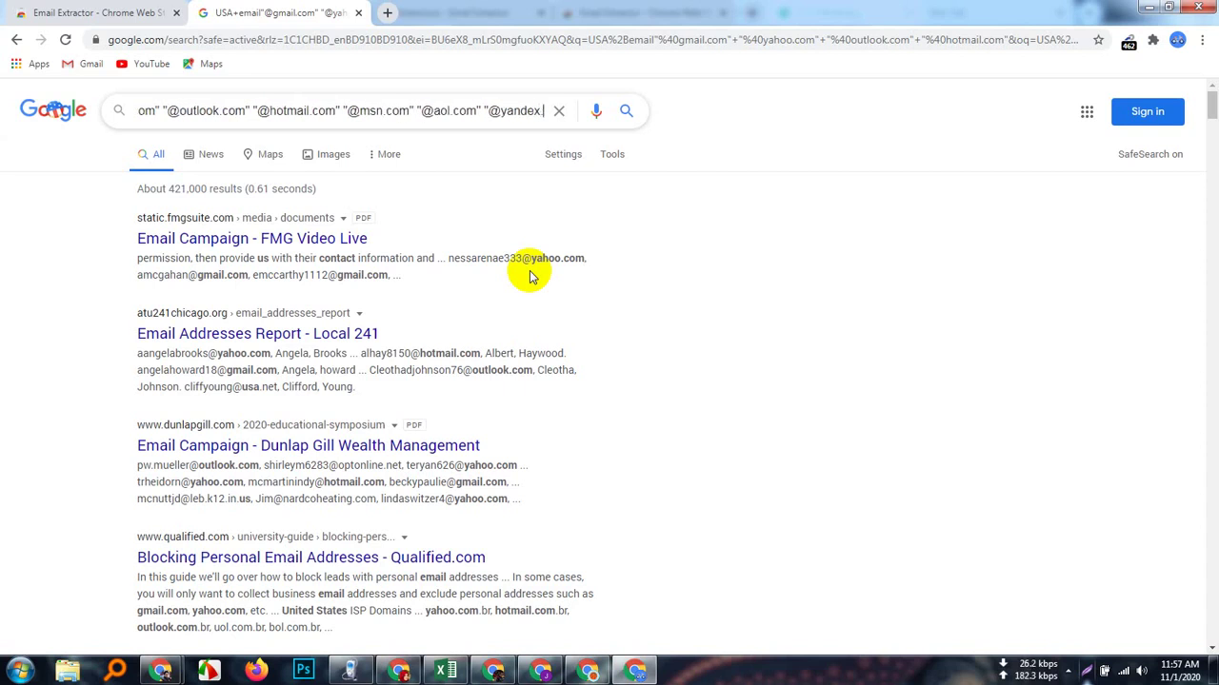
text(.com")
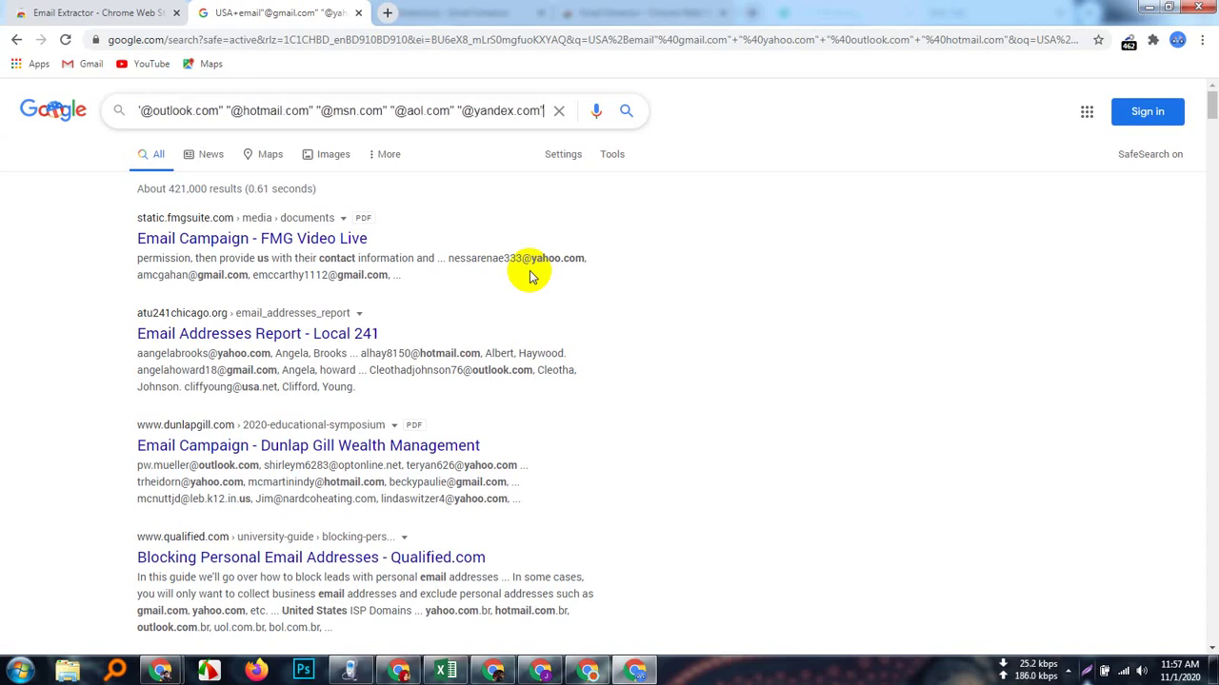
key(Return)
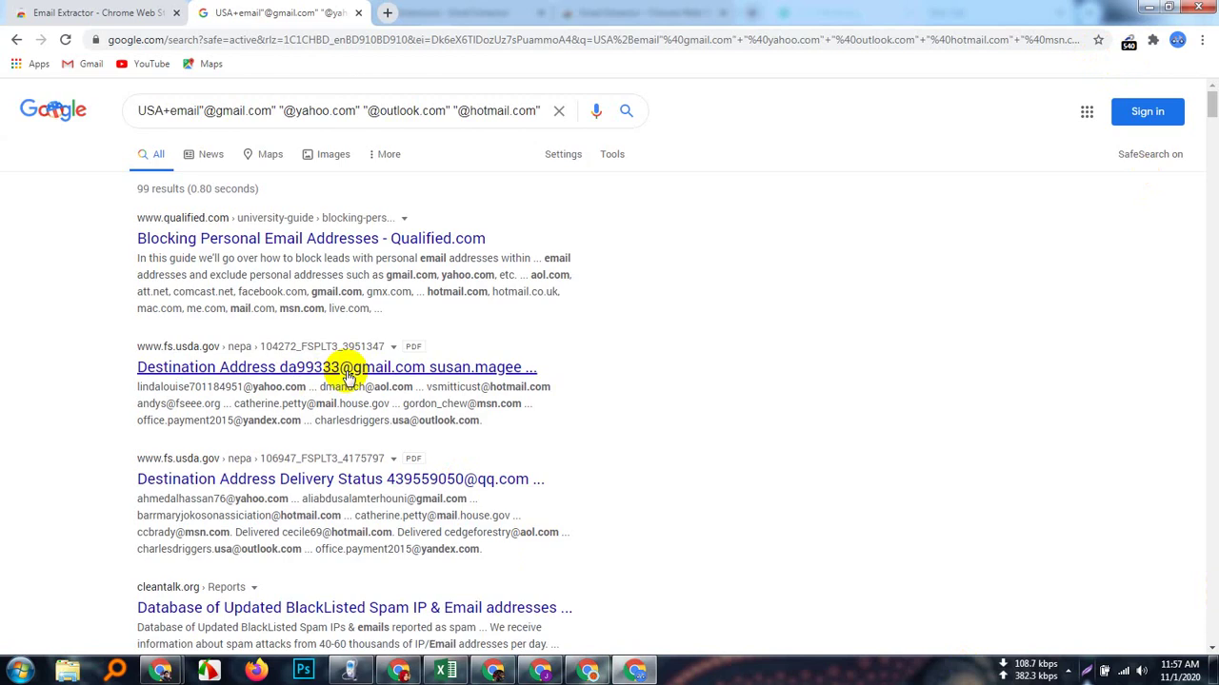
scroll(348, 376, down, 4)
scroll(367, 402, down, 4)
scroll(370, 408, up, 4)
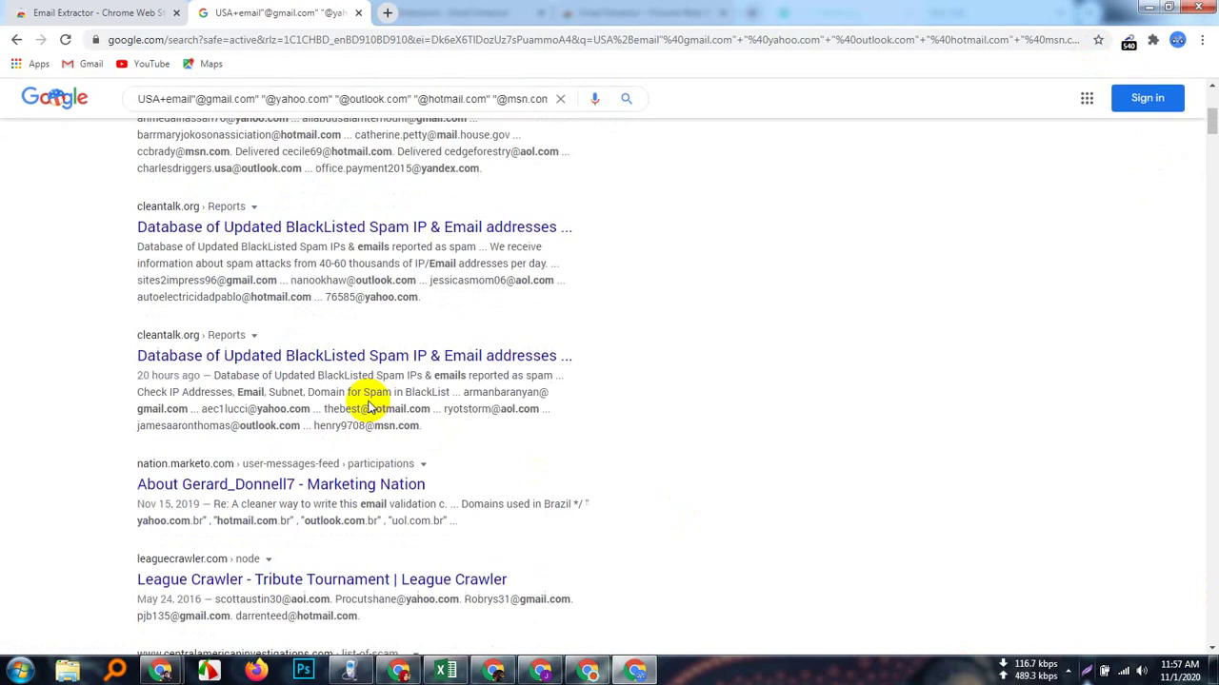
- Delete "+email" after USA at the beginning of the search query
scroll(369, 407, up, 4)
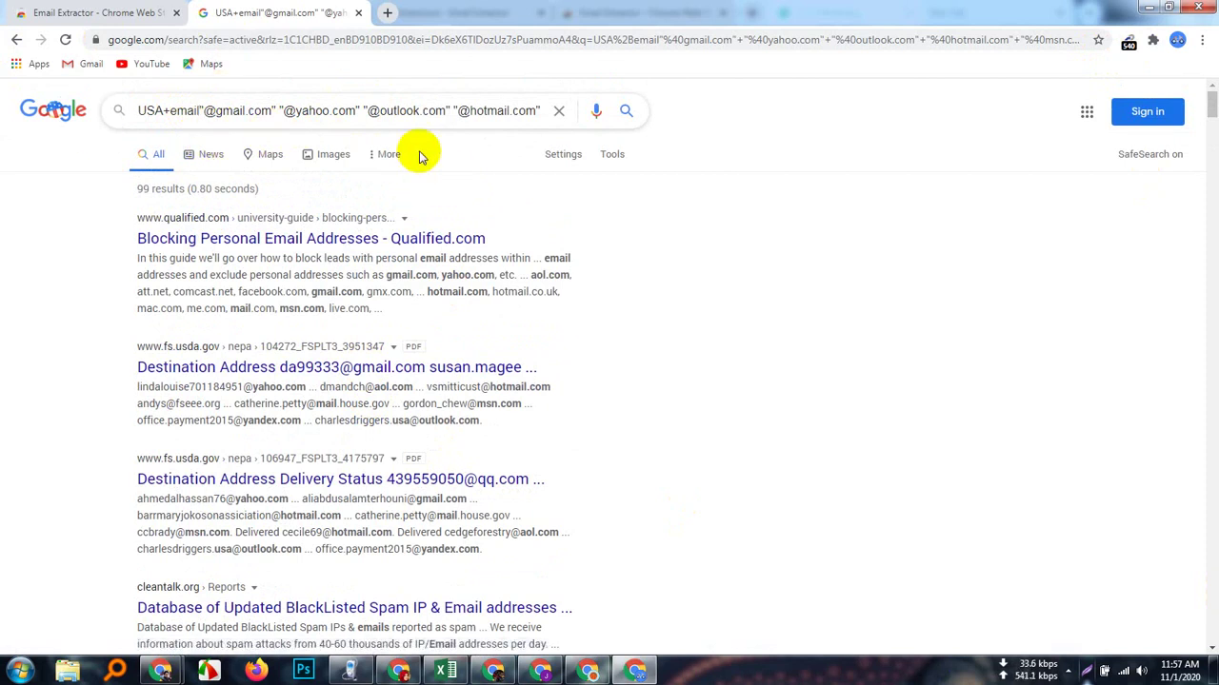
click(496, 110)
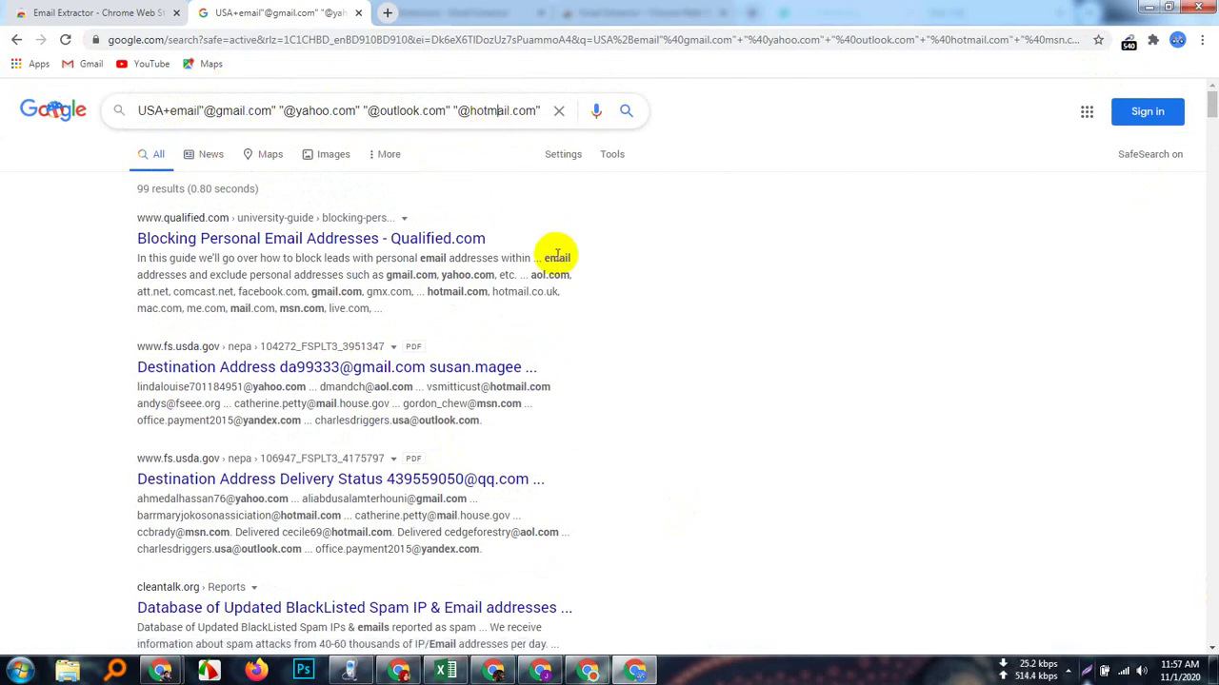
key(End)
text("@m)
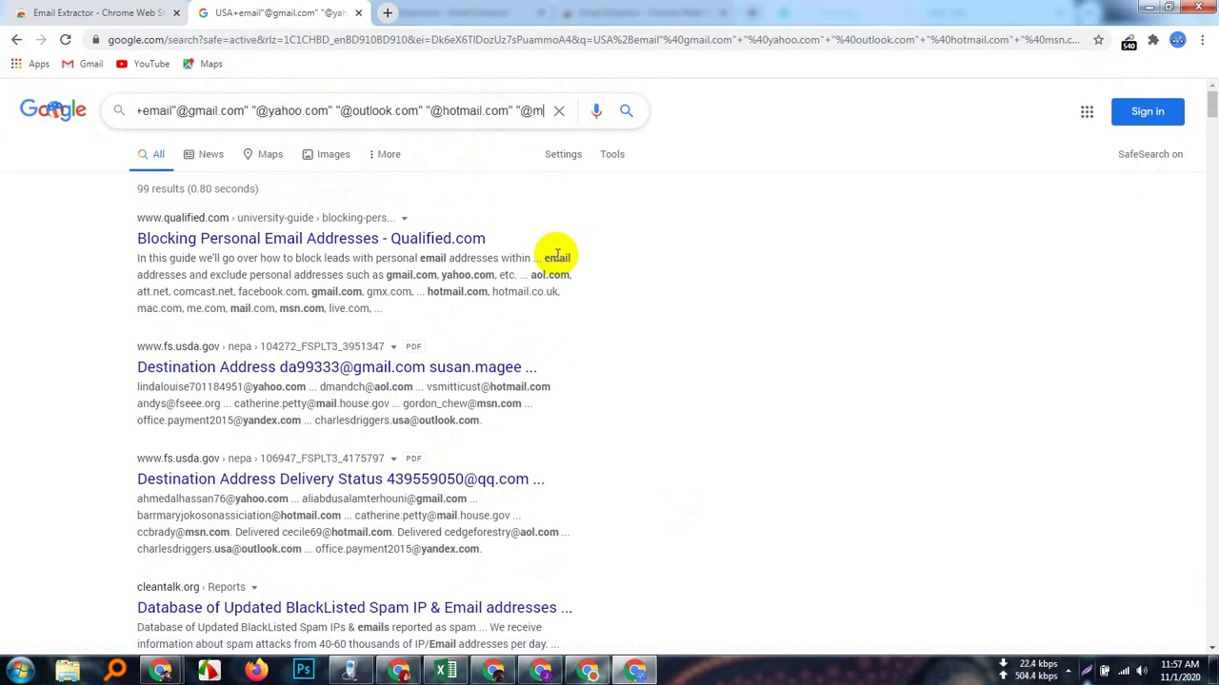
text(sn.com" "@aol.com" "@yandex.com")
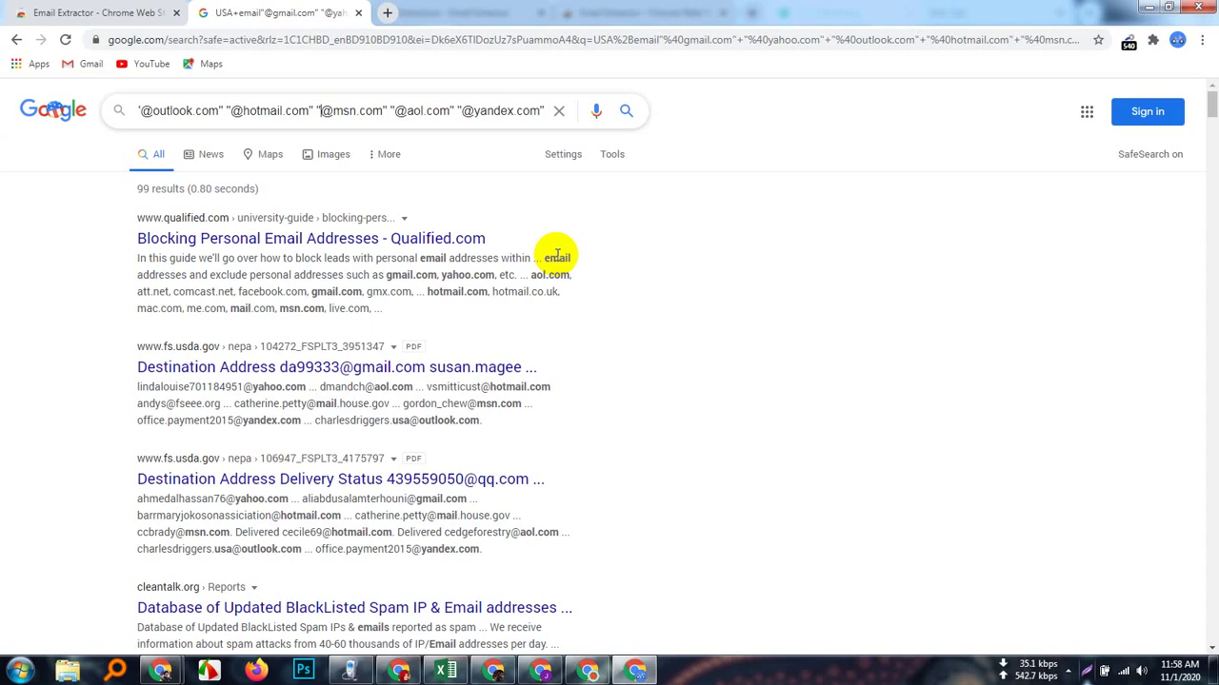
key(Left)
key(Left)
key(Left)
key(Left)
key(Left)
key(Left)
key(Left)
key(Left)
key(Left)
key(Left)
key(Left)
key(Left)
key(Left)
key(Left)
key(Left)
key(Left)
key(Left)
key(Left)
key(Left)
key(Left)
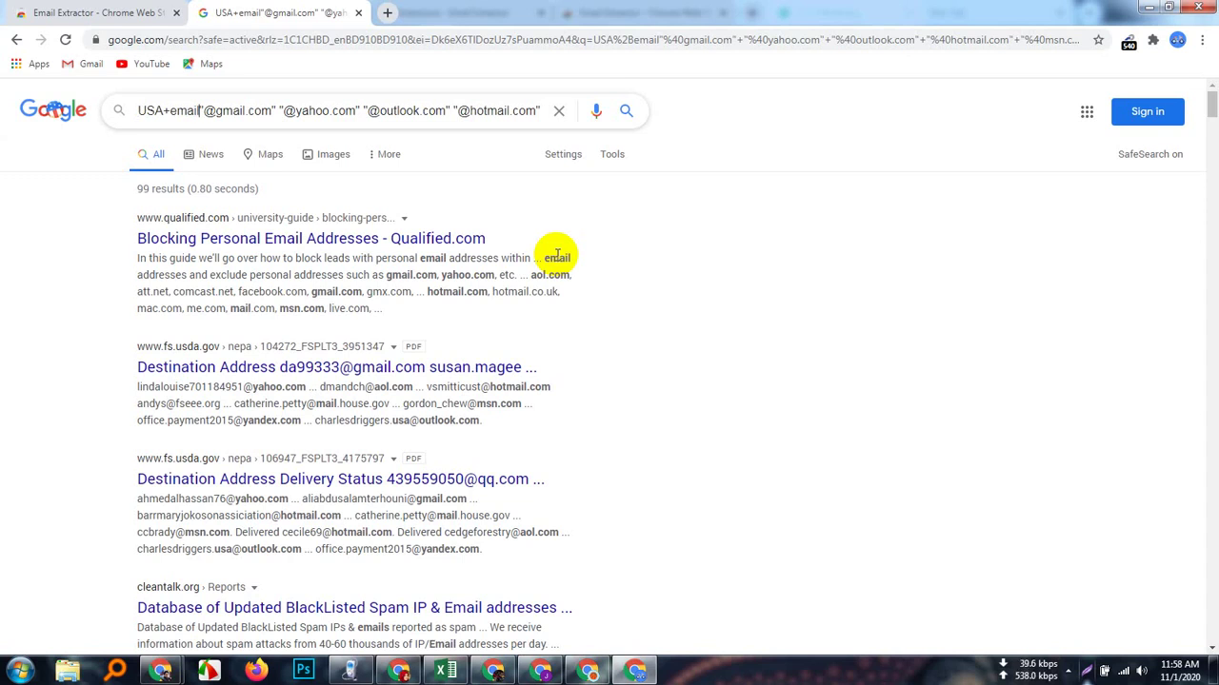
key(BackSpace)
key(BackSpace)
key(BackSpace)
key(BackSpace)
key(BackSpace)
key(BackSpace)
key(BackSpace)
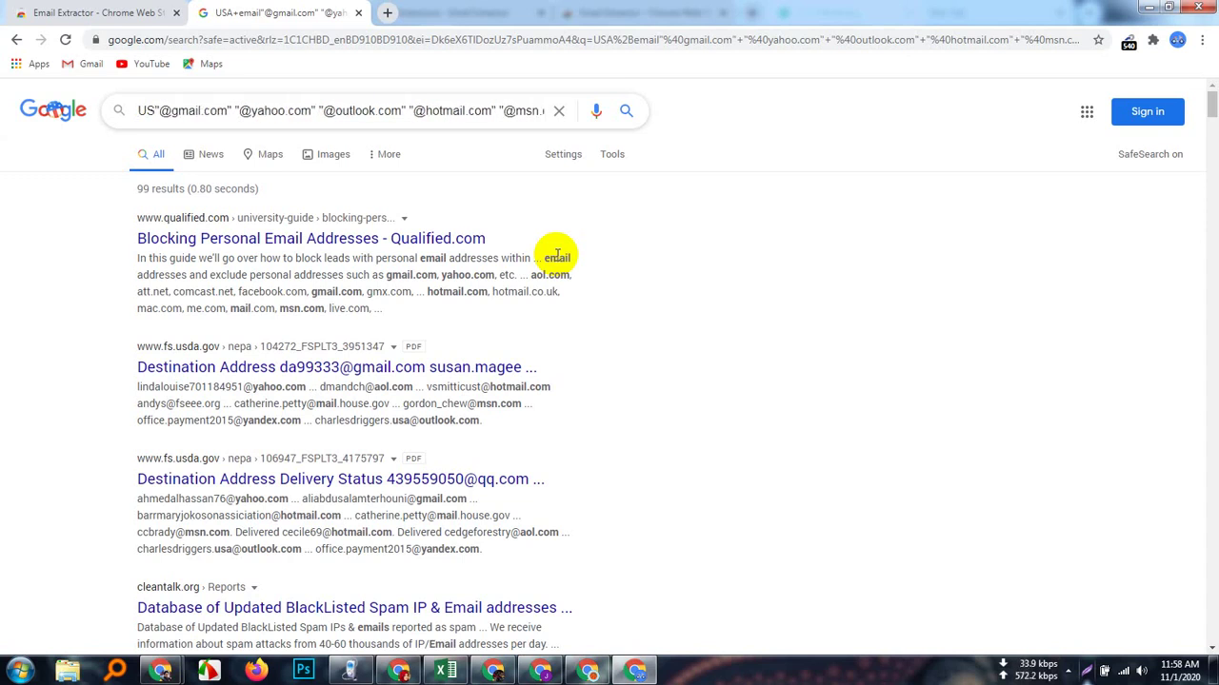
text(A )
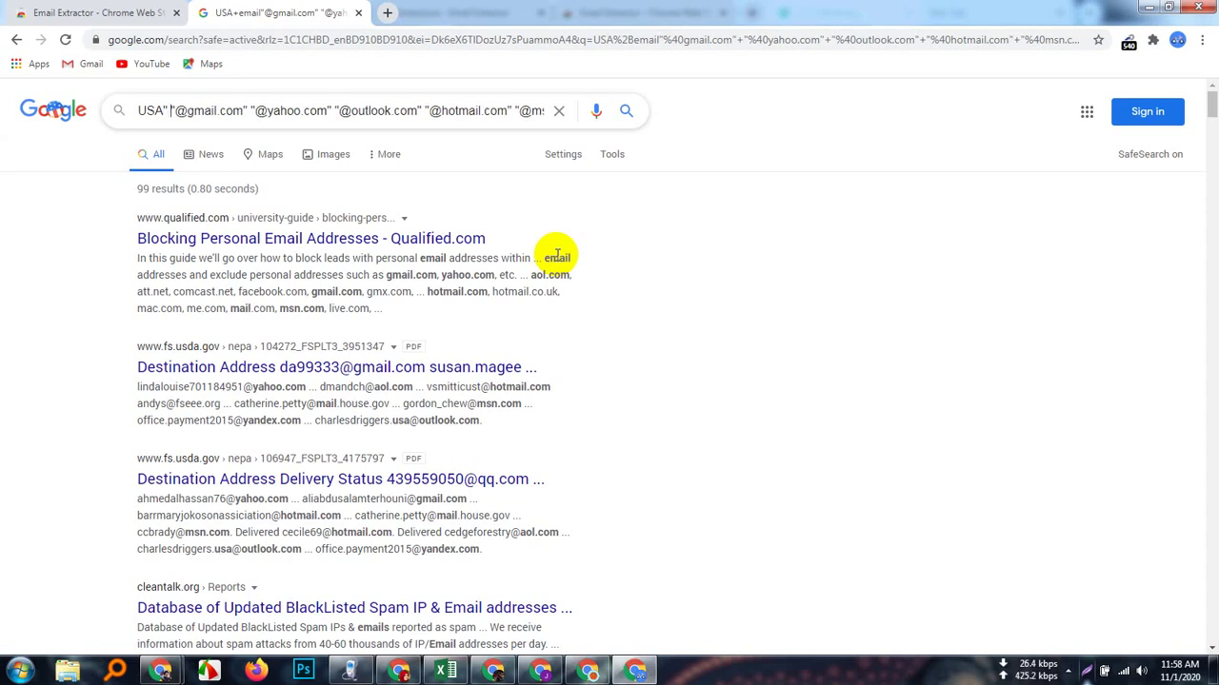
text( ")
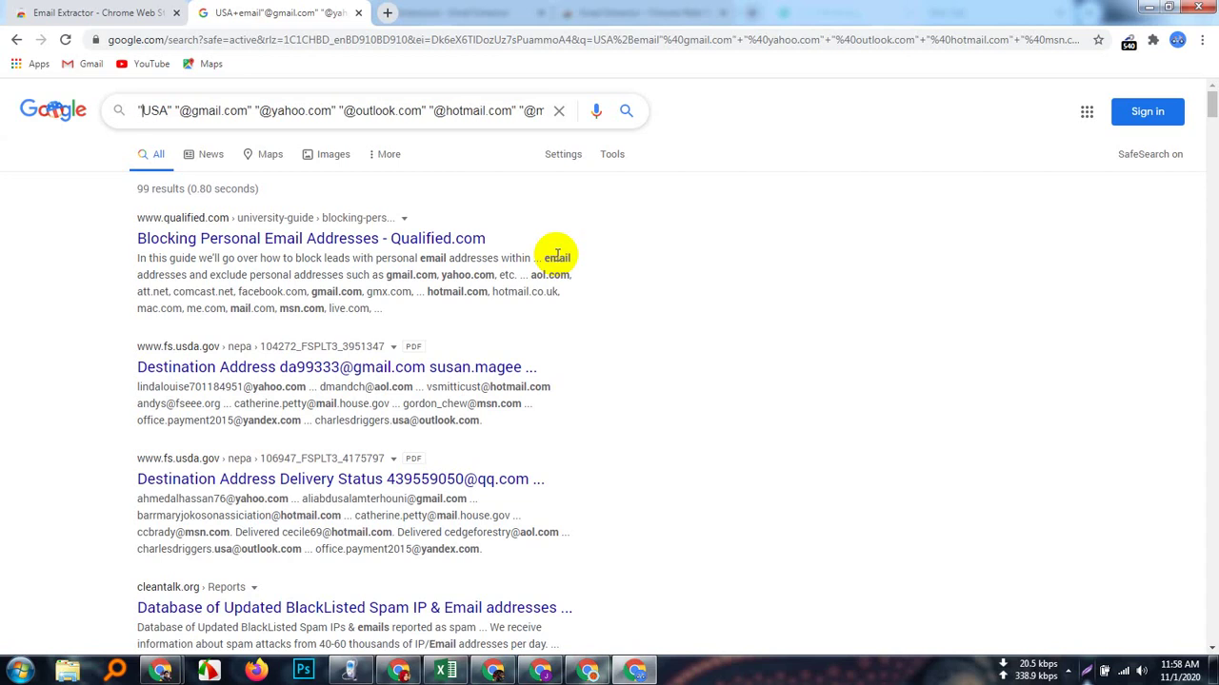
key(Return)
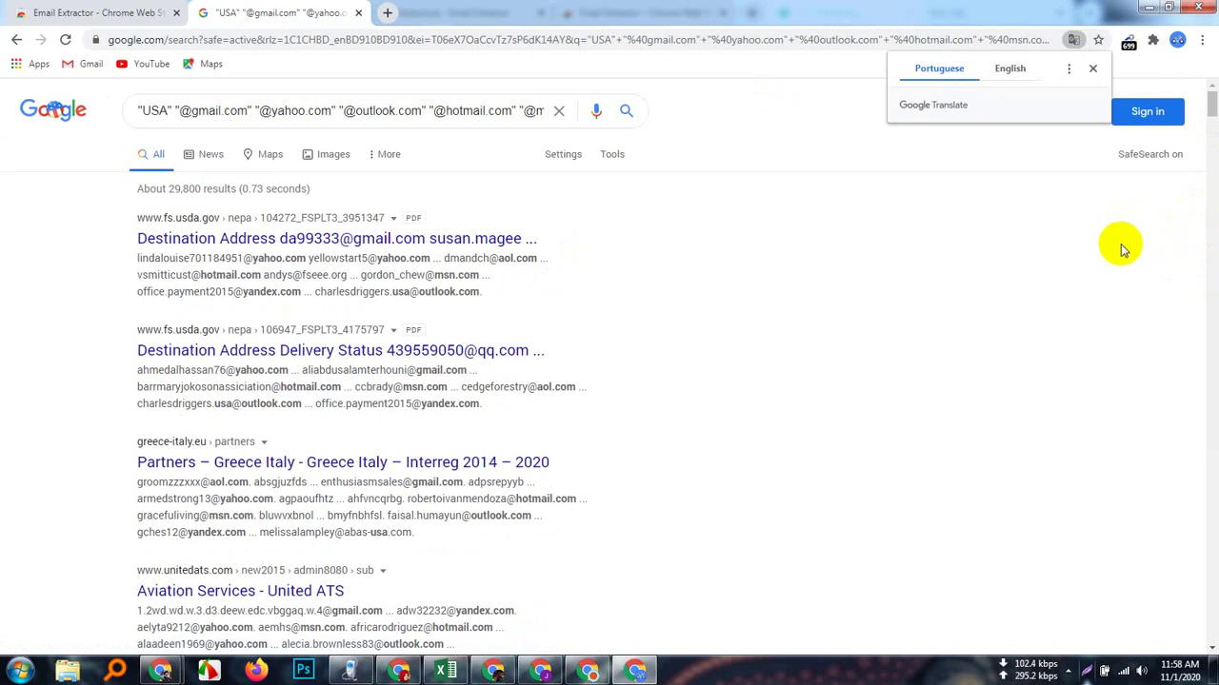
click(1093, 72)
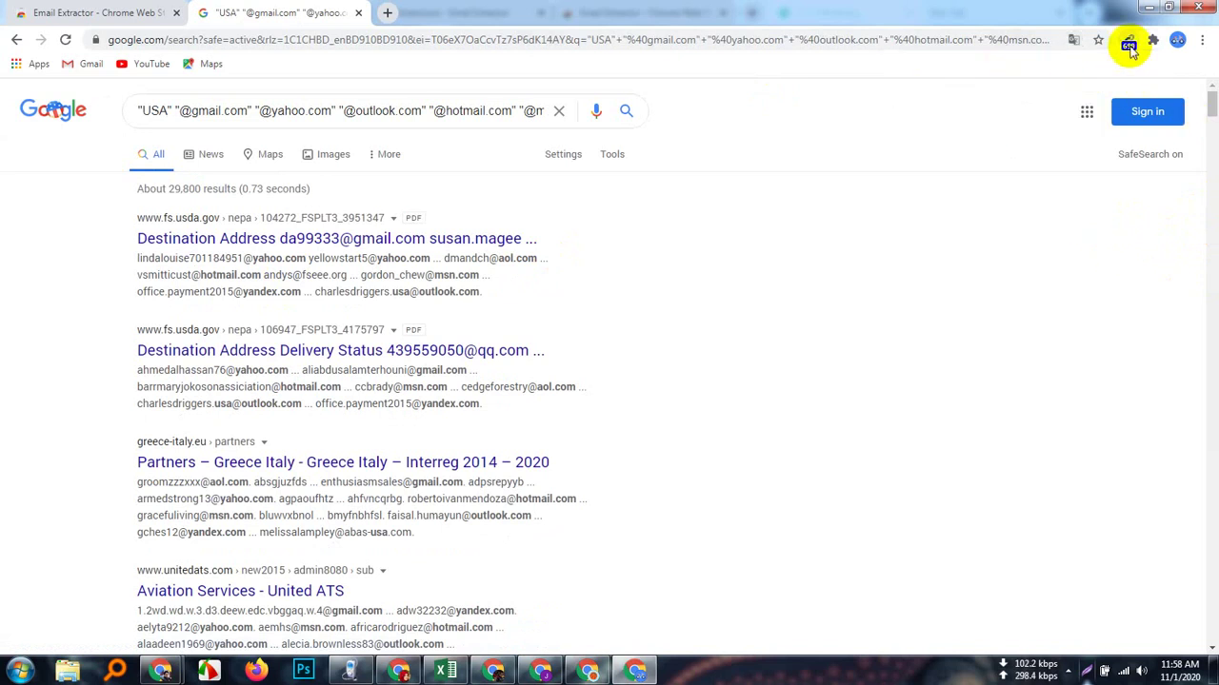
- Look over the search results and view the addresses that Email Extractor has collected from the page
scroll(323, 463, down, 8)
scroll(400, 340, up, 8)
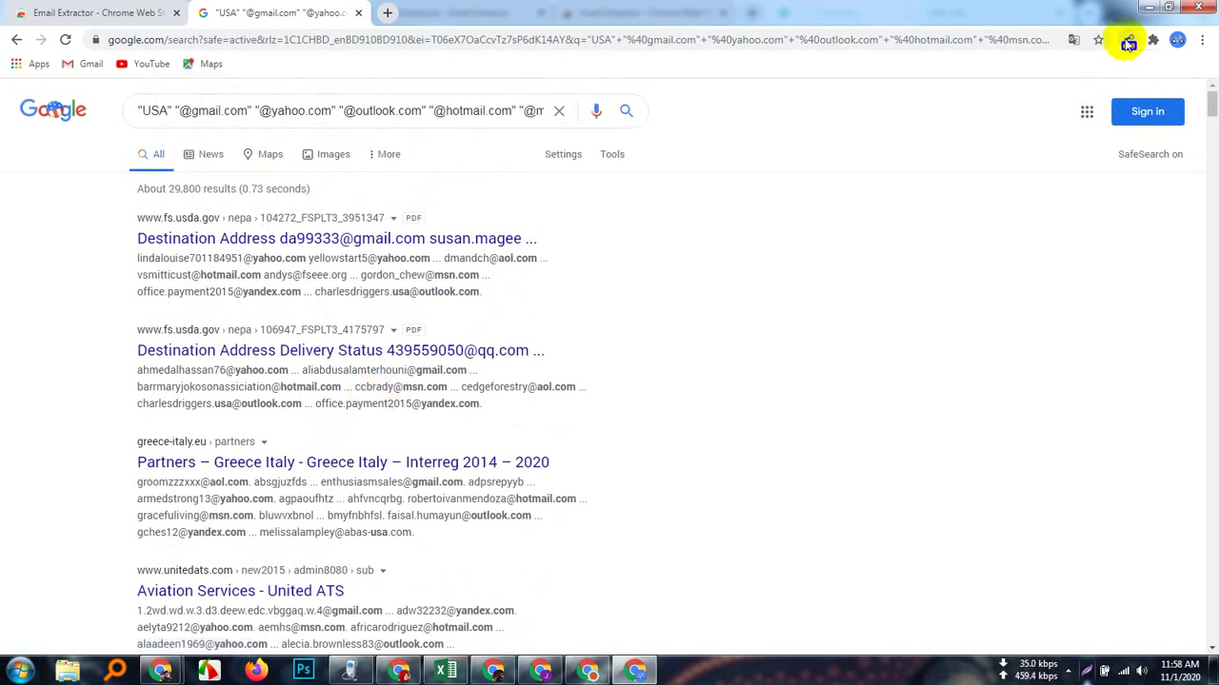
click(1127, 42)
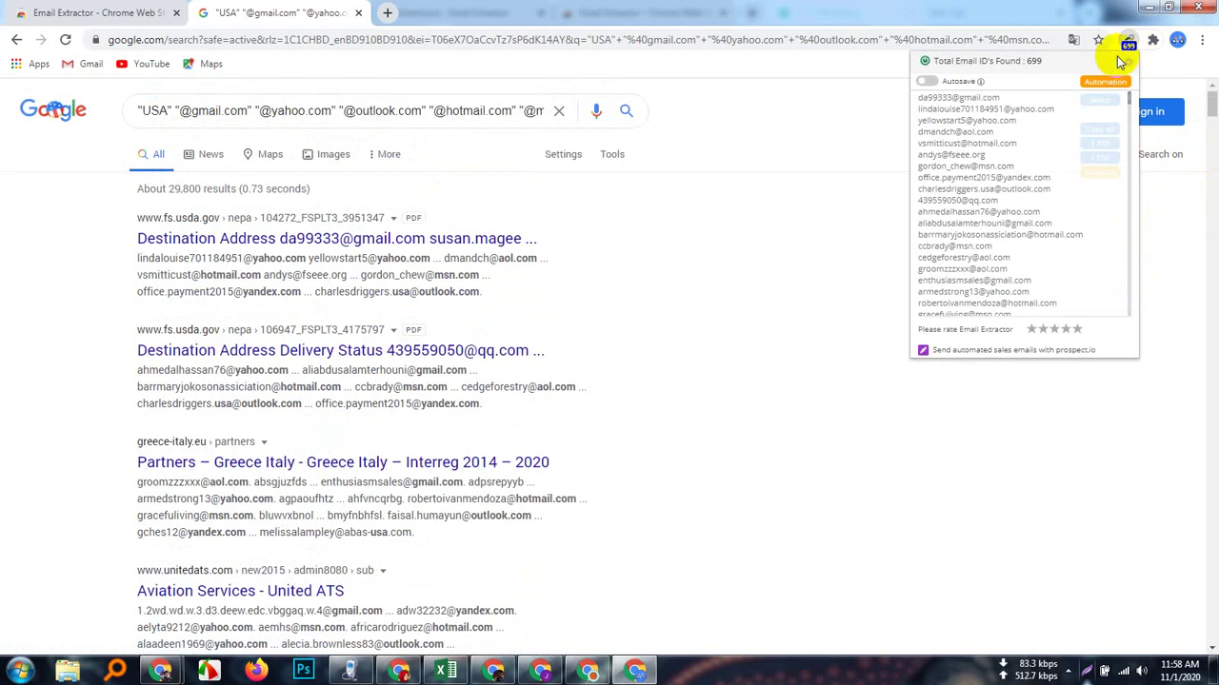
scroll(979, 285, down, 10)
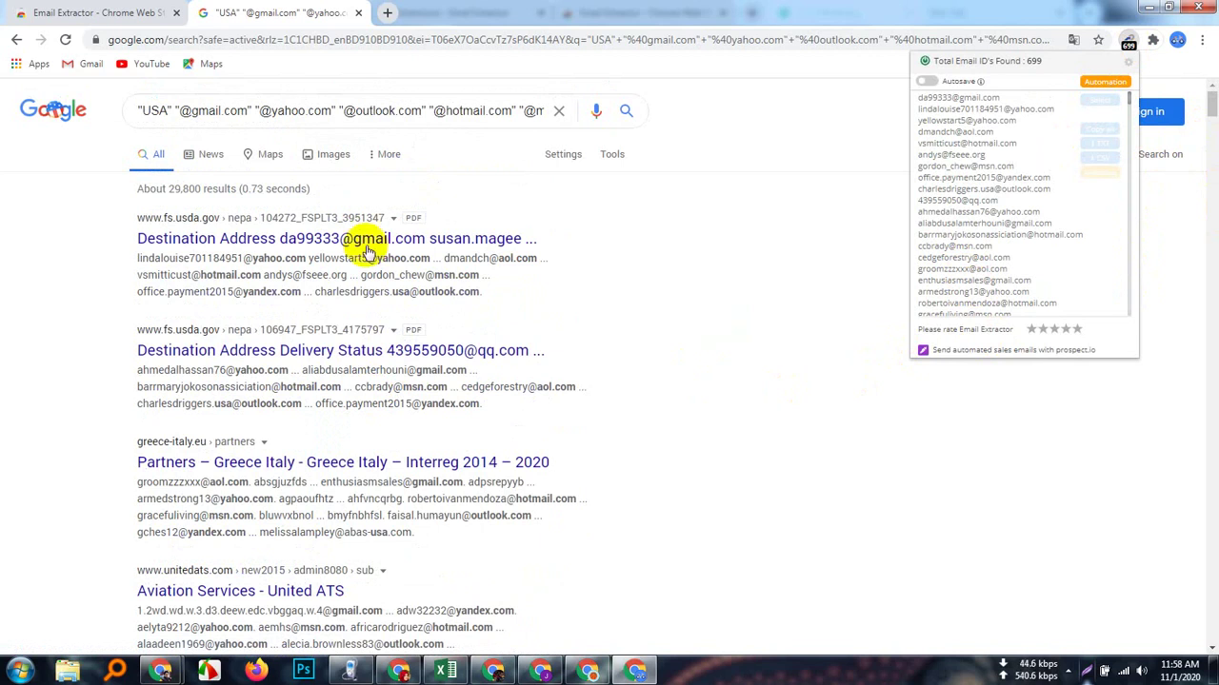
- Copy the complete search query from the Google search box
click(322, 112)
triple_click(322, 112)
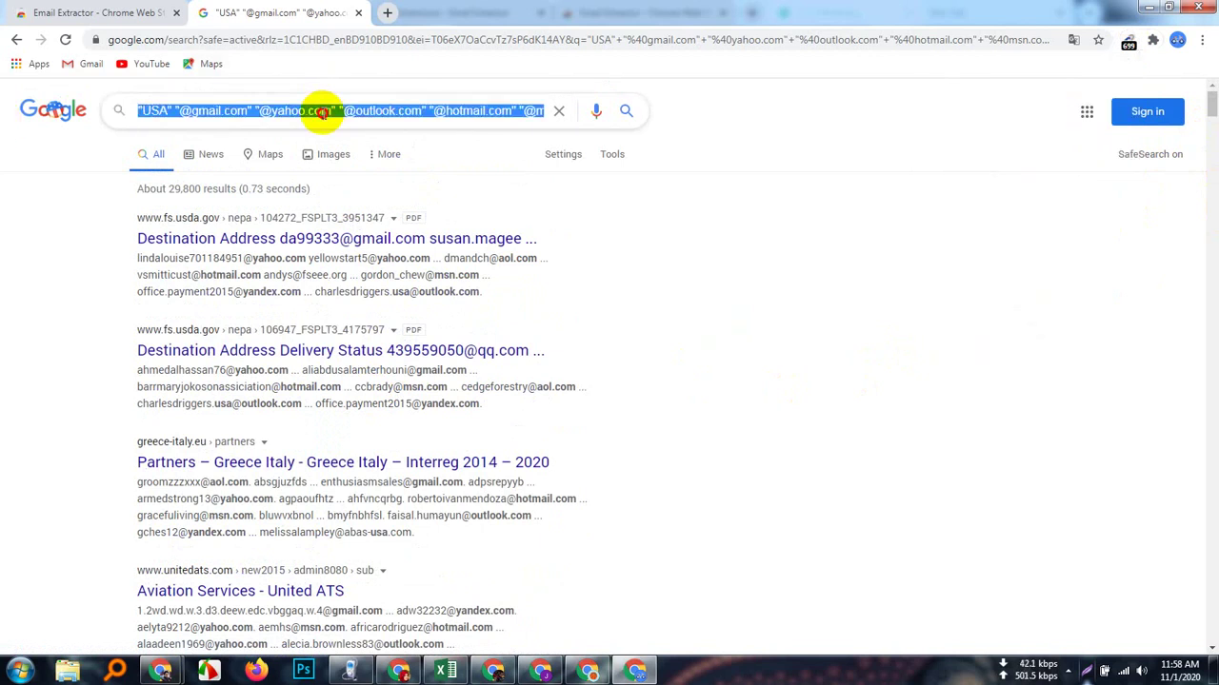
right_click(322, 111)
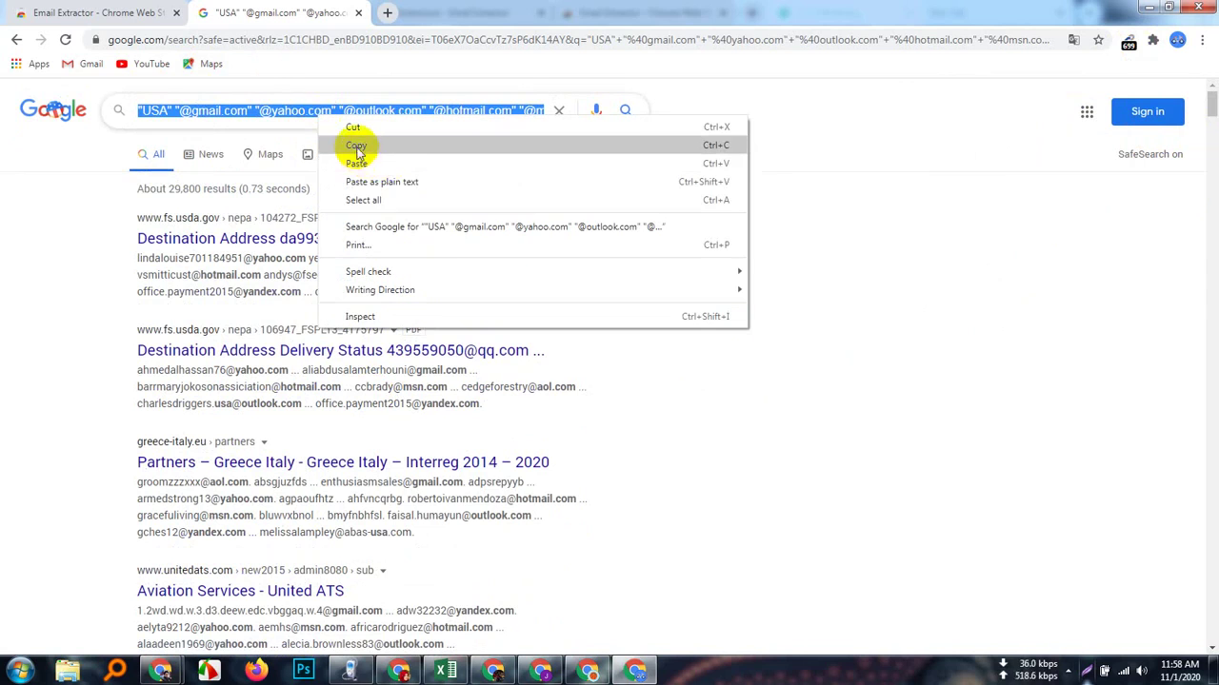
click(361, 142)
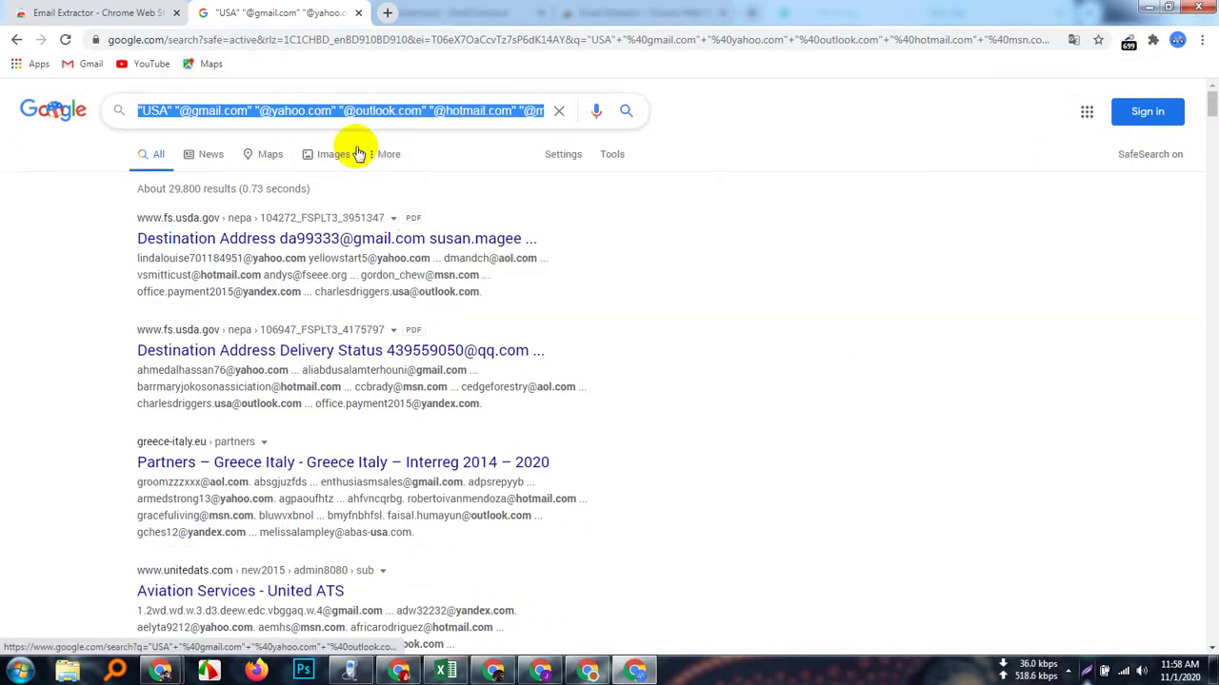
- Switch to WhatsApp Web and send the copied query as a message in the HSL-GAI-105 group chat
click(162, 671)
click(128, 603)
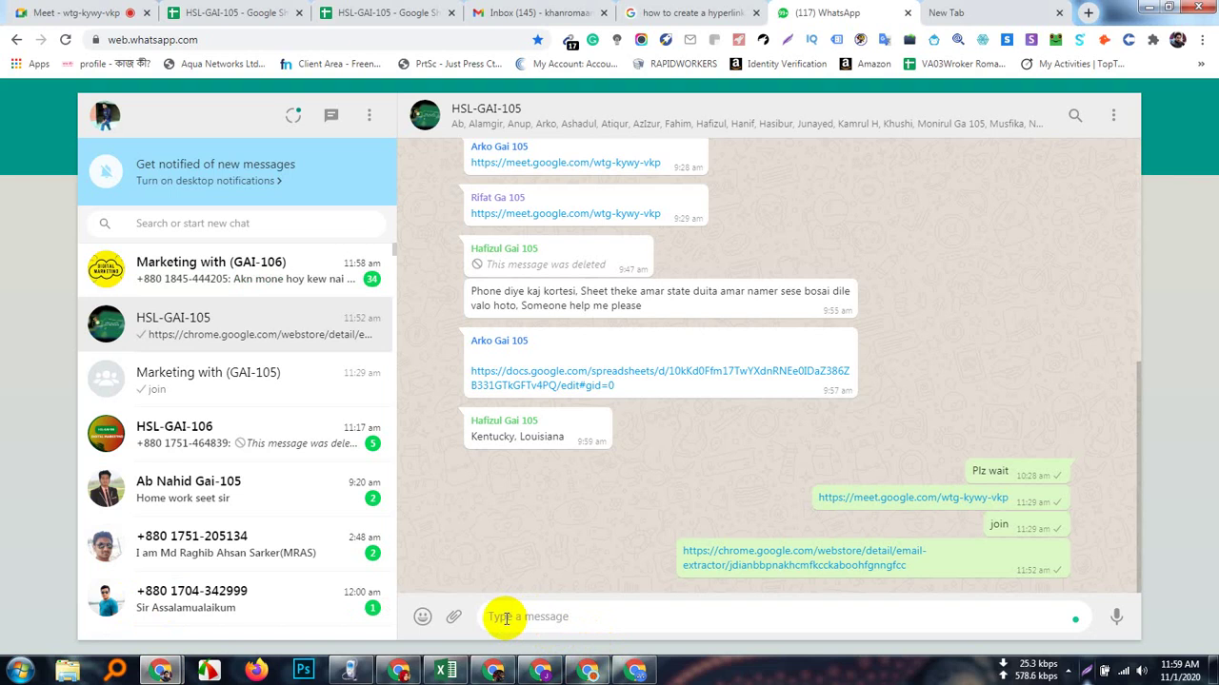
key(ctrl+v)
key(Return)
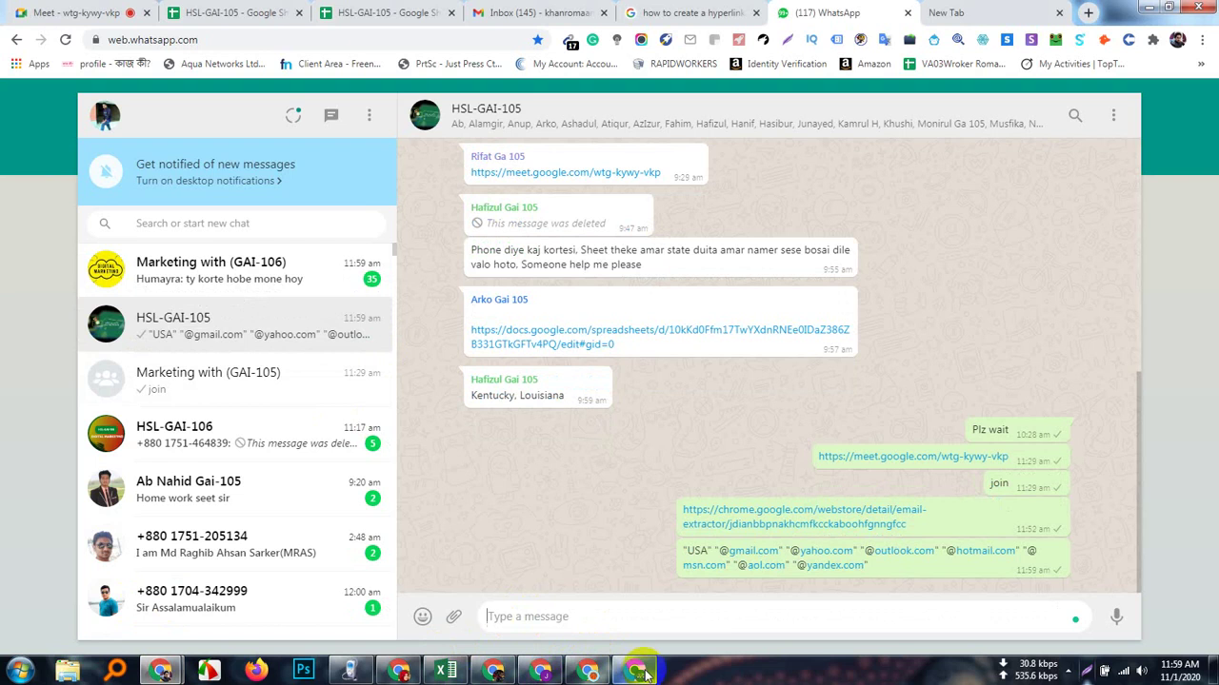
- Switch back to the Google search window and deselect the query text
mouse_move(645, 674)
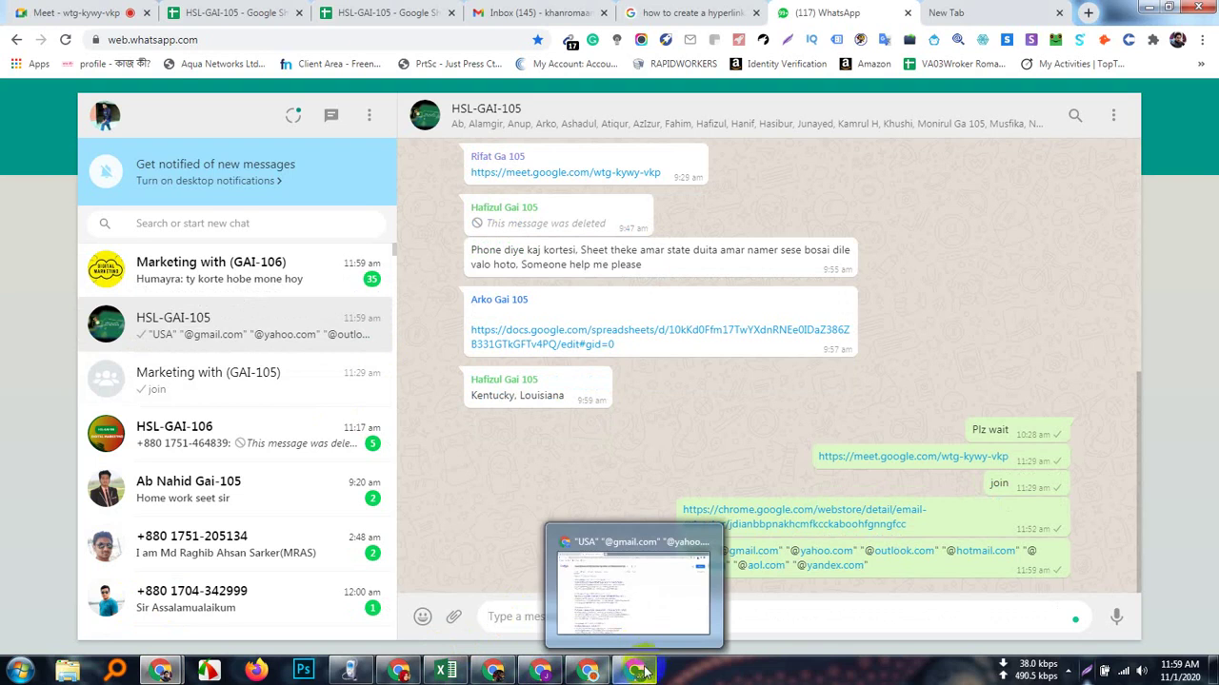
click(644, 674)
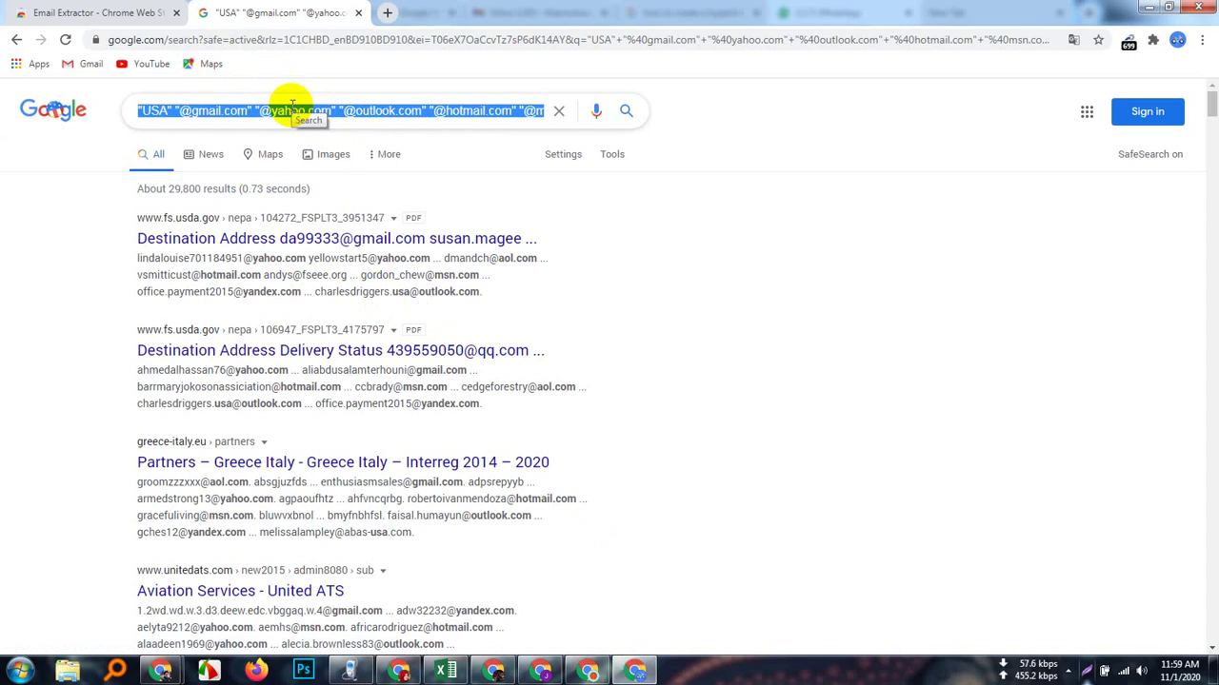
click(393, 111)
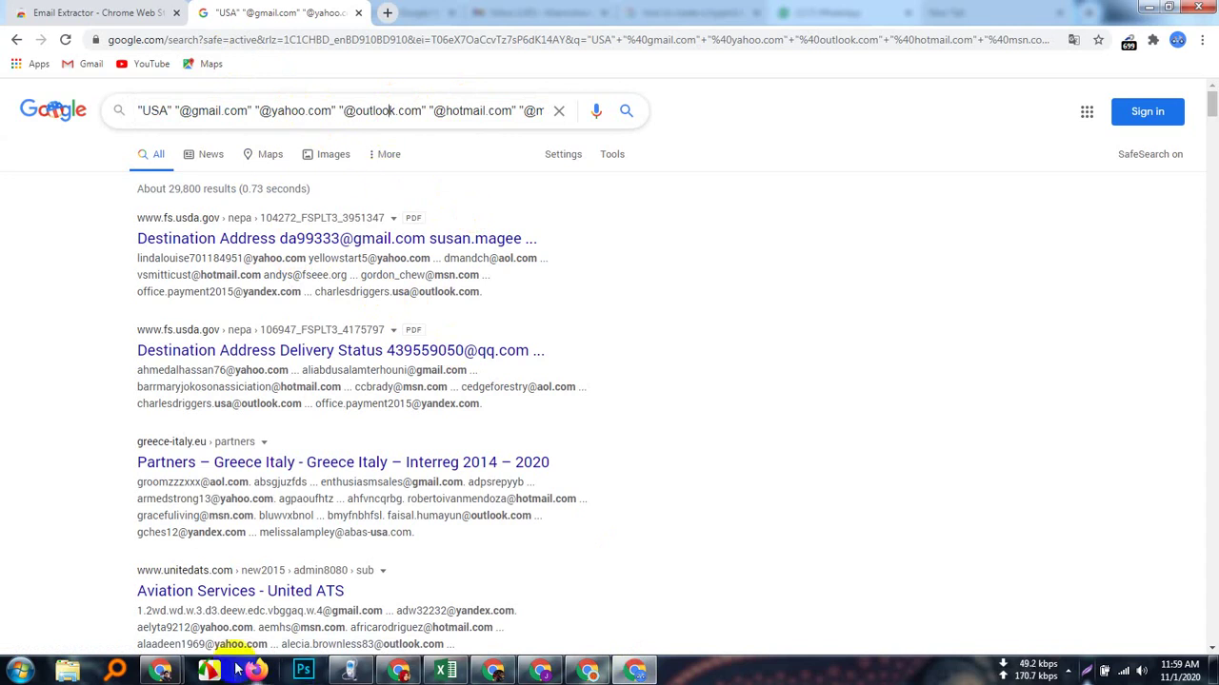
- Check the Google Meet call and its chat, and return to the Google results to skim them
mouse_move(163, 673)
click(163, 610)
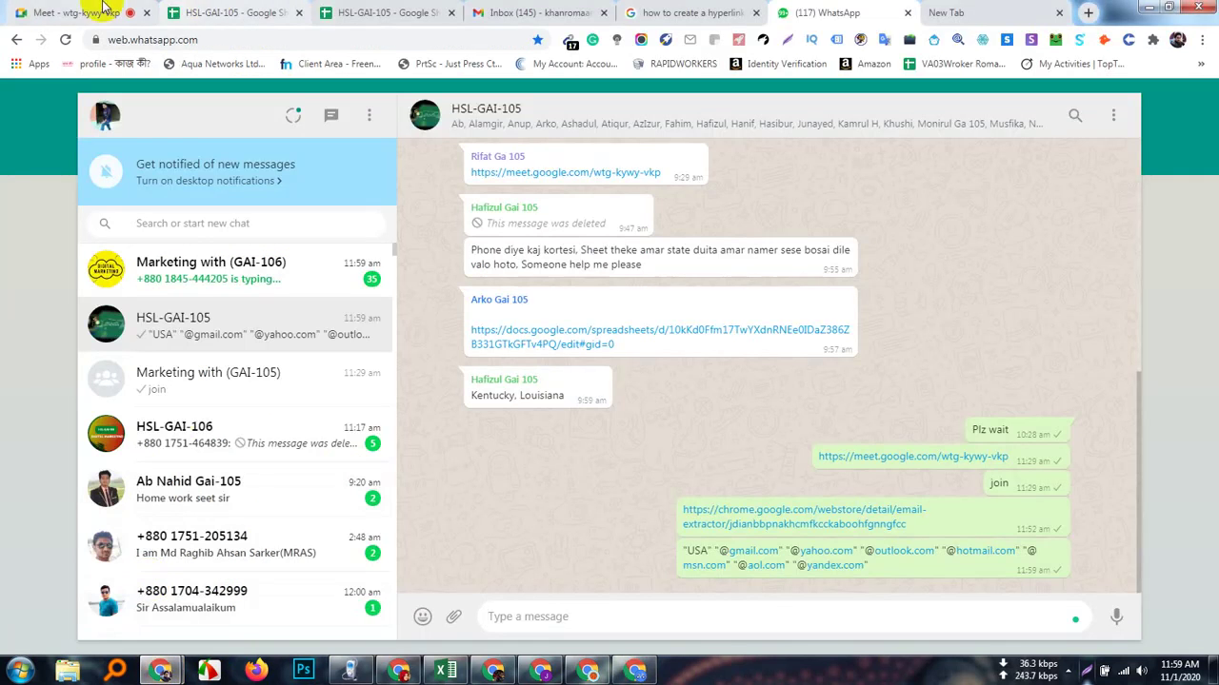
click(73, 9)
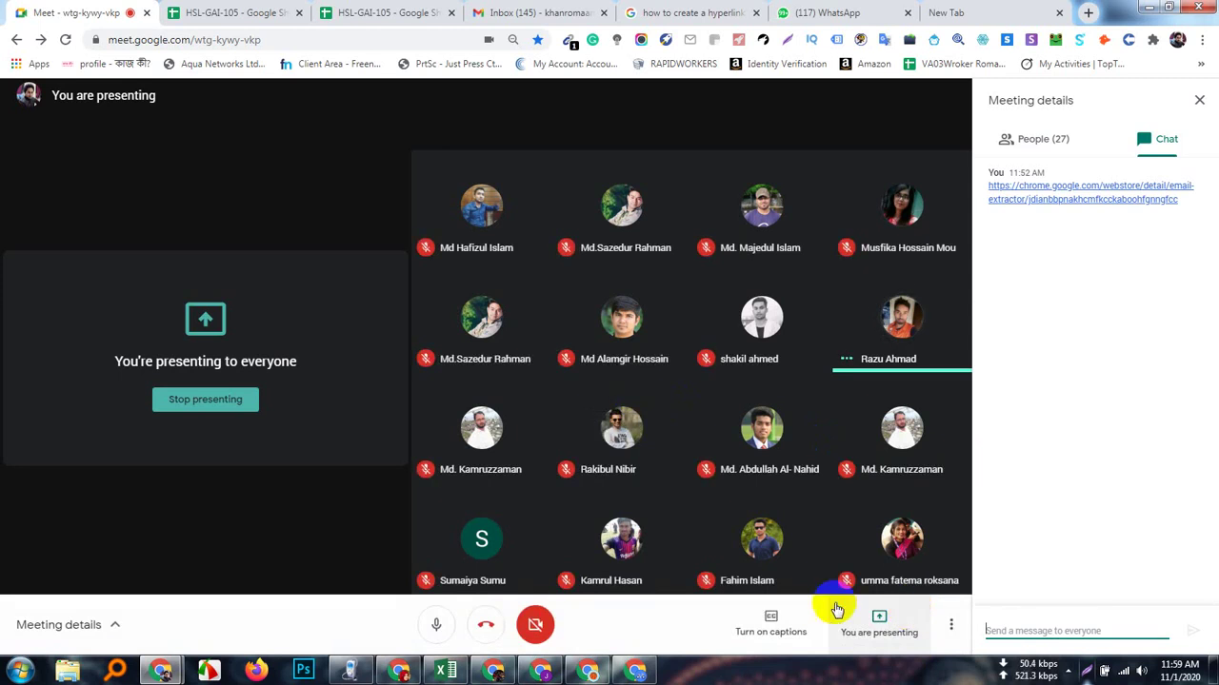
mouse_move(638, 672)
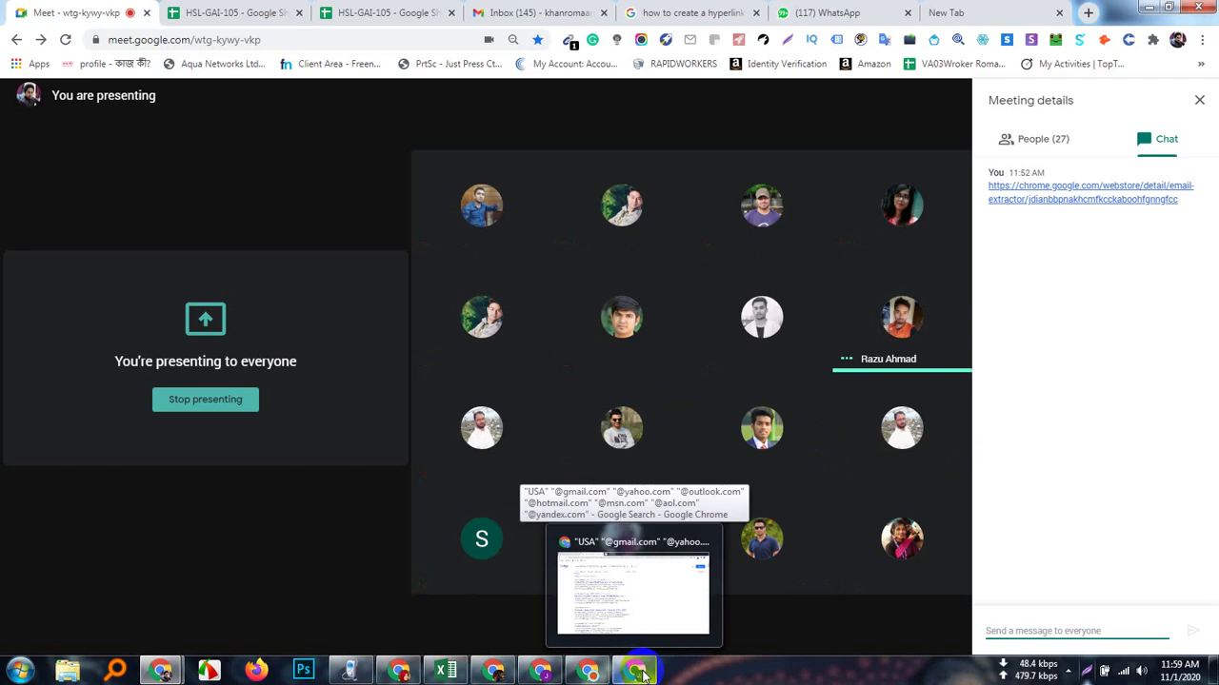
click(640, 672)
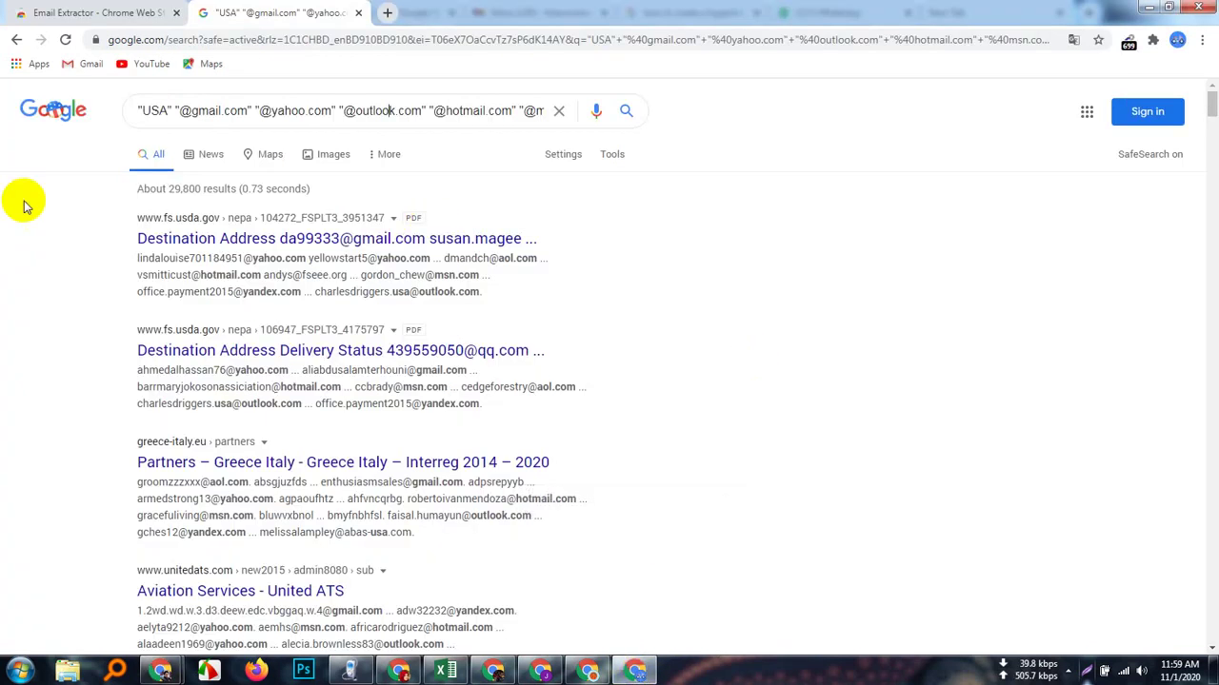
scroll(408, 343, down, 2)
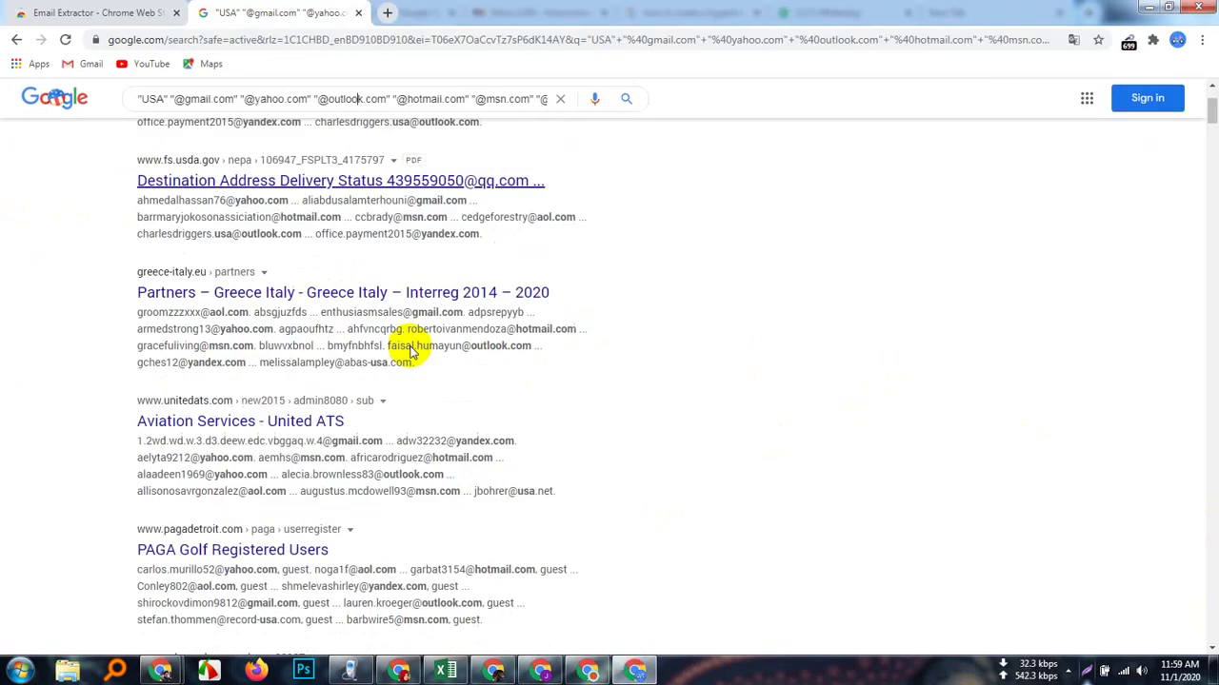
scroll(397, 386, up, 2)
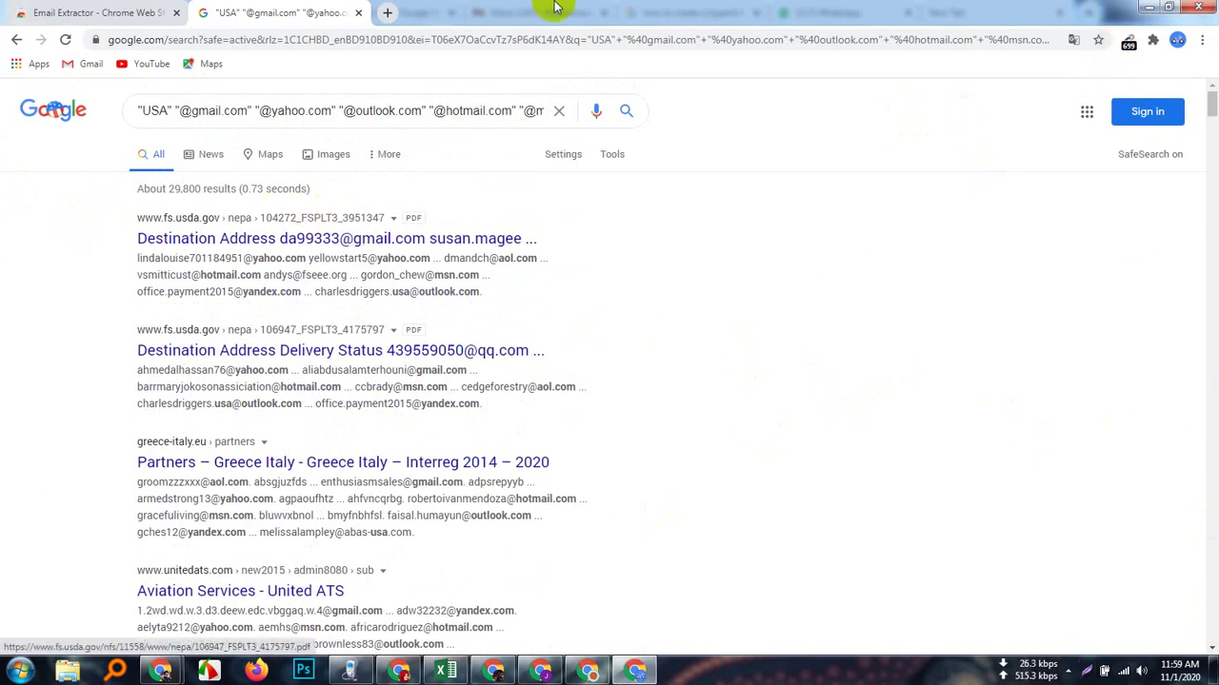
- Close the Email Extractor page of the Chrome Web Store and skim the search results
click(105, 9)
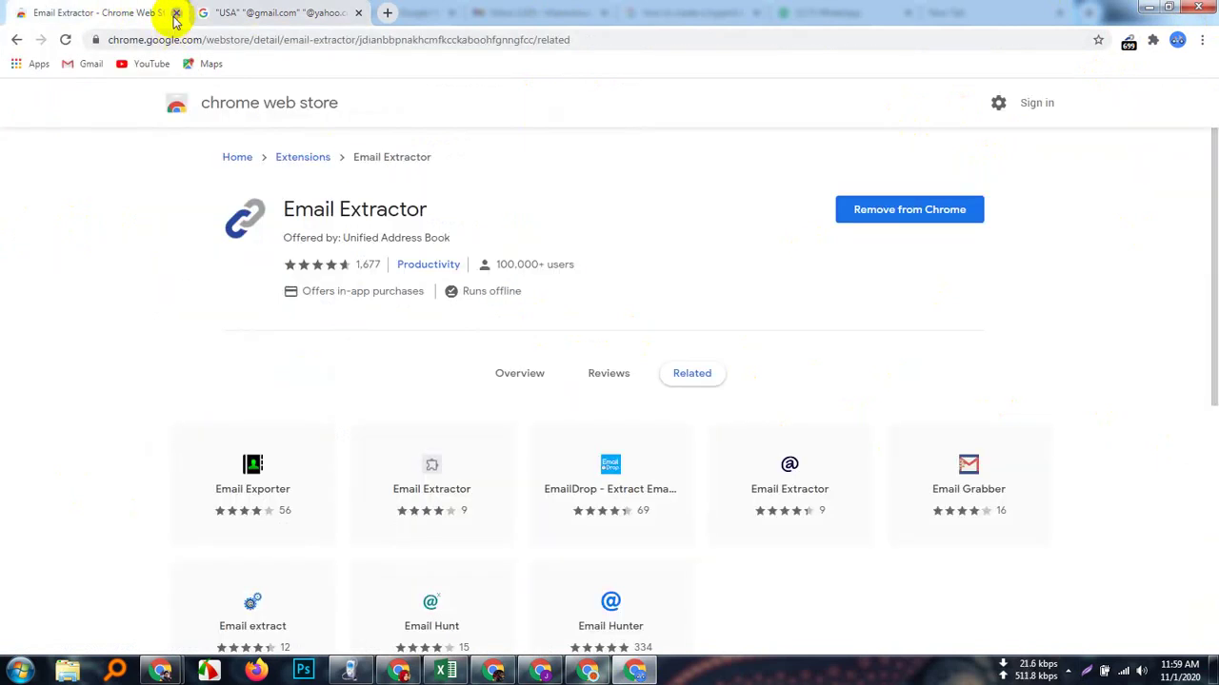
click(176, 14)
scroll(533, 466, down, 3)
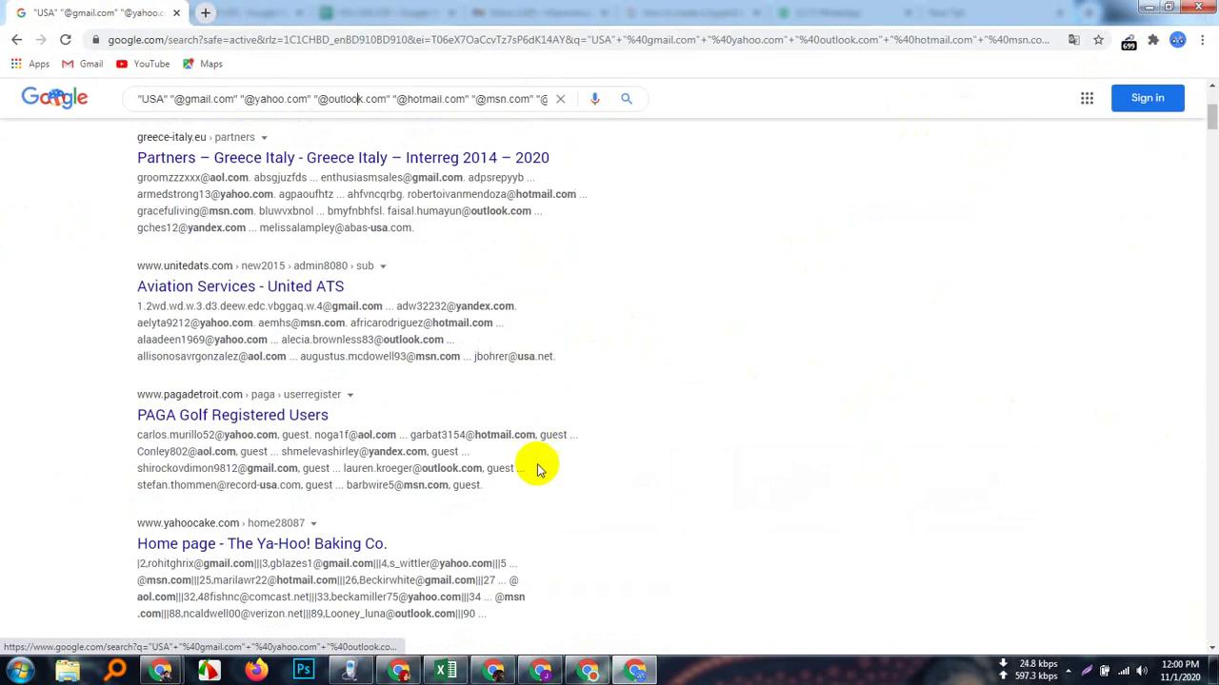
scroll(536, 469, up, 3)
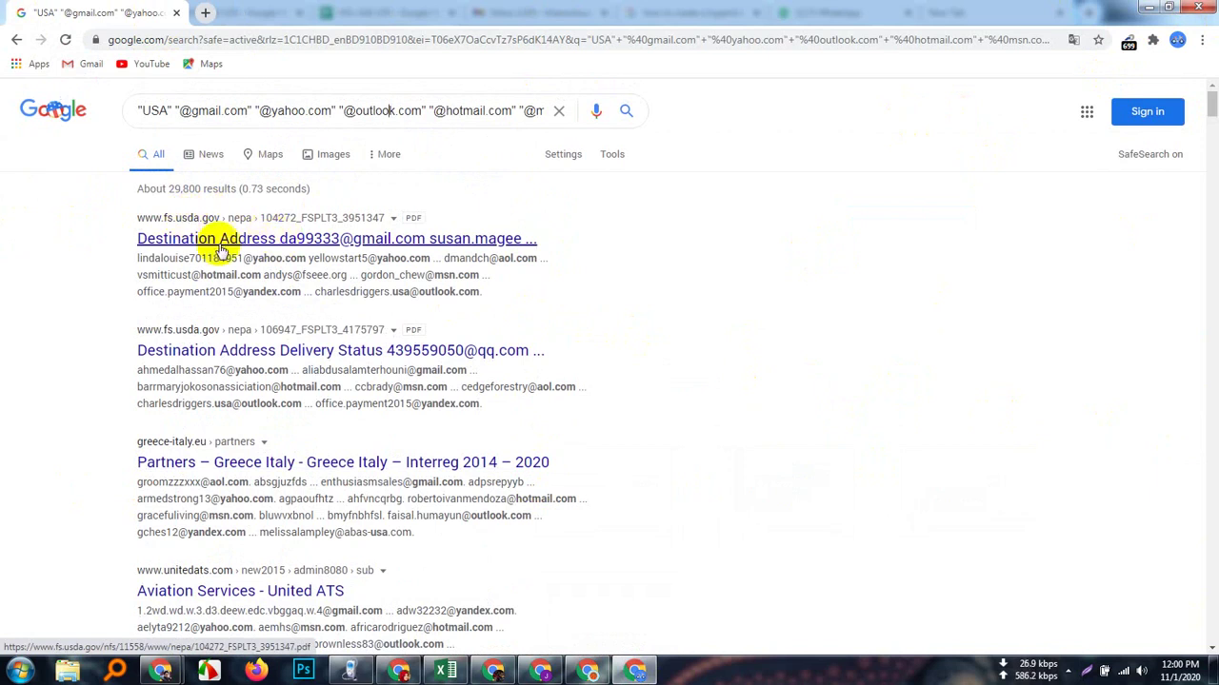
right_click(307, 242)
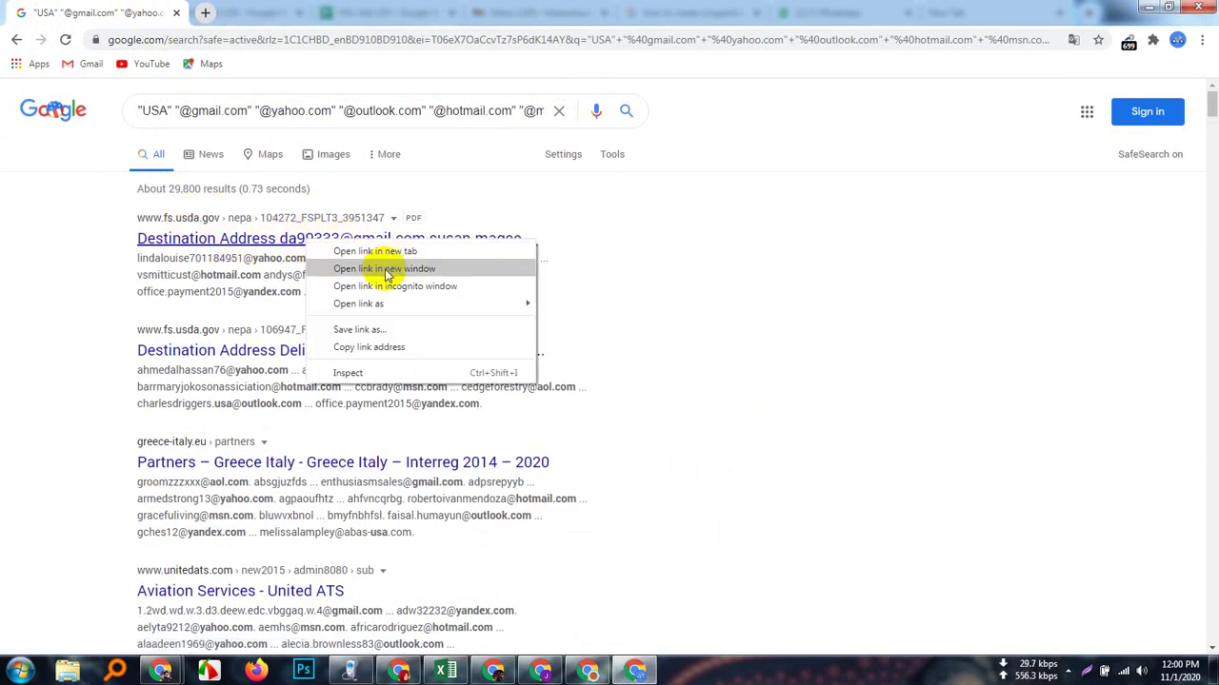
click(375, 254)
scroll(354, 286, down, 1)
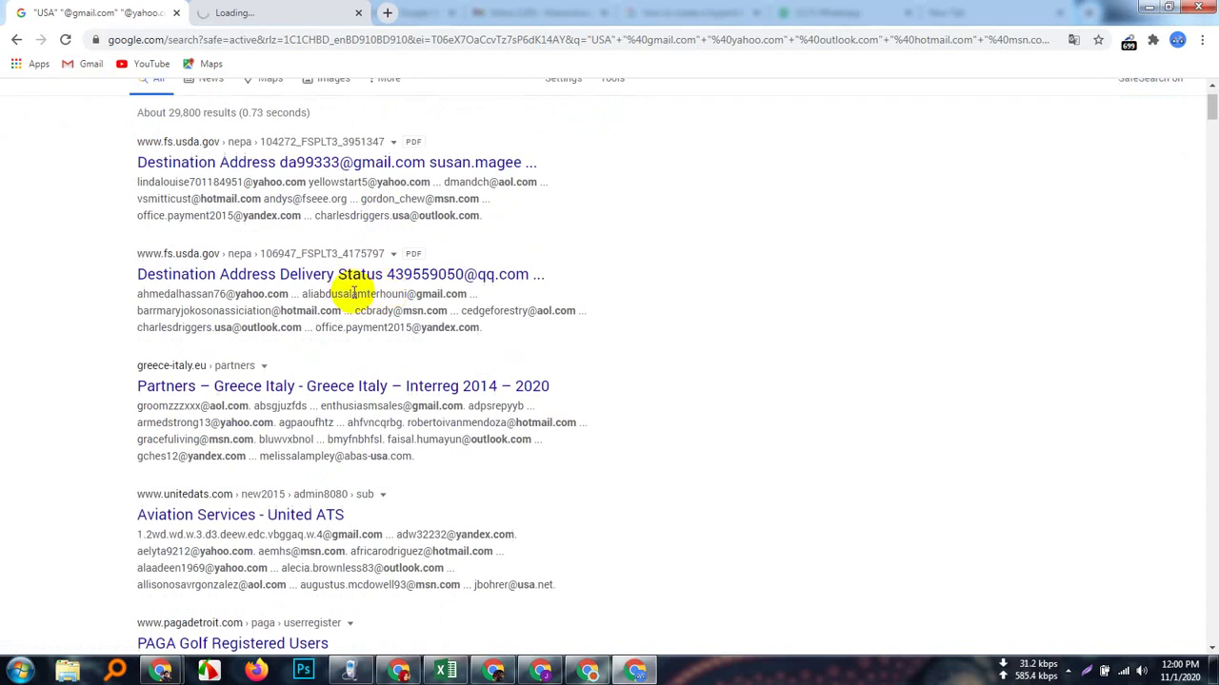
right_click(333, 285)
click(377, 289)
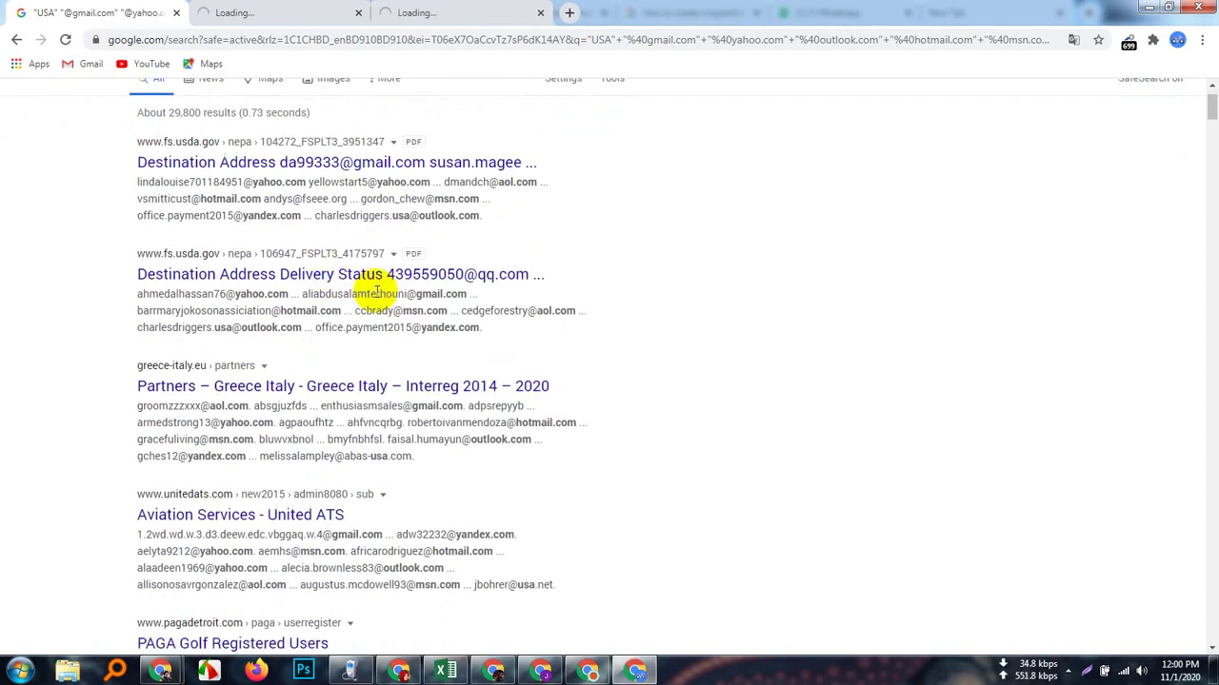
- Open the greece-italy.eu partners result and the unitedats.com Aviation Services result in new tabs
scroll(371, 300, down, 1)
right_click(392, 308)
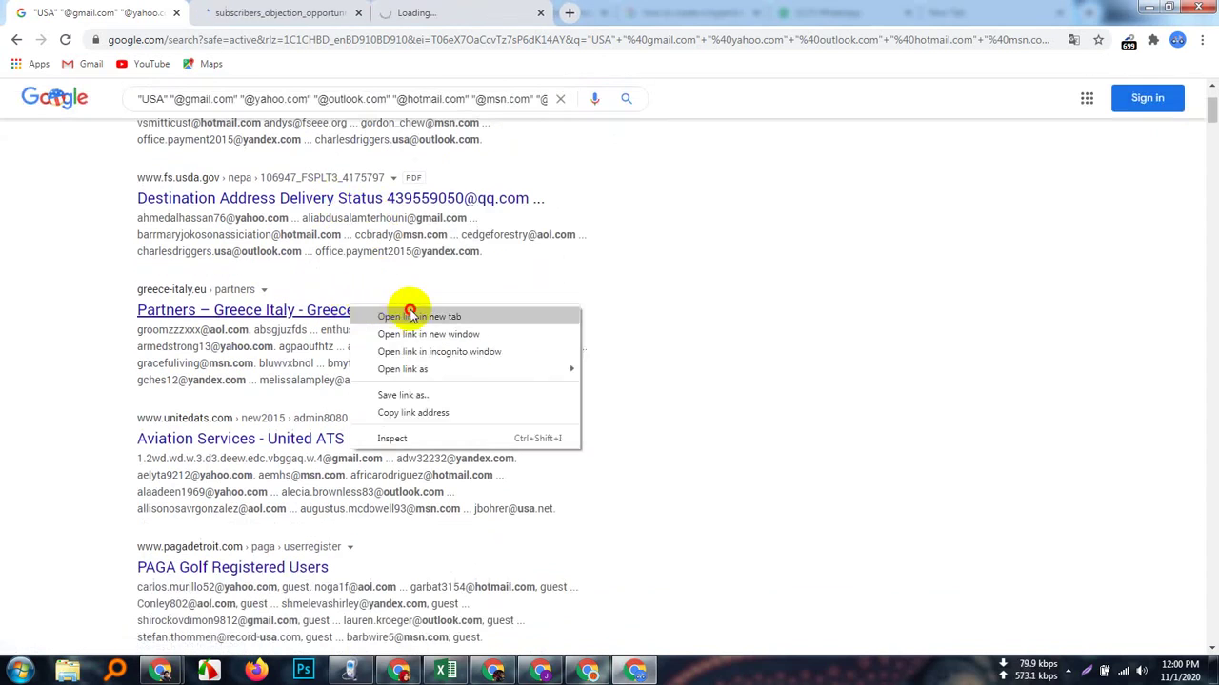
click(413, 315)
scroll(413, 315, down, 2)
right_click(285, 286)
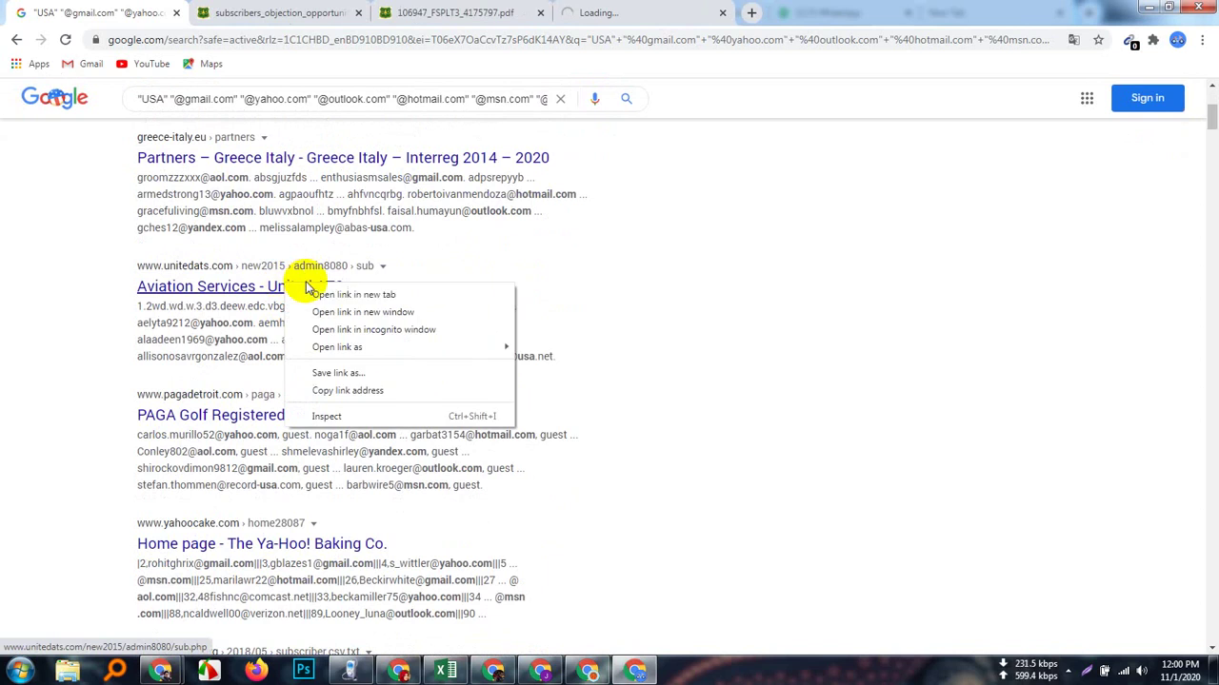
click(344, 295)
scroll(381, 247, up, 5)
click(234, 12)
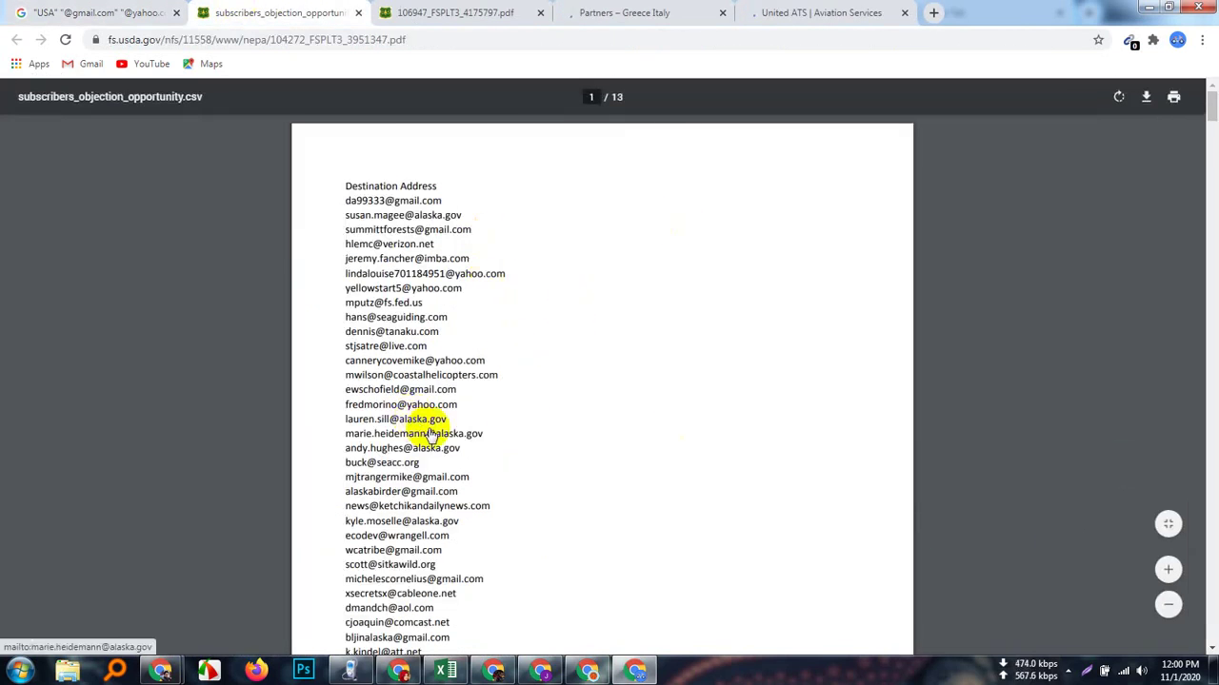
scroll(471, 403, down, 20)
scroll(476, 404, down, 20)
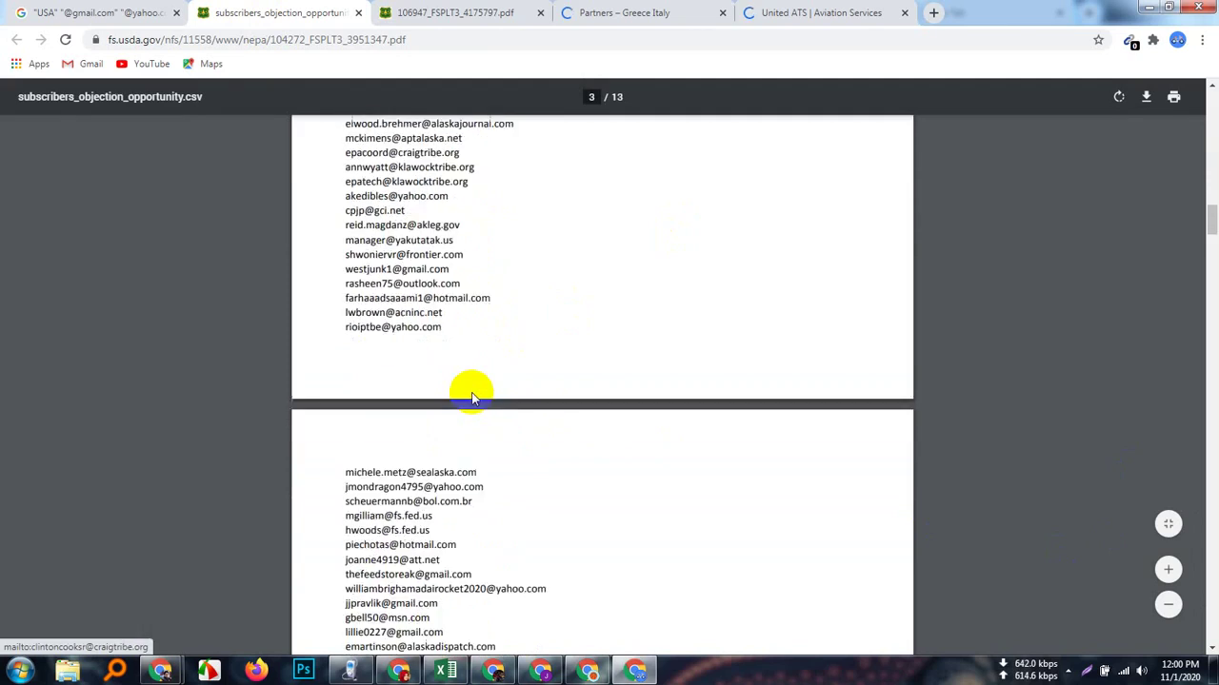
scroll(471, 400, down, 20)
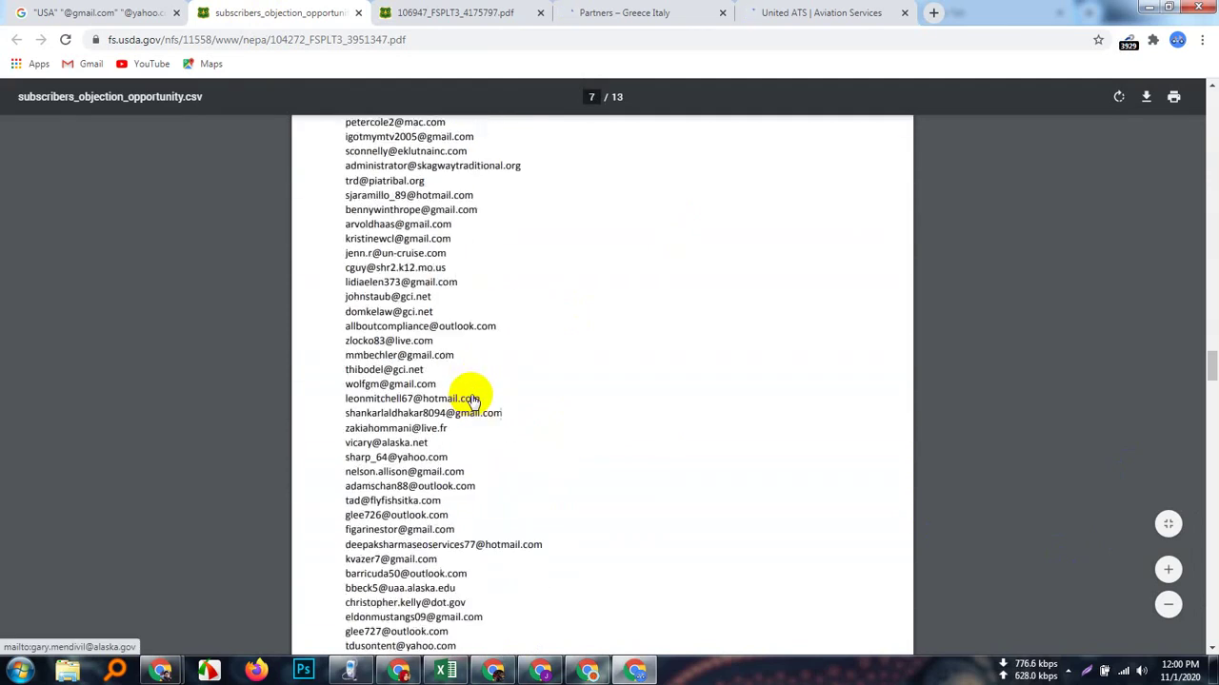
scroll(462, 416, down, 20)
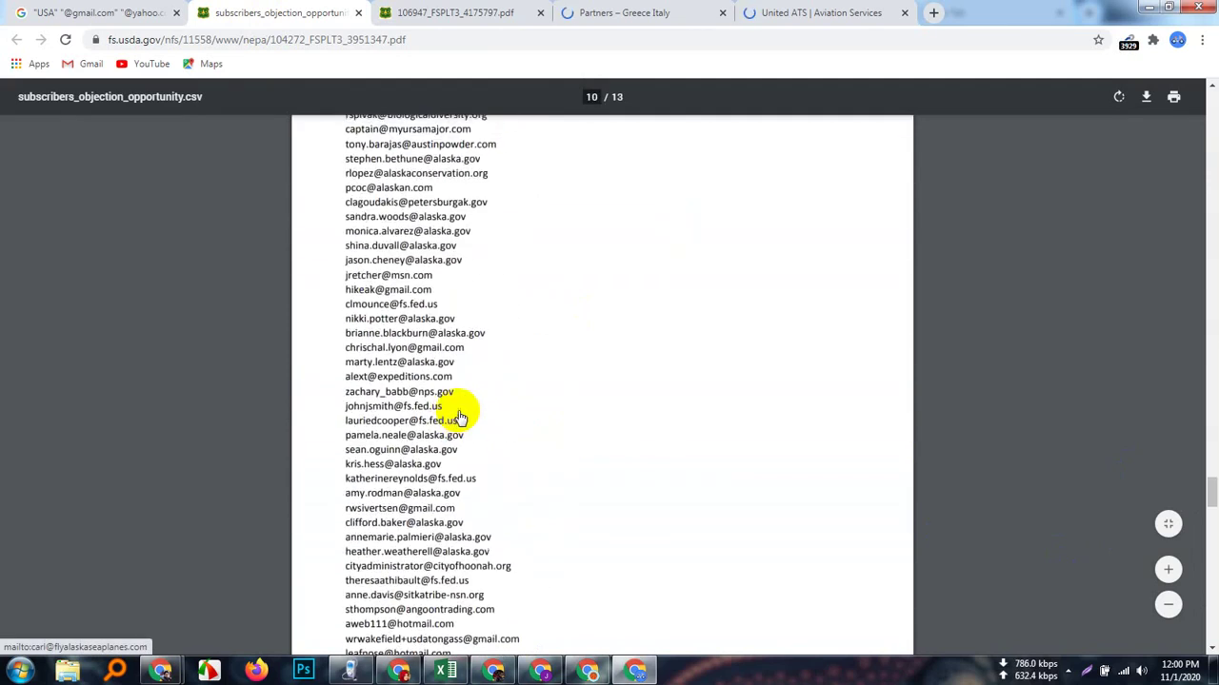
scroll(459, 416, down, 8)
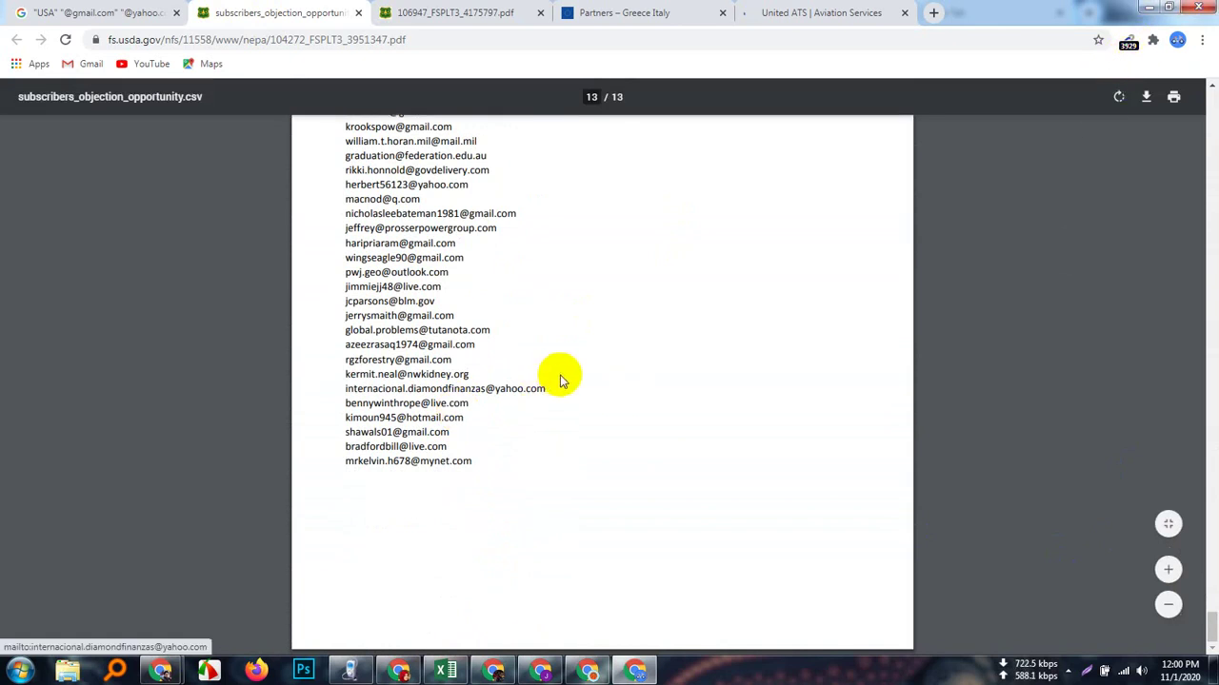
scroll(547, 340, up, 6)
scroll(547, 339, up, 15)
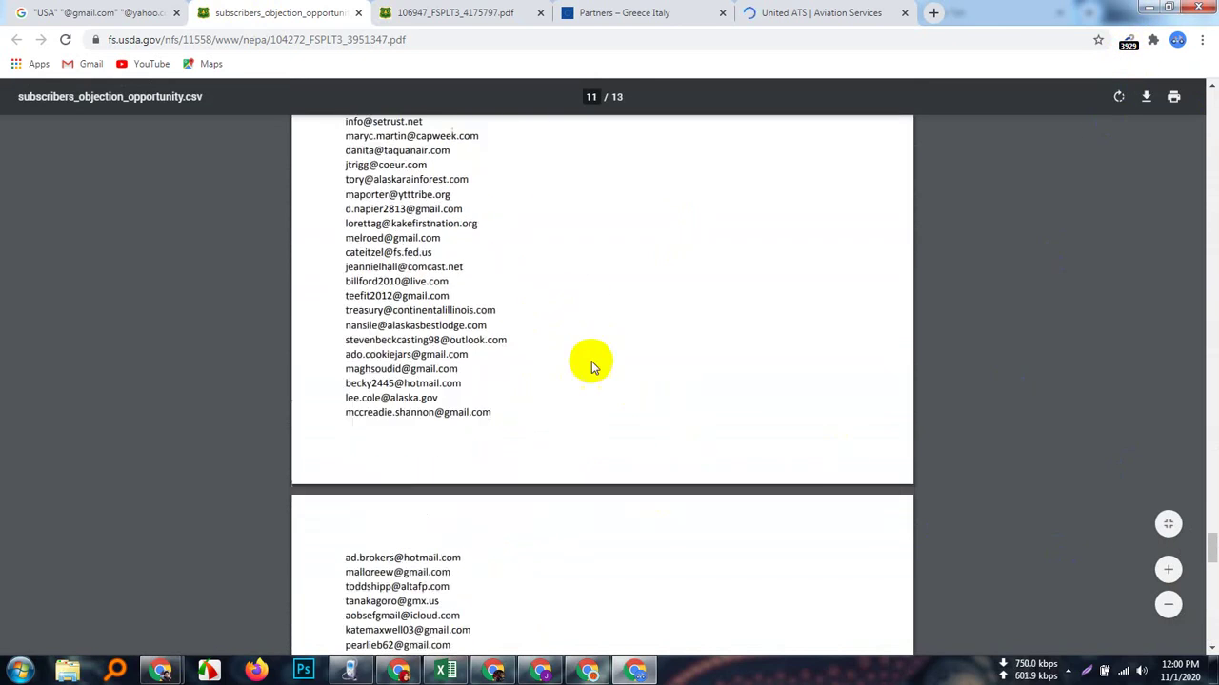
scroll(547, 416, up, 20)
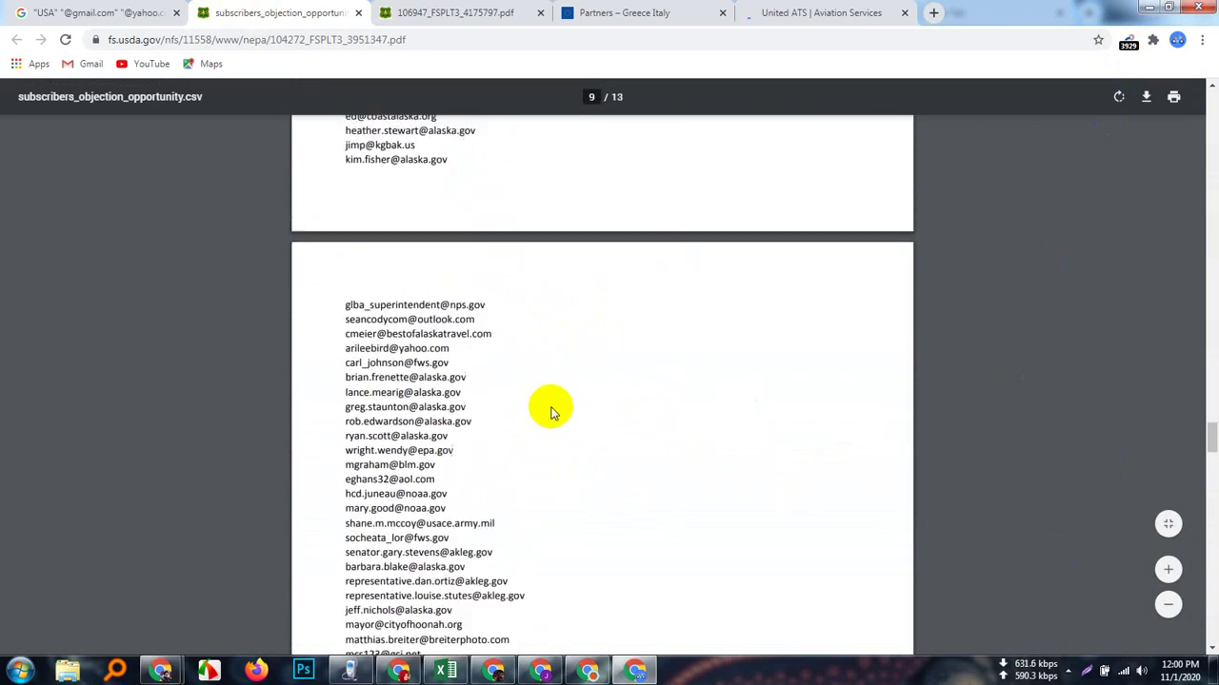
scroll(559, 410, up, 20)
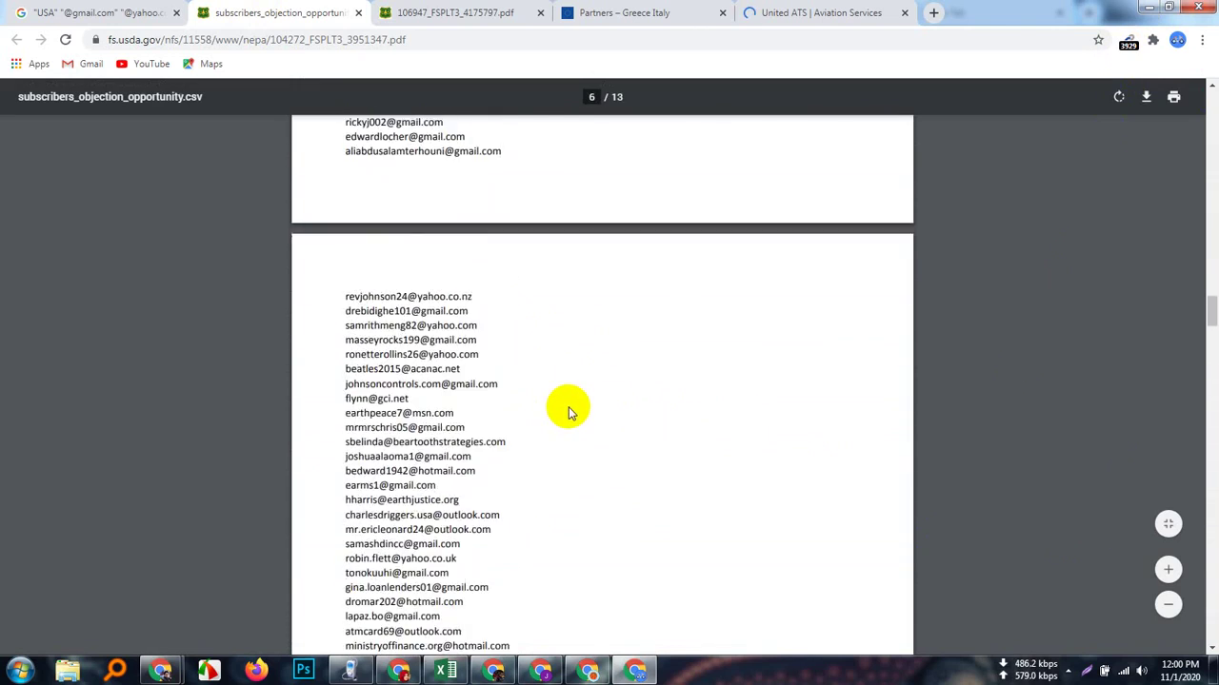
scroll(569, 412, up, 20)
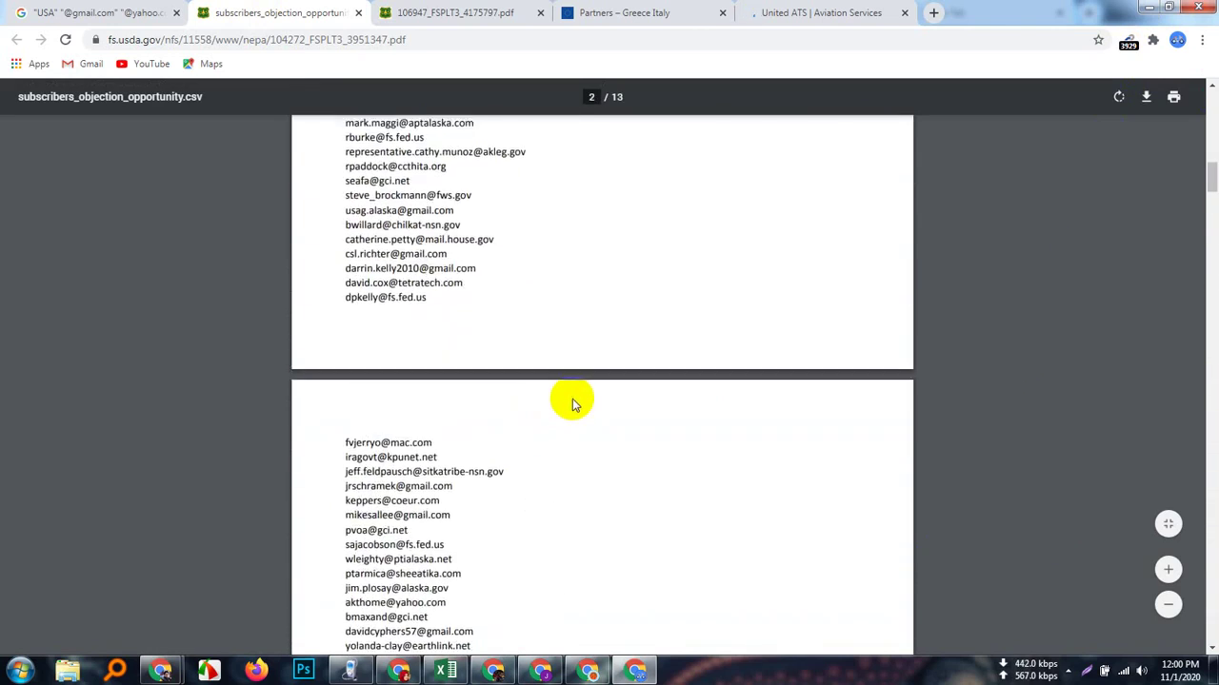
scroll(573, 404, up, 3)
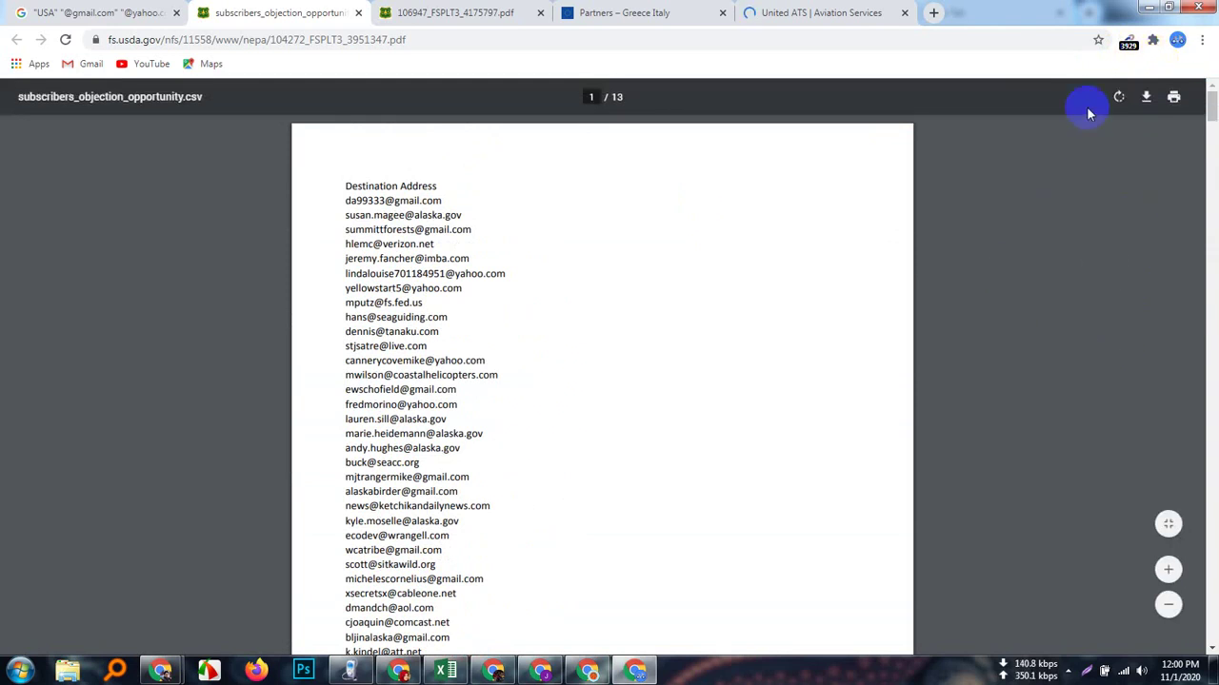
- Review the addresses collected by Email Extractor, select all of them and copy the whole list
click(1128, 46)
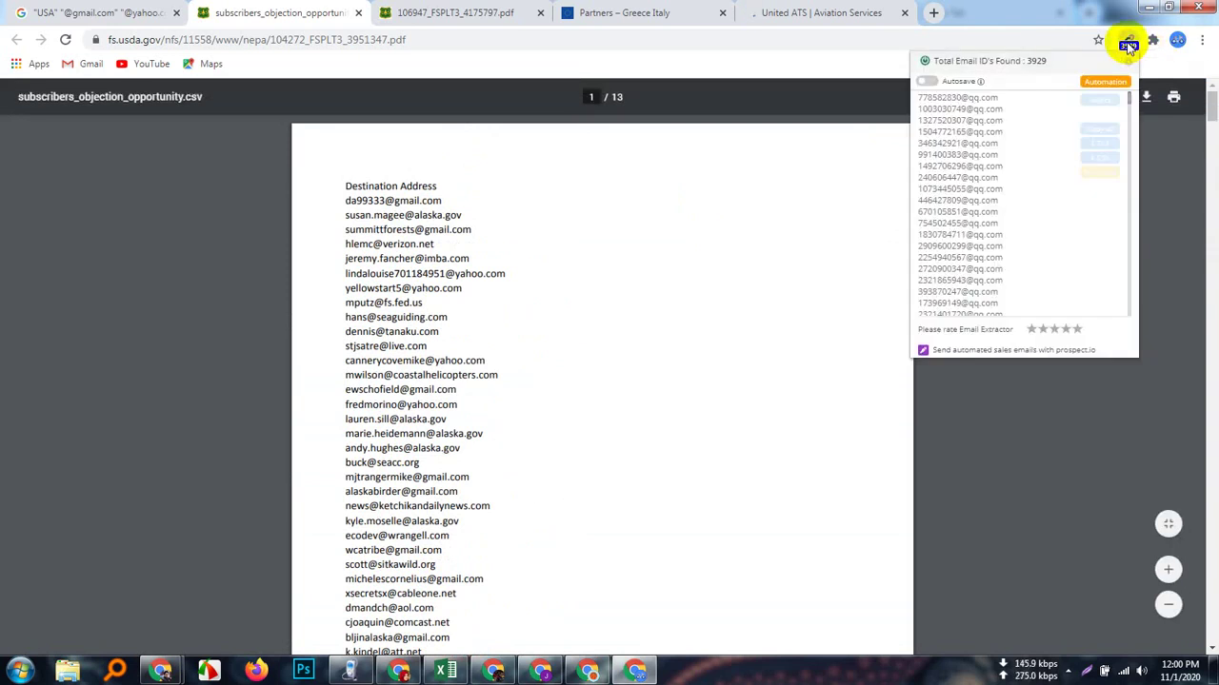
scroll(1015, 247, down, 6)
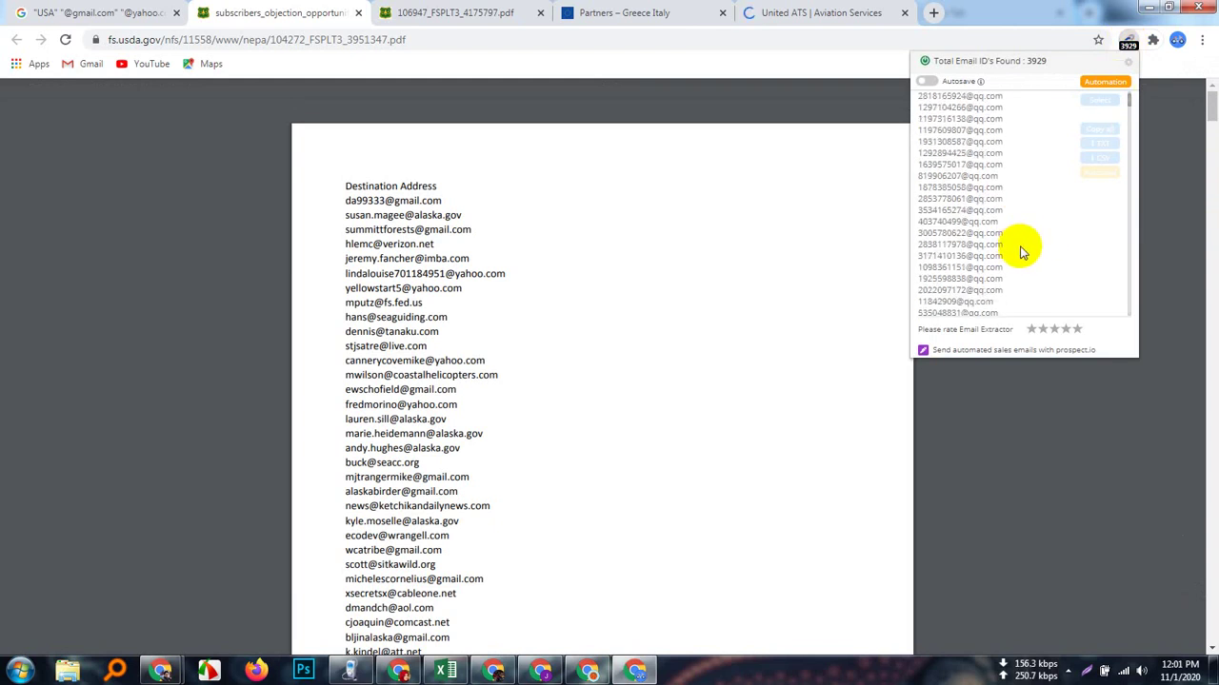
scroll(991, 305, down, 10)
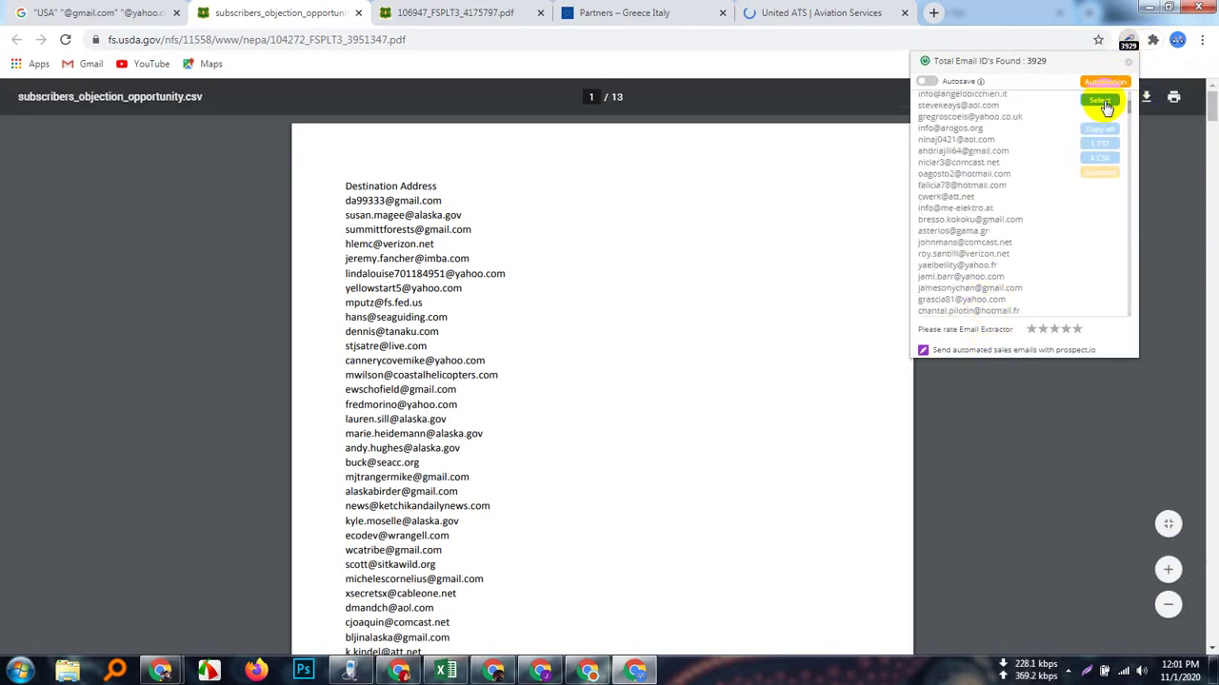
click(1105, 107)
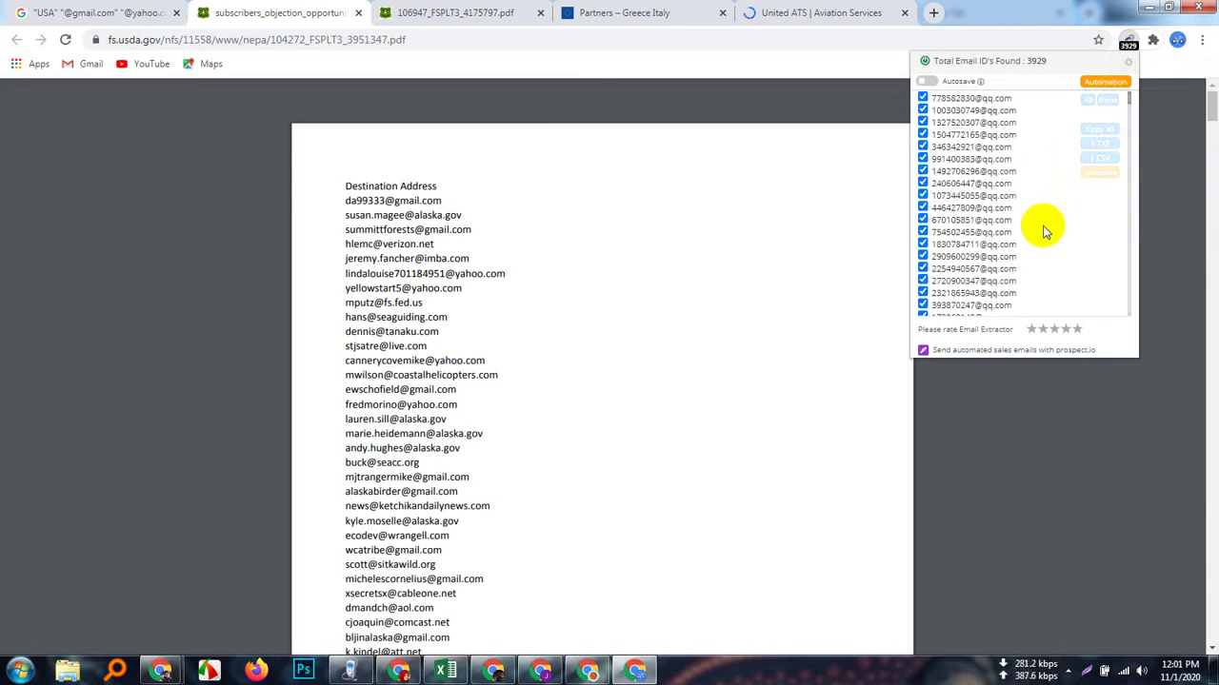
scroll(1043, 234, down, 10)
scroll(1046, 243, down, 10)
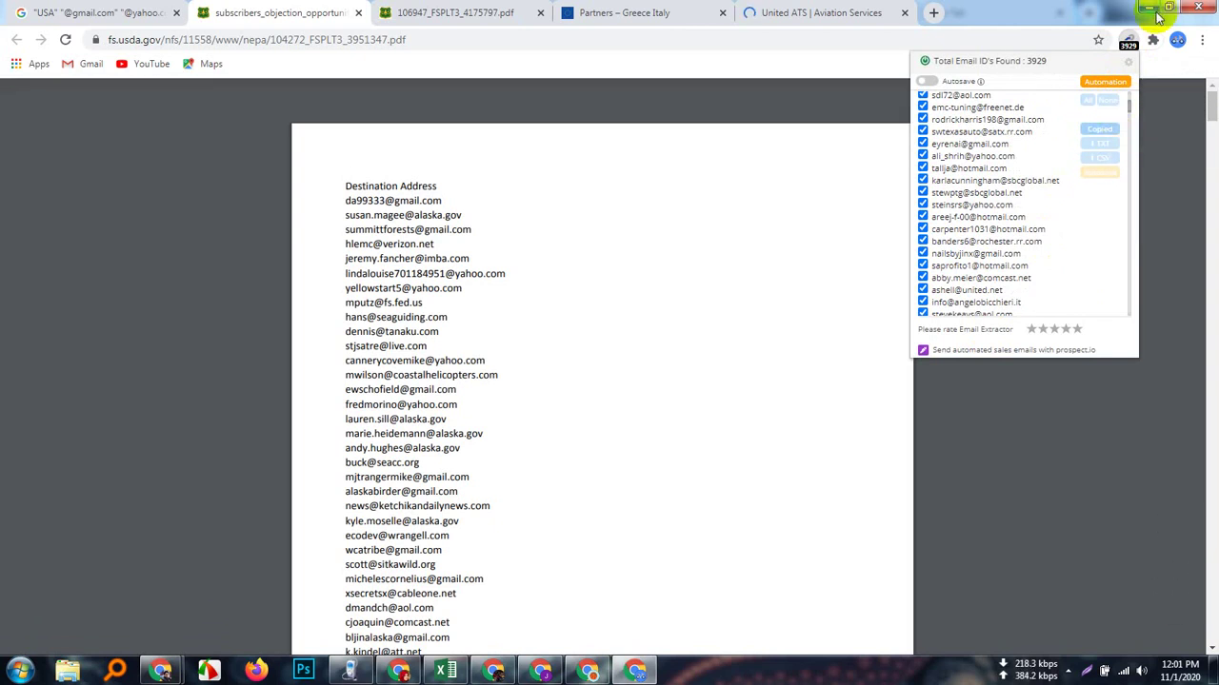
- Minimize the browser windows and switch to the Excel workbook 105 example list.xlsx
click(1149, 10)
click(1149, 10)
click(1149, 10)
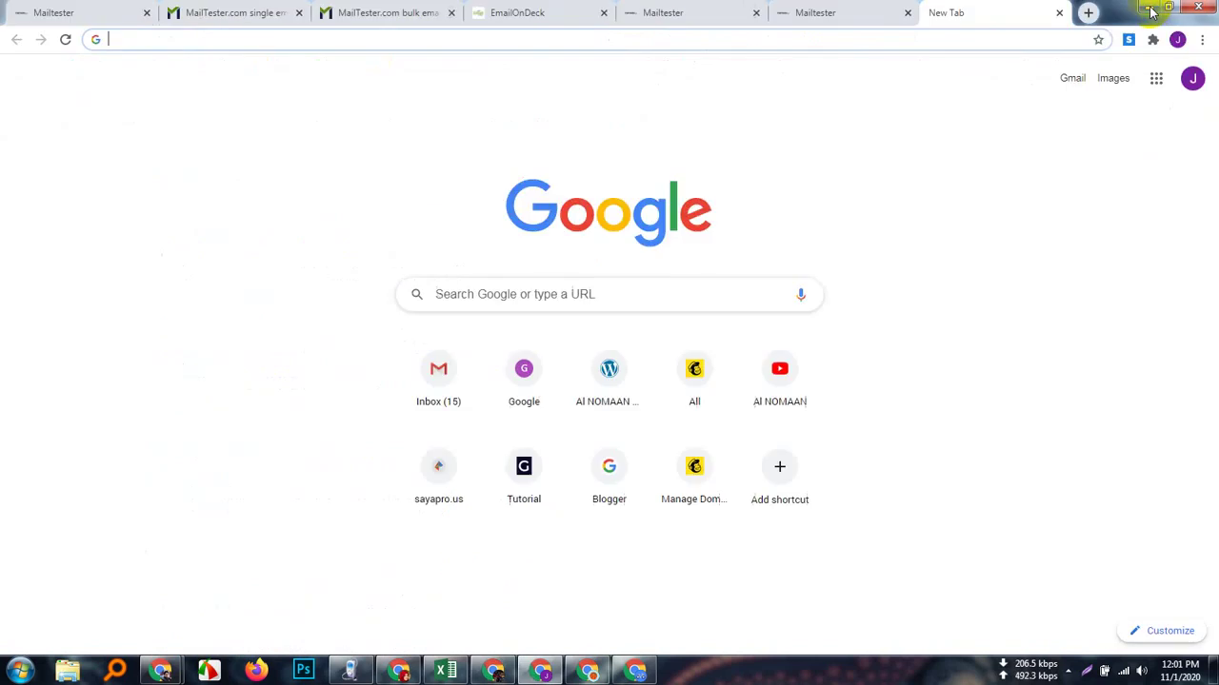
click(1149, 10)
click(1149, 9)
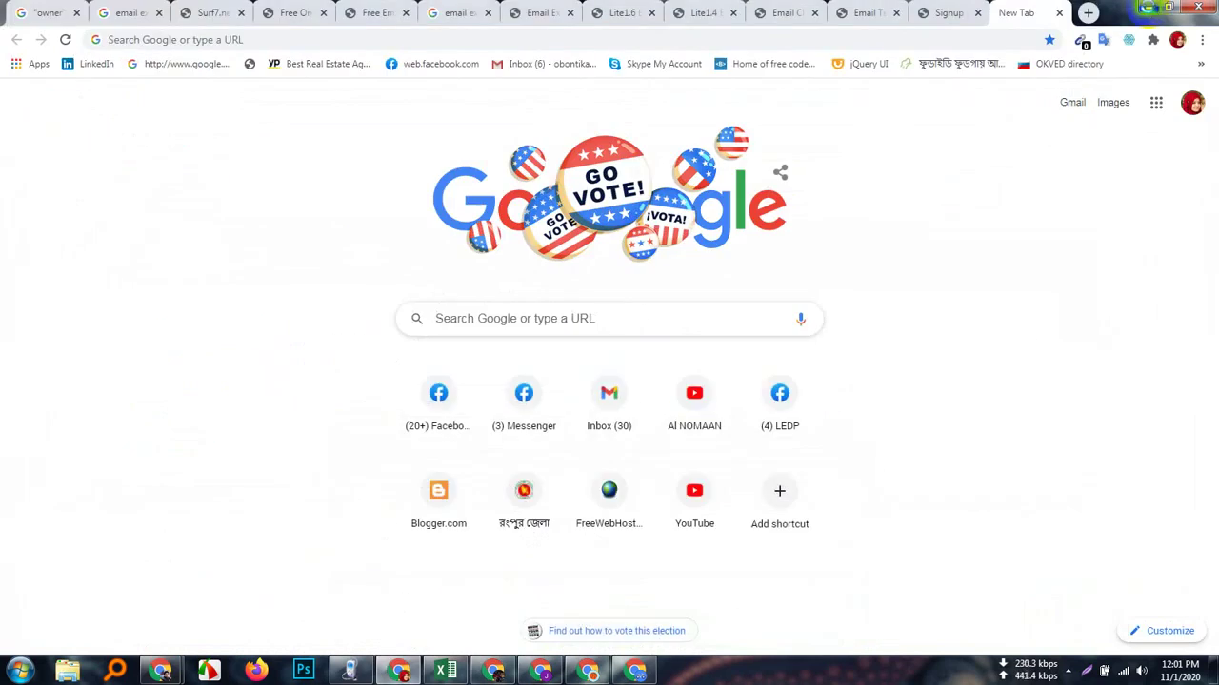
click(1149, 10)
double_click(953, 357)
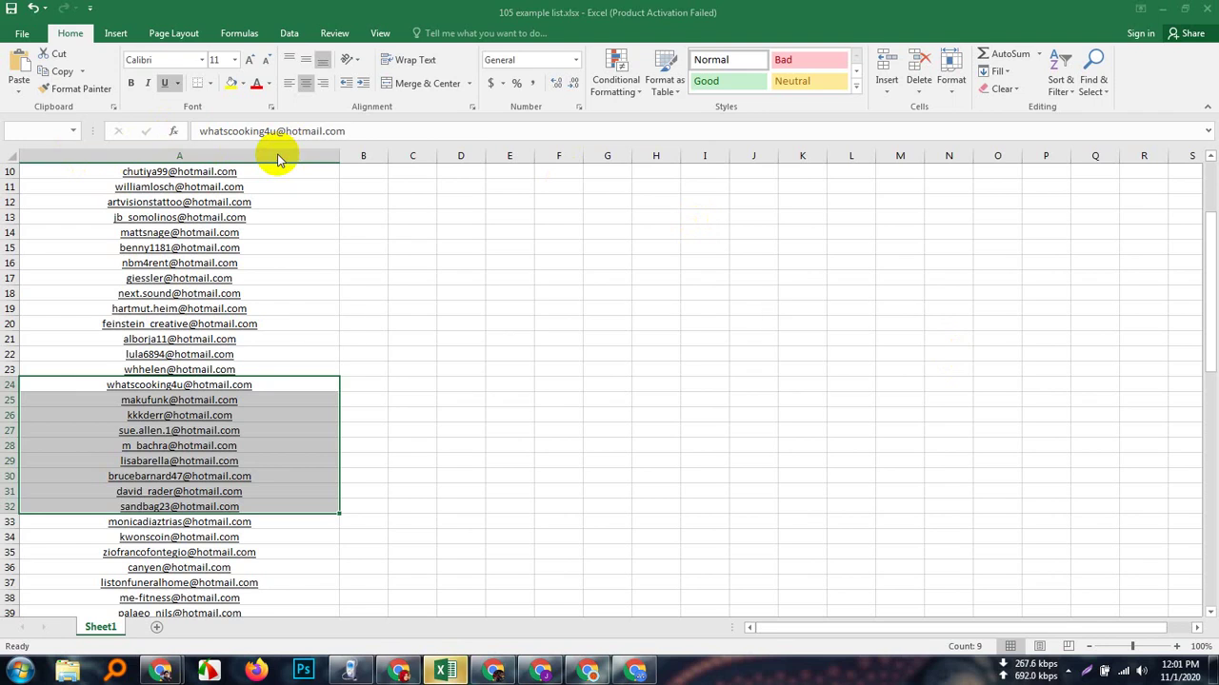
click(910, 314)
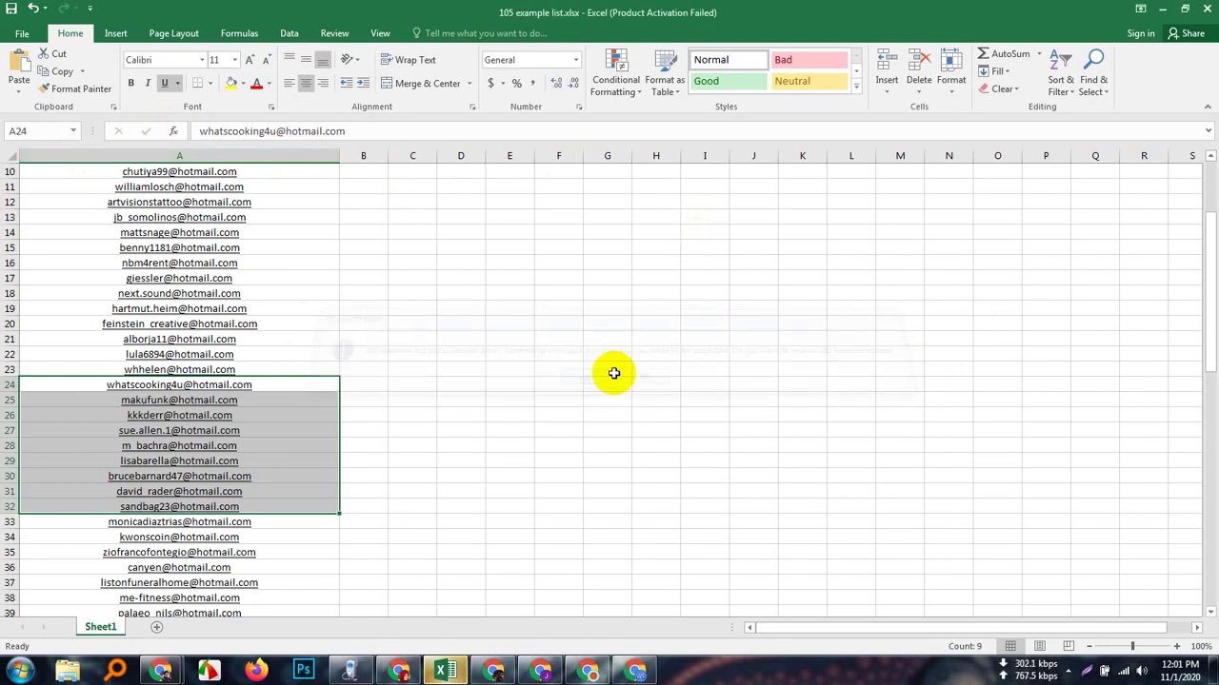
click(451, 355)
- Delete column A with the old email addresses from Sheet1
click(284, 157)
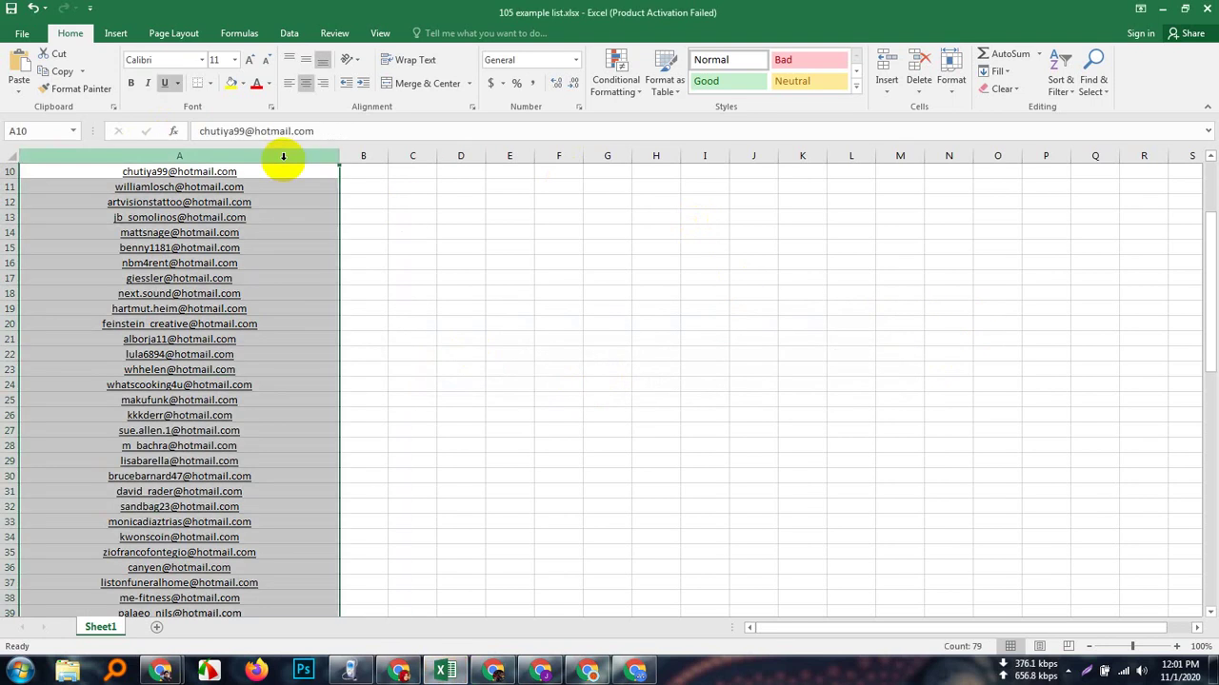
right_click(285, 158)
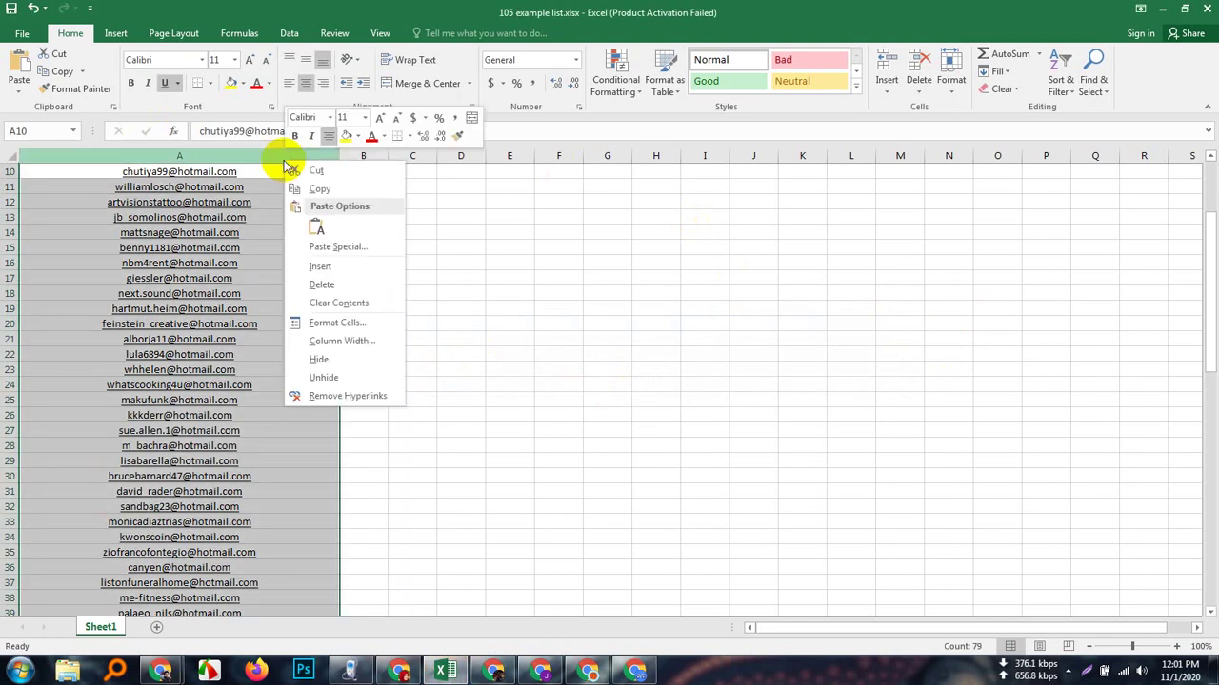
click(323, 284)
click(181, 262)
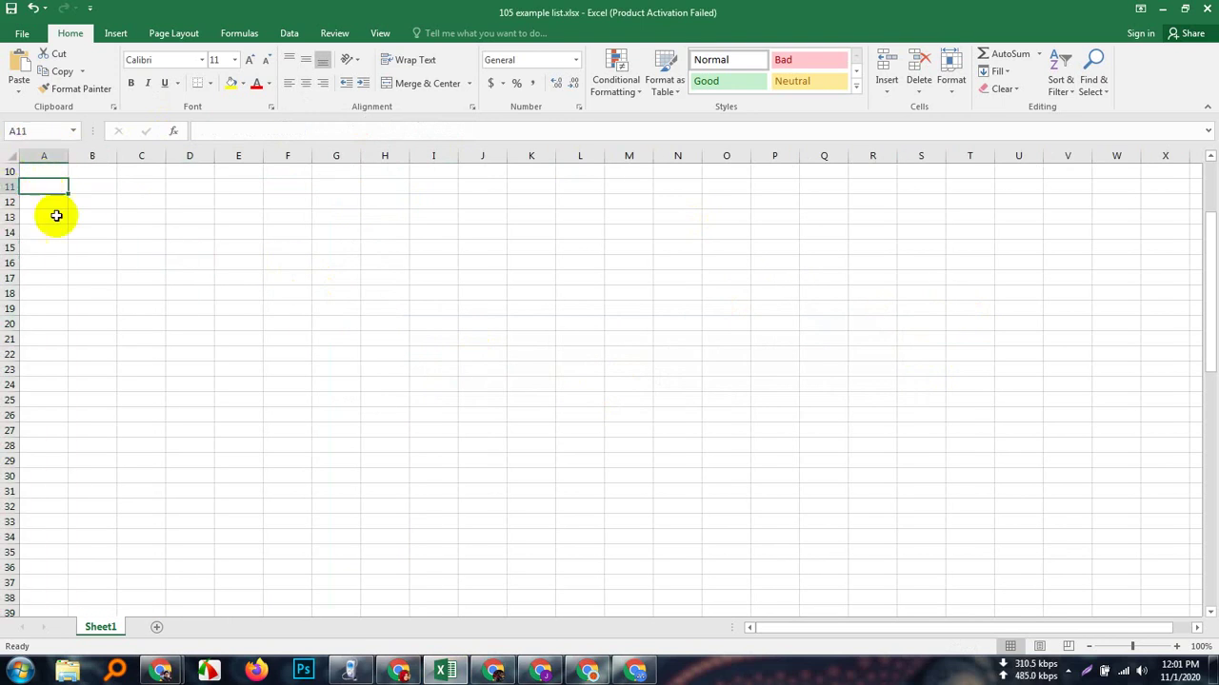
- Paste the copied email addresses starting at cell A1 and autofit the width of column A
scroll(99, 240, up, 3)
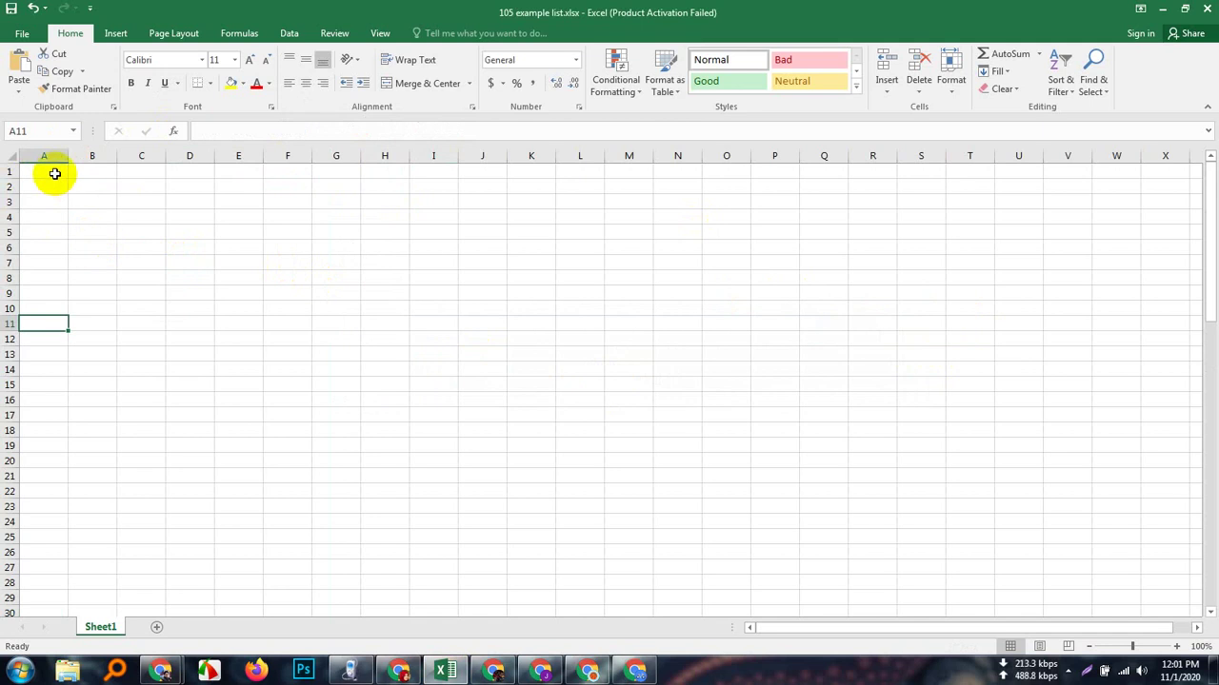
key(ctrl+v)
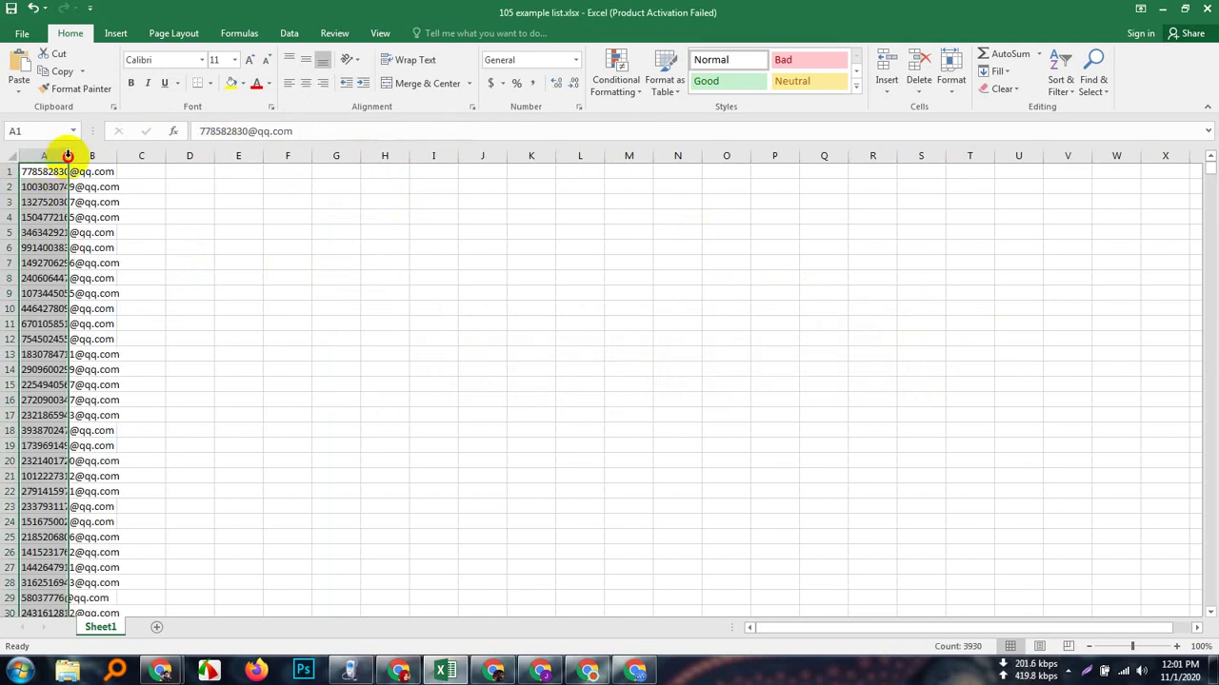
double_click(68, 155)
- Go through the pasted list to its end and delete row 3932 containing the extension's upgrade notice
scroll(174, 307, down, 20)
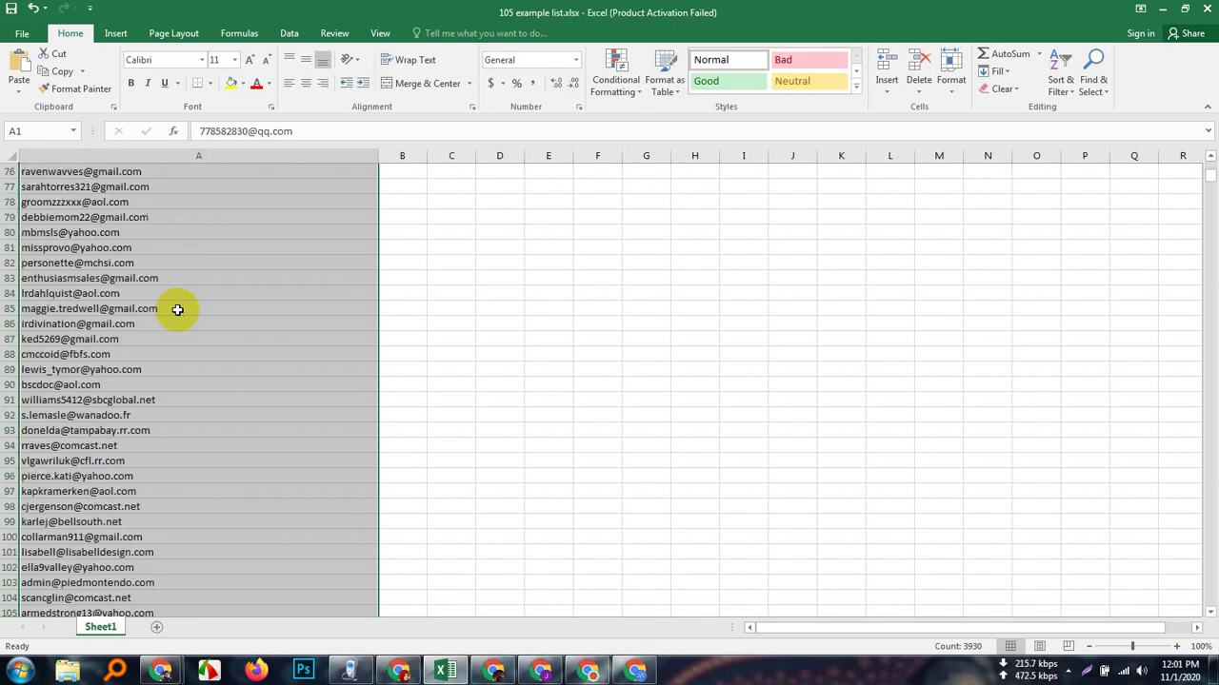
scroll(177, 310, down, 20)
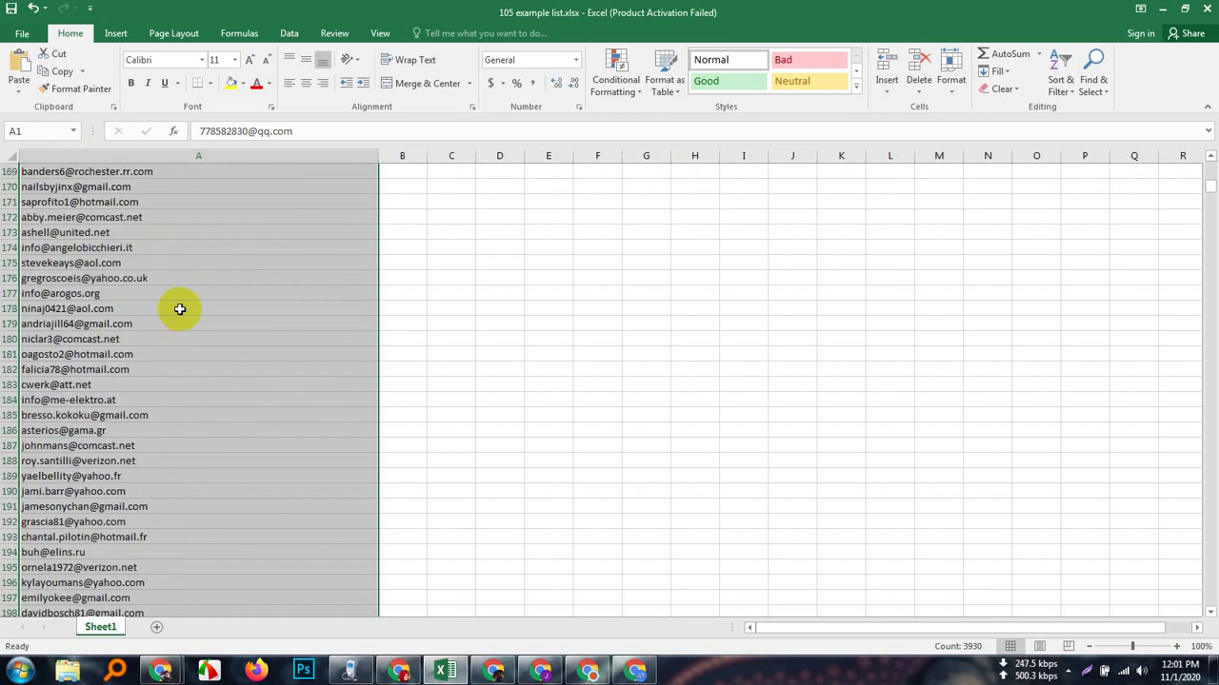
scroll(179, 308, down, 11)
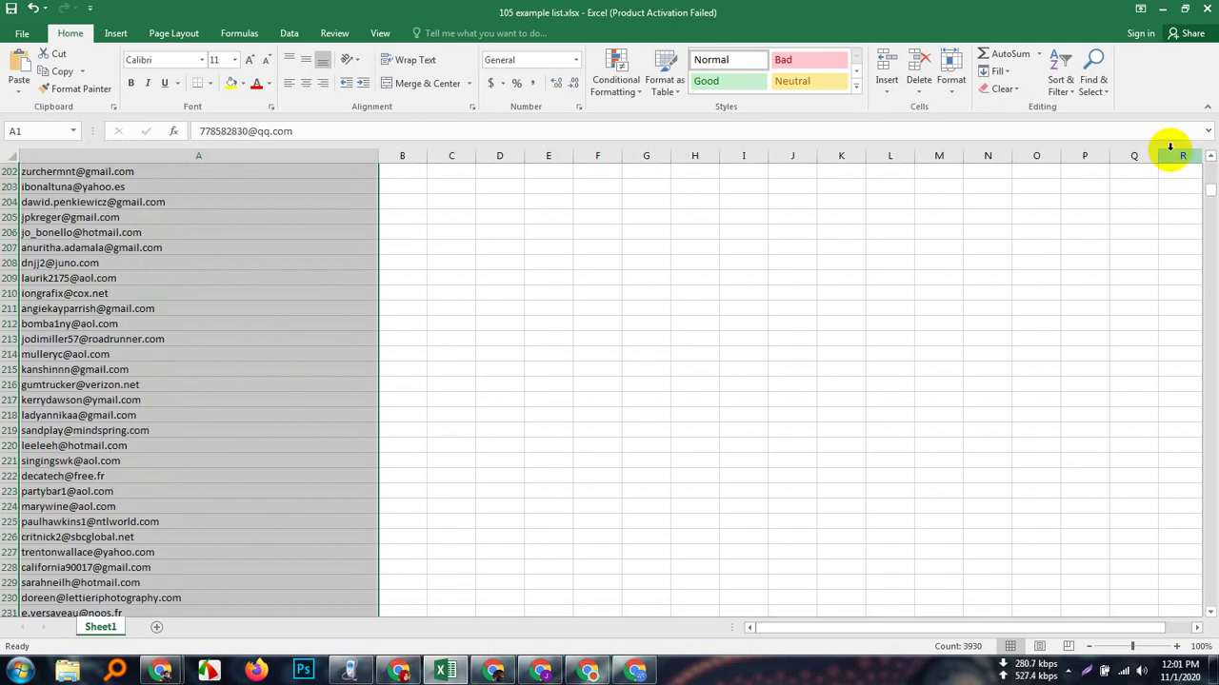
drag(1212, 191, 1210, 582)
scroll(204, 512, down, 4)
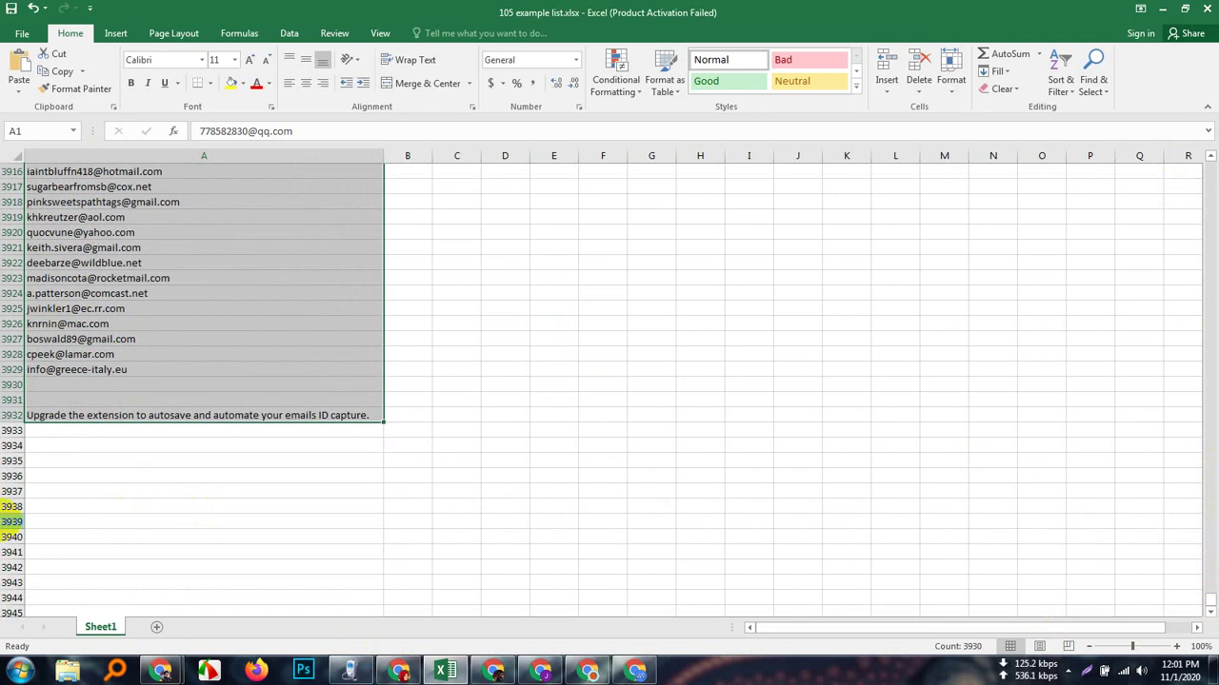
right_click(12, 415)
click(61, 532)
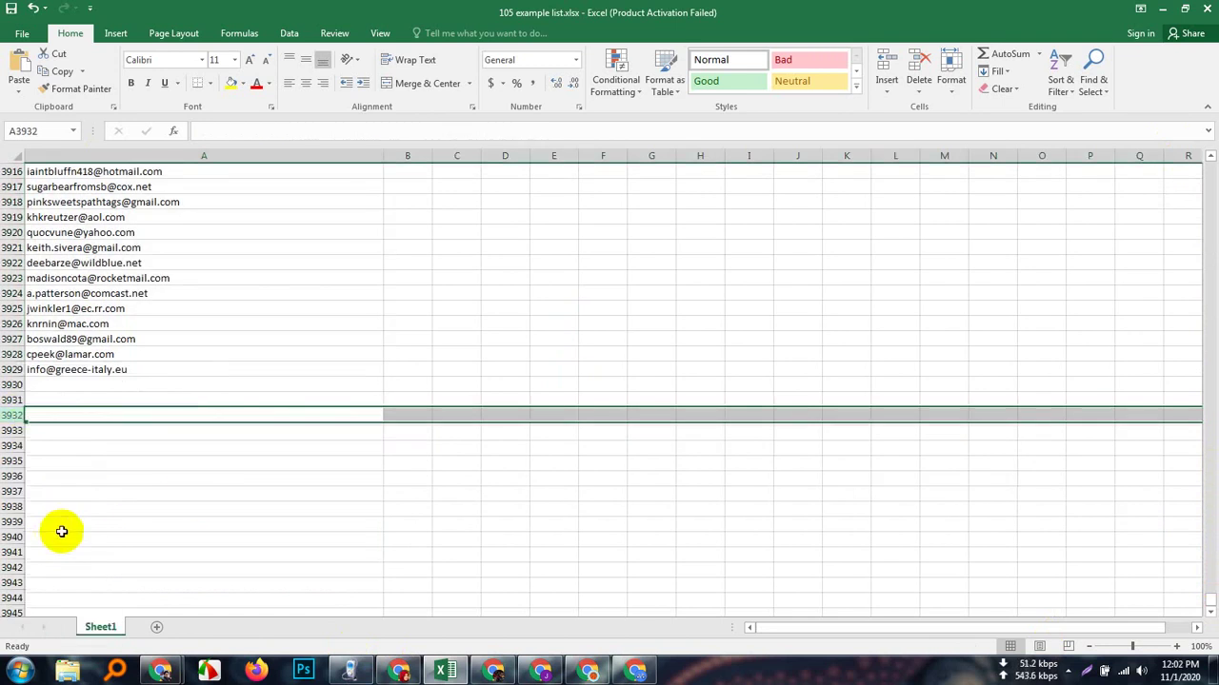
click(66, 445)
click(74, 385)
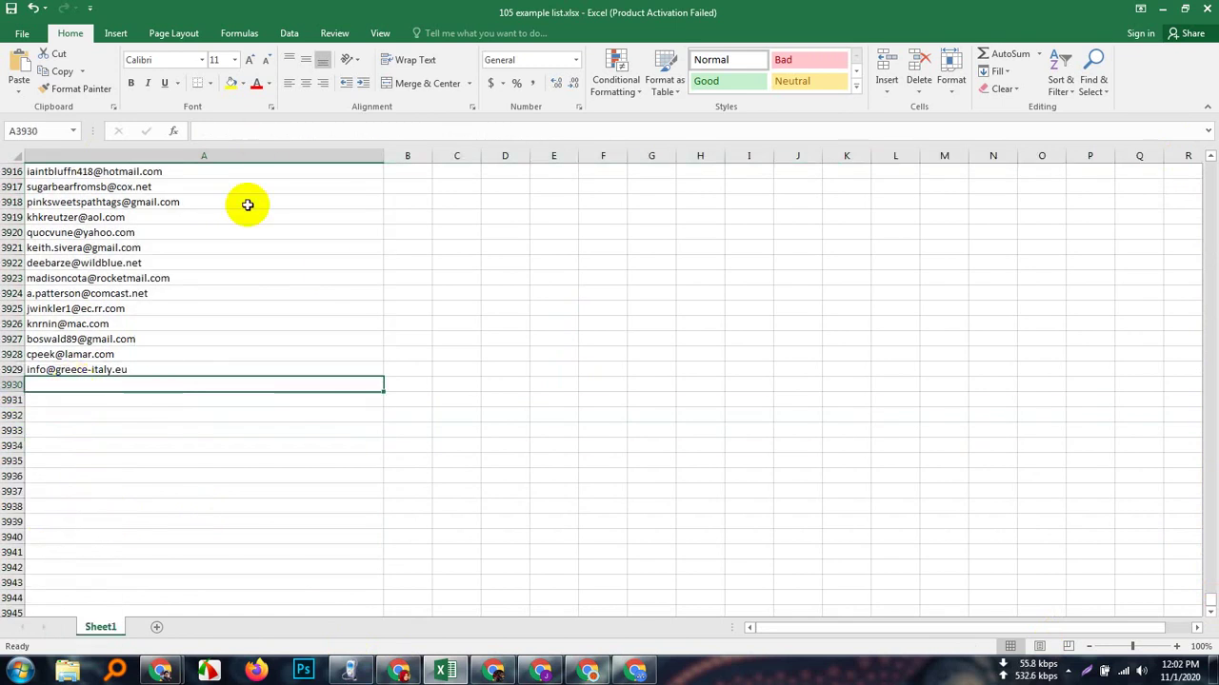
- Center the contents of column A horizontally and select cell A3930 below the last address
click(257, 154)
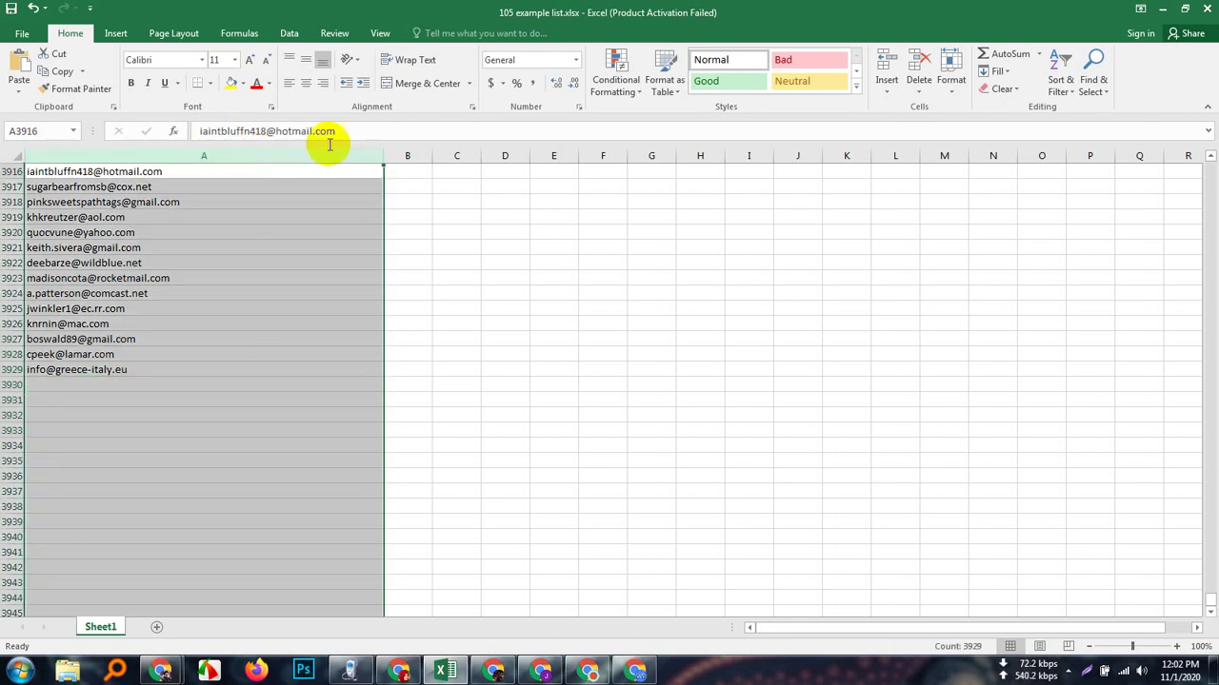
click(306, 83)
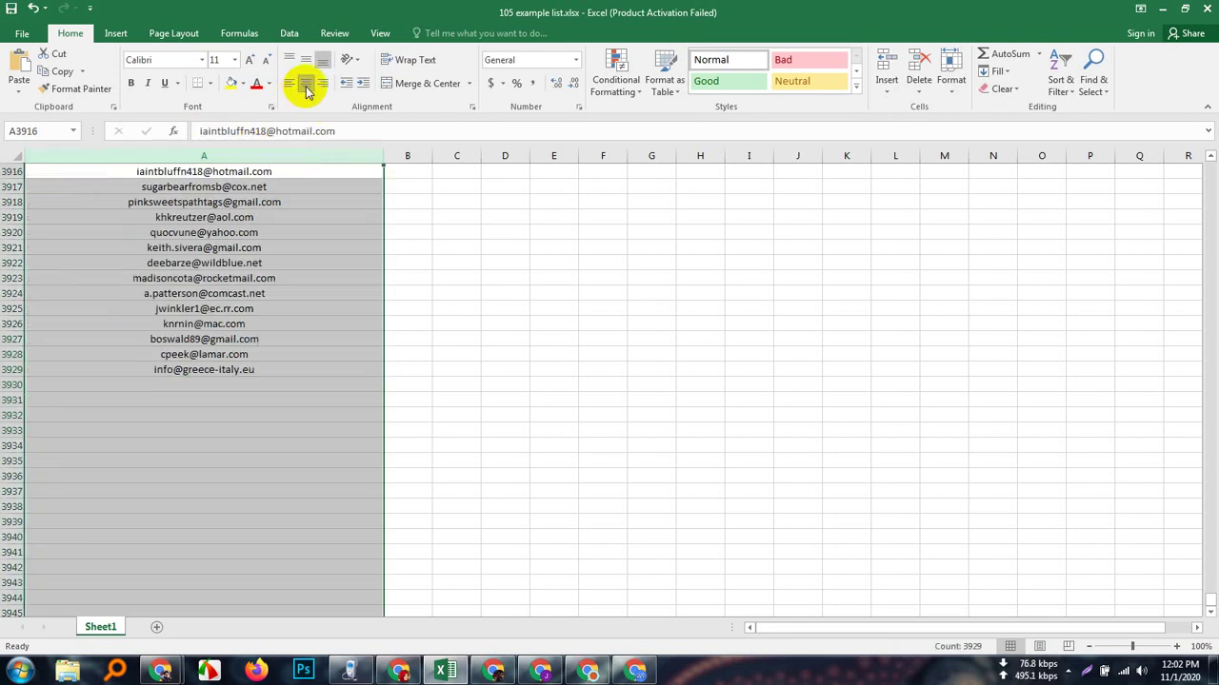
click(225, 389)
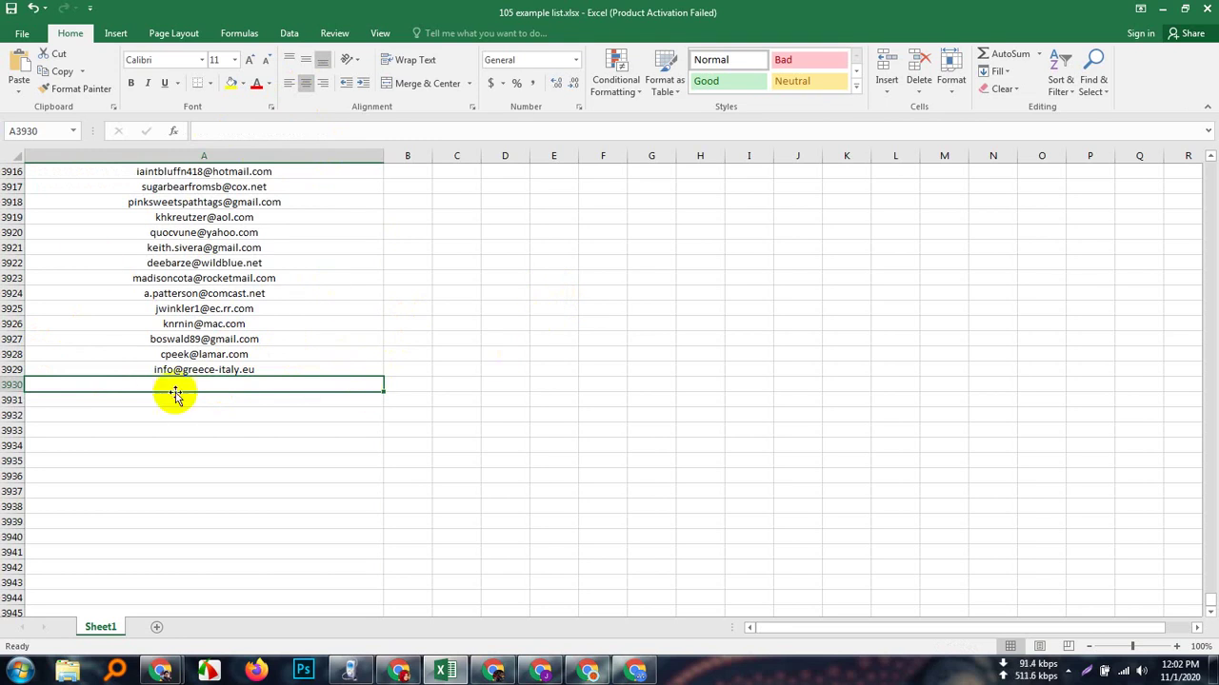
- Review the pasted email addresses near the end of column A and reselect the empty cell A3930 below them
click(226, 429)
click(236, 383)
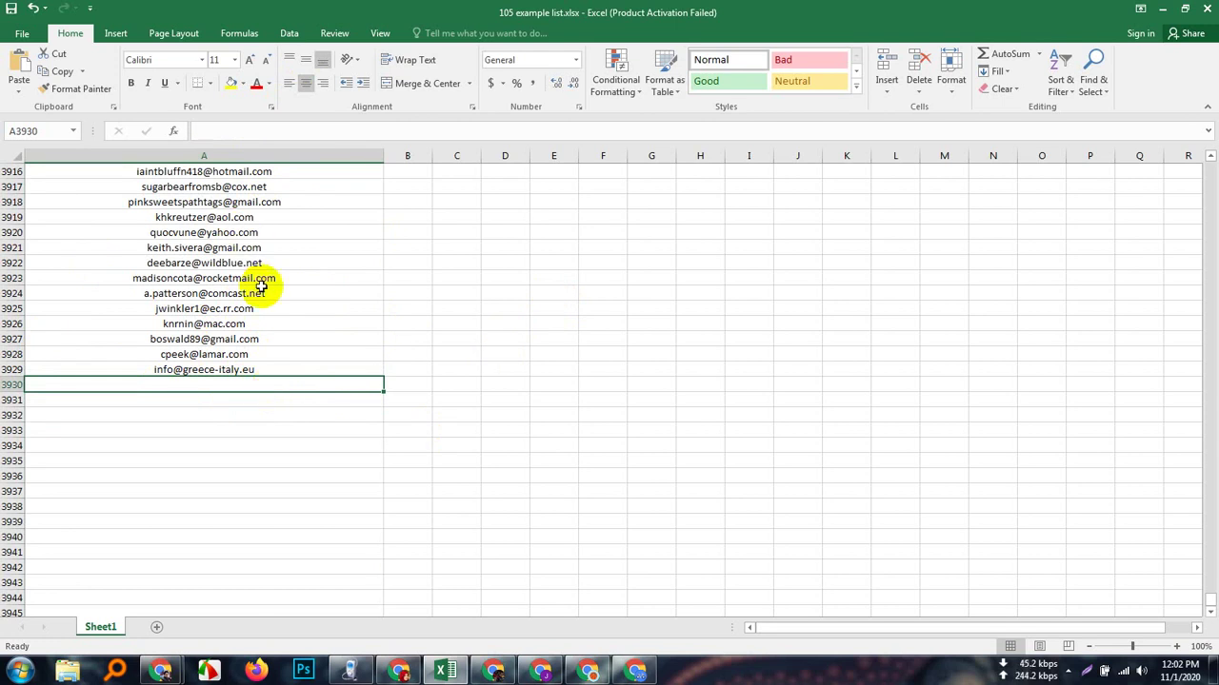
scroll(267, 285, up, 17)
scroll(266, 293, up, 20)
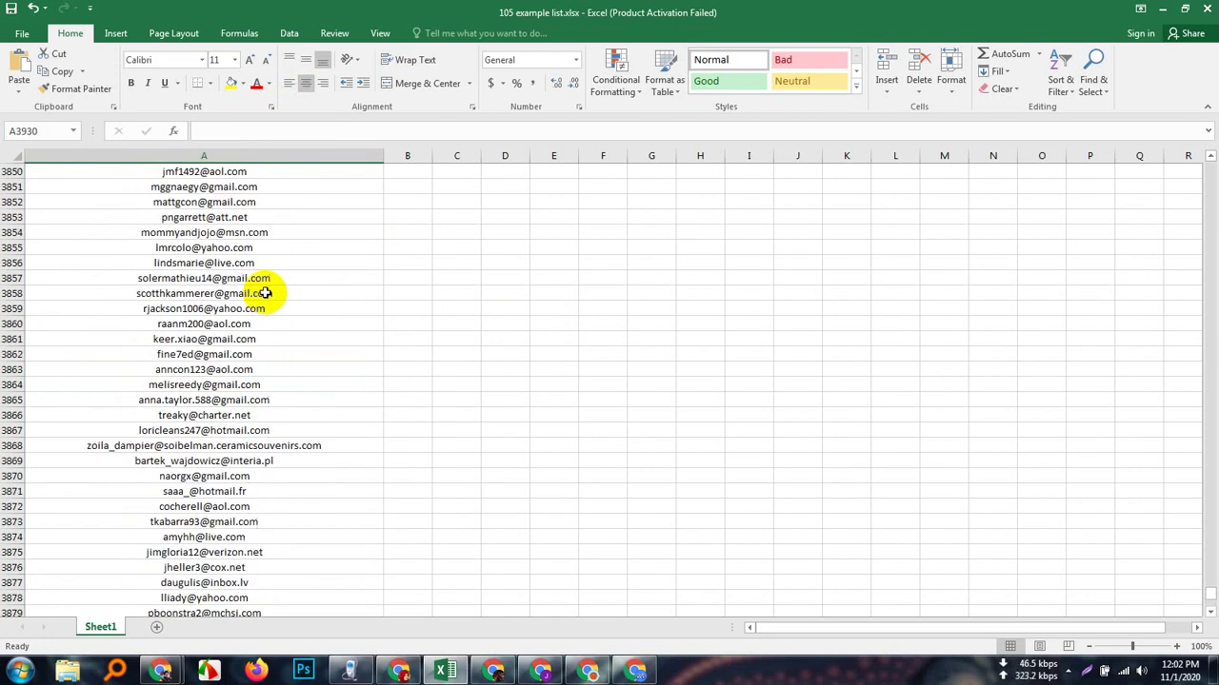
scroll(266, 290, up, 20)
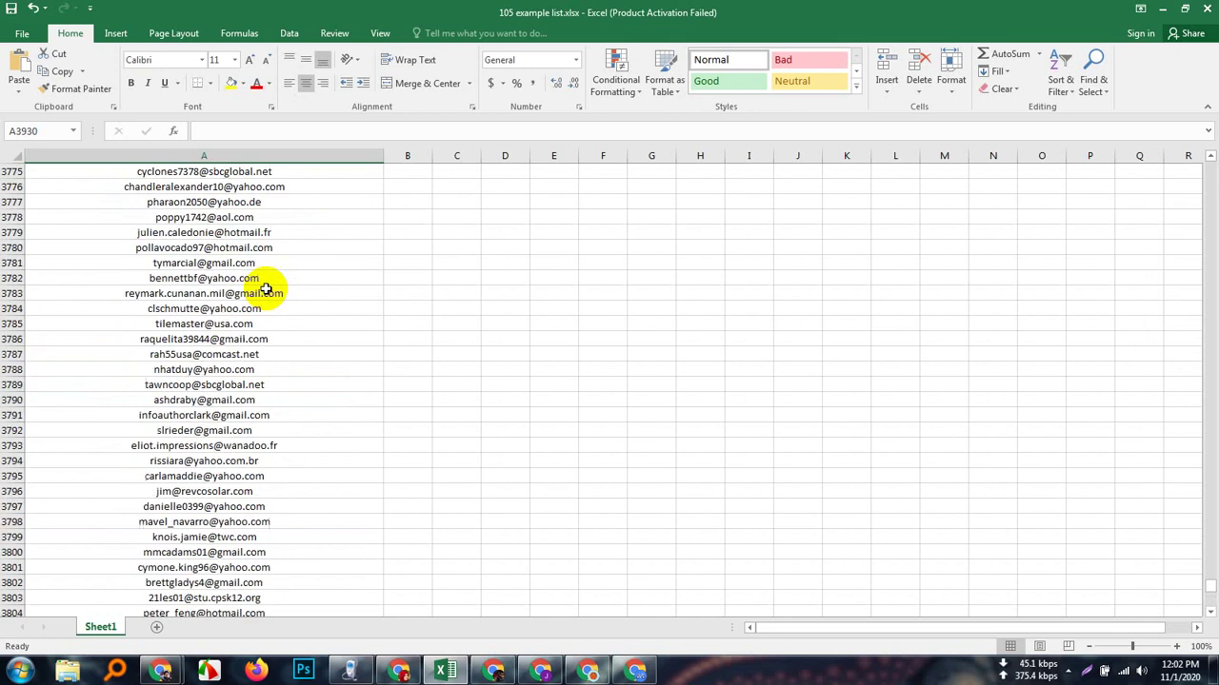
scroll(267, 287, up, 20)
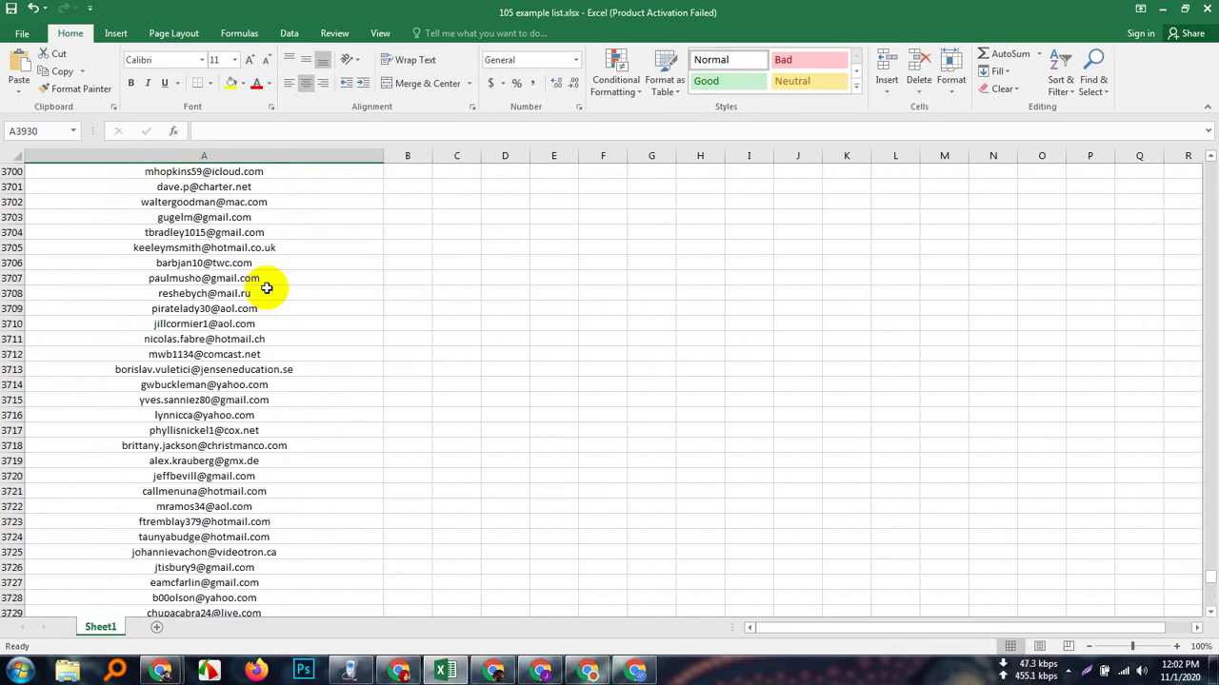
scroll(267, 288, up, 12)
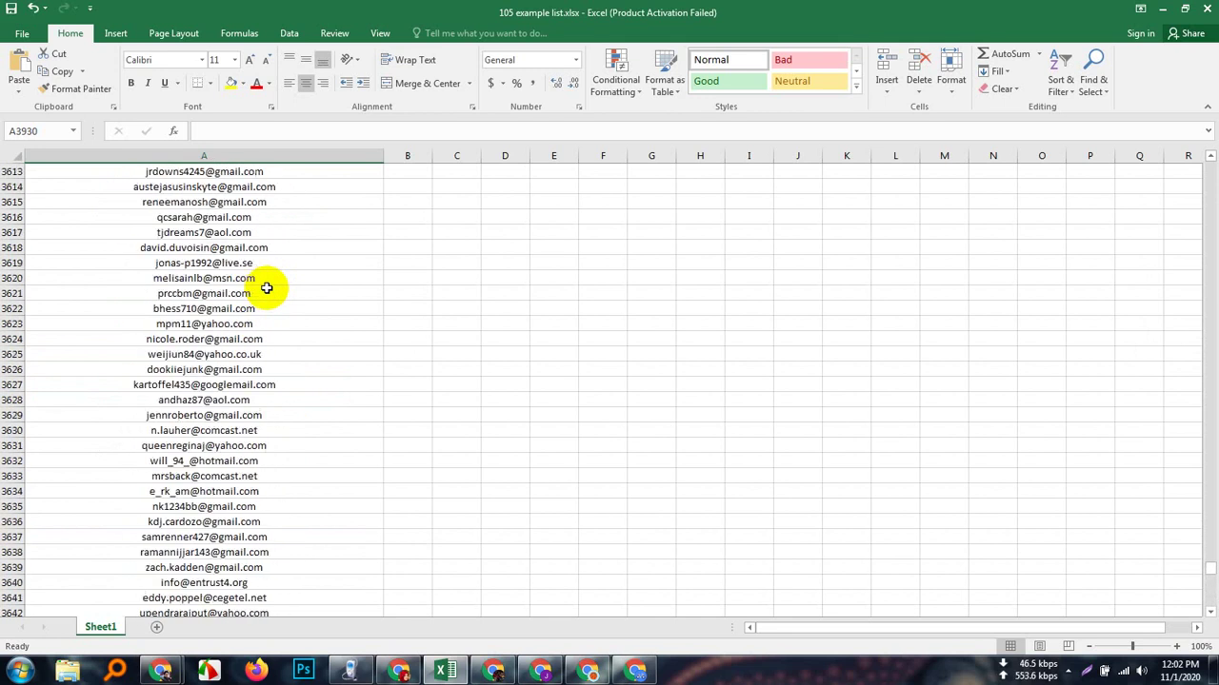
scroll(266, 288, down, 20)
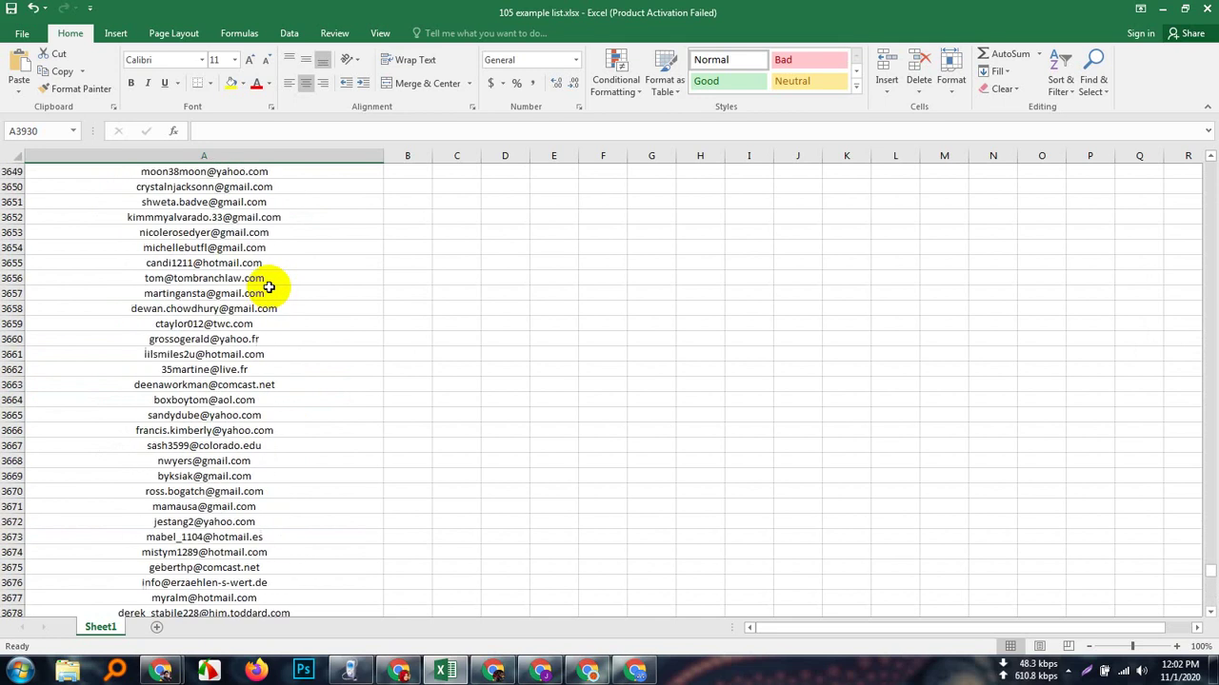
scroll(272, 287, down, 20)
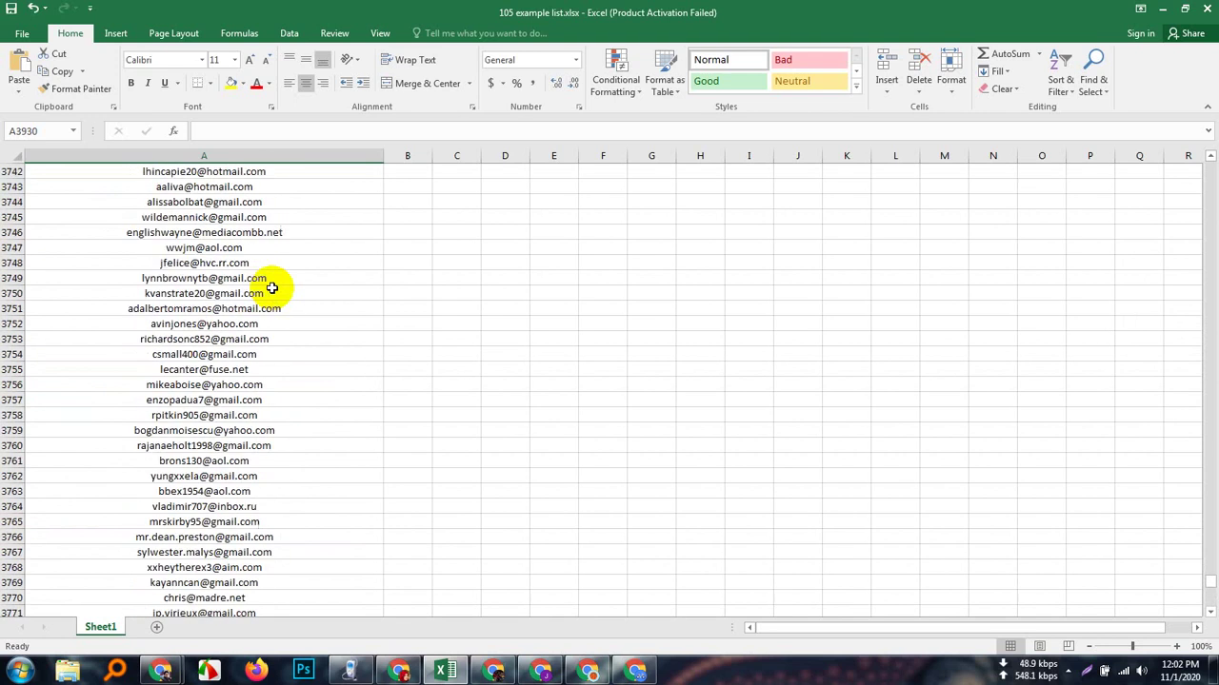
scroll(232, 400, down, 20)
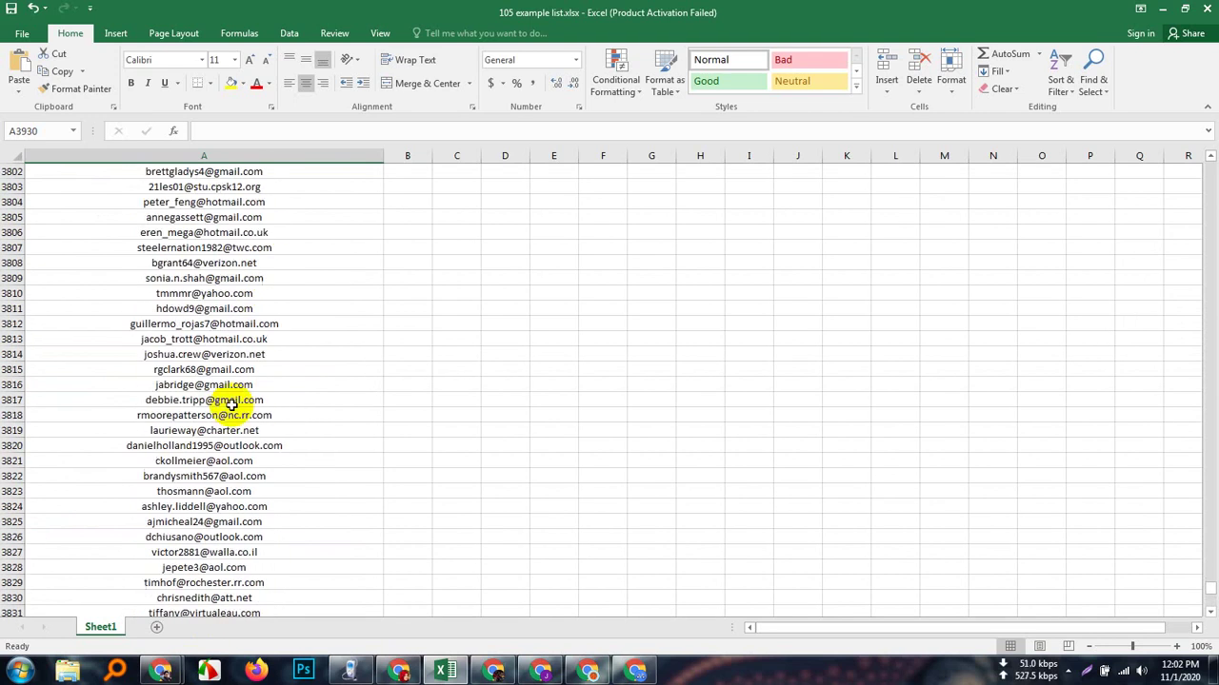
scroll(232, 400, down, 20)
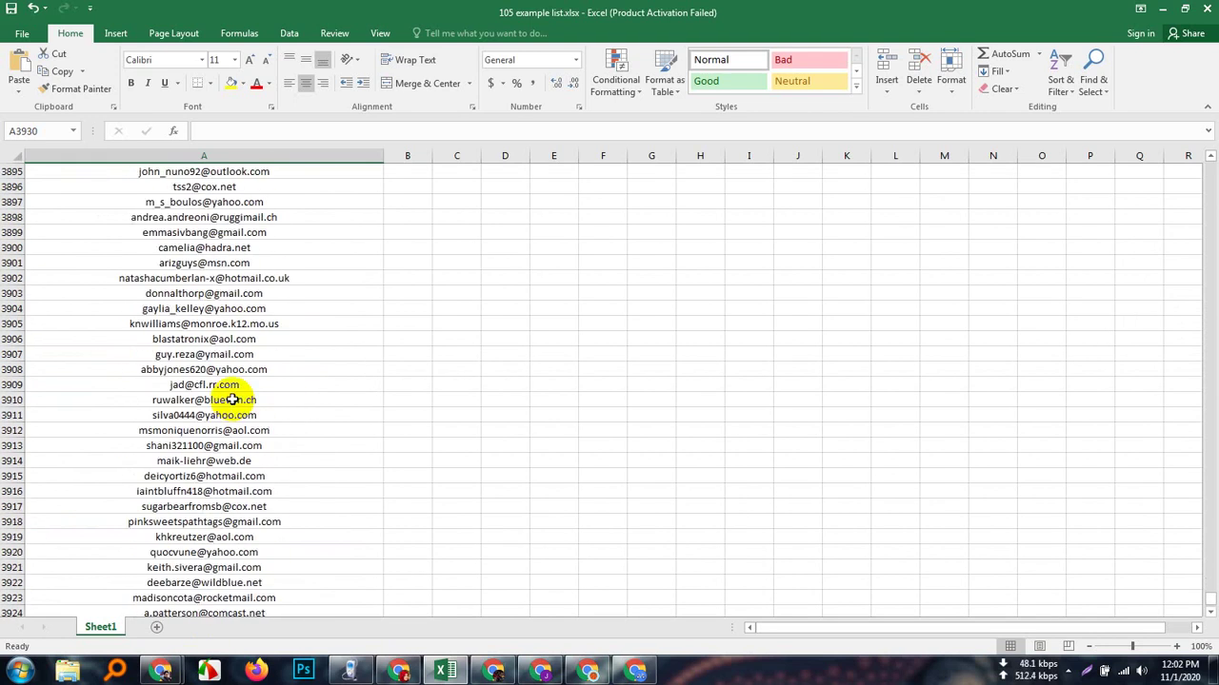
click(227, 326)
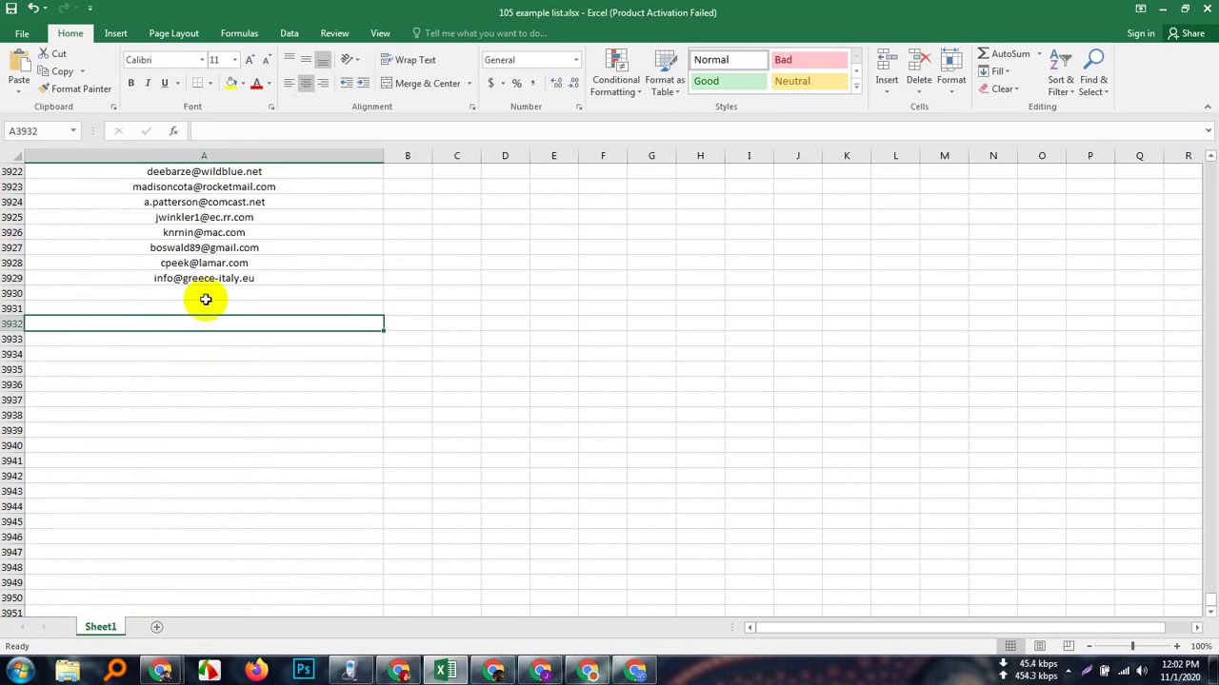
click(204, 295)
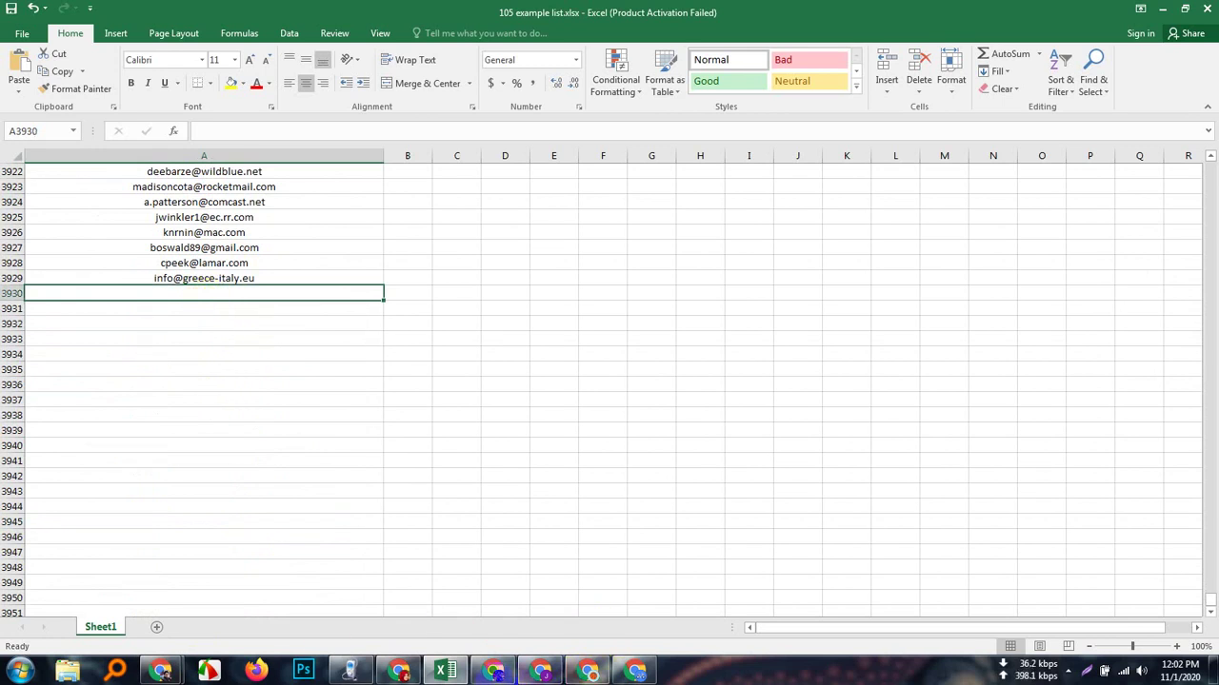
- Switch to the Chrome window with the opened search results and view the Partners – Greece Italy page
mouse_move(163, 671)
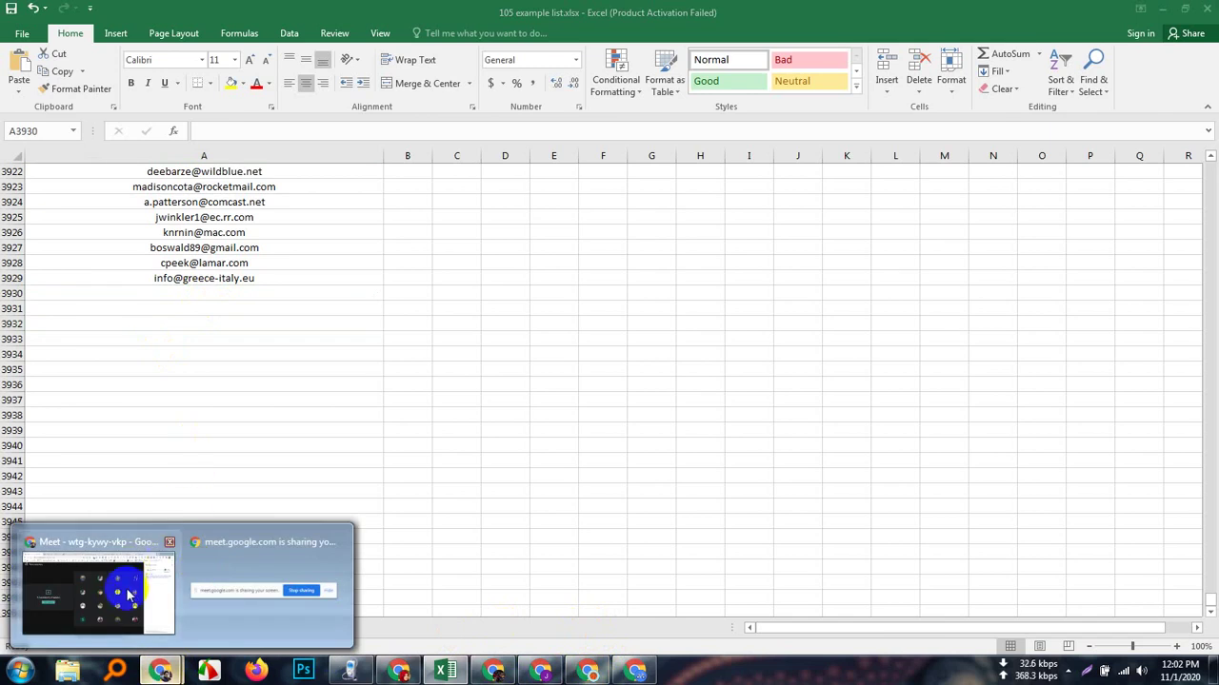
click(152, 556)
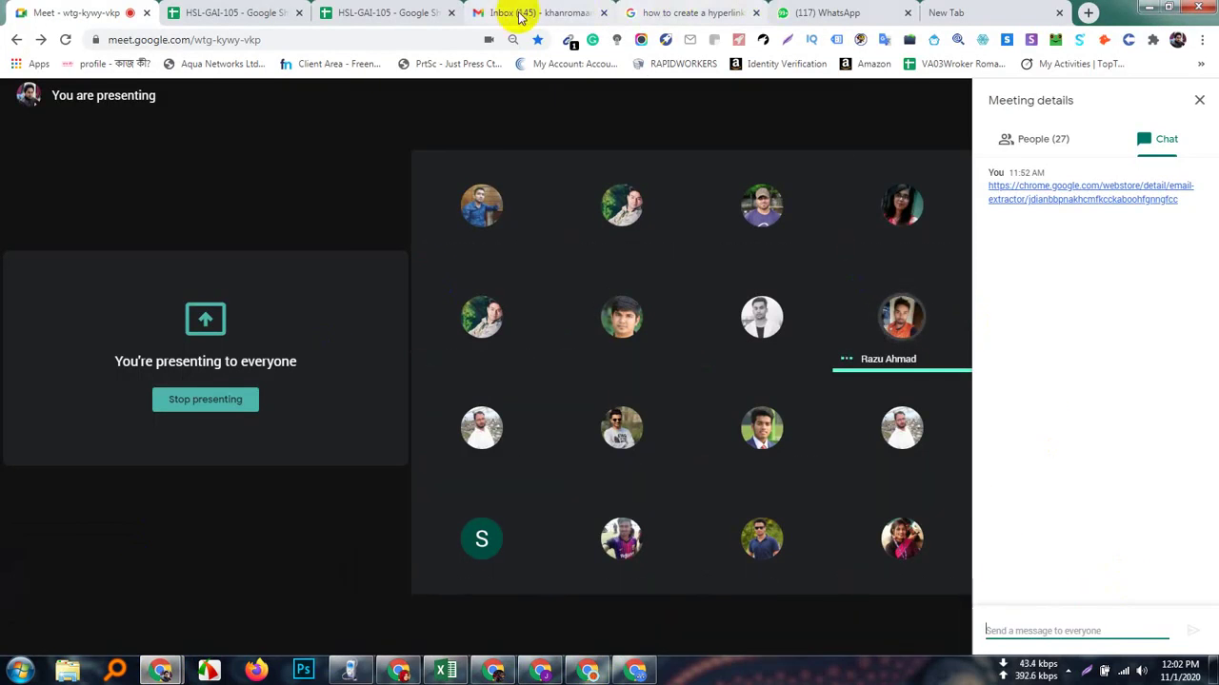
click(640, 673)
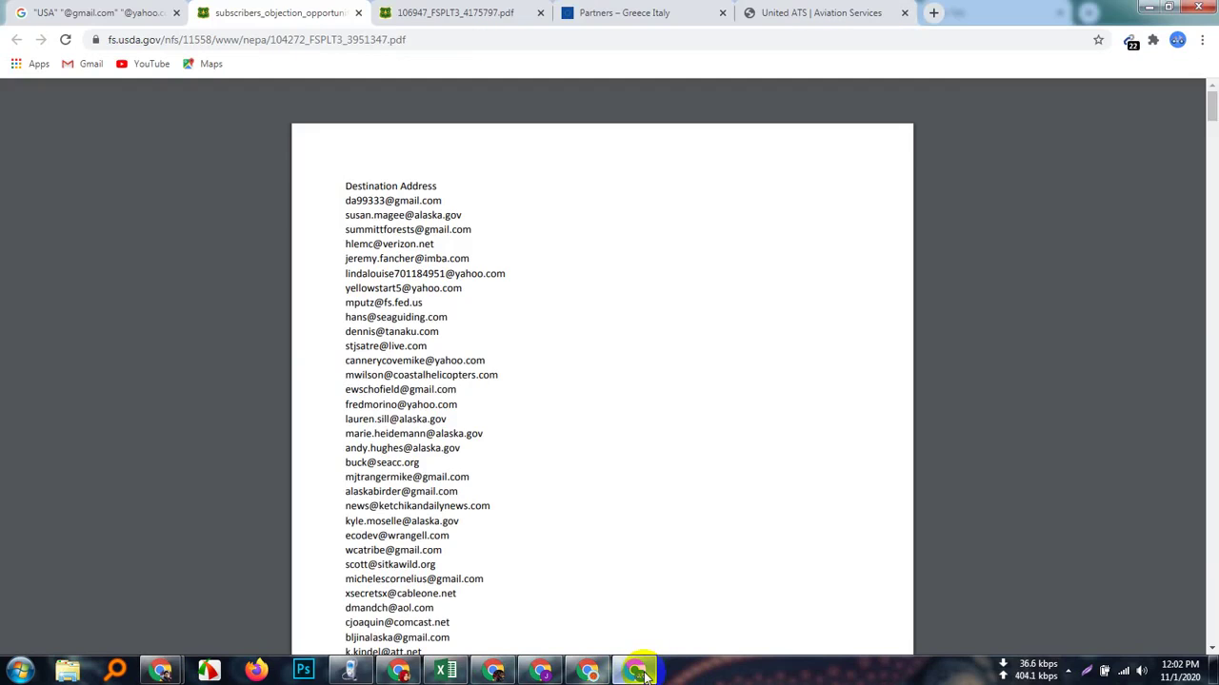
click(655, 16)
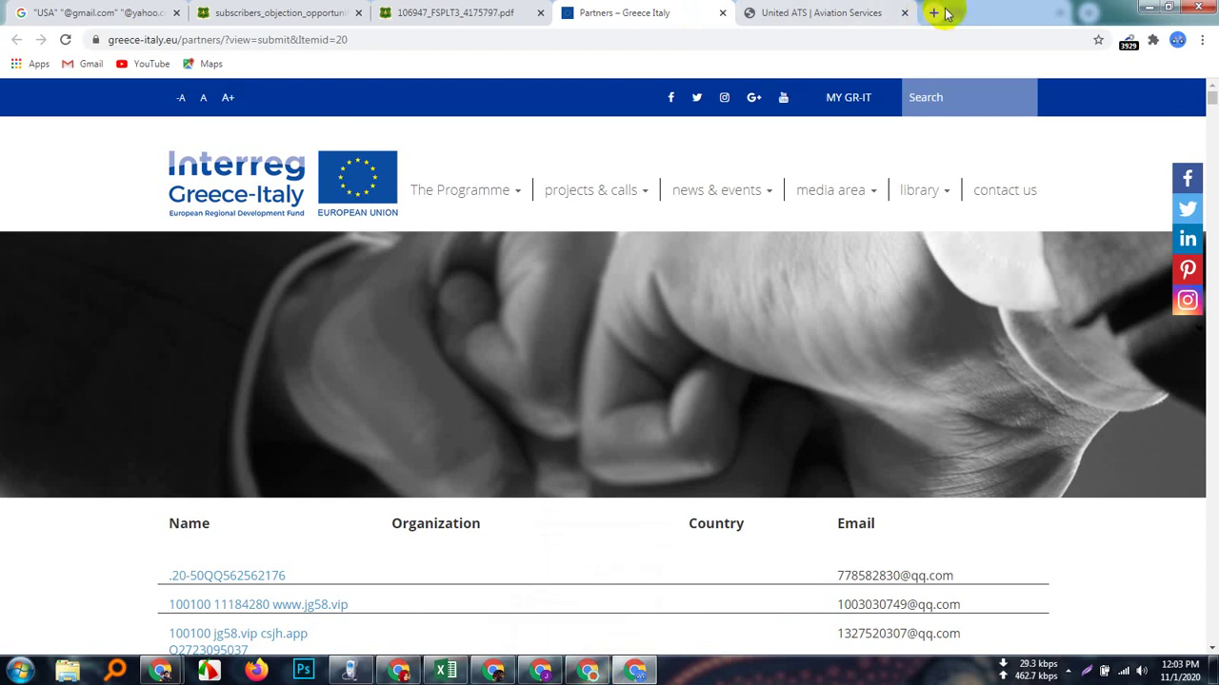
- View the subscribers_objection_opportunity PDF and look through the email addresses on its first two pages
click(321, 12)
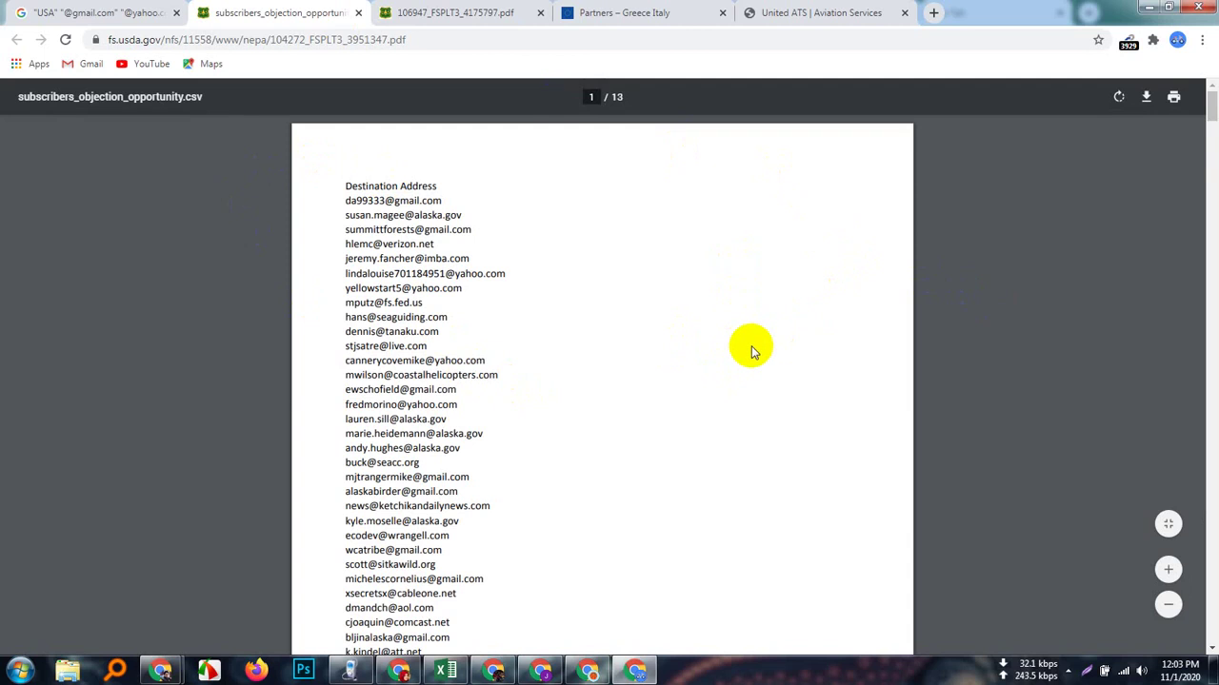
scroll(751, 352, down, 3)
scroll(752, 352, up, 3)
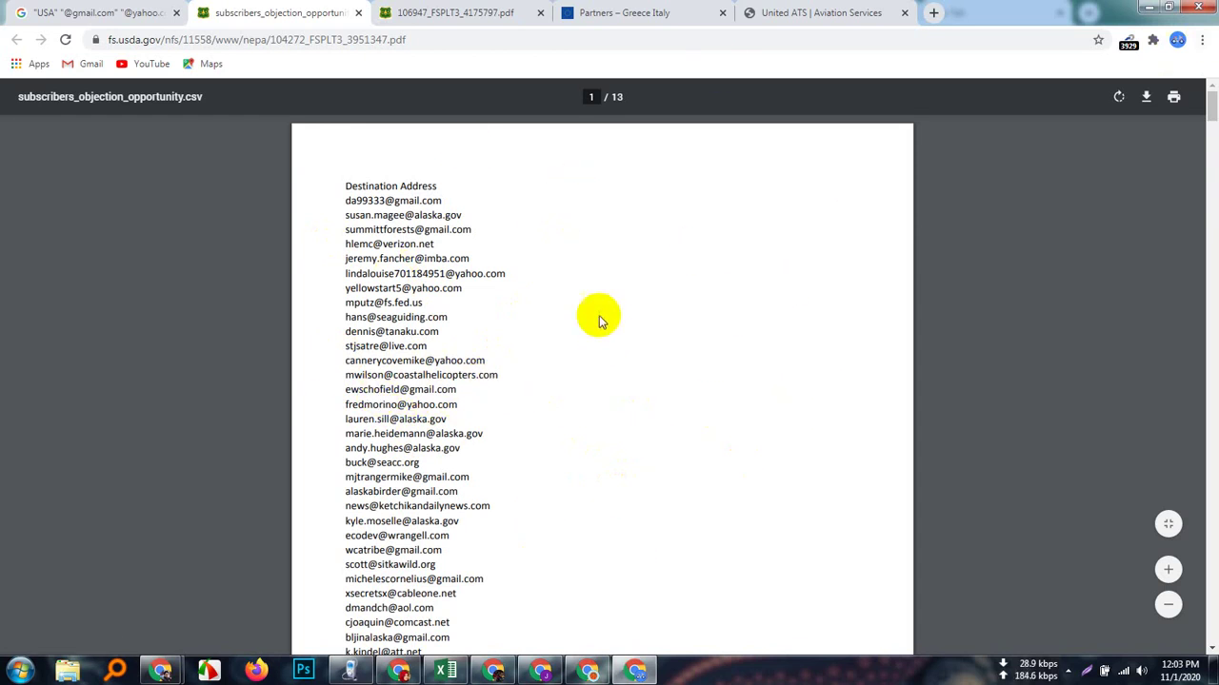
scroll(400, 343, down, 7)
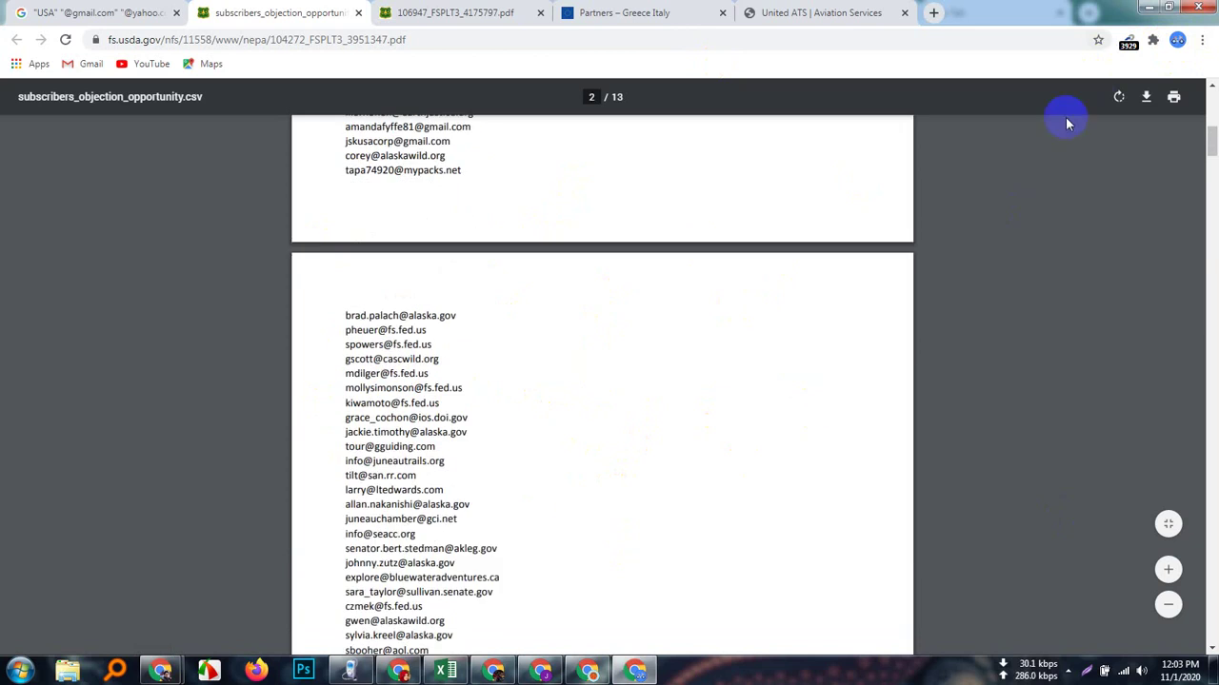
scroll(403, 168, up, 7)
scroll(482, 293, down, 4)
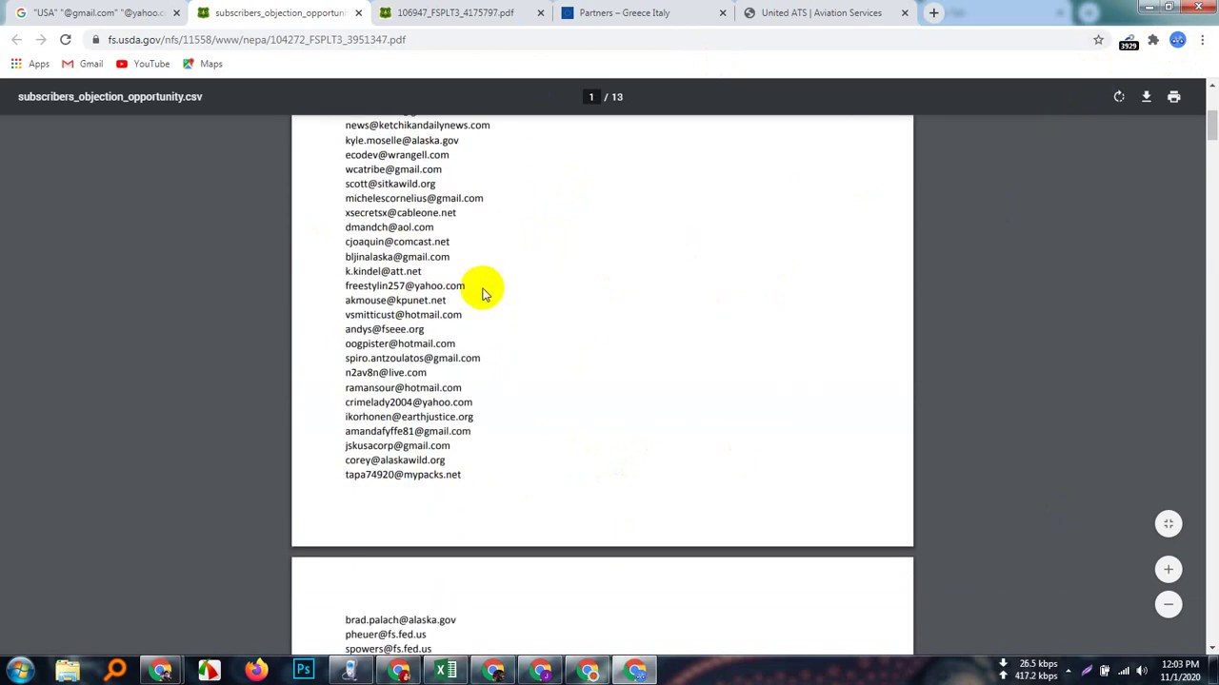
scroll(483, 293, down, 3)
scroll(483, 293, up, 5)
scroll(482, 293, down, 5)
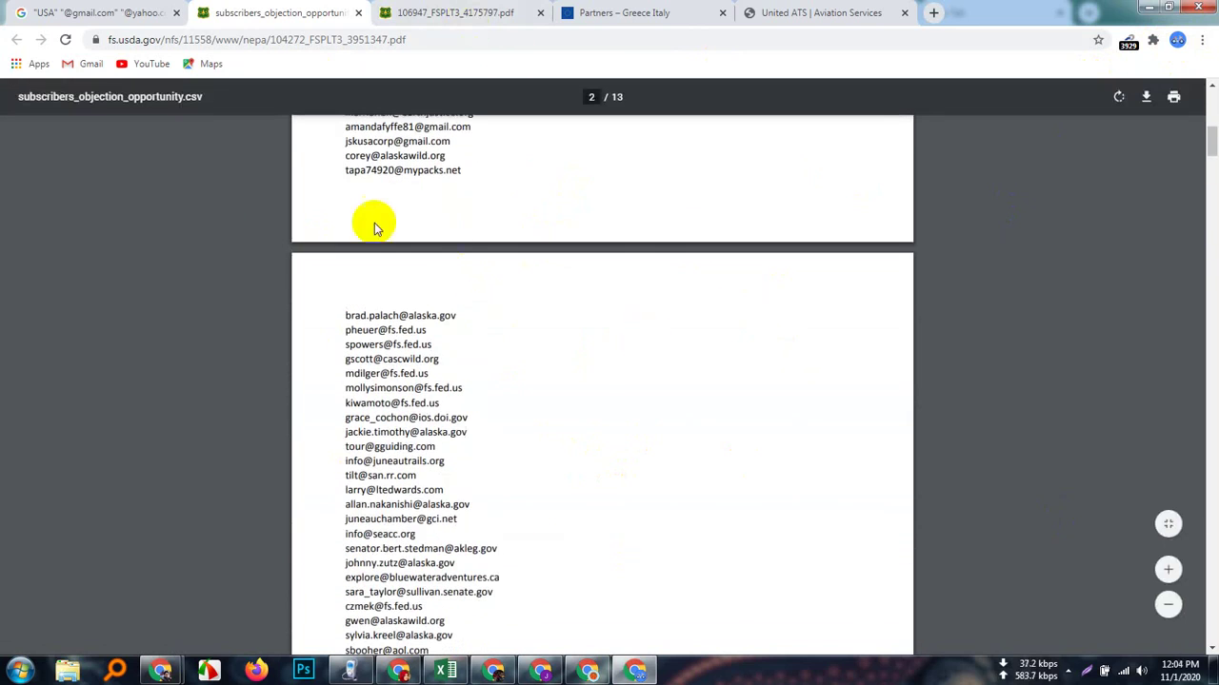
- View 106947_FSPLT3_4175797.pdf, look over its first page of addresses, and reload the document
click(464, 11)
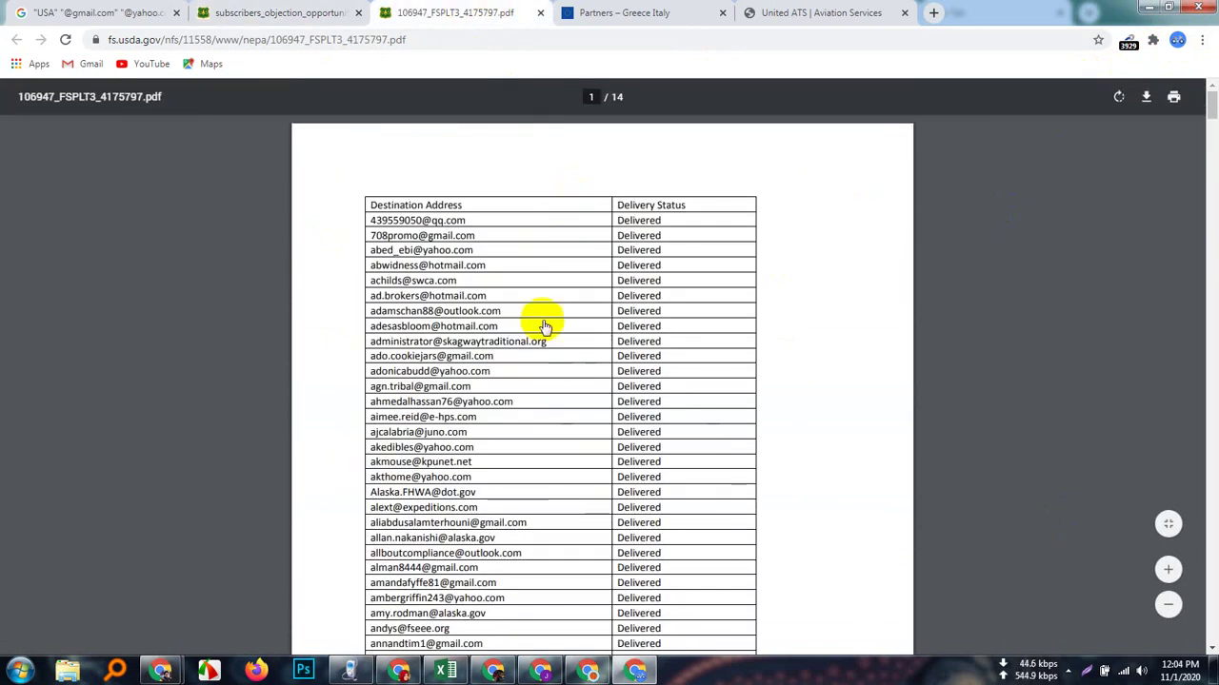
scroll(683, 397, down, 3)
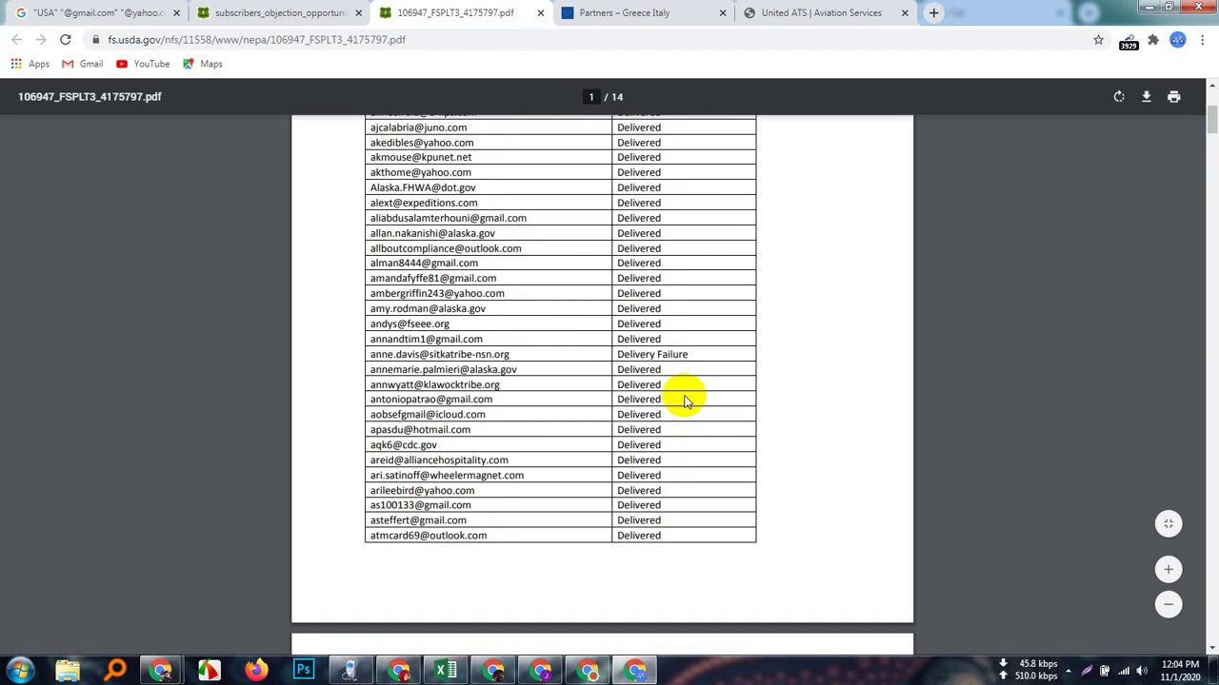
scroll(685, 400, up, 3)
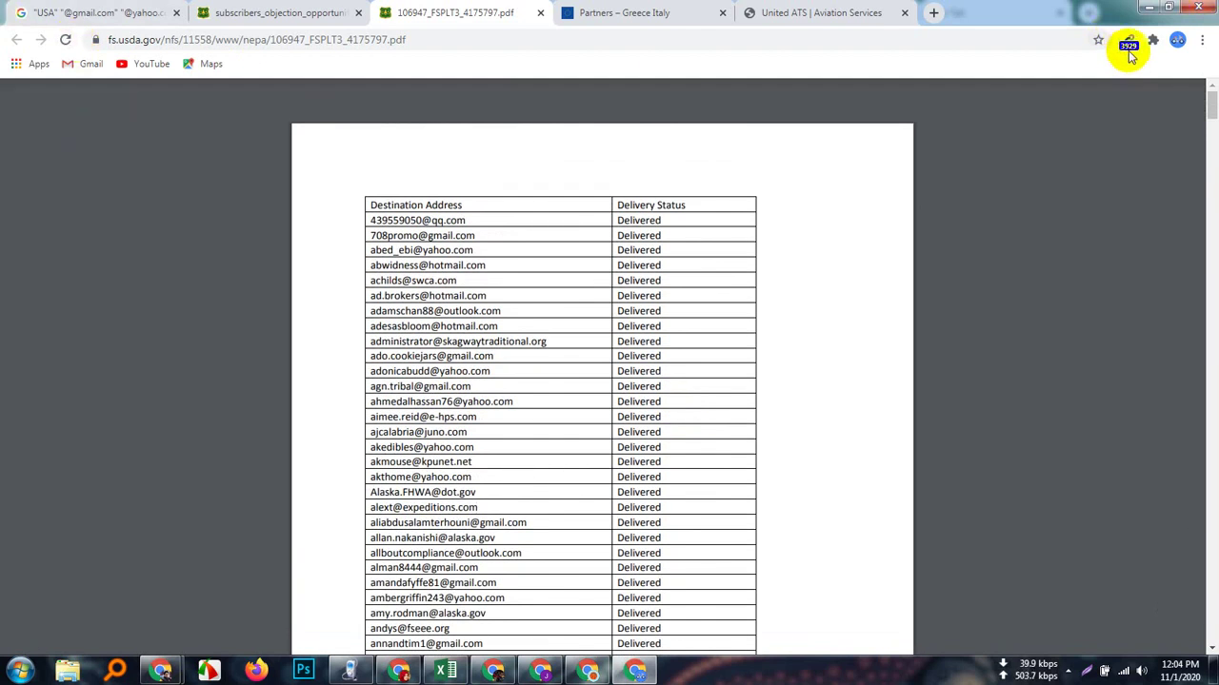
click(66, 40)
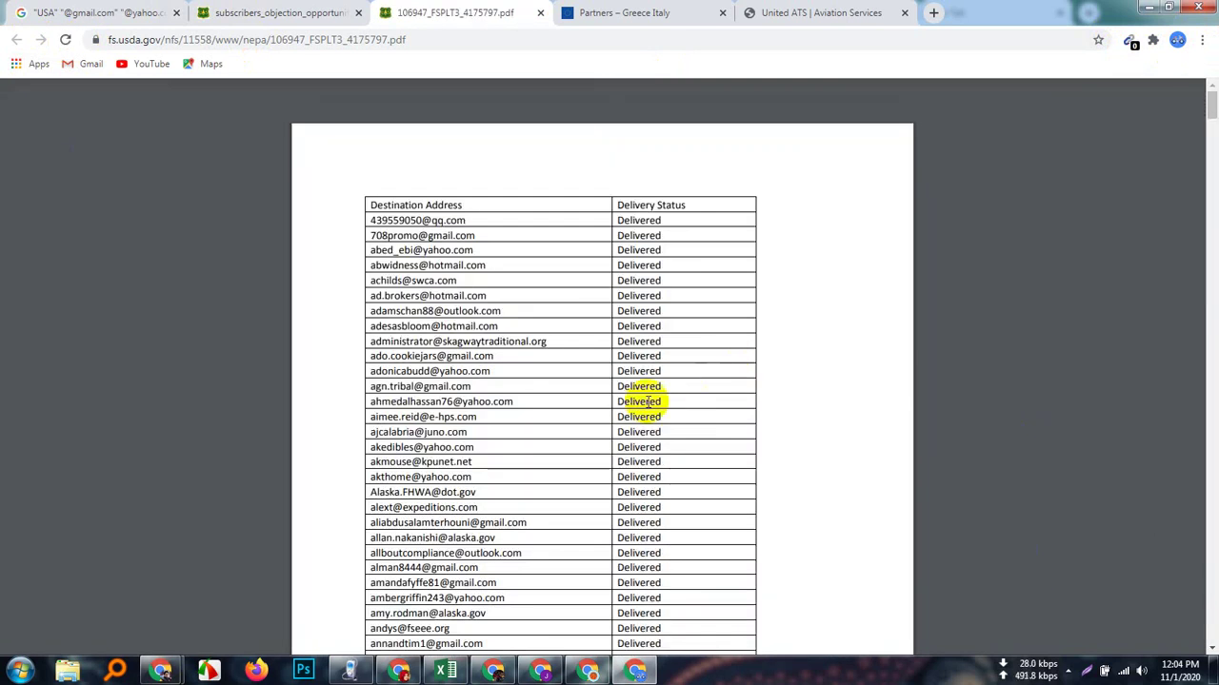
- Go through the reloaded PDF to its end and back, and check Email Extractor's list of addresses for it
scroll(638, 402, down, 20)
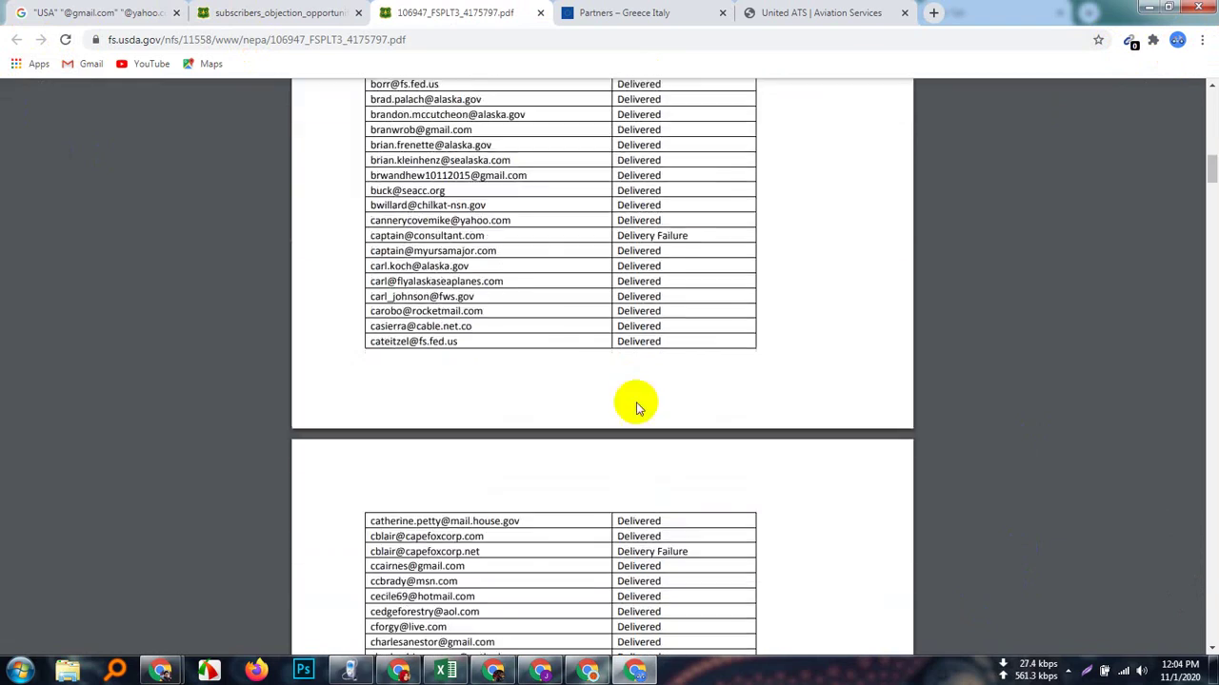
scroll(638, 402, down, 20)
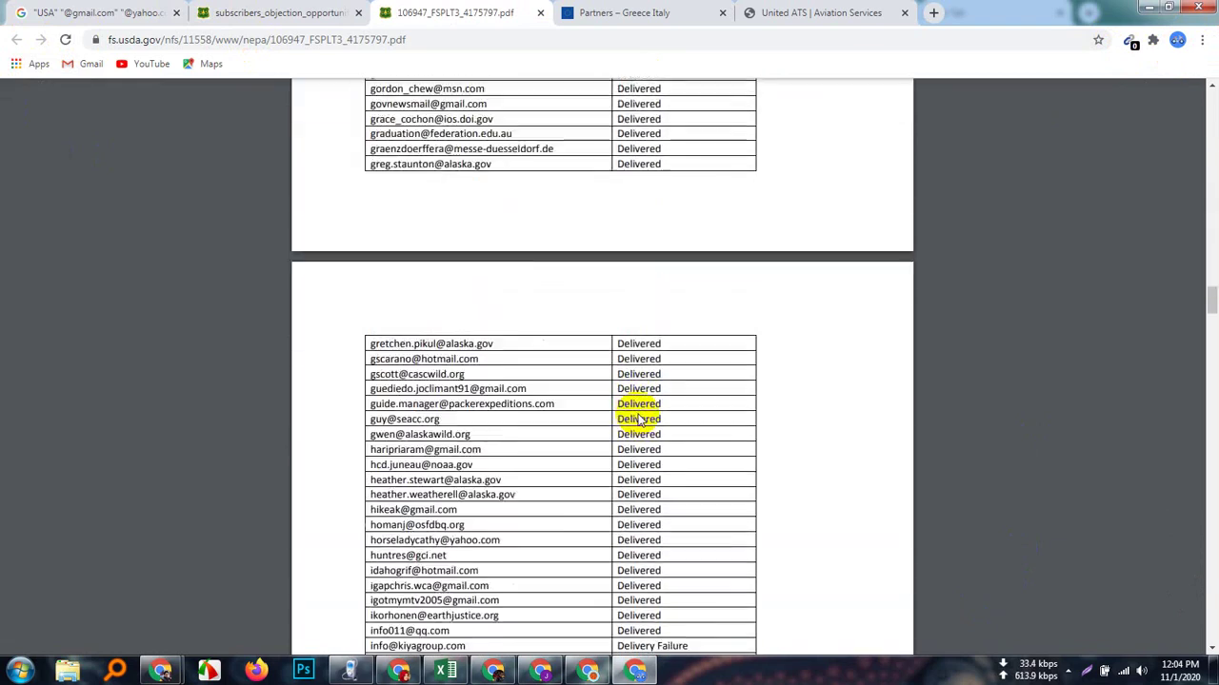
scroll(640, 419, down, 20)
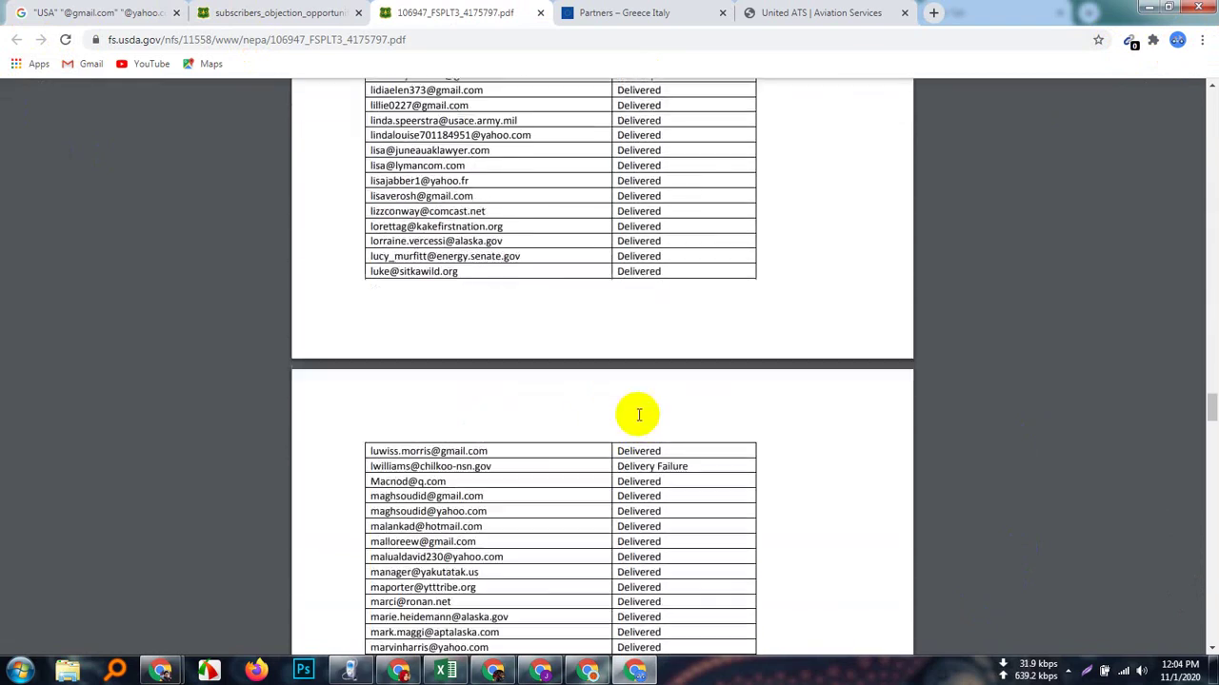
scroll(638, 414, down, 20)
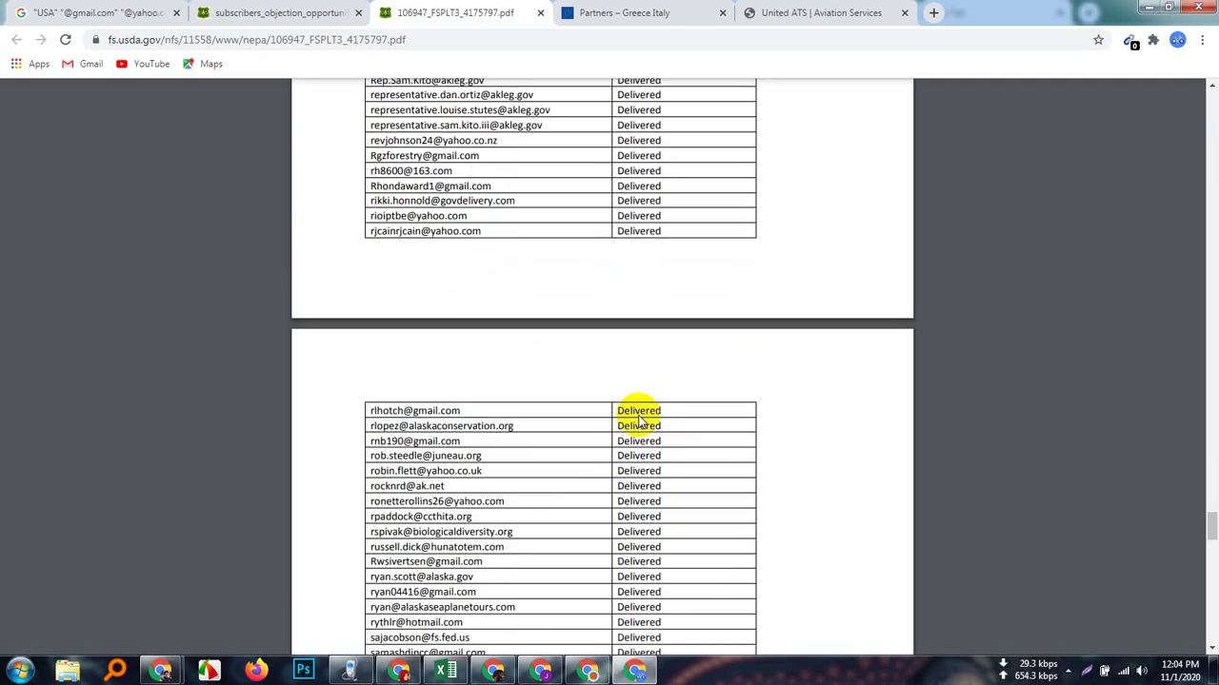
scroll(638, 413, down, 20)
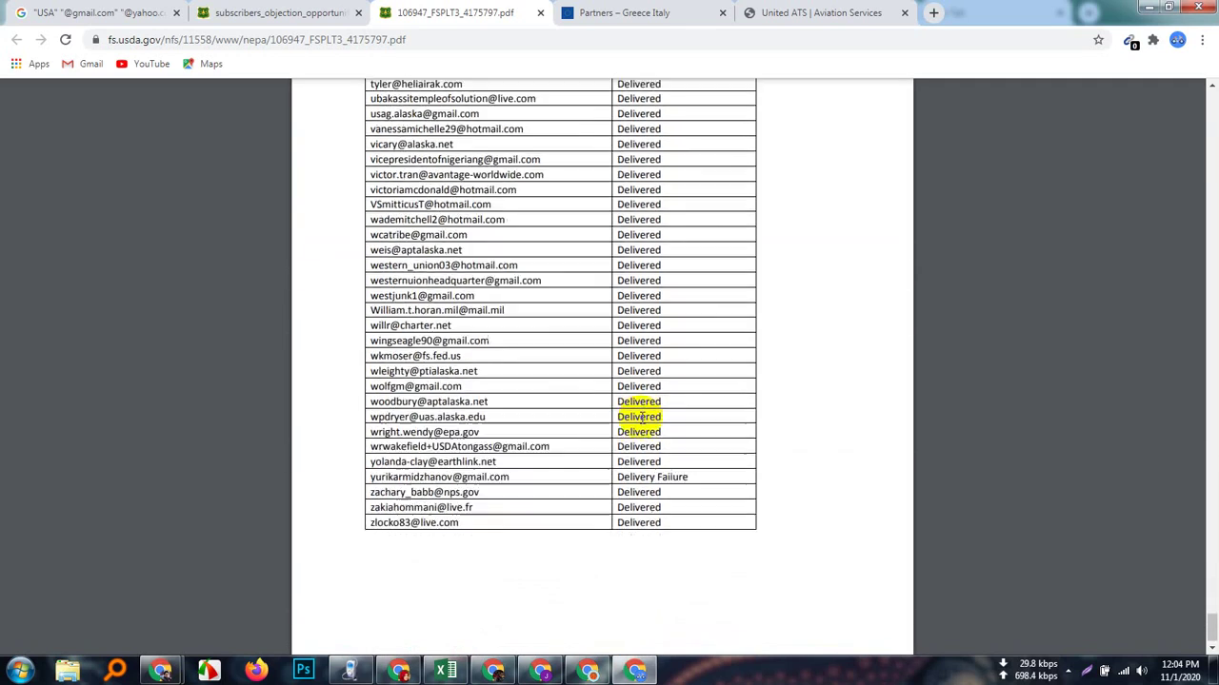
scroll(640, 479, up, 15)
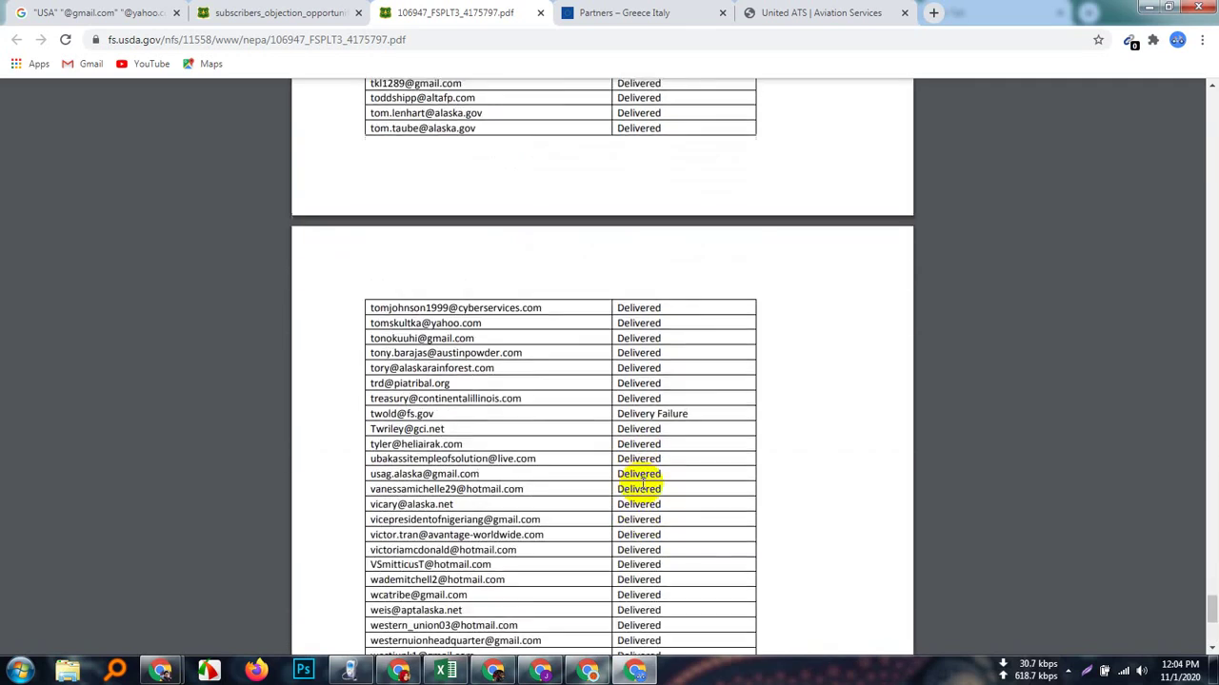
scroll(638, 430, up, 20)
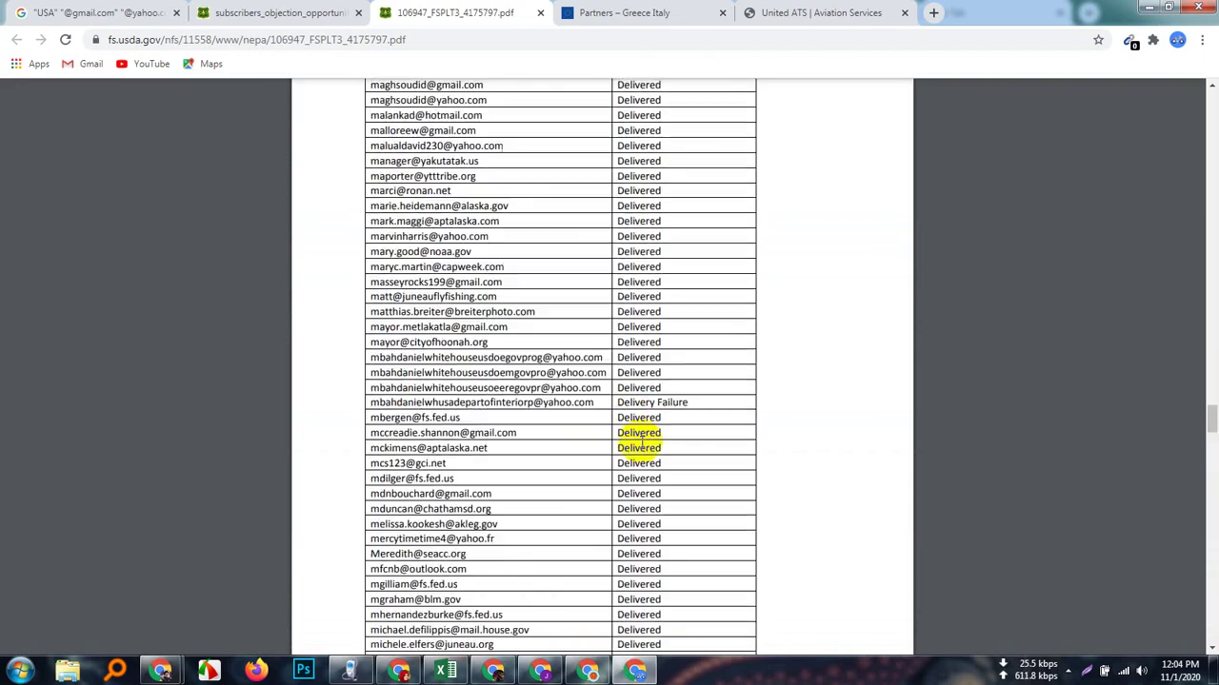
scroll(646, 457, up, 20)
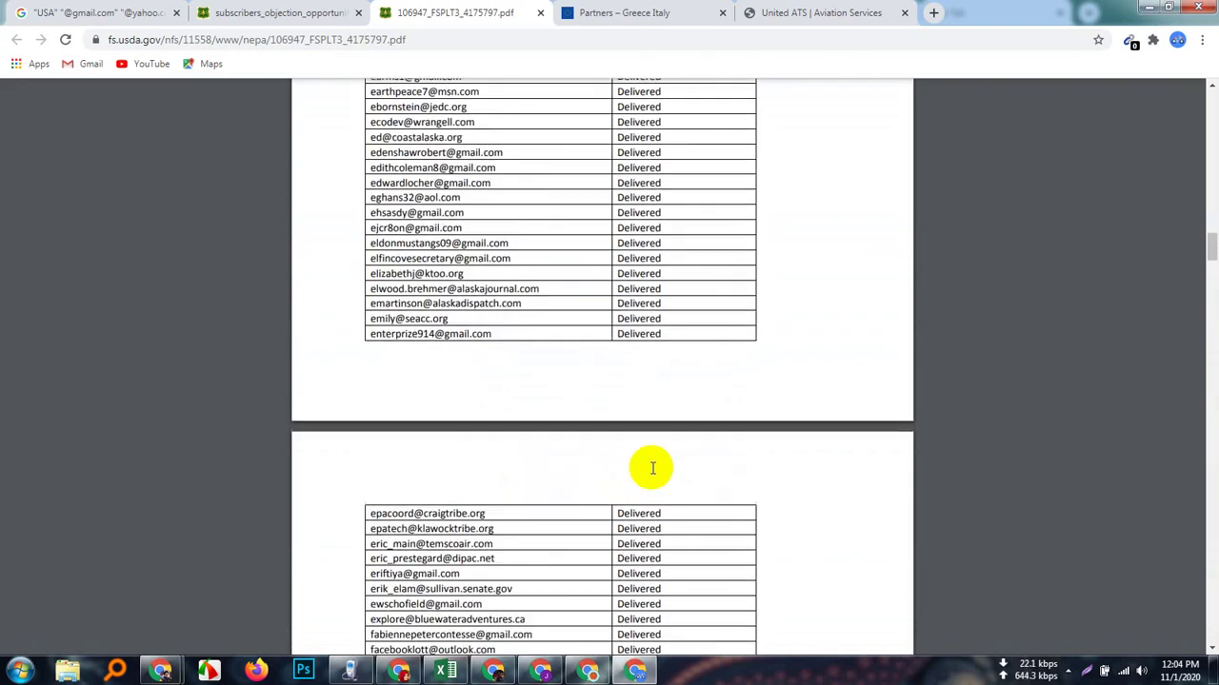
scroll(653, 474, up, 10)
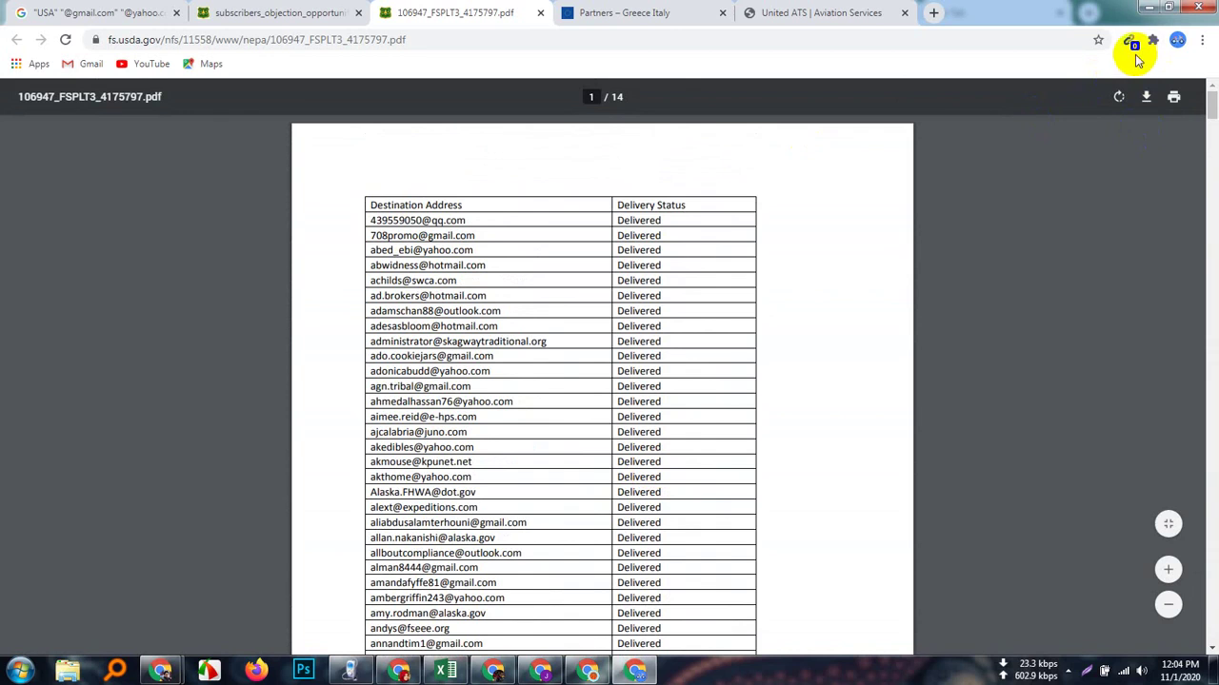
click(1129, 39)
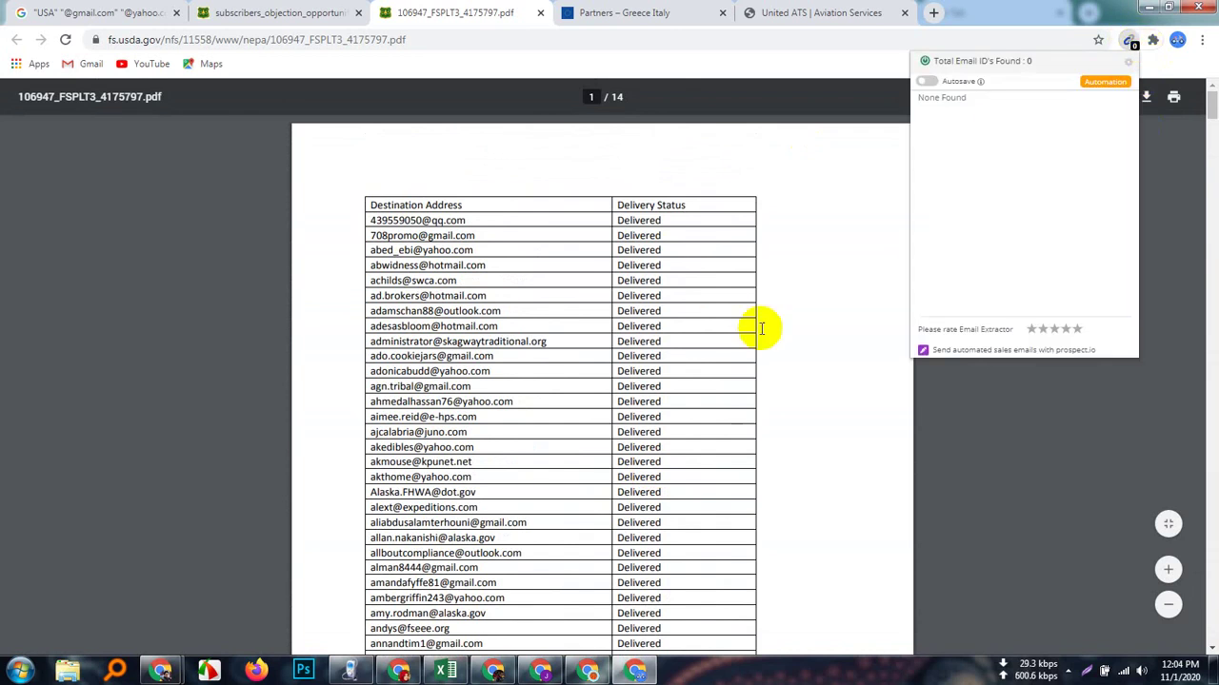
click(1006, 474)
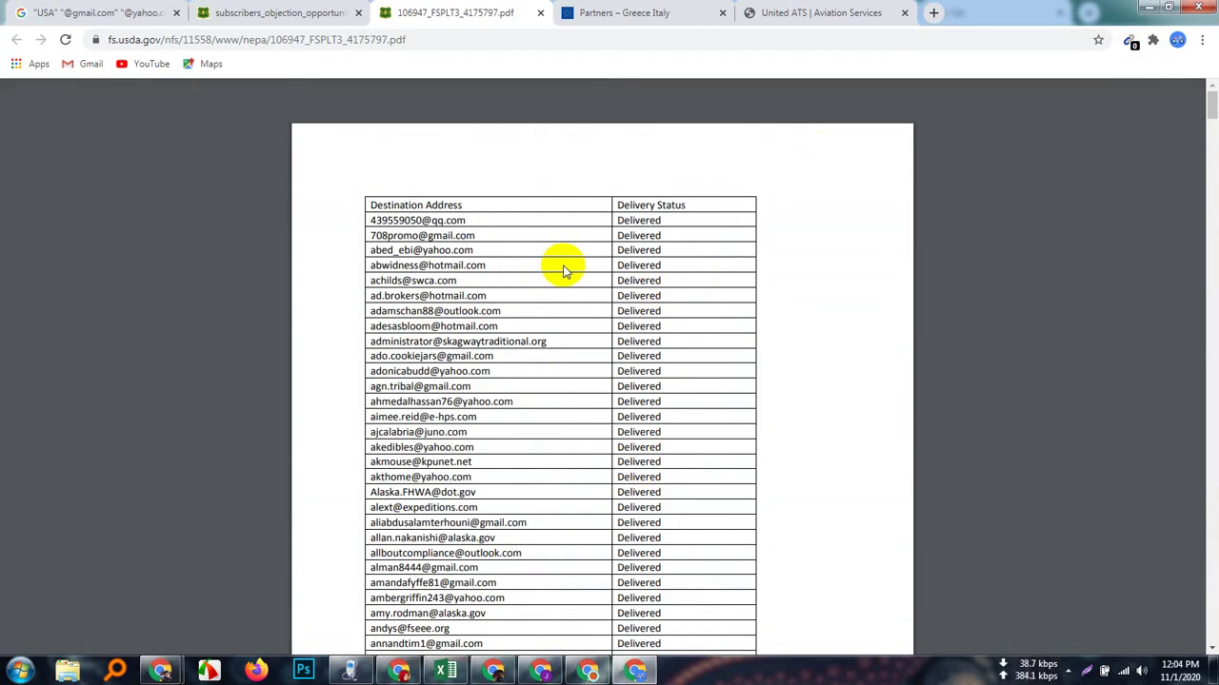
- Open eel.surf7.net.my in a new browser tab and bring Email Extractor Lite's input and output windows into view
click(934, 16)
text(EE)
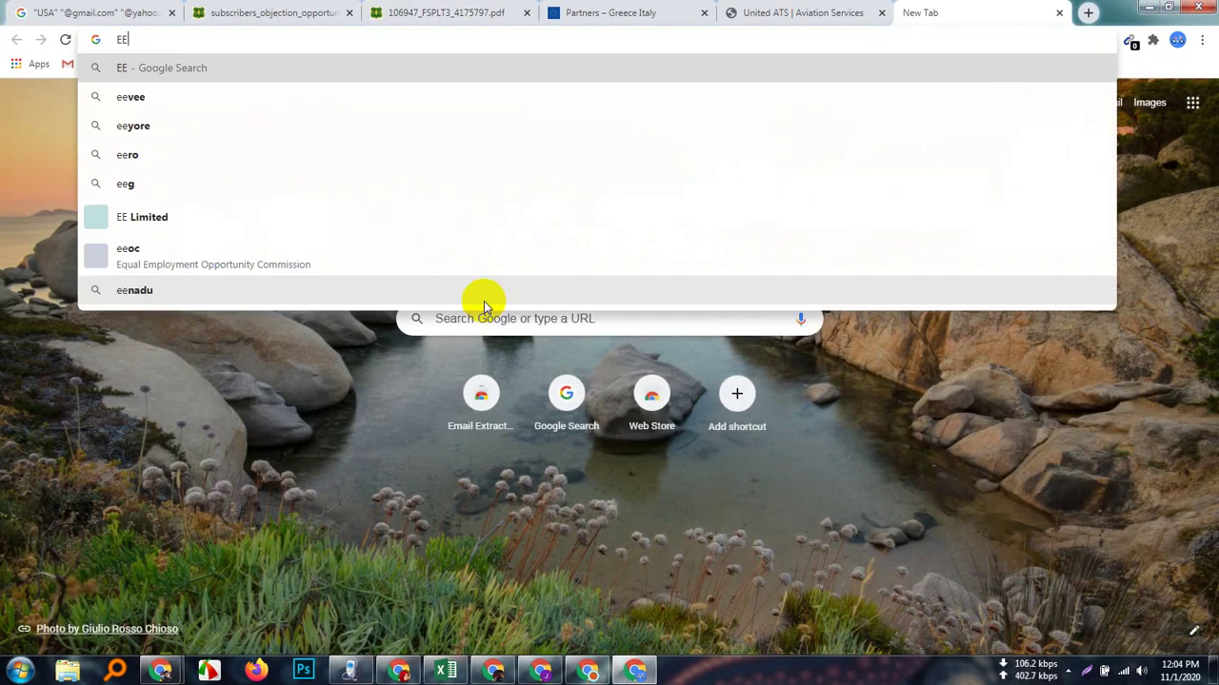
text(L)
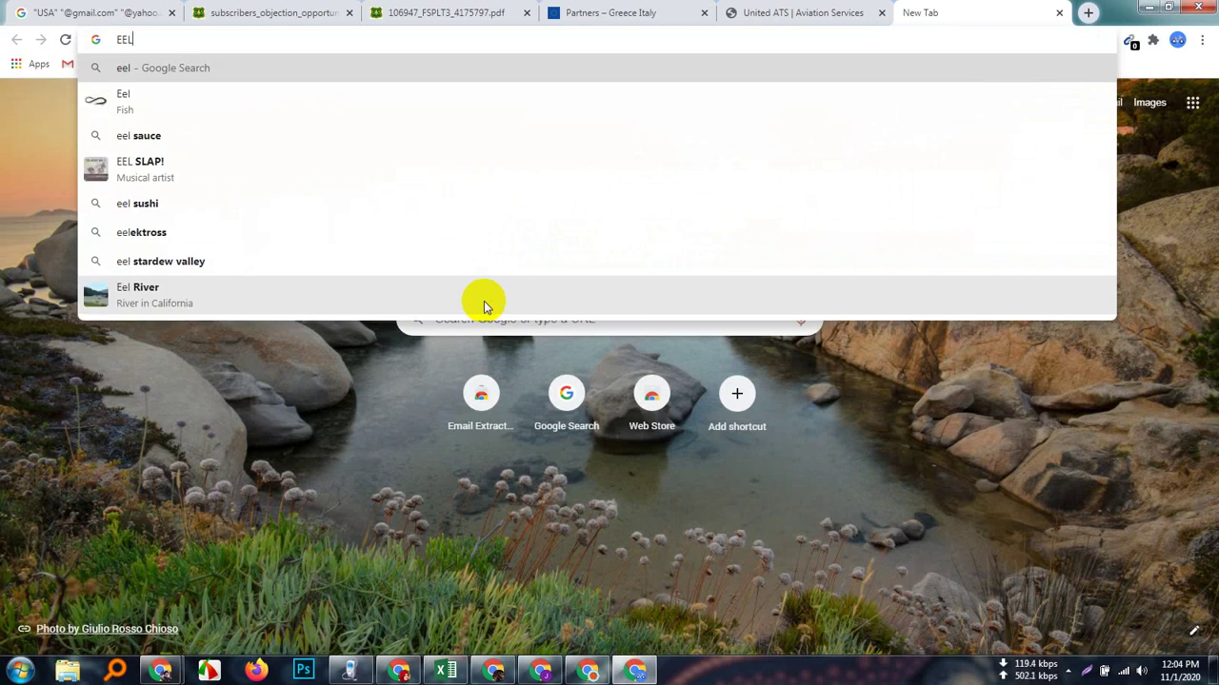
text(.SURF)
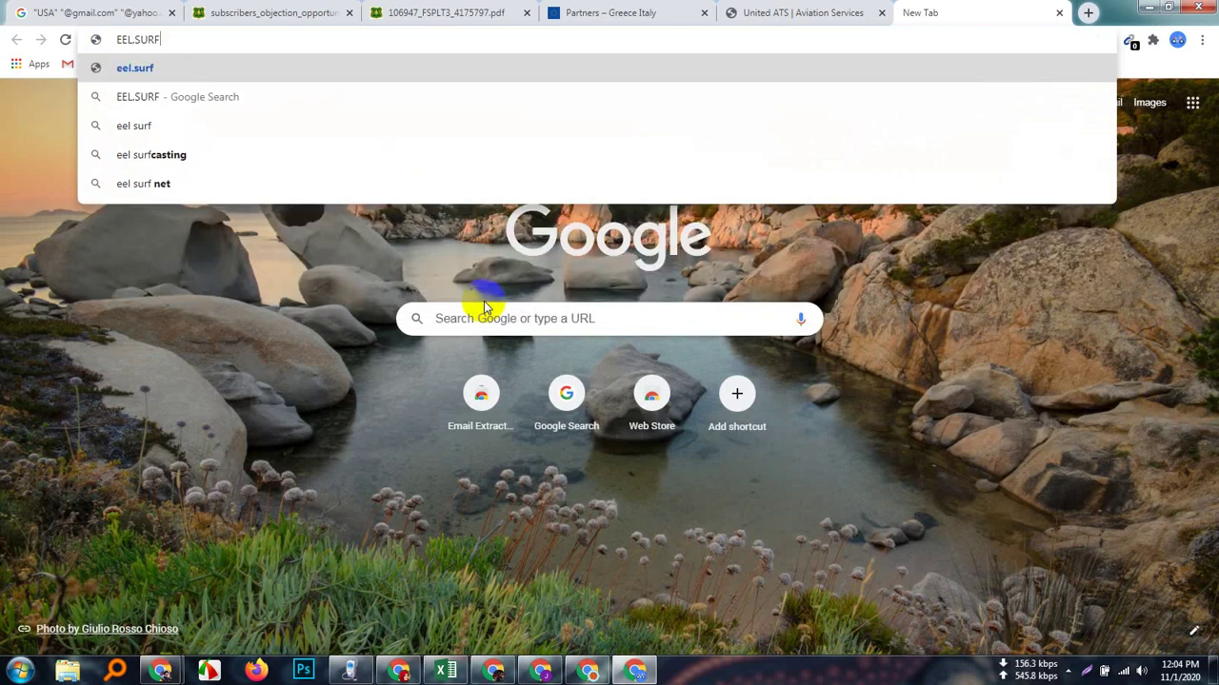
text(7)
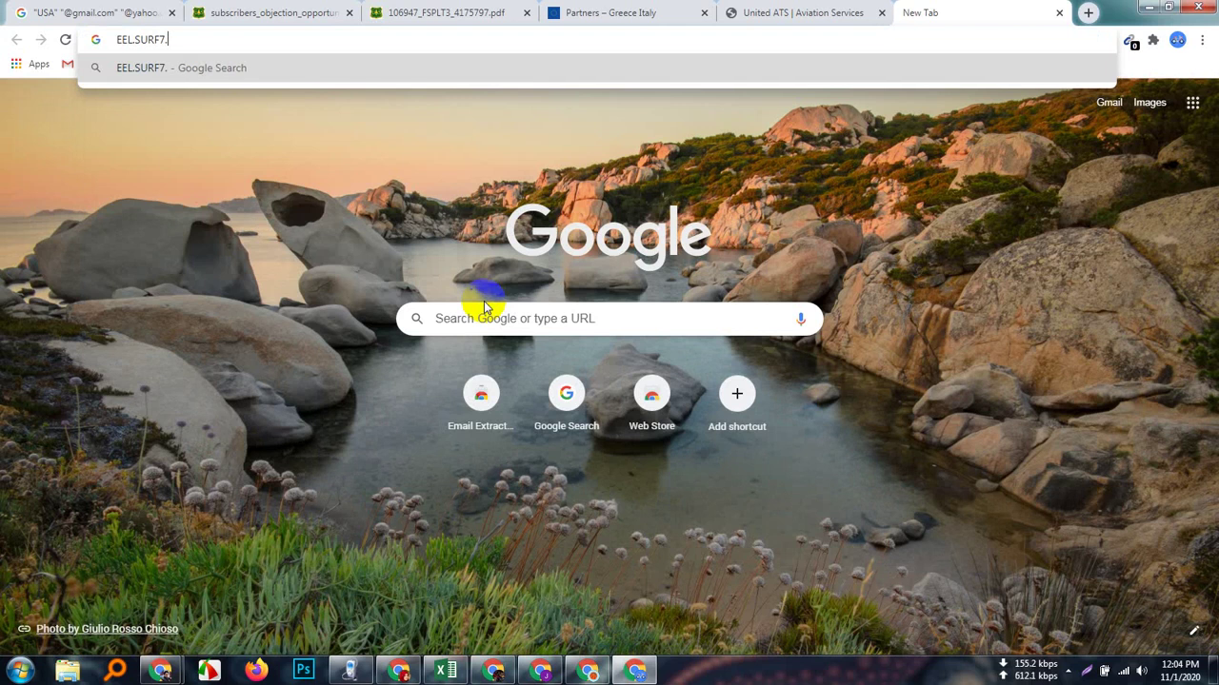
text(.NET.MY)
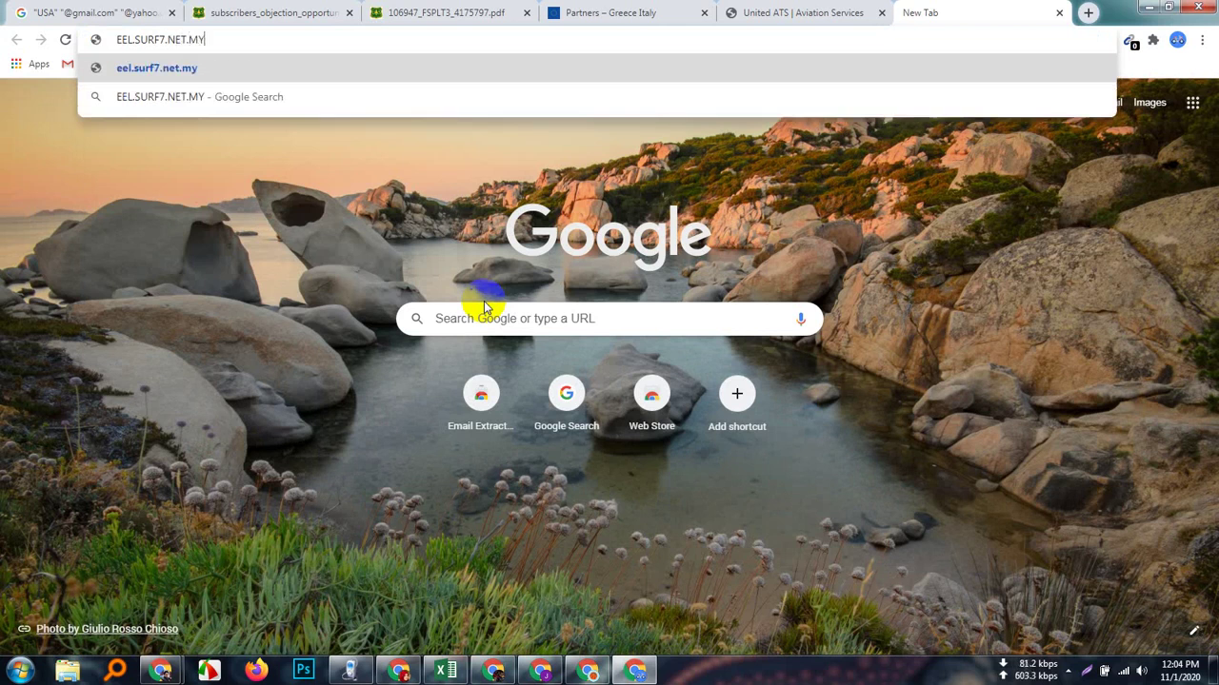
key(Return)
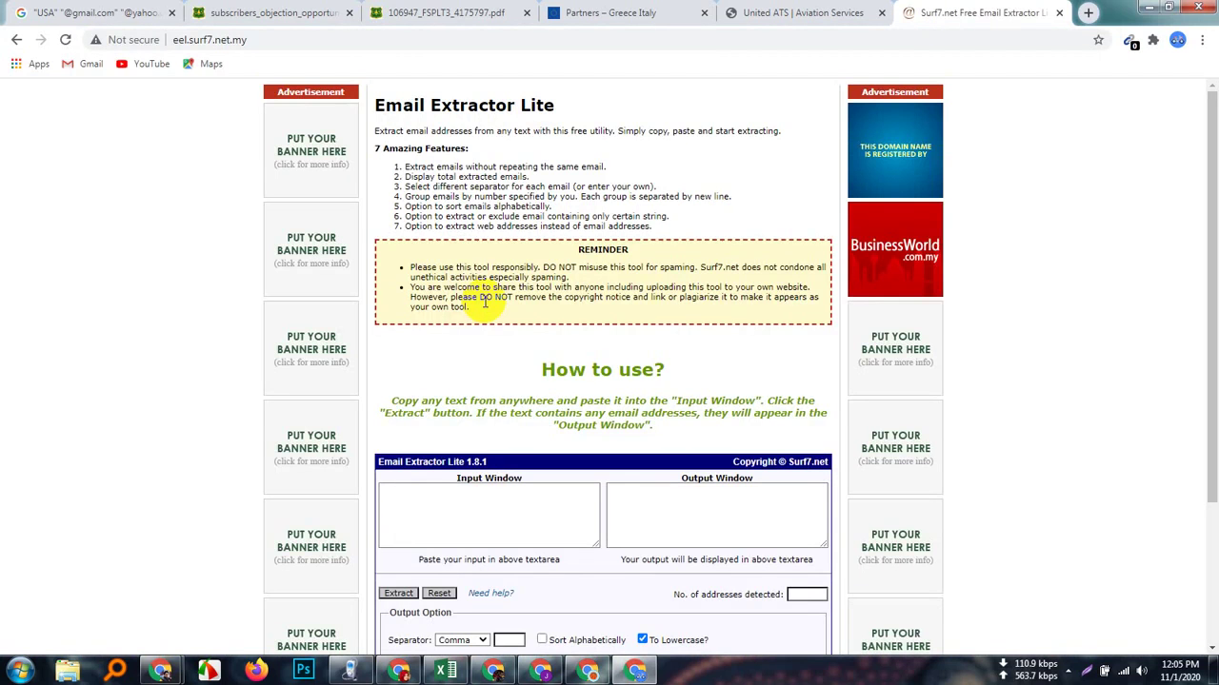
scroll(543, 389, down, 2)
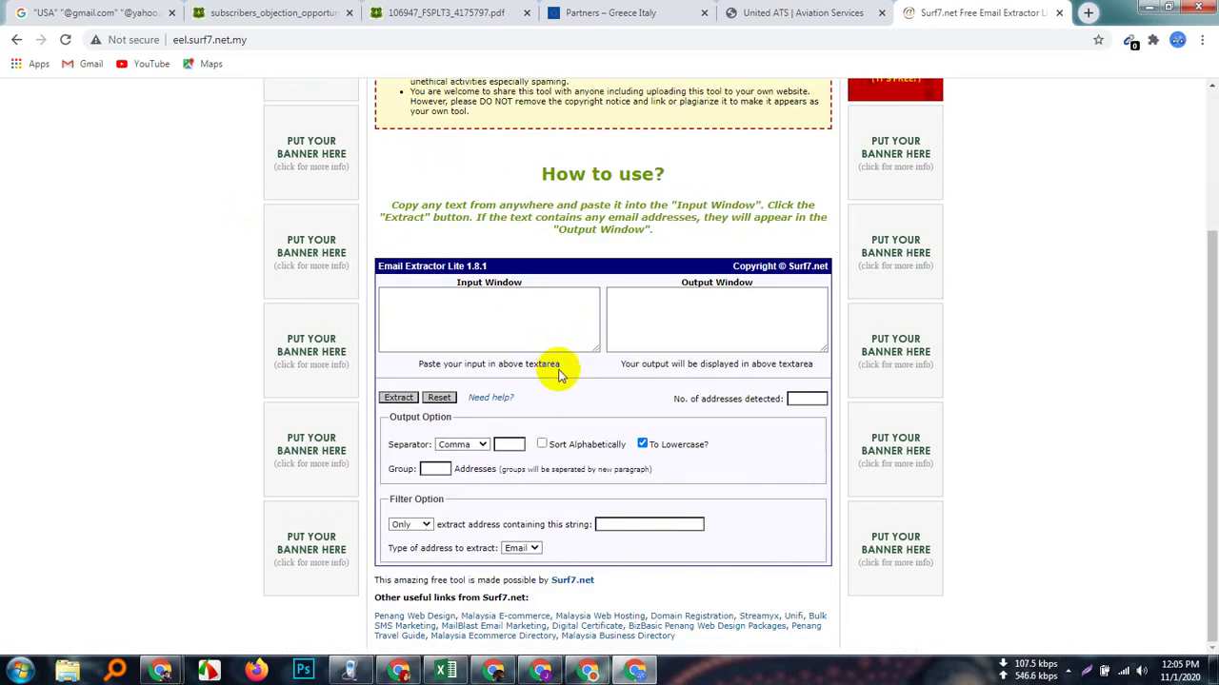
- Copy the entire text of 106947_FSPLT3_4175797.pdf, covering all its pages
click(433, 13)
scroll(811, 481, down, 1)
scroll(817, 481, up, 1)
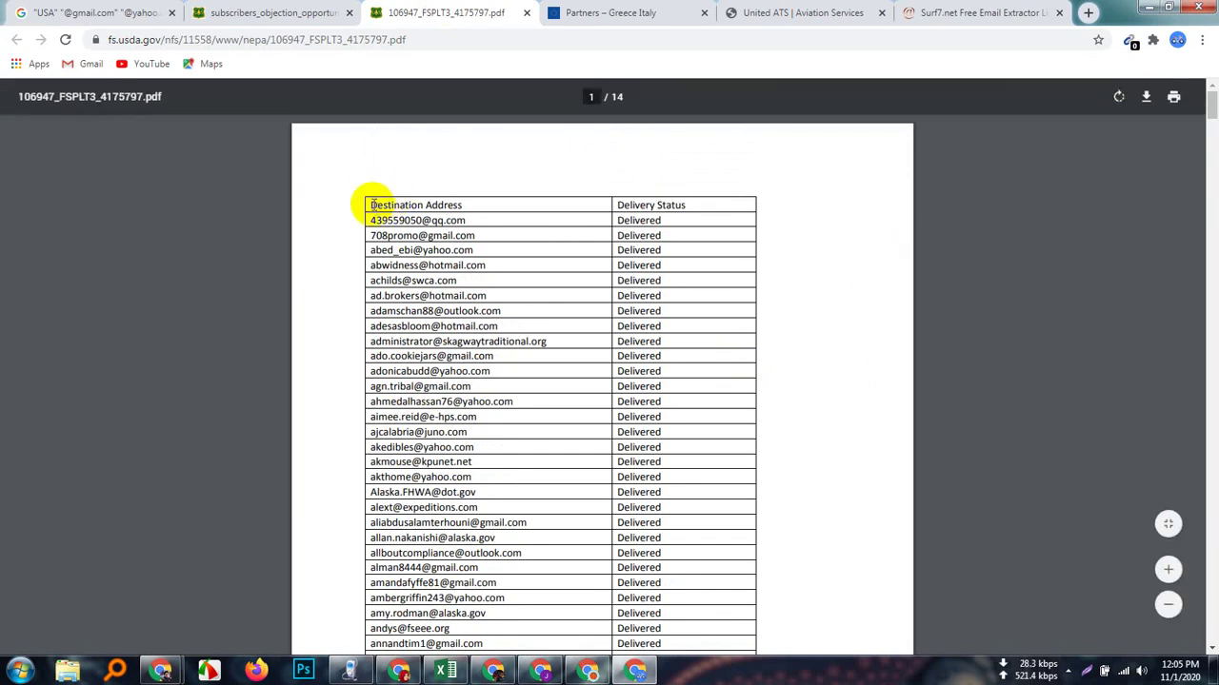
drag(370, 203, 740, 408)
click(825, 386)
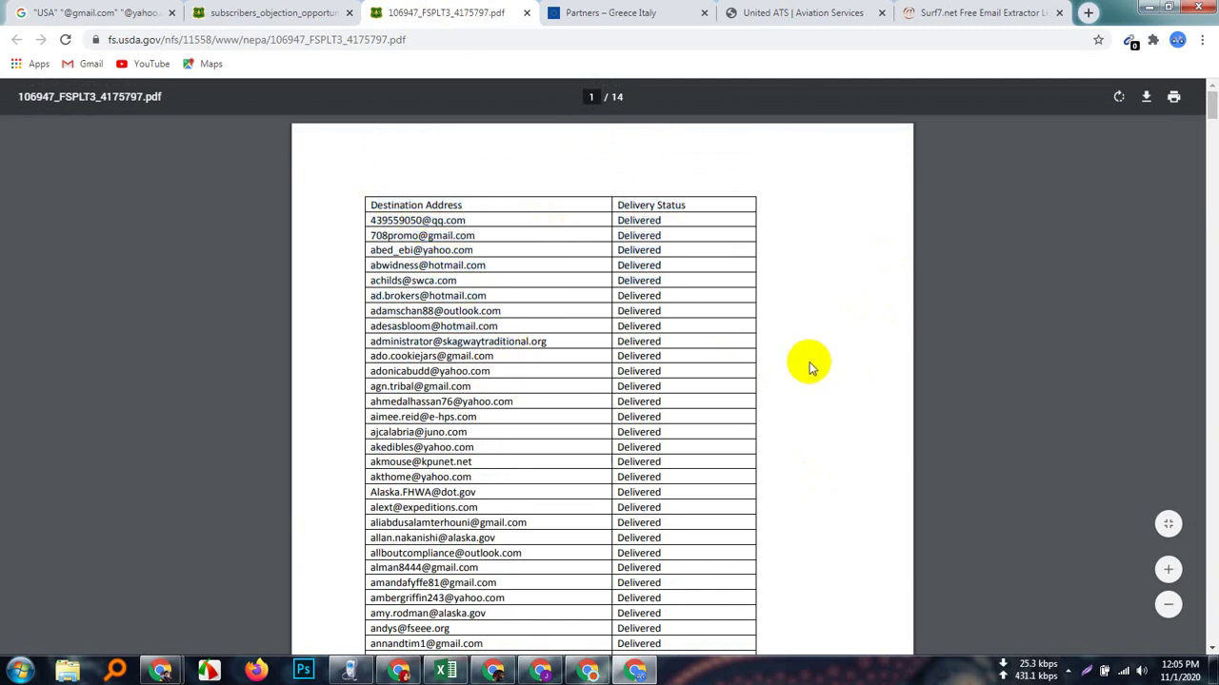
key(ctrl+a)
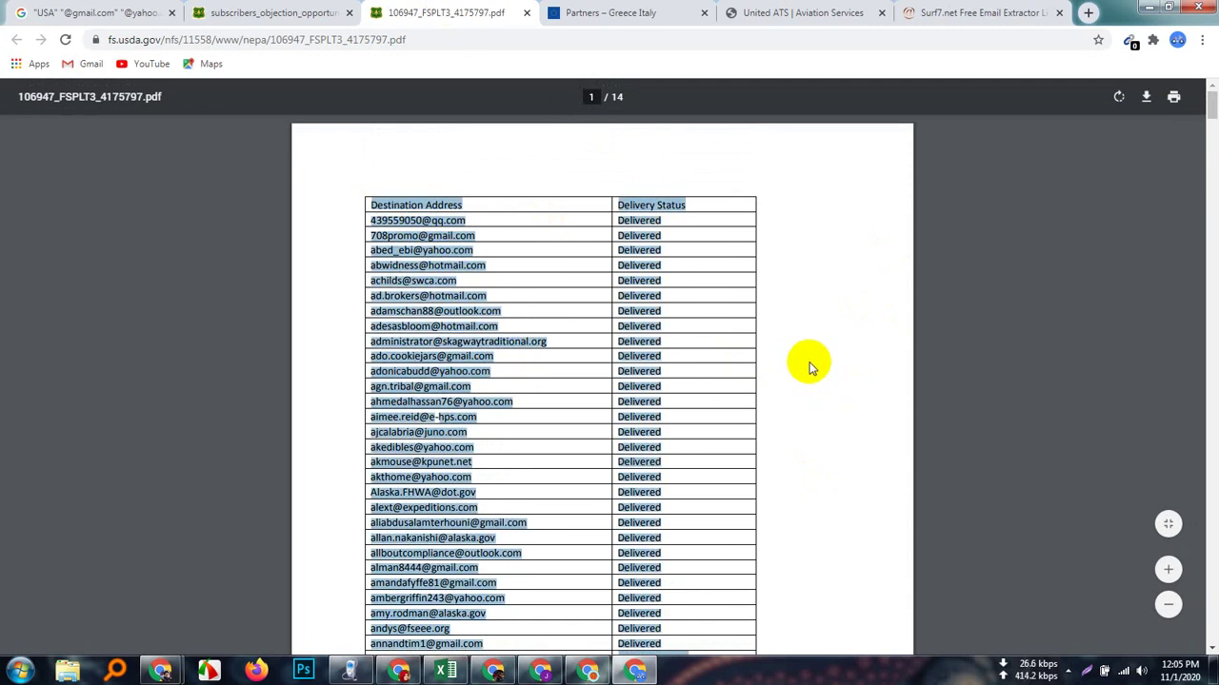
scroll(571, 346, down, 15)
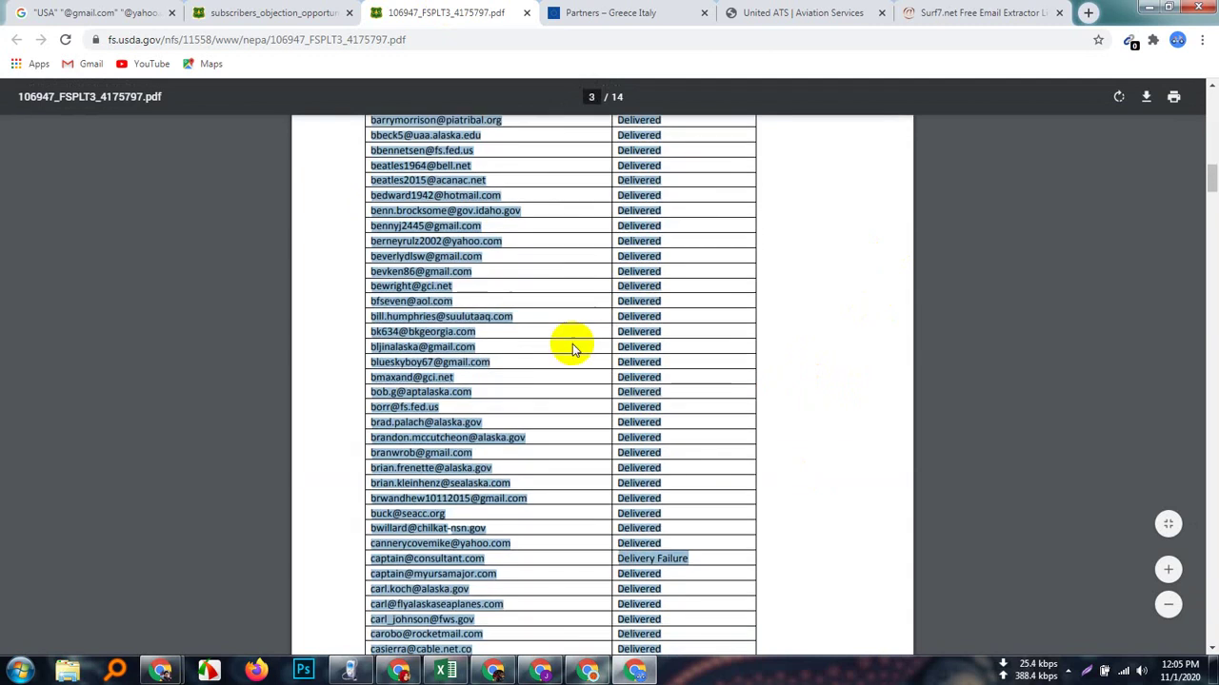
scroll(571, 348, up, 10)
scroll(571, 349, up, 5)
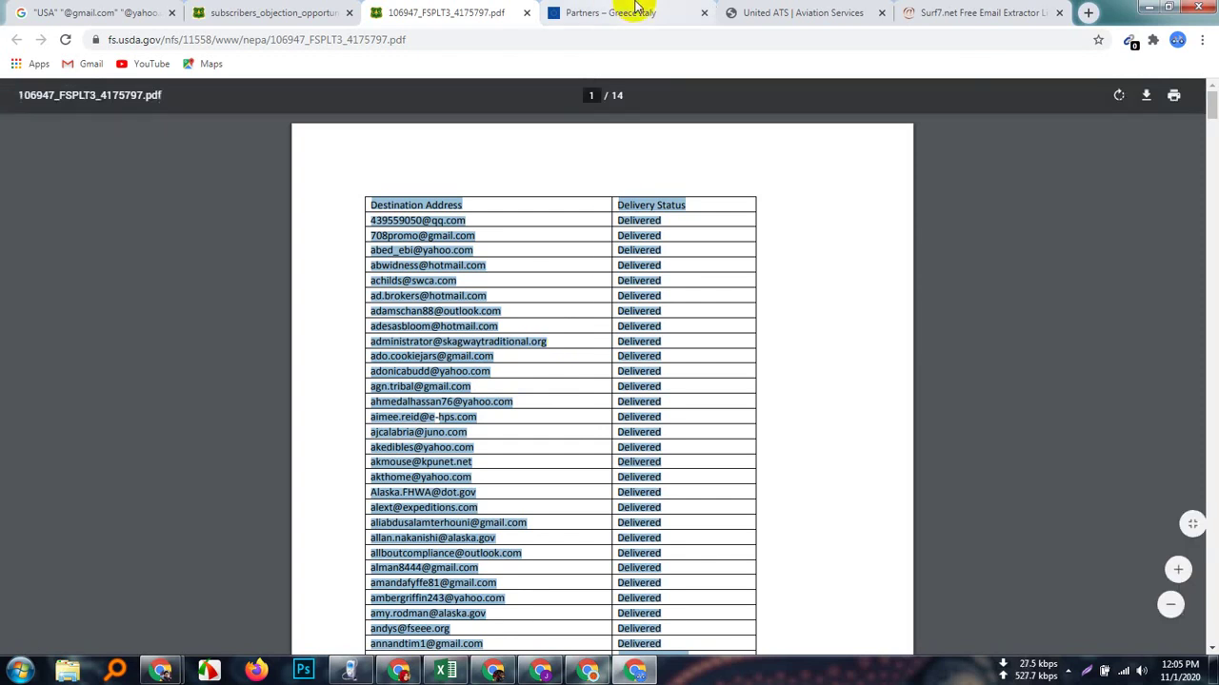
- Paste the copied PDF text into the Input Window of Email Extractor Lite
click(953, 9)
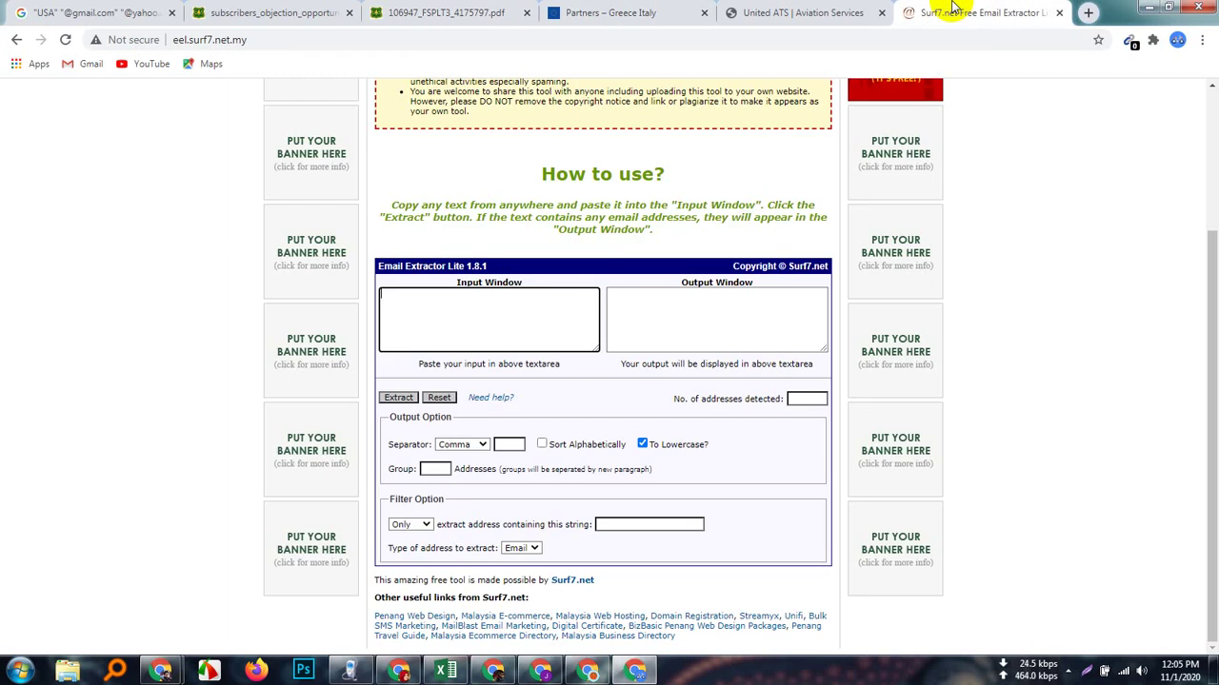
click(481, 328)
key(ctrl+v)
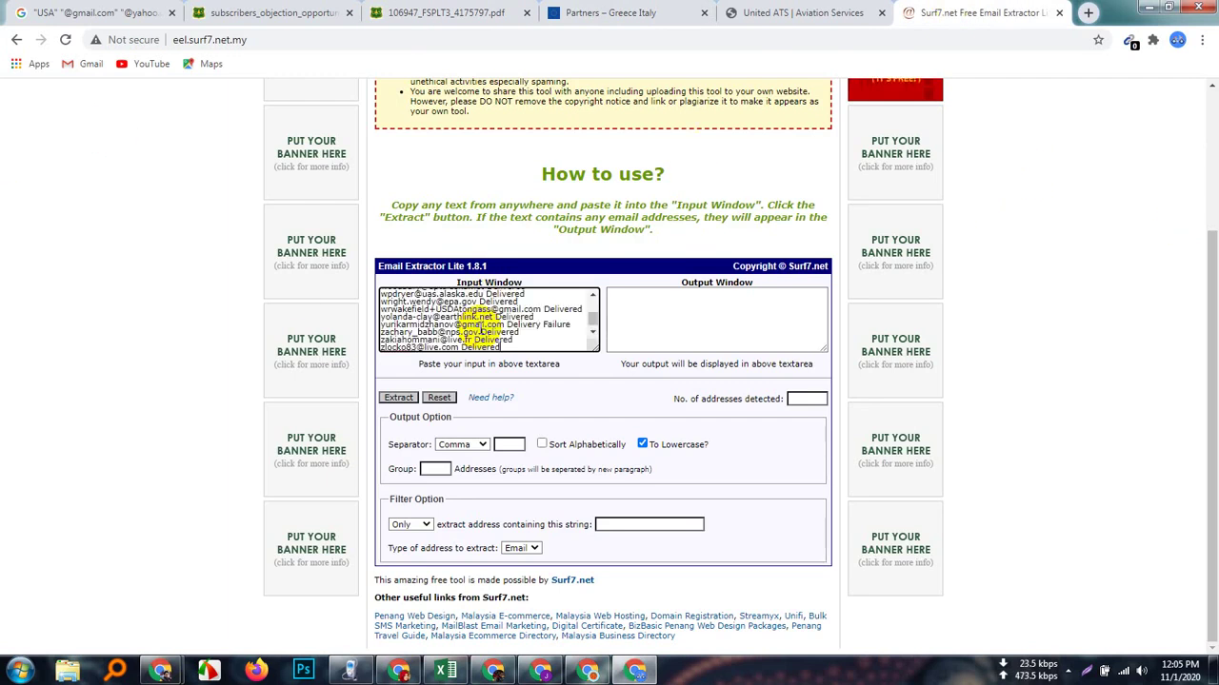
- Set the output separator to New Line and extract the email addresses from the pasted text
click(485, 447)
click(464, 493)
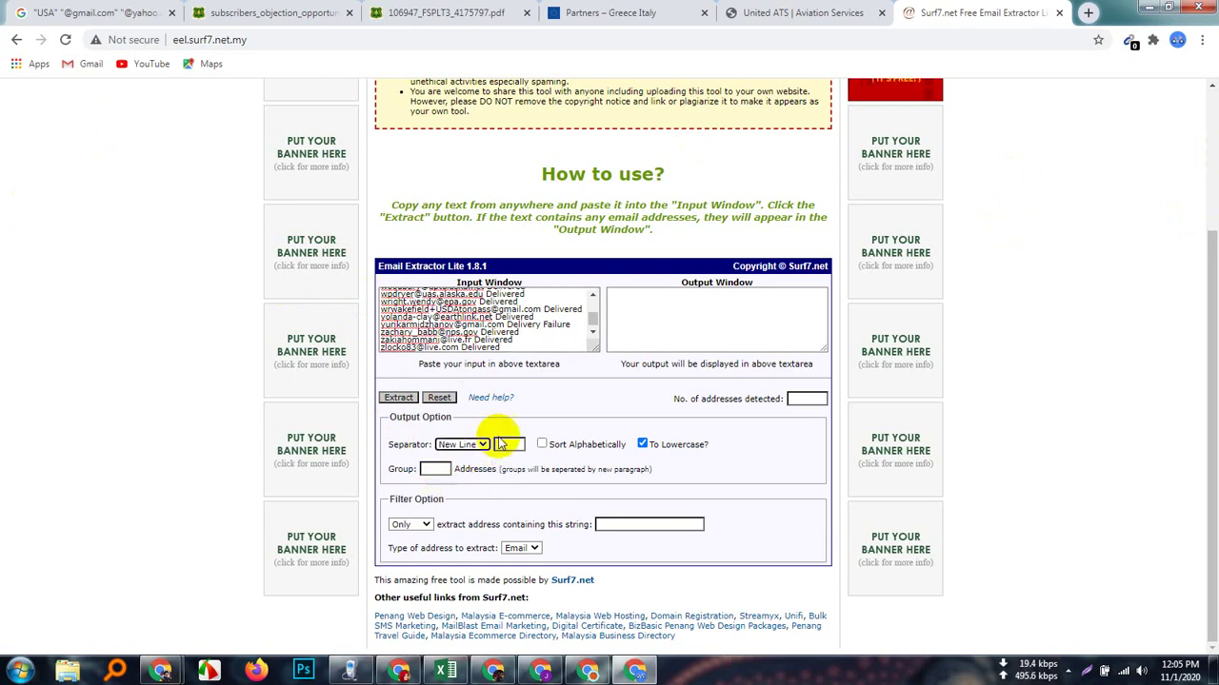
click(400, 398)
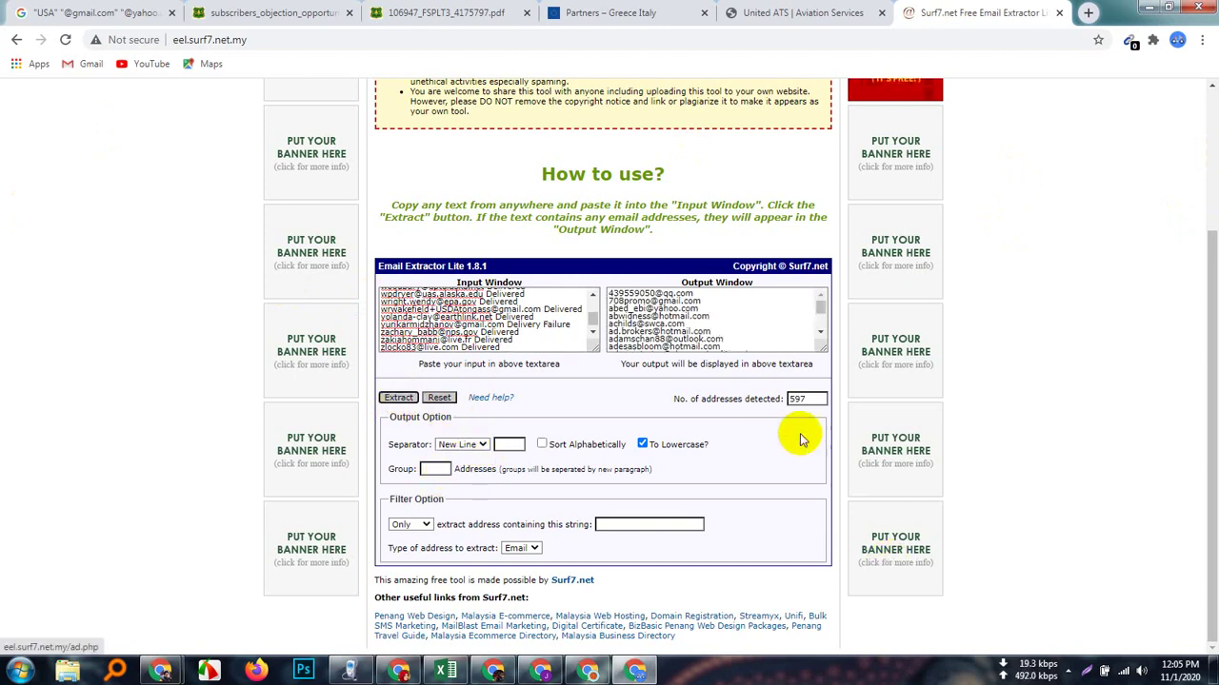
drag(814, 398, 796, 402)
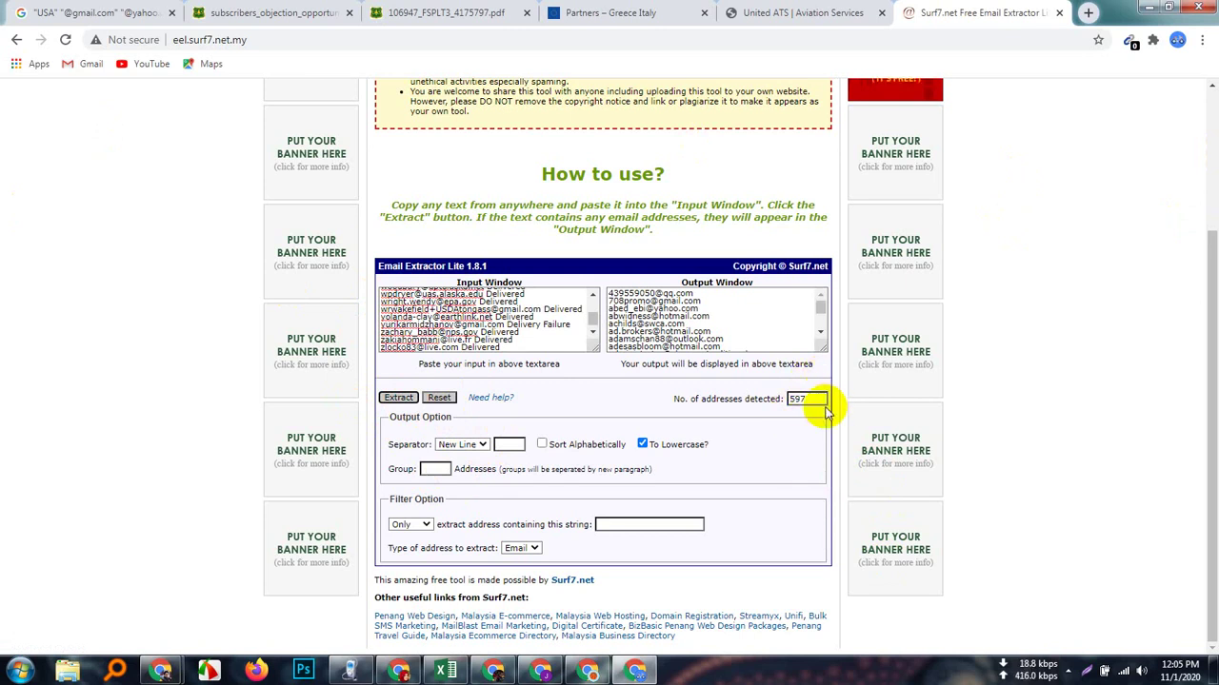
click(740, 334)
- Return to 106947_FSPLT3_4175797.pdf, clear the text selection, and look at its Delivery Status column
click(433, 11)
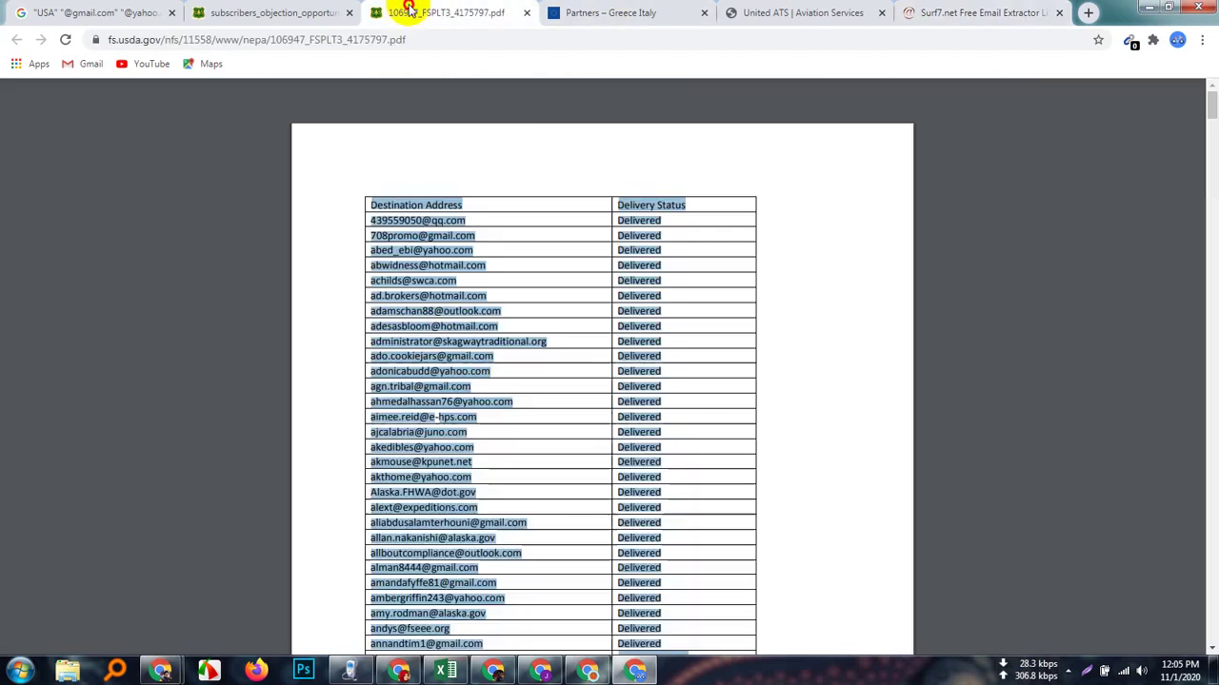
click(832, 357)
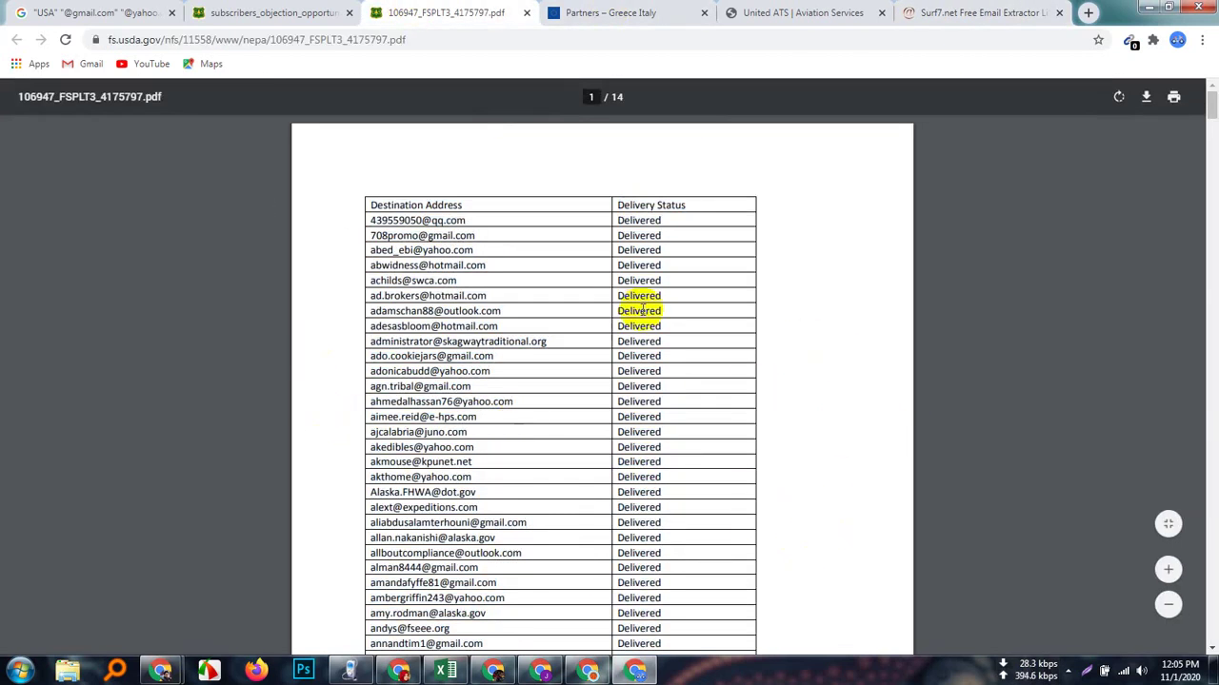
drag(668, 322, 643, 324)
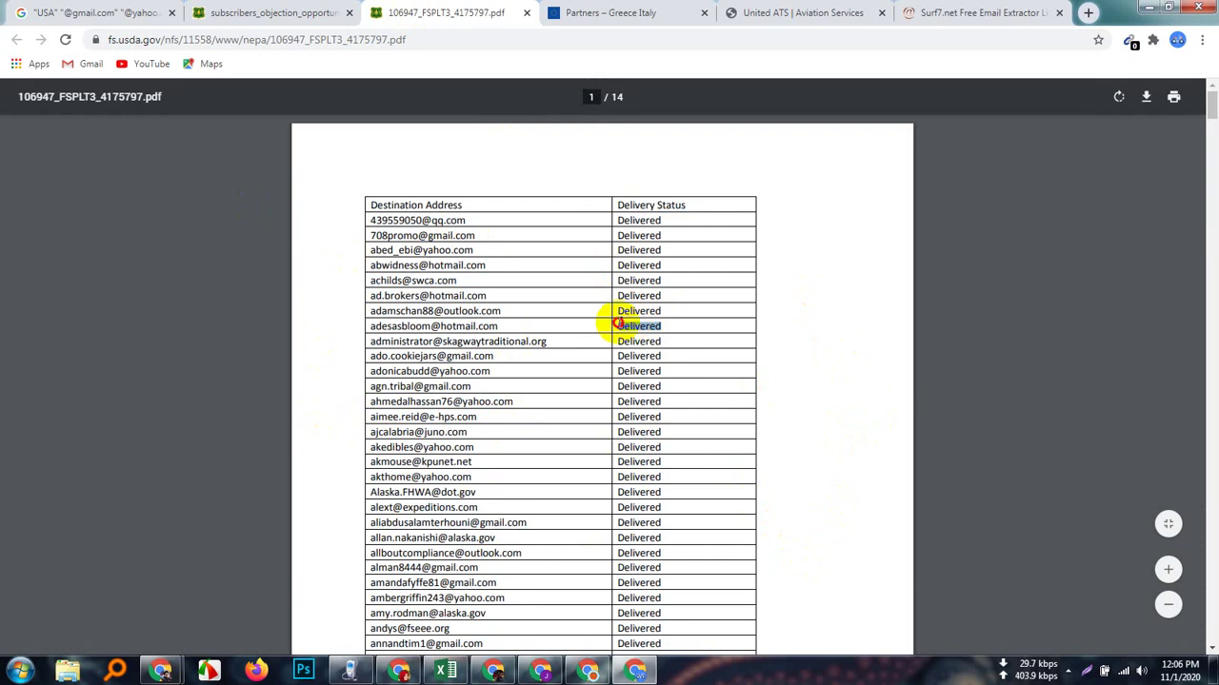
click(675, 337)
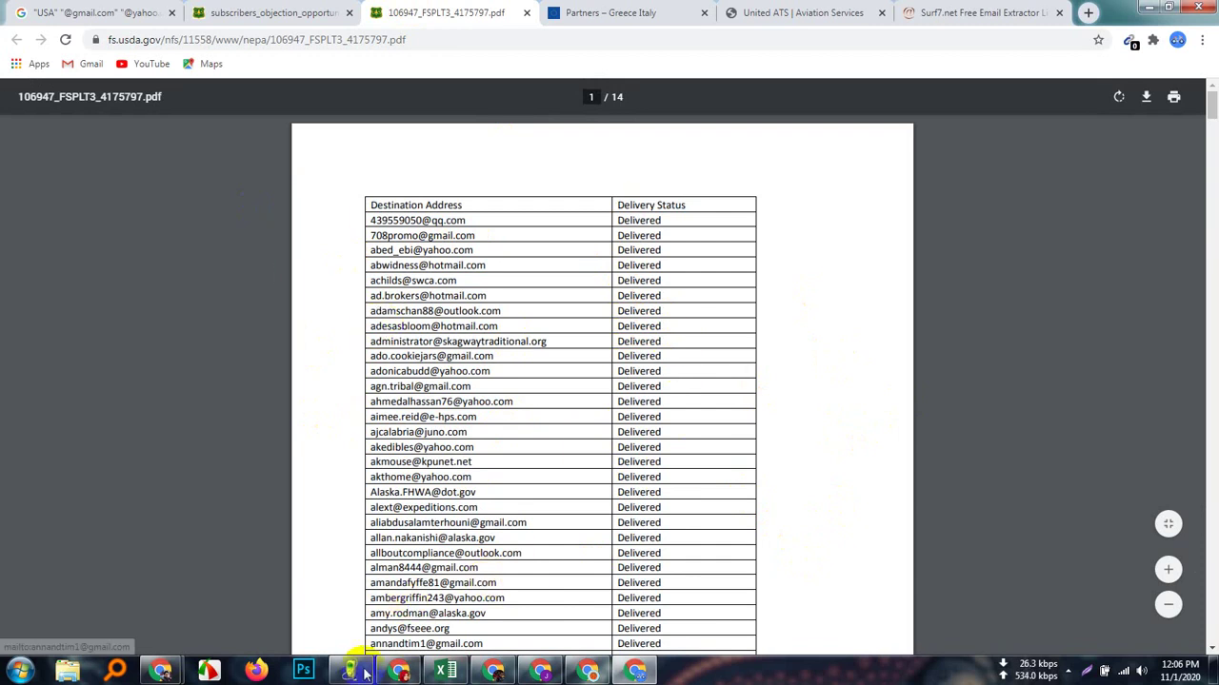
- Look through the Email column of the Partners – Greece Italy page and reload the page
click(621, 12)
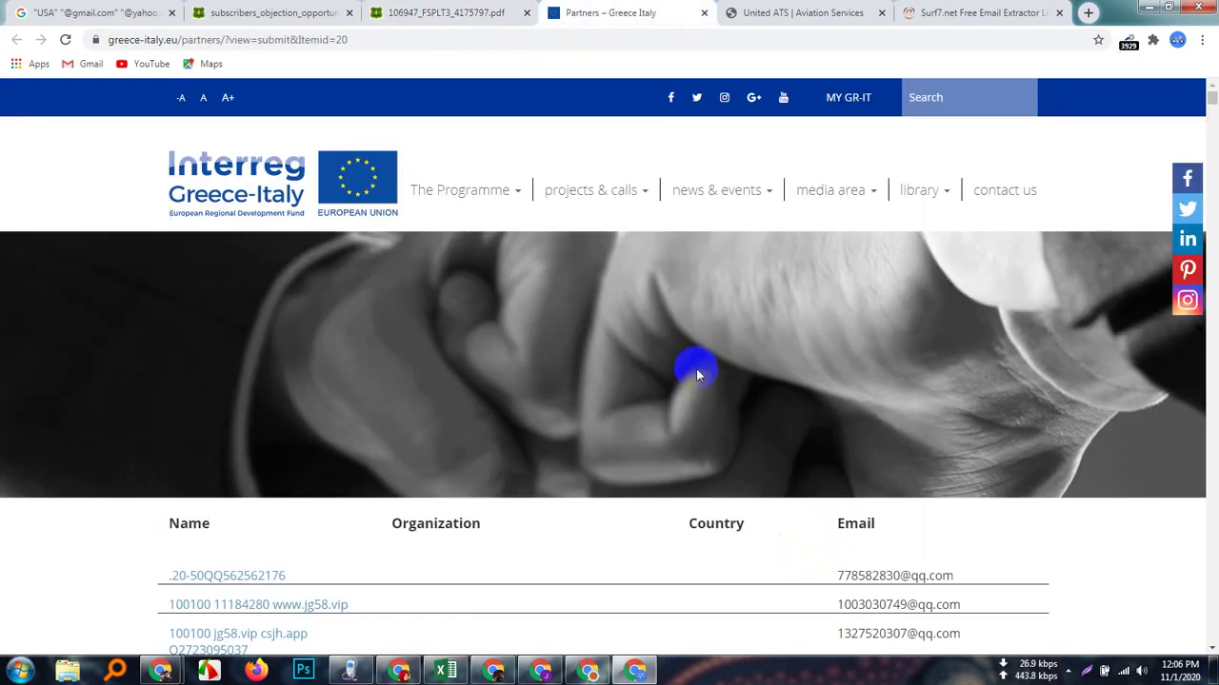
scroll(696, 370, down, 3)
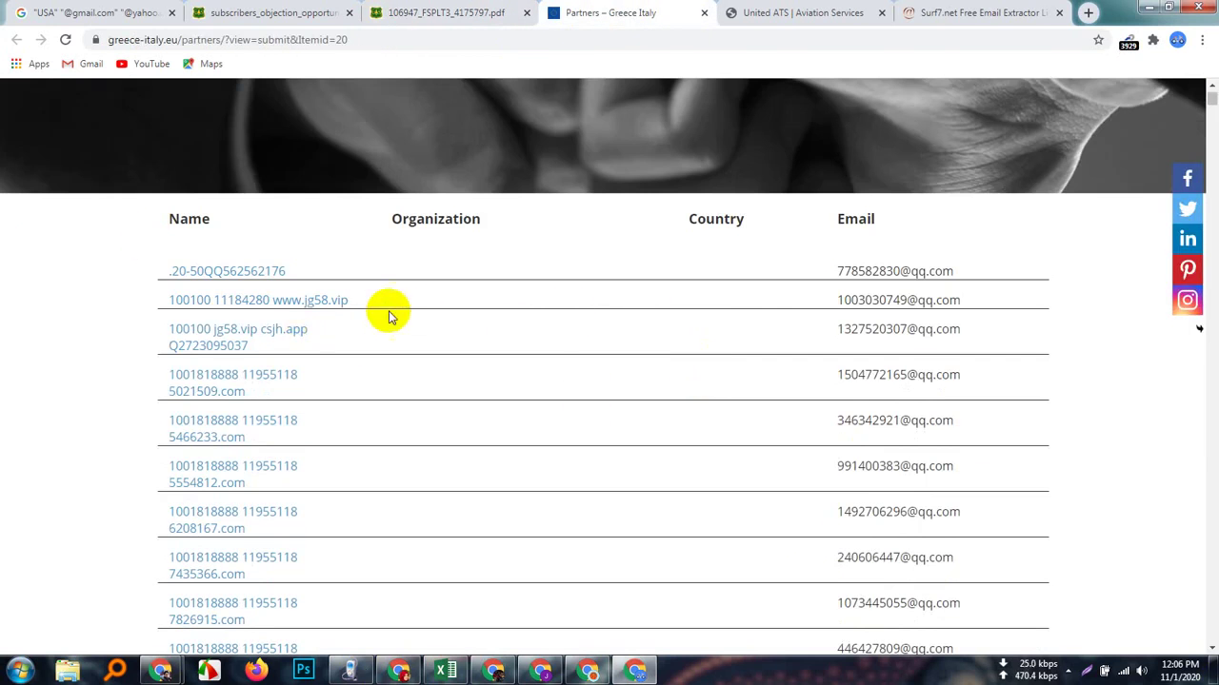
scroll(814, 371, down, 8)
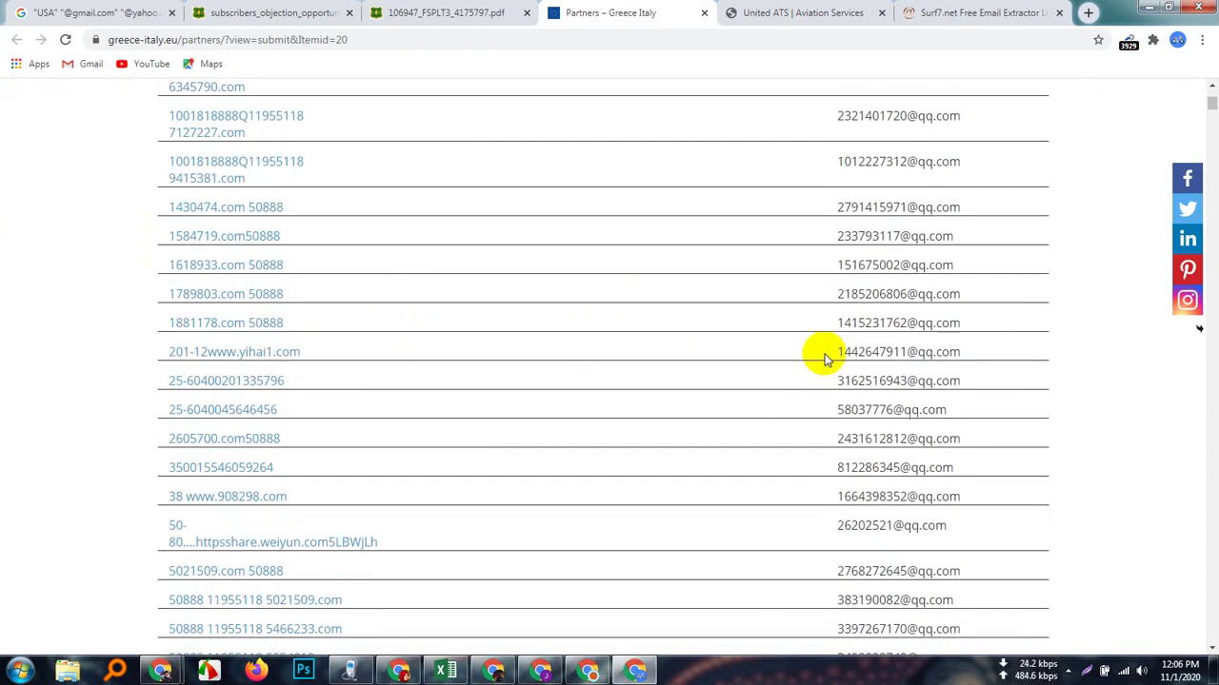
scroll(824, 358, down, 20)
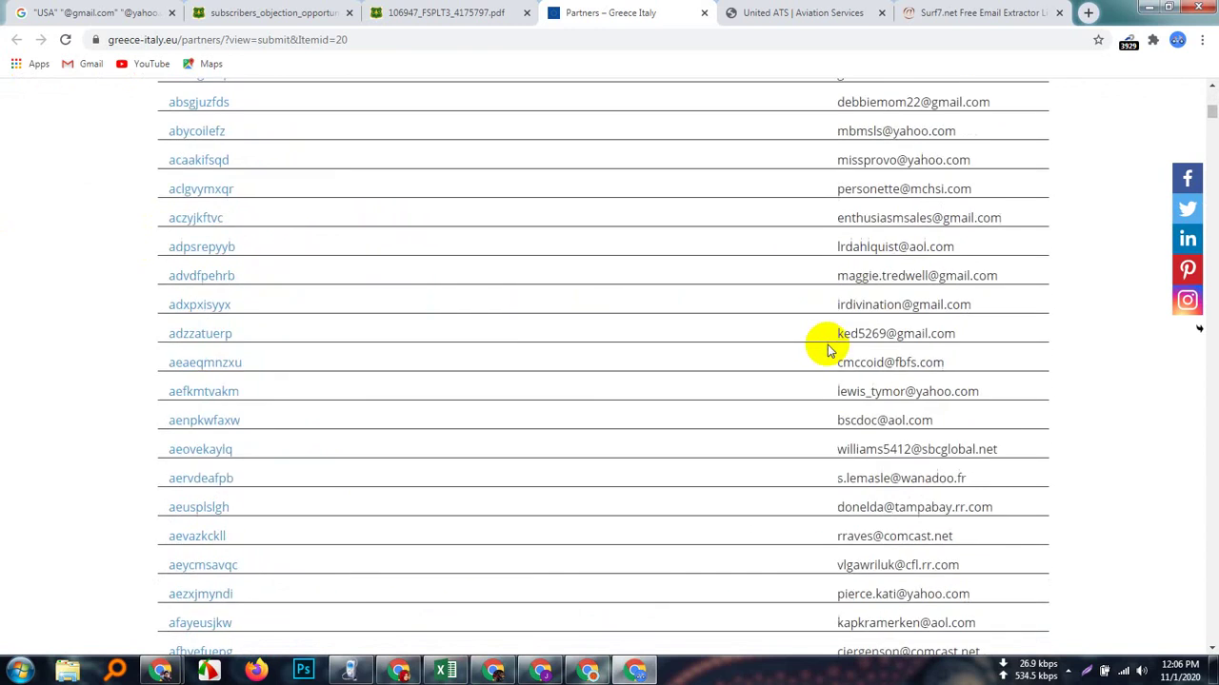
scroll(827, 351, up, 6)
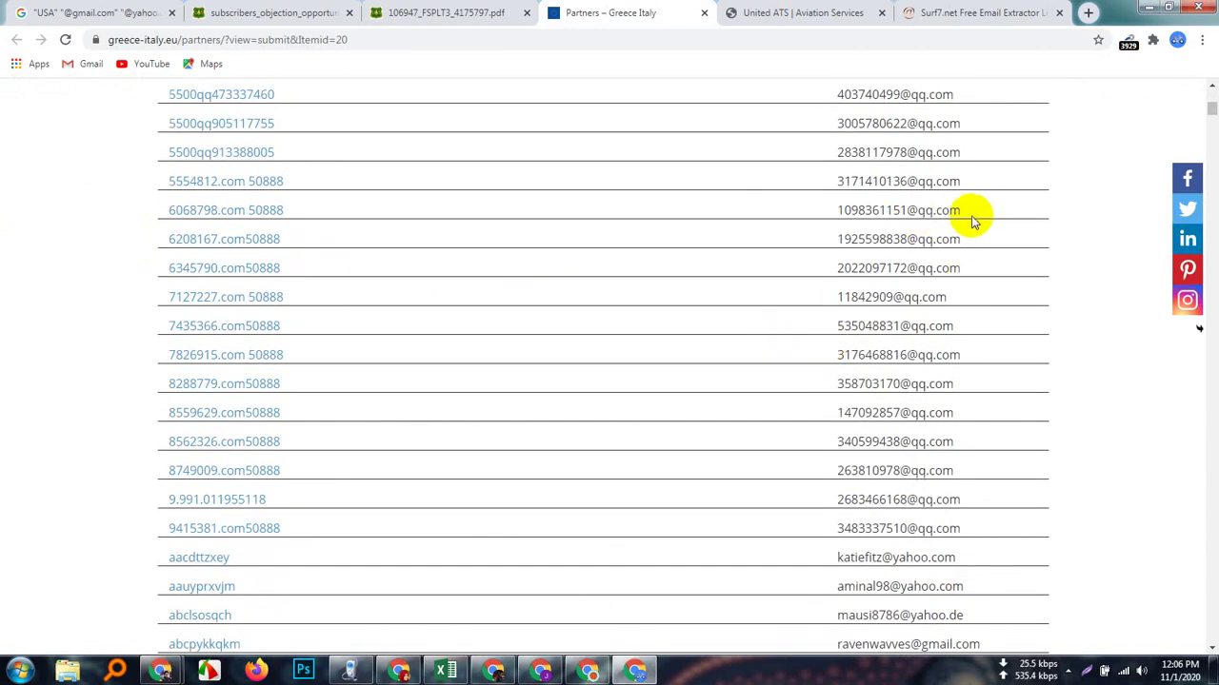
drag(963, 212, 838, 209)
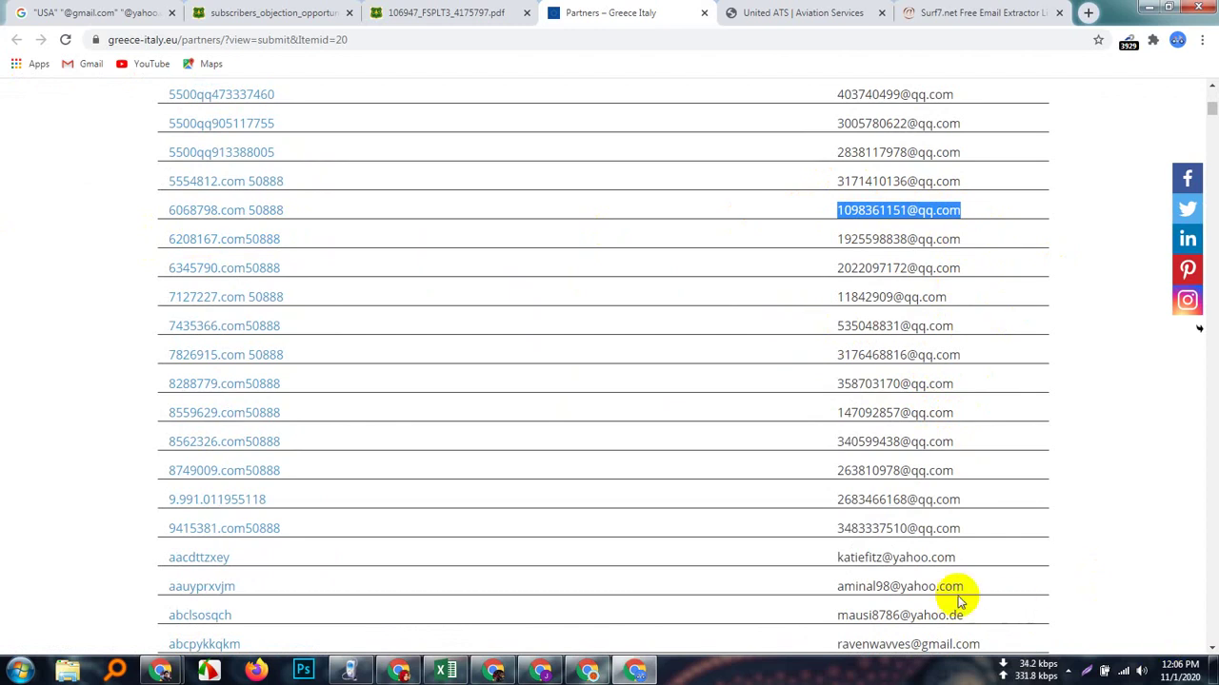
scroll(958, 598, down, 15)
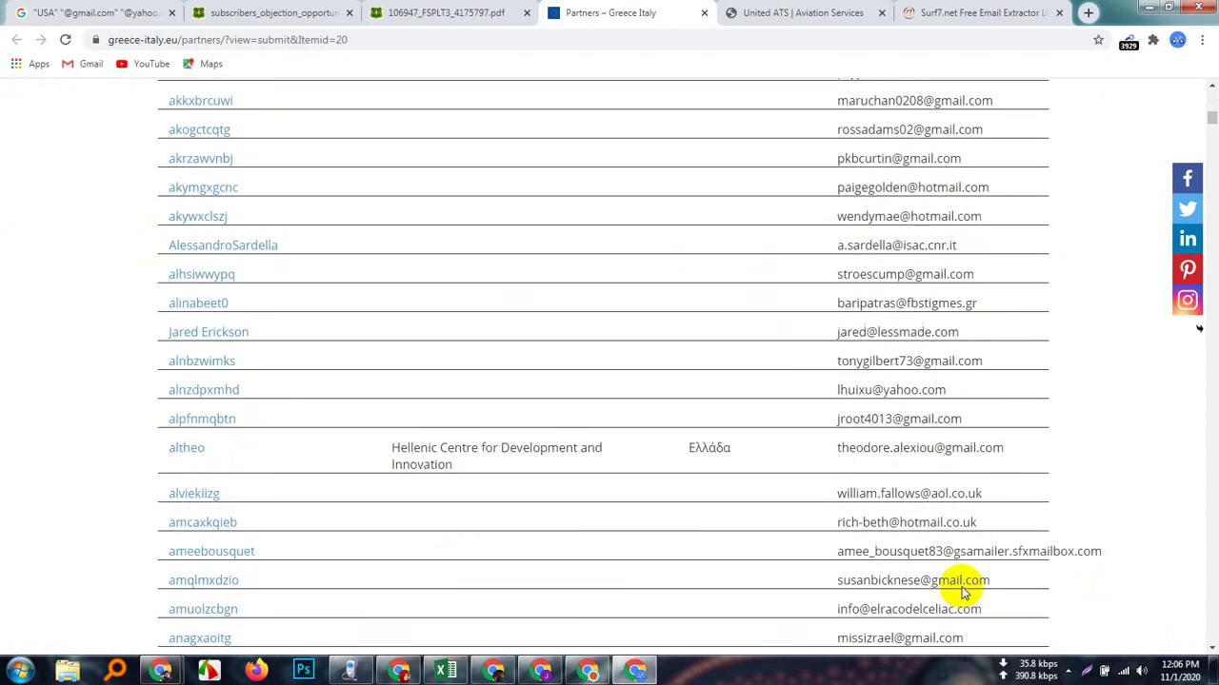
scroll(962, 592, down, 20)
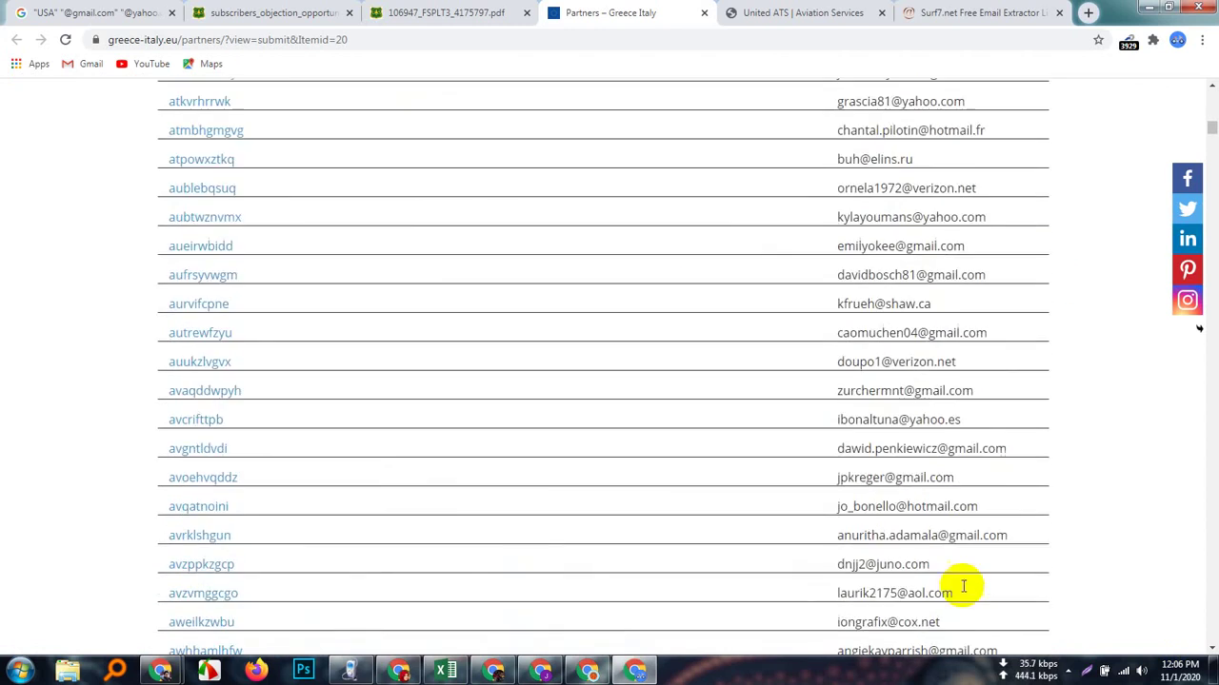
scroll(963, 581, down, 2)
scroll(966, 577, up, 5)
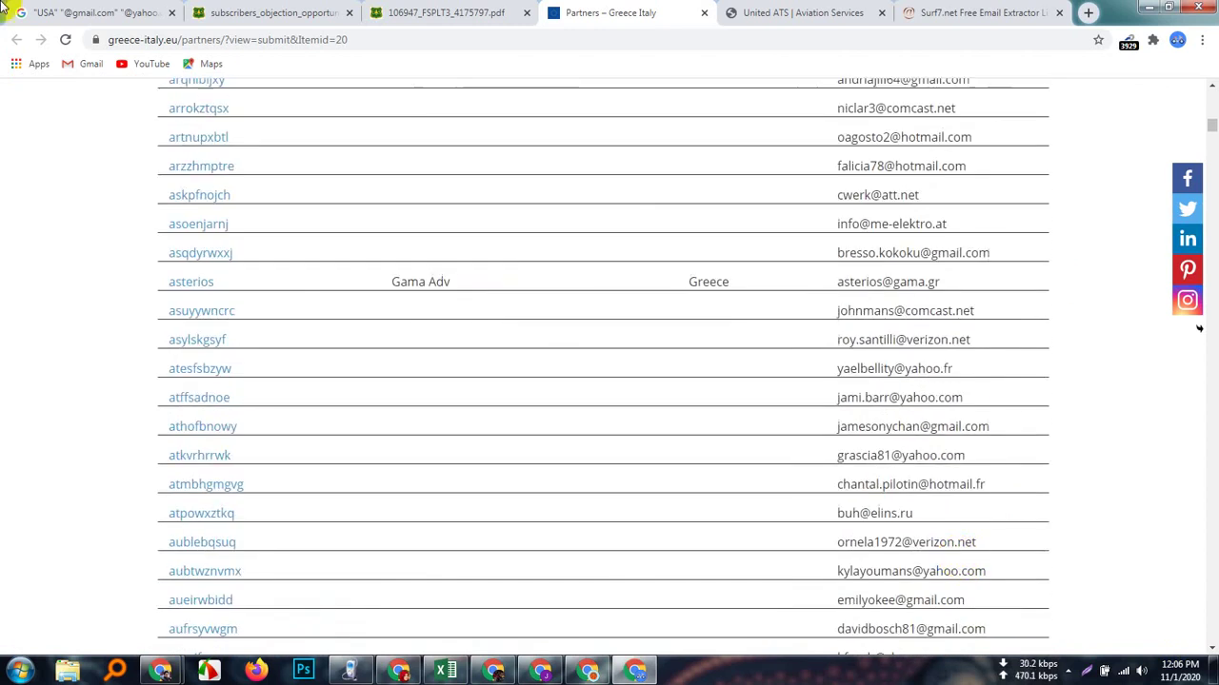
click(69, 40)
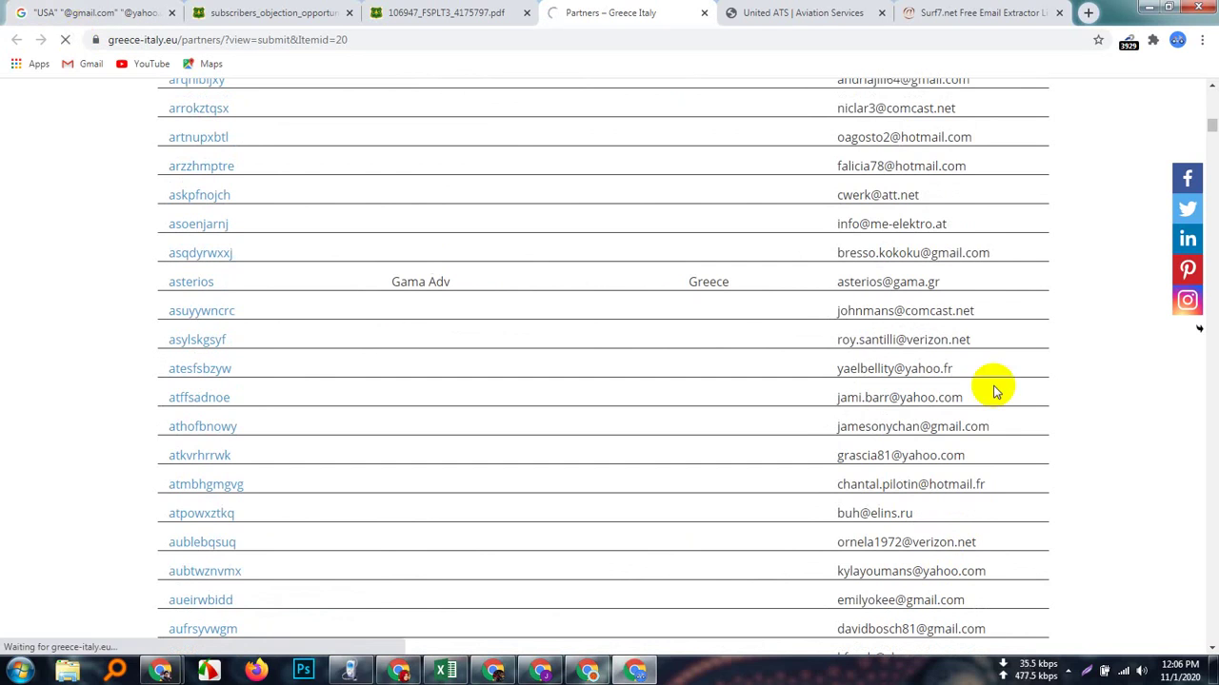
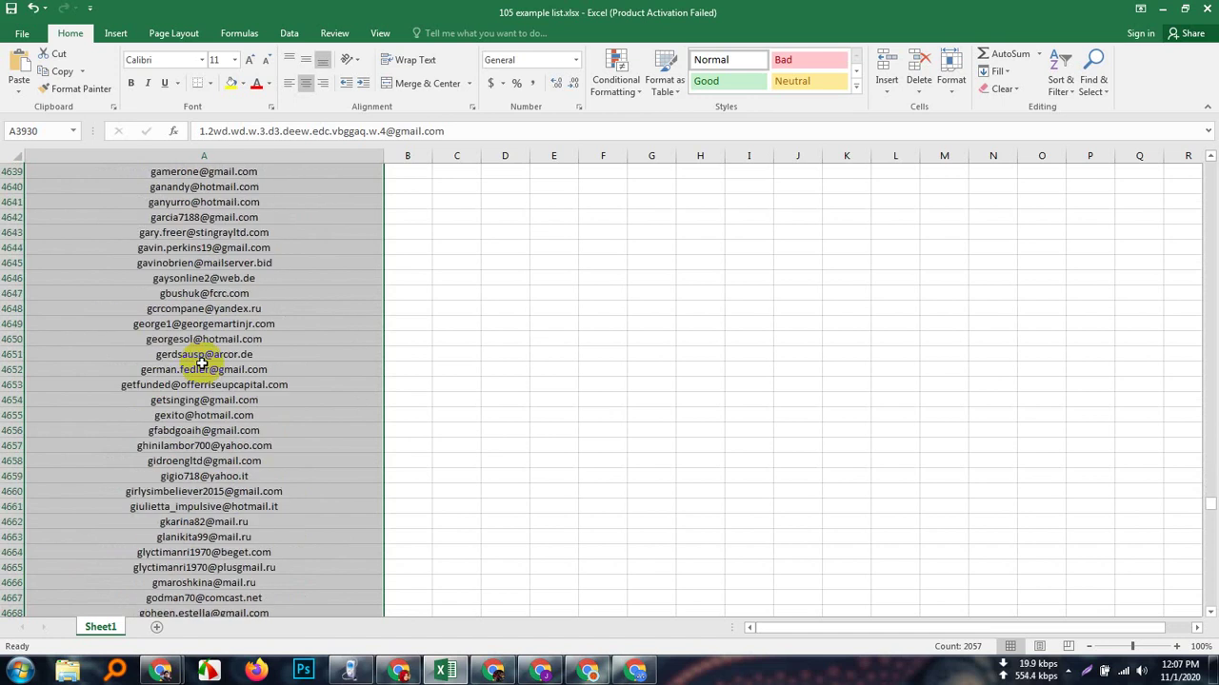
- Look through the selected block of extracted email addresses in column A down to its last row
scroll(202, 362, down, 11)
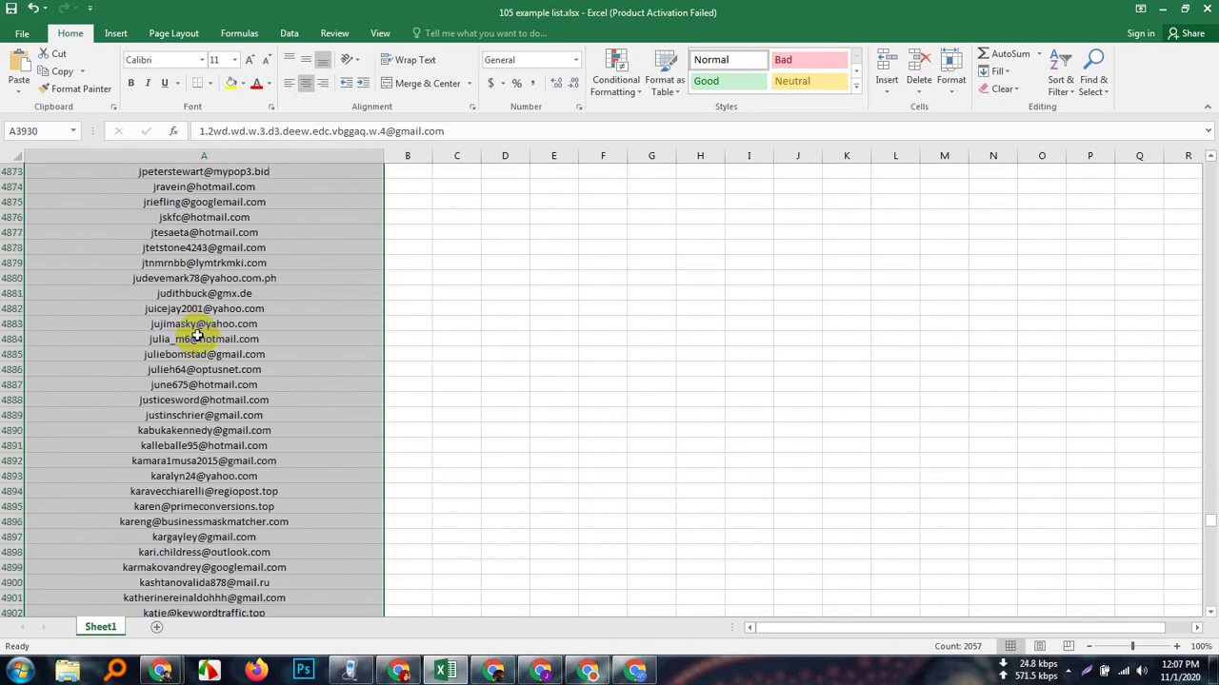
scroll(197, 336, down, 12)
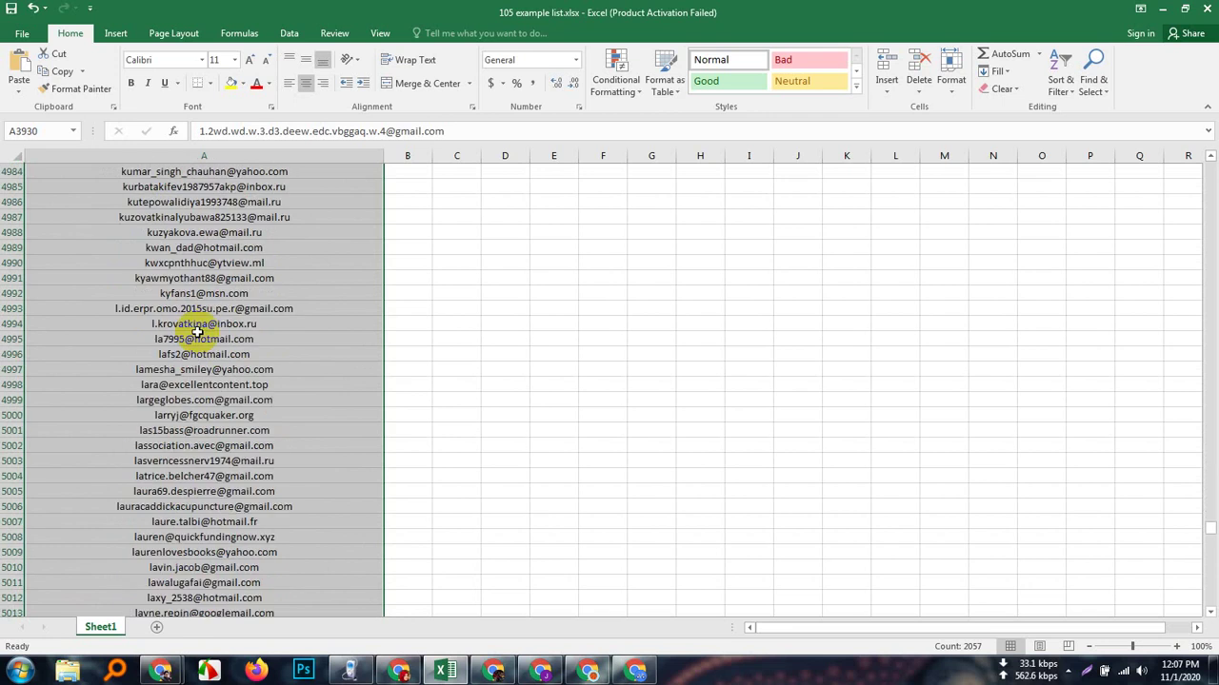
scroll(197, 332, down, 17)
scroll(197, 331, down, 20)
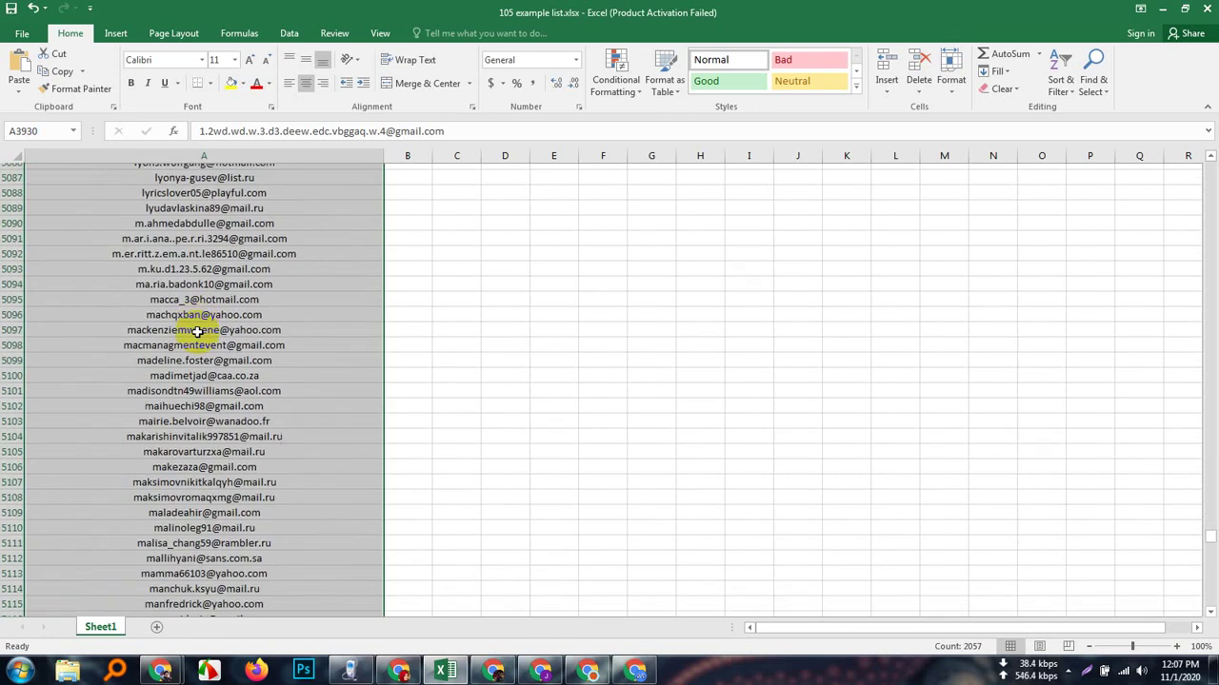
scroll(197, 331, down, 6)
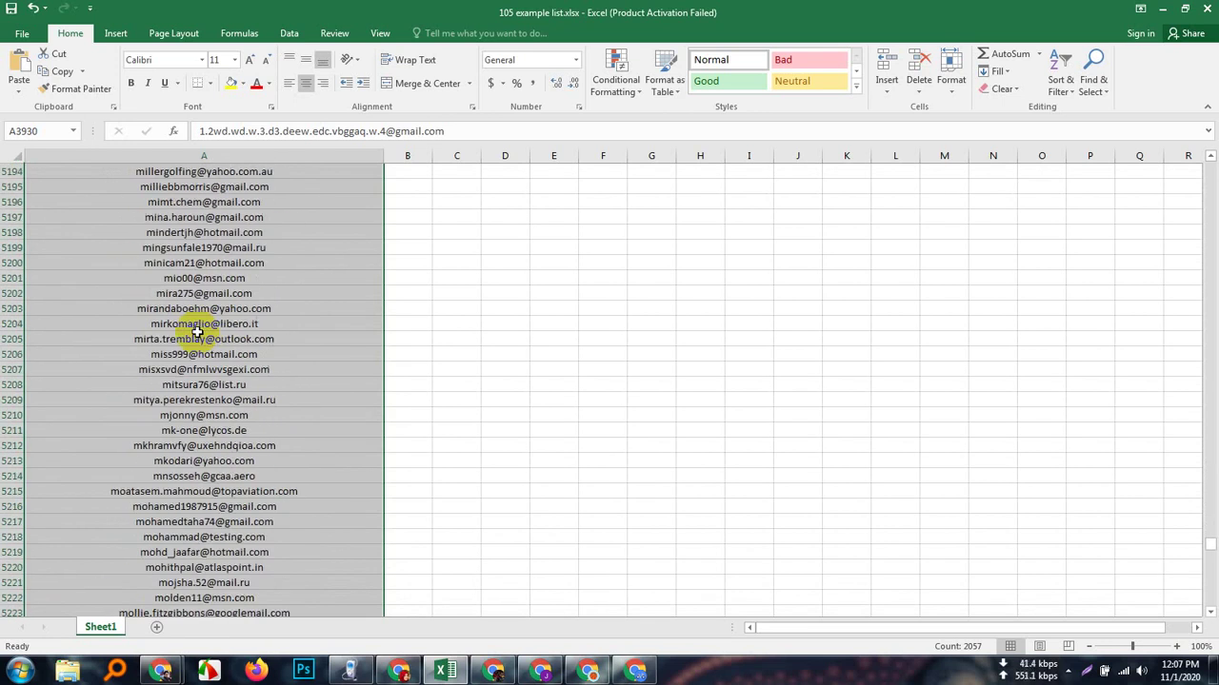
scroll(197, 331, down, 20)
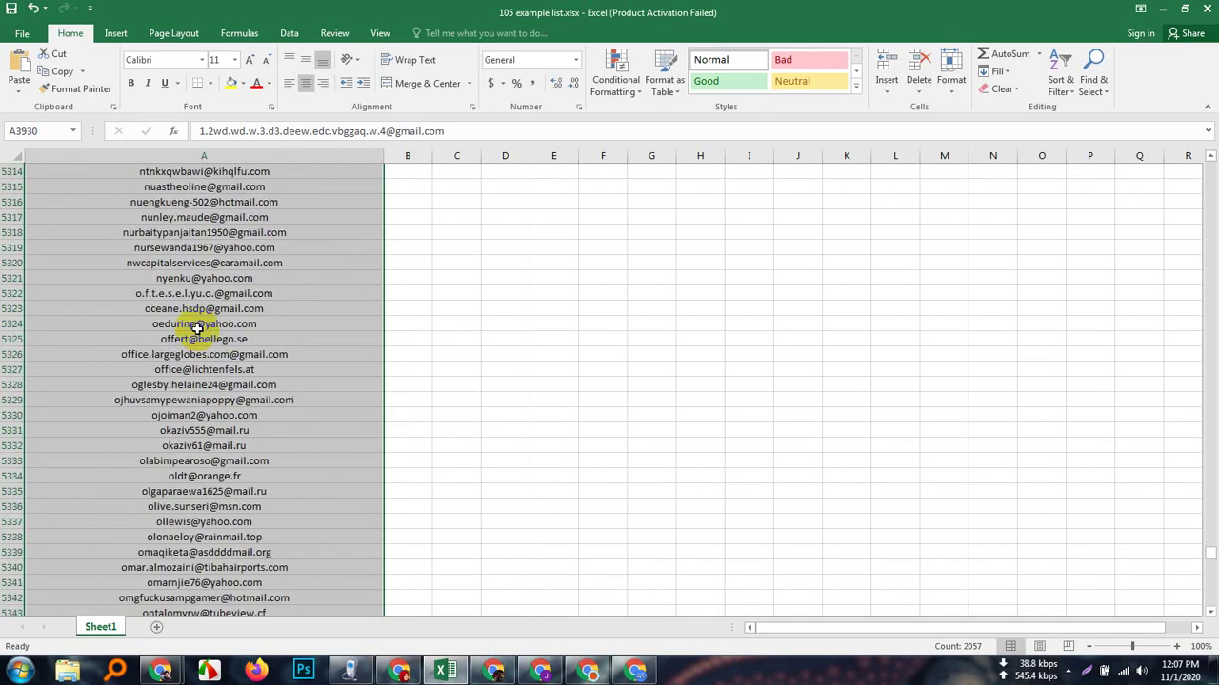
scroll(197, 326, down, 20)
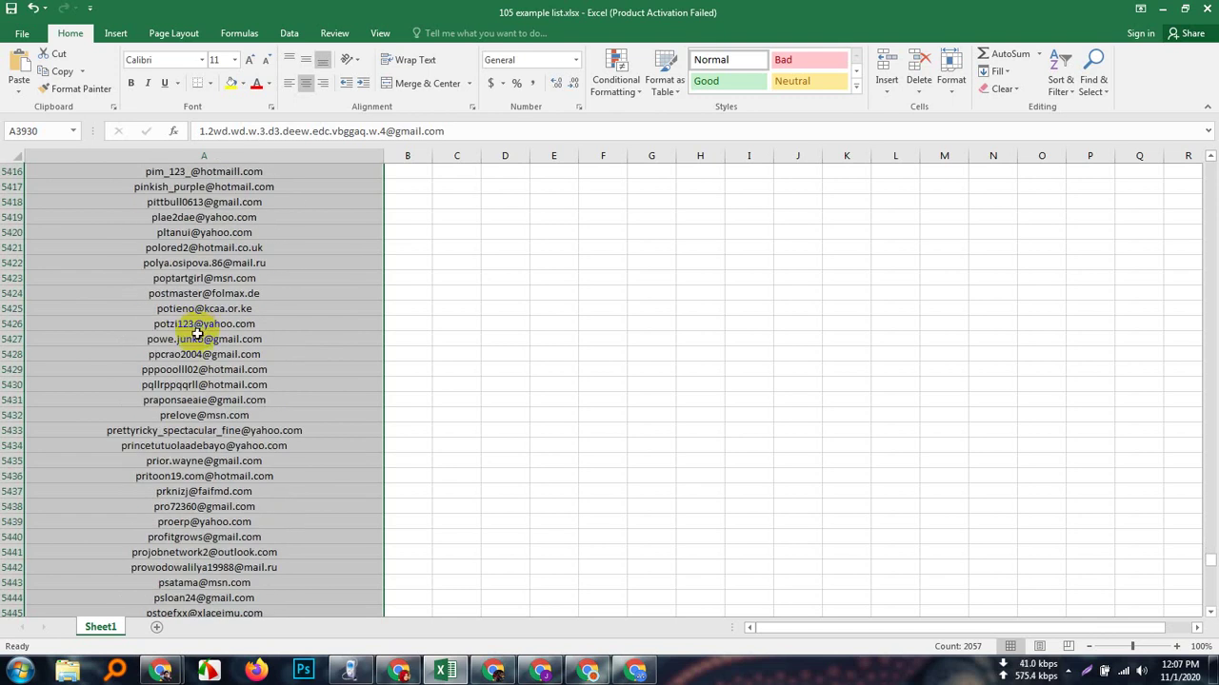
scroll(197, 338, down, 20)
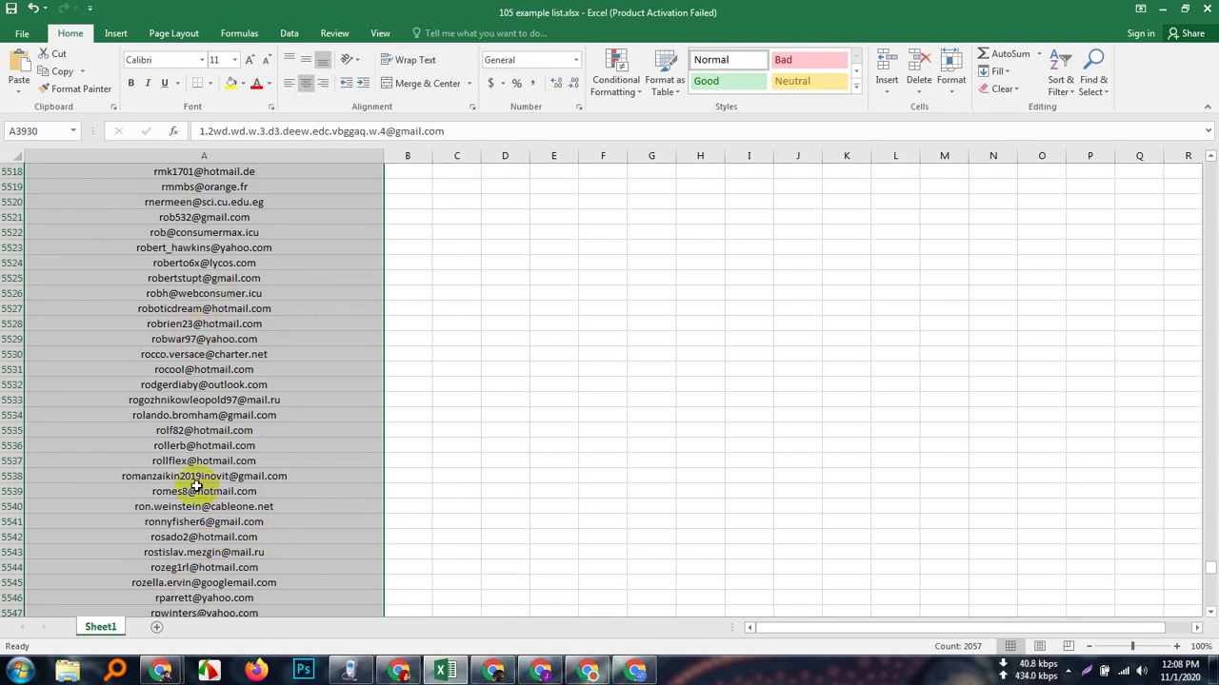
scroll(200, 486, down, 15)
scroll(200, 485, down, 4)
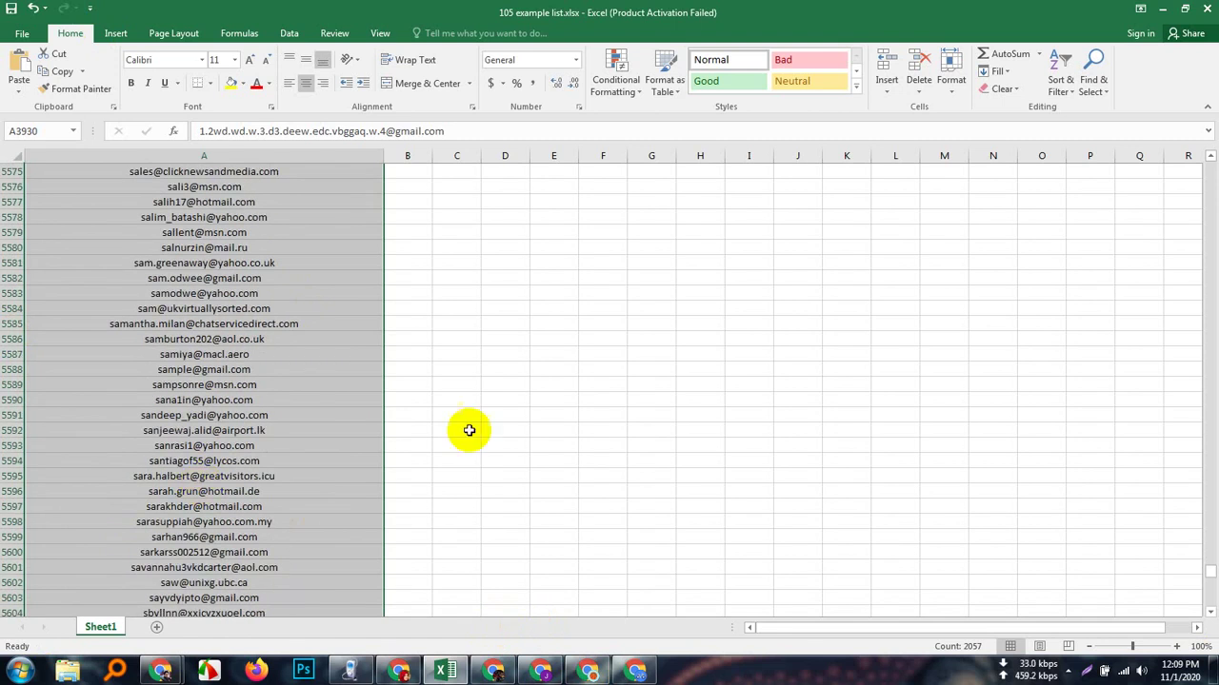
scroll(269, 434, down, 10)
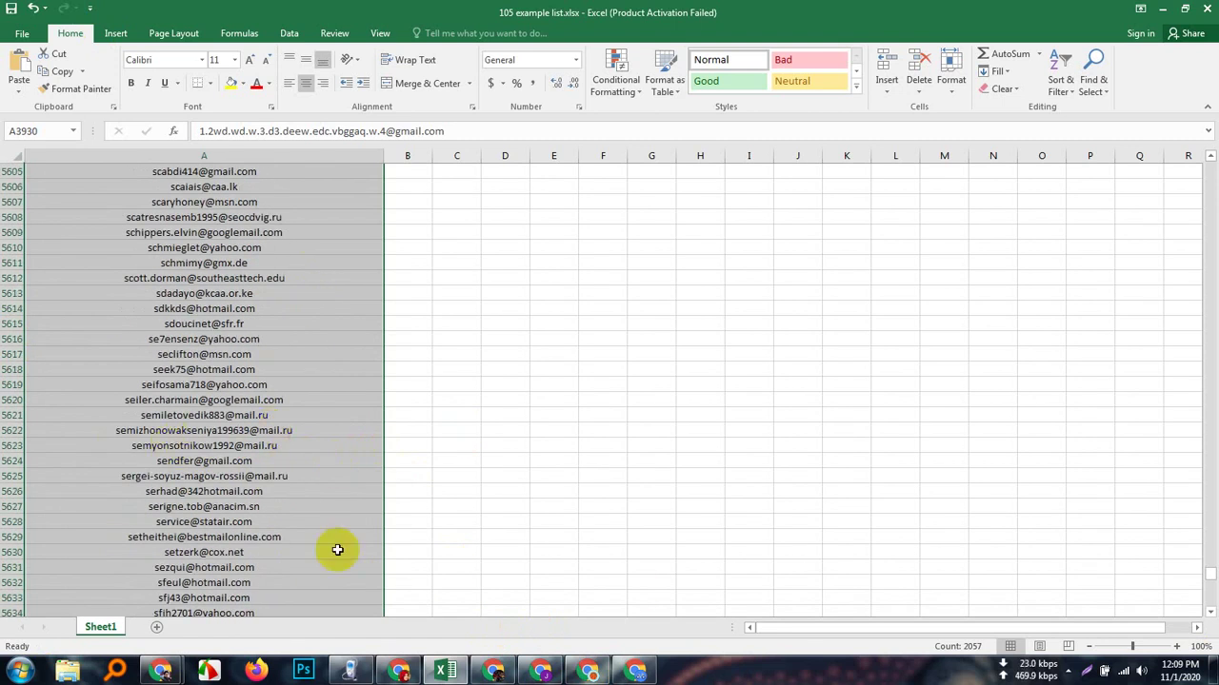
scroll(308, 430, down, 14)
scroll(265, 426, down, 20)
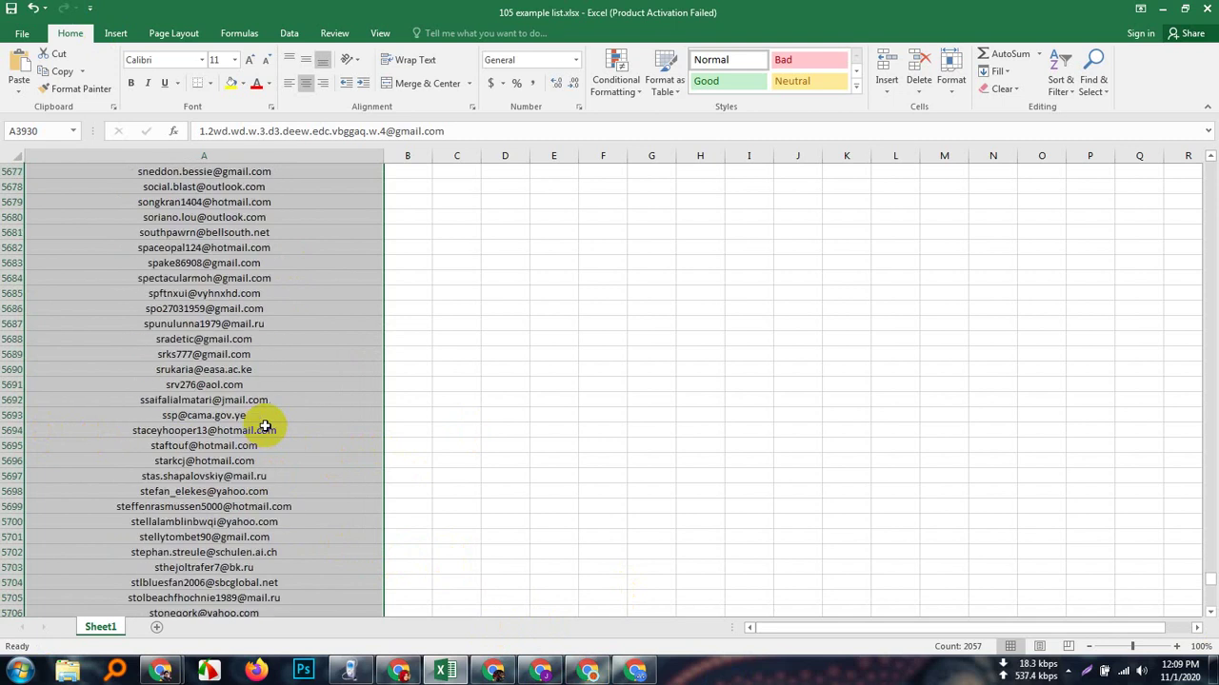
scroll(264, 425, down, 20)
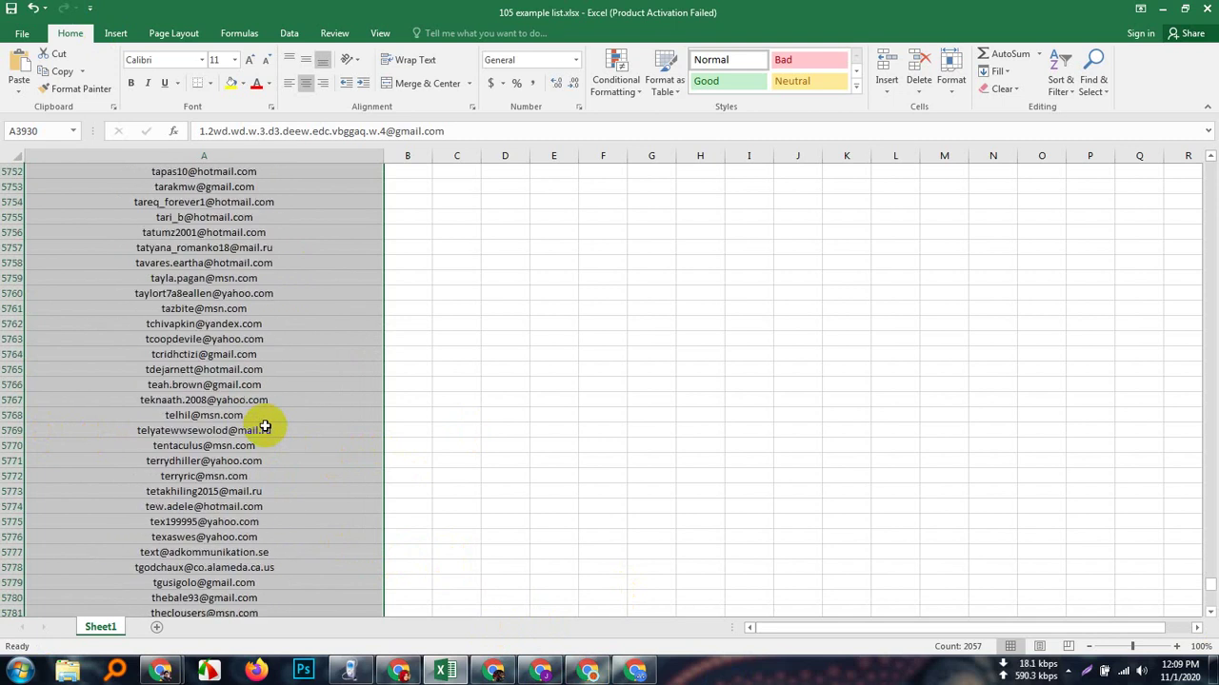
scroll(265, 426, down, 20)
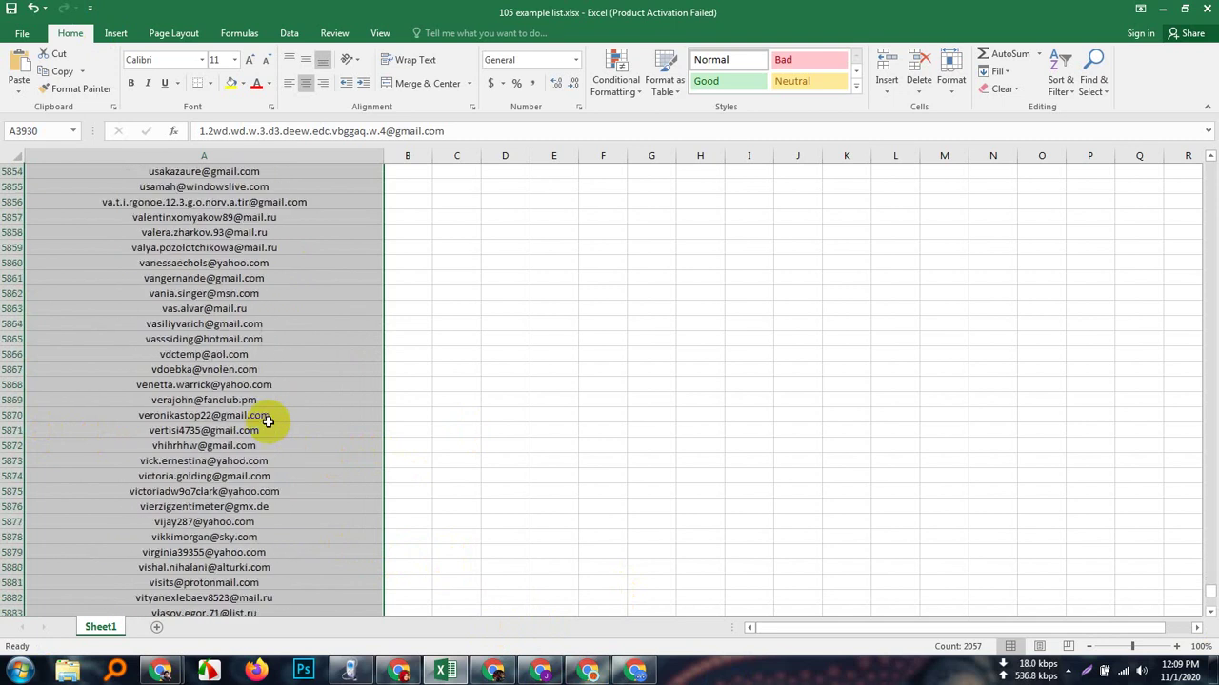
scroll(269, 419, down, 15)
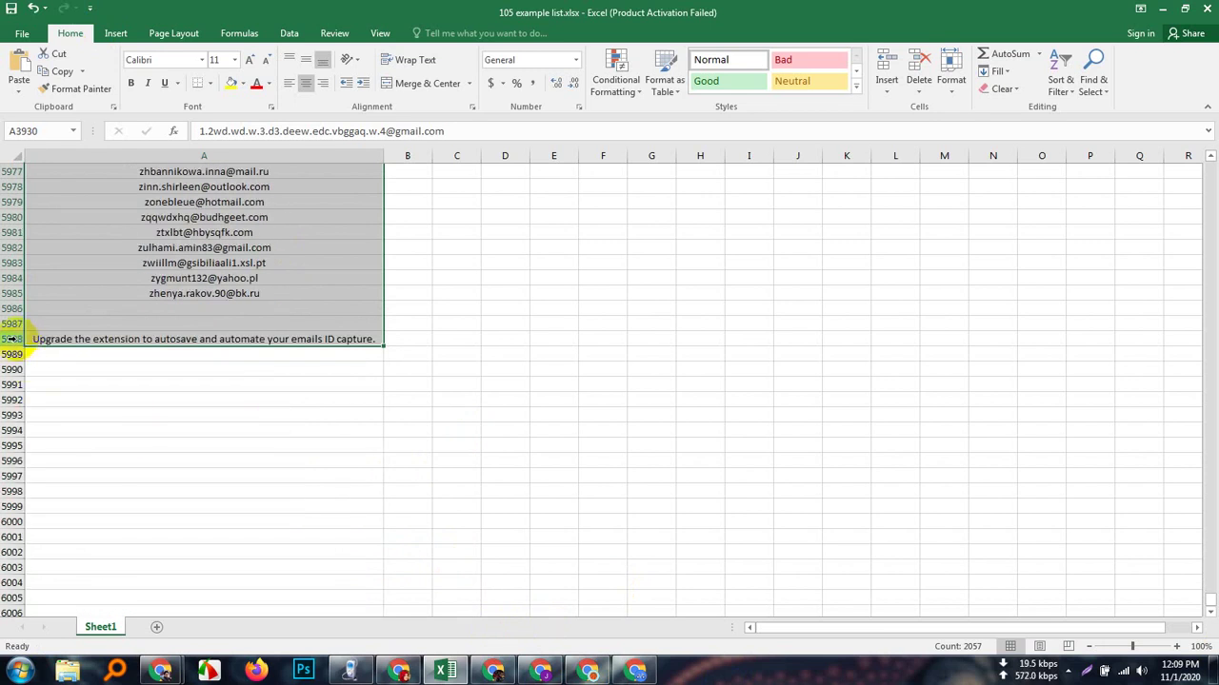
- Delete row 5988, which holds the extension's upgrade notice below the email addresses
right_click(27, 341)
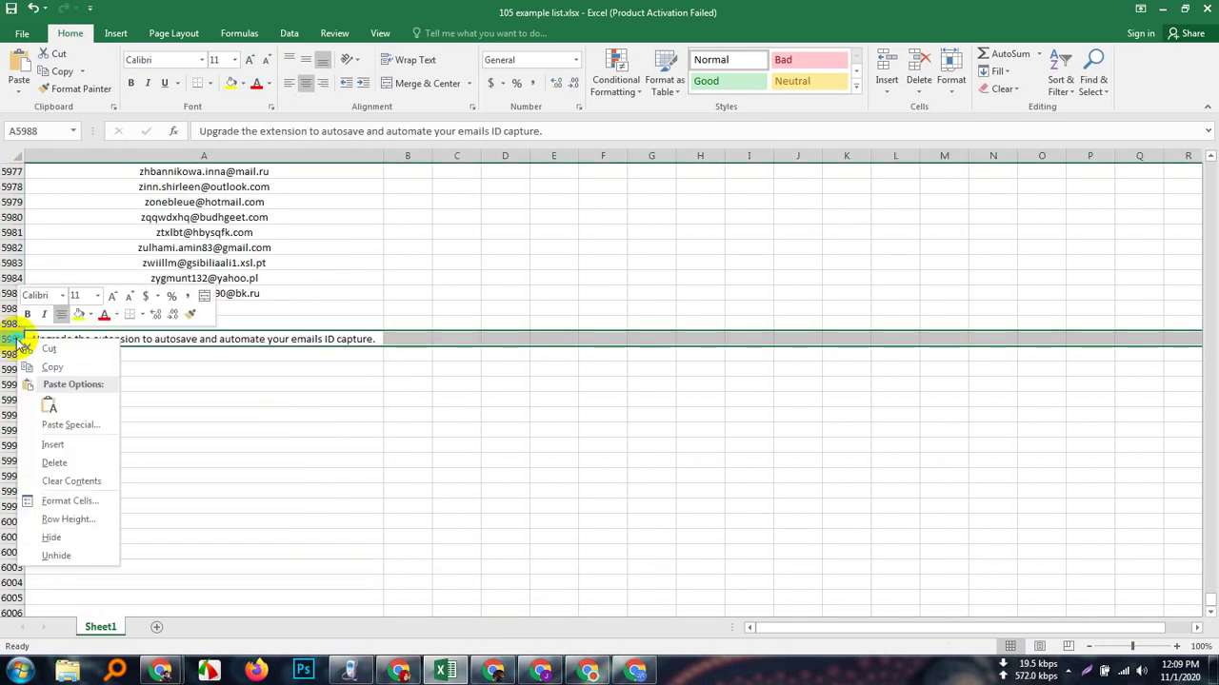
click(54, 463)
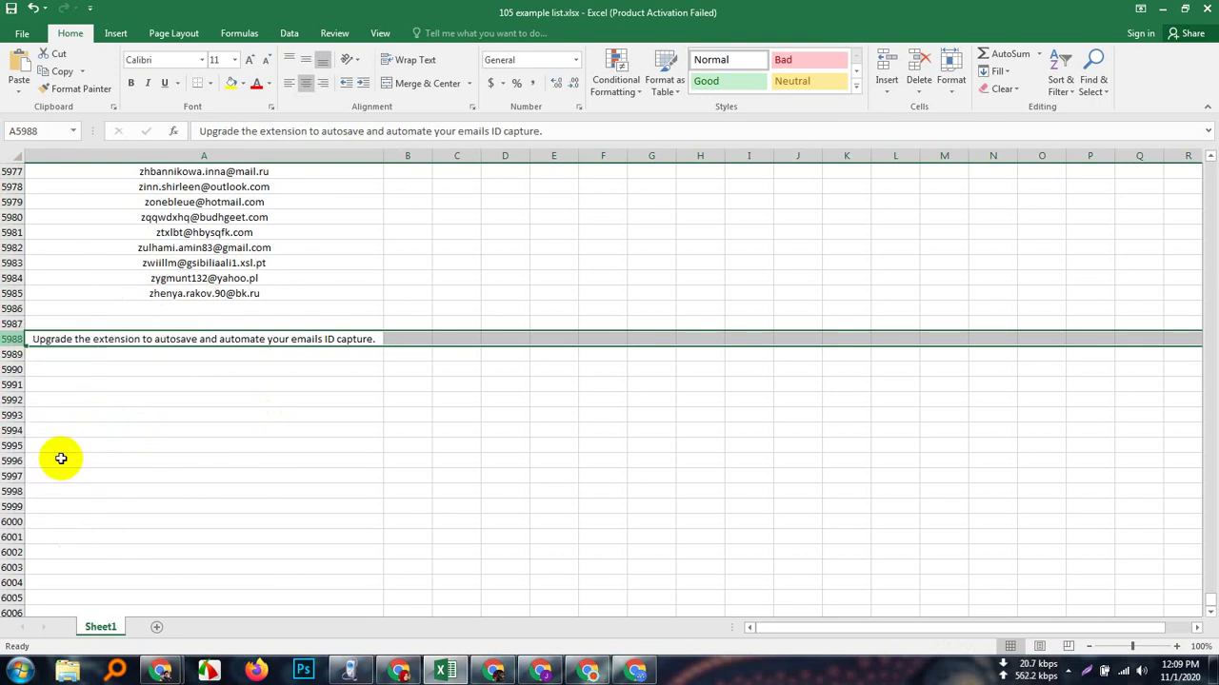
click(234, 424)
click(214, 314)
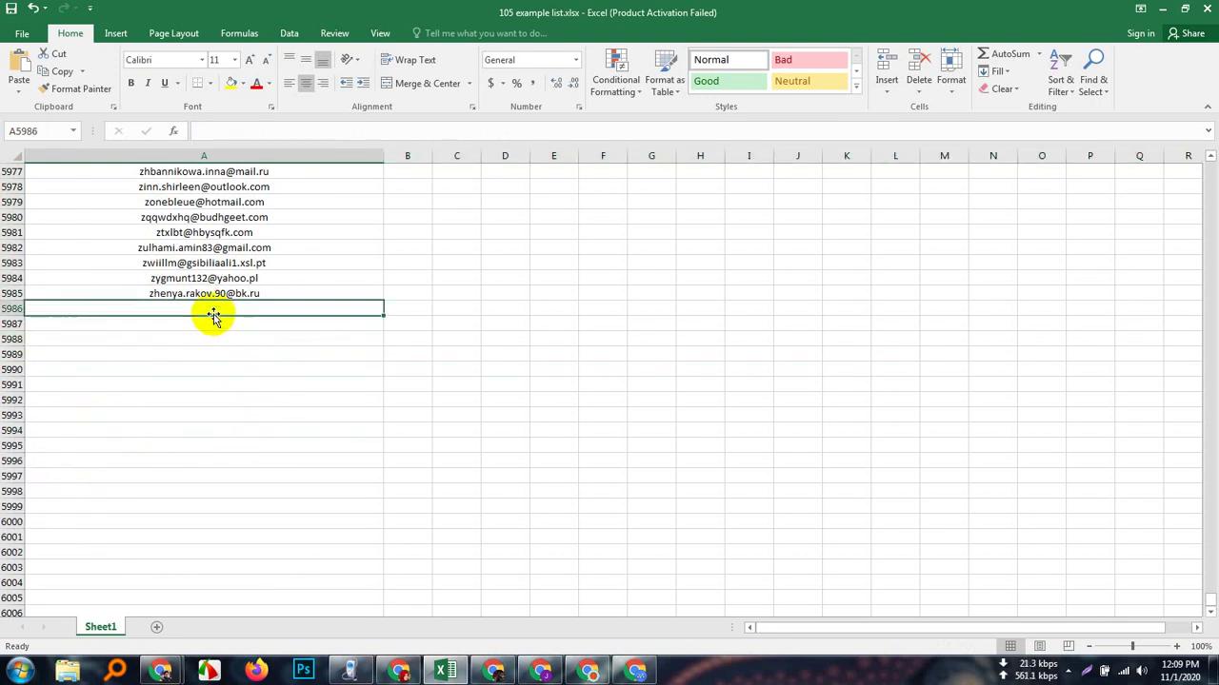
click(215, 353)
click(210, 308)
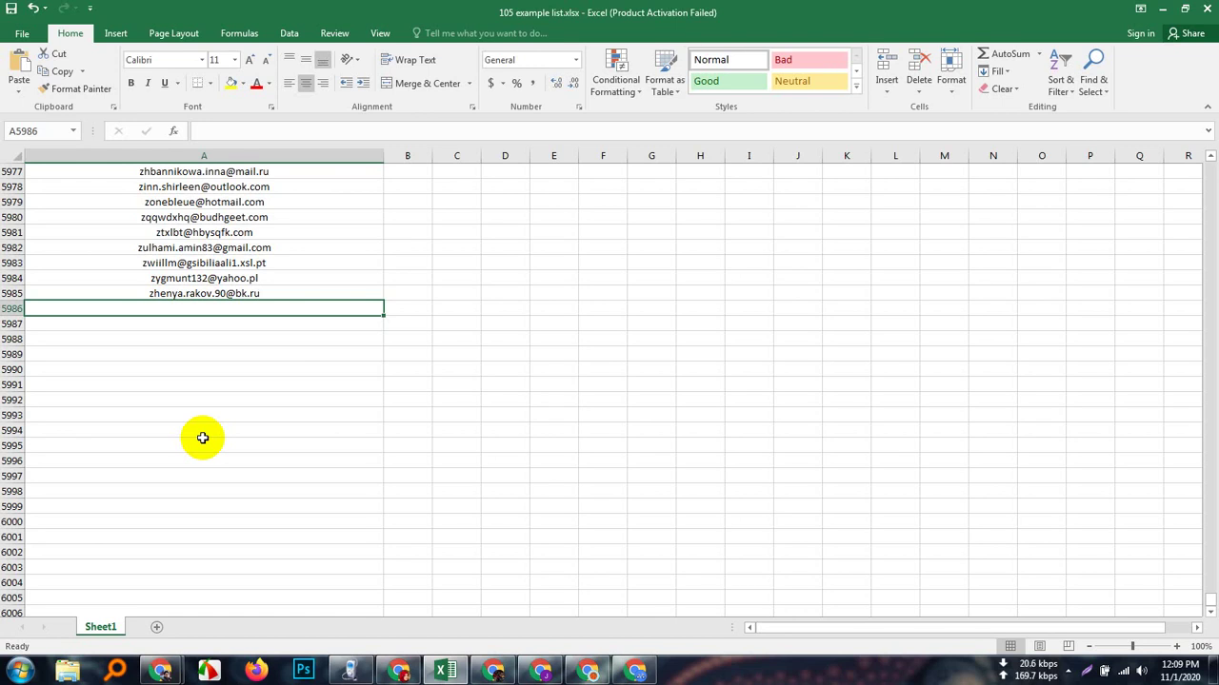
click(231, 398)
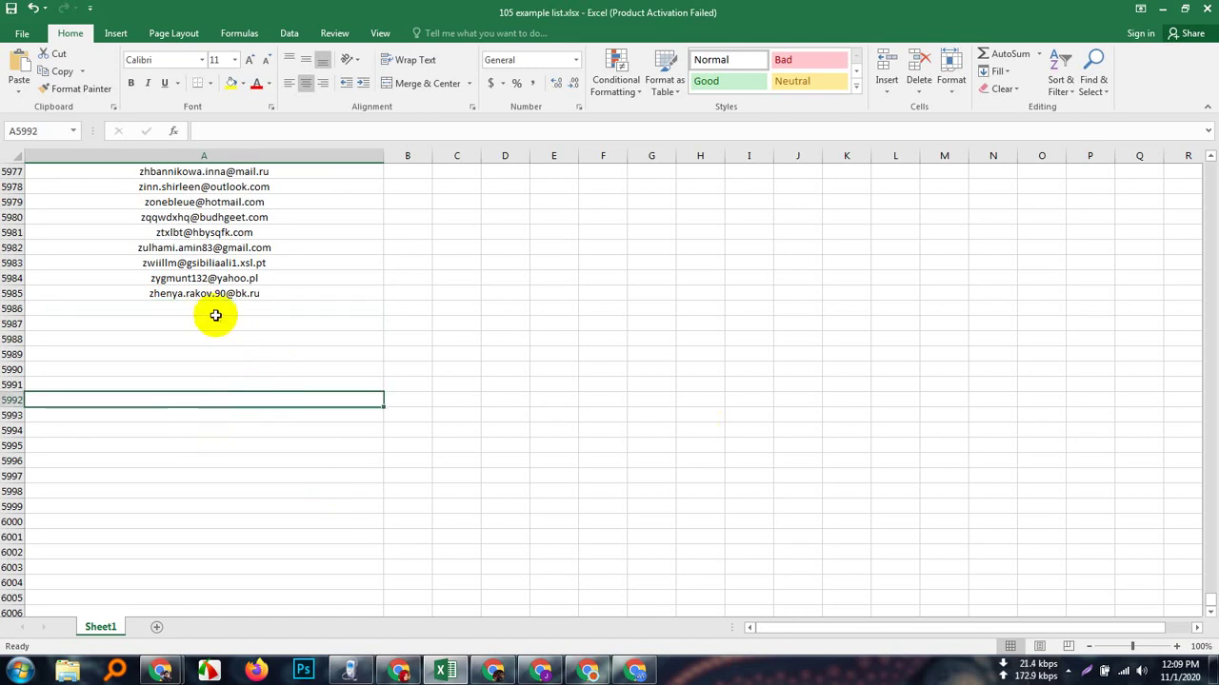
click(209, 310)
click(218, 384)
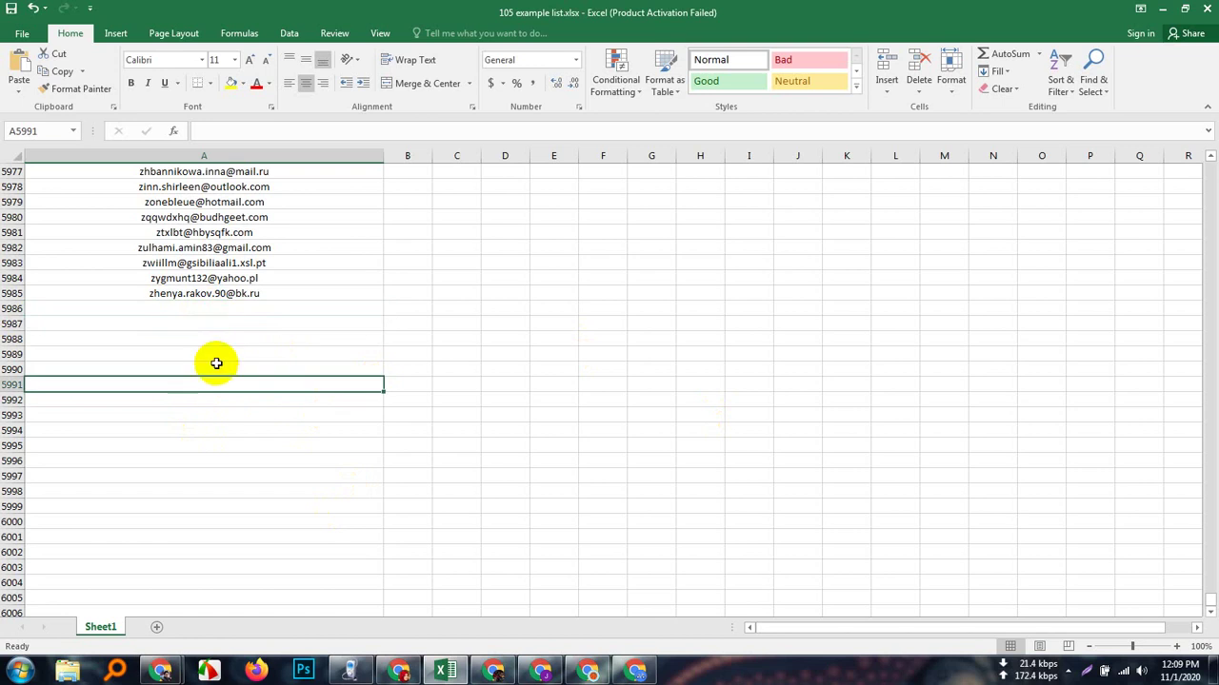
click(217, 308)
scroll(272, 402, up, 4)
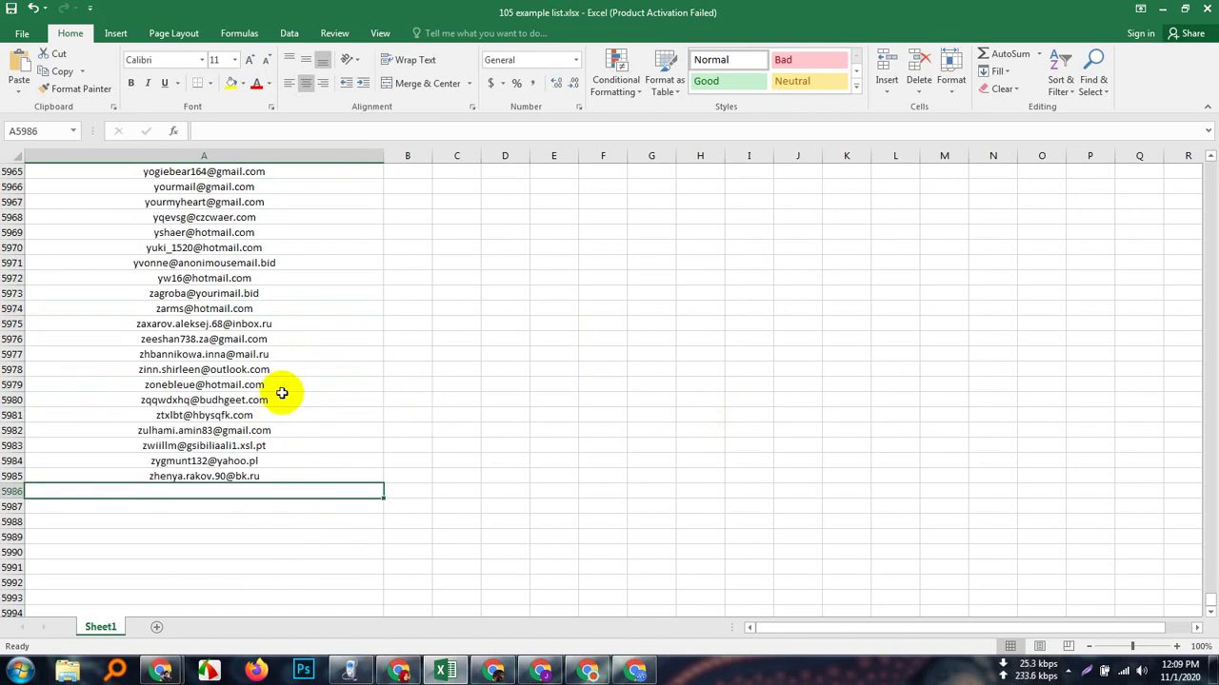
scroll(276, 392, up, 4)
scroll(239, 391, down, 8)
click(239, 352)
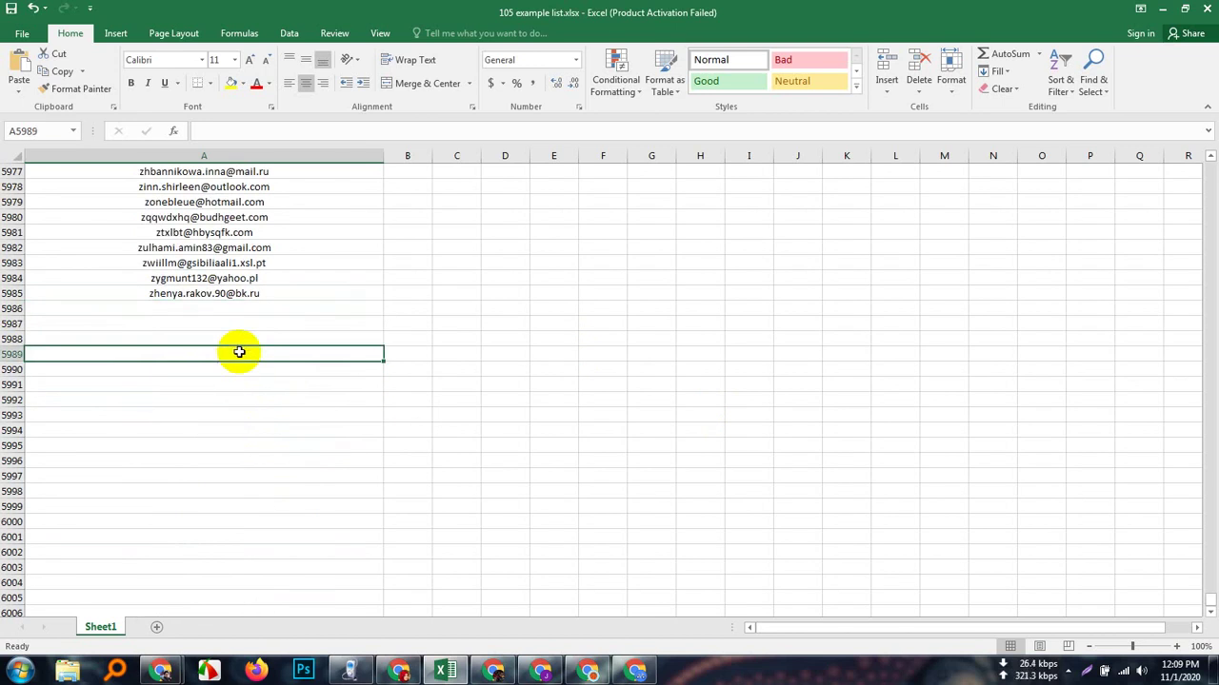
click(210, 309)
click(223, 338)
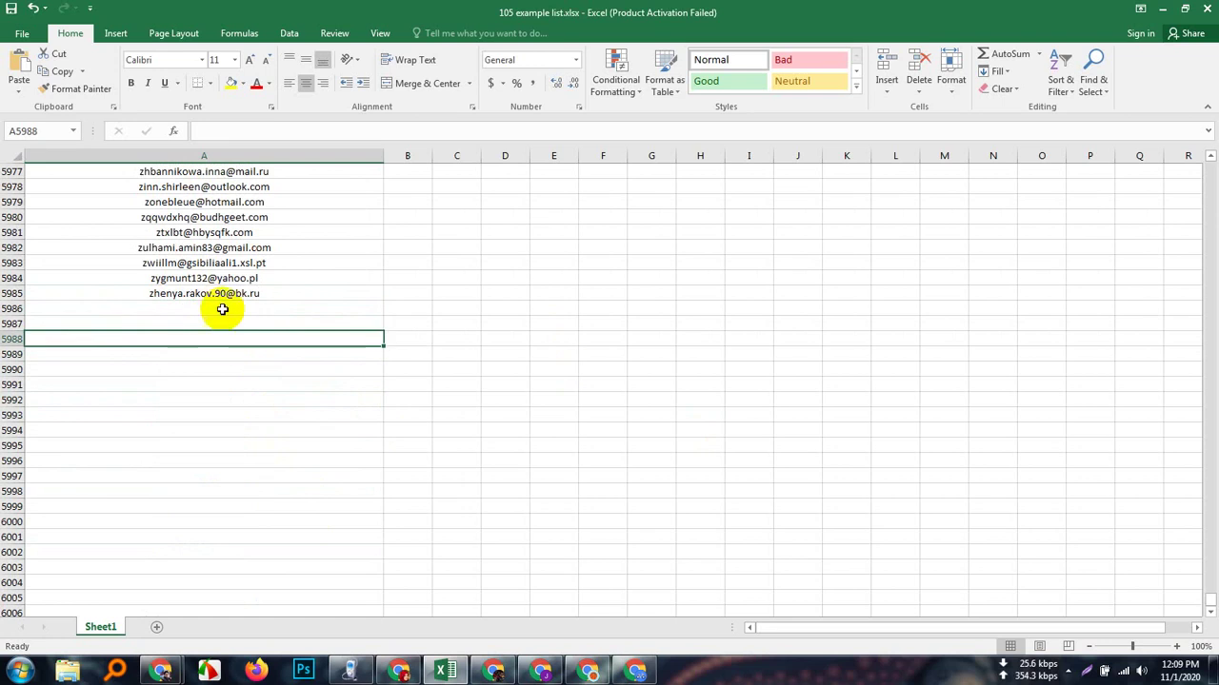
click(222, 310)
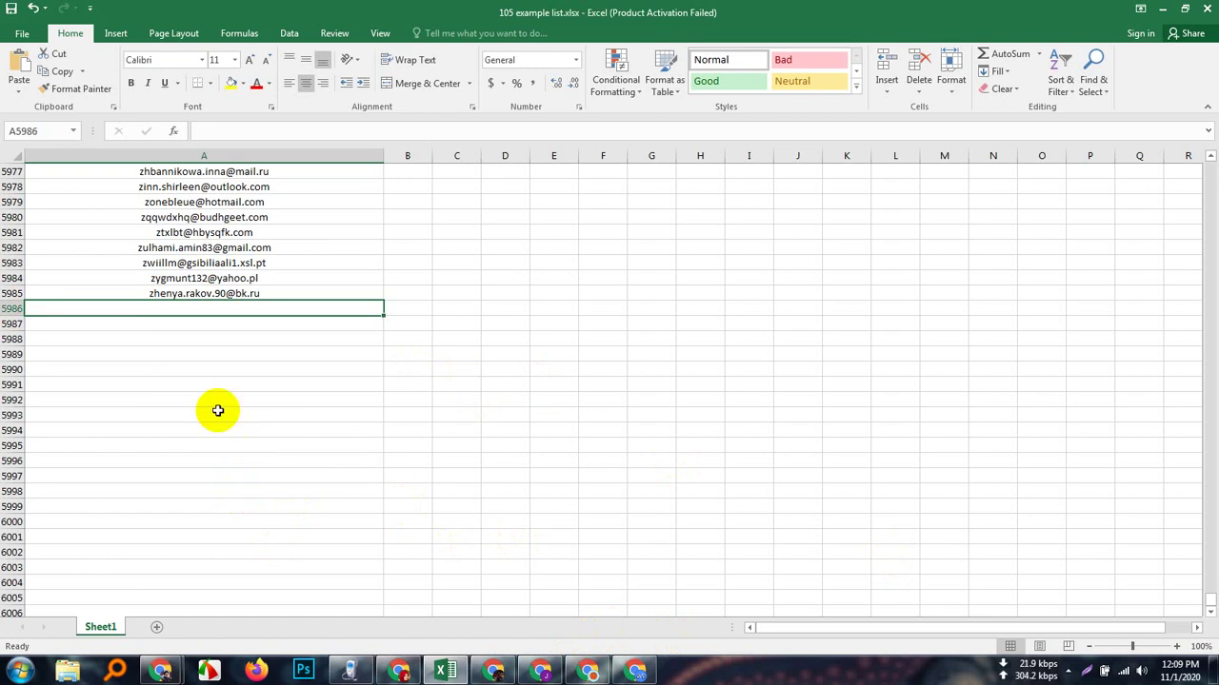
- Look back up through the compiled email list and return to its first row
scroll(145, 368, up, 4)
scroll(287, 386, up, 20)
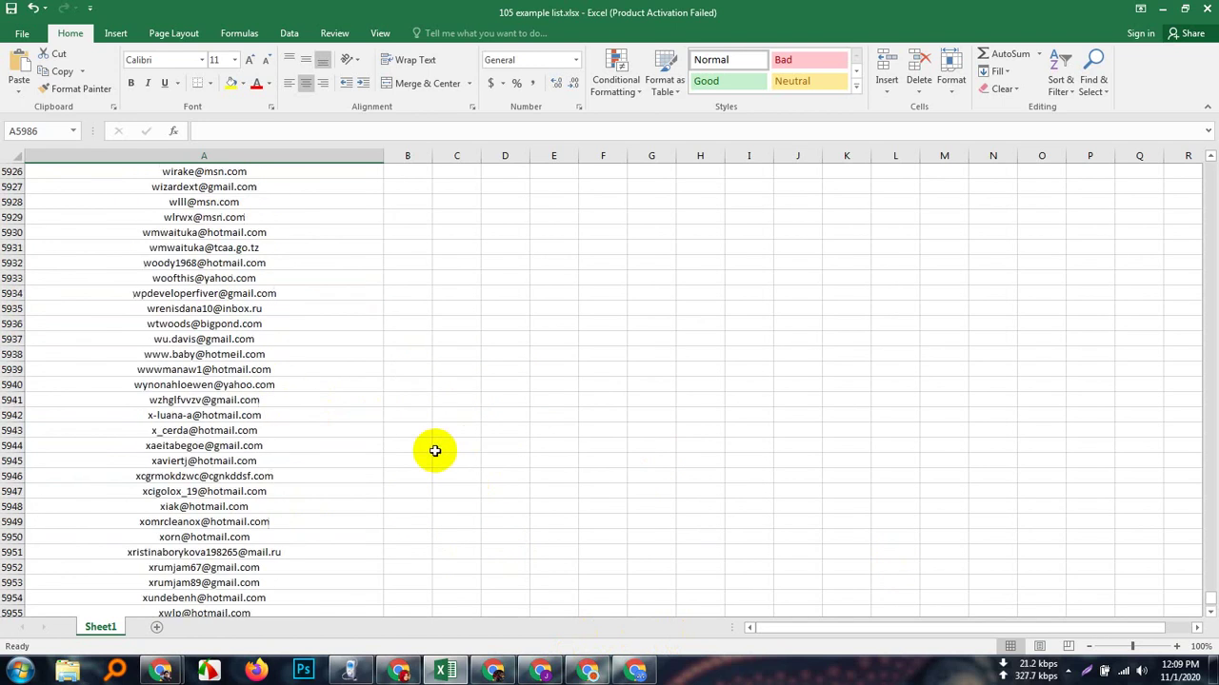
scroll(499, 450, up, 20)
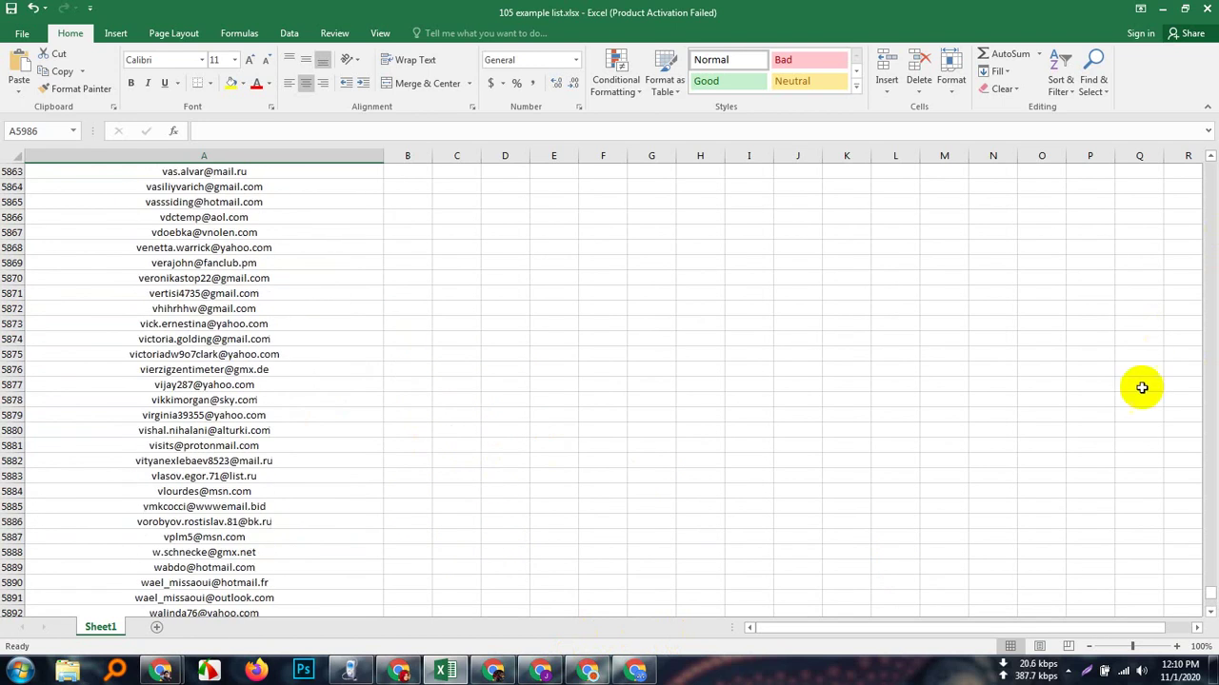
scroll(1125, 433, up, 20)
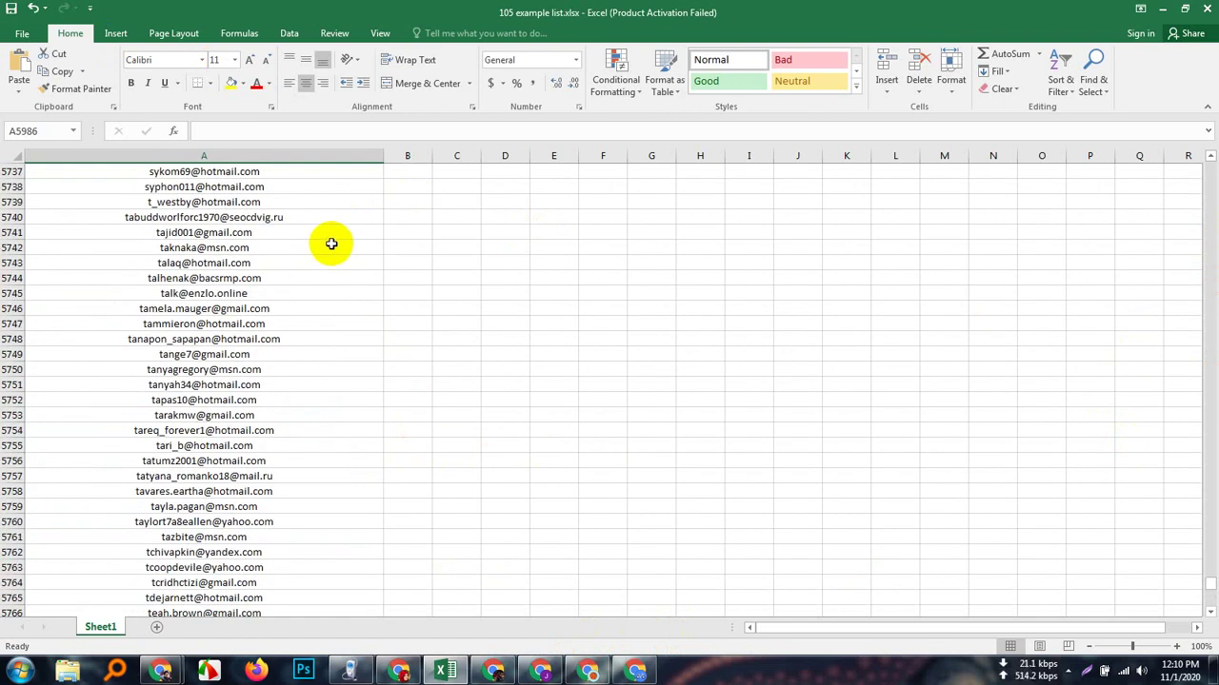
scroll(473, 367, up, 12)
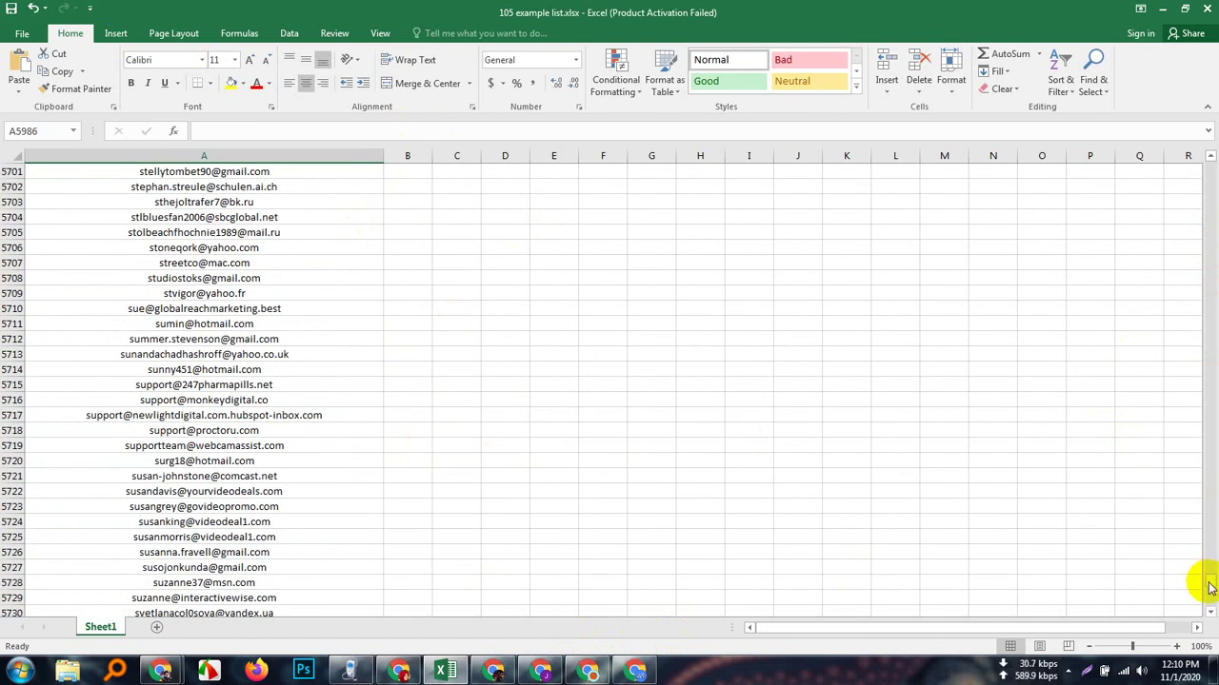
drag(1210, 582, 1208, 149)
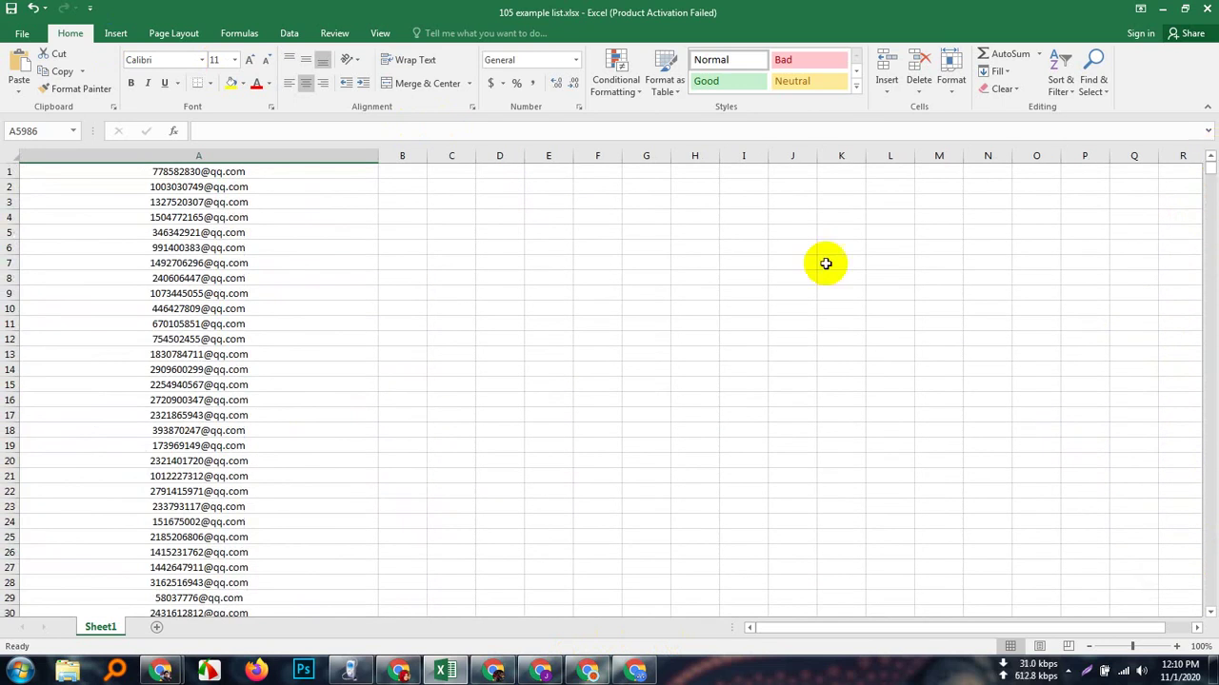
click(290, 150)
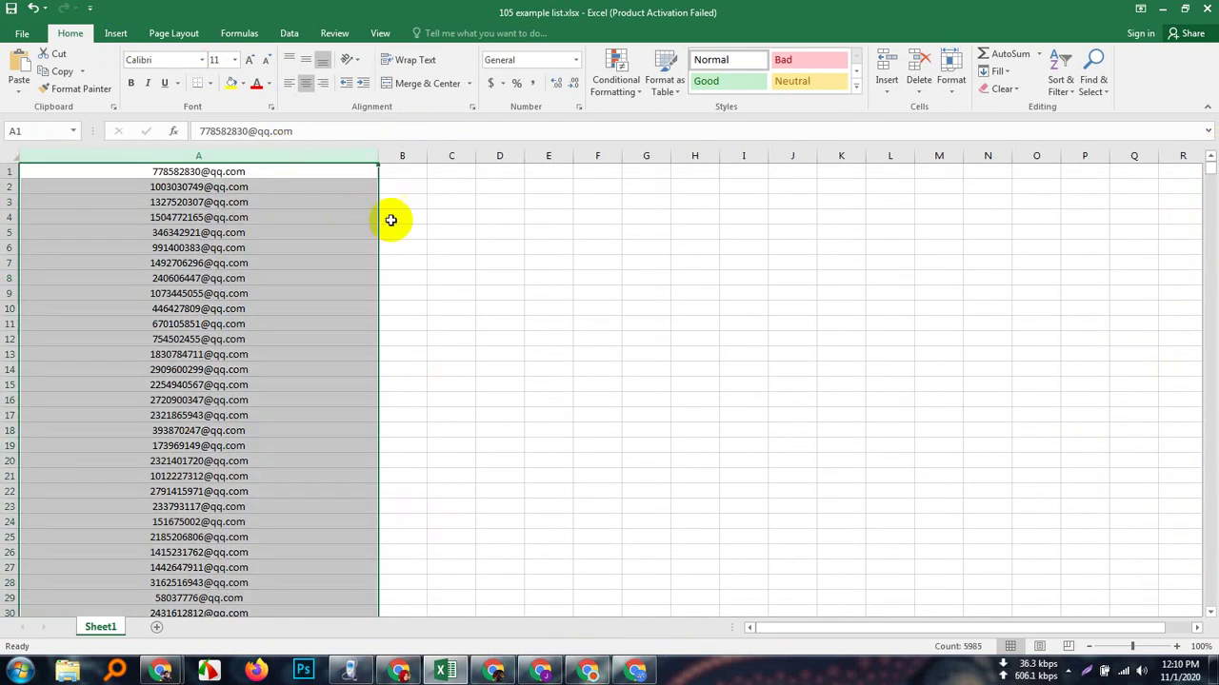
click(633, 83)
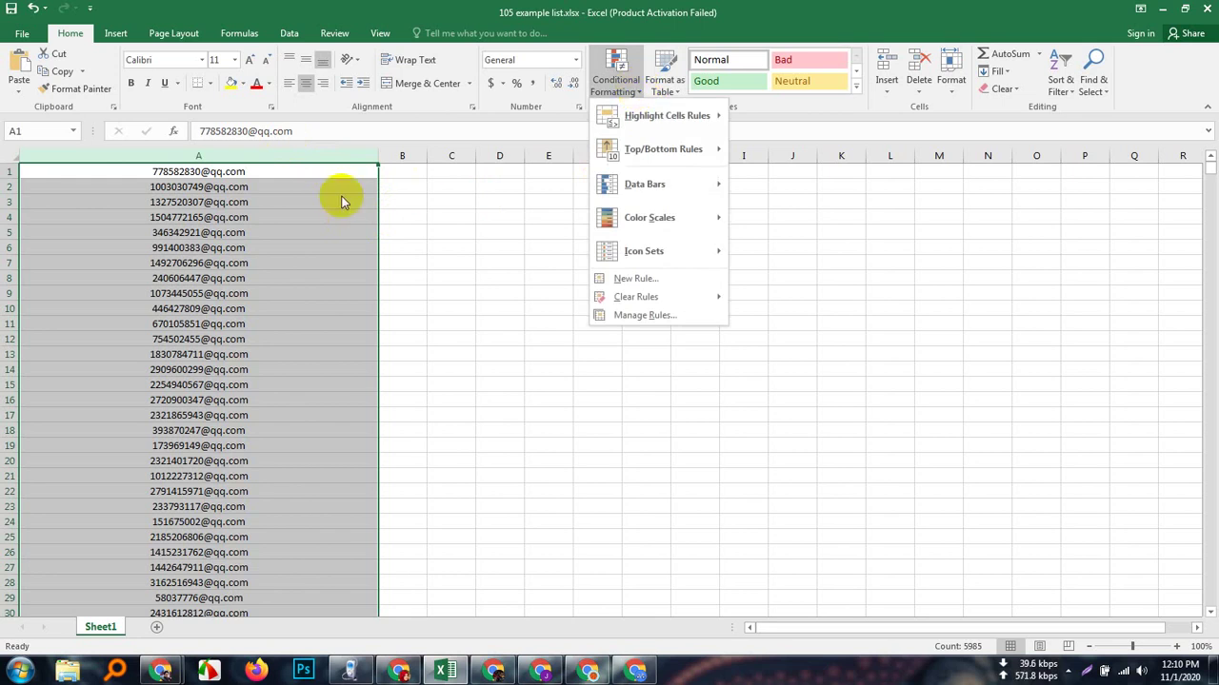
click(323, 156)
click(566, 356)
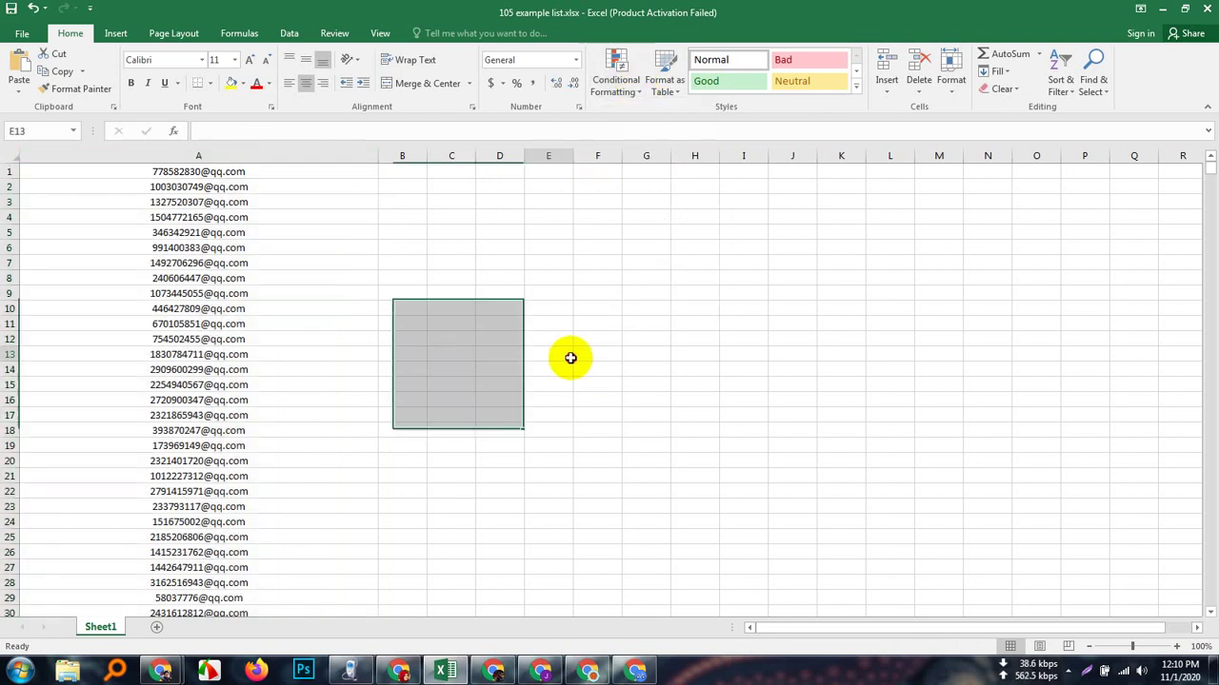
- Highlight duplicate values across column A using Light Red Fill with Dark Red Text
click(301, 148)
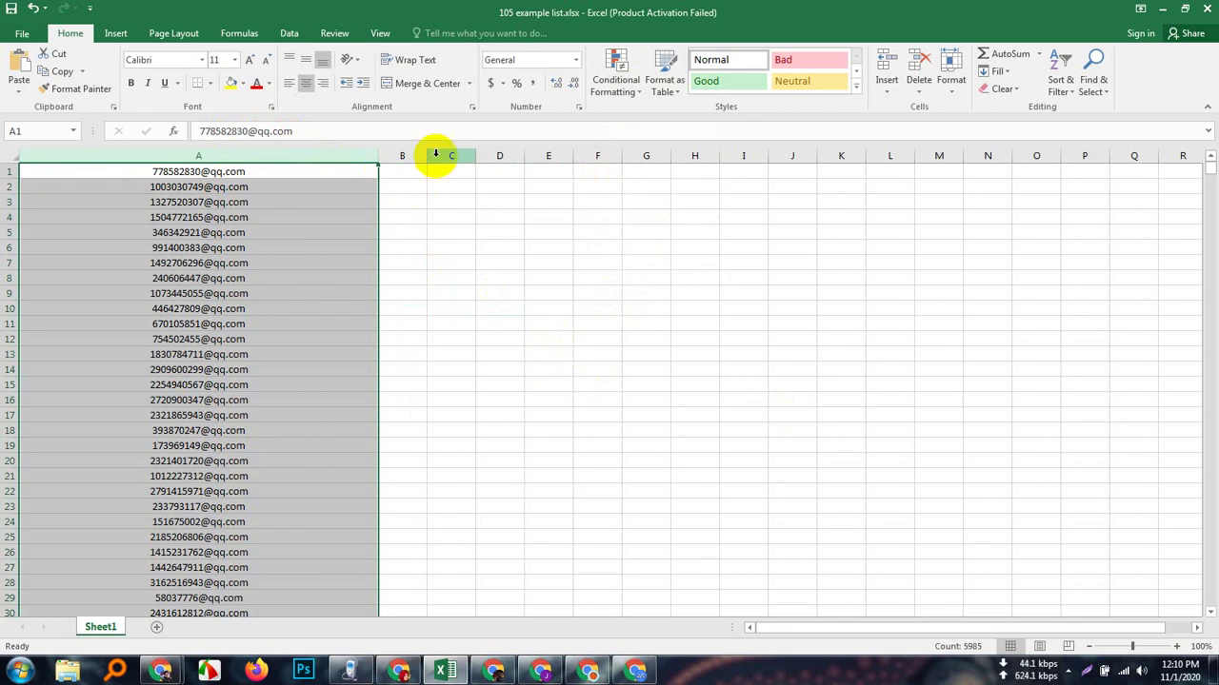
click(636, 93)
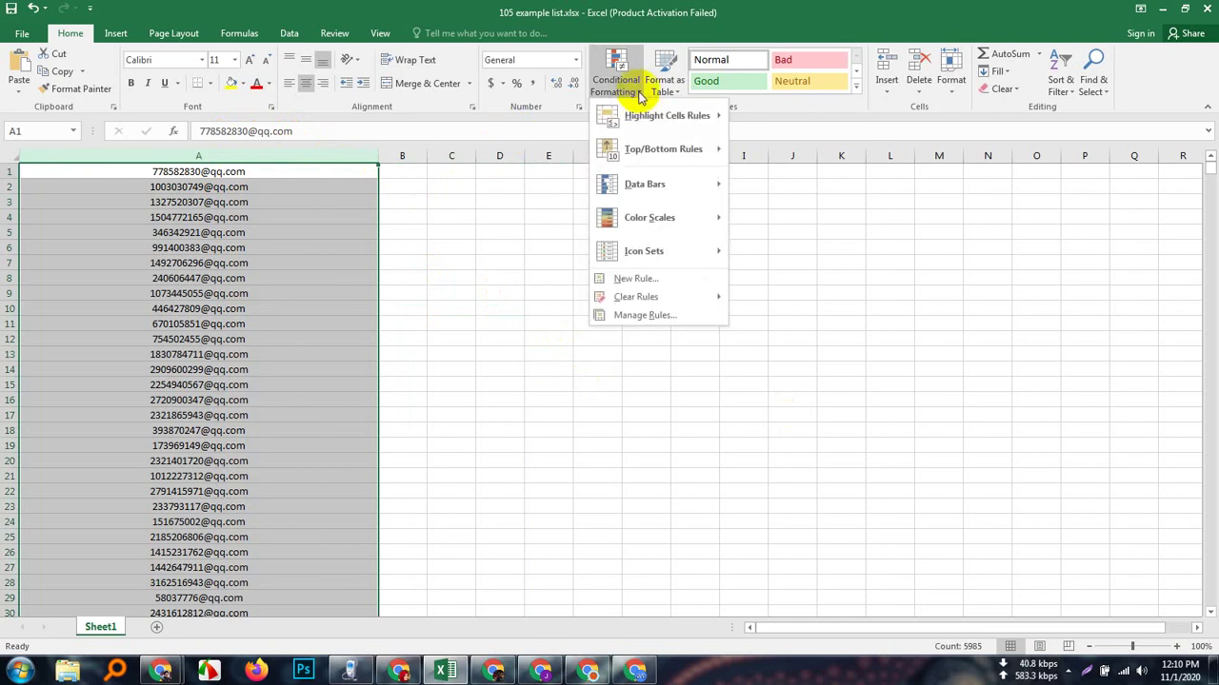
mouse_move(610, 118)
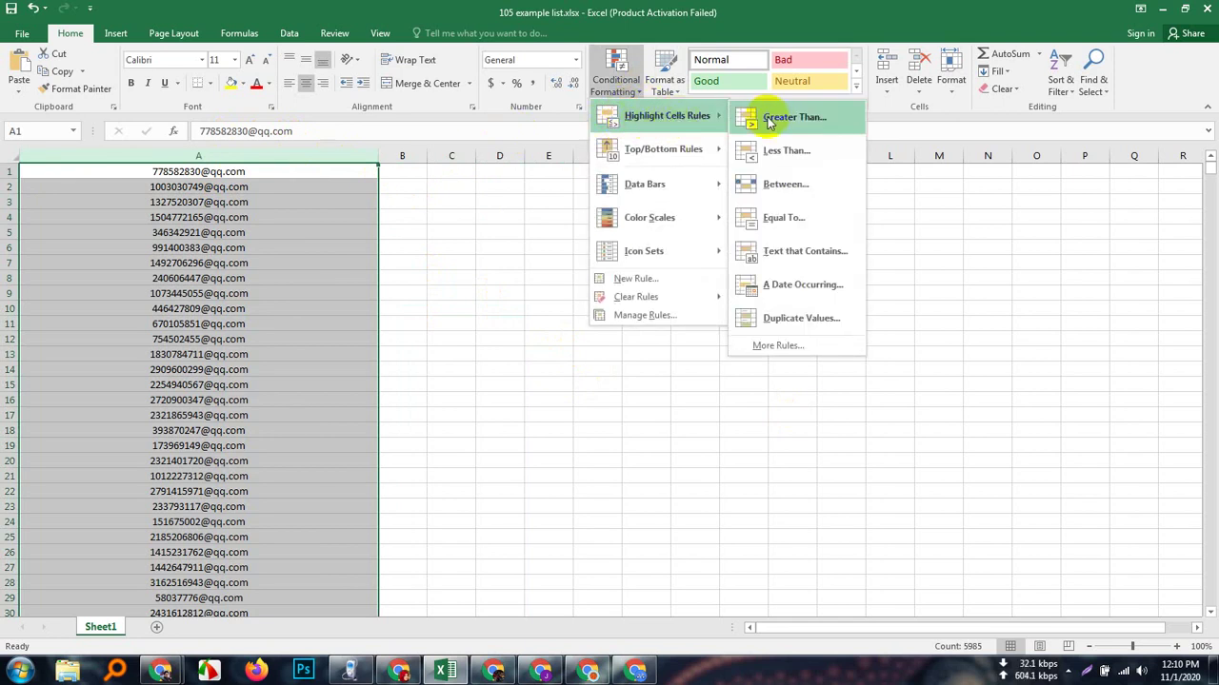
click(787, 322)
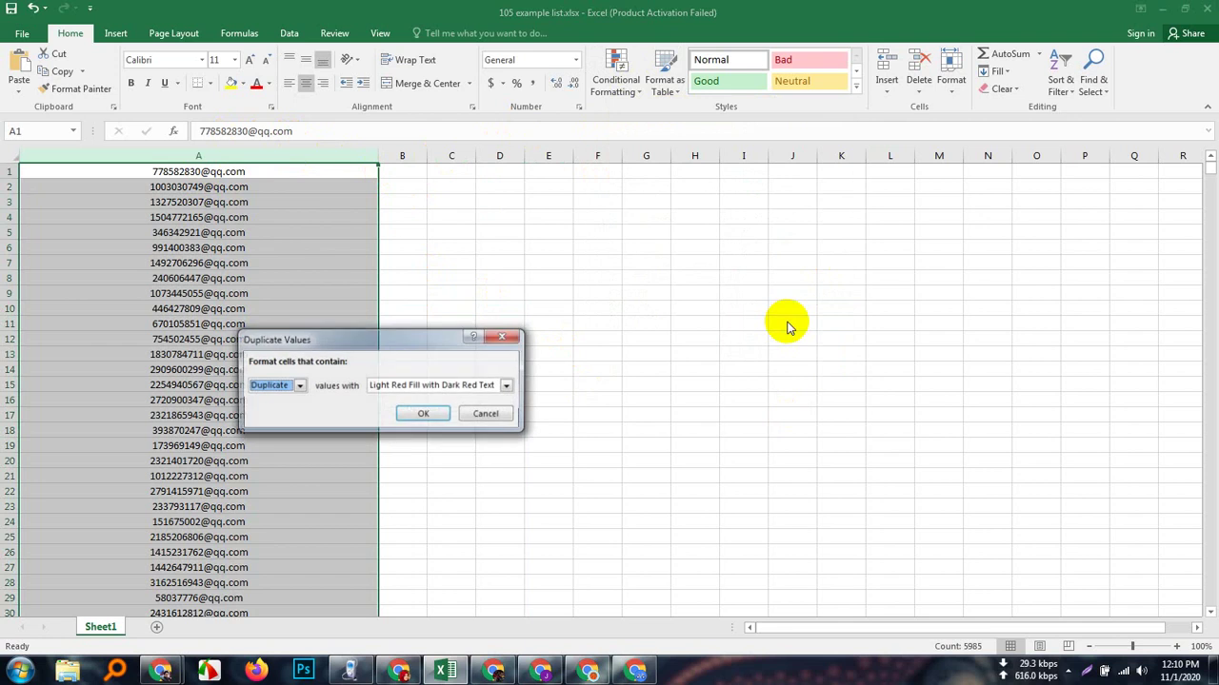
click(431, 413)
- Look through the email addresses in column A down to the last filled row for highlighted duplicates
scroll(240, 419, down, 20)
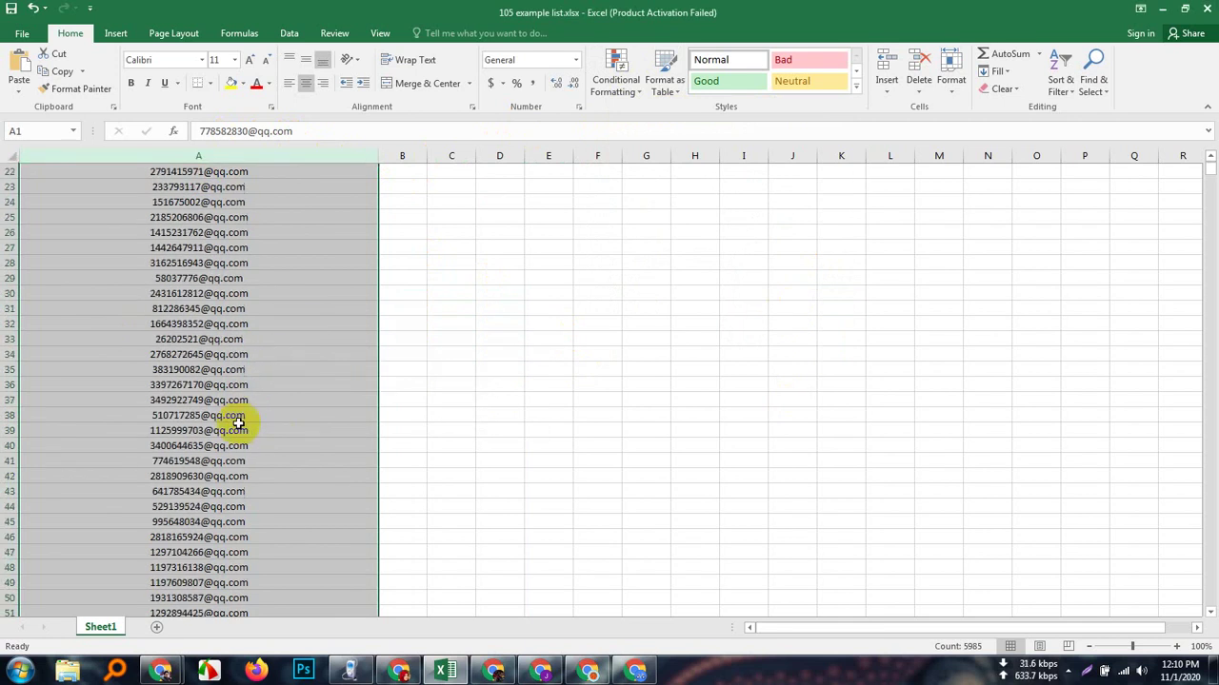
scroll(244, 419, down, 20)
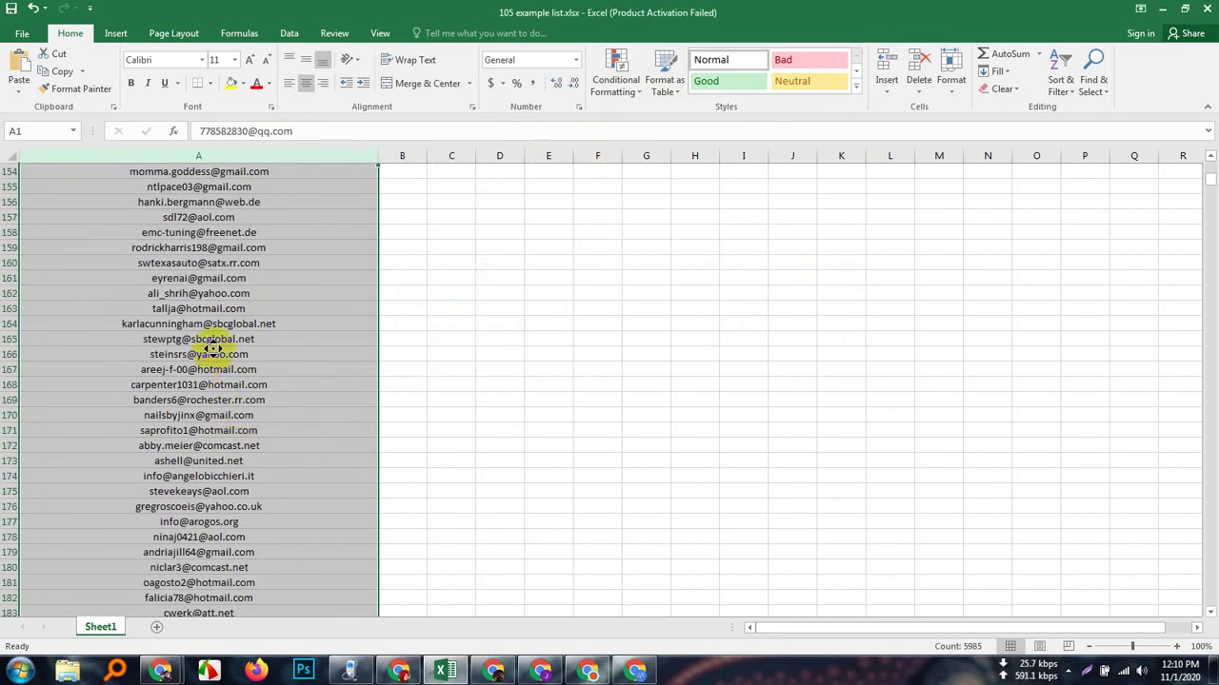
scroll(206, 400, down, 6)
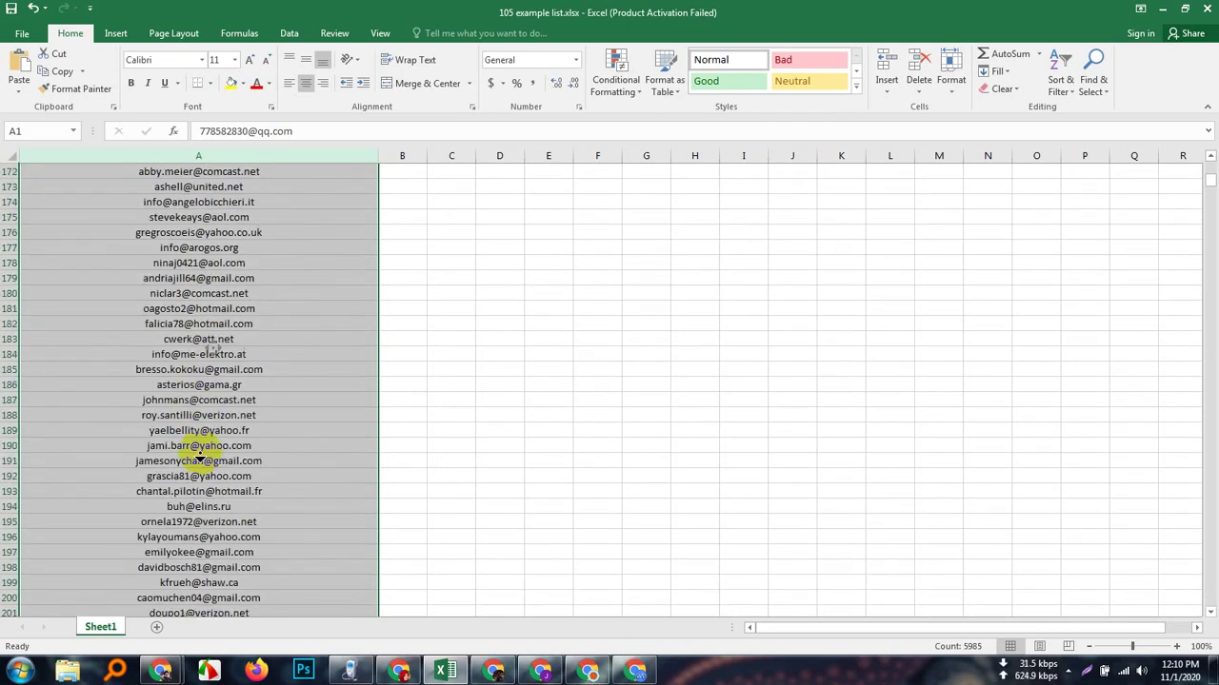
scroll(199, 457, down, 3)
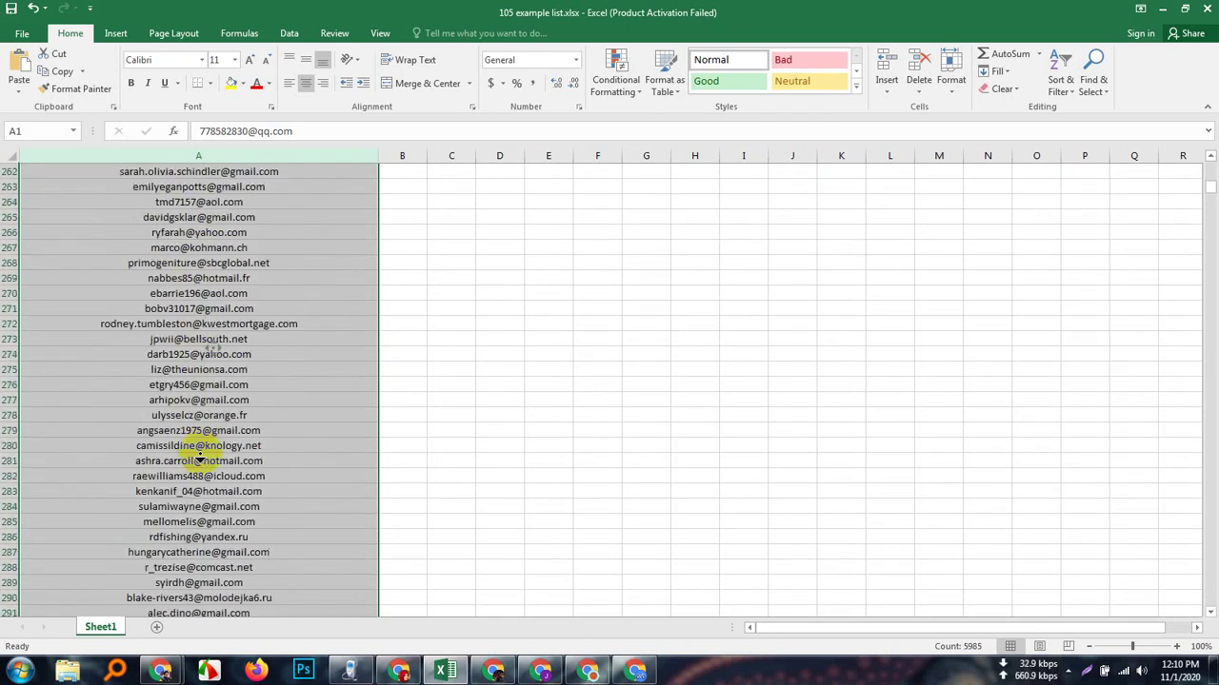
scroll(199, 461, down, 4)
scroll(199, 461, down, 15)
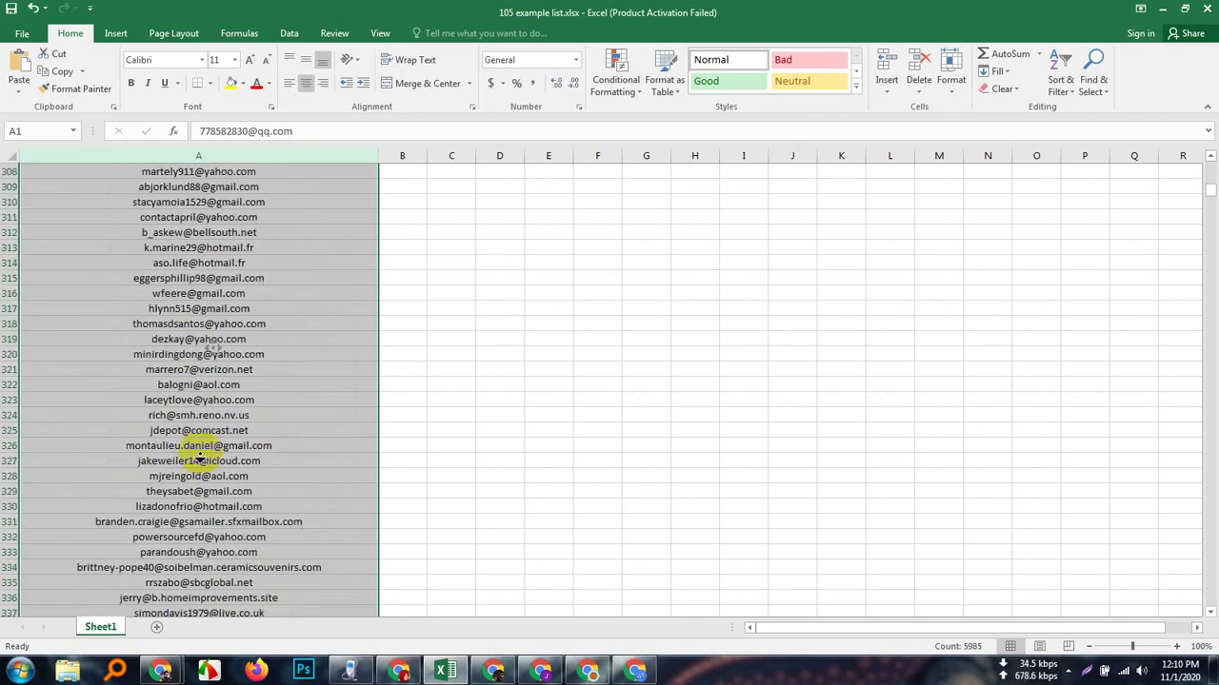
scroll(199, 457, down, 20)
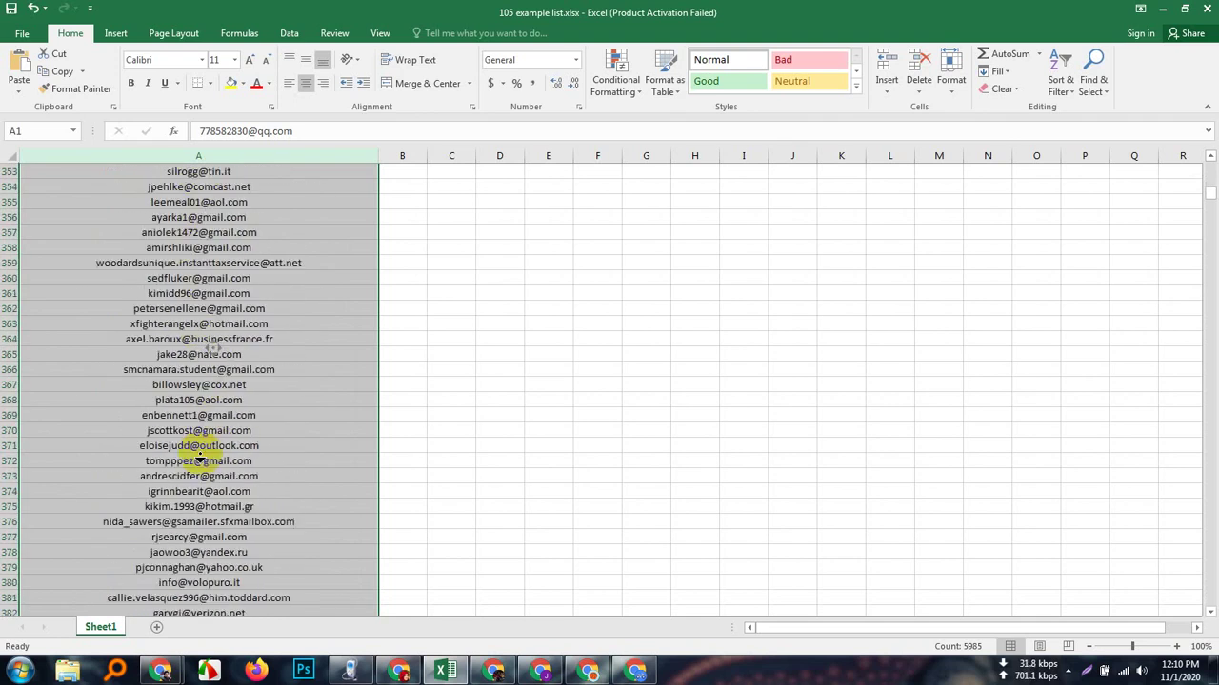
scroll(187, 514, down, 20)
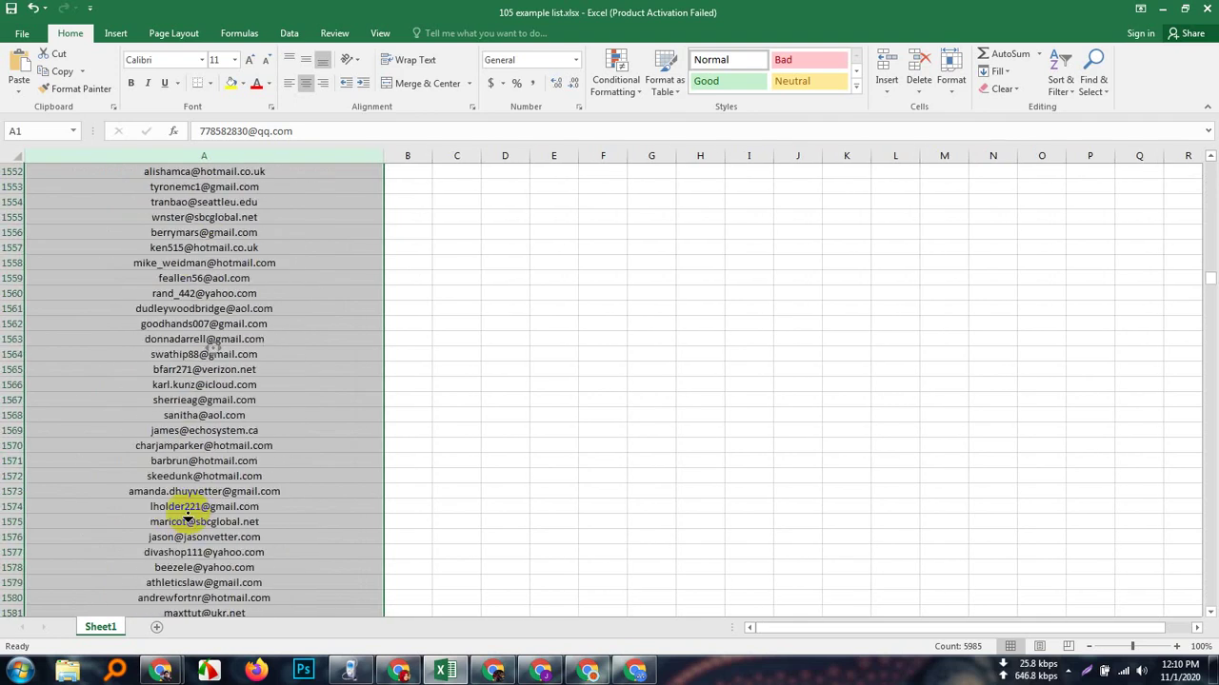
scroll(188, 514, down, 20)
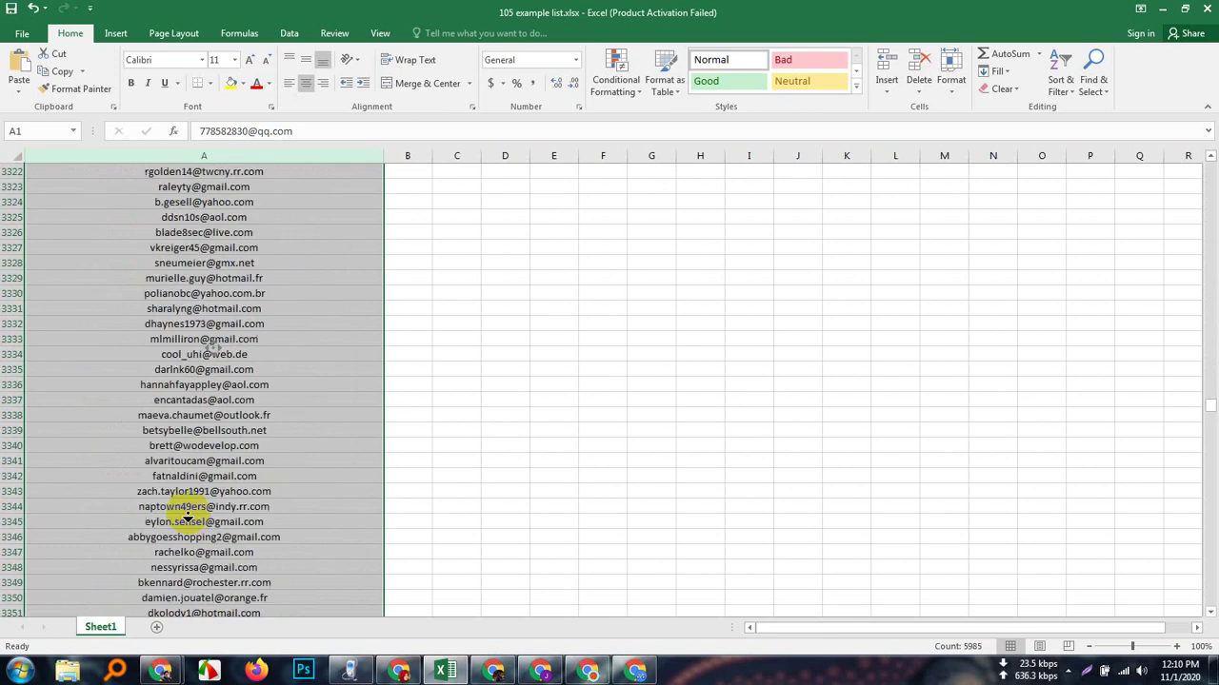
scroll(188, 516, down, 20)
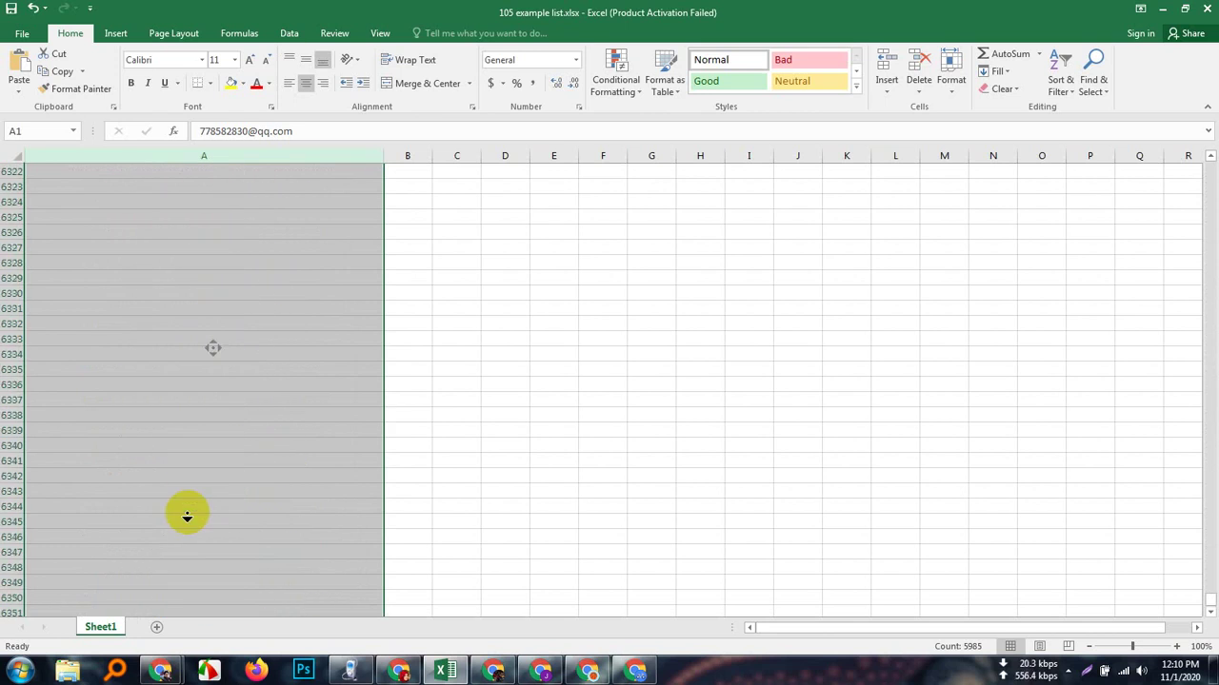
scroll(204, 285, up, 20)
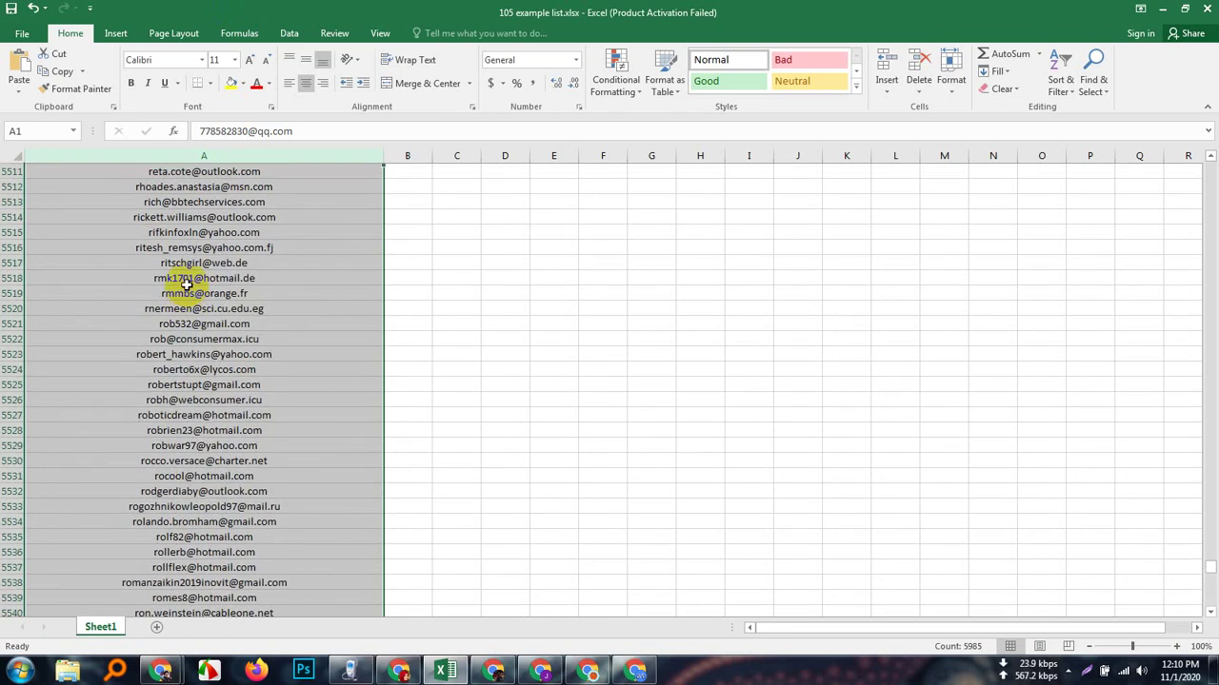
click(211, 308)
scroll(228, 446, down, 20)
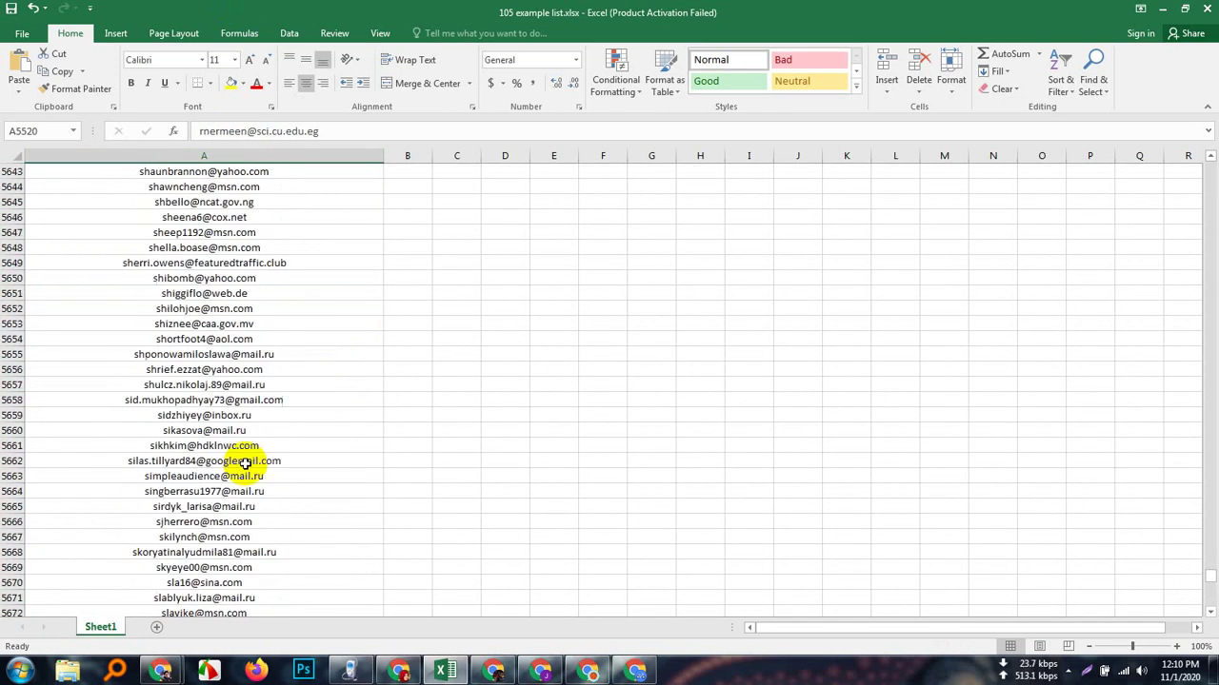
scroll(245, 462, down, 20)
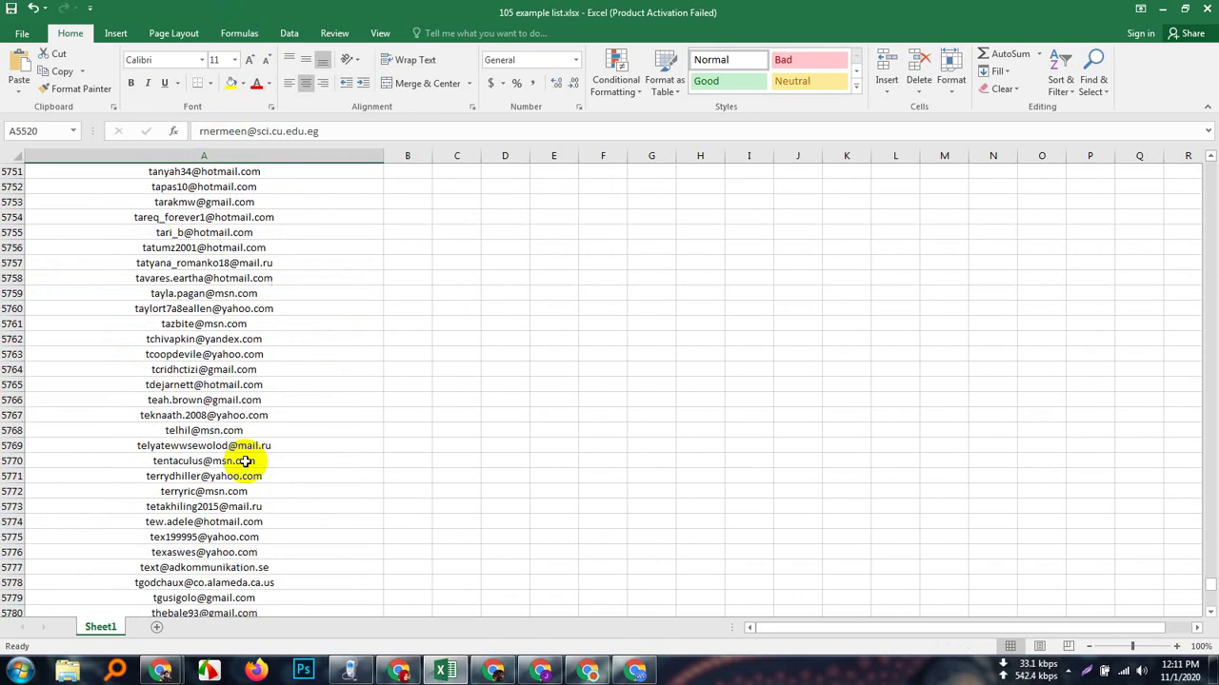
scroll(245, 461, down, 12)
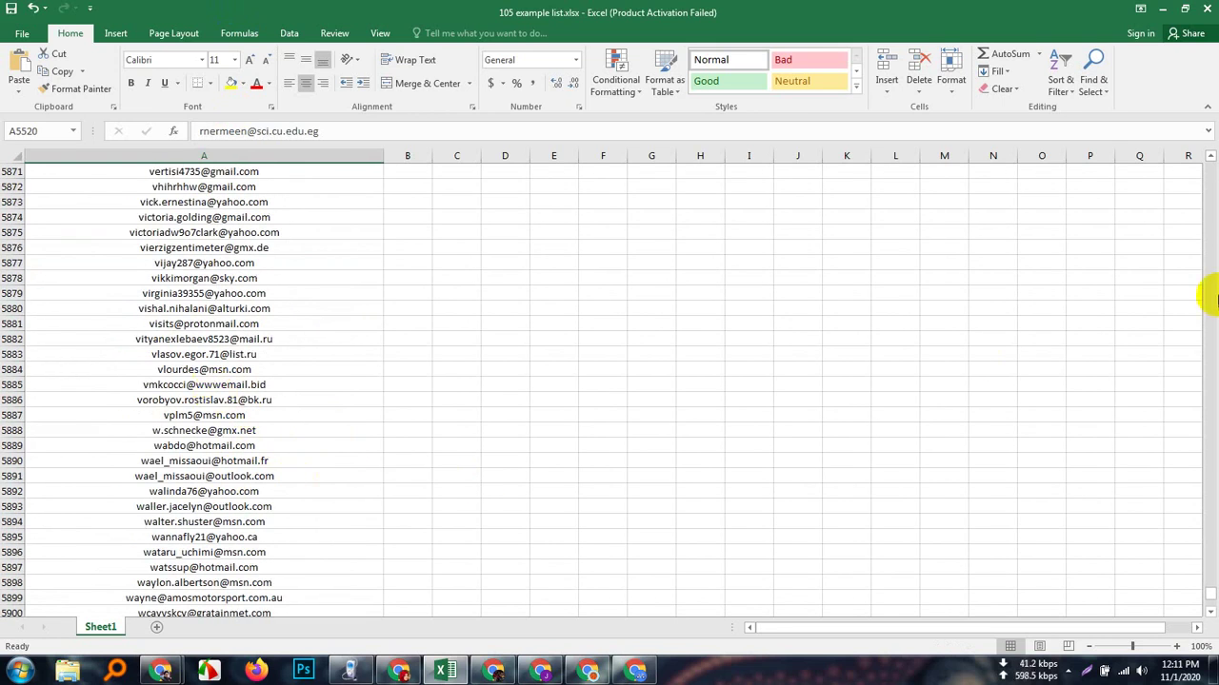
scroll(1204, 580, down, 5)
scroll(1205, 576, down, 20)
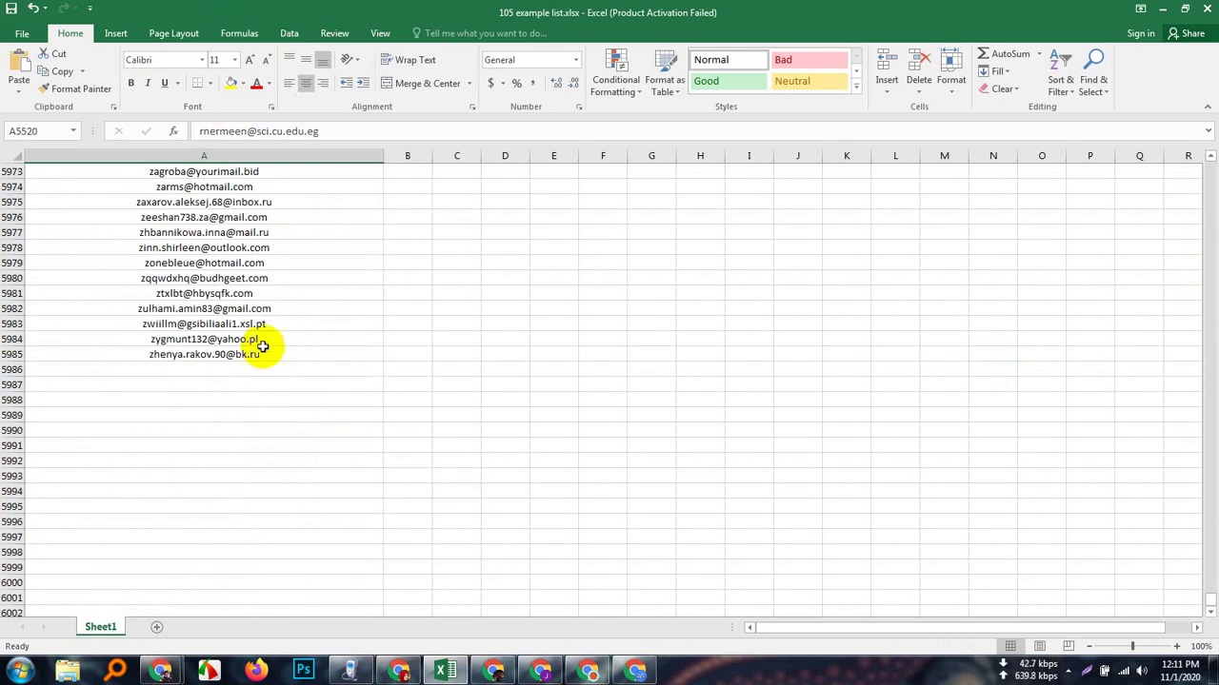
- Copy the email address in cell A5981 into the empty cells A5986 and A5990 as test duplicates
click(220, 296)
key(ctrl+c)
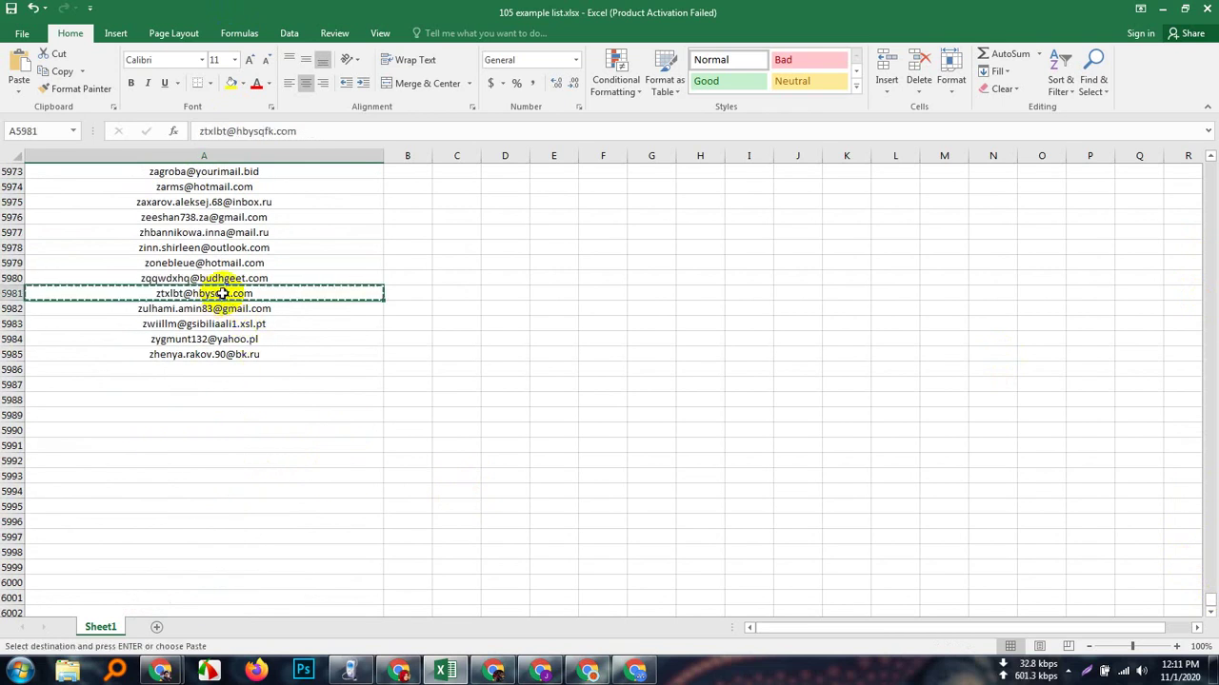
click(226, 368)
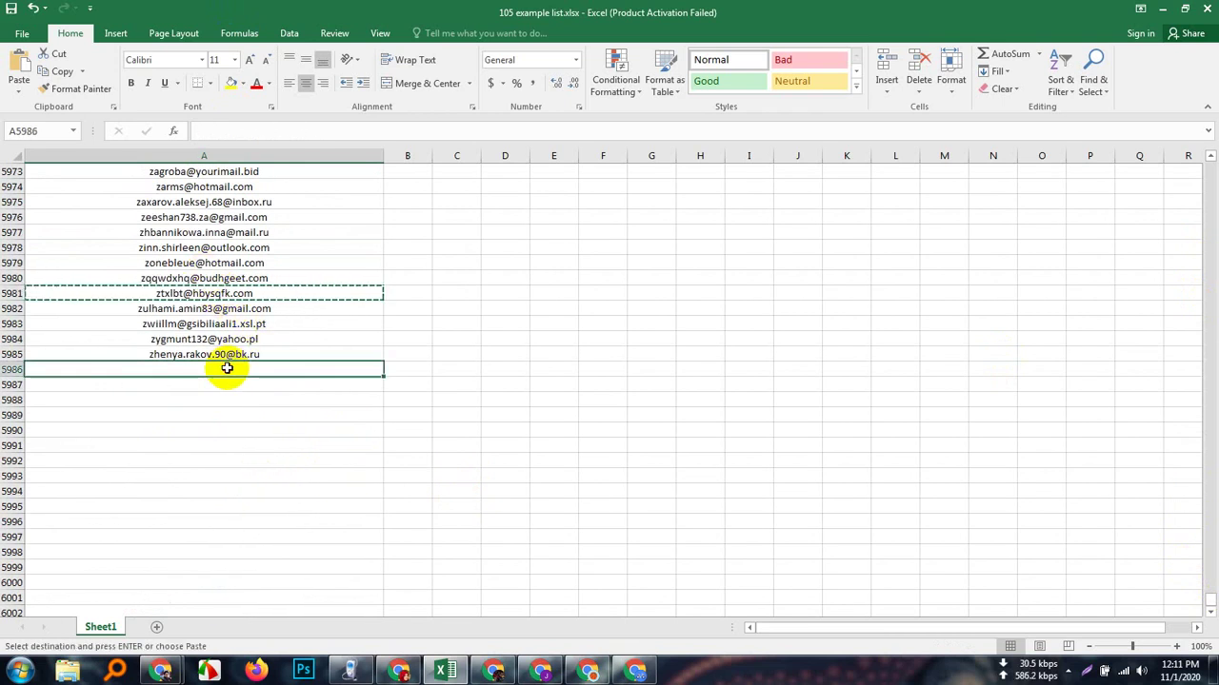
key(ctrl+v)
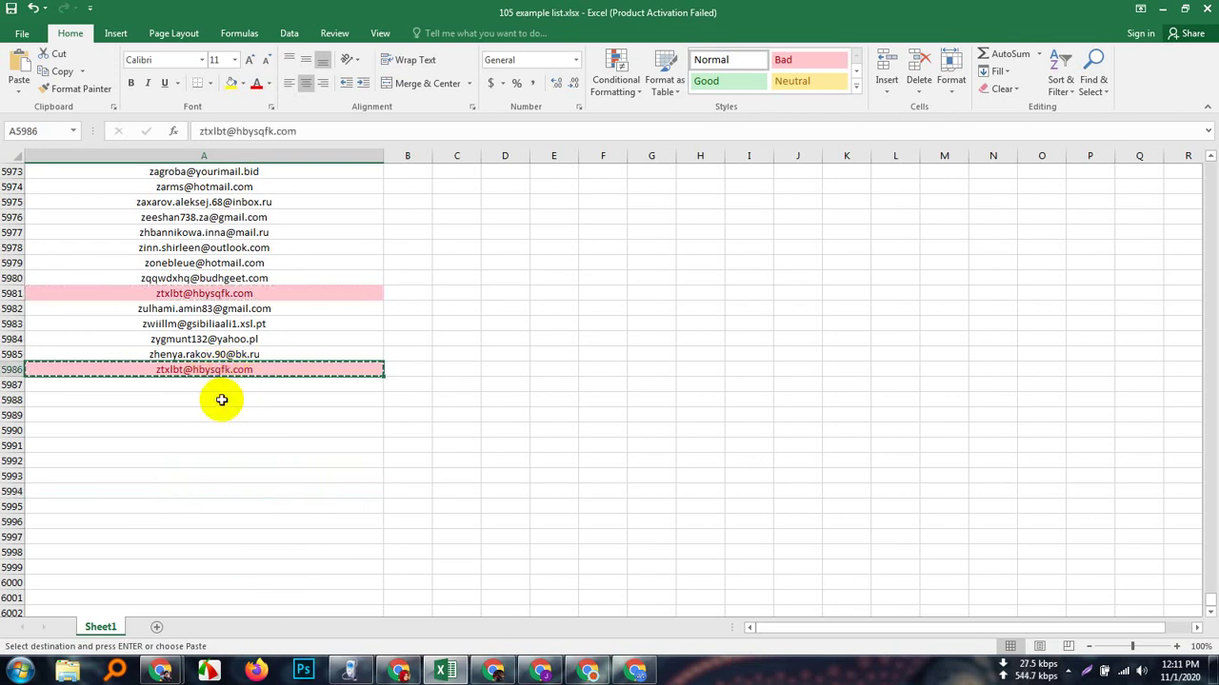
click(220, 436)
key(ctrl+v)
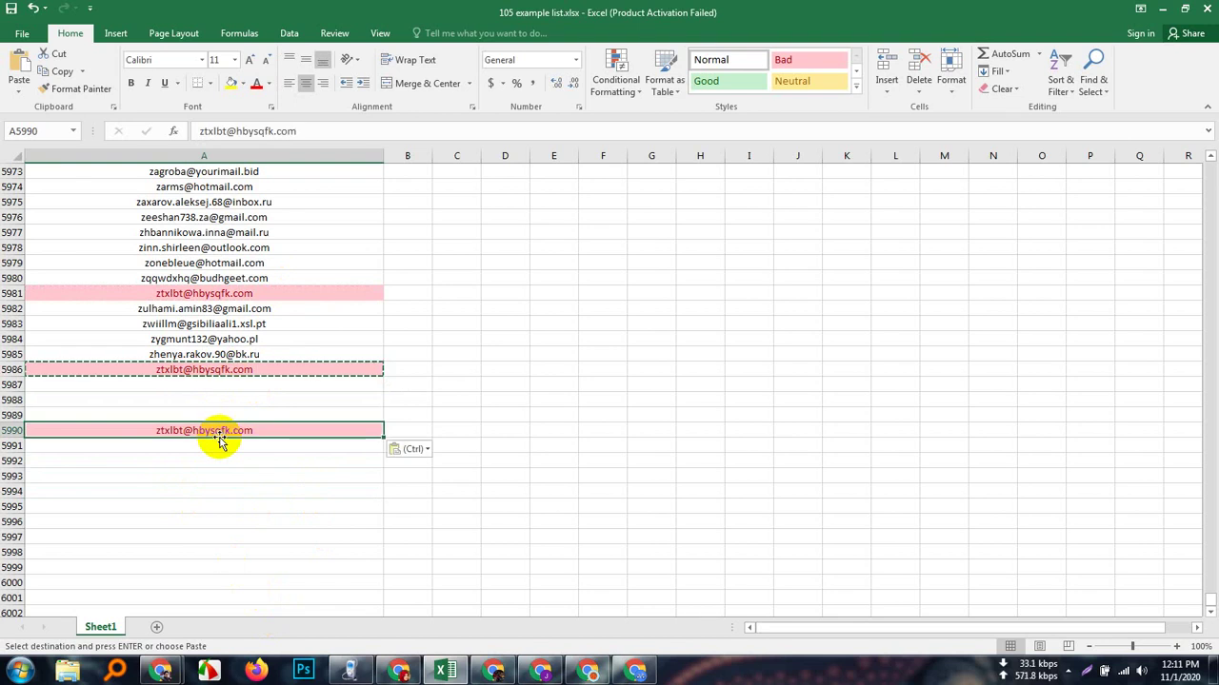
click(223, 476)
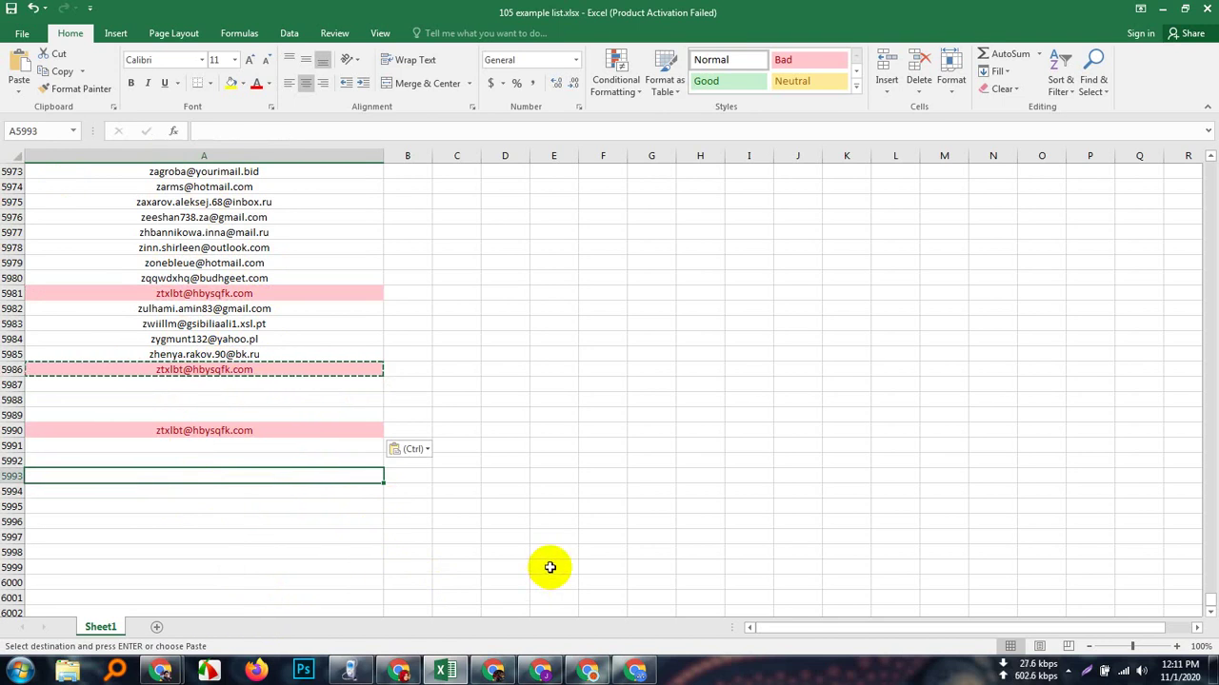
- Copy the email addresses in A5950:A5958 and paste them below the list starting at cell A5987
scroll(294, 489, up, 9)
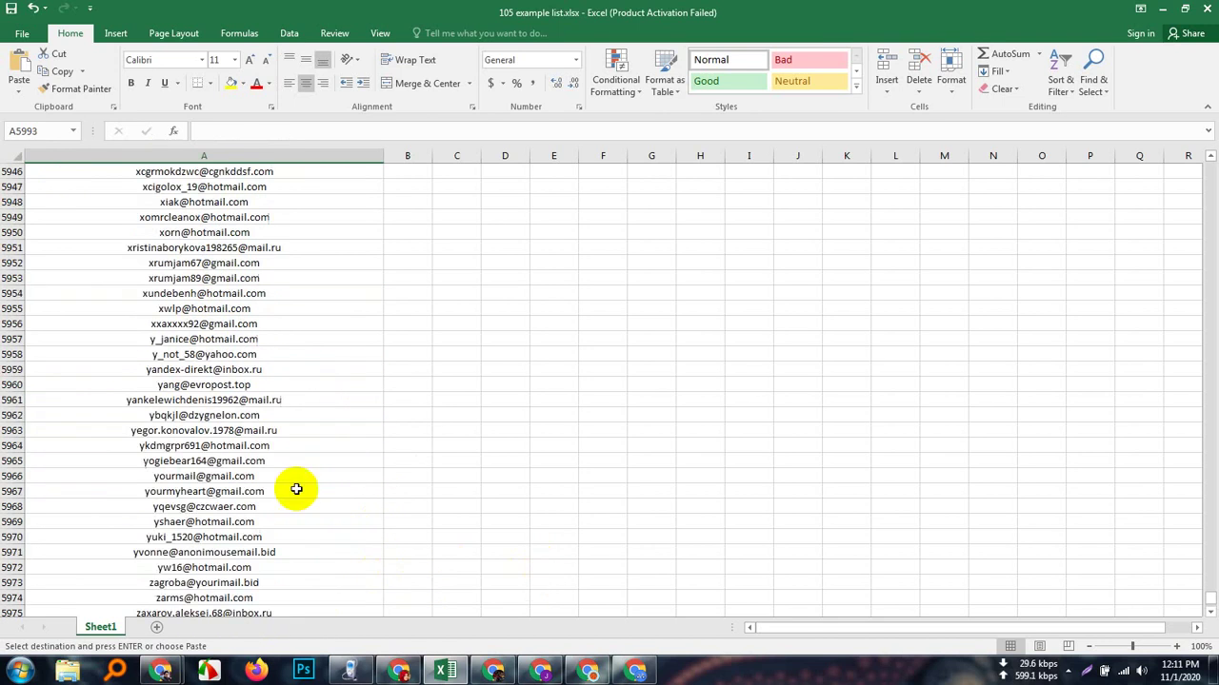
click(195, 233)
drag(194, 232, 200, 354)
right_click(198, 293)
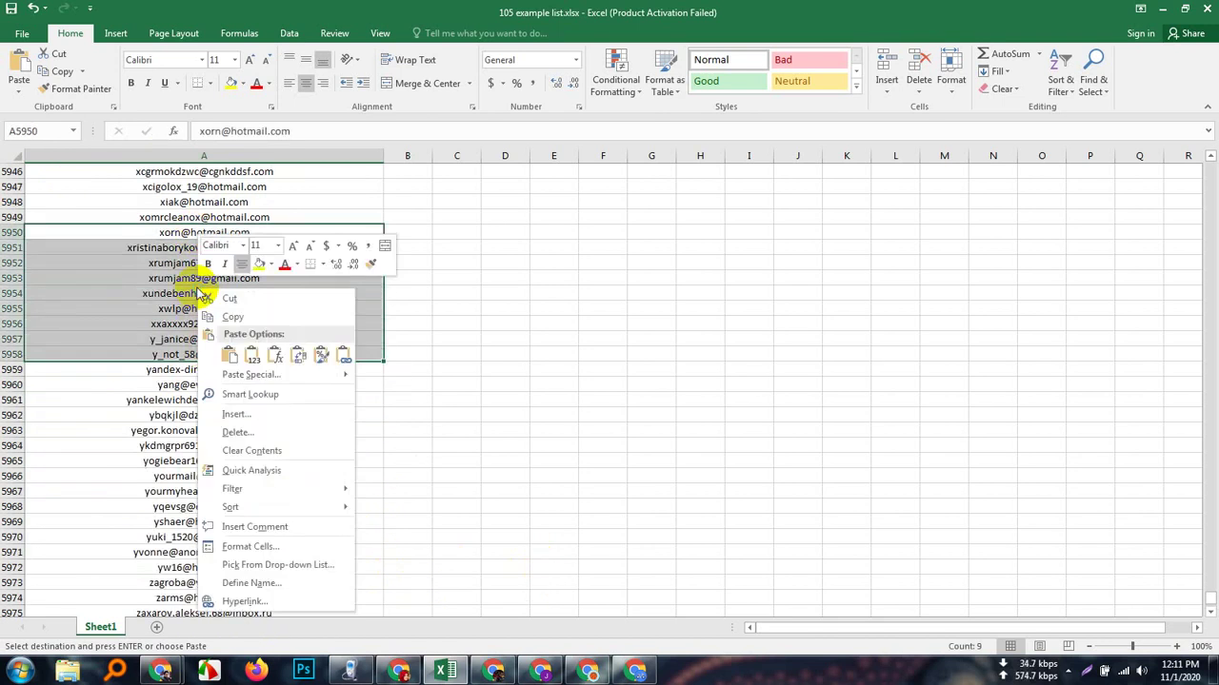
click(236, 315)
scroll(264, 389, down, 10)
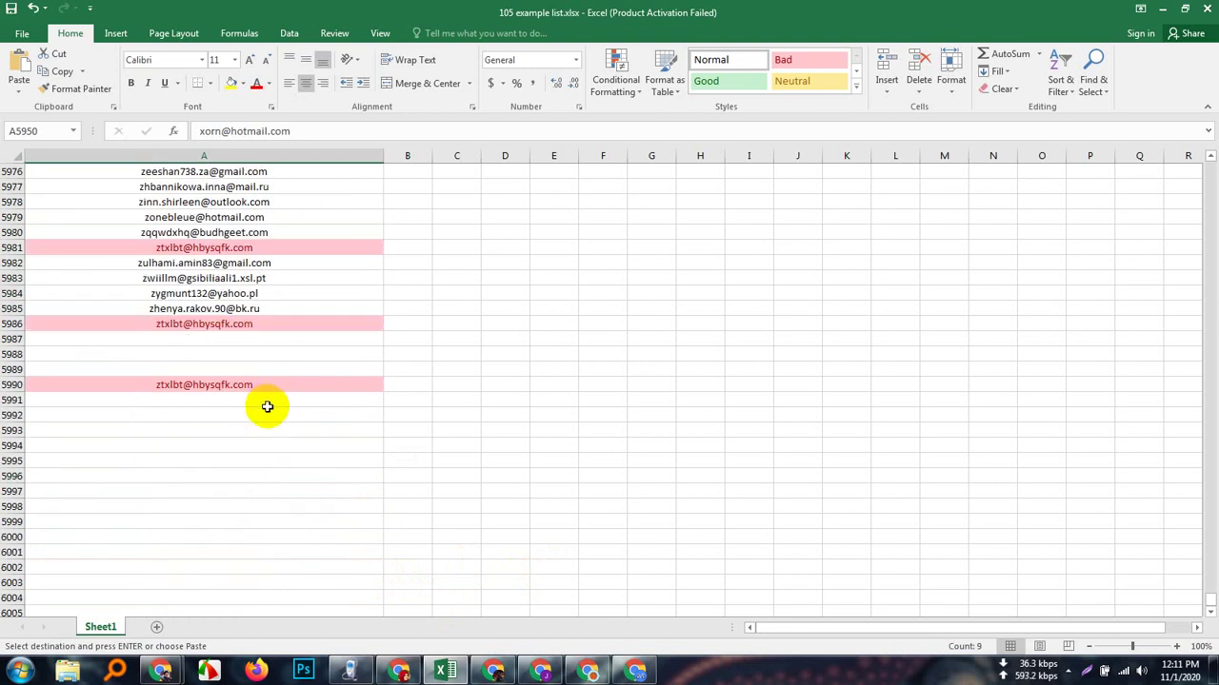
click(196, 341)
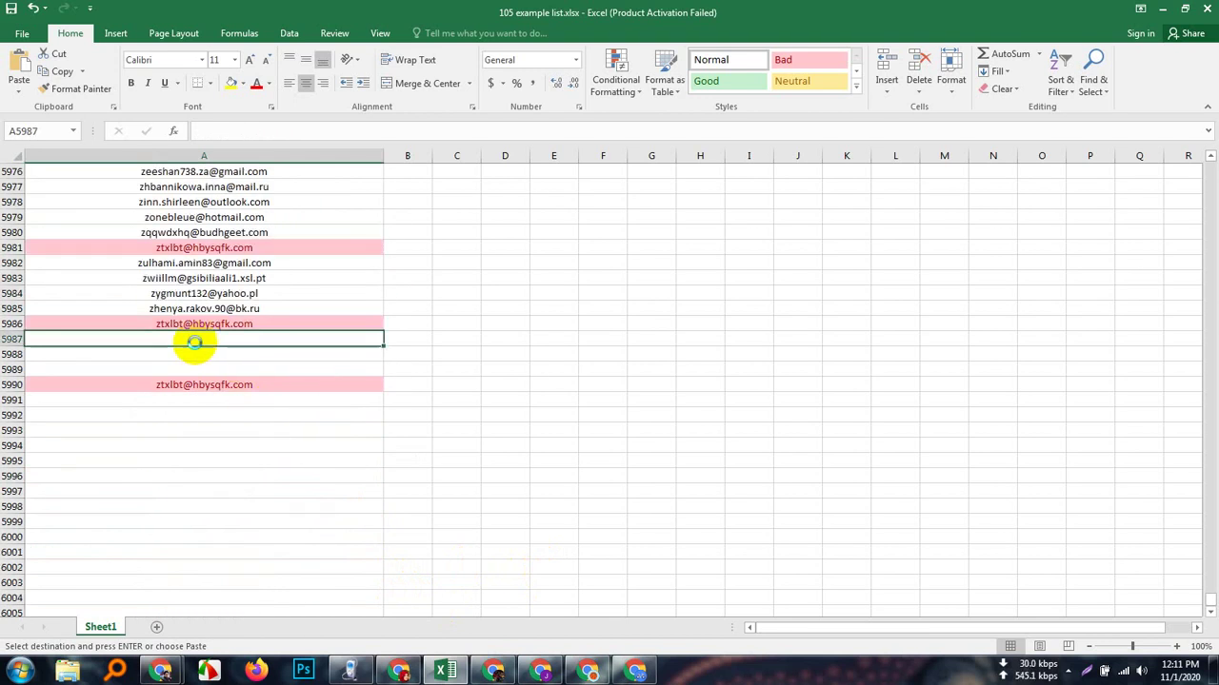
key(ctrl+v)
click(261, 550)
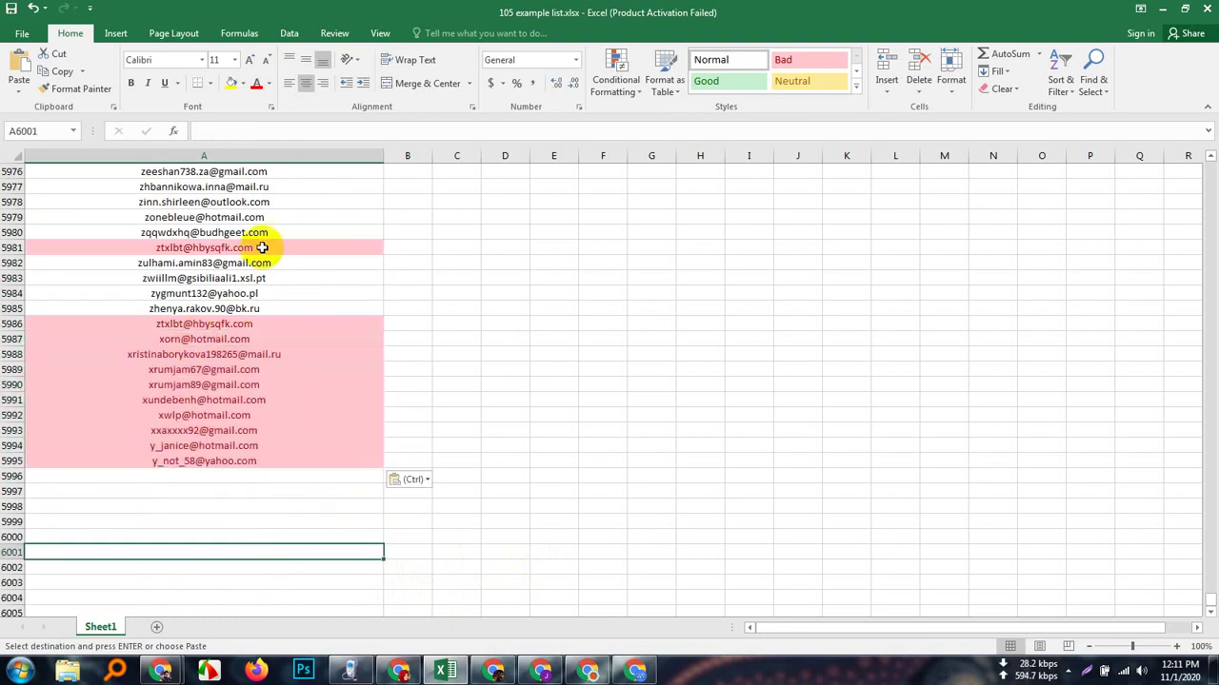
- Reapply the Duplicate Values highlighting rule to the whole of column A with Light Red Fill with Dark Red Text
click(294, 156)
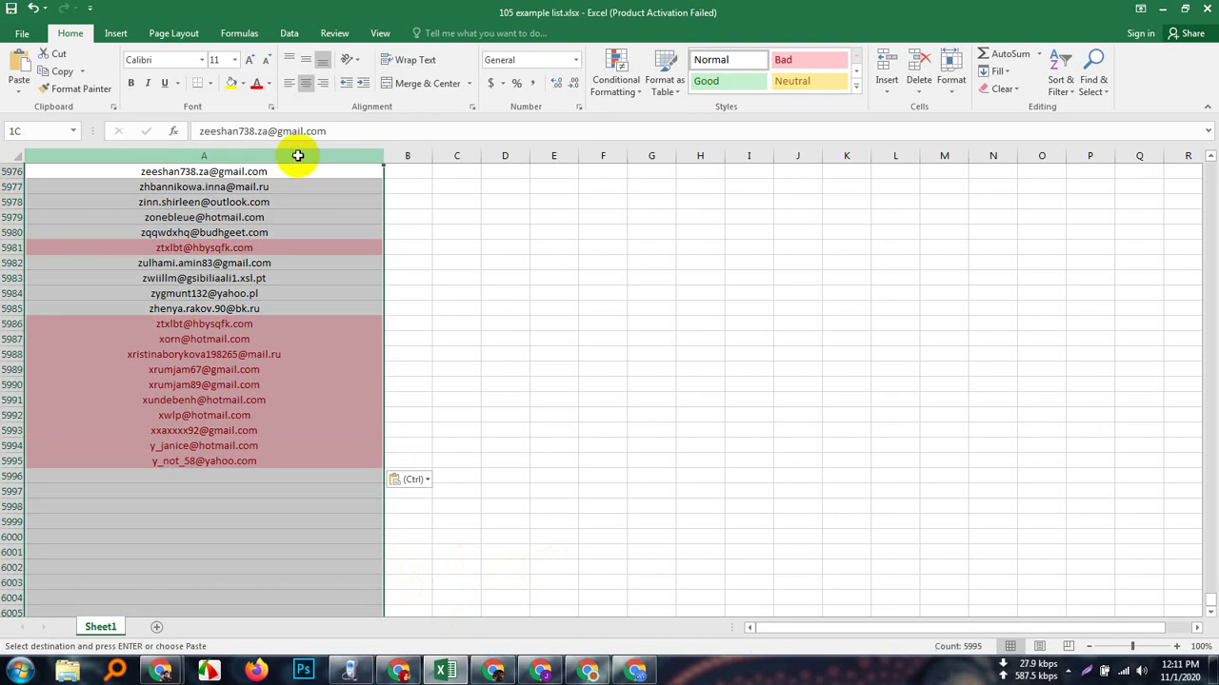
click(638, 85)
mouse_move(645, 115)
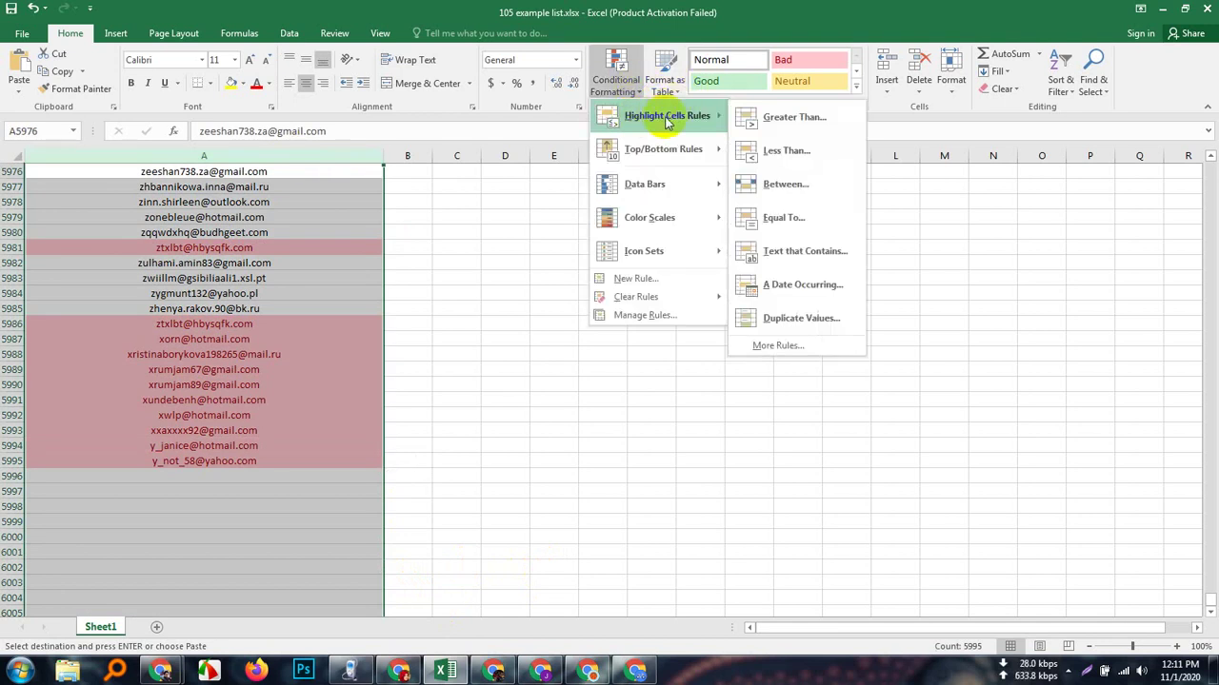
click(821, 322)
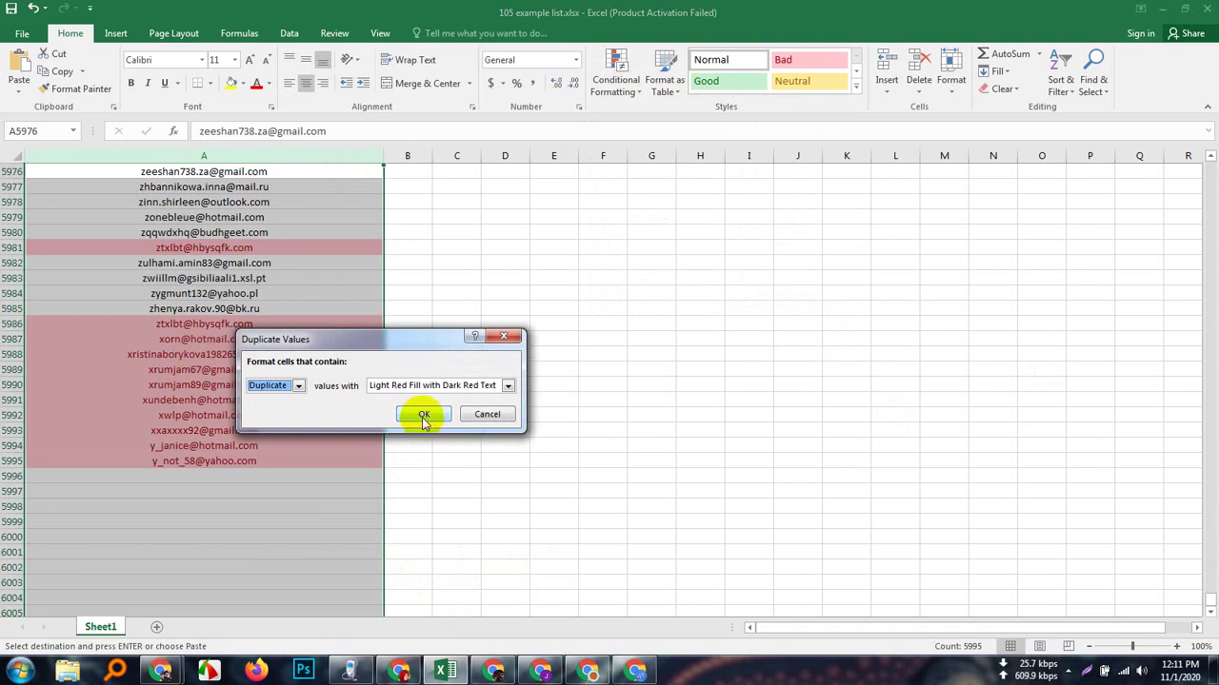
click(411, 413)
click(345, 506)
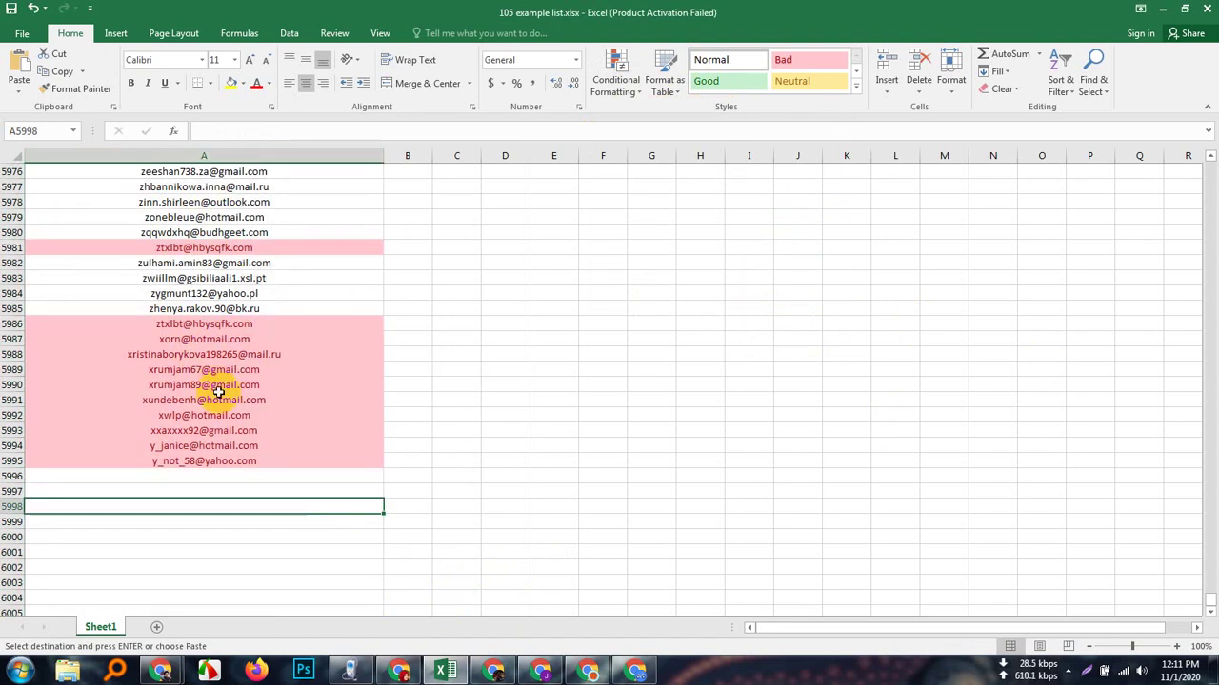
- Delete the whole of row 5981, which holds a highlighted duplicate email address
scroll(291, 466, up, 9)
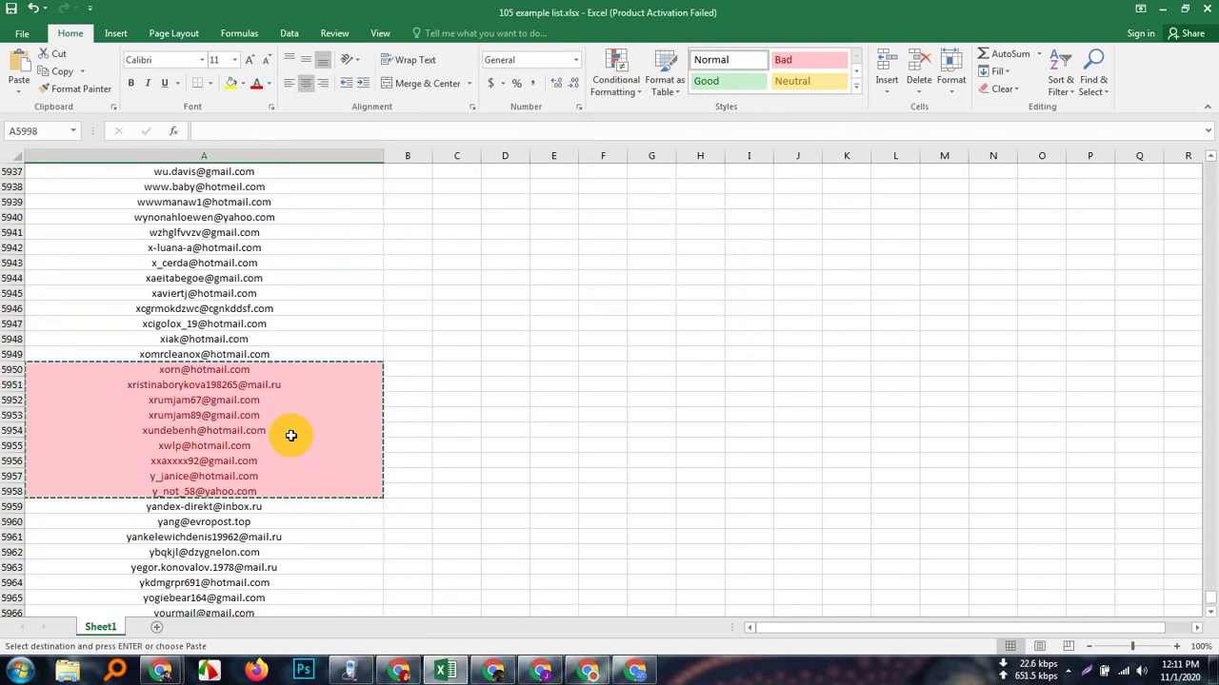
scroll(291, 469, down, 8)
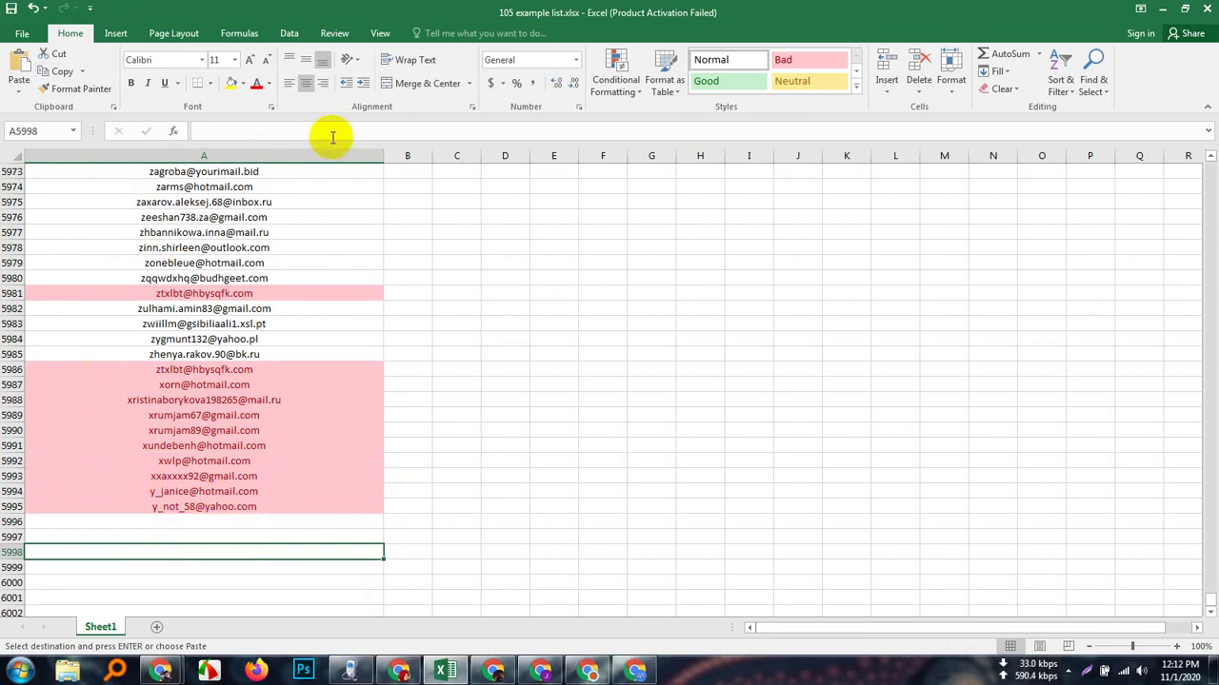
click(12, 293)
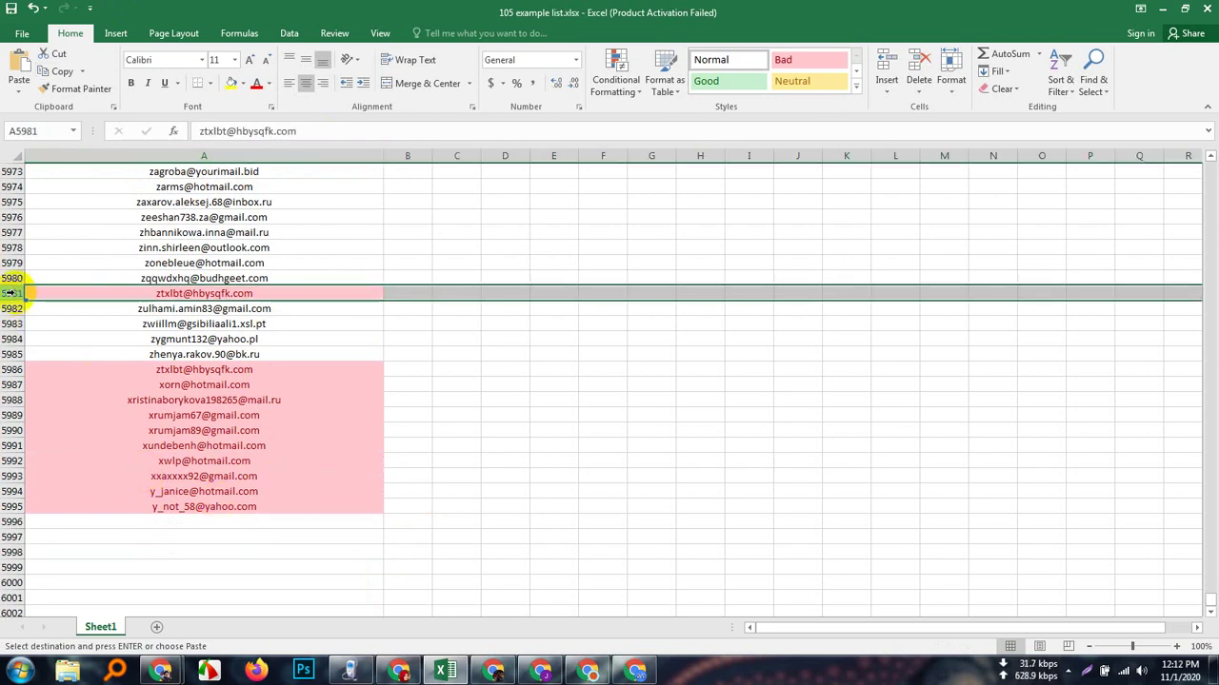
right_click(12, 294)
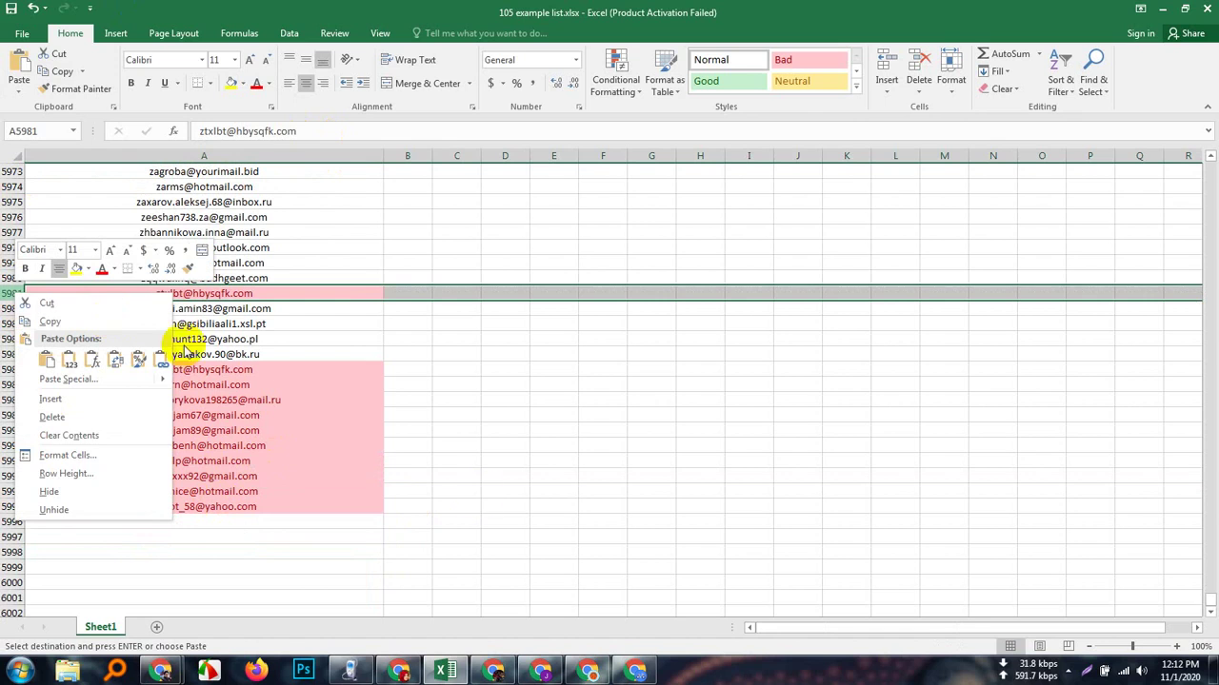
click(51, 417)
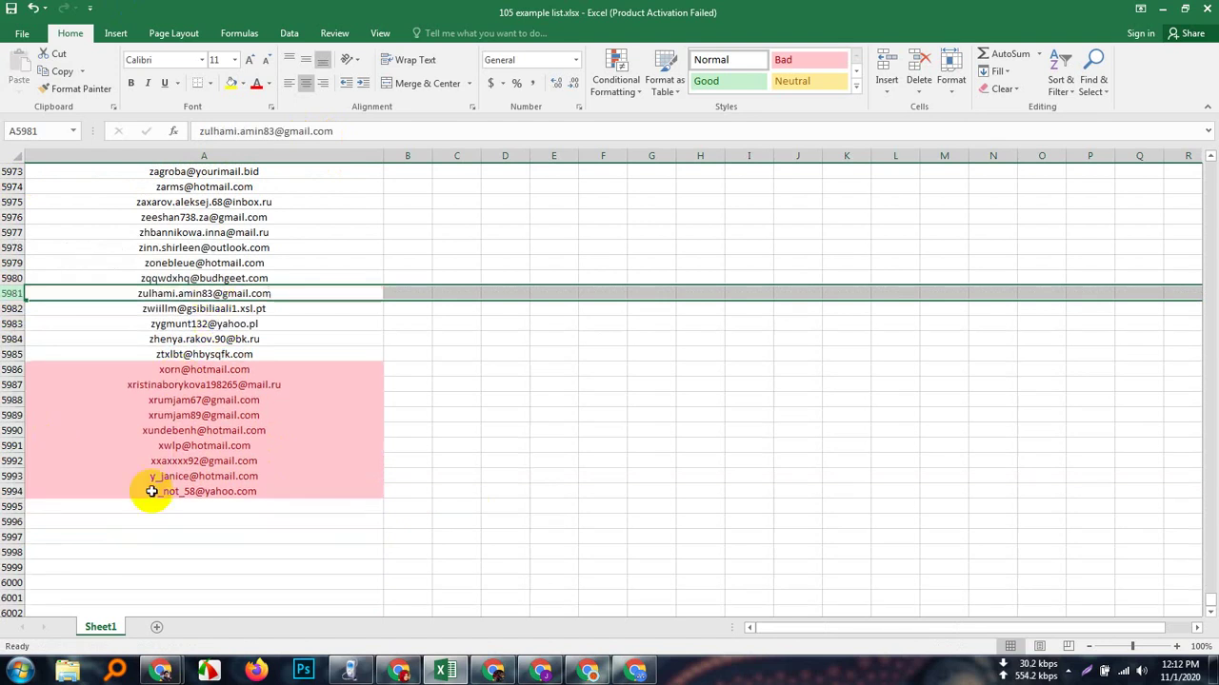
- Delete row 5986 and then row 5991 from the block of highlighted duplicates below the original list
click(9, 370)
right_click(10, 369)
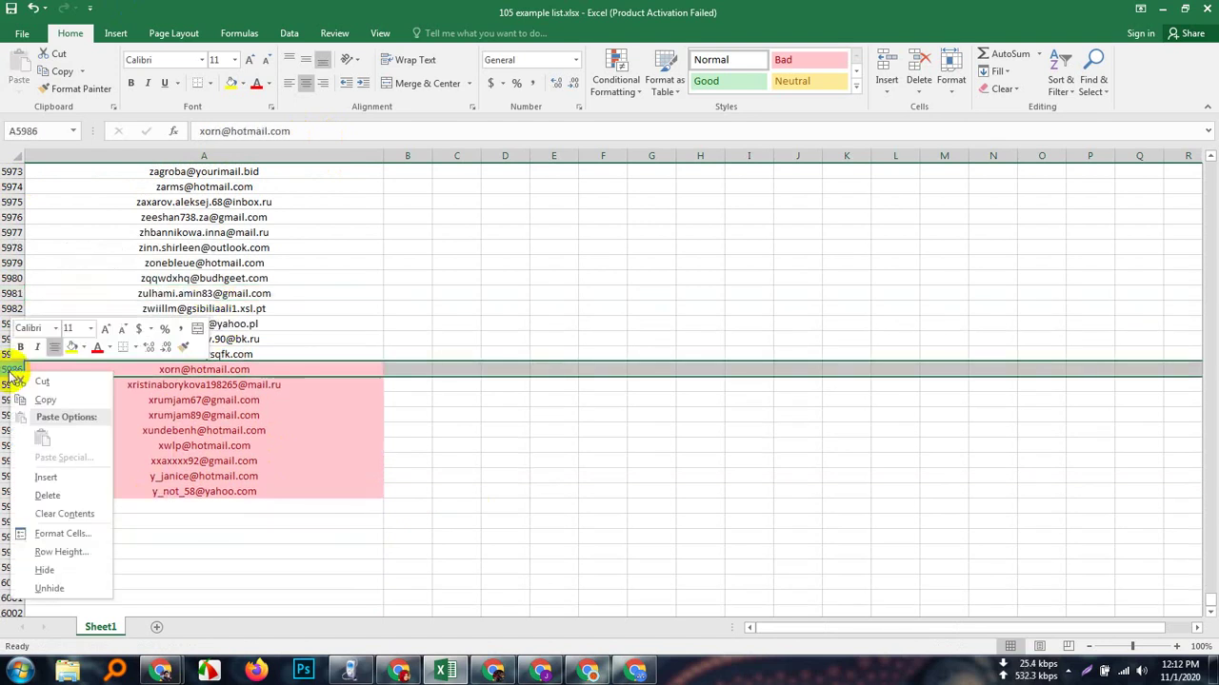
click(47, 494)
scroll(174, 492, down, 2)
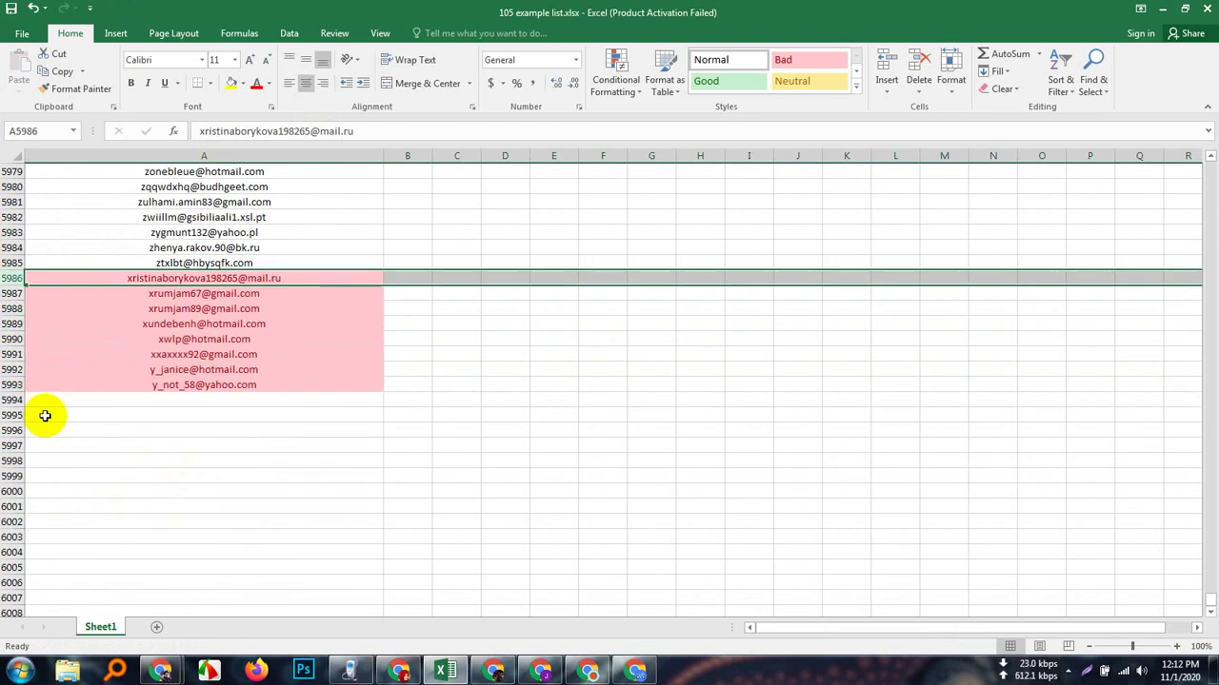
click(12, 354)
right_click(12, 354)
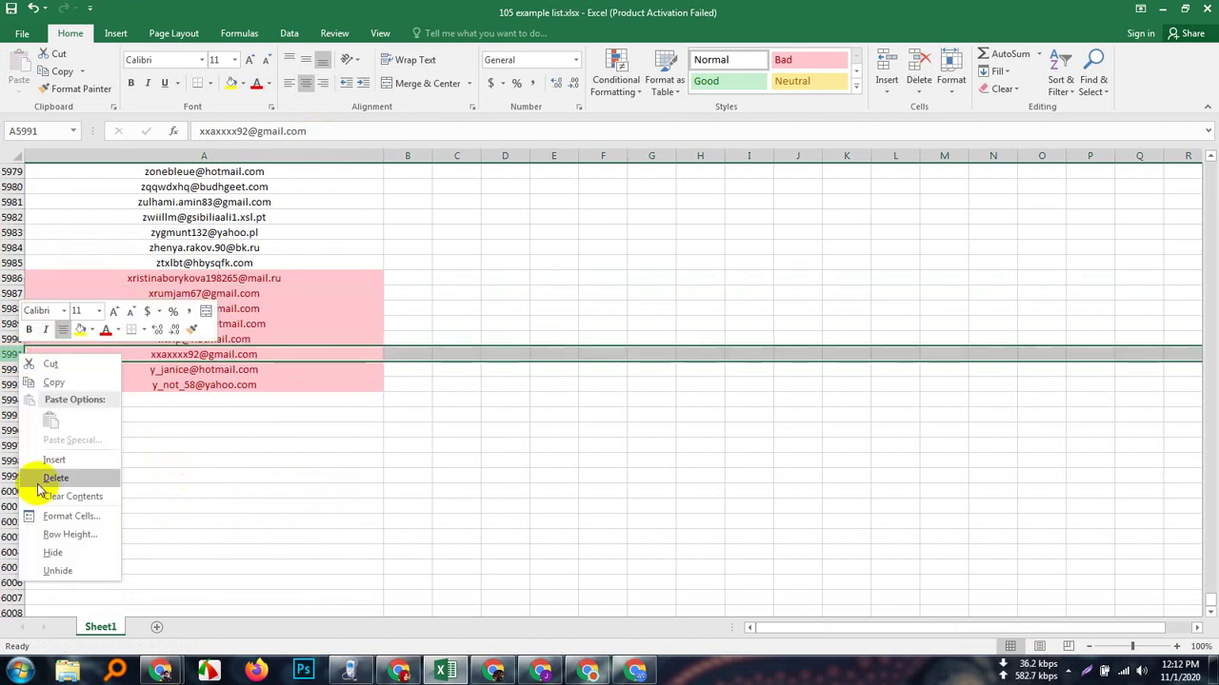
click(54, 476)
click(283, 458)
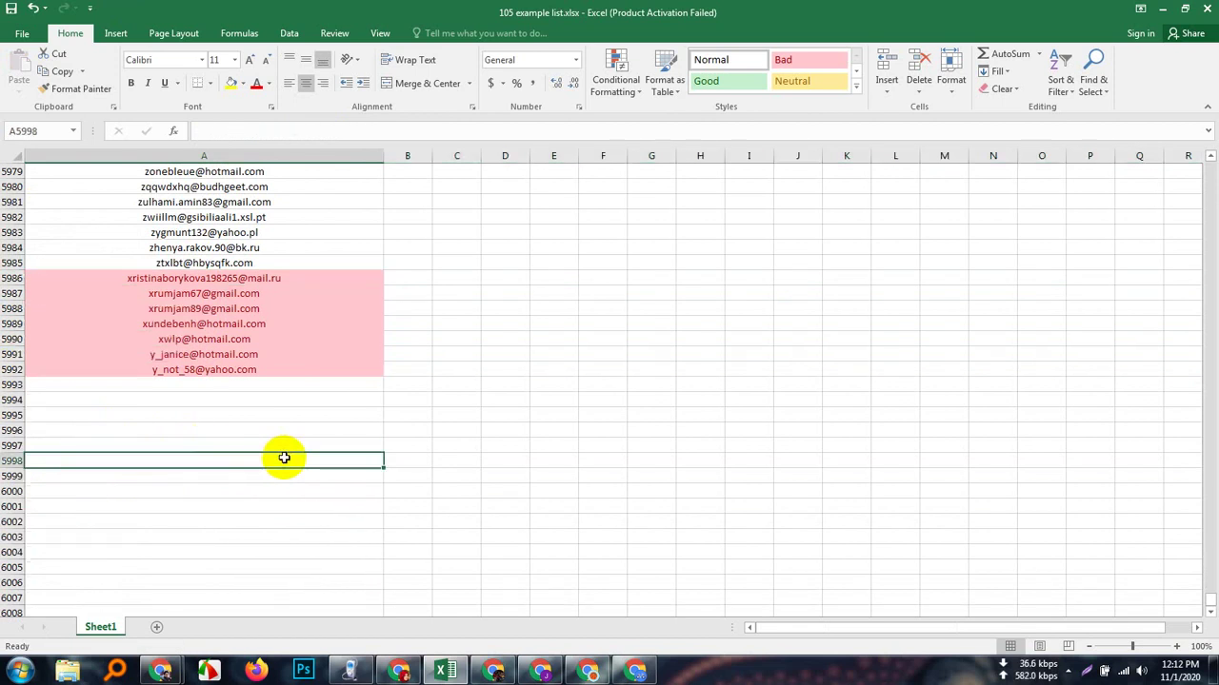
- Check the remaining highlighted duplicates against their originals and select the whole of column A
scroll(410, 340, up, 12)
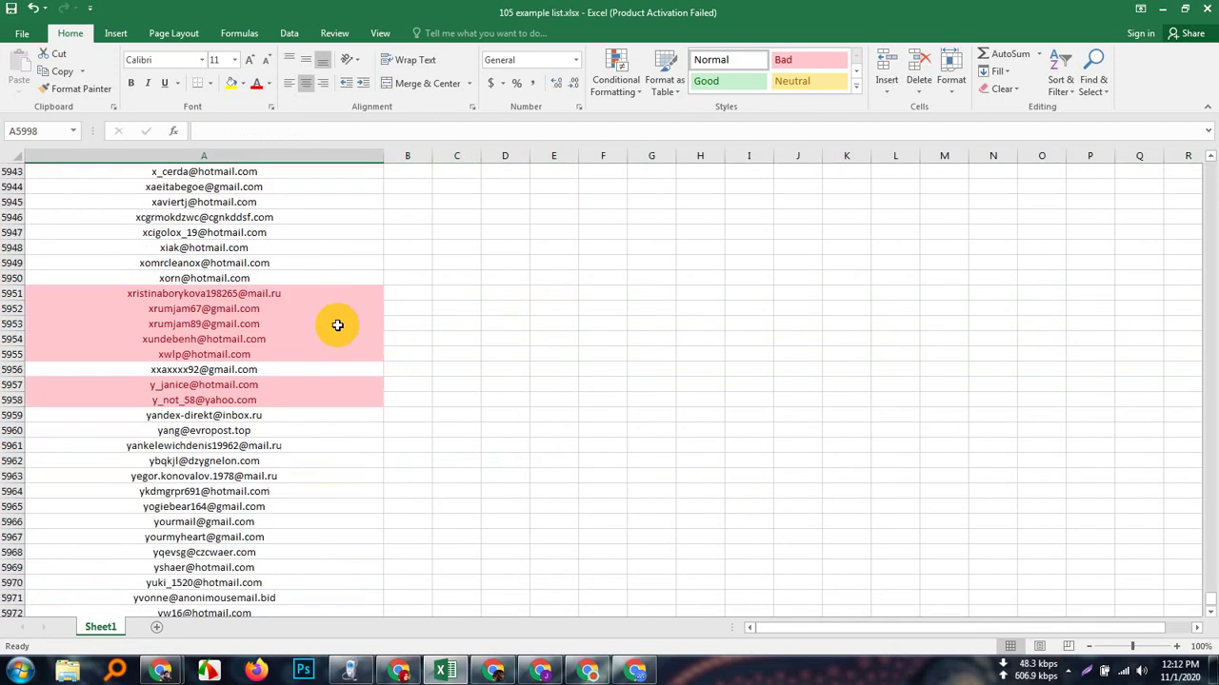
scroll(334, 324, down, 4)
scroll(337, 307, down, 4)
scroll(335, 307, up, 1)
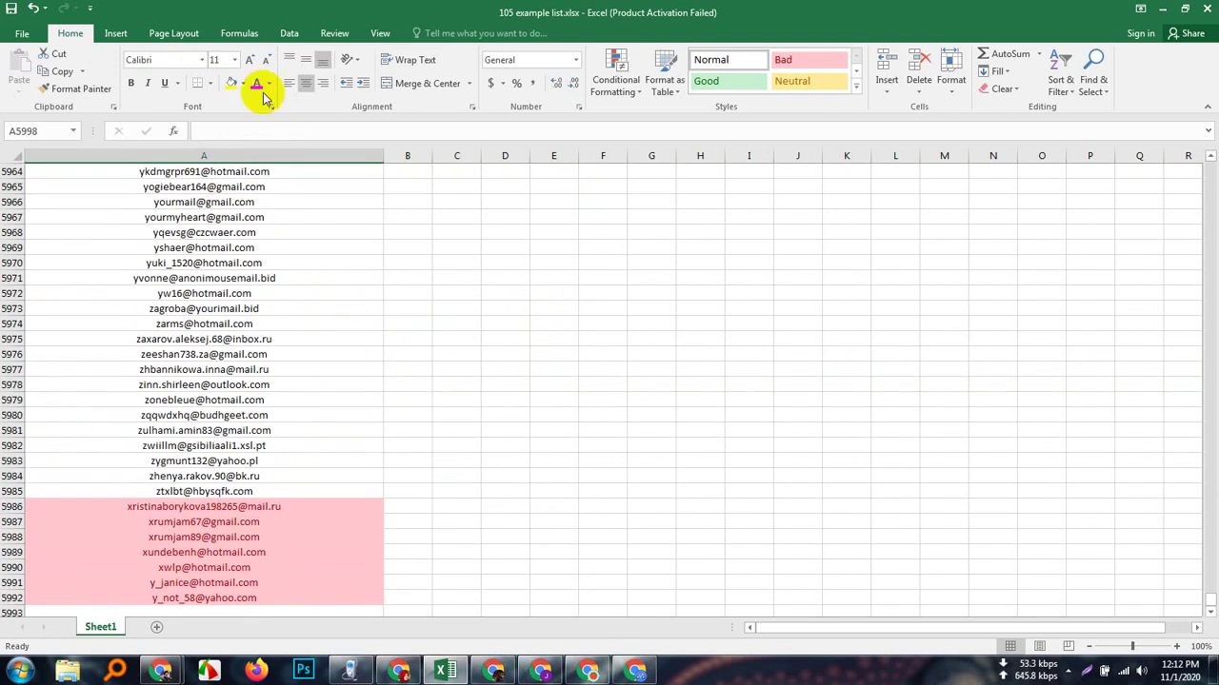
click(279, 148)
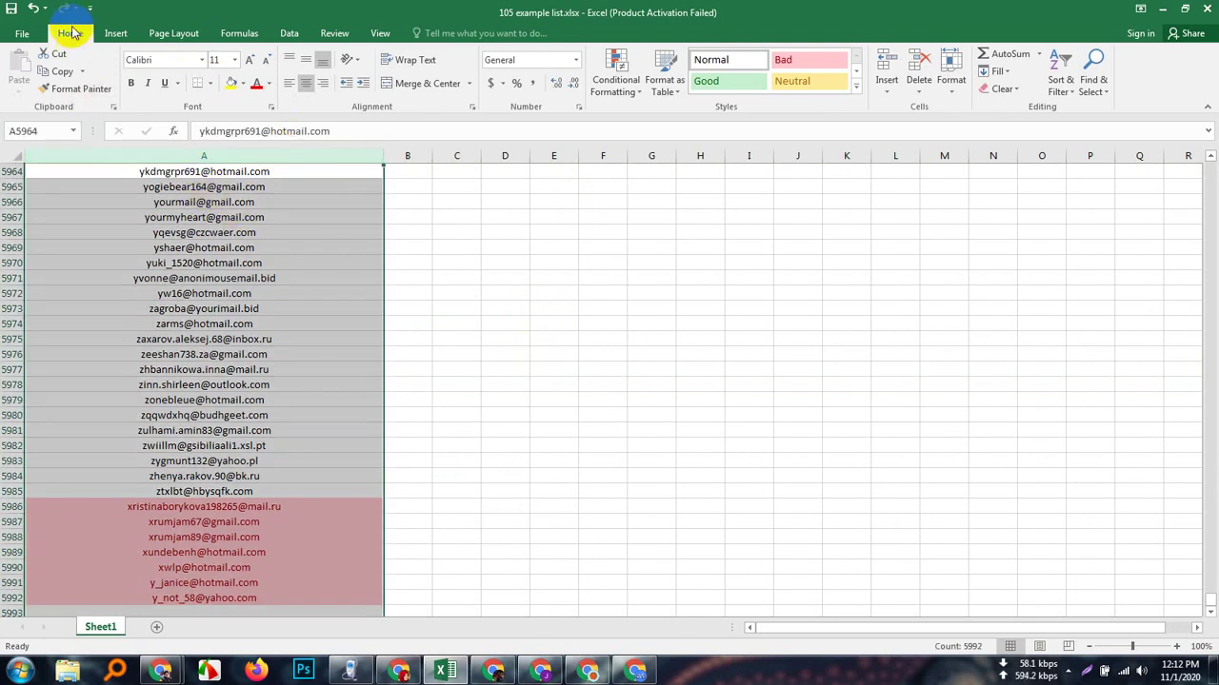
click(116, 34)
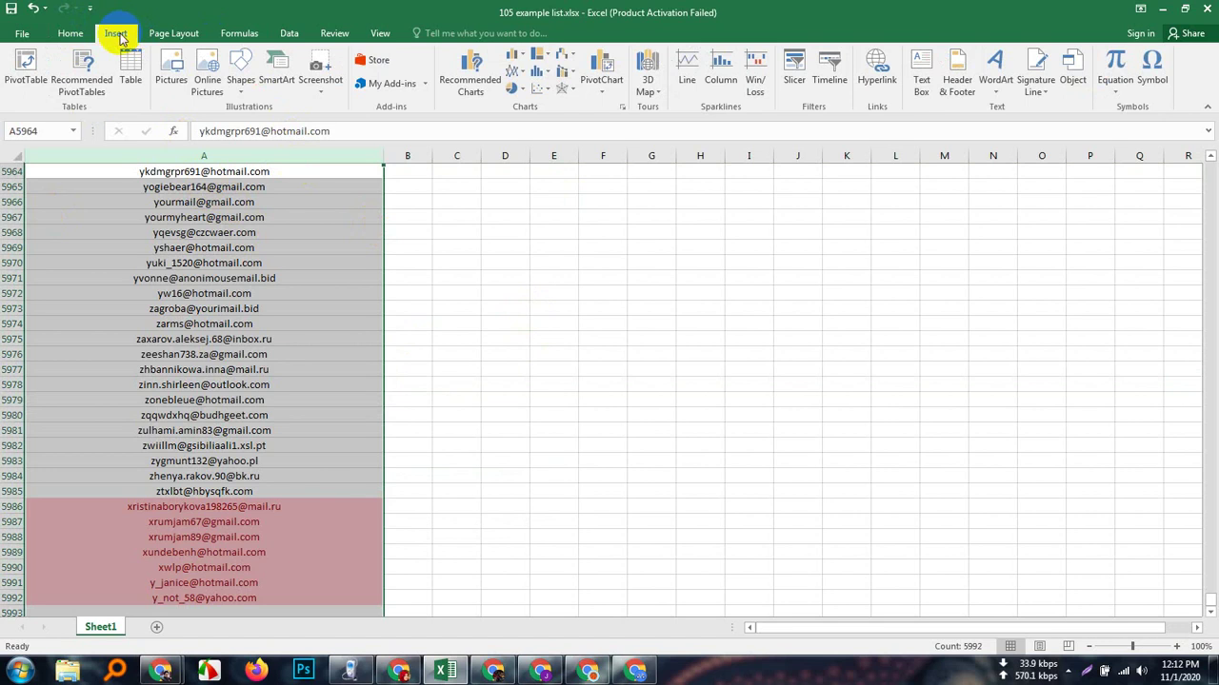
click(72, 35)
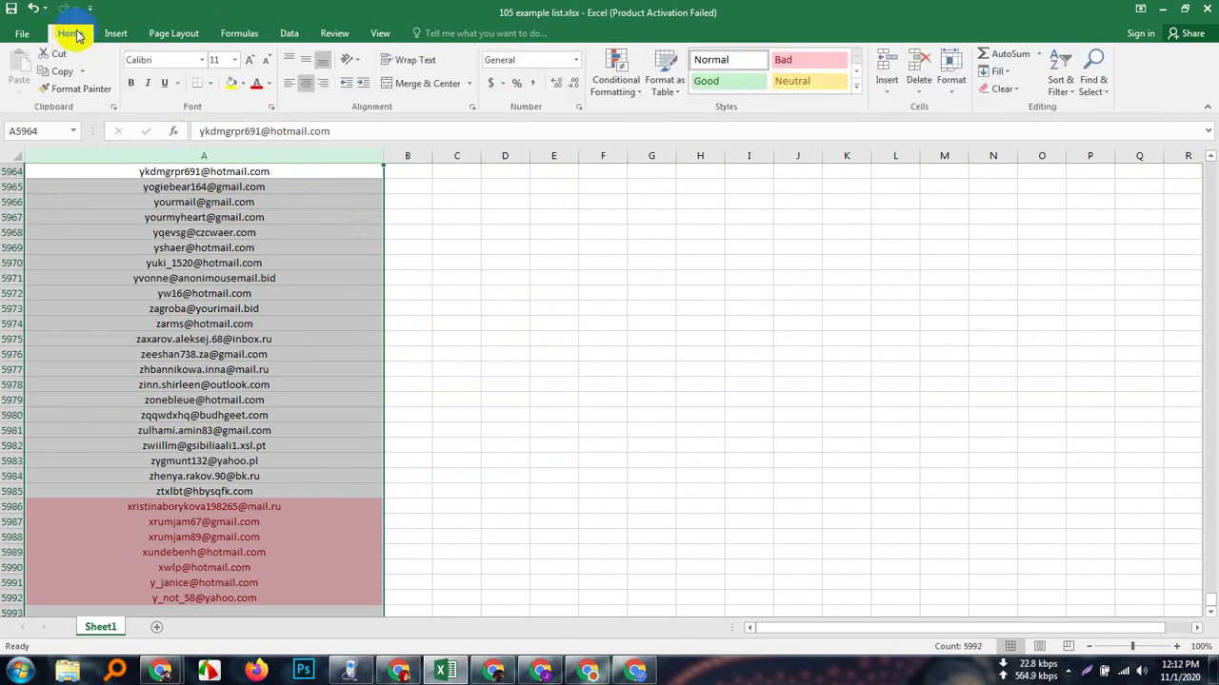
click(116, 33)
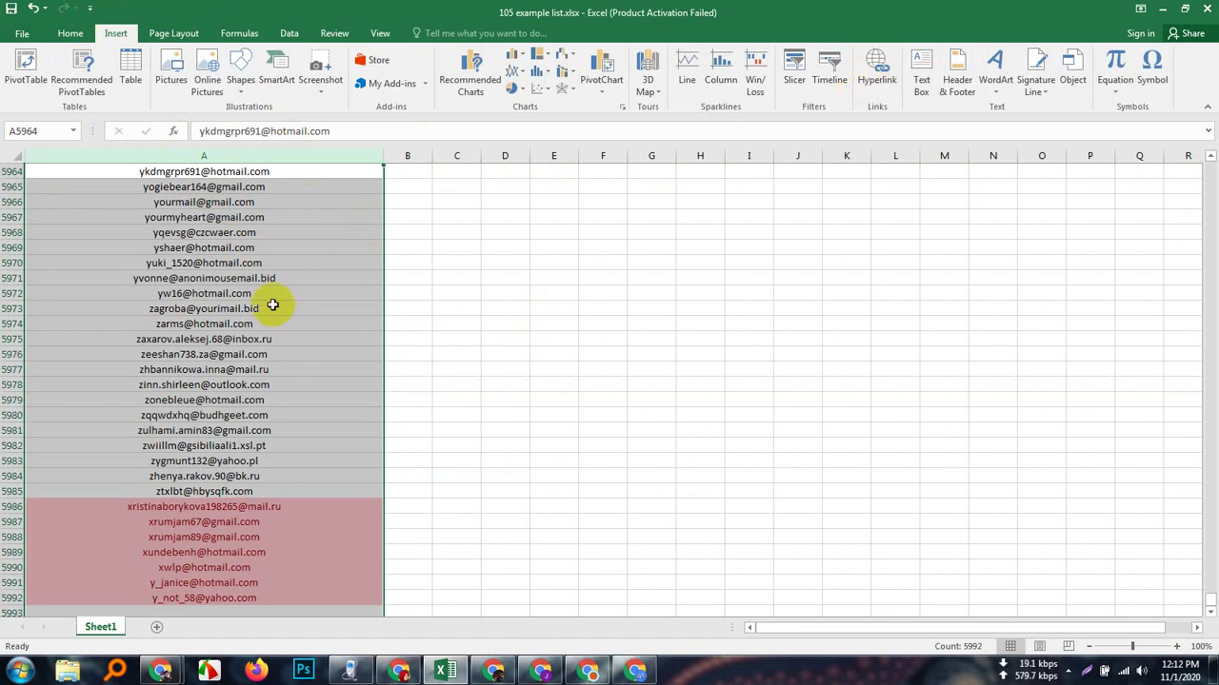
click(884, 82)
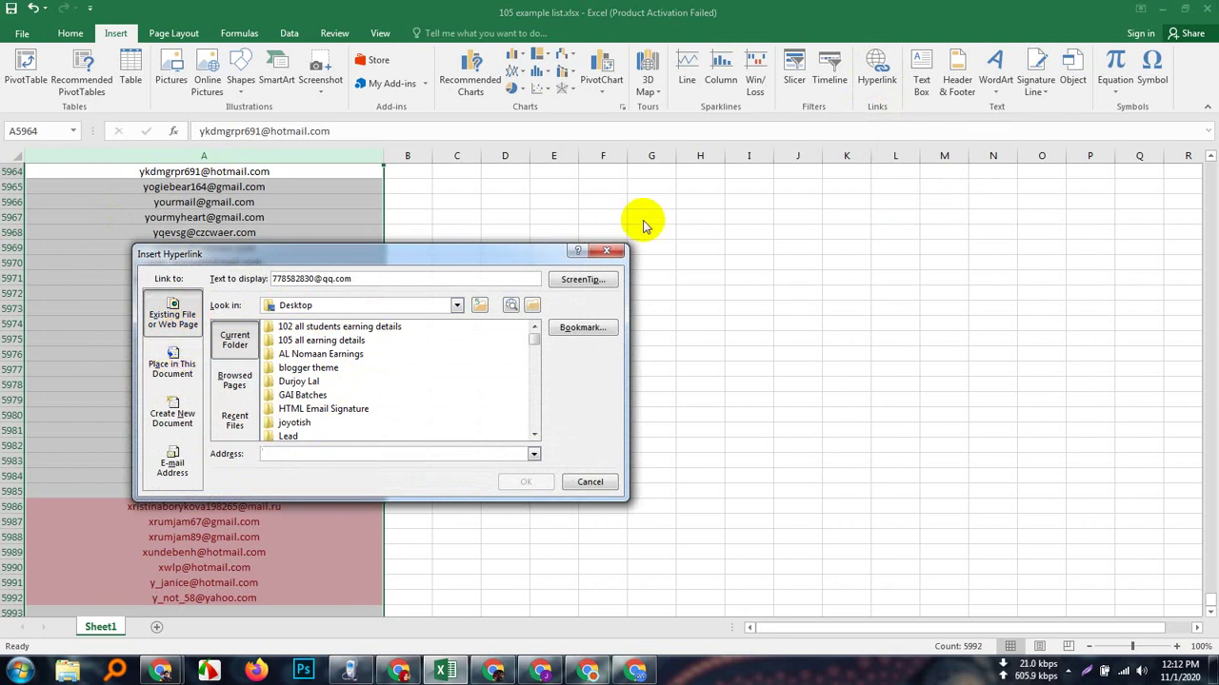
click(609, 250)
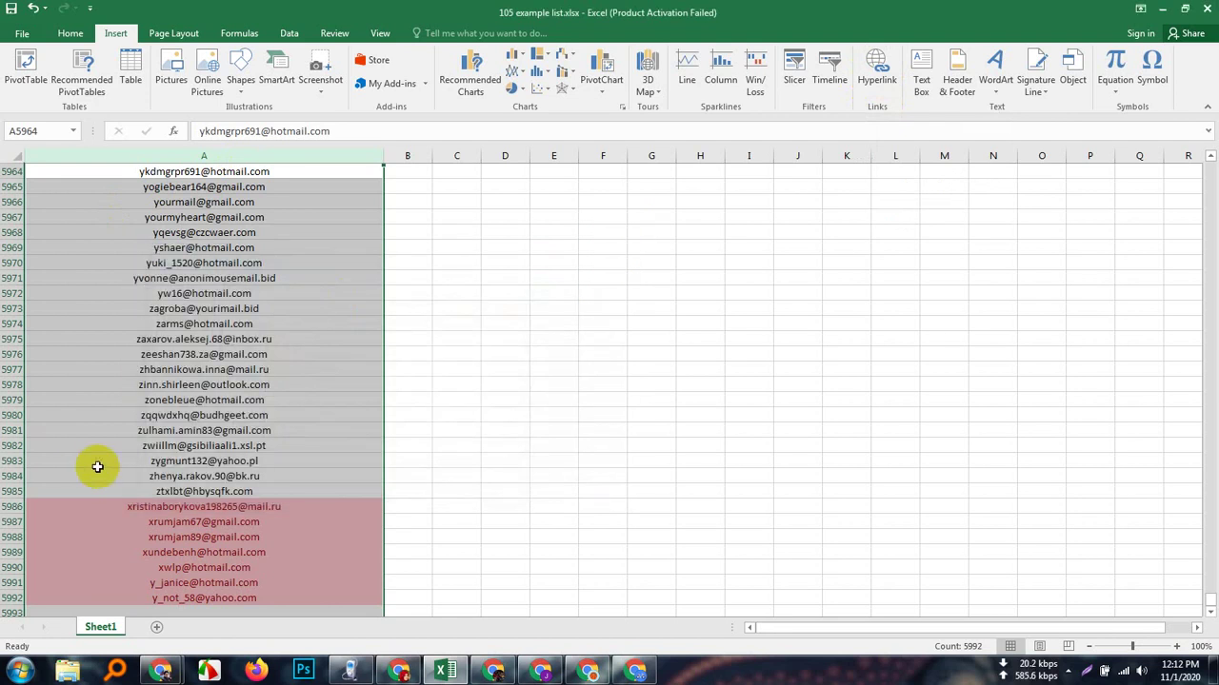
click(67, 32)
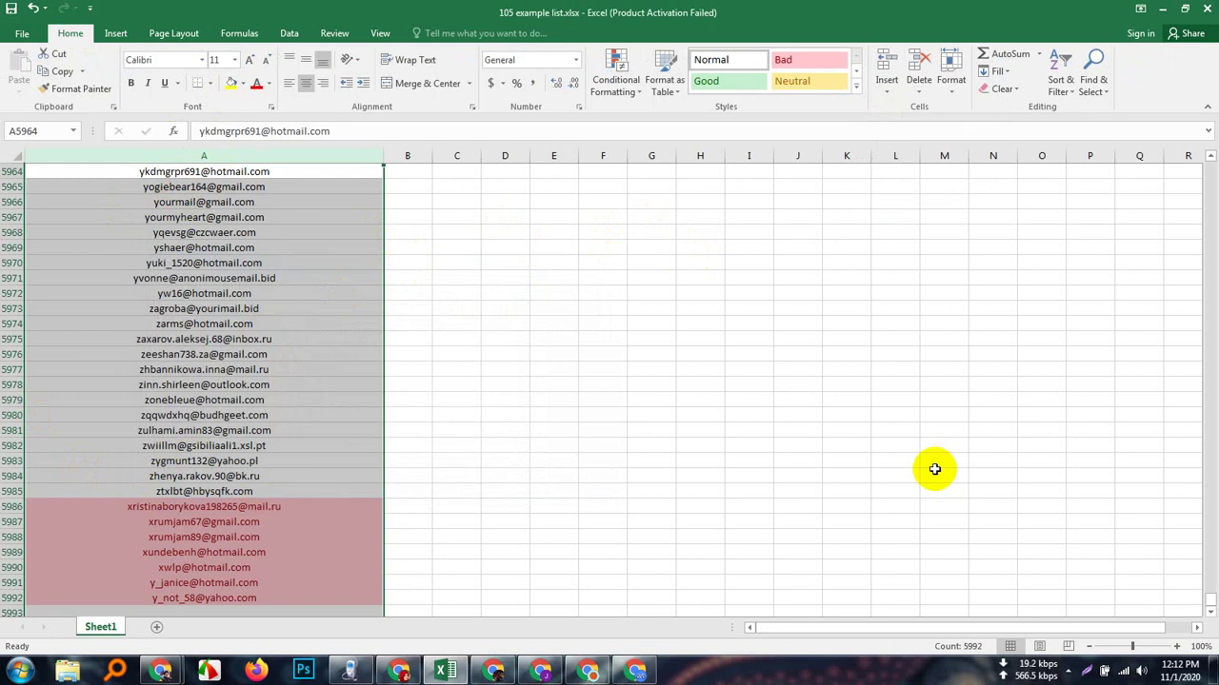
scroll(272, 356, up, 14)
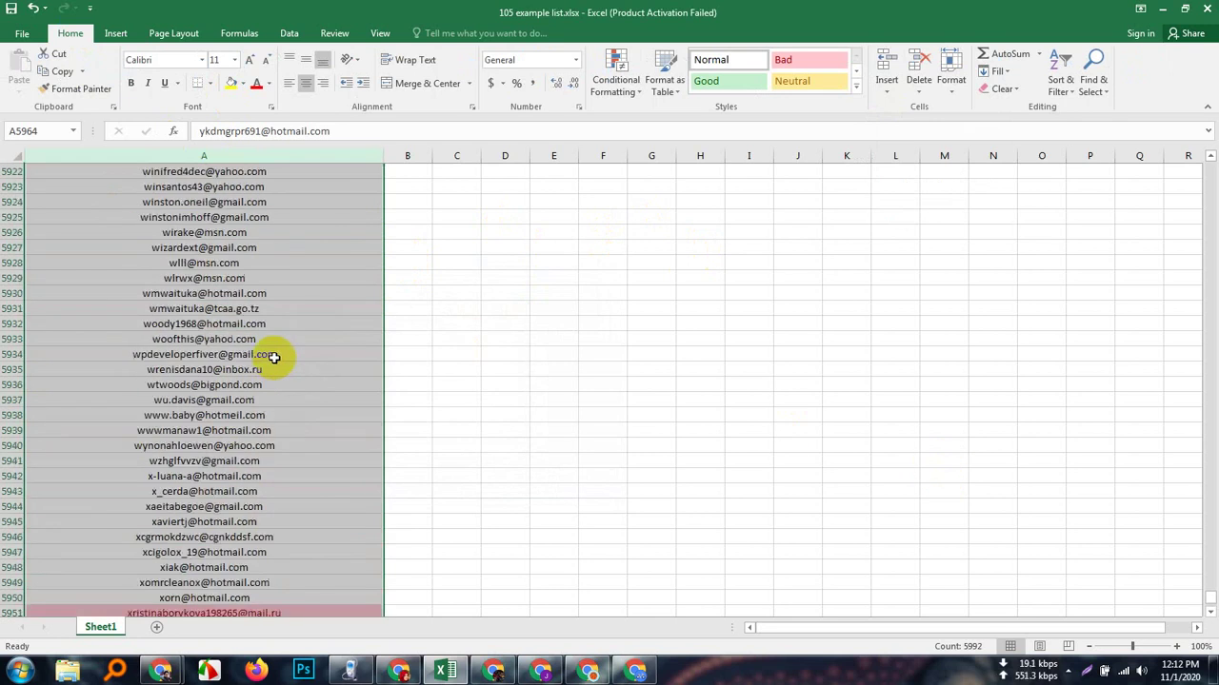
scroll(273, 356, up, 20)
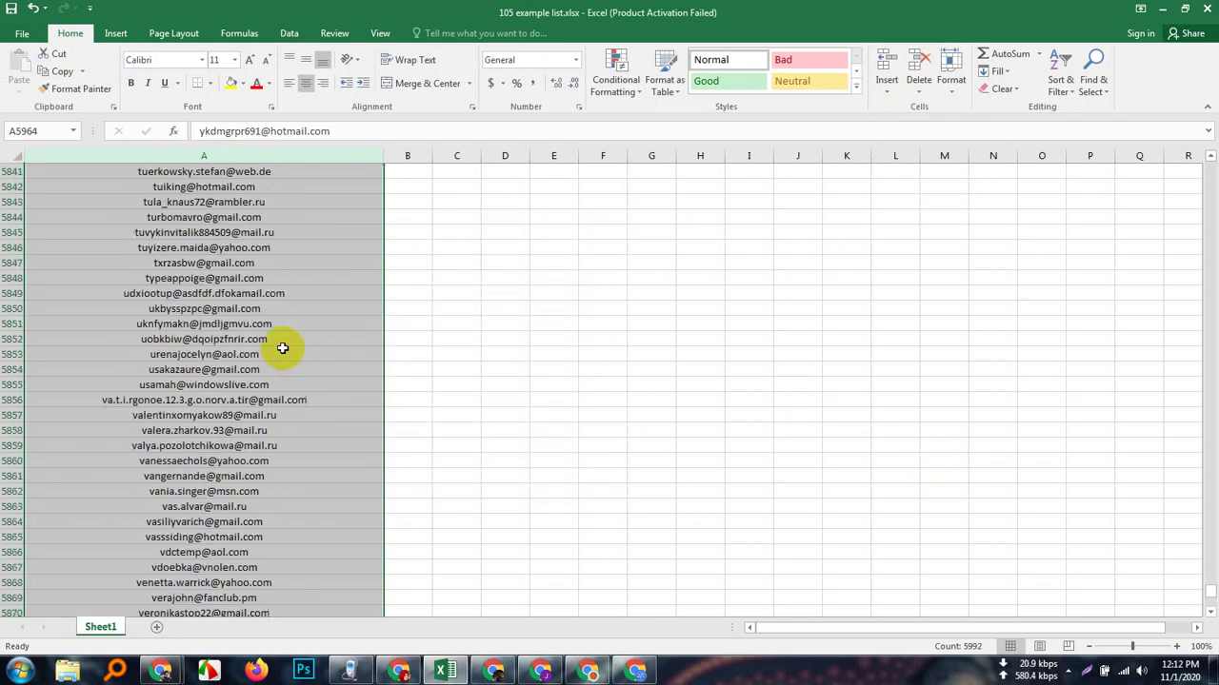
scroll(282, 348, down, 20)
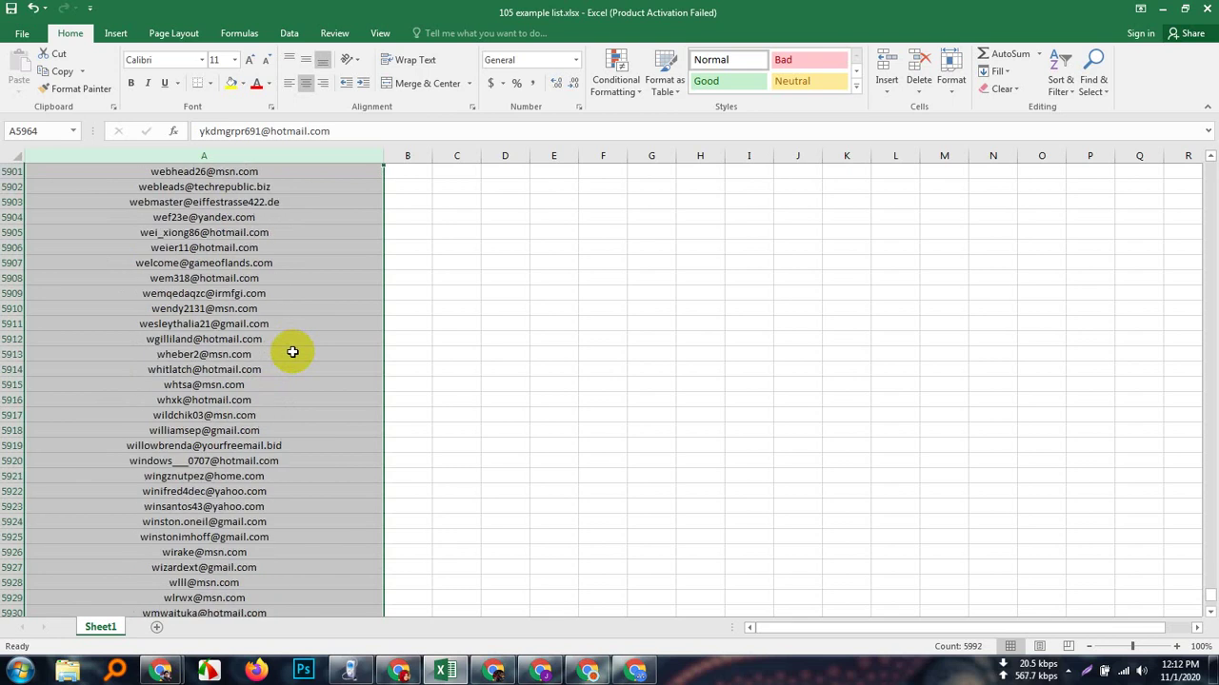
scroll(293, 352, down, 3)
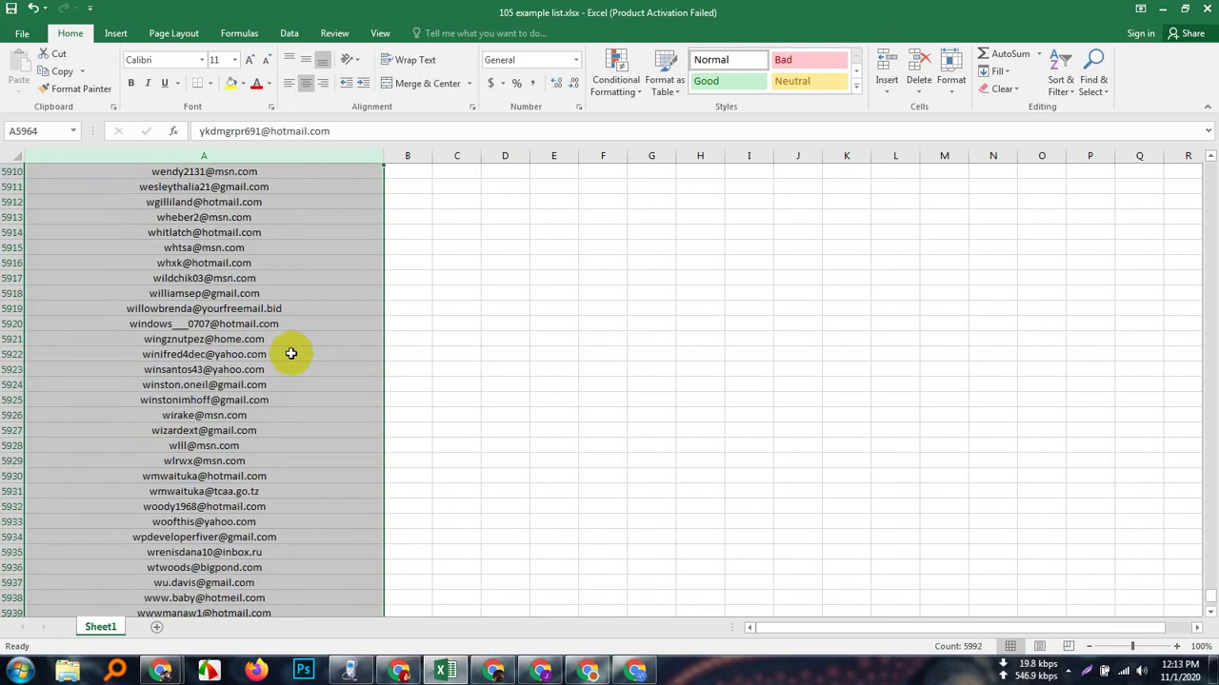
click(116, 35)
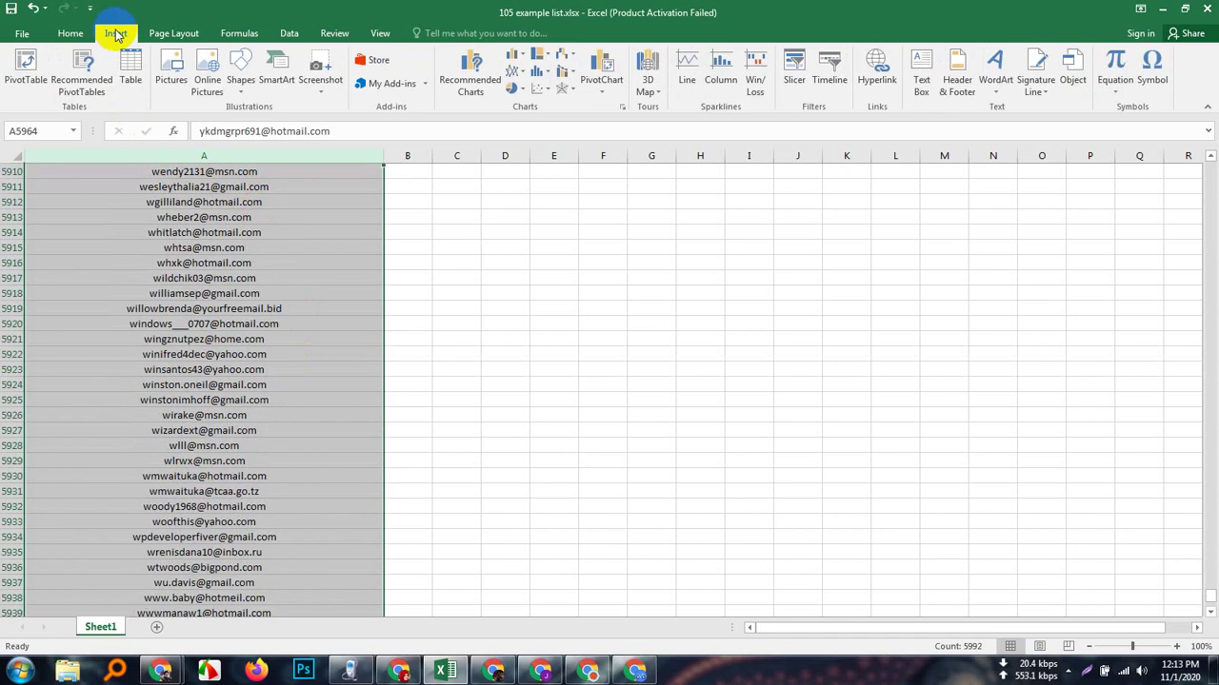
- Run Remove Duplicates on Column A, treating the data as having no headers
click(289, 34)
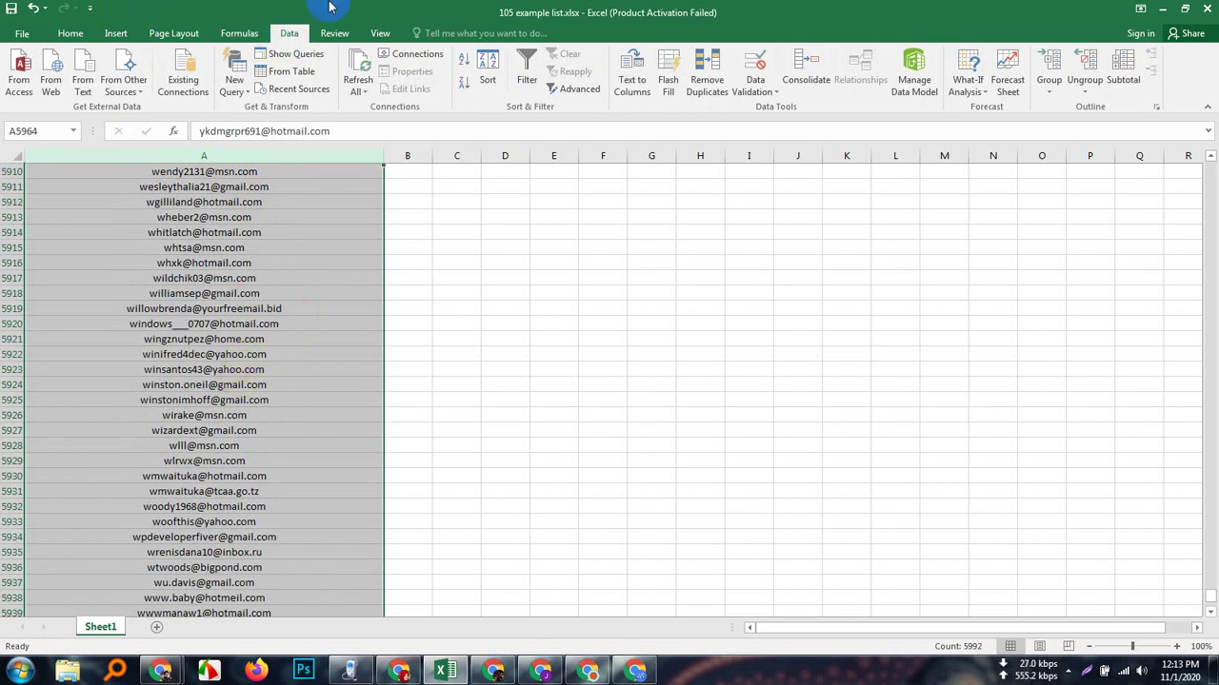
click(287, 36)
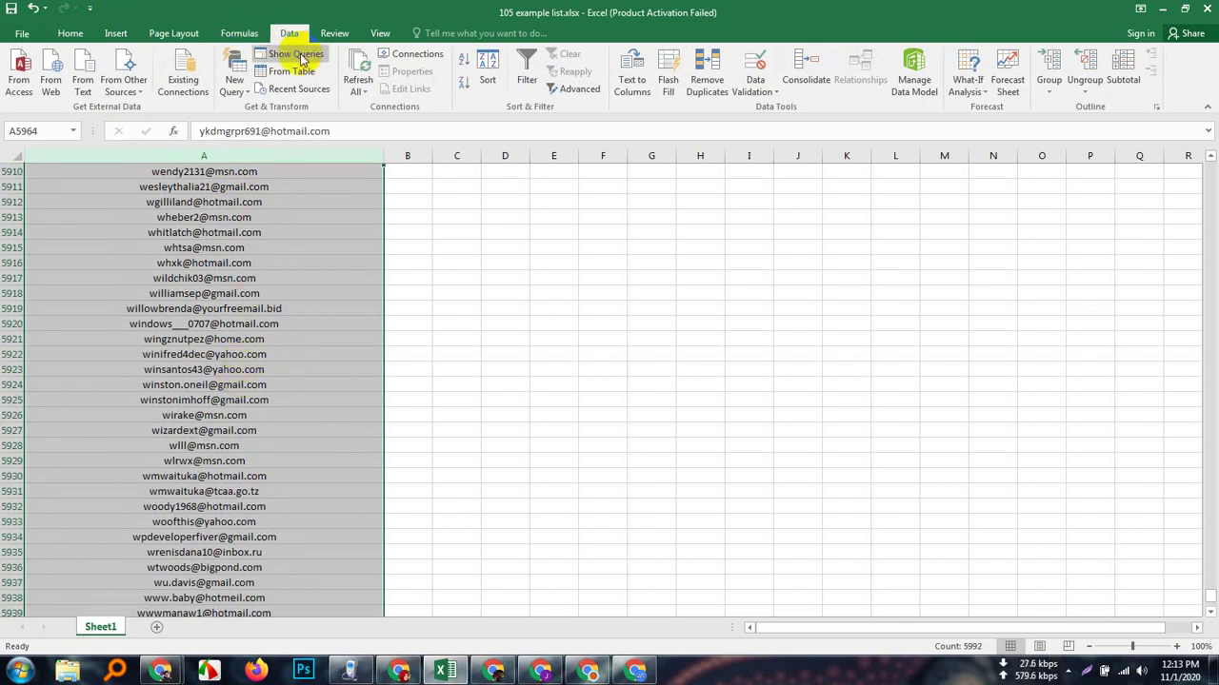
click(708, 93)
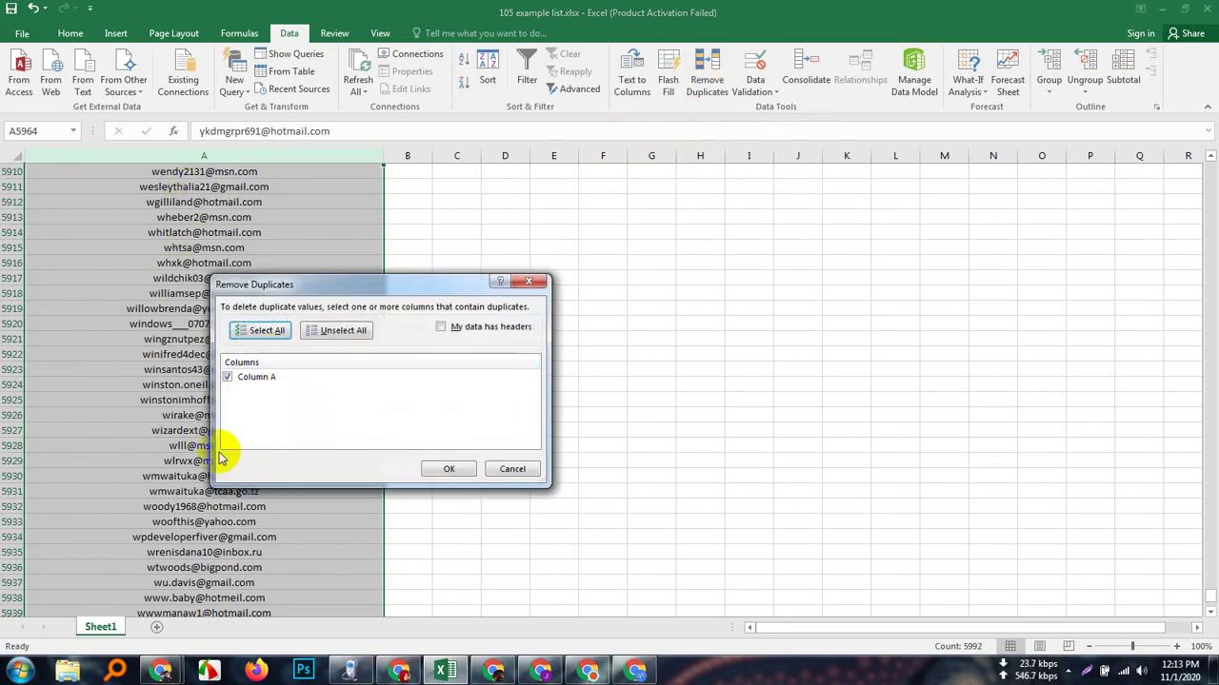
click(228, 378)
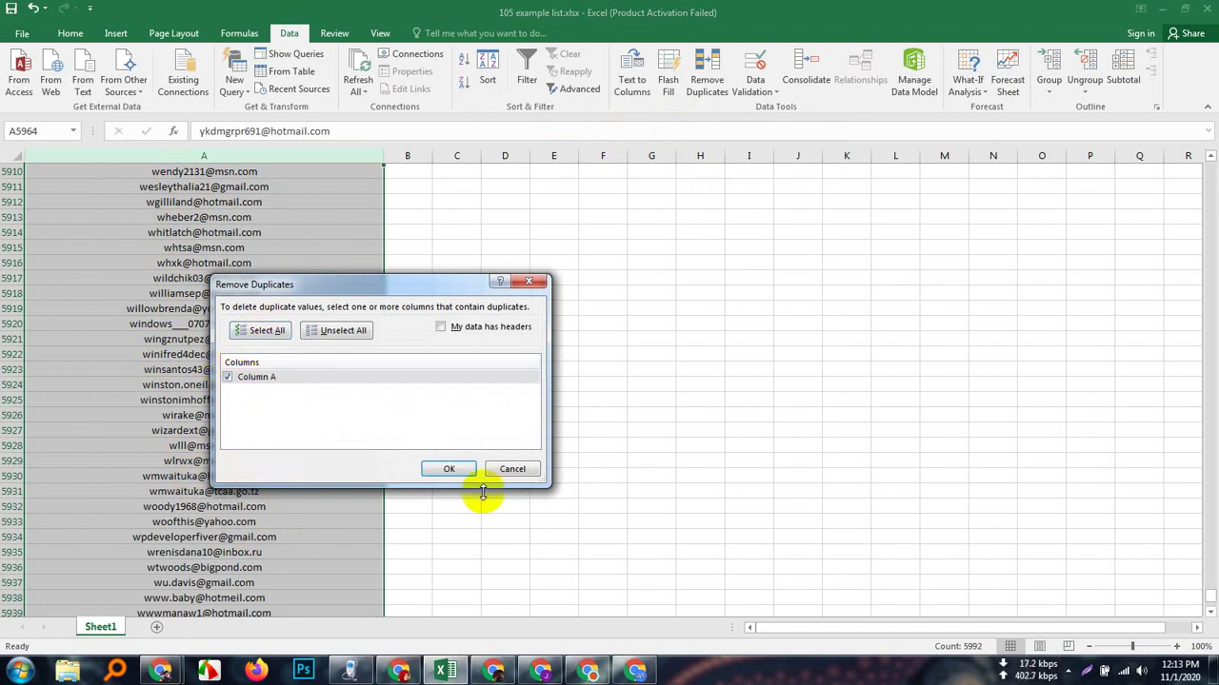
click(451, 467)
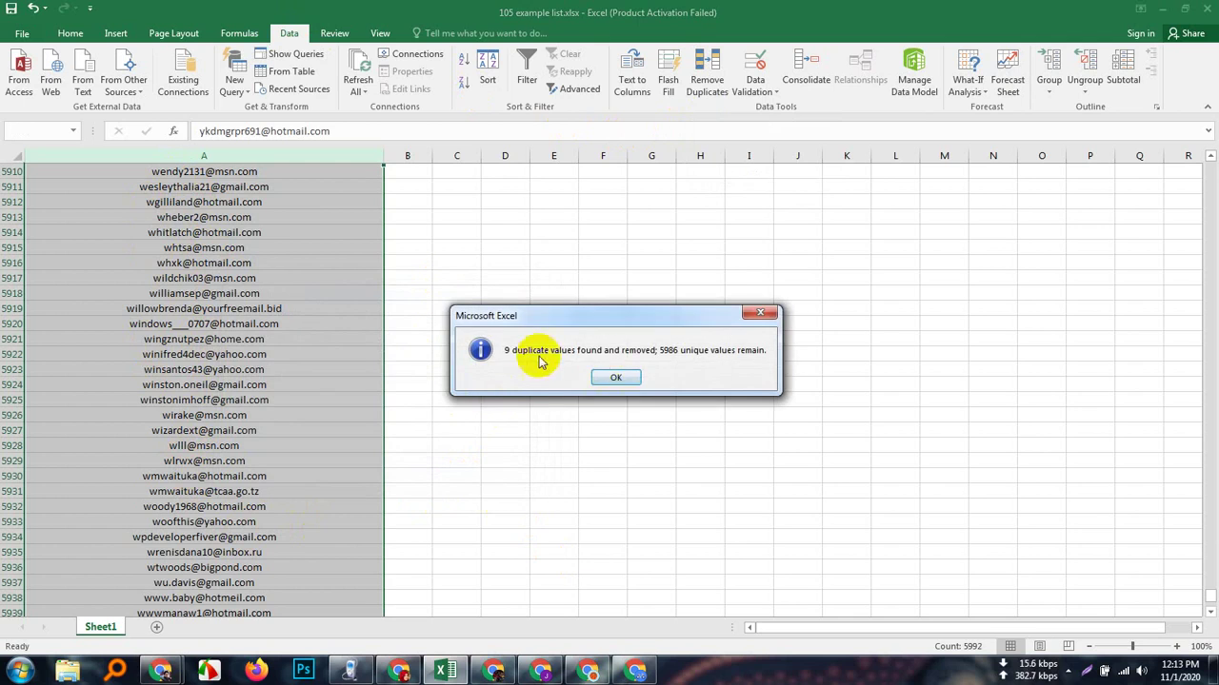
click(620, 376)
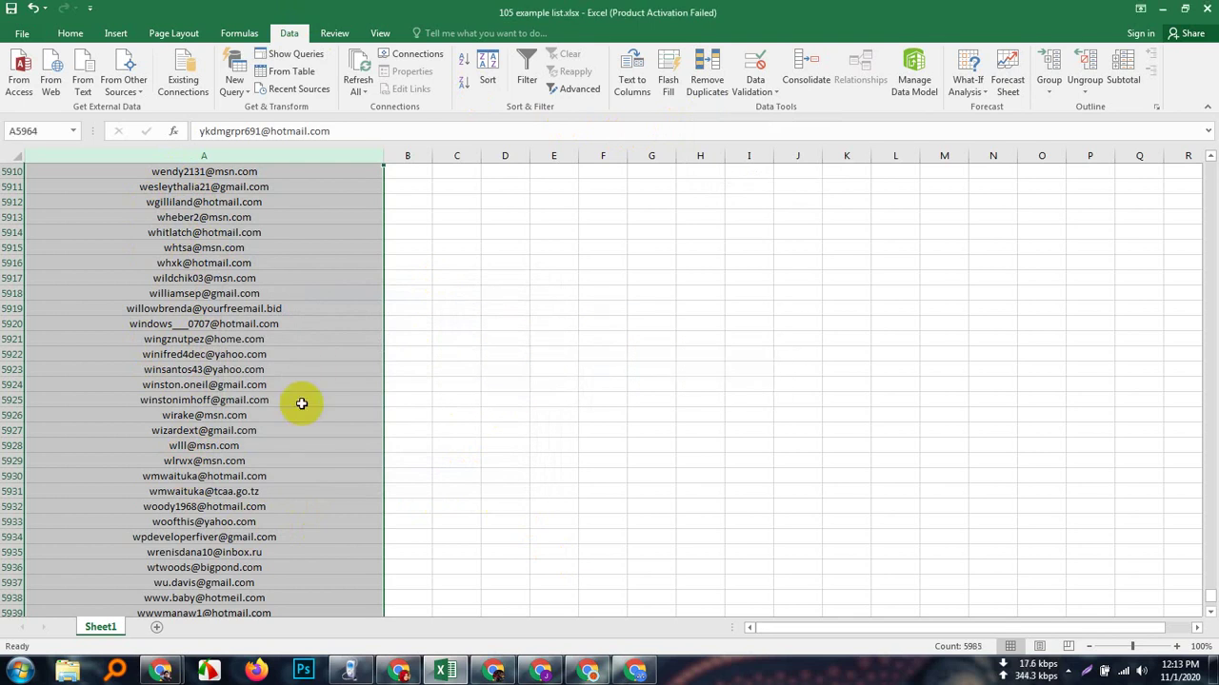
- Examine the lower part of the email list in column A for any remaining highlighted duplicates
scroll(297, 409, down, 19)
scroll(297, 429, down, 10)
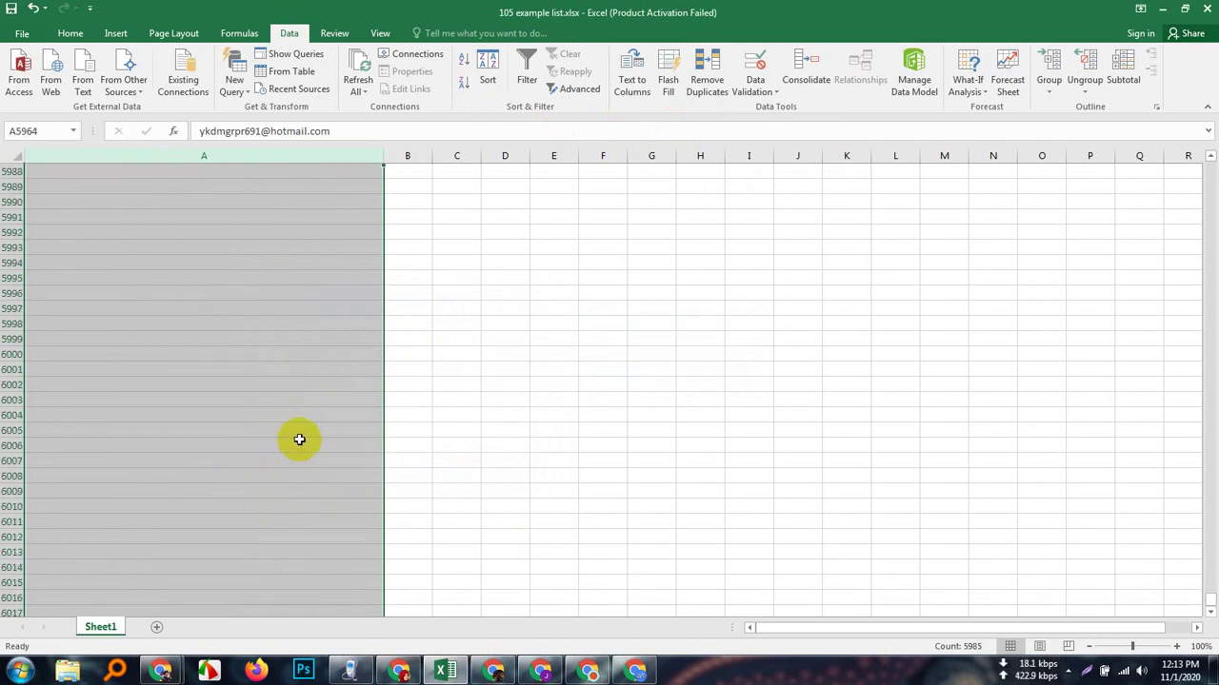
scroll(219, 392, up, 7)
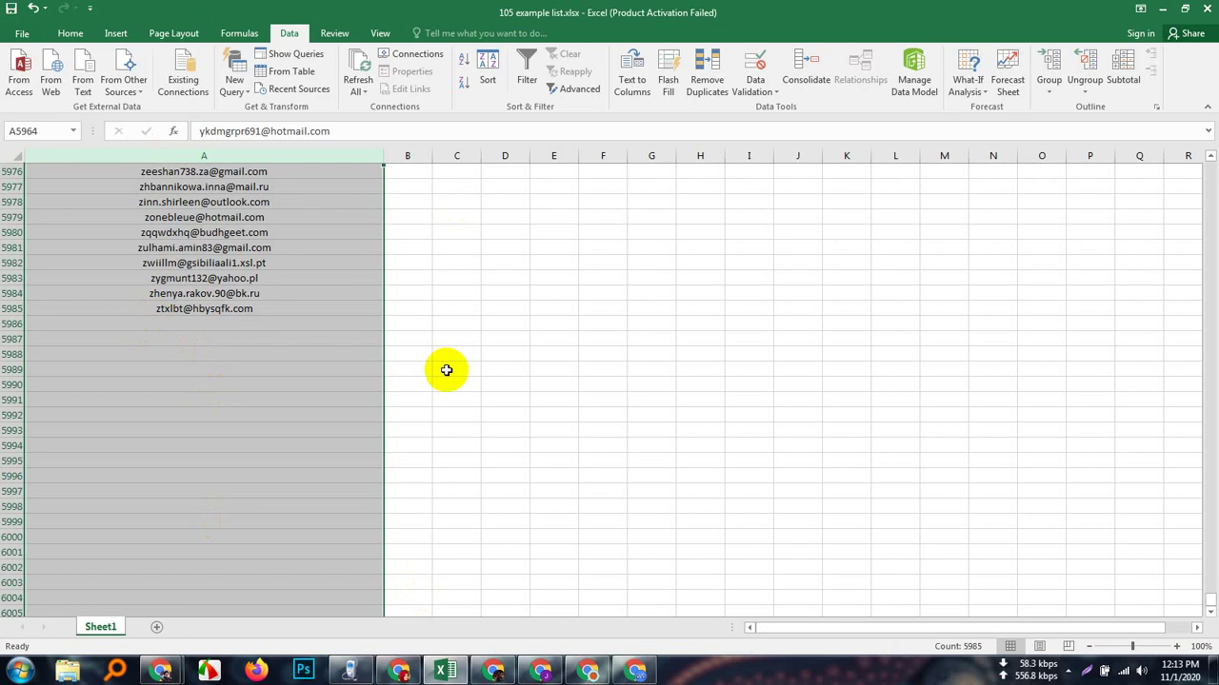
click(217, 322)
scroll(582, 552, up, 9)
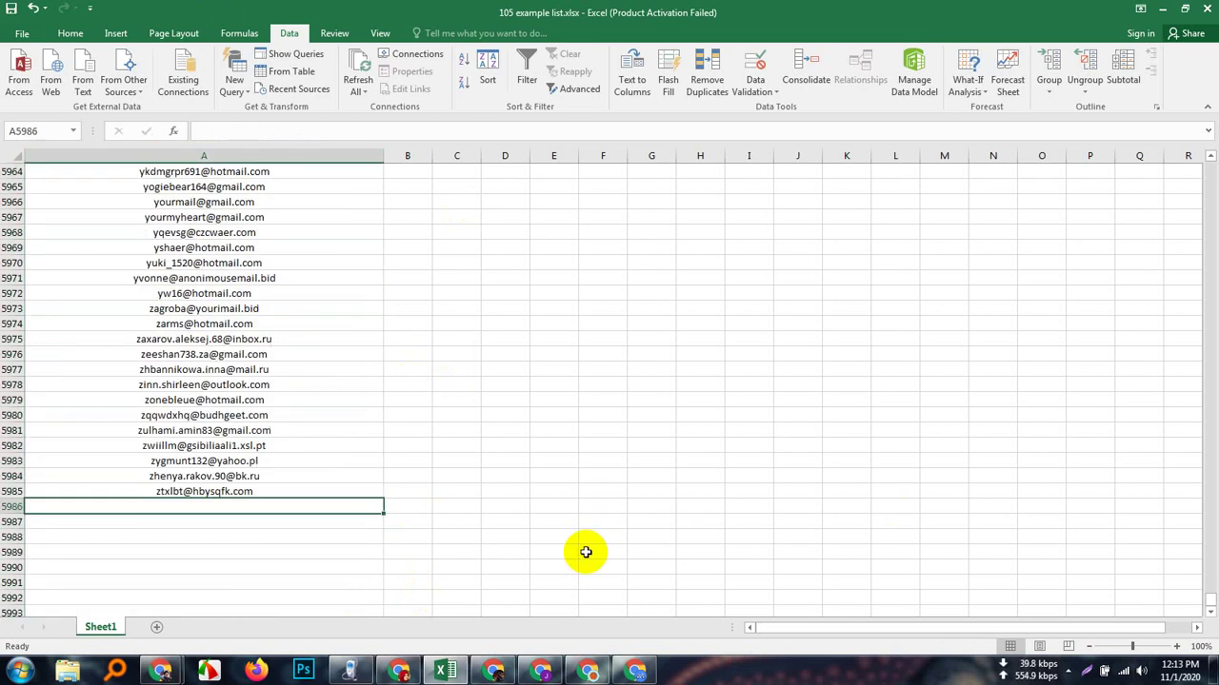
scroll(473, 519, down, 4)
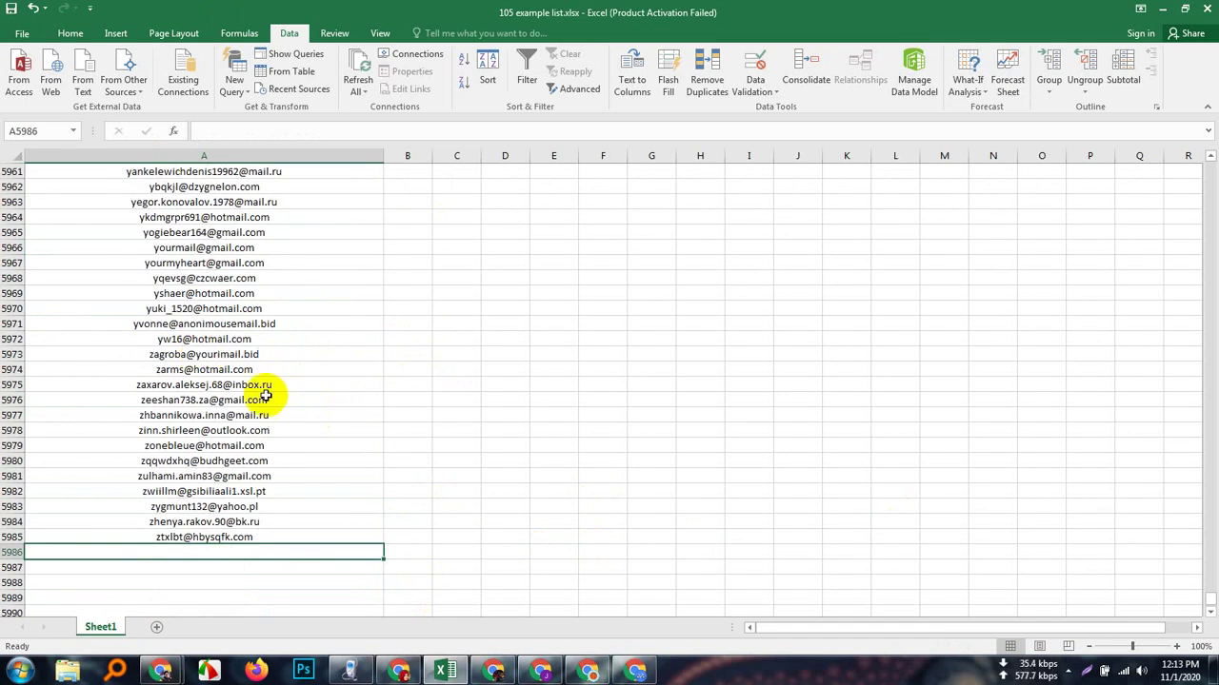
scroll(258, 390, up, 10)
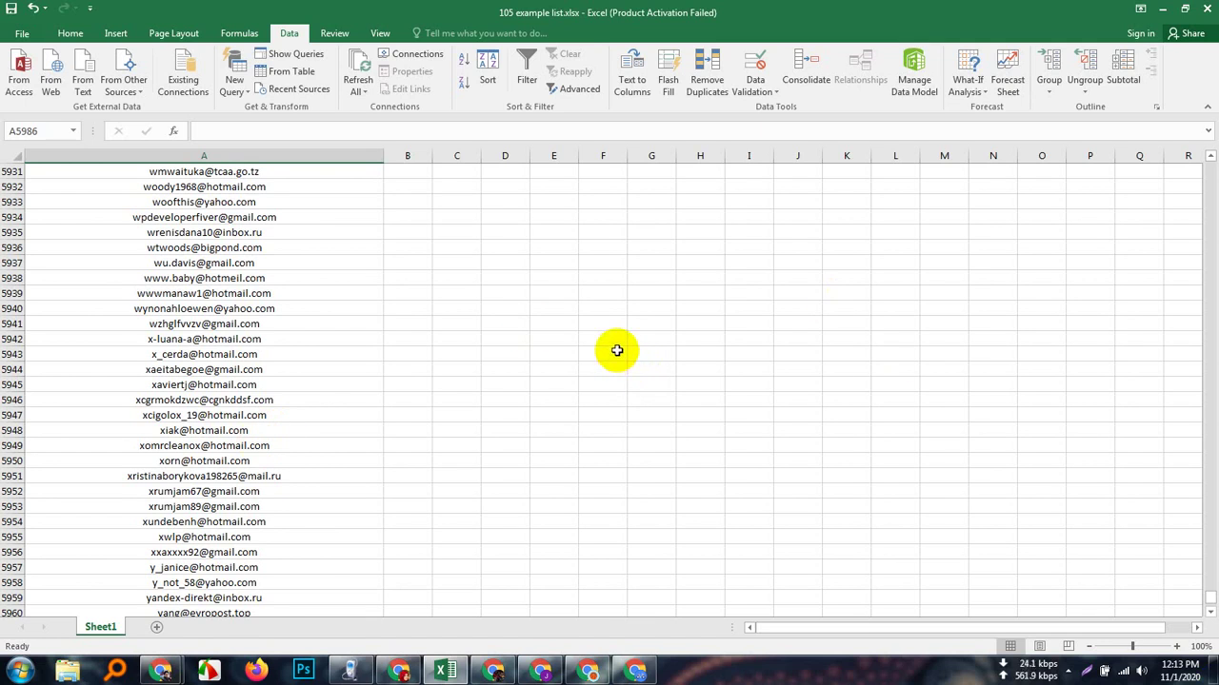
scroll(181, 232, up, 14)
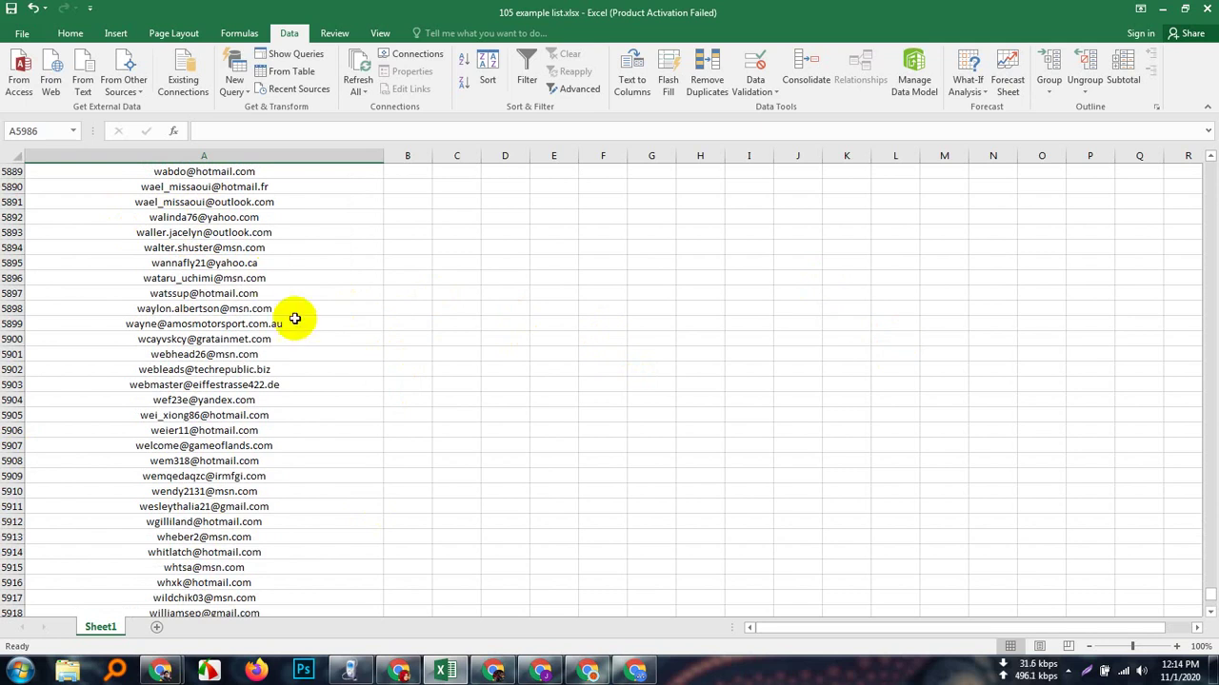
- Append a trailing period to the email addresses in cells A5896, A5898 and A5899
double_click(281, 277)
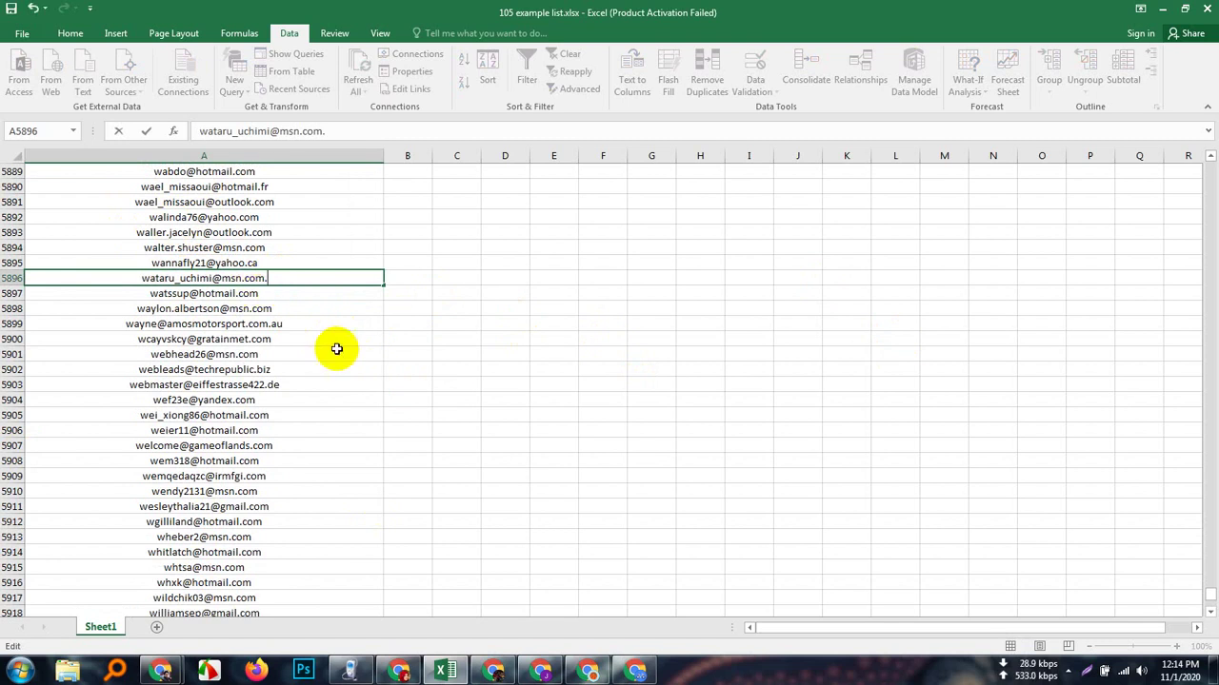
click(296, 325)
double_click(296, 324)
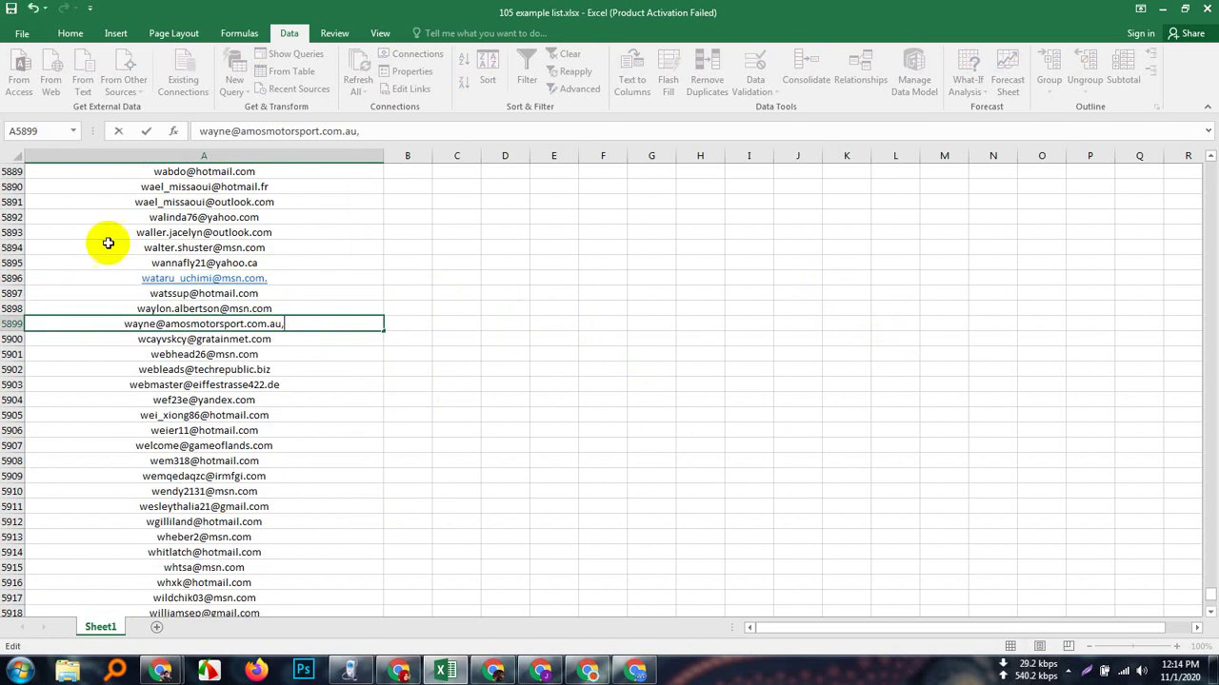
double_click(293, 309)
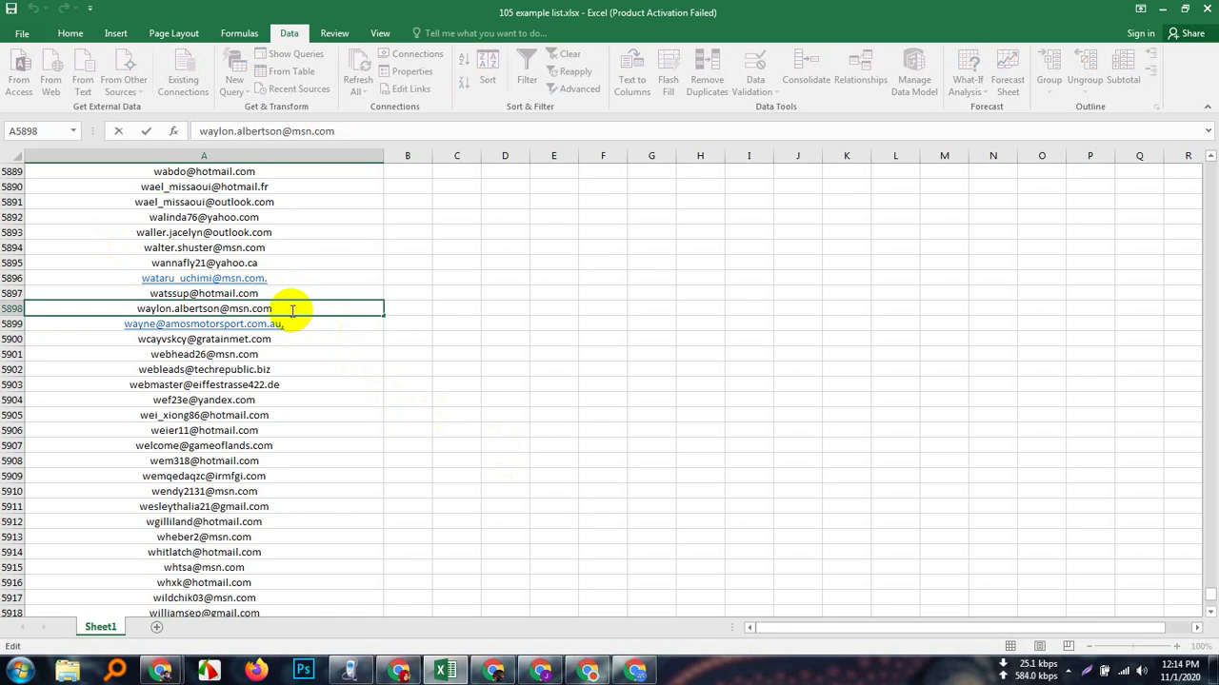
text(.)
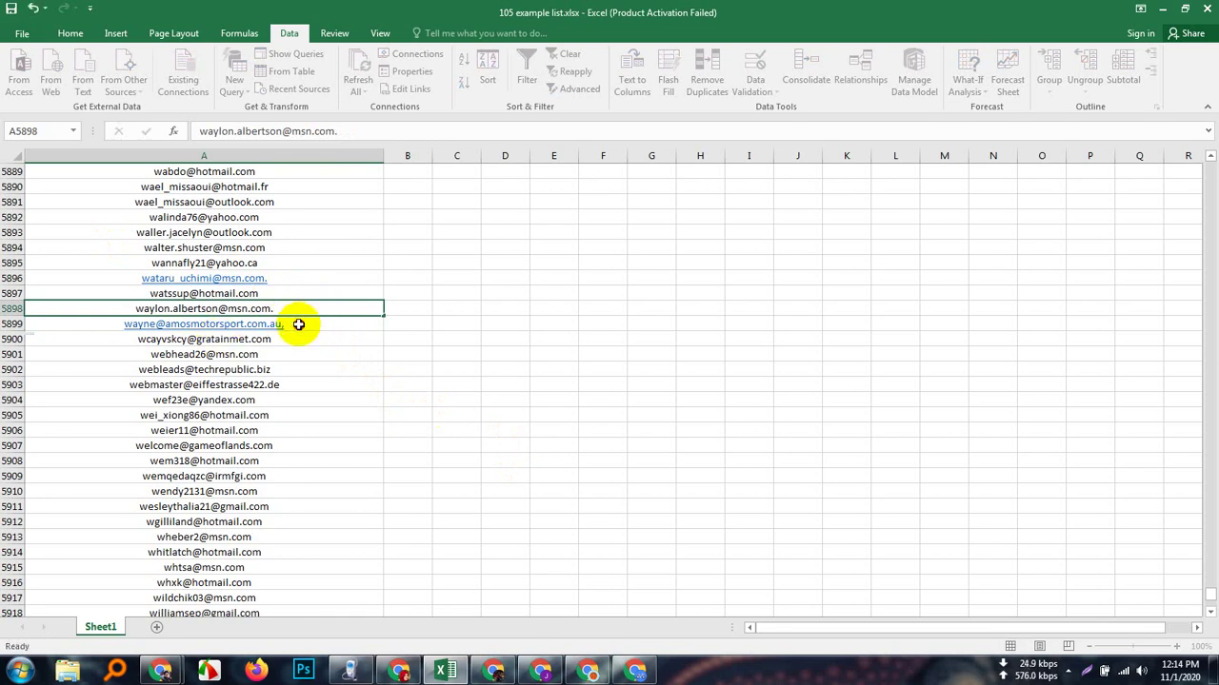
double_click(299, 323)
key(BackSpace)
text(.)
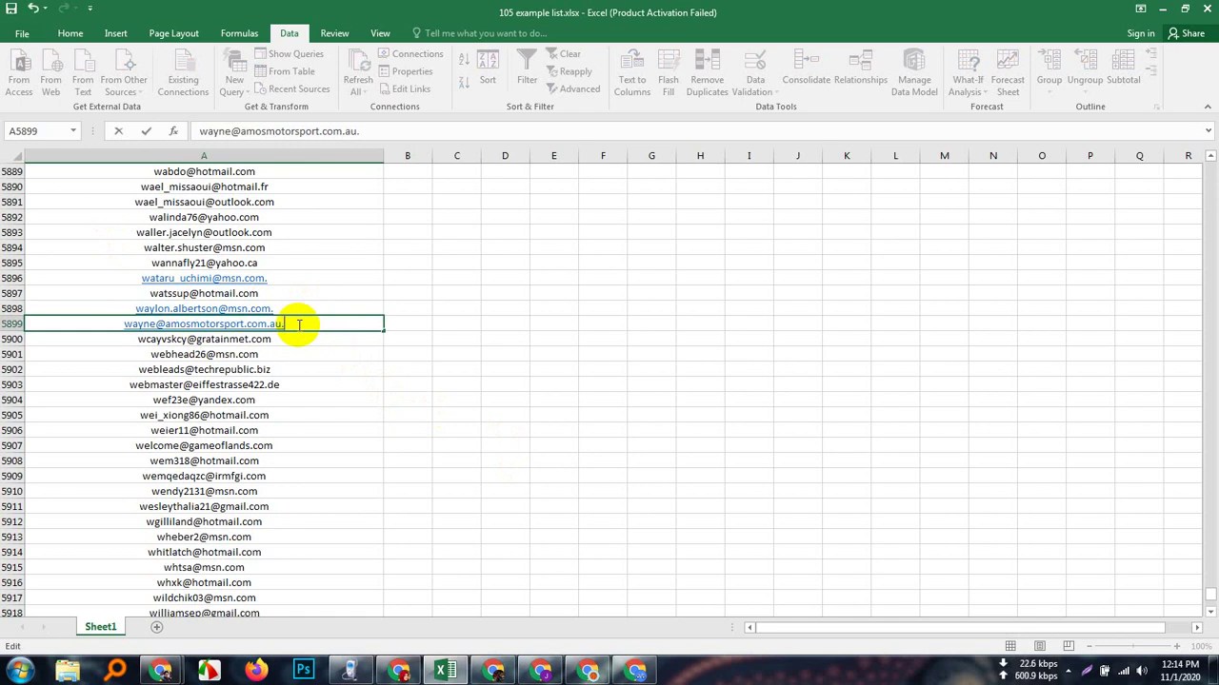
click(374, 394)
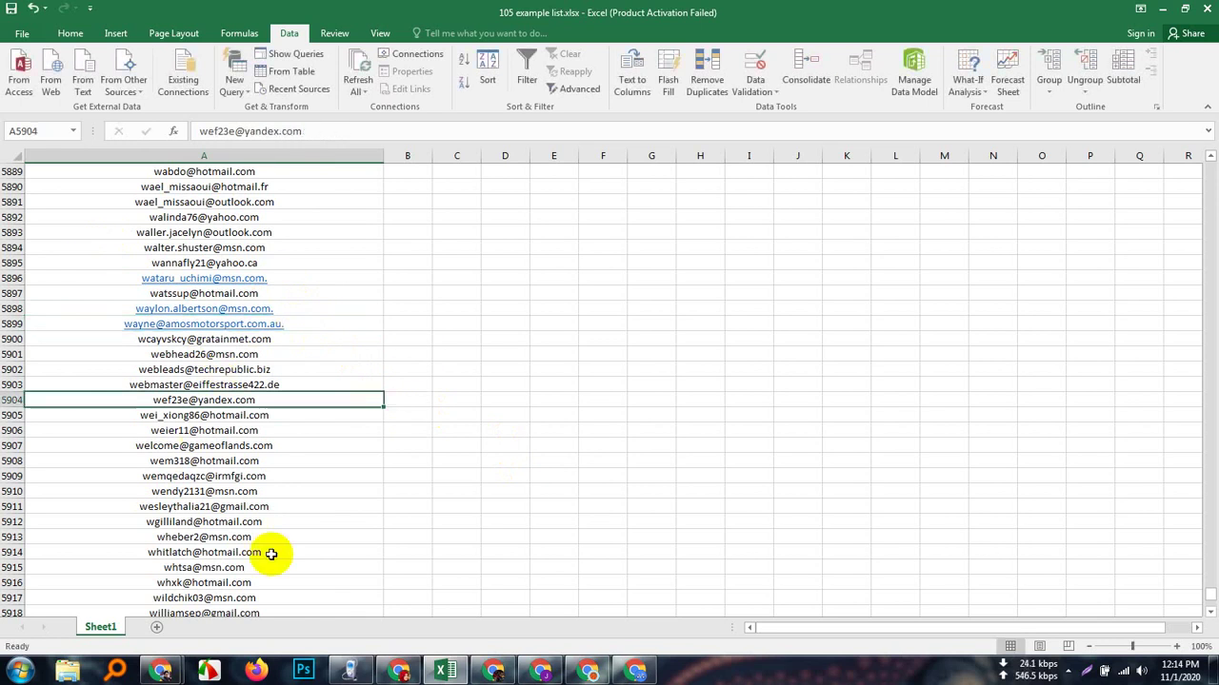
- Switch to the Google Meet call, look through the participant list, and return to the Excel workbook
click(162, 669)
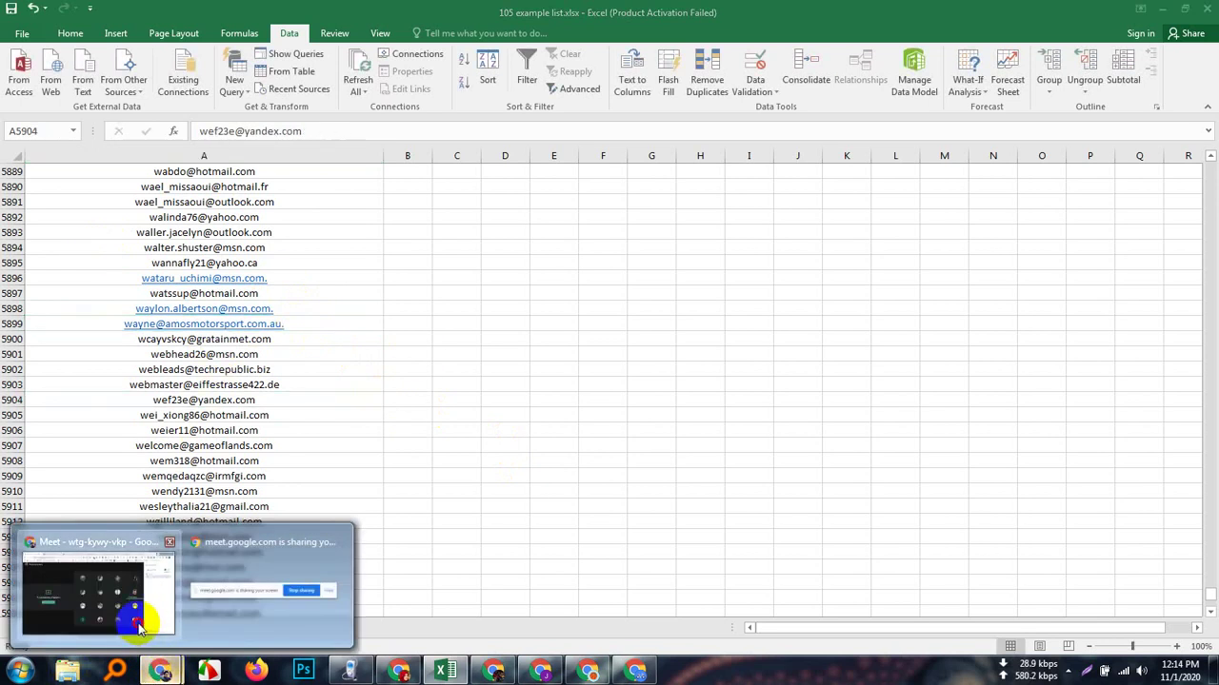
click(167, 605)
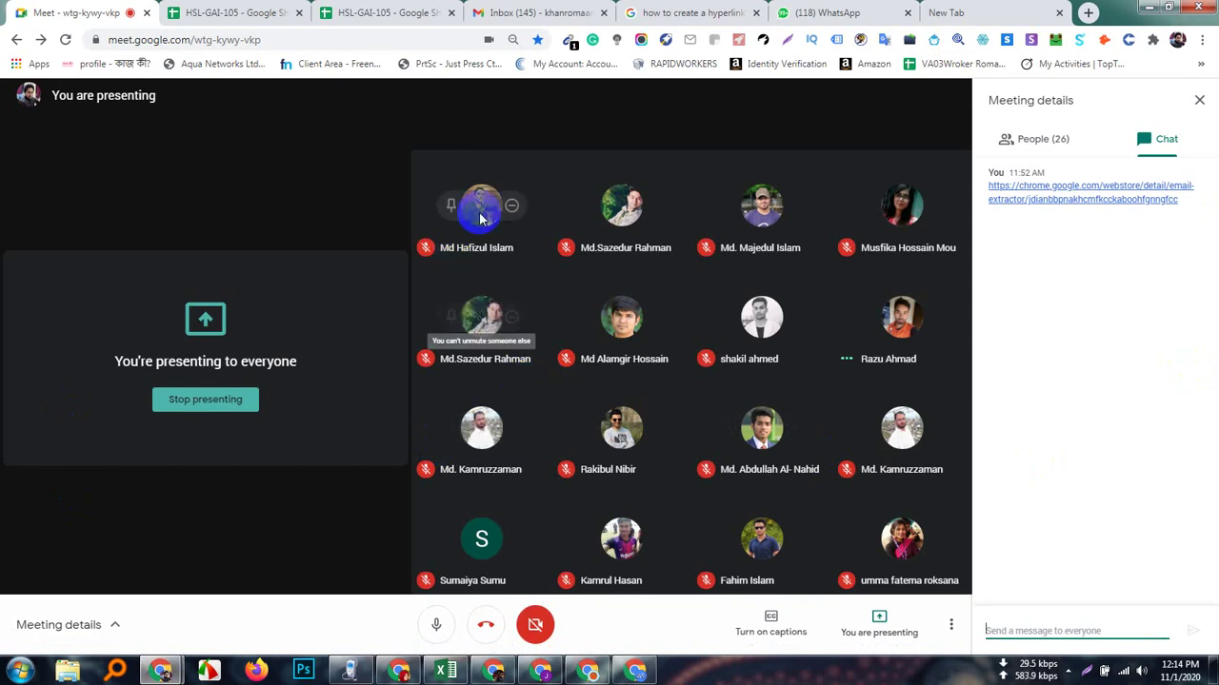
click(1059, 138)
scroll(1096, 540, down, 10)
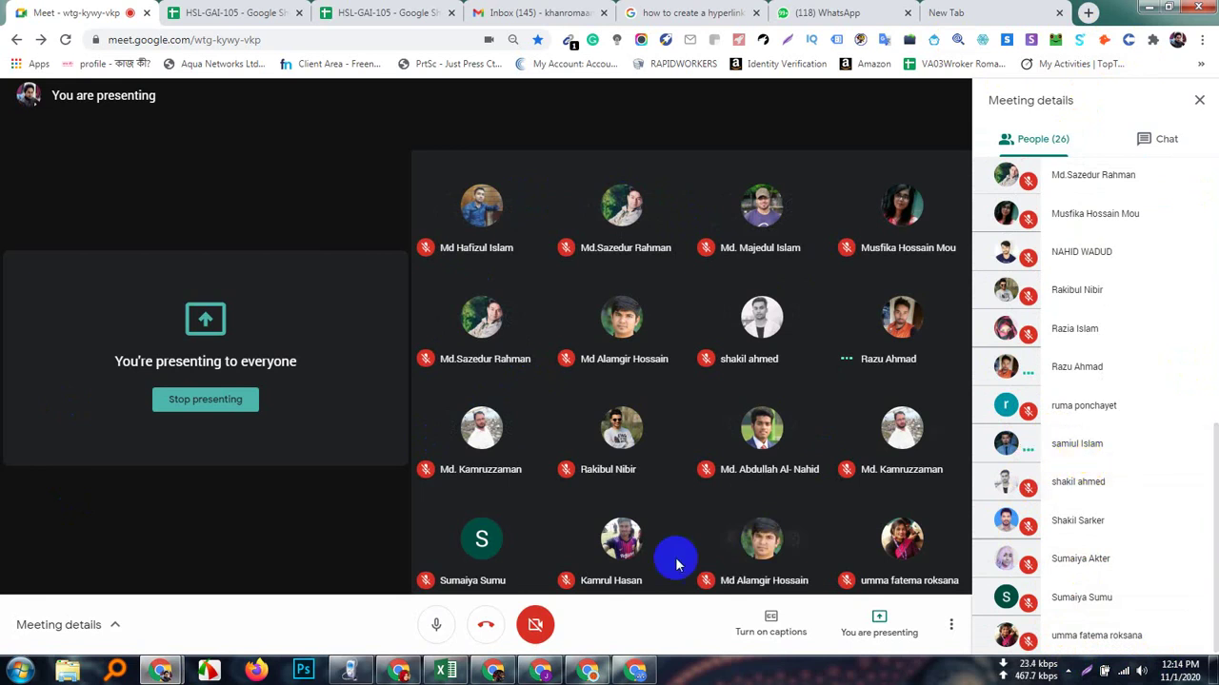
click(458, 677)
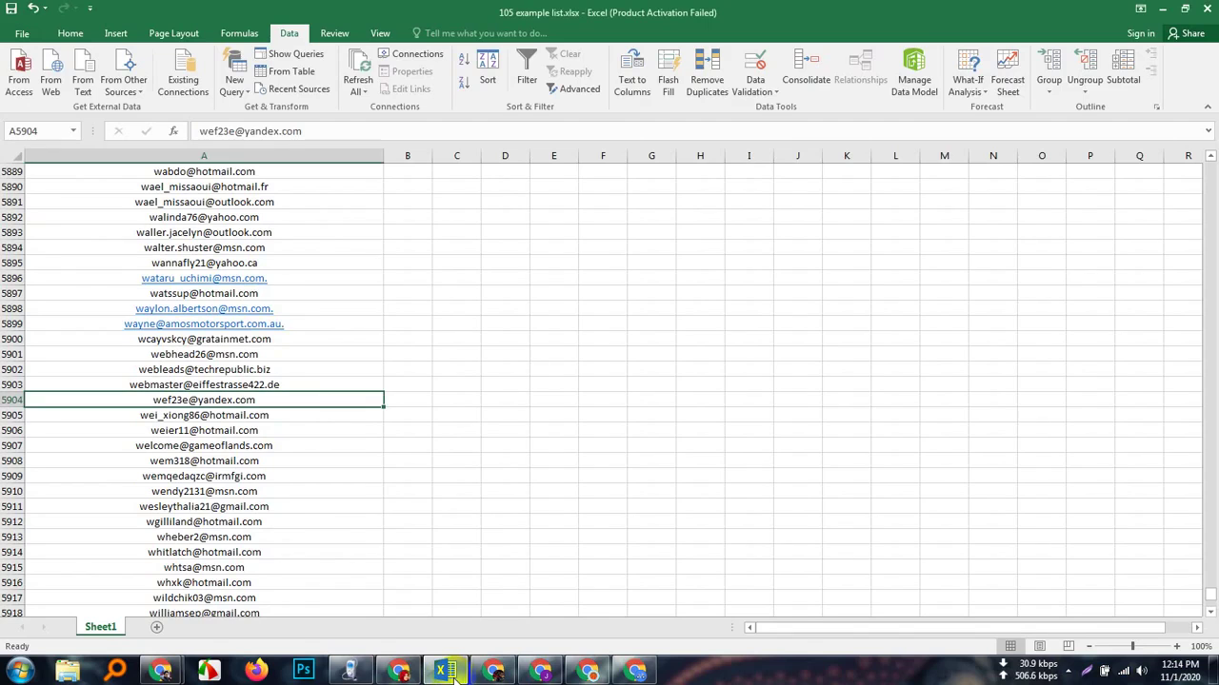
click(337, 154)
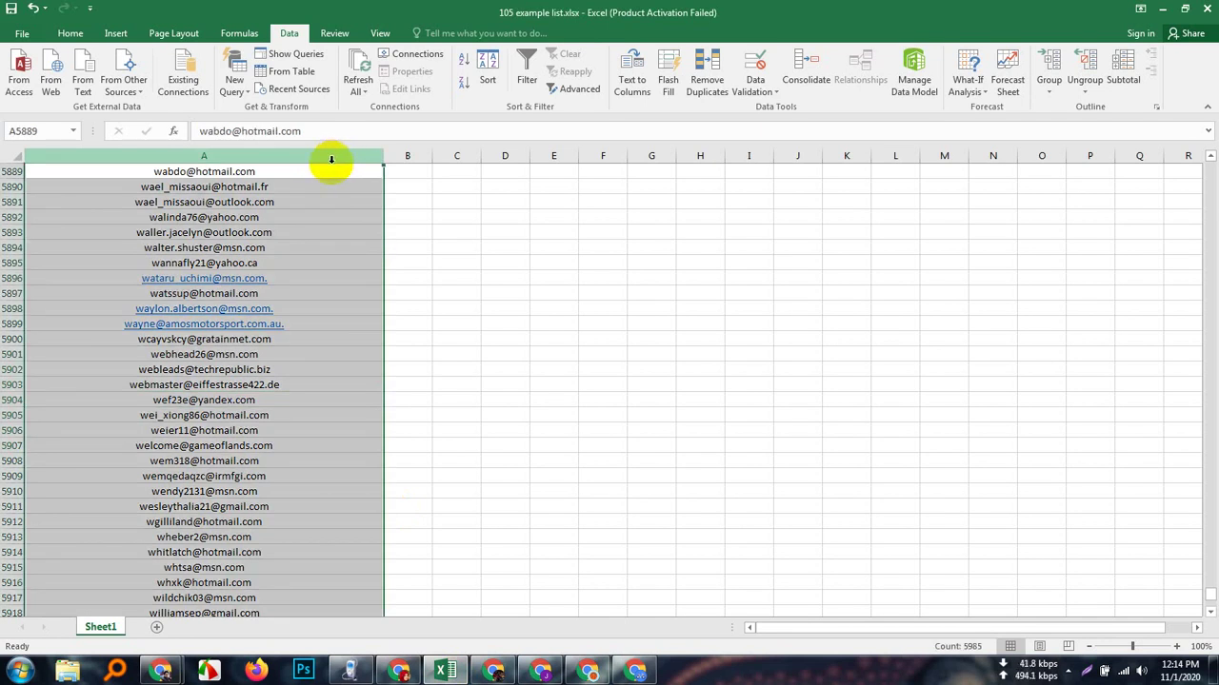
key(ctrl+f)
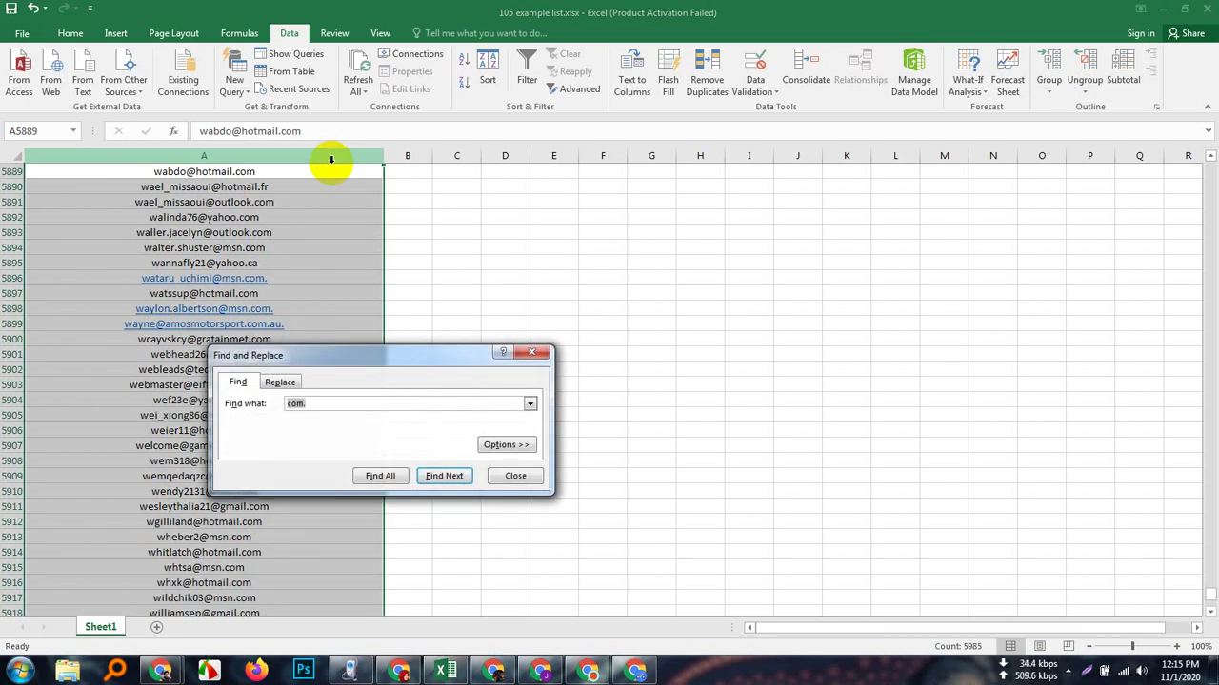
key(BackSpace)
click(539, 354)
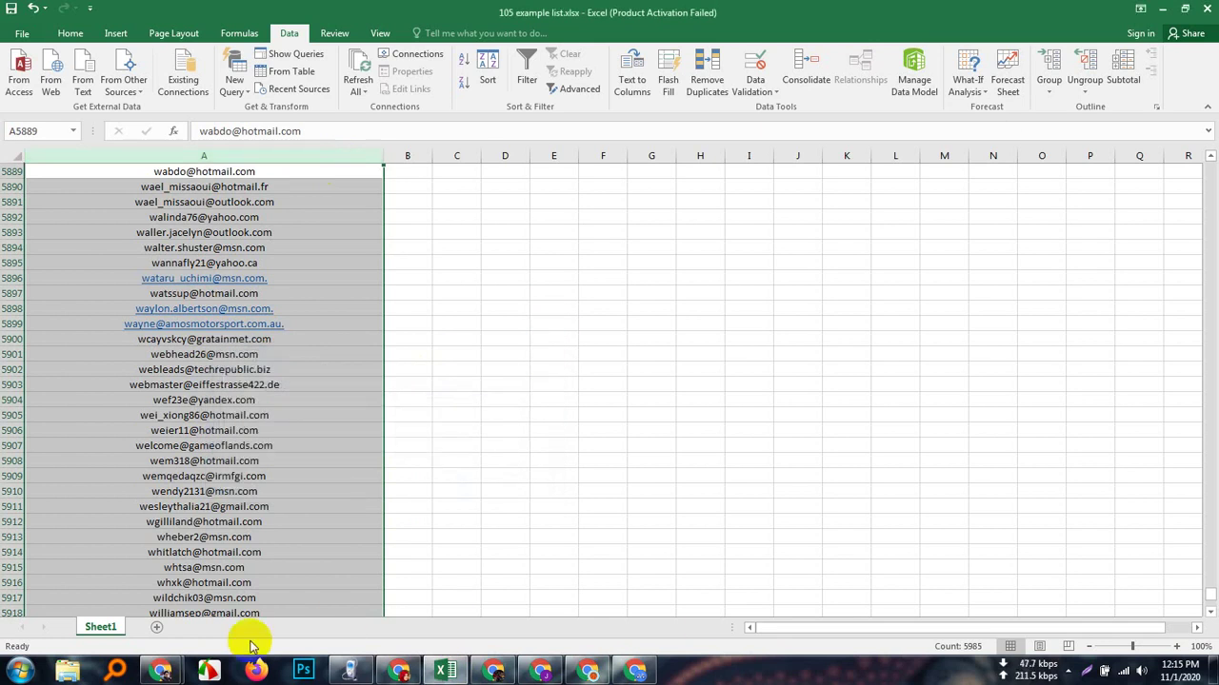
- Switch to the Google Meet call, stop presenting, and pin the participant's shared presentation
mouse_move(167, 672)
click(169, 599)
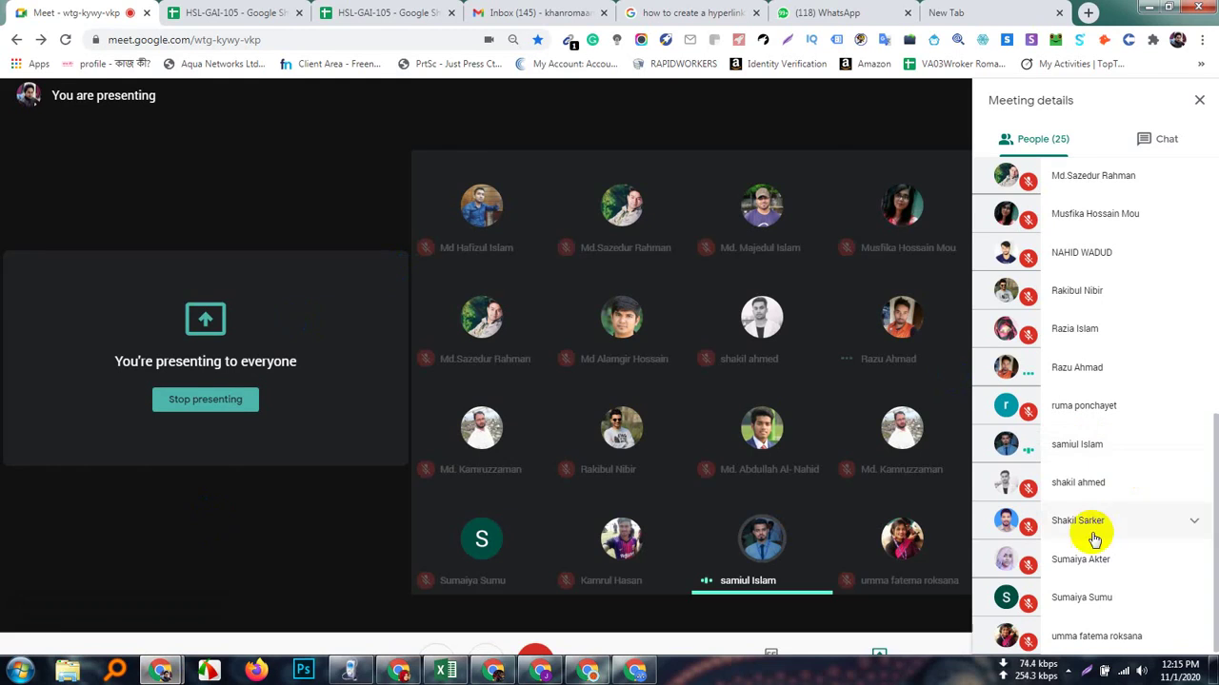
click(893, 617)
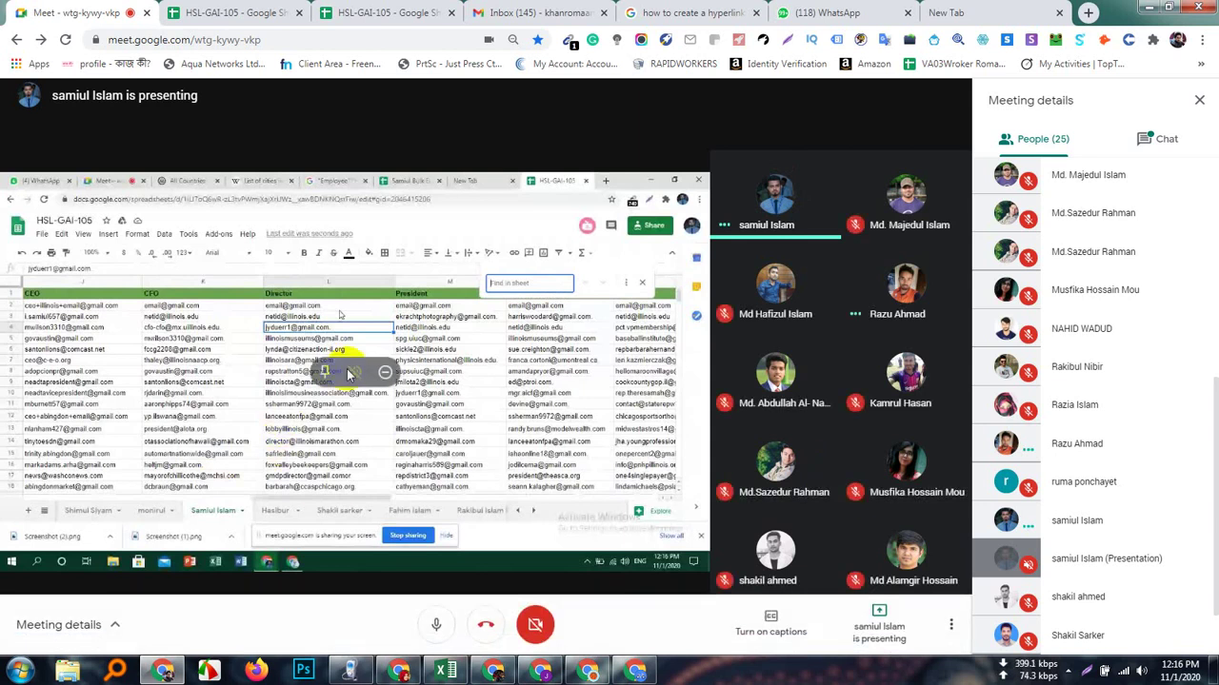
click(326, 372)
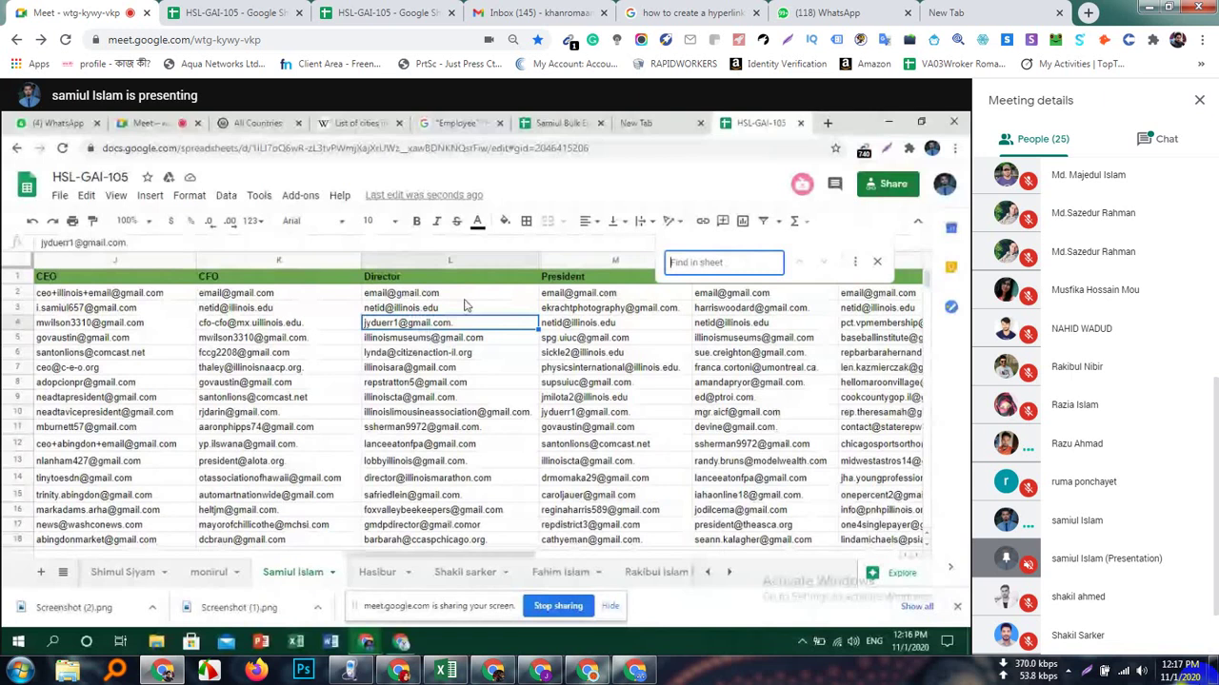
- Replace all occurrences of "com." with "com" in the Director column of the shared HSL-GAI-105 sheet and check the column
click(452, 260)
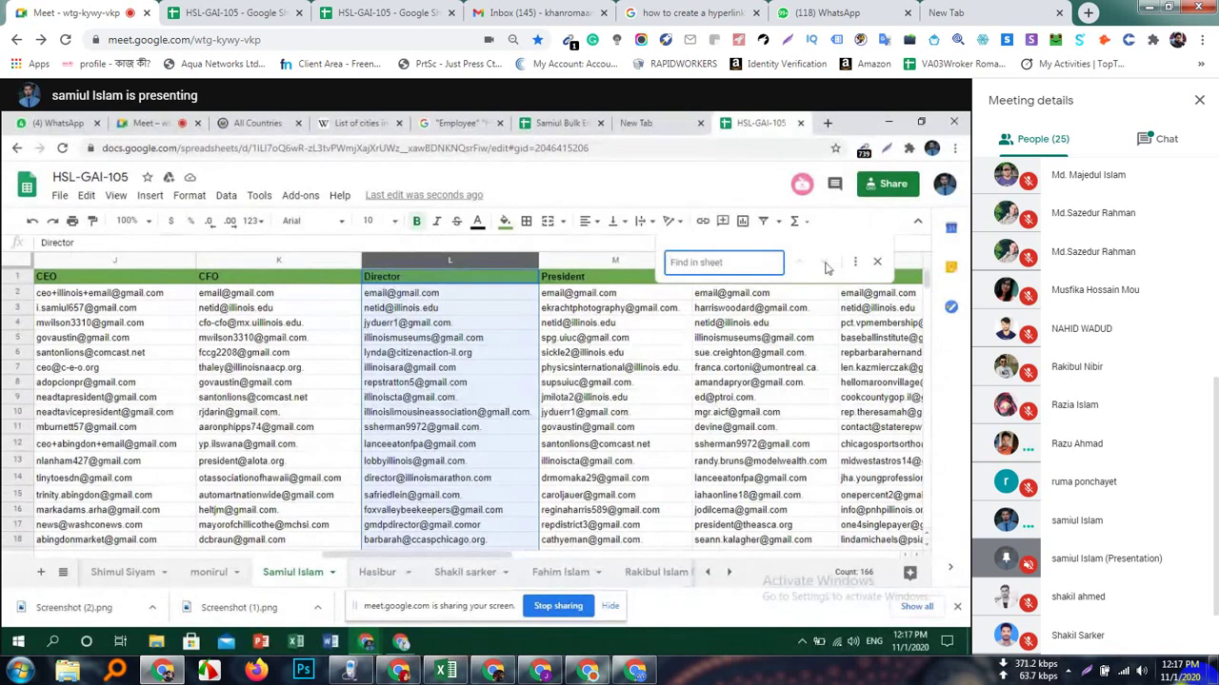
click(855, 262)
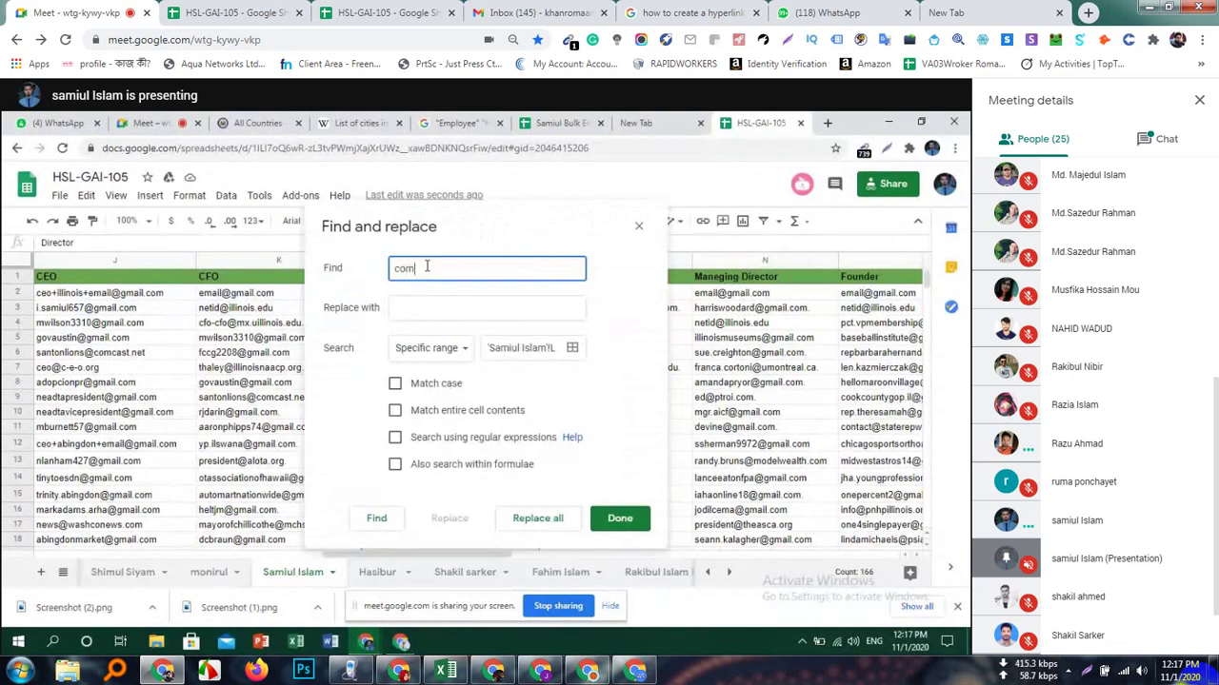
text(.)
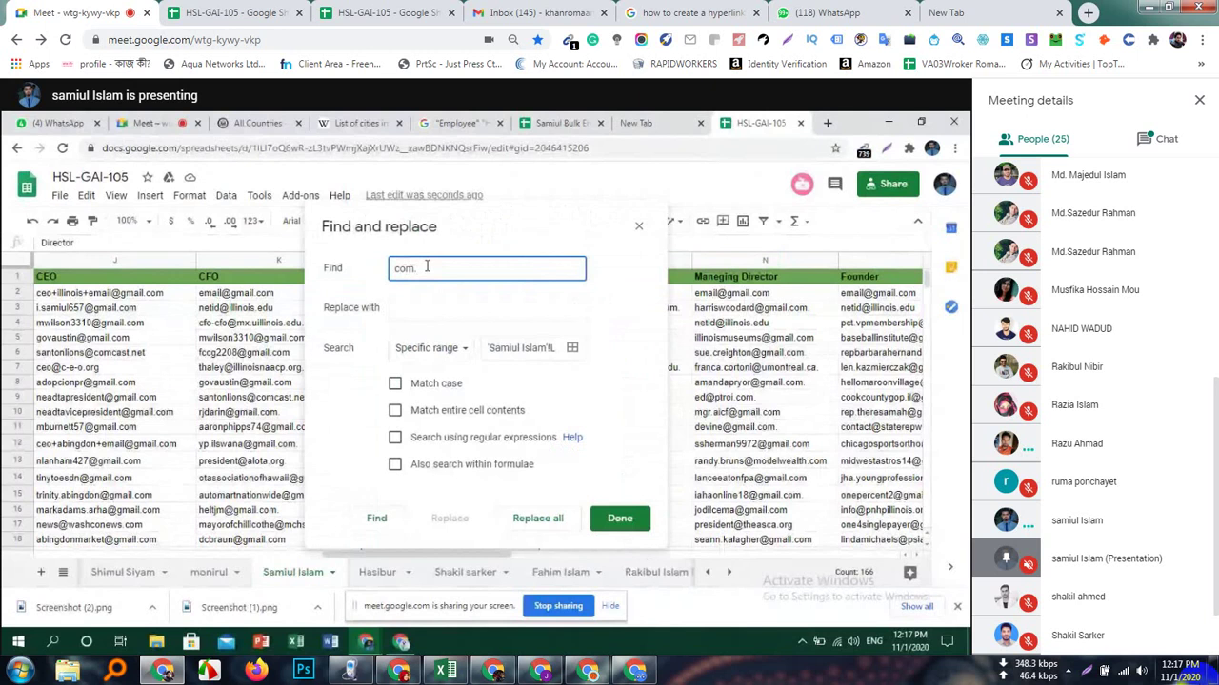
key(Tab)
text(com)
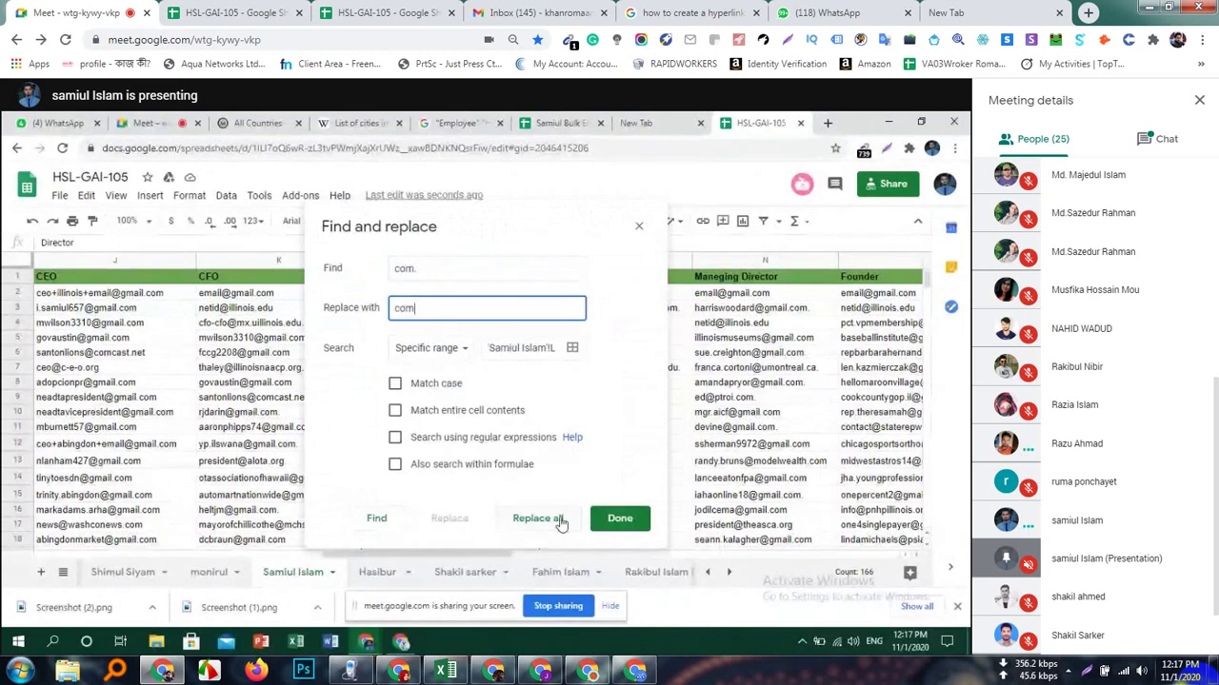
click(560, 524)
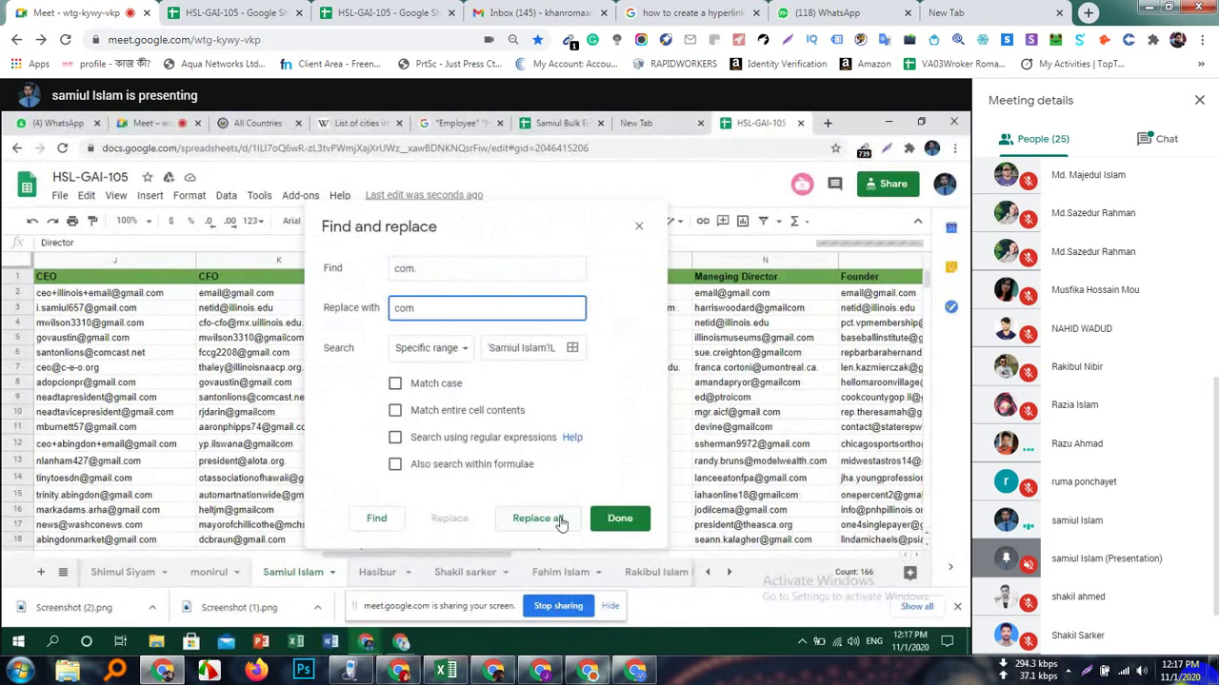
click(561, 524)
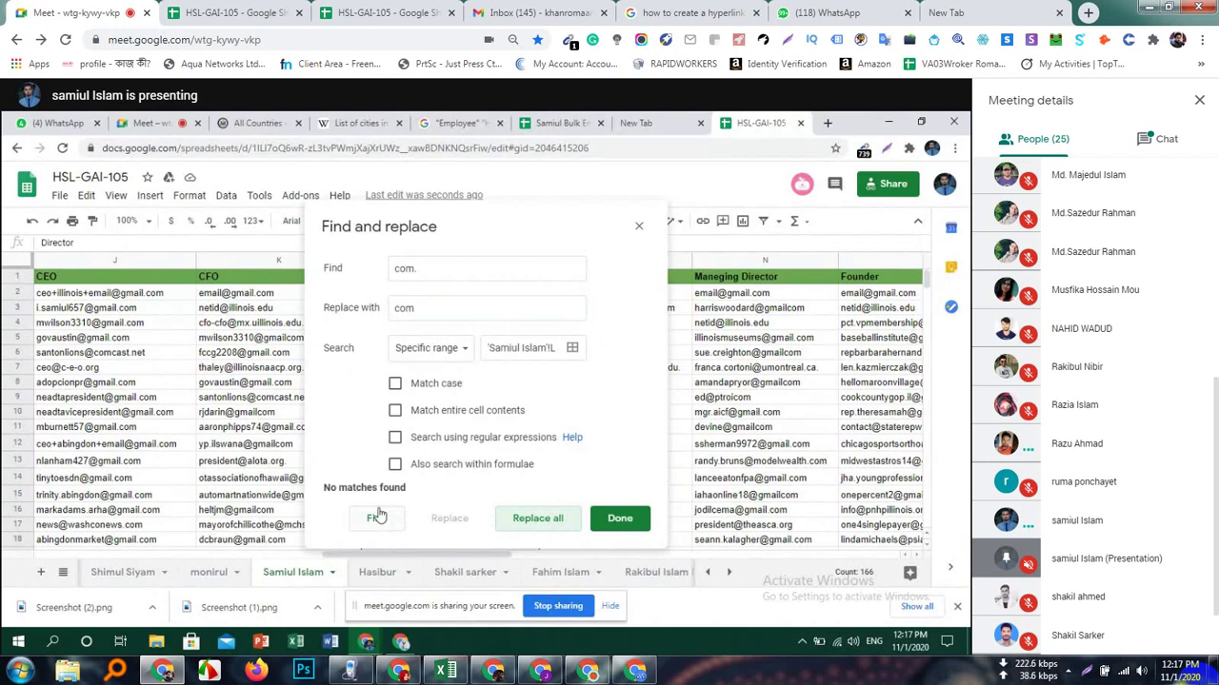
click(552, 520)
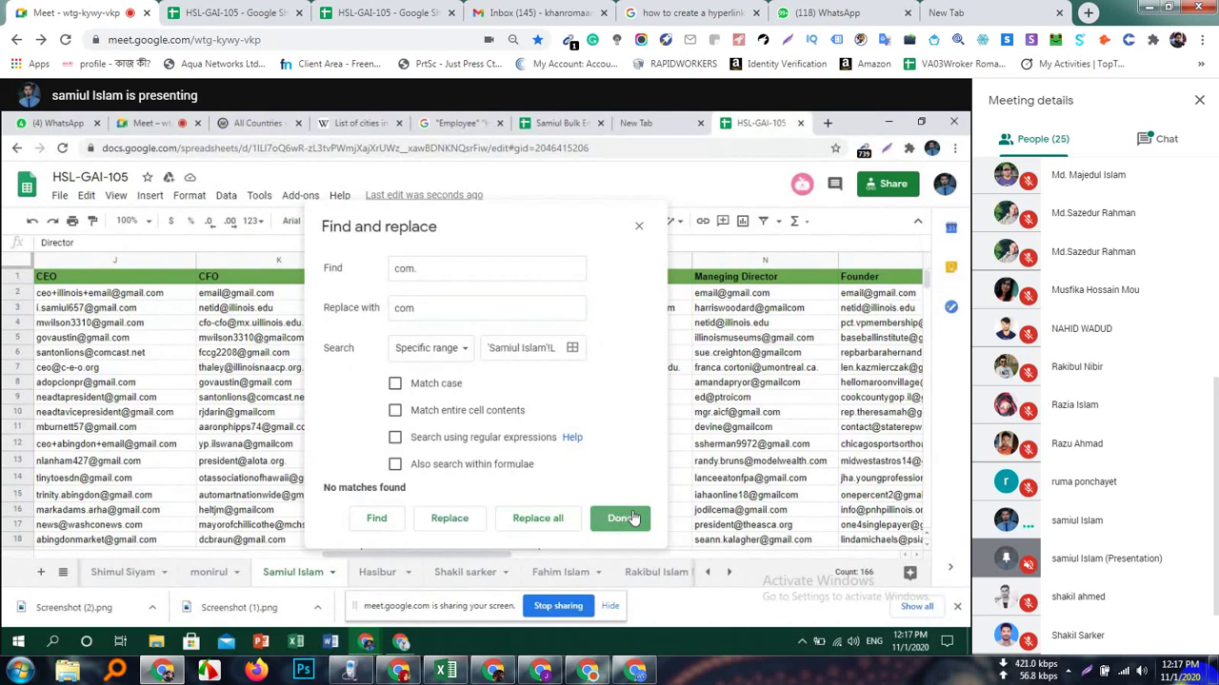
click(621, 518)
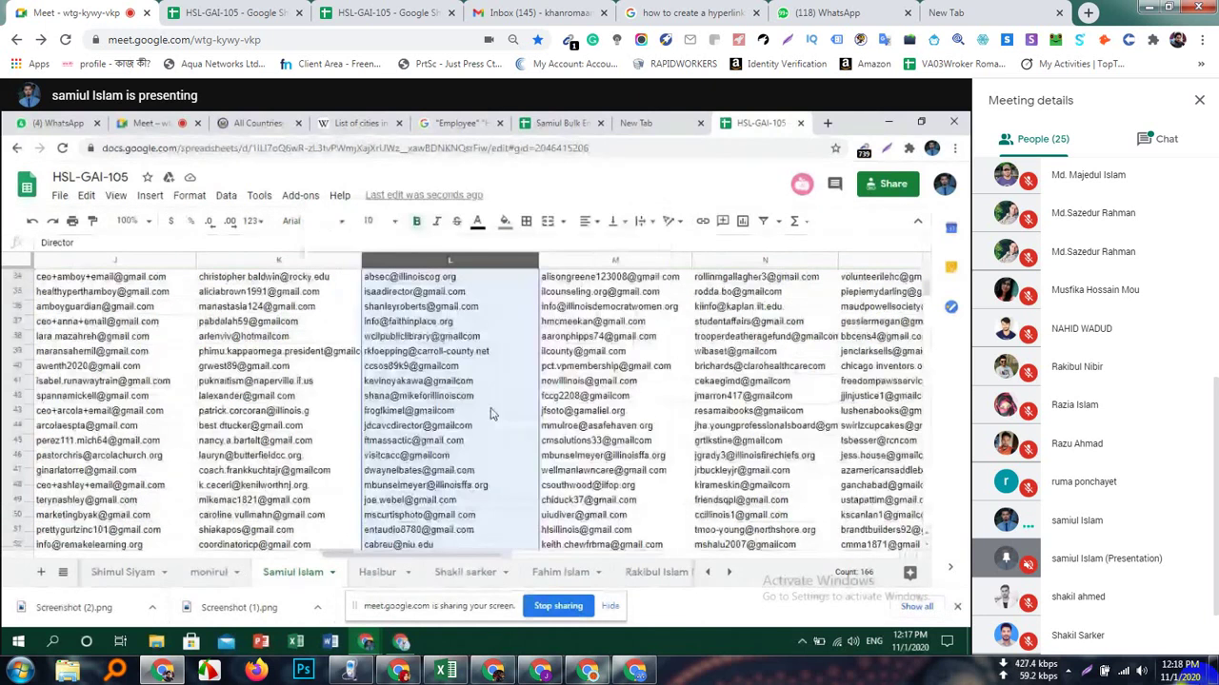
scroll(492, 414, up, 6)
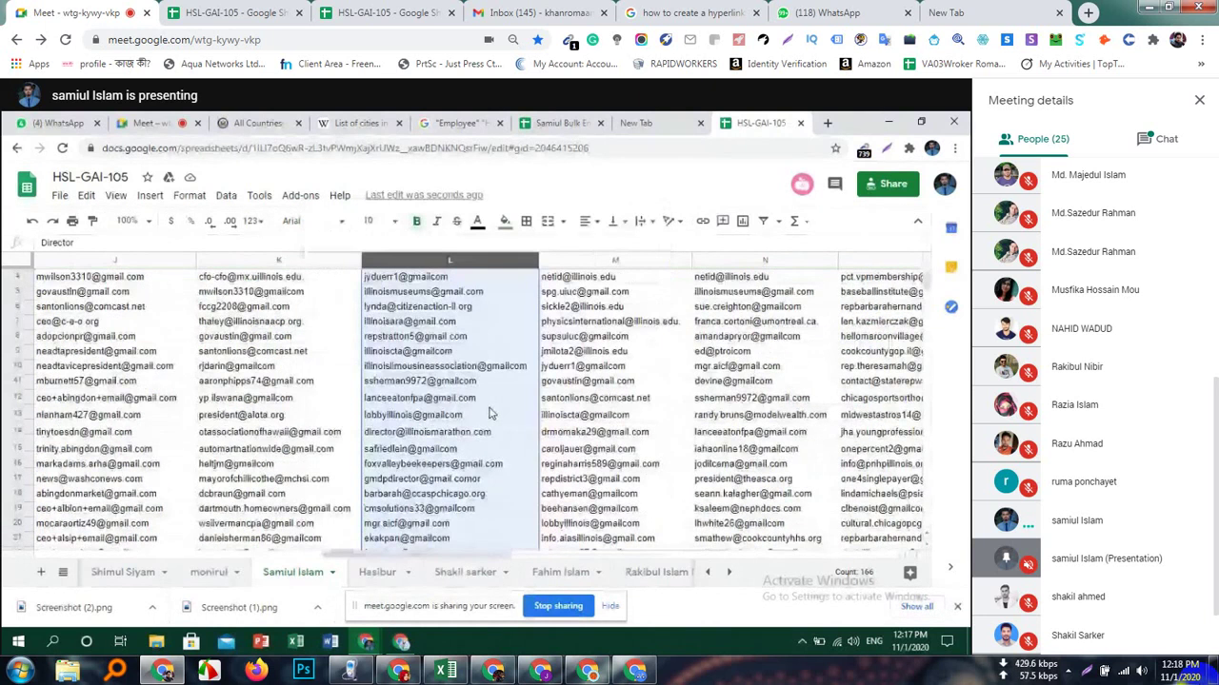
scroll(490, 413, up, 1)
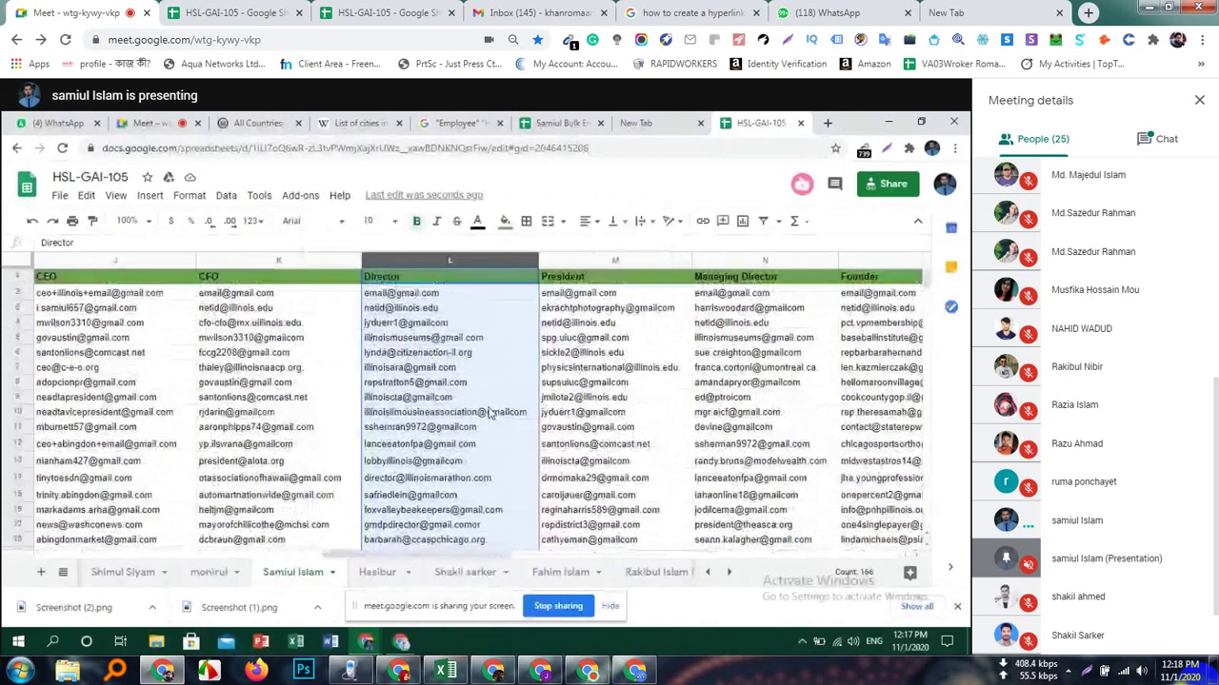
scroll(489, 413, down, 2)
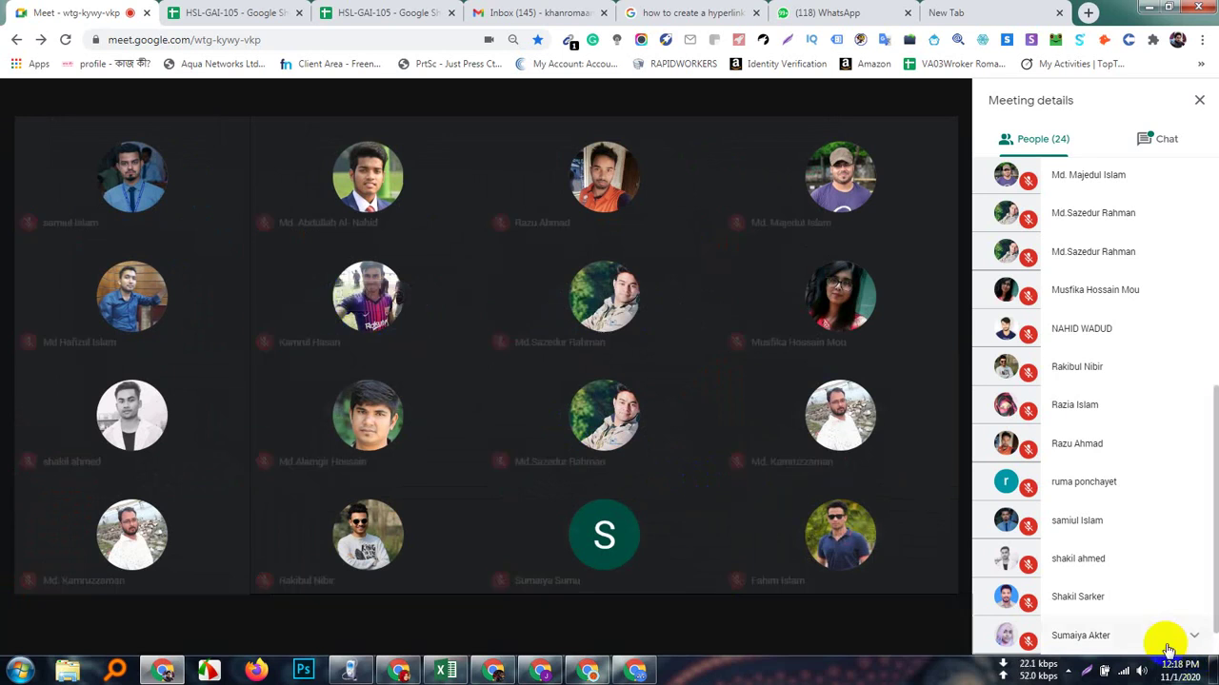
- Look through the meeting's participant list and pin the next participant's shared presentation
scroll(1122, 626, down, 1)
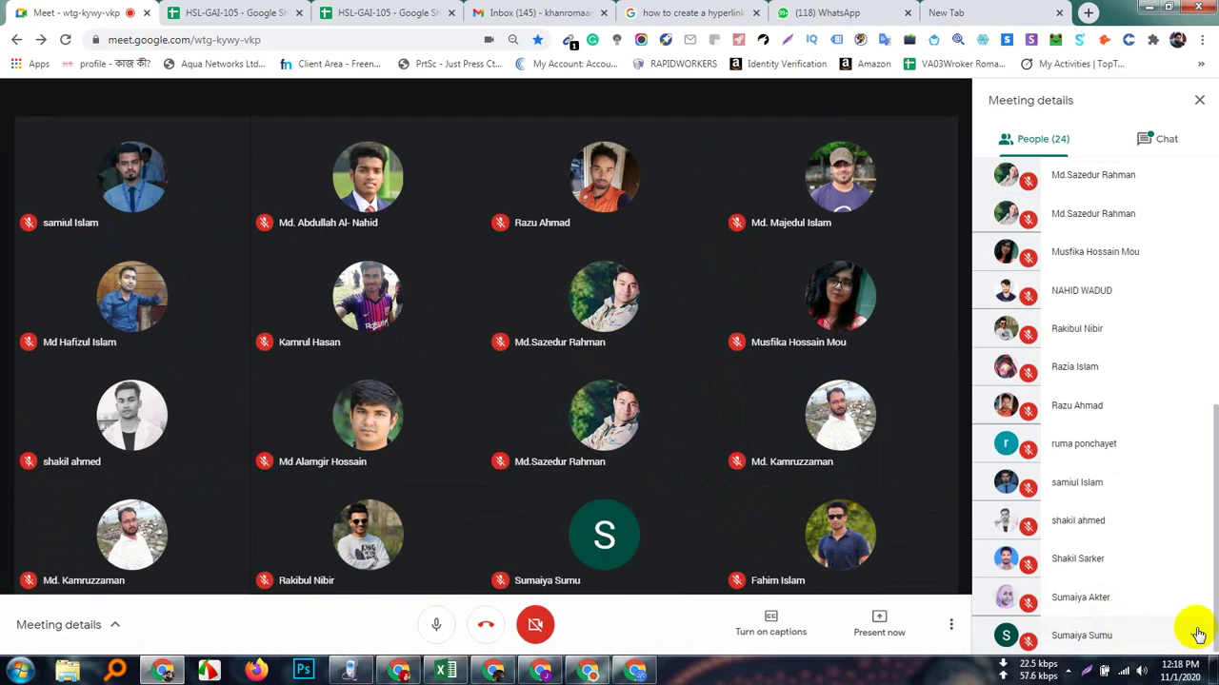
scroll(1171, 581, up, 2)
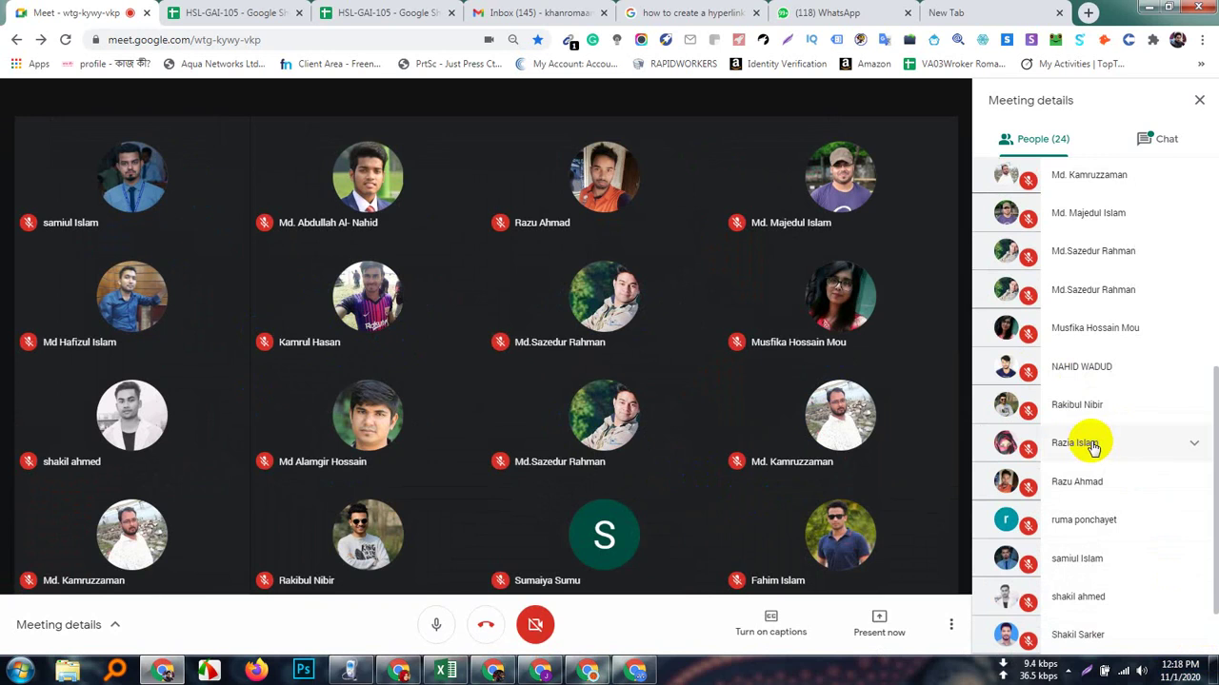
scroll(1095, 447, up, 2)
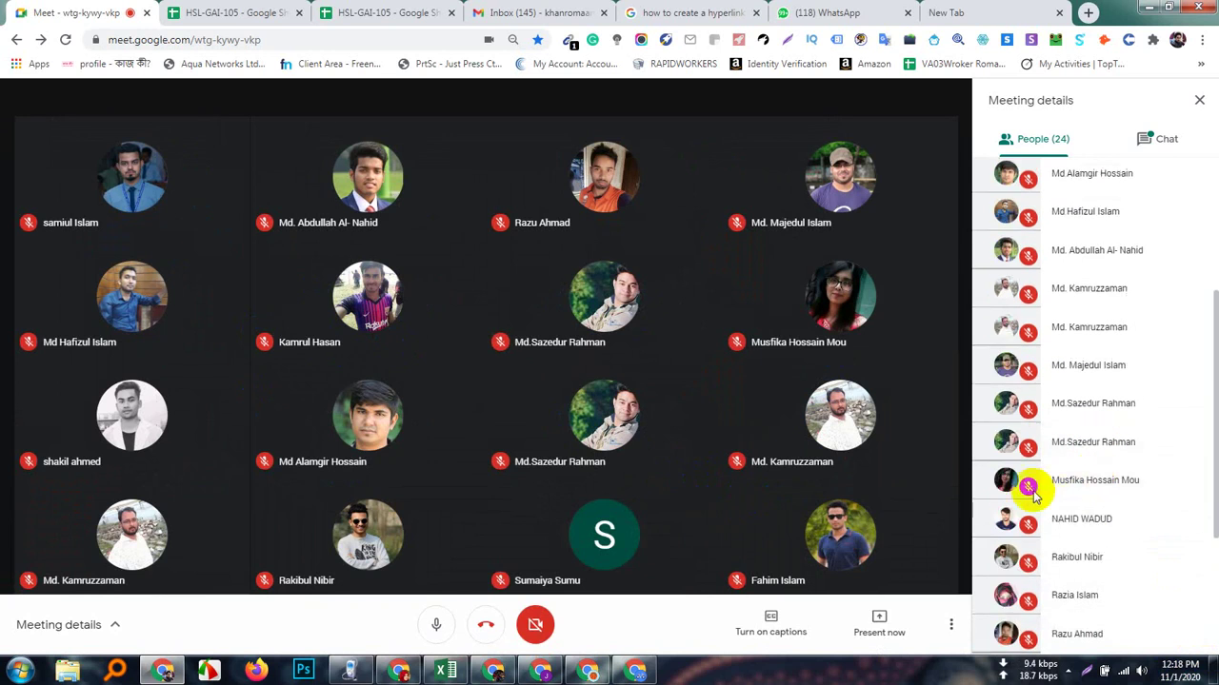
scroll(1064, 494, down, 2)
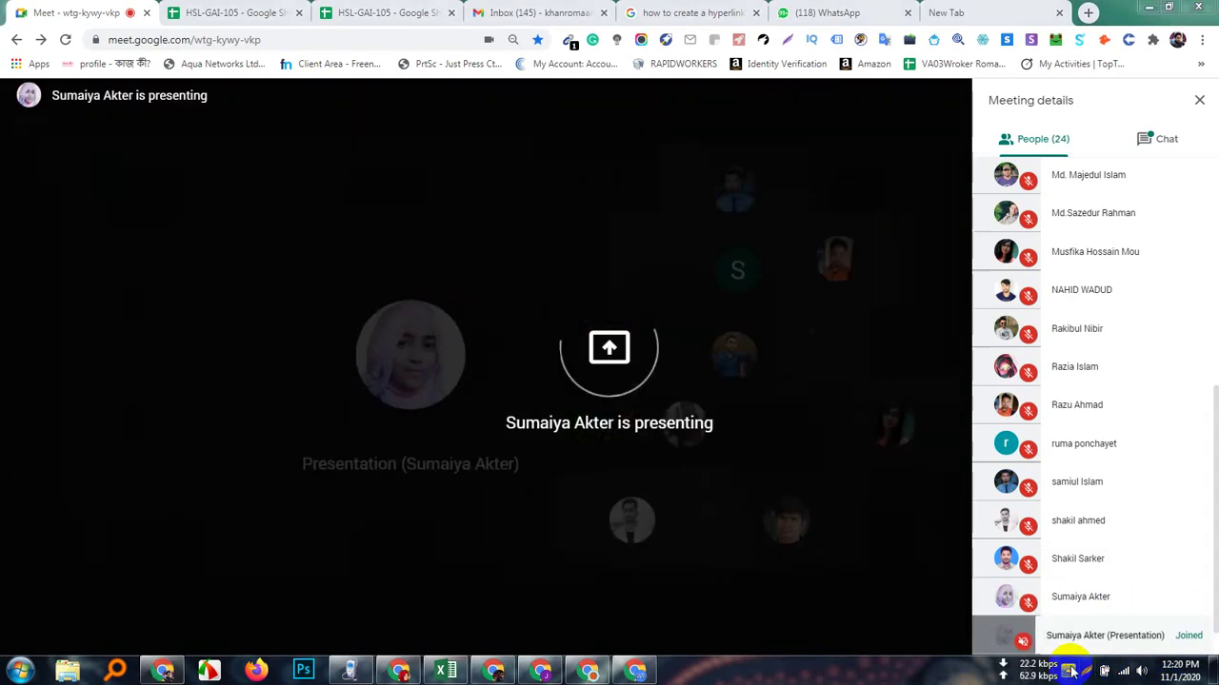
click(1068, 671)
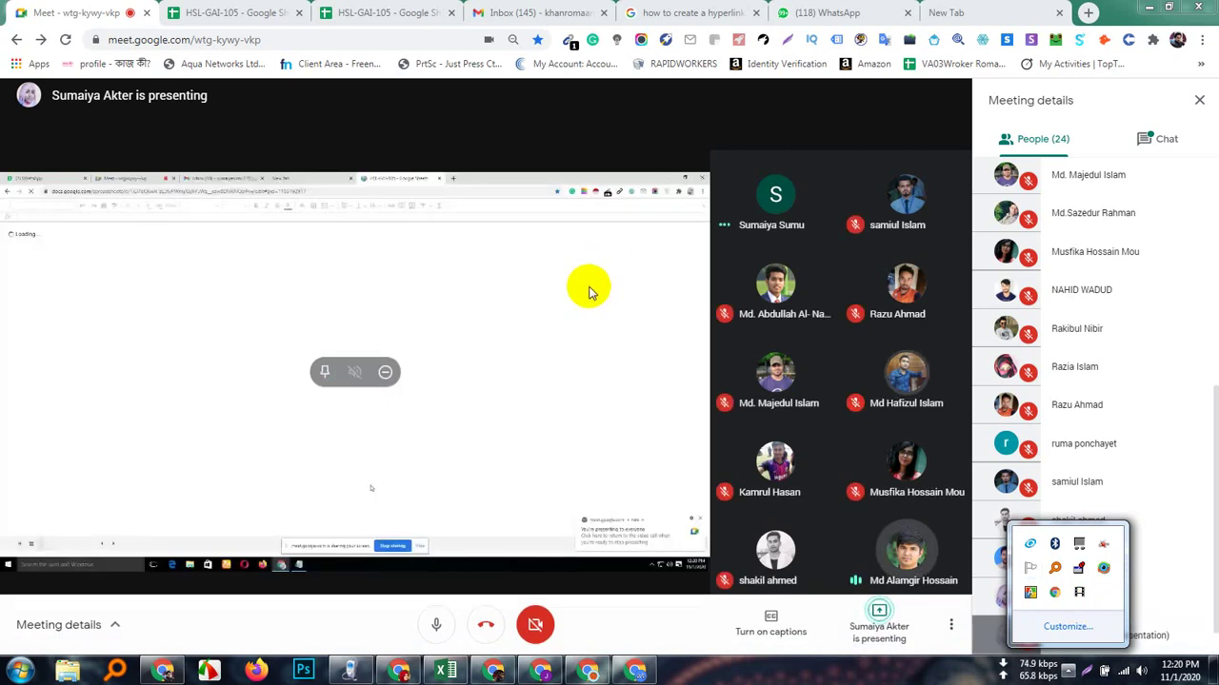
click(587, 308)
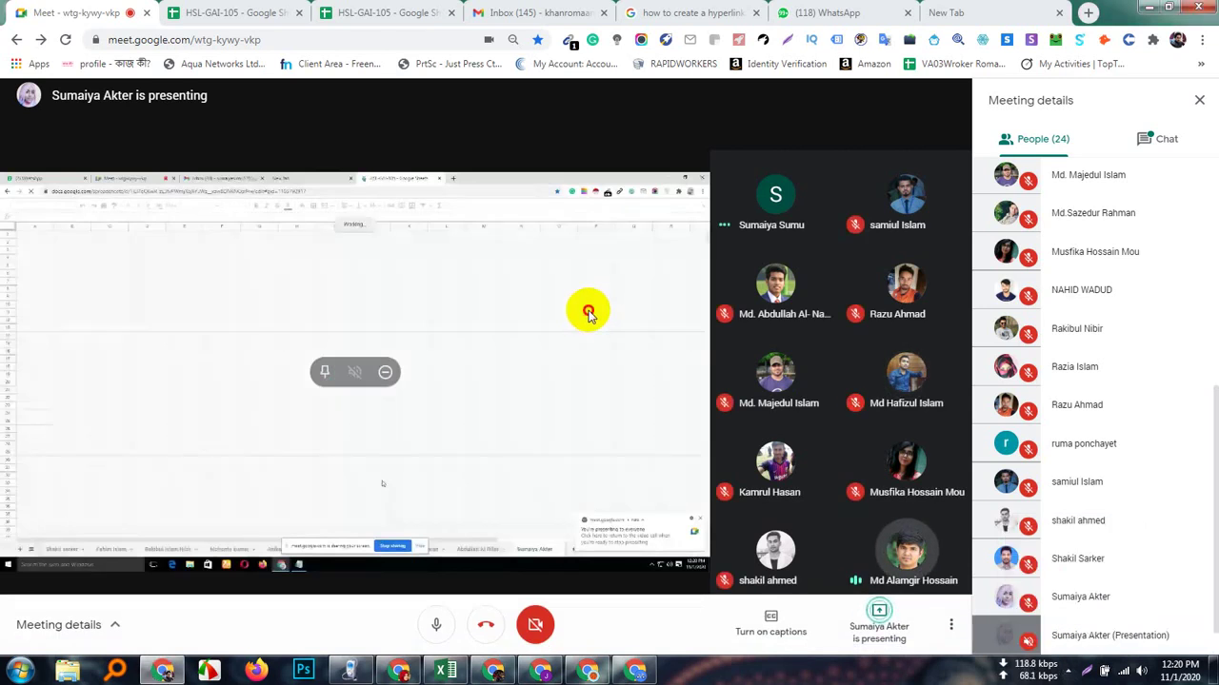
click(324, 371)
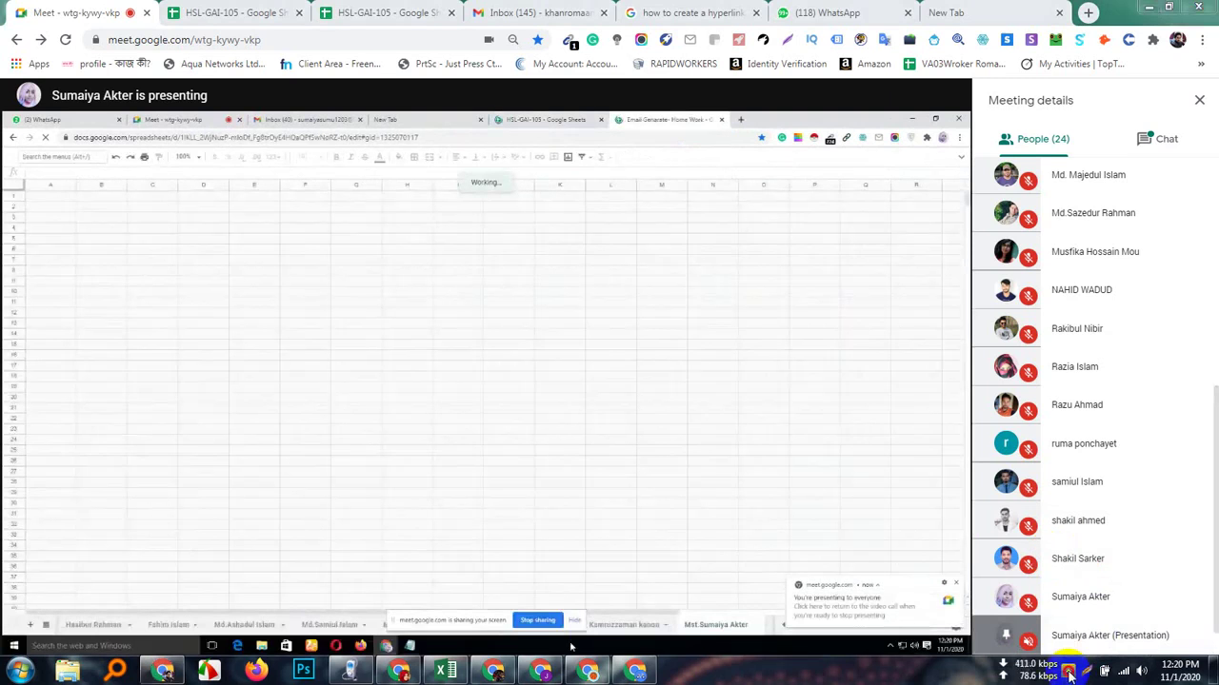
click(1069, 673)
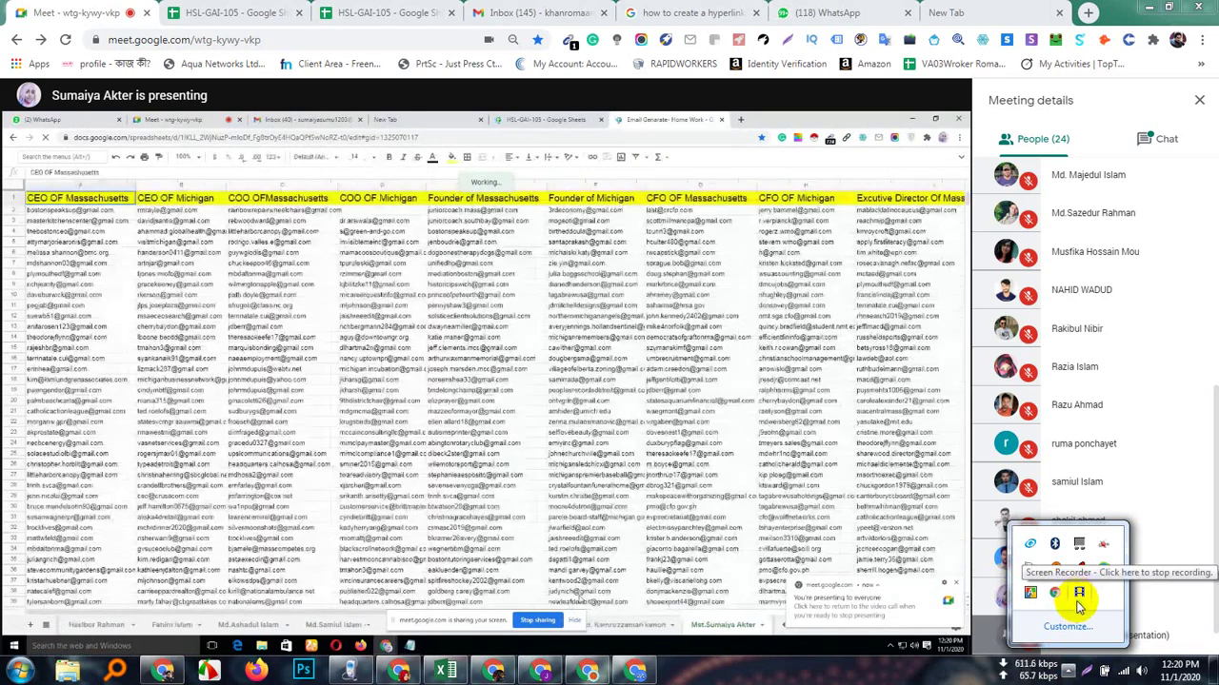
- Switch to the HSL-GAI-105 Google Sheet, look through the trainee list on Sheet1, and select the trainees' emails in D2:D25
click(682, 414)
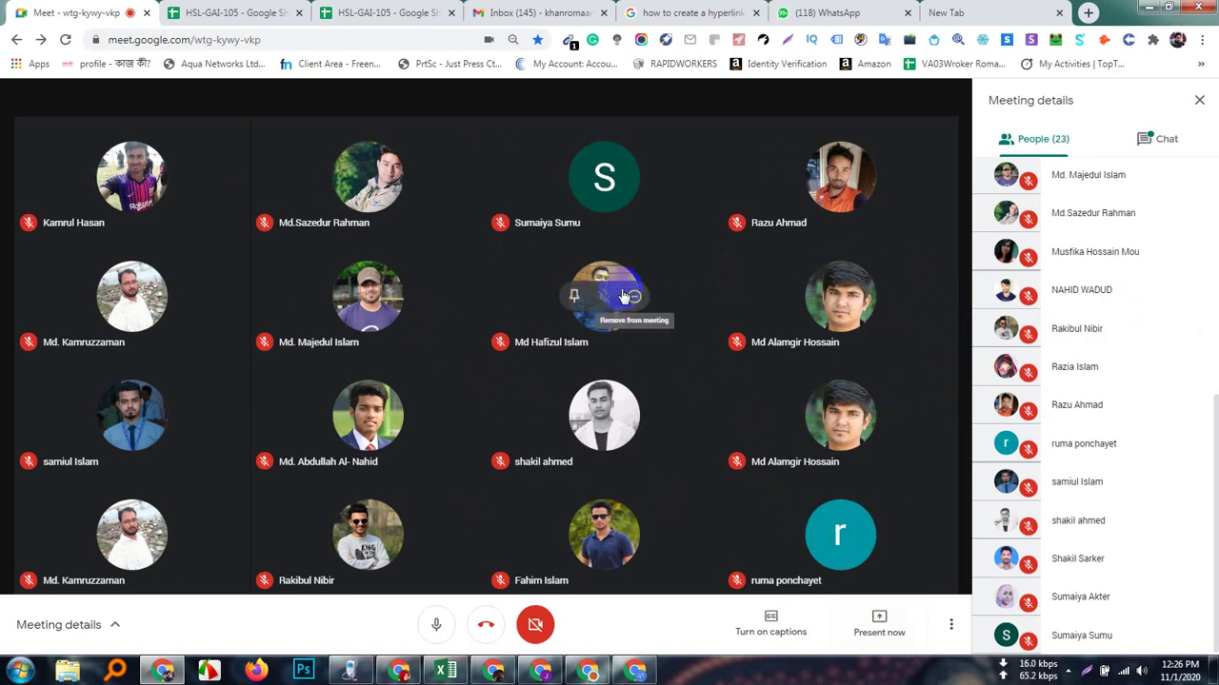
click(231, 9)
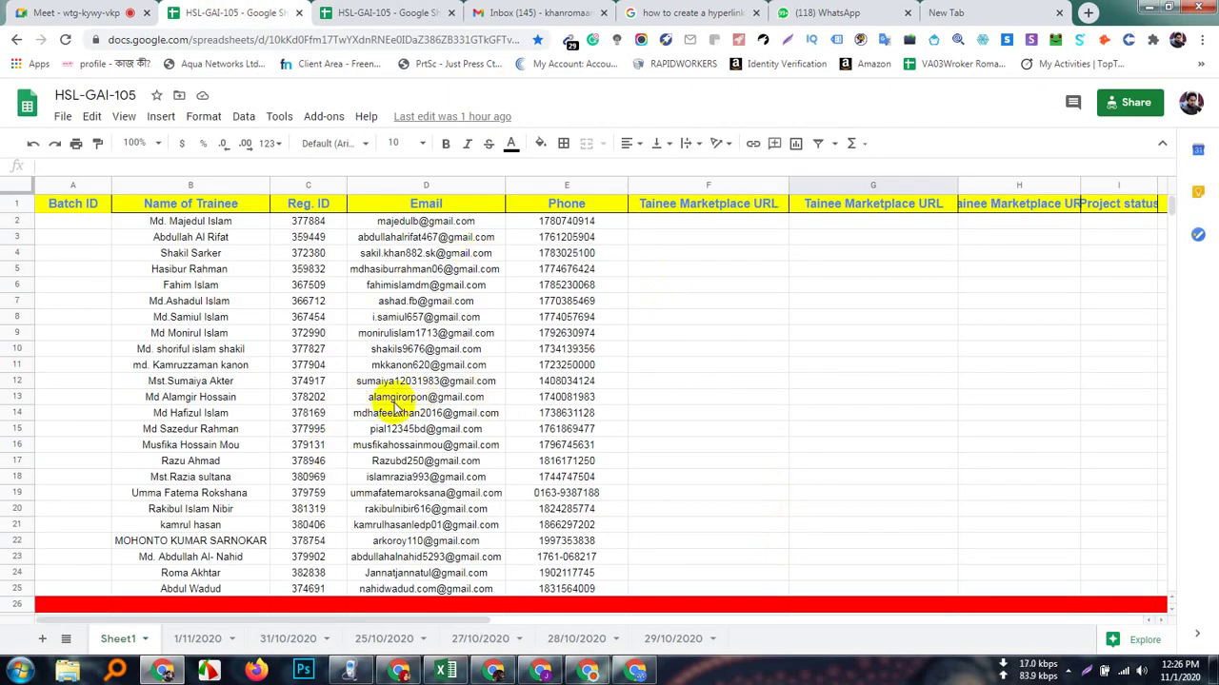
scroll(332, 498, down, 2)
scroll(428, 517, down, 2)
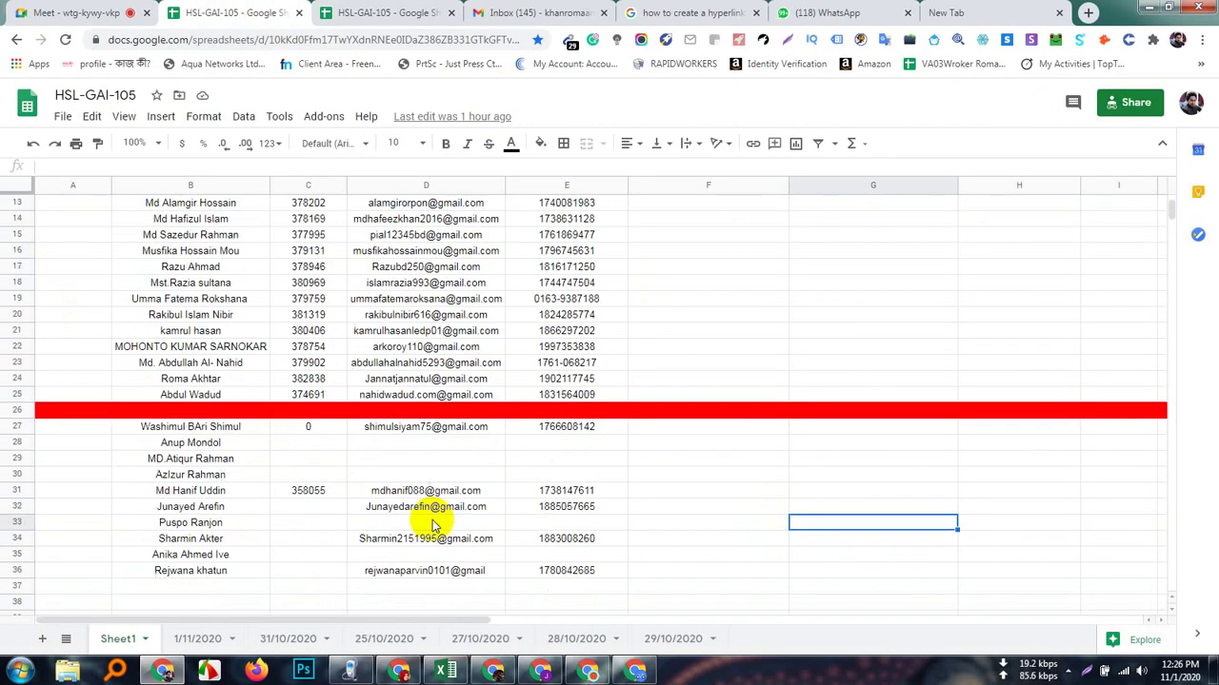
scroll(433, 523, up, 3)
scroll(433, 524, up, 2)
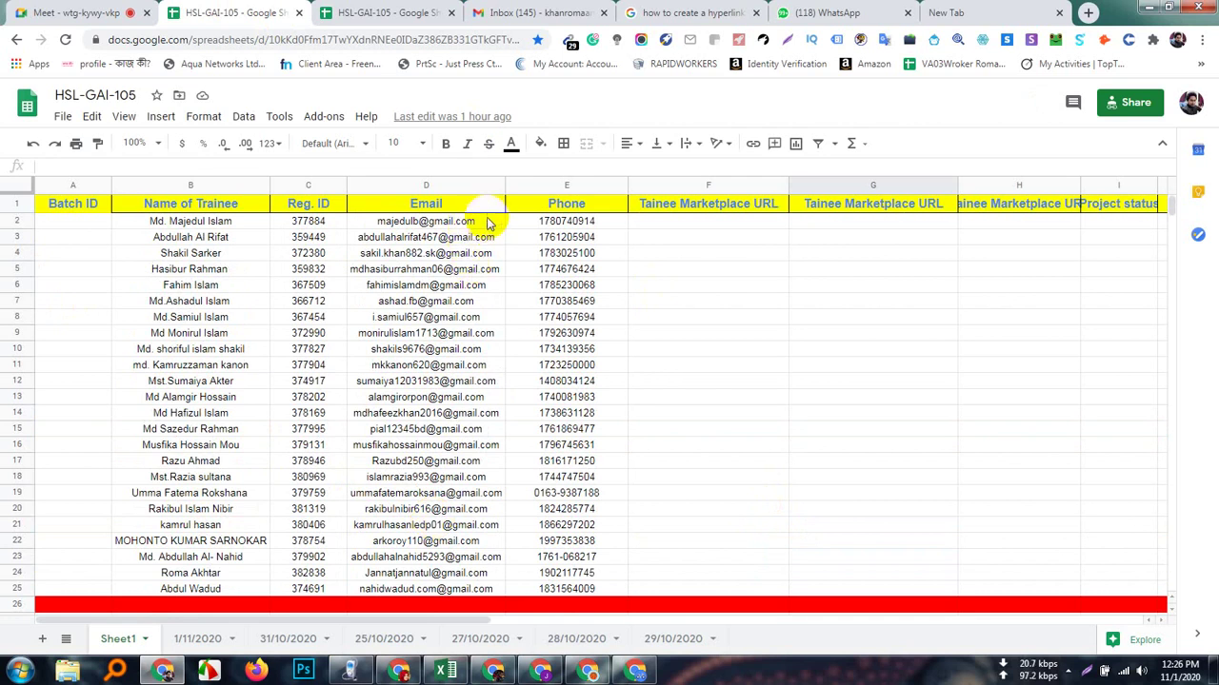
drag(485, 221, 476, 583)
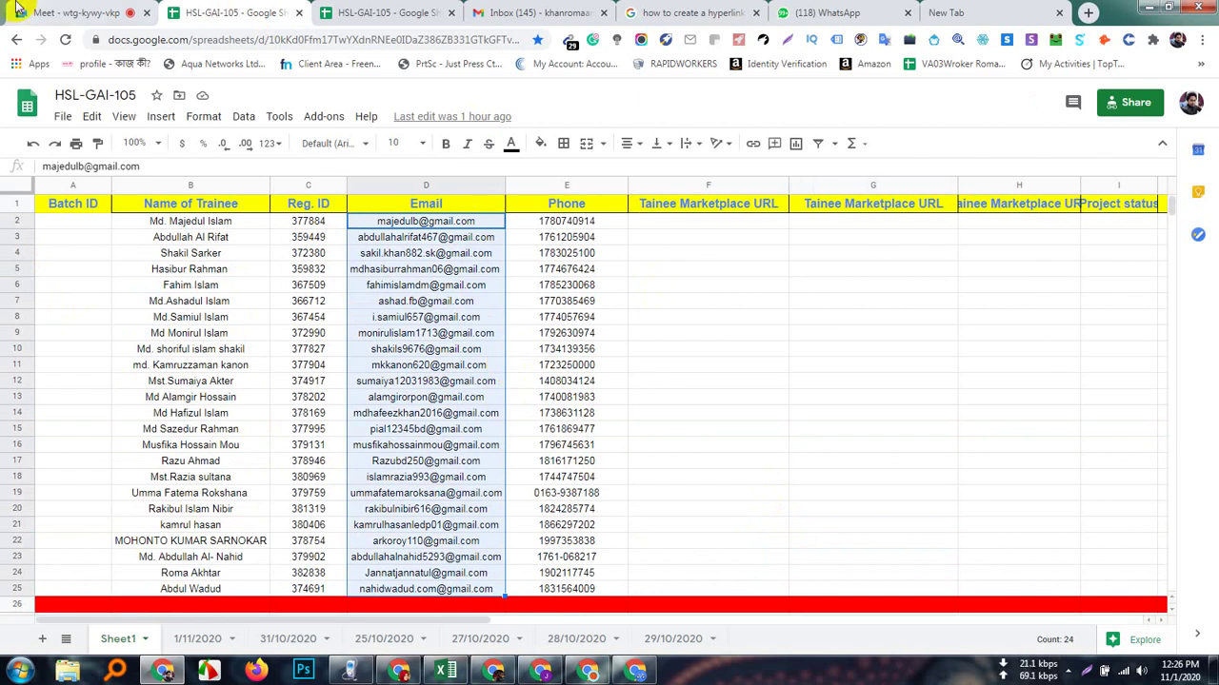
- Switch back to the Google Meet call and present the entire screen to everyone
click(57, 12)
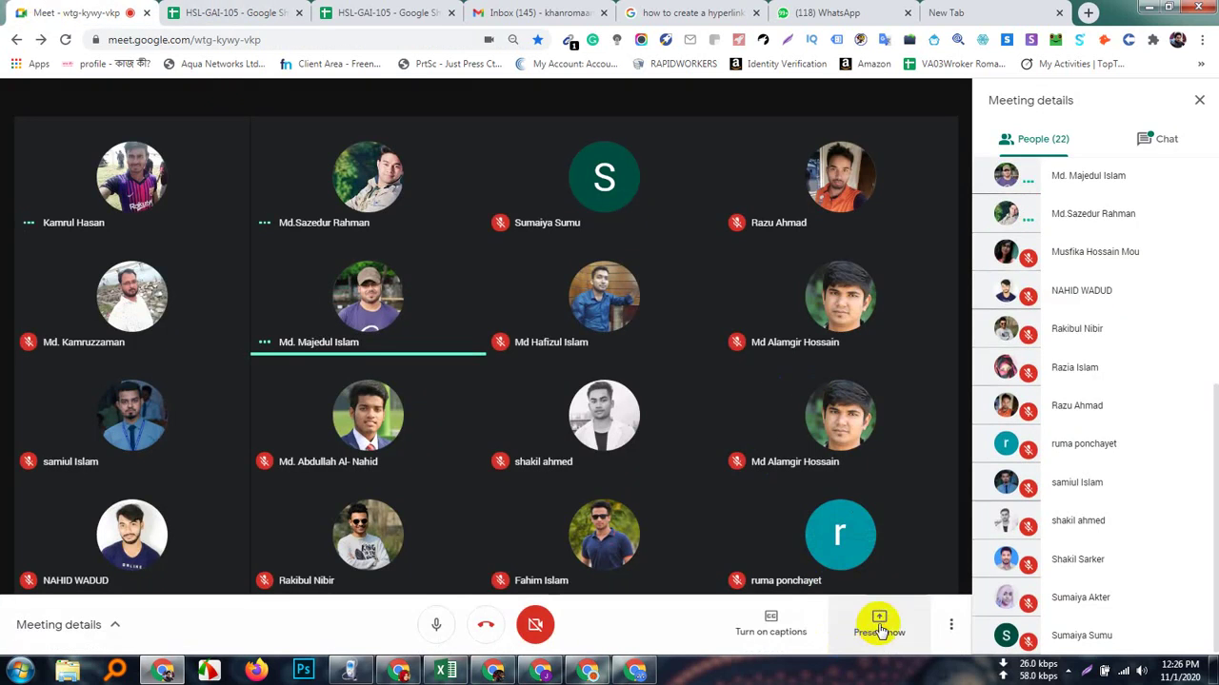
click(874, 620)
click(884, 507)
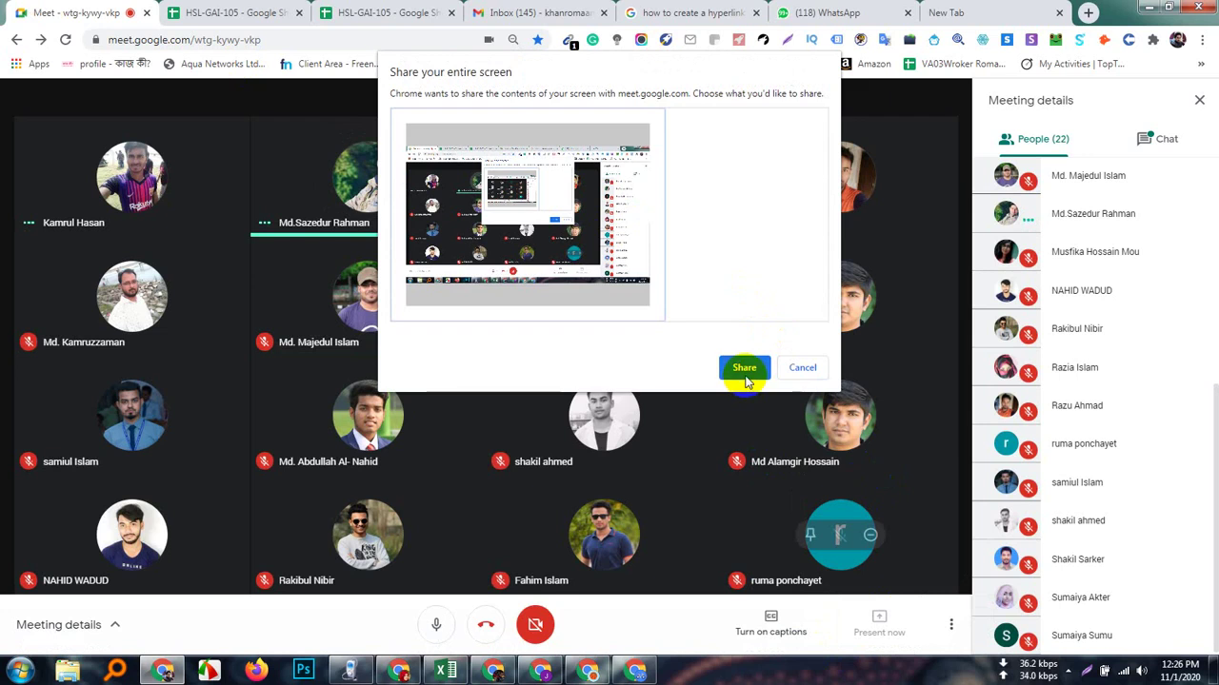
click(752, 380)
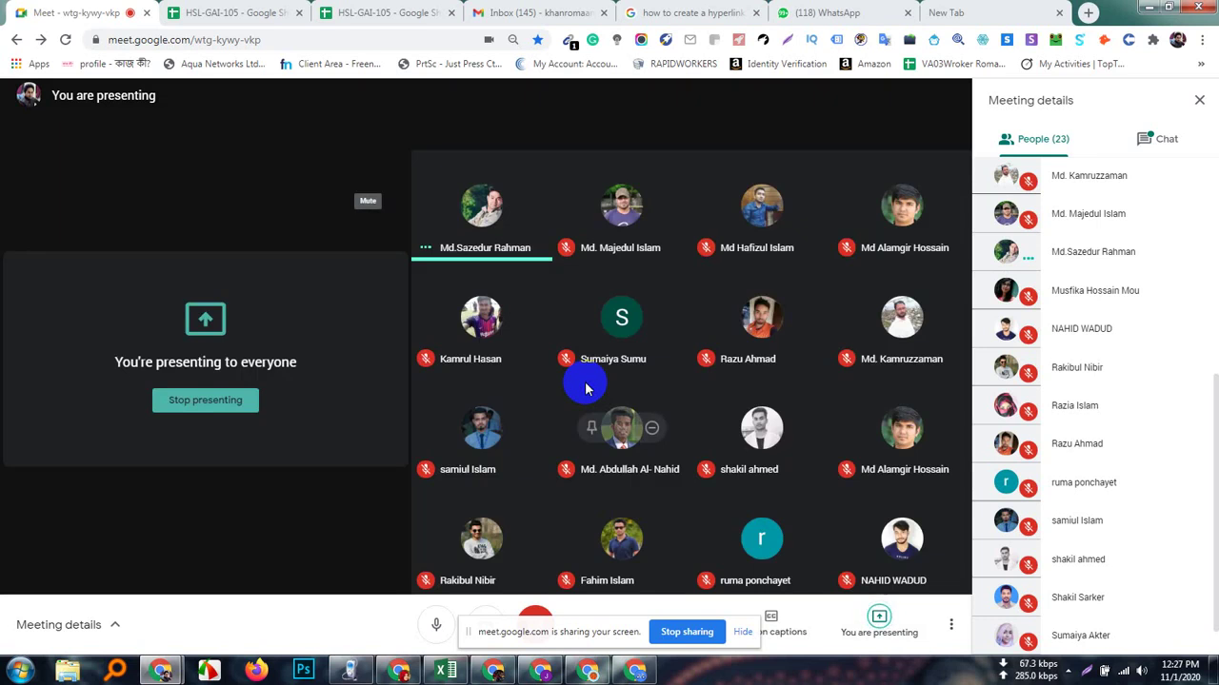
- Return to the HSL-GAI-105 sheet, hide the screen-sharing notice, and select cell F3 in place of the email range
click(210, 8)
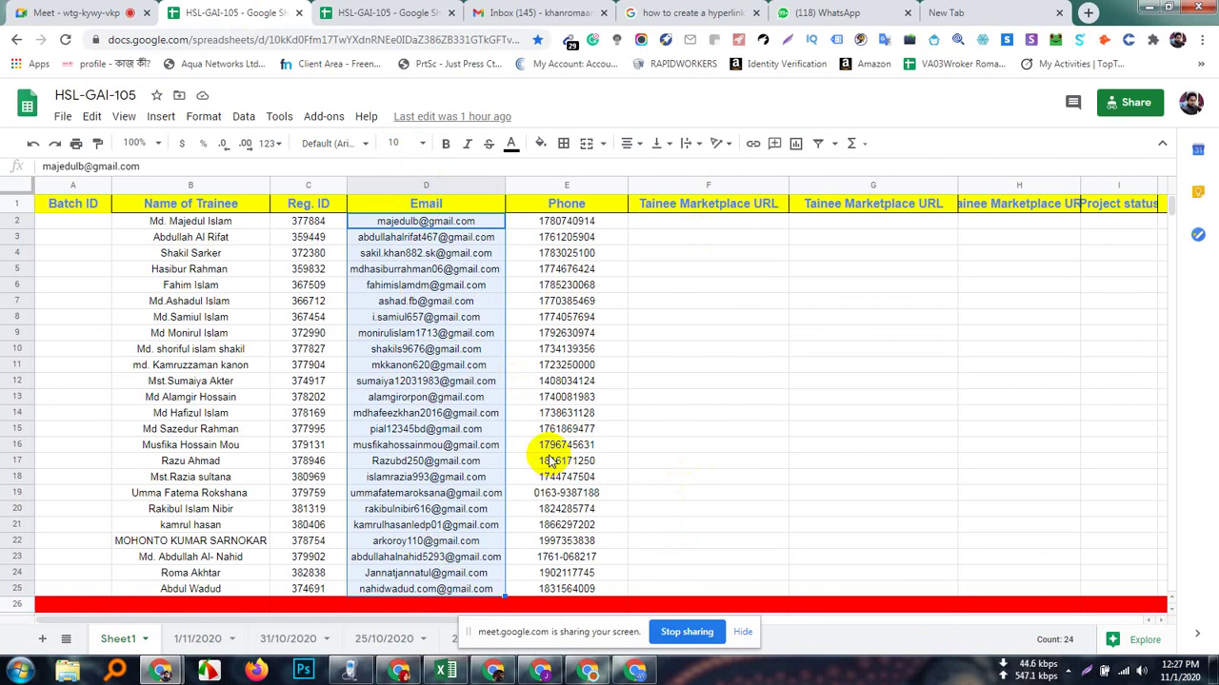
click(744, 633)
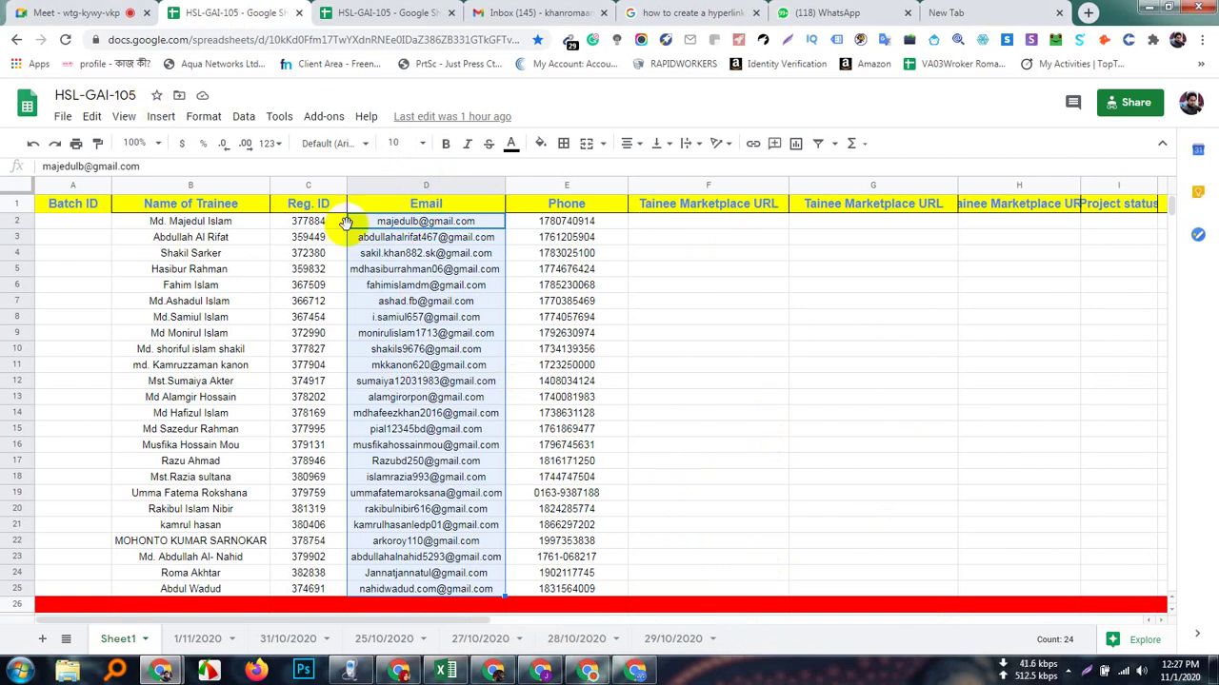
click(712, 237)
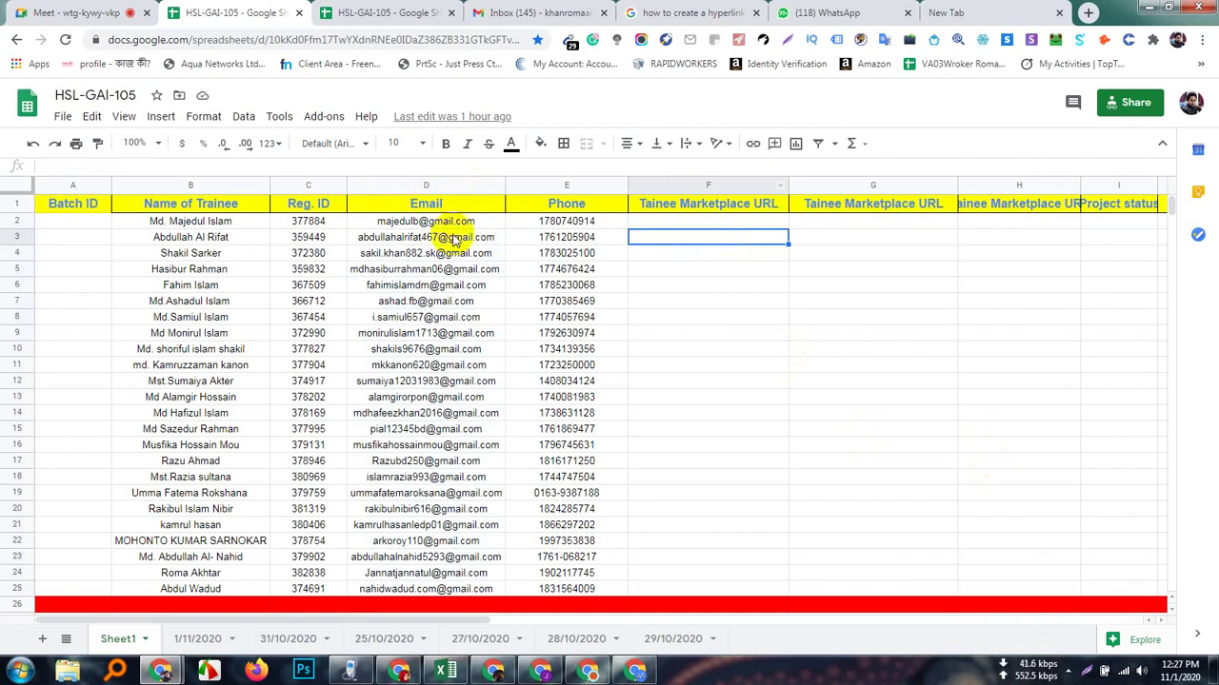
- Insert a new column directly before the Email column and title its header "Fiverr Email"
click(464, 186)
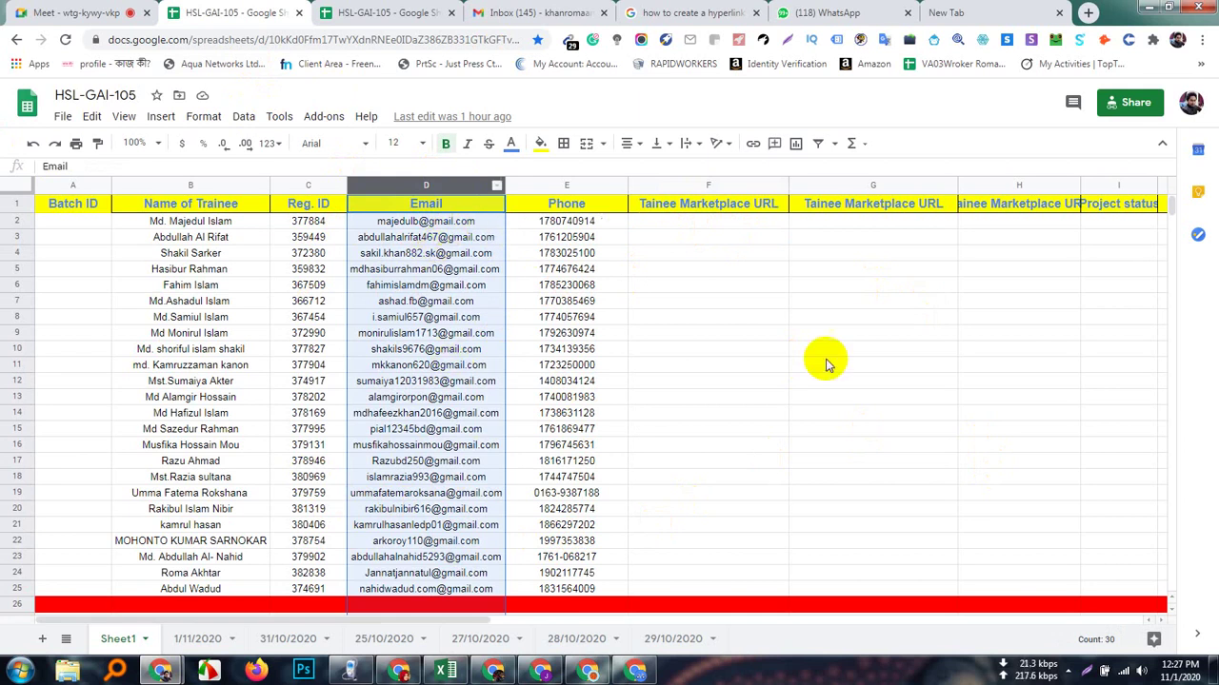
click(71, 12)
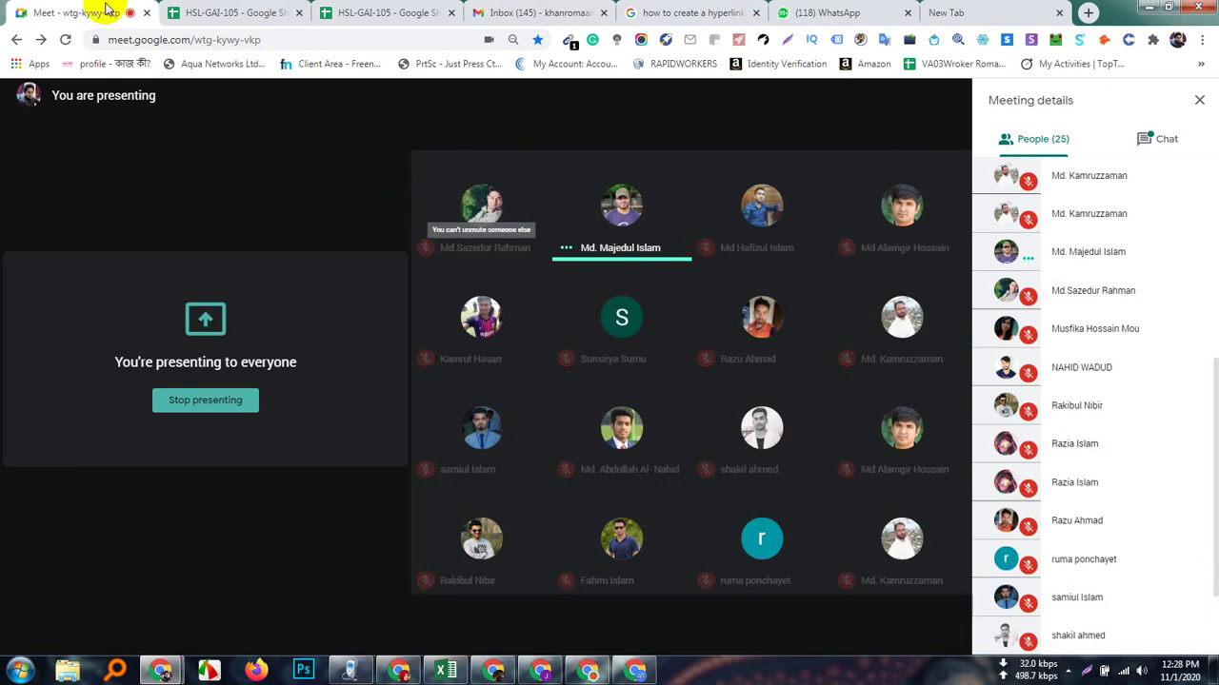
click(246, 13)
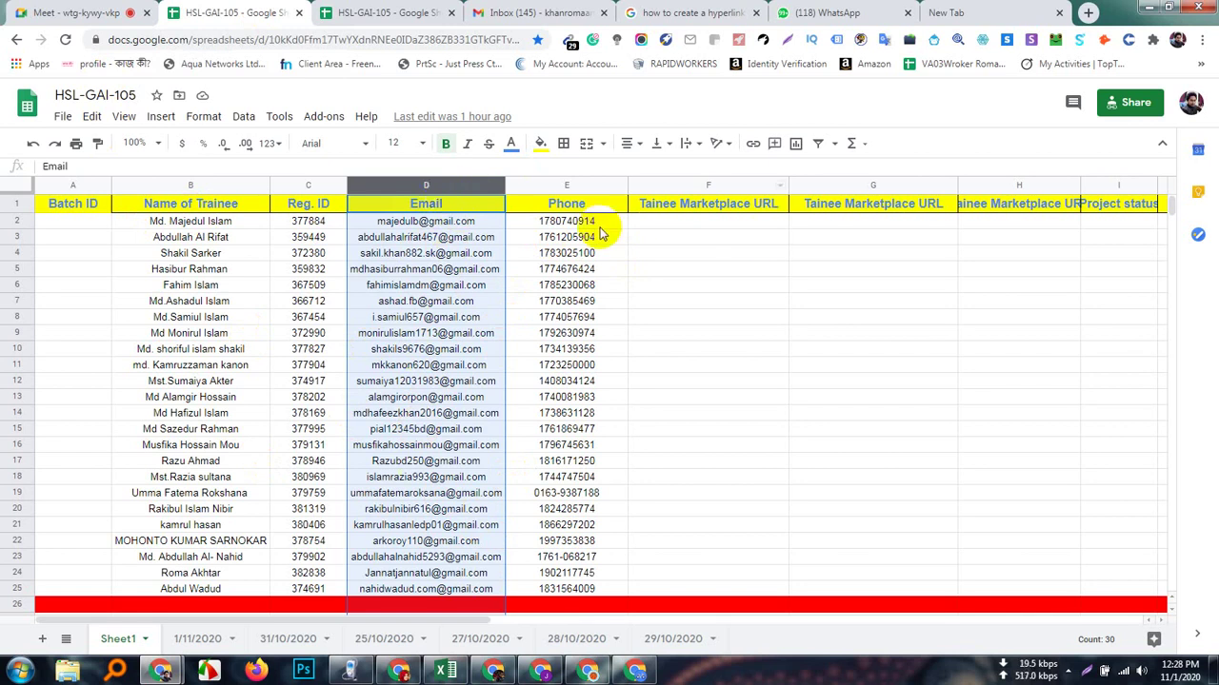
right_click(449, 183)
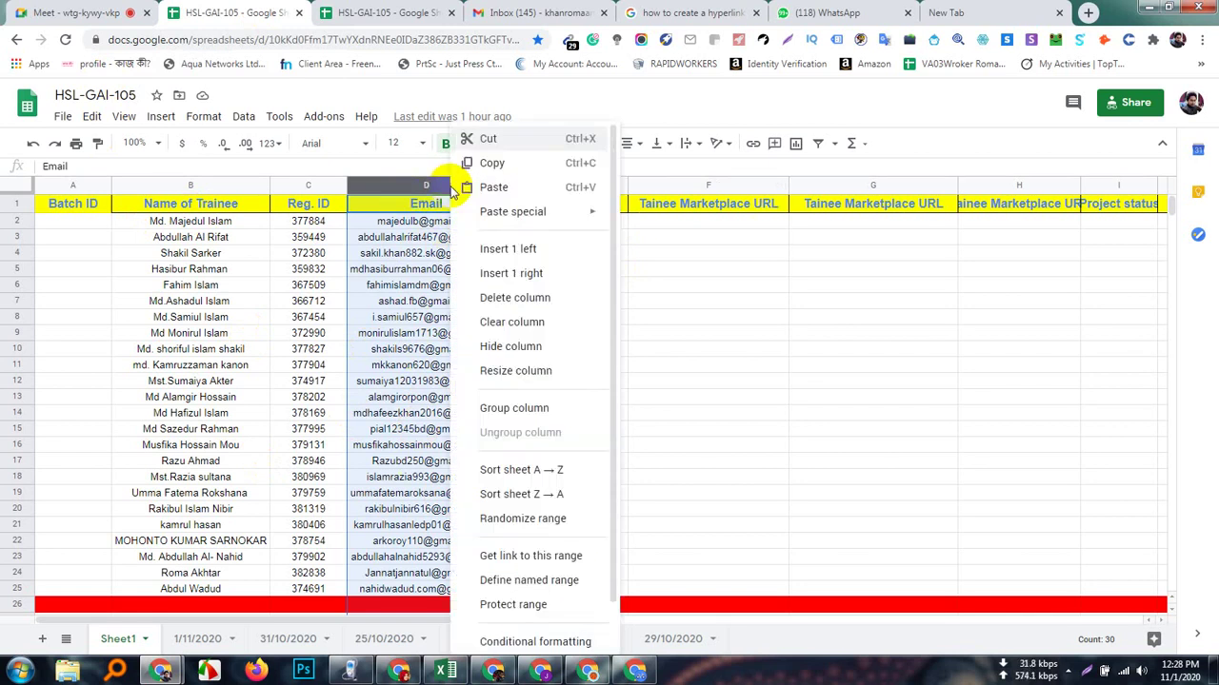
click(523, 251)
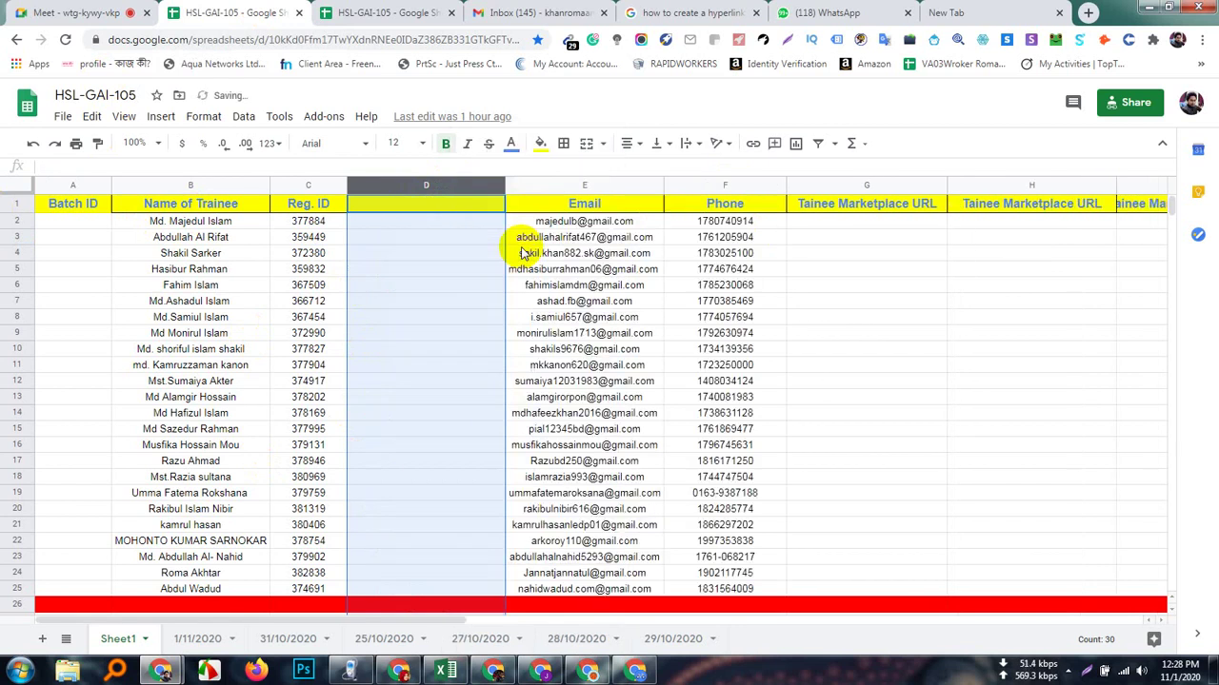
click(430, 211)
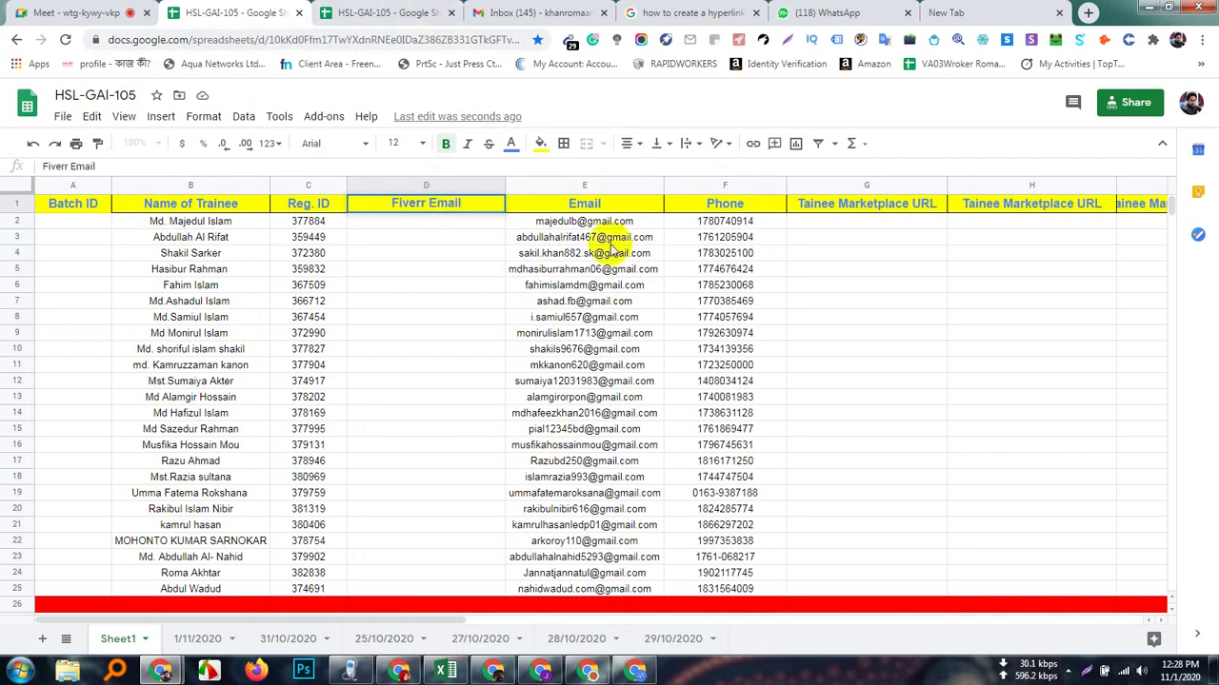
click(461, 397)
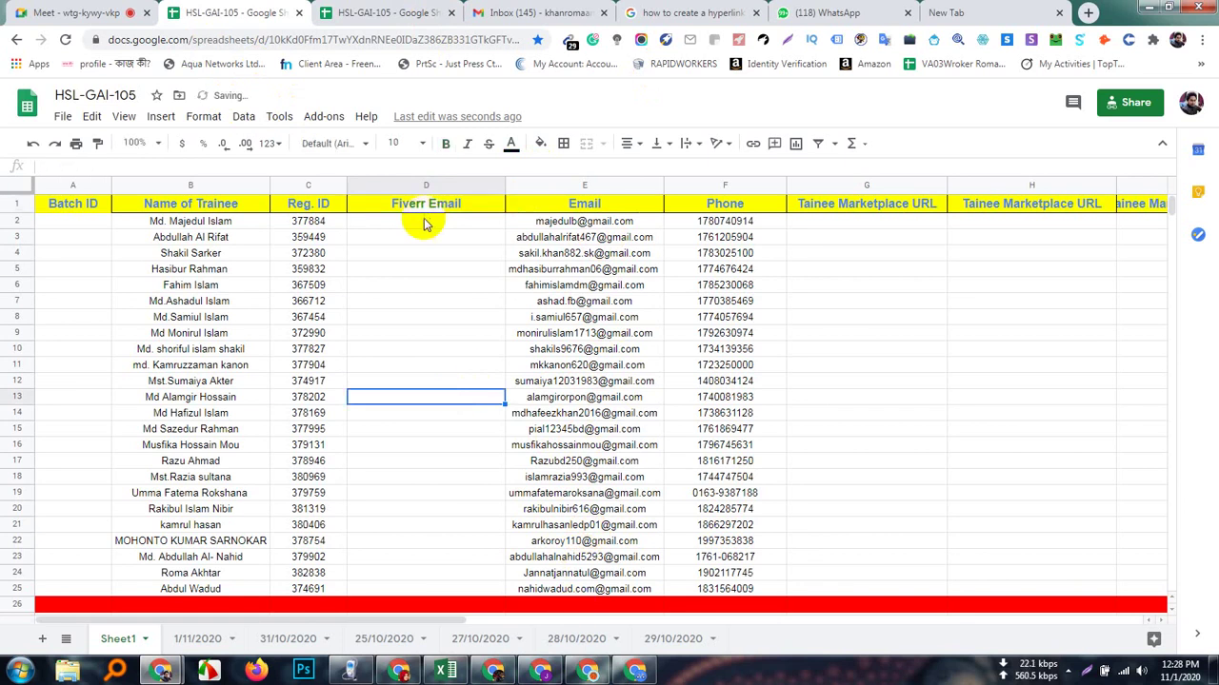
click(411, 222)
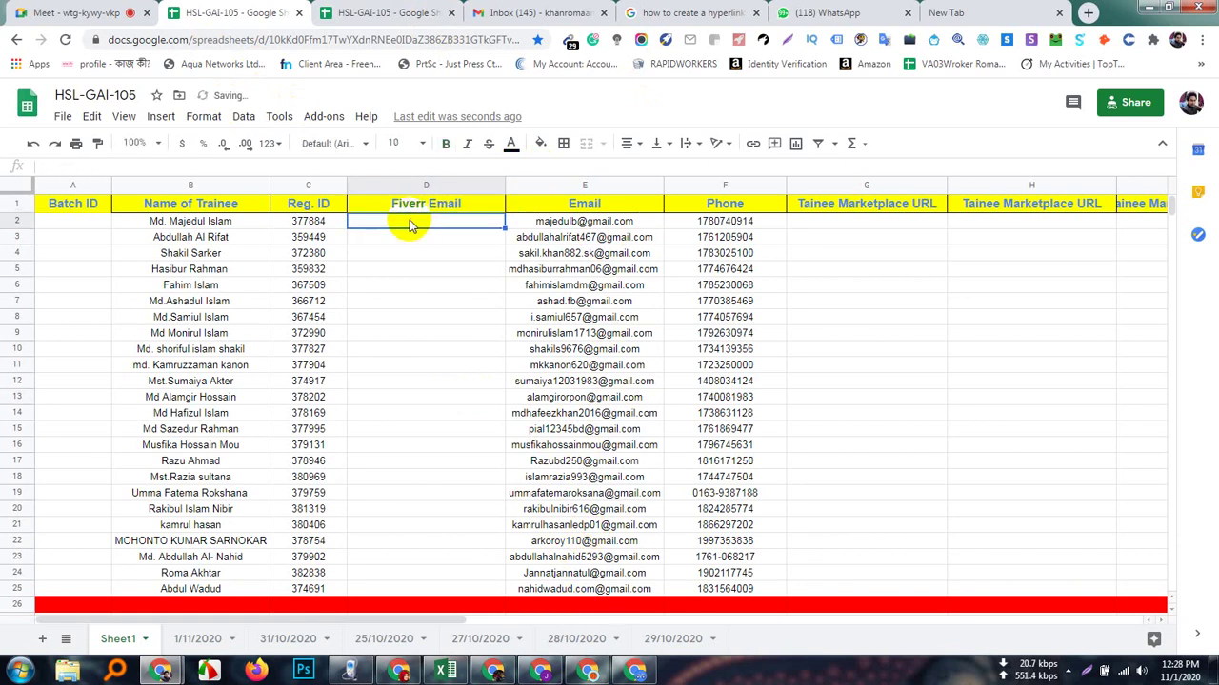
click(445, 381)
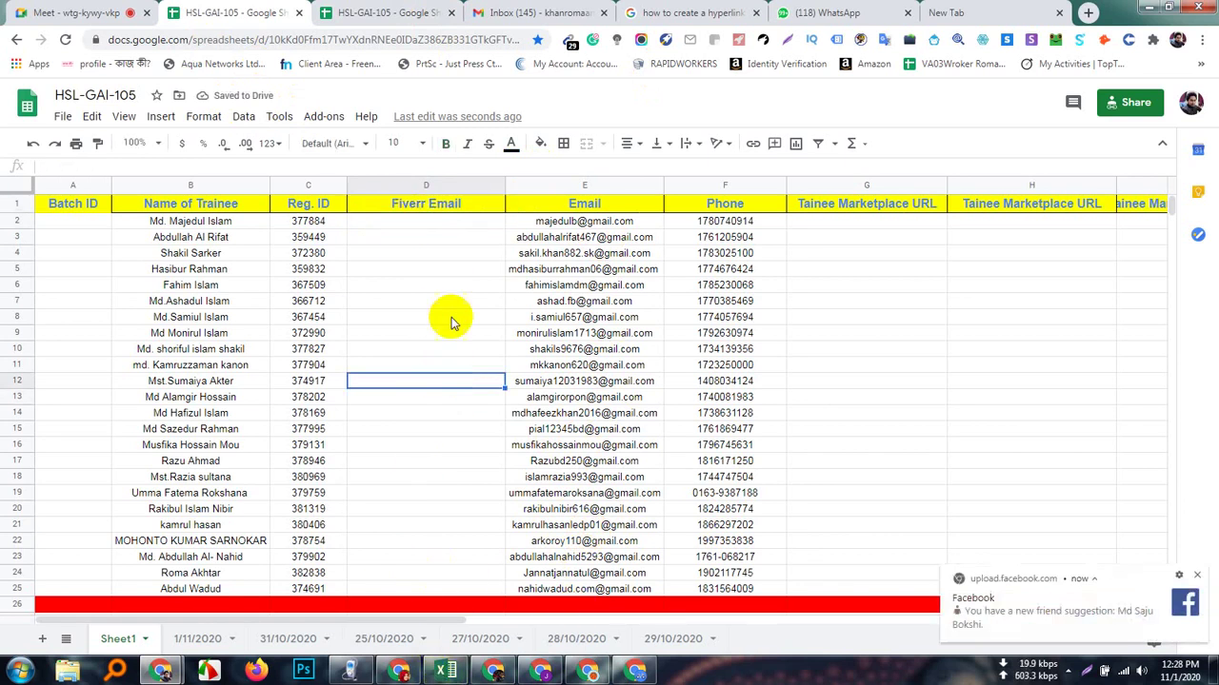
click(441, 269)
click(421, 231)
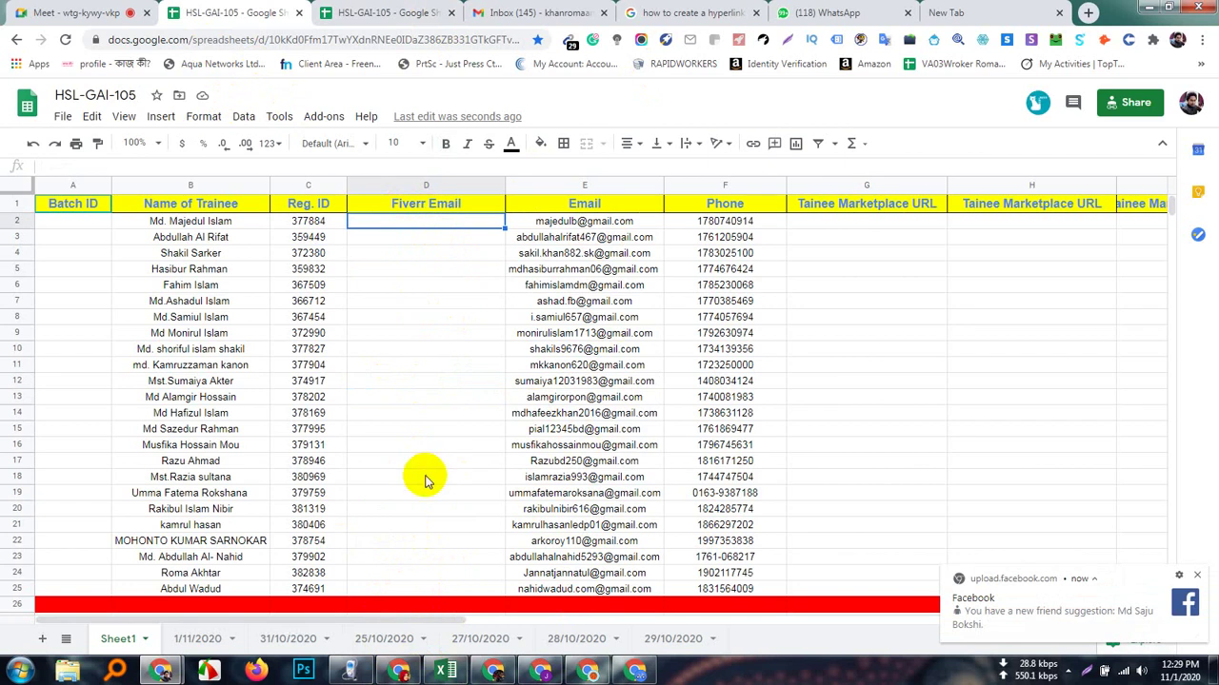
click(385, 7)
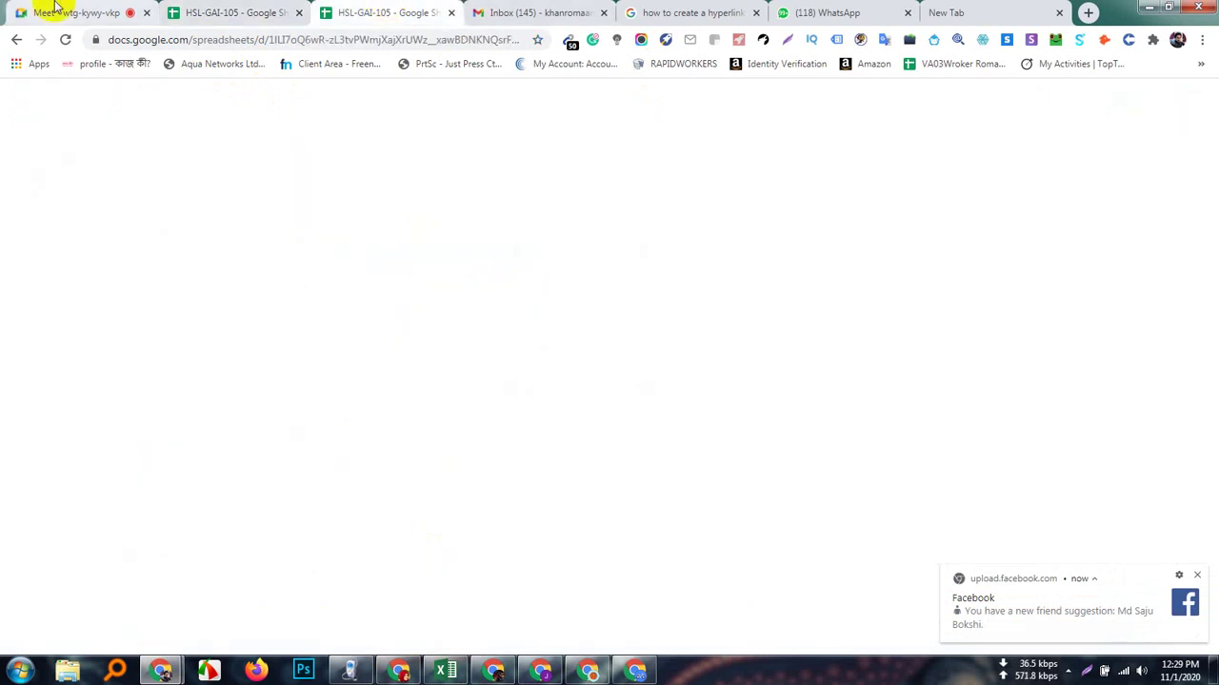
click(34, 12)
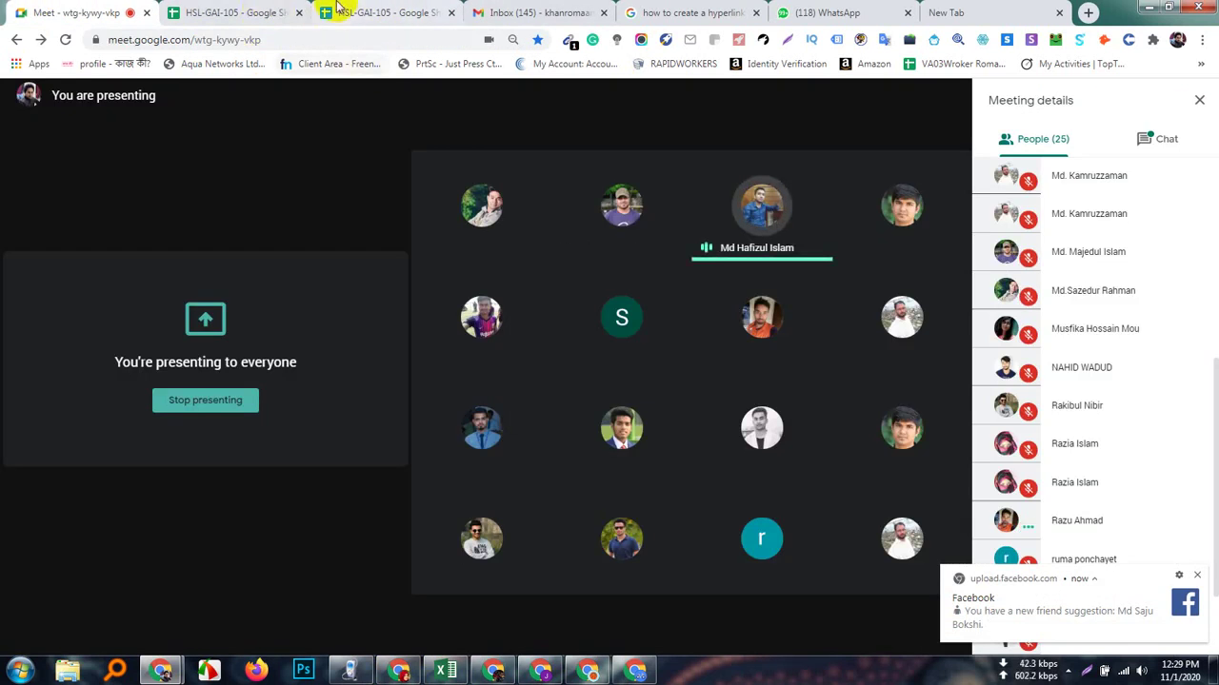
click(392, 15)
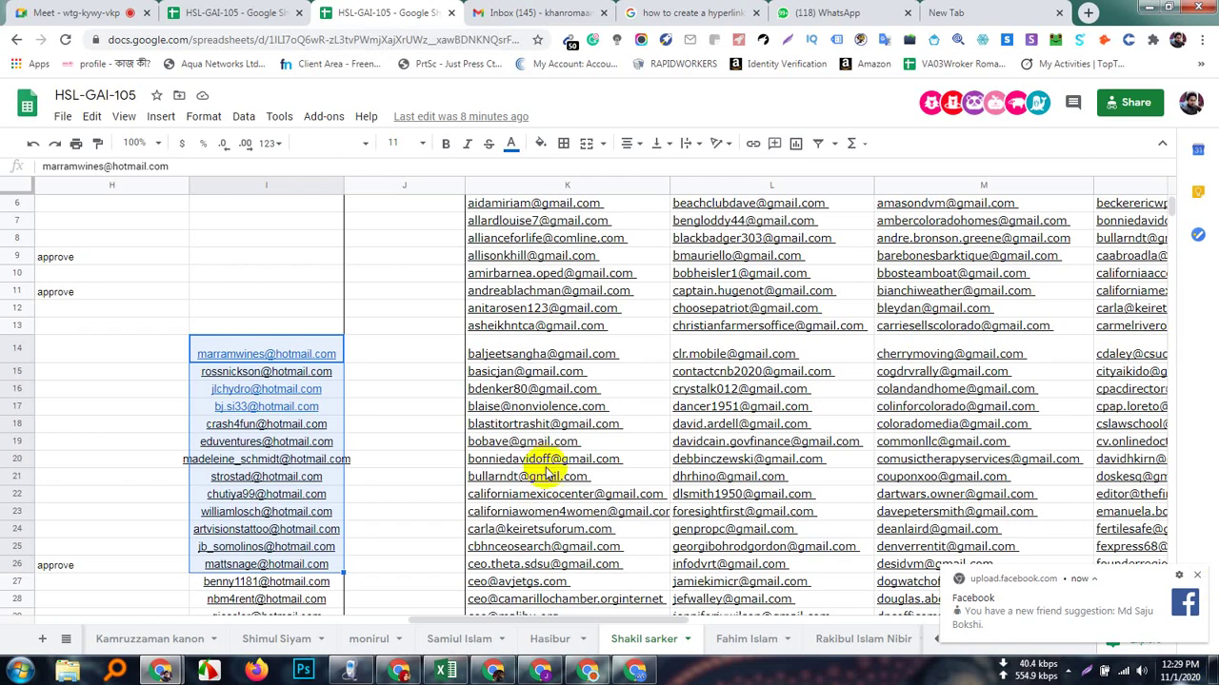
click(246, 13)
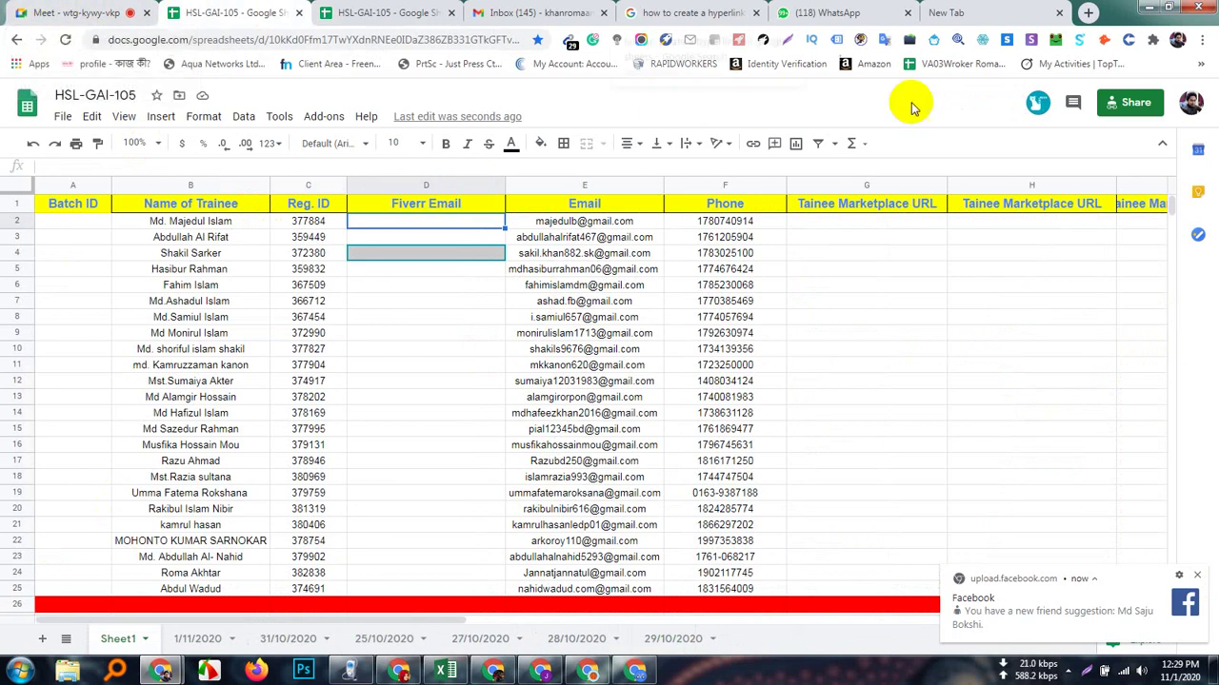
click(990, 11)
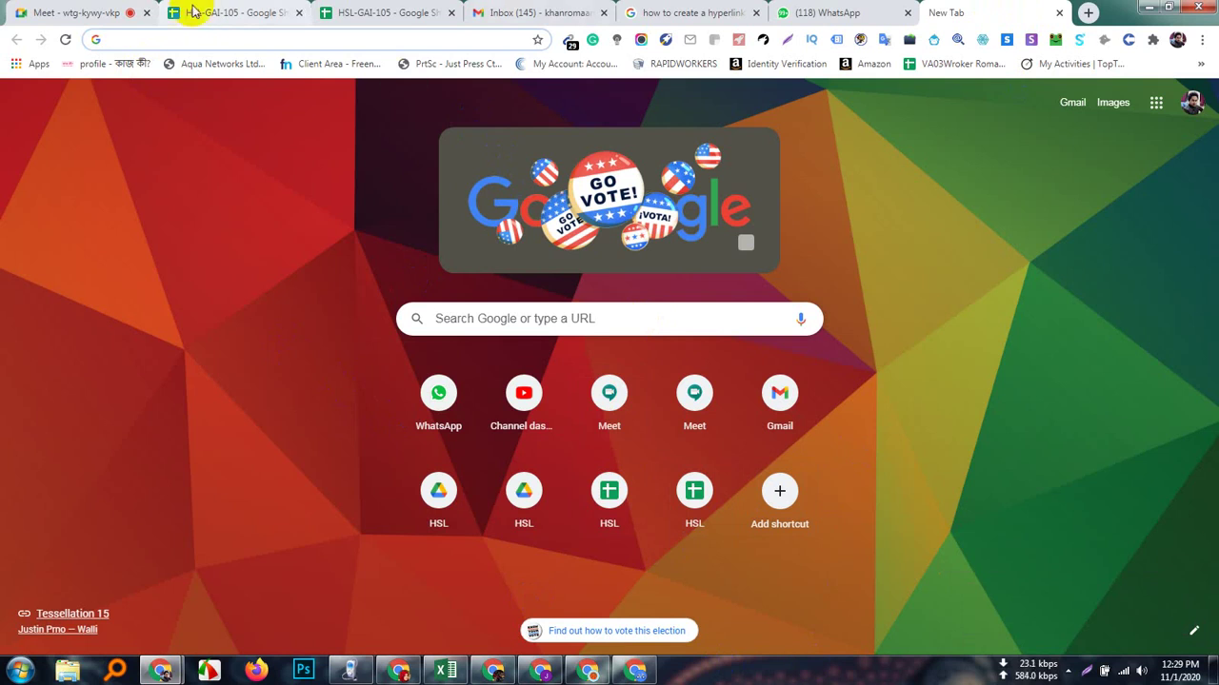
click(66, 13)
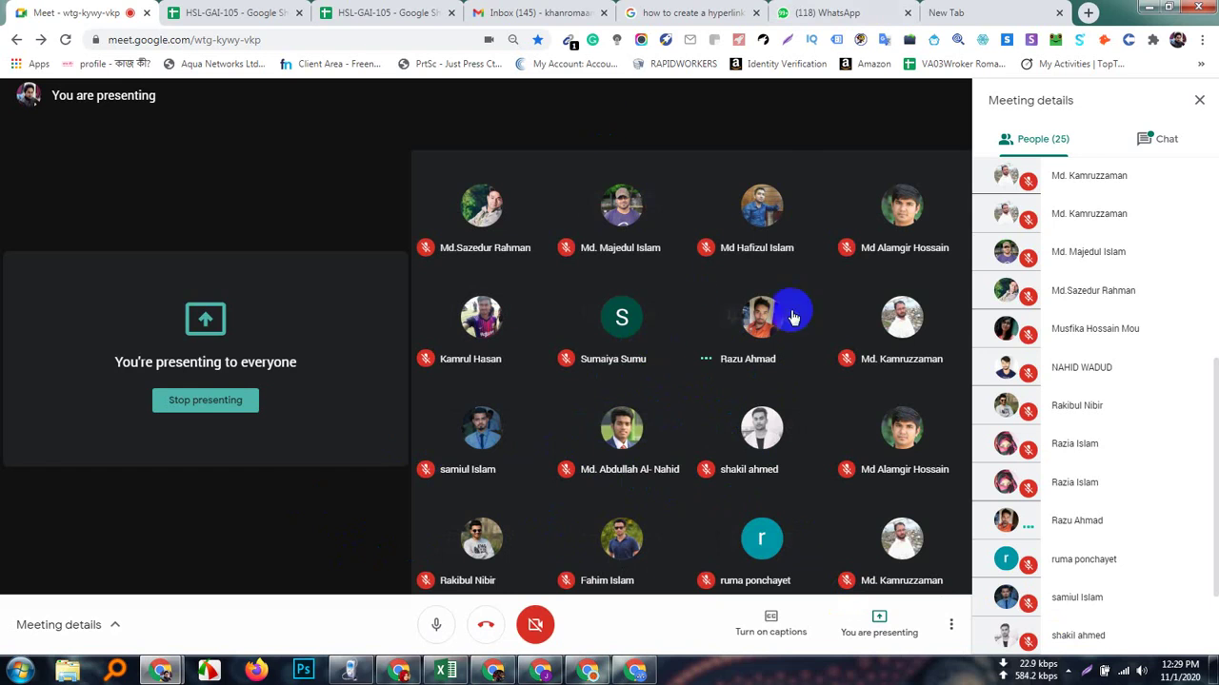
- Switch to the browser profile kept for Fiverr and open fiverr.com in a new tab
click(952, 12)
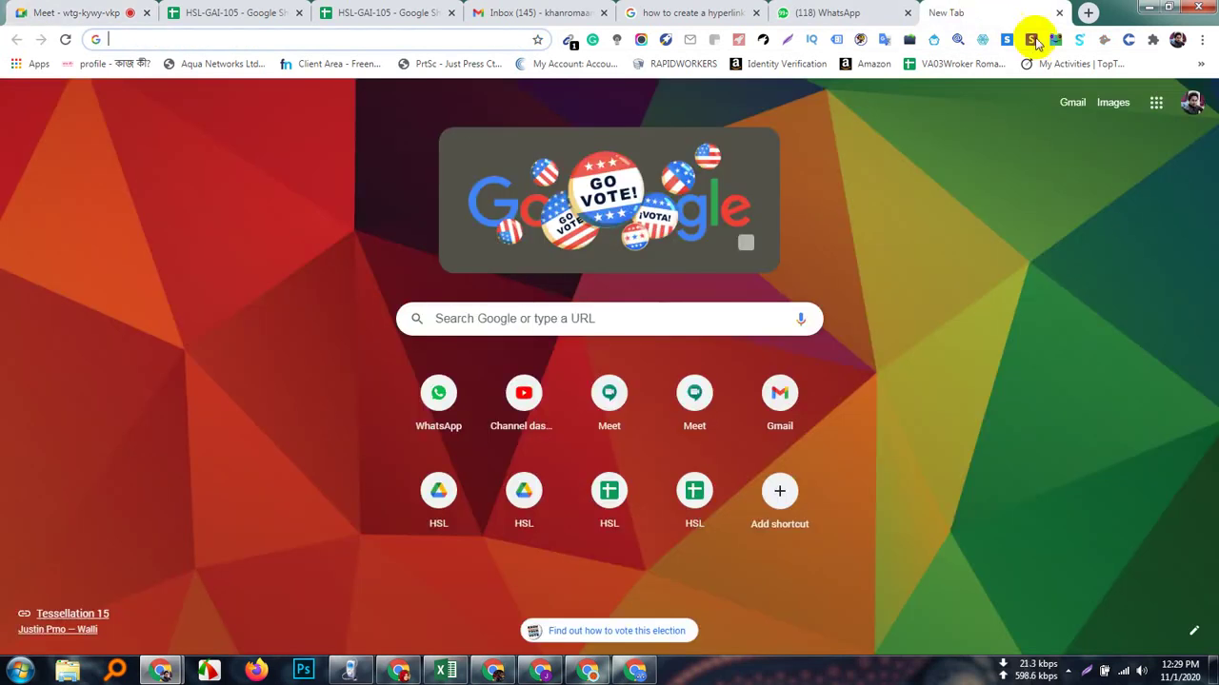
click(1178, 40)
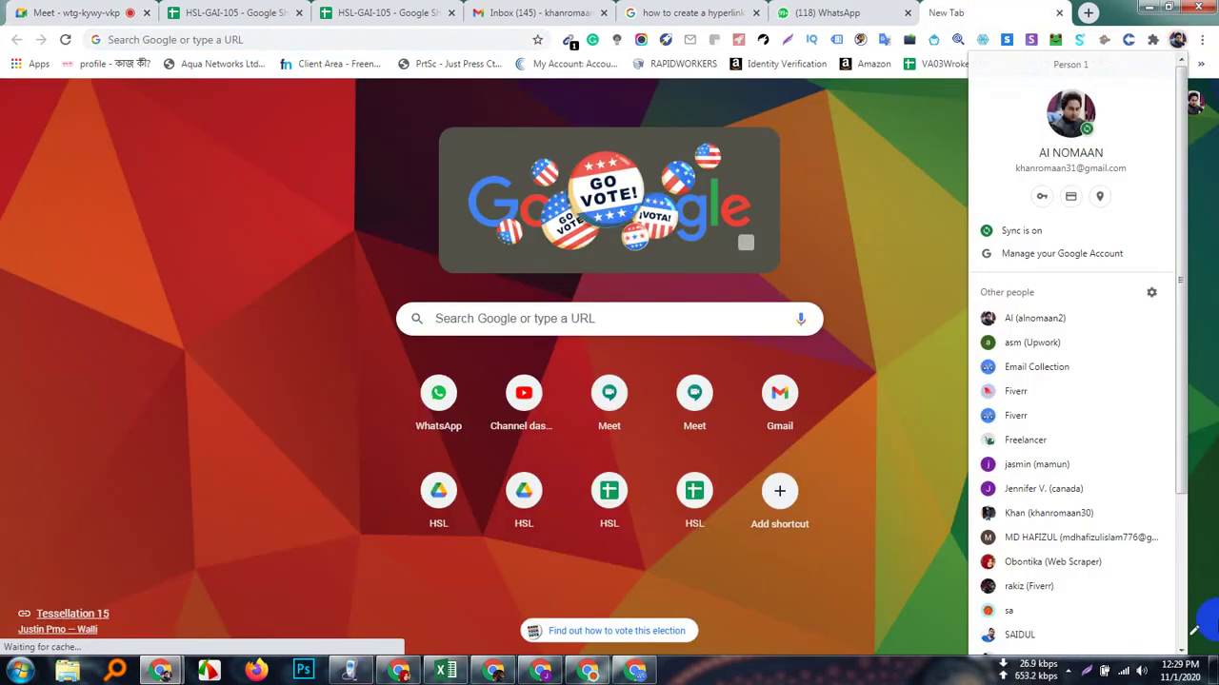
scroll(1032, 571, down, 2)
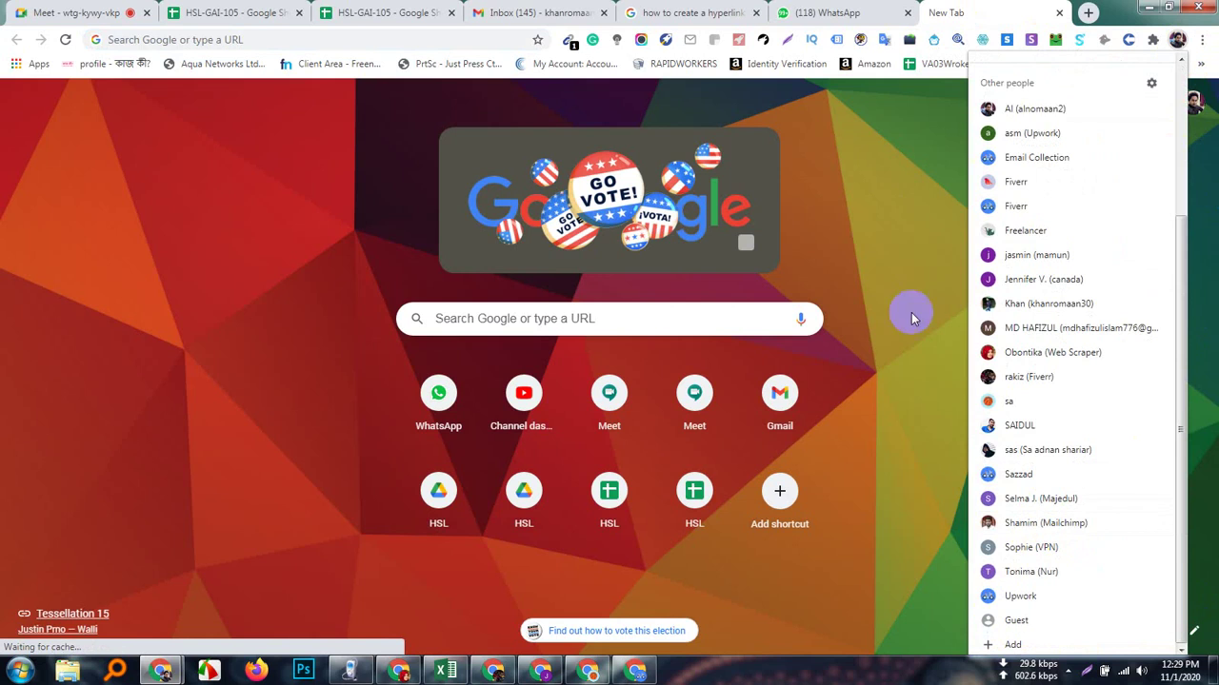
click(1043, 379)
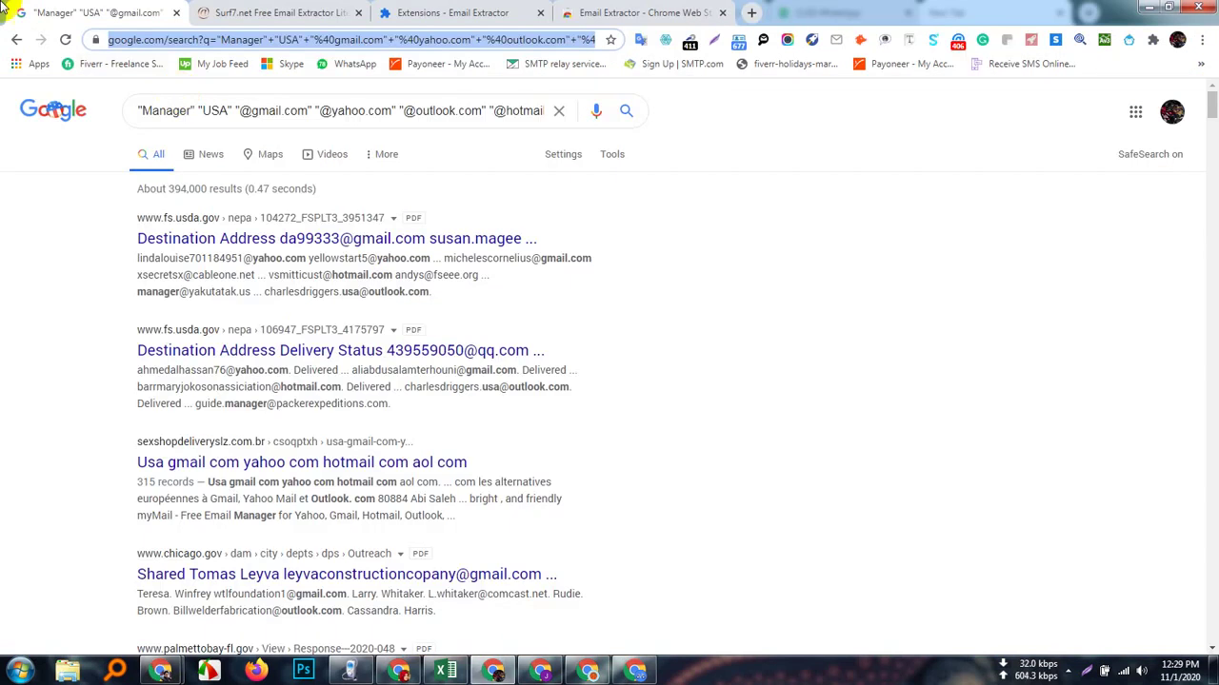
click(752, 14)
click(152, 63)
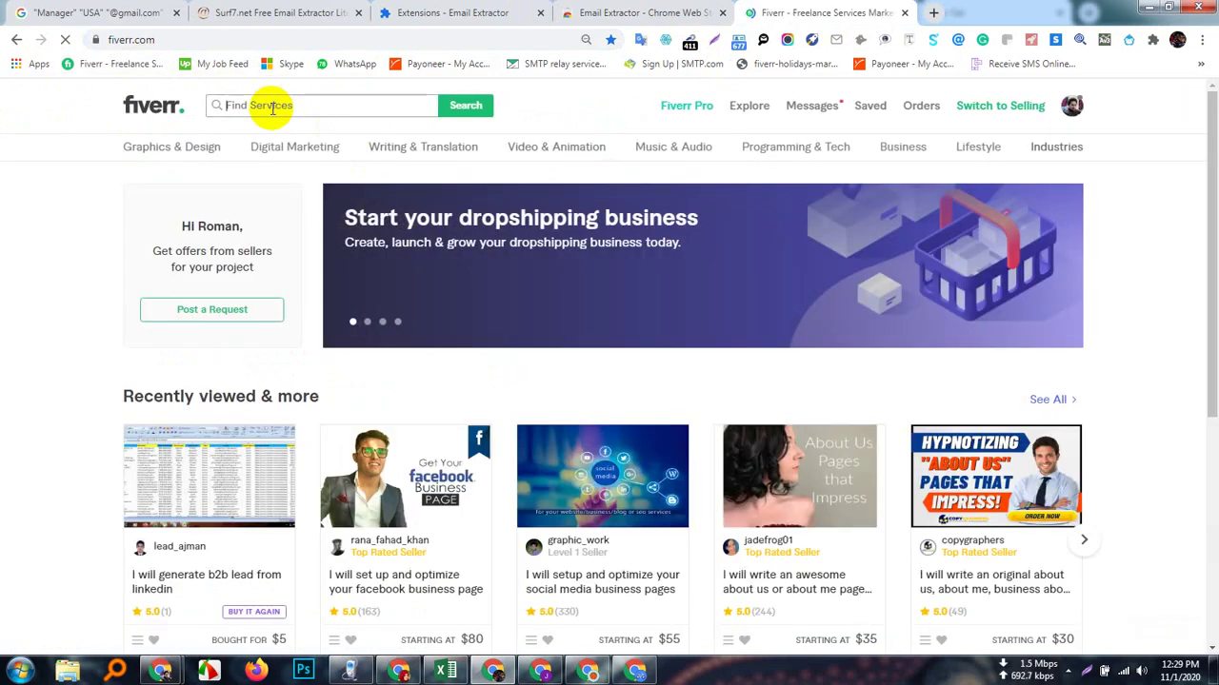
- Search Fiverr's services for "Google My Business"
click(272, 107)
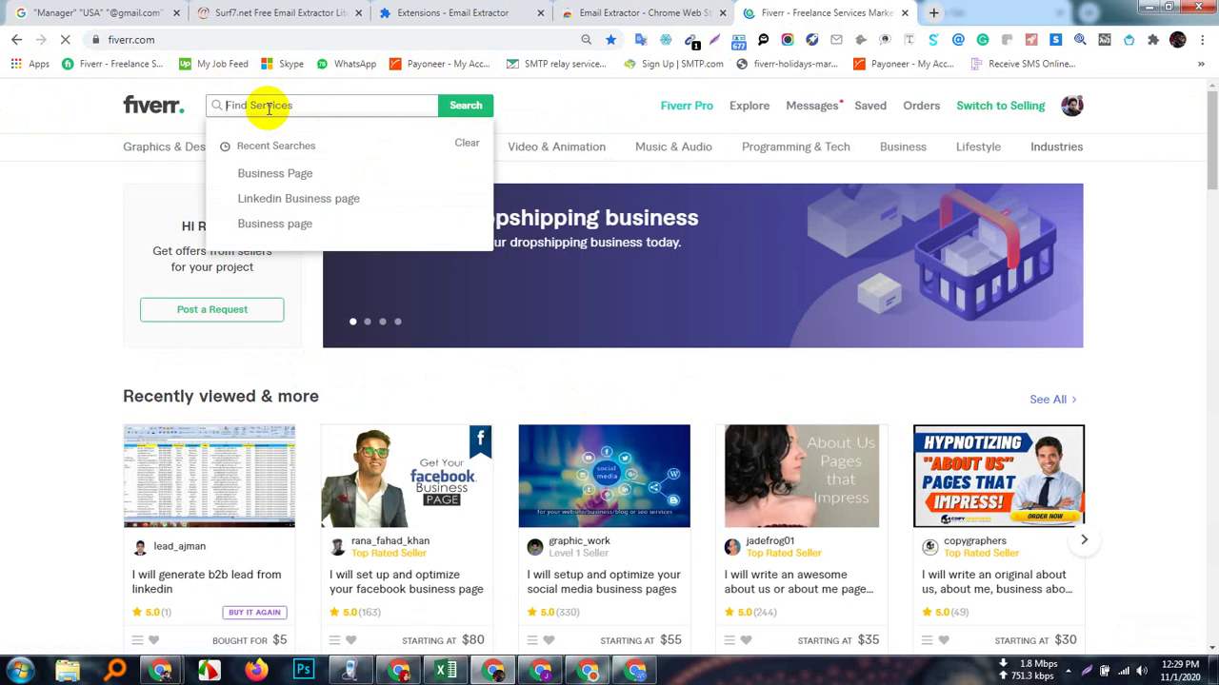
text(G)
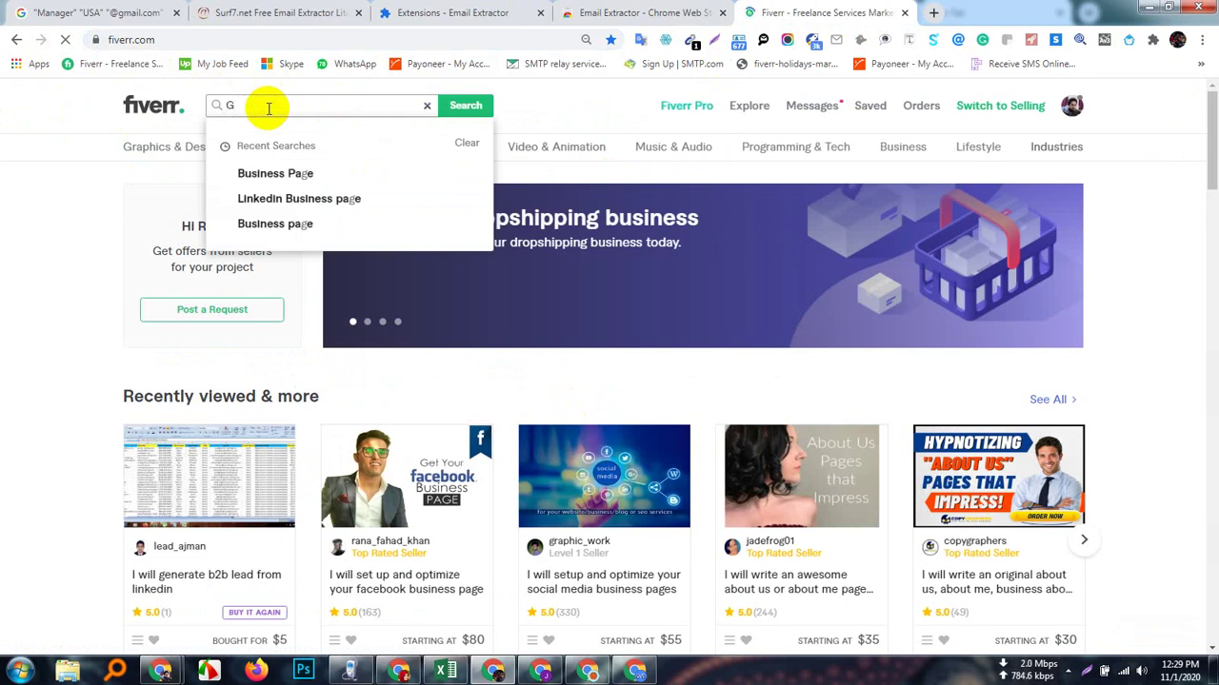
text(oogle )
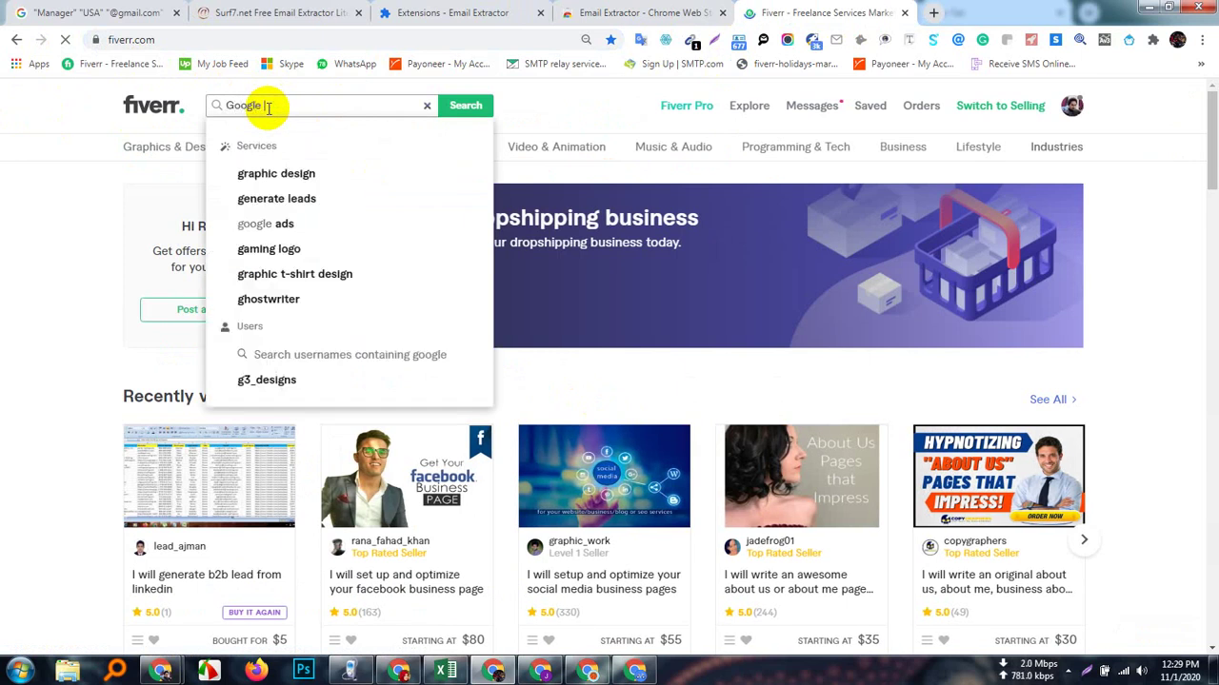
text(my Business)
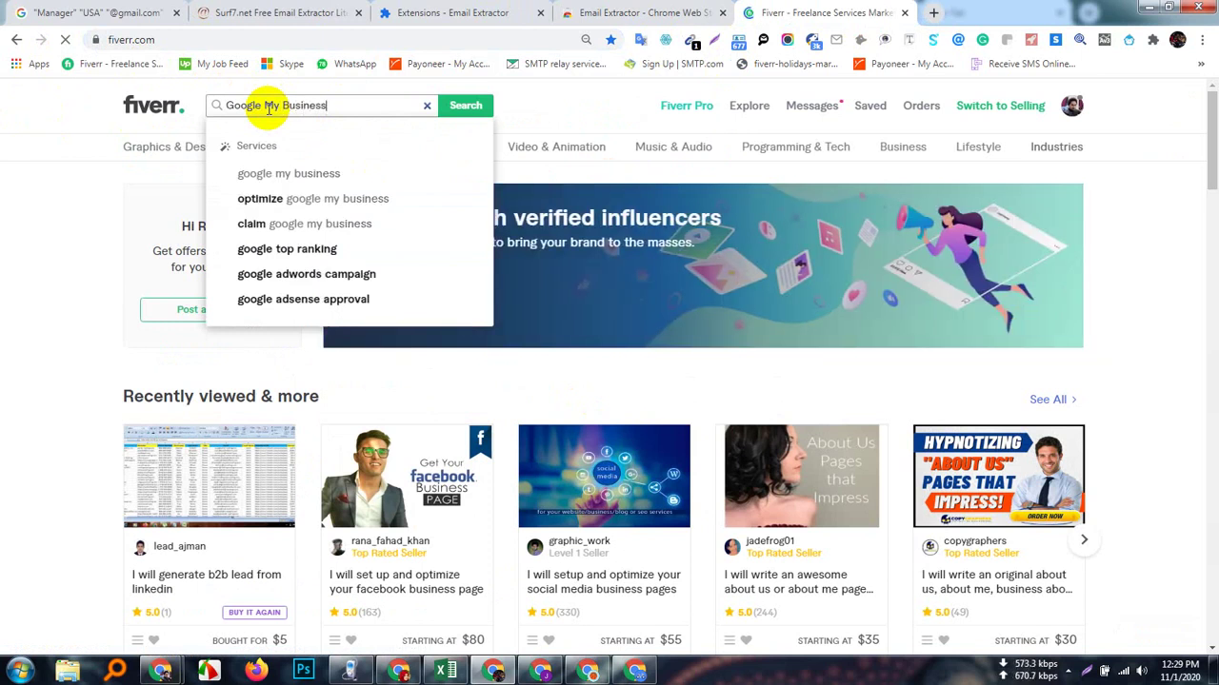
key(Return)
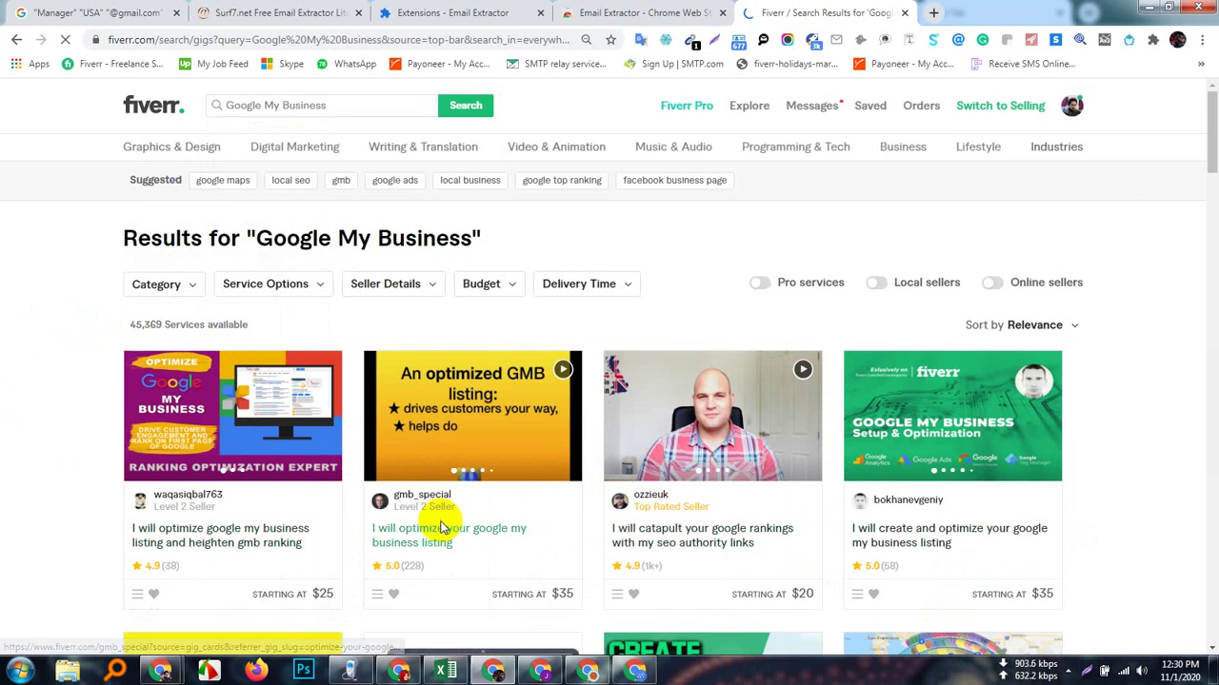
- Open each of the four gigs in the first row of search results in its own new tab
scroll(640, 480, down, 2)
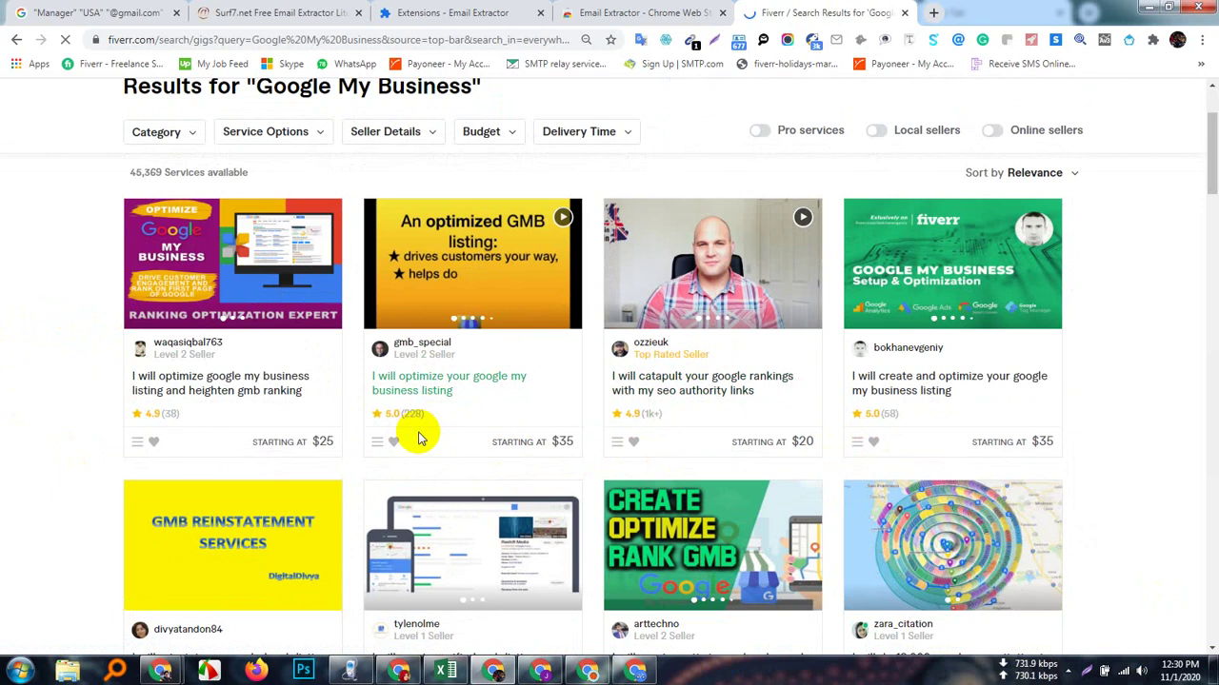
right_click(240, 388)
click(276, 397)
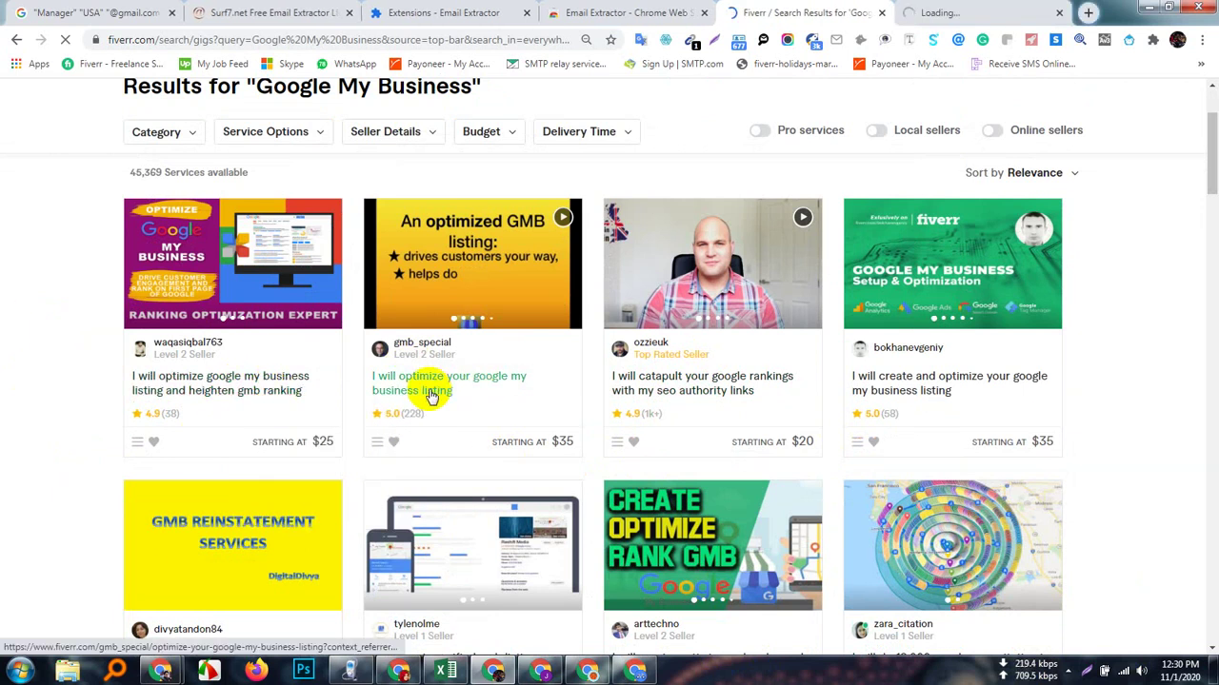
right_click(450, 394)
click(467, 401)
right_click(659, 388)
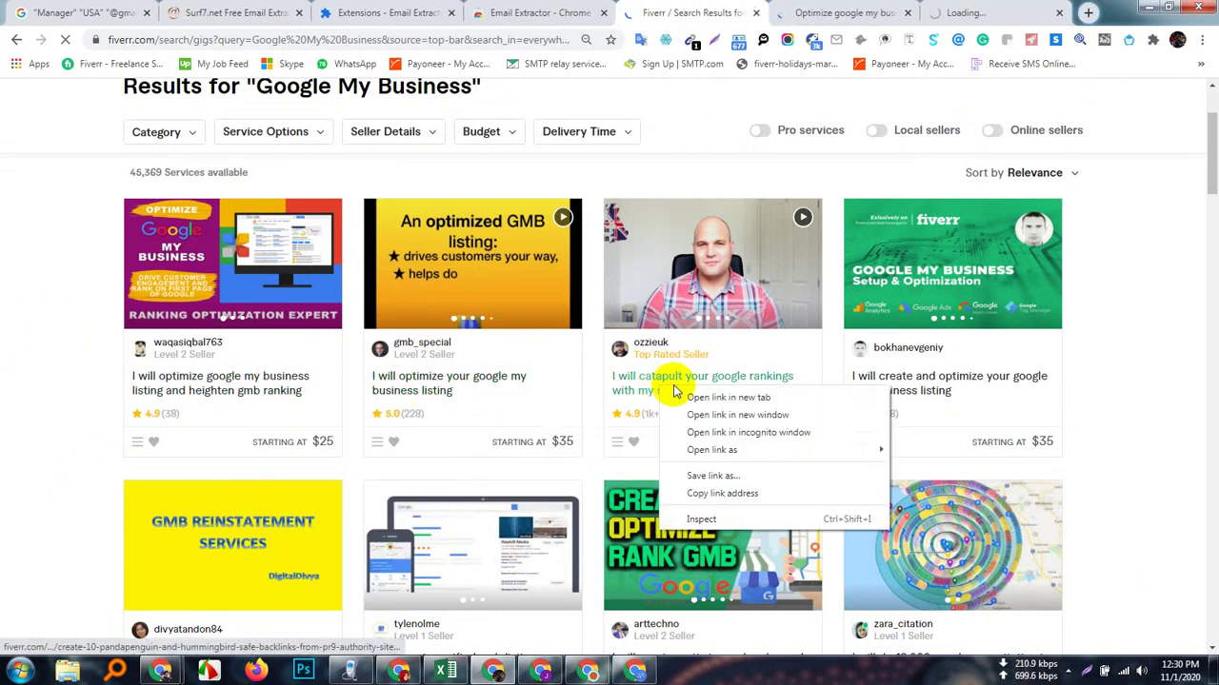
click(700, 398)
right_click(880, 379)
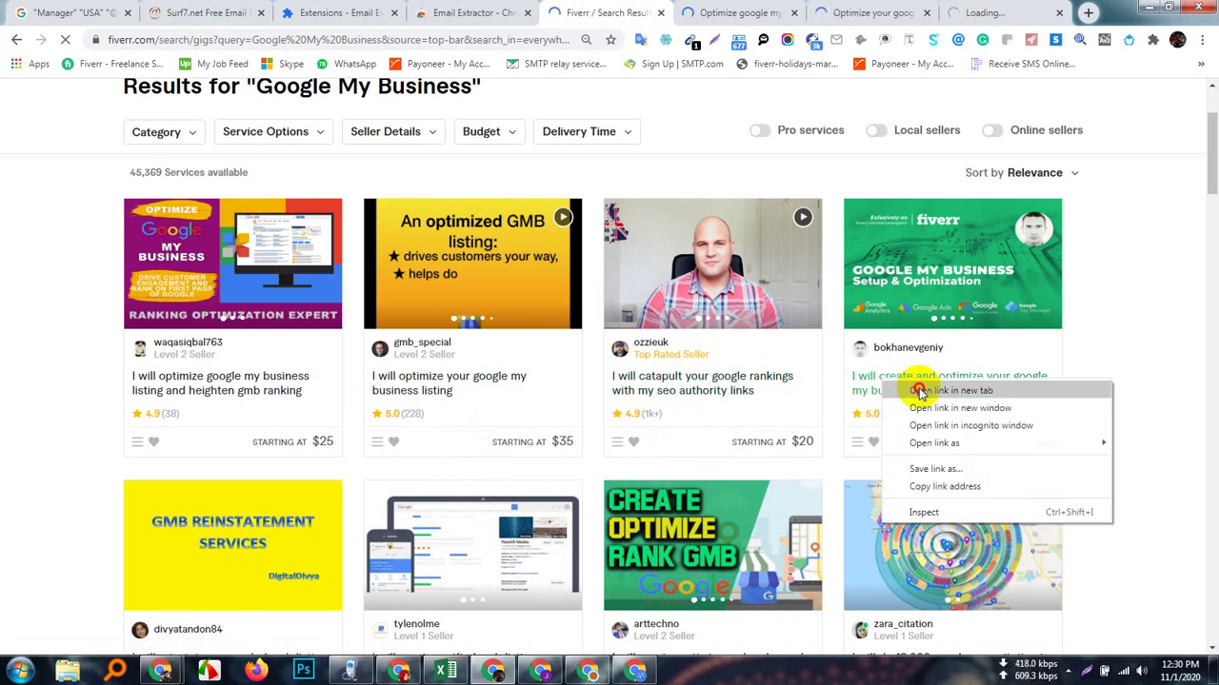
click(887, 388)
- Look over the first three opened gigs, checking the orders in queue on the SEO authority links gig
click(678, 12)
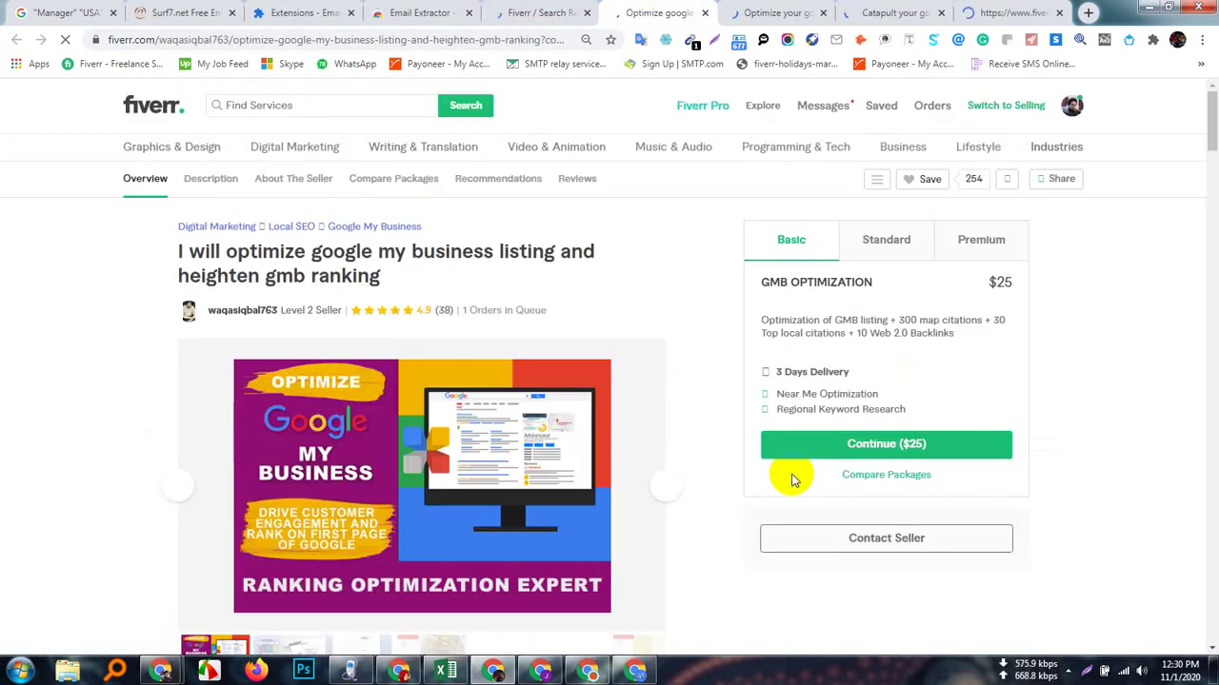
click(762, 13)
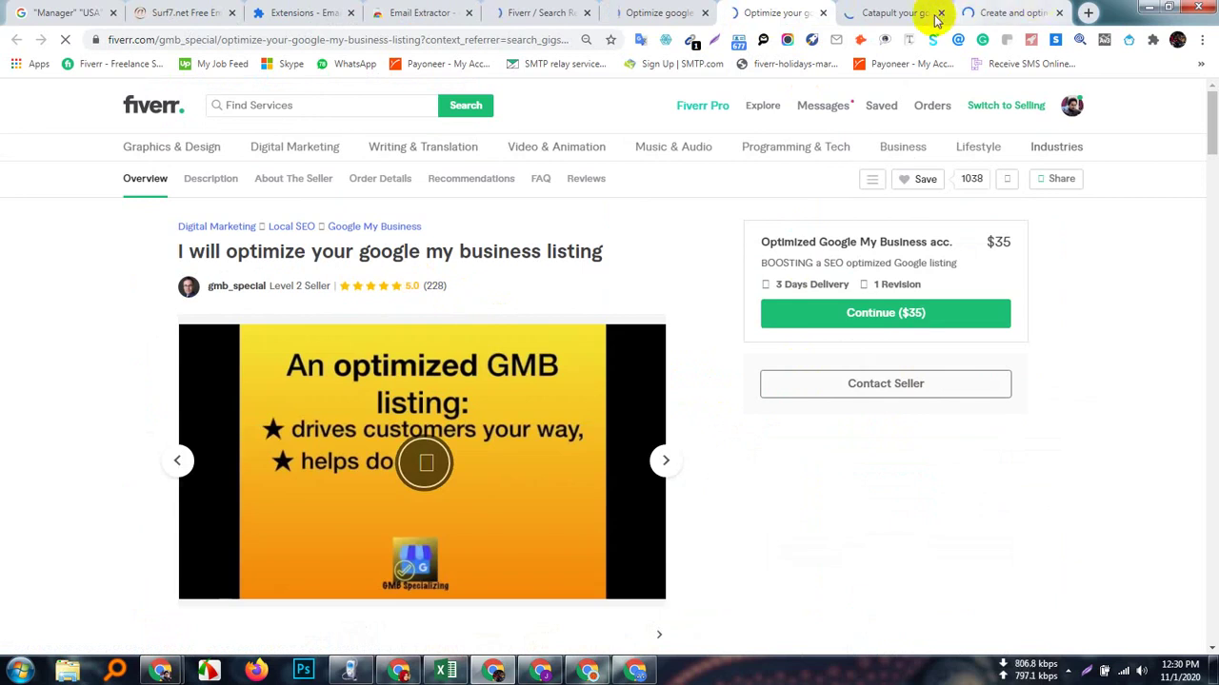
click(914, 13)
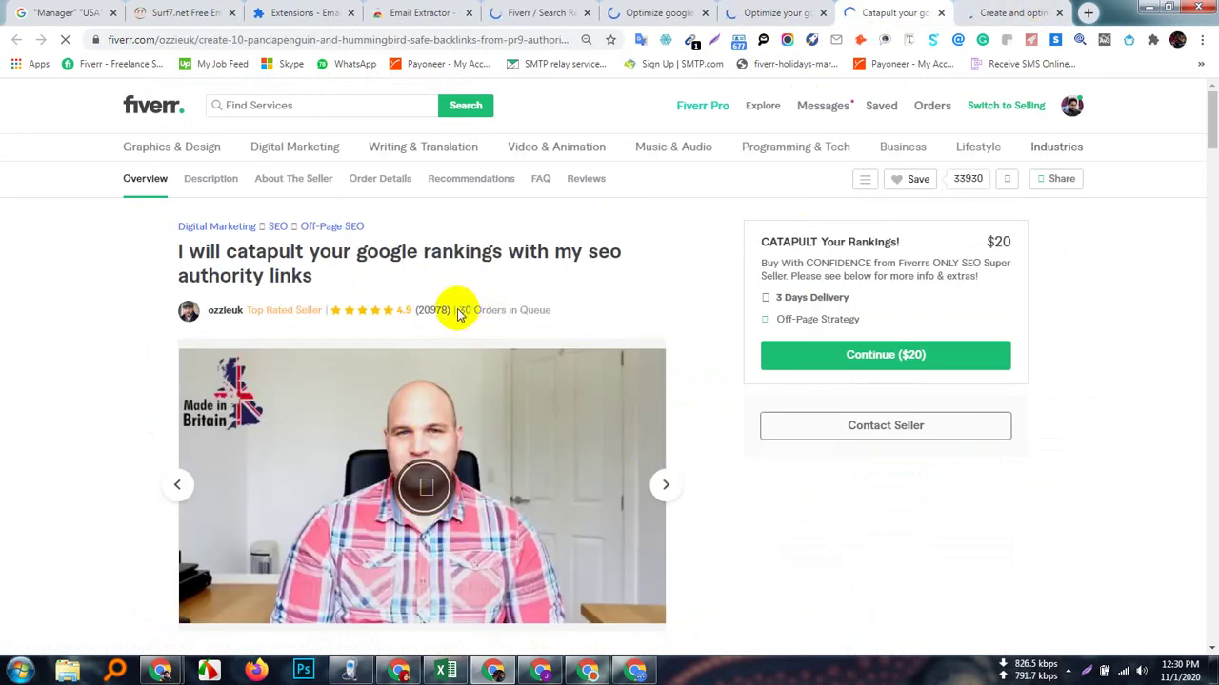
drag(456, 314, 558, 322)
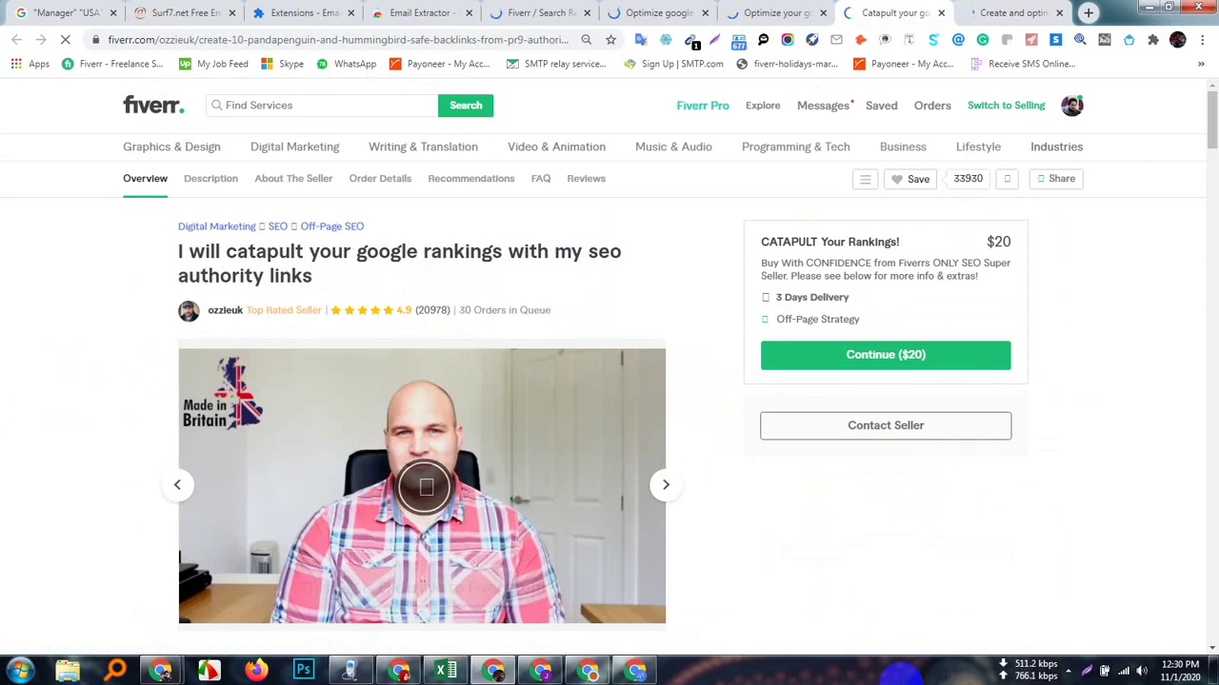
mouse_move(1014, 678)
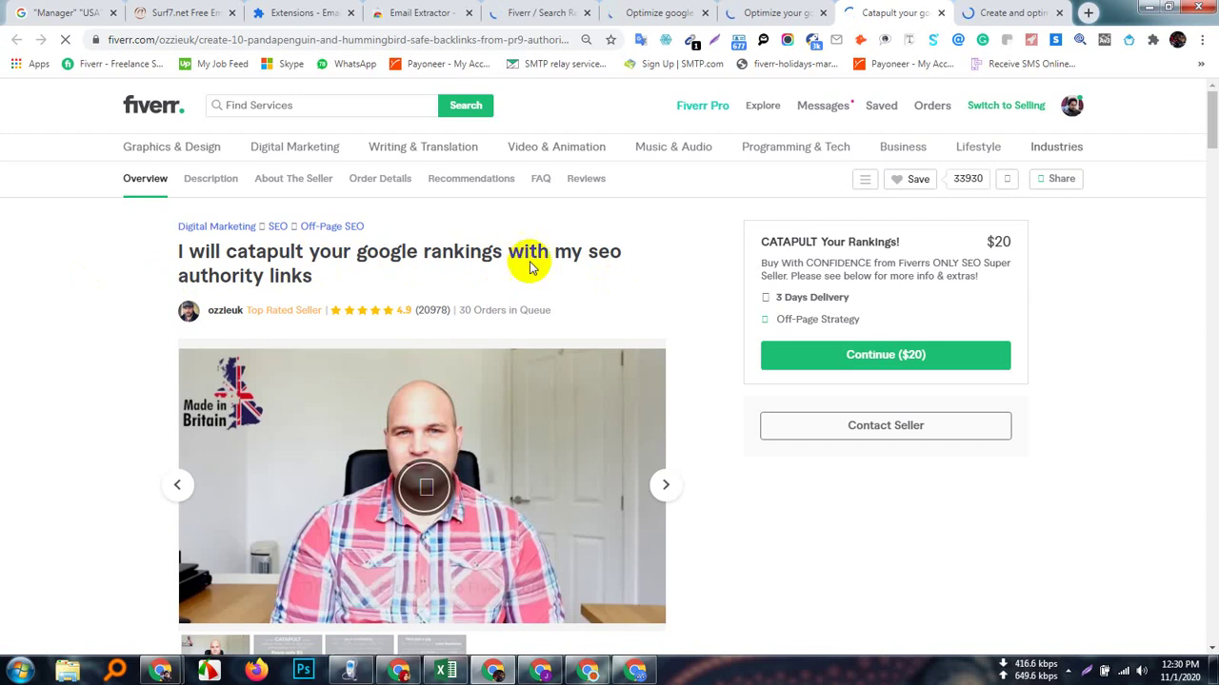
- Read through the SEO authority links gig's description, and view the fourth opened gig on creating and optimizing a Google My Business listing
scroll(660, 530, down, 5)
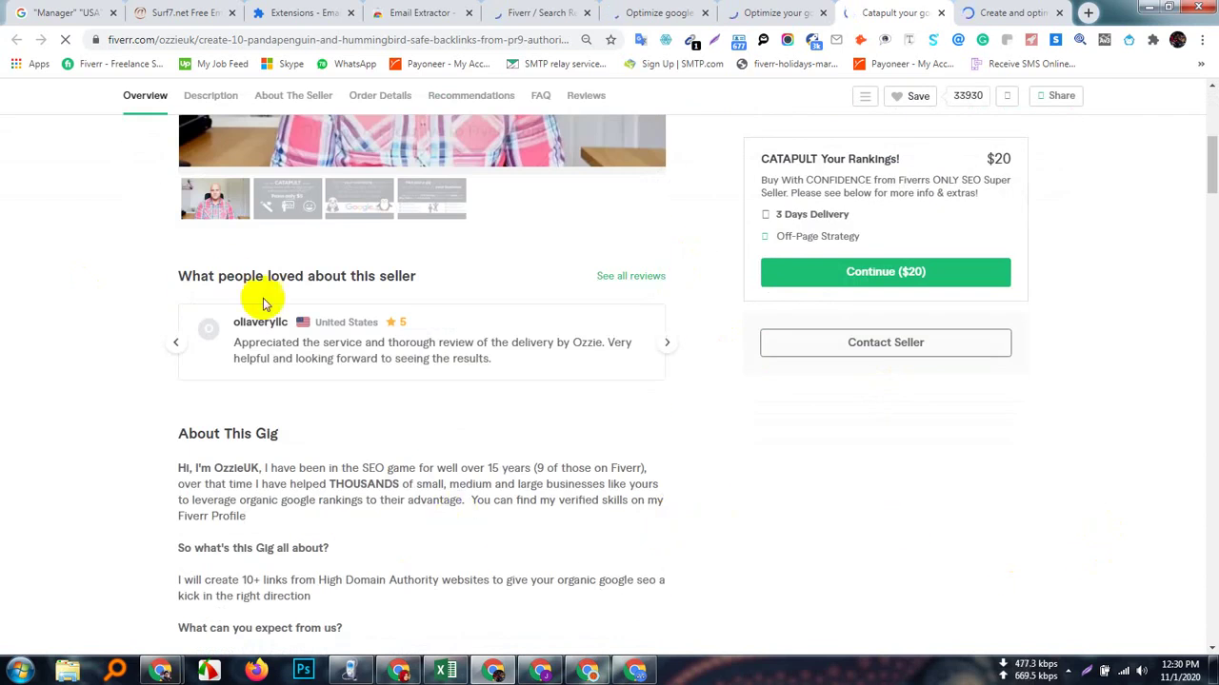
scroll(442, 495, down, 3)
scroll(517, 467, up, 2)
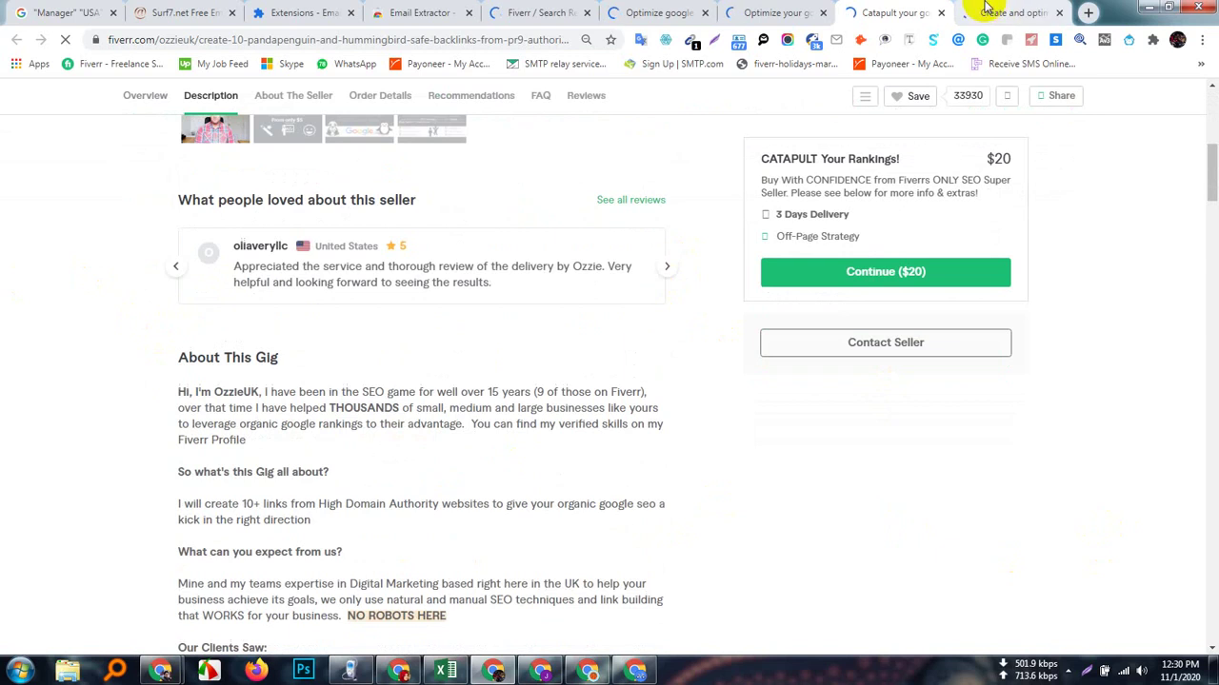
click(1003, 10)
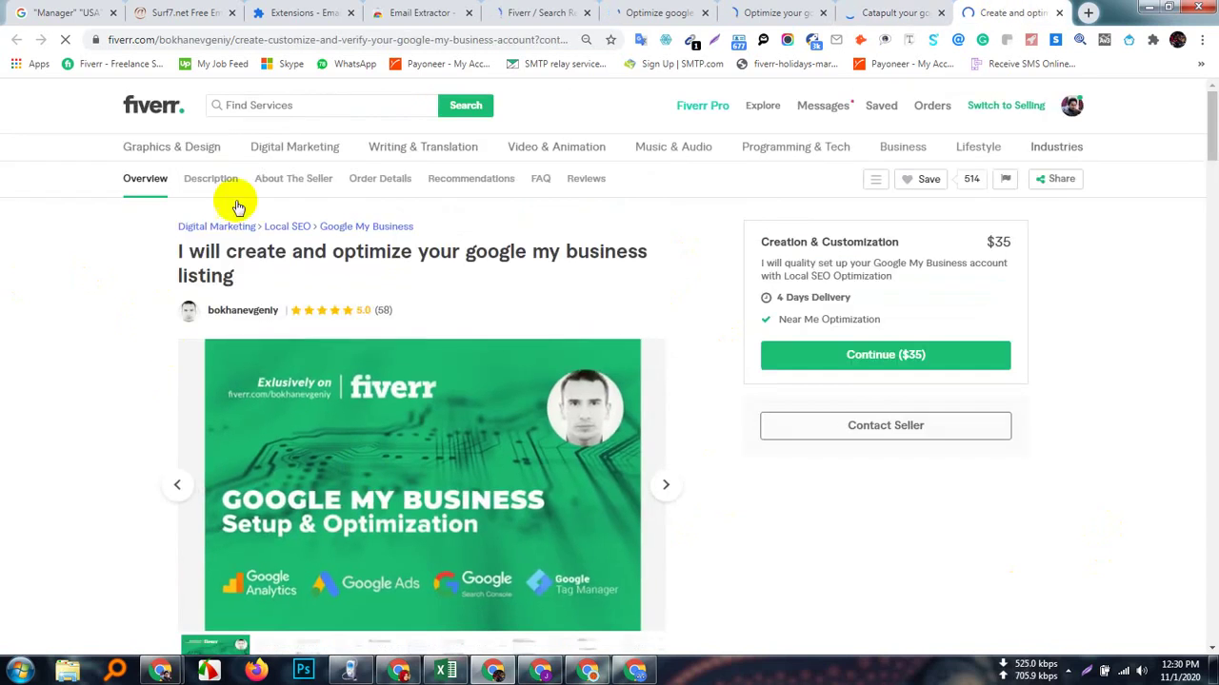
- From the second row of the Fiverr search results, open the verified GMB listing, create-optimize-rank profile and 18,000 map citation gigs in new tabs
click(539, 12)
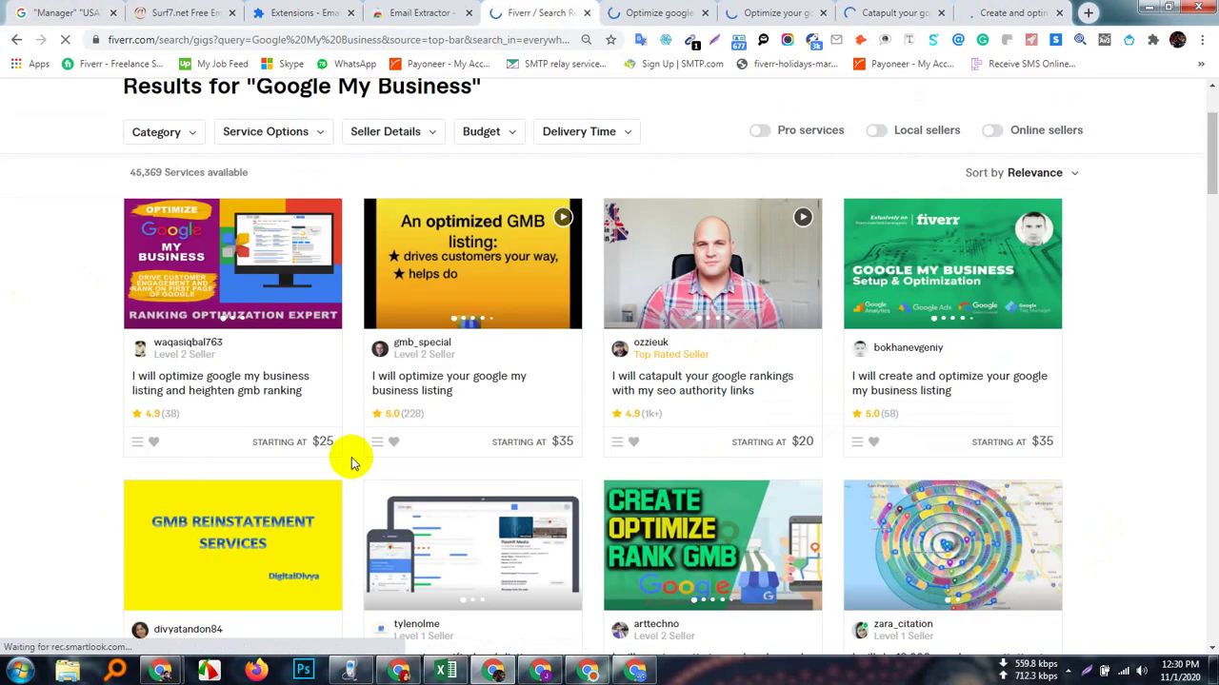
scroll(324, 556, up, 1)
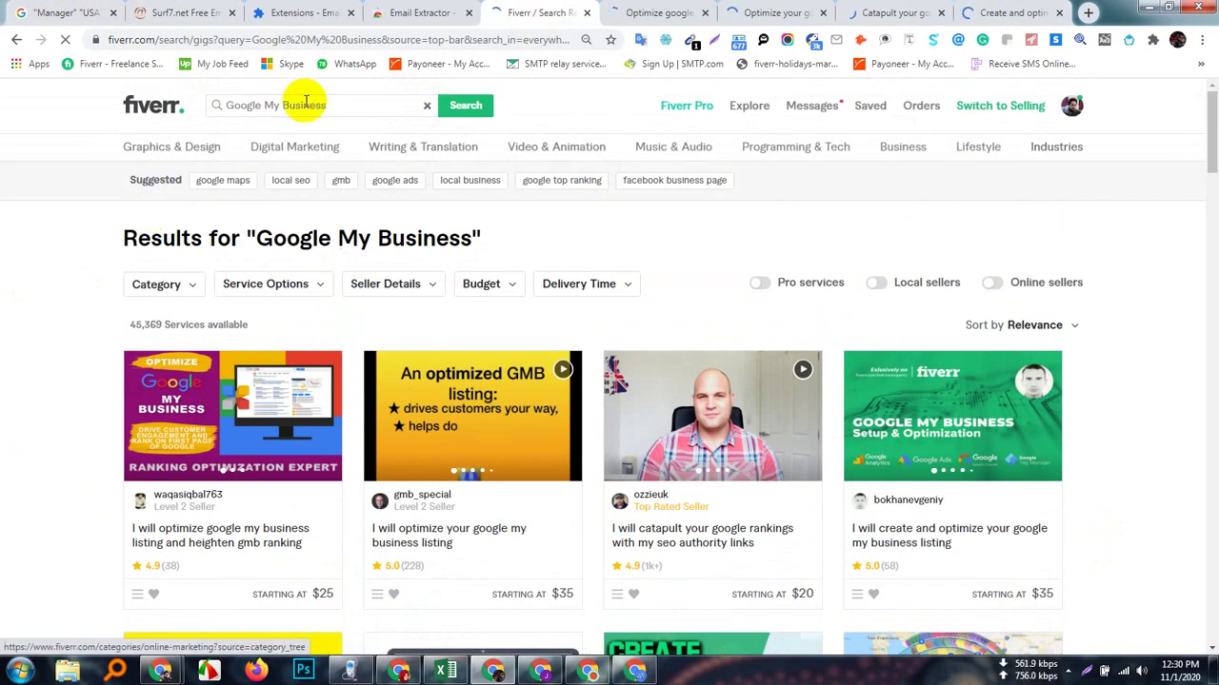
scroll(353, 566, down, 4)
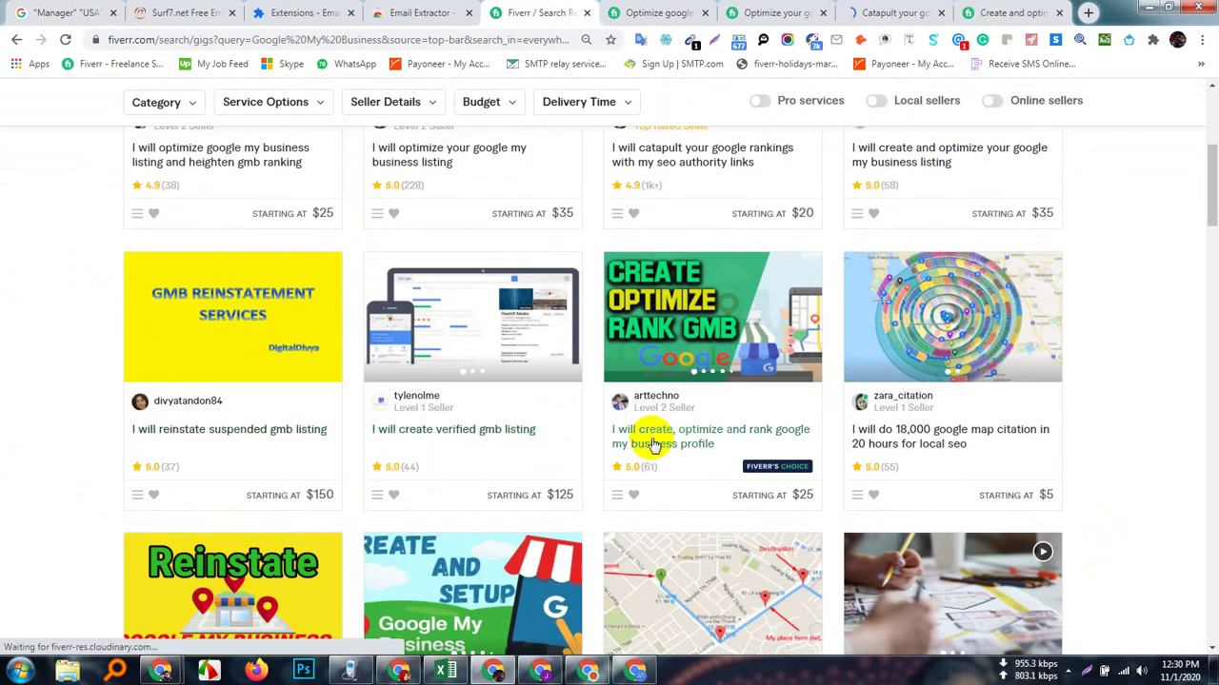
right_click(486, 432)
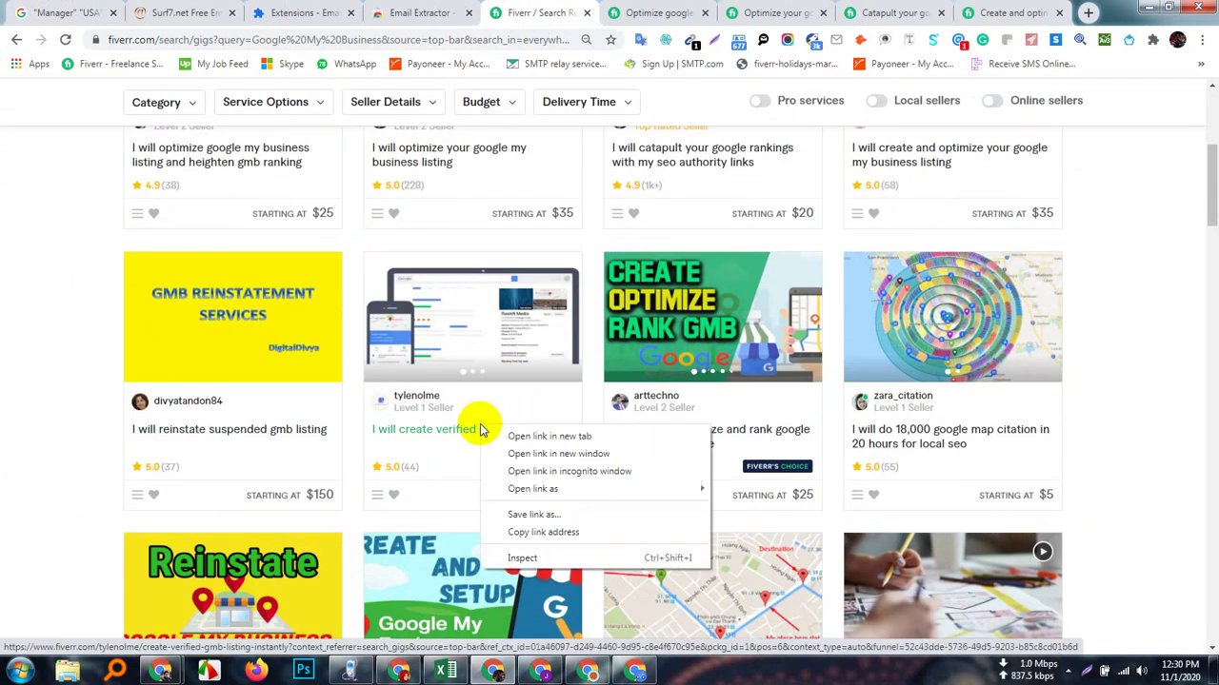
click(549, 435)
right_click(705, 431)
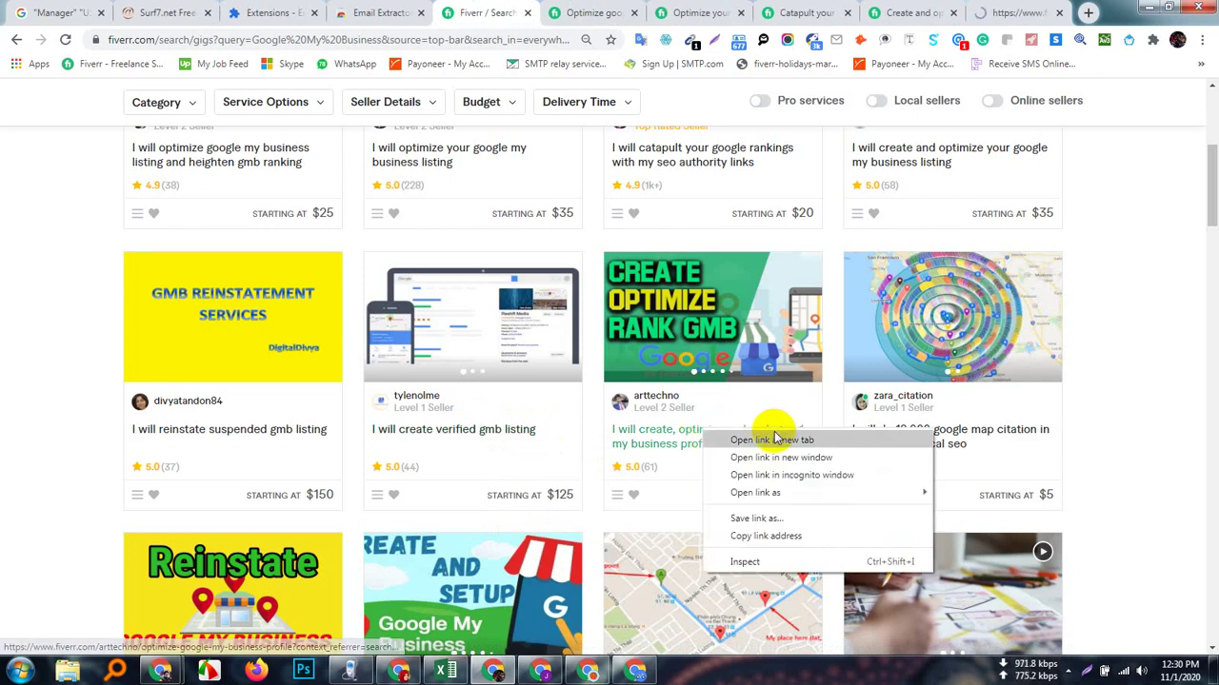
click(773, 439)
right_click(912, 435)
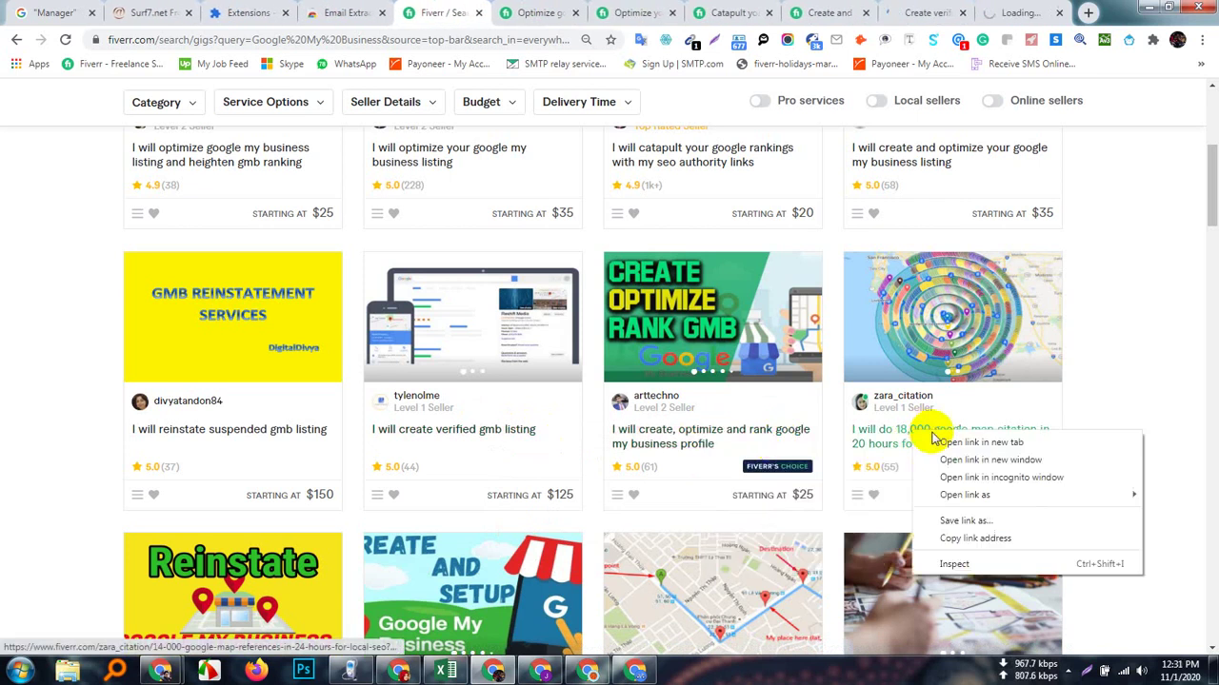
click(935, 441)
- Open the third-row gigs on registering and ranking a business listing and integrating the Google map API in new tabs
scroll(579, 547, down, 1)
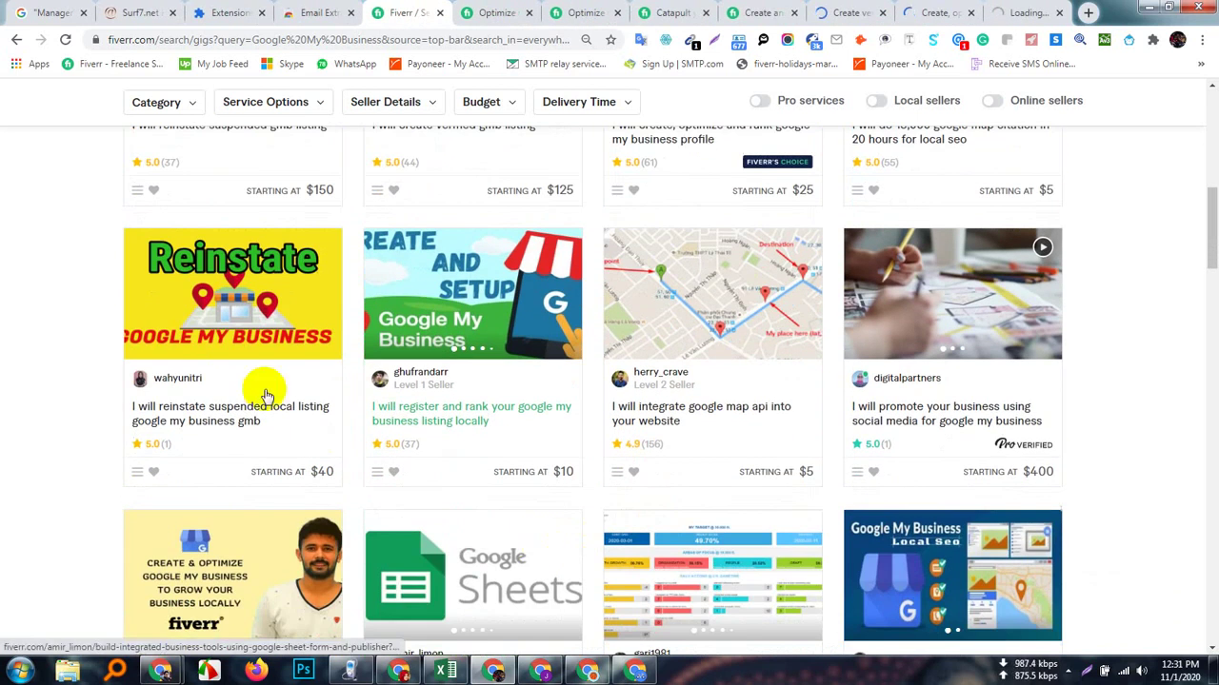
right_click(441, 415)
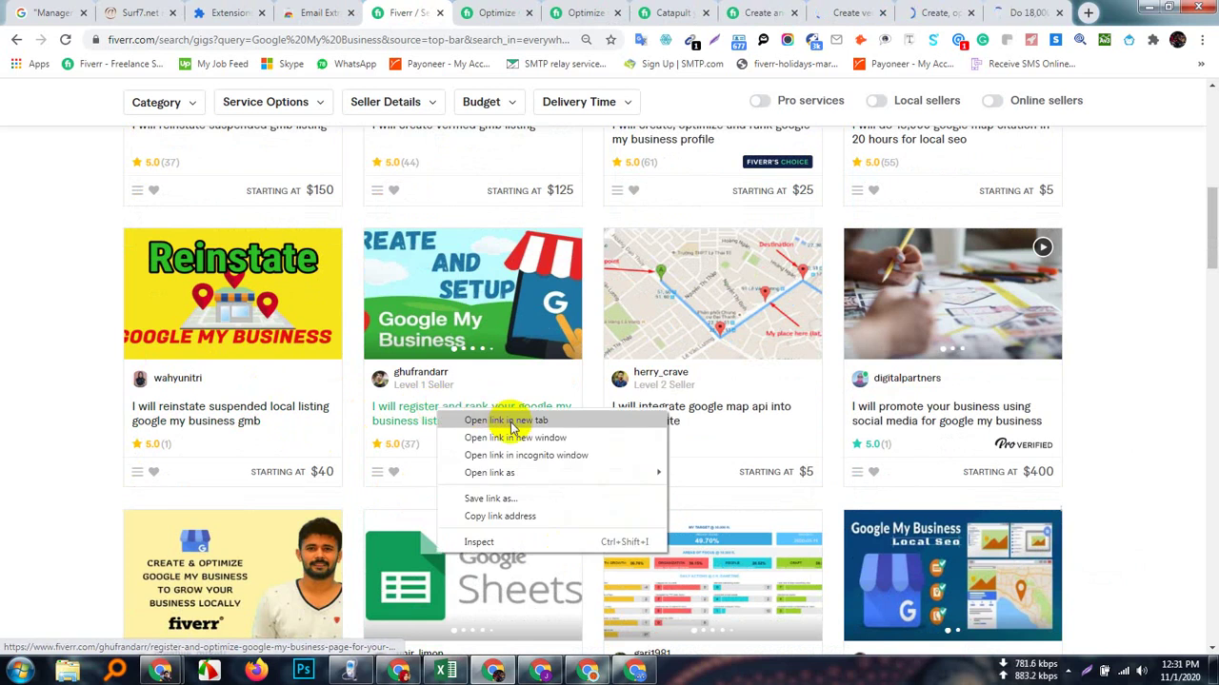
click(506, 421)
right_click(681, 420)
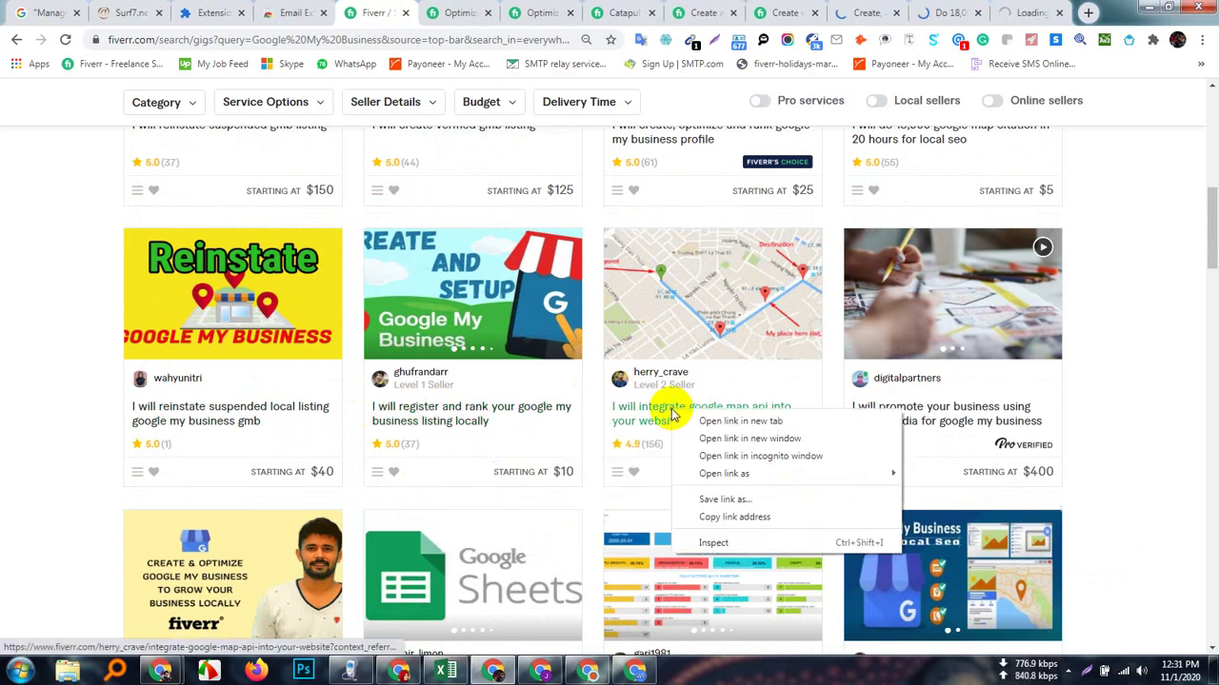
click(731, 420)
- Go through the four opened first-row gigs again, one after another
scroll(426, 424, up, 2)
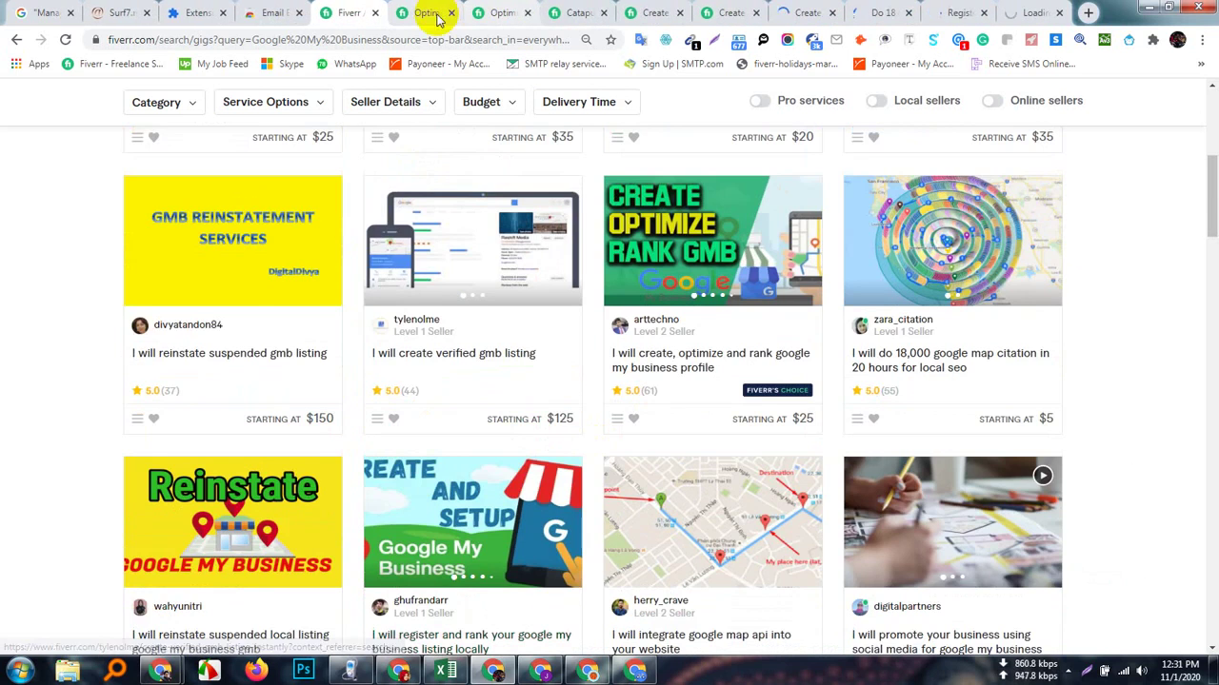
click(428, 12)
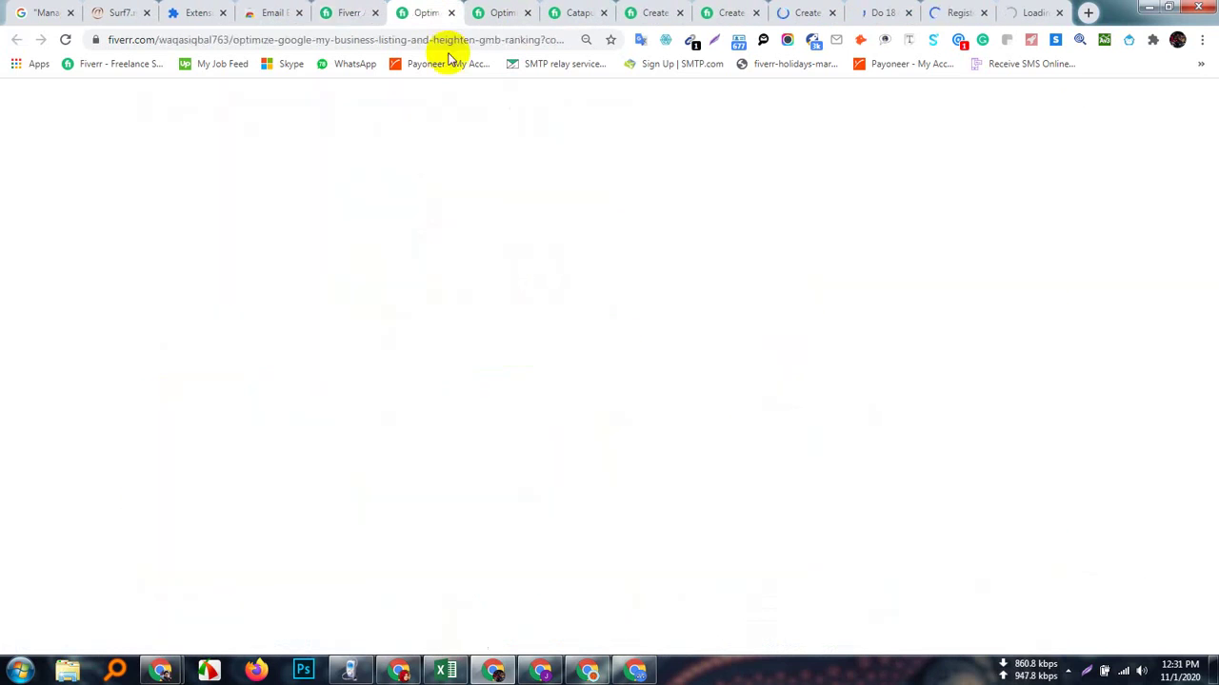
click(505, 14)
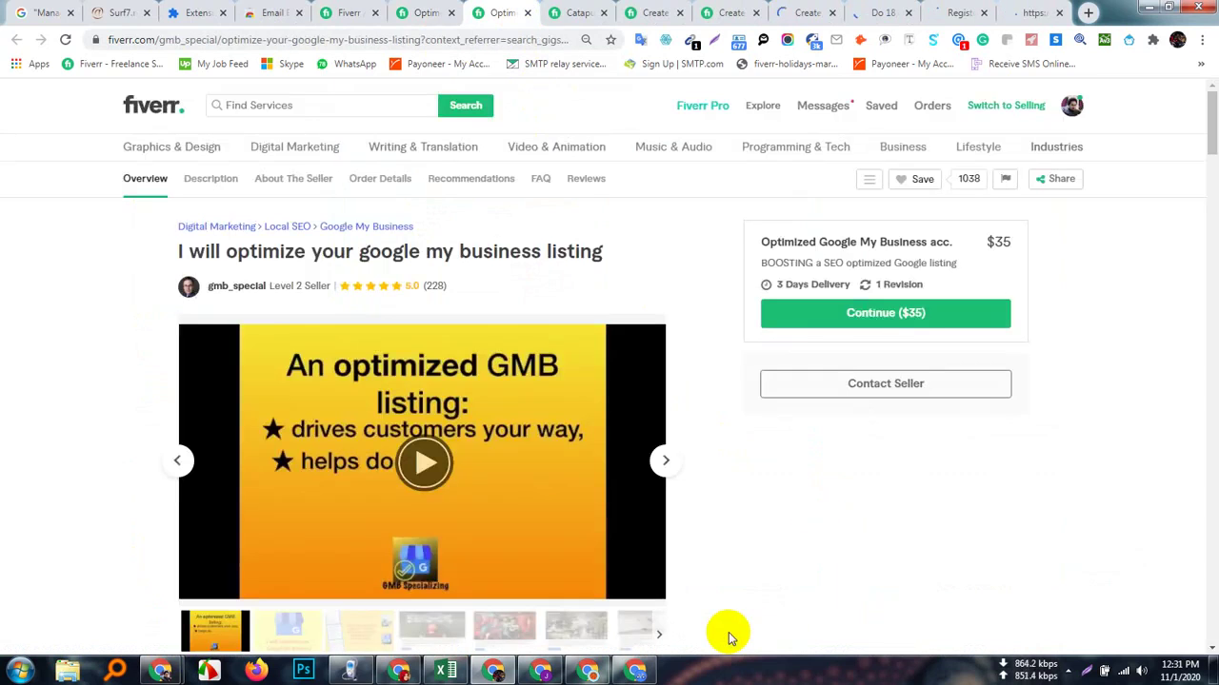
click(574, 14)
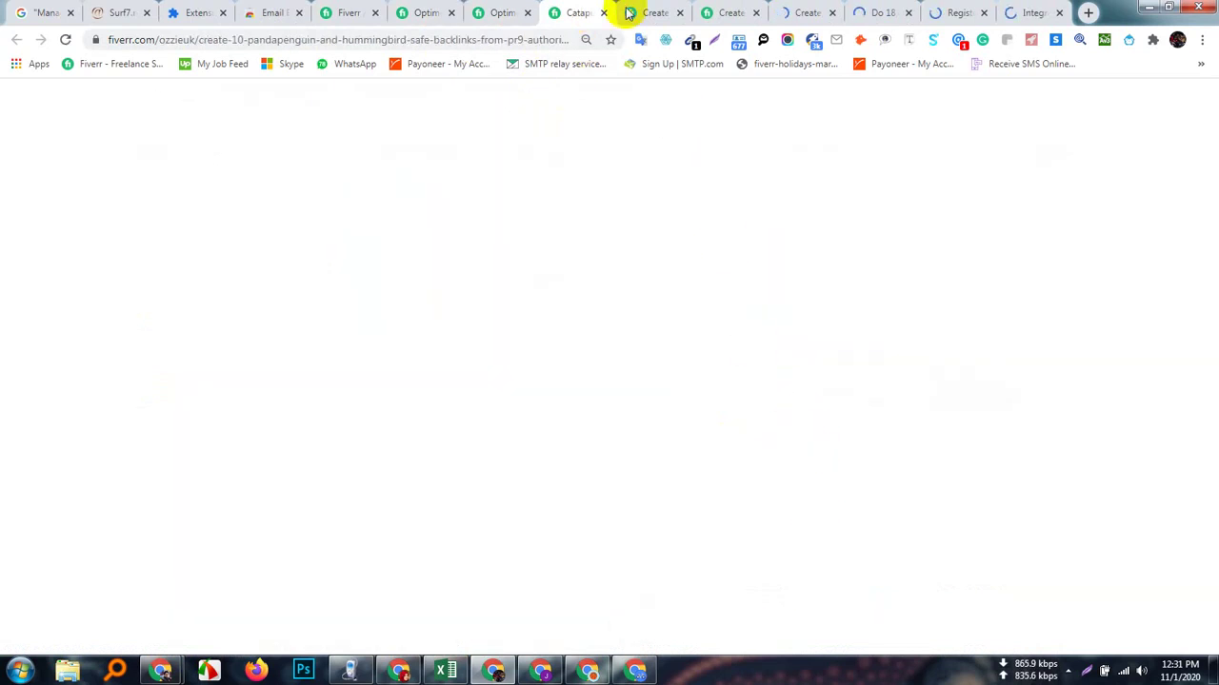
click(652, 13)
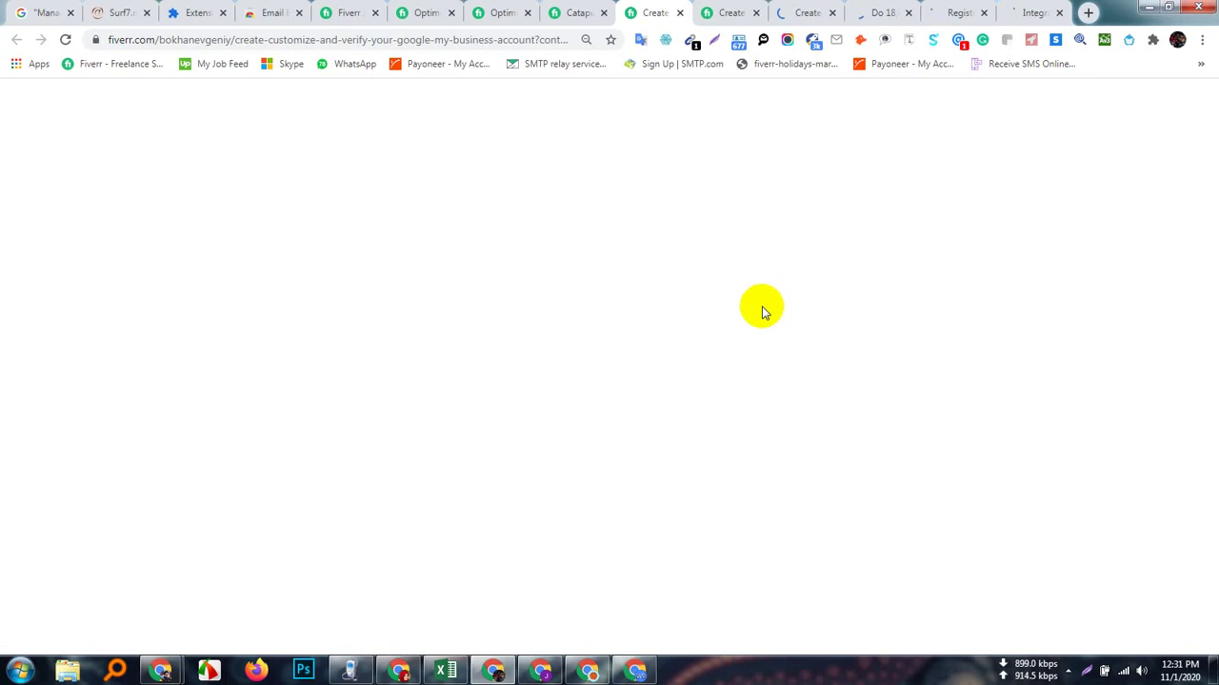
- Check the orders in queue on the verified GMB listing, create-optimize-rank profile and 18,000 map citation gigs
click(728, 13)
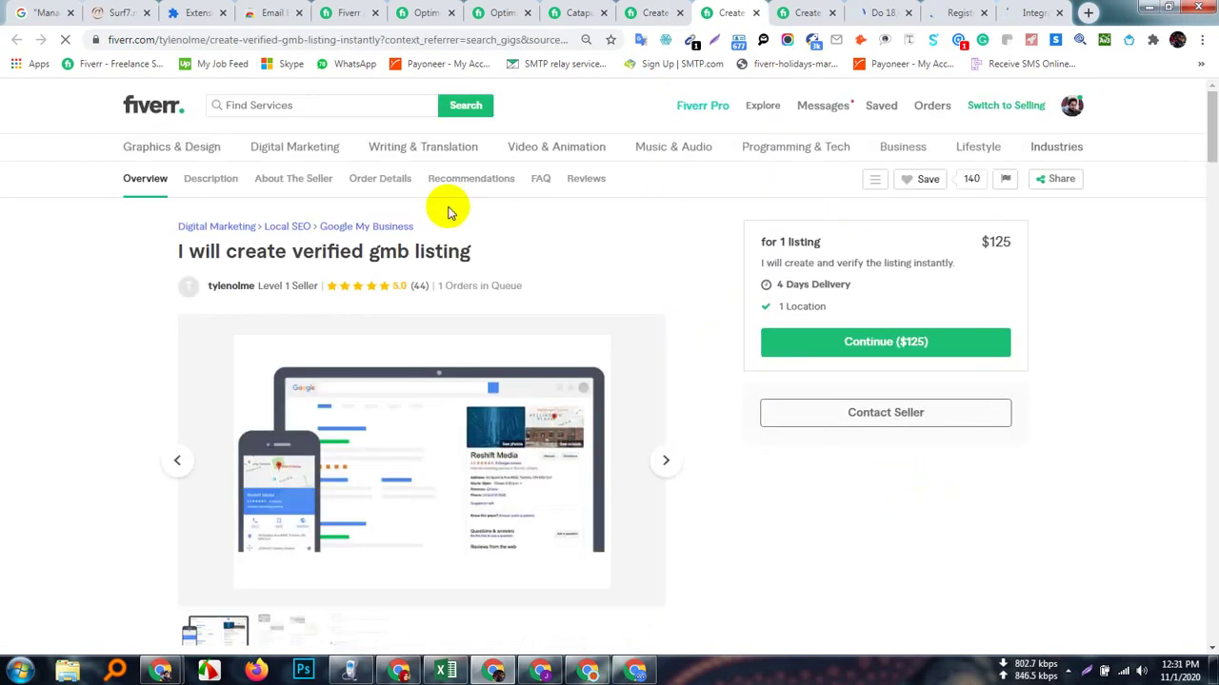
drag(558, 299, 399, 285)
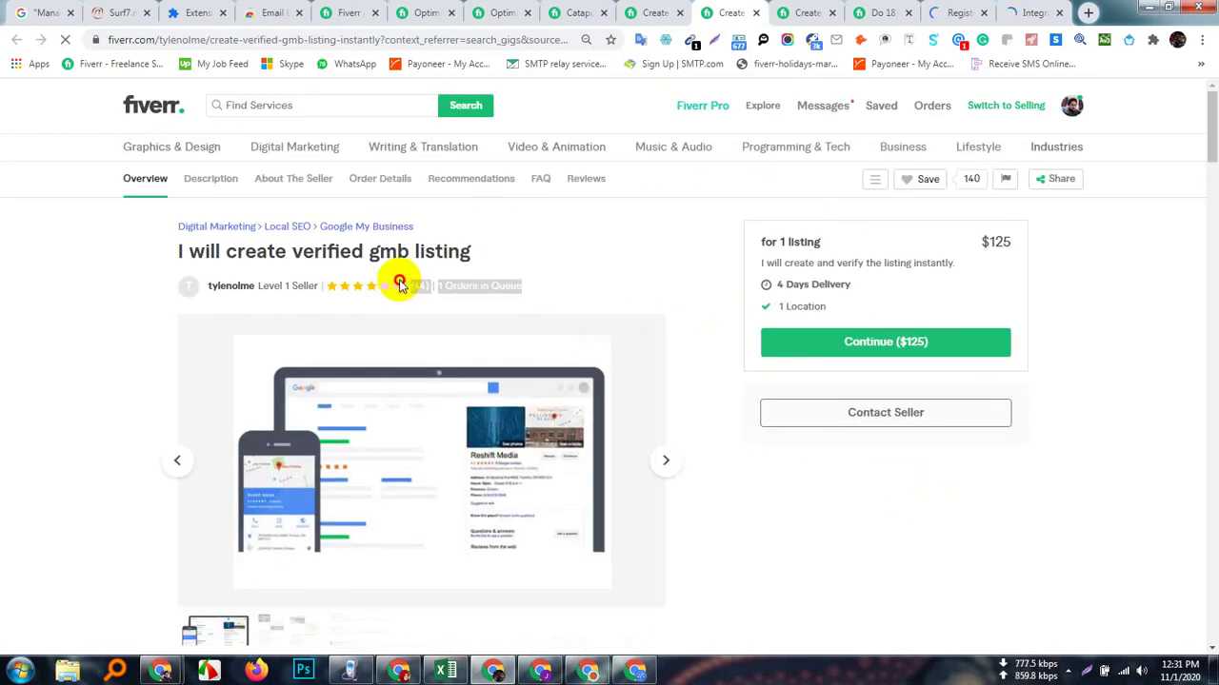
click(817, 12)
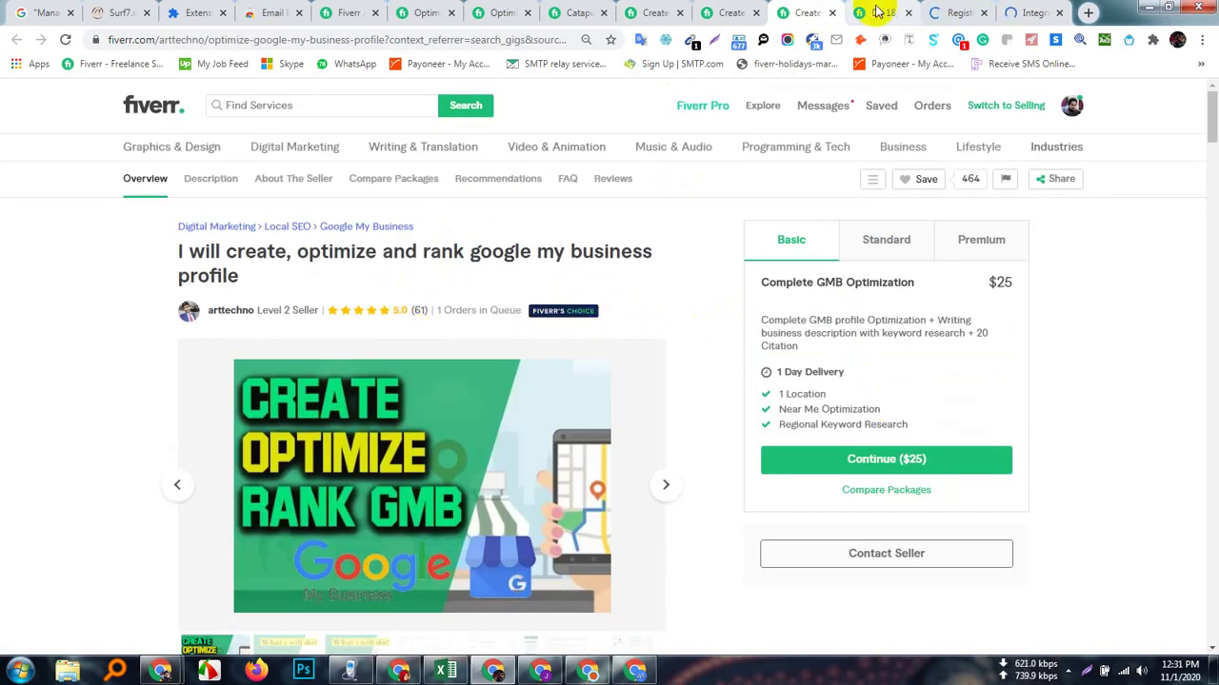
click(877, 11)
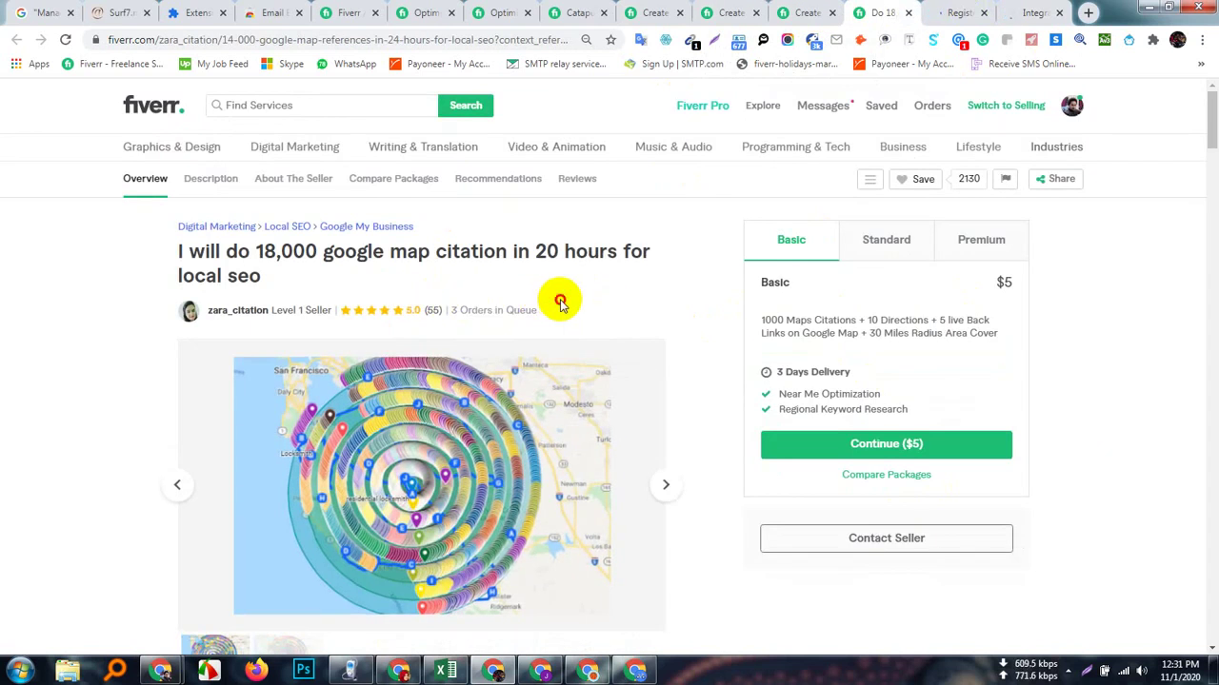
triple_click(560, 302)
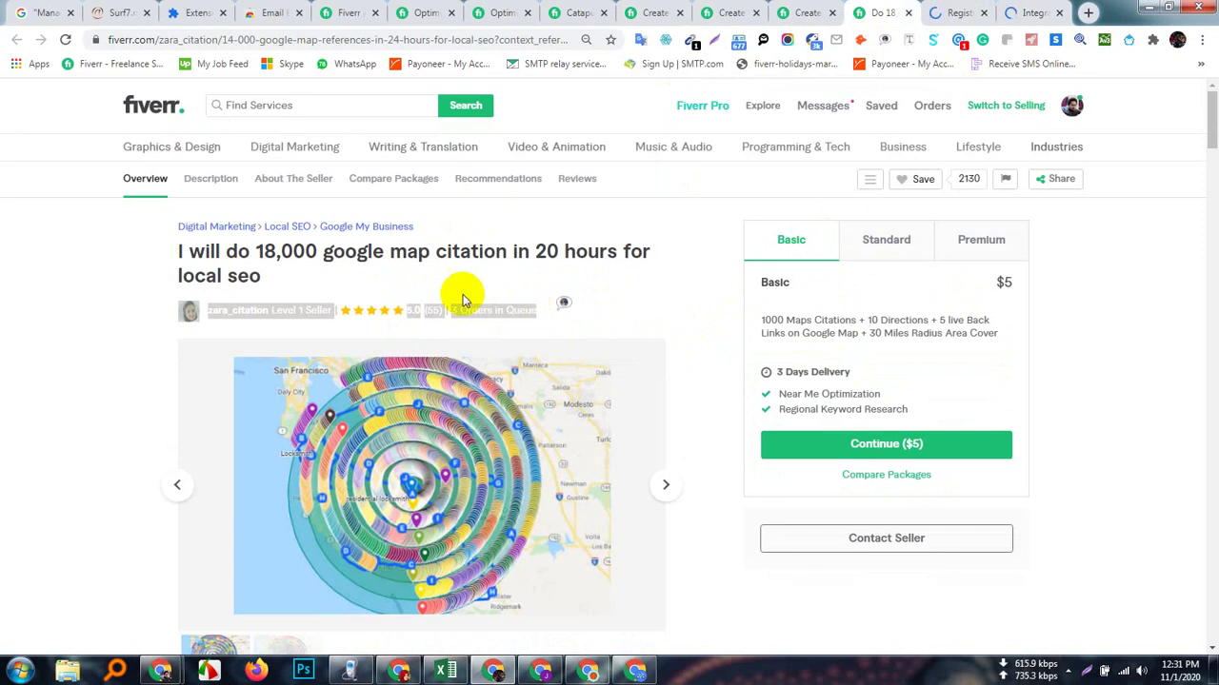
click(693, 287)
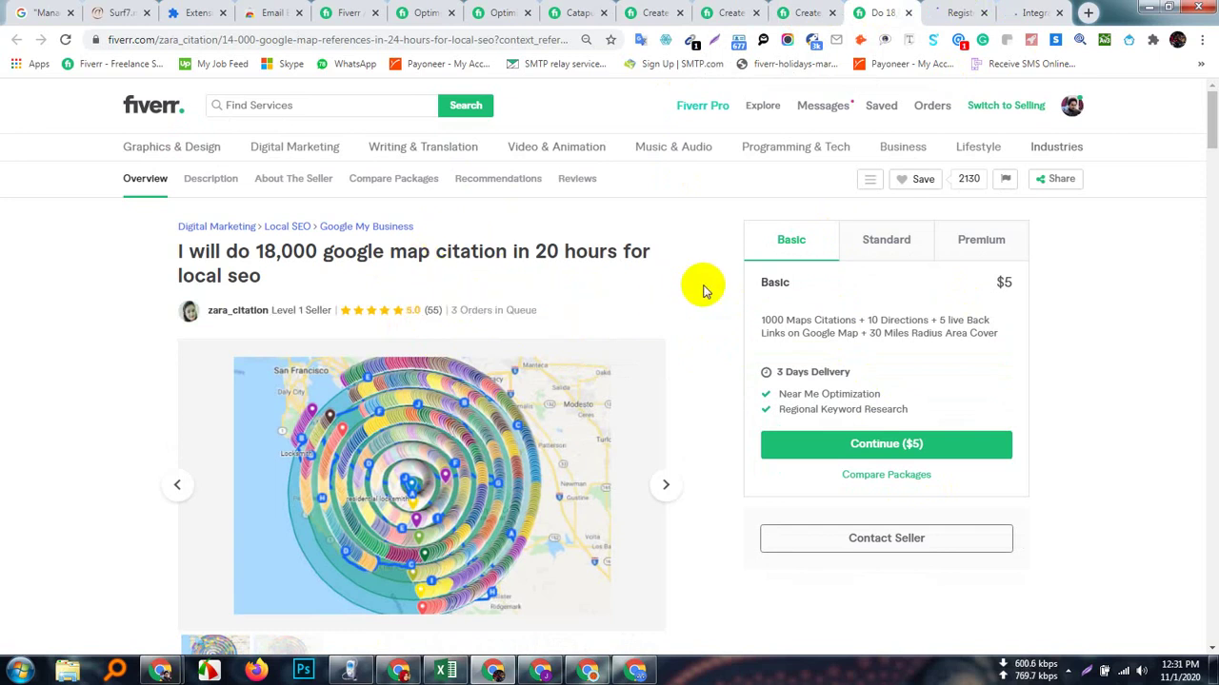
- Check the orders in queue on the register-and-rank listing gig, and view the Google map API integration gig
click(948, 14)
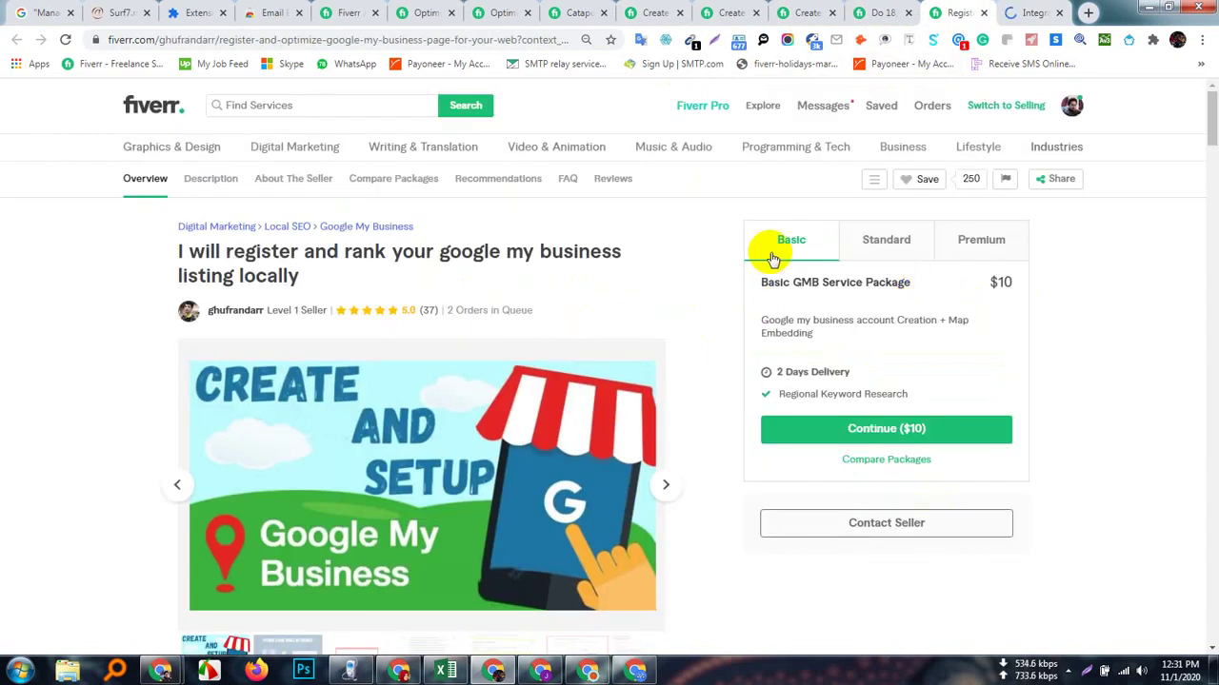
drag(565, 311, 412, 319)
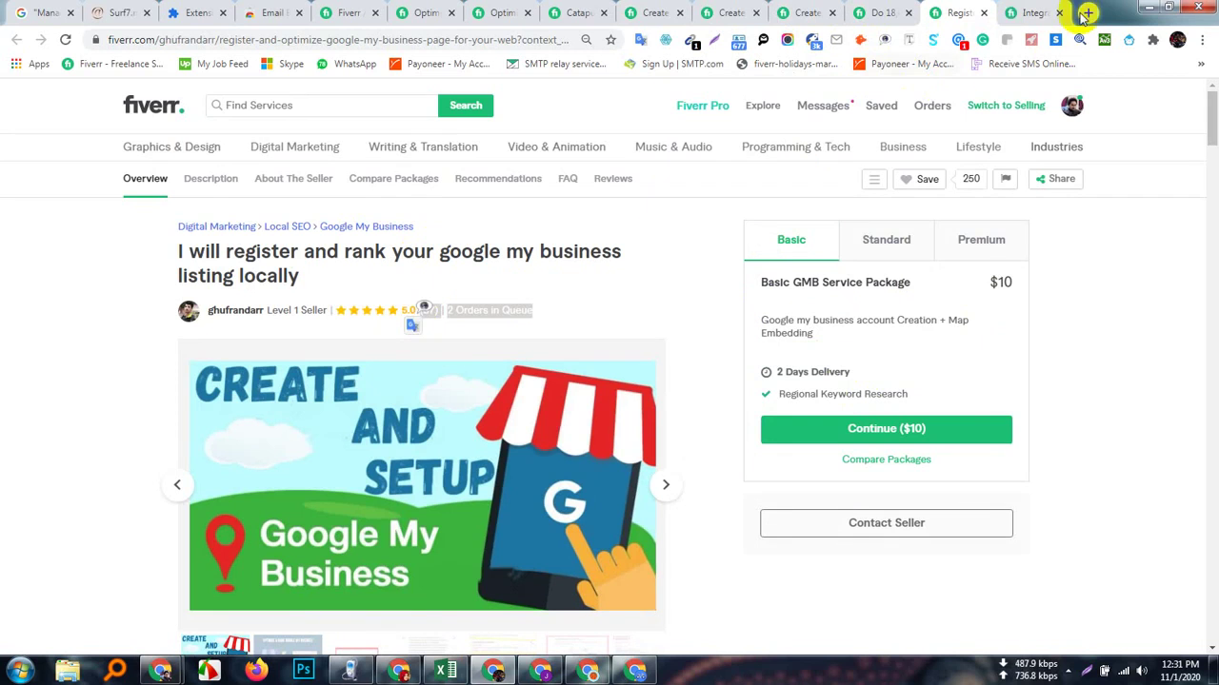
click(1027, 13)
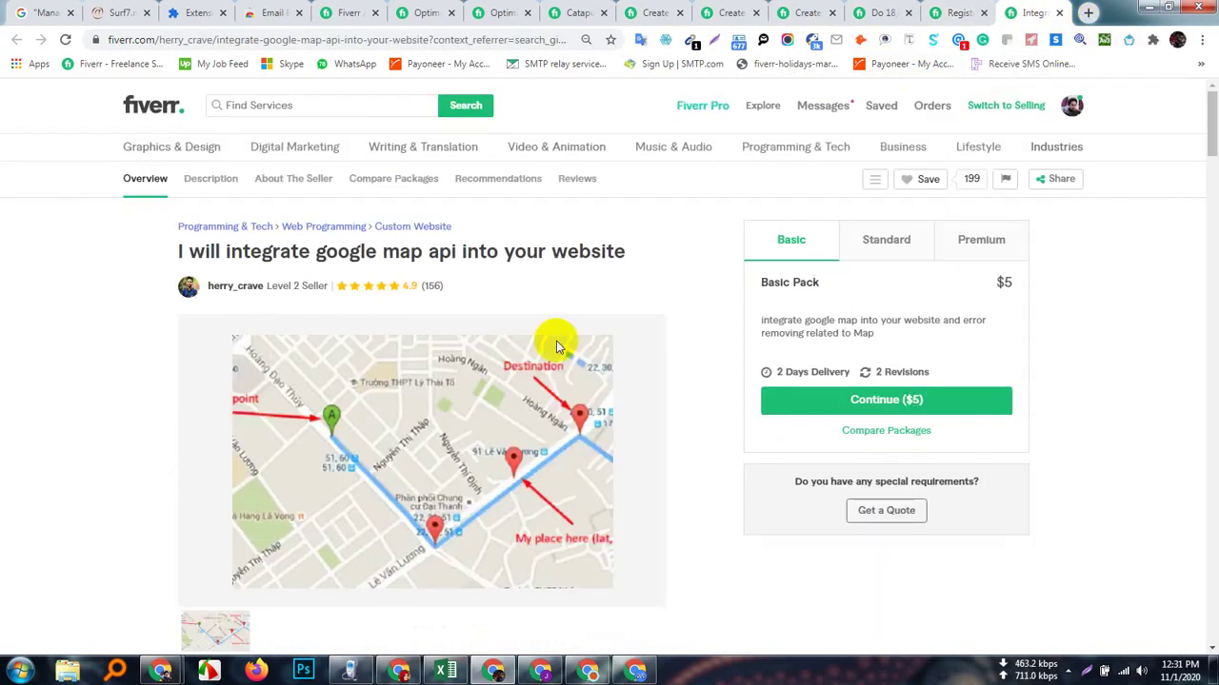
- Return to the Fiverr search results and search the services for "Google My Business listing"
click(106, 13)
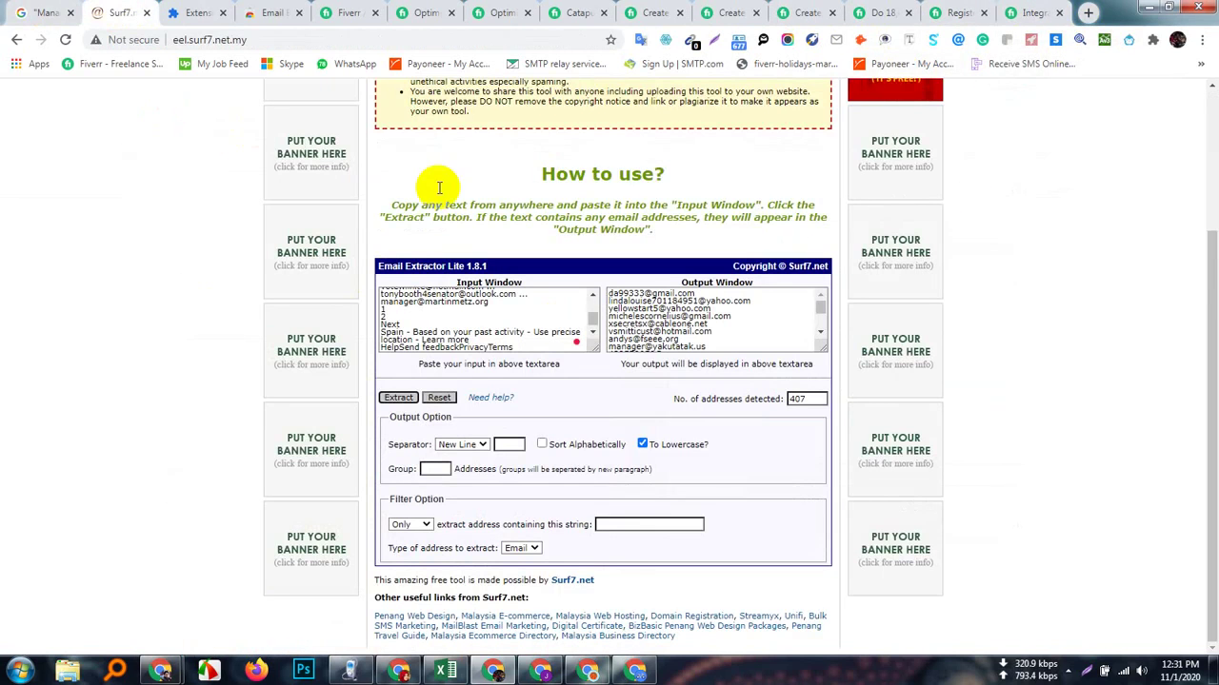
click(345, 15)
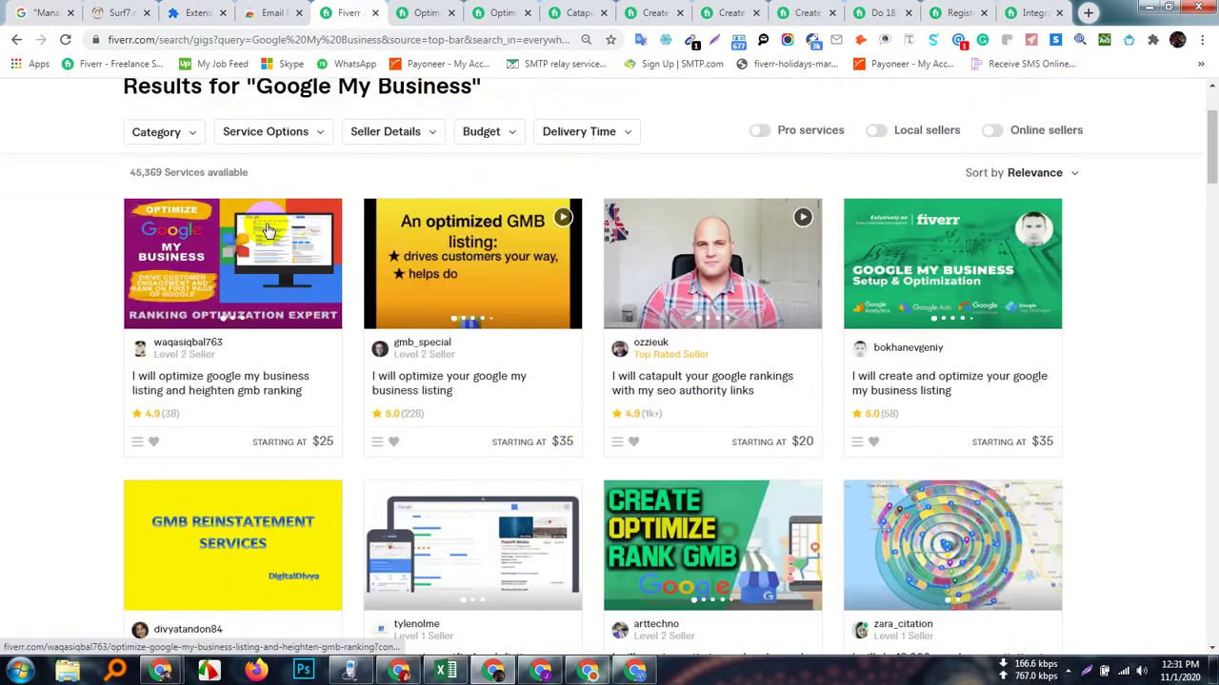
scroll(270, 228, up, 2)
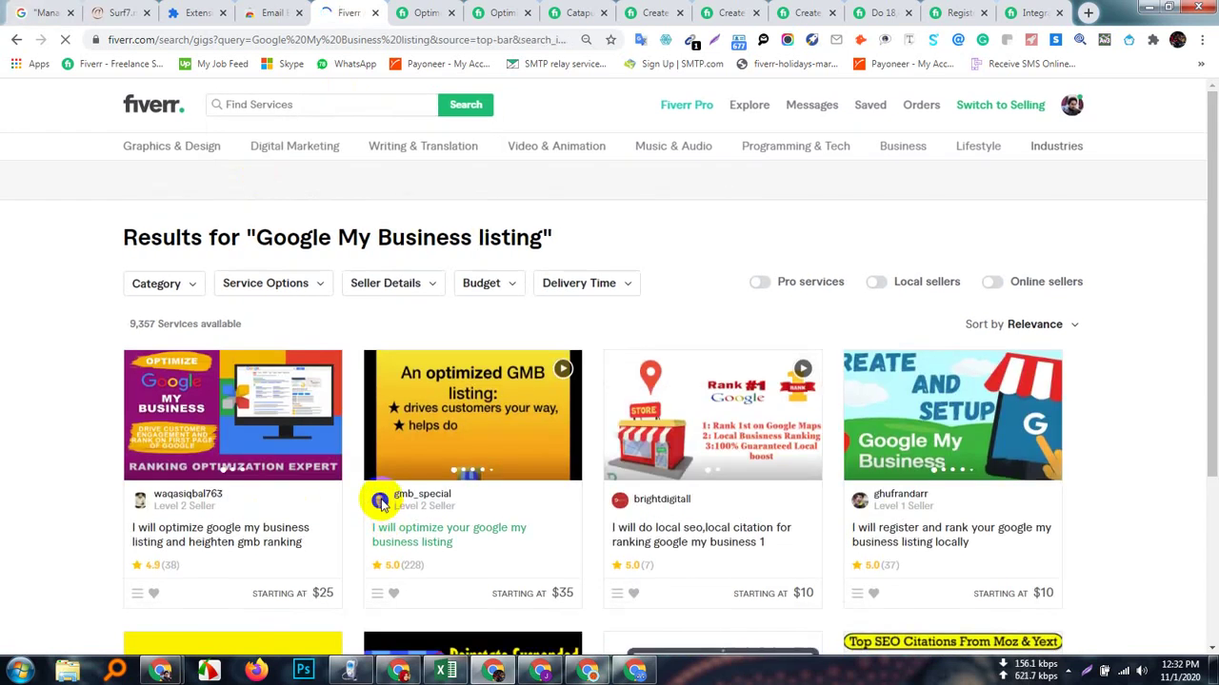
- Browse the "Google My Business listing" results and open the gig offering 3000 google map citations in a new tab
scroll(379, 501, down, 5)
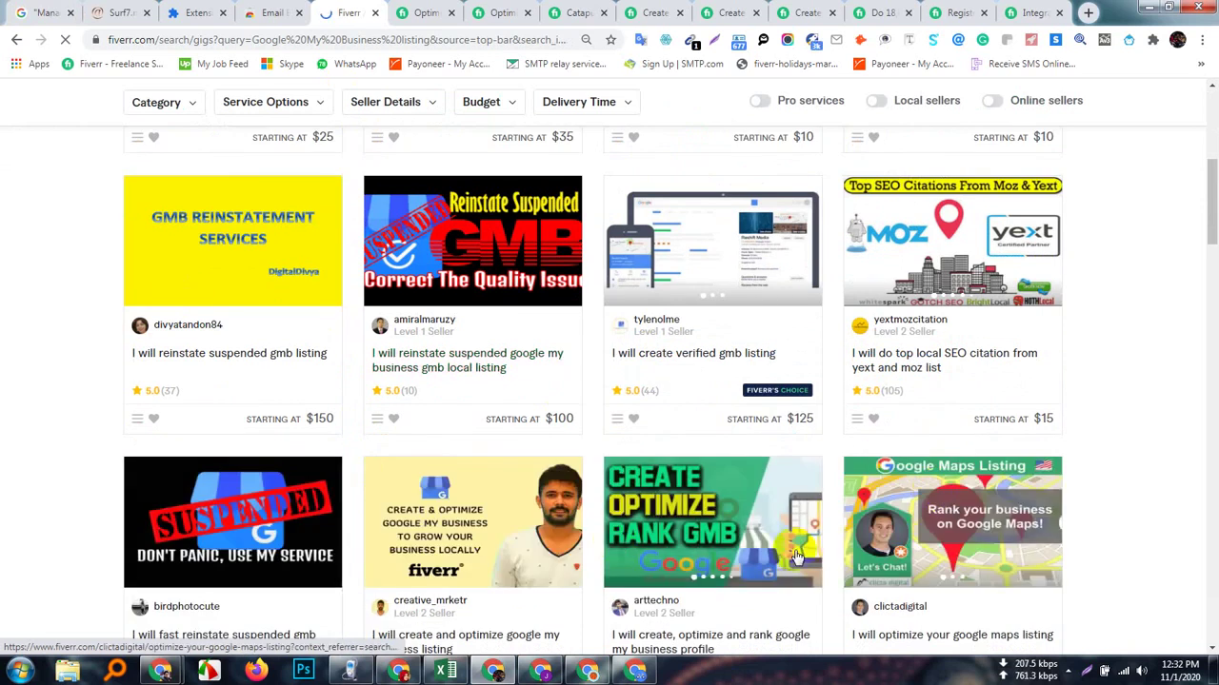
scroll(818, 438, down, 3)
scroll(830, 462, up, 4)
scroll(831, 463, up, 4)
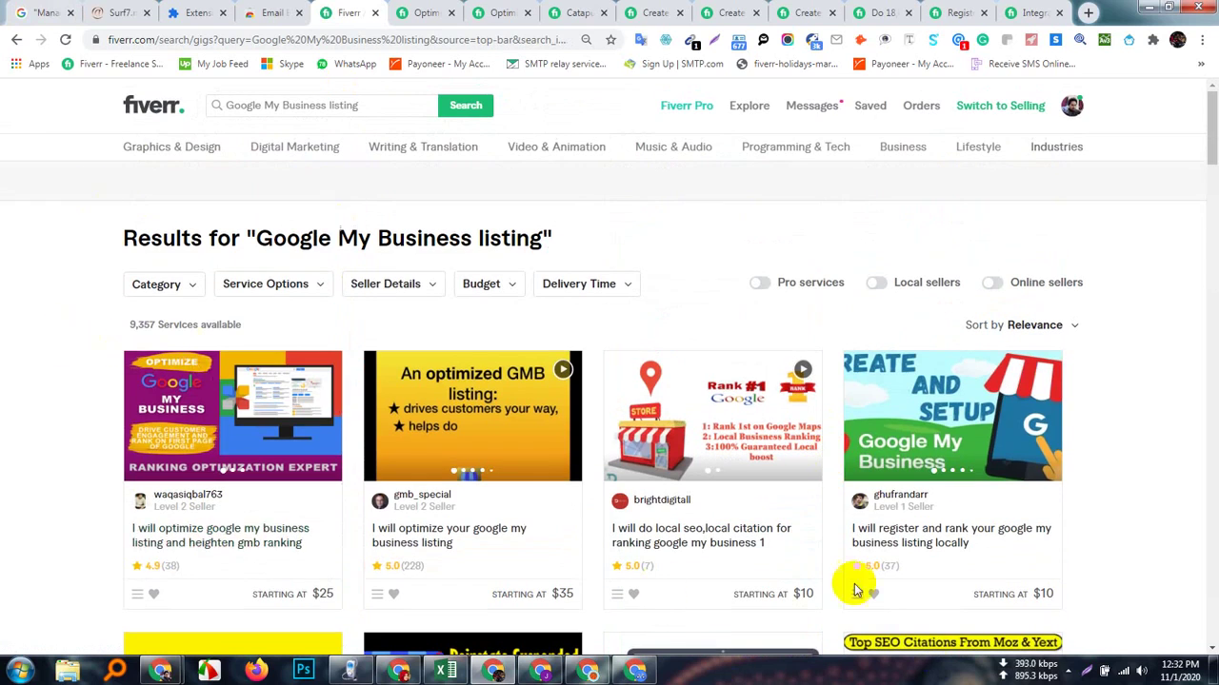
scroll(803, 530, down, 8)
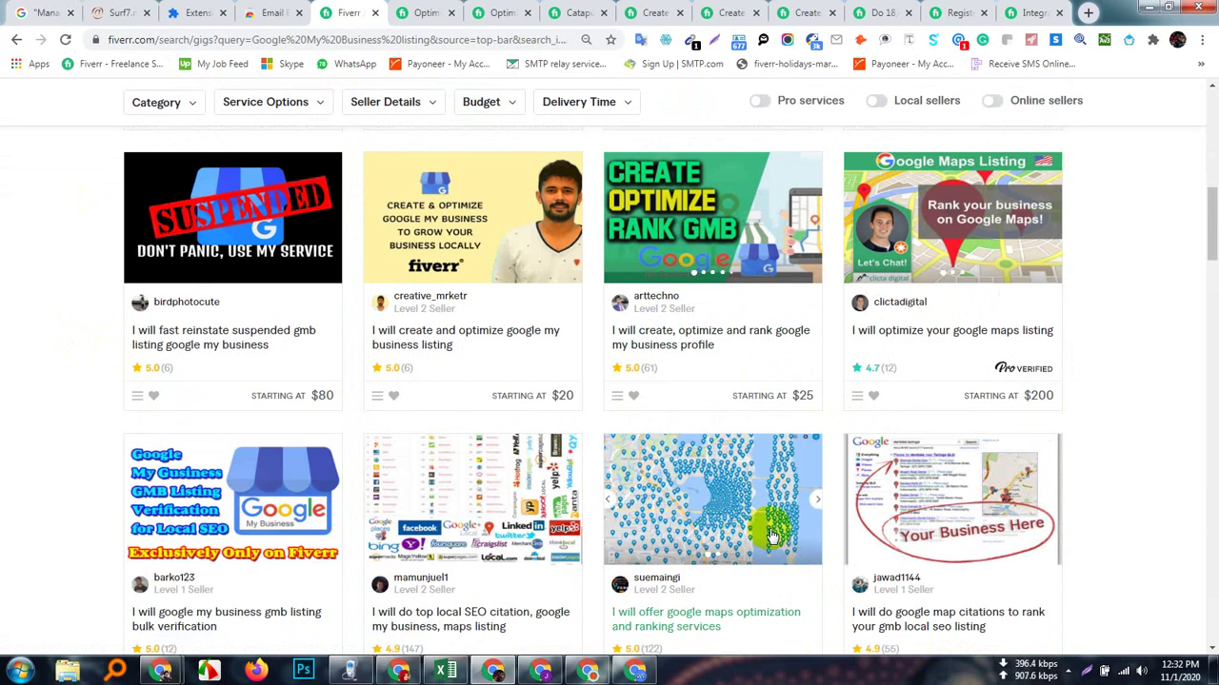
scroll(757, 500, down, 4)
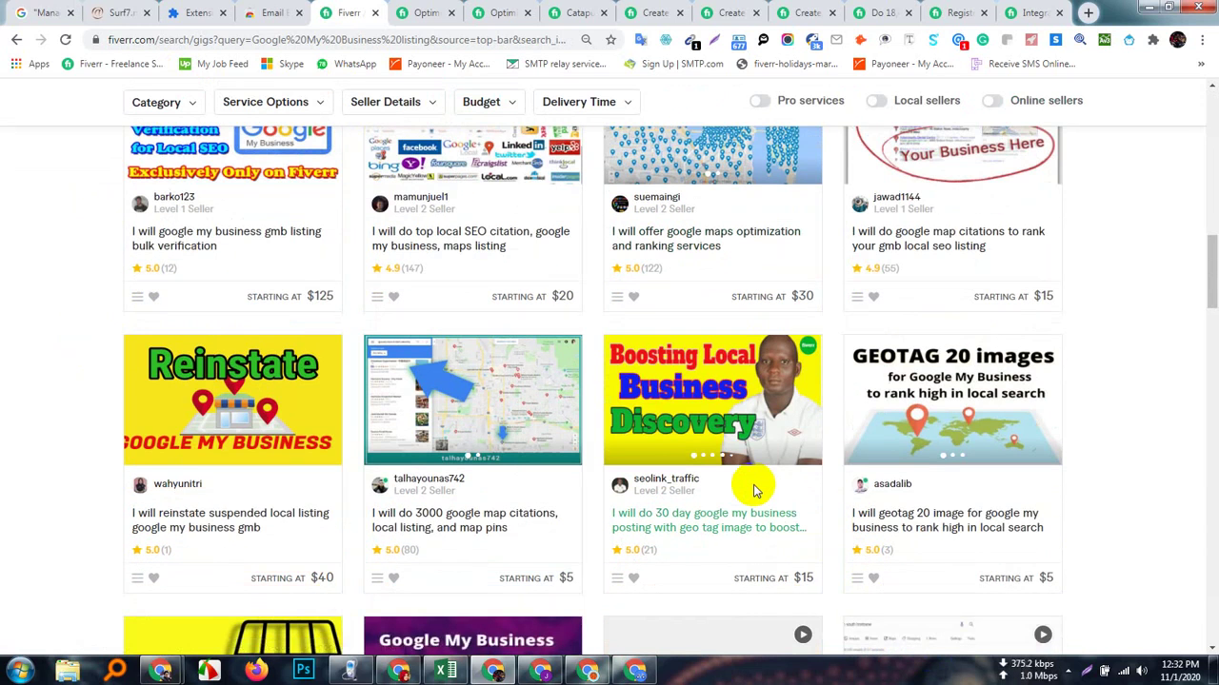
scroll(752, 489, down, 2)
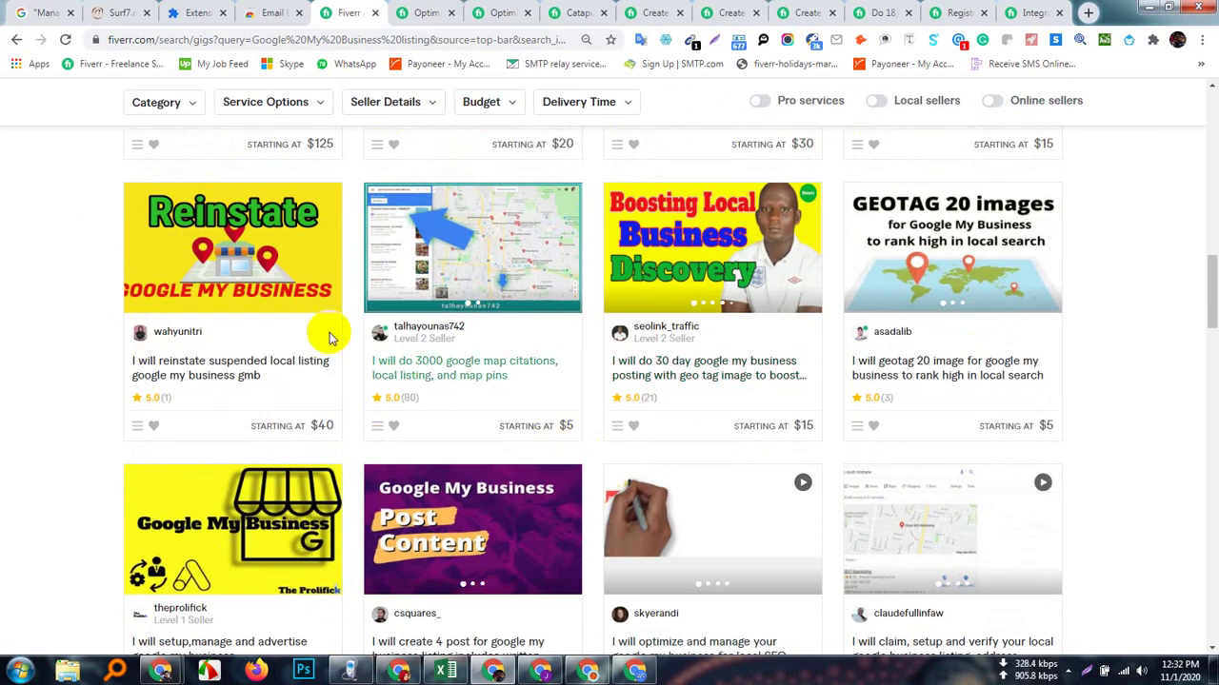
right_click(436, 361)
click(495, 371)
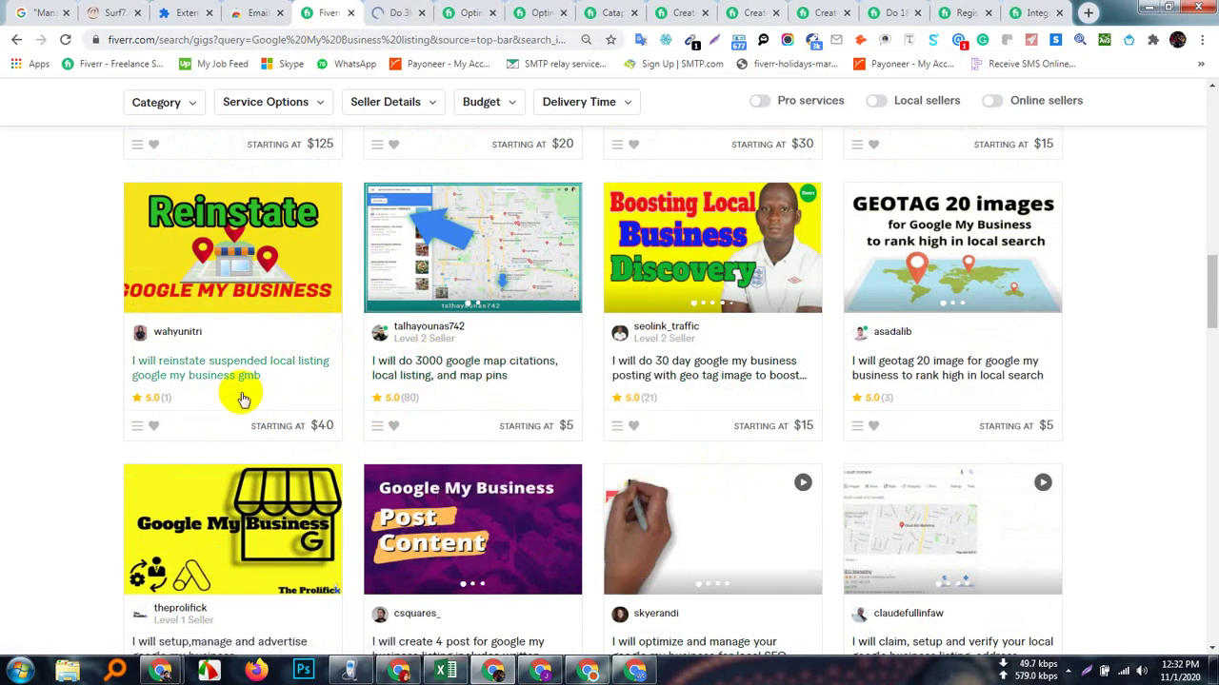
- View the 3000 google map citations gig, and search Google for "Restaurants in Rangpur" in a new tab
click(400, 13)
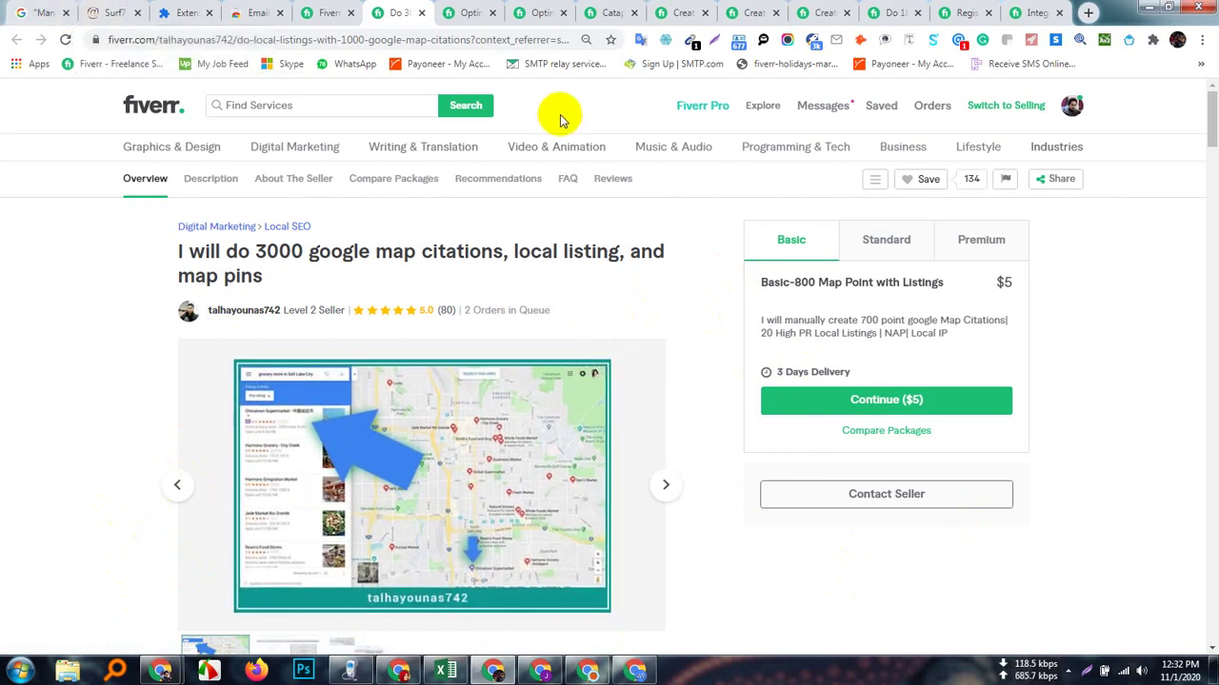
click(1087, 14)
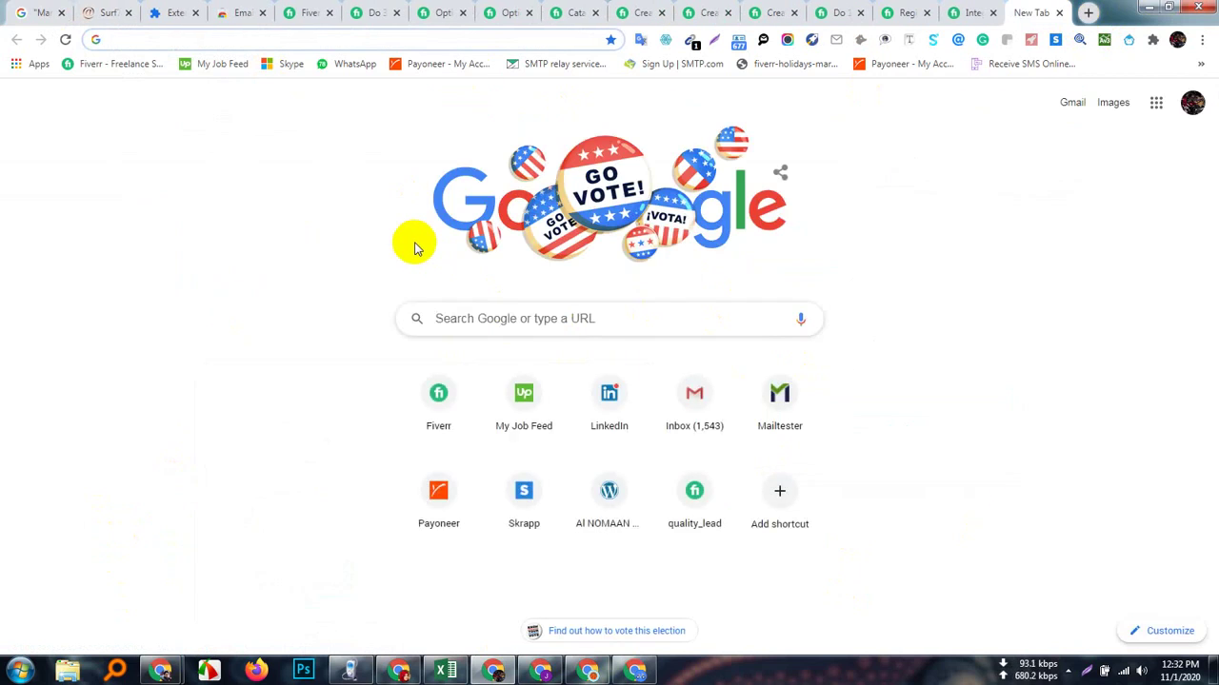
text(Resta)
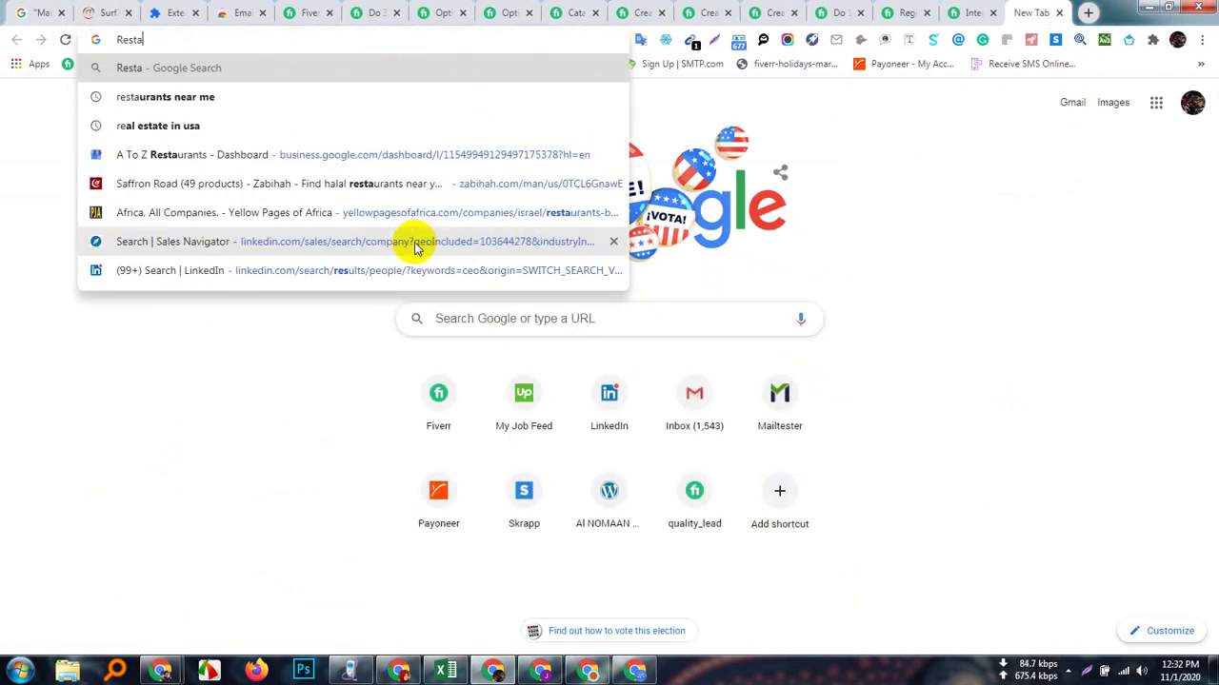
text(urants)
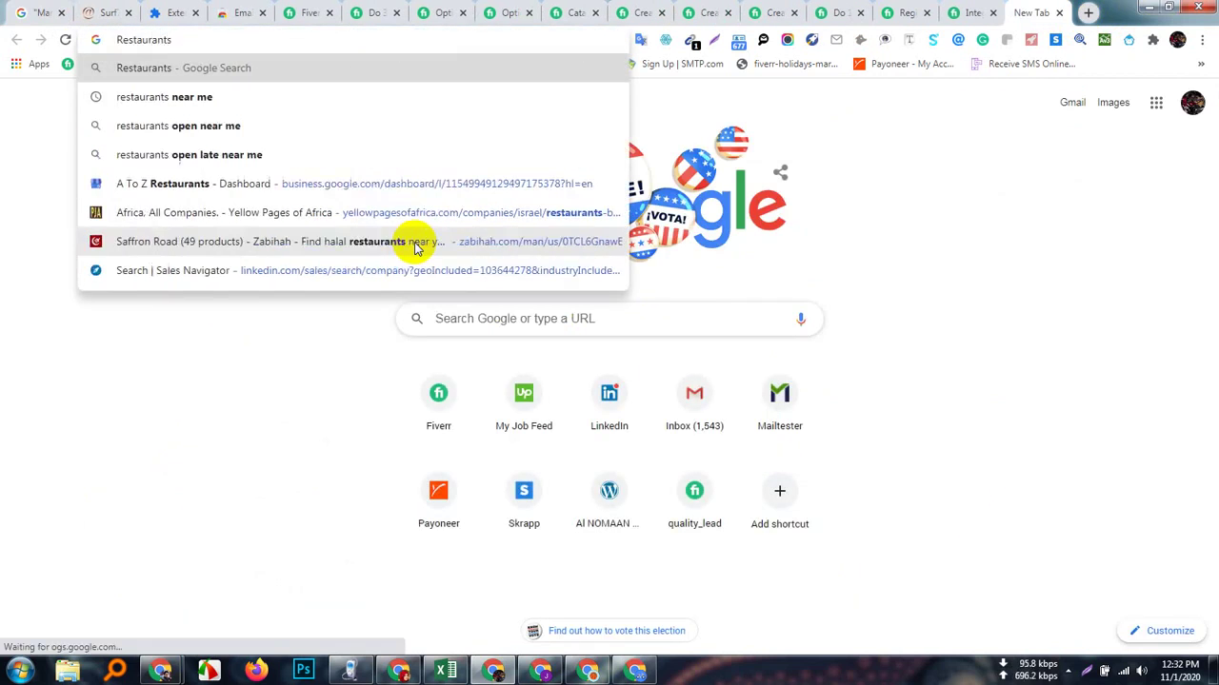
text( in Ran)
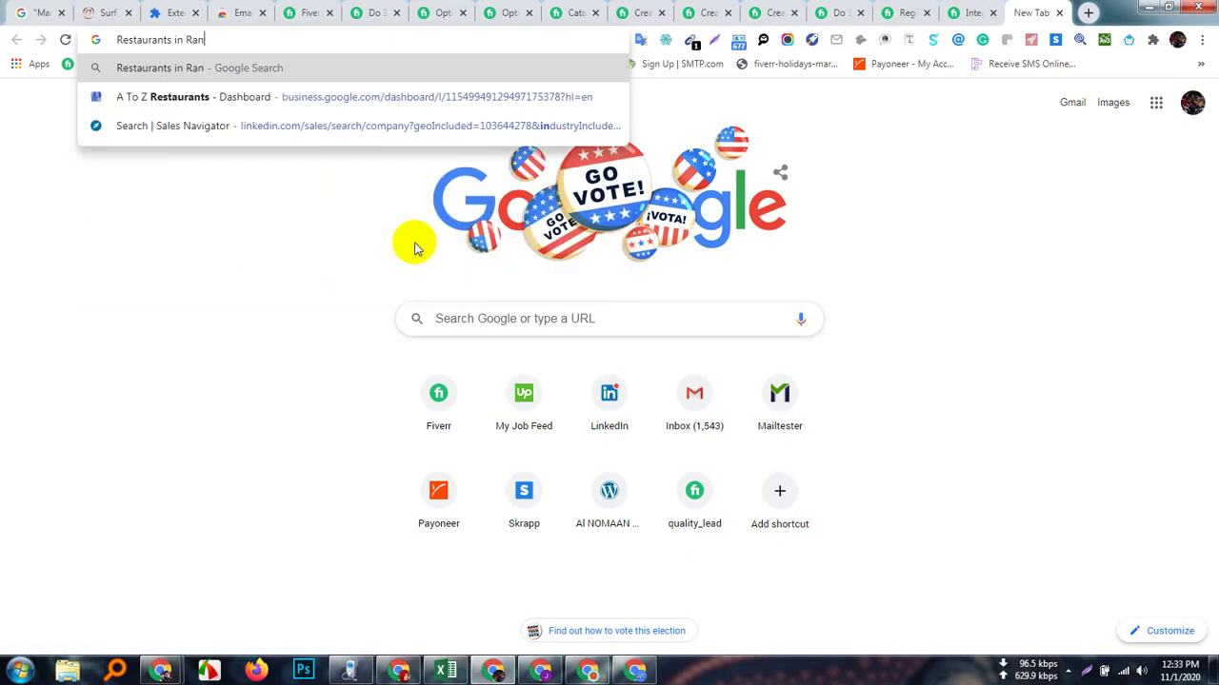
text(gpur)
key(Return)
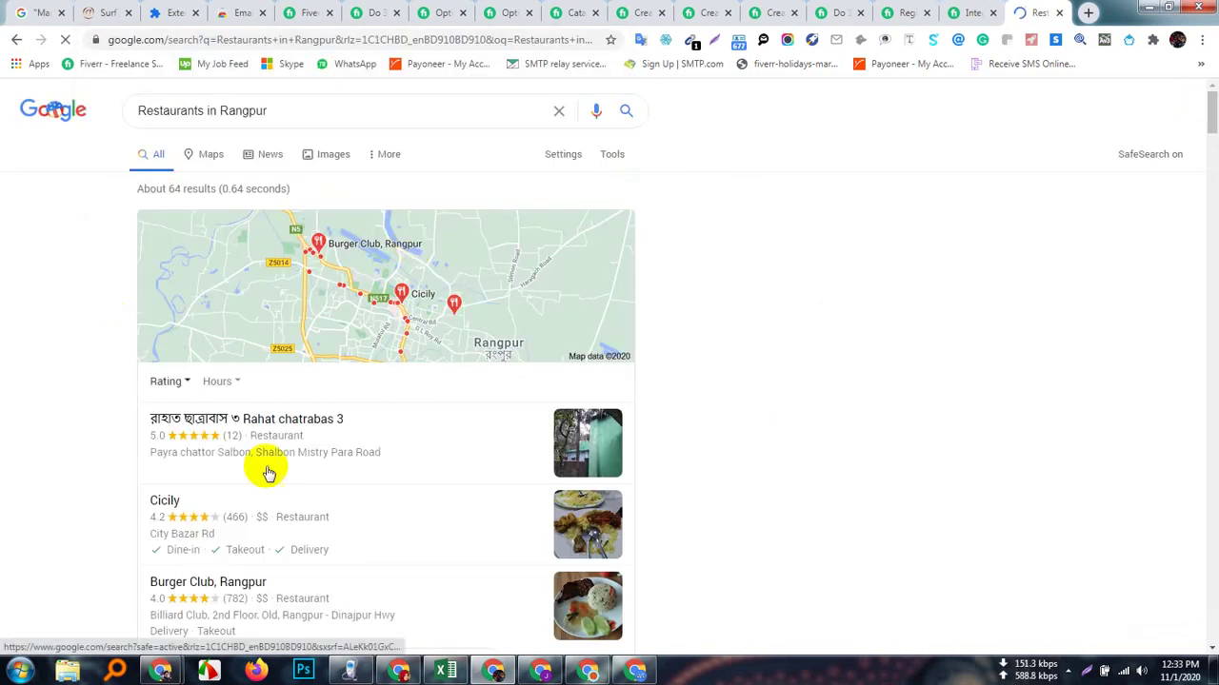
- Open the full list of local business listings for restaurants in Rangpur and browse it
scroll(248, 435, down, 3)
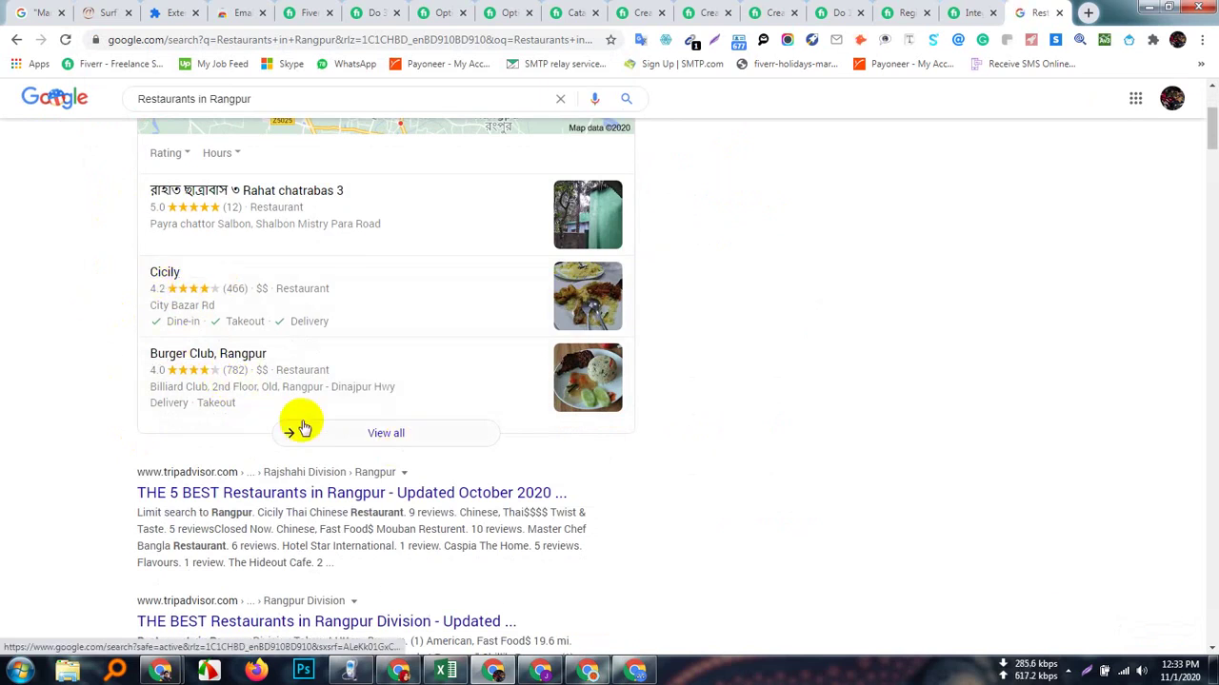
click(390, 436)
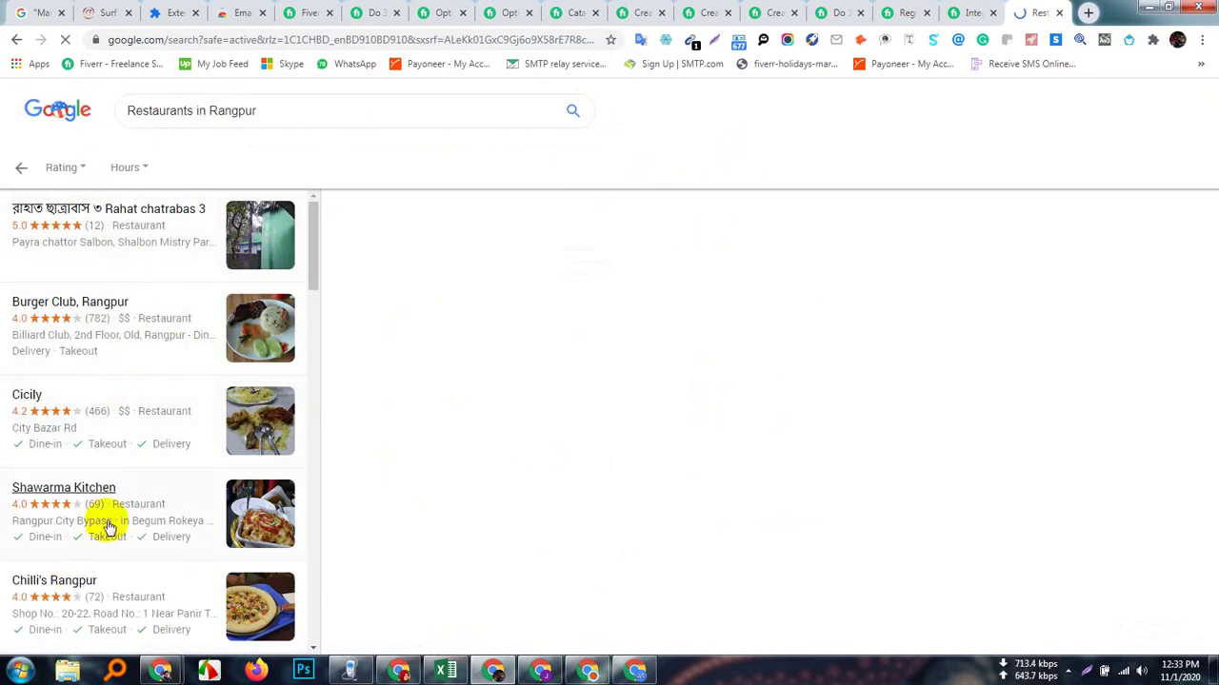
scroll(136, 532, down, 4)
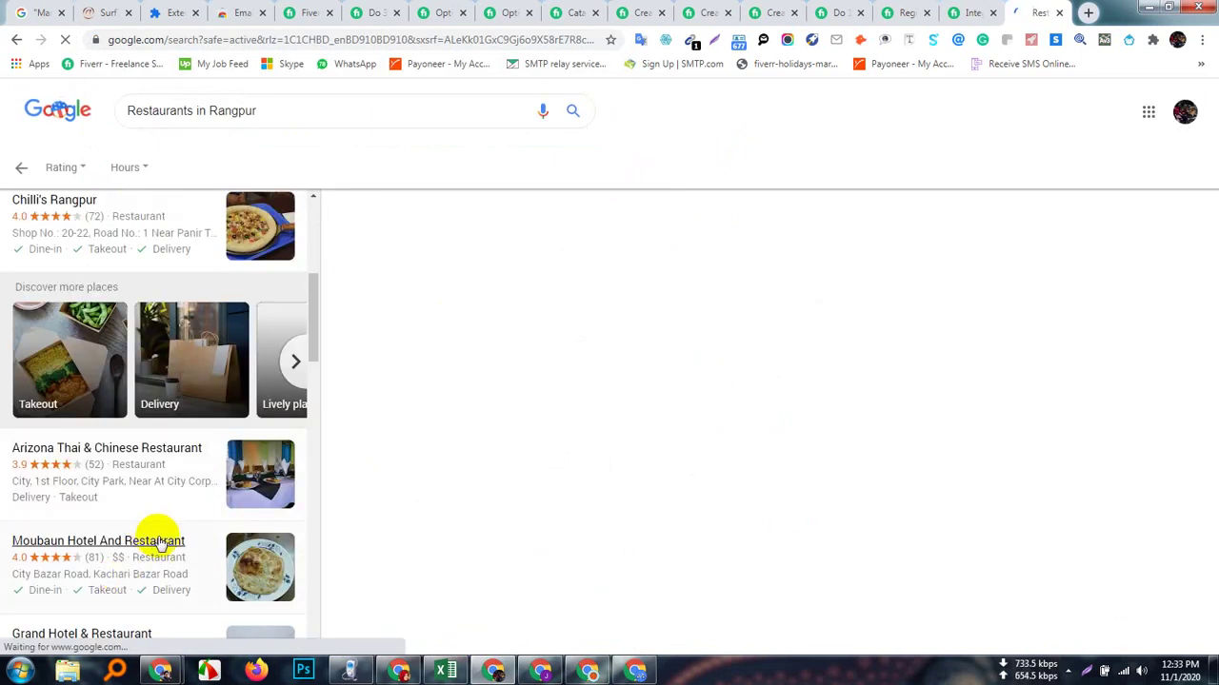
scroll(160, 541, up, 4)
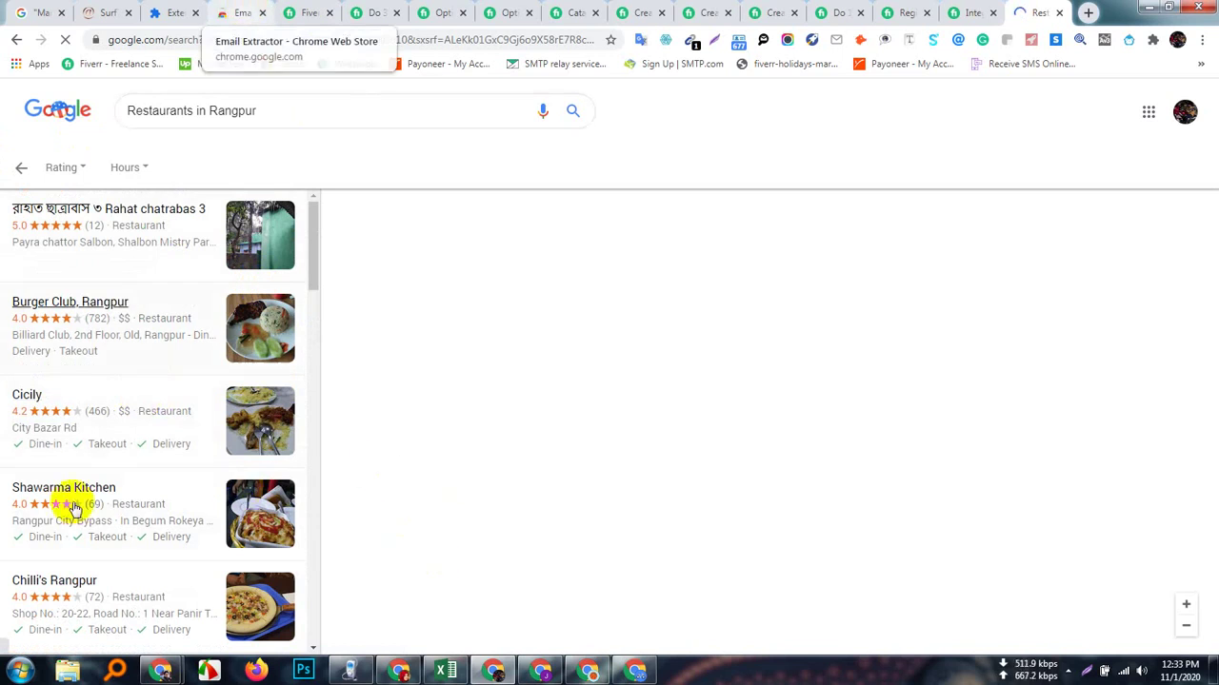
- Close all the open Fiverr tabs, keeping the Google restaurant results open
click(330, 13)
click(329, 13)
click(329, 14)
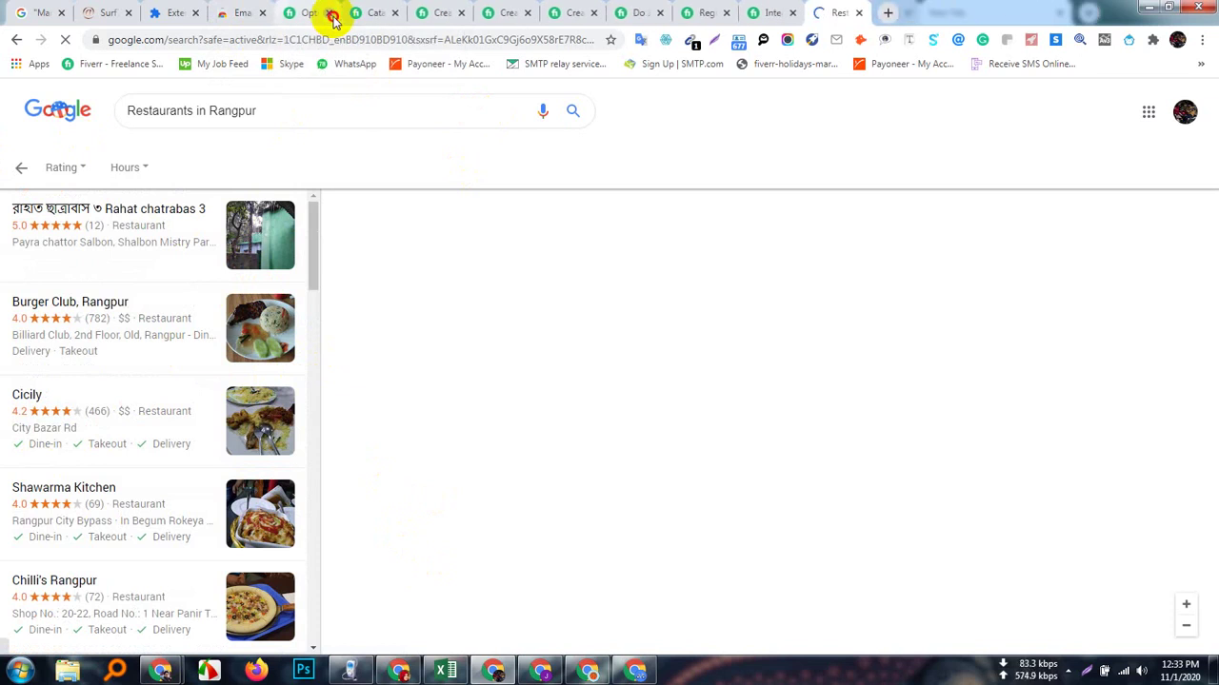
click(329, 13)
click(329, 13)
click(330, 13)
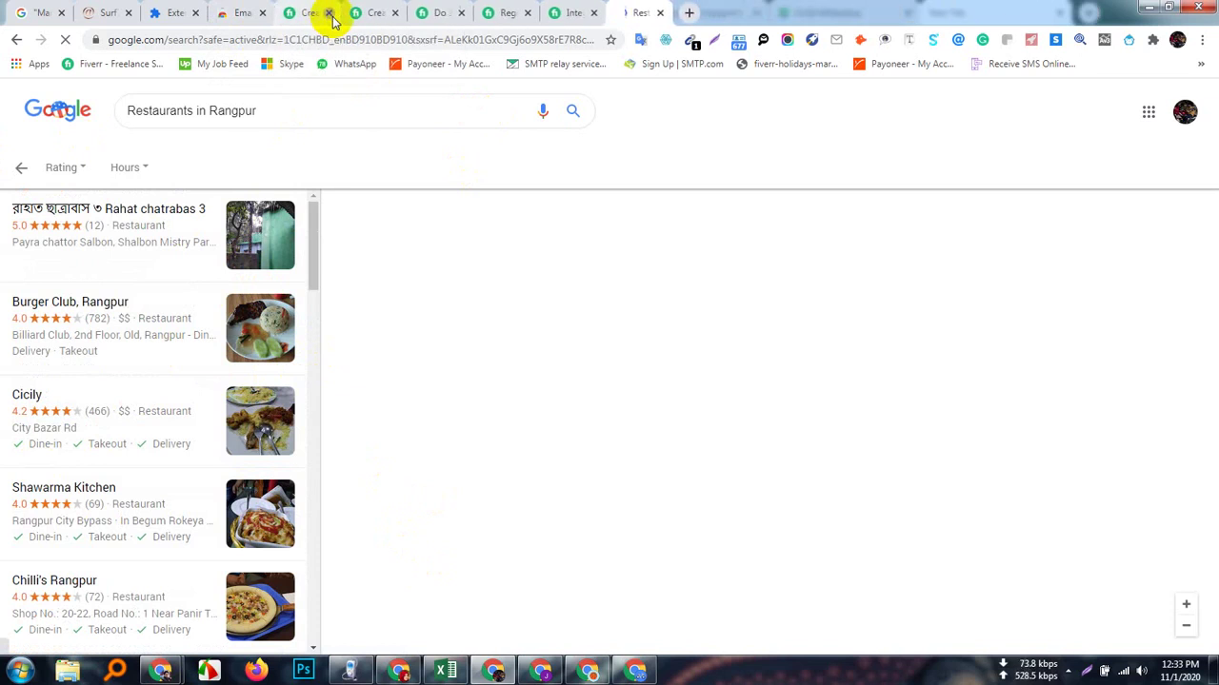
click(330, 13)
click(329, 13)
click(329, 14)
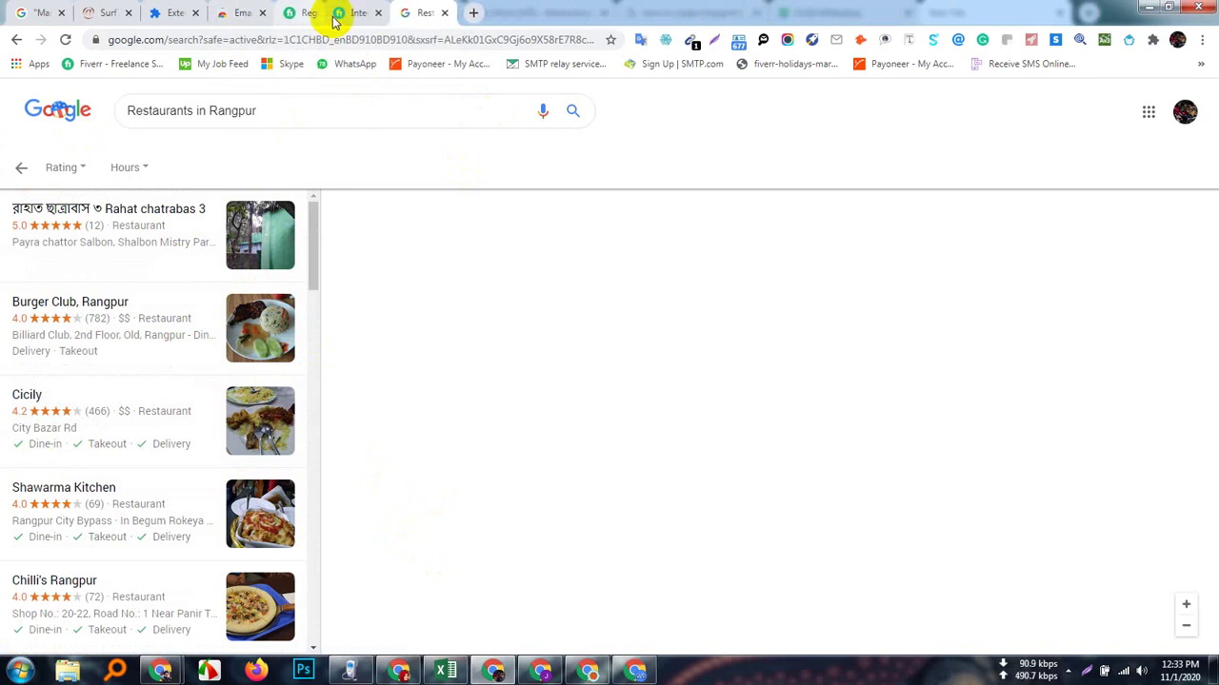
click(329, 13)
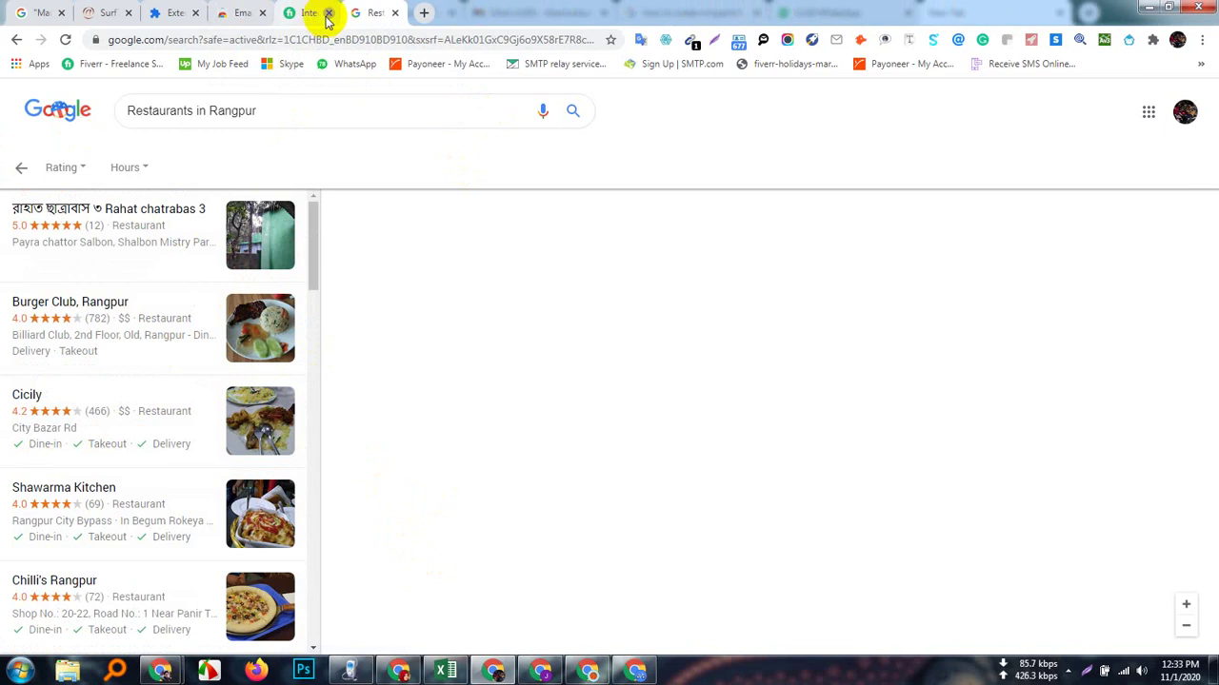
click(329, 14)
click(358, 14)
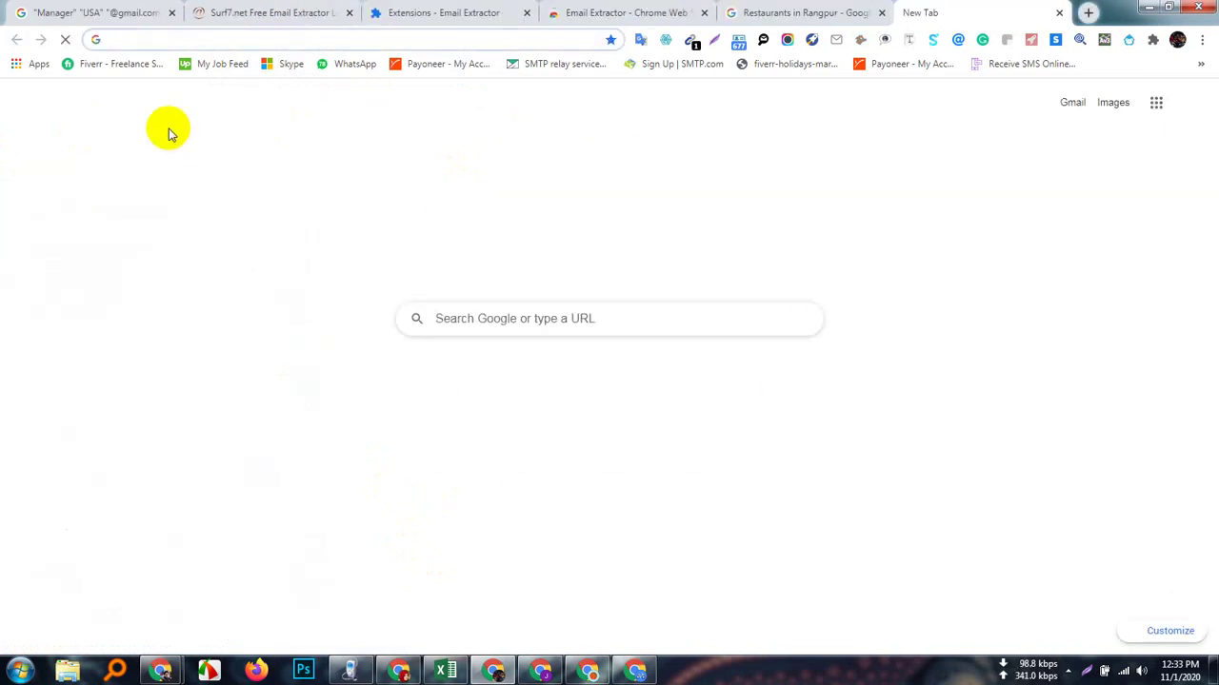
text(nomaan)
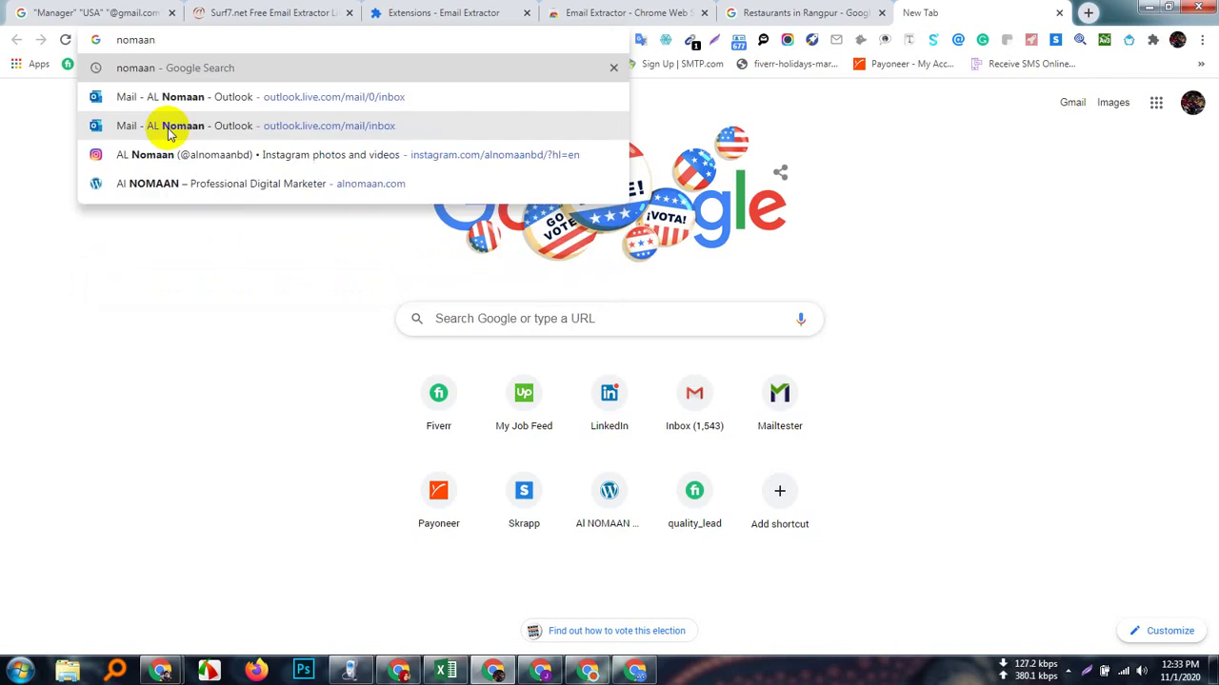
key(Return)
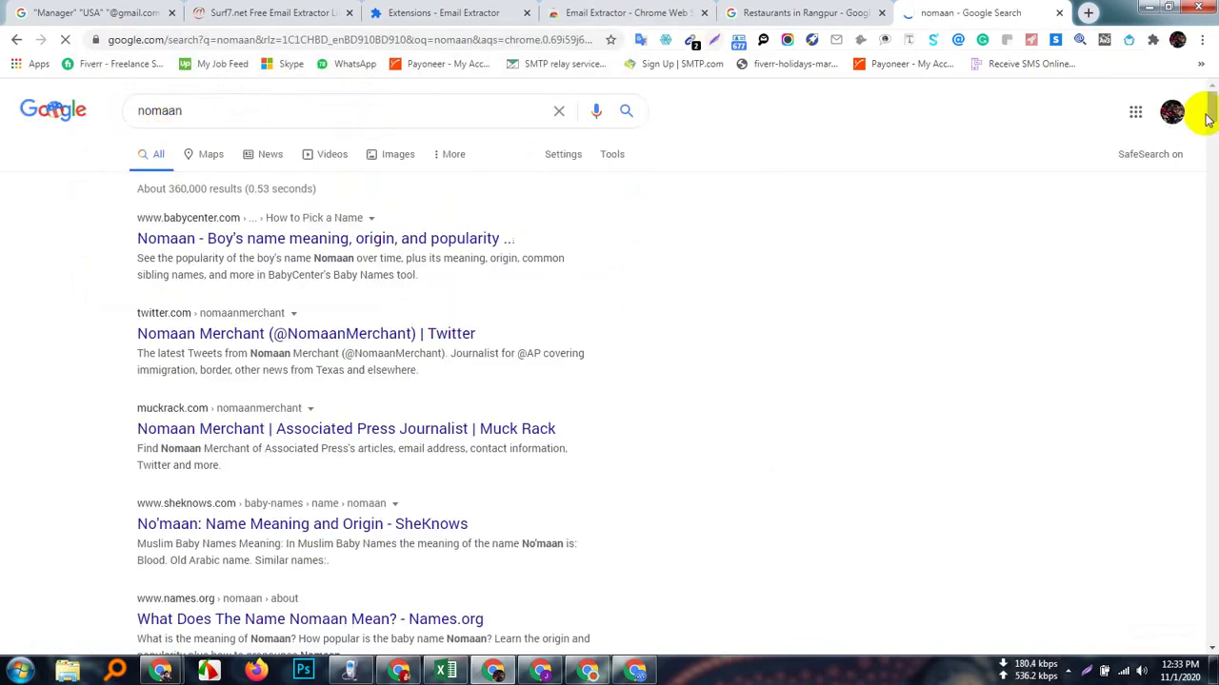
key(ctrl+w)
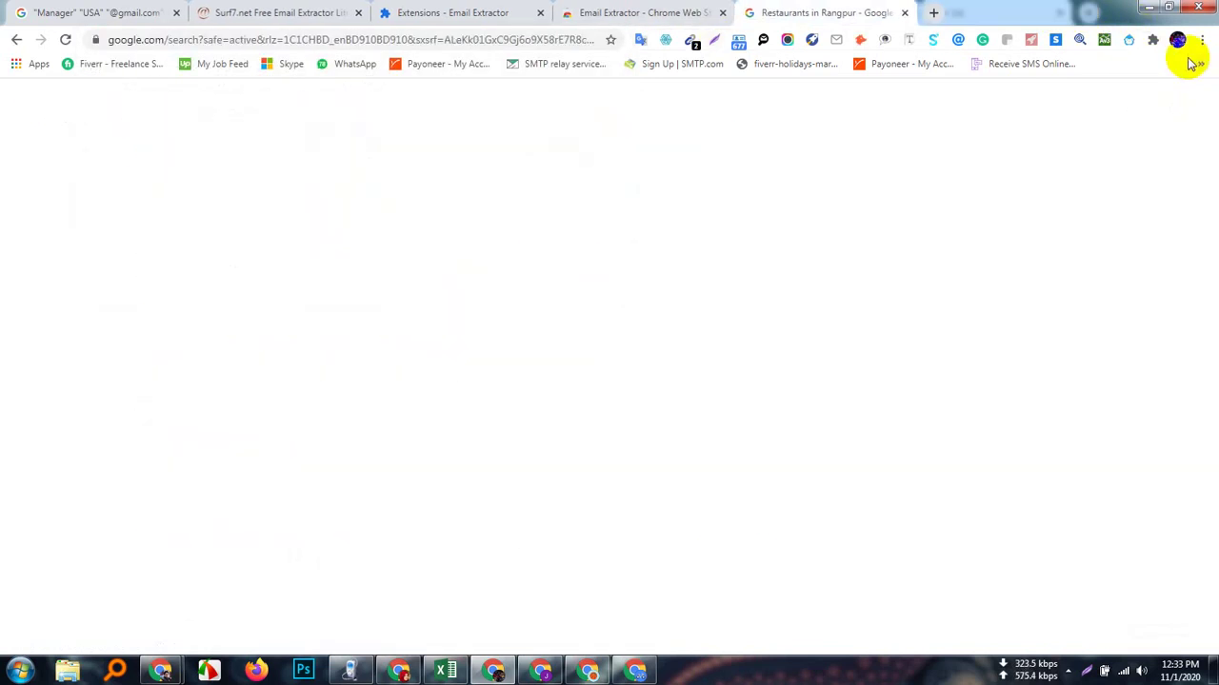
- Switch to the Web Scraper browser profile and search Google for the trainer's business name
click(1178, 41)
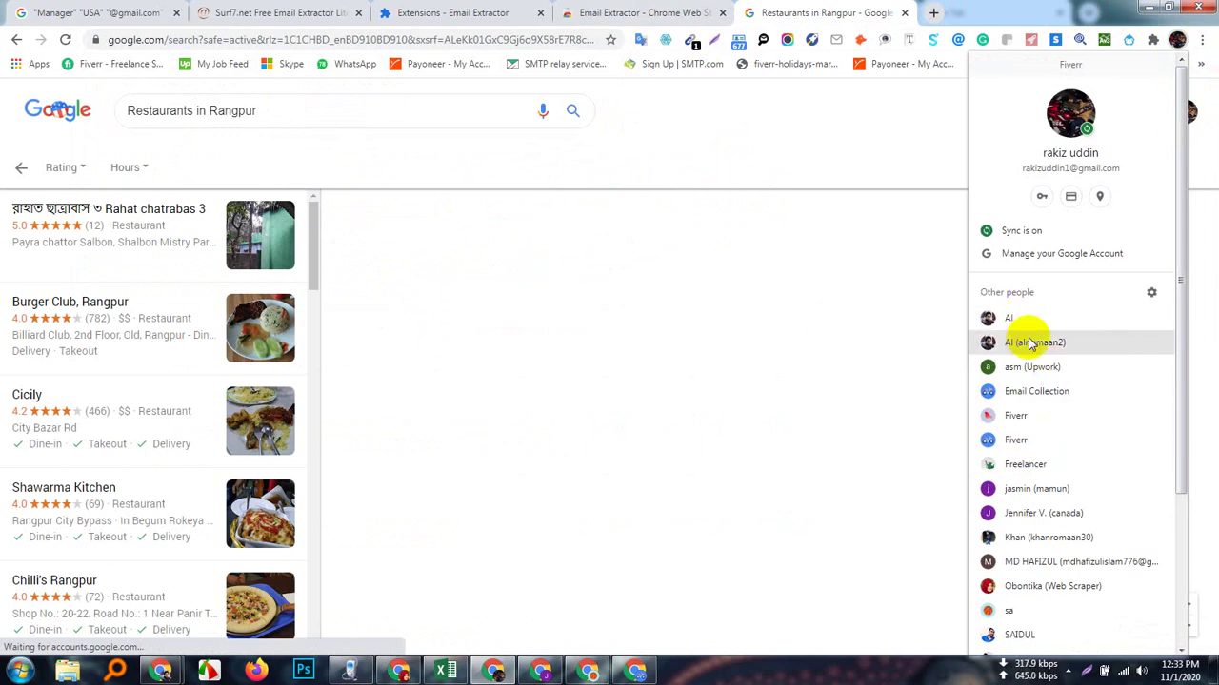
click(1044, 583)
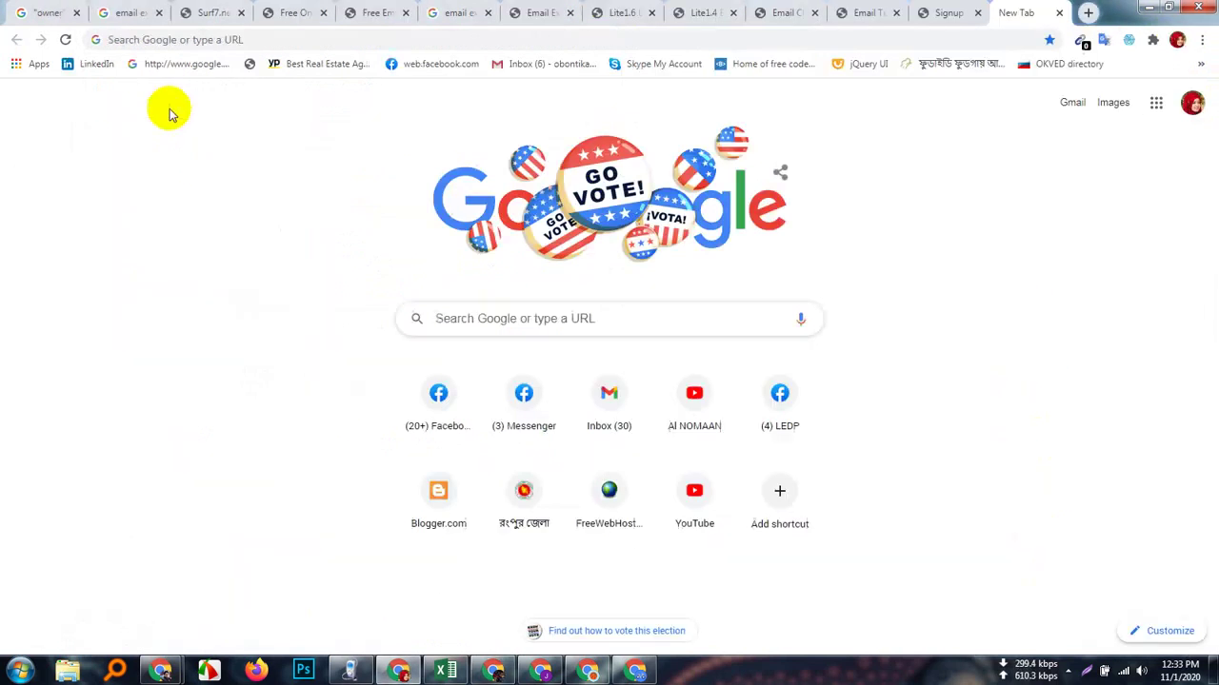
click(192, 38)
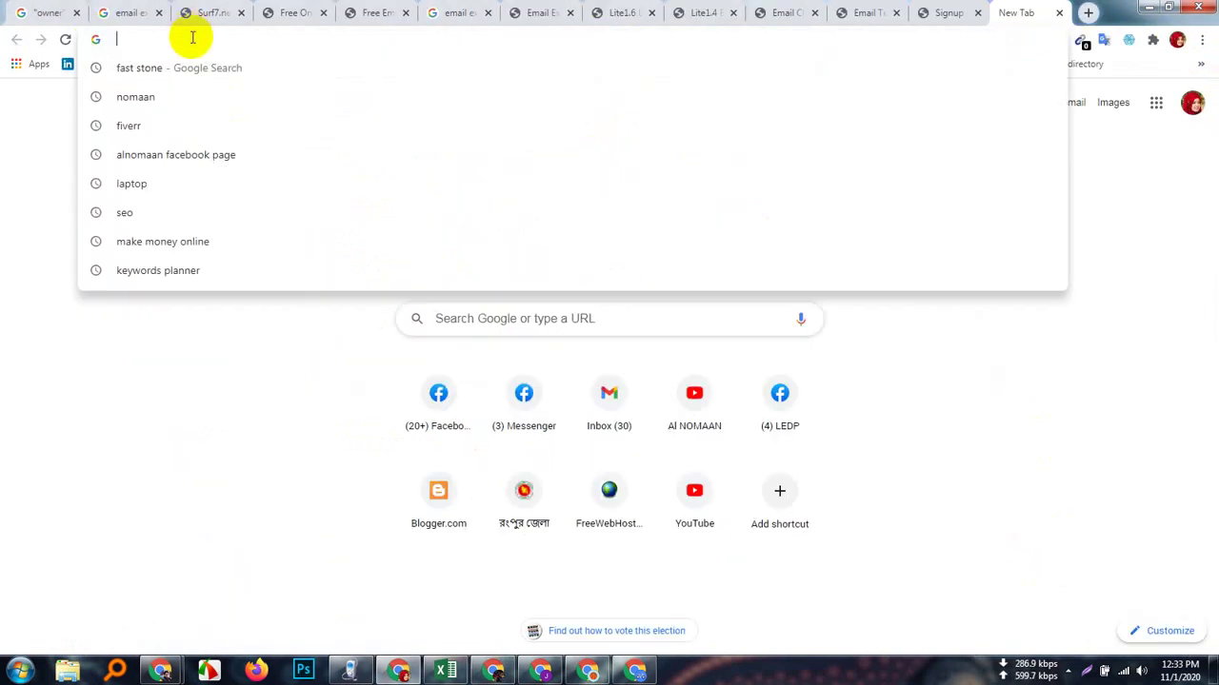
text(noma)
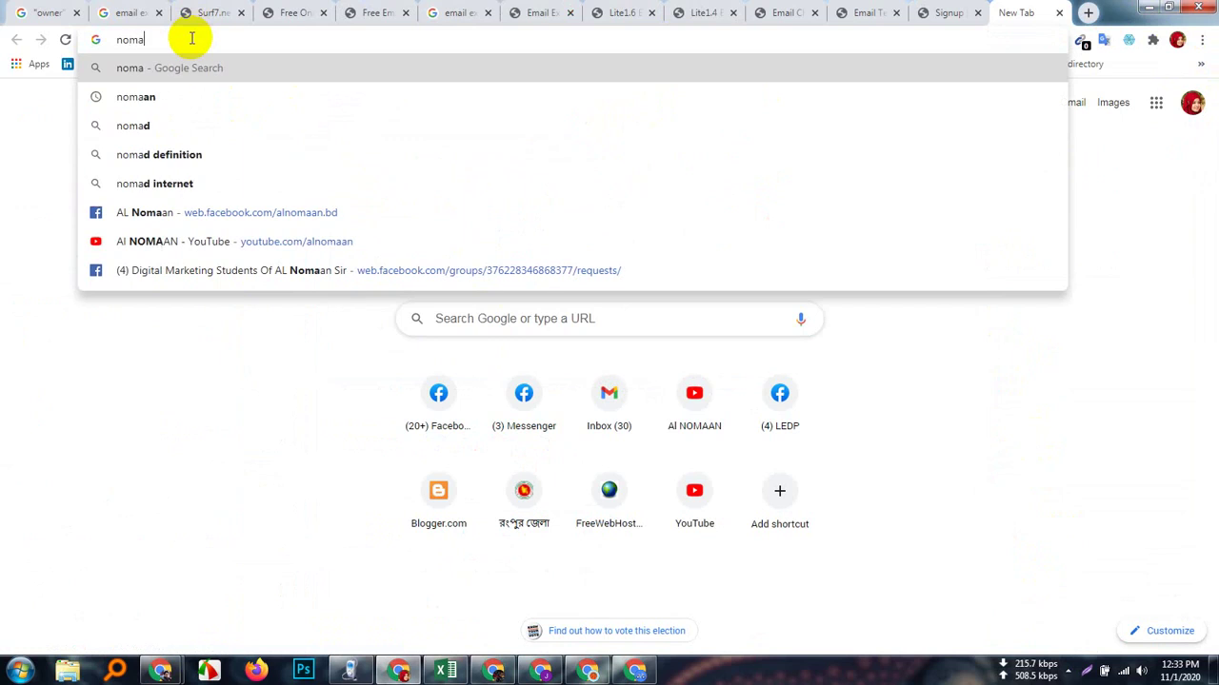
text(an)
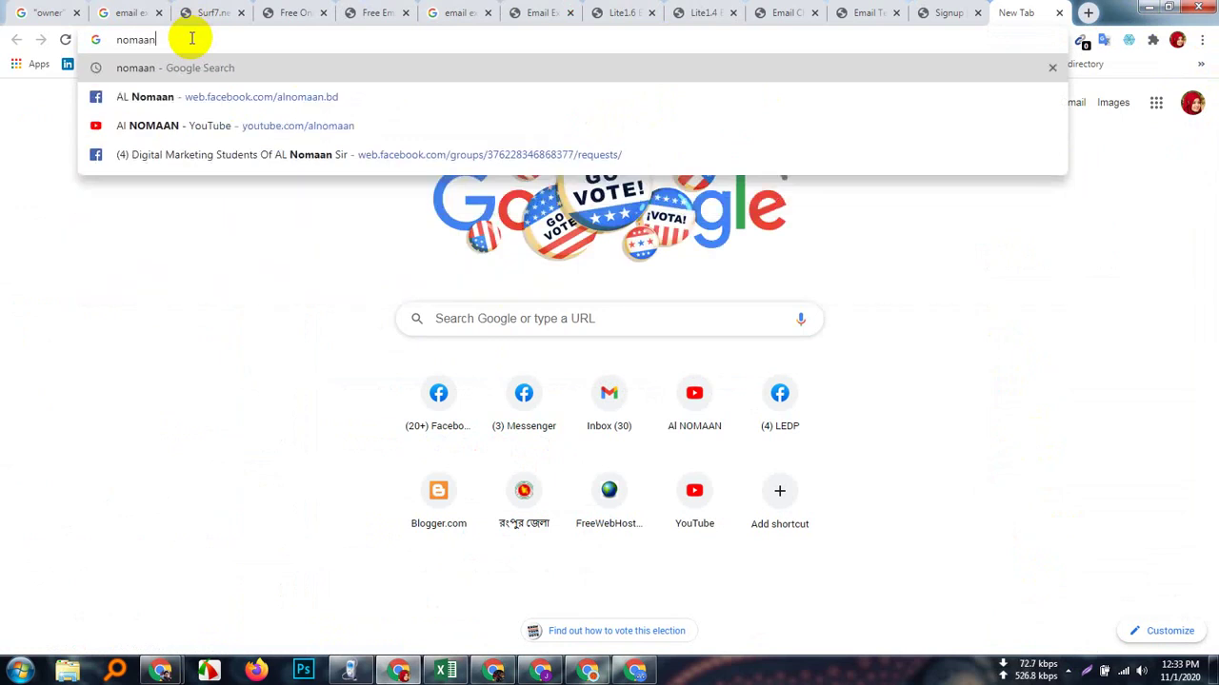
key(Return)
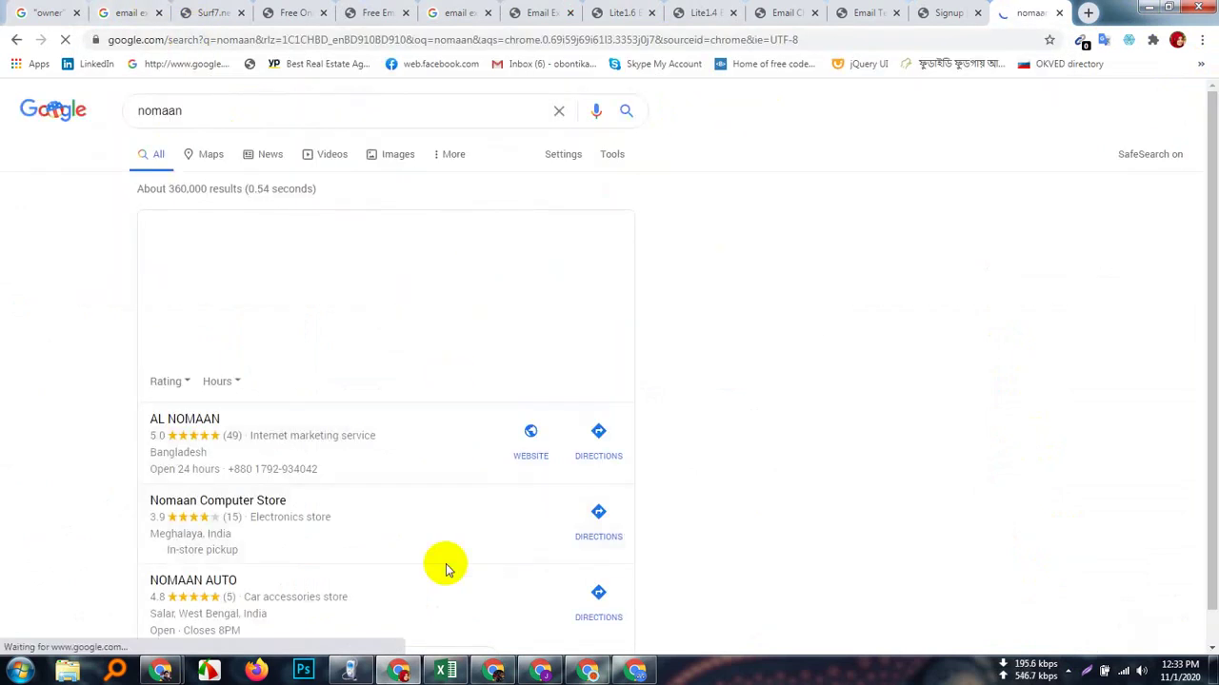
- Dismiss the location permission request and open the trainer's internet marketing service listing in Bangladesh
scroll(137, 595, down, 2)
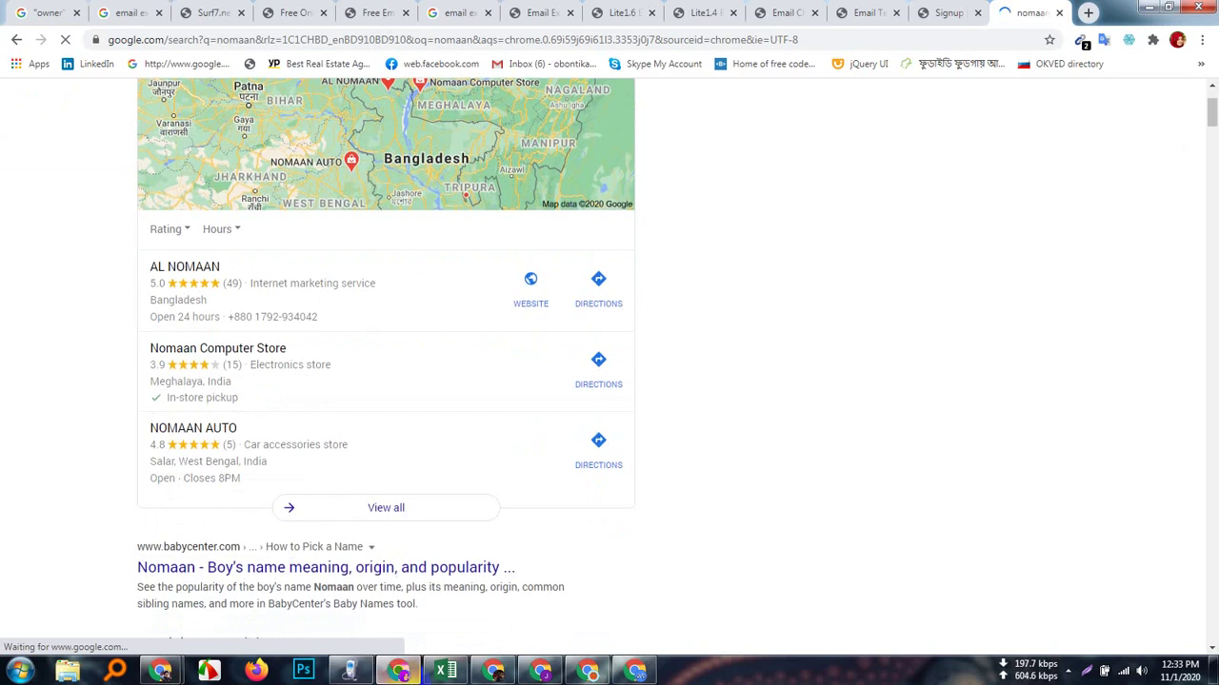
scroll(362, 604, up, 2)
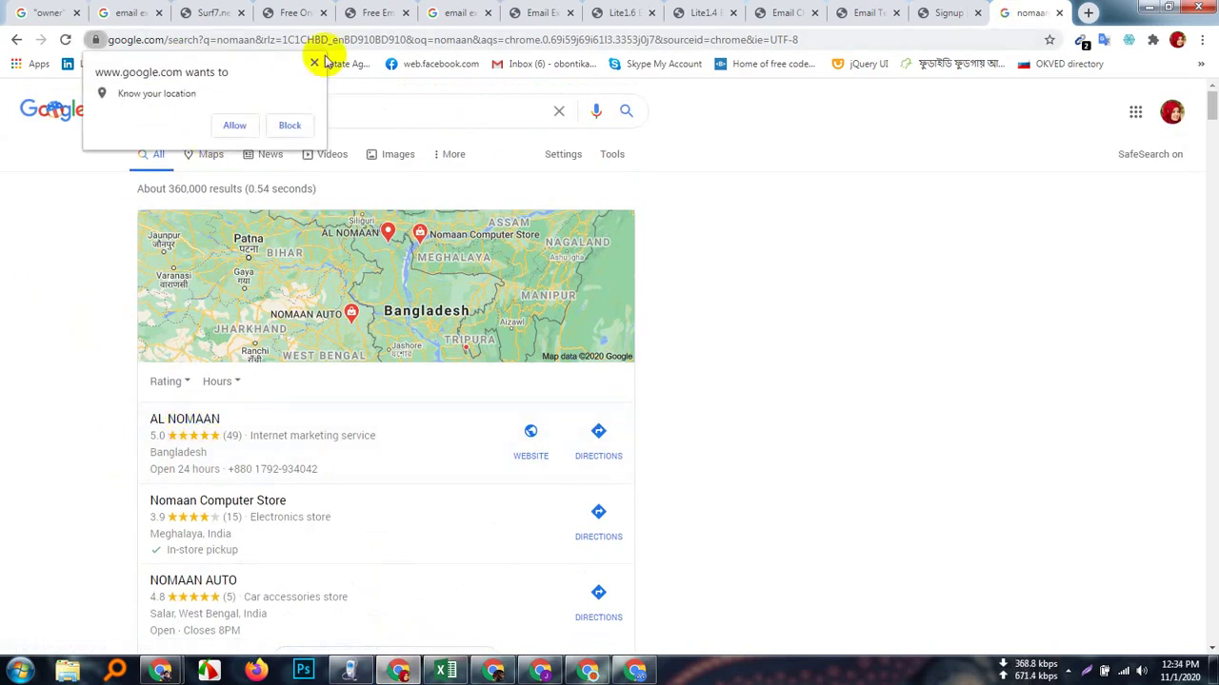
click(314, 65)
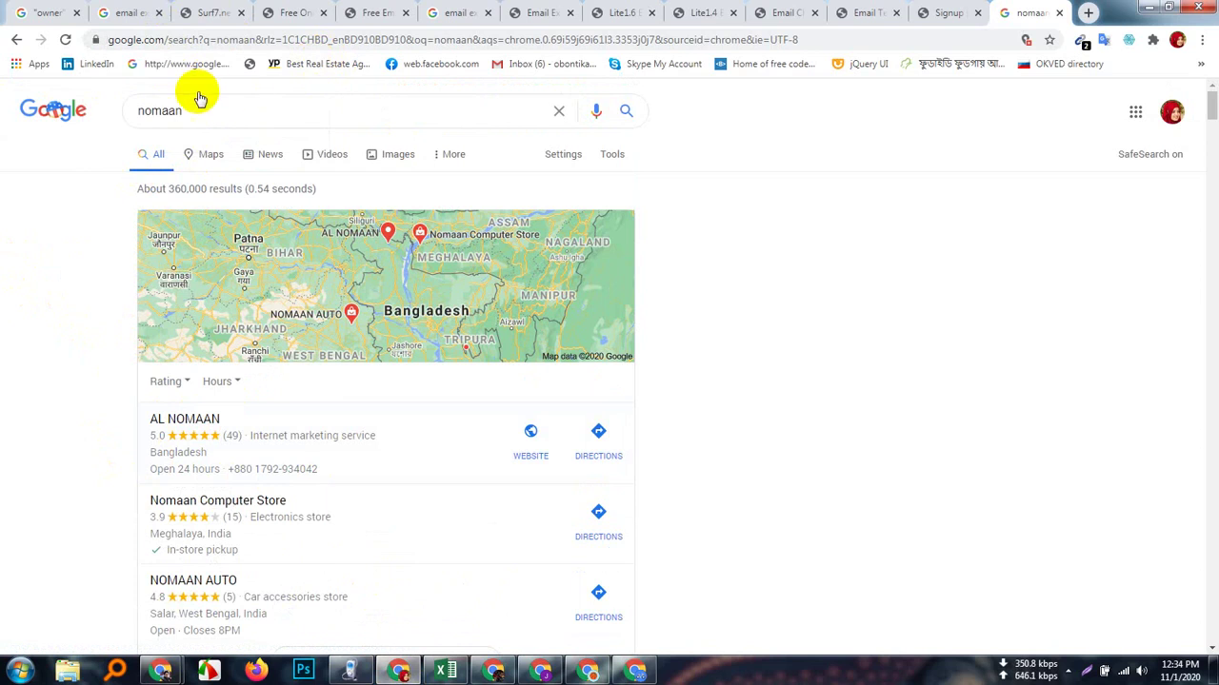
click(184, 419)
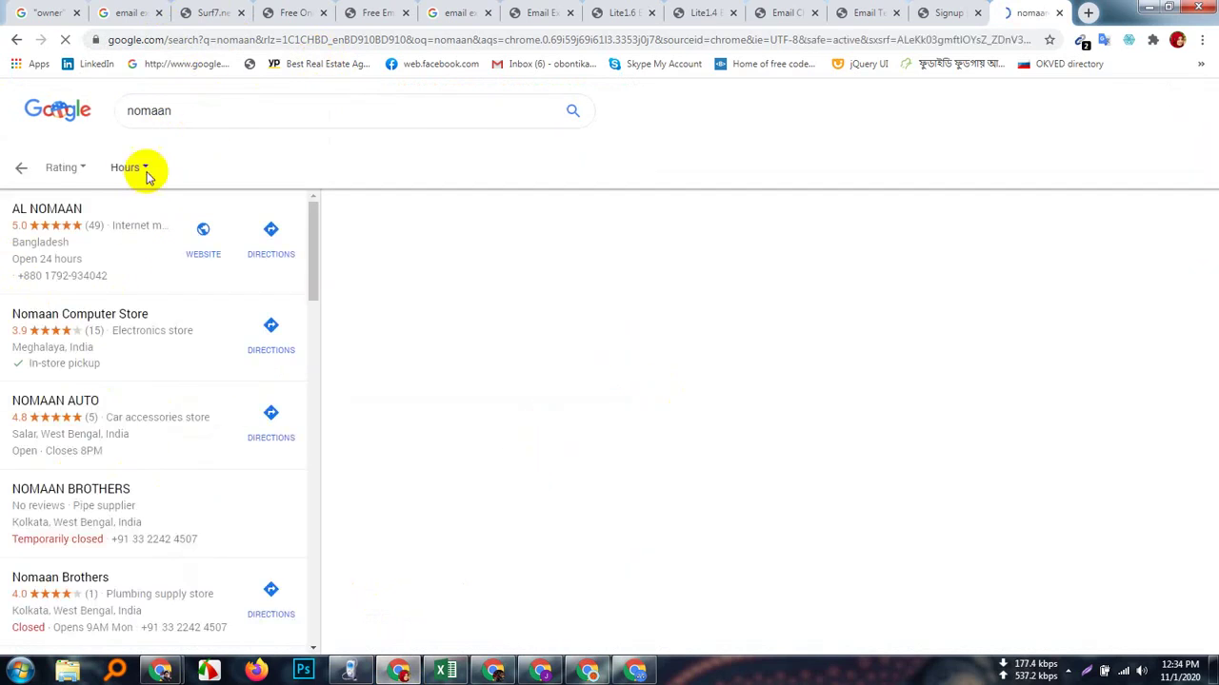
click(50, 214)
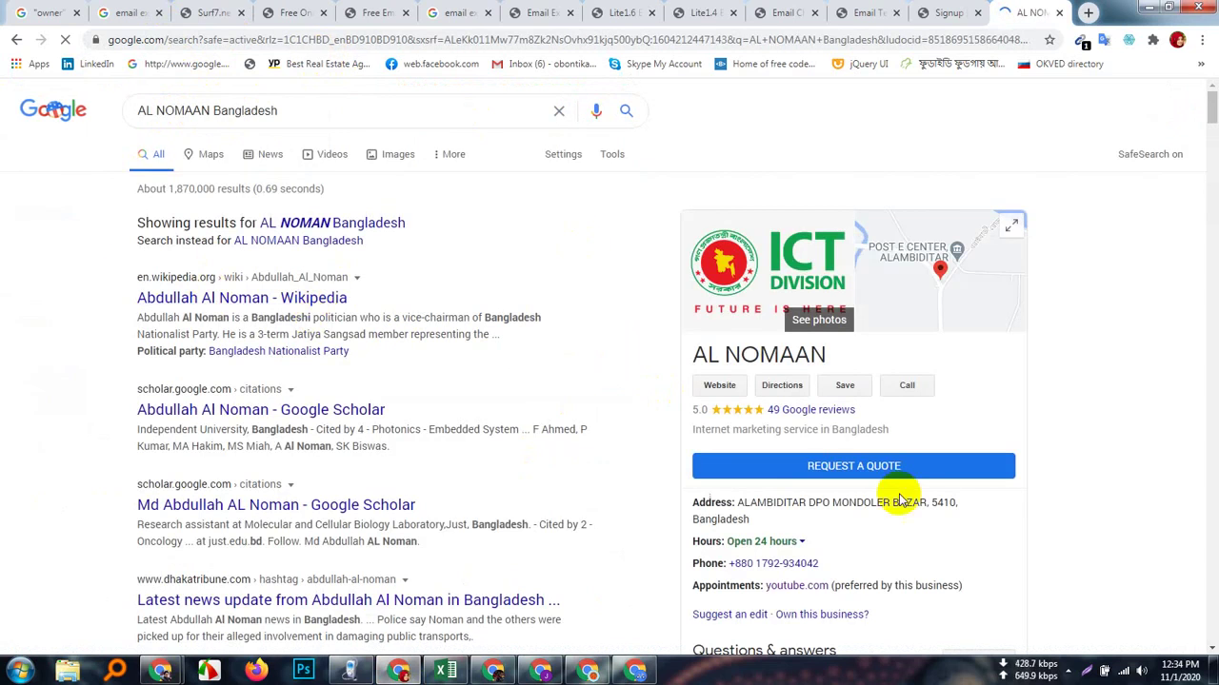
- Examine the business profile's contact details, opening hours, questions, review options and description
scroll(887, 490, down, 3)
scroll(866, 400, up, 2)
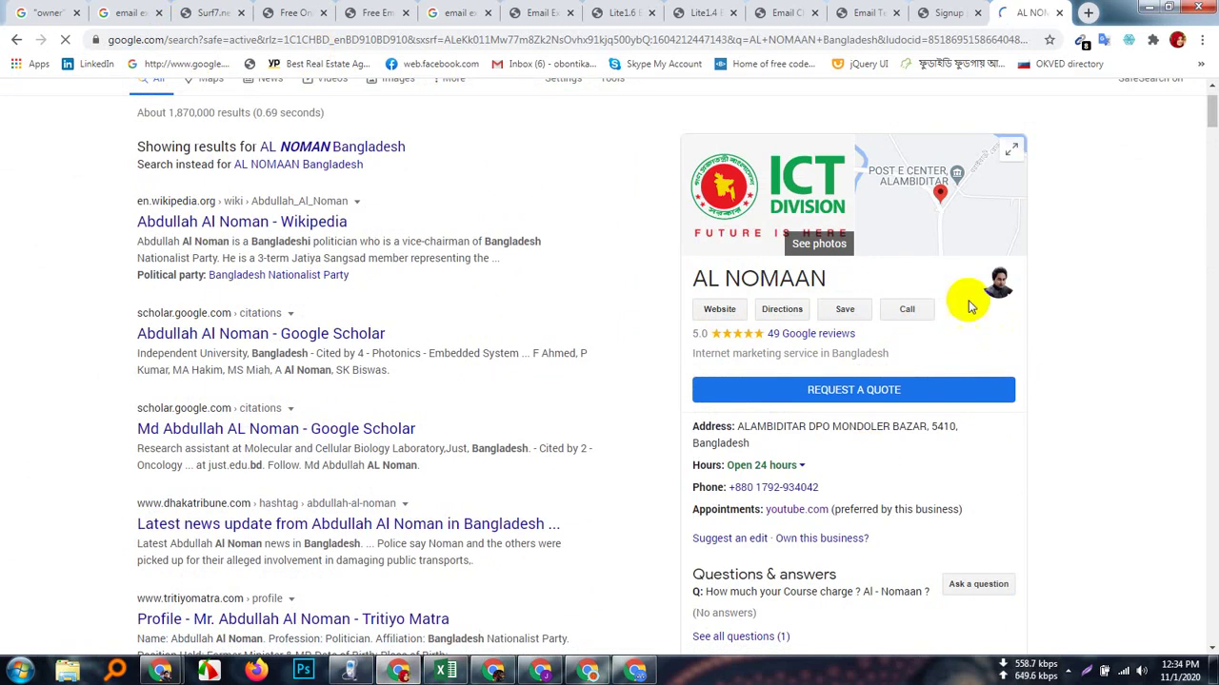
scroll(847, 535, down, 3)
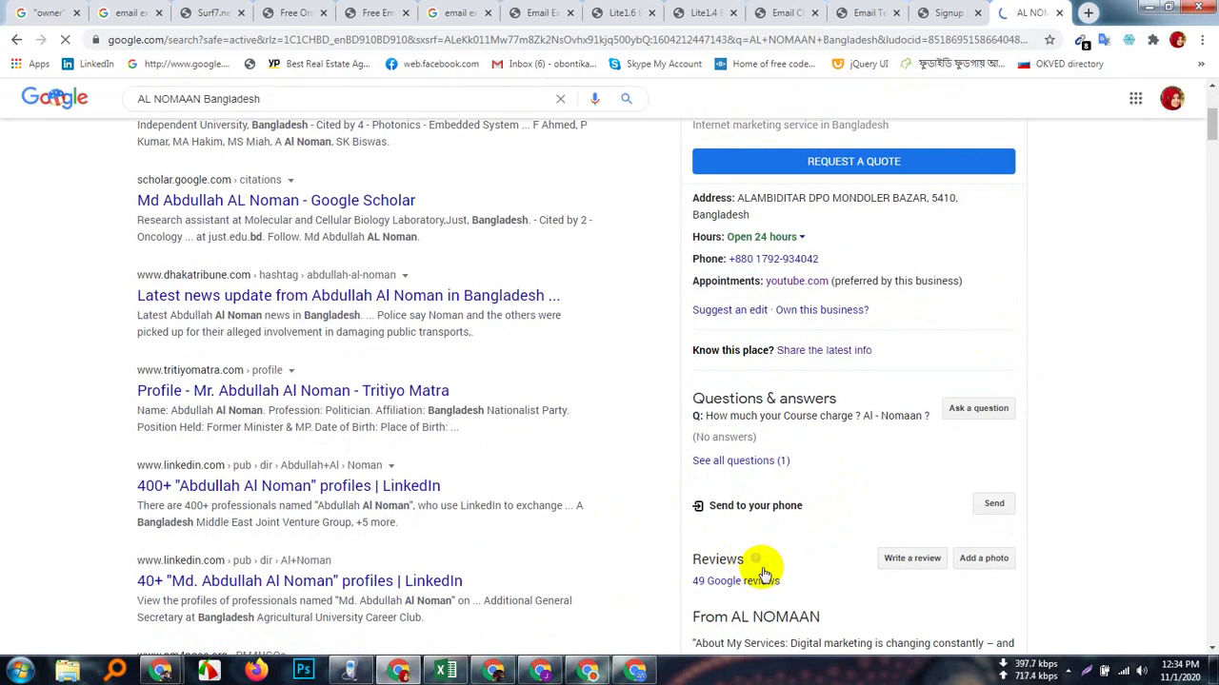
scroll(981, 378, up, 3)
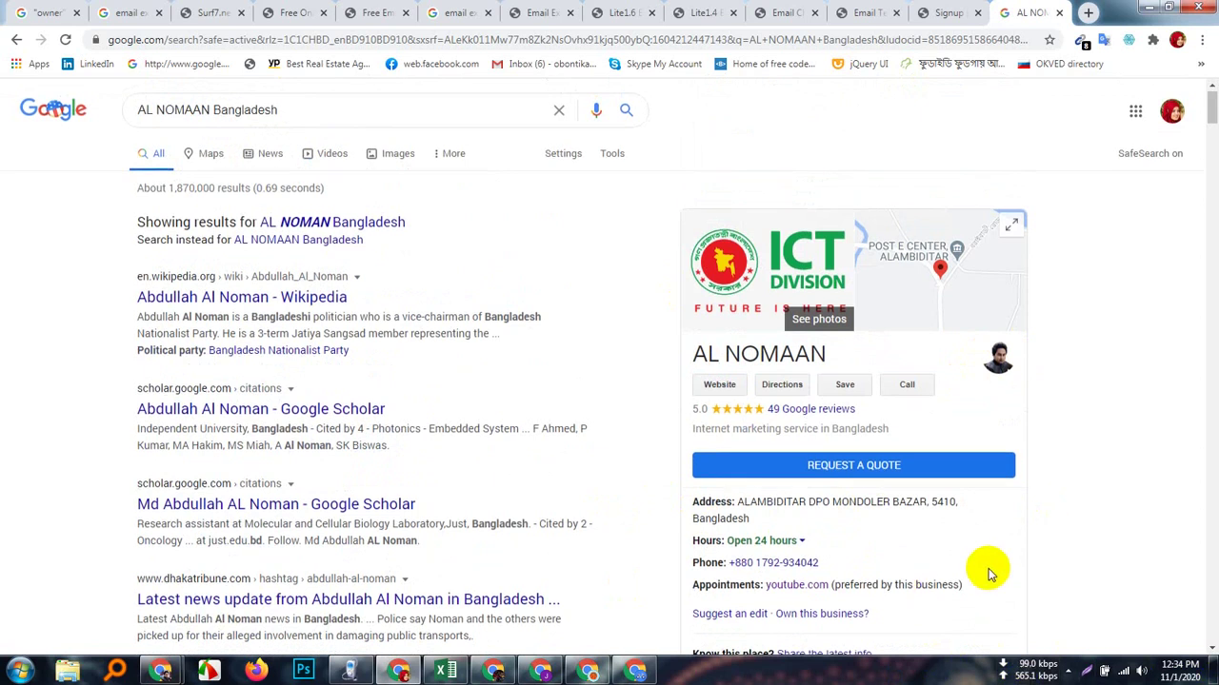
scroll(990, 579, down, 5)
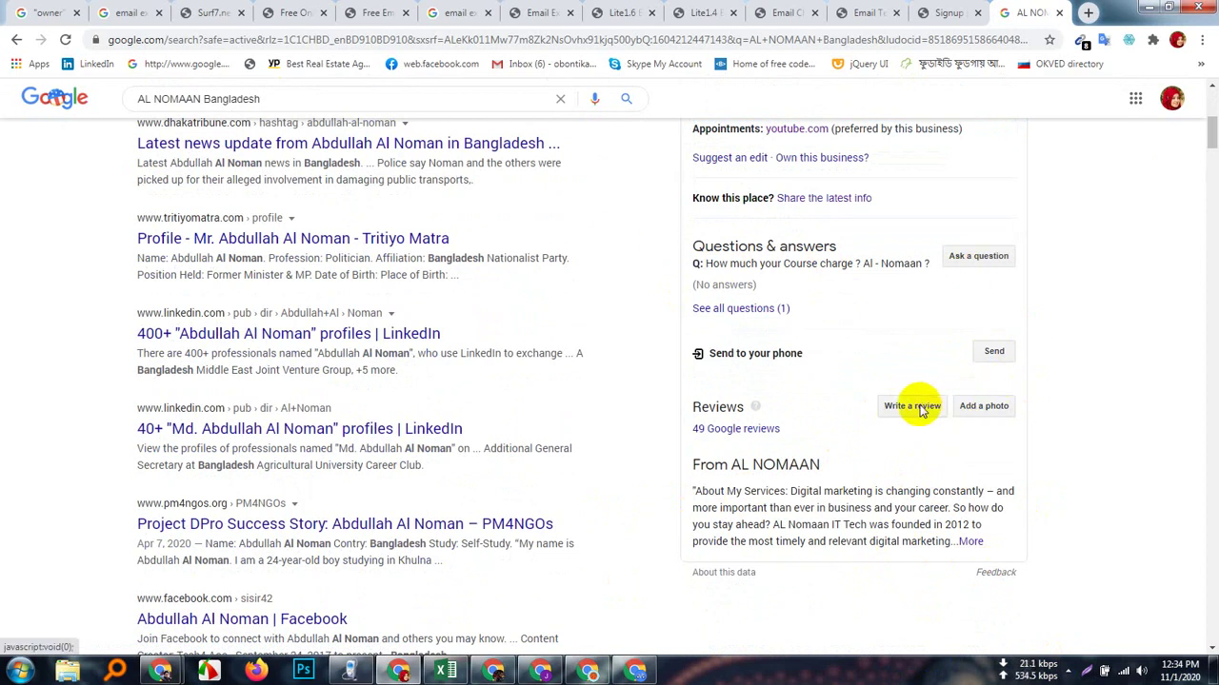
scroll(918, 407, up, 5)
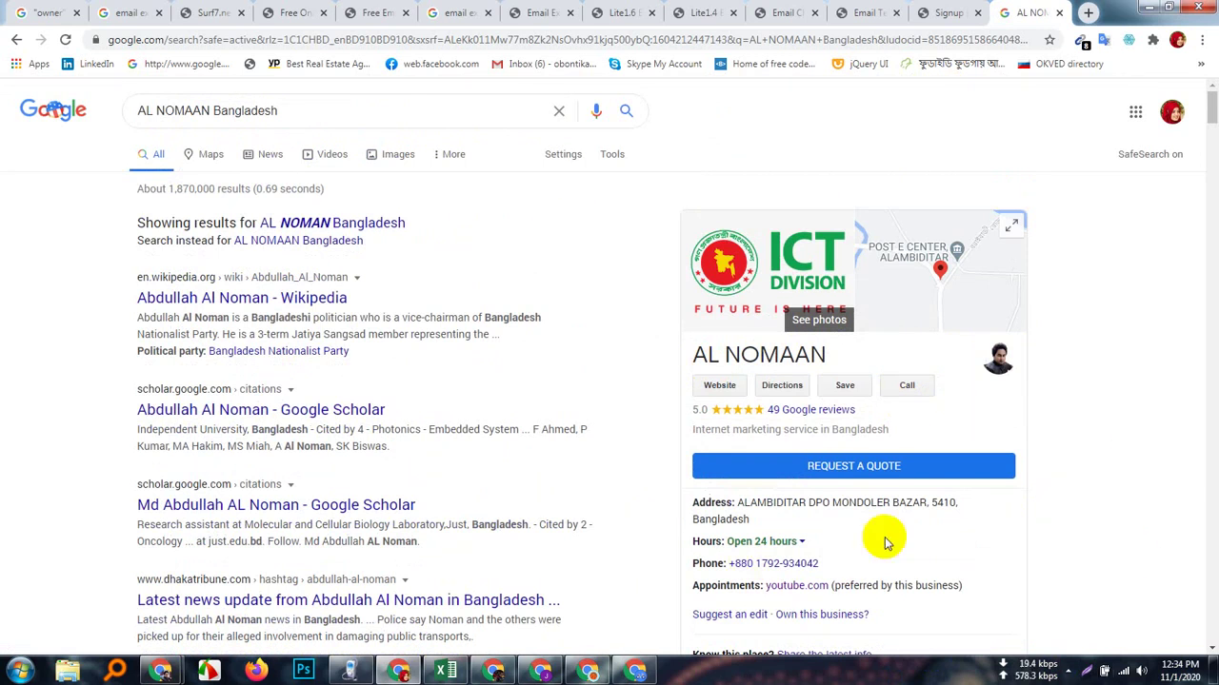
scroll(857, 543, down, 3)
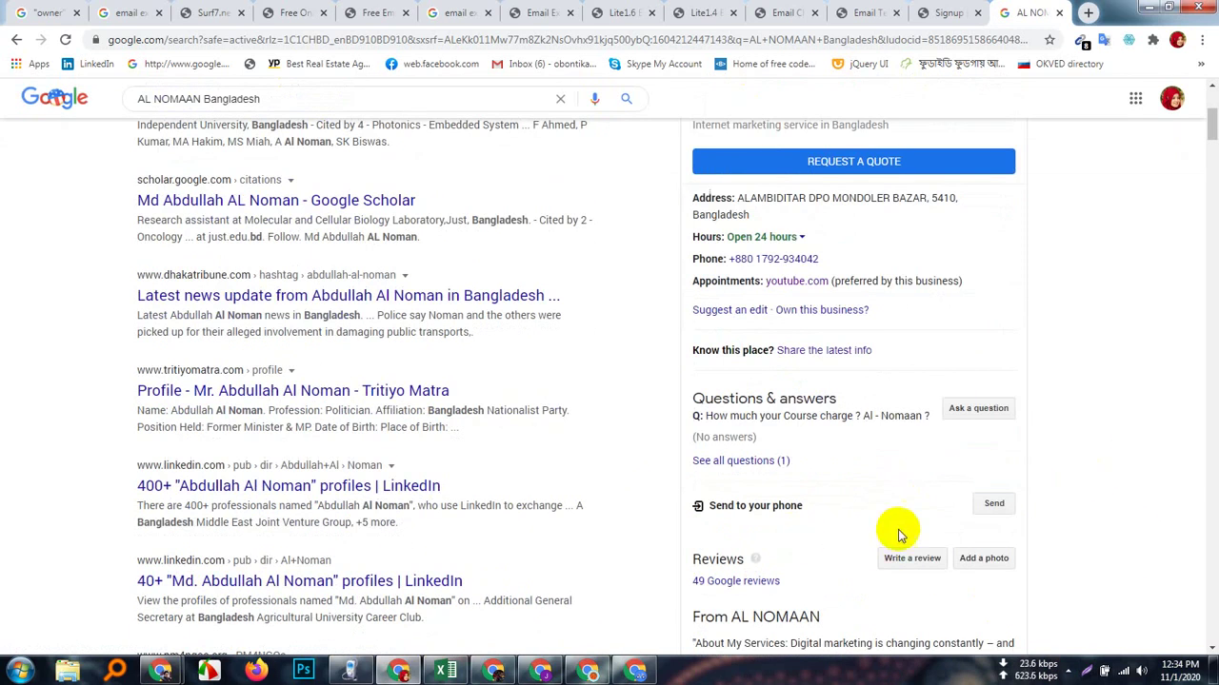
- Search Google for "Google My Business" in a new tab and open the official google.com/business site
scroll(922, 533, up, 3)
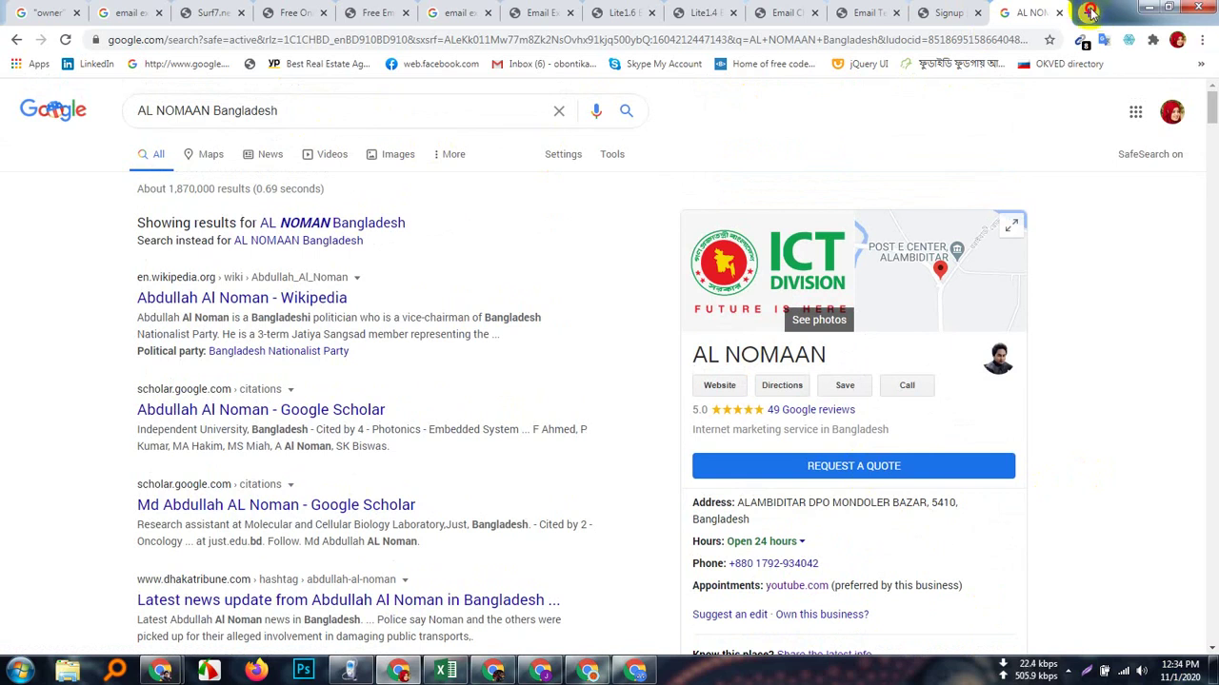
click(1088, 13)
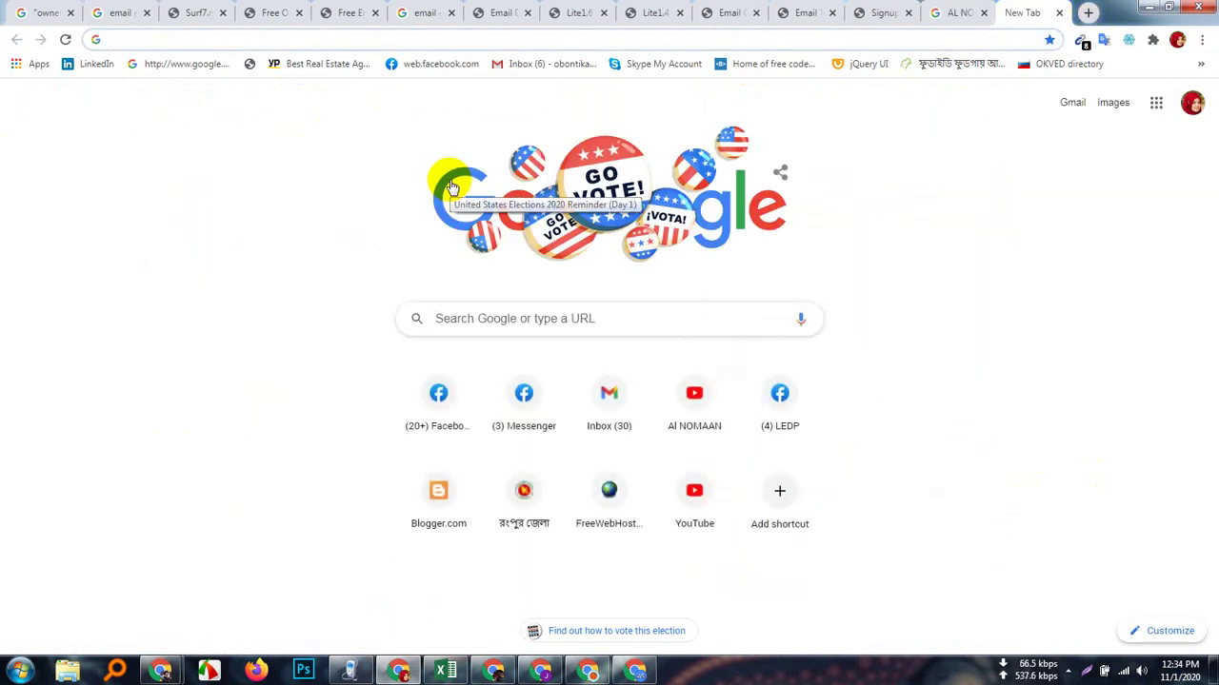
text(G)
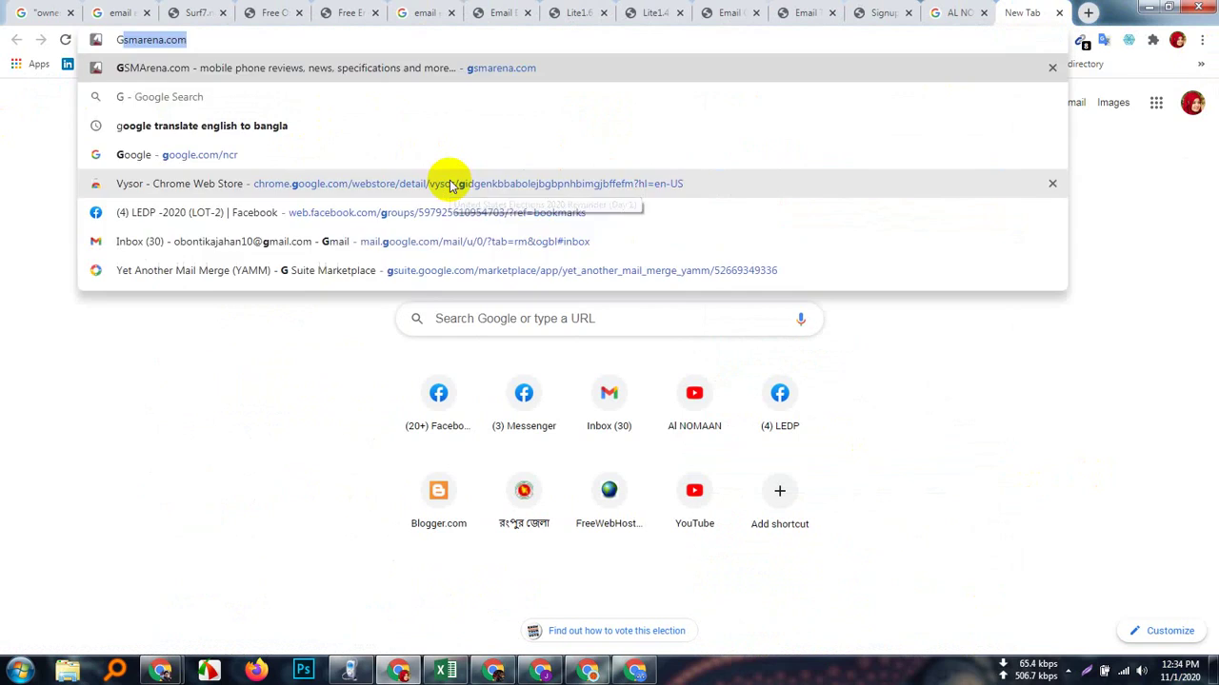
text(oogle )
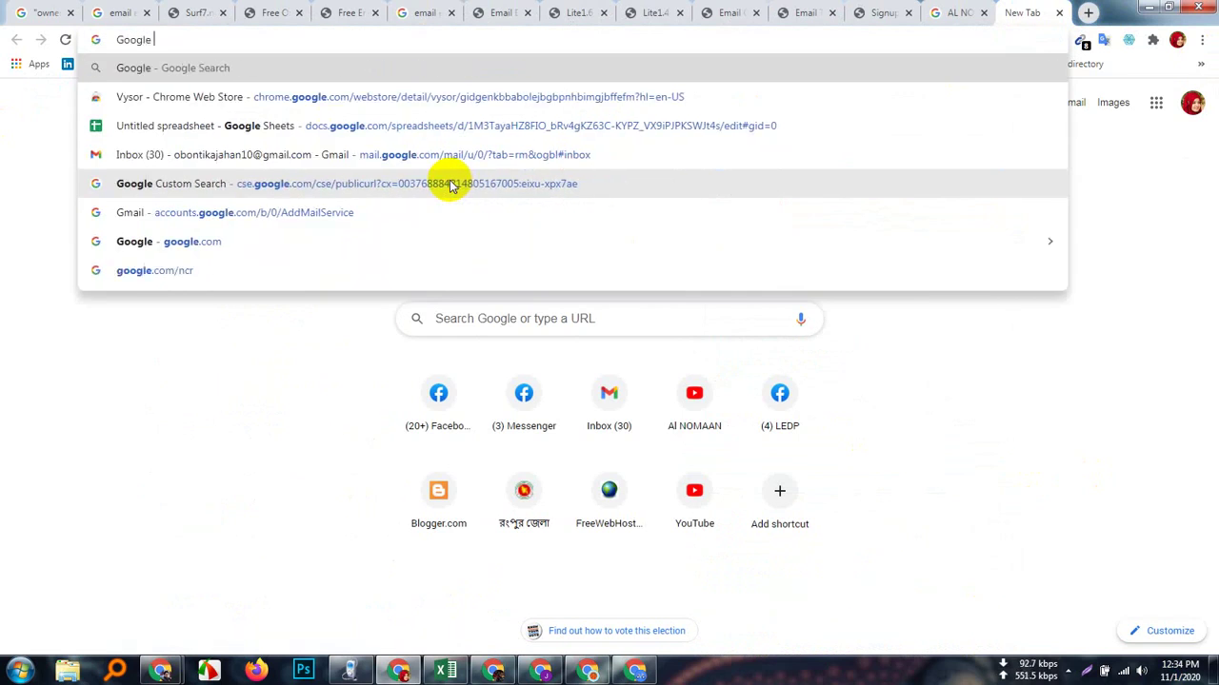
text(My Business)
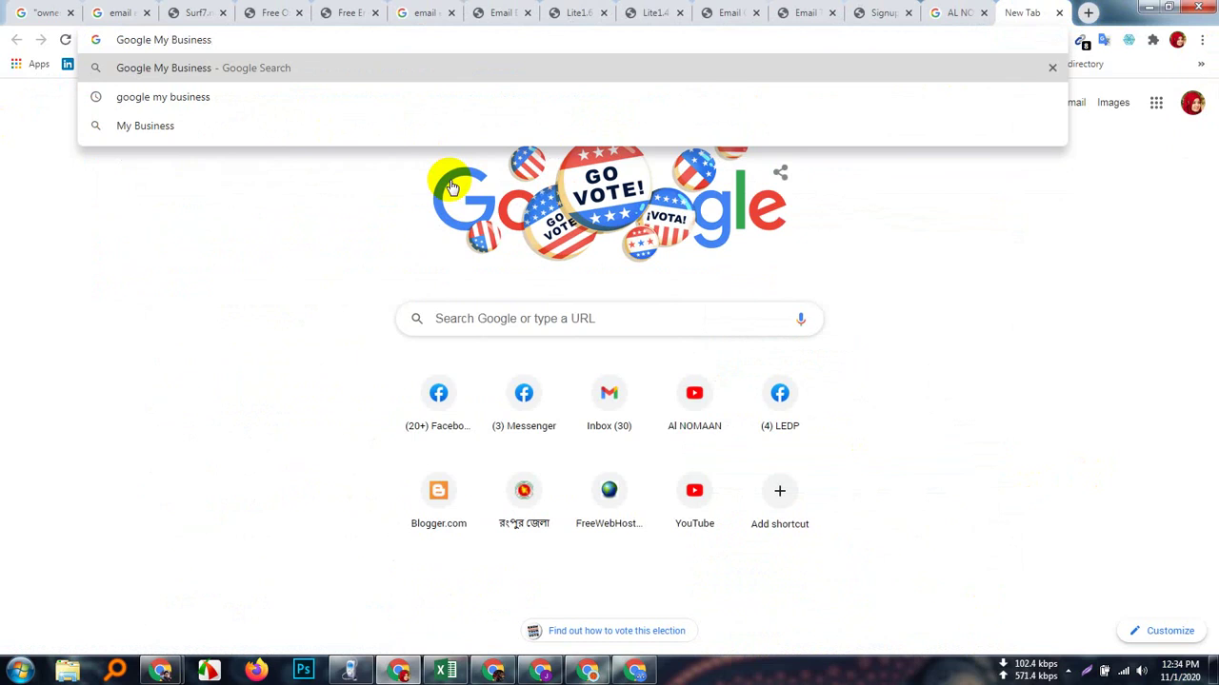
key(Return)
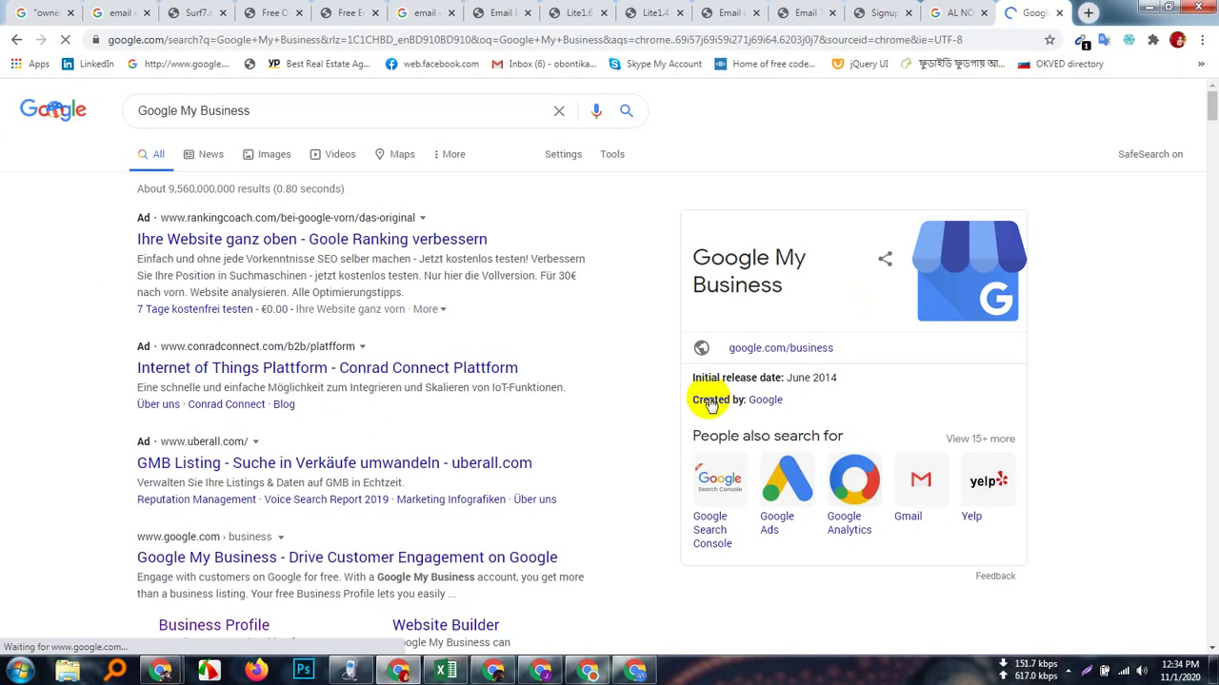
scroll(329, 552, down, 2)
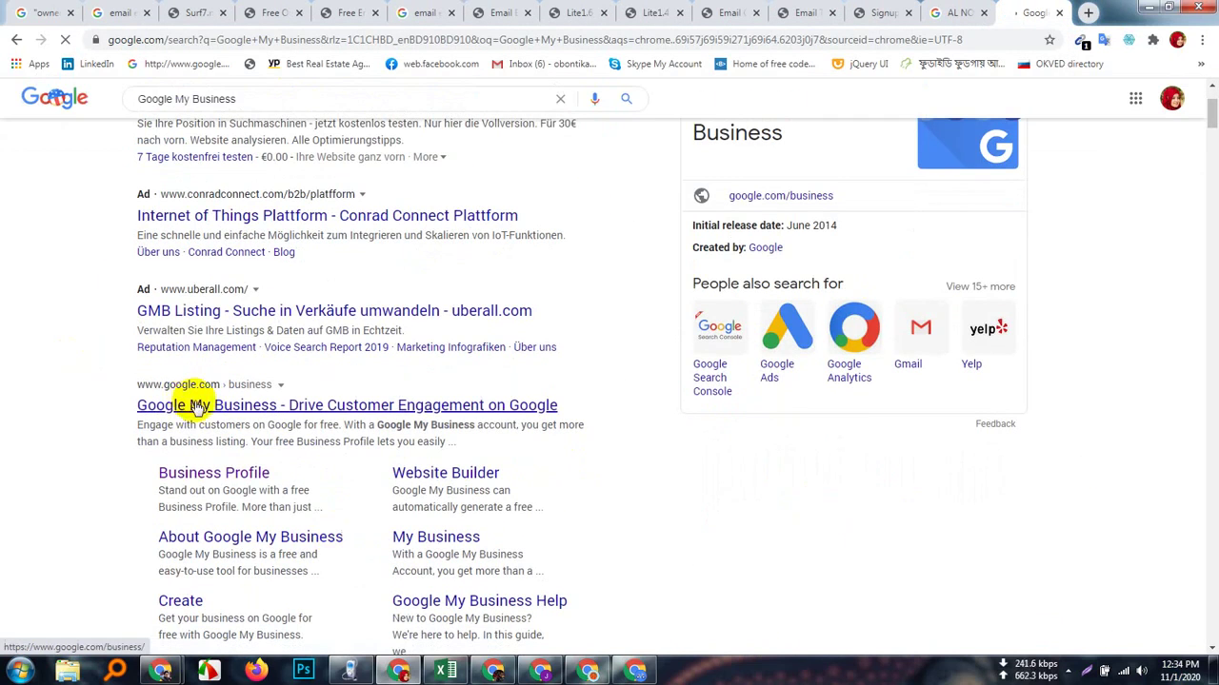
click(197, 406)
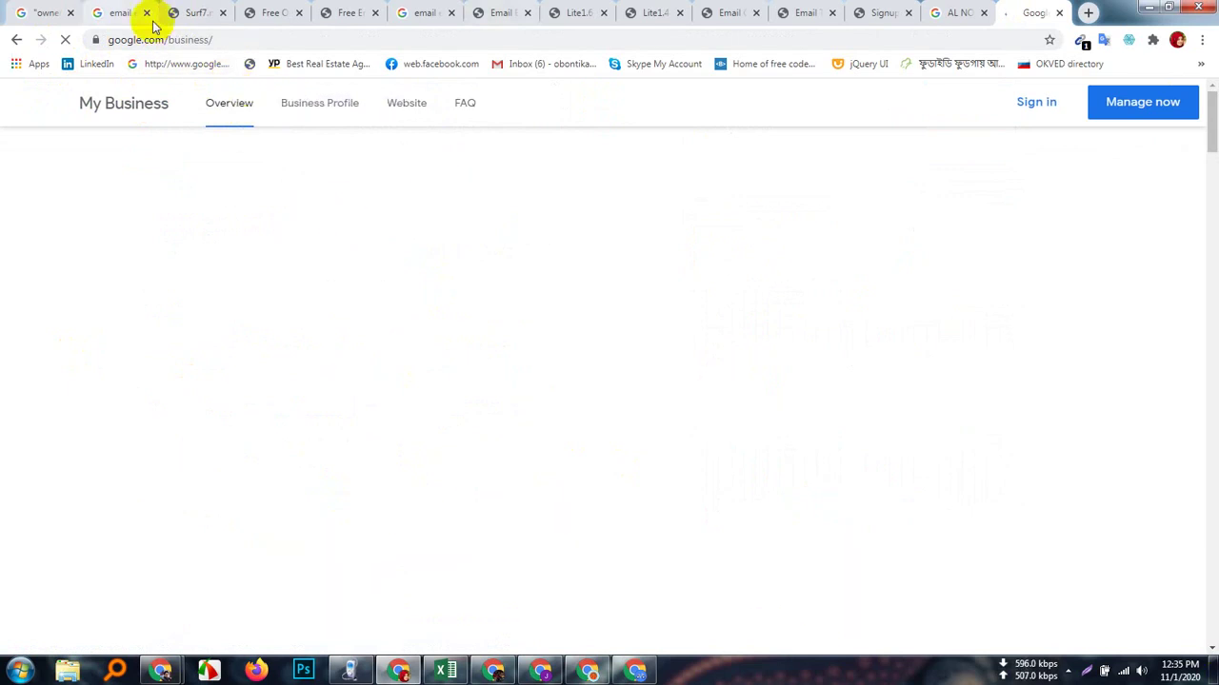
- Copy the google.com/business page address and send it to everyone in the Google Meet chat
click(190, 39)
right_click(195, 39)
click(226, 92)
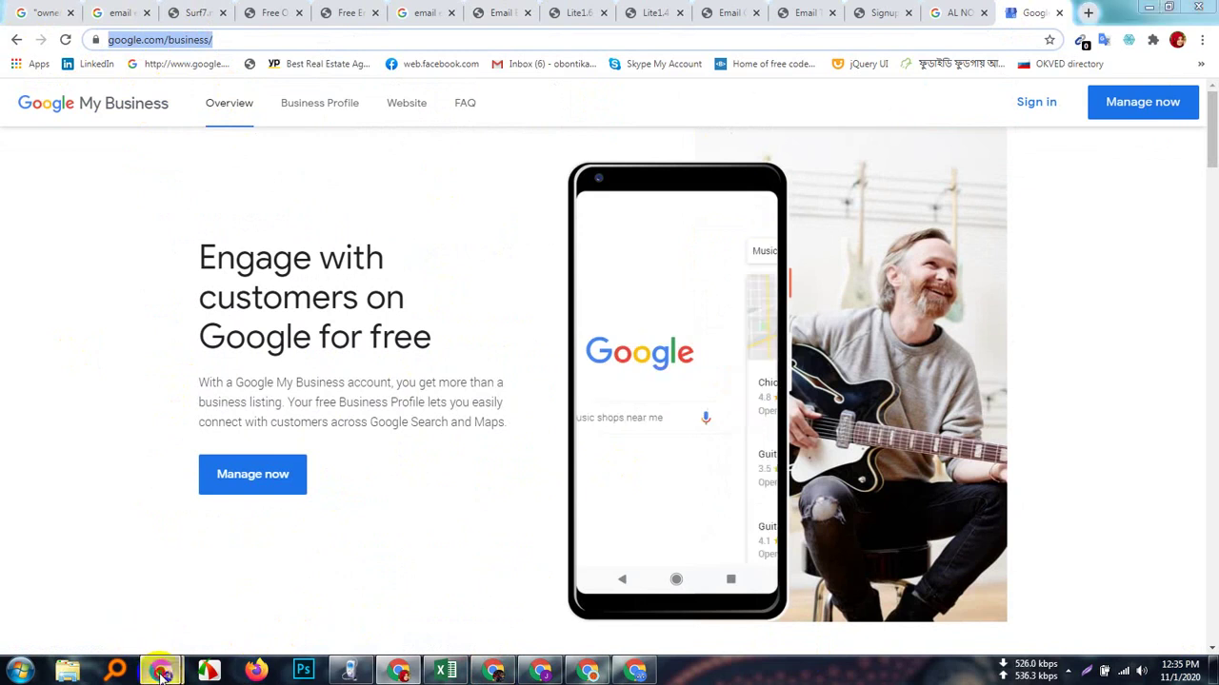
mouse_move(162, 672)
click(95, 595)
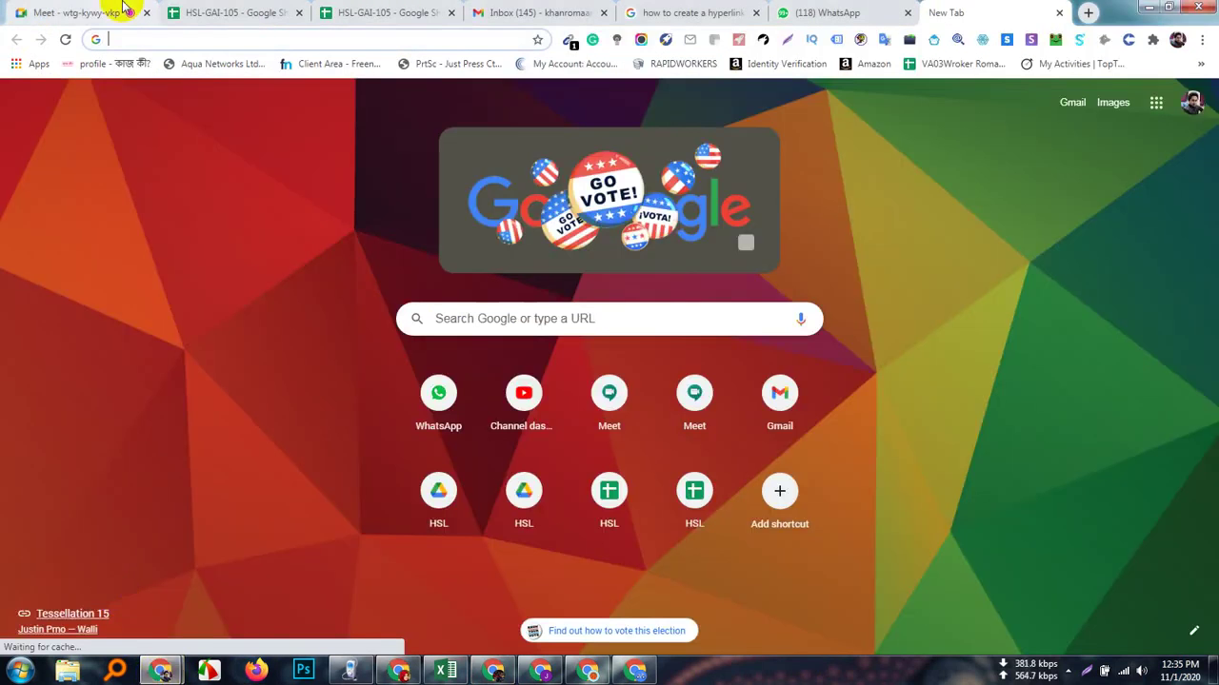
click(72, 10)
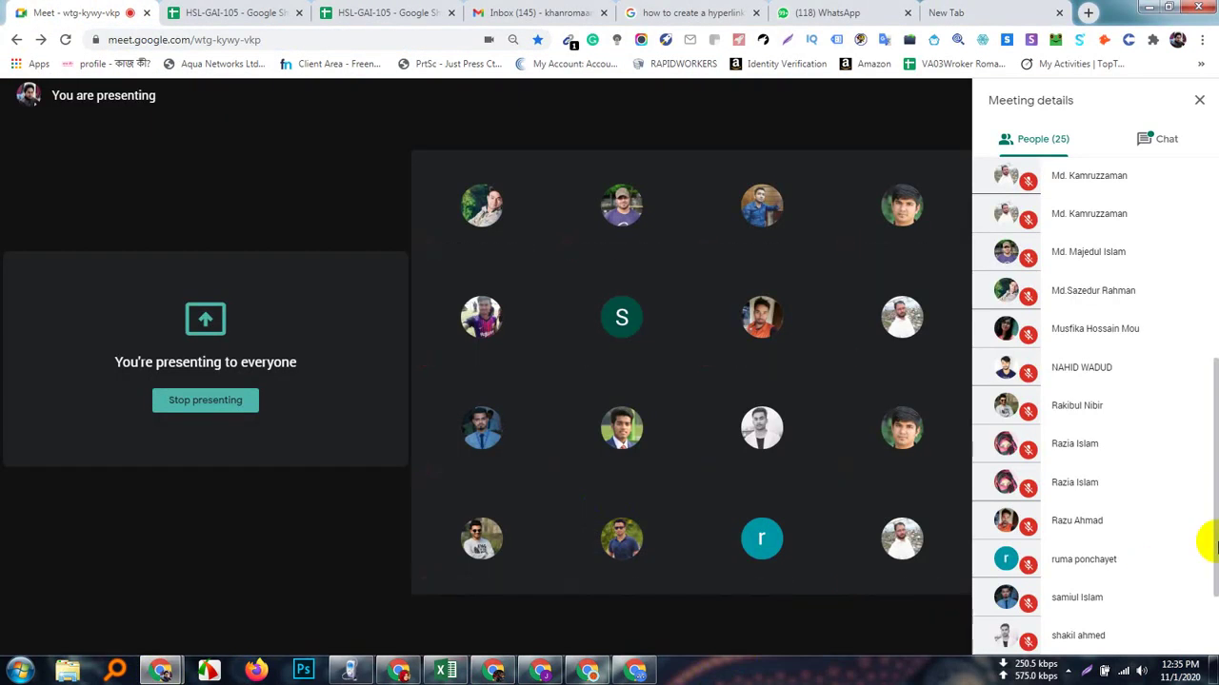
click(1169, 139)
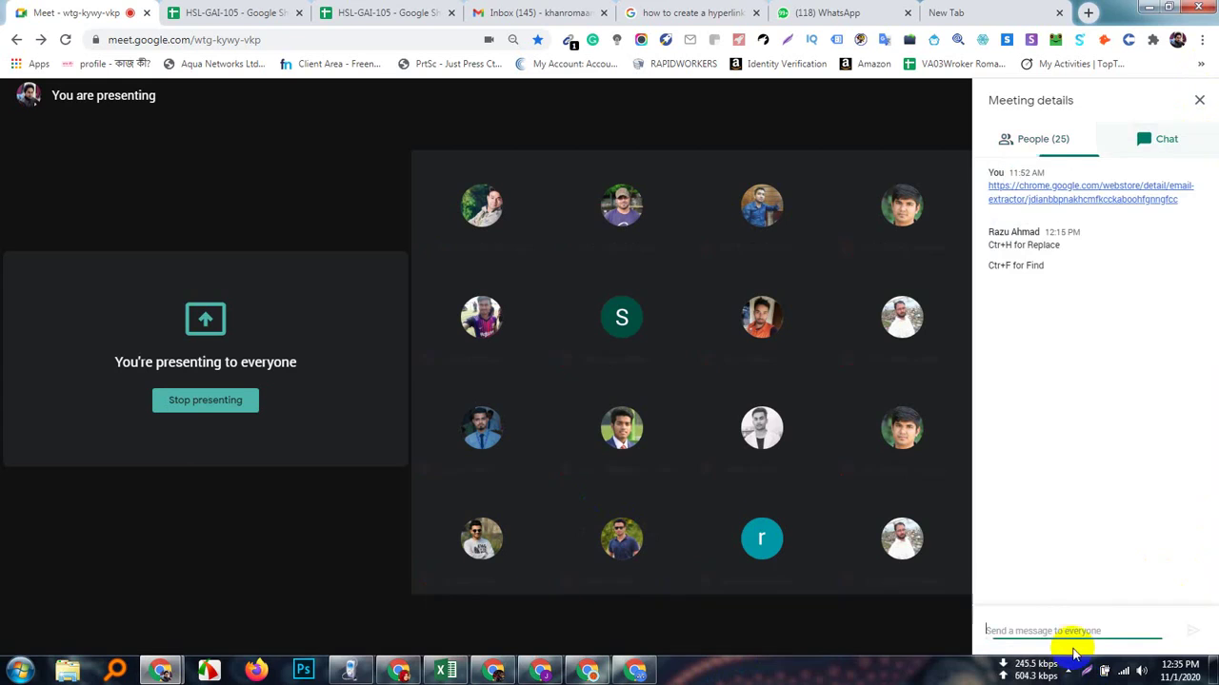
key(ctrl+v)
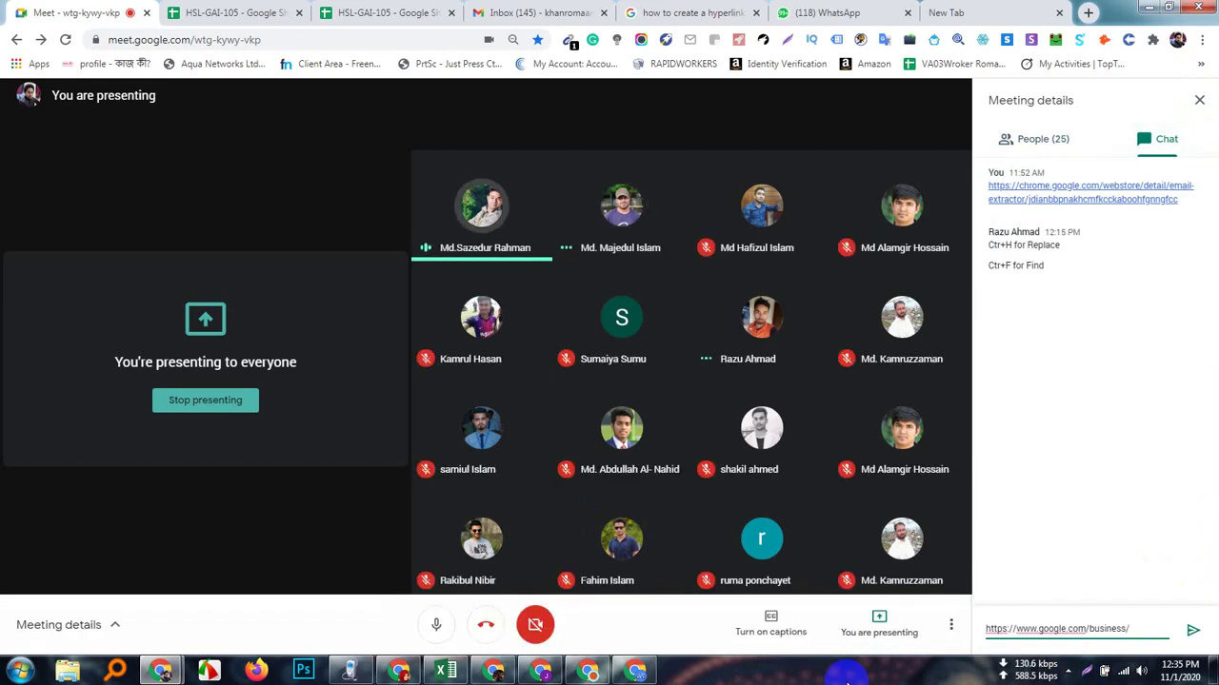
key(Return)
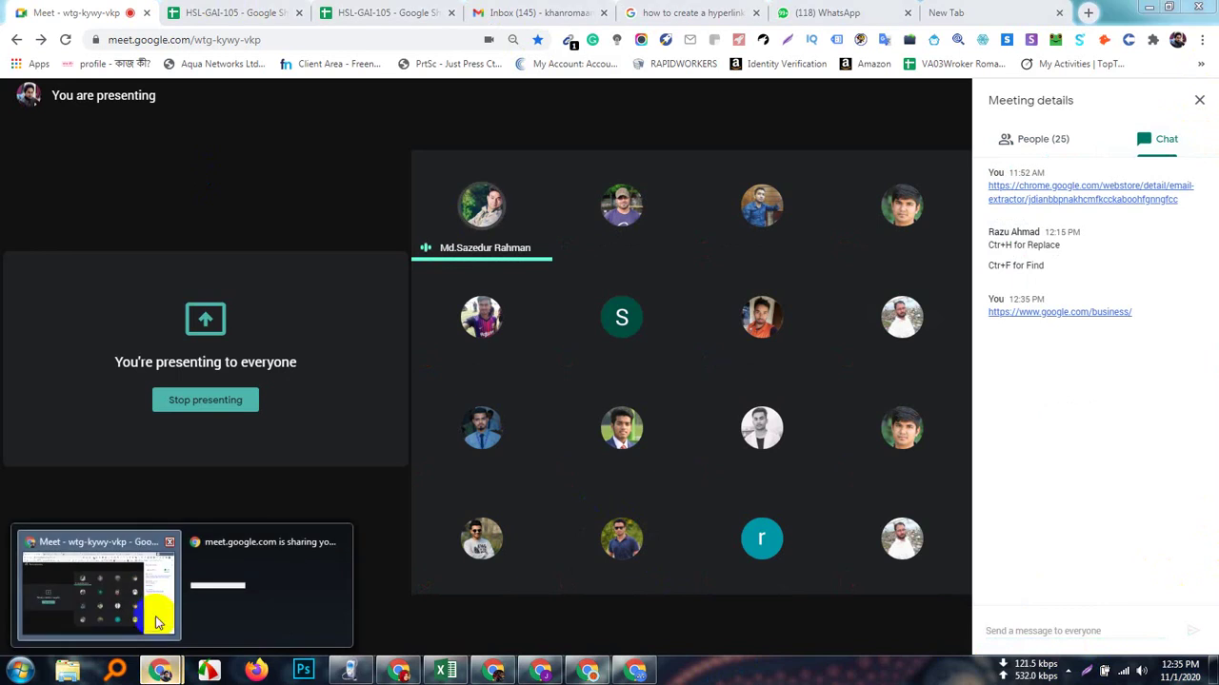
- Send the same google.com/business link to the HSL-GAI-105 group in WhatsApp Web
click(824, 13)
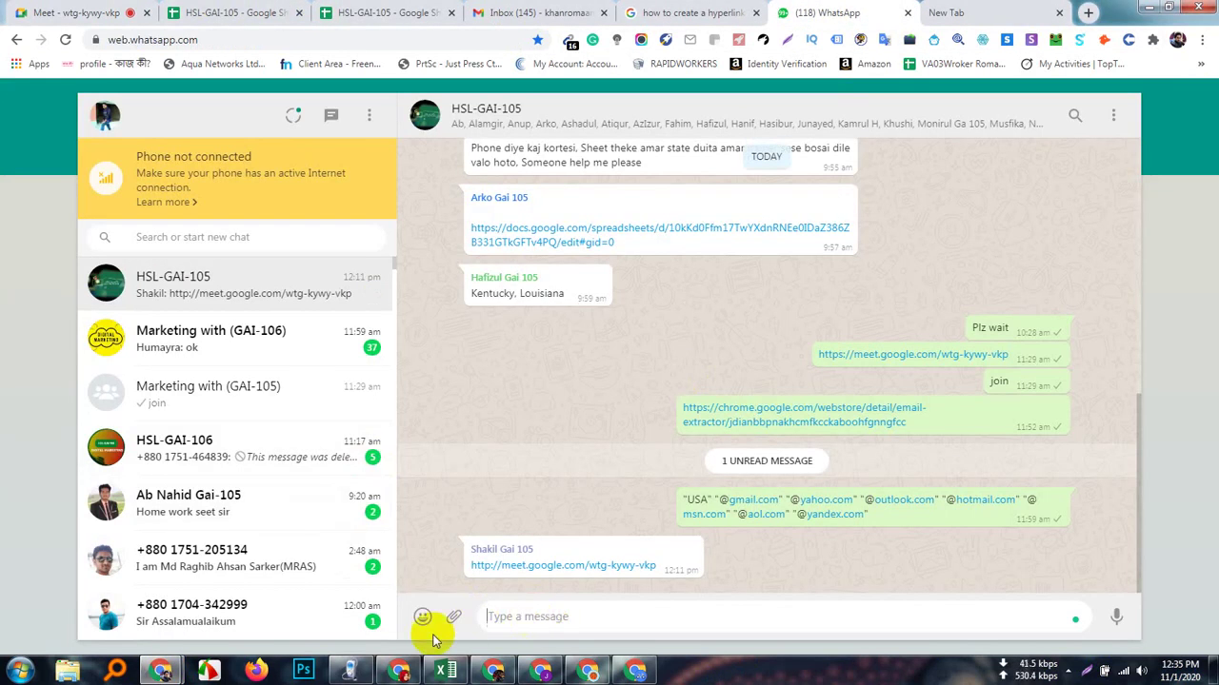
key(ctrl+v)
key(Return)
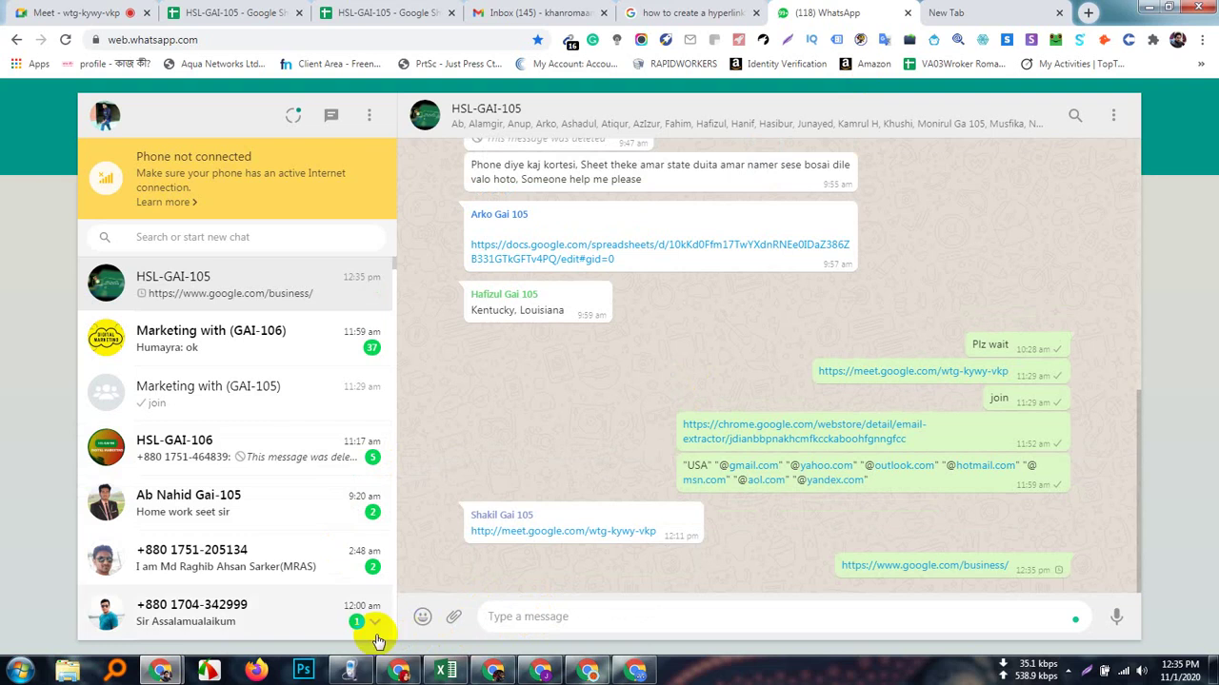
- Switch back to the Web Scraper browser profile and start managing a business from the Google My Business page
click(693, 12)
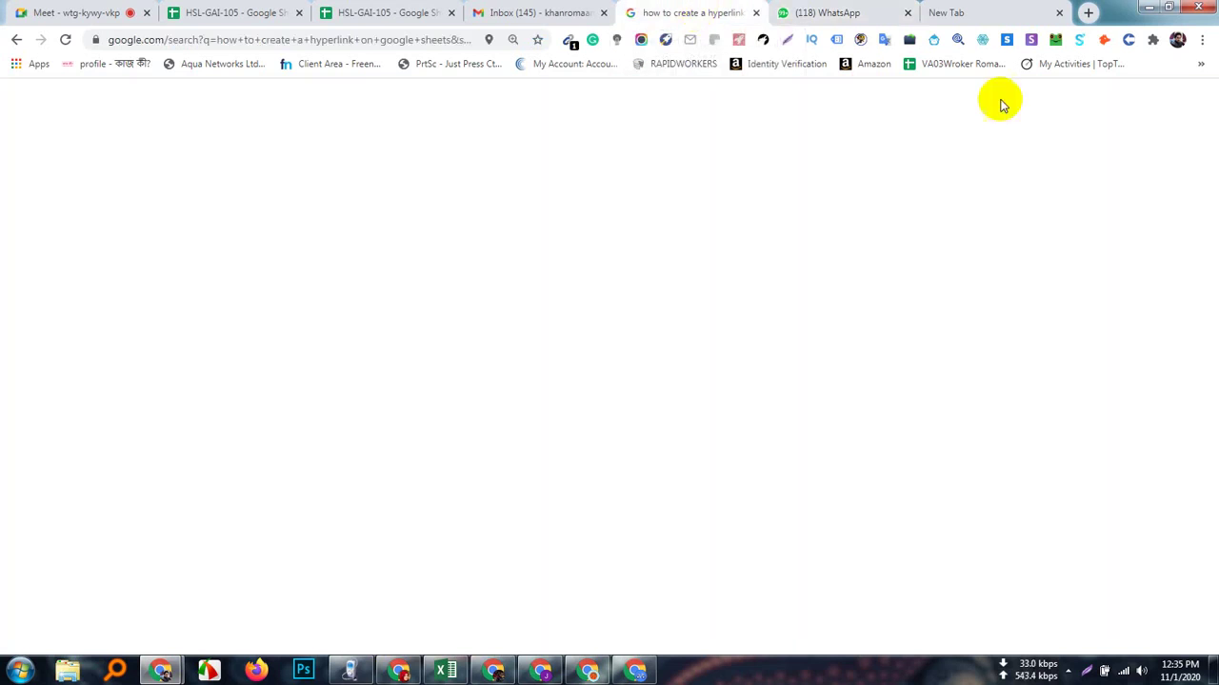
click(545, 12)
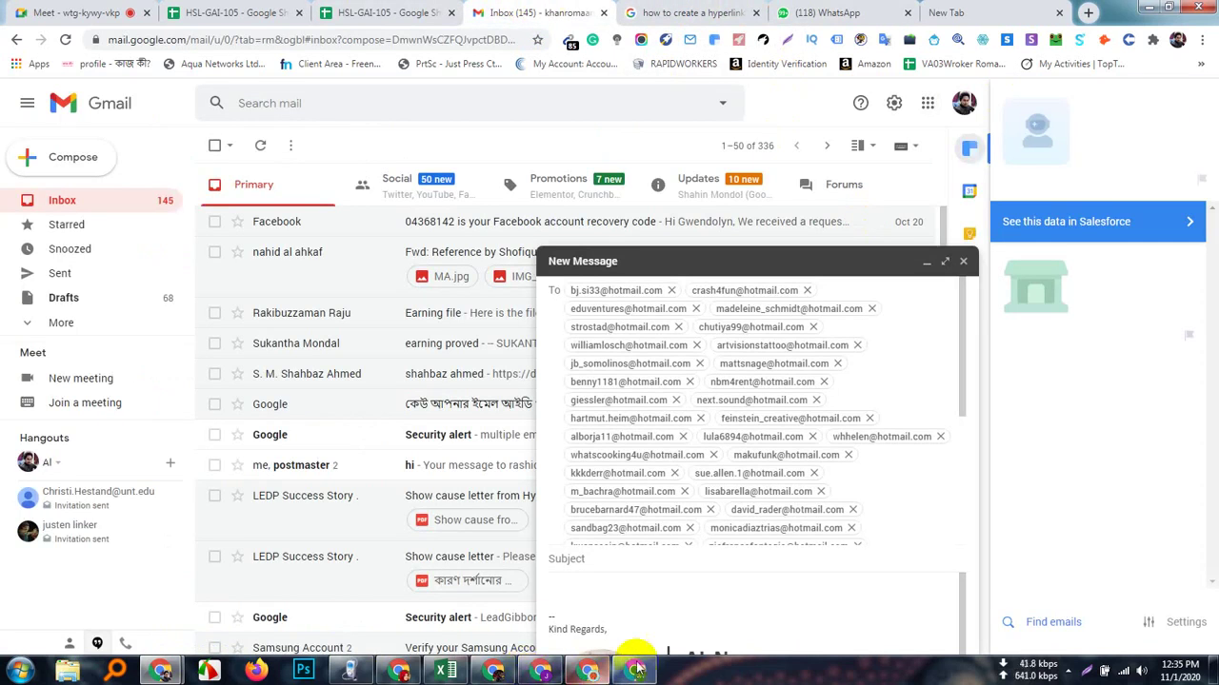
click(589, 672)
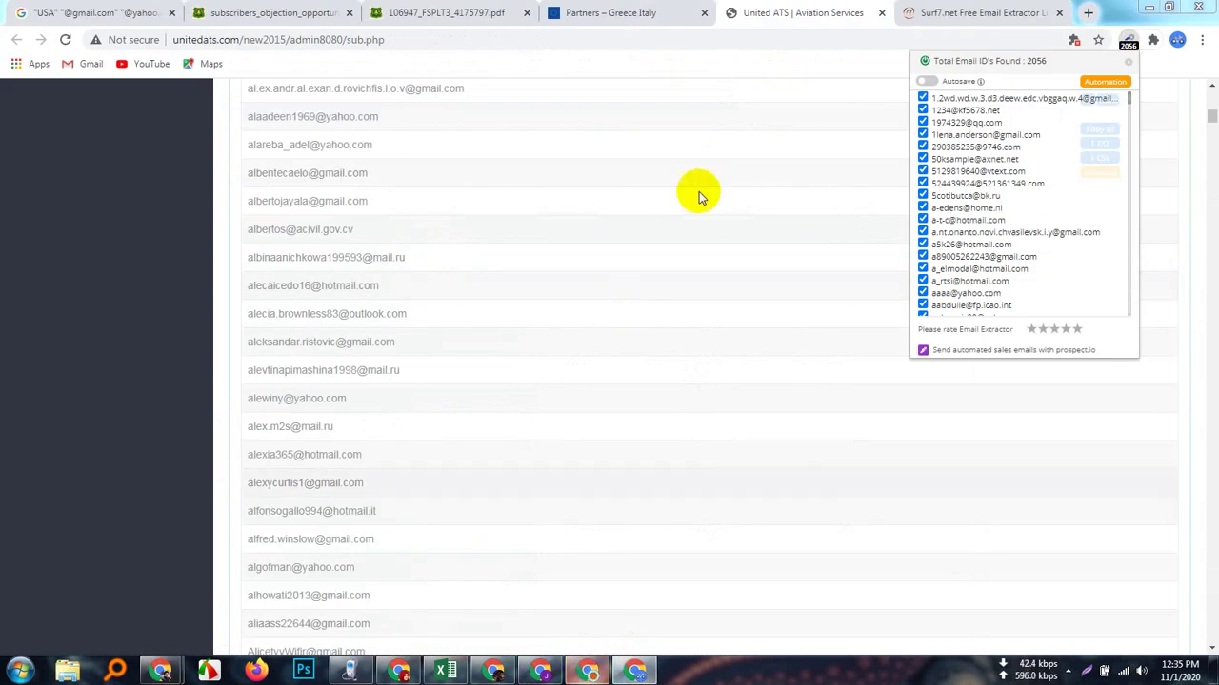
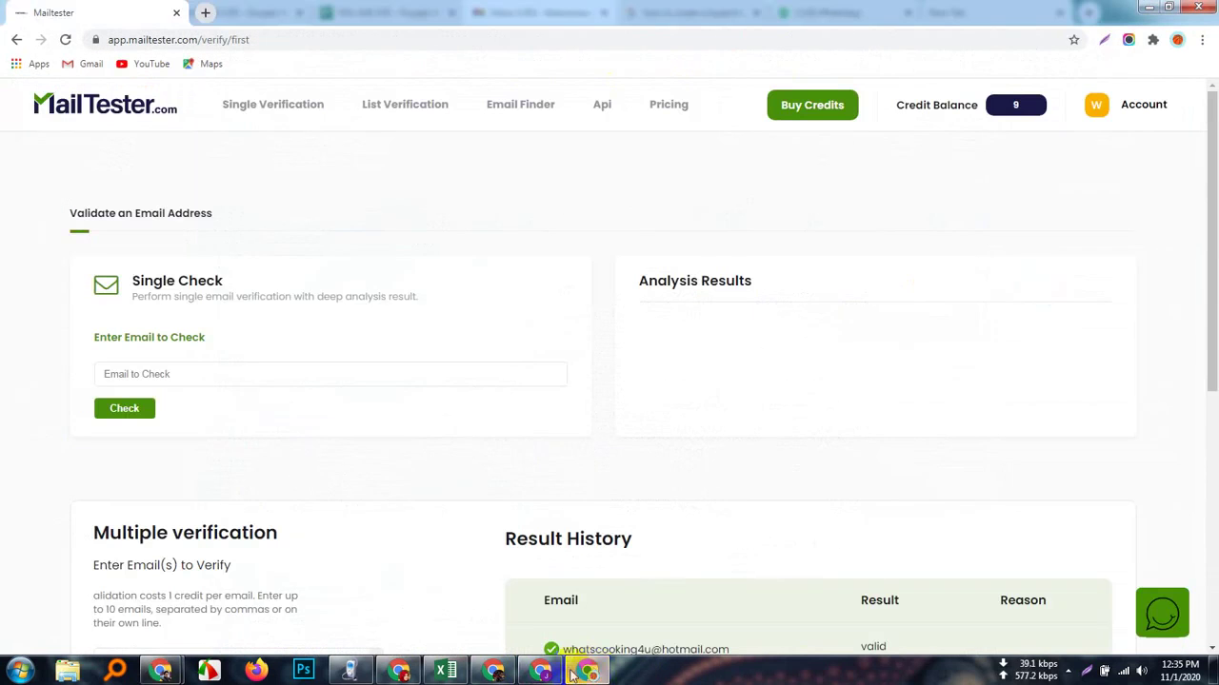
click(492, 672)
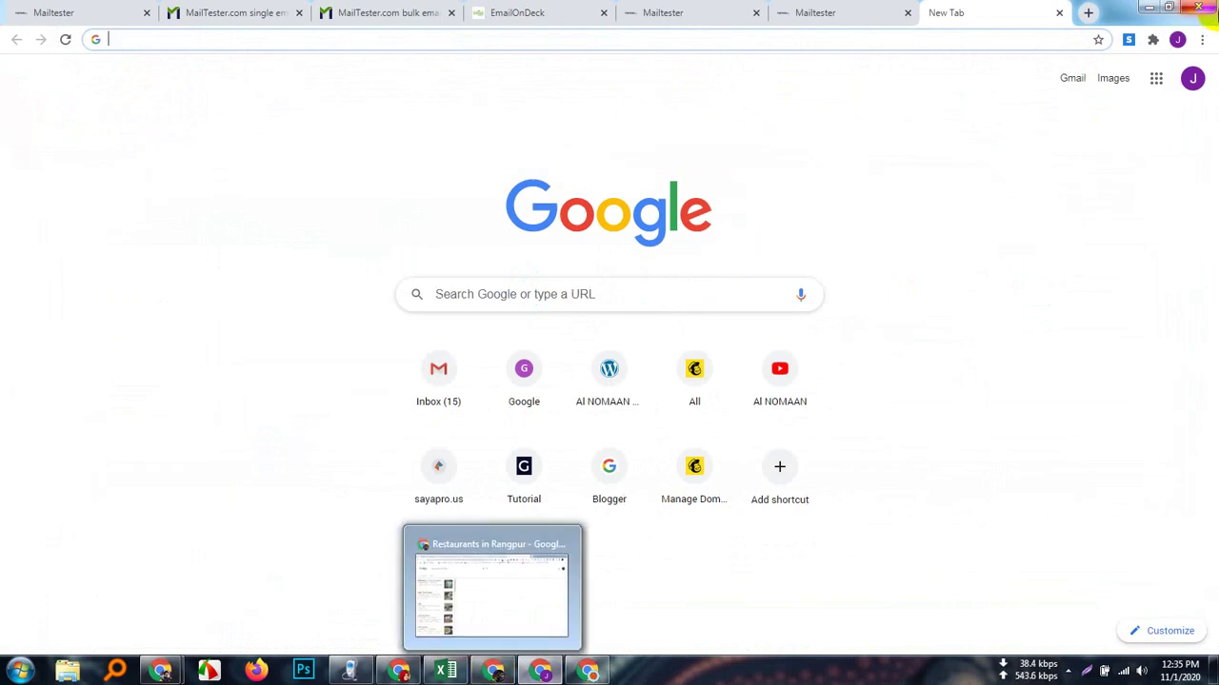
click(1177, 39)
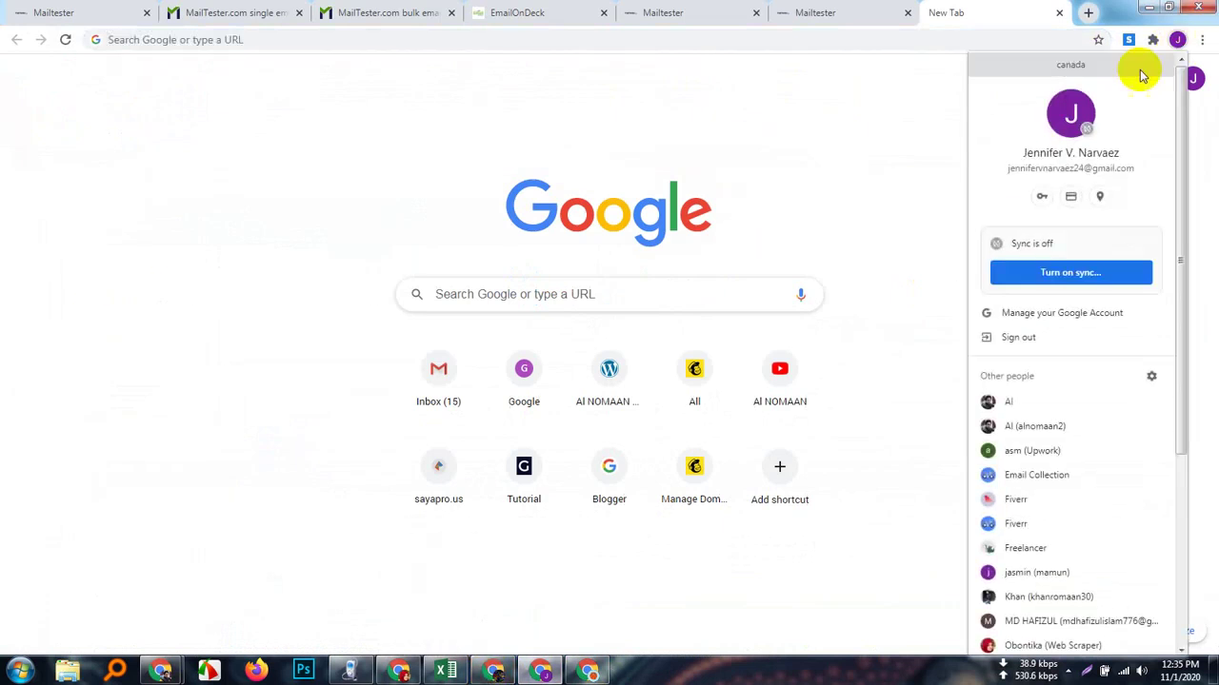
click(1053, 639)
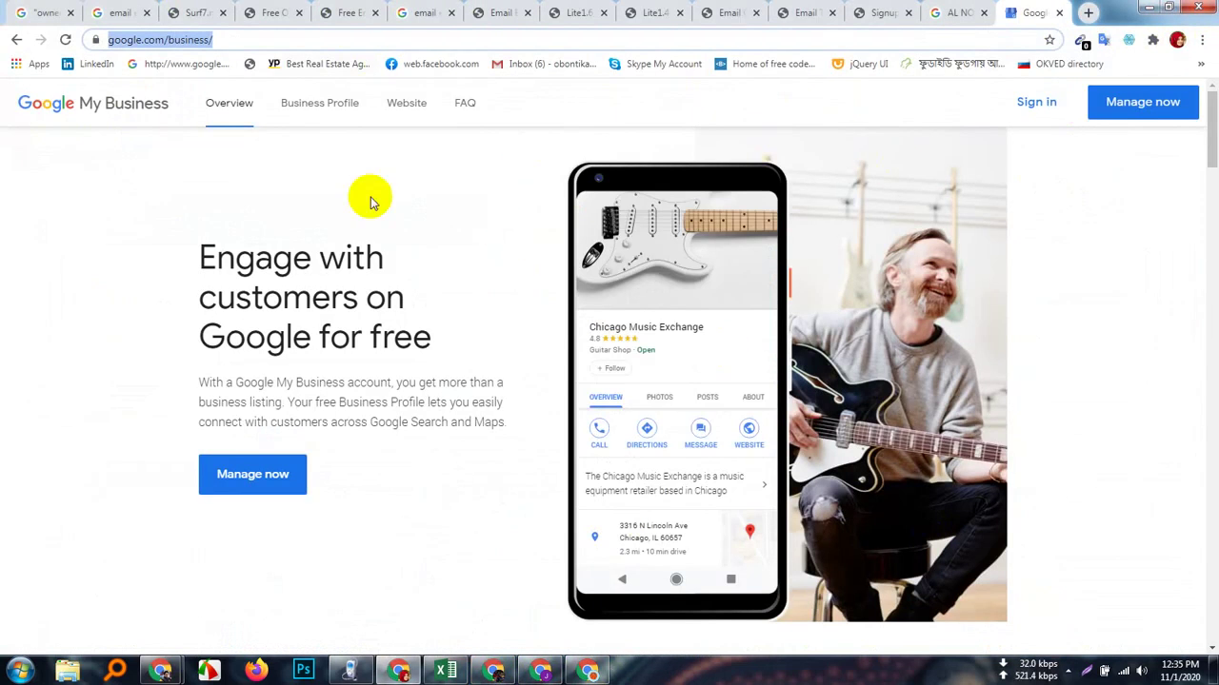
click(399, 193)
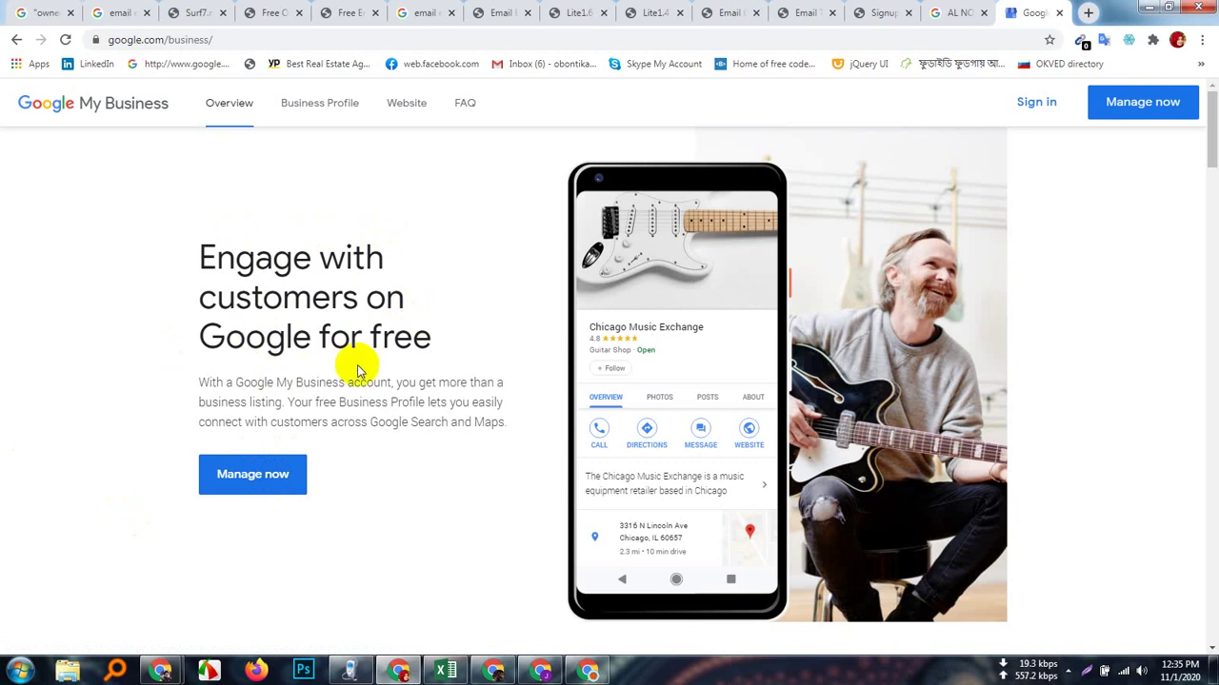
click(239, 479)
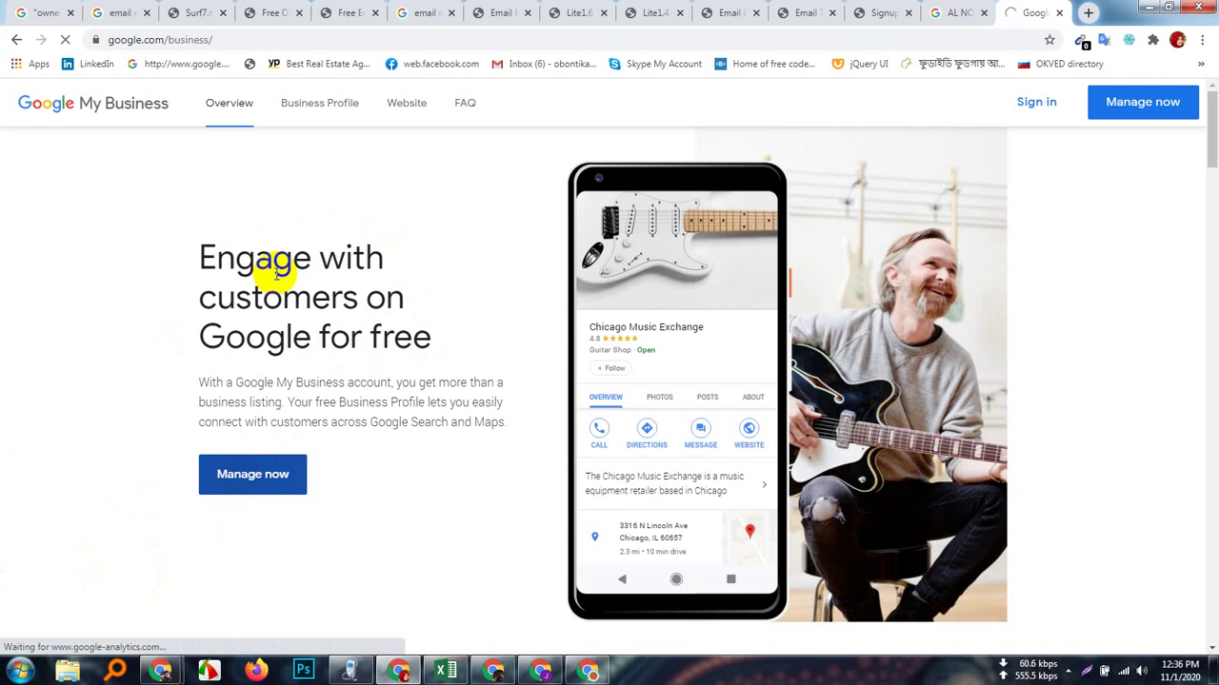
- Close the business-name search, MailTester signup and Email Tester tabs, and return to the Google My Business setup page
click(986, 13)
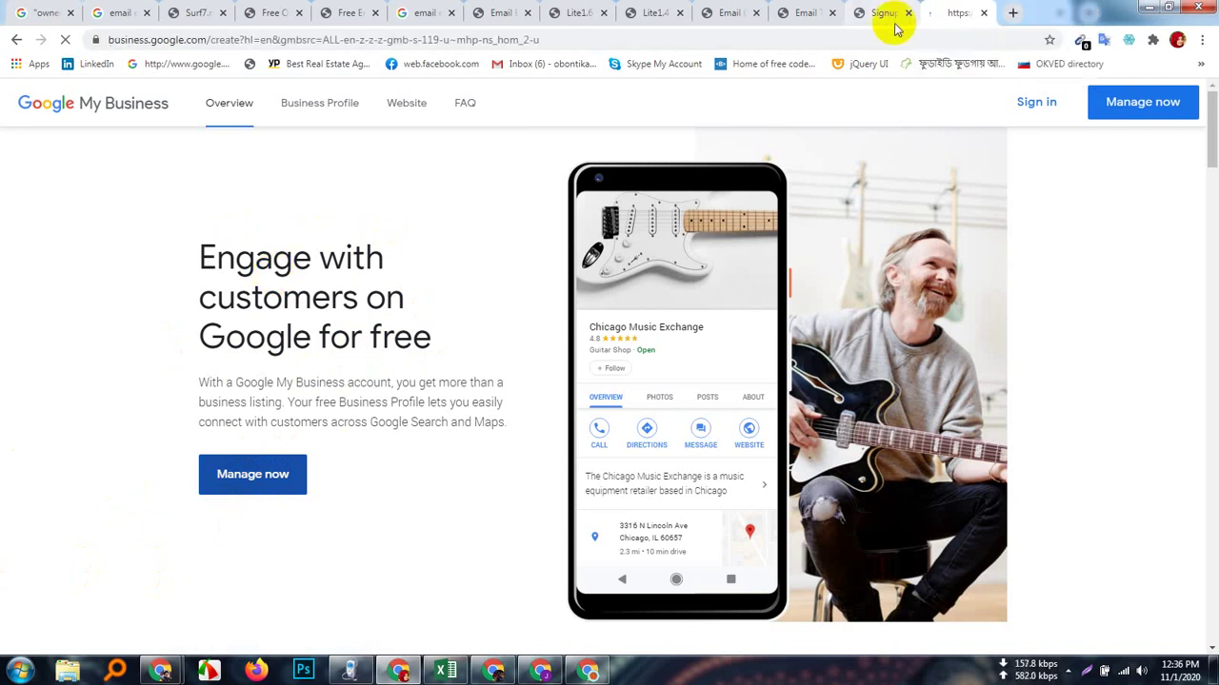
click(878, 13)
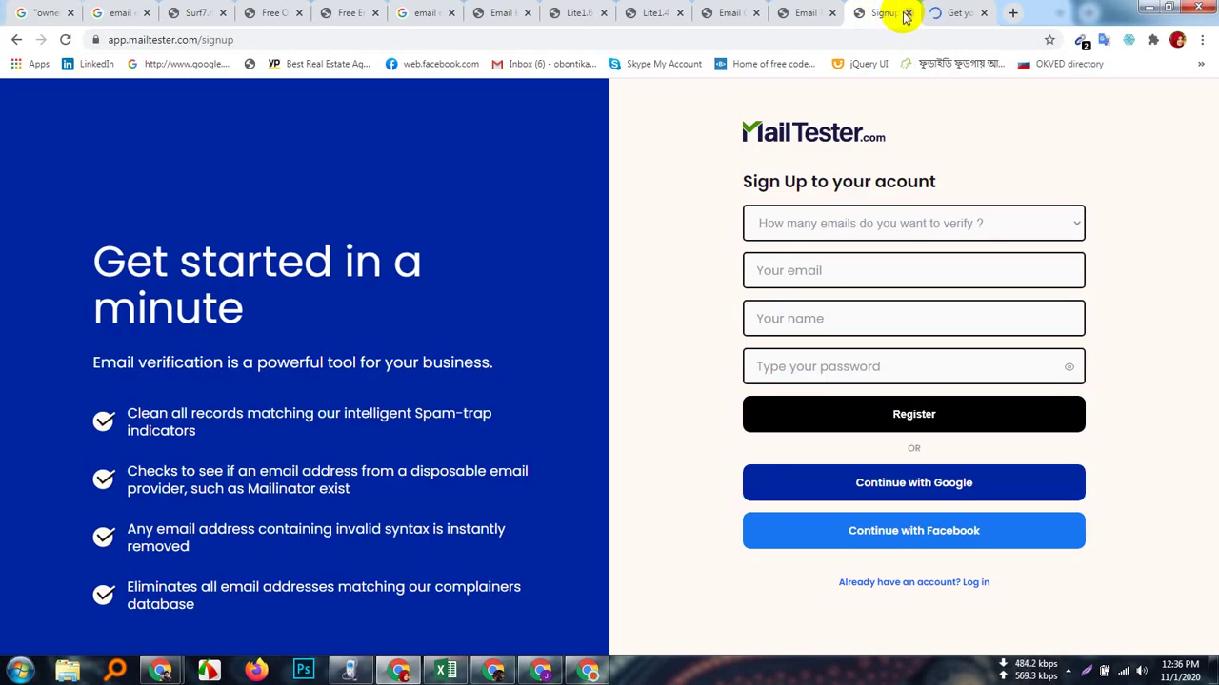
click(909, 14)
click(807, 12)
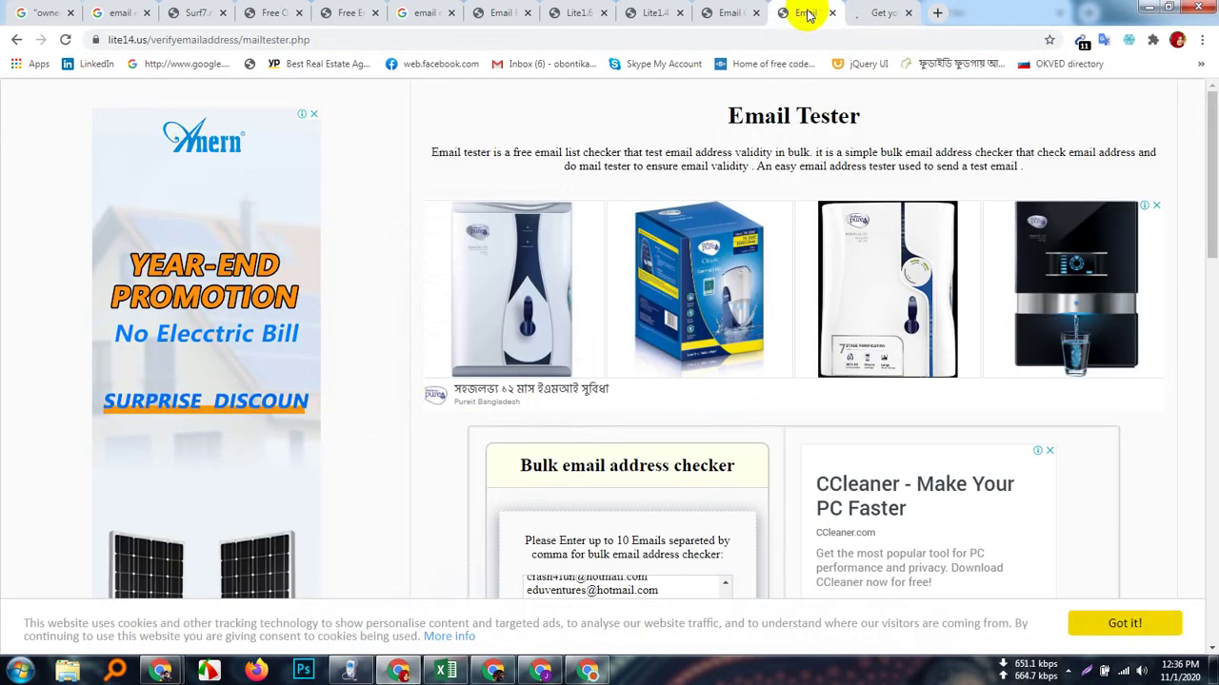
click(832, 13)
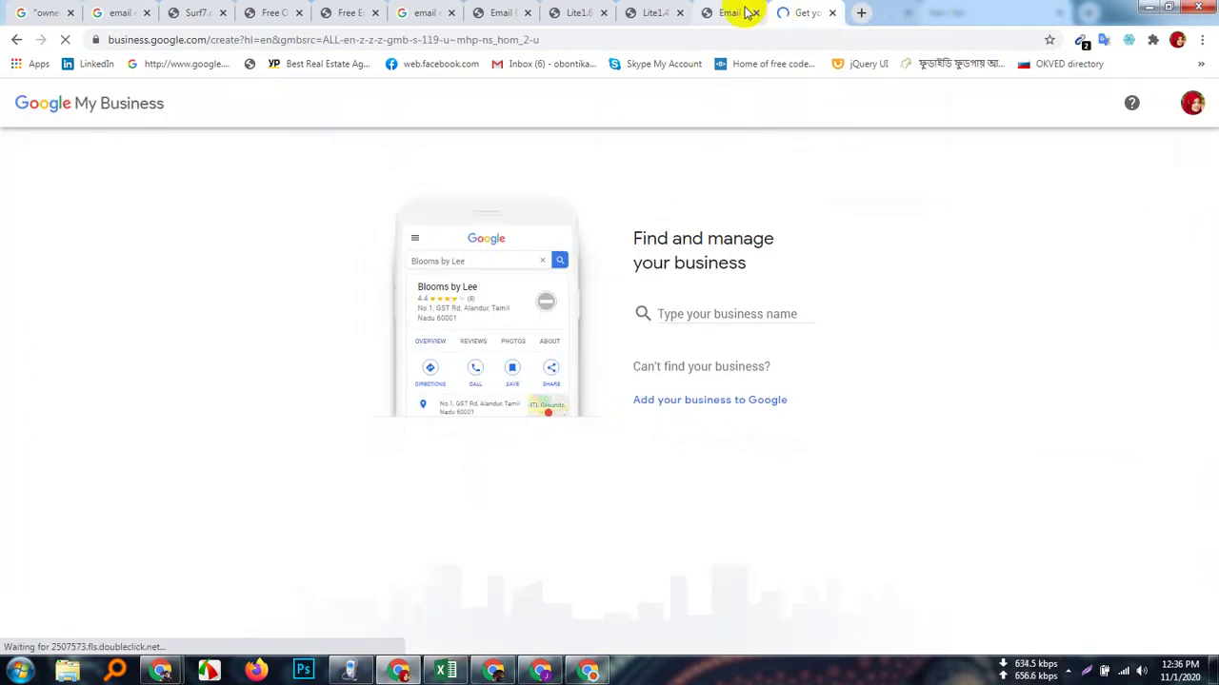
click(731, 13)
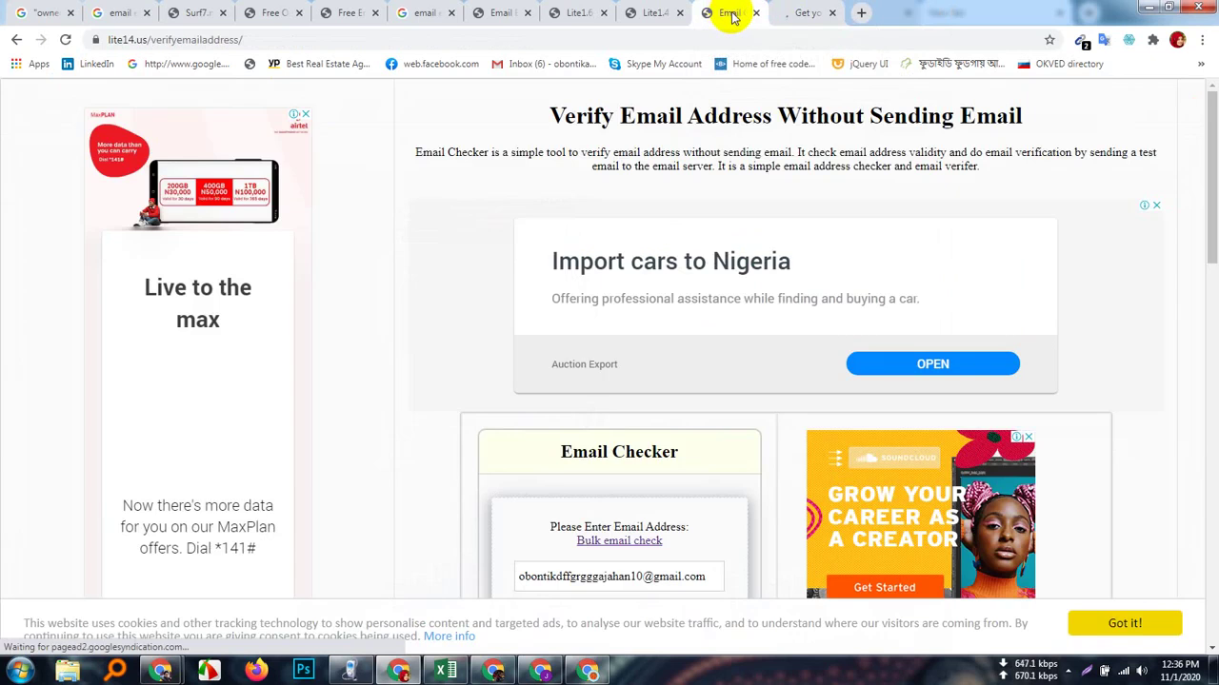
click(798, 12)
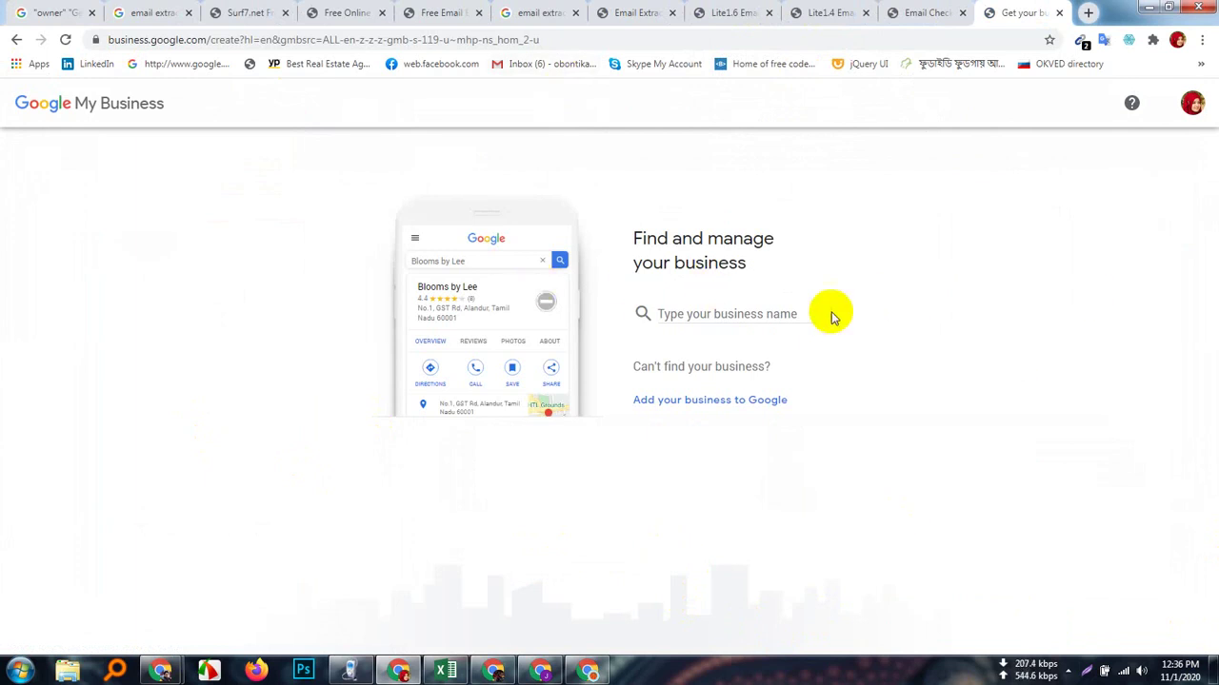
click(719, 311)
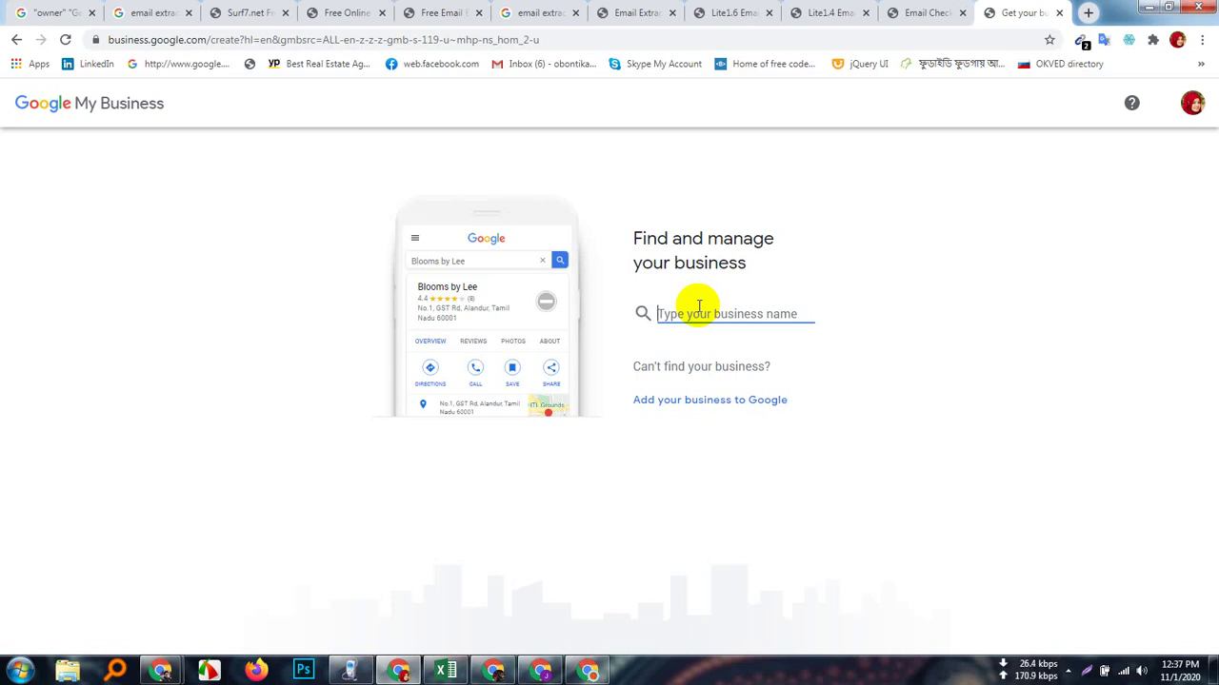
text(H)
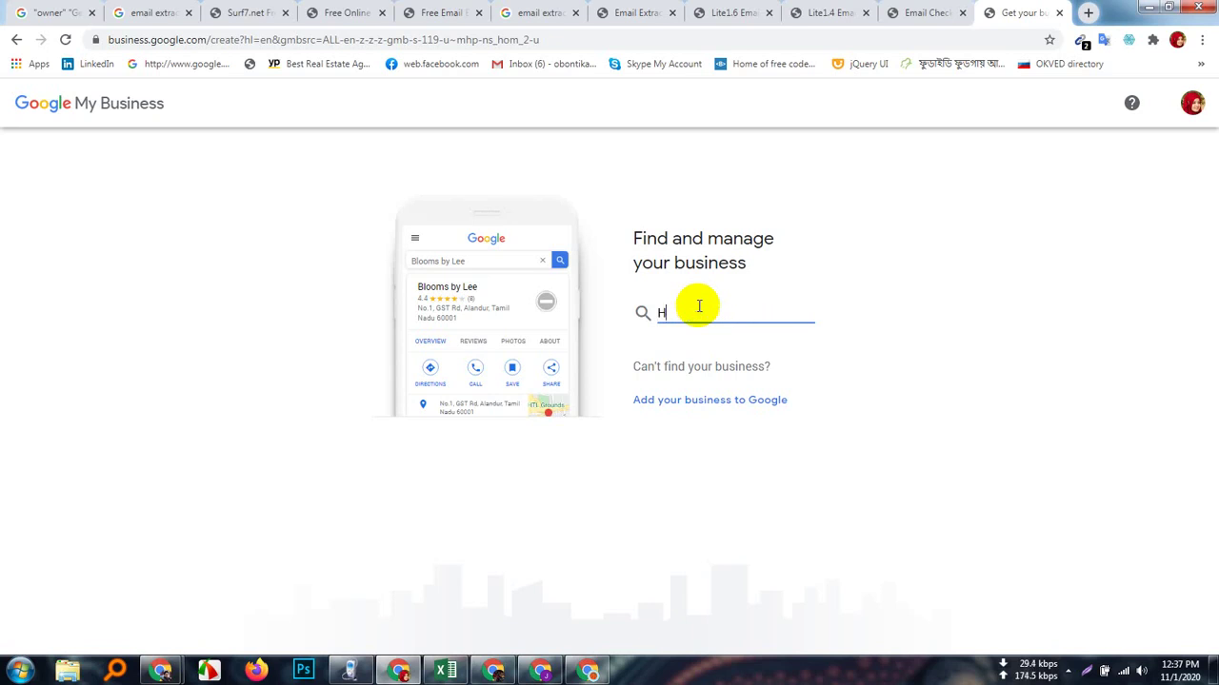
key(BackSpace)
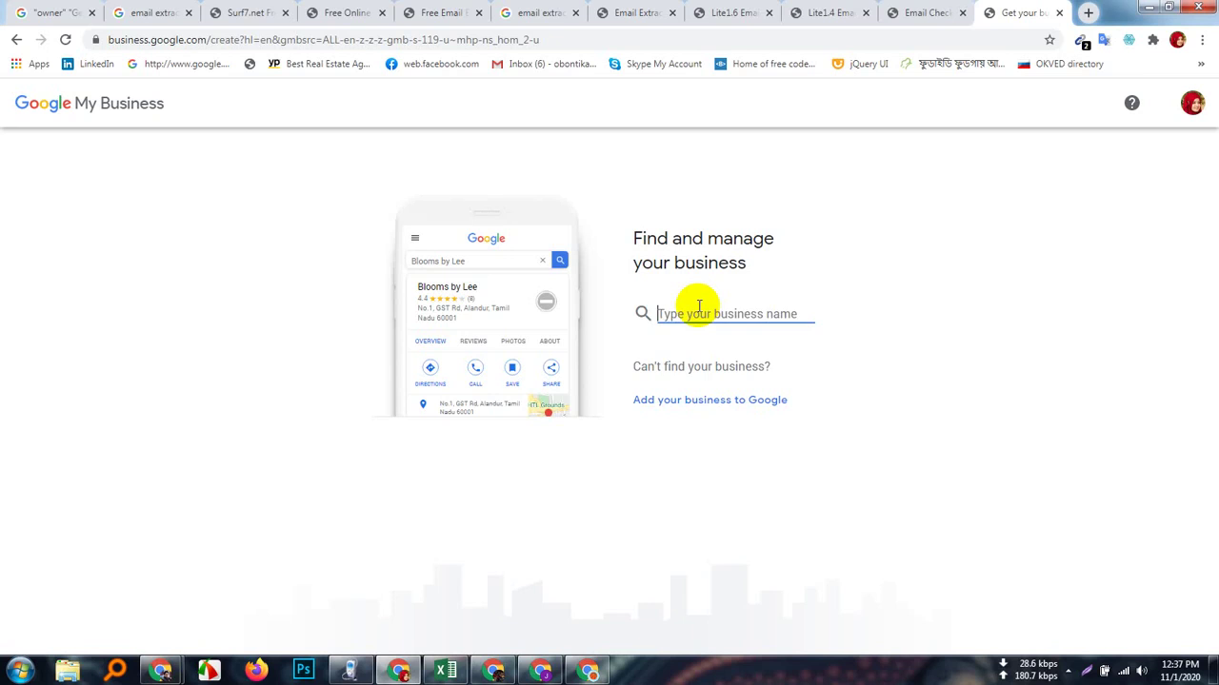
text(H)
key(BackSpace)
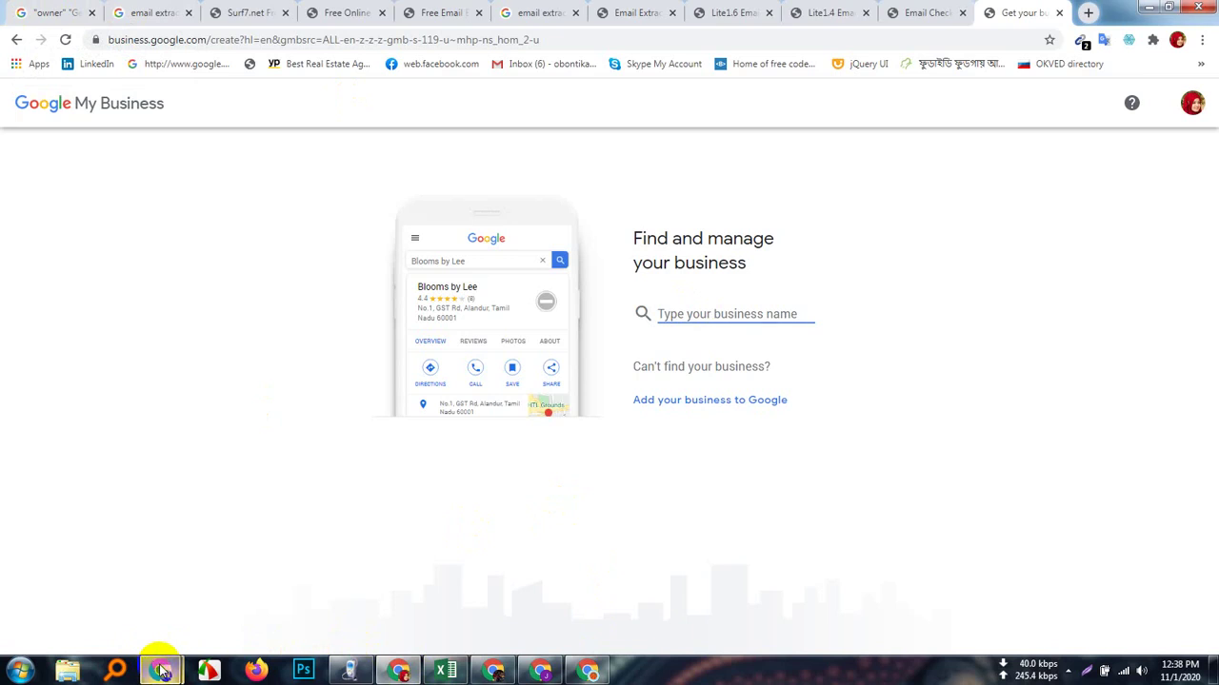
- Switch to the Google Meet call and mute the microphone
mouse_move(162, 666)
click(123, 585)
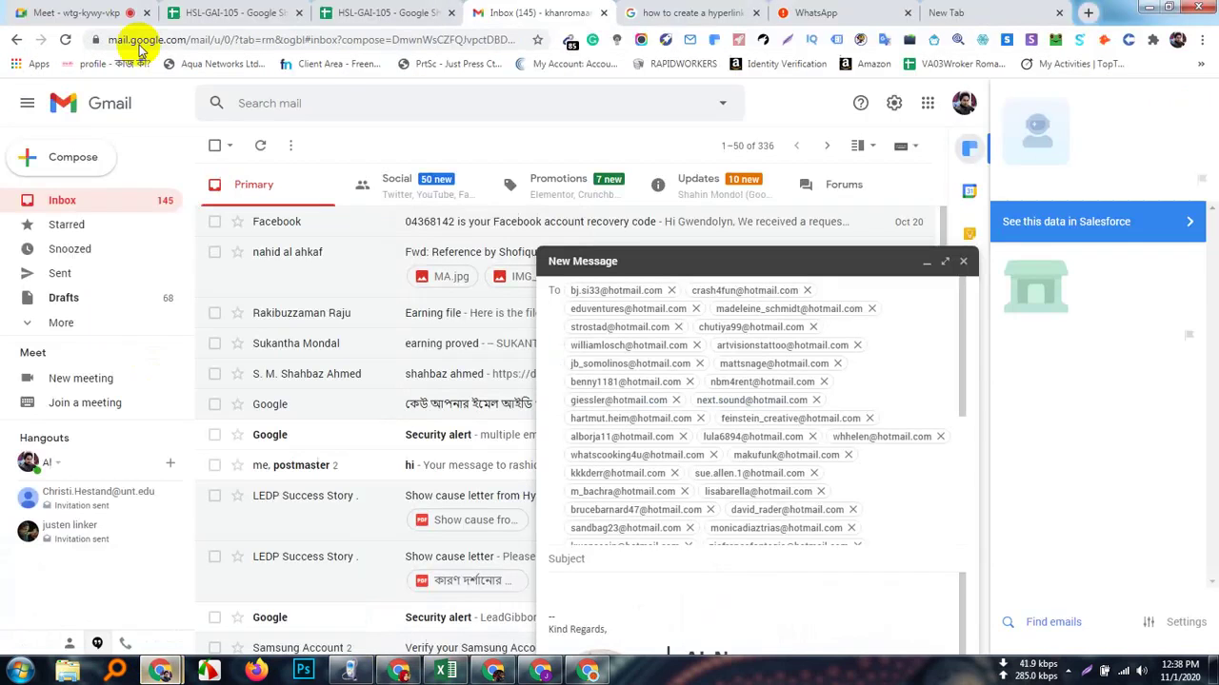
click(29, 12)
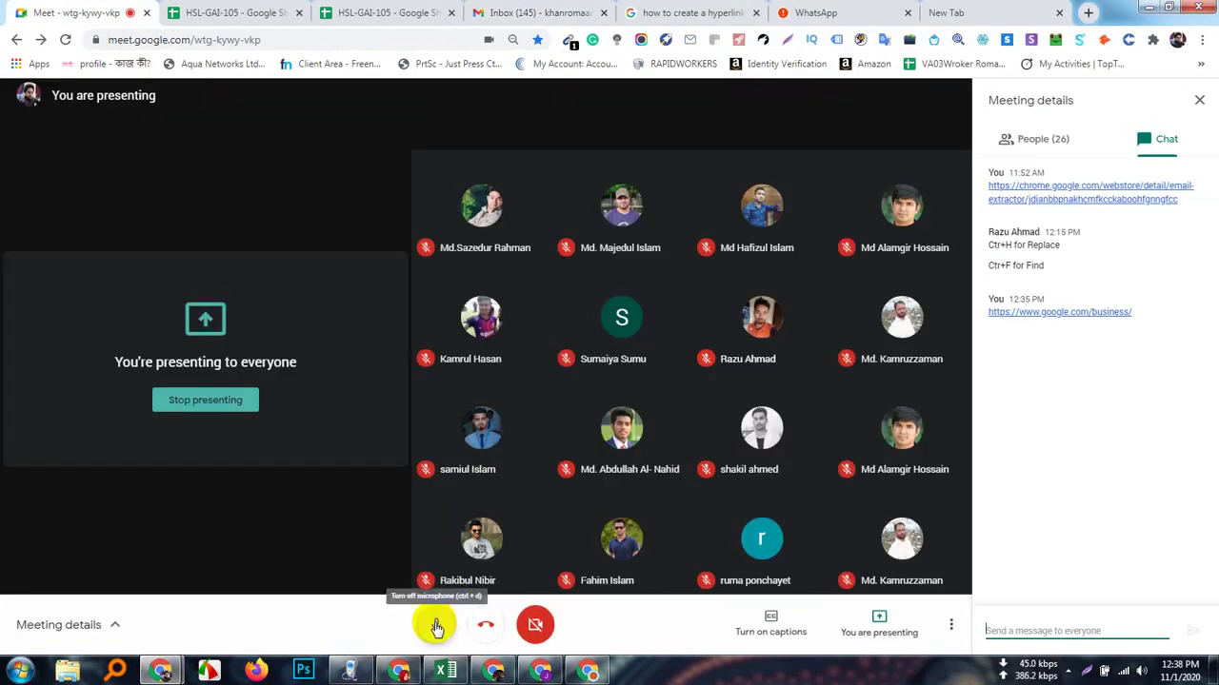
click(435, 623)
mouse_move(488, 553)
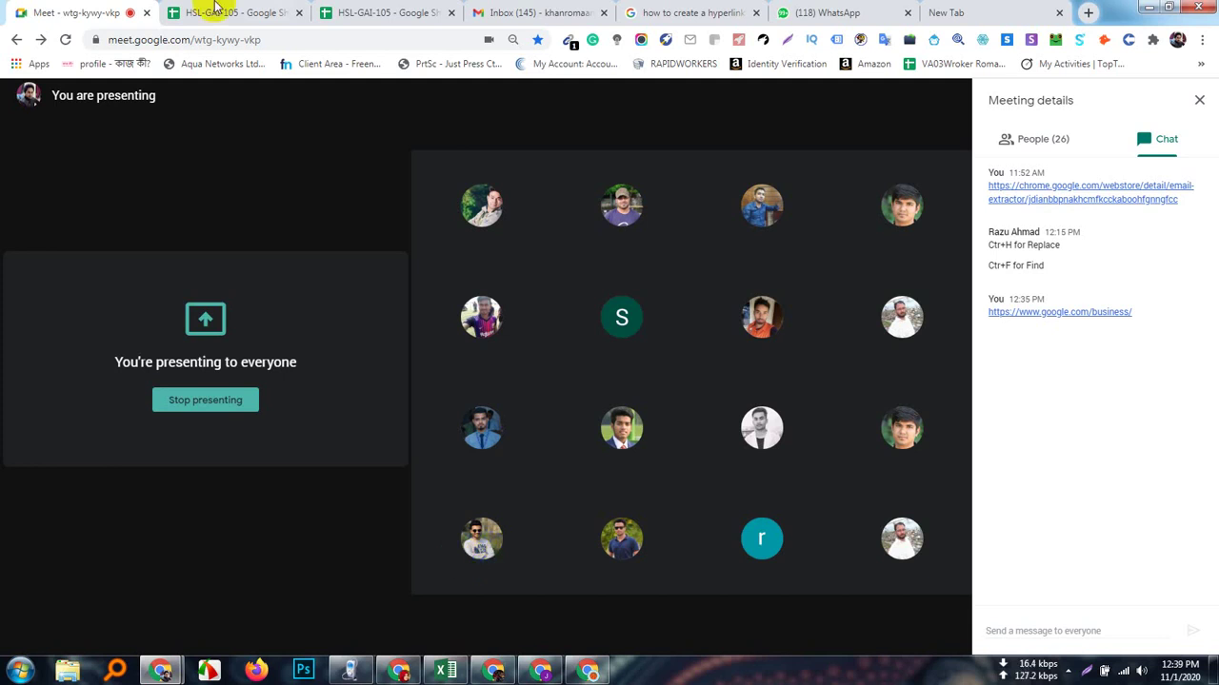
click(591, 672)
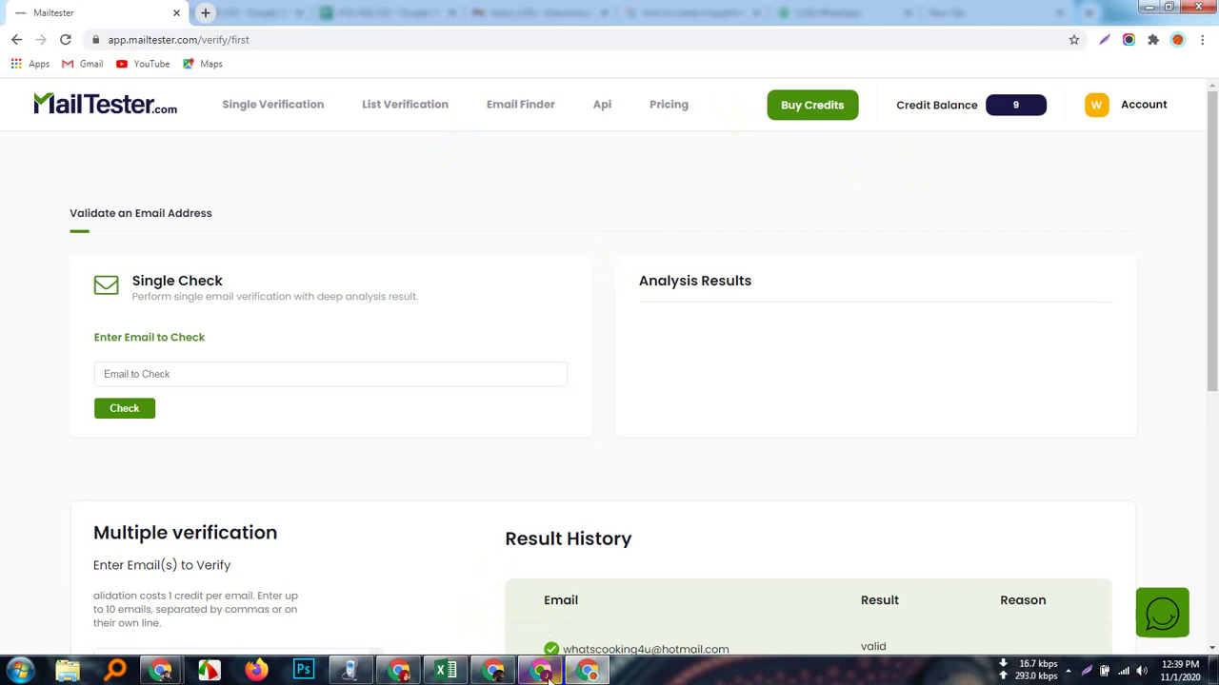
click(555, 675)
click(398, 673)
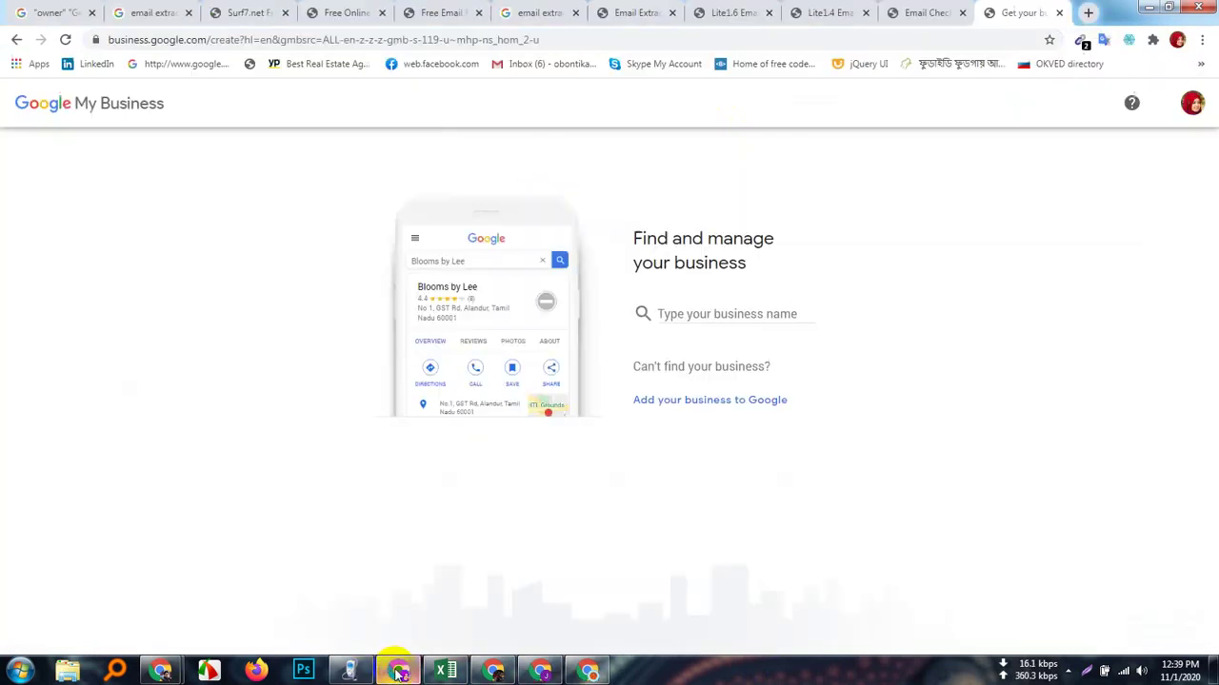
click(49, 13)
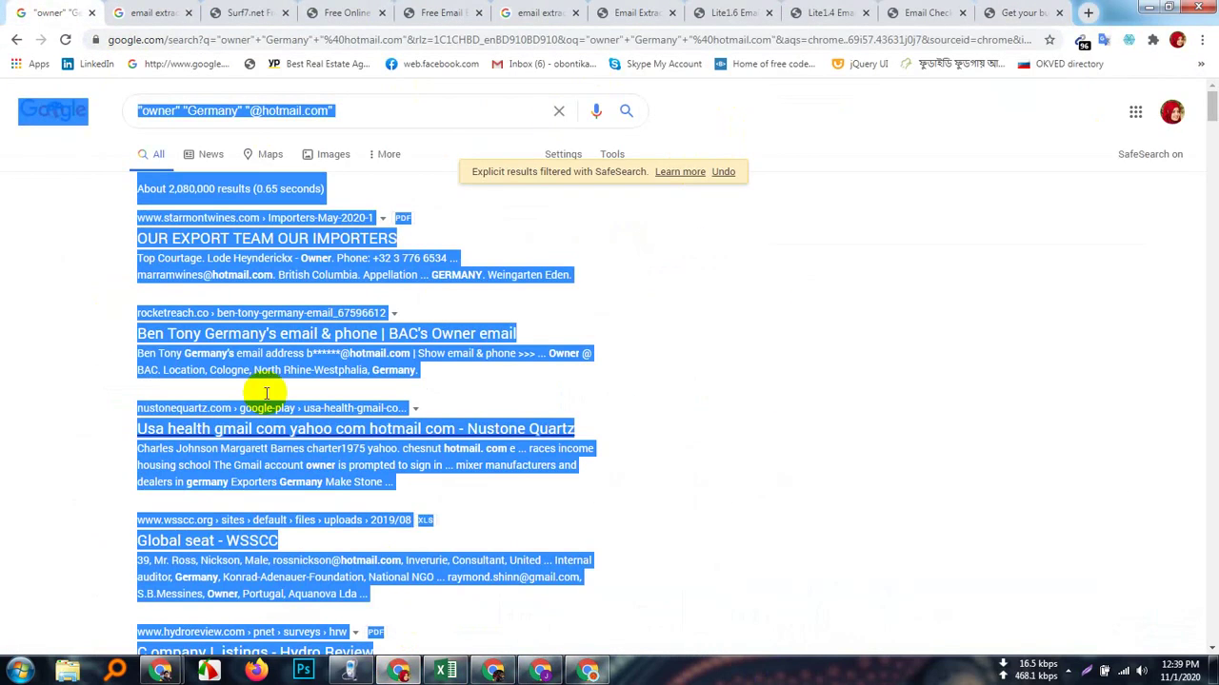
- Return to the Google Meet call and turn the microphone back on
click(170, 674)
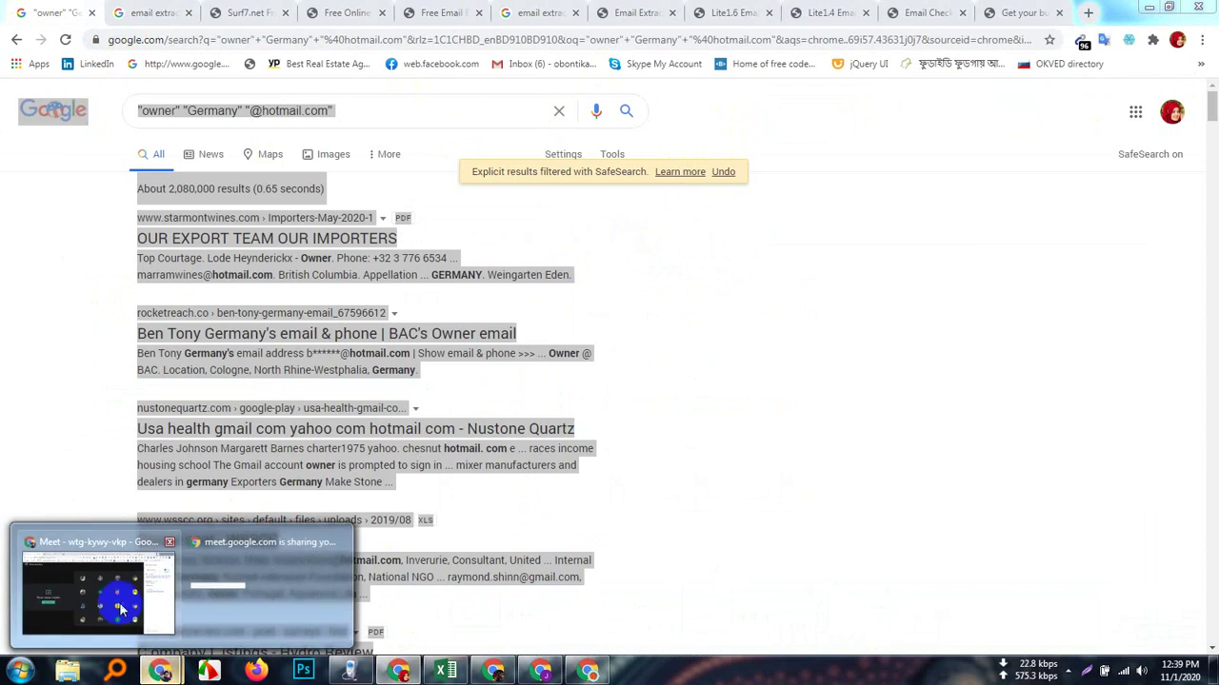
click(96, 586)
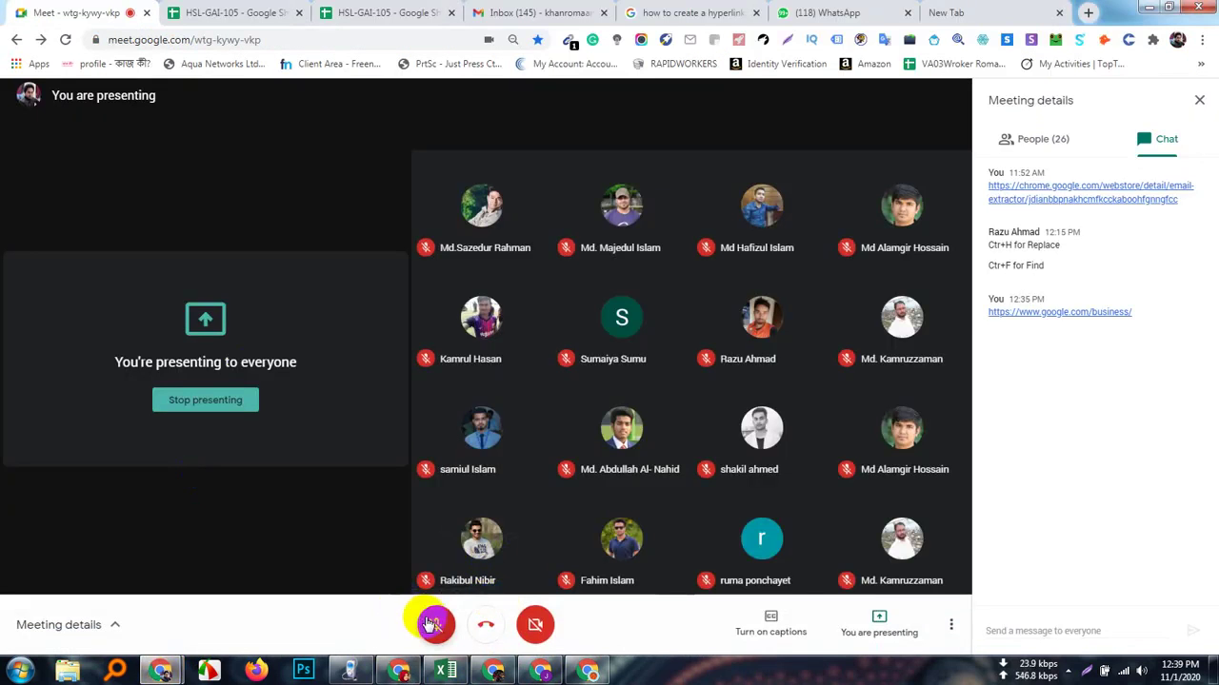
click(436, 622)
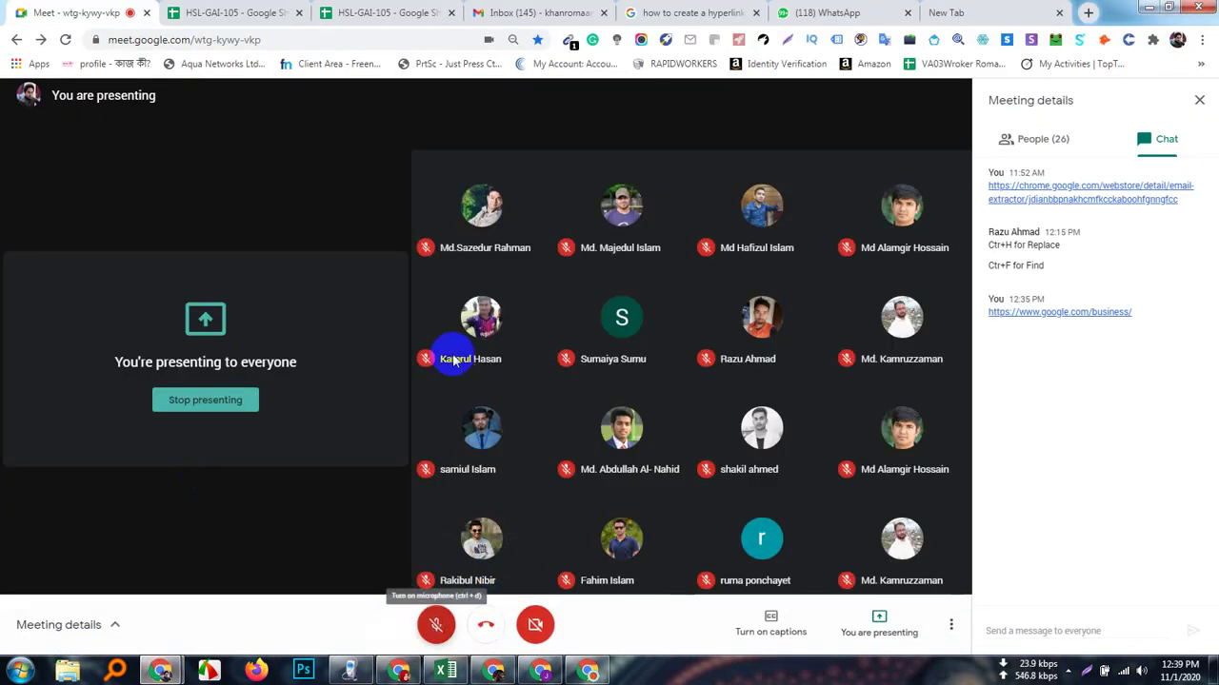
- Close the "Restaurants in Rangpur" search tab in the browser profile that has the Email Extractor page open
click(588, 670)
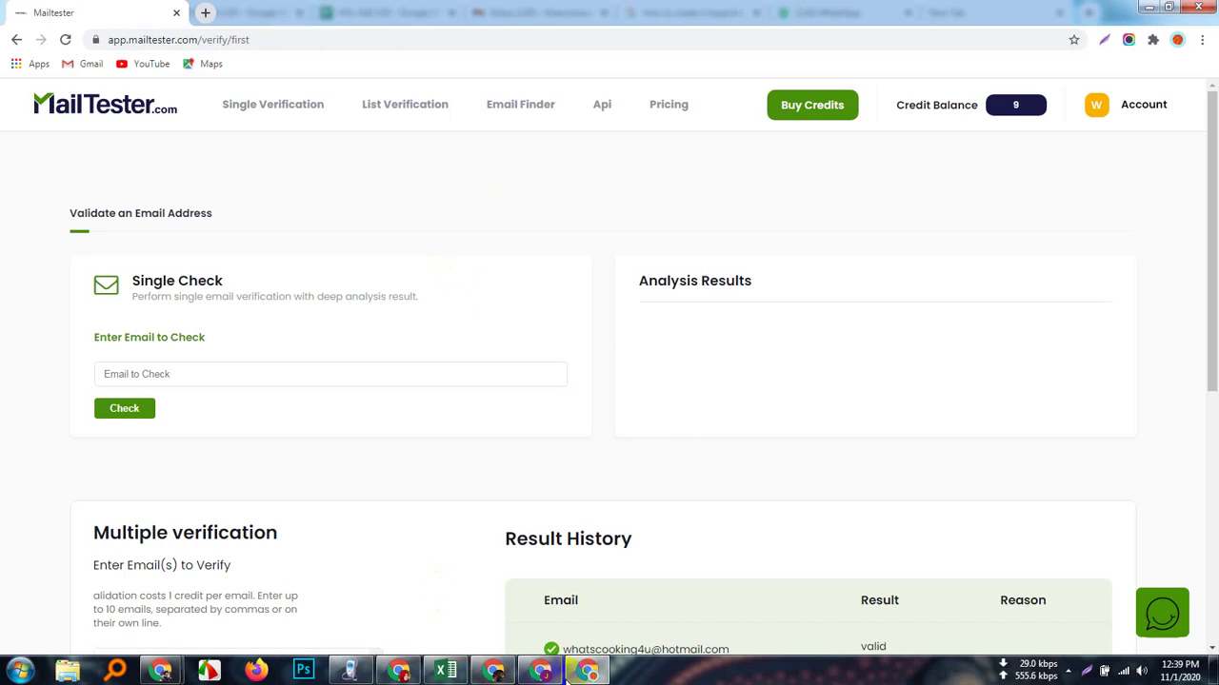
click(497, 672)
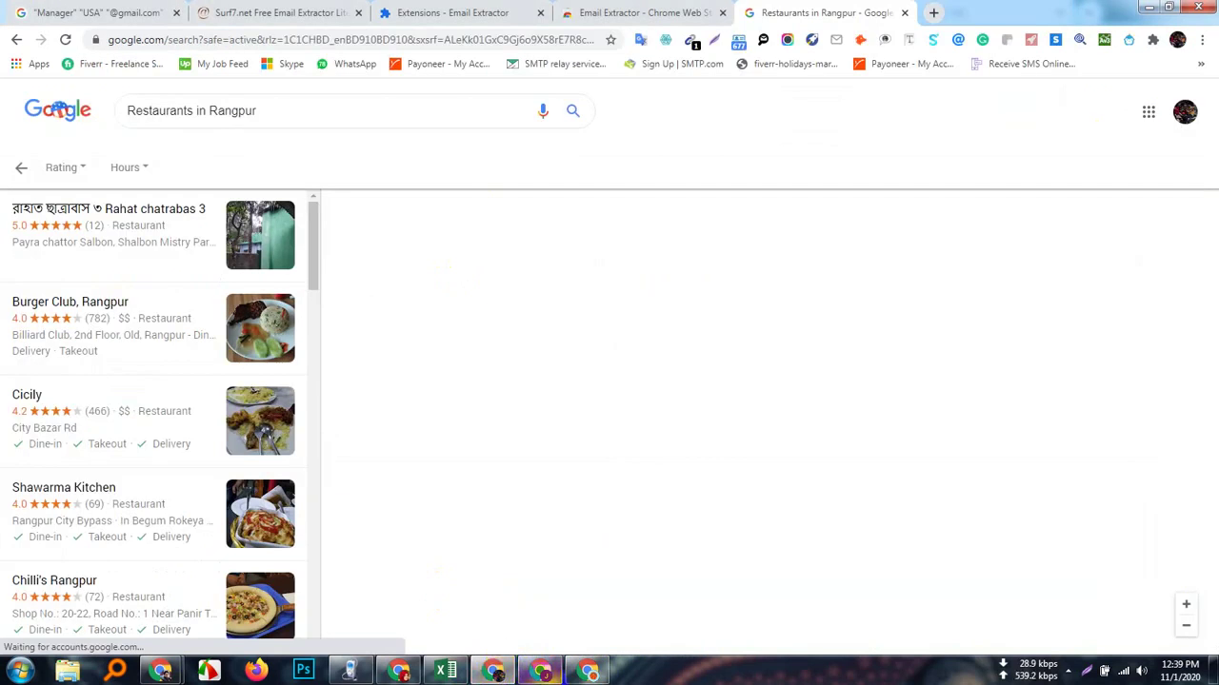
click(905, 13)
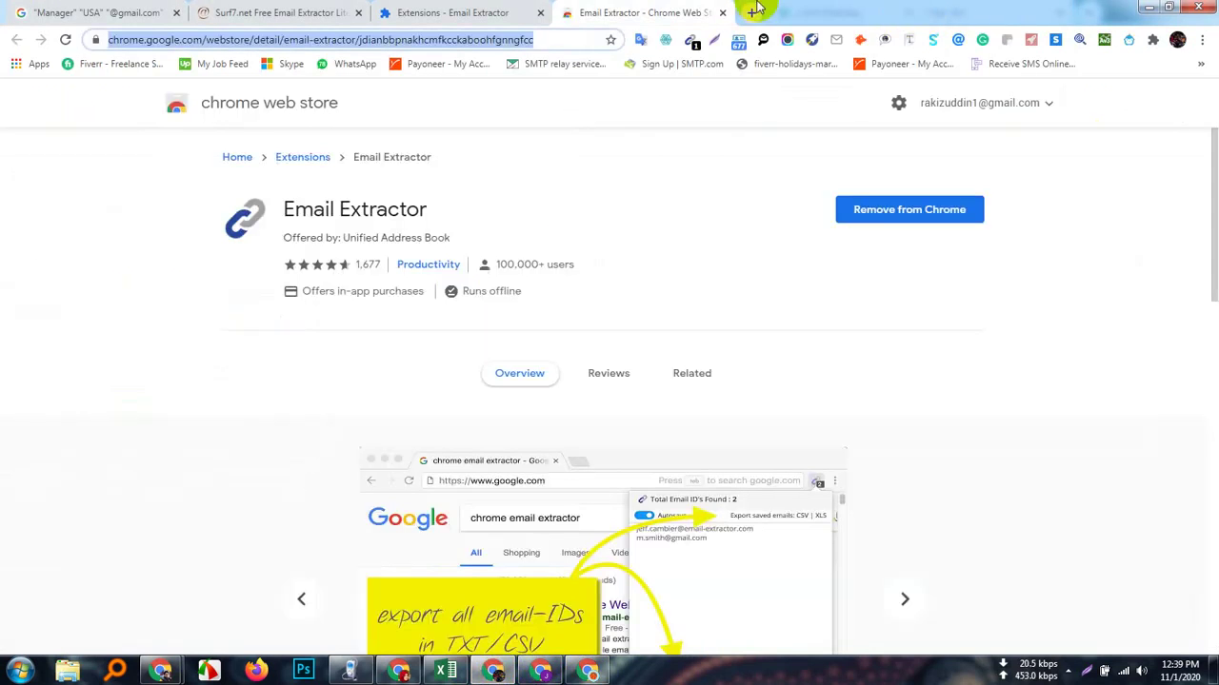
click(541, 673)
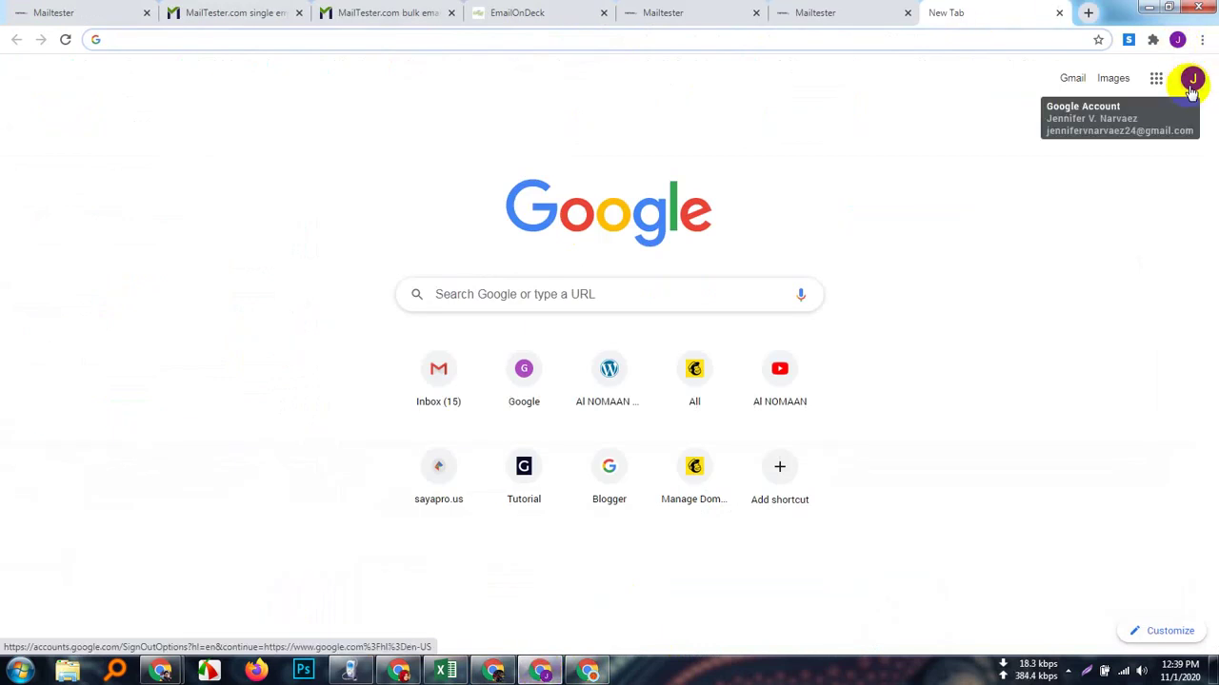
- In the MailTester browser window, search for "google business" in a new tab and proceed to the Google My Business sign-in page
click(591, 671)
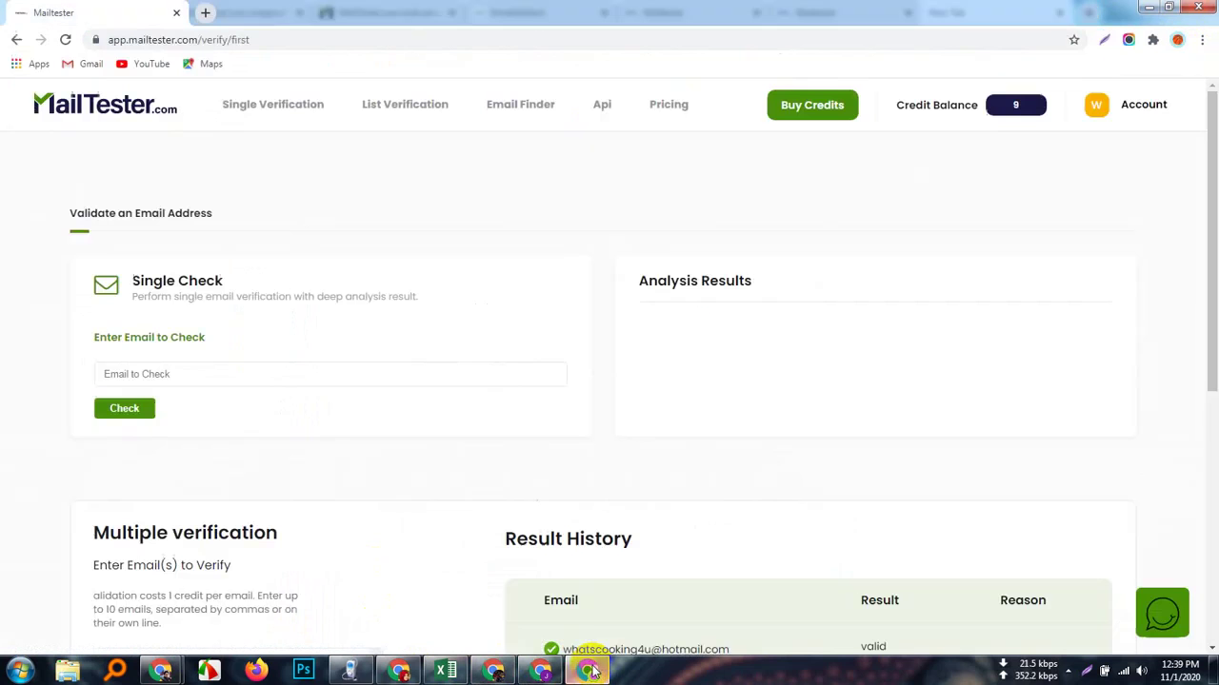
click(203, 14)
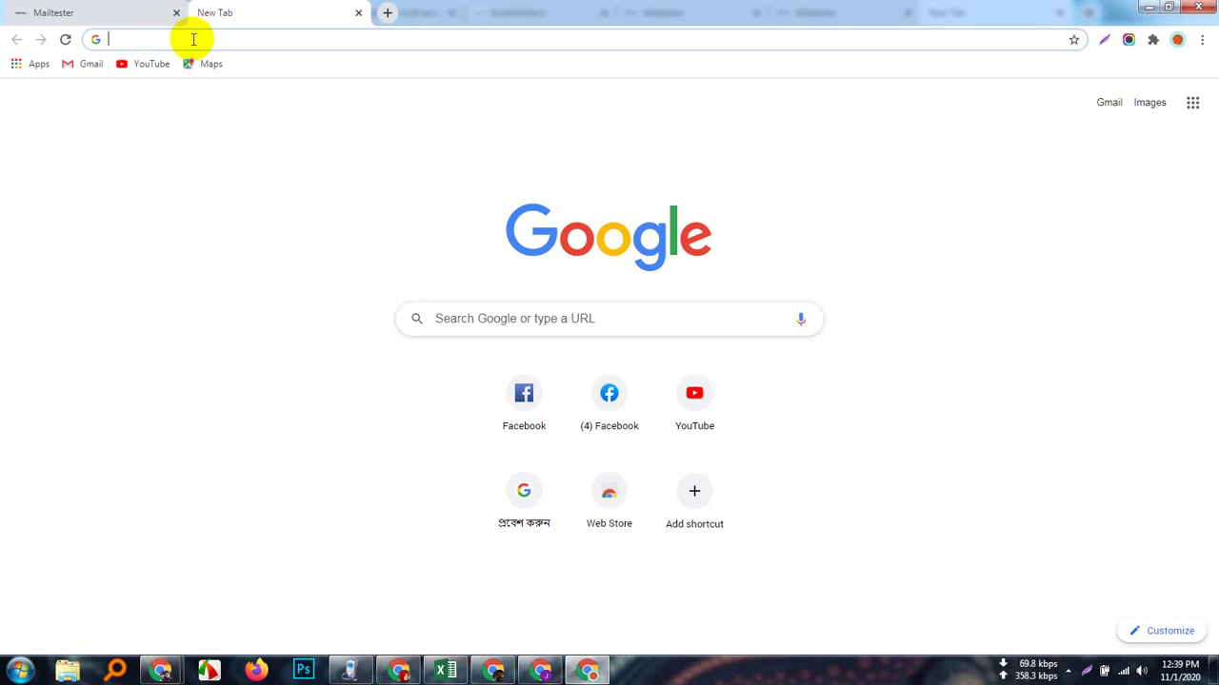
text(goog)
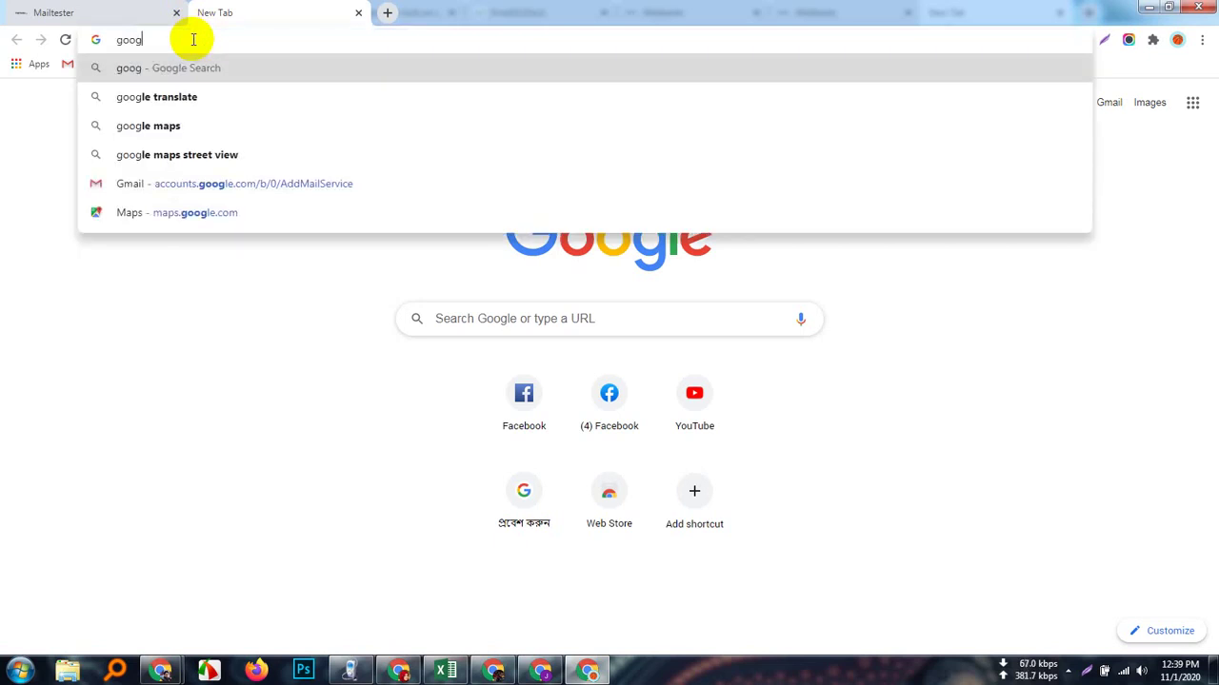
text(le business)
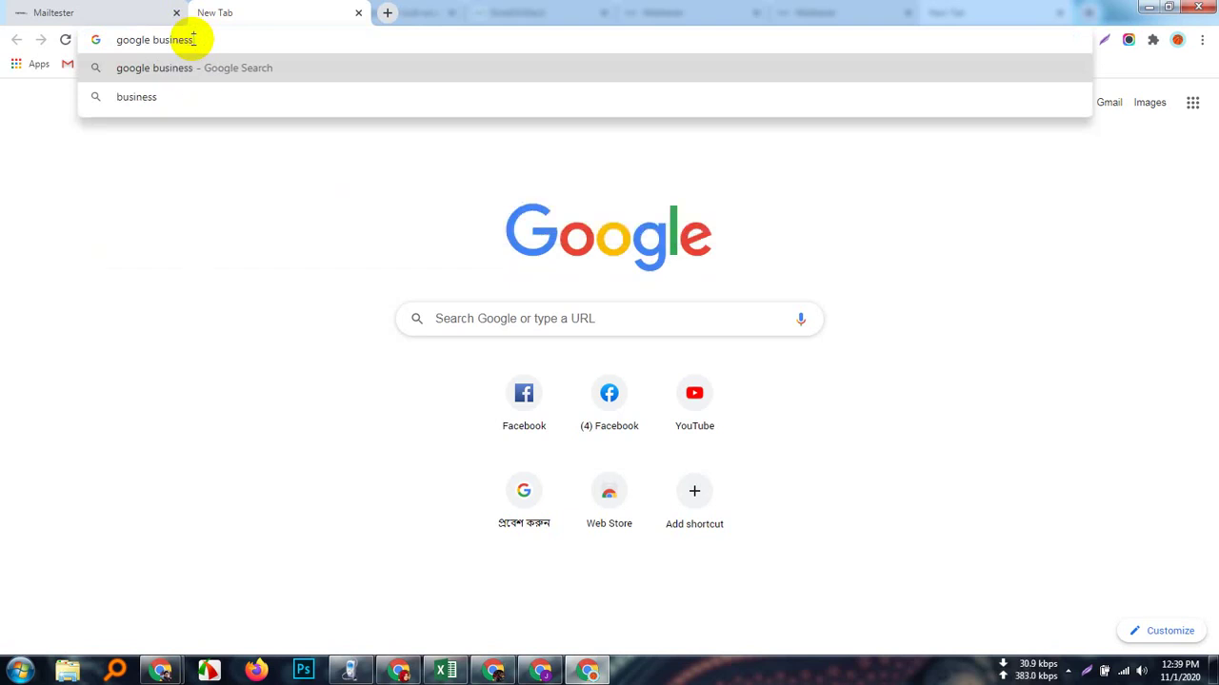
key(Return)
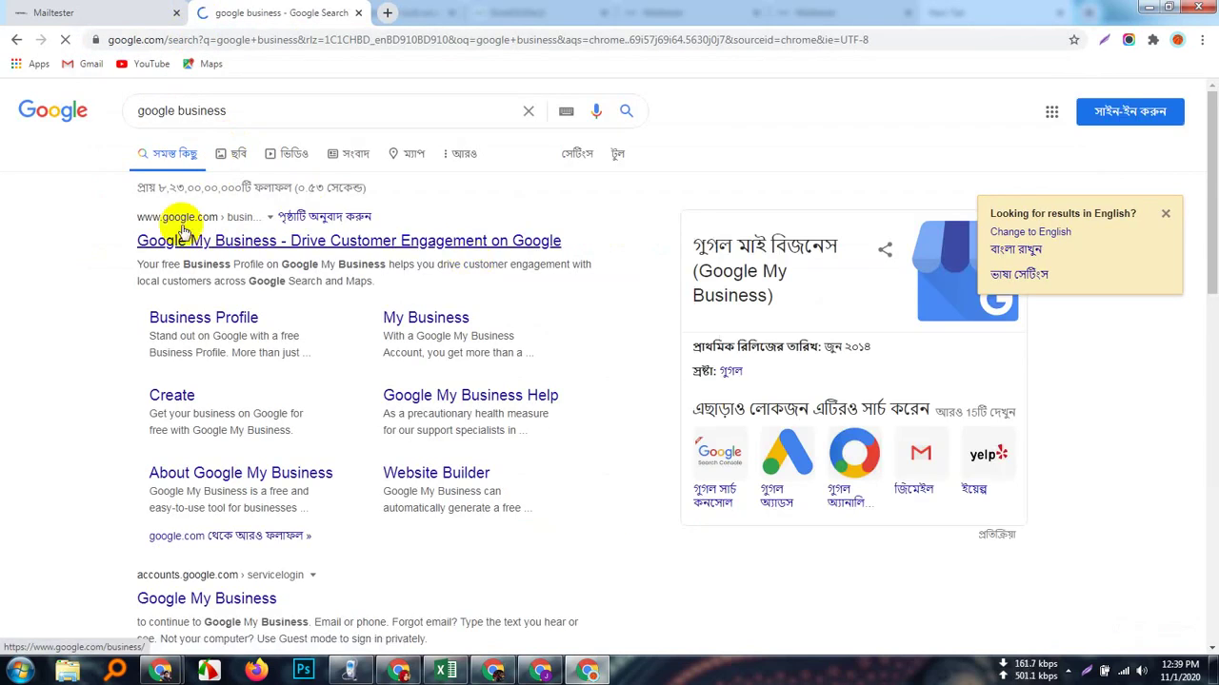
click(252, 255)
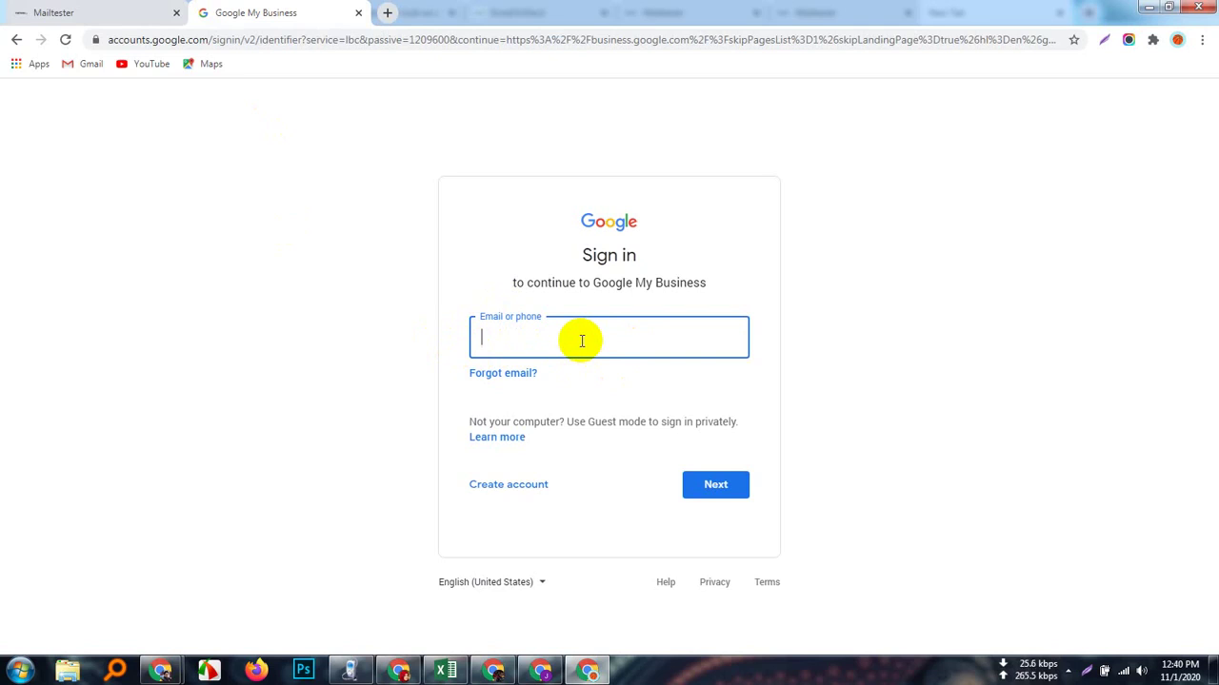
- Review the Google Meet chat and the HSL-GAI-105 group in WhatsApp Web, glancing back at the Google My Business sign-in page
click(162, 671)
click(152, 581)
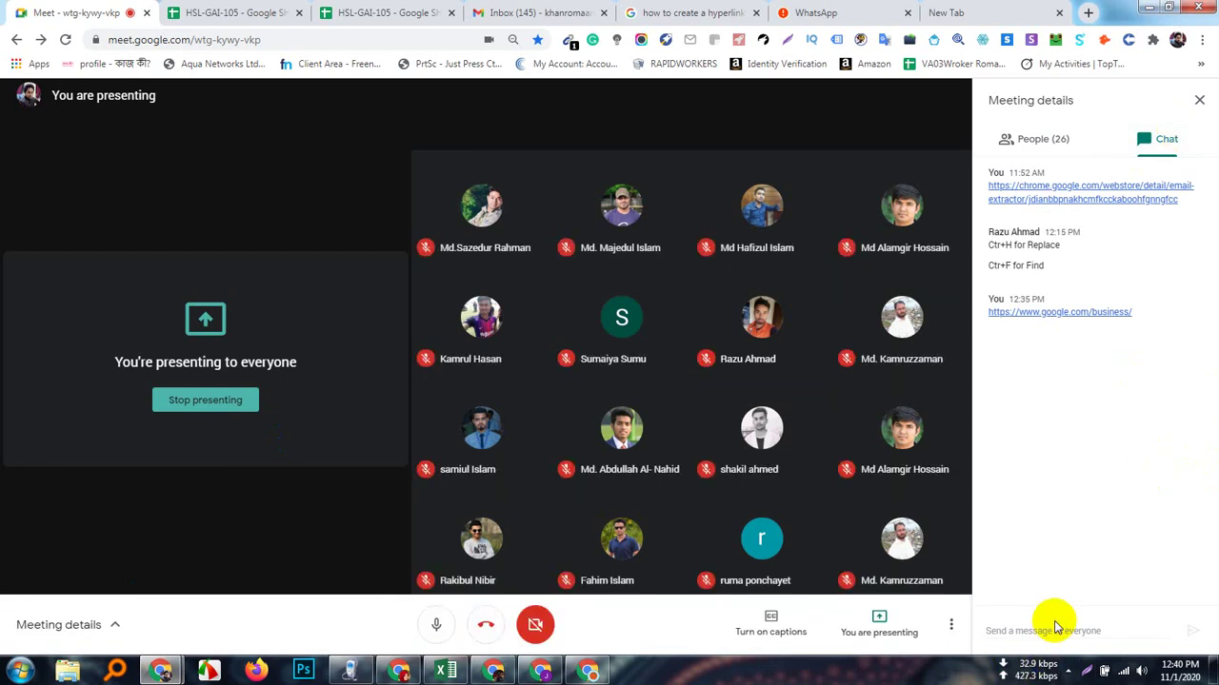
click(1023, 628)
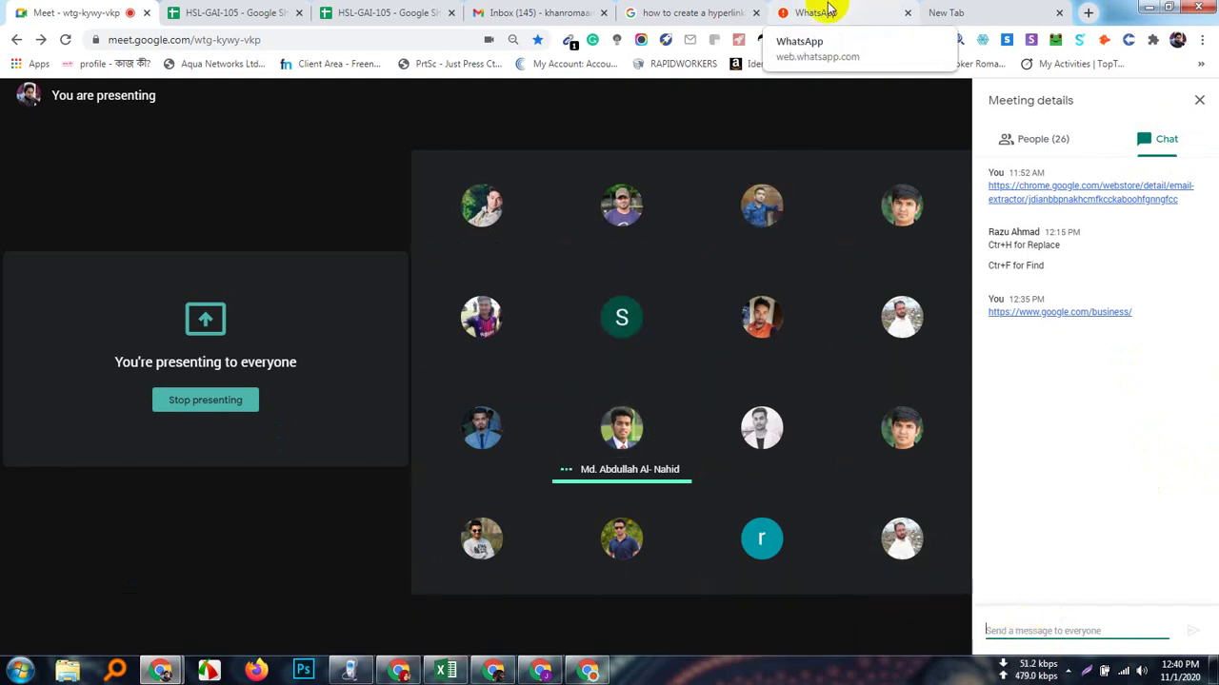
click(818, 12)
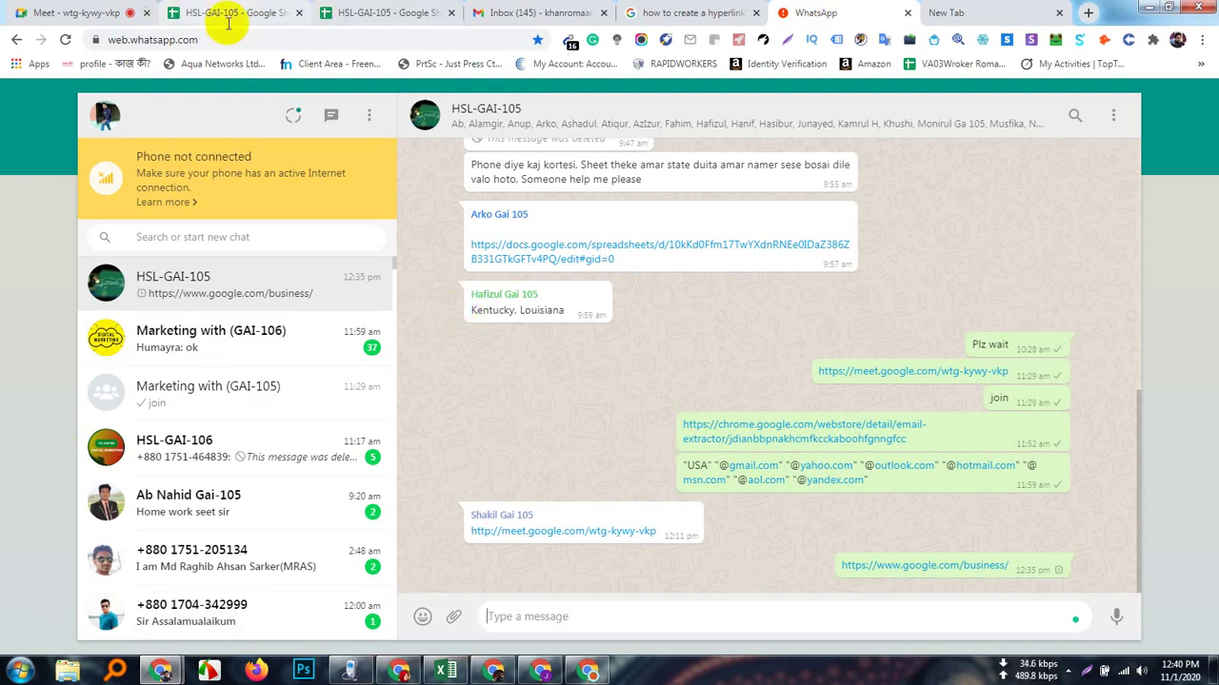
click(44, 11)
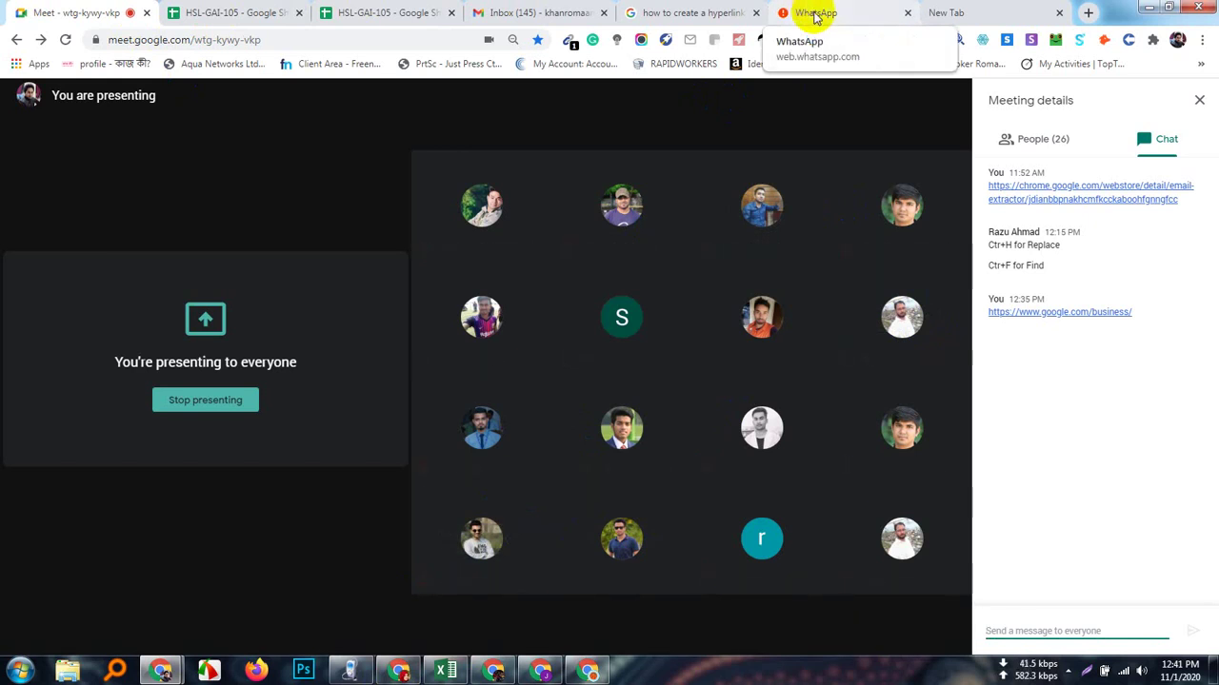
click(816, 16)
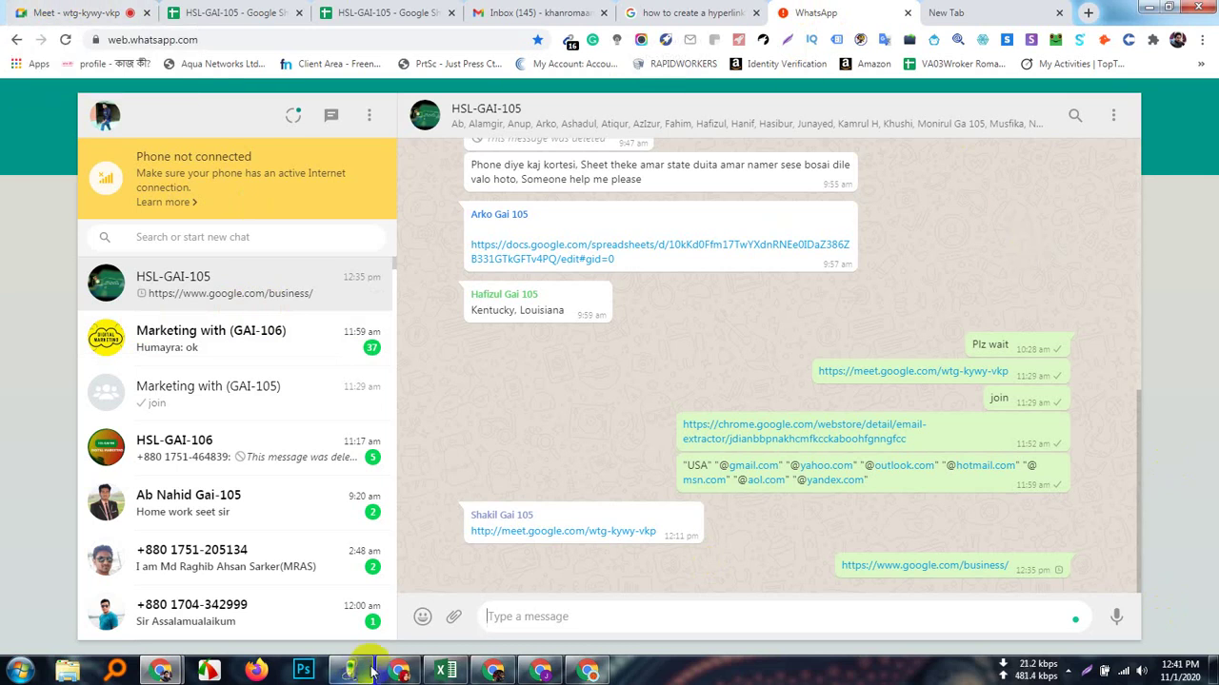
click(588, 672)
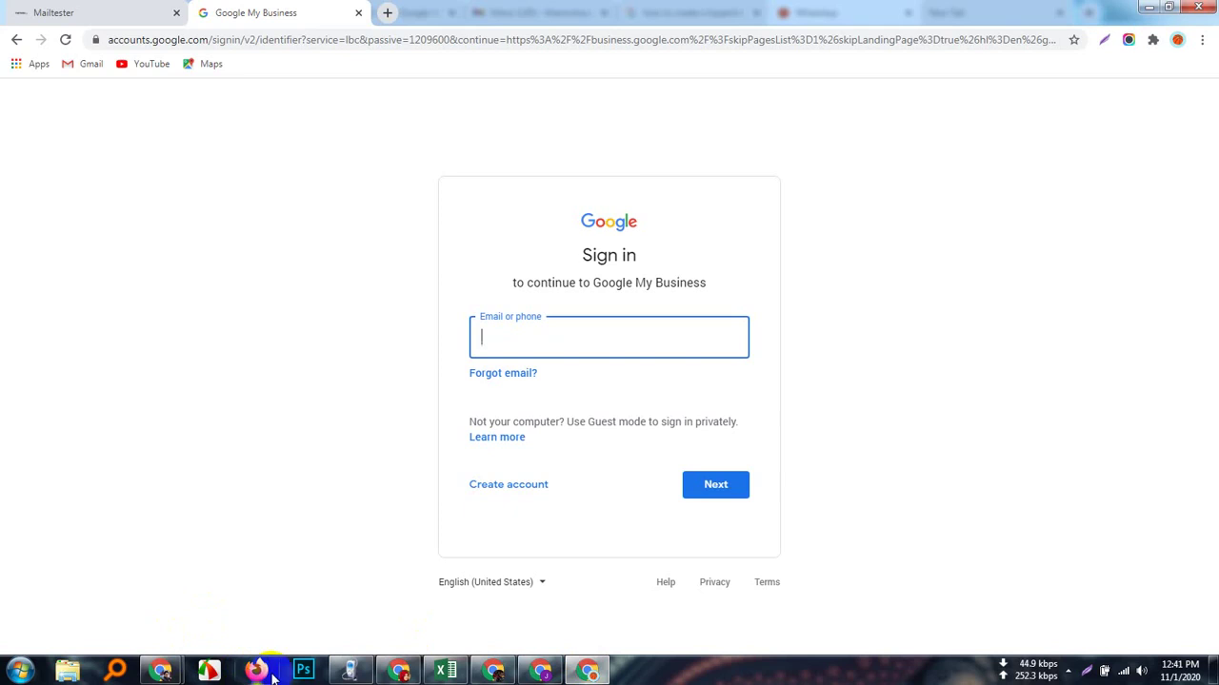
mouse_move(162, 672)
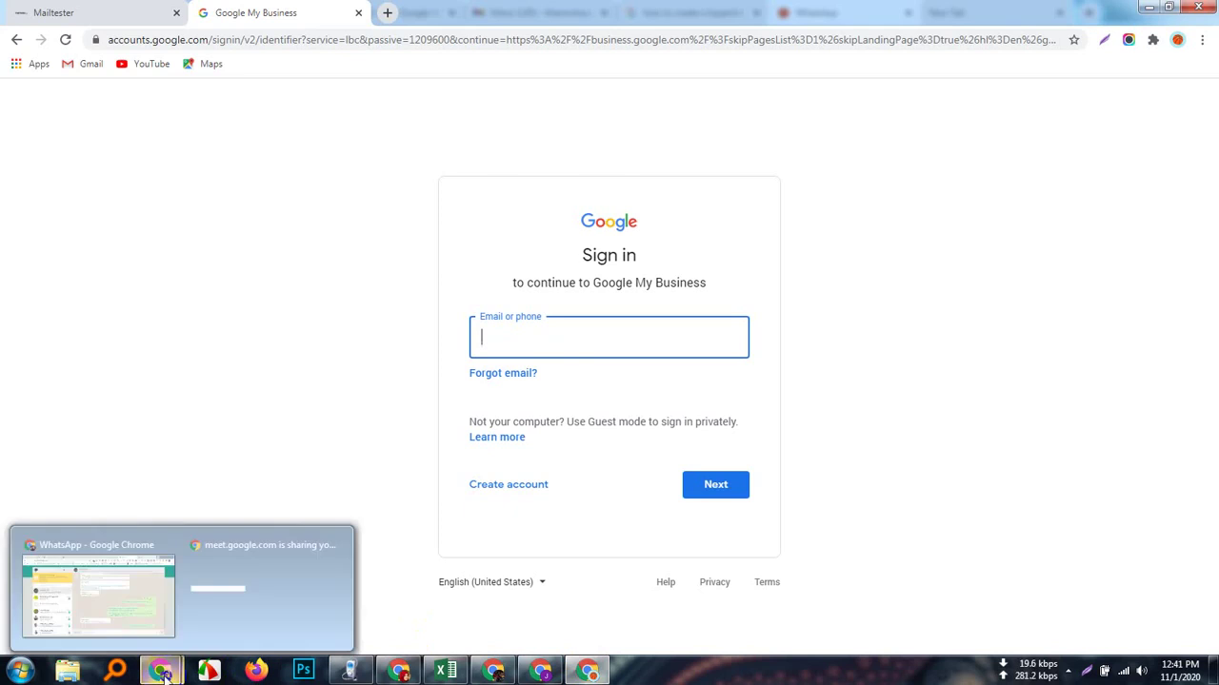
click(136, 602)
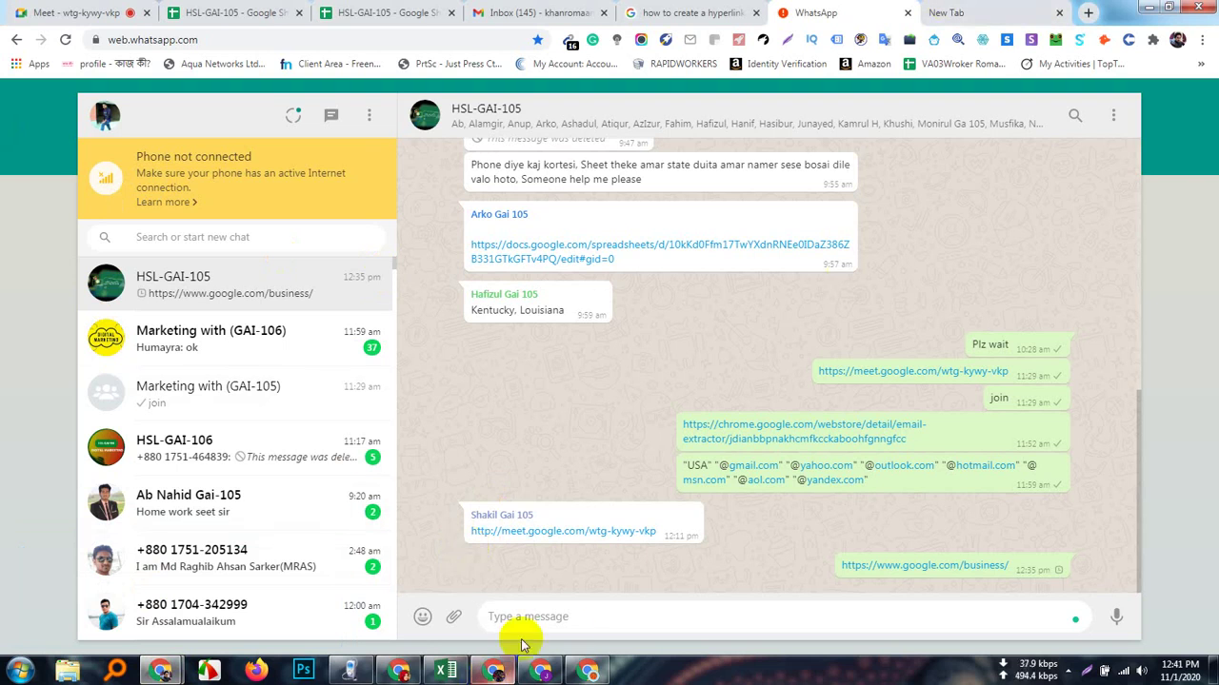
- Switch to the browser profile with the EmailOnDeck tab and check its signed-in Google account from the new tab page
click(542, 671)
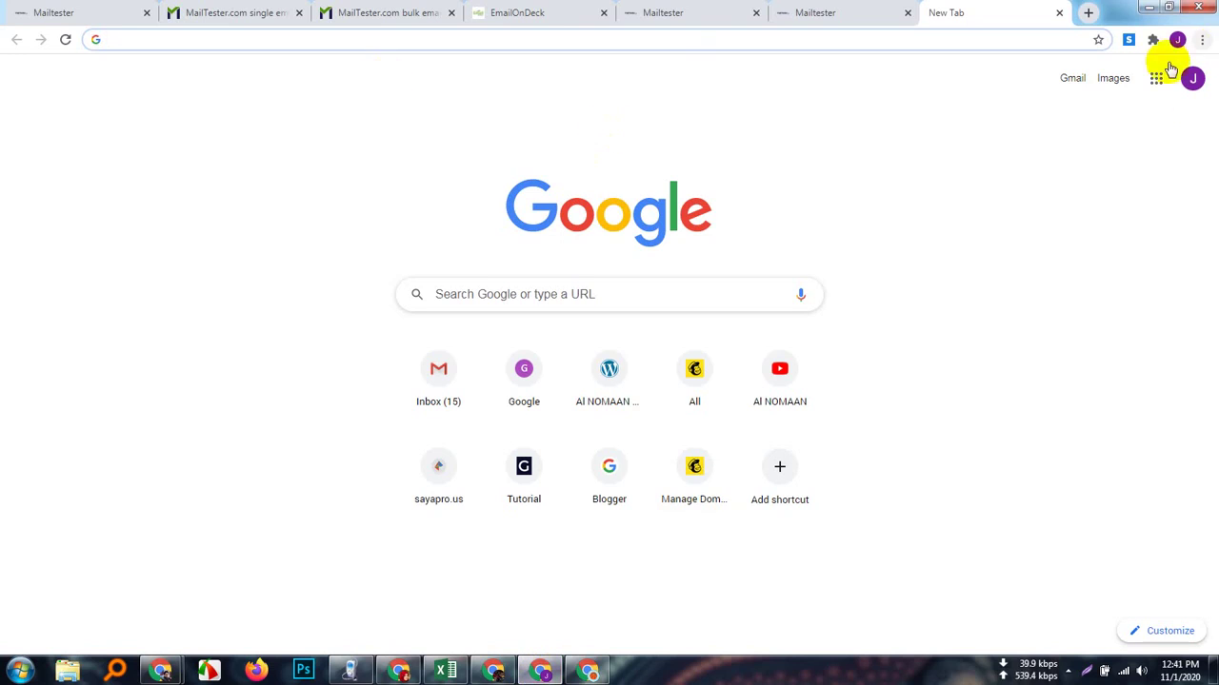
click(824, 11)
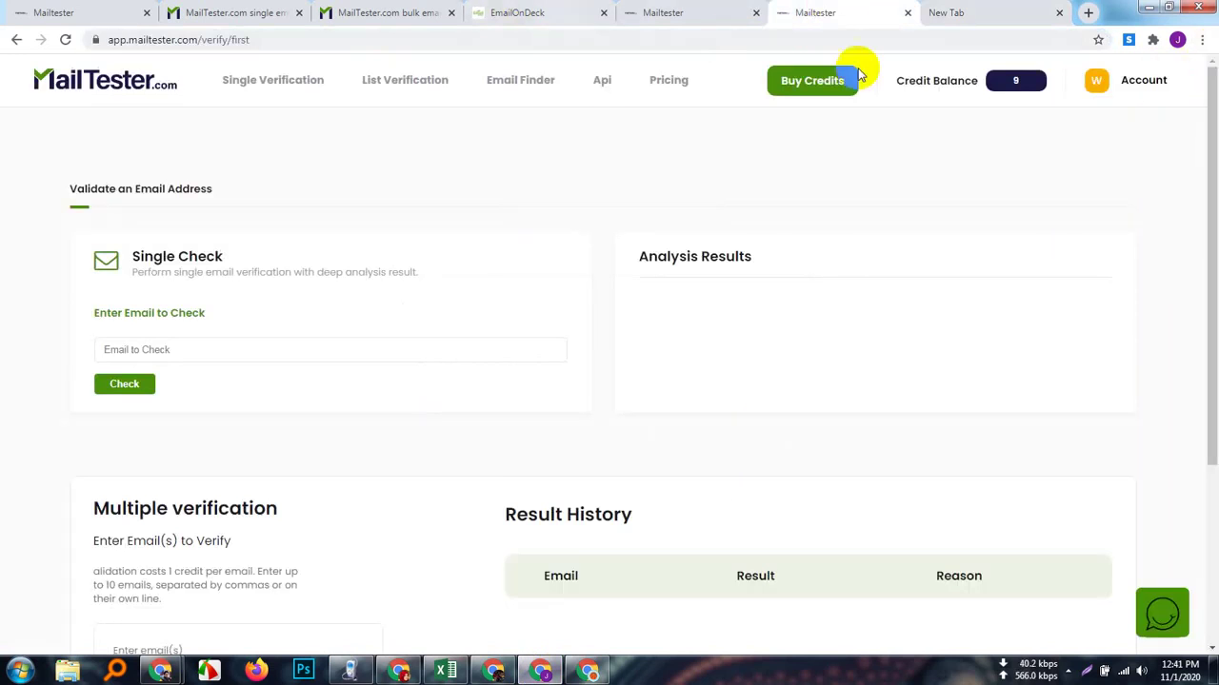
click(1028, 12)
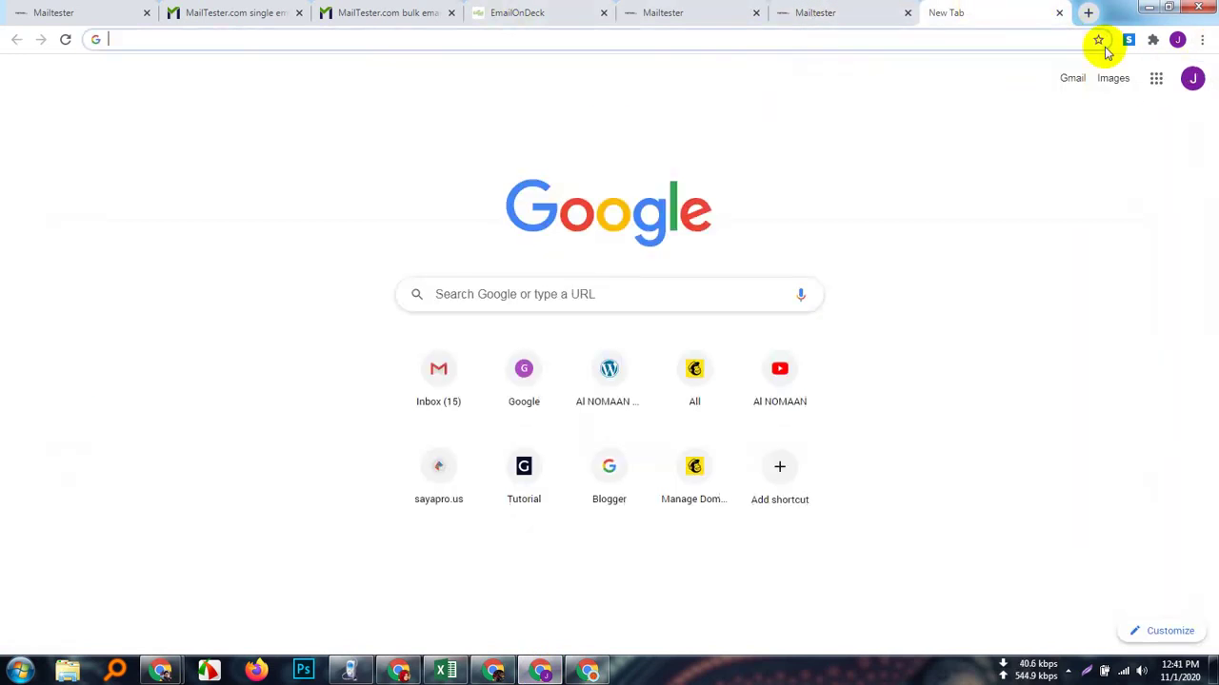
click(1191, 81)
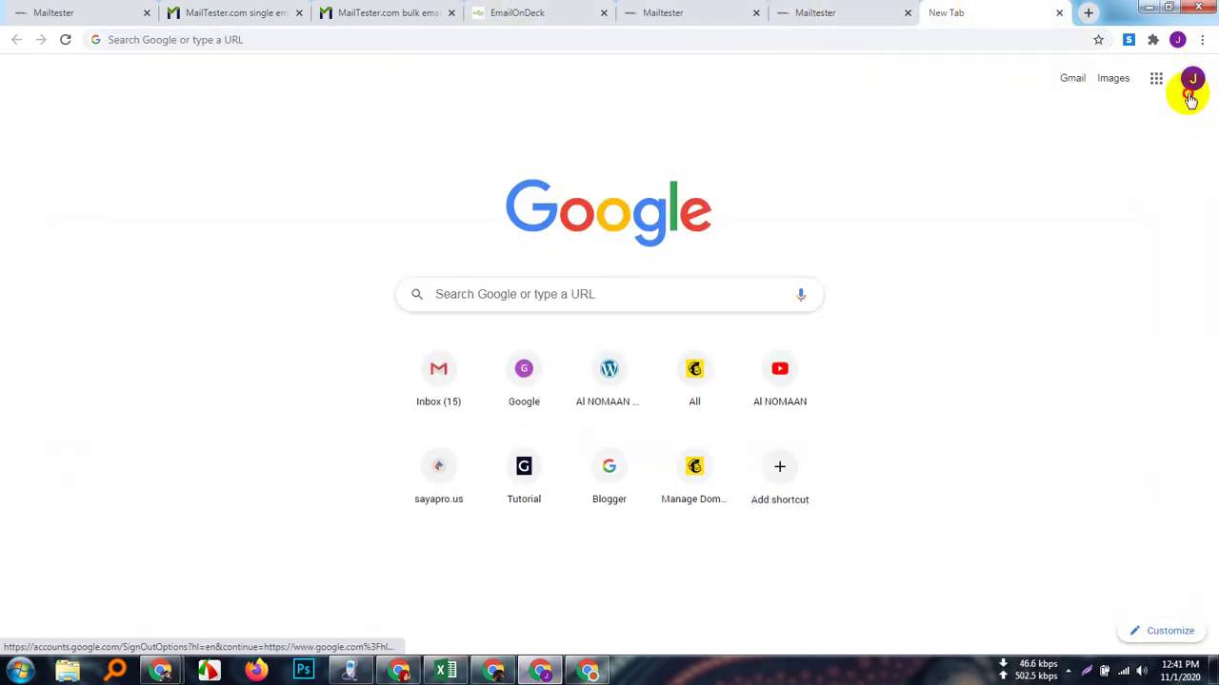
click(883, 190)
- Search Google for "Google Business" in the new tab
click(217, 38)
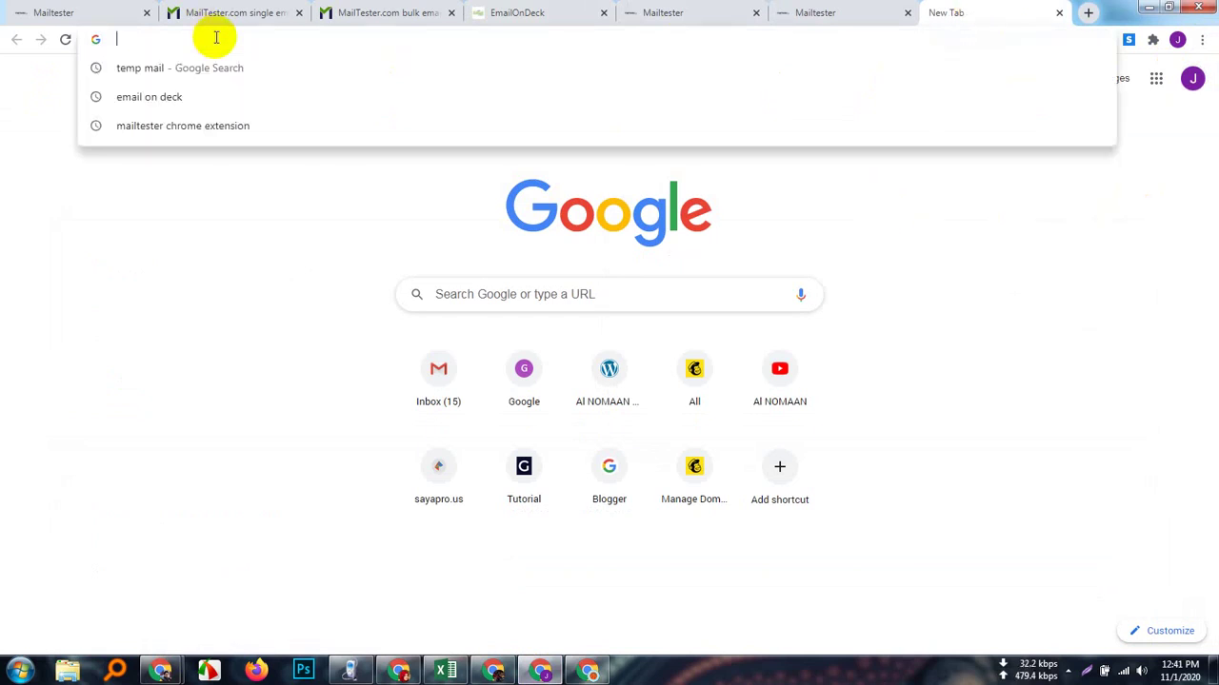
text(Goog)
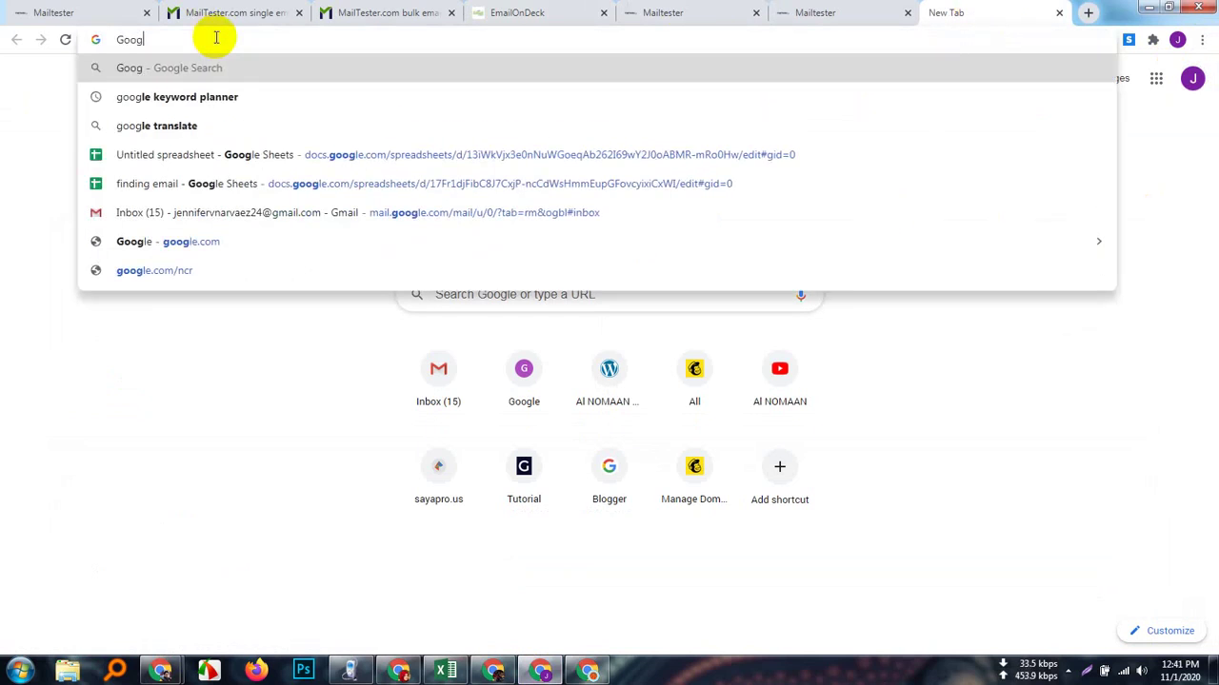
text(le Bus)
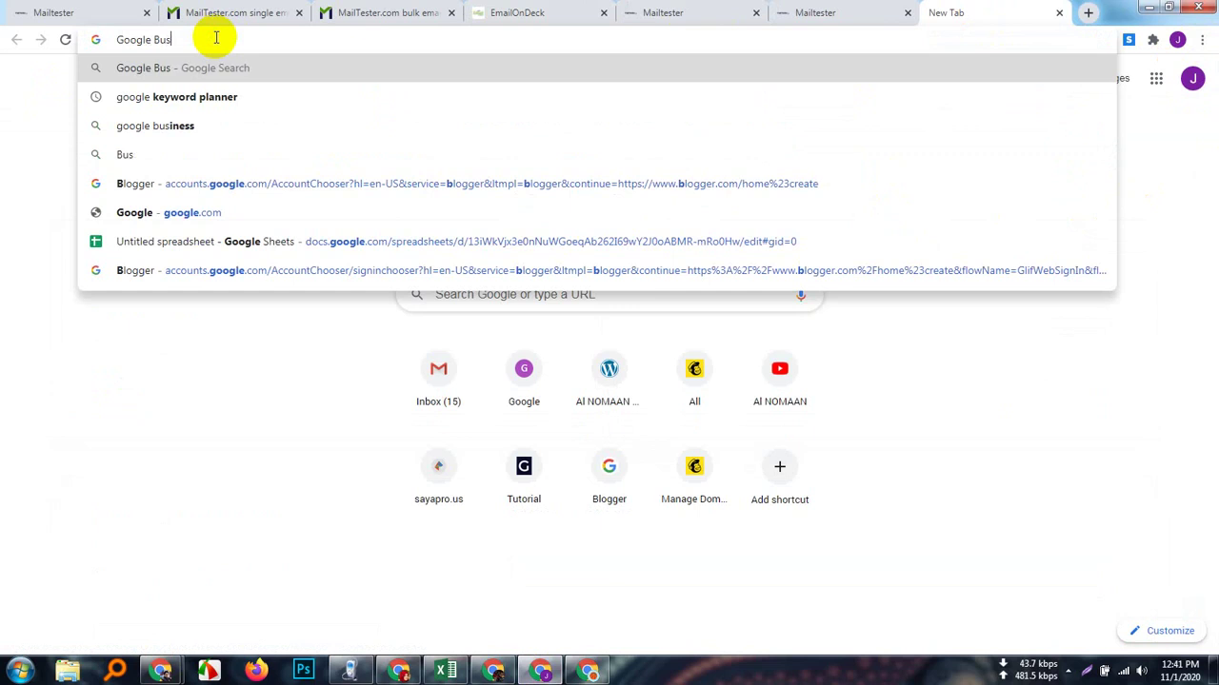
text(iness)
key(Return)
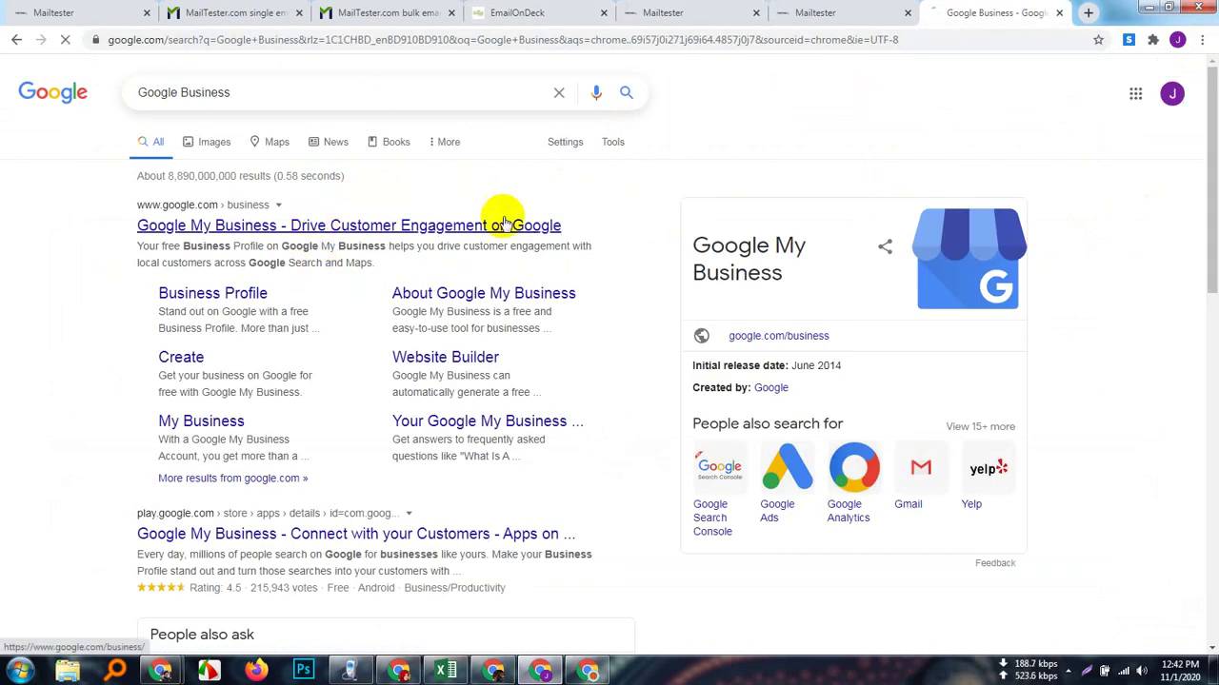
- Open the Google My Business site, proceed to managing a business and search for the business name "Healthy Food"
click(515, 226)
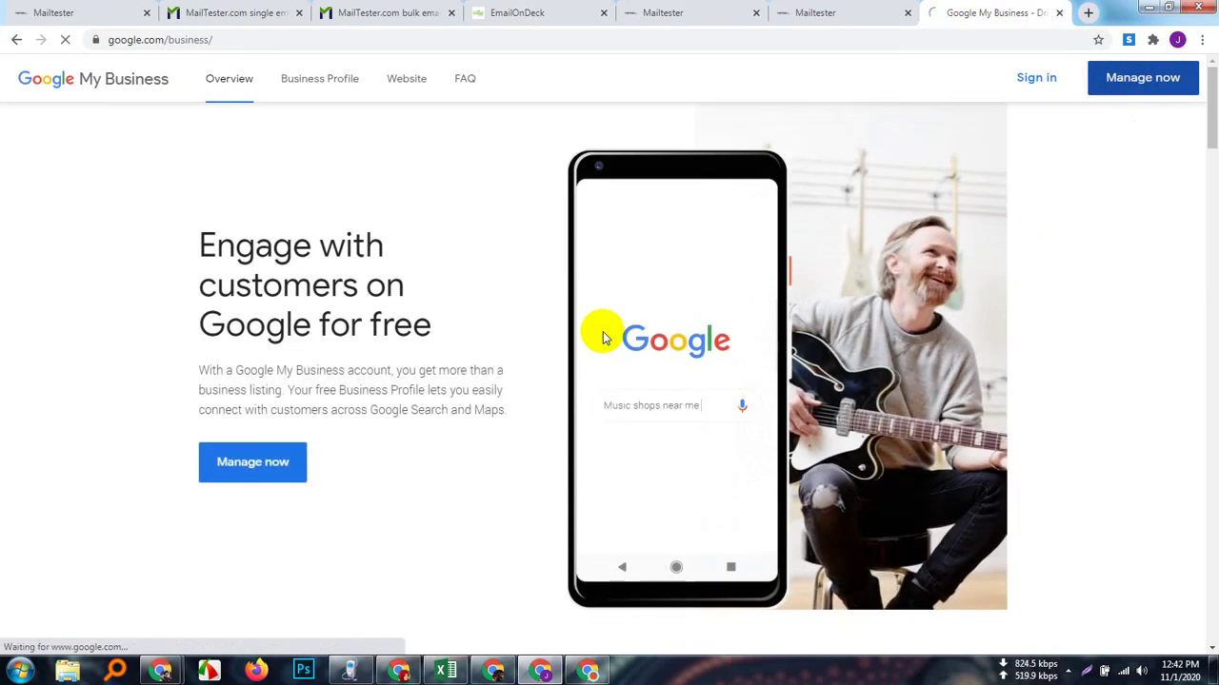
click(1163, 76)
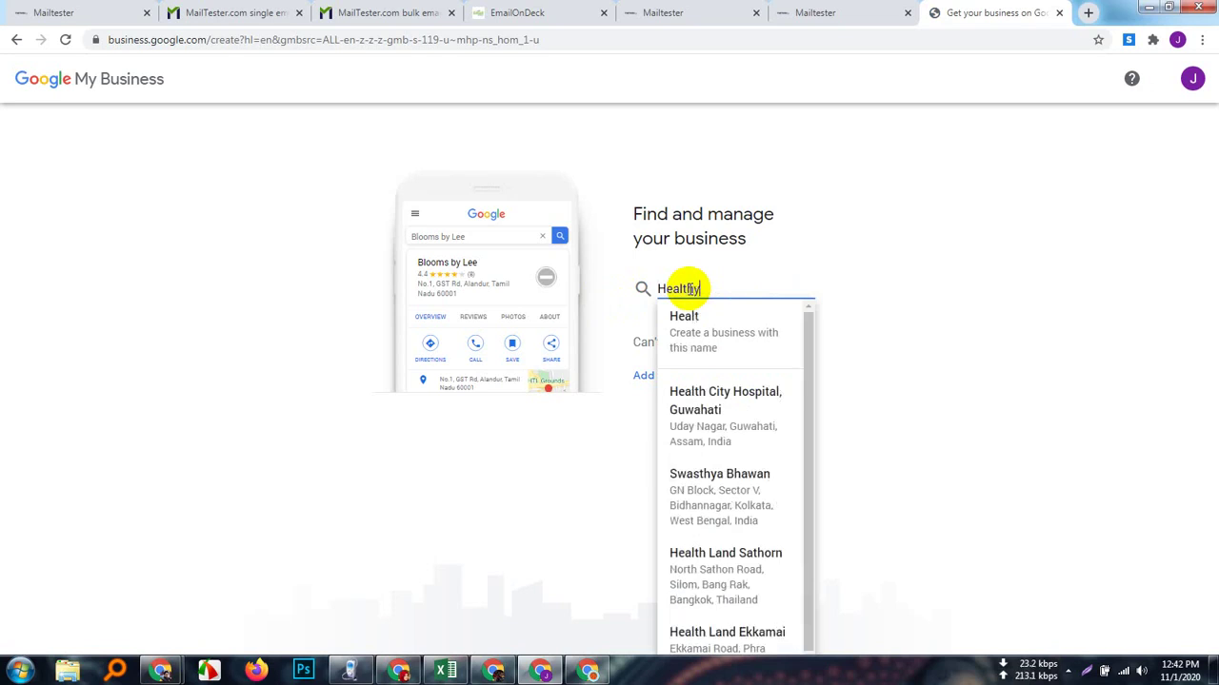
text(y Foo)
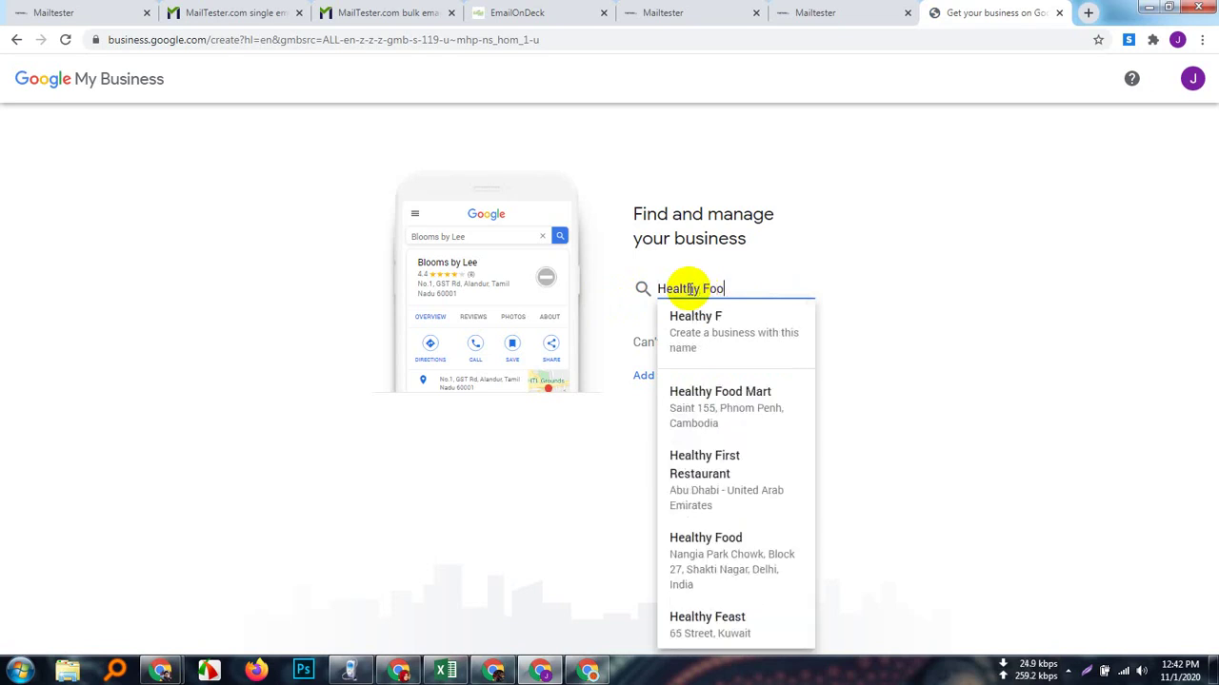
text(d)
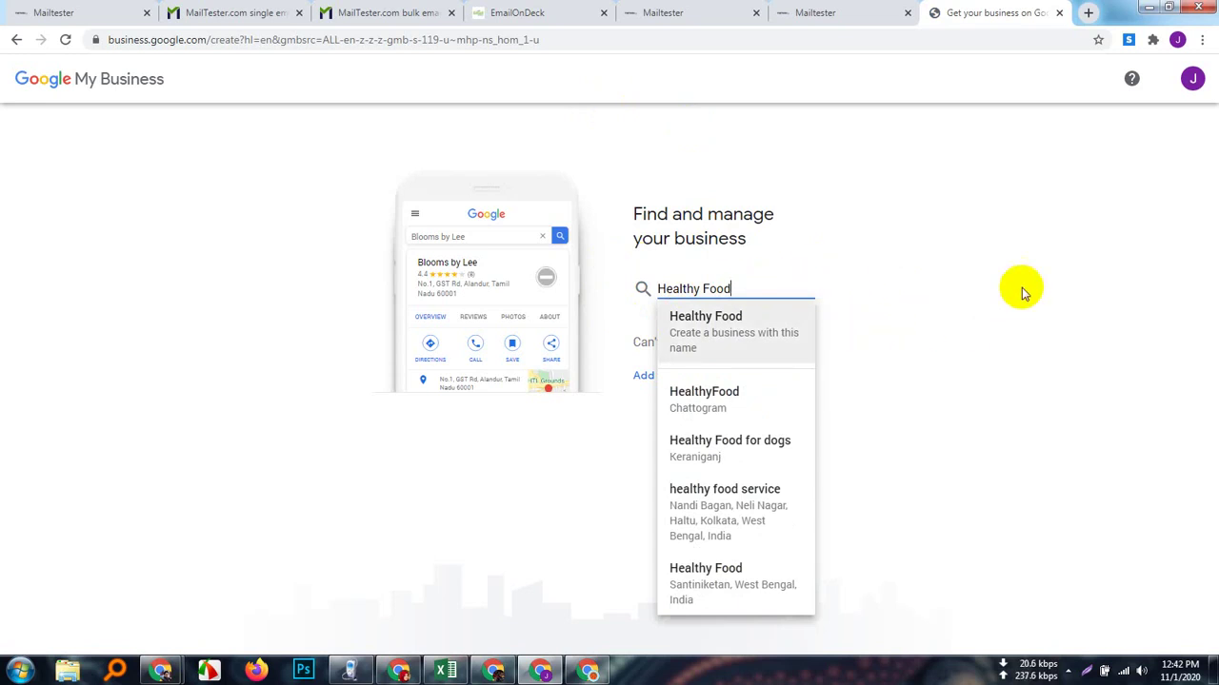
click(965, 398)
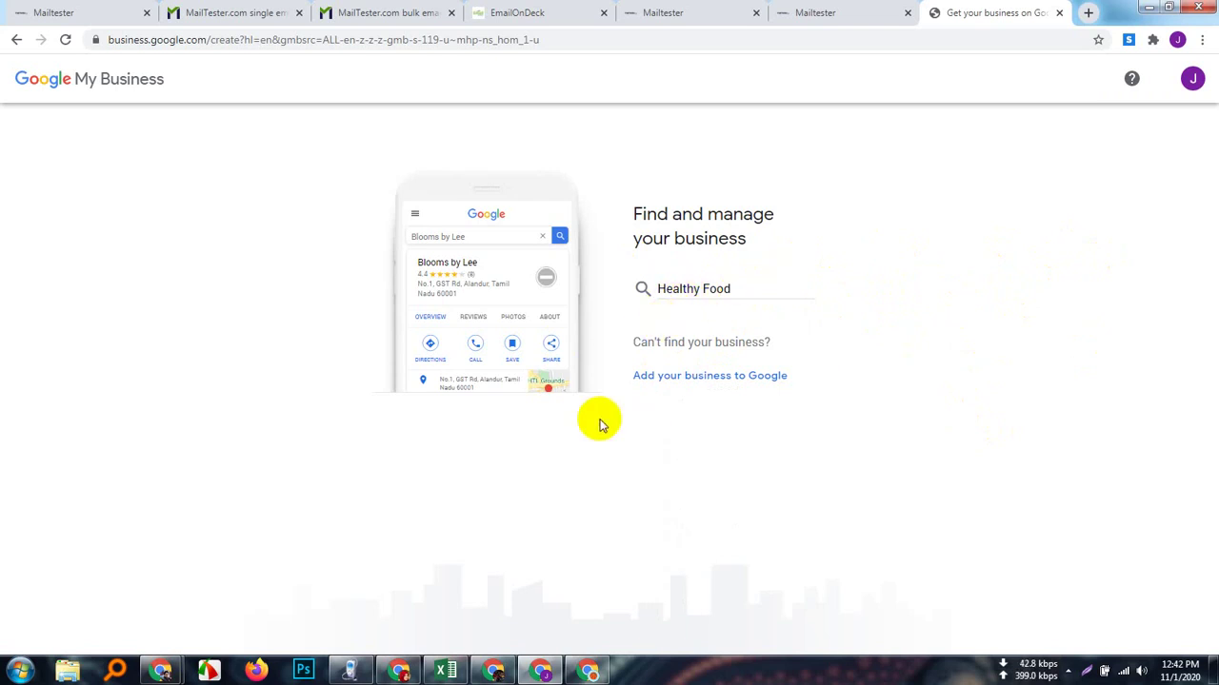
- Open the form for adding a new business, return to the business search and look up "Restaurants"
click(735, 378)
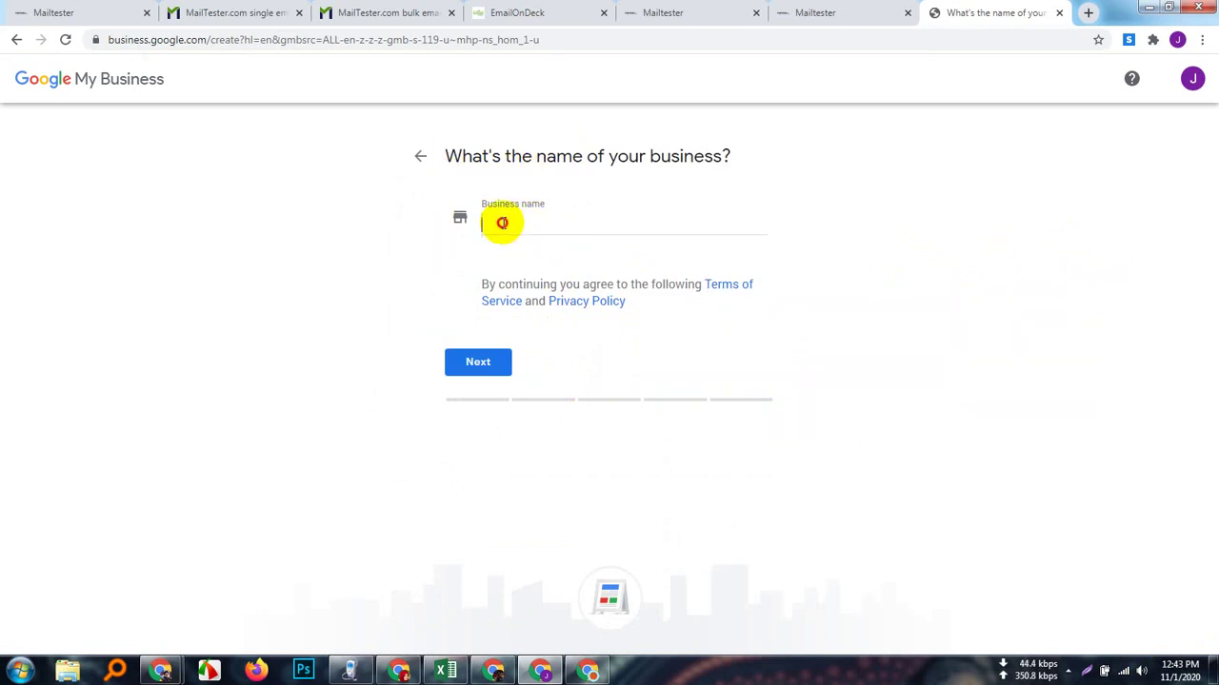
click(15, 40)
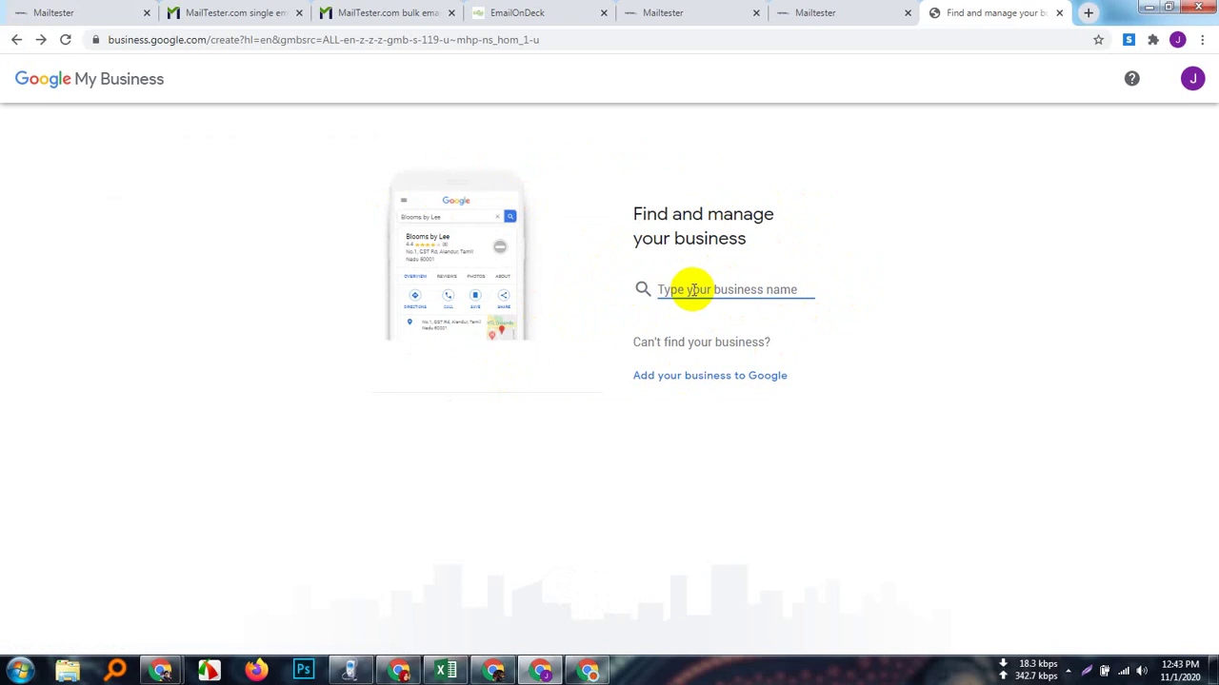
text(ta)
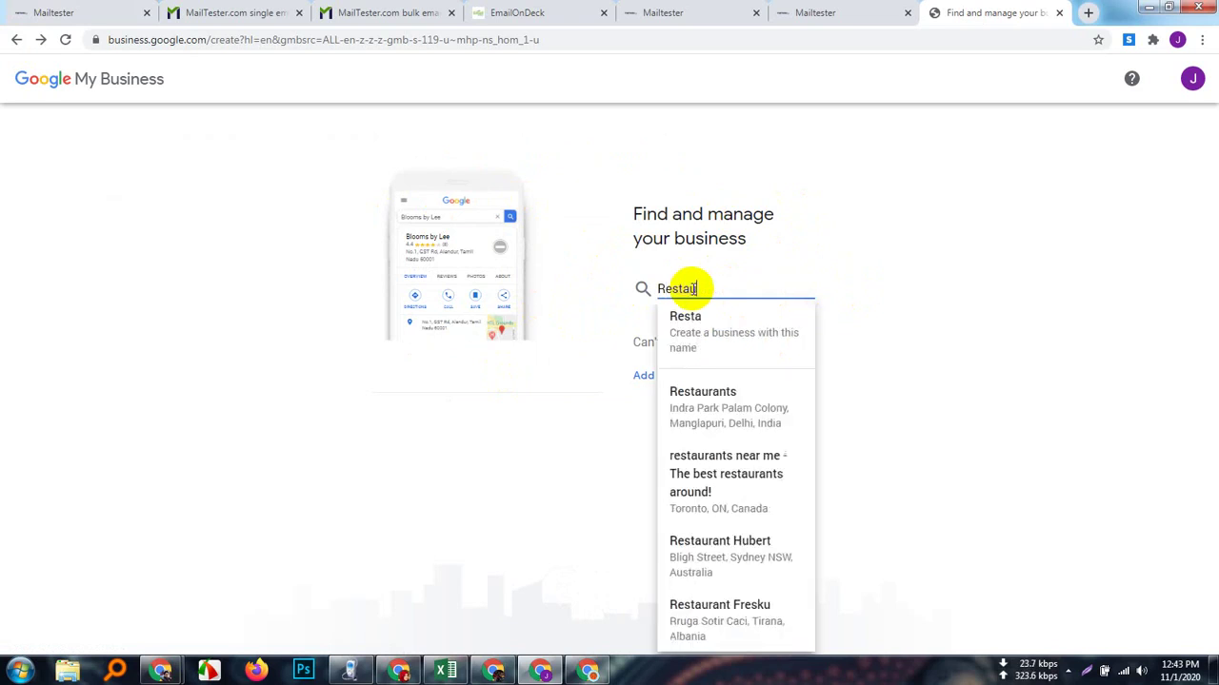
text(urants)
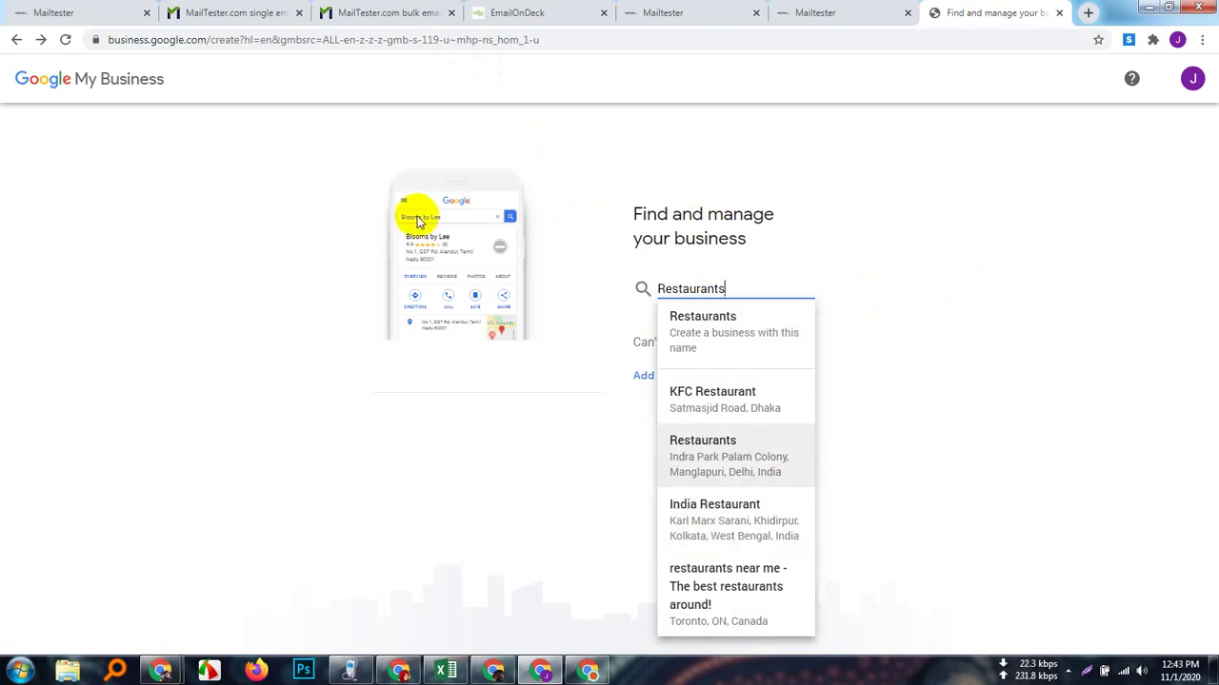
click(577, 461)
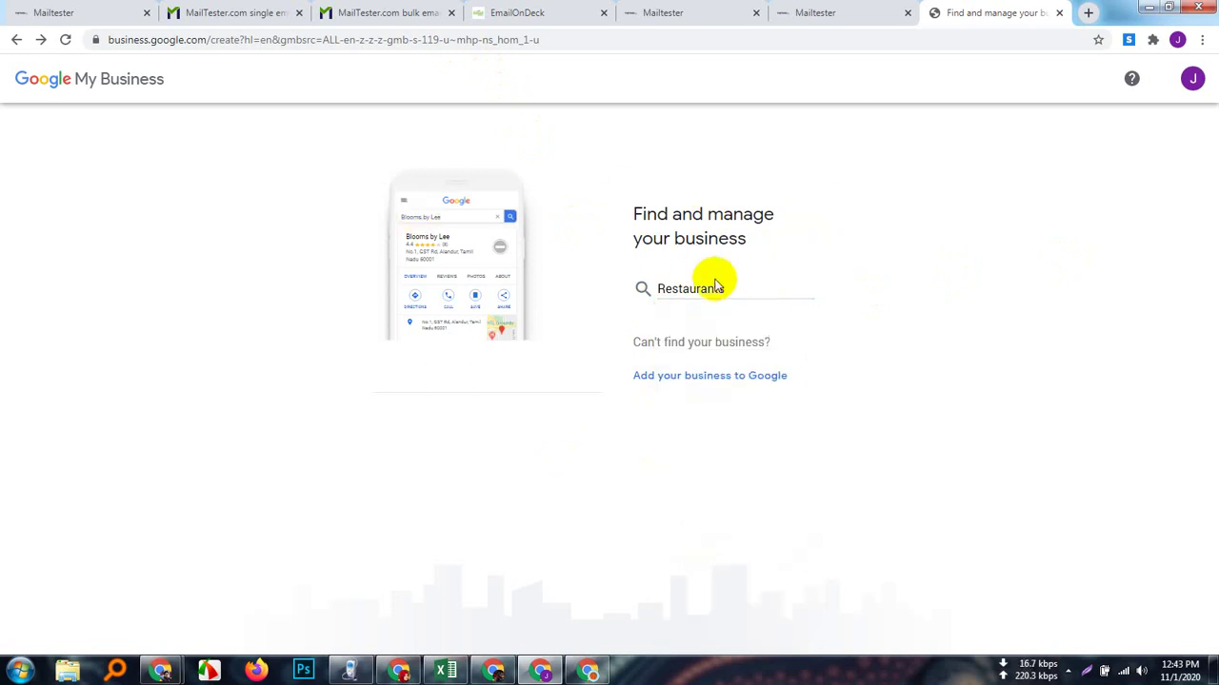
click(747, 285)
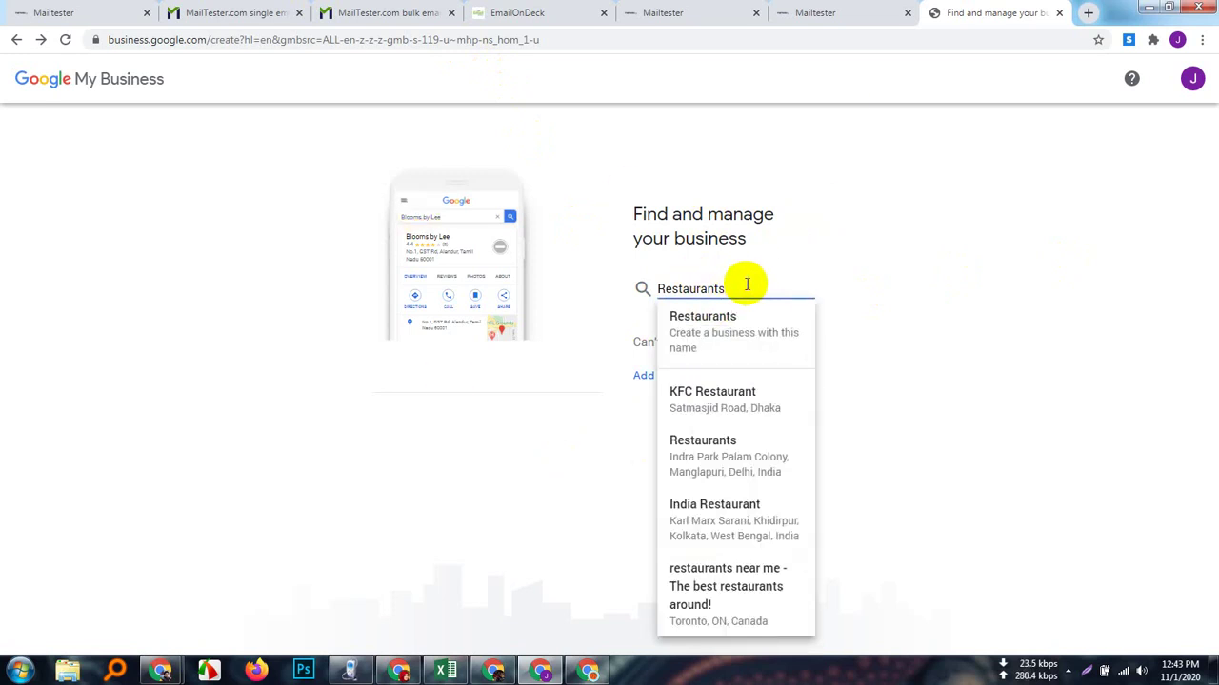
- Replace the business search term with "Healthy Food" and dismiss the suggestions
key(BackSpace)
key(BackSpace)
key(BackSpace)
key(BackSpace)
key(BackSpace)
key(BackSpace)
key(BackSpace)
key(BackSpace)
key(BackSpace)
key(BackSpace)
key(BackSpace)
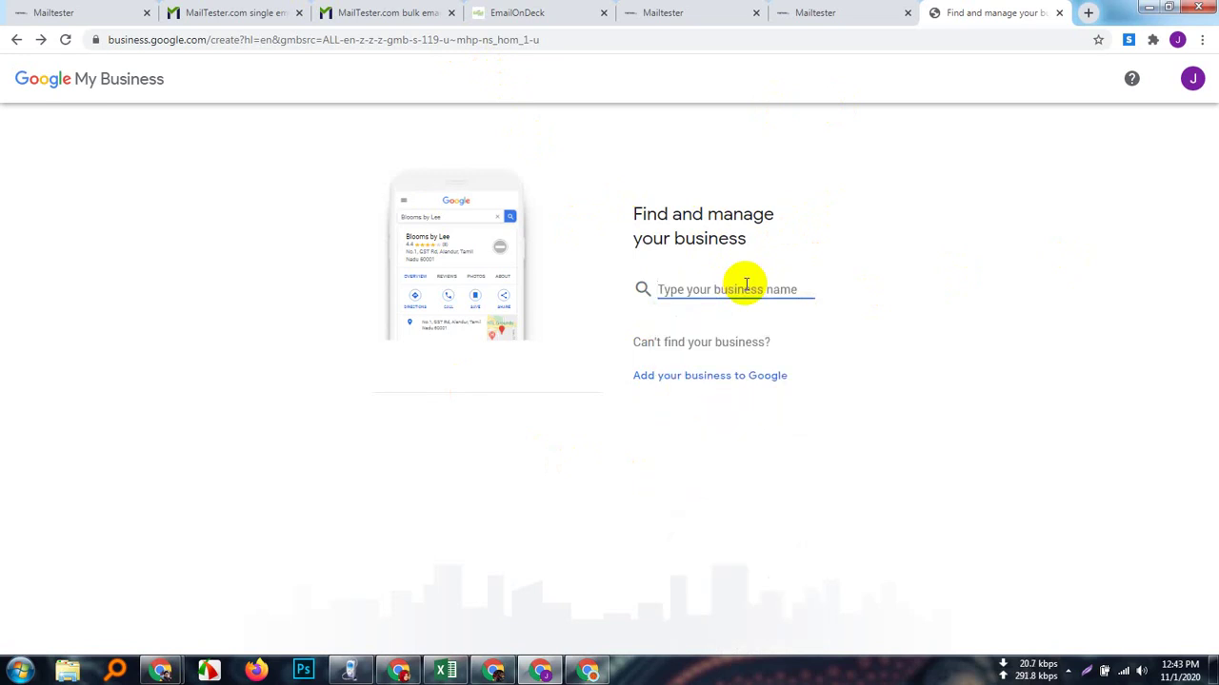
text(Healt)
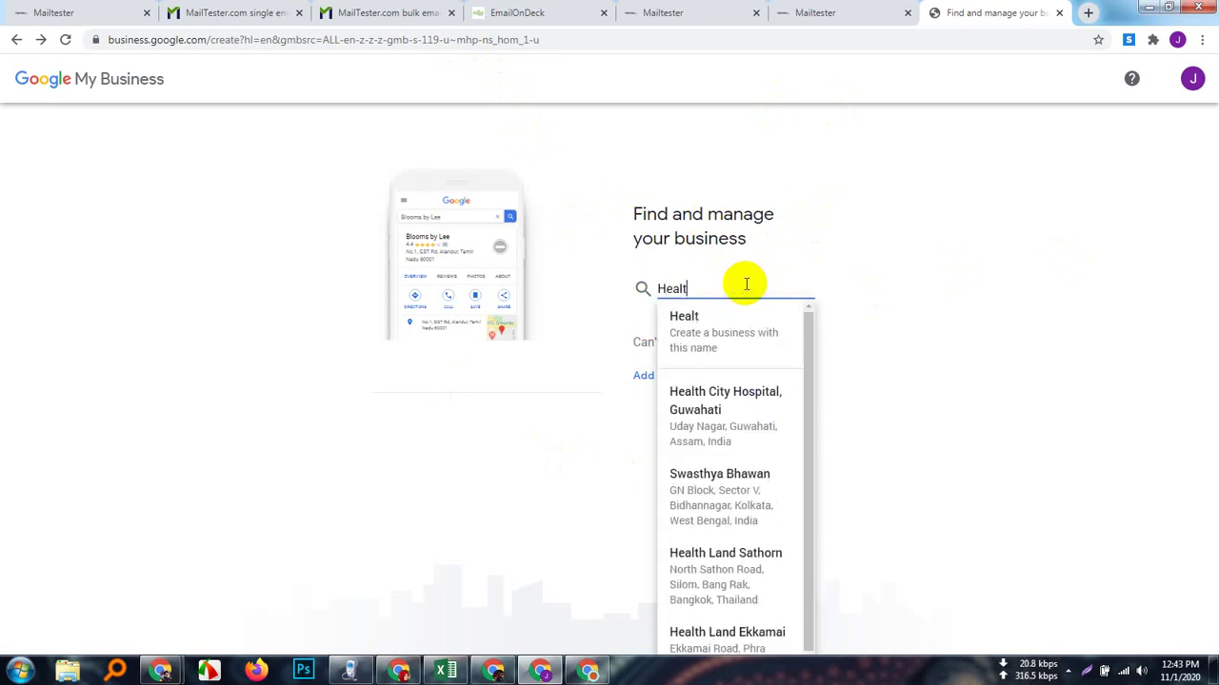
text(hy)
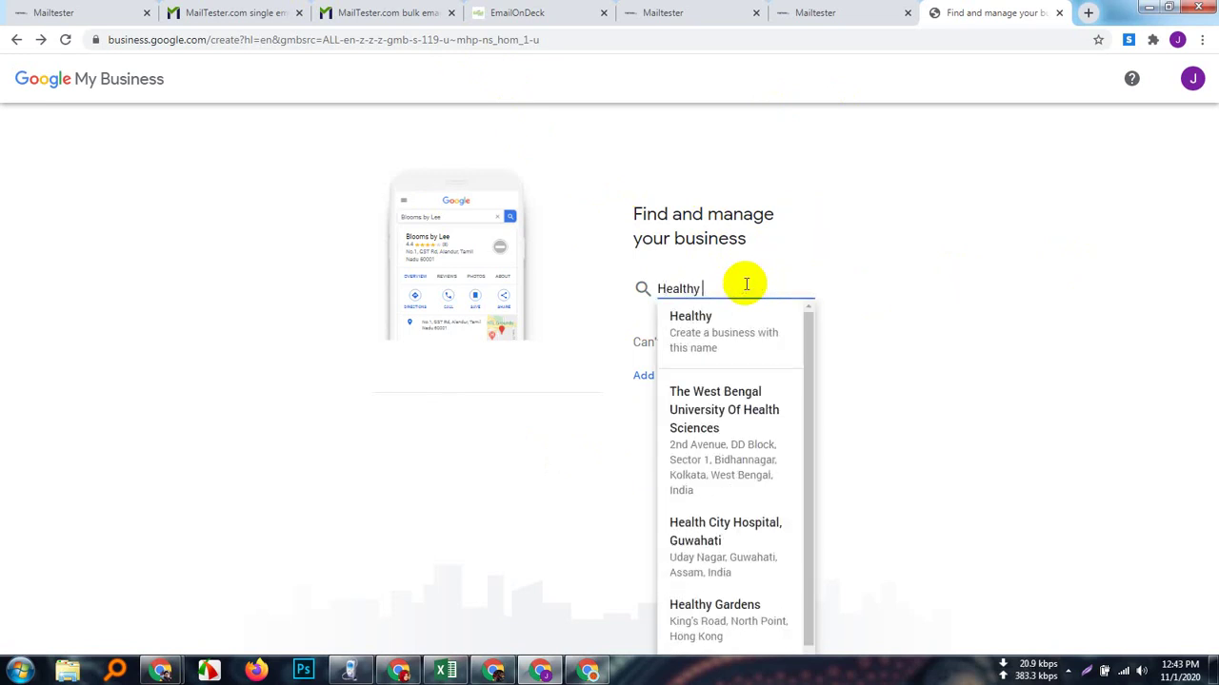
text( Food)
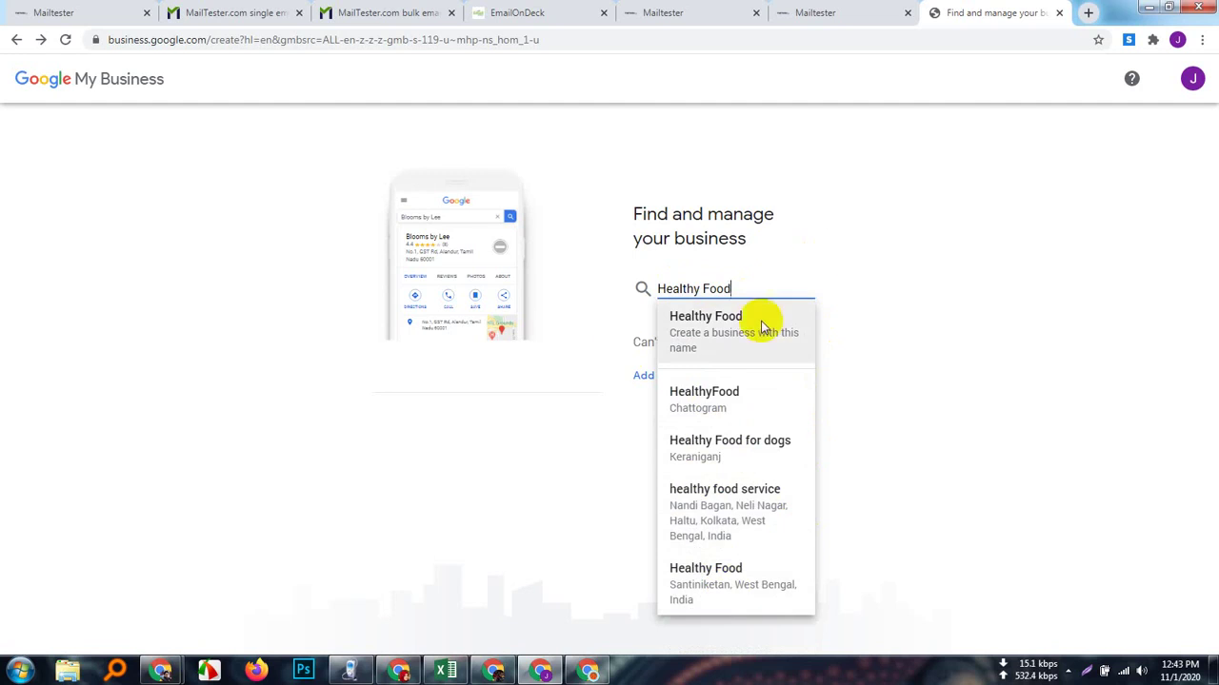
click(853, 266)
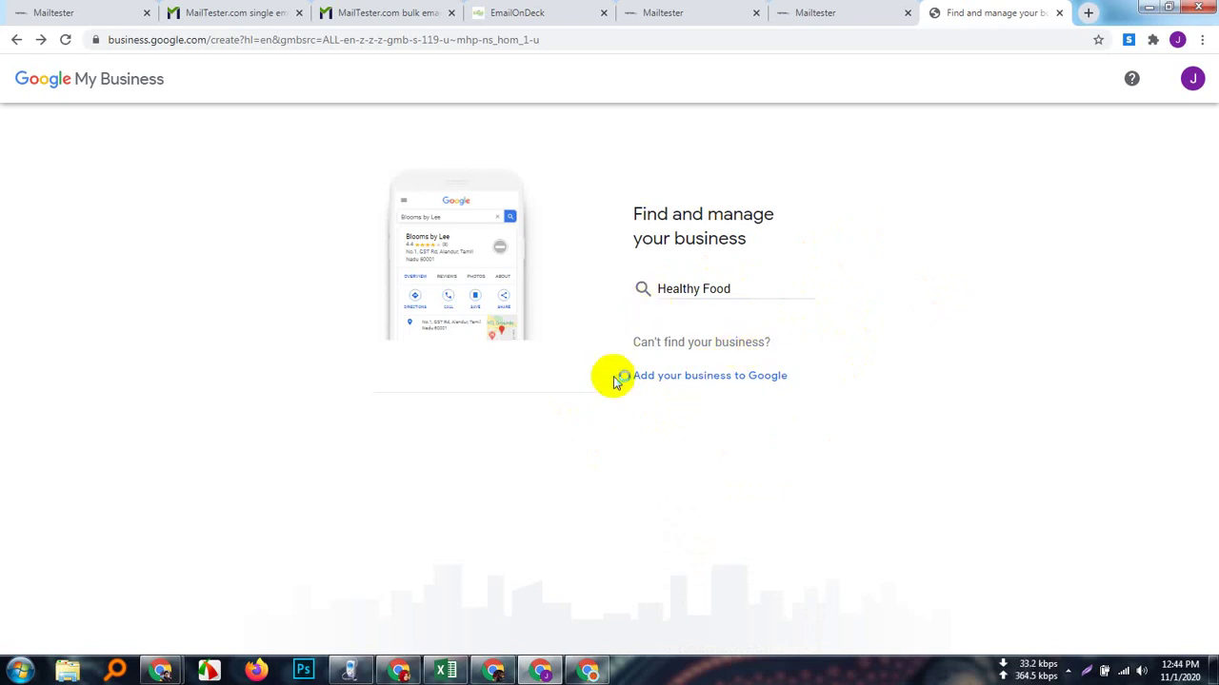
- Start adding a new business to Google and enter "Healthy Food" as its business name
click(742, 373)
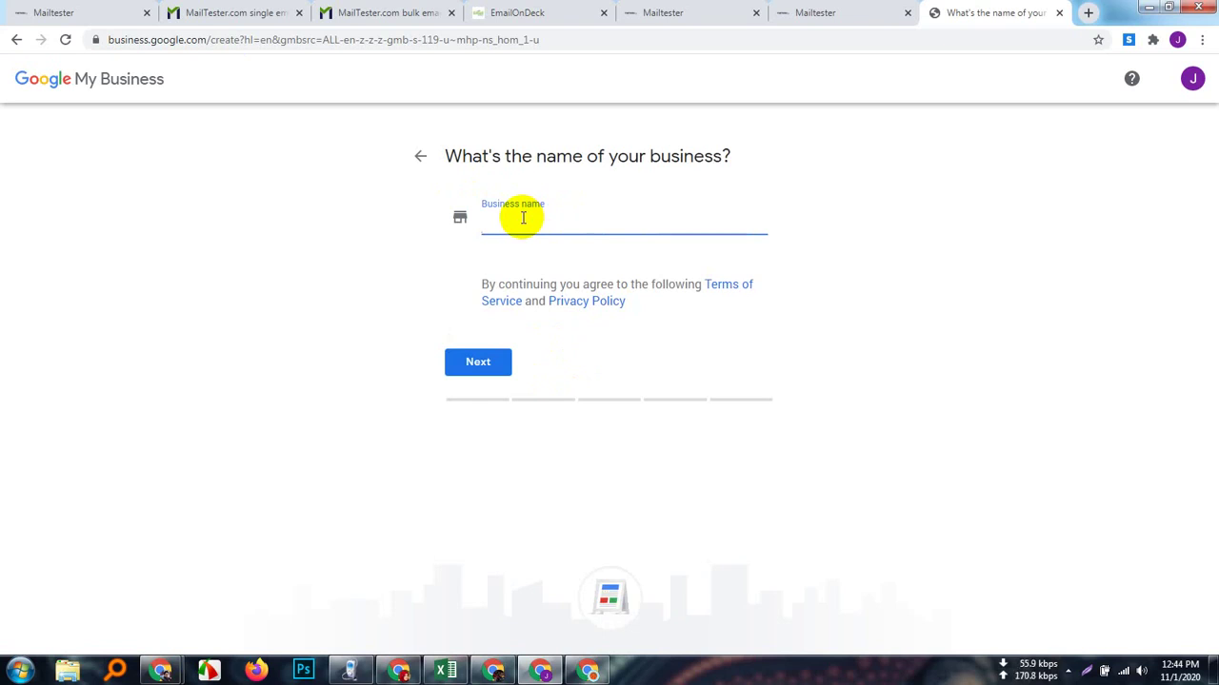
text(Hea)
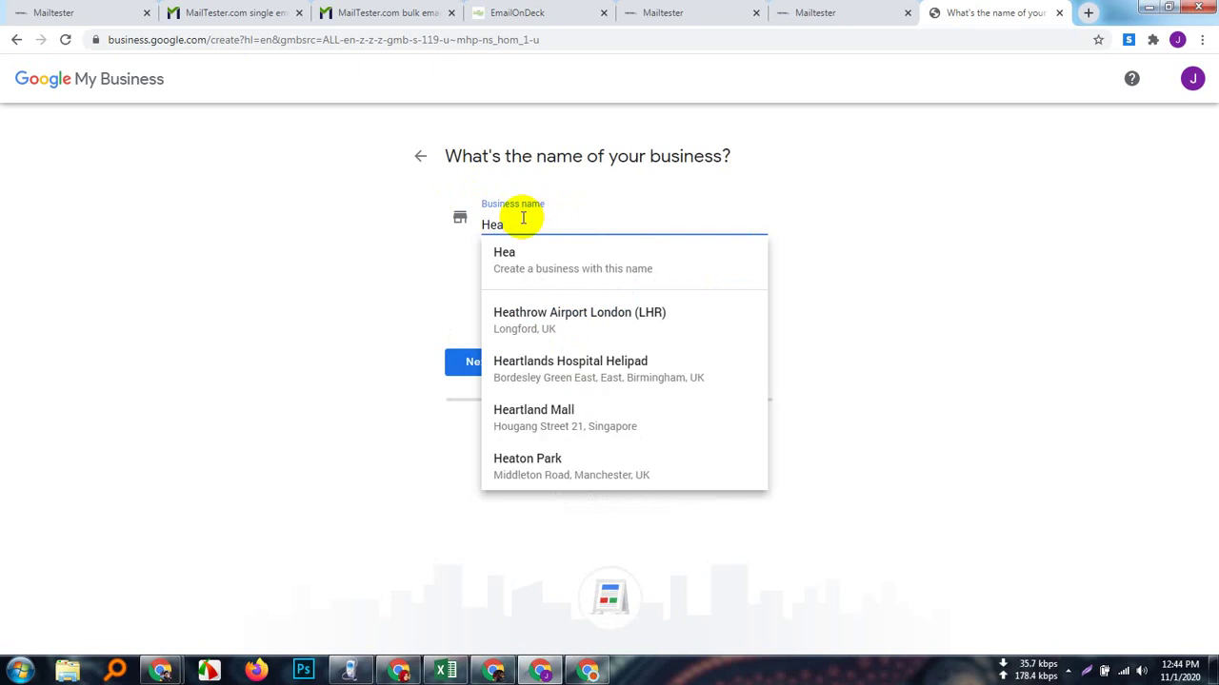
text(lthy Food)
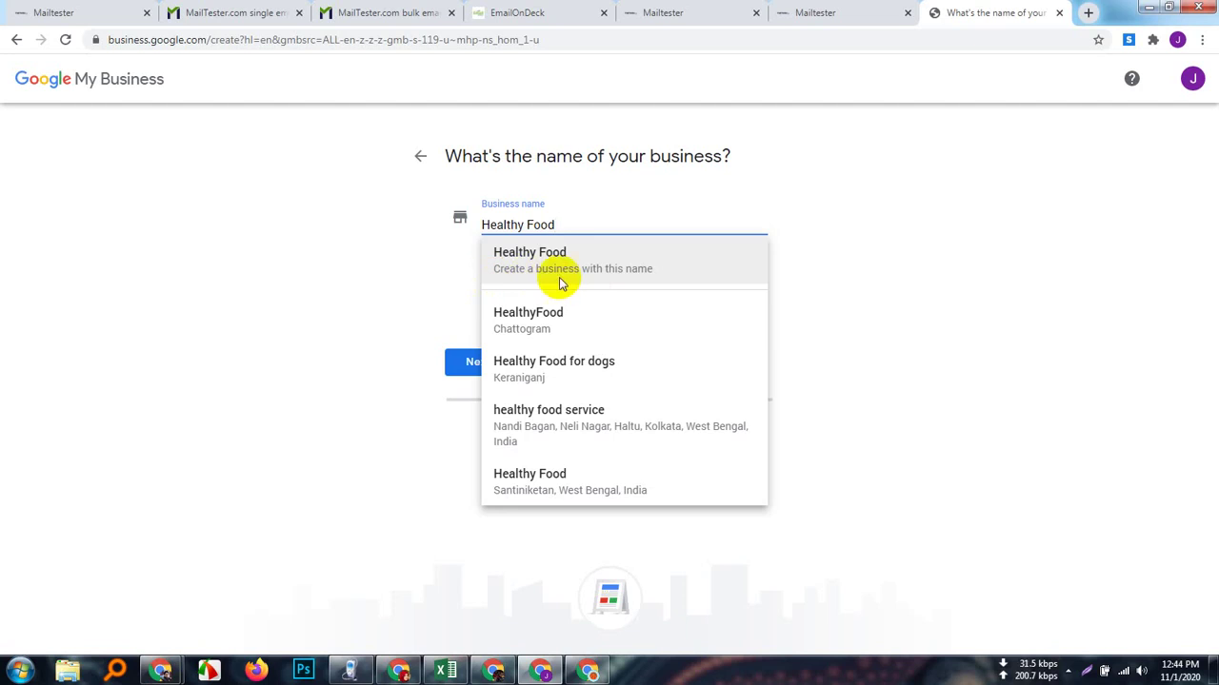
click(863, 316)
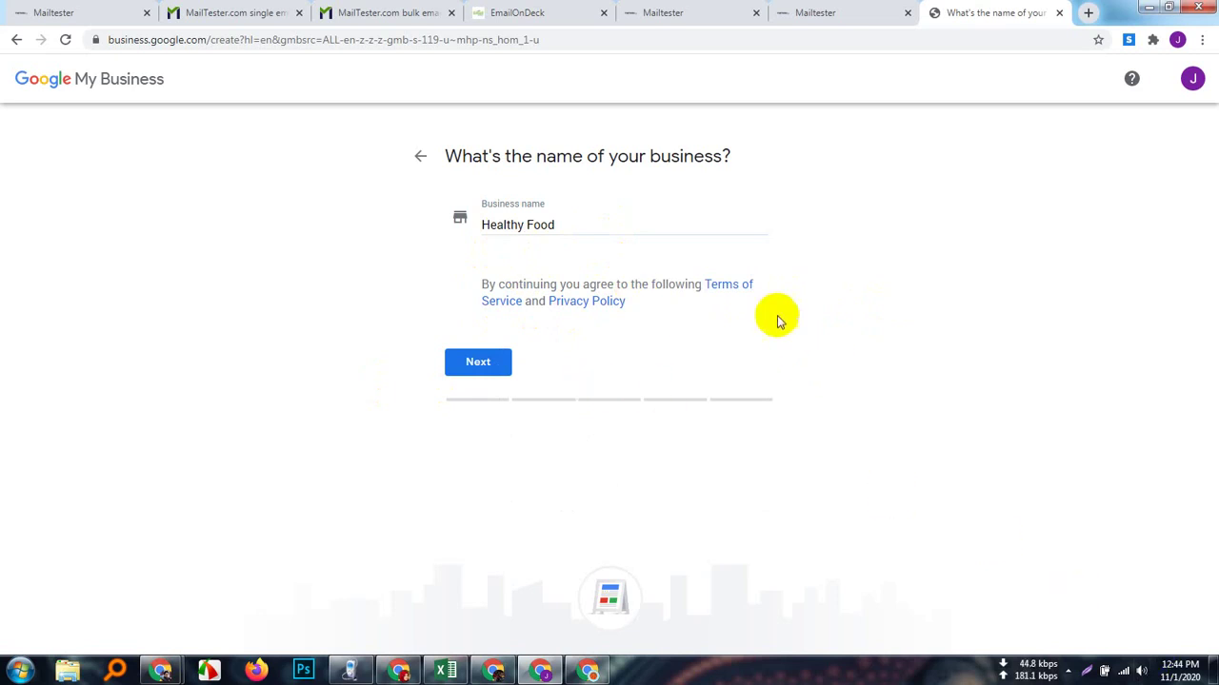
- Open the Terms of Service and Privacy Policy in new tabs, and continue to the business category page
right_click(736, 287)
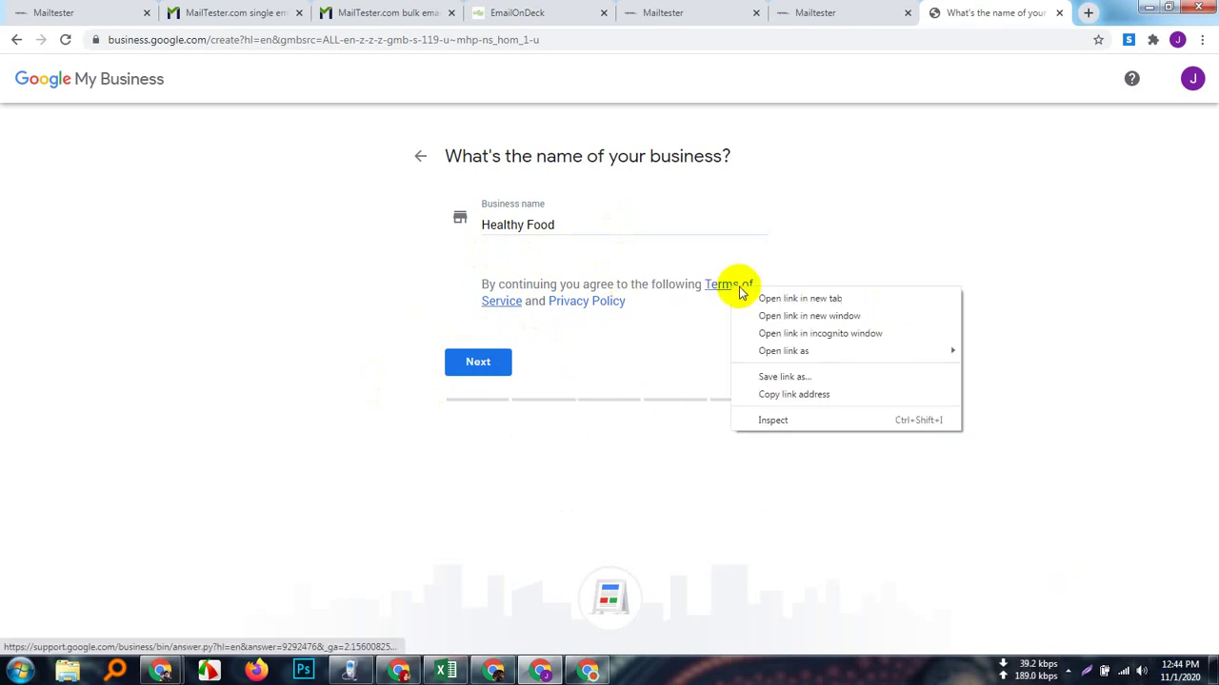
click(790, 298)
right_click(611, 305)
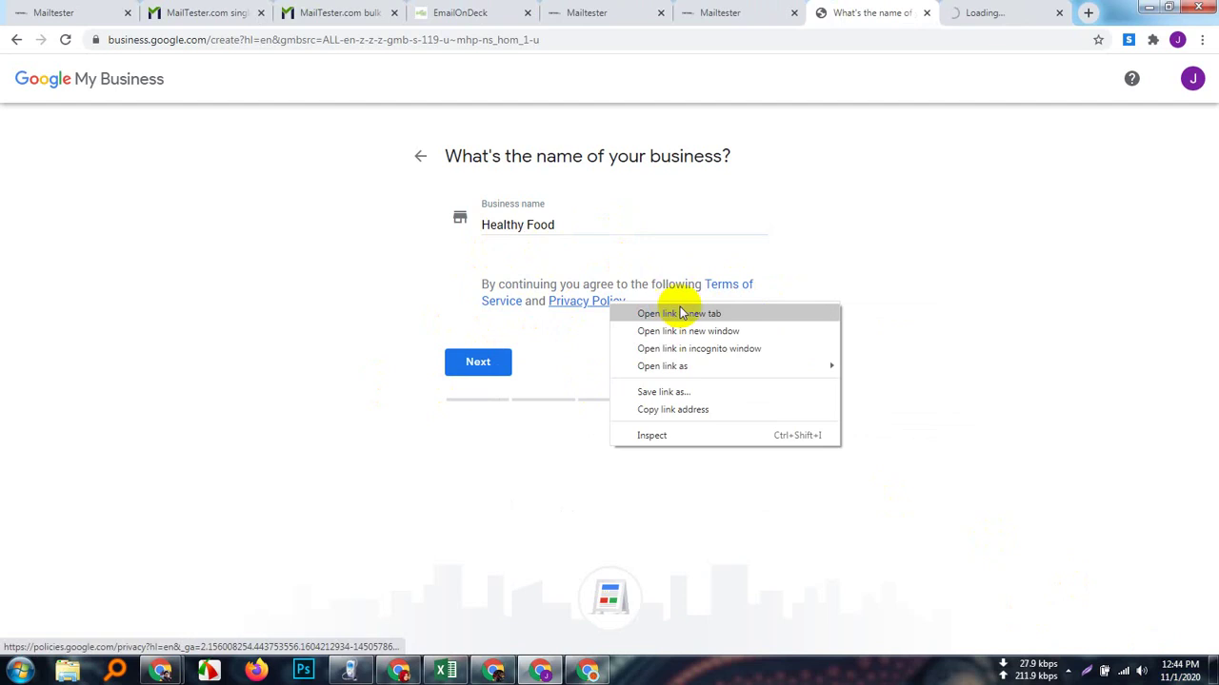
click(682, 314)
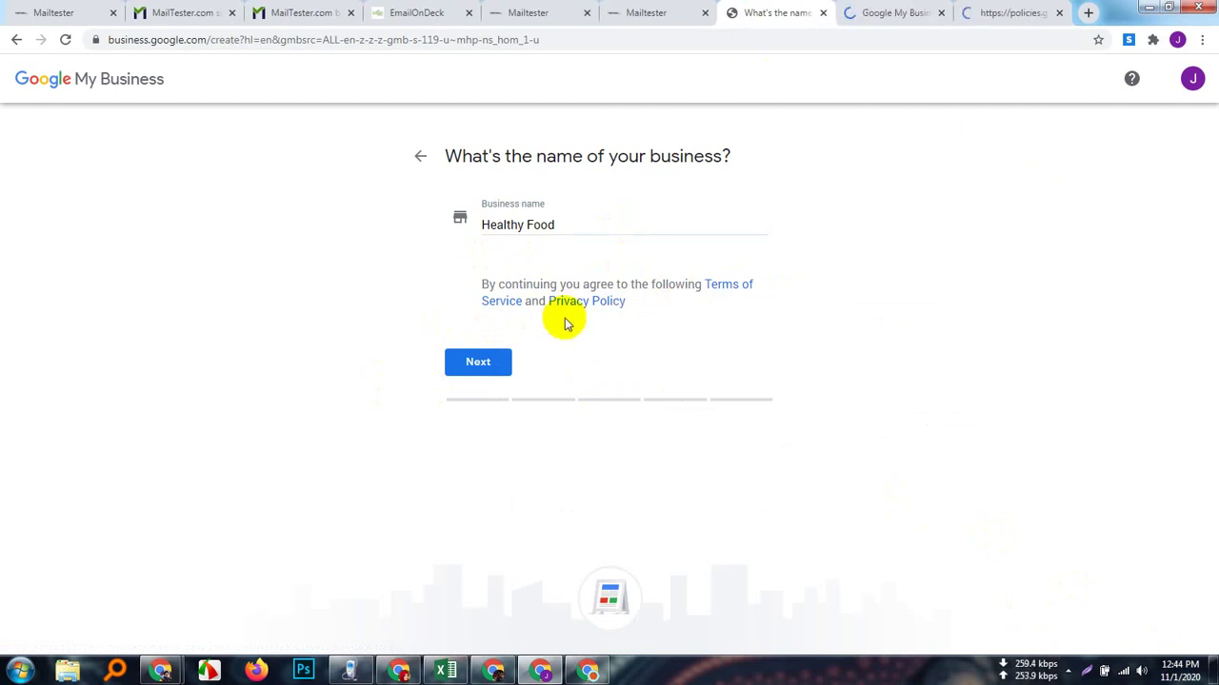
click(483, 372)
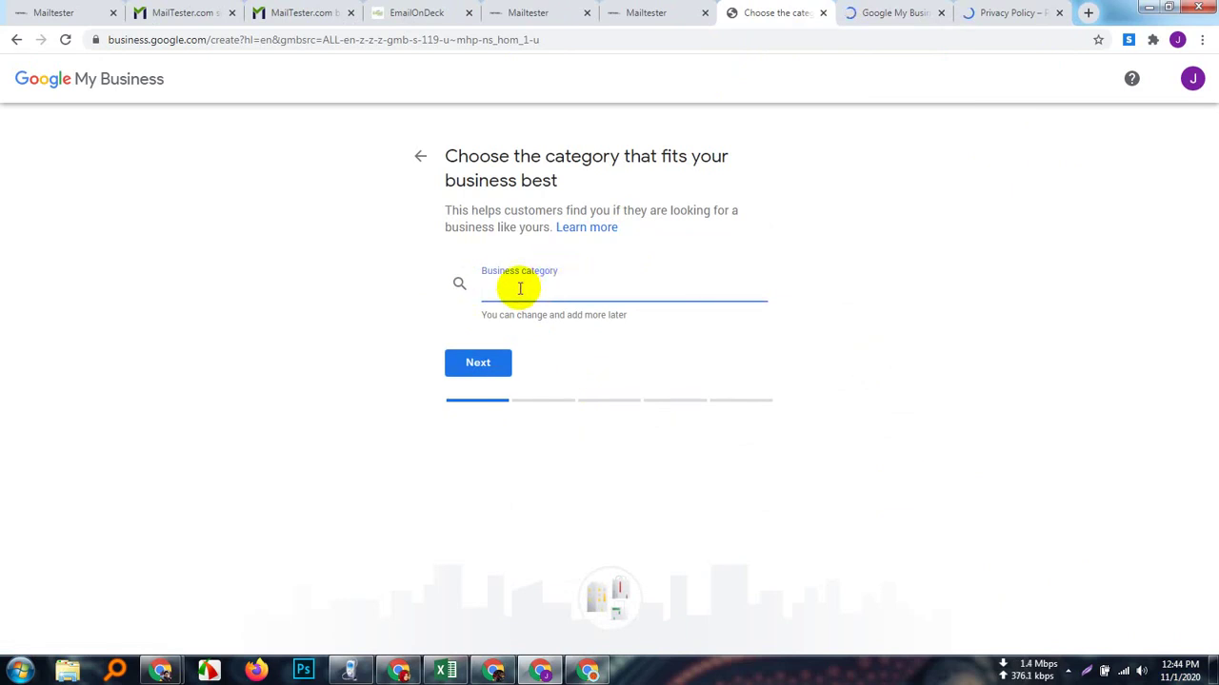
- Set the business category to Restaurant and choose Yes for adding a location customers can visit
text(Res)
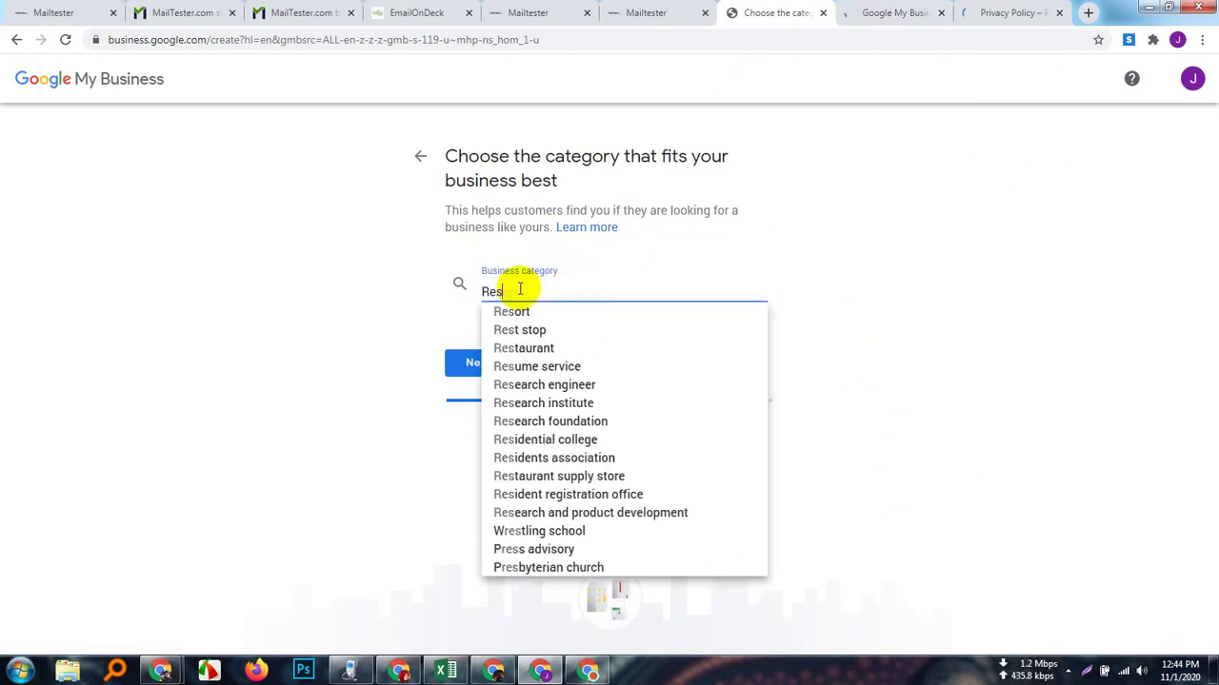
text(ta)
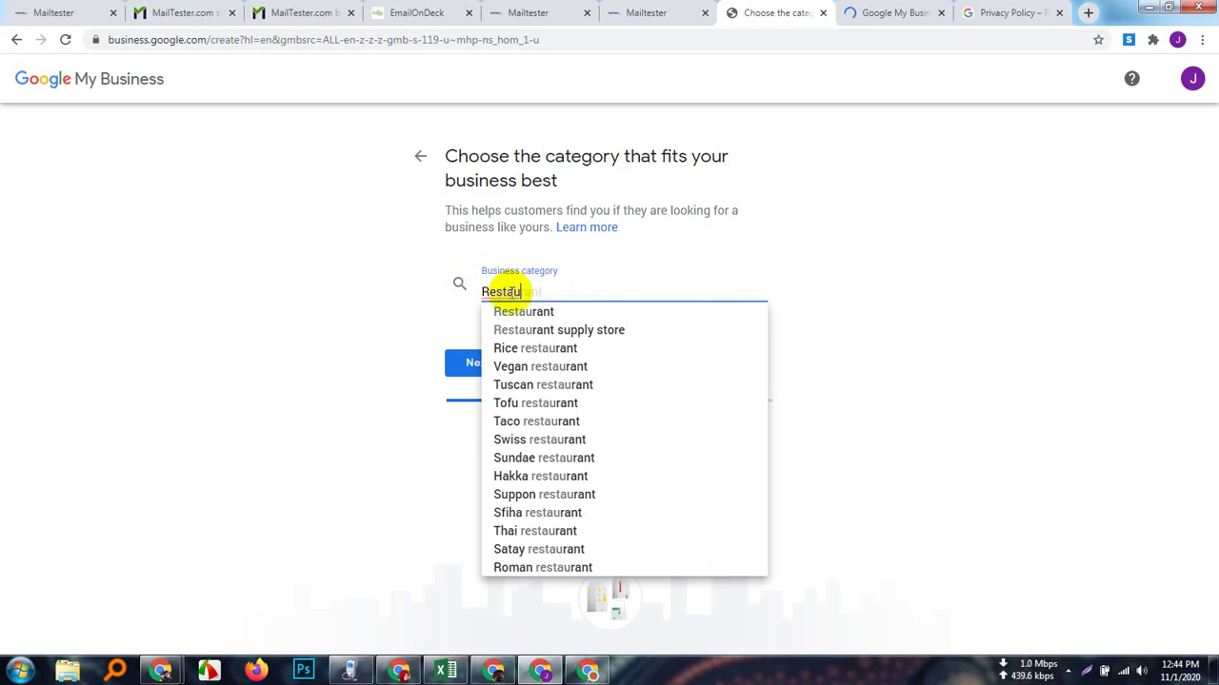
text(u)
click(537, 311)
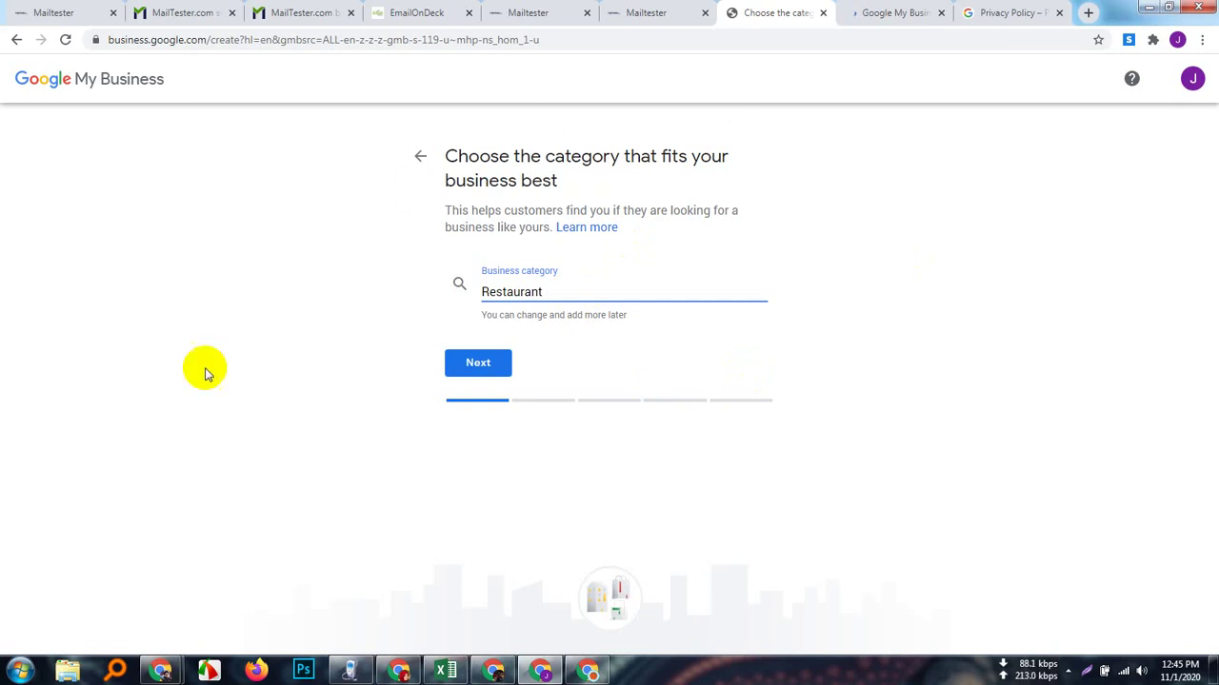
click(468, 374)
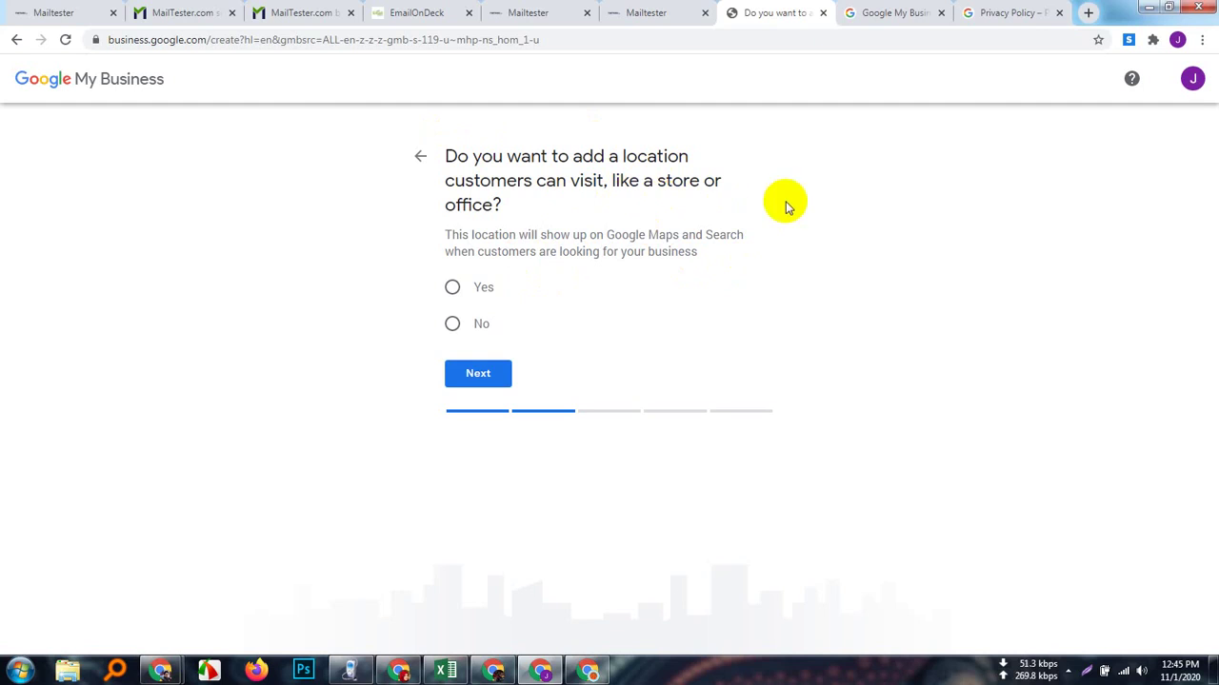
click(454, 288)
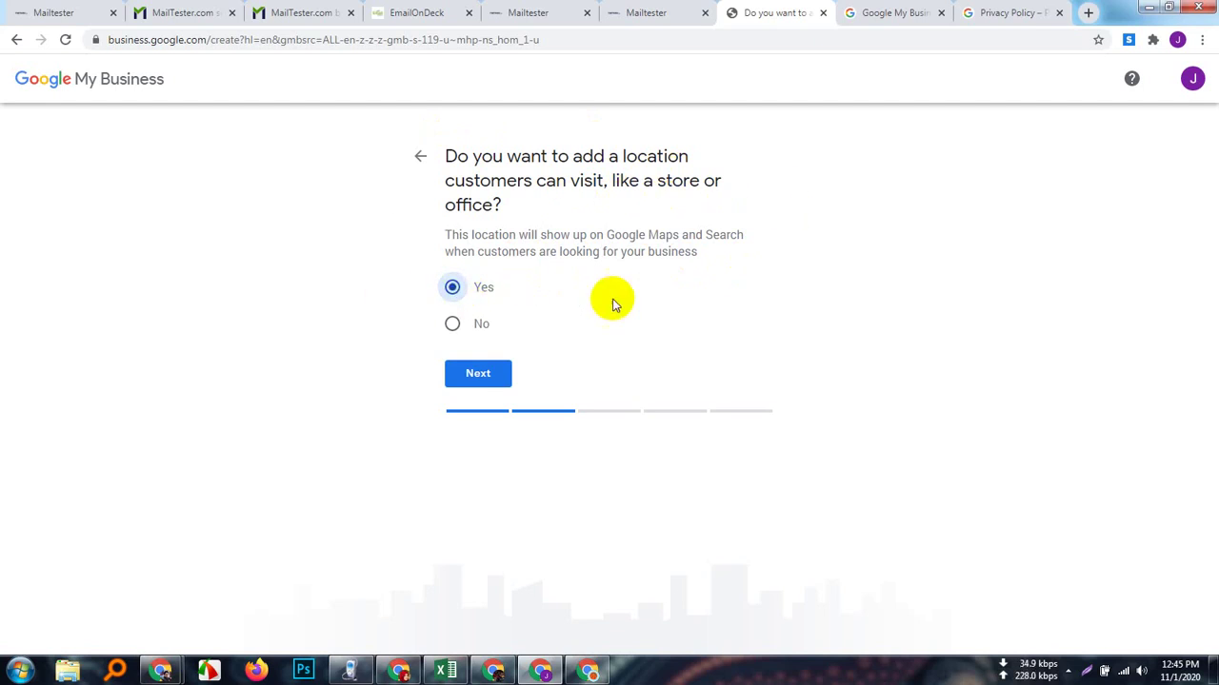
click(479, 374)
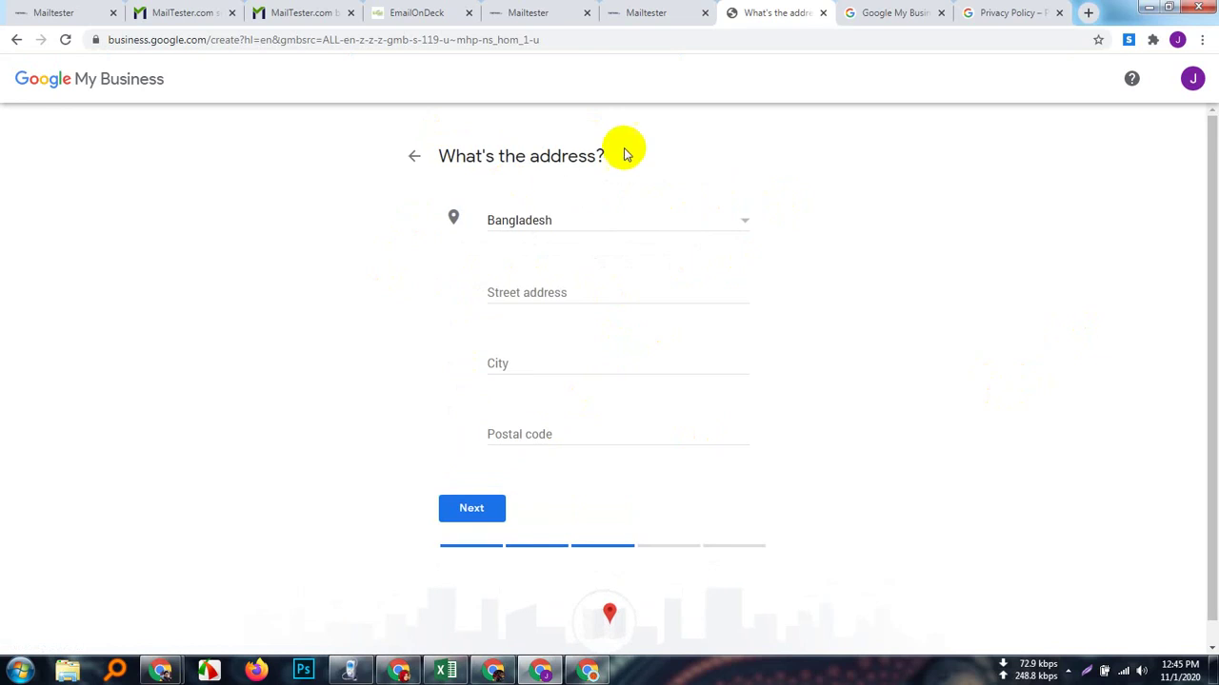
- Fill in the restaurant's street address, city and postal code, keeping Bangladesh as the country
scroll(747, 253, down, 1)
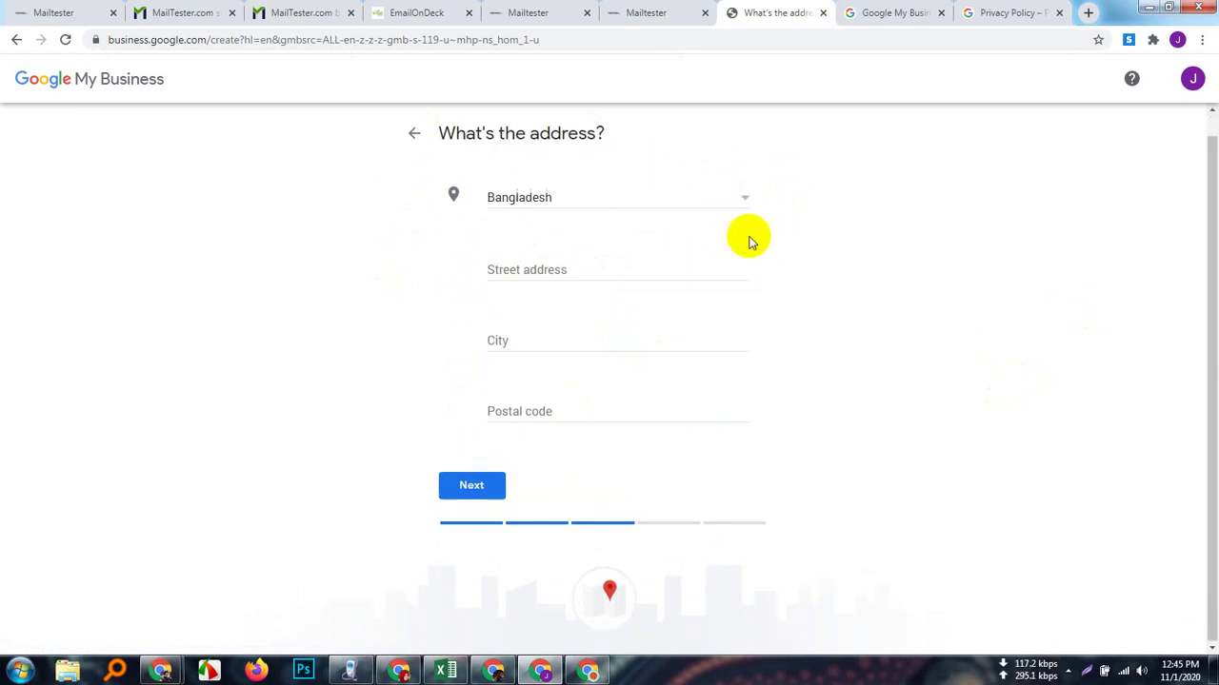
scroll(612, 405, up, 1)
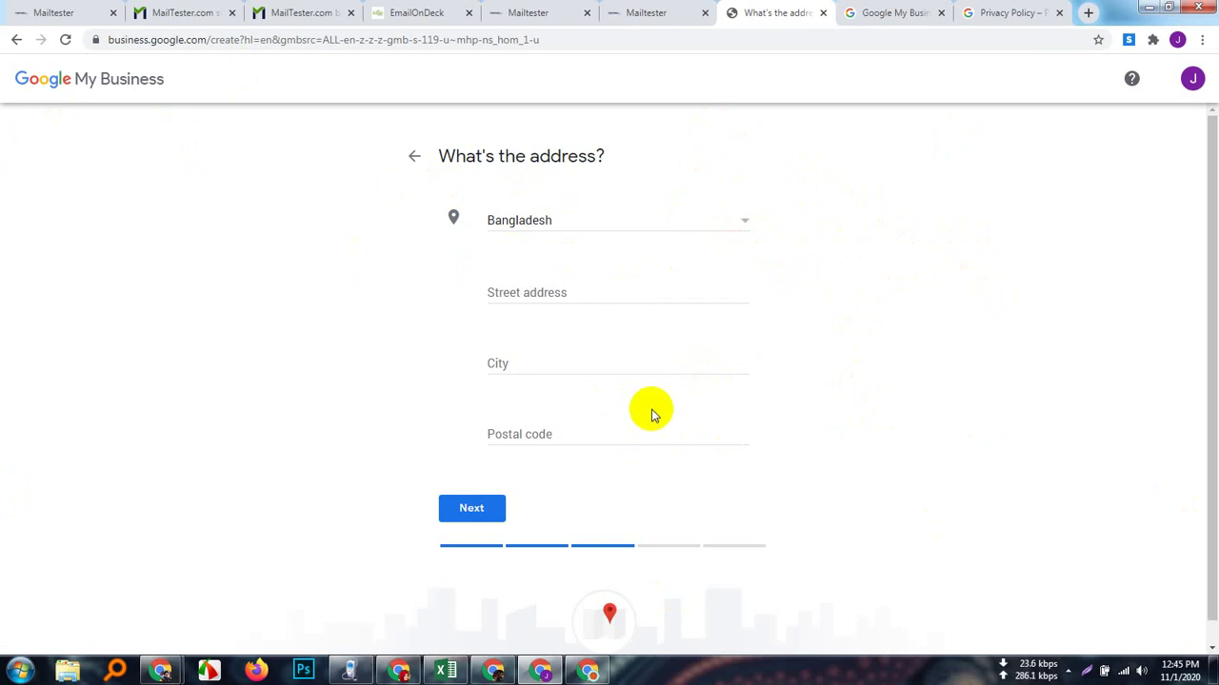
click(536, 297)
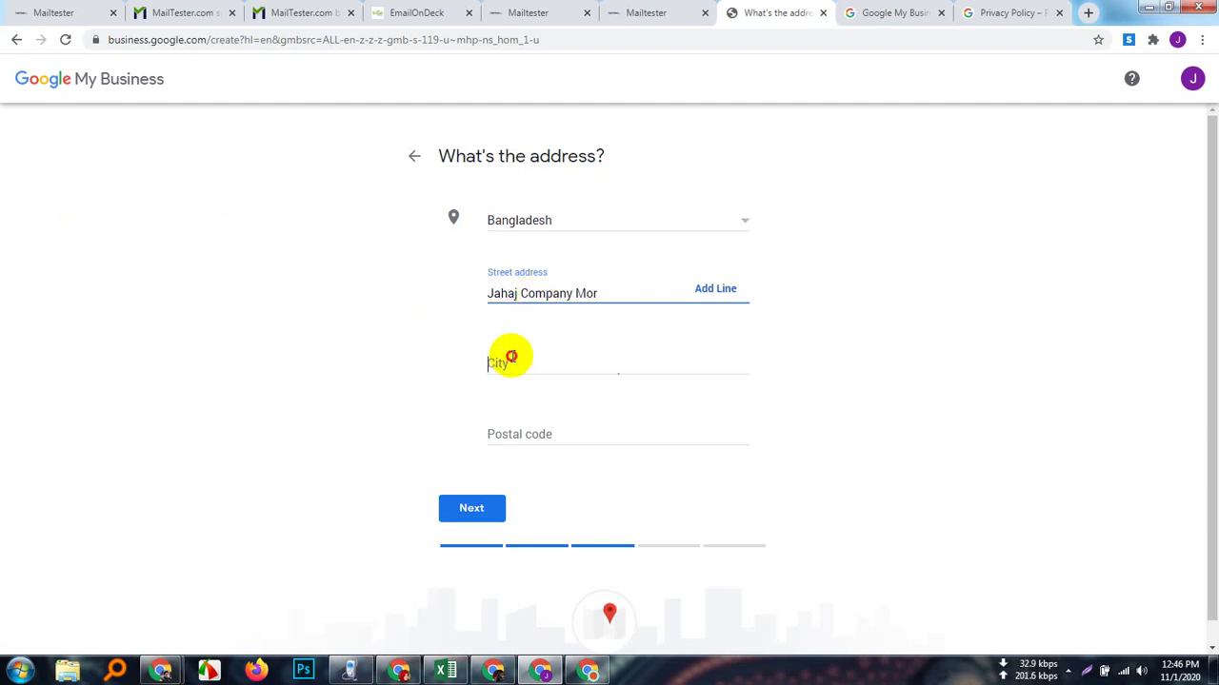
click(512, 356)
text(Ra)
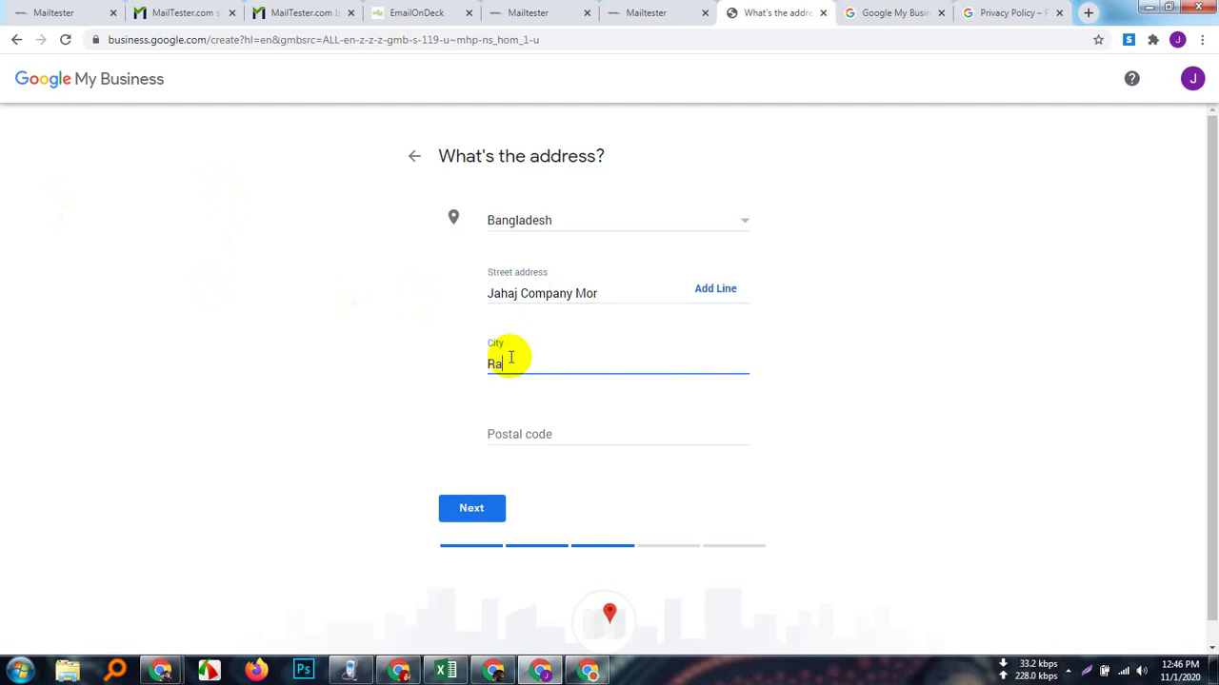
text(ngpur)
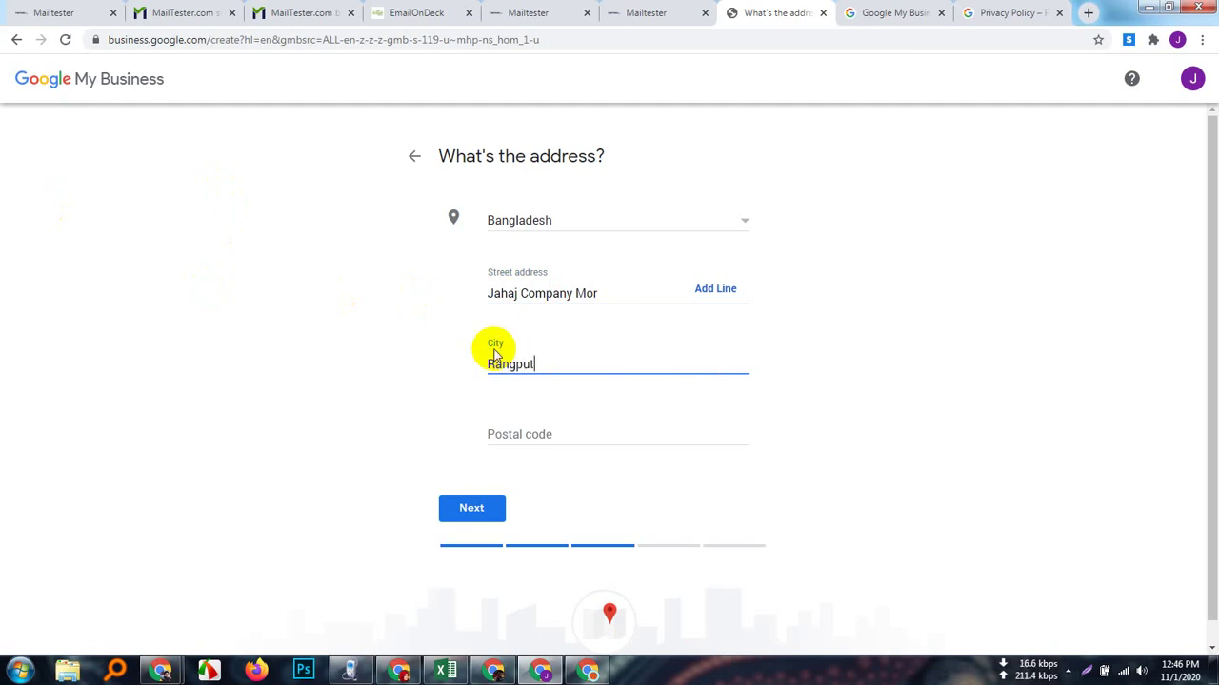
click(526, 435)
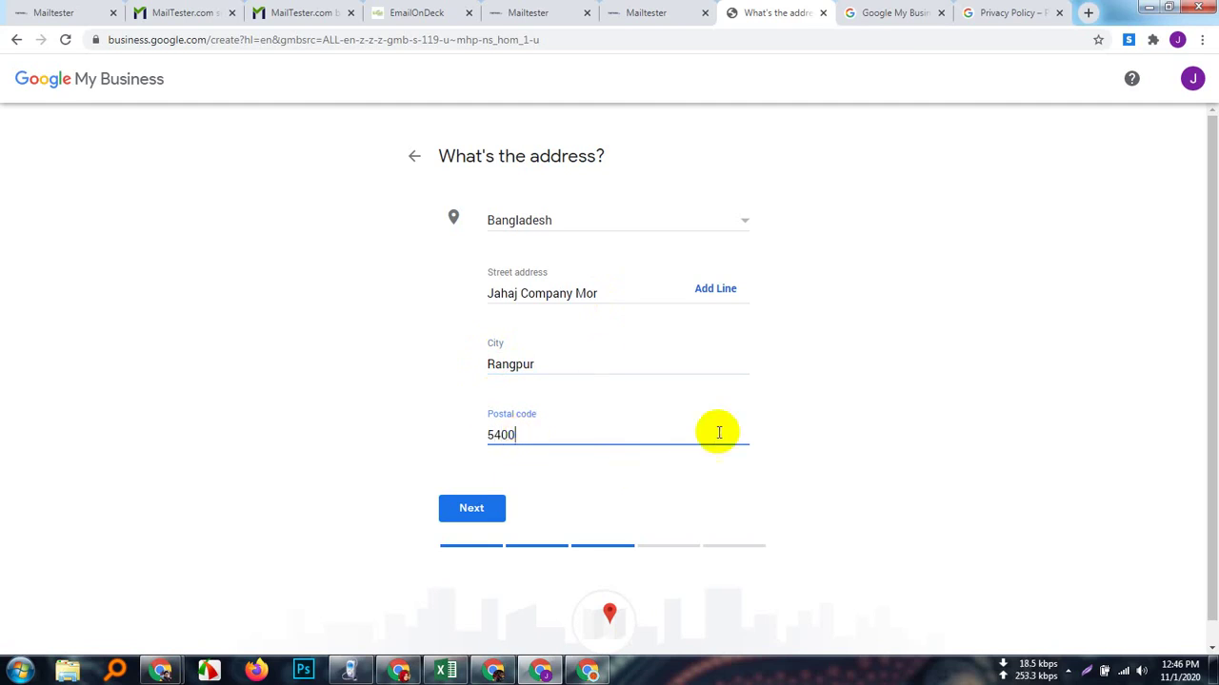
- Add a second street address line, fill it in, and submit the restaurant's address
click(709, 289)
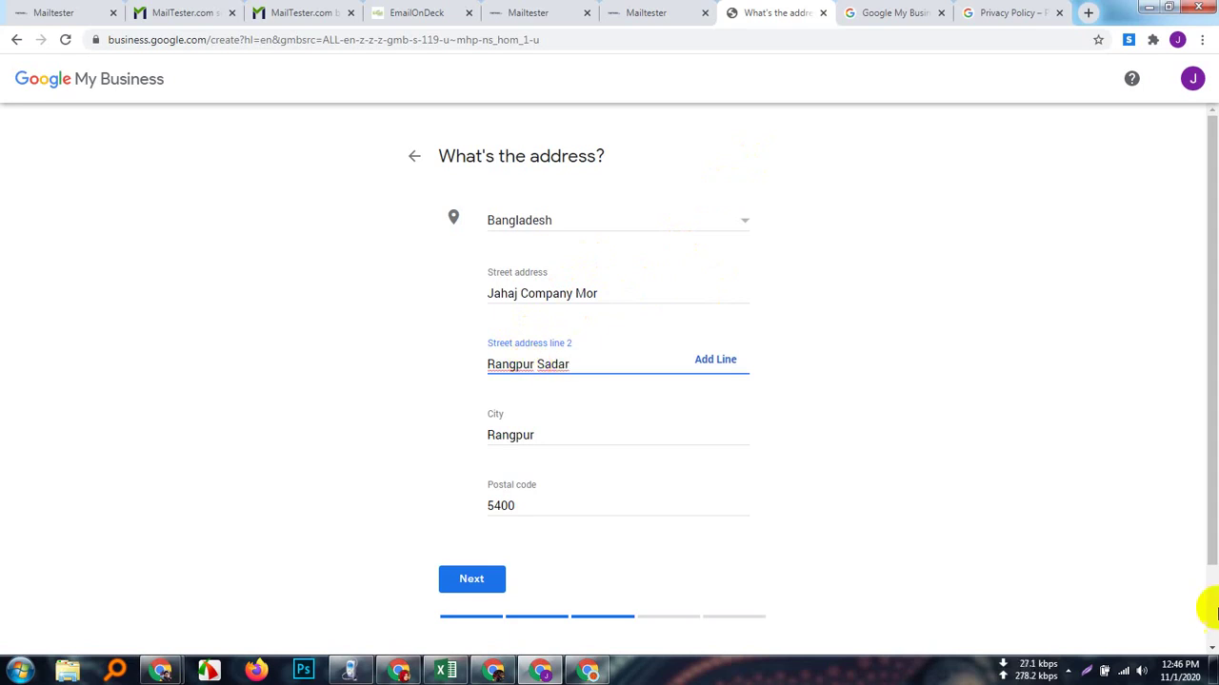
scroll(547, 407, down, 1)
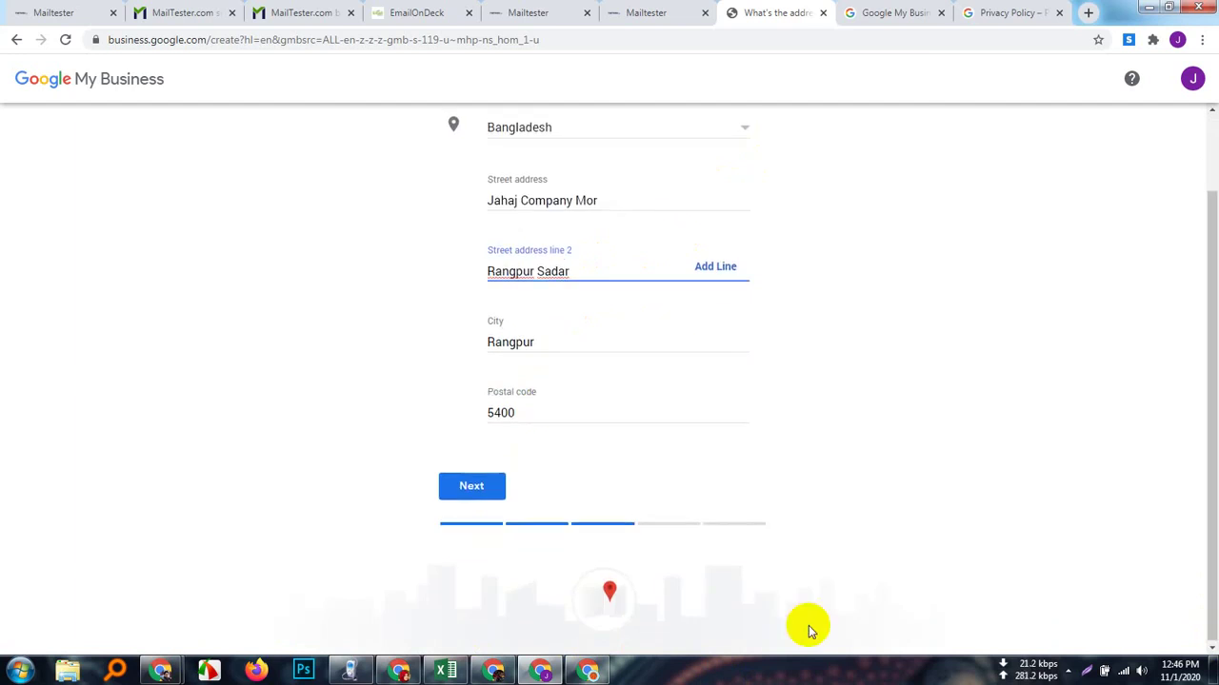
scroll(761, 581, up, 1)
scroll(732, 544, down, 1)
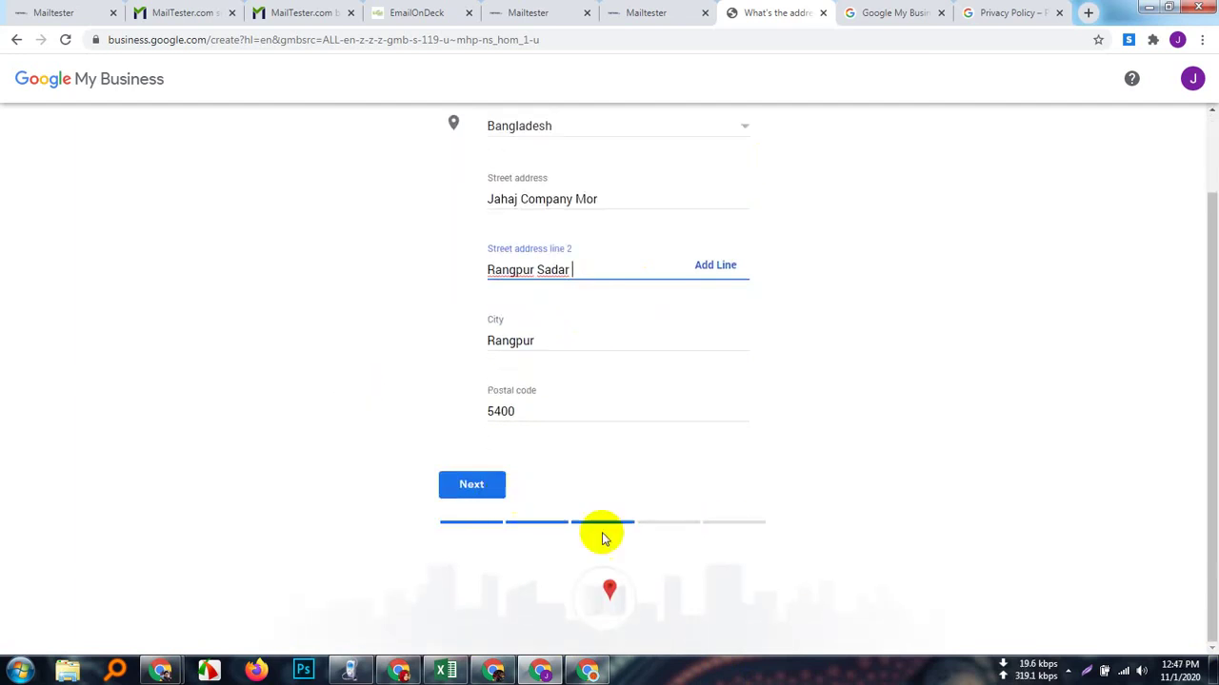
click(473, 486)
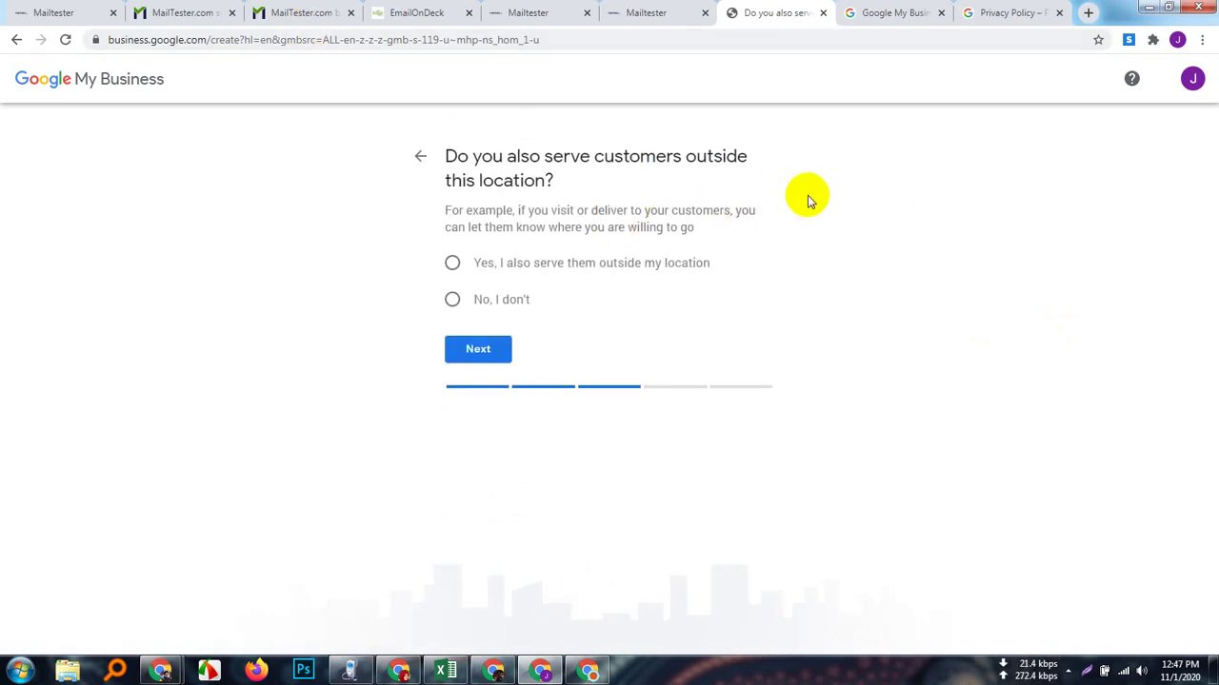
- Choose to also serve customers outside the location, and add Dhaka and Chittagong, Bangladesh as service areas
click(454, 263)
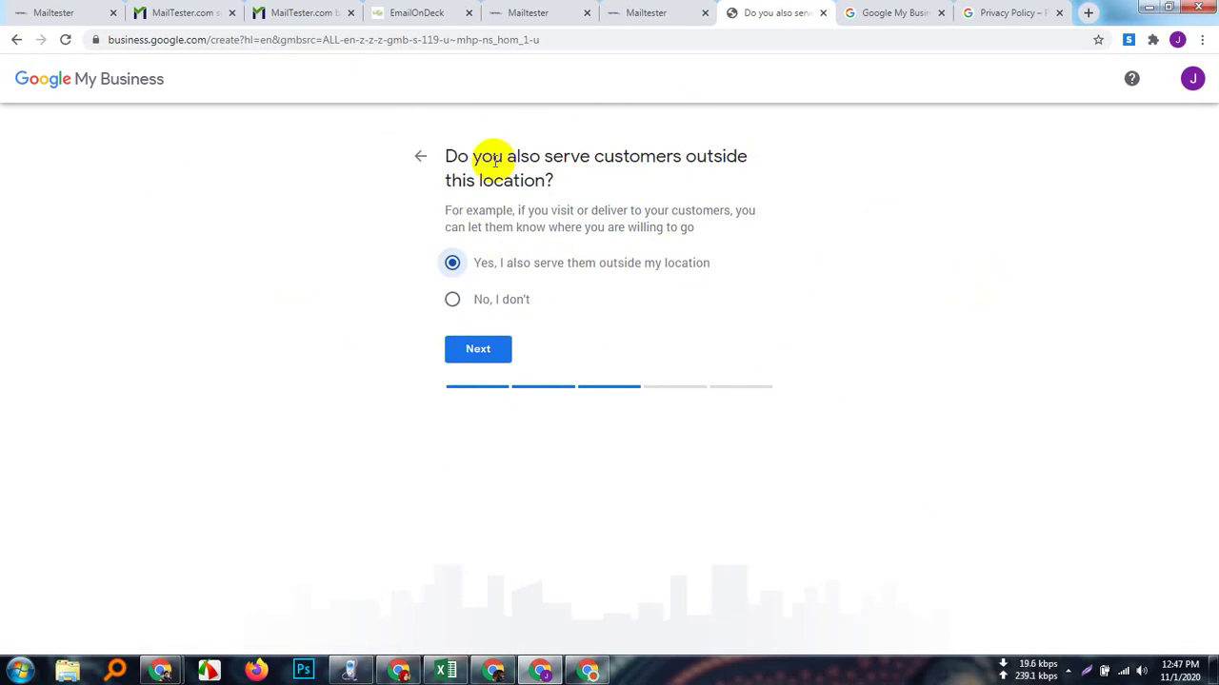
click(490, 354)
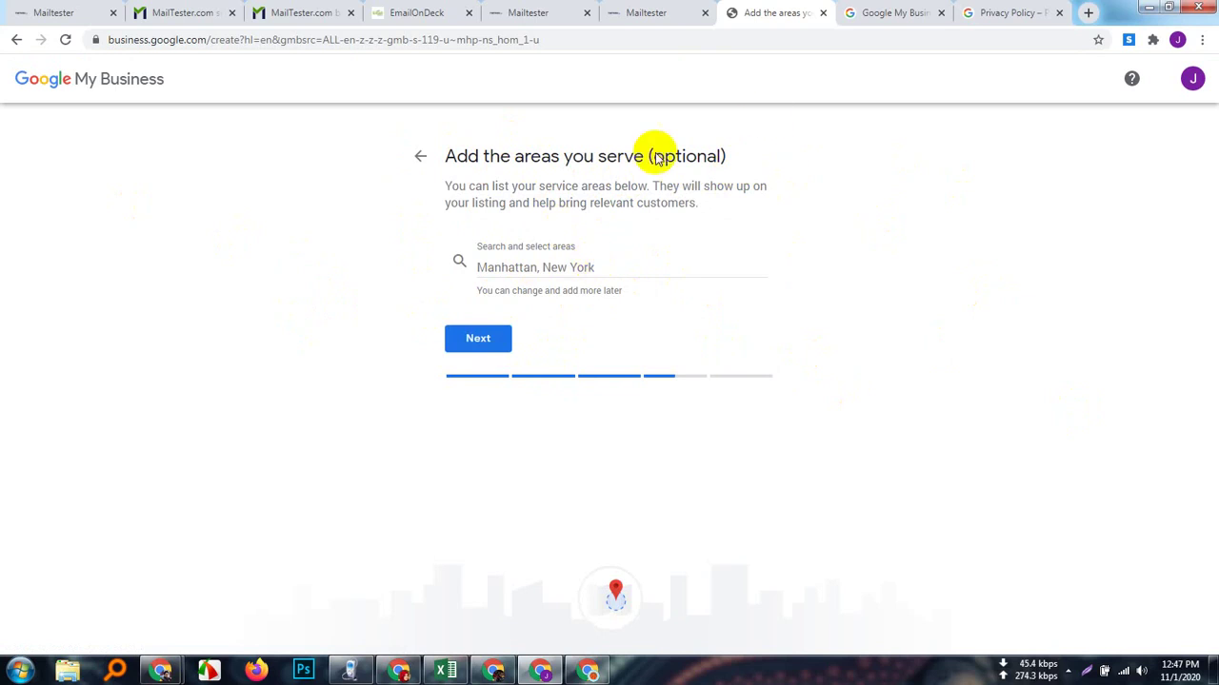
click(590, 270)
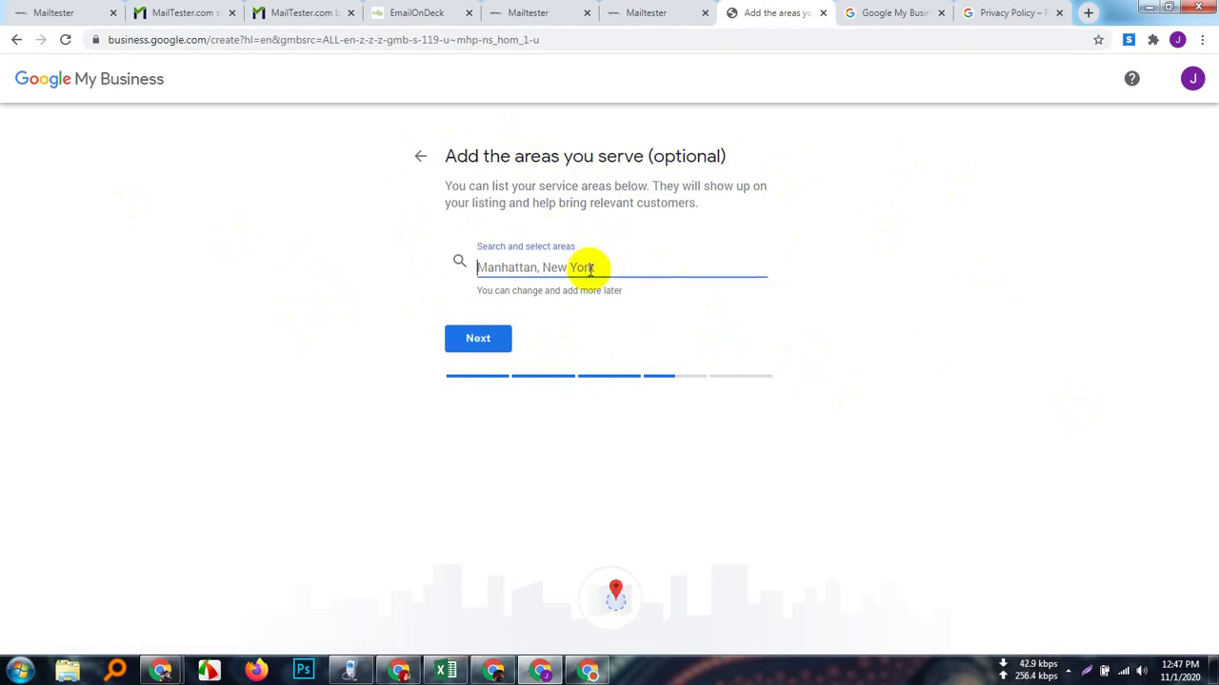
text(dha)
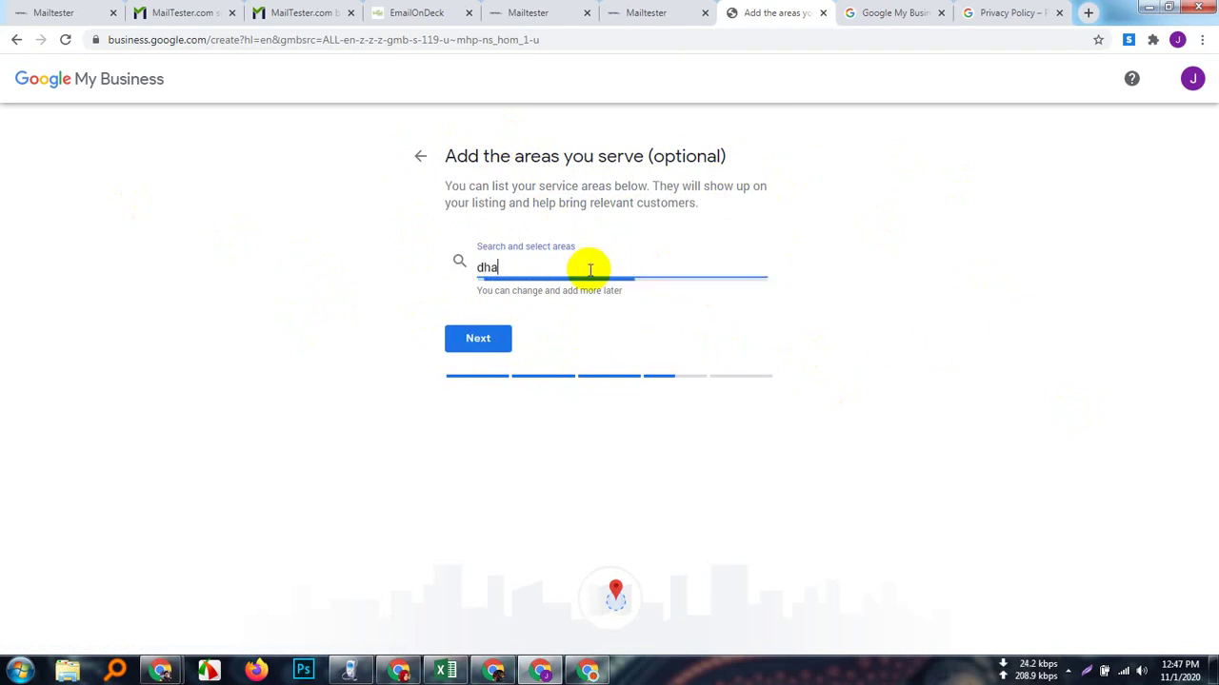
text(kas)
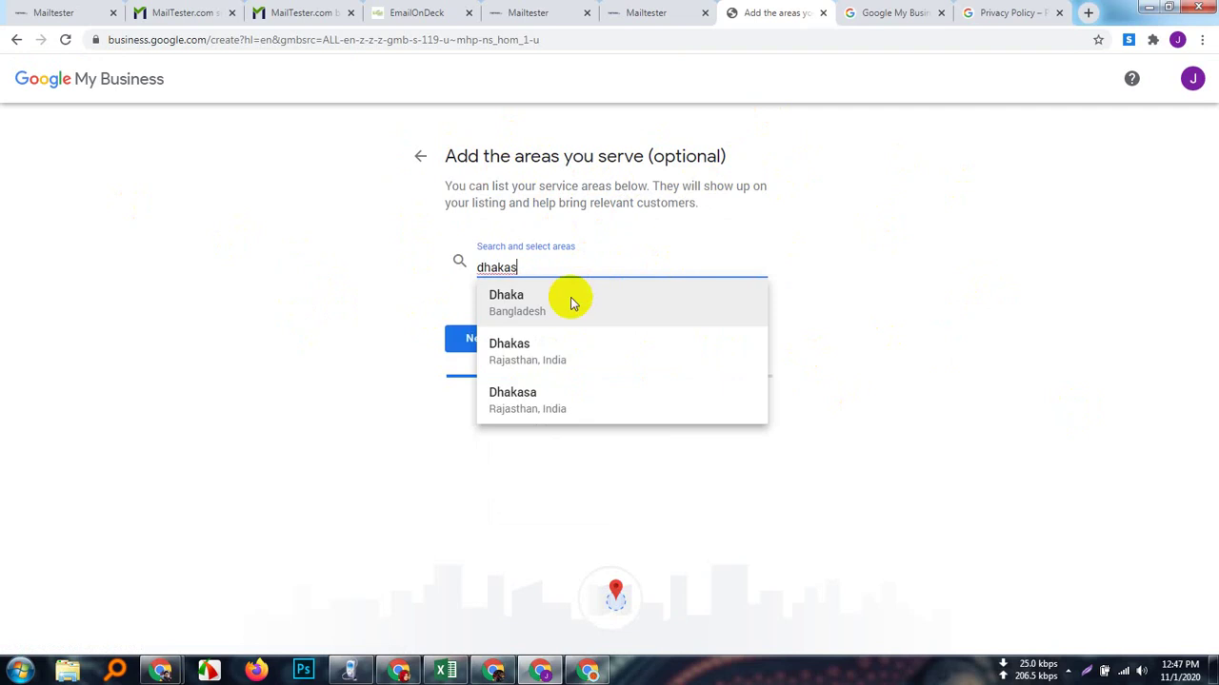
click(572, 300)
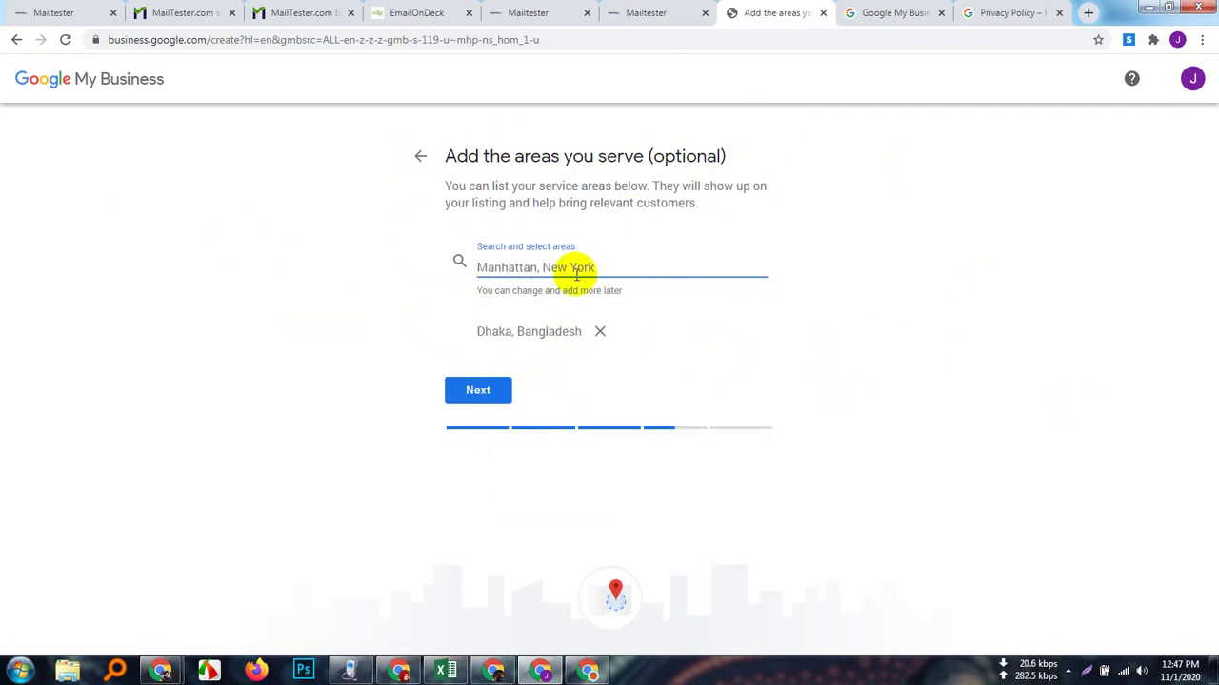
text(chitt)
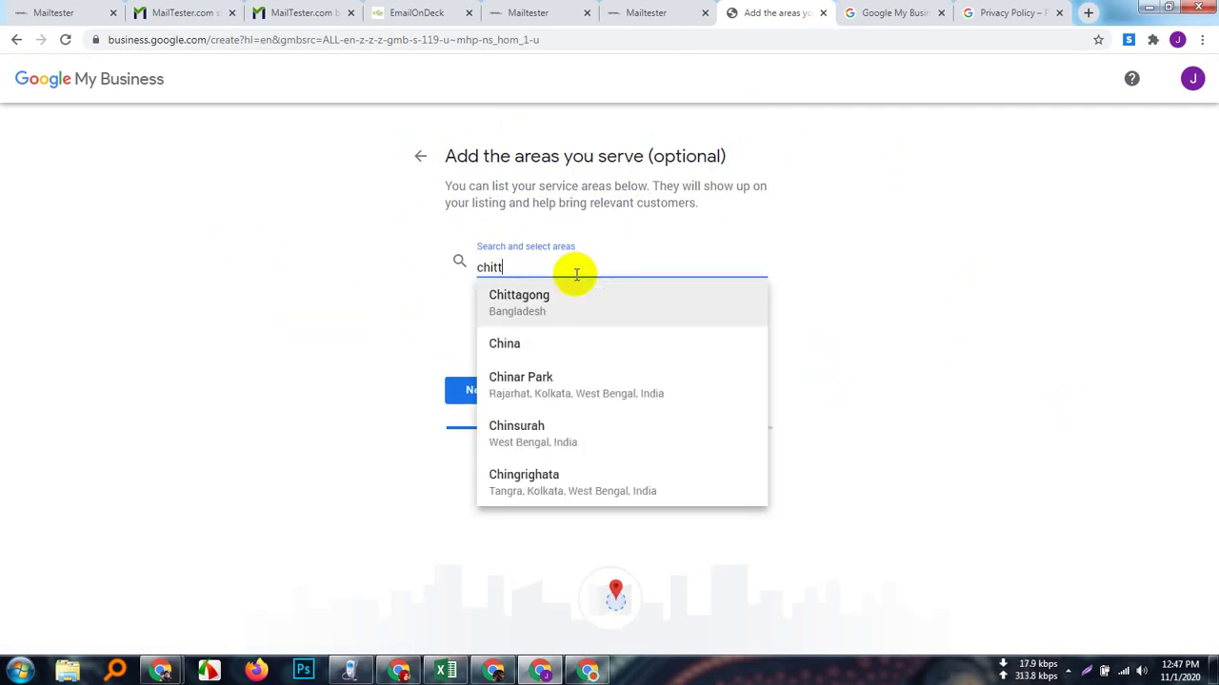
click(541, 298)
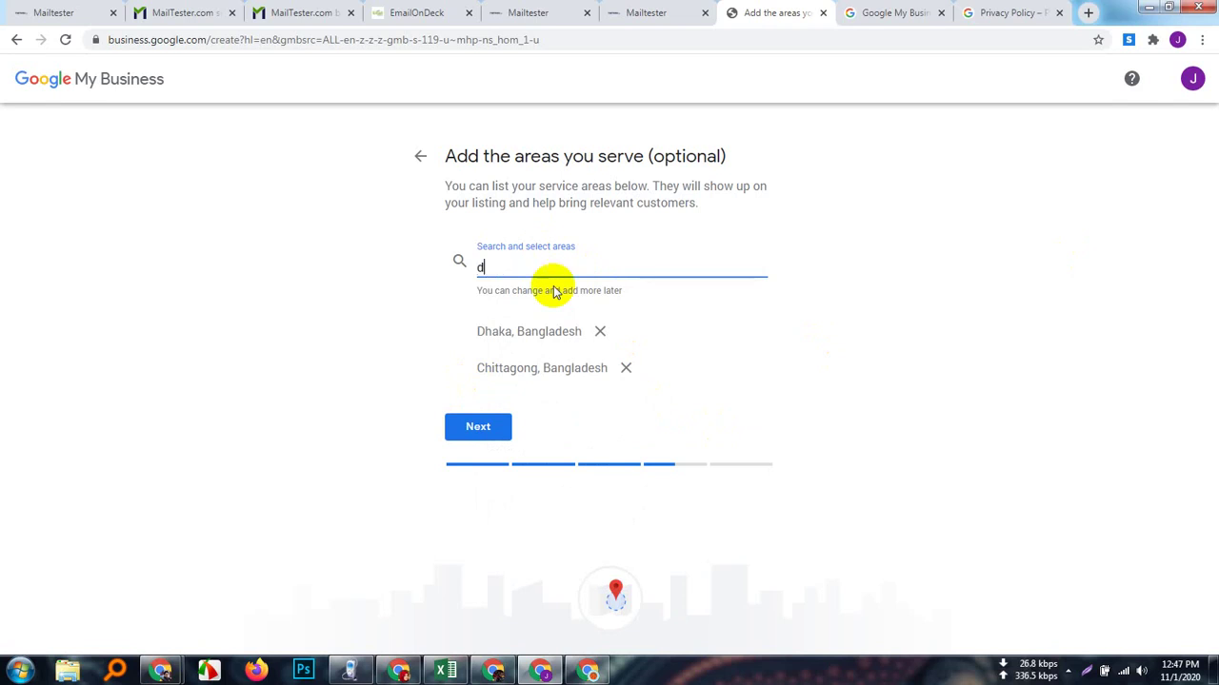
- Add Dinajpur, Lalmonirhat, Saidpur and Bogra, Bangladesh as service areas and continue to the contact details
text(dinaj)
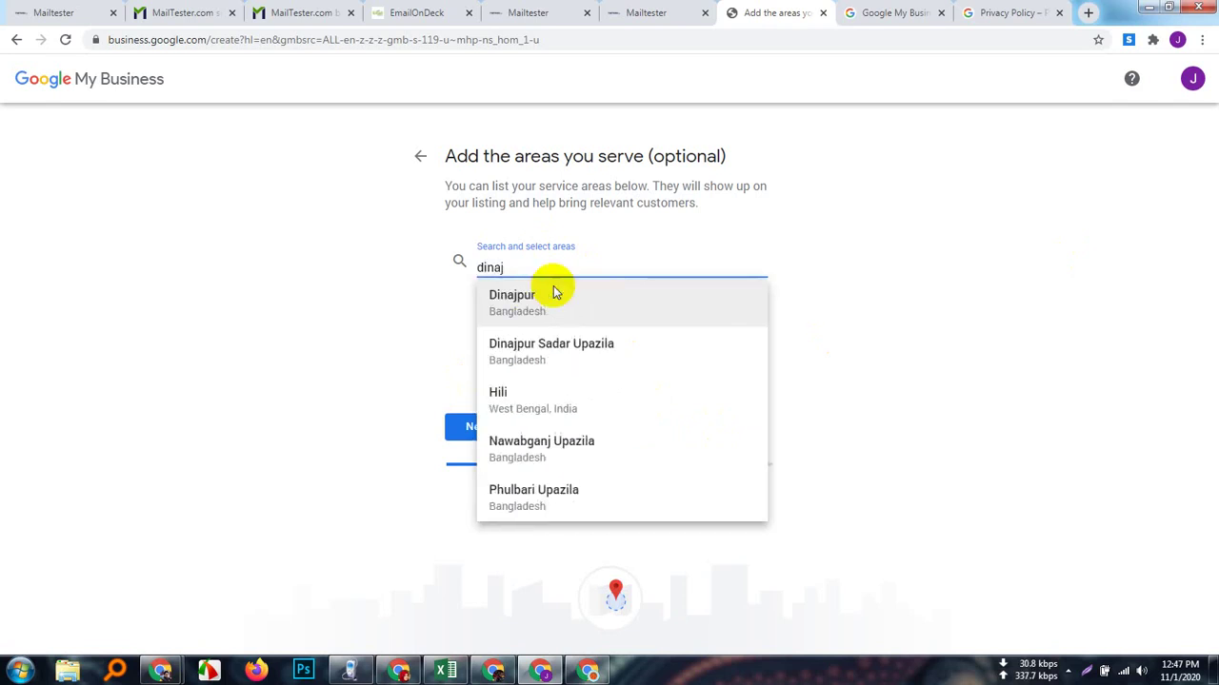
click(544, 295)
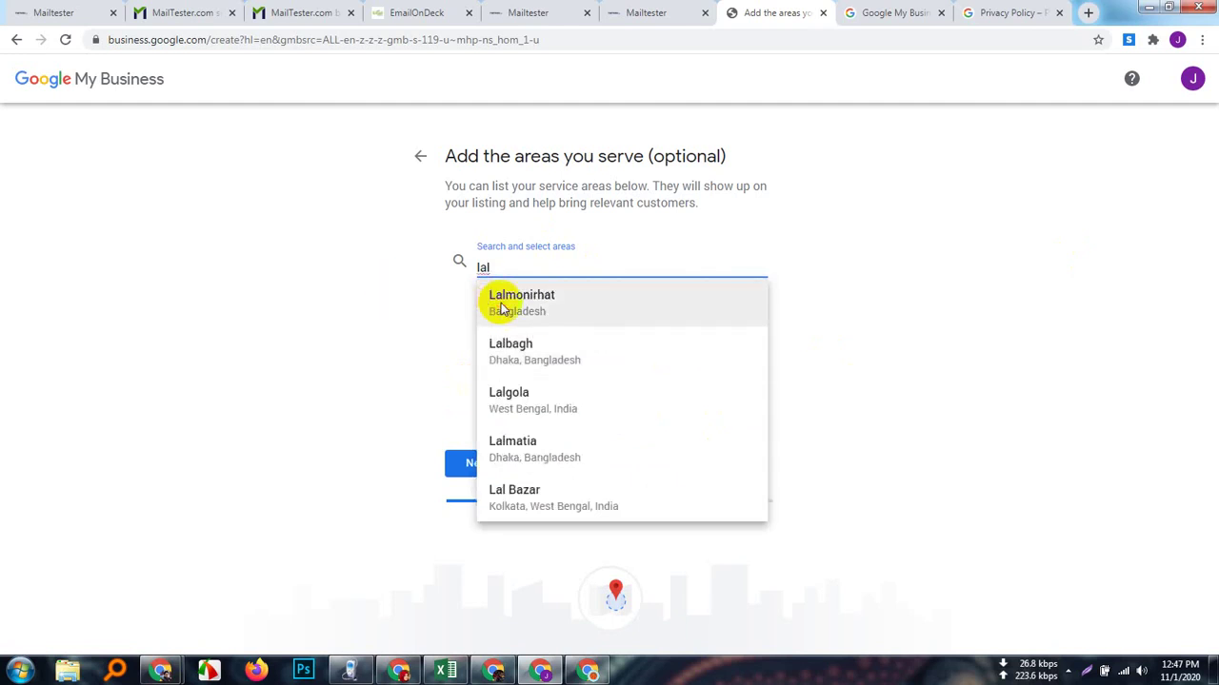
click(503, 298)
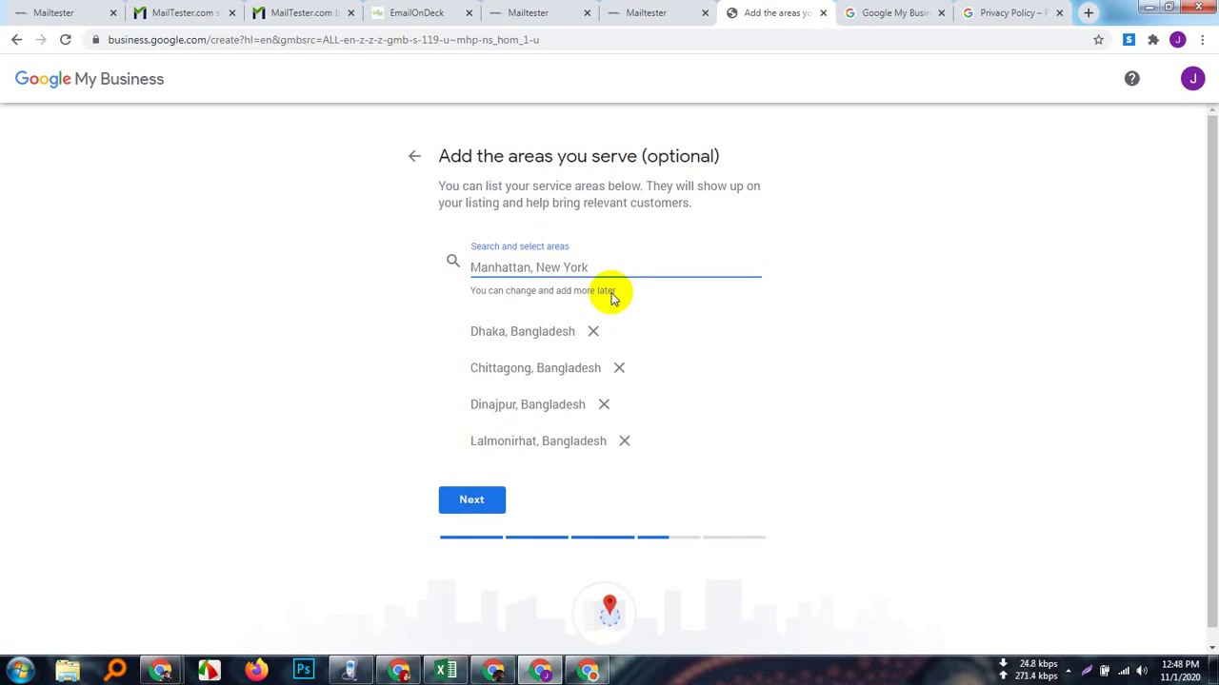
text(said)
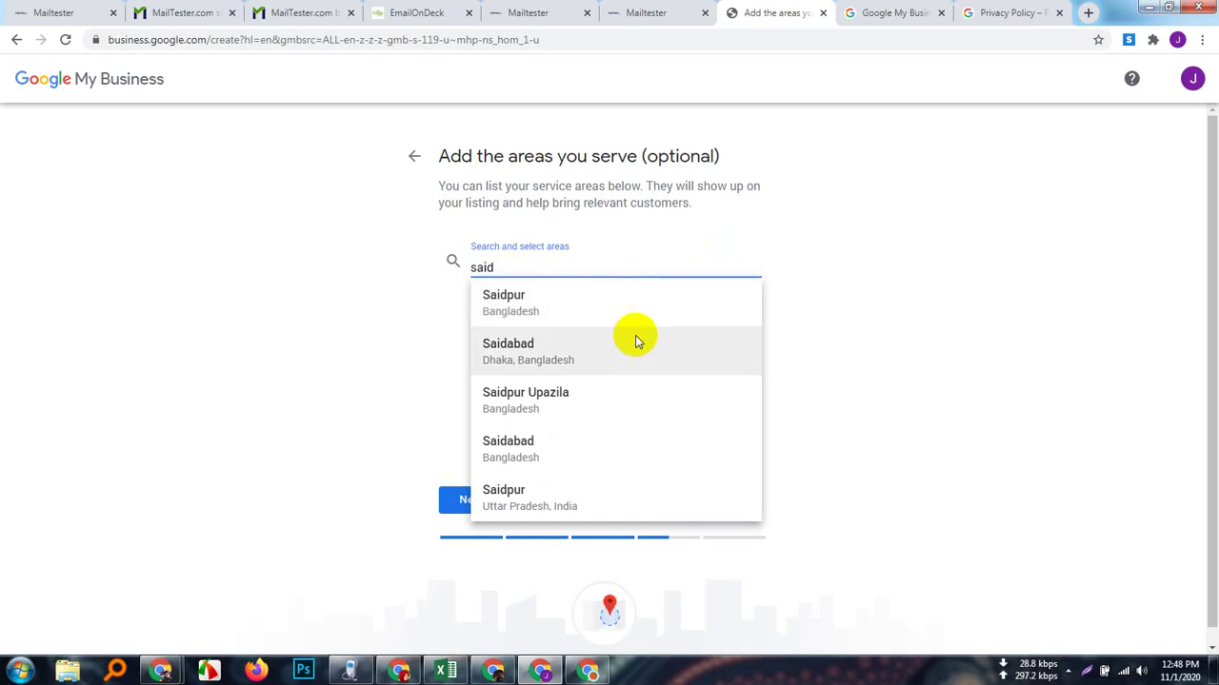
click(533, 297)
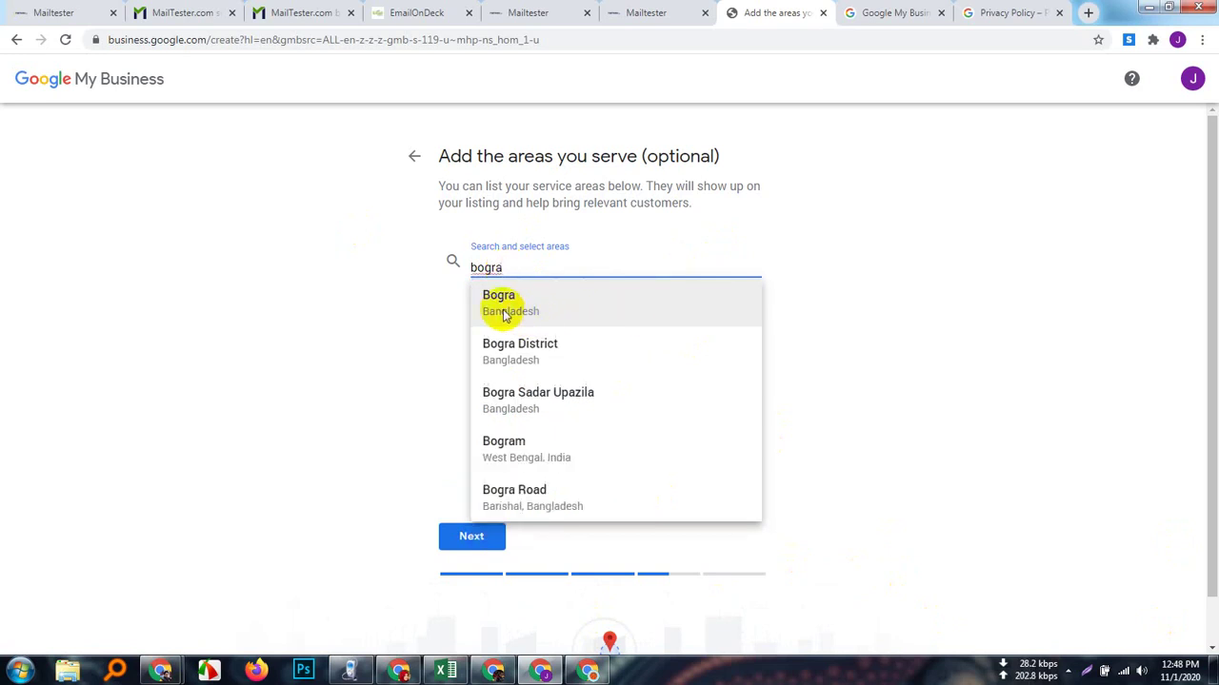
click(522, 314)
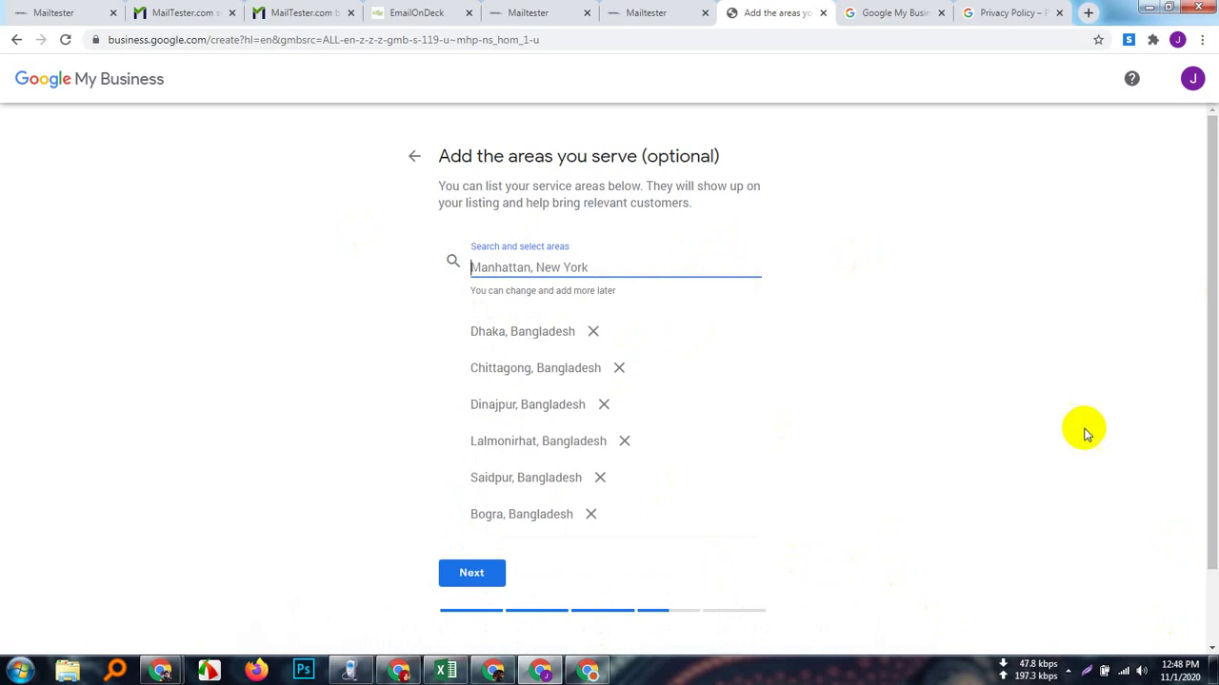
scroll(786, 457, down, 1)
scroll(684, 390, up, 1)
scroll(684, 390, down, 1)
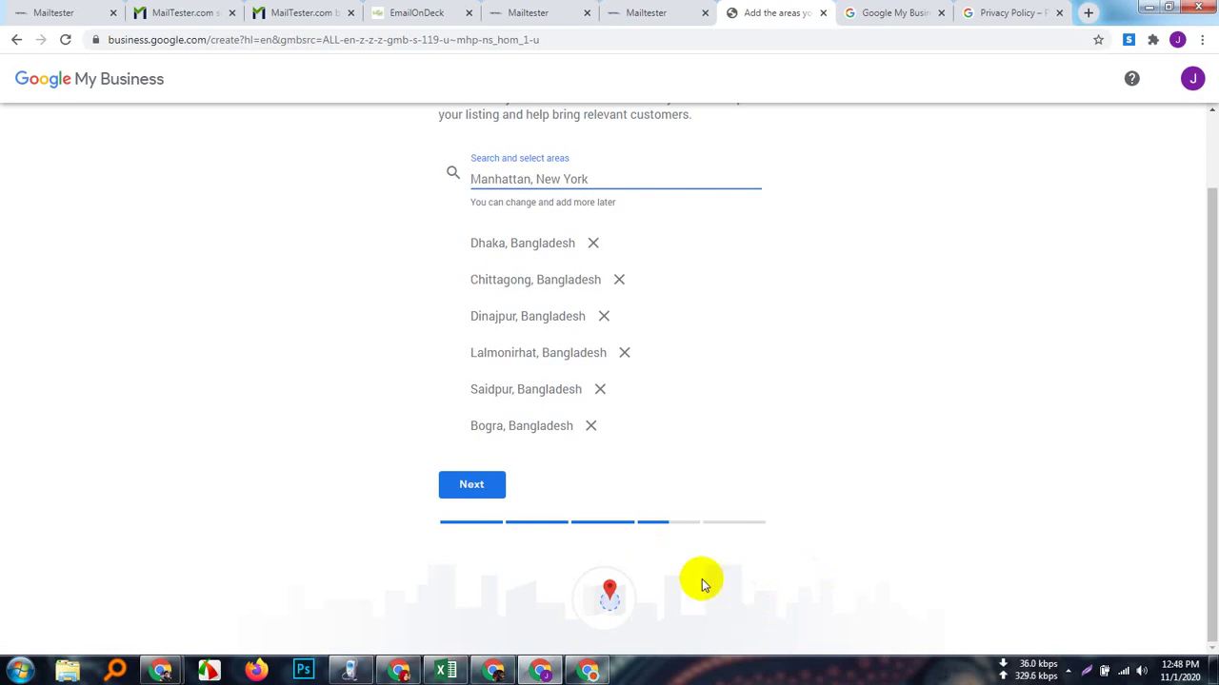
scroll(695, 576, up, 1)
scroll(666, 557, down, 1)
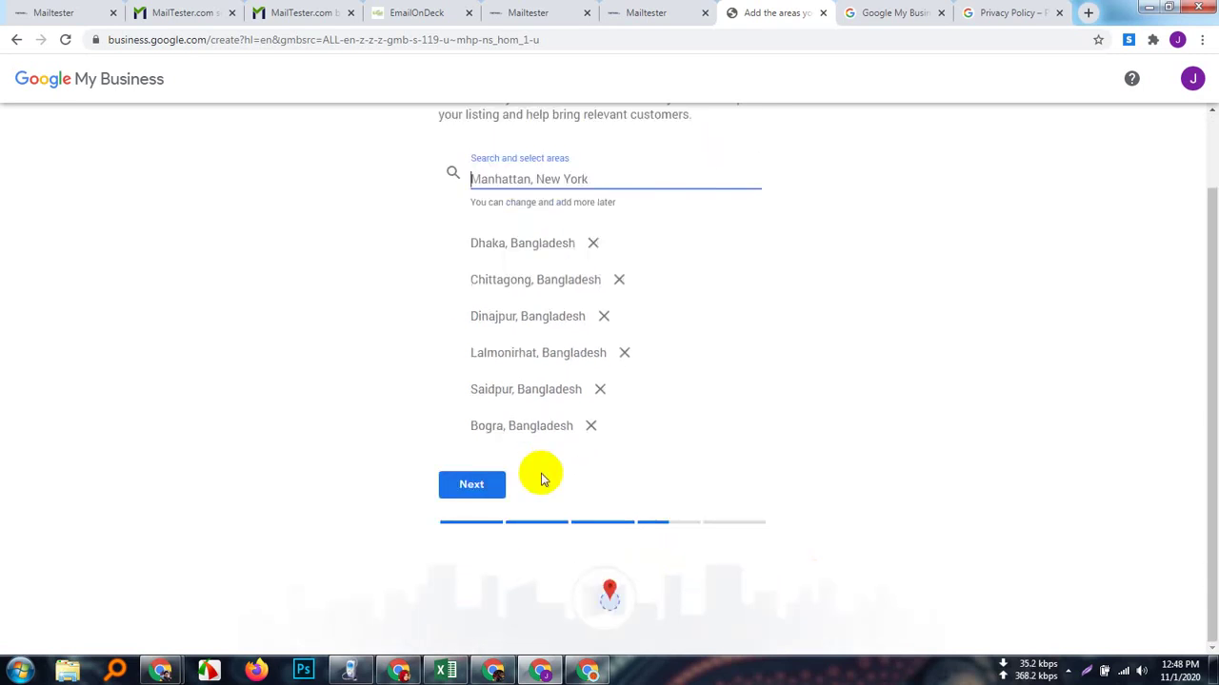
click(489, 483)
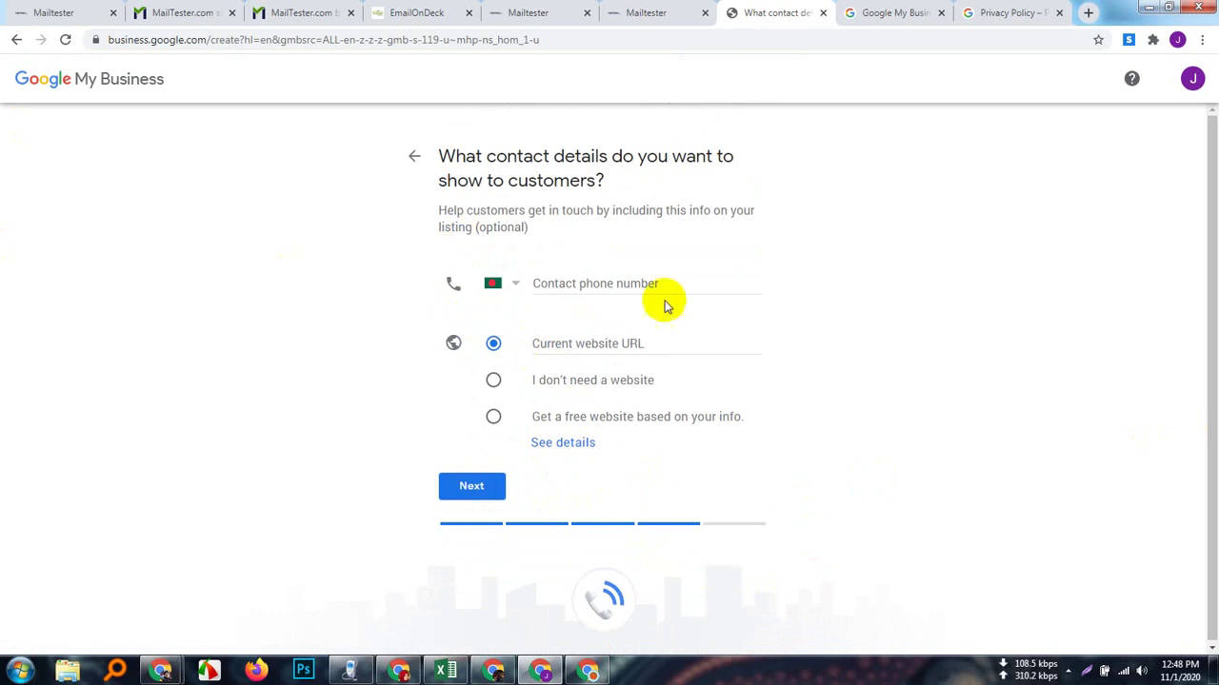
- Set the contact phone number's country code to Australia (+61)
click(517, 285)
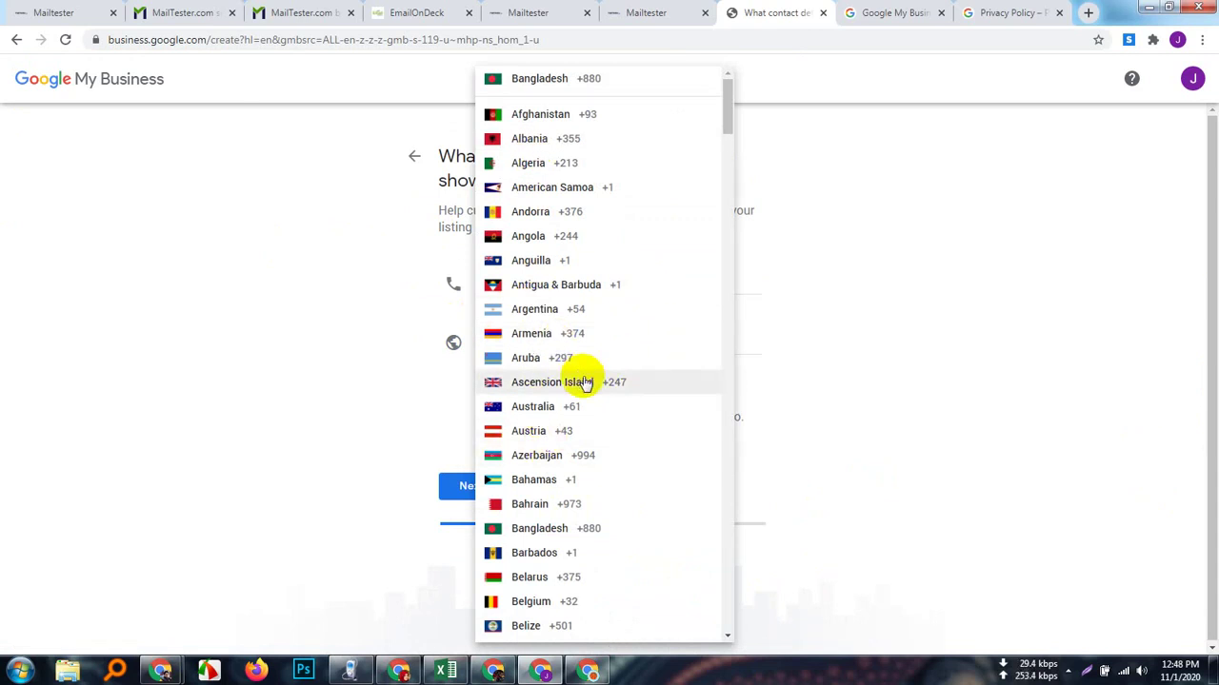
scroll(590, 489, down, 4)
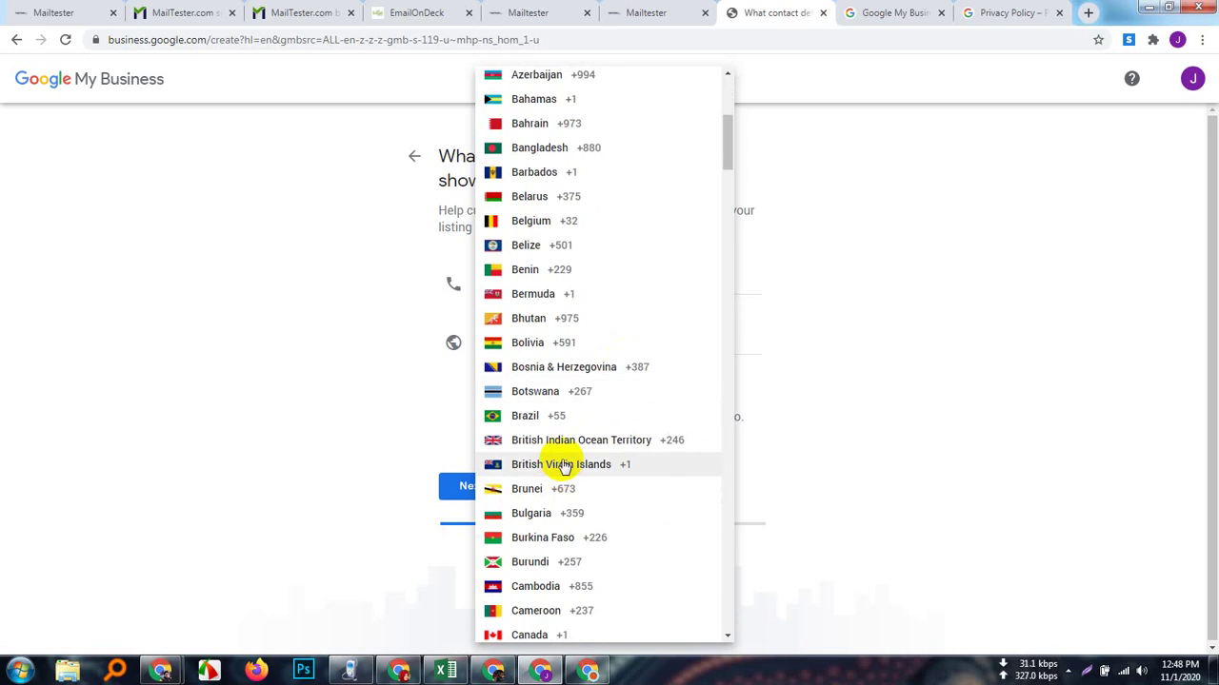
scroll(562, 465, up, 1)
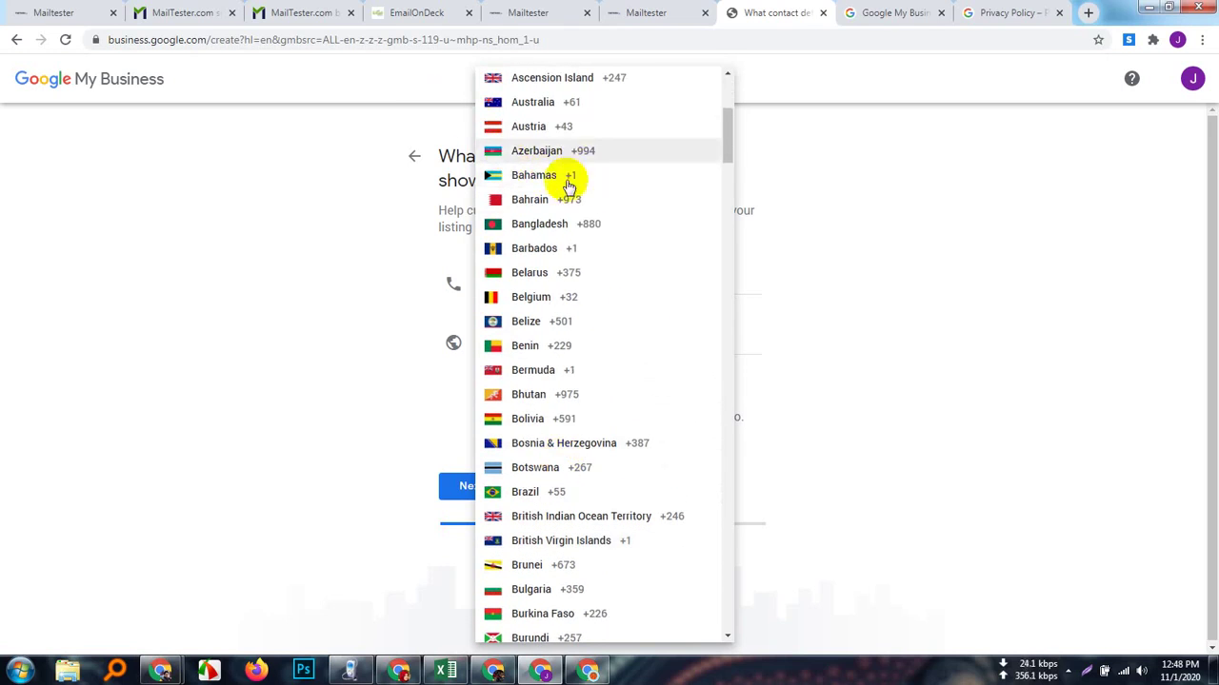
click(547, 110)
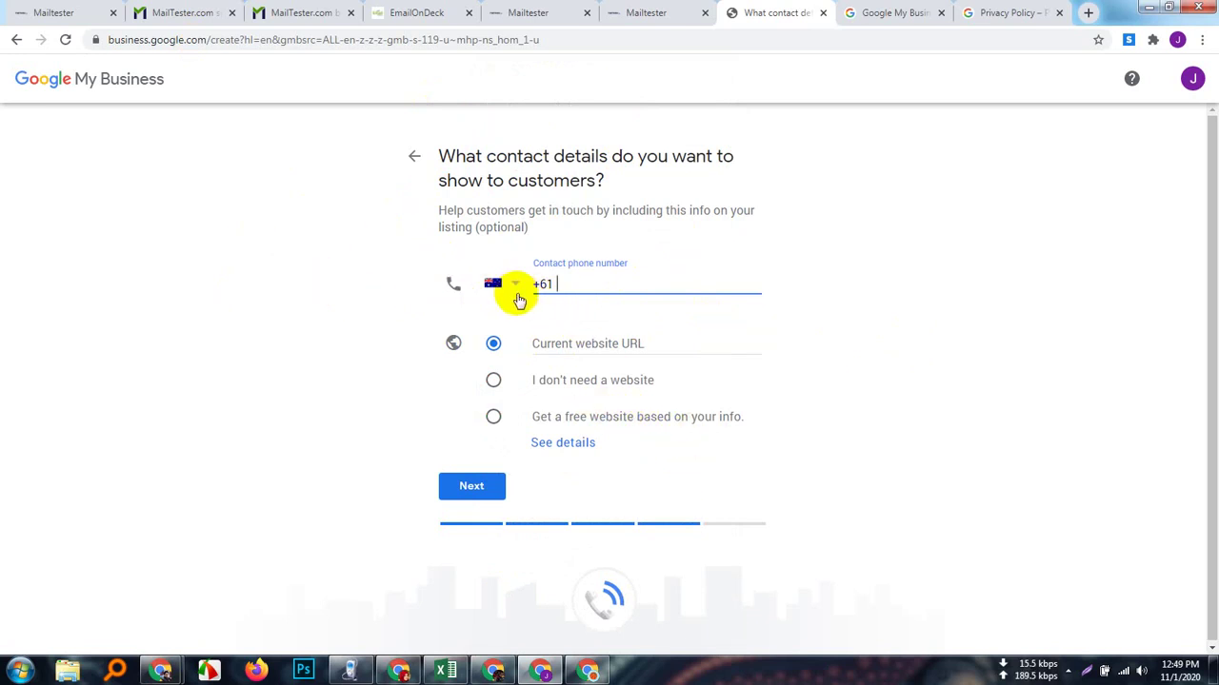
- Enter the contact phone number with Bangladesh as its country, and choose "I don't need a website"
click(515, 290)
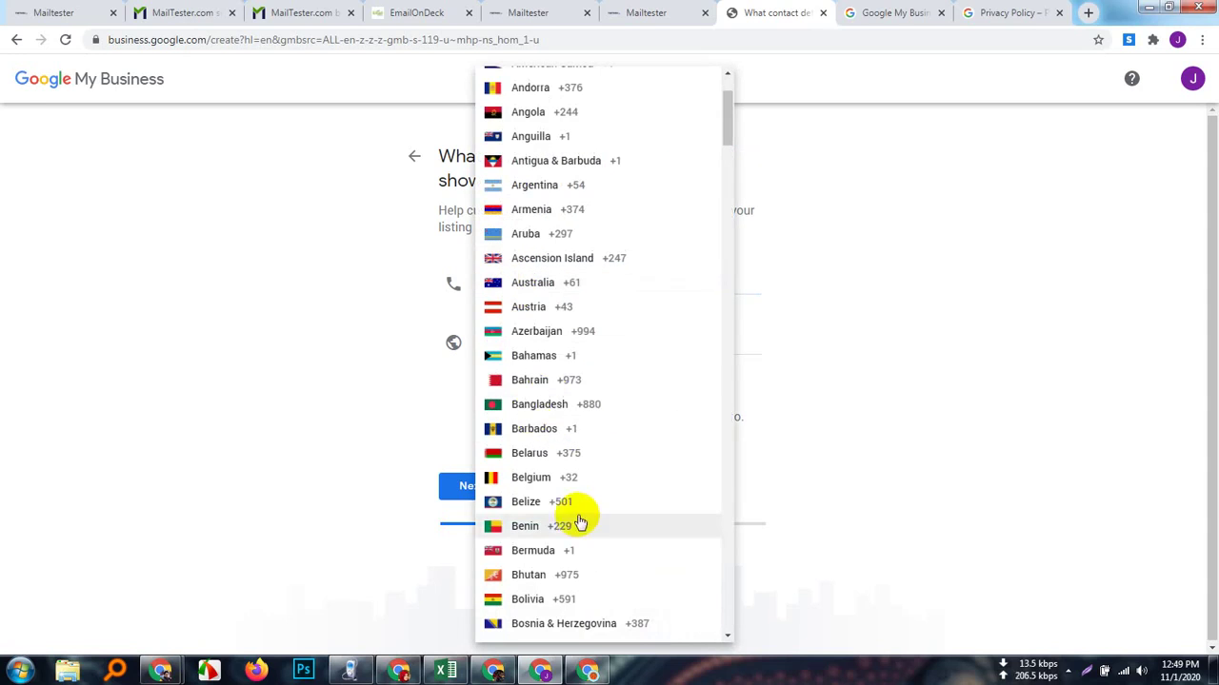
click(561, 404)
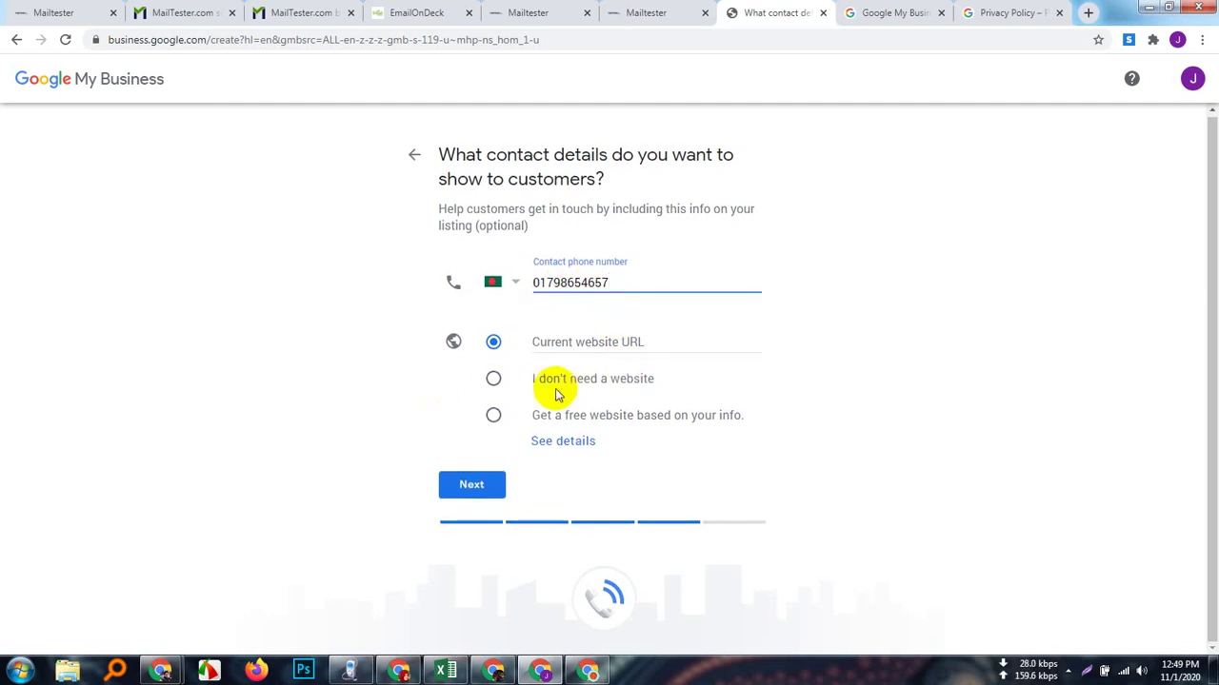
click(580, 344)
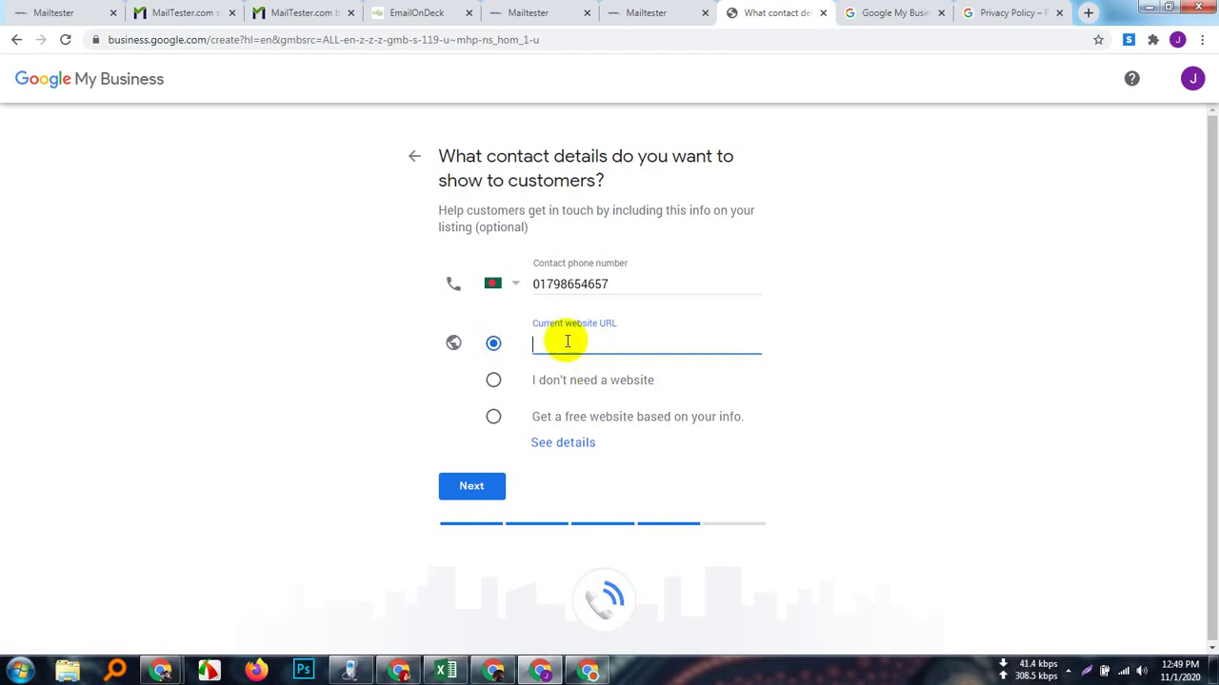
click(494, 386)
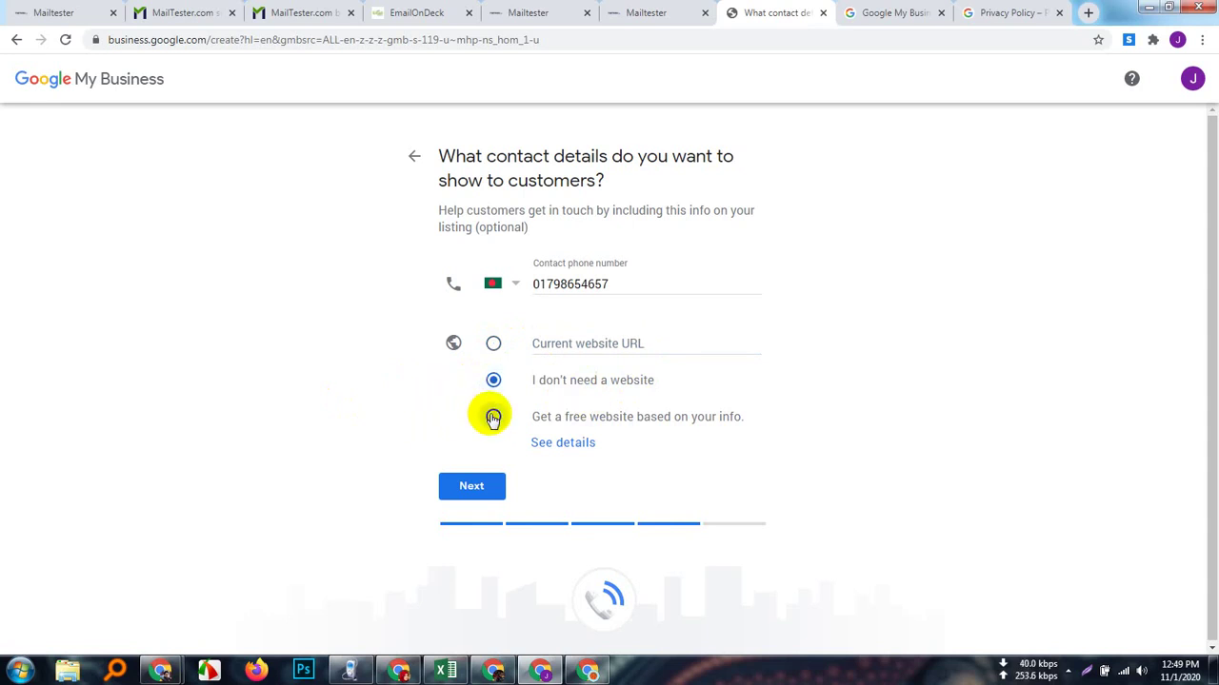
click(493, 419)
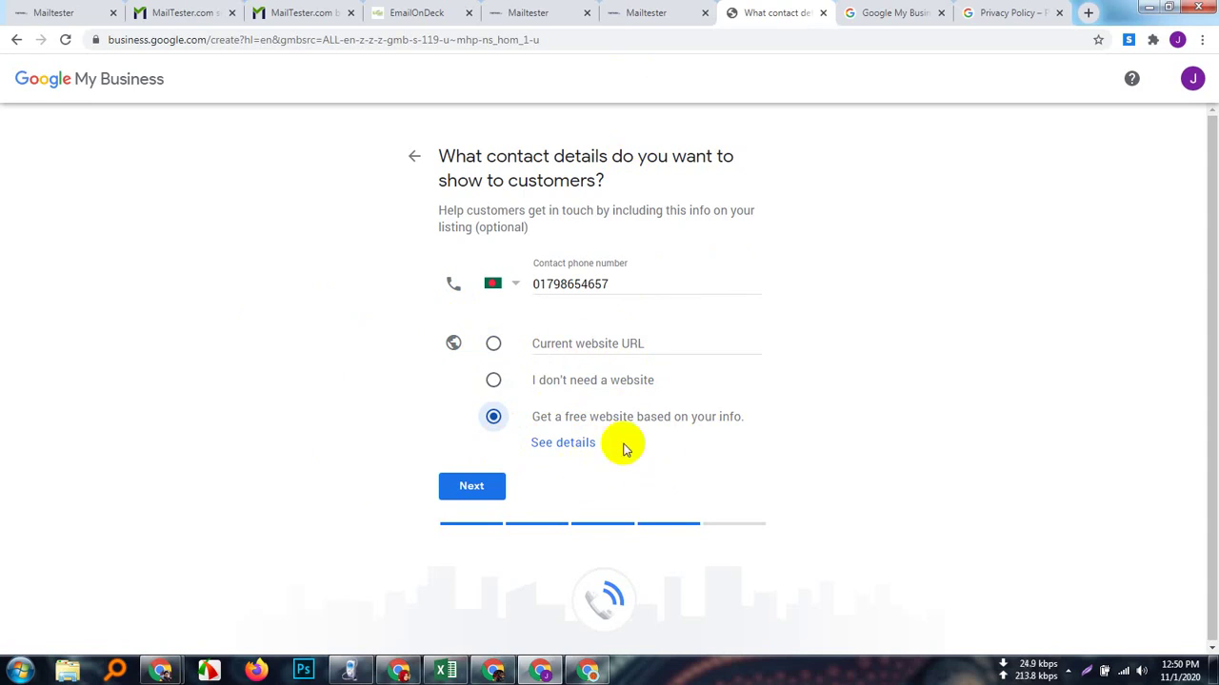
click(493, 382)
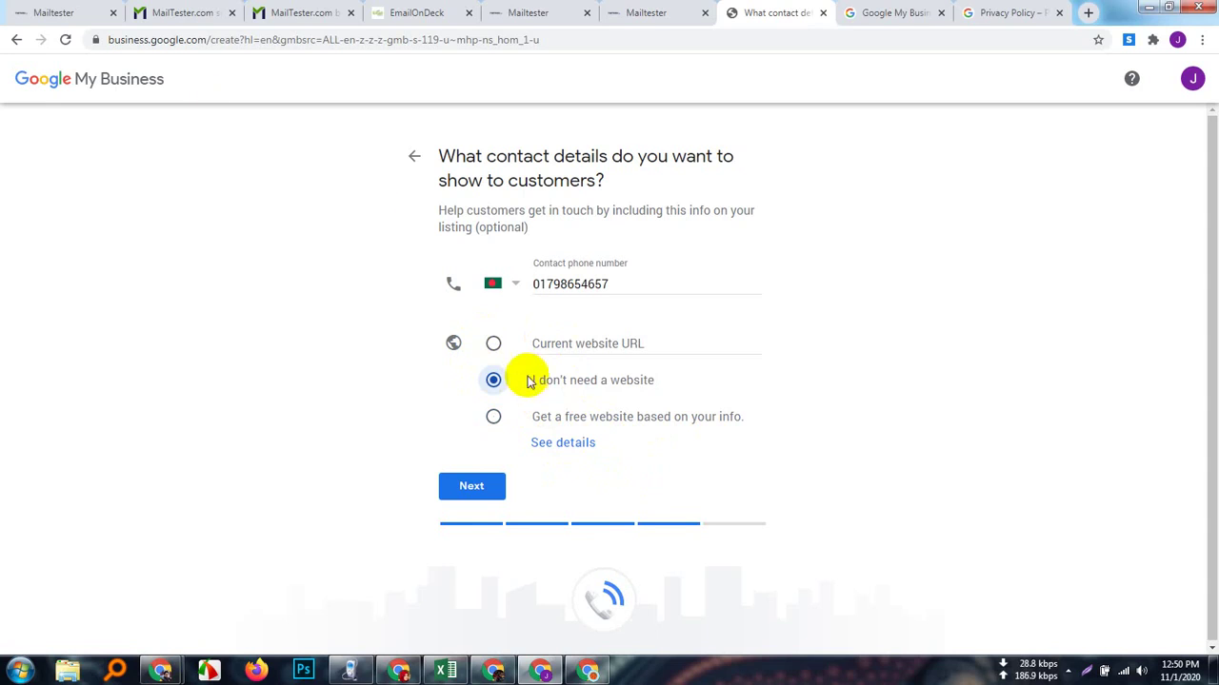
click(492, 343)
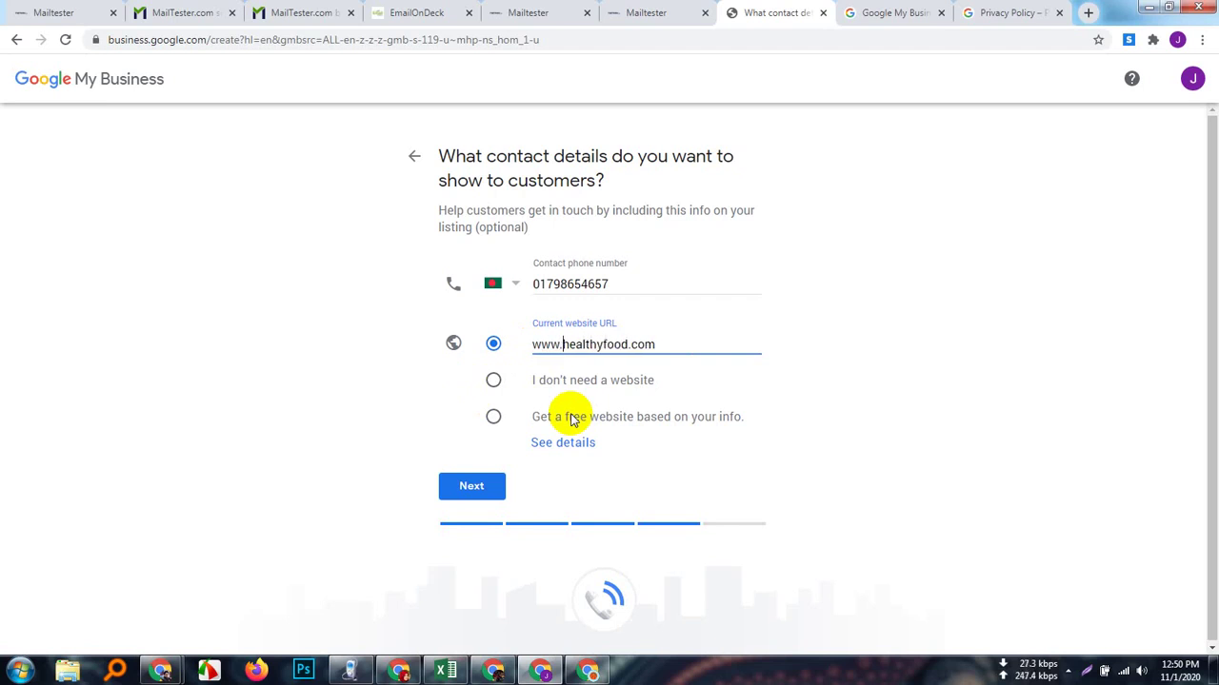
click(491, 485)
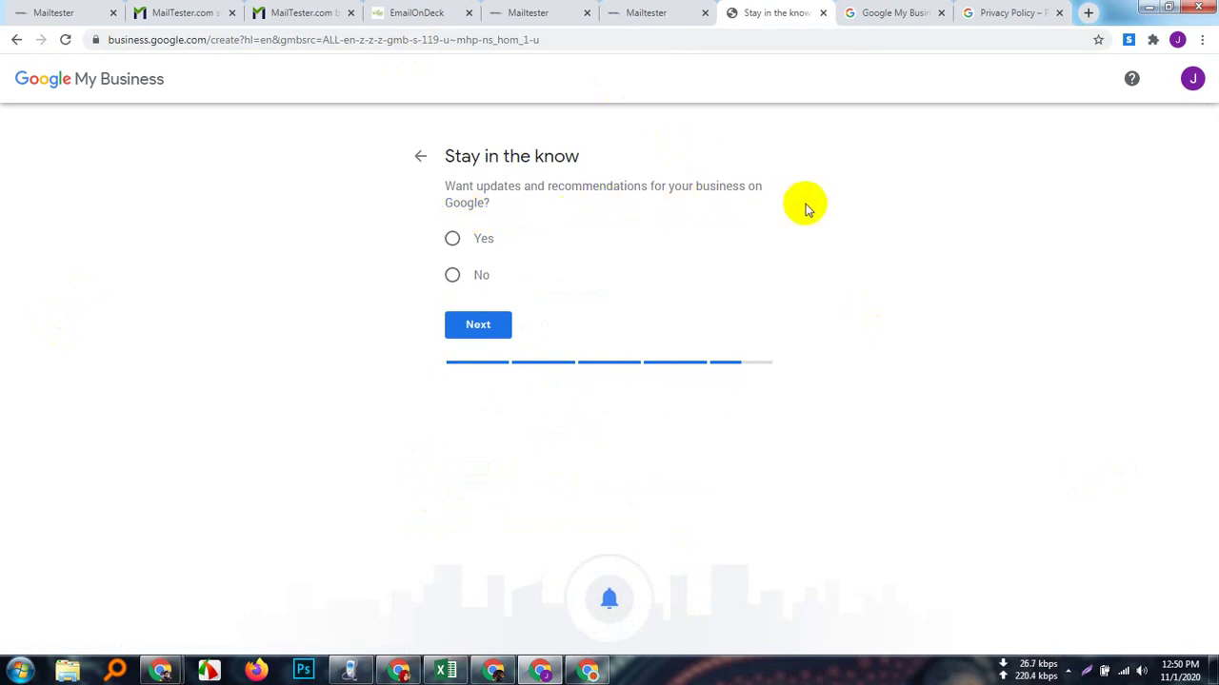
- Choose Yes for receiving business updates and recommendations from Google, and finish creating the Healthy Food listing
click(452, 238)
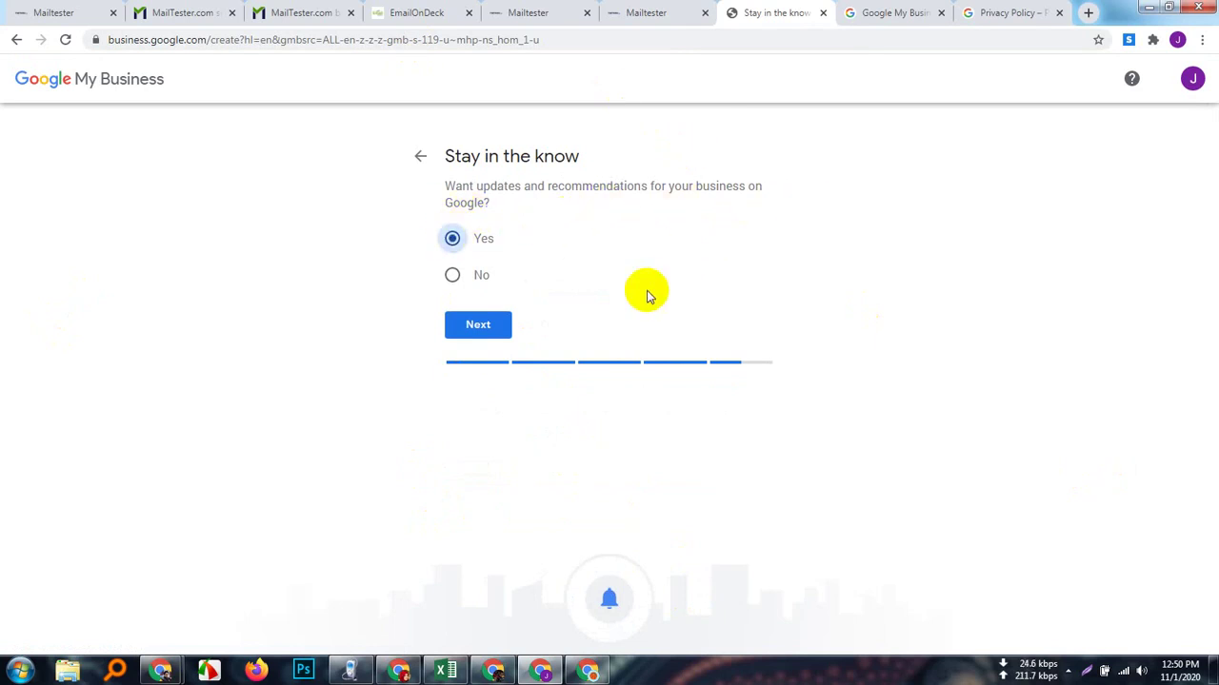
click(500, 326)
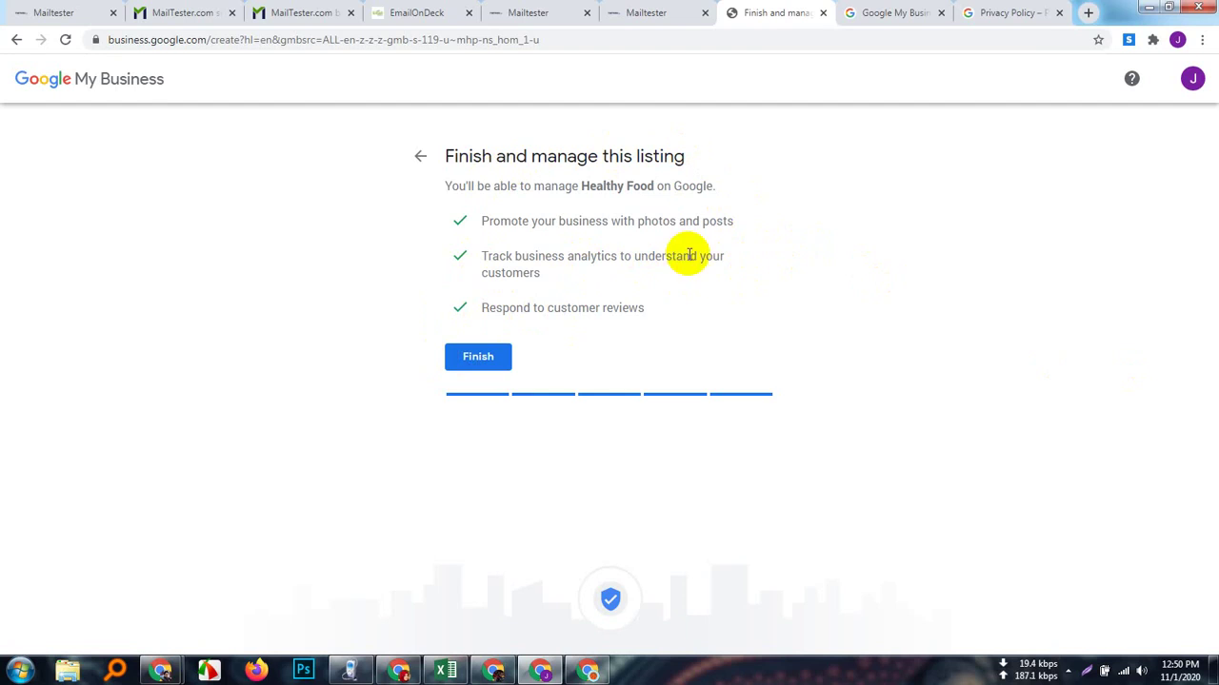
click(492, 358)
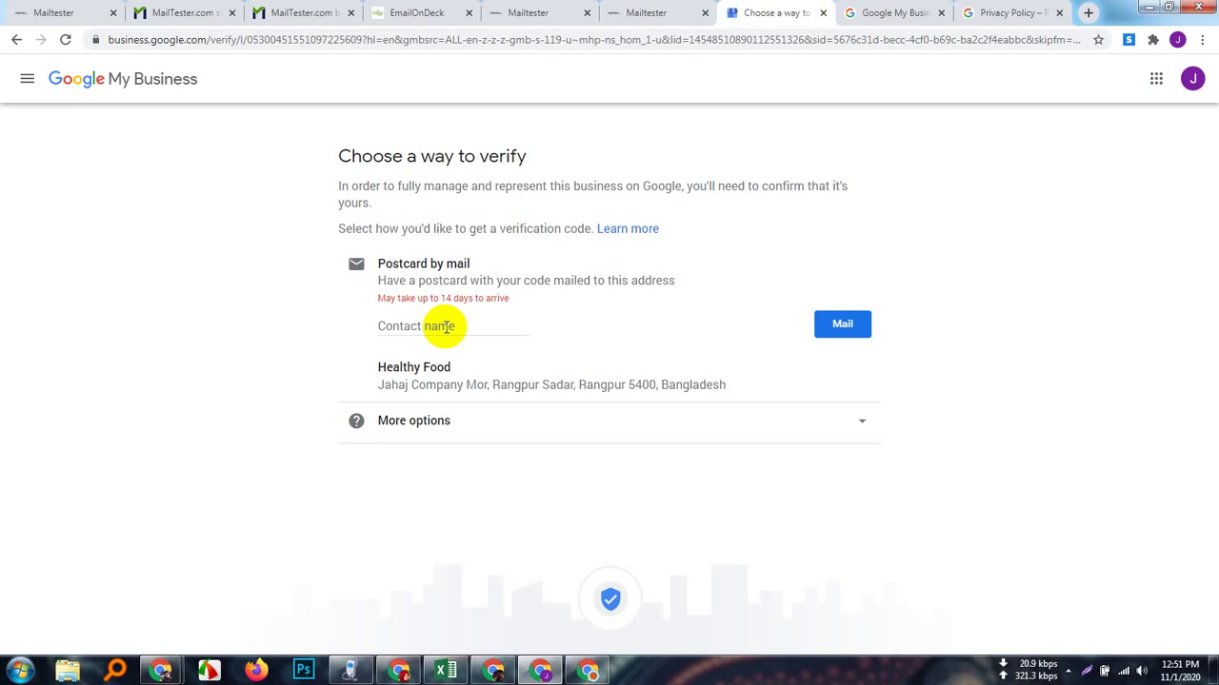
- Enter the contact's name for the verification postcard, show the other verification options, and request the postcard by mail
click(404, 323)
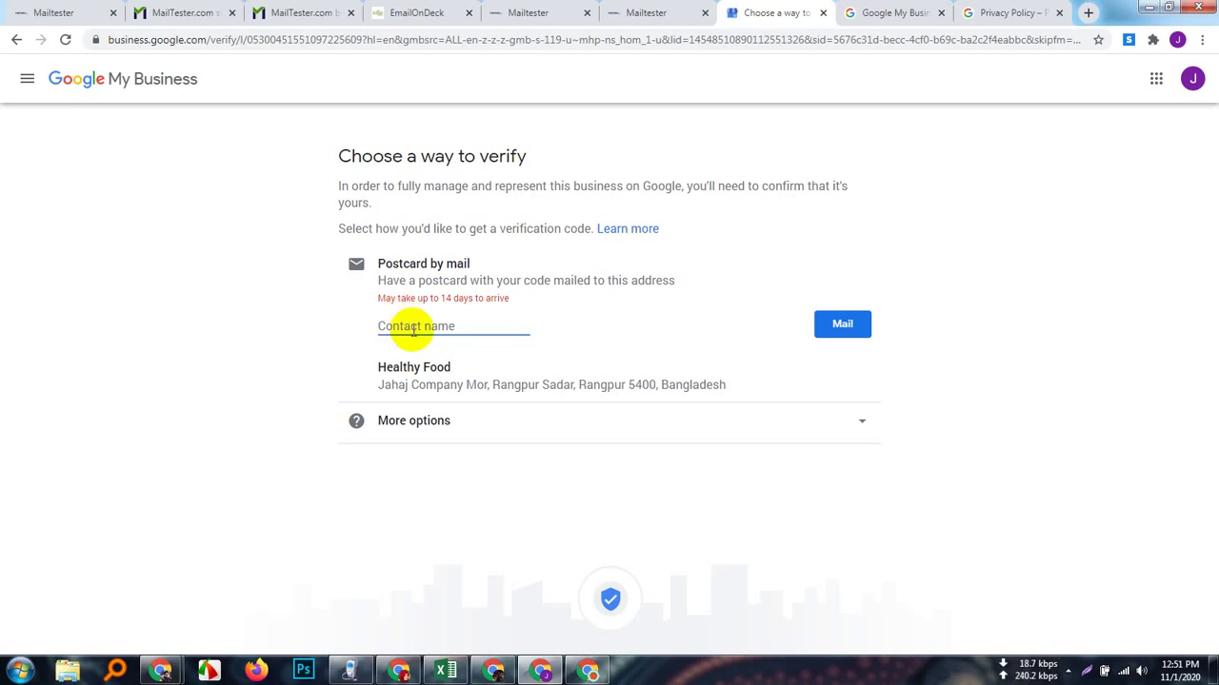
text(AL Nomaan)
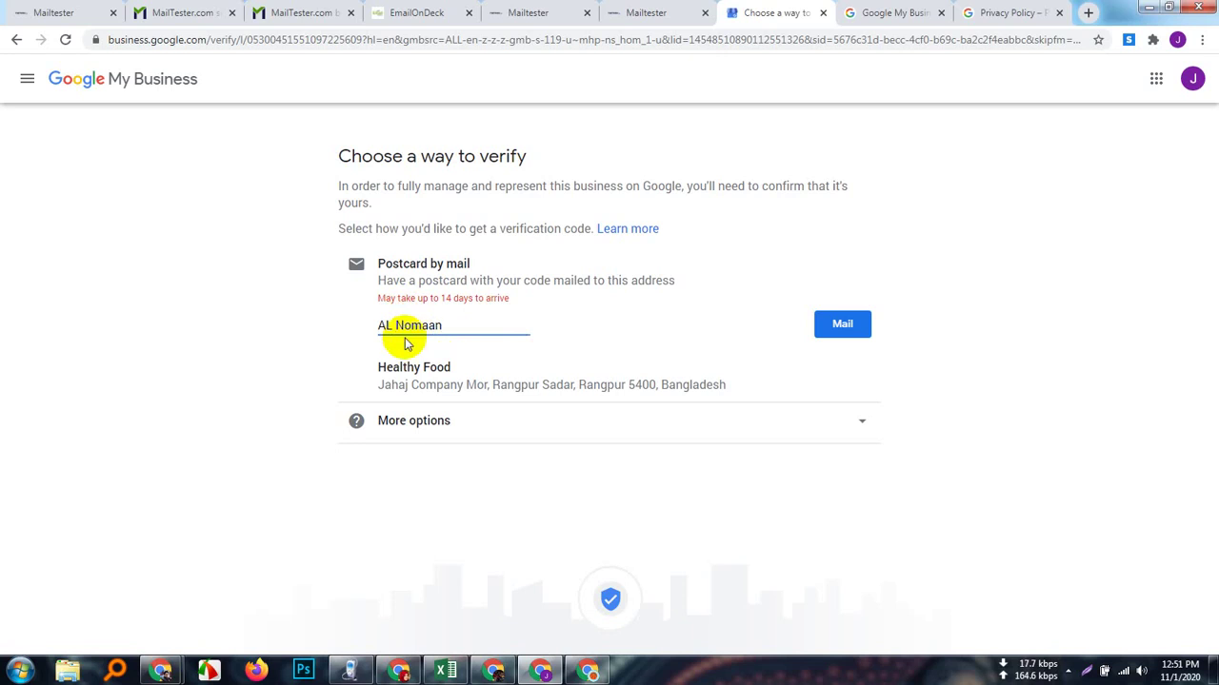
click(807, 421)
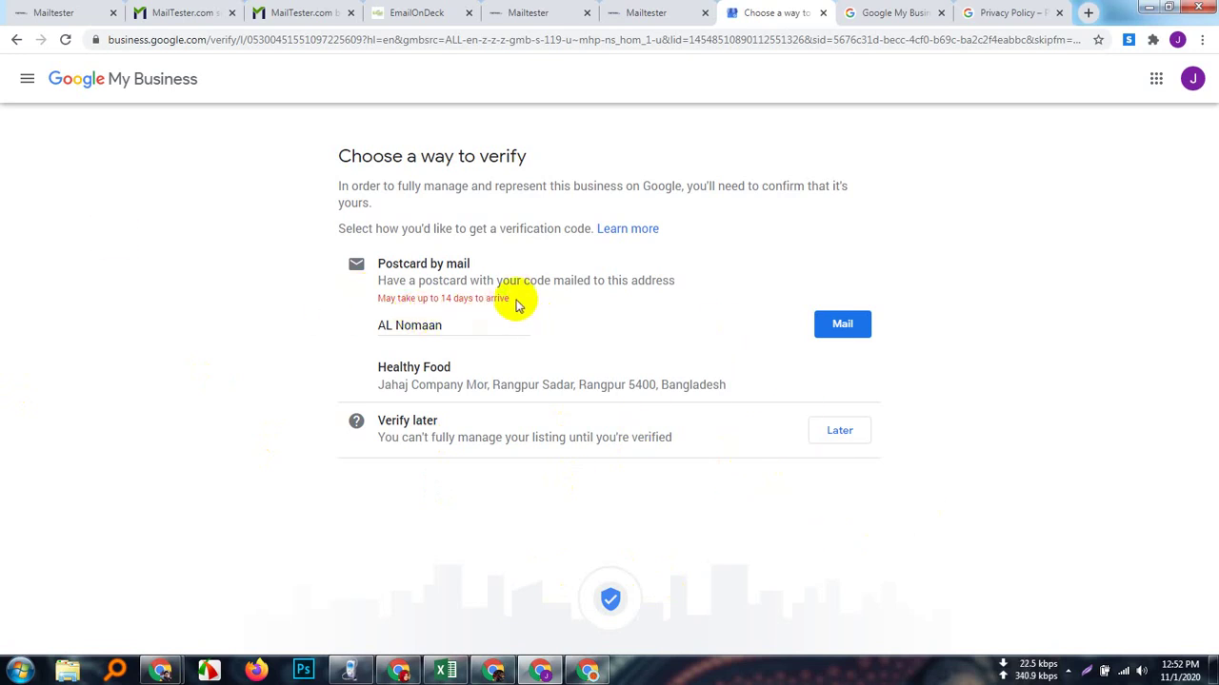
drag(517, 305, 377, 283)
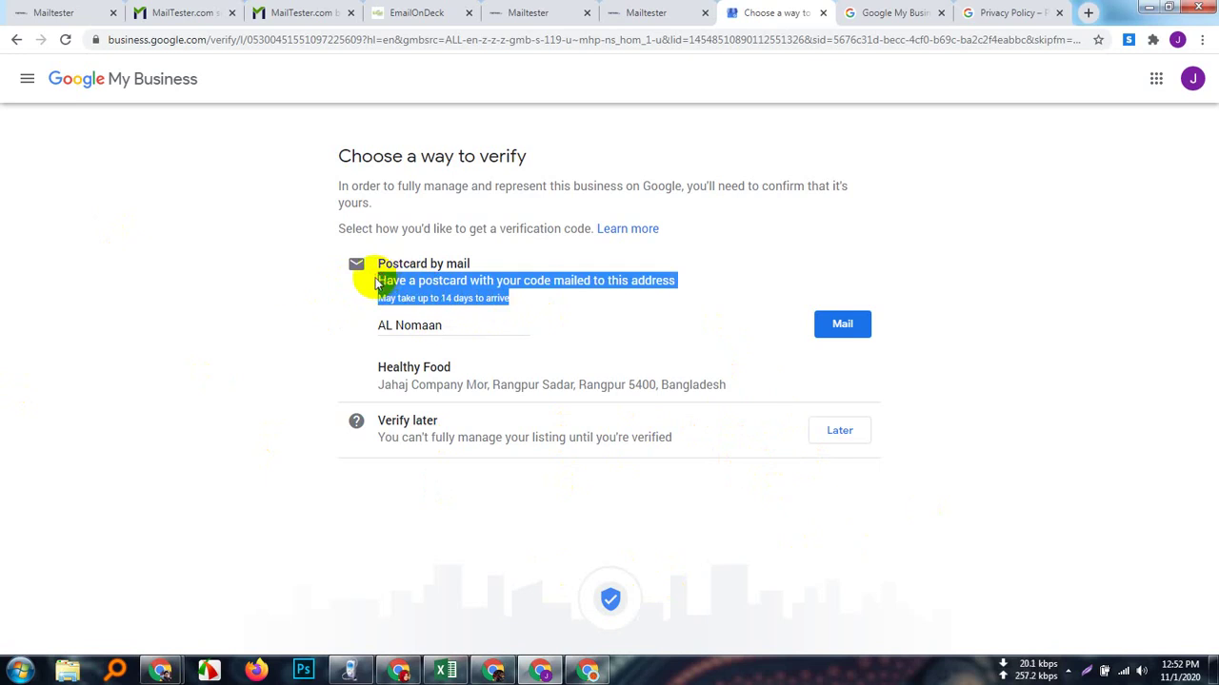
click(255, 288)
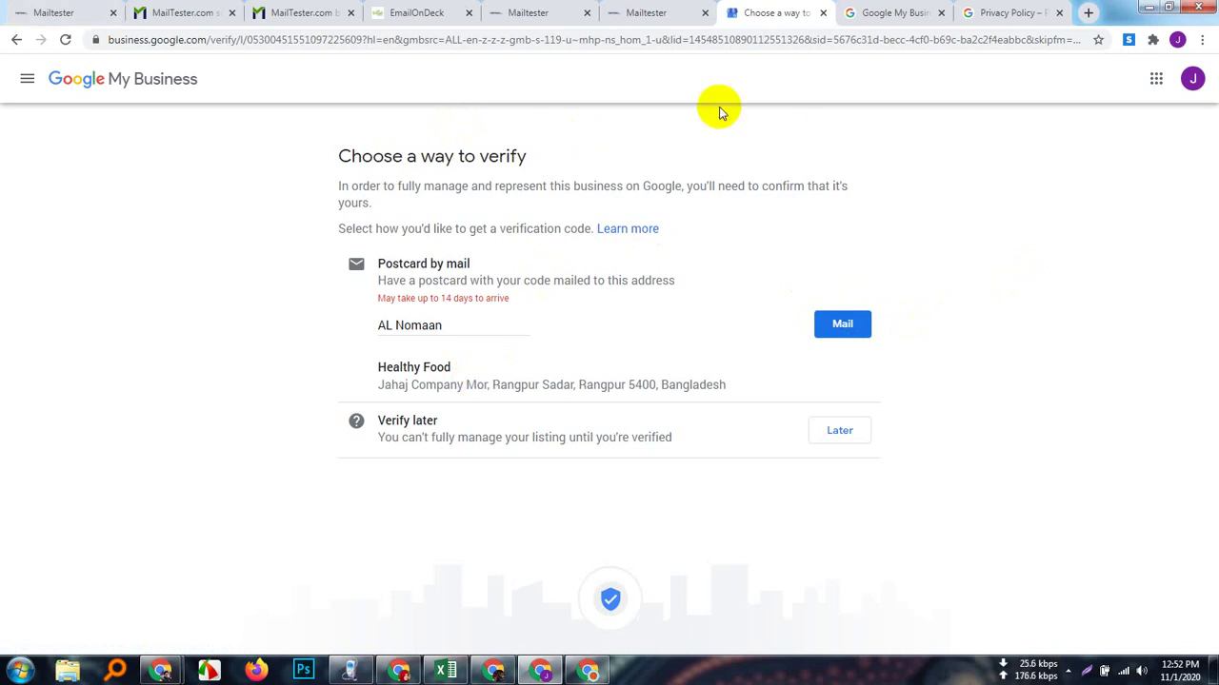
click(844, 332)
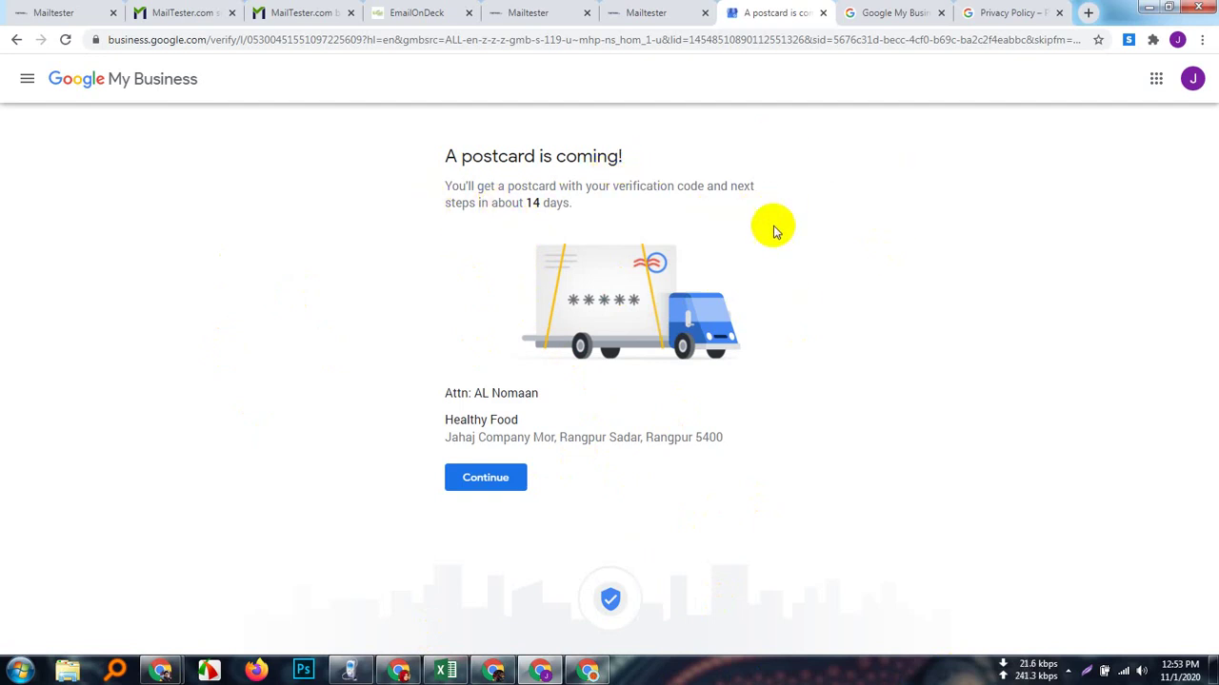
- Review the postcard delivery notice and recipient, and continue to the business hours
drag(588, 205, 443, 183)
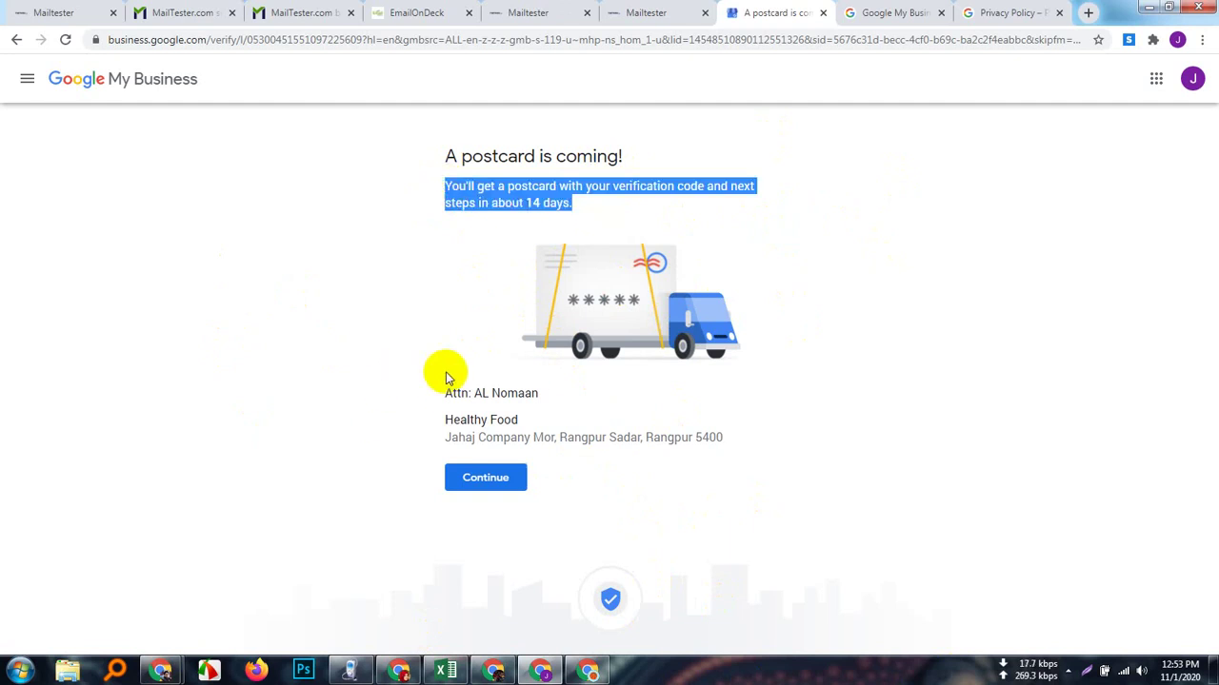
drag(471, 394, 579, 400)
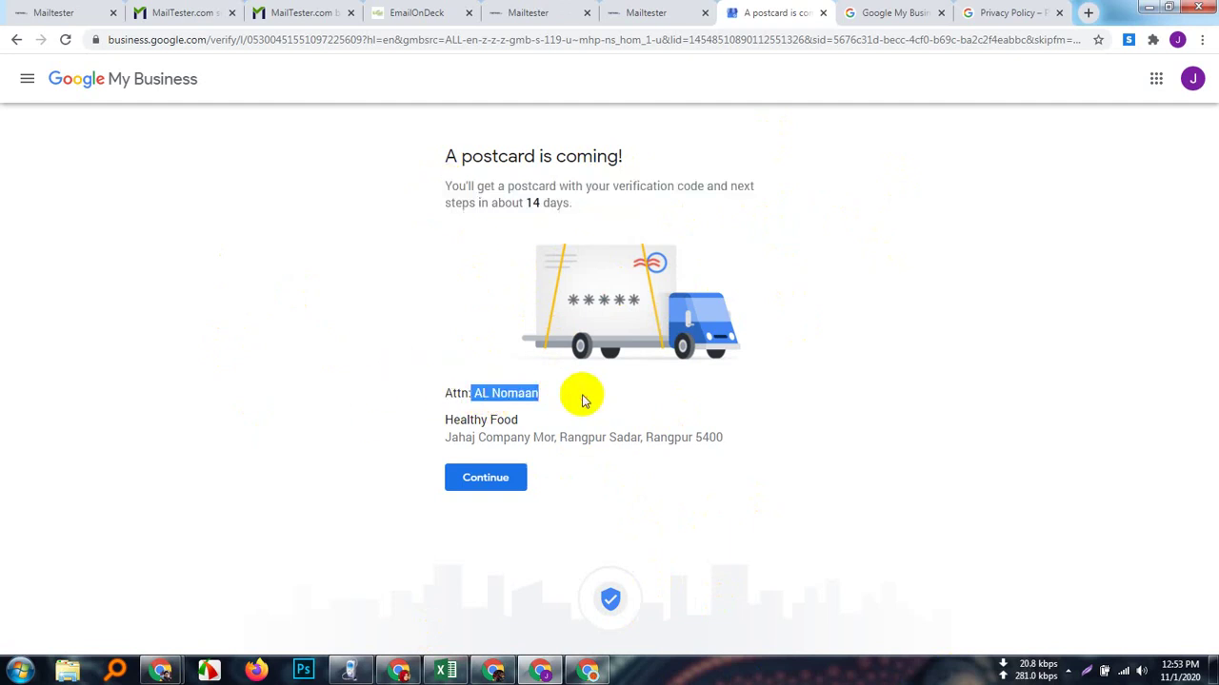
click(574, 409)
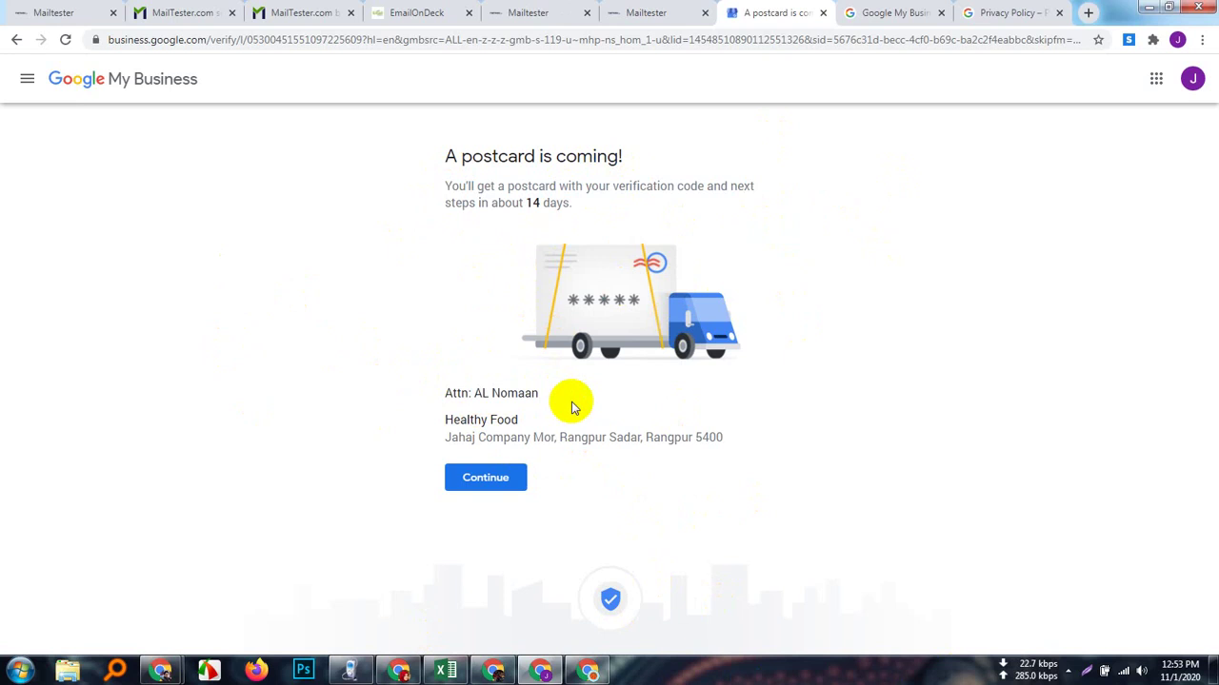
click(511, 478)
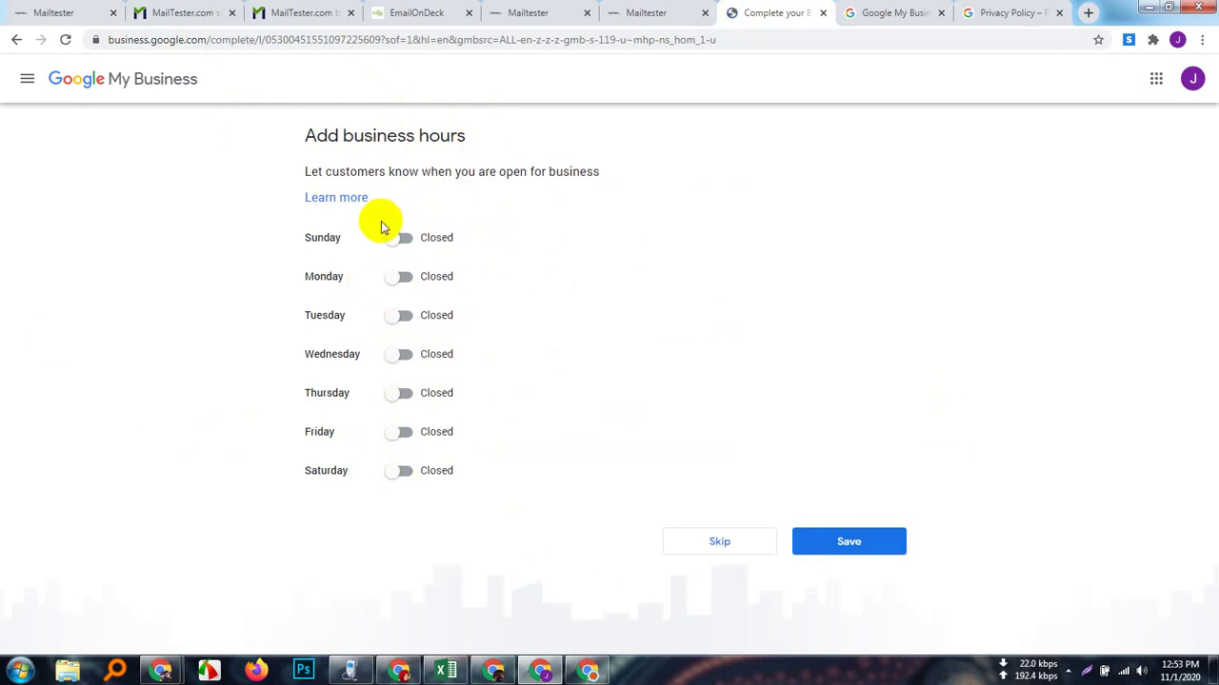
- Try to mark individual weekdays as open, and reload the business hours page
click(405, 240)
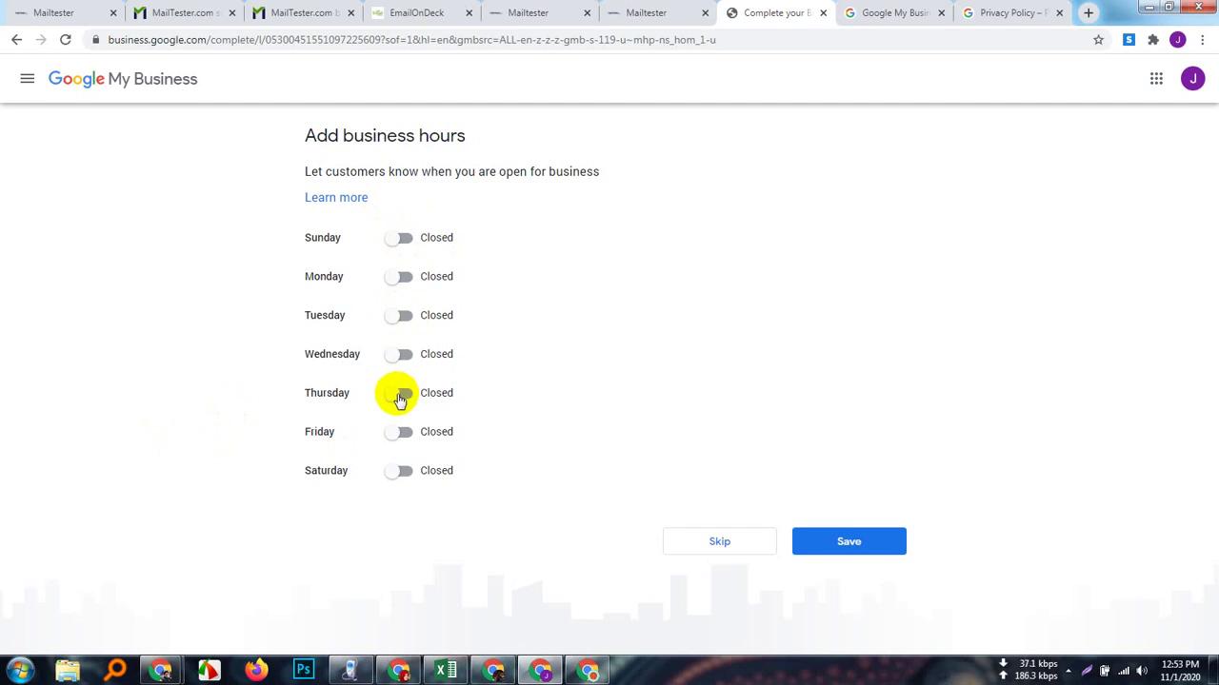
click(416, 238)
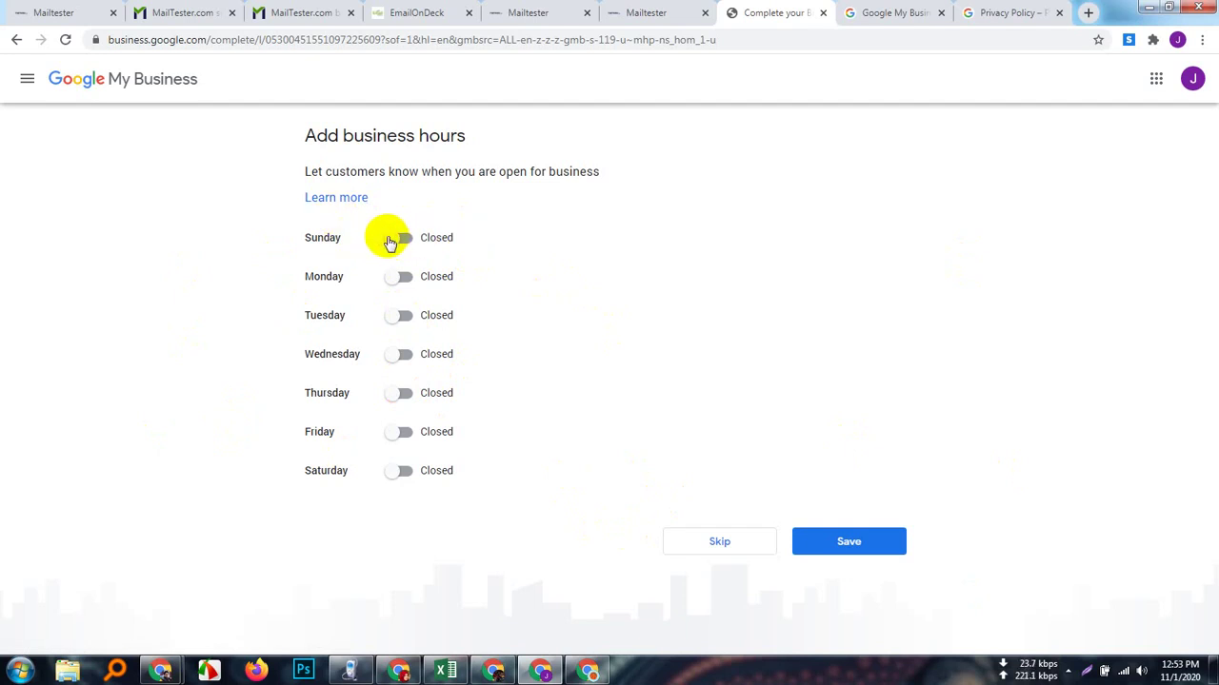
click(393, 315)
click(392, 357)
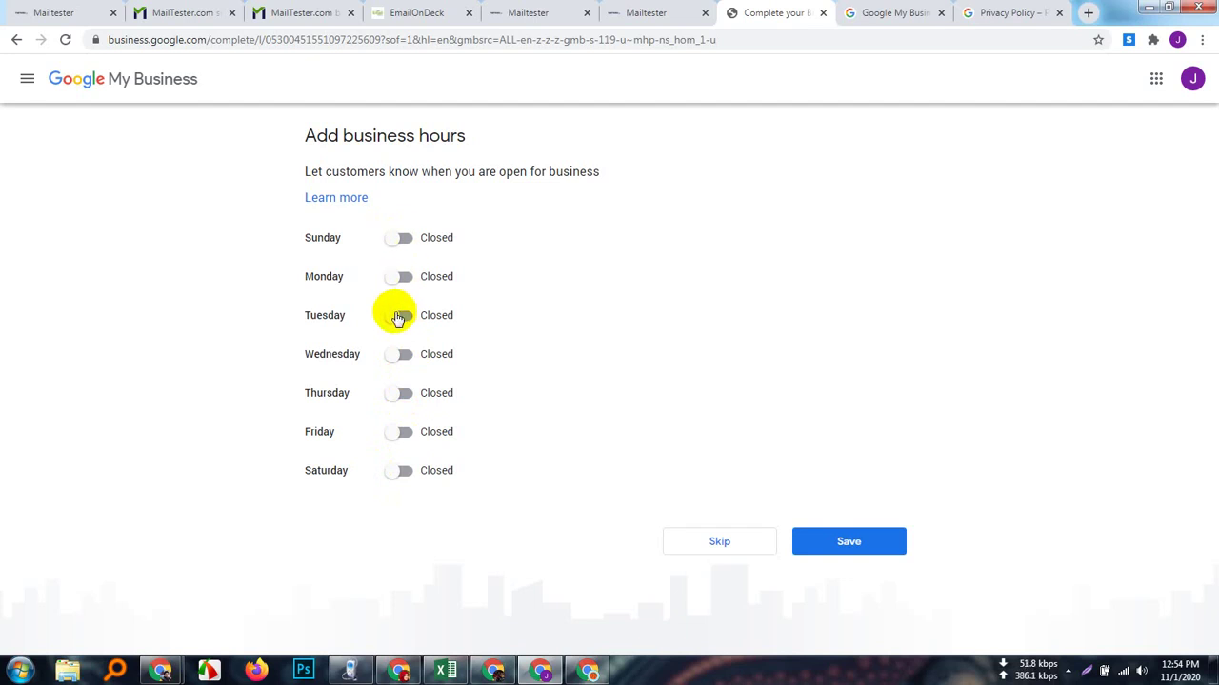
click(465, 394)
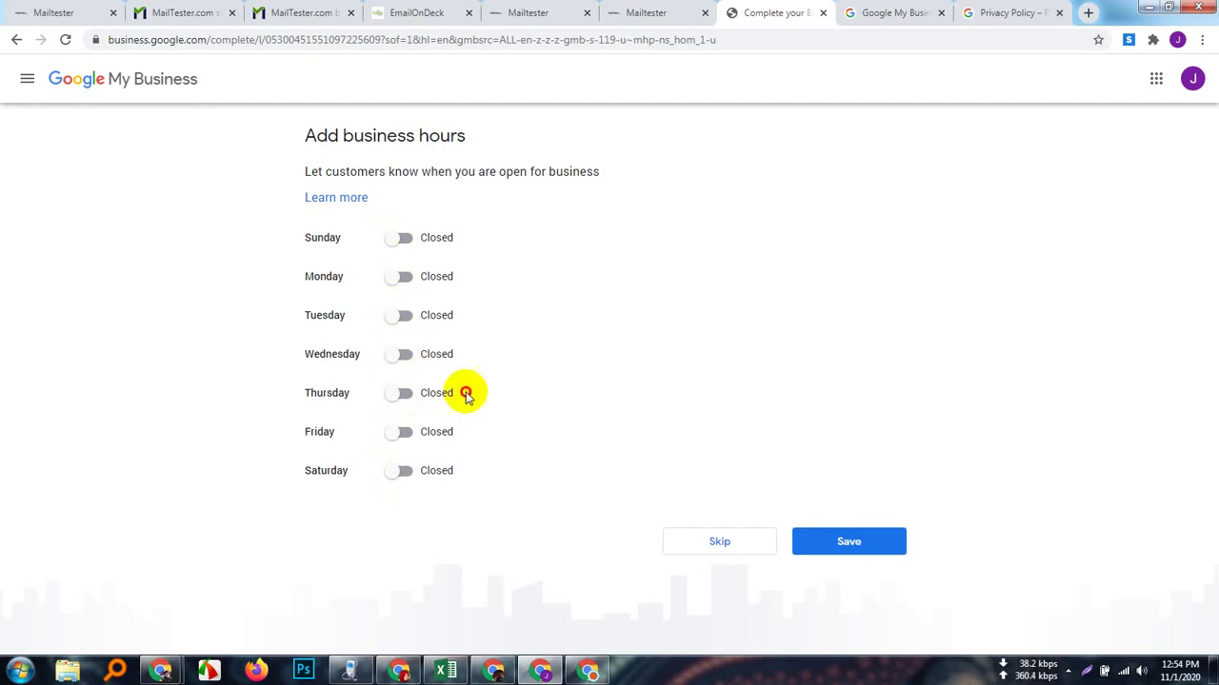
click(67, 41)
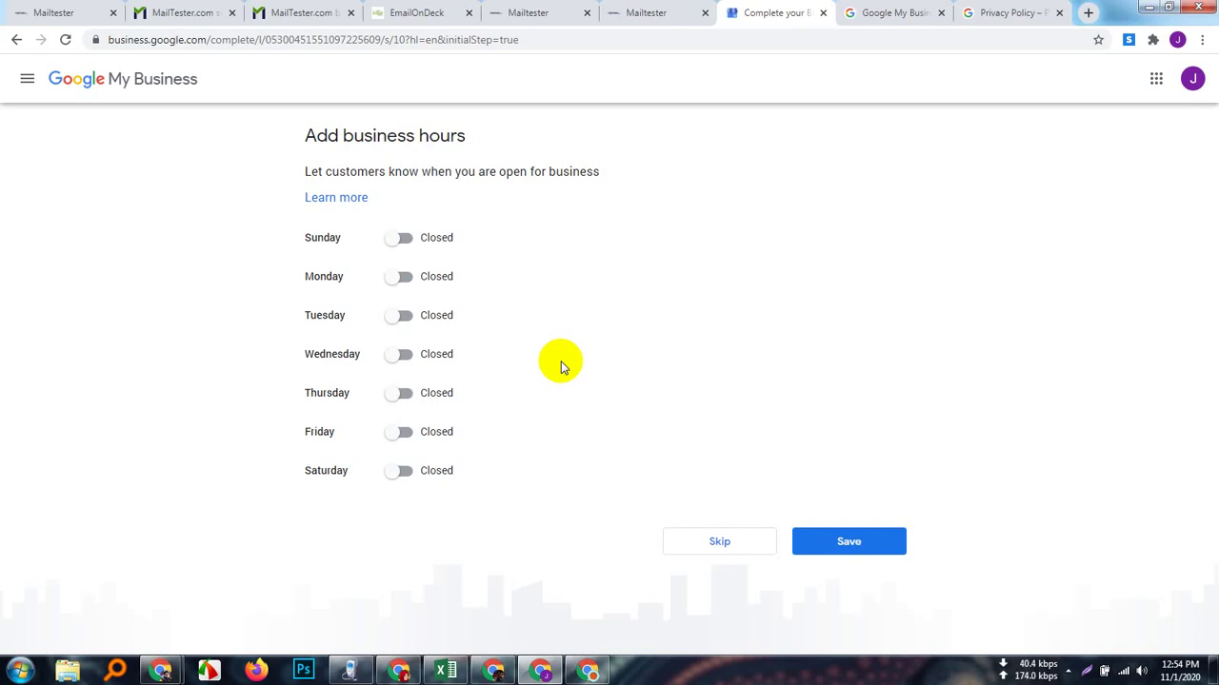
- Mark all seven days from Sunday to Saturday as open in the business hours
click(404, 238)
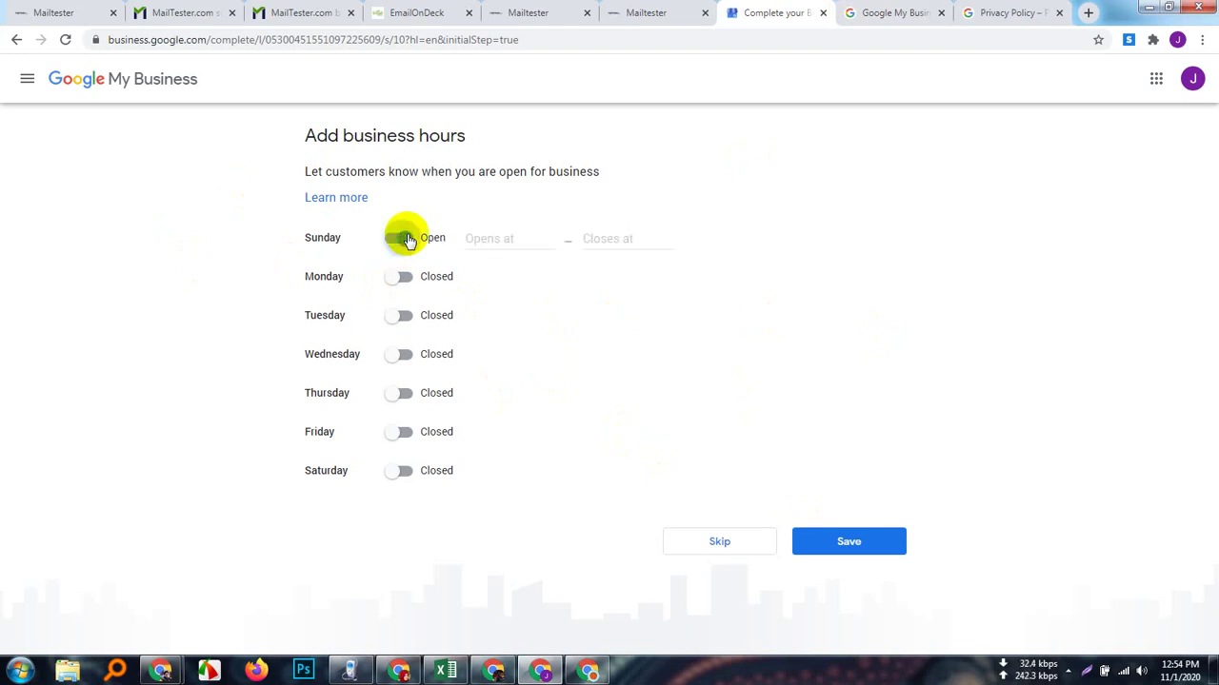
click(411, 279)
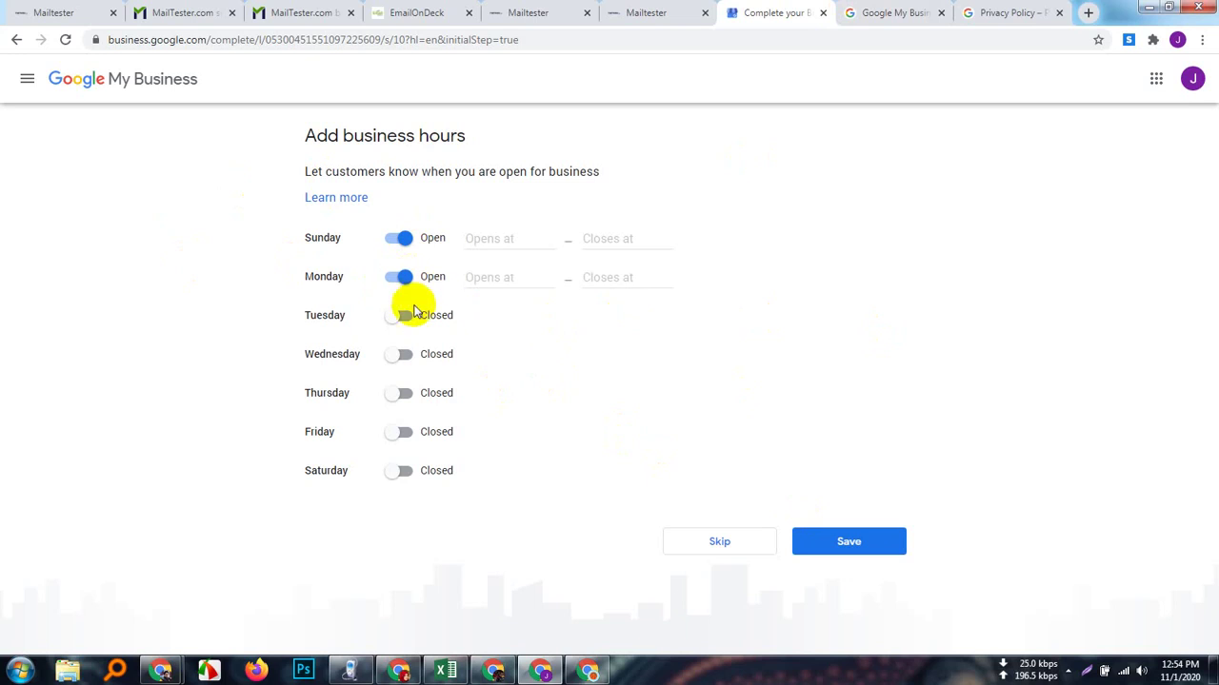
click(407, 318)
click(403, 356)
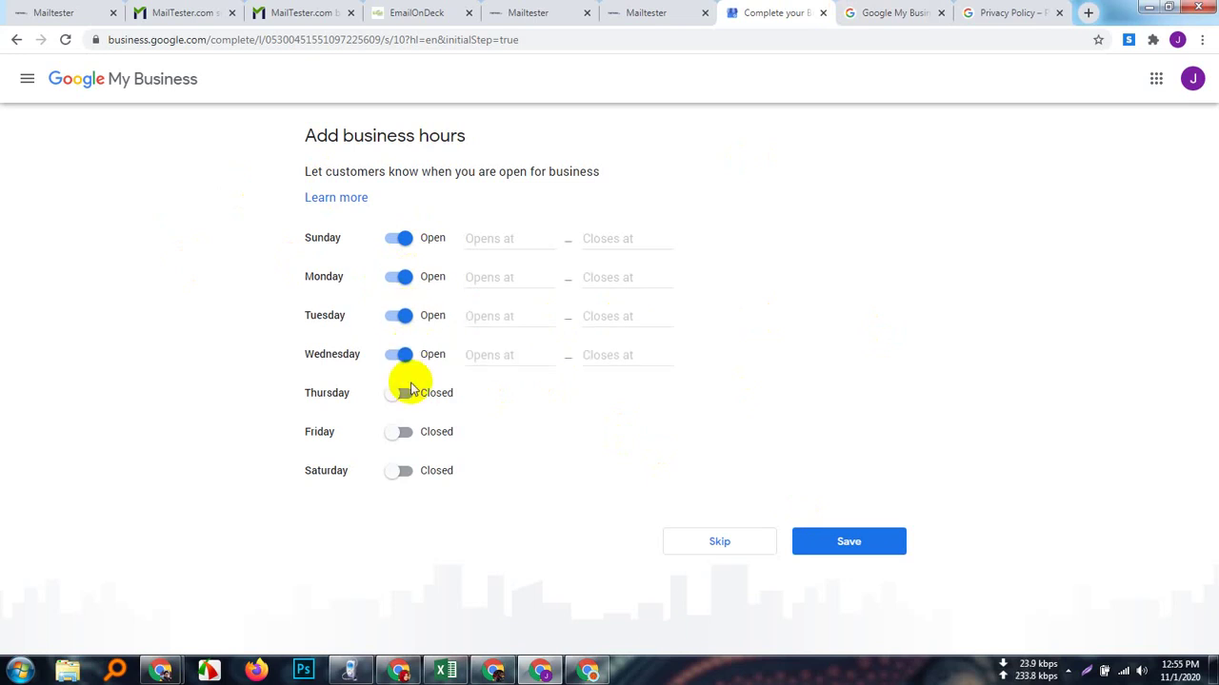
click(407, 396)
click(409, 431)
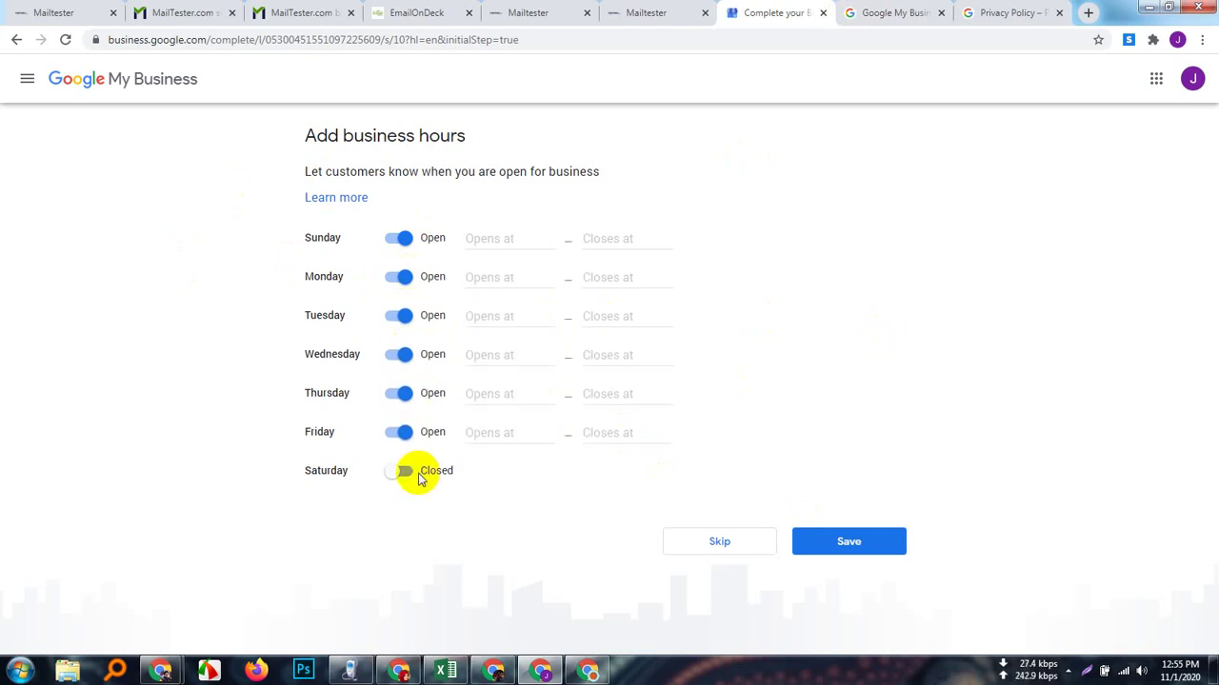
click(407, 471)
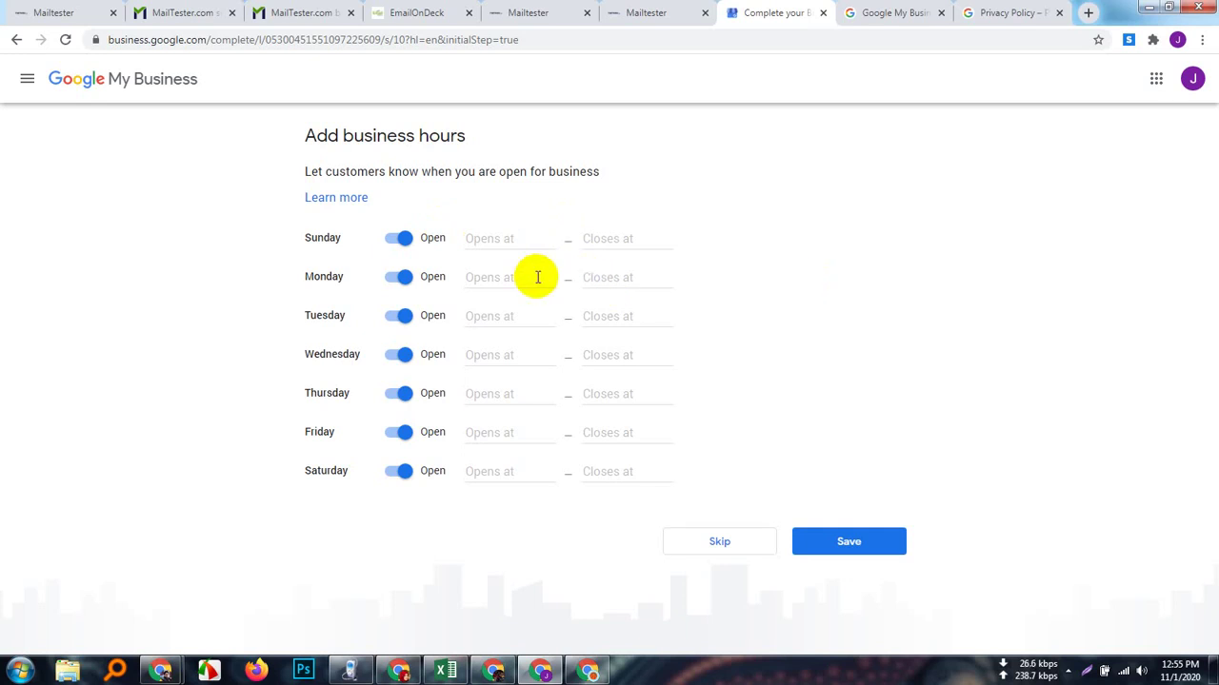
- Set the hours to 24 hours for each day from Sunday to Saturday, and save the business hours
click(524, 239)
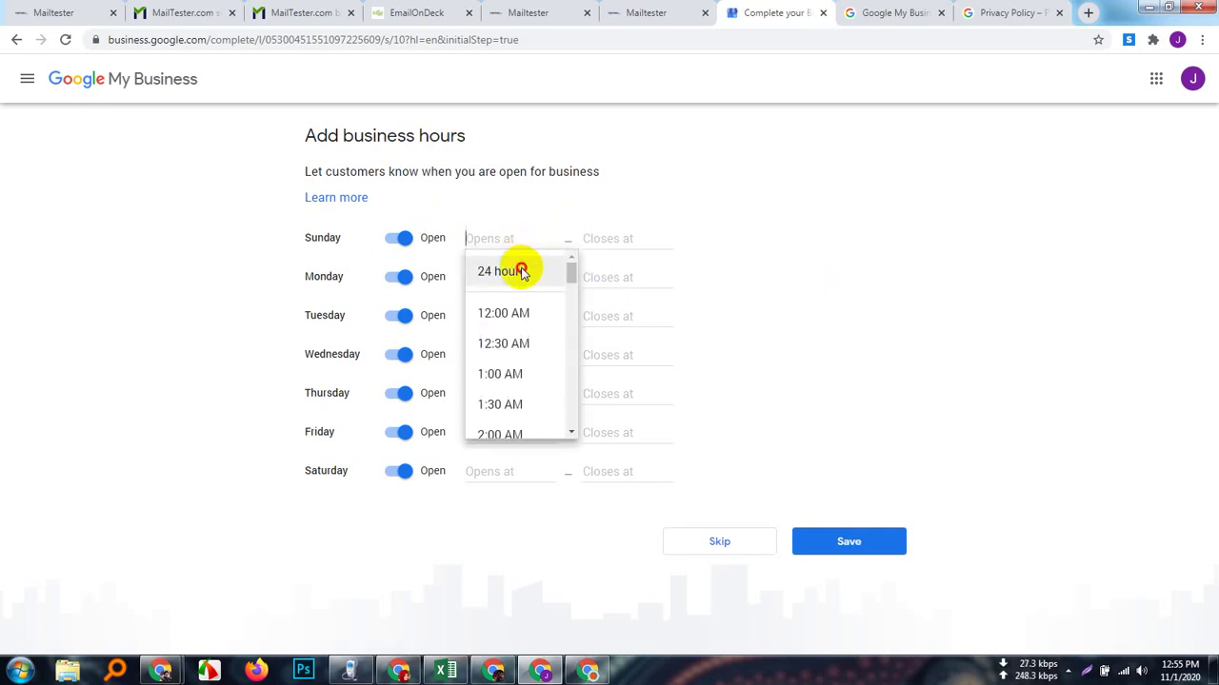
click(520, 268)
click(511, 276)
click(509, 307)
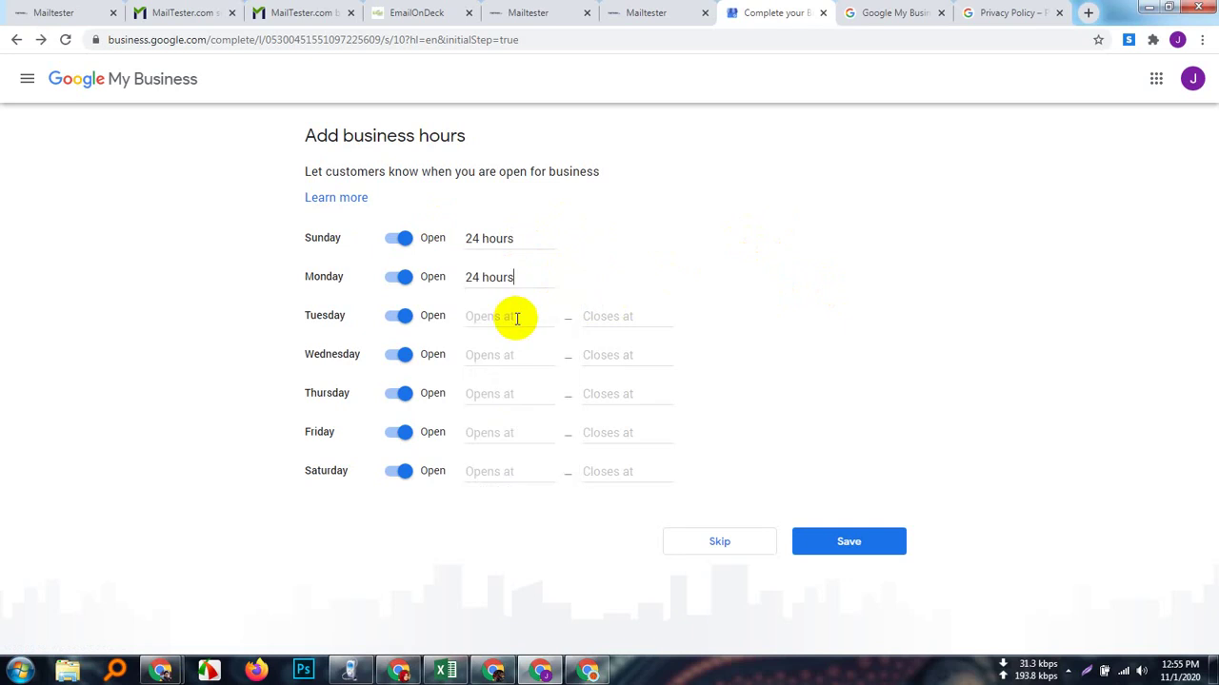
click(511, 318)
click(519, 352)
click(520, 357)
click(511, 385)
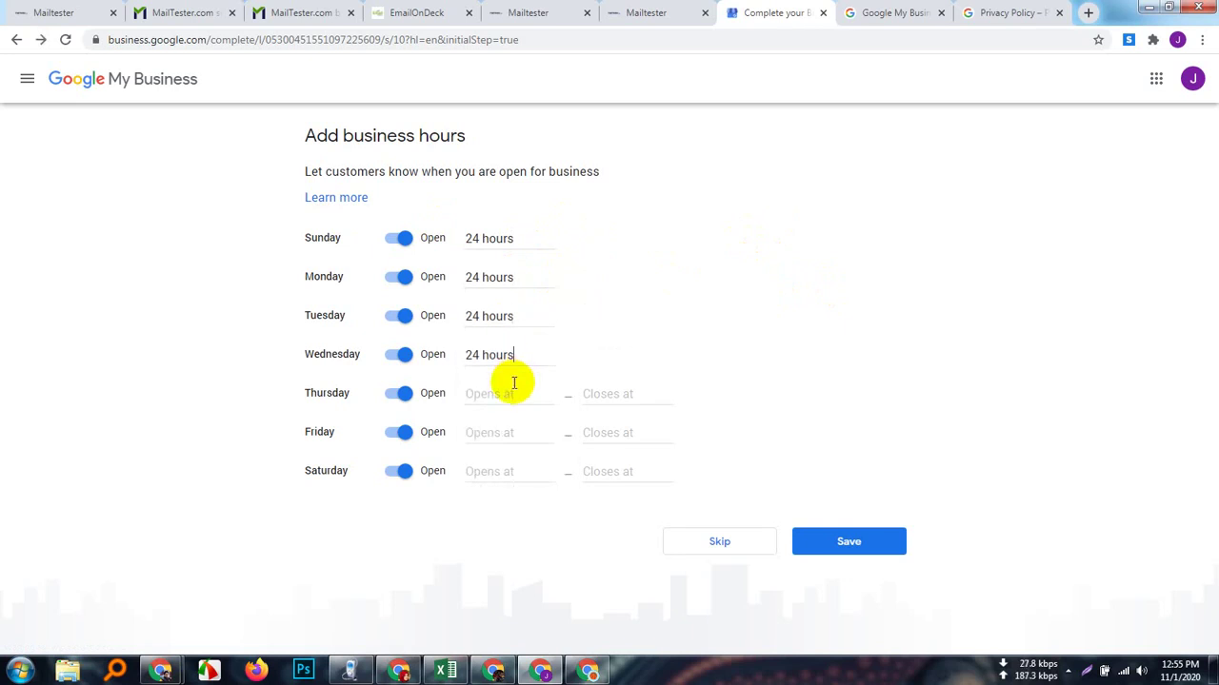
click(513, 394)
click(510, 425)
click(509, 440)
click(509, 464)
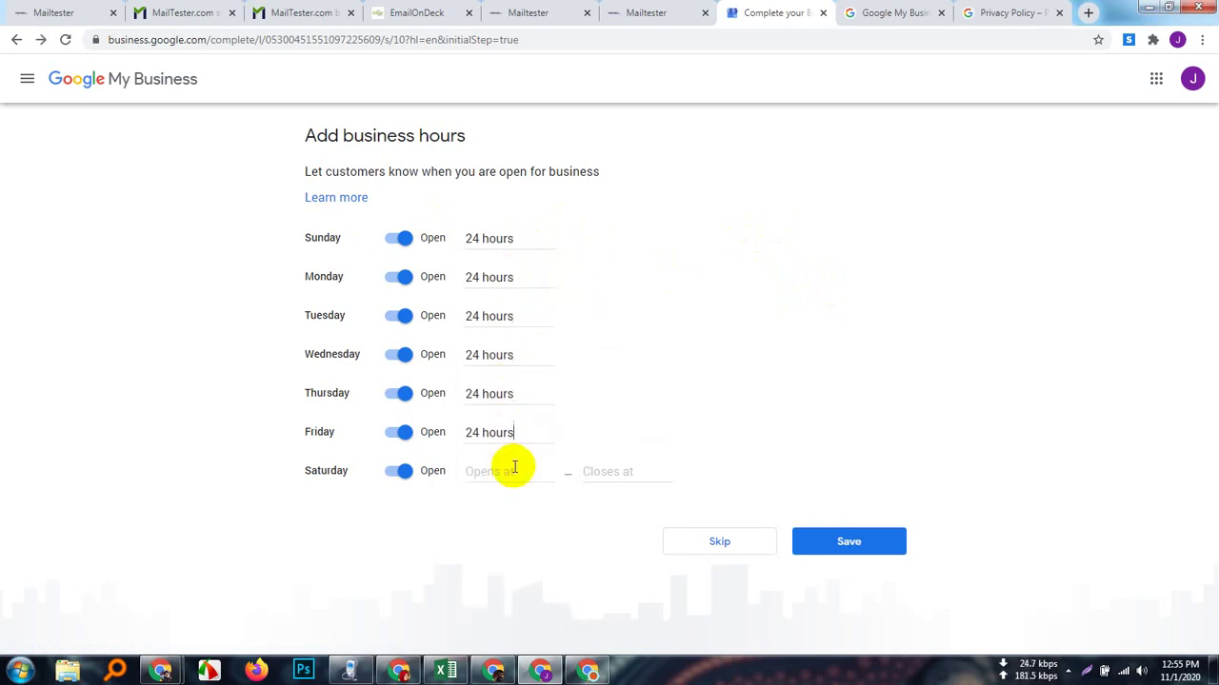
click(511, 476)
click(512, 503)
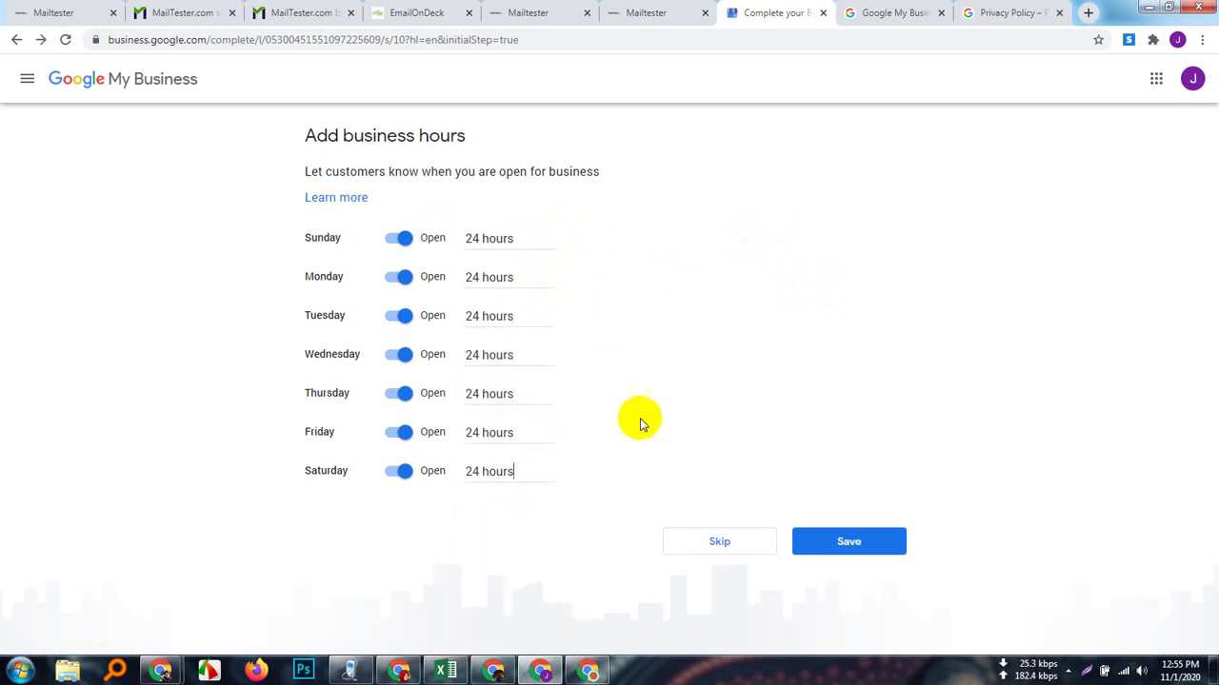
click(847, 538)
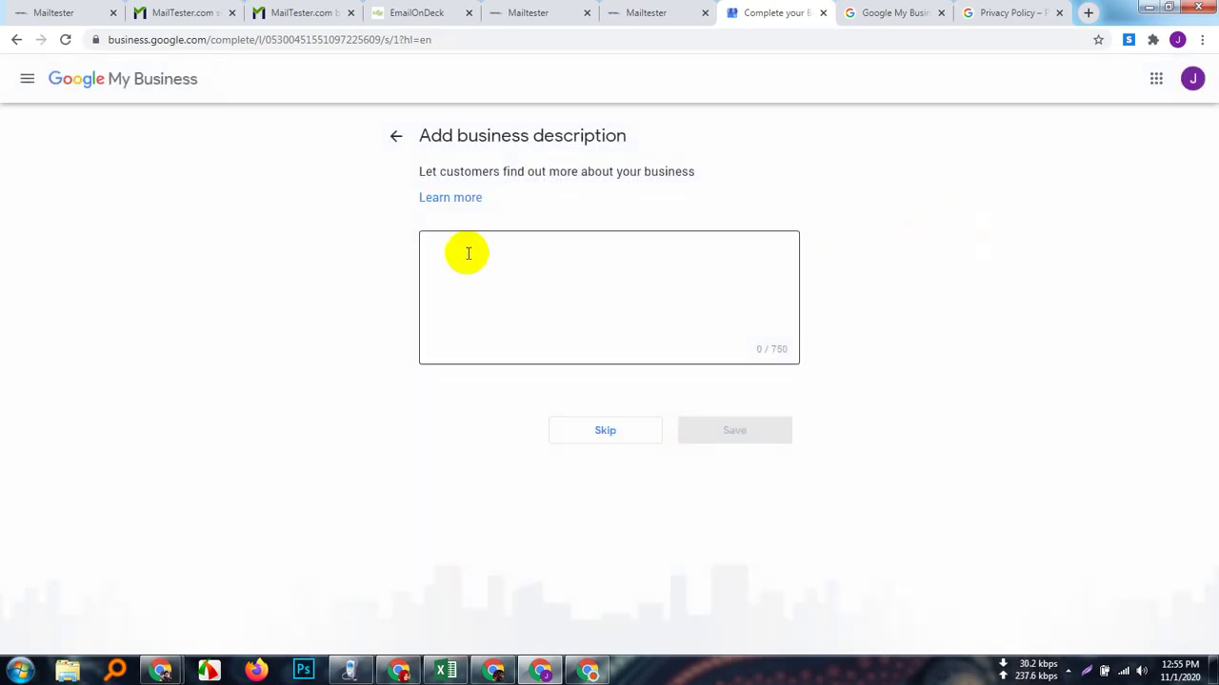
click(483, 252)
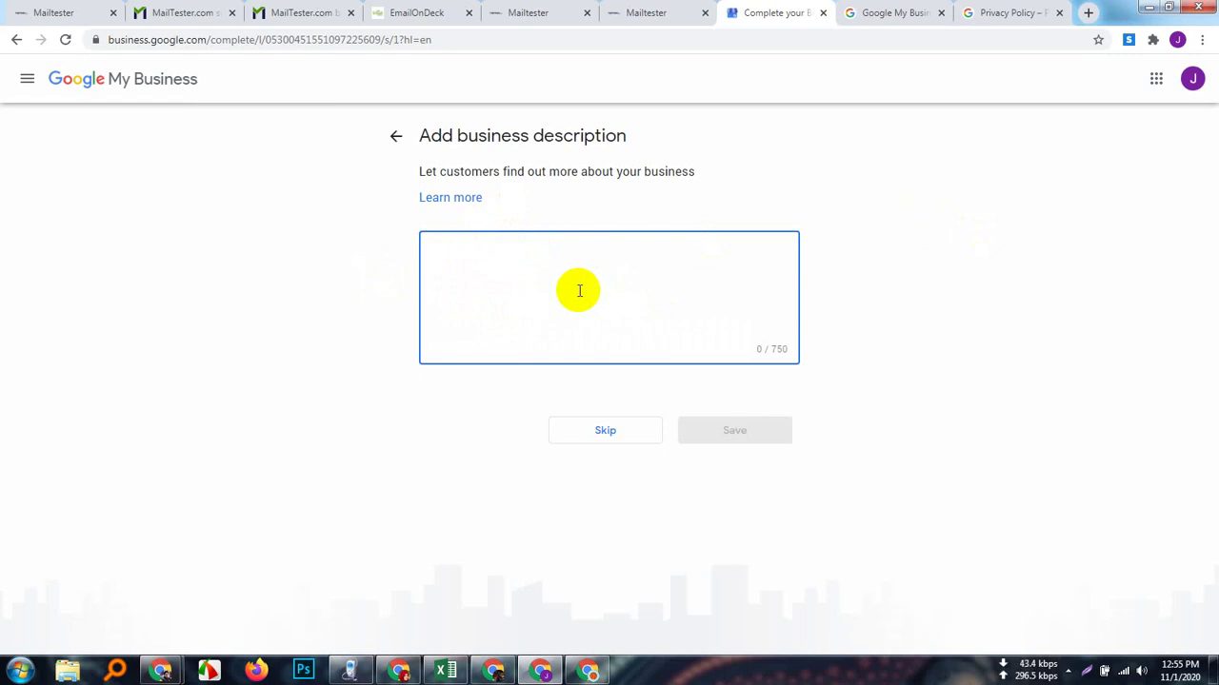
text(Heal)
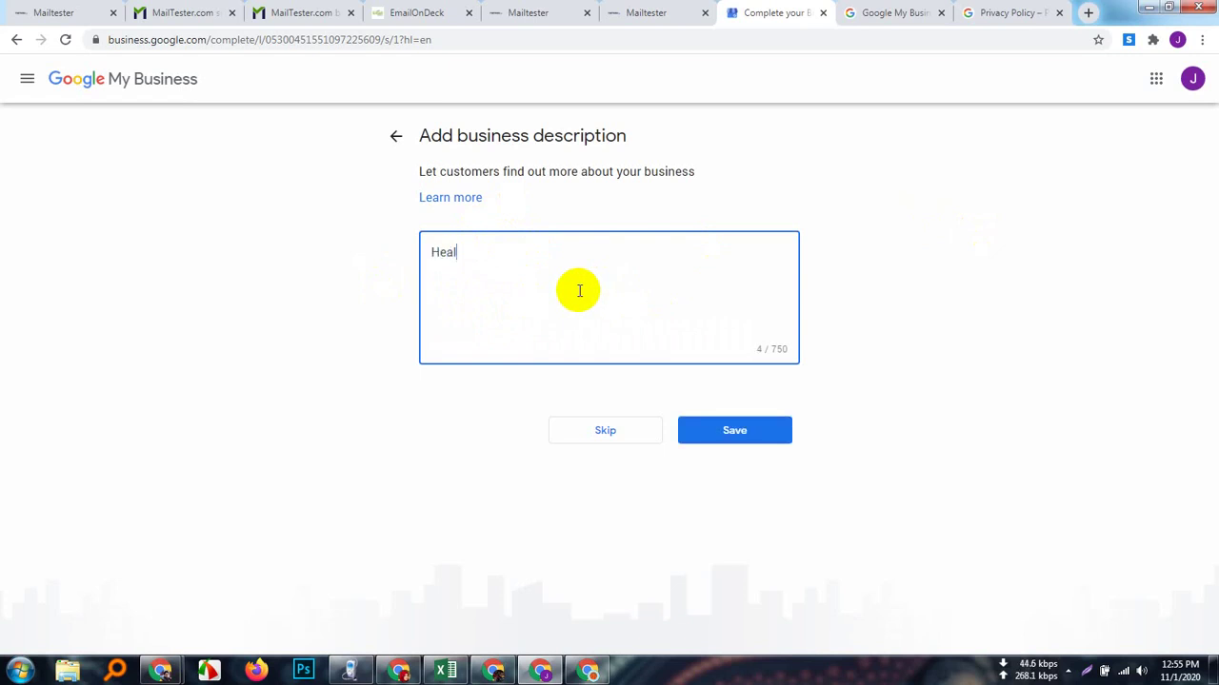
text(thy)
key(BackSpace)
key(BackSpace)
key(BackSpace)
key(BackSpace)
key(BackSpace)
key(BackSpace)
key(BackSpace)
key(BackSpace)
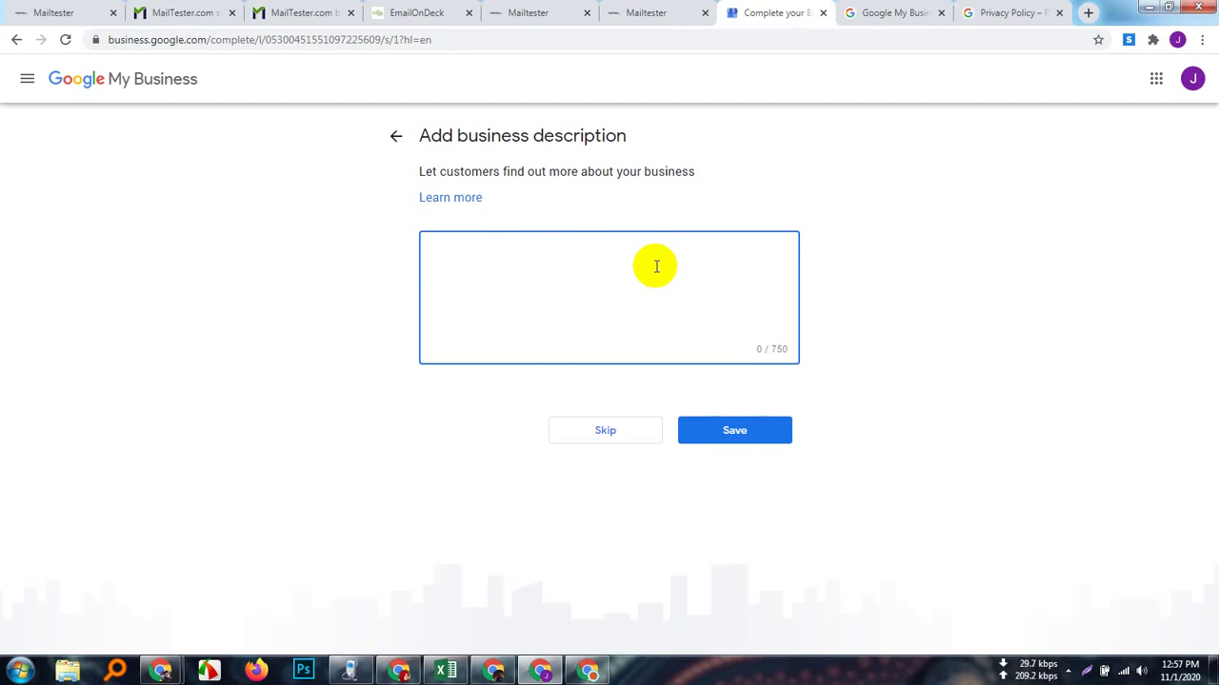
- Enter the business description "Healthy Food is a popular restaurants in Rangpur." and save it
text(Healthy Food is a popul)
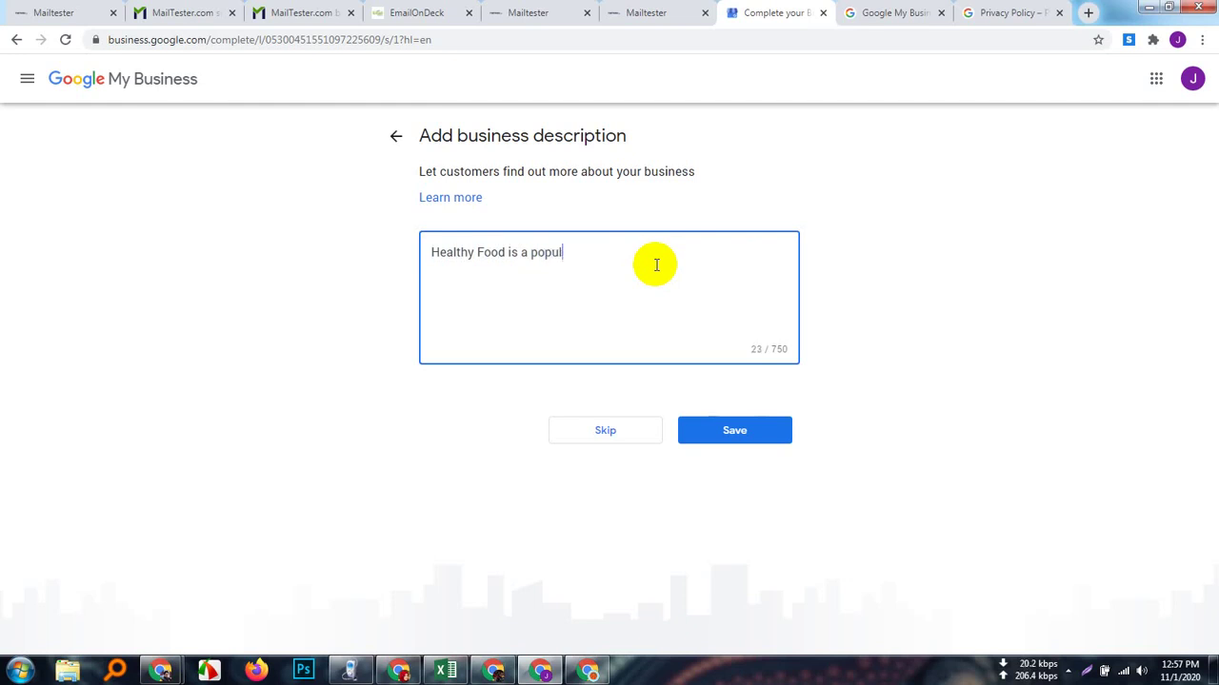
text(ar restaurants in R)
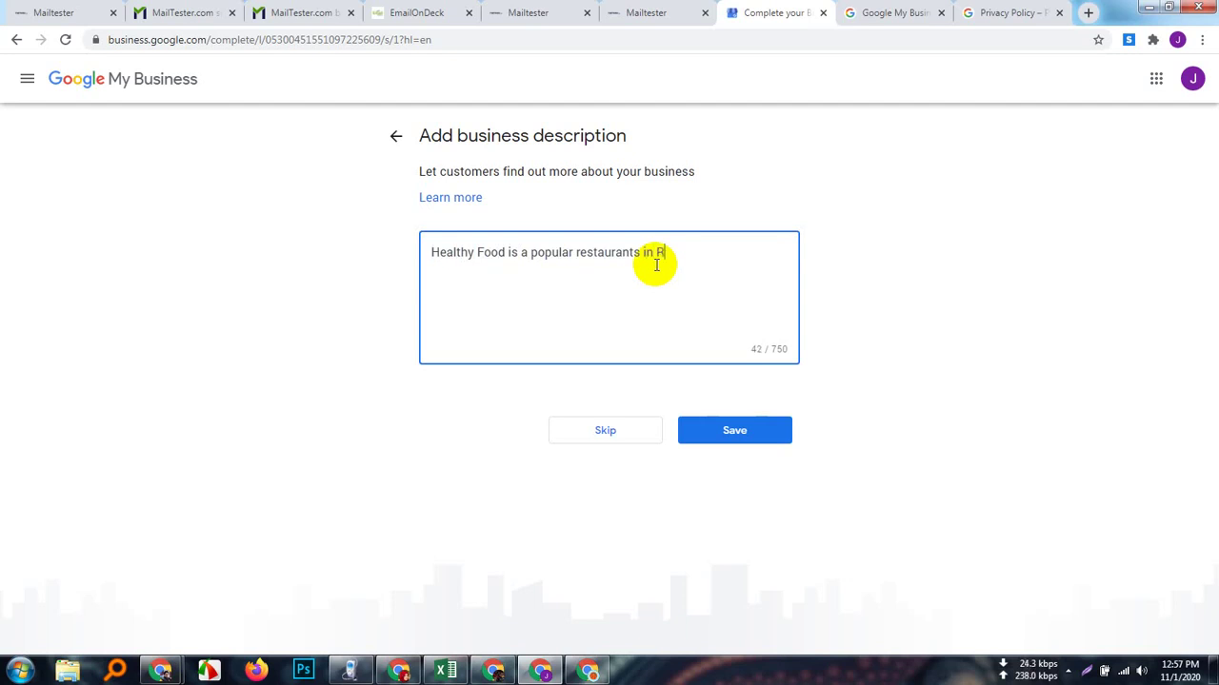
text(angpur.)
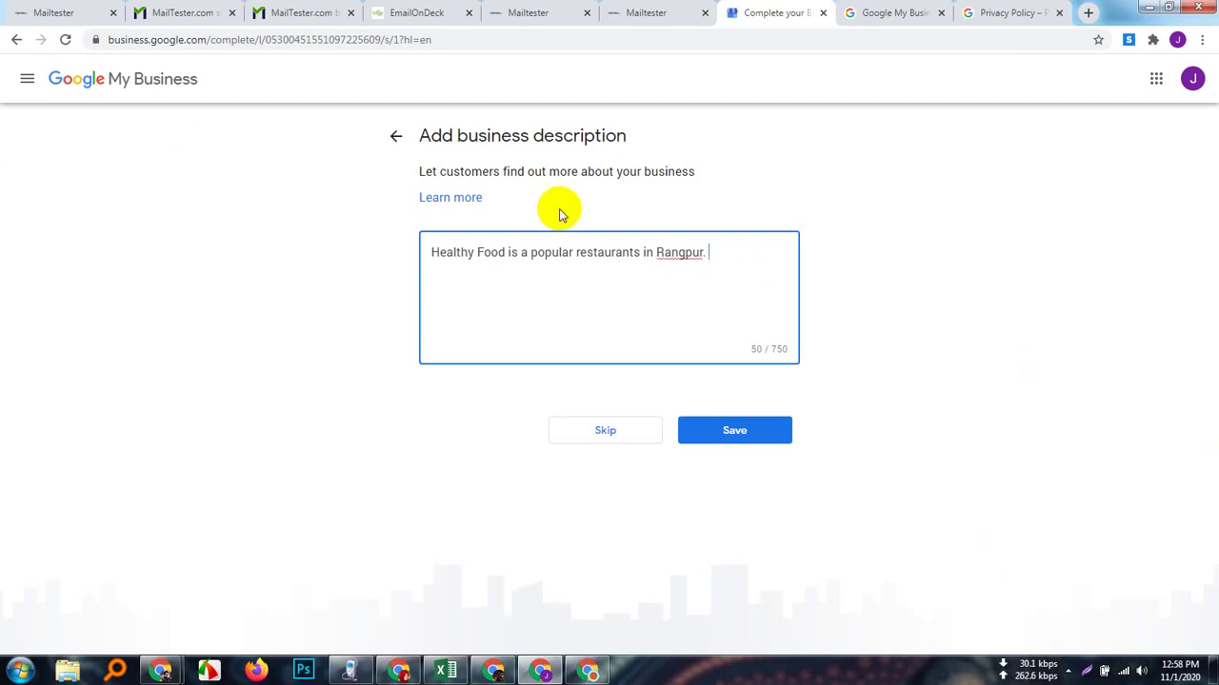
click(747, 431)
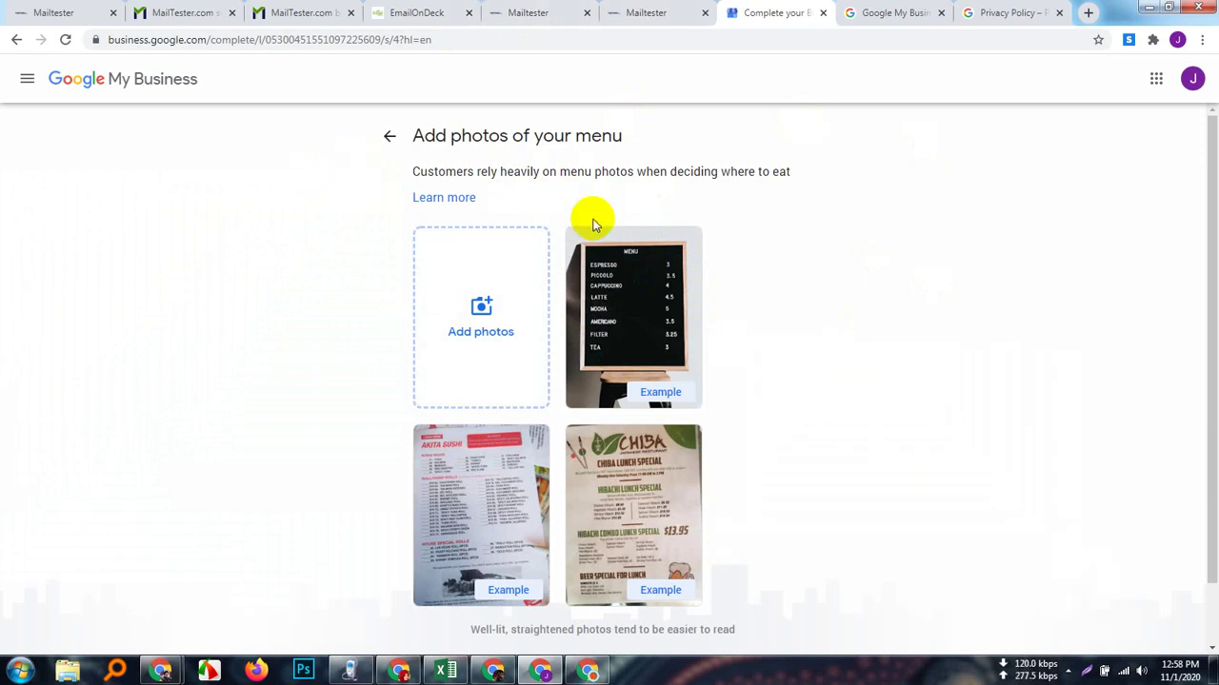
click(610, 370)
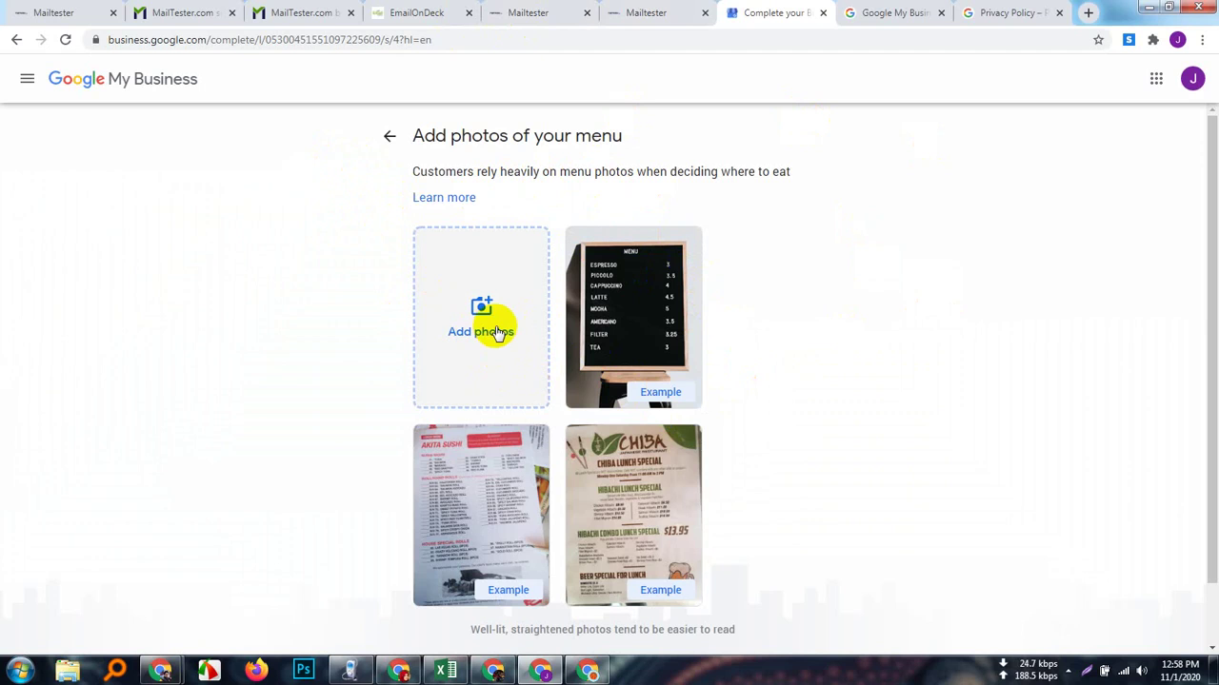
click(531, 229)
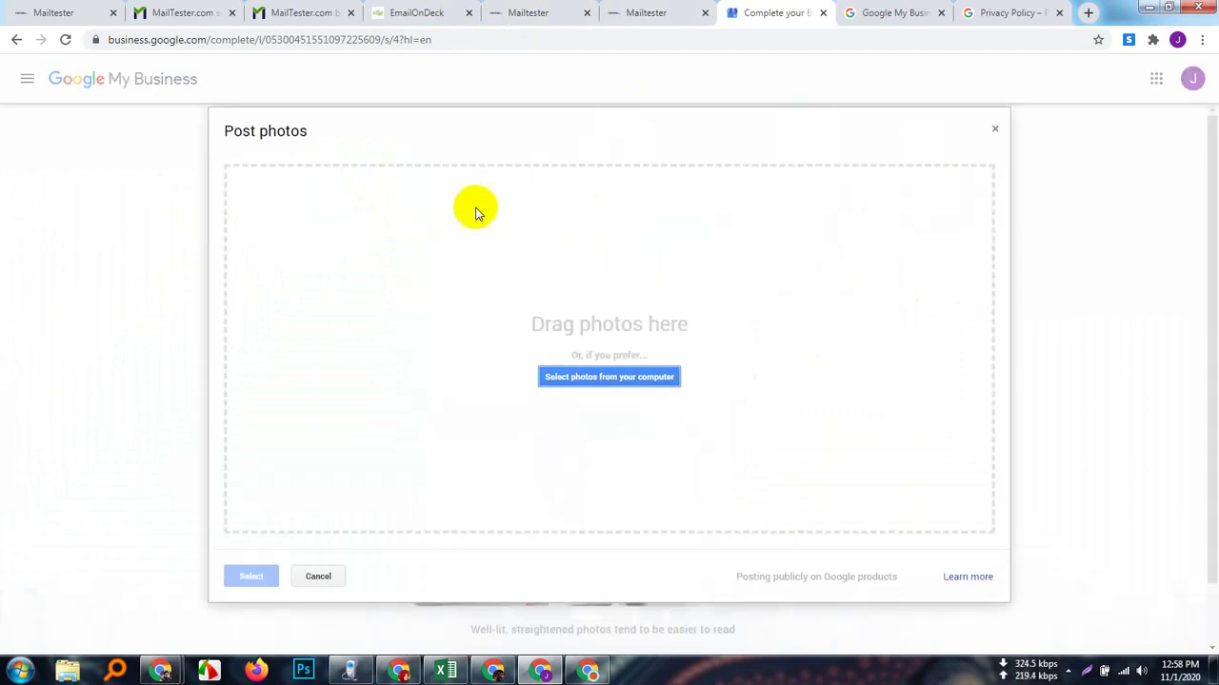
click(628, 378)
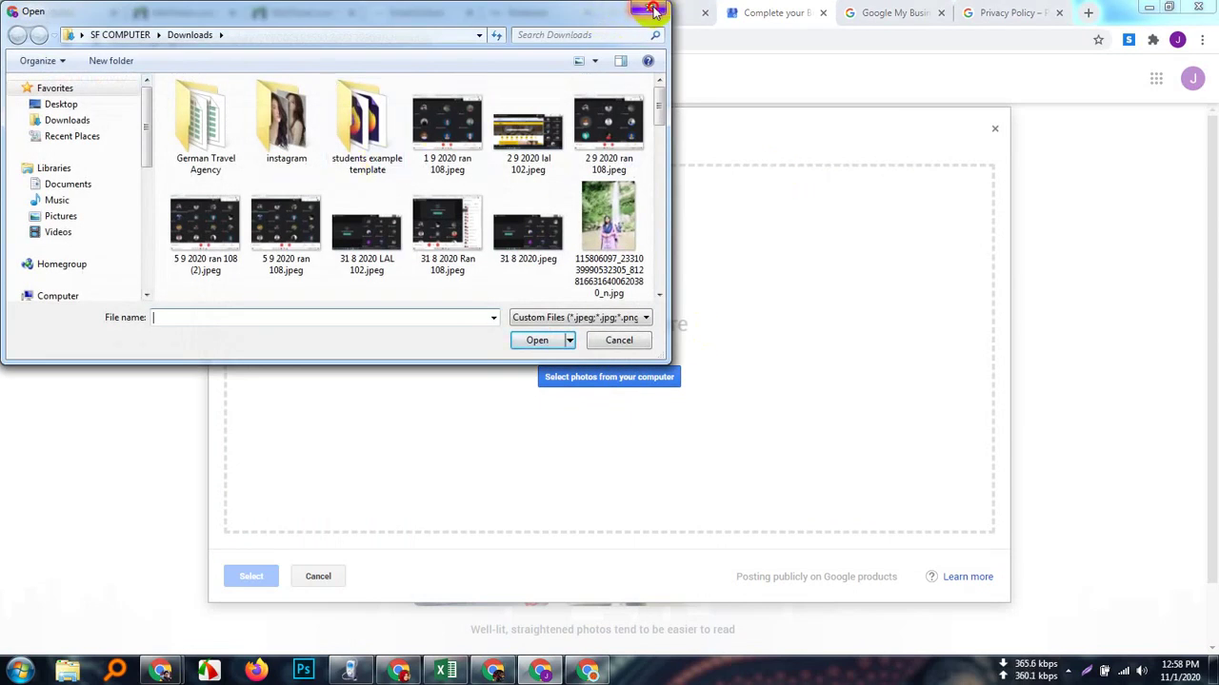
click(653, 9)
click(995, 129)
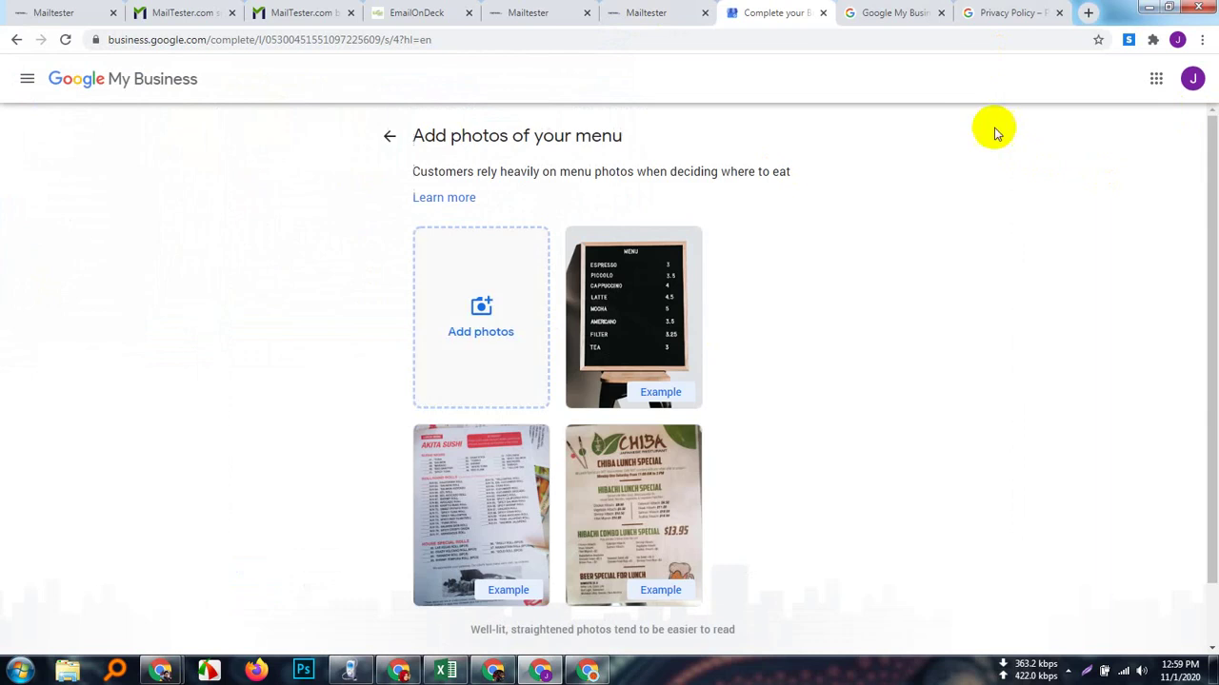
- Browse the Downloads folder for menu photos to upload, and close the photo upload without choosing any
scroll(728, 495, down, 1)
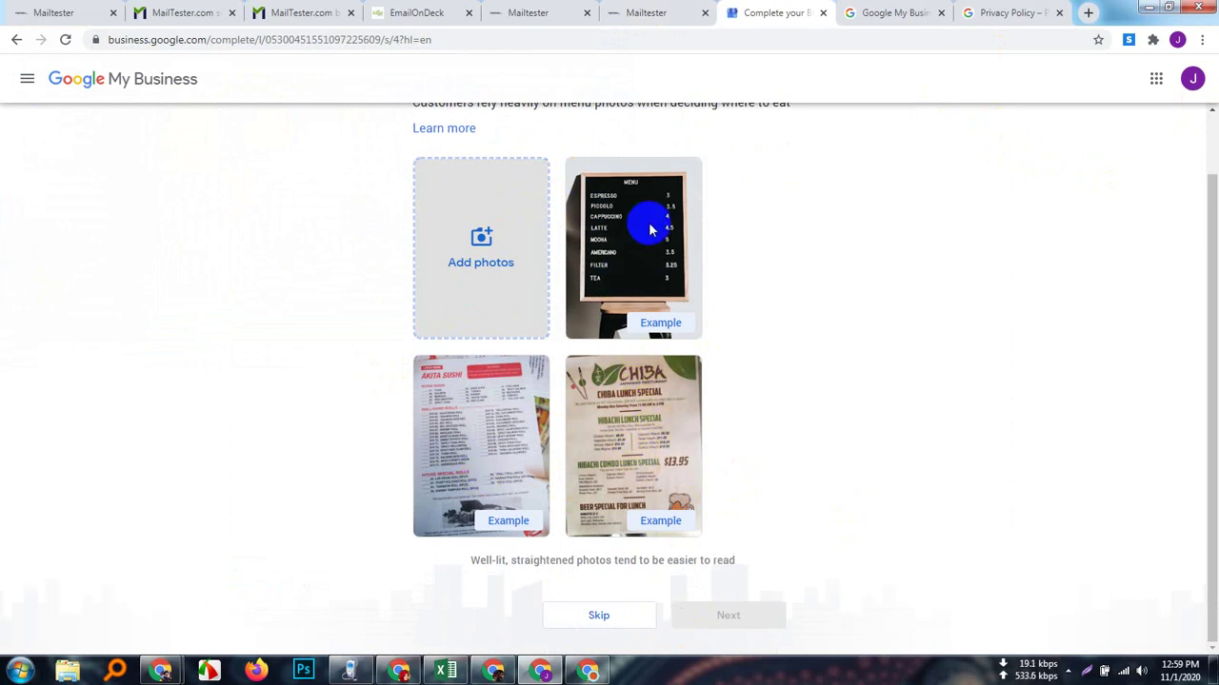
click(484, 241)
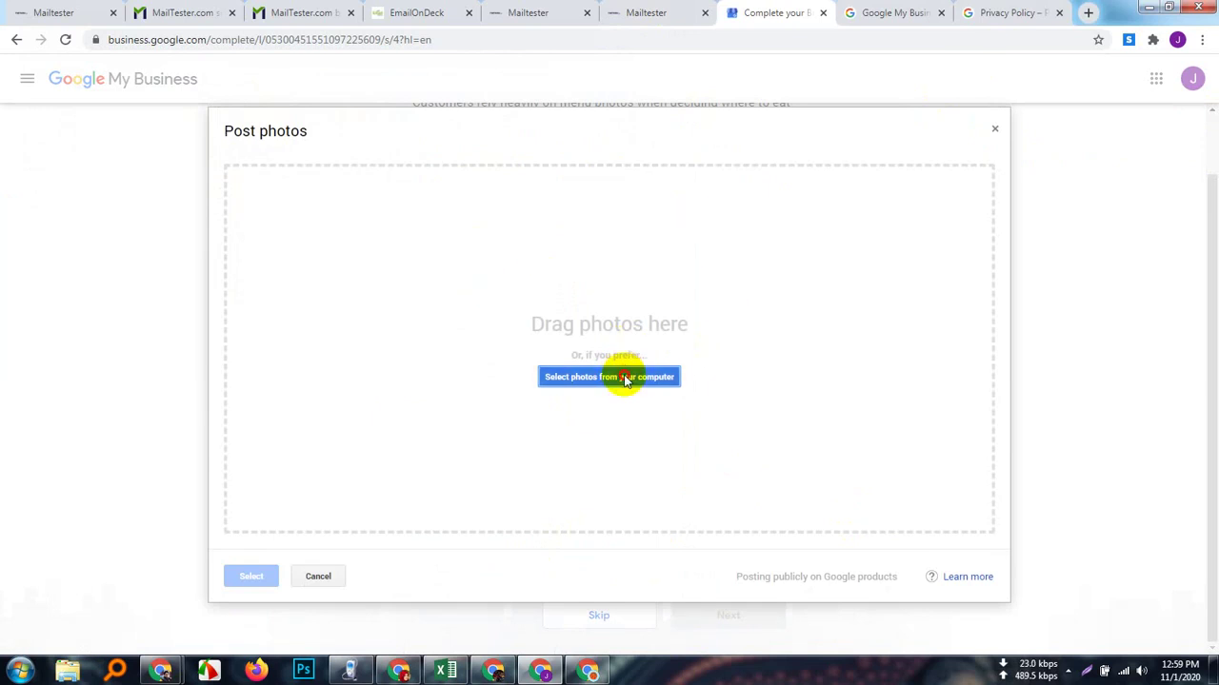
click(621, 377)
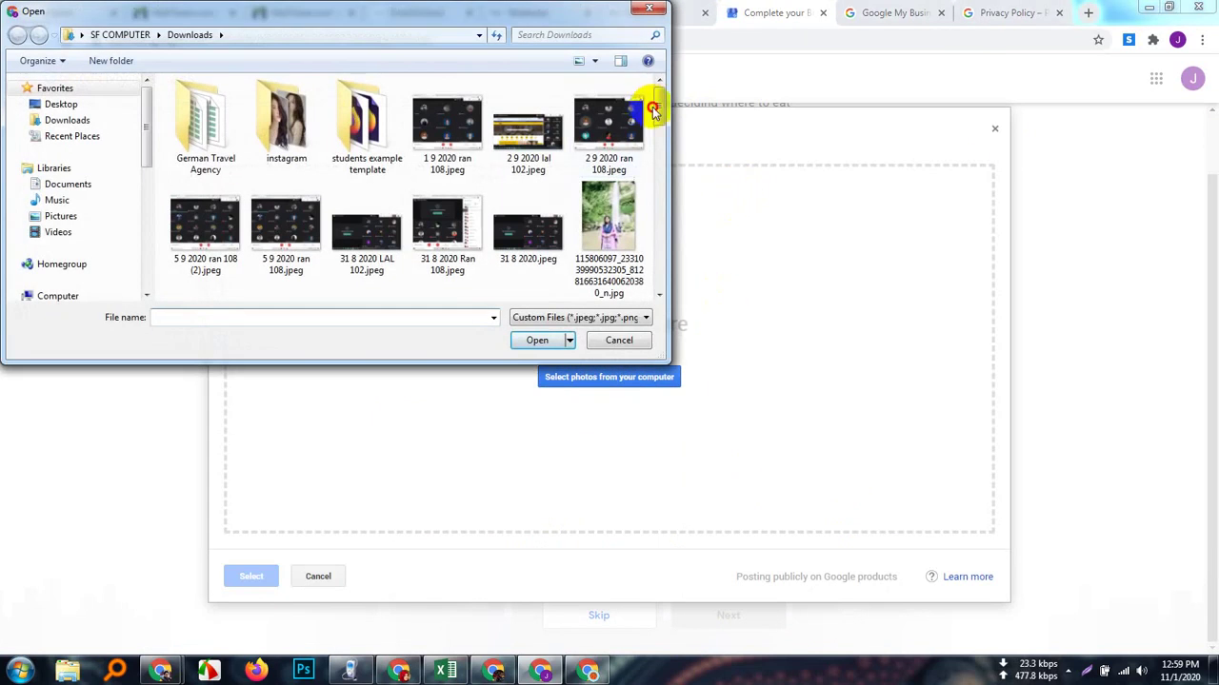
drag(660, 118, 680, 257)
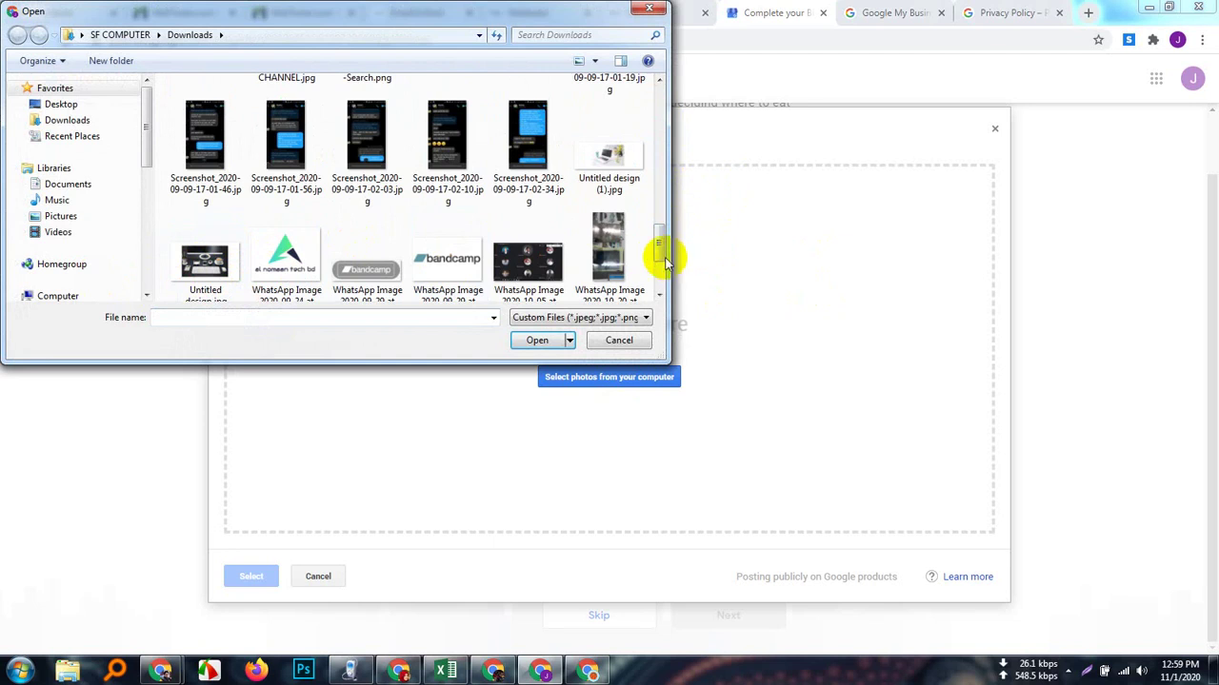
drag(660, 248, 658, 273)
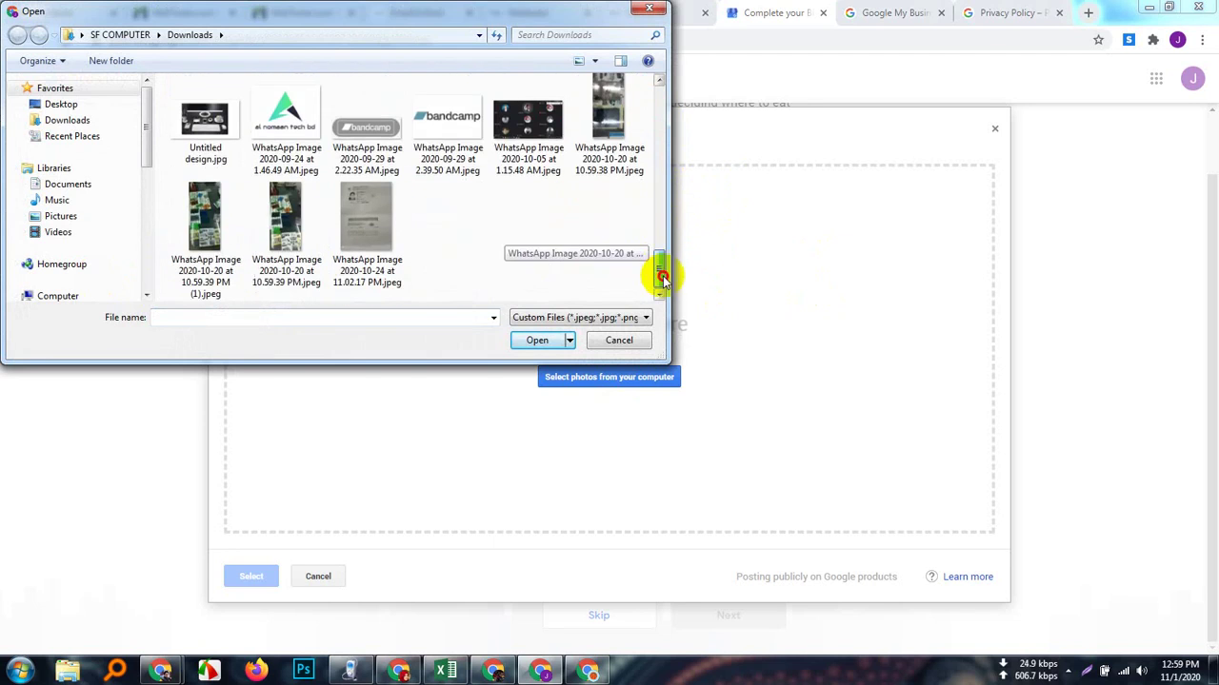
click(654, 10)
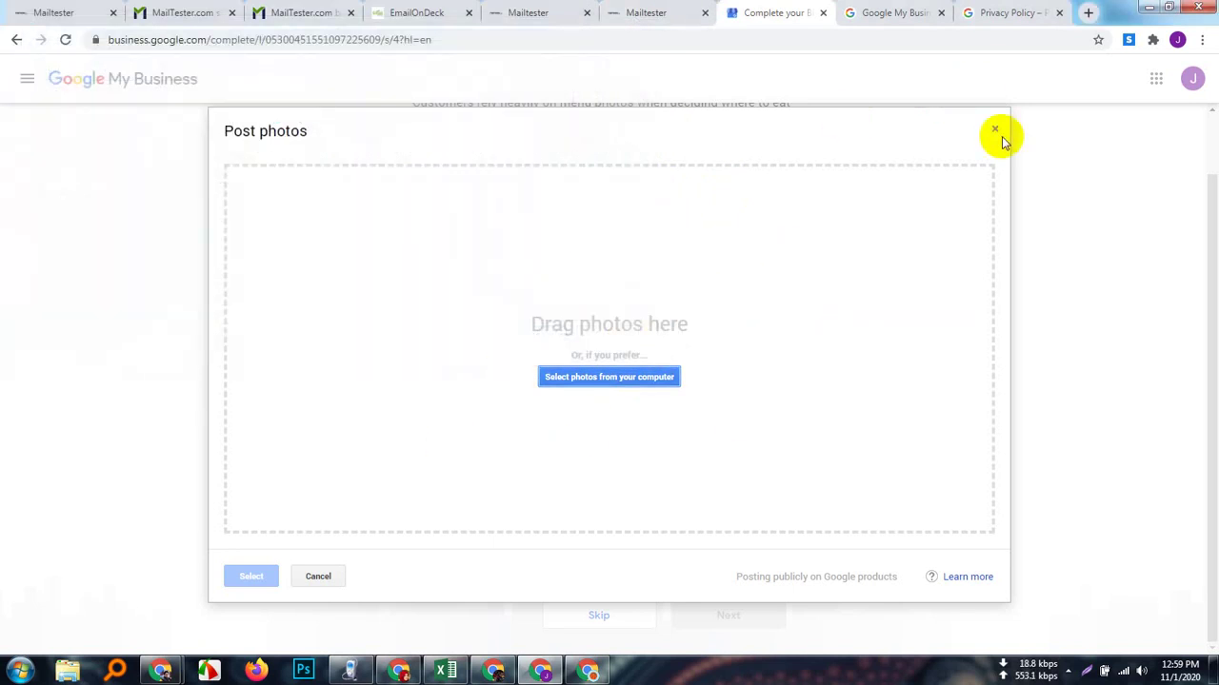
click(993, 125)
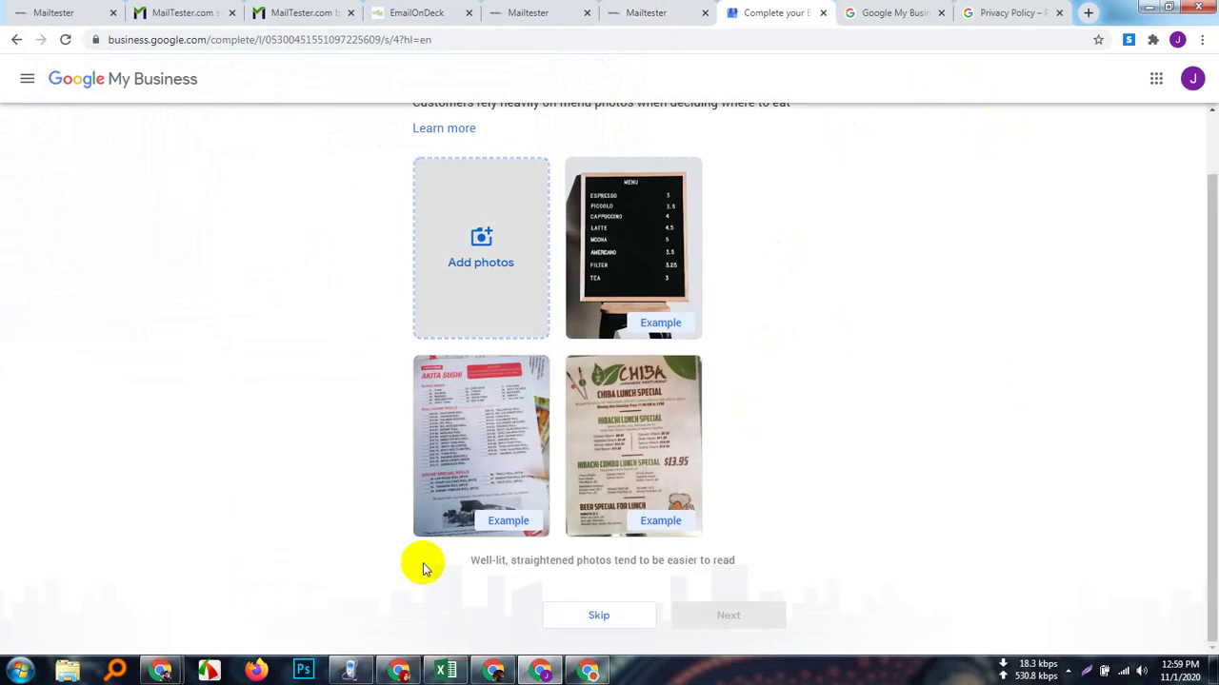
- Skip the menu and dish photos, and finish the profile setup through to the Healthy Food dashboard
click(599, 613)
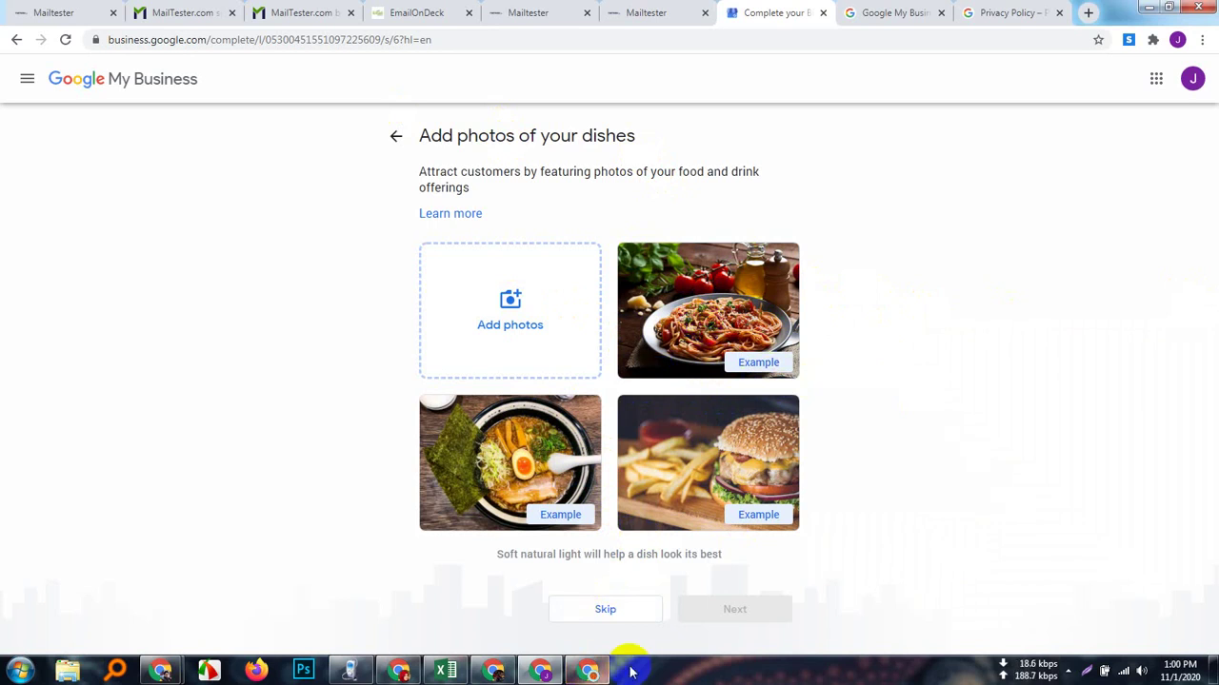
click(619, 606)
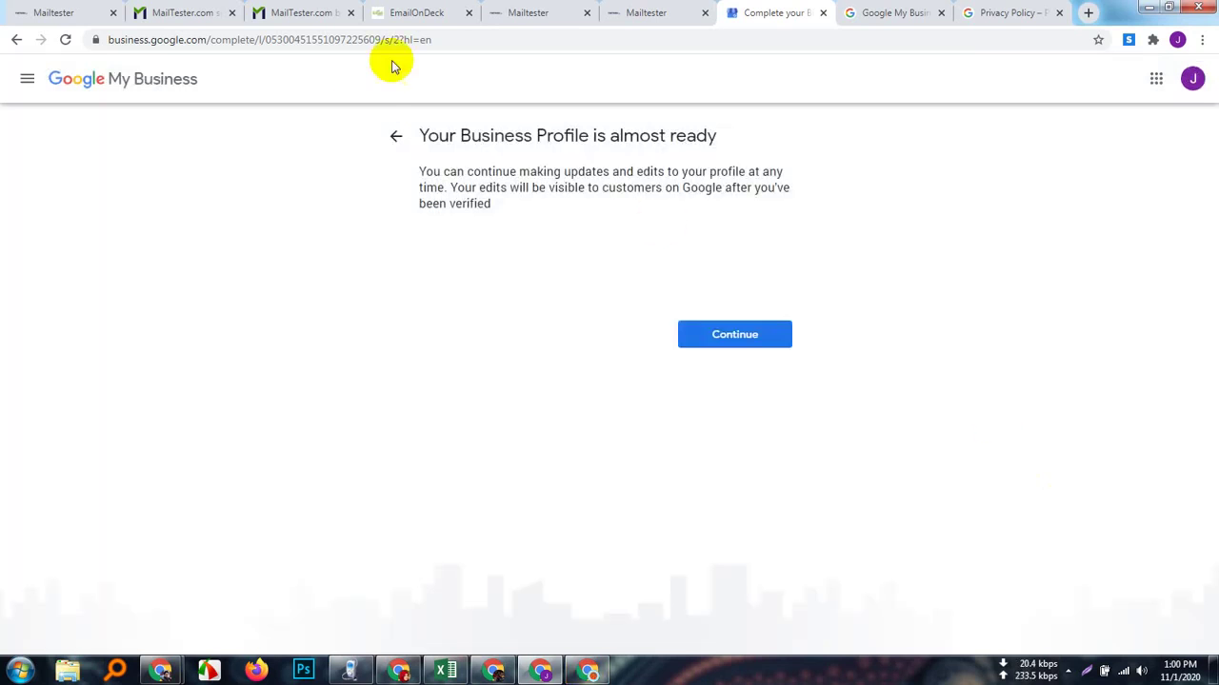
click(734, 340)
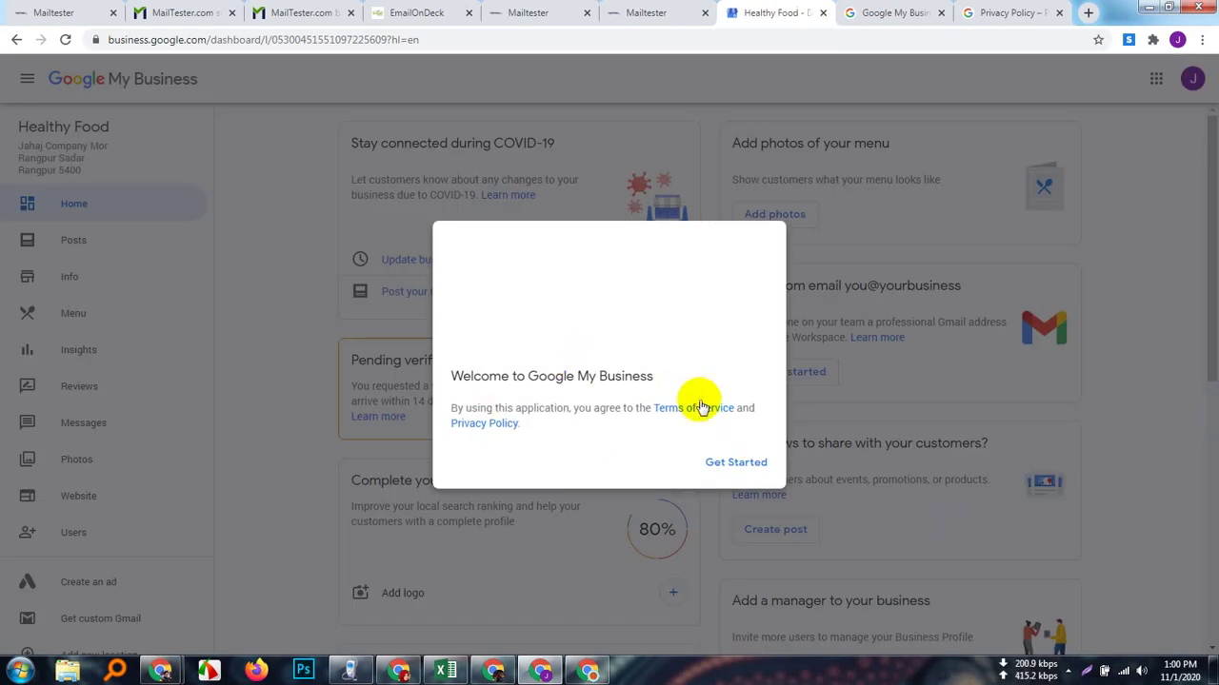
click(734, 462)
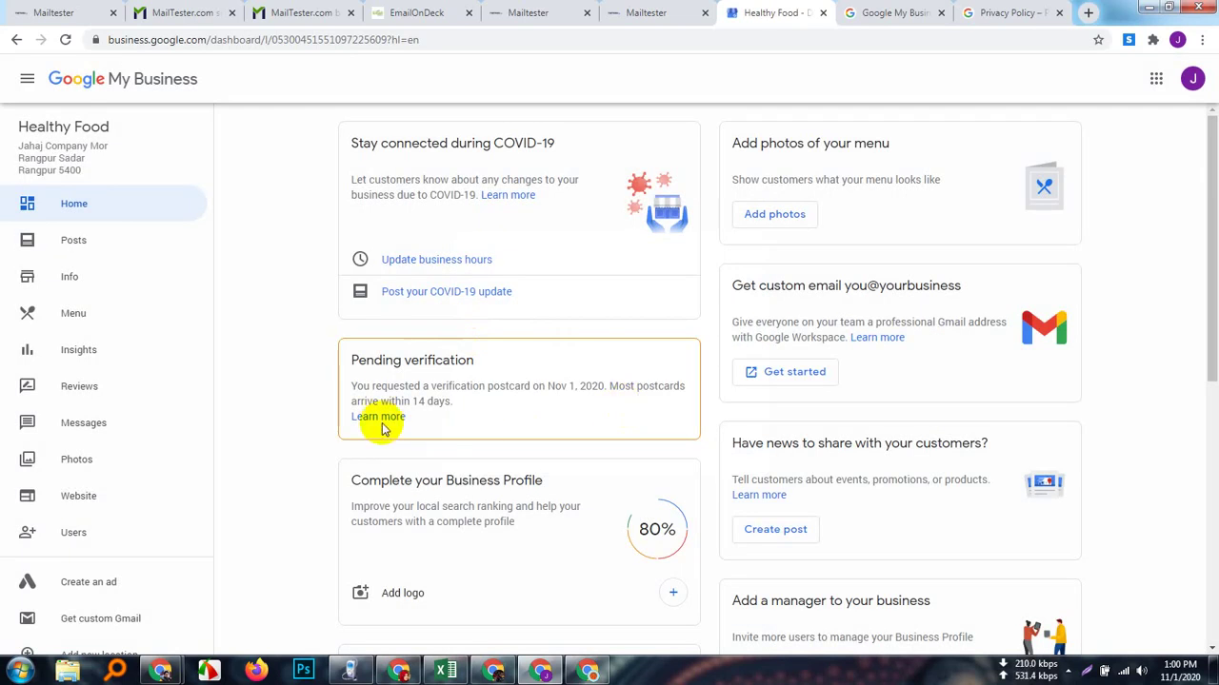
- Examine the dashboard cards on pending verification, profile completion, the logo, managers, messaging and advertising
scroll(629, 448, down, 3)
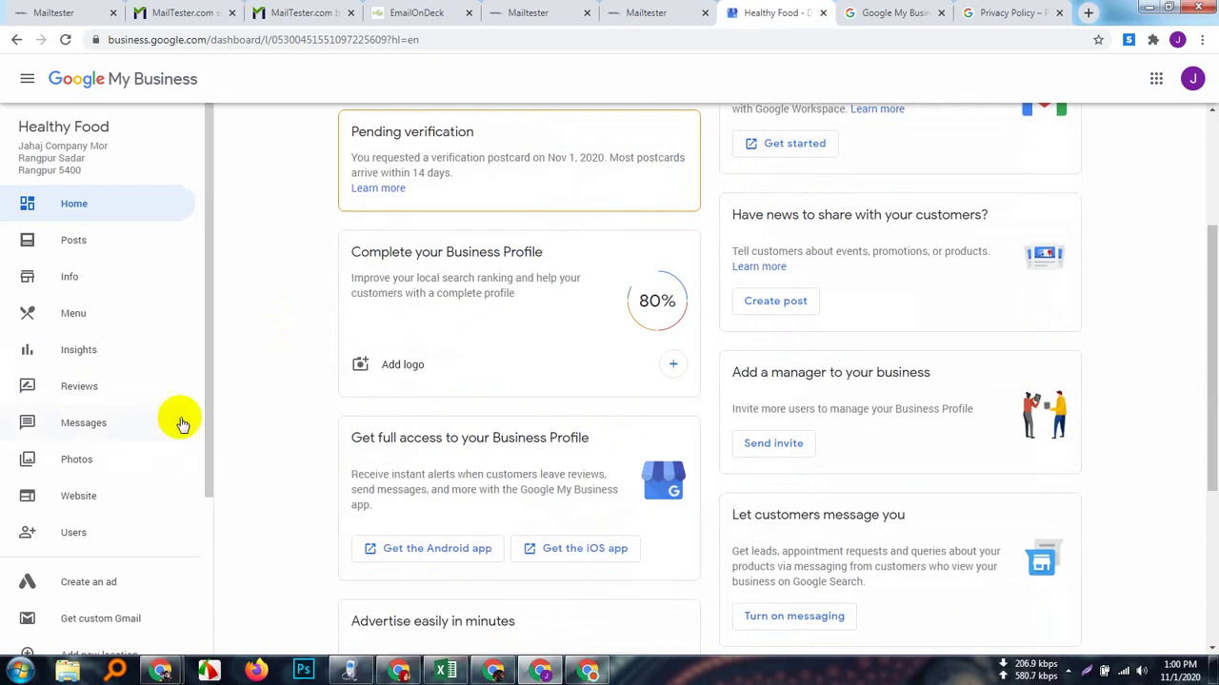
scroll(190, 444, down, 3)
scroll(190, 443, up, 3)
scroll(460, 495, up, 1)
scroll(563, 511, up, 1)
scroll(569, 508, down, 3)
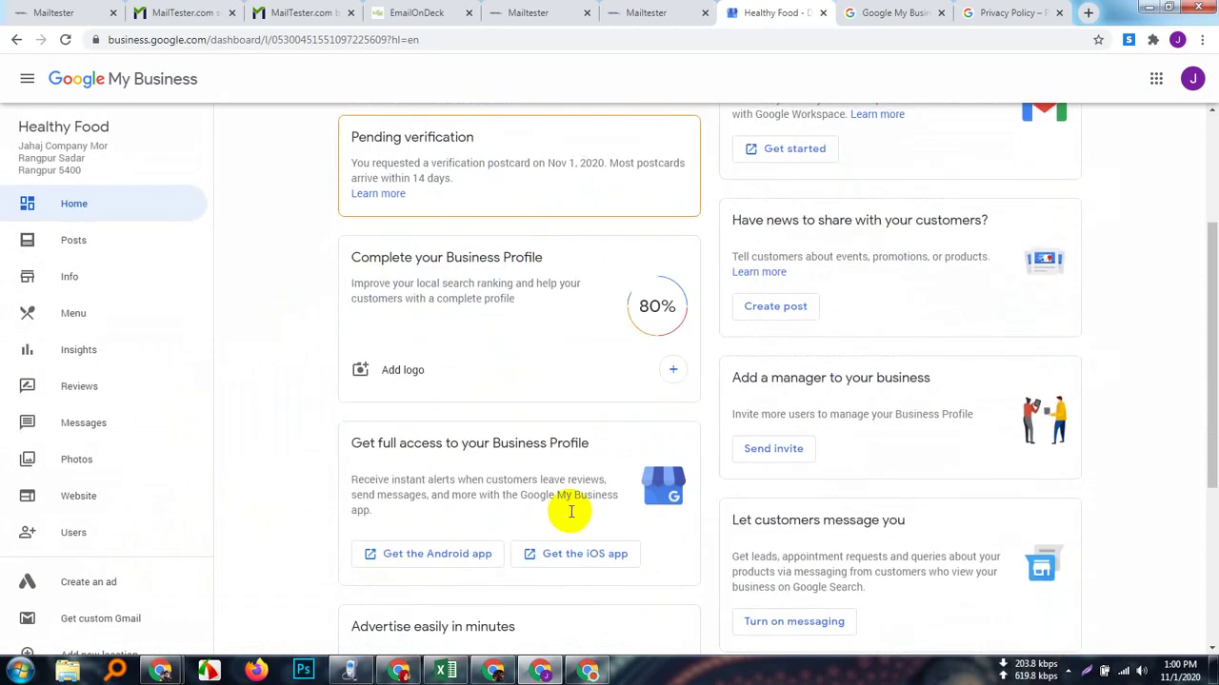
scroll(610, 490, up, 2)
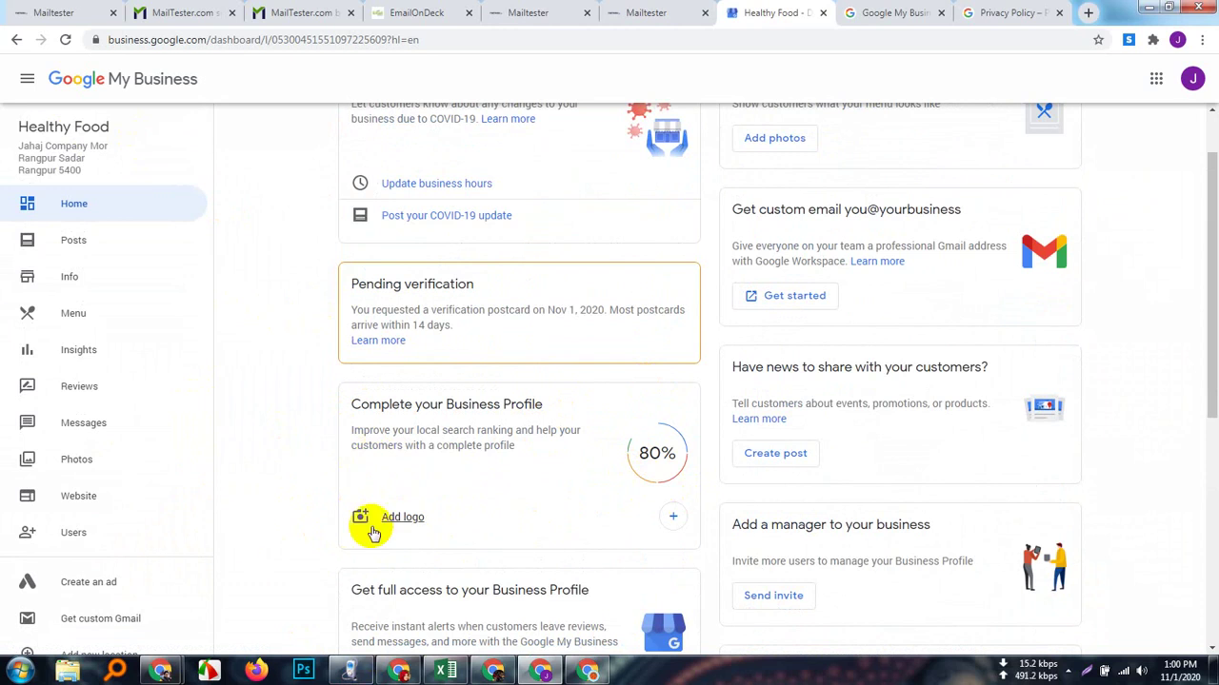
scroll(476, 495, up, 1)
scroll(476, 429, down, 2)
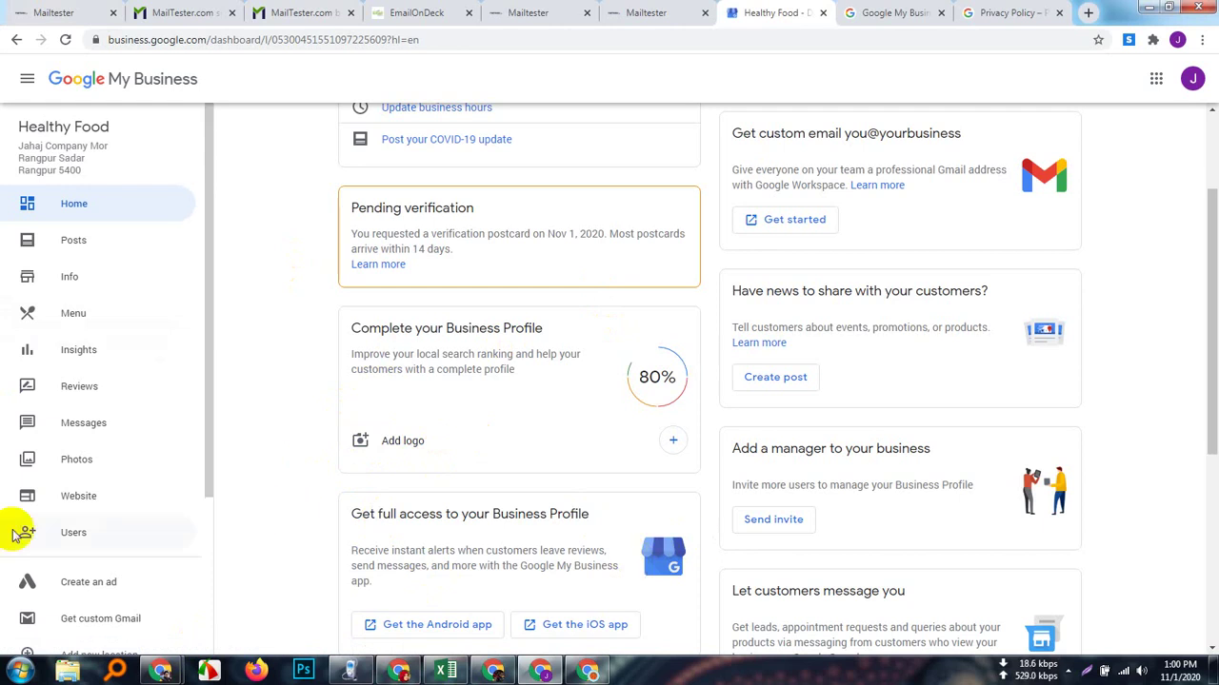
scroll(1025, 416, up, 2)
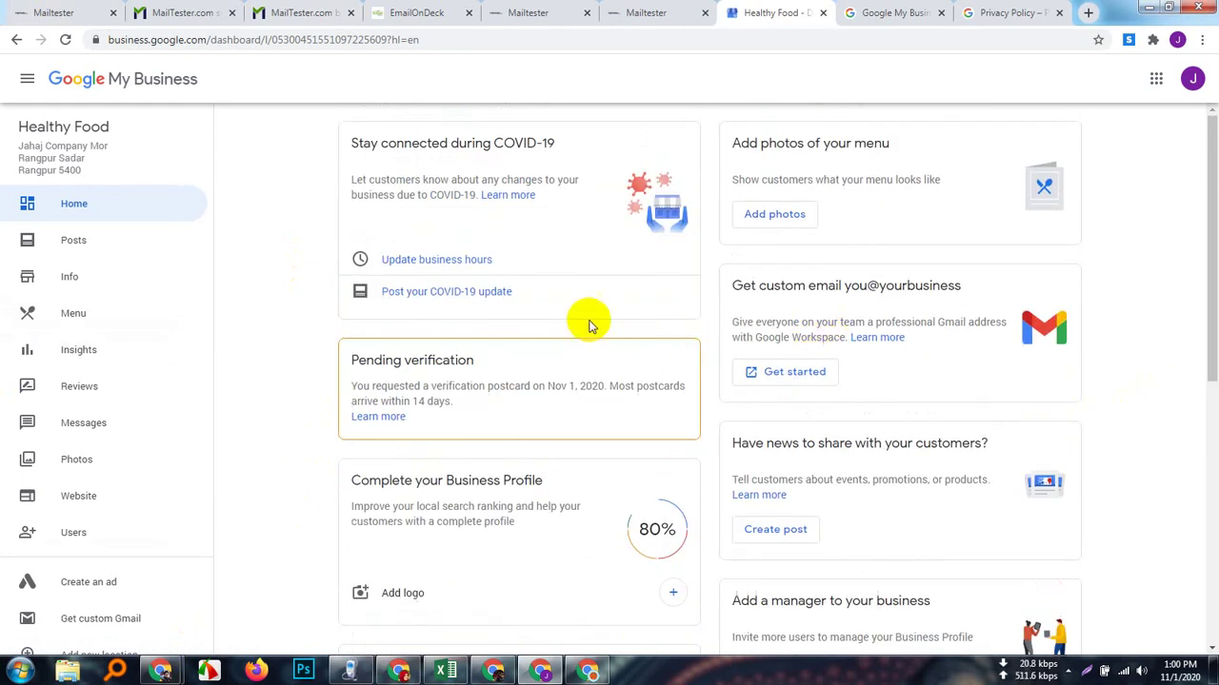
scroll(587, 320, down, 5)
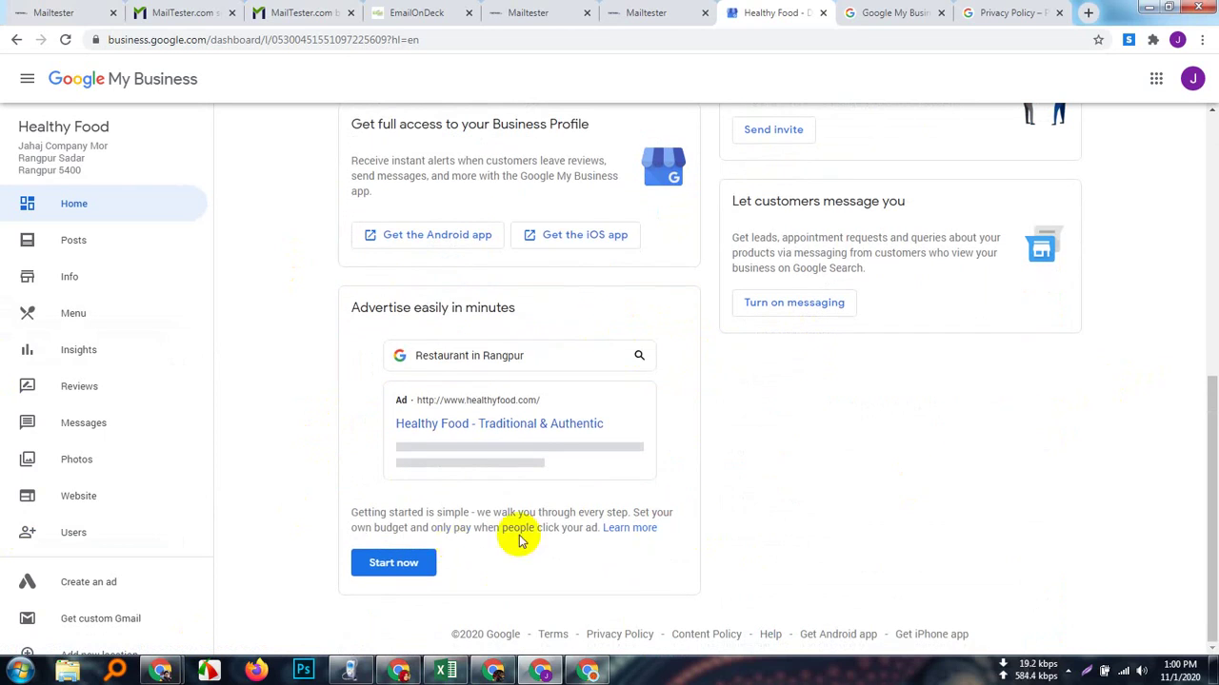
- Open the location verification page and review the instructions for entering the mailed postcard code
scroll(111, 500, down, 3)
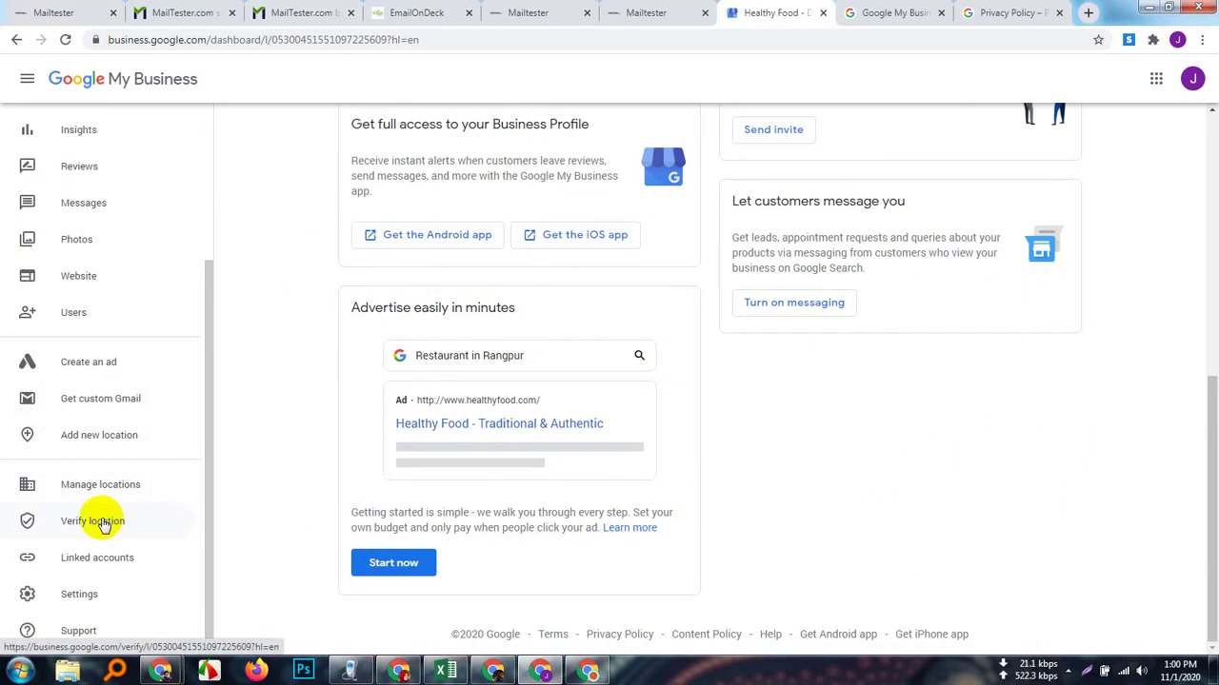
click(104, 526)
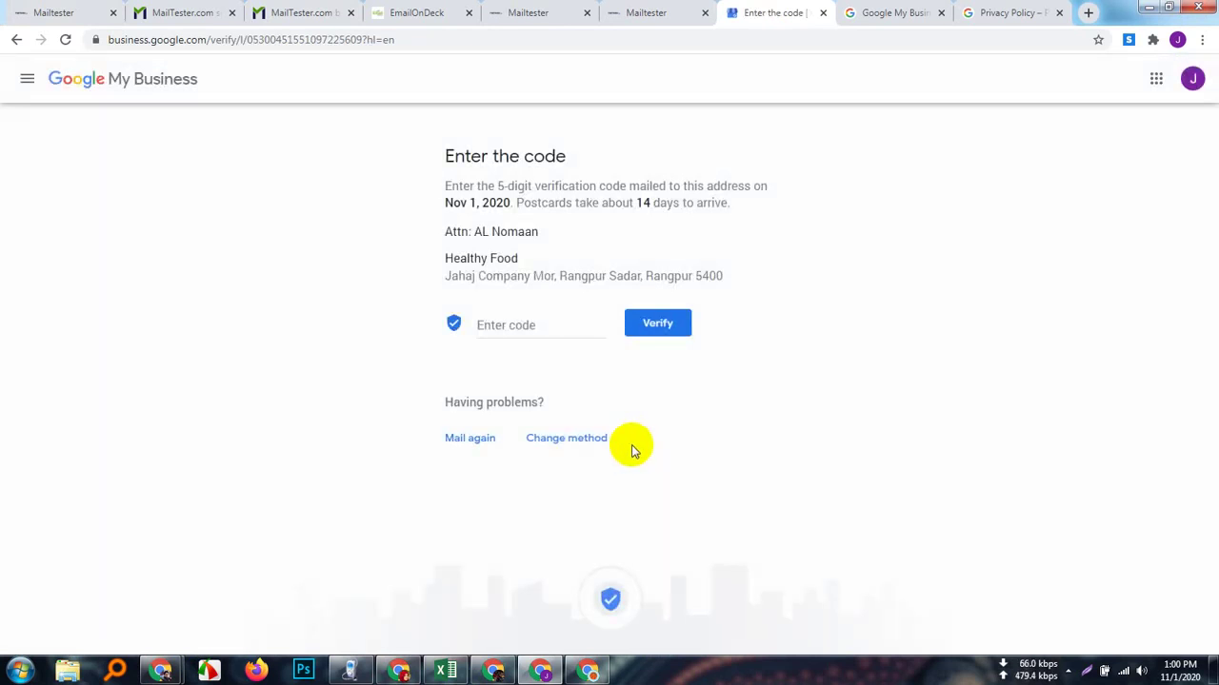
click(542, 324)
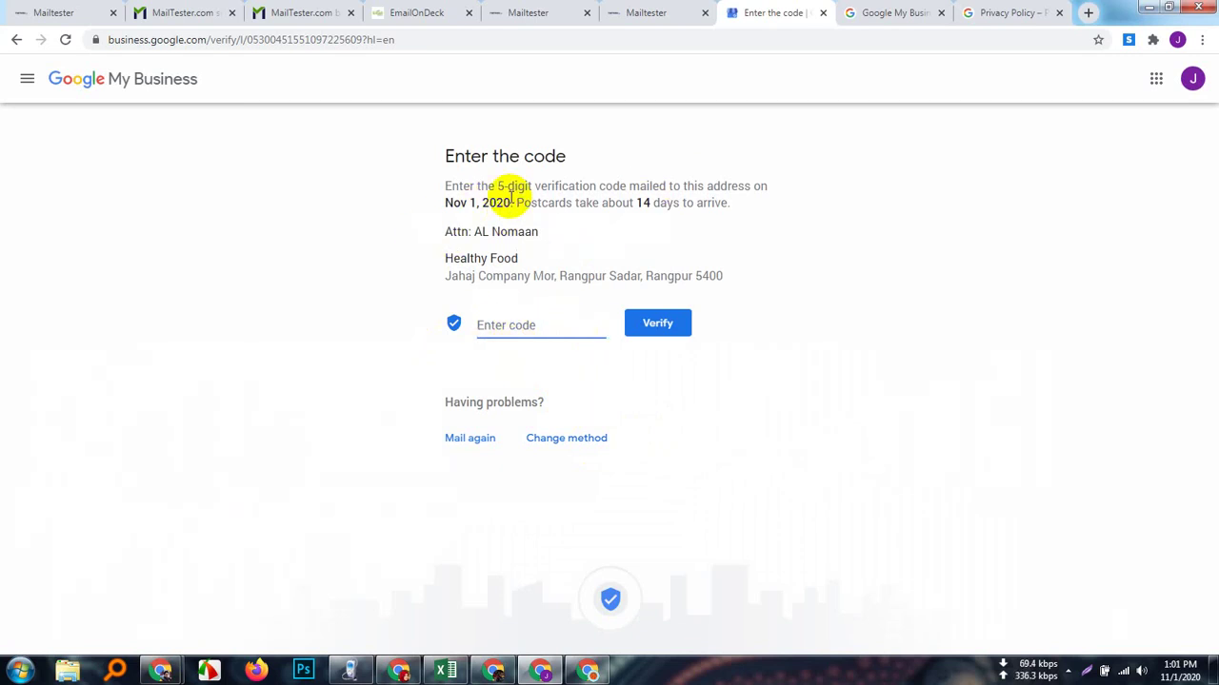
drag(491, 187, 789, 206)
click(619, 234)
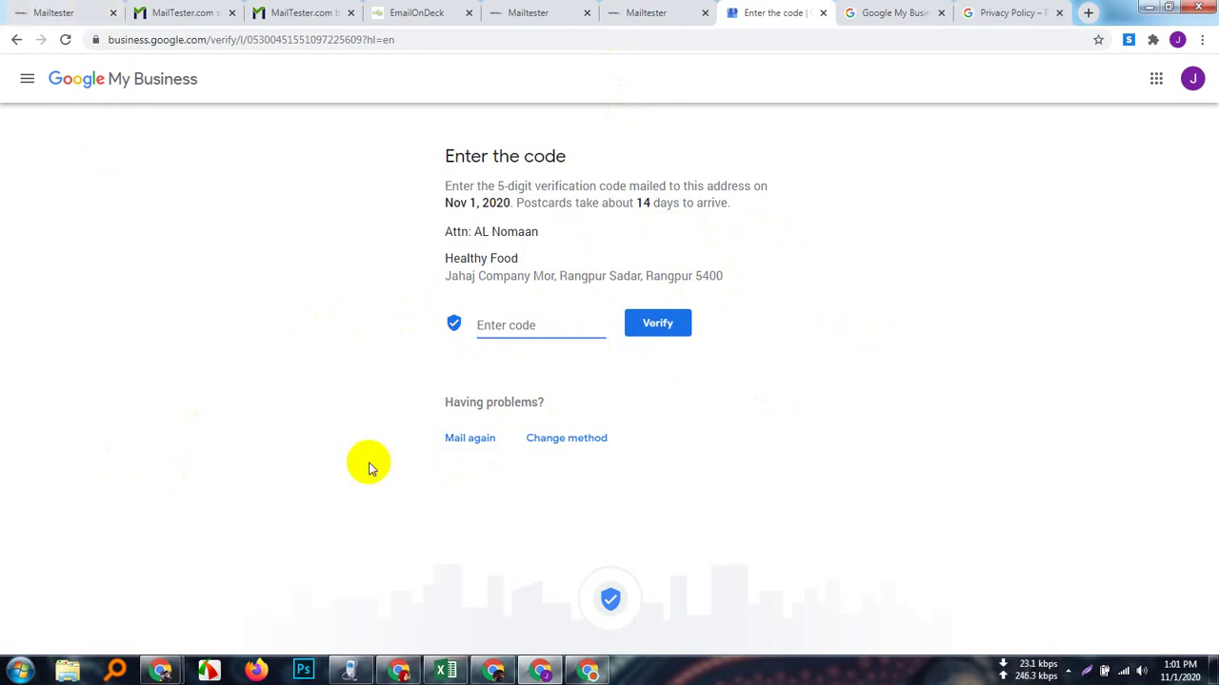
- Switch to the Google Meet call and close its meeting details chat
click(47, 8)
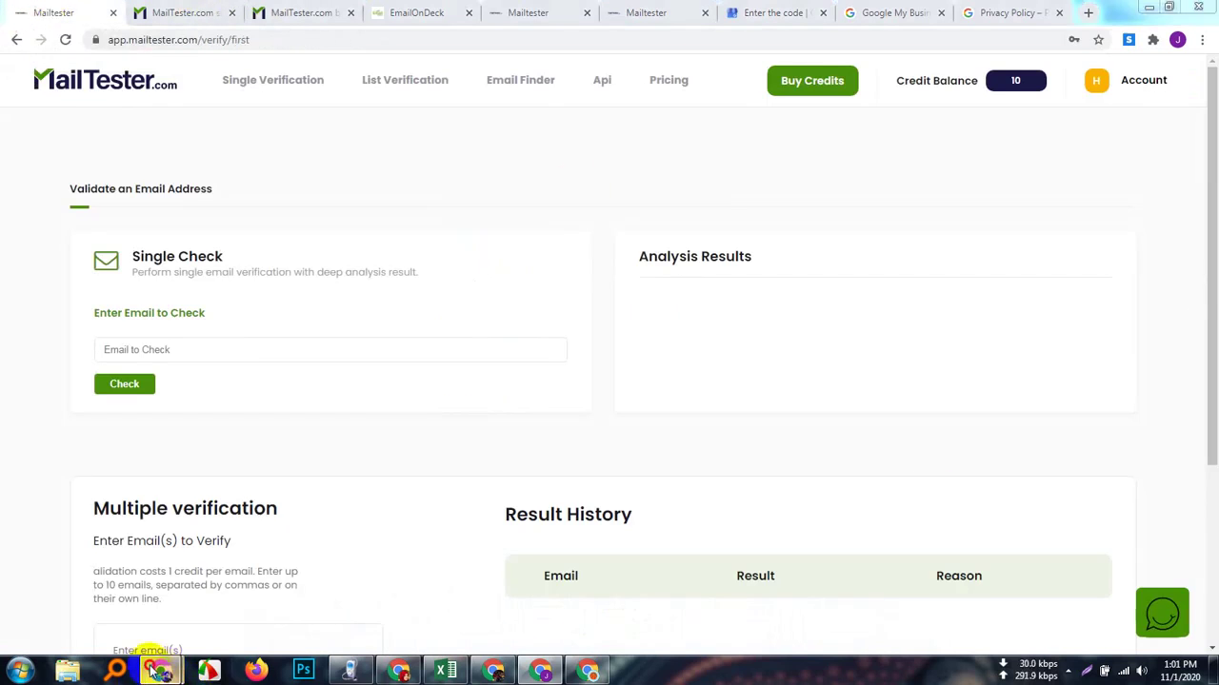
mouse_move(152, 667)
click(130, 571)
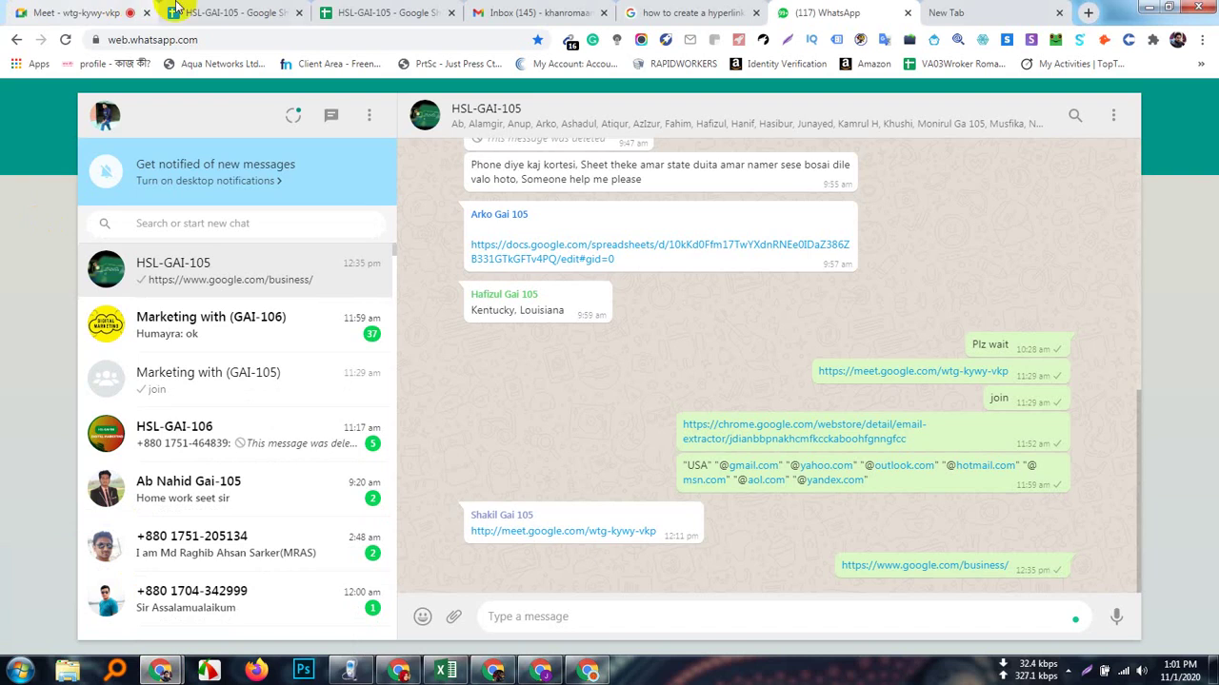
click(71, 8)
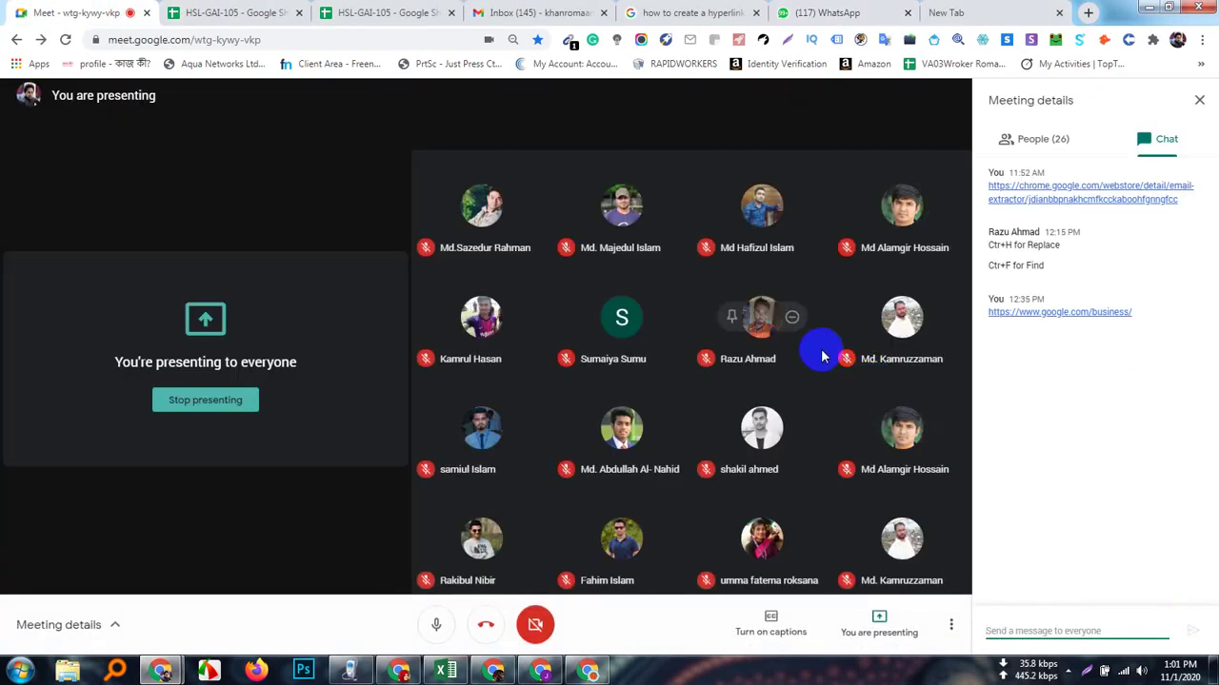
click(1068, 672)
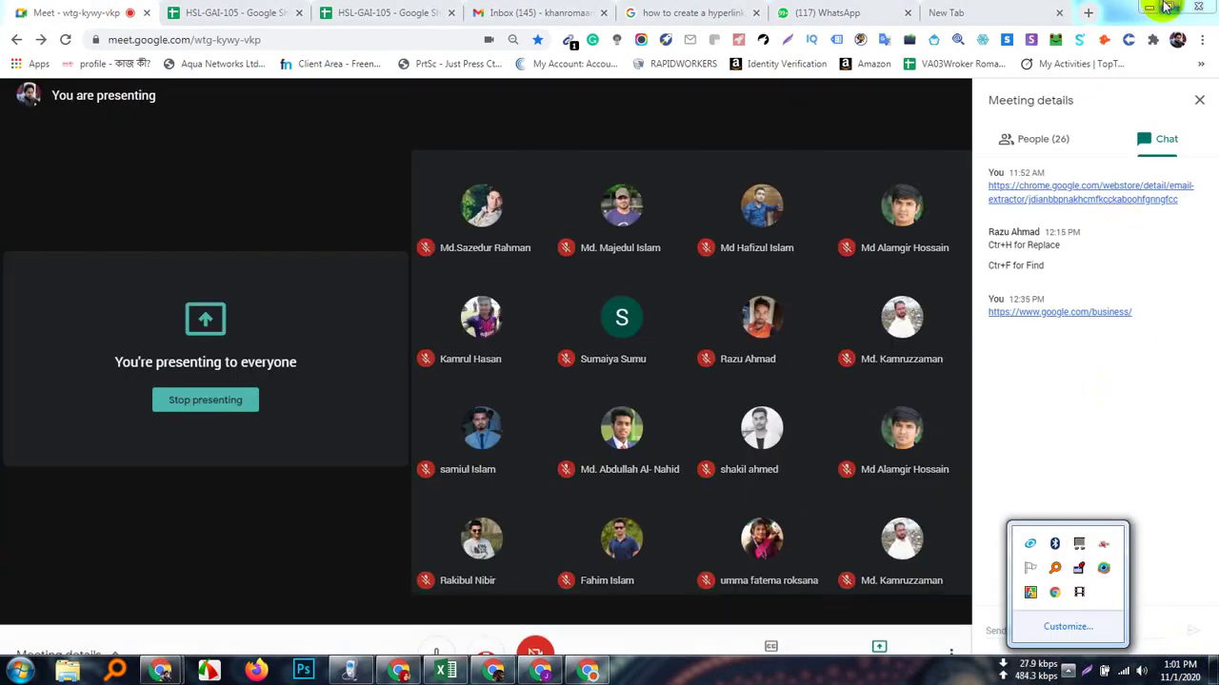
click(1201, 101)
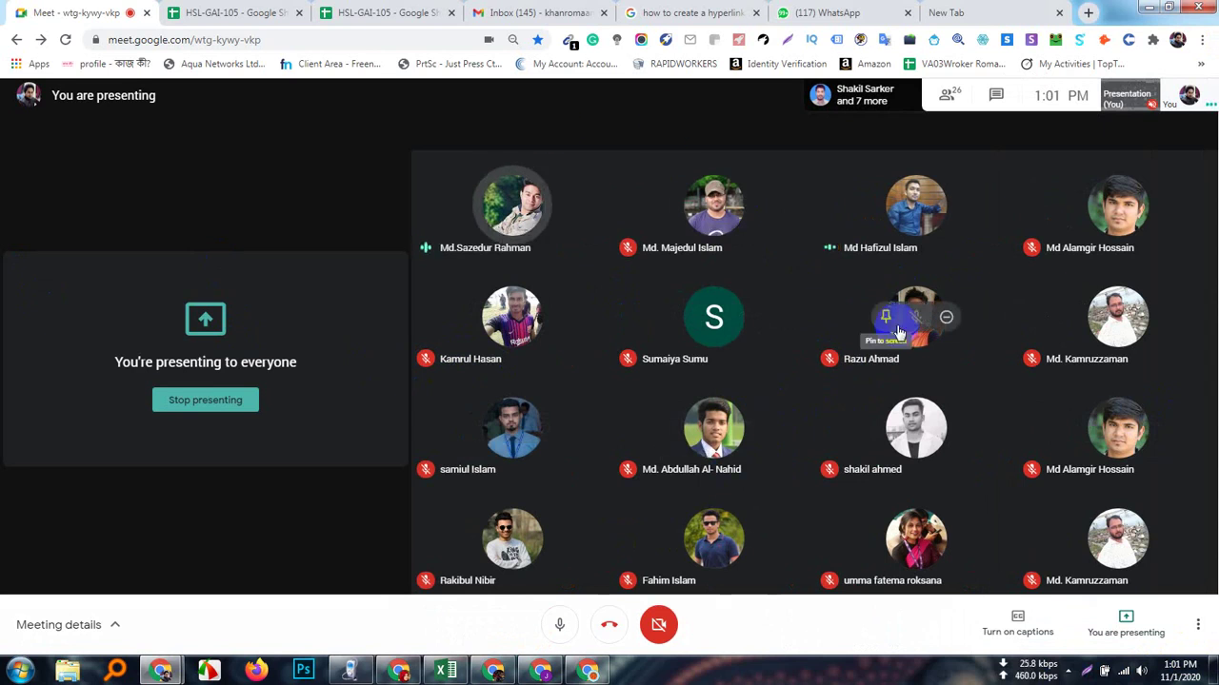
- Stop presenting the screen to the meeting, and show the hidden system tray icons
click(1152, 627)
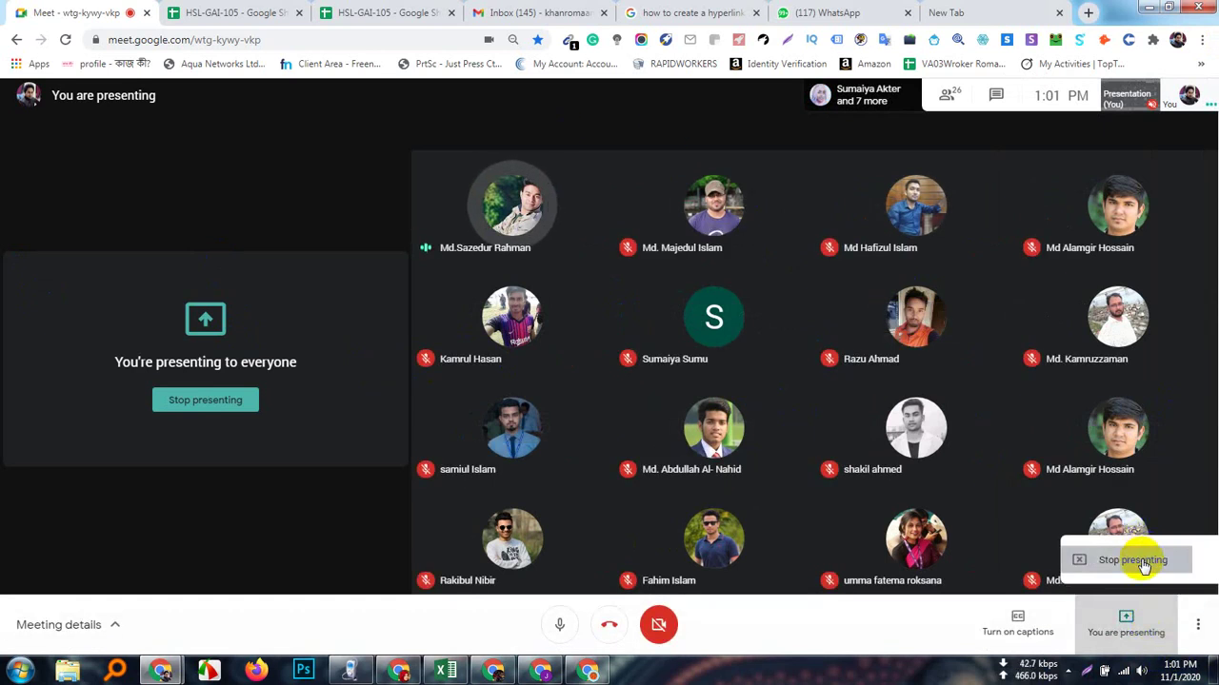
click(1142, 562)
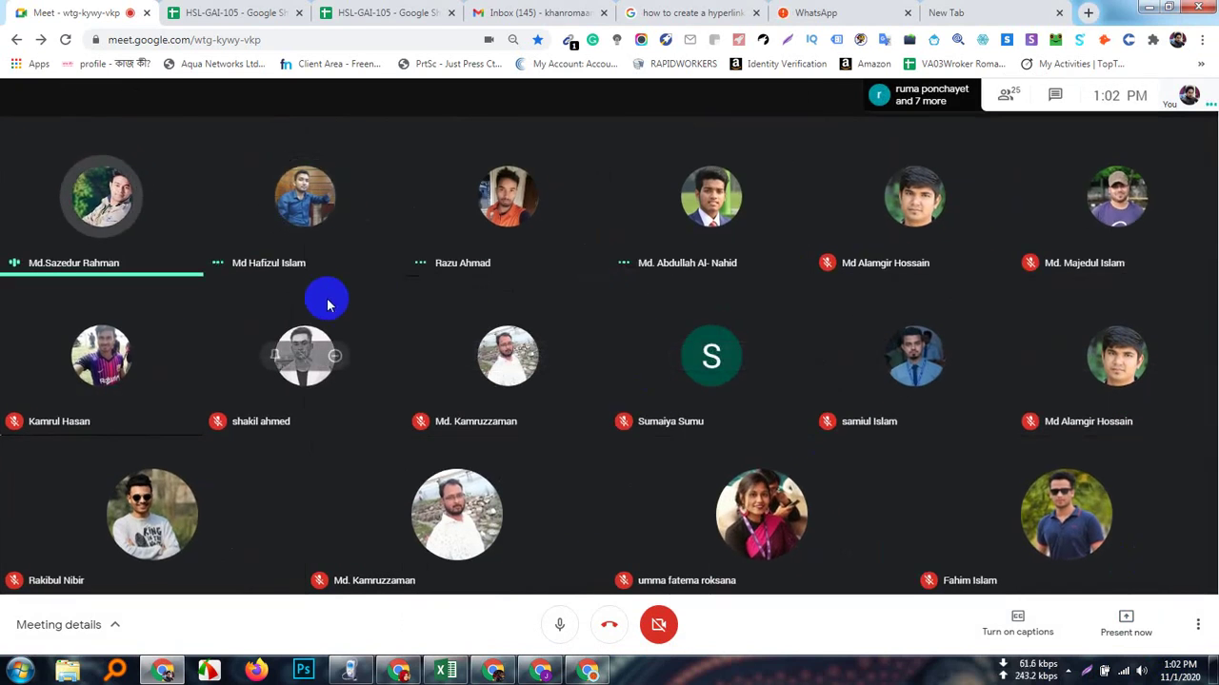
click(1069, 671)
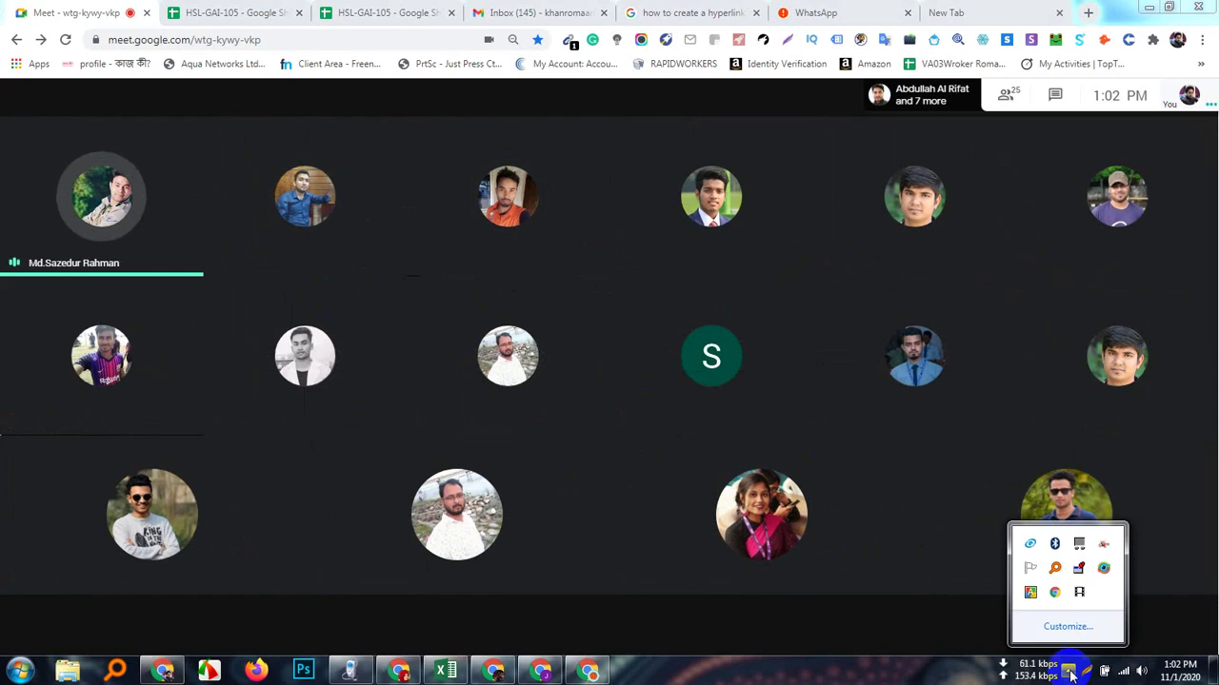